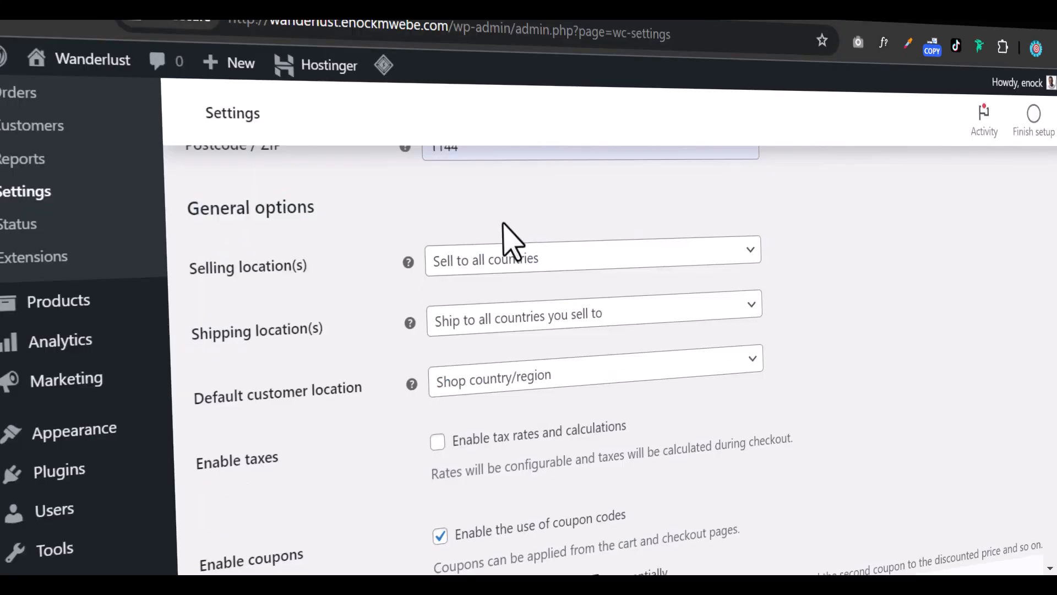
# Set the selling locations to specific countries with Canada, Uganda and United Kingdom (UK), and save the general store settings
pyautogui.click(507, 263)
pyautogui.click(543, 360)
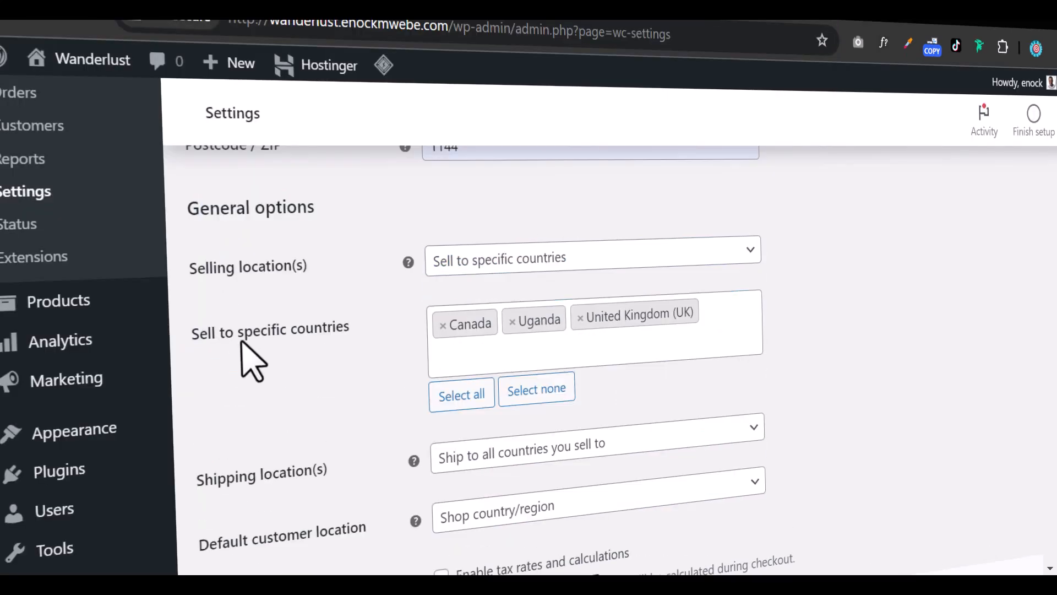
pyautogui.click(590, 438)
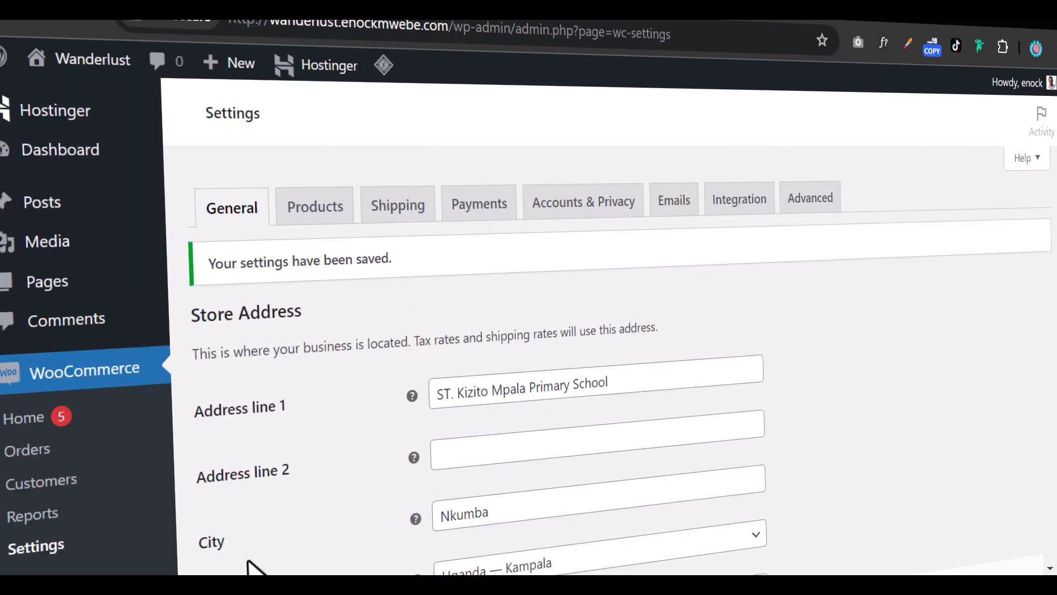
pyautogui.scroll(-5, 141, 402)
pyautogui.scroll(5, 100, 308)
# Start a new product and name it Mens Round Neck Cotton Tshirt
pyautogui.moveTo(99, 308)
pyautogui.click(91, 284)
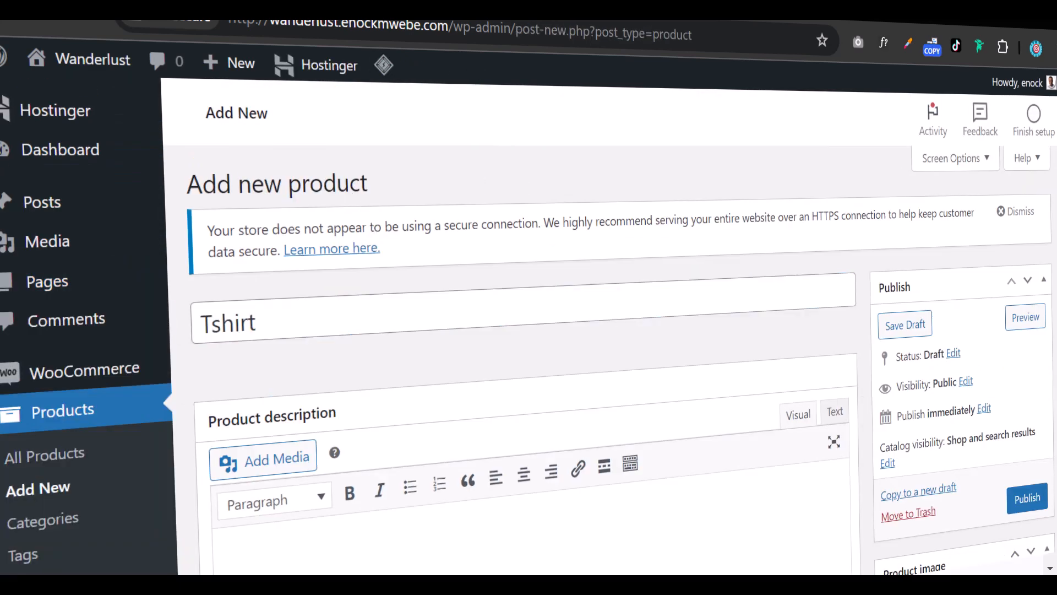
pyautogui.doubleClick(378, 325)
pyautogui.write('Mens Shirt Round Neck Cotton')
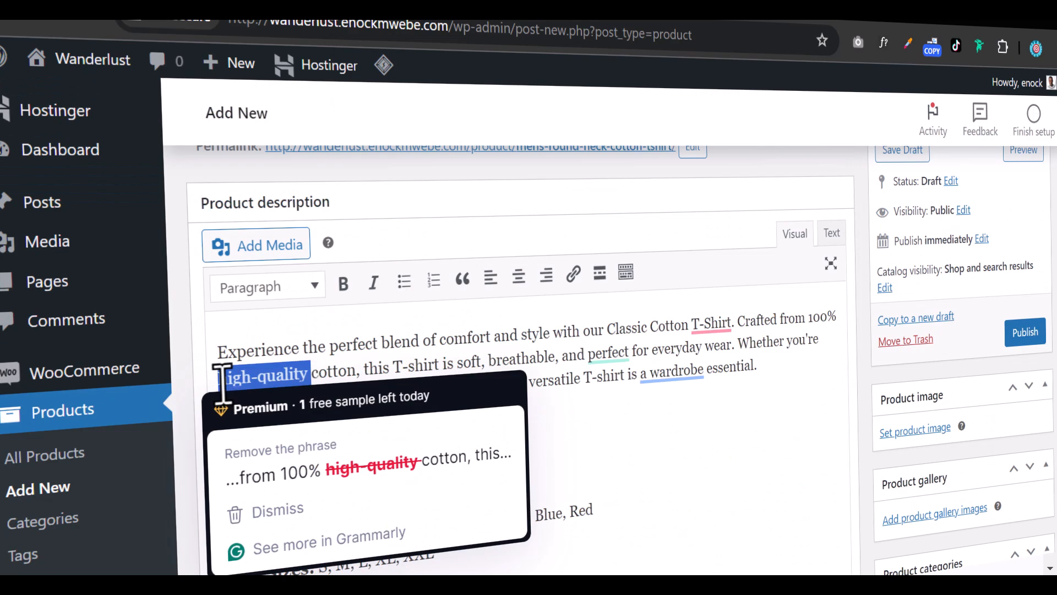
# Set the T-shirt's regular price to 25 and its sale price to 19.95
pyautogui.scroll(-3, 379, 318)
pyautogui.scroll(-10, 543, 455)
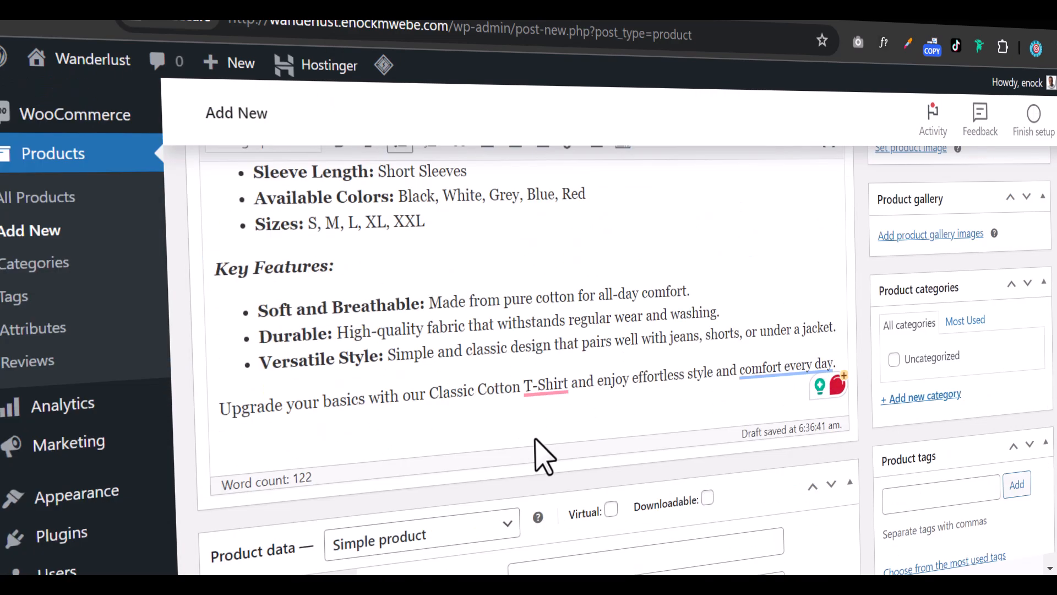
pyautogui.click(550, 378)
pyautogui.write('25')
pyautogui.press('Tab')
pyautogui.write('19.95')
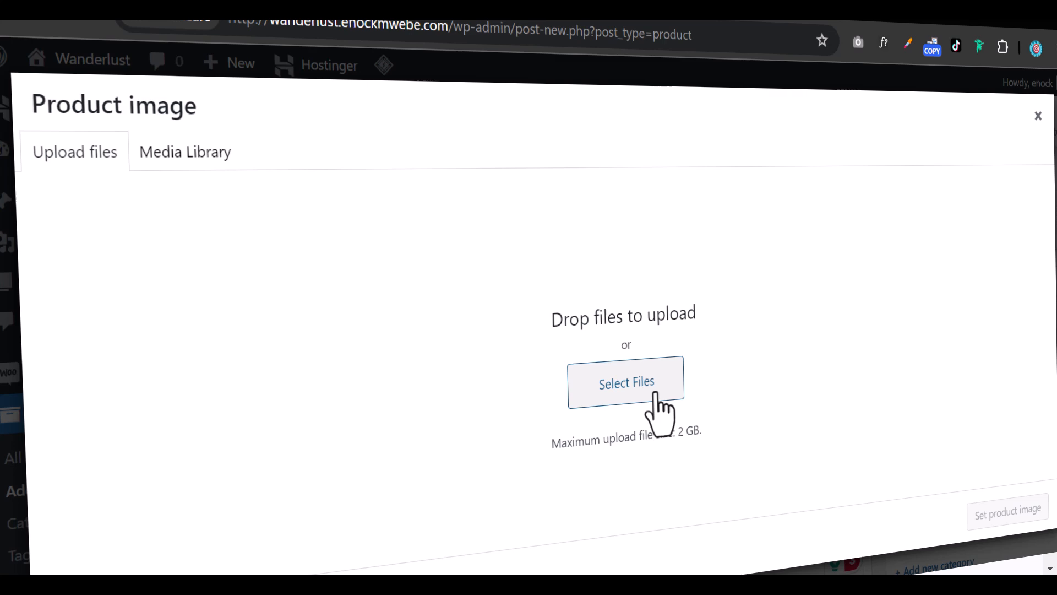
# Upload the T-shirt's product image and add a new product category named T-shirt
pyautogui.click(656, 395)
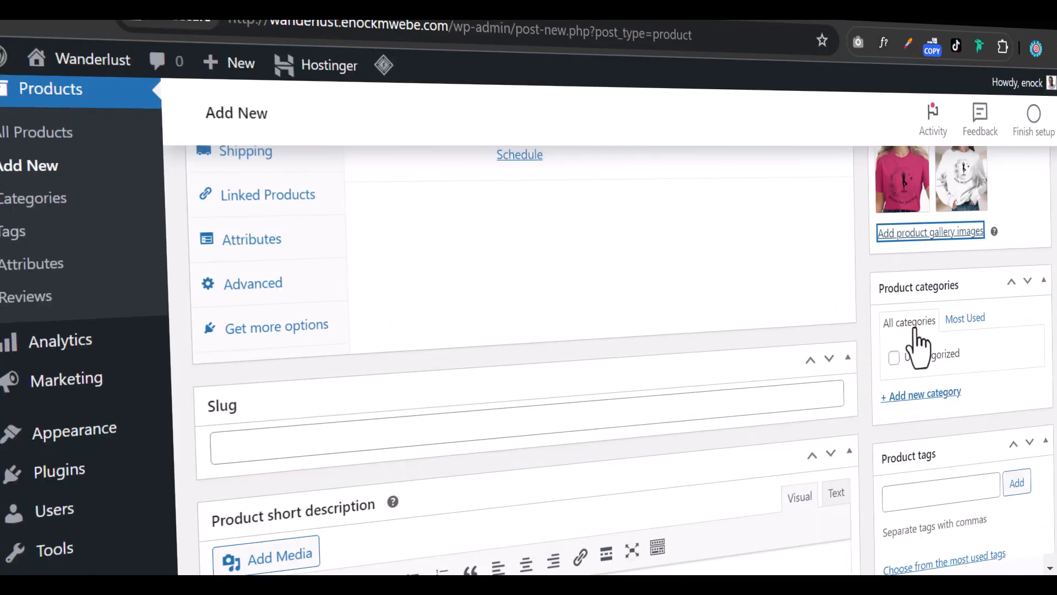
pyautogui.click(921, 394)
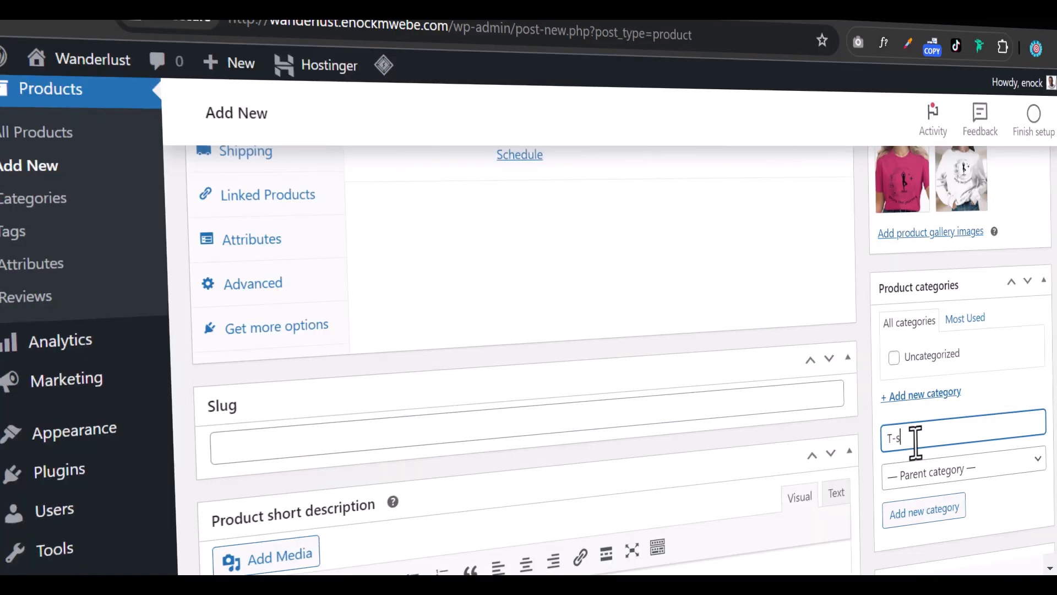
pyautogui.scroll(-5, 914, 439)
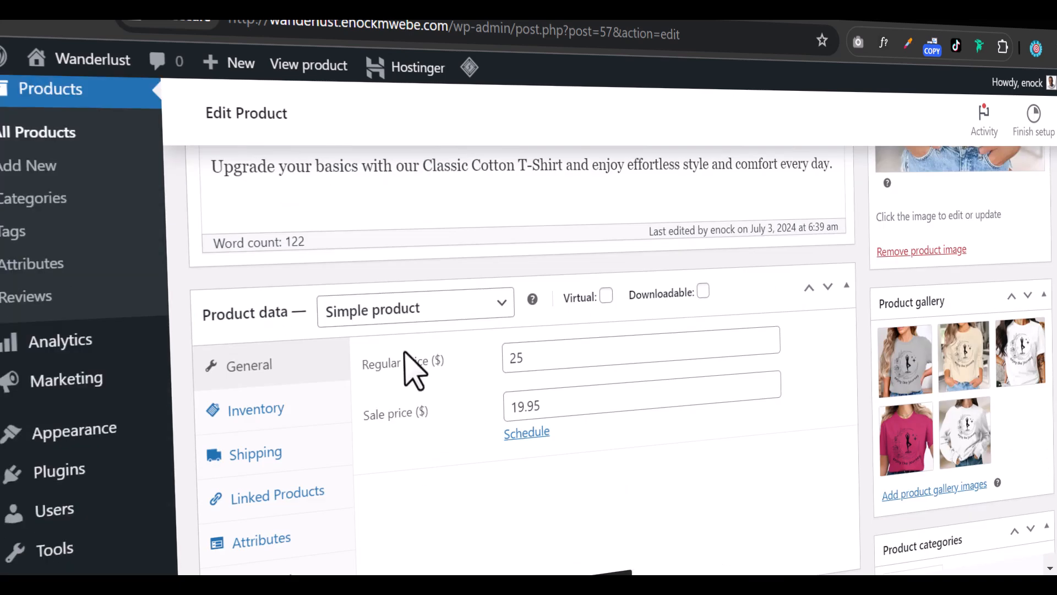
# Keep the product type as Simple product and set the SKU to 0001
pyautogui.click(413, 310)
pyautogui.click(405, 311)
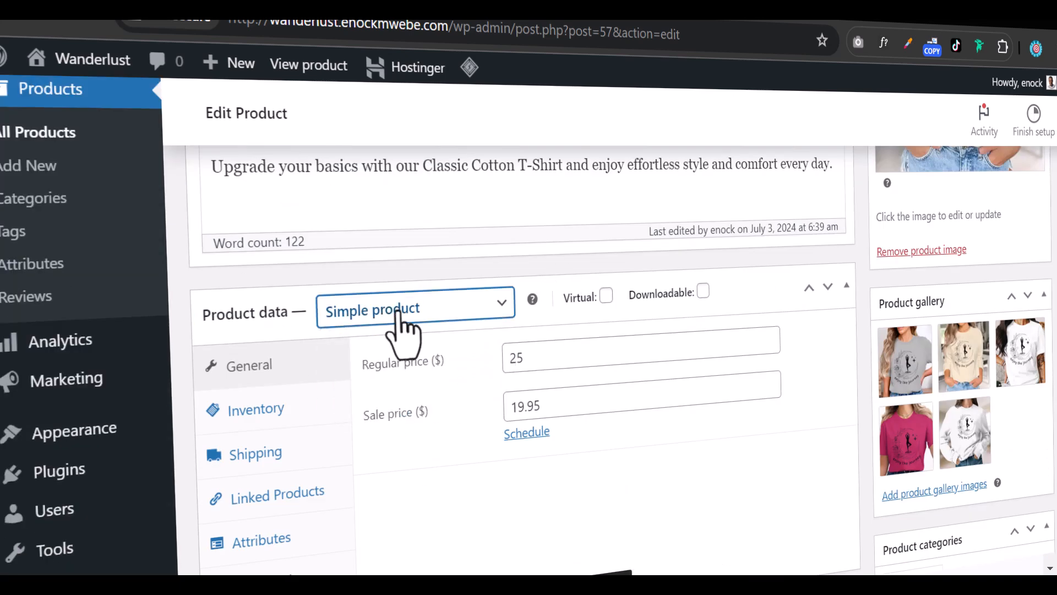
pyautogui.click(524, 266)
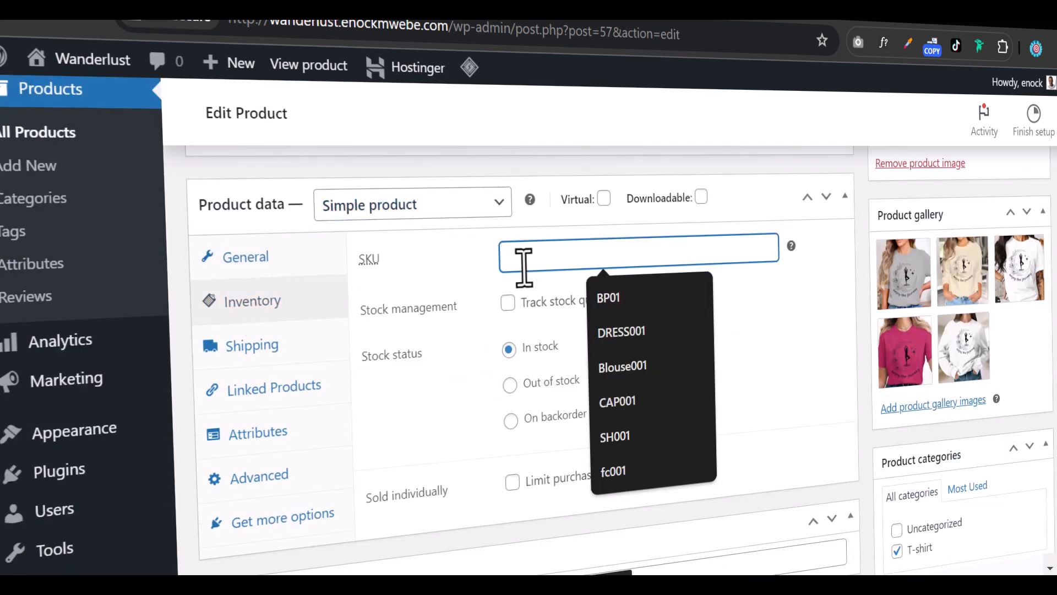
pyautogui.write('0001')
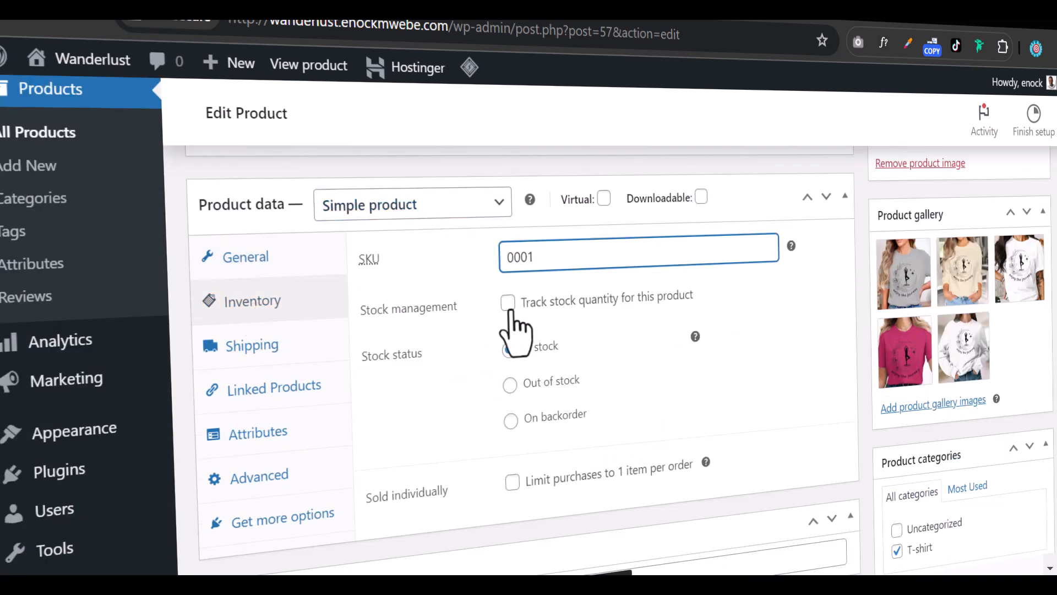
# Enable stock tracking for the product with a quantity of 100 and a low stock threshold of 30
pyautogui.click(508, 302)
pyautogui.click(524, 349)
pyautogui.write('100')
pyautogui.tripleClick(455, 406)
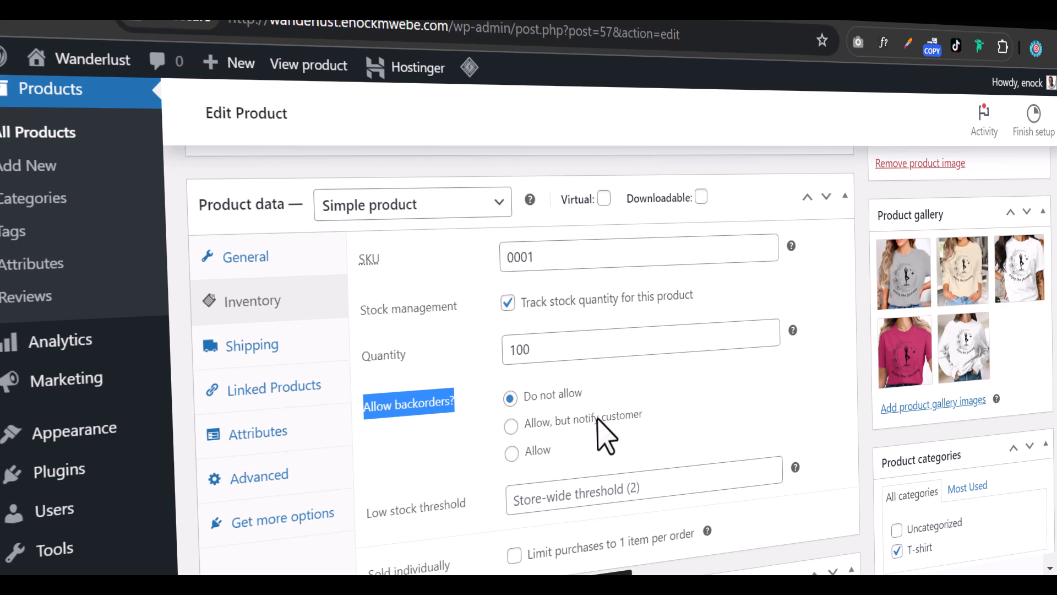
pyautogui.scroll(-2, 600, 431)
pyautogui.click(585, 396)
pyautogui.write('30')
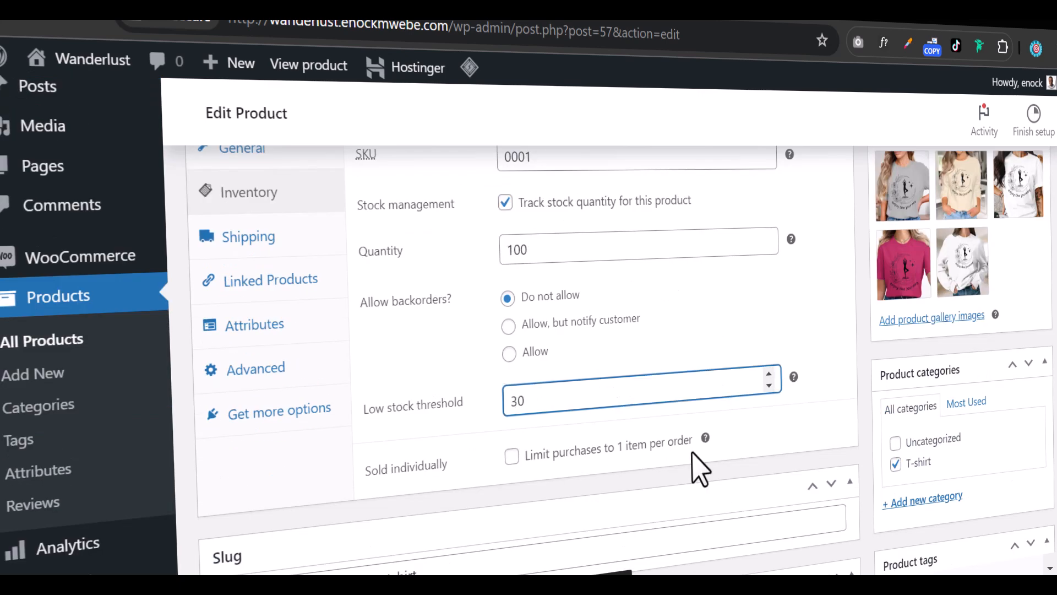
# Set the product's shipping weight to 0.15 kg
pyautogui.click(517, 255)
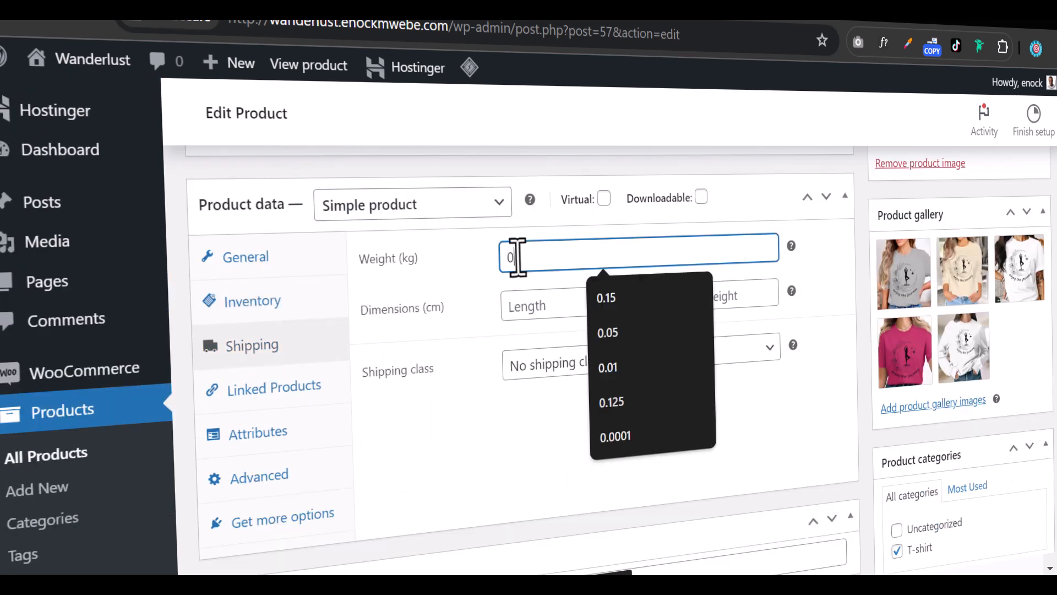
pyautogui.write('0.15')
pyautogui.moveTo(800, 355)
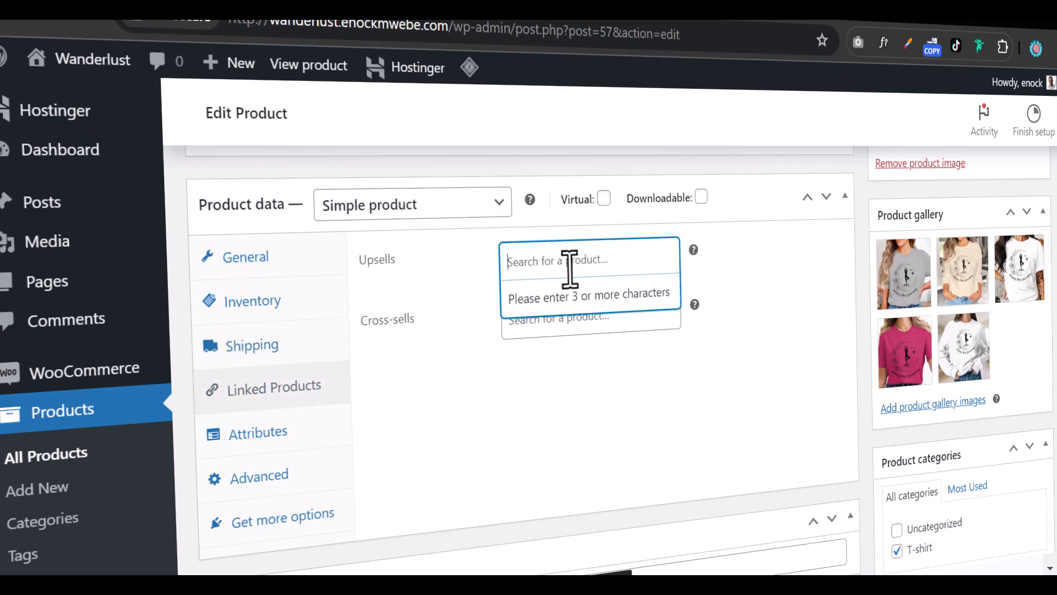
# Look through the remaining product data sections and view the T-shirt's page in the store
pyautogui.click(583, 397)
pyautogui.click(278, 445)
pyautogui.click(254, 477)
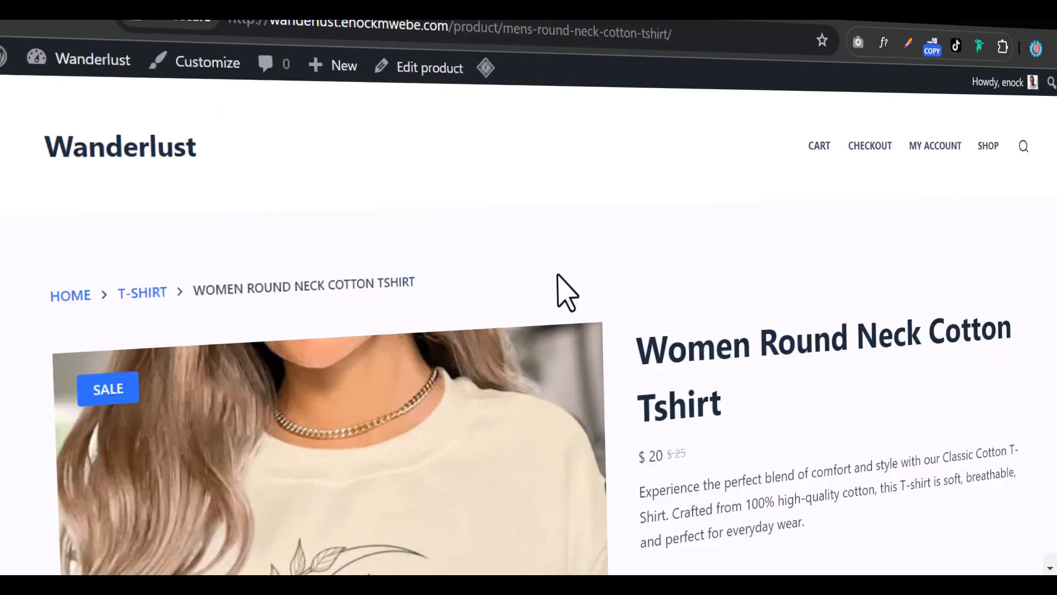
pyautogui.scroll(-10, 187, 331)
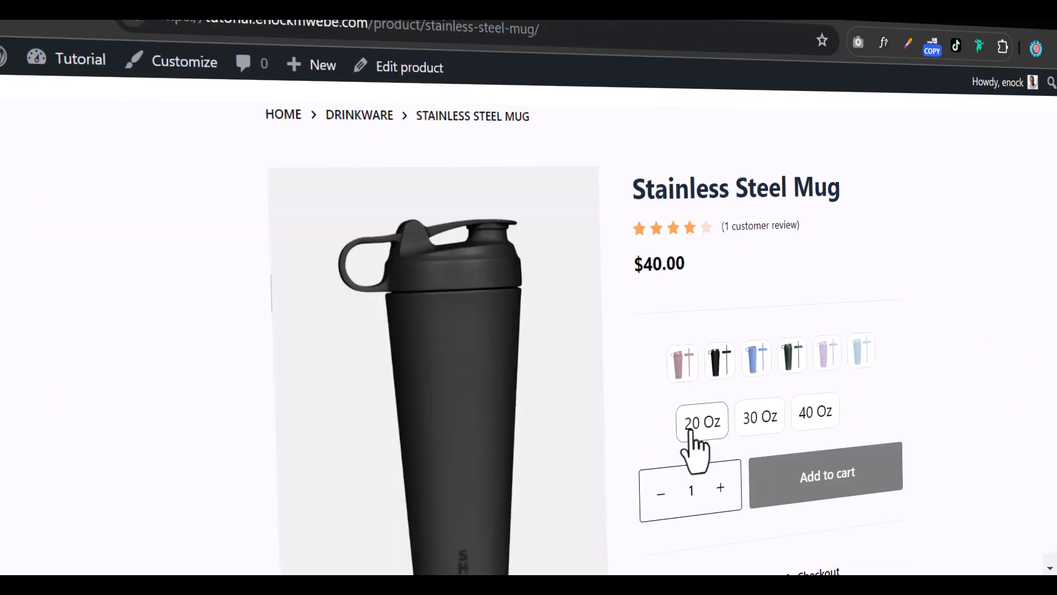
# Try out the color swatches and the 40 Oz size on the Stainless Steel Mug page of the tutorial store
pyautogui.click(720, 361)
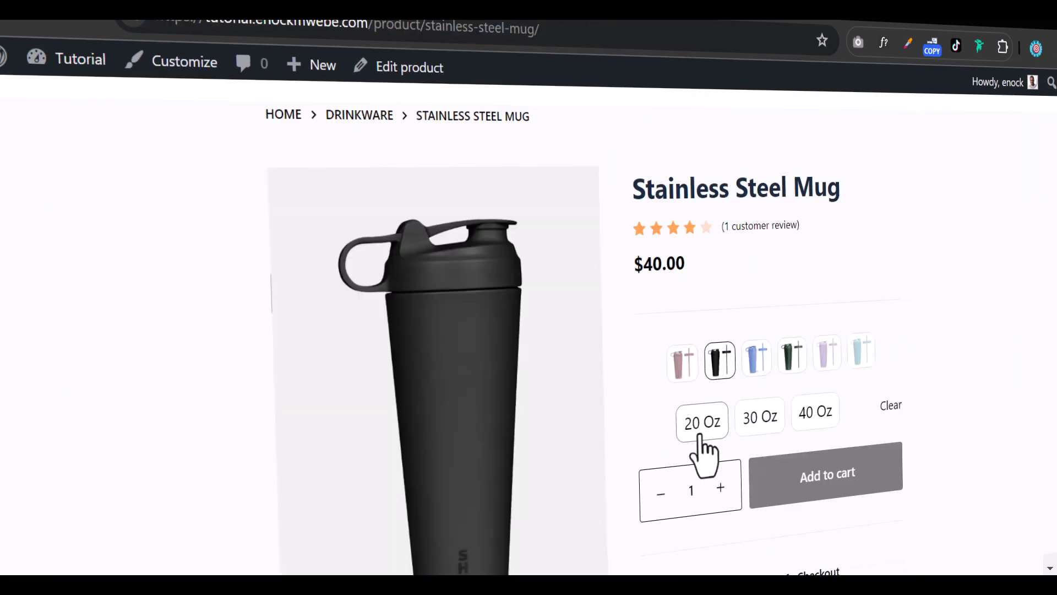
pyautogui.click(815, 412)
pyautogui.click(688, 367)
pyautogui.click(825, 357)
pyautogui.click(861, 350)
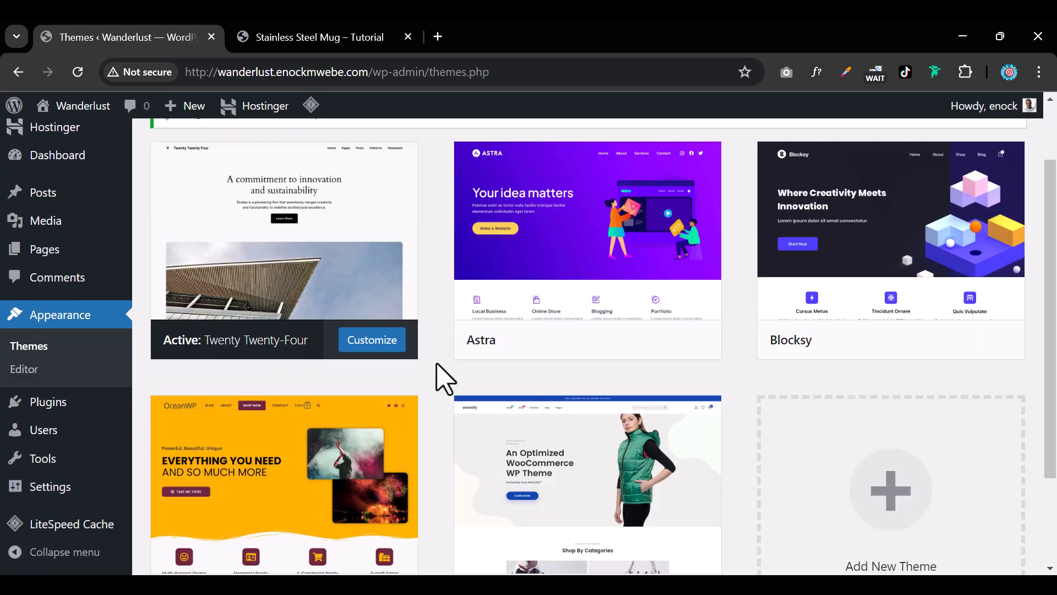
# Activate the Blocksy theme from the installed themes
pyautogui.scroll(-2, 604, 414)
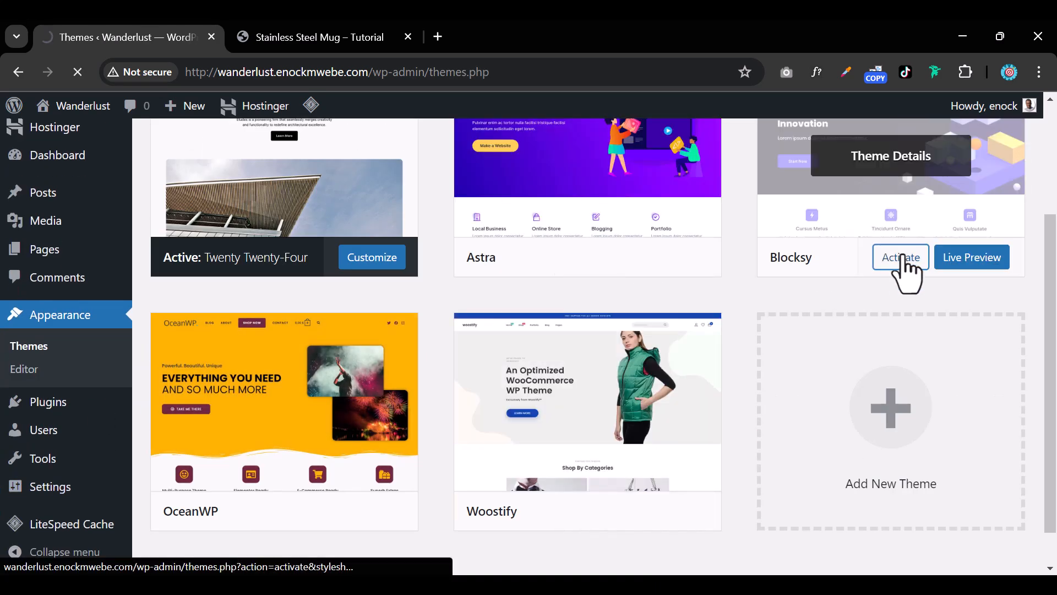
pyautogui.click(900, 259)
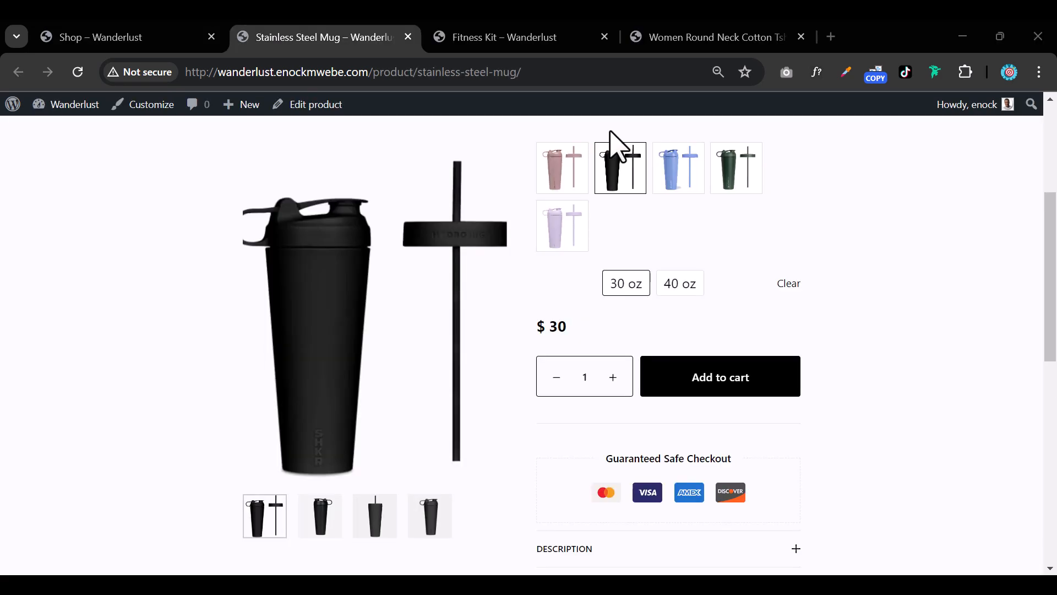
# Preview each color variation of the Stainless Steel Mug on the Wanderlust product page
pyautogui.scroll(3, 612, 135)
pyautogui.click(626, 346)
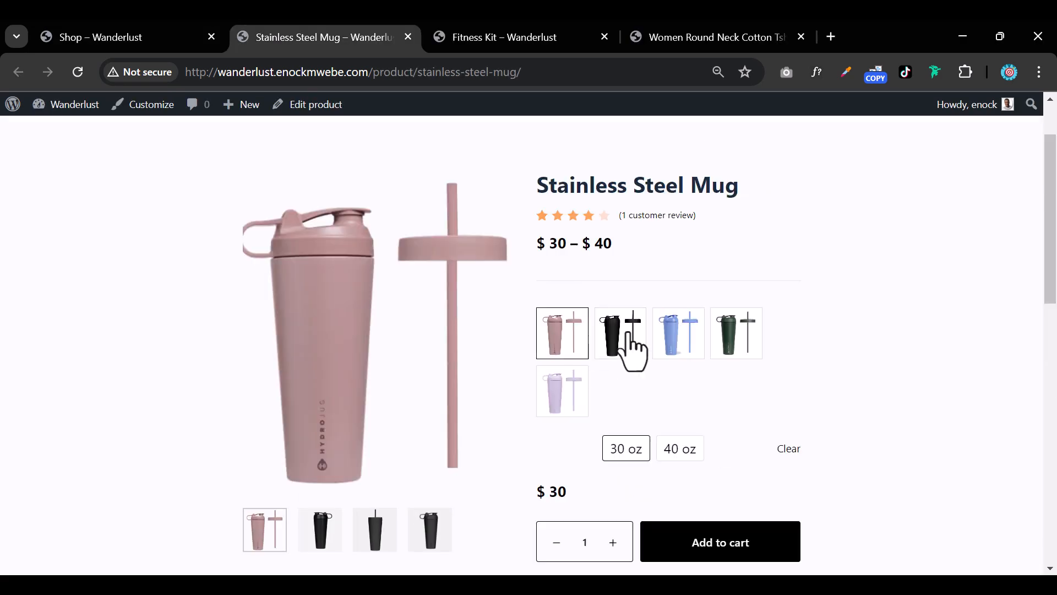
pyautogui.click(700, 343)
pyautogui.click(742, 337)
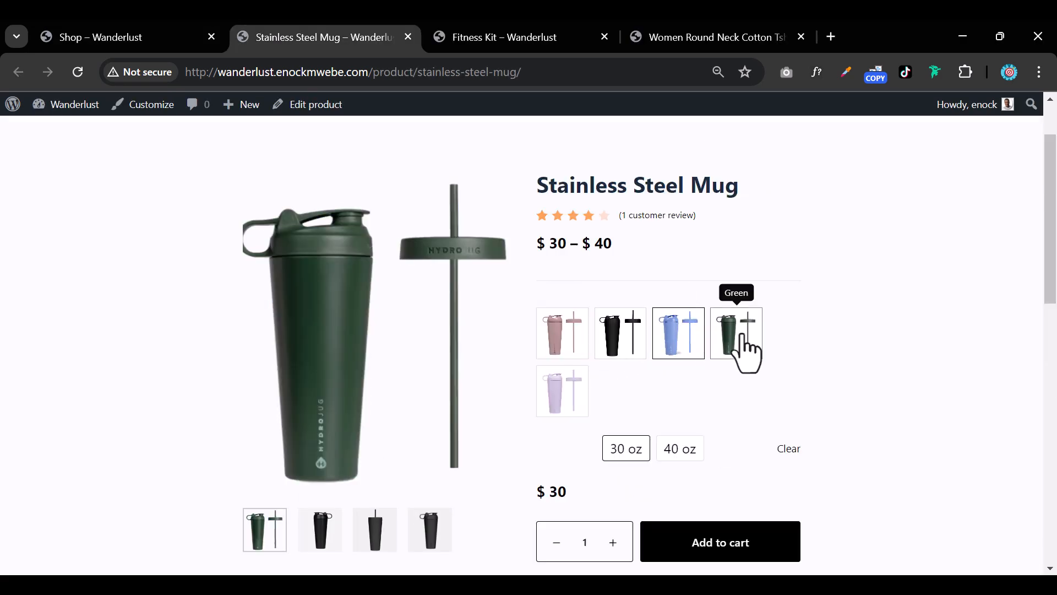
pyautogui.click(544, 397)
pyautogui.click(580, 317)
pyautogui.click(634, 309)
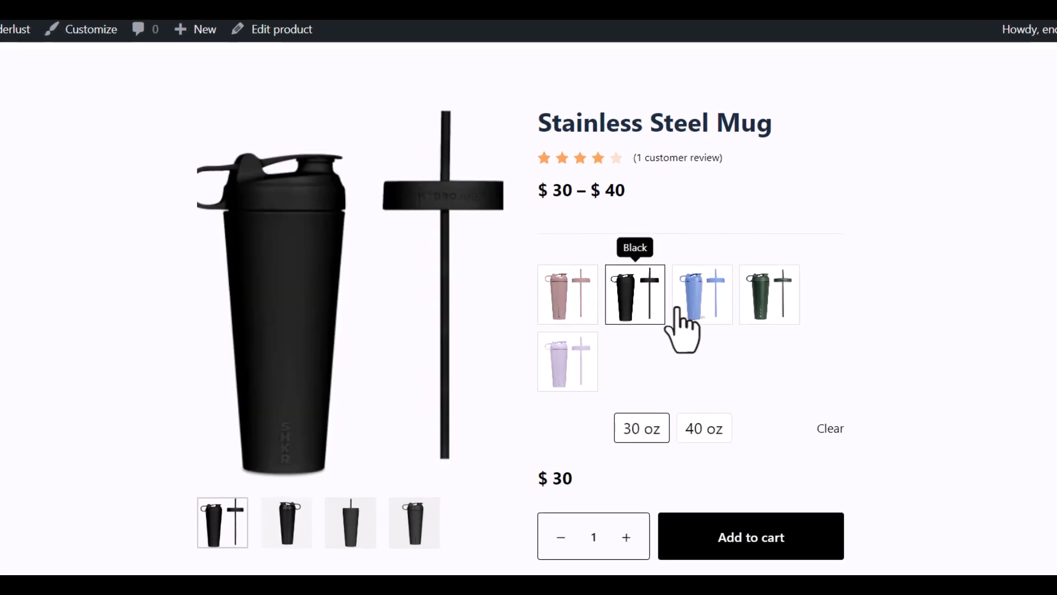
pyautogui.click(697, 322)
pyautogui.click(774, 305)
pyautogui.click(703, 308)
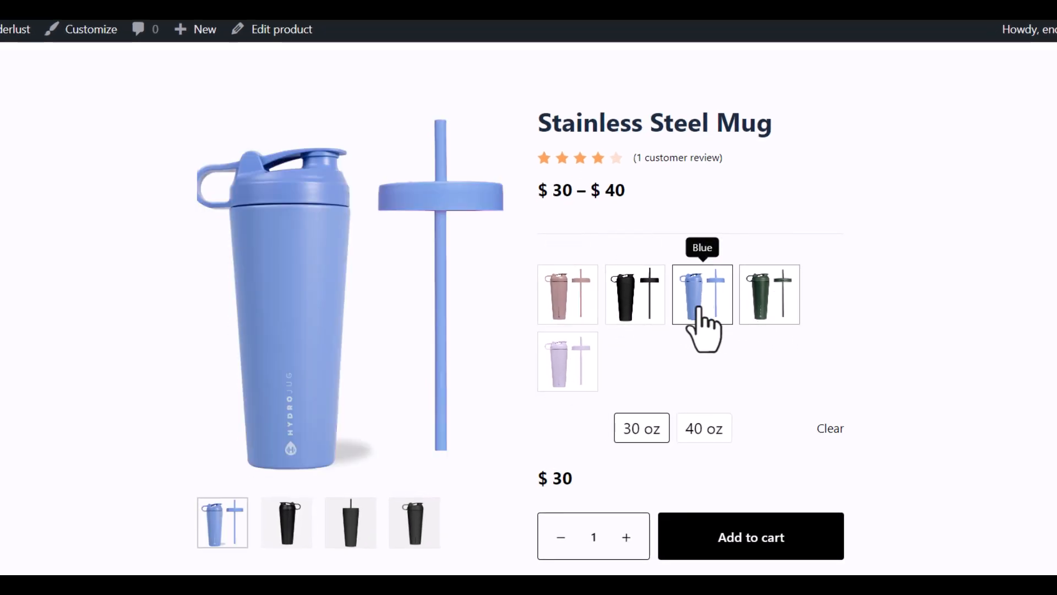
pyautogui.click(638, 292)
pyautogui.click(577, 292)
pyautogui.click(562, 353)
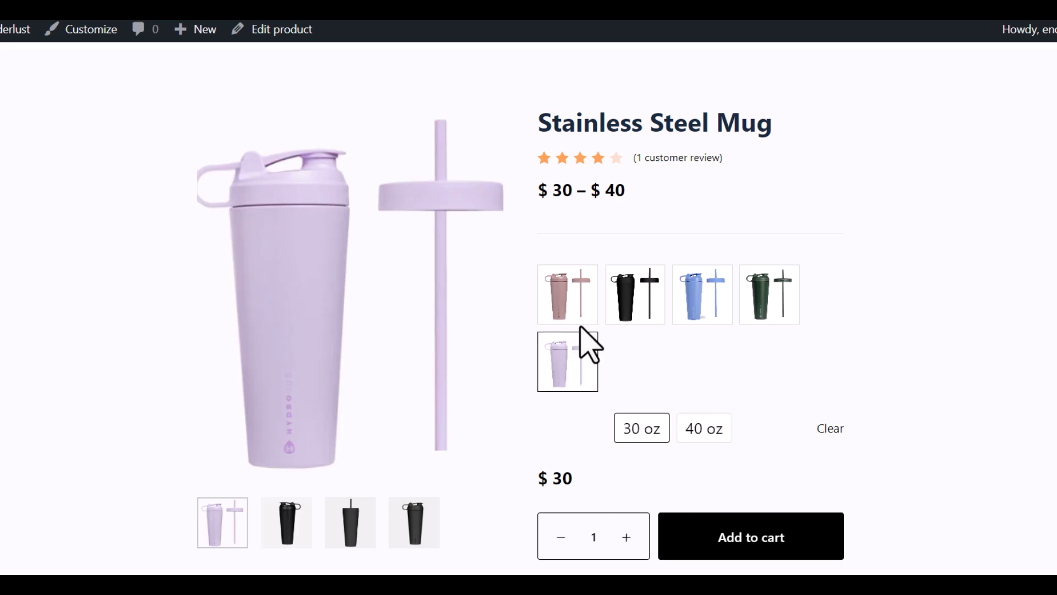
# Examine the mug's description, additional information and reviews on its product page
pyautogui.scroll(-8, 583, 330)
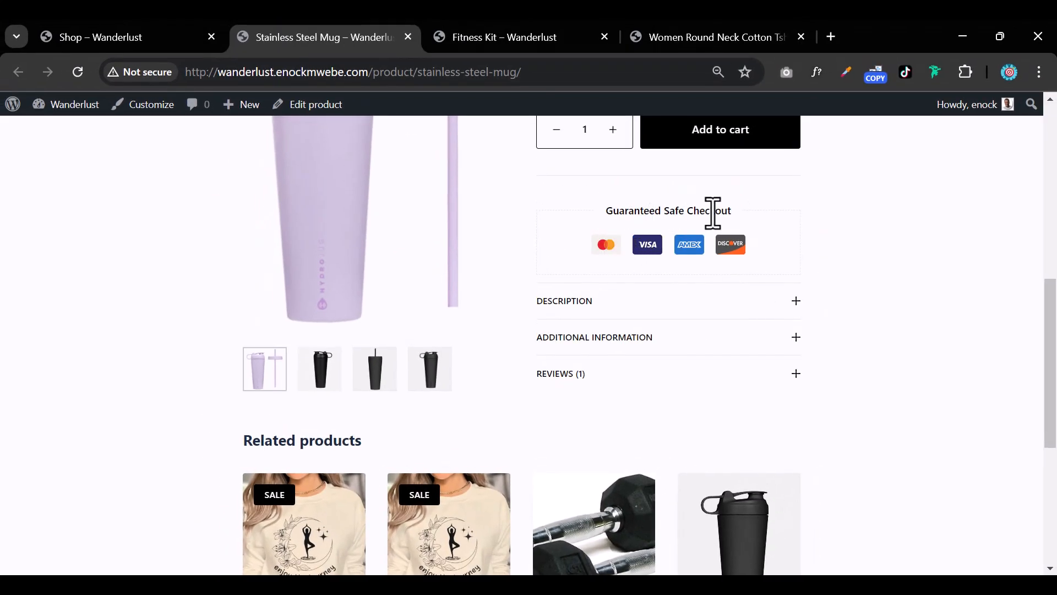
pyautogui.click(796, 302)
pyautogui.click(797, 304)
pyautogui.click(764, 343)
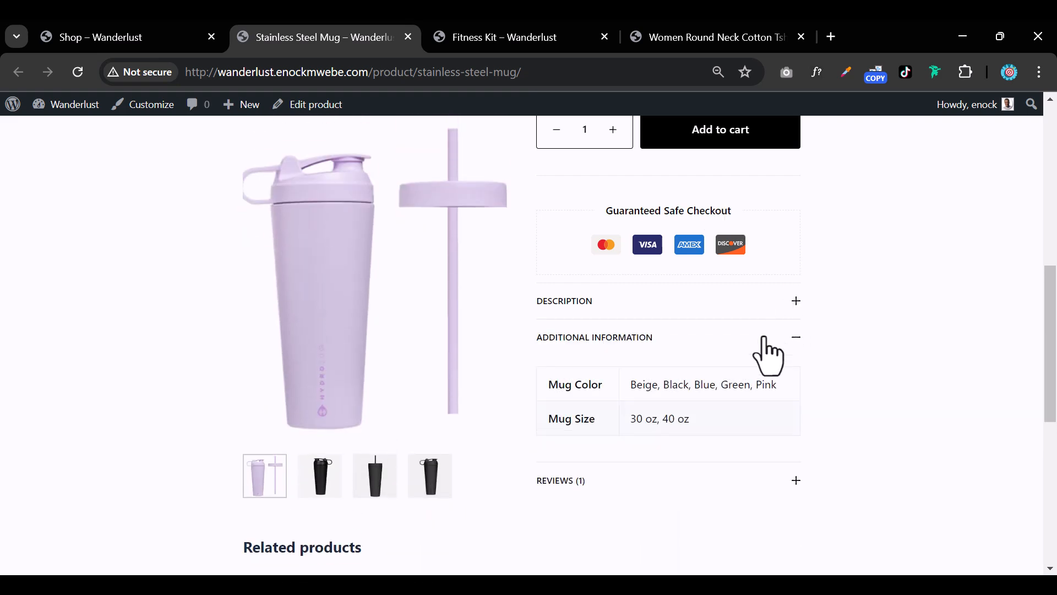
pyautogui.click(765, 341)
pyautogui.click(786, 372)
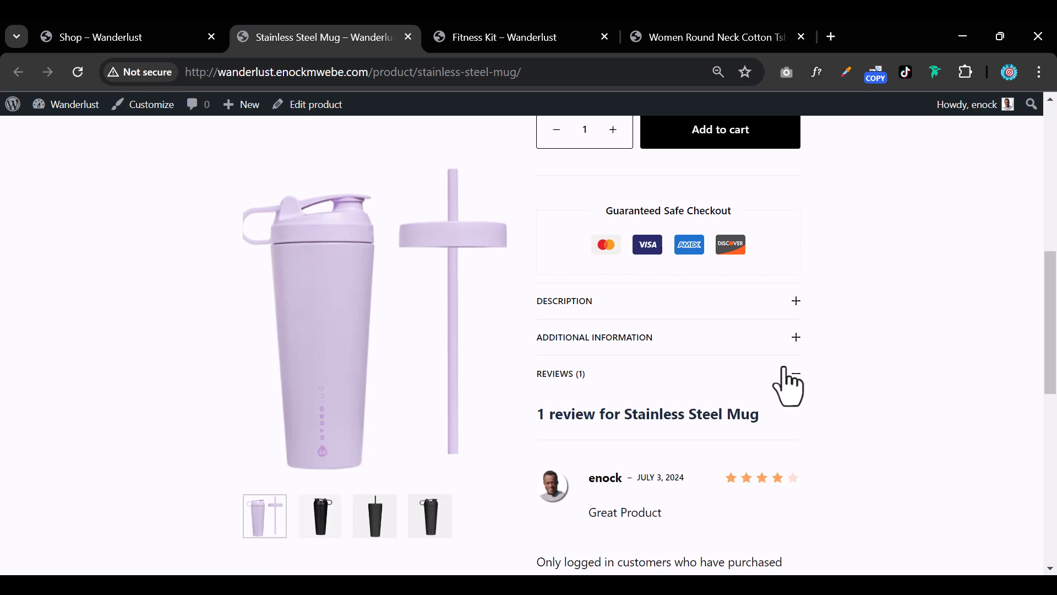
pyautogui.scroll(-4, 784, 369)
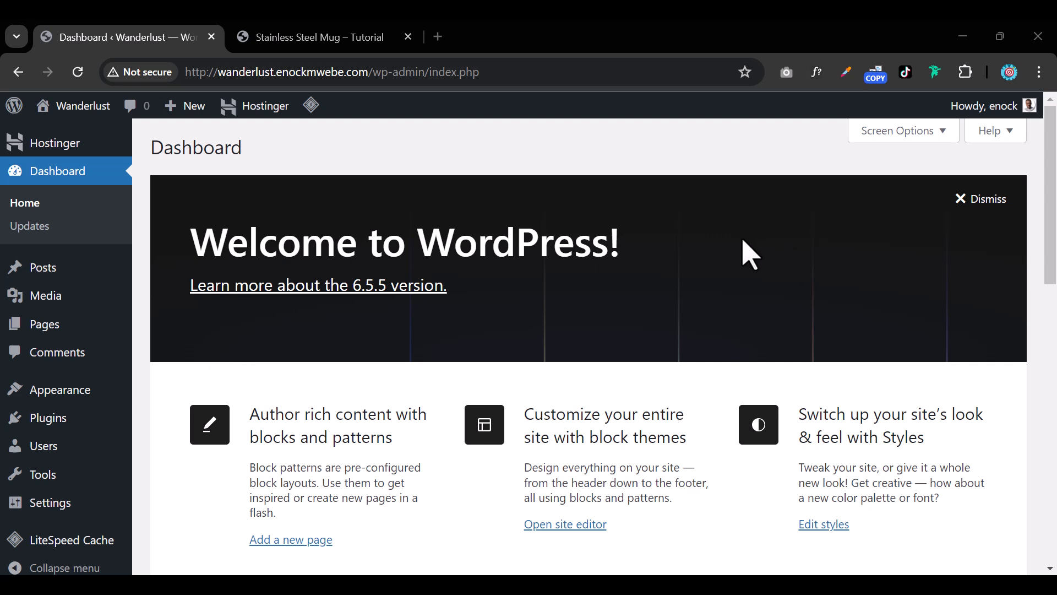
# Open the site's theme management and bring up the catalog for adding a new theme
pyautogui.moveTo(38, 391)
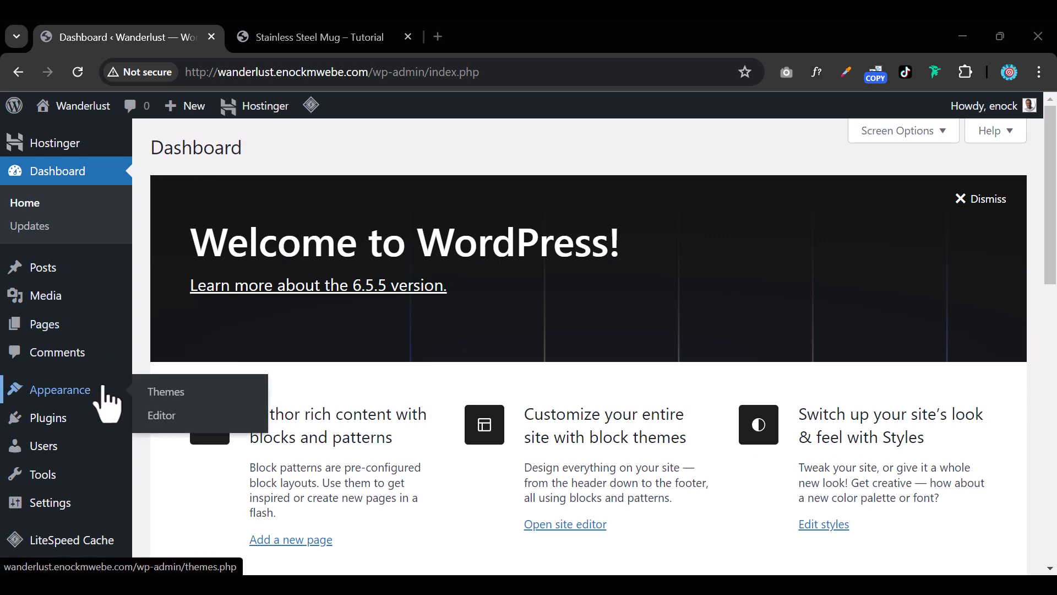
pyautogui.click(156, 394)
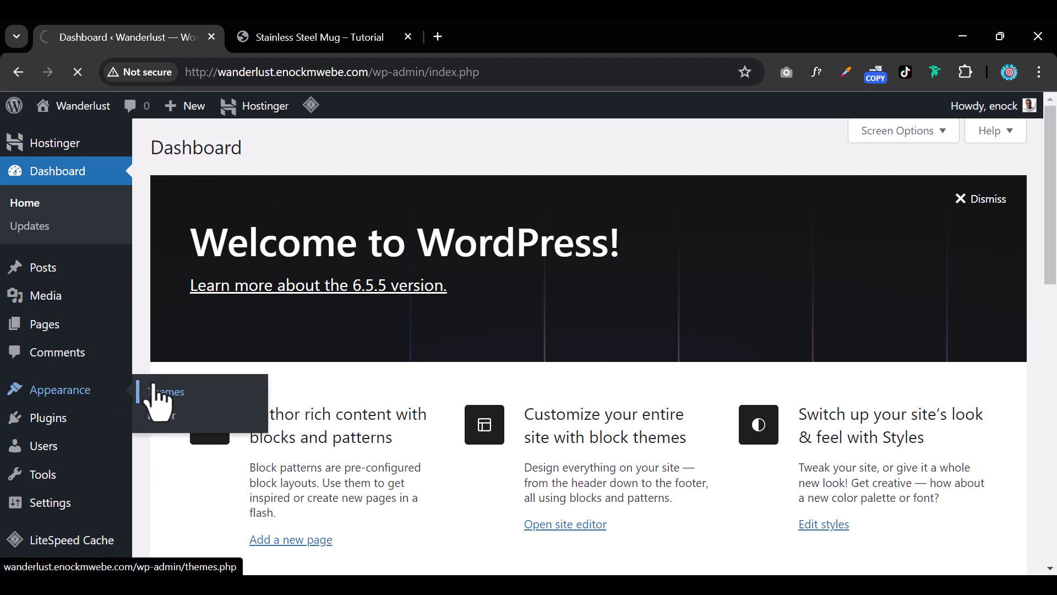
pyautogui.scroll(3, 576, 432)
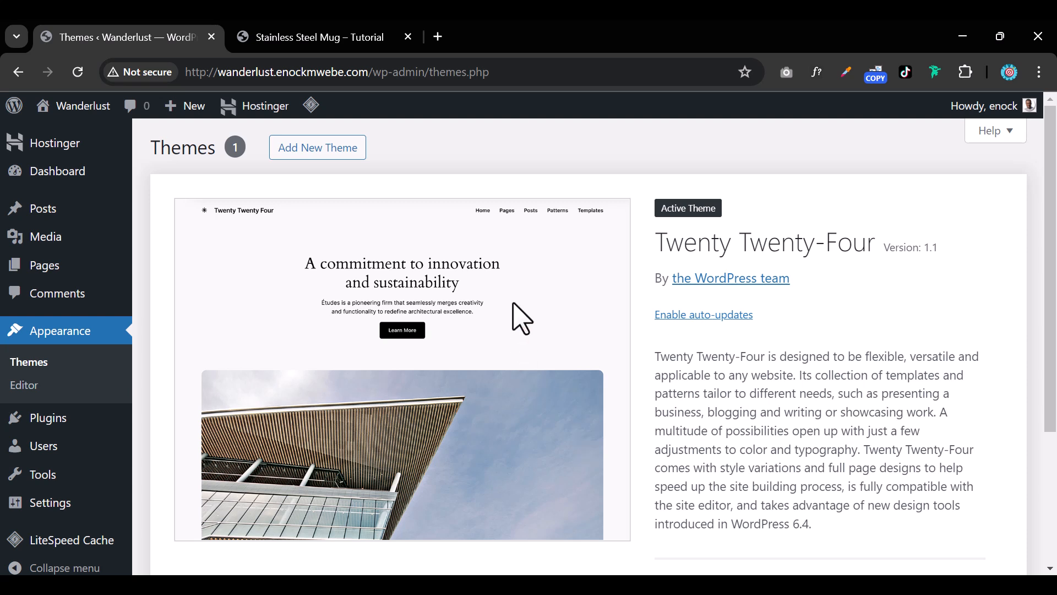
pyautogui.click(317, 156)
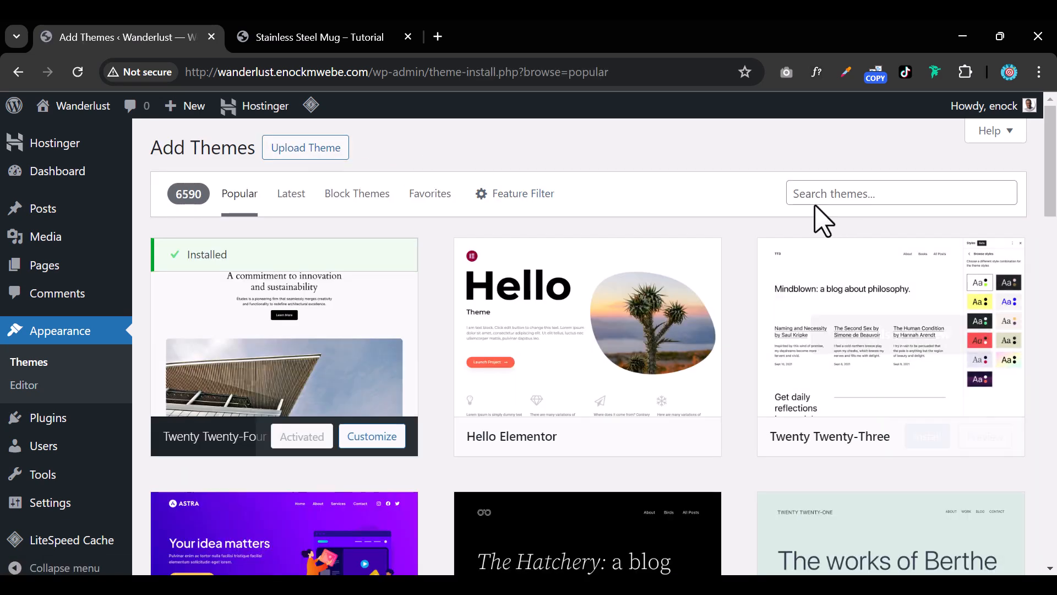
# Find the Woostify theme in the theme catalog and install it
pyautogui.click(817, 201)
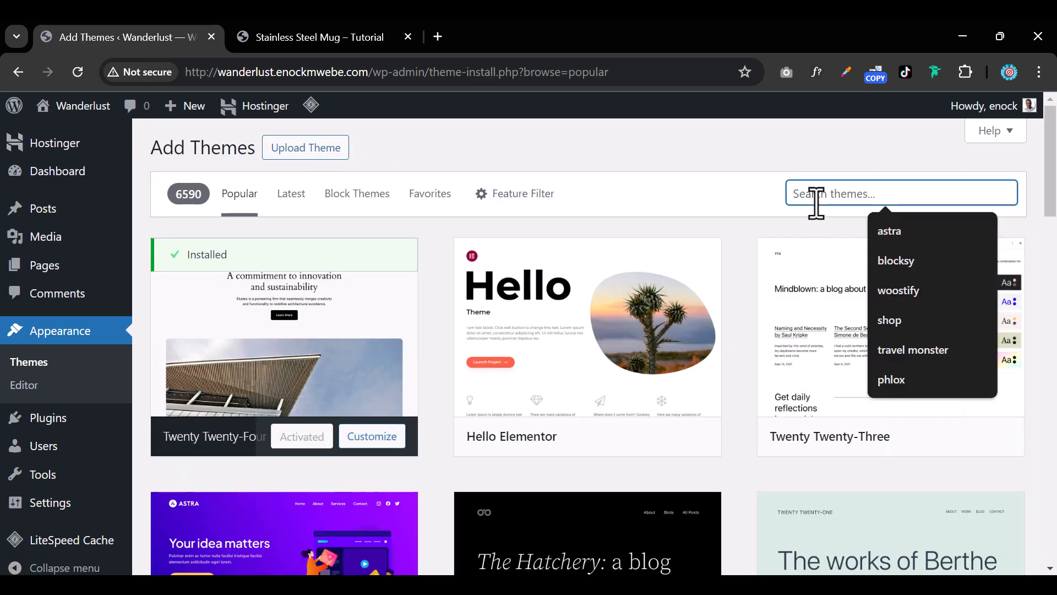
pyautogui.click(906, 291)
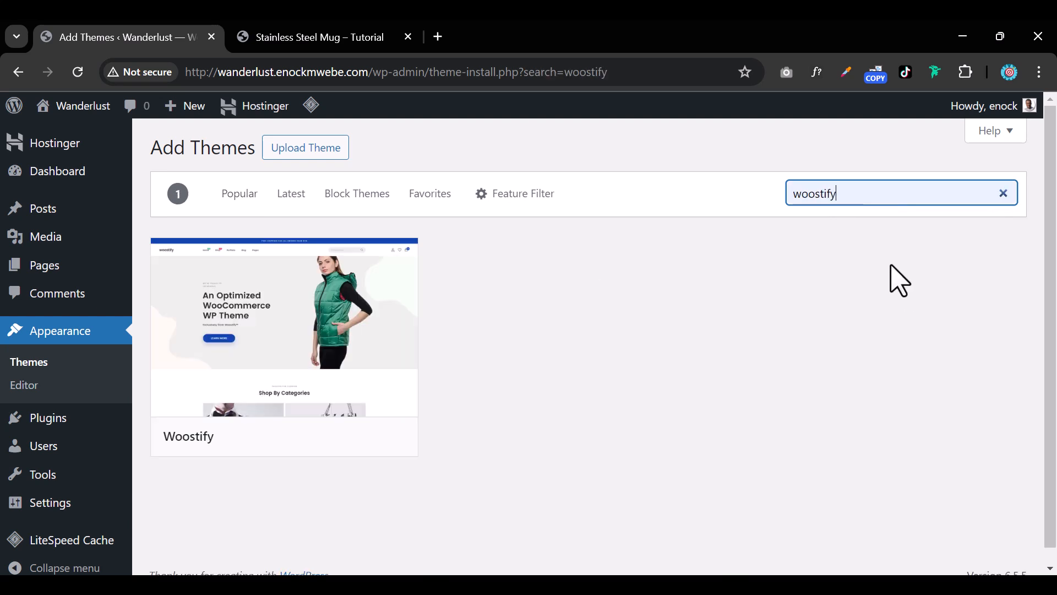
pyautogui.click(306, 439)
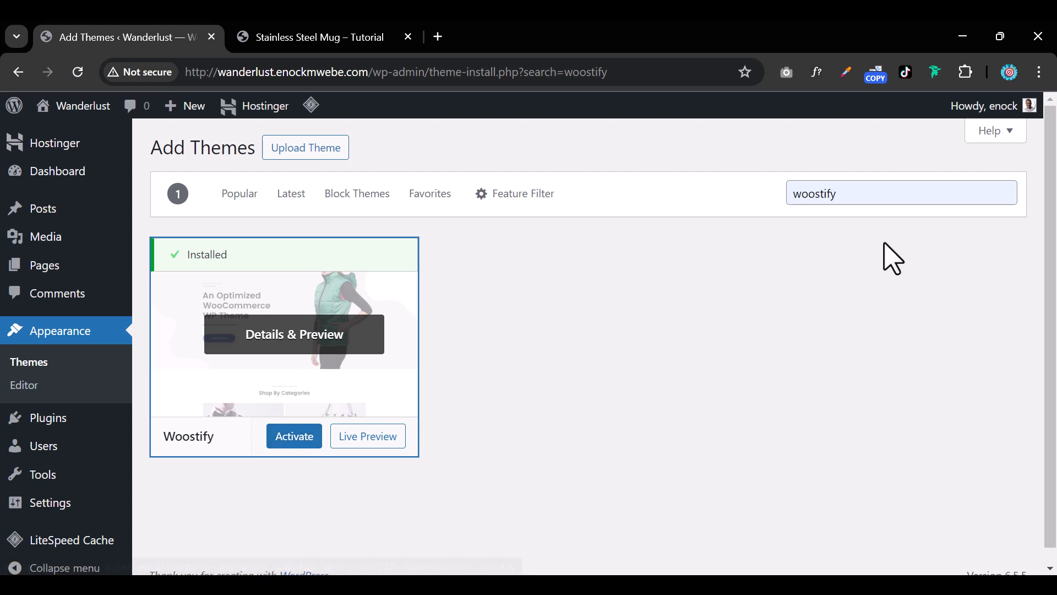
# Search the theme catalog for "oceanwp" and install the OceanWP theme
pyautogui.doubleClick(831, 196)
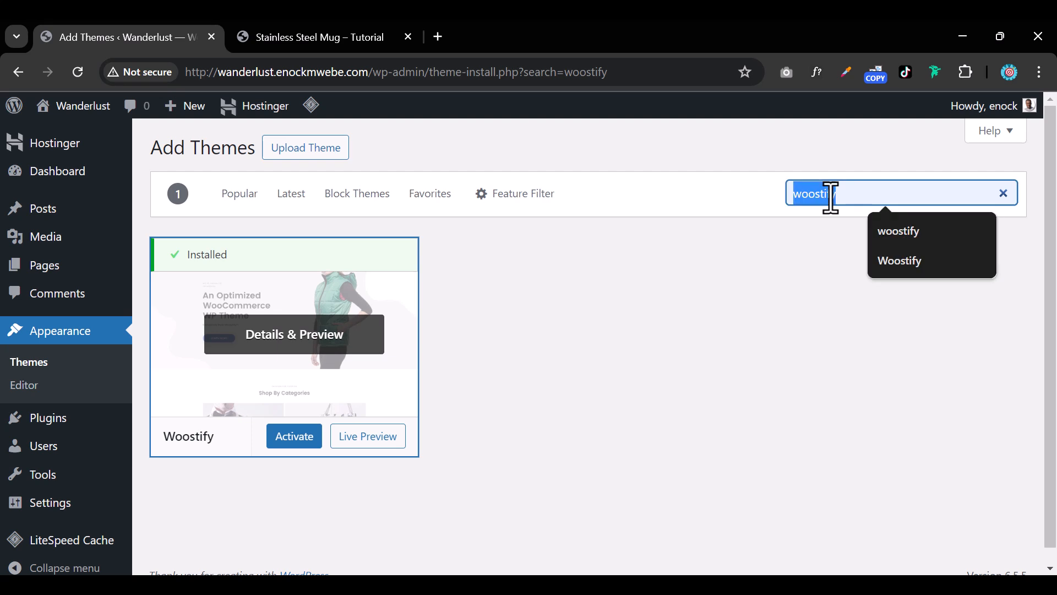
pyautogui.write('ocean w')
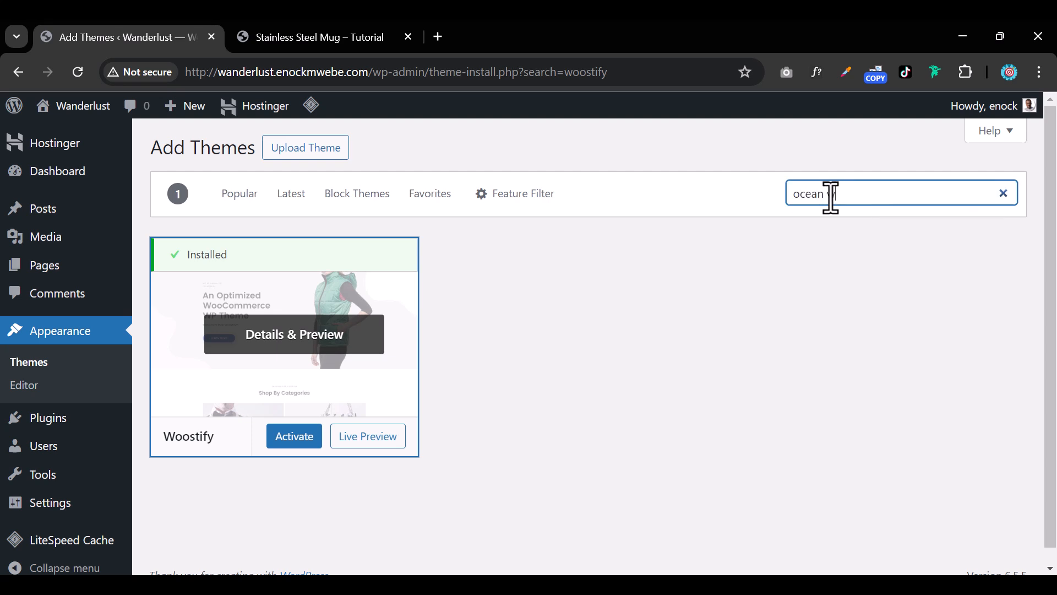
pyautogui.press('BackSpace')
pyautogui.press('BackSpace')
pyautogui.write('w')
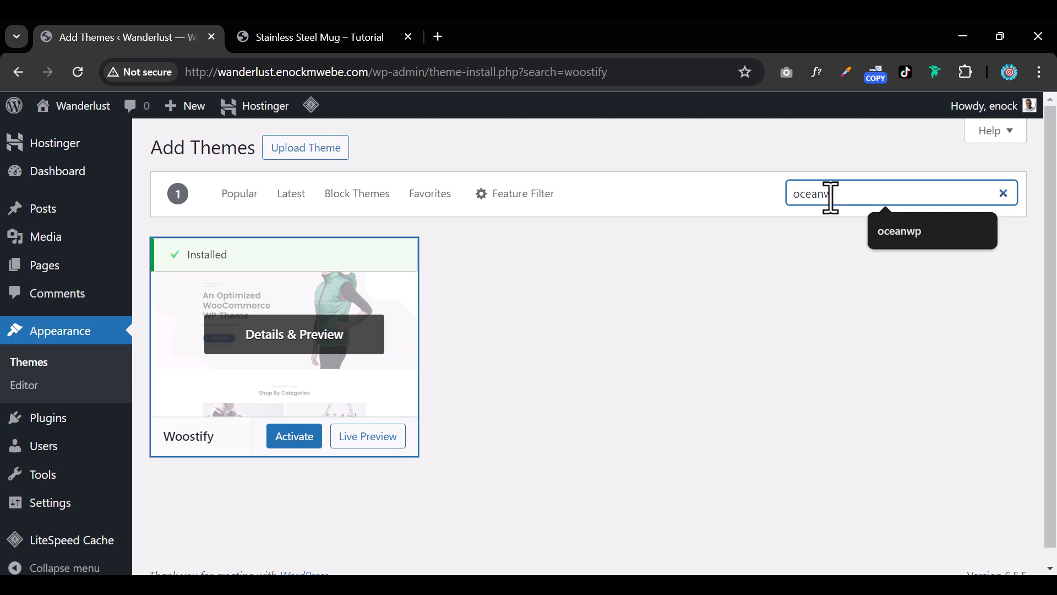
pyautogui.write('p')
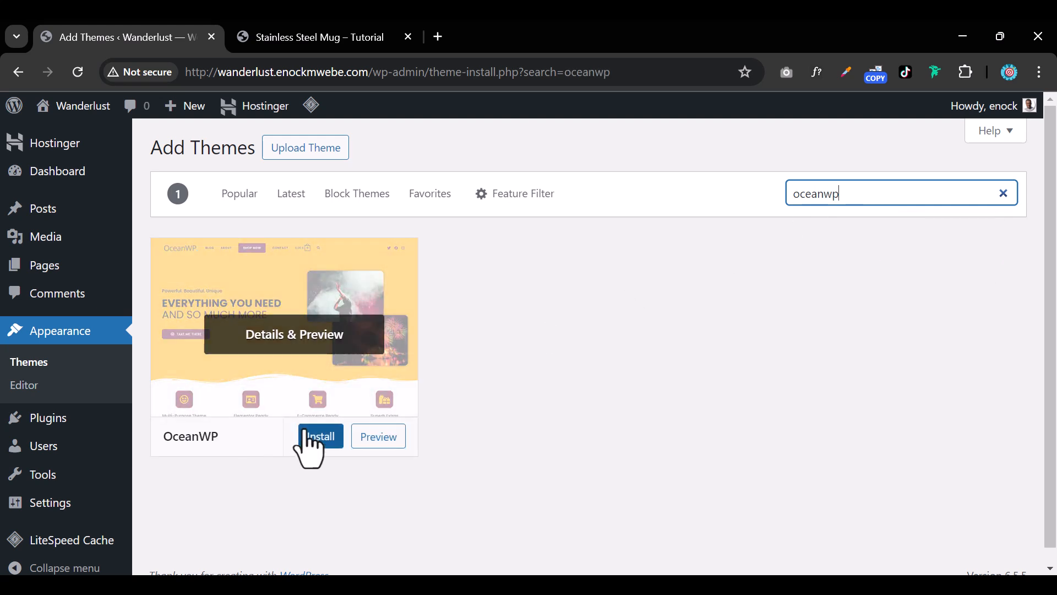
pyautogui.click(320, 440)
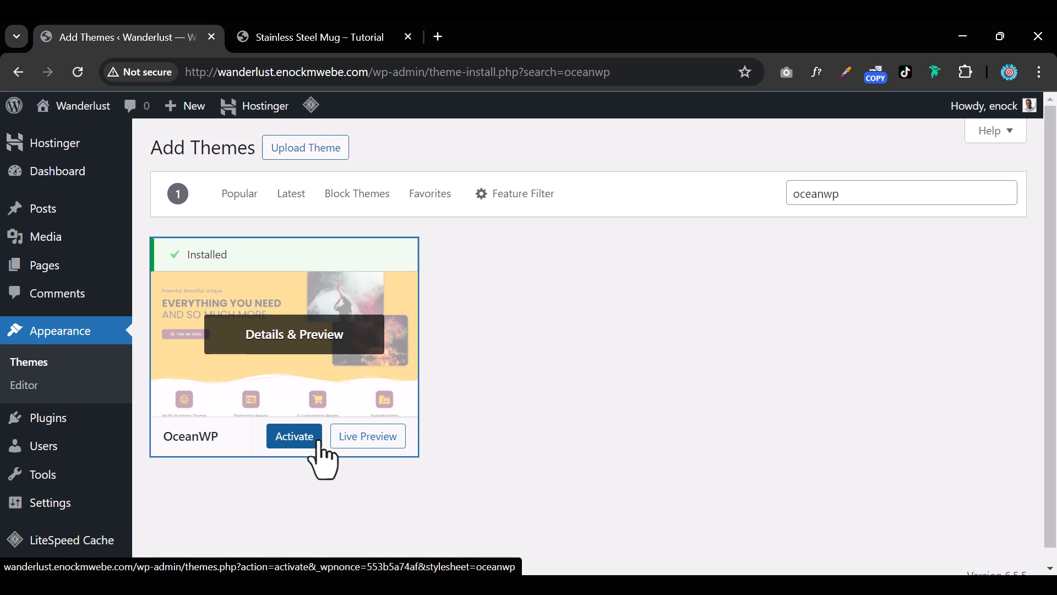
# Search the theme catalog for "blocksy" and install the Blocksy theme
pyautogui.click(809, 190)
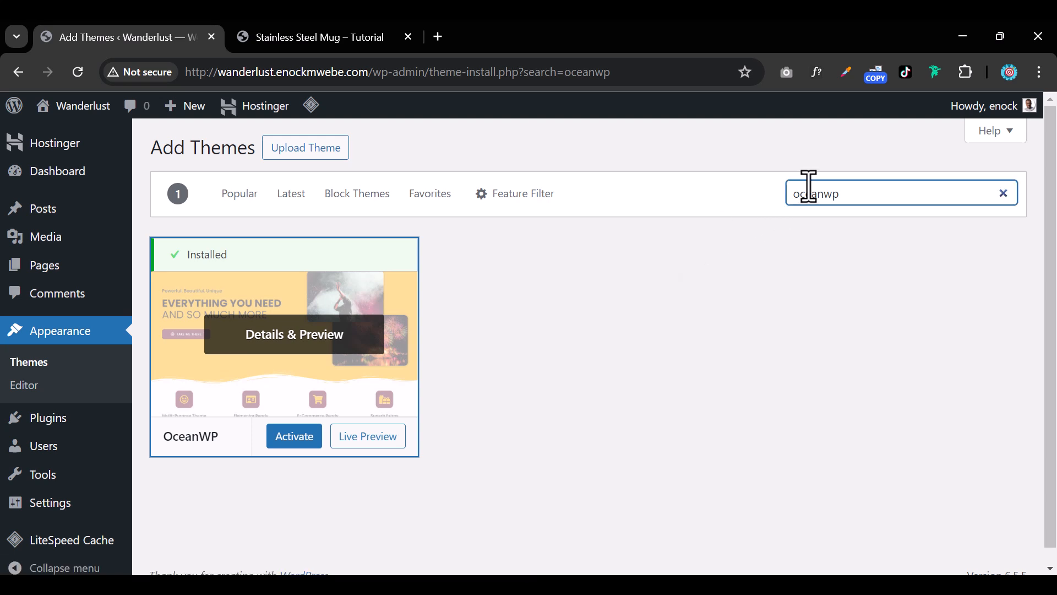
pyautogui.doubleClick(810, 190)
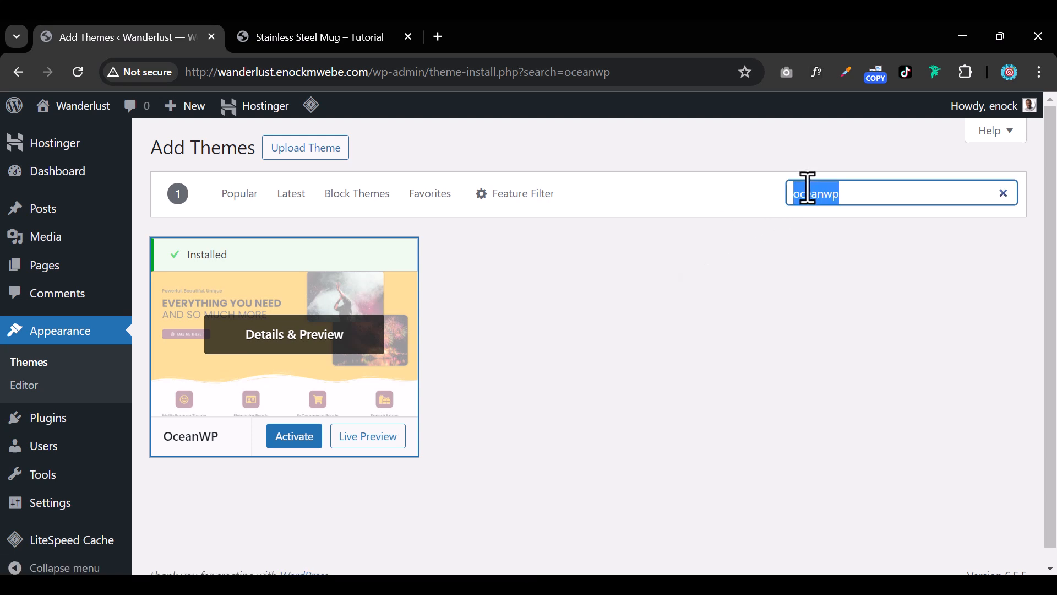
pyautogui.write('block')
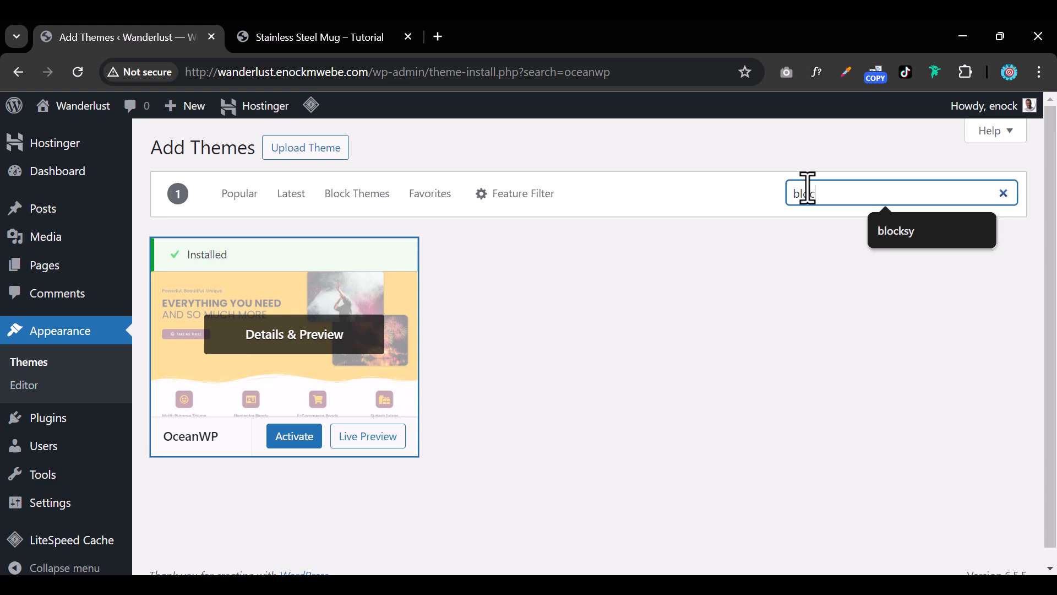
pyautogui.write('sy')
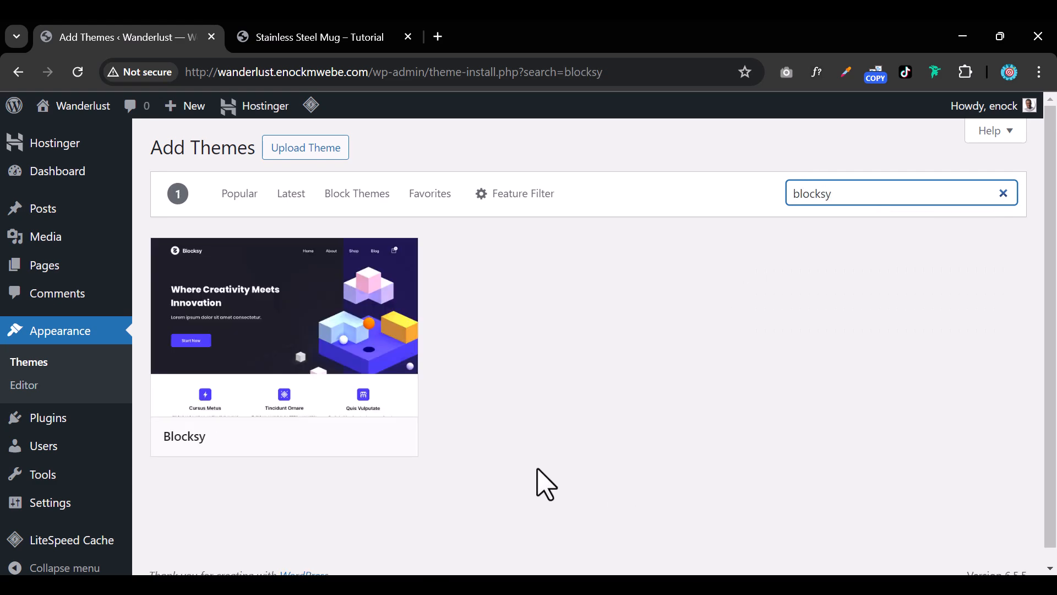
pyautogui.click(321, 447)
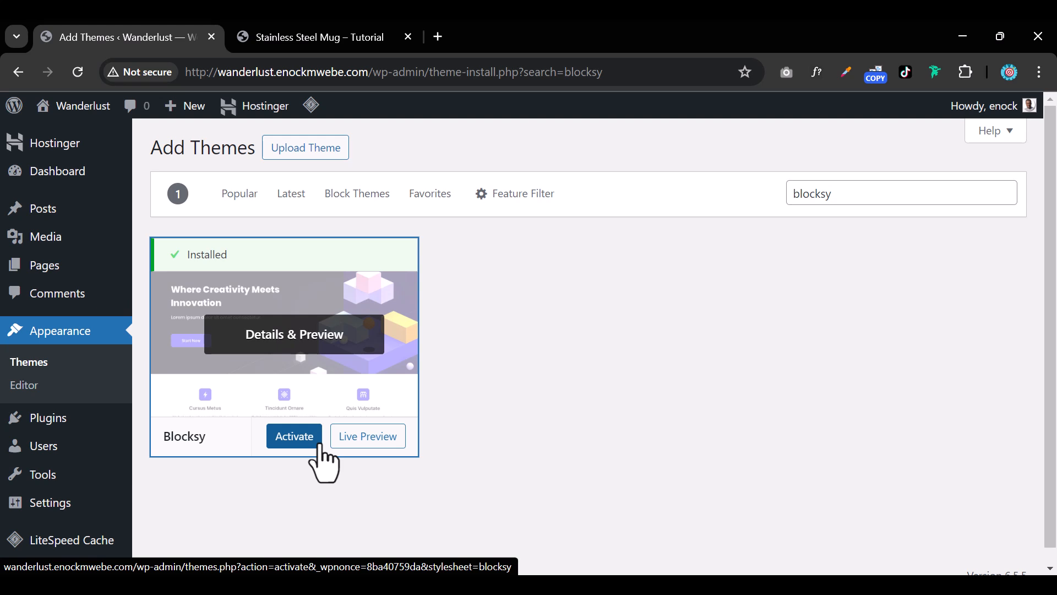
# Search the theme catalog for "astra" and install the Astra theme
pyautogui.doubleClick(815, 196)
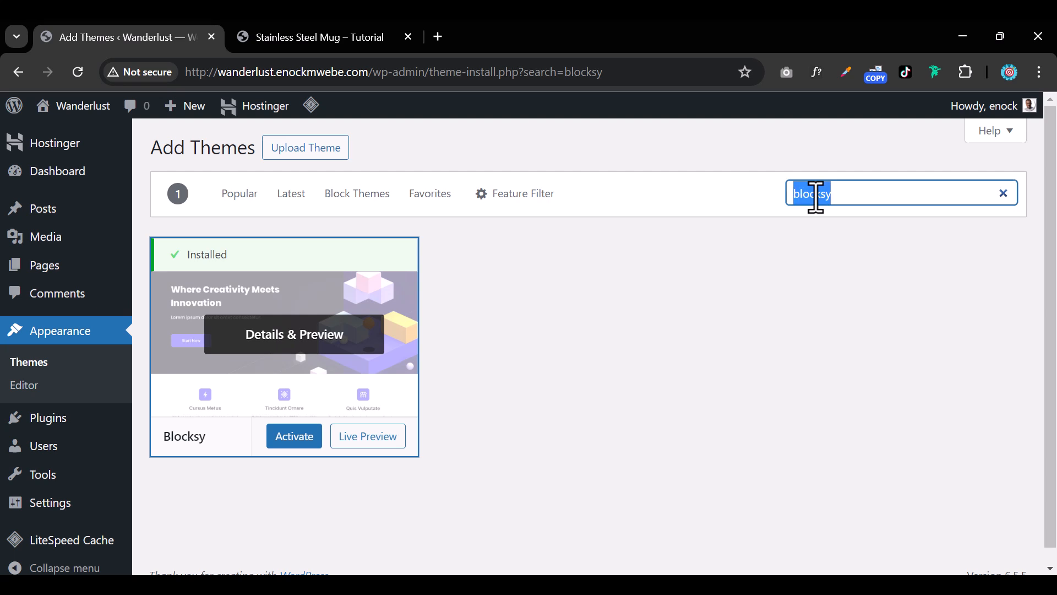
pyautogui.write('astra')
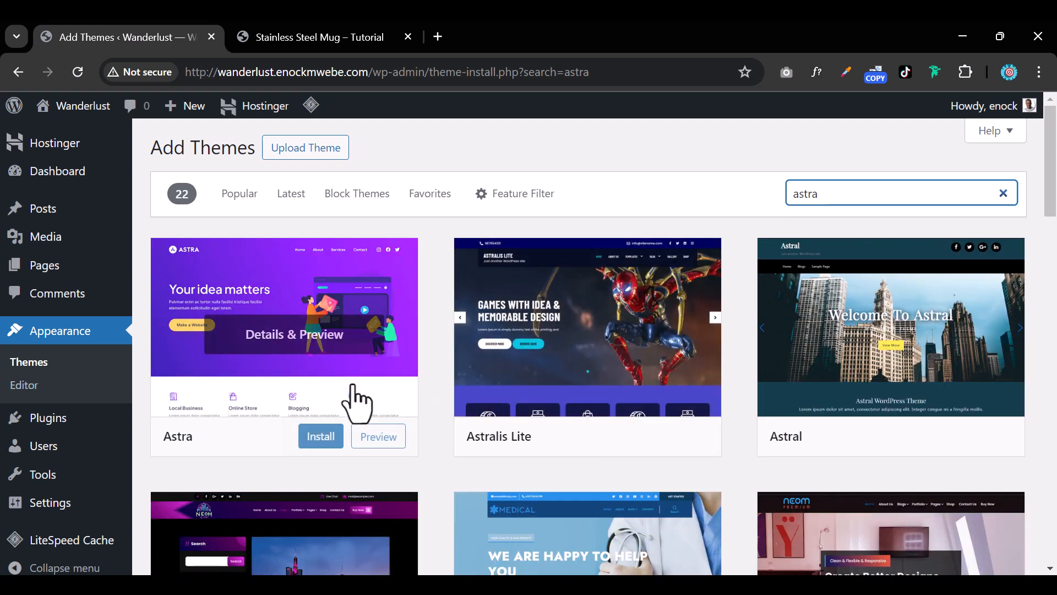
pyautogui.click(317, 436)
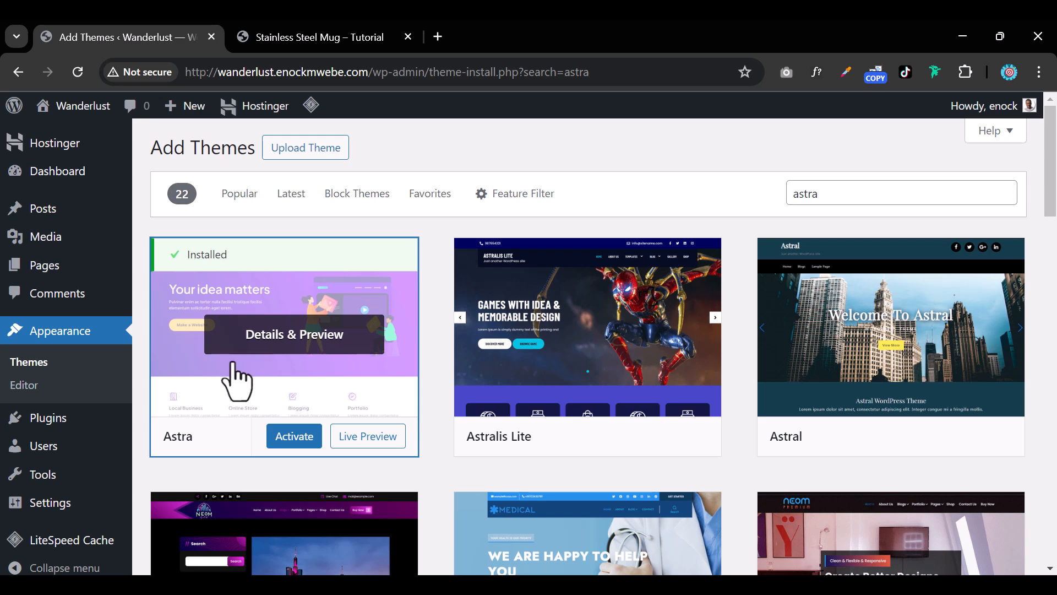
# Return to the site's installed themes and activate Blocksy
pyautogui.scroll(-5, 95, 418)
pyautogui.scroll(5, 96, 418)
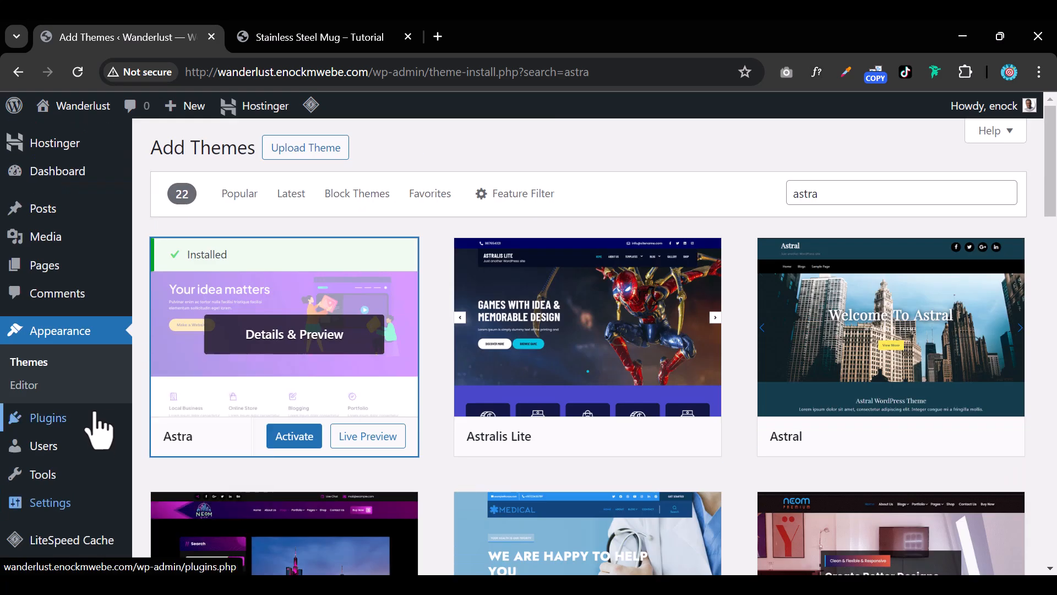
pyautogui.click(80, 372)
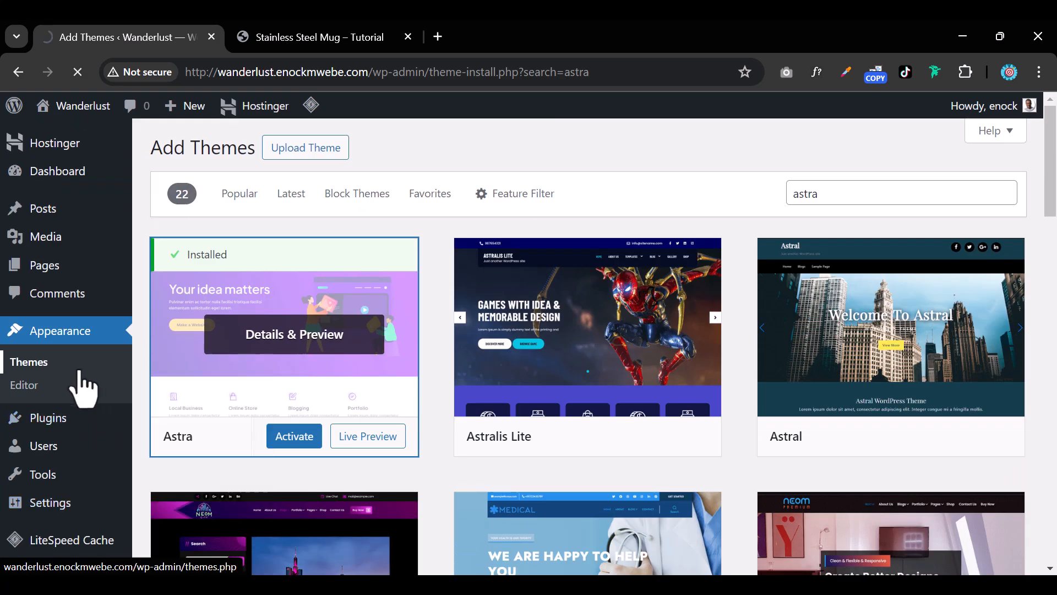
pyautogui.scroll(-3, 452, 363)
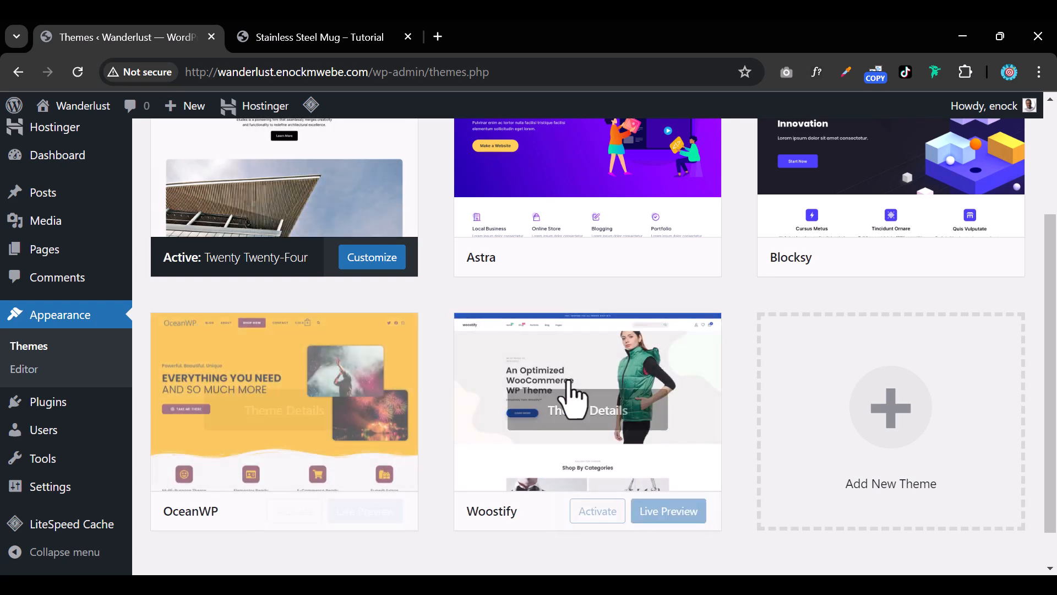
pyautogui.click(903, 259)
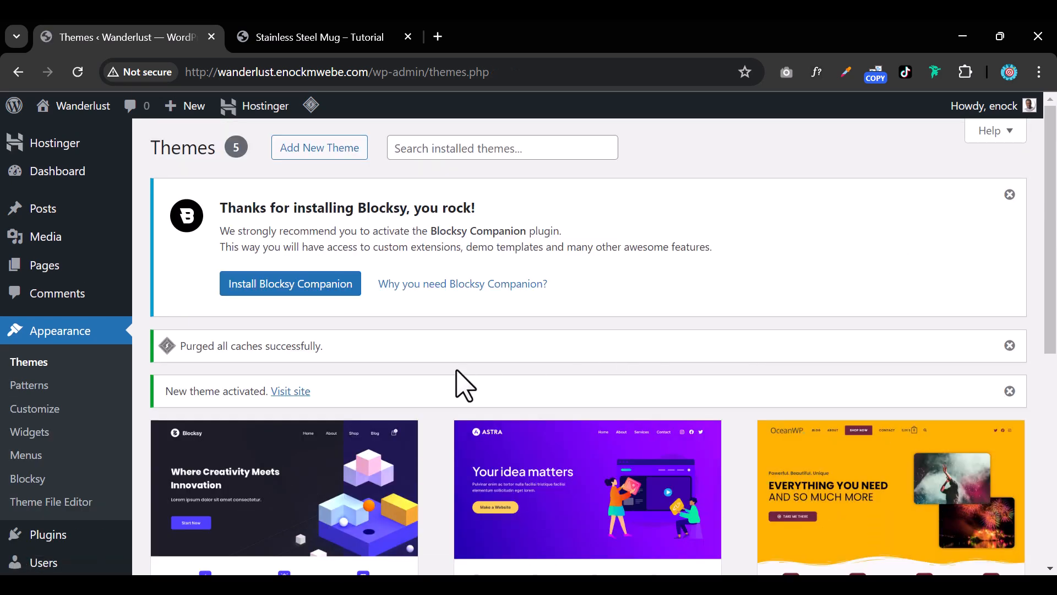
# Search the catalog of new plugins for "woocommerce" and dismiss the Blocksy Companion notice
pyautogui.scroll(-5, 464, 385)
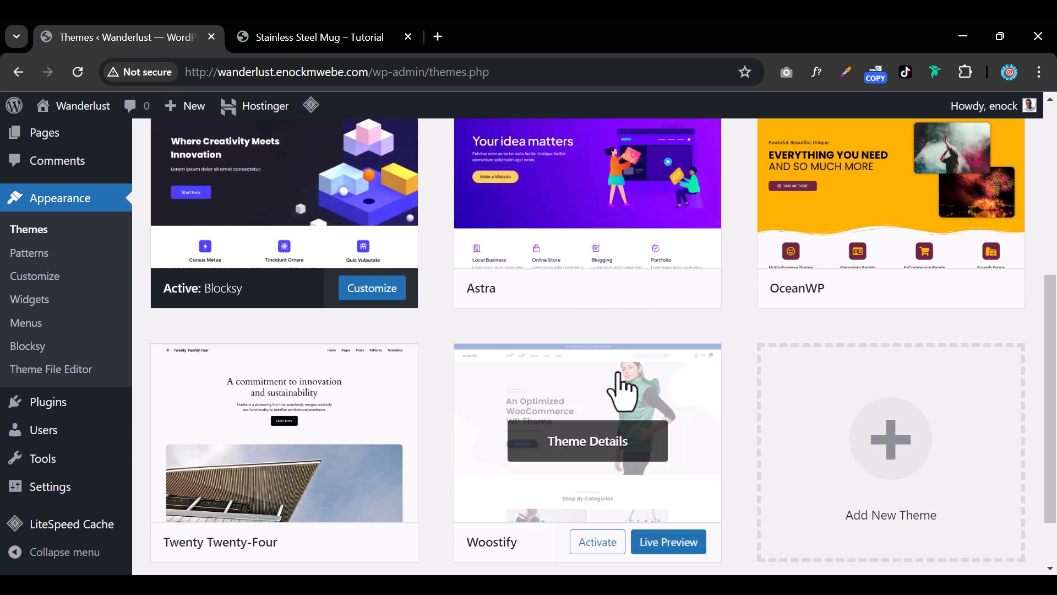
pyautogui.scroll(4, 283, 392)
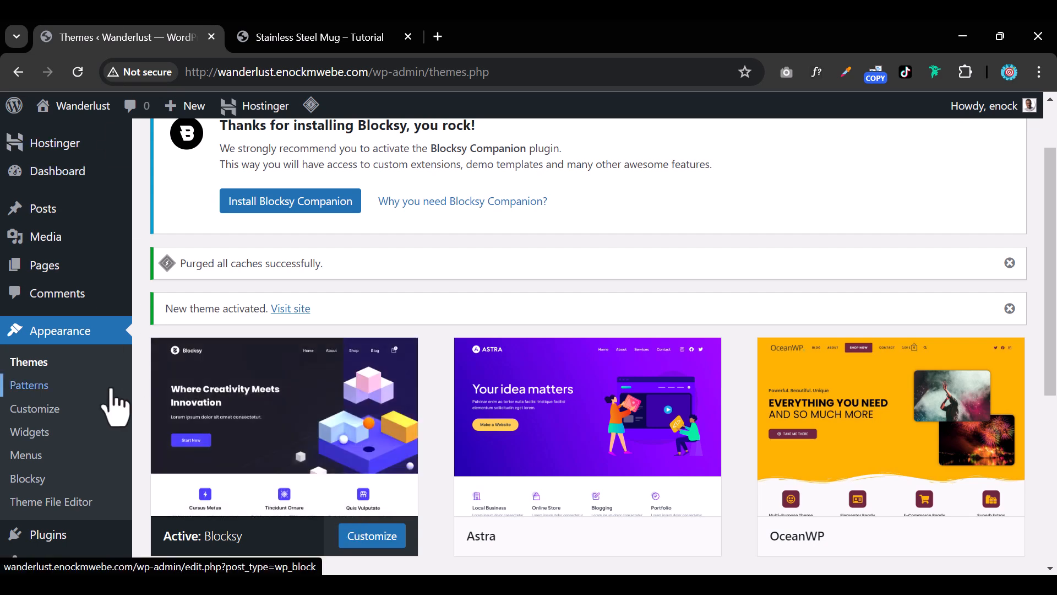
pyautogui.scroll(-1, 83, 355)
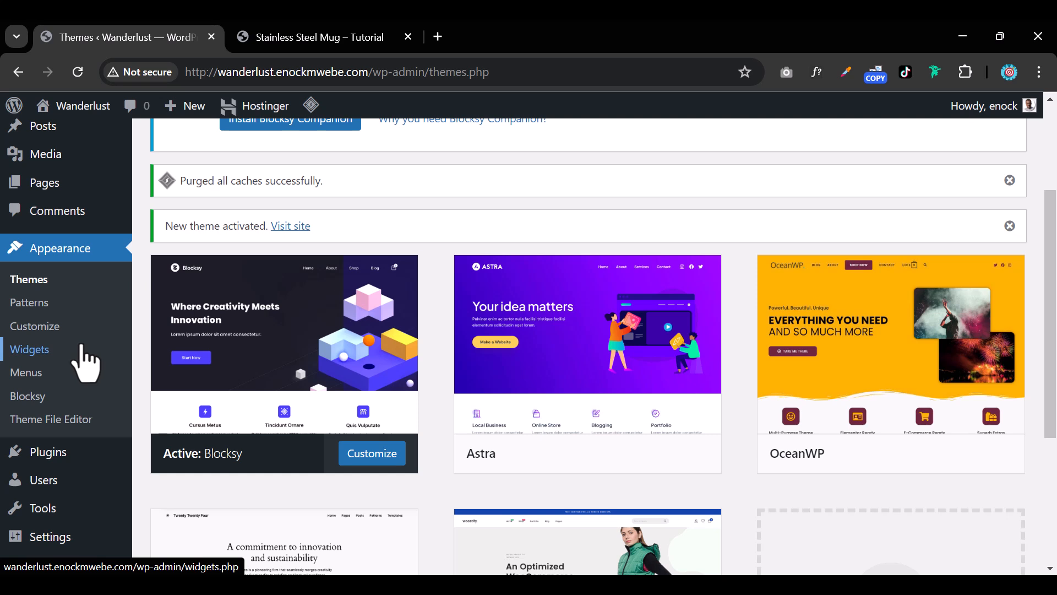
pyautogui.moveTo(75, 455)
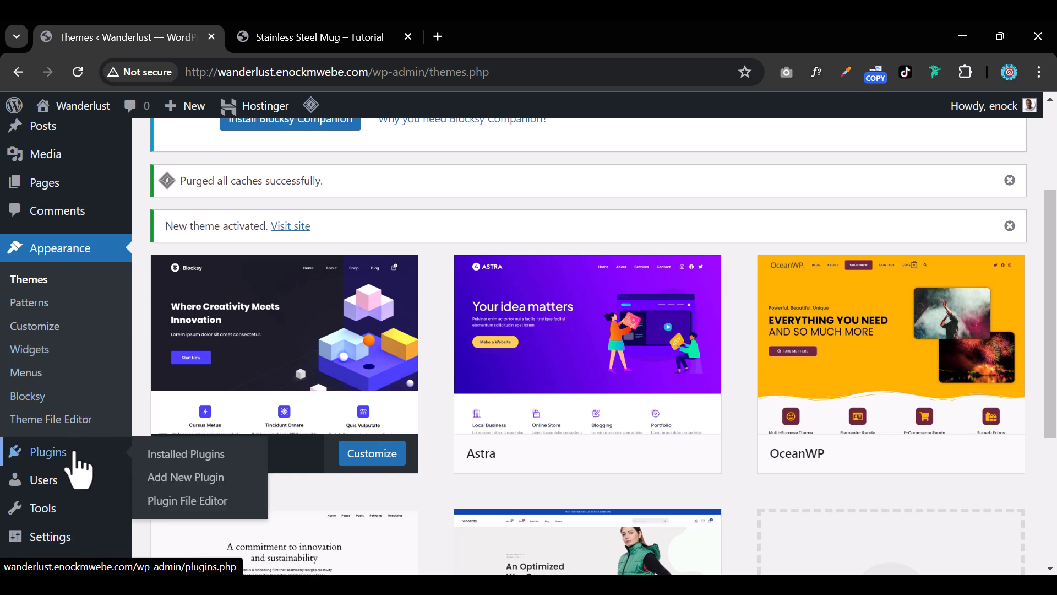
pyautogui.click(222, 487)
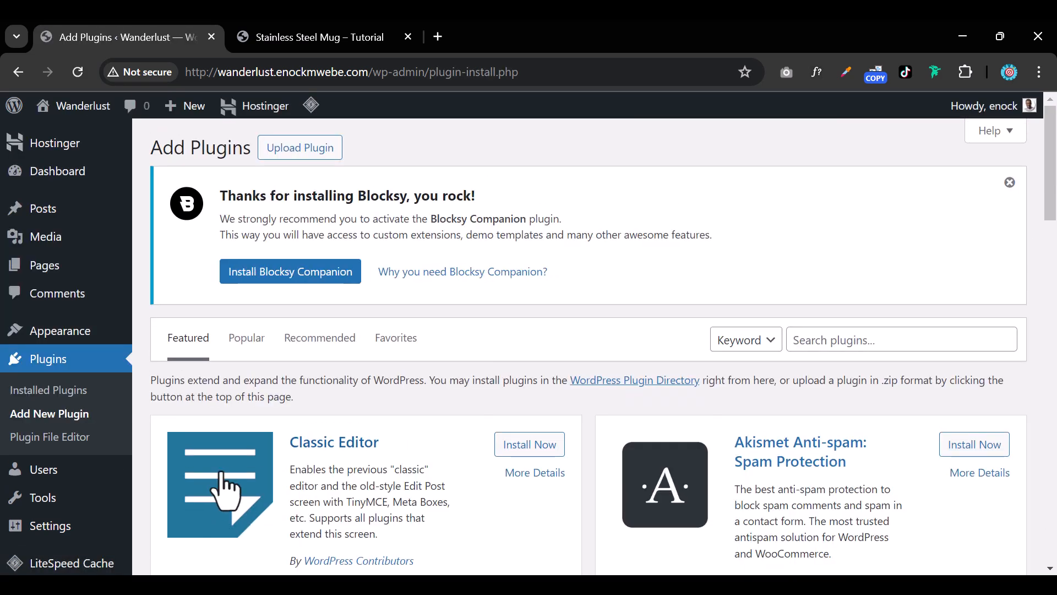
pyautogui.click(836, 339)
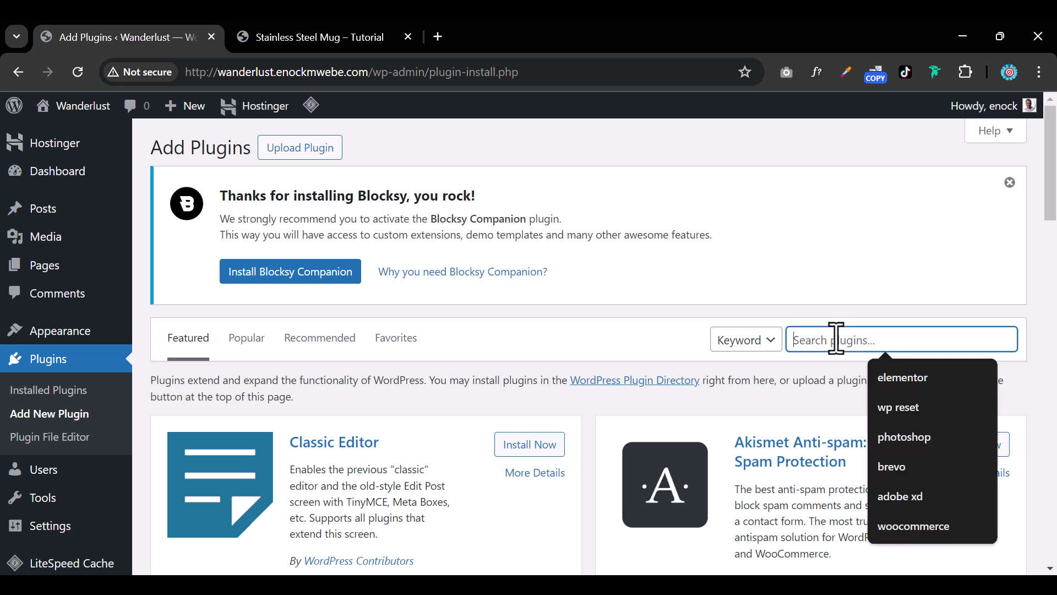
pyautogui.click(914, 526)
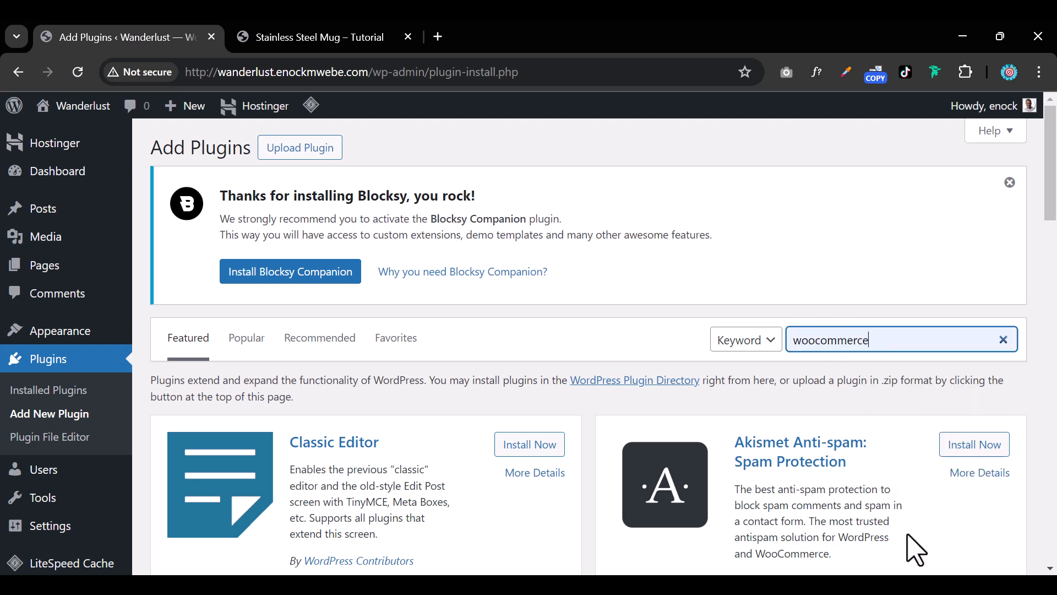
pyautogui.click(1010, 183)
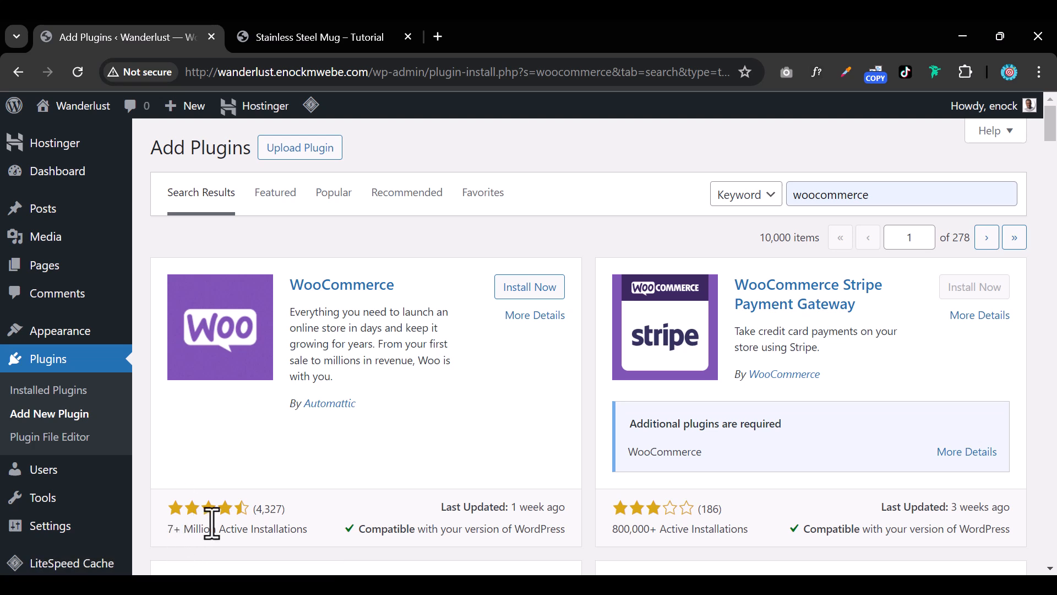
# Install the WooCommerce plugin by Automattic and activate it
pyautogui.click(530, 291)
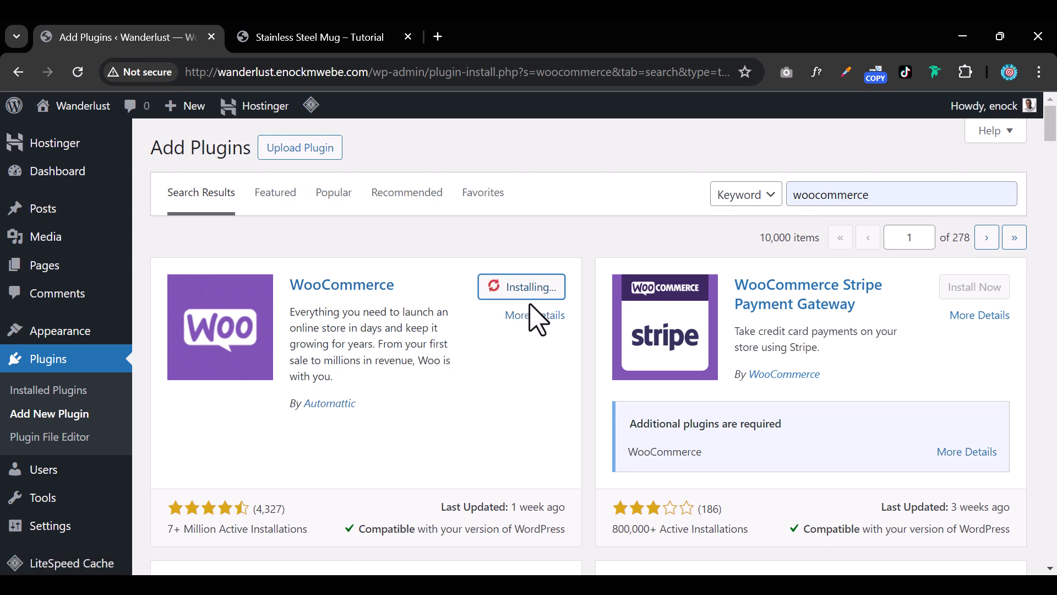
pyautogui.scroll(-5, 524, 314)
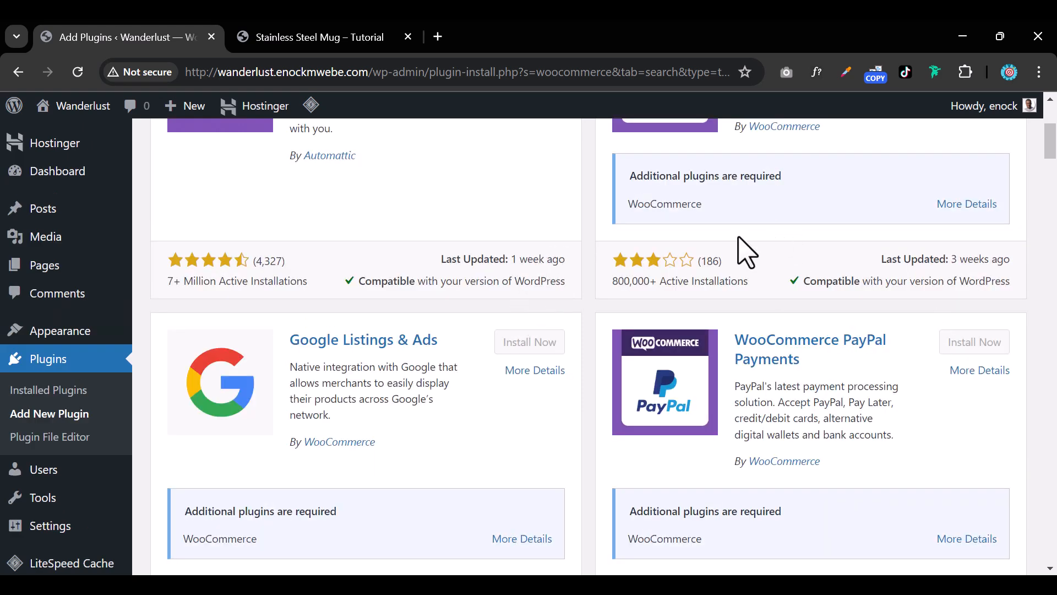
pyautogui.scroll(1, 752, 248)
pyautogui.scroll(2, 810, 299)
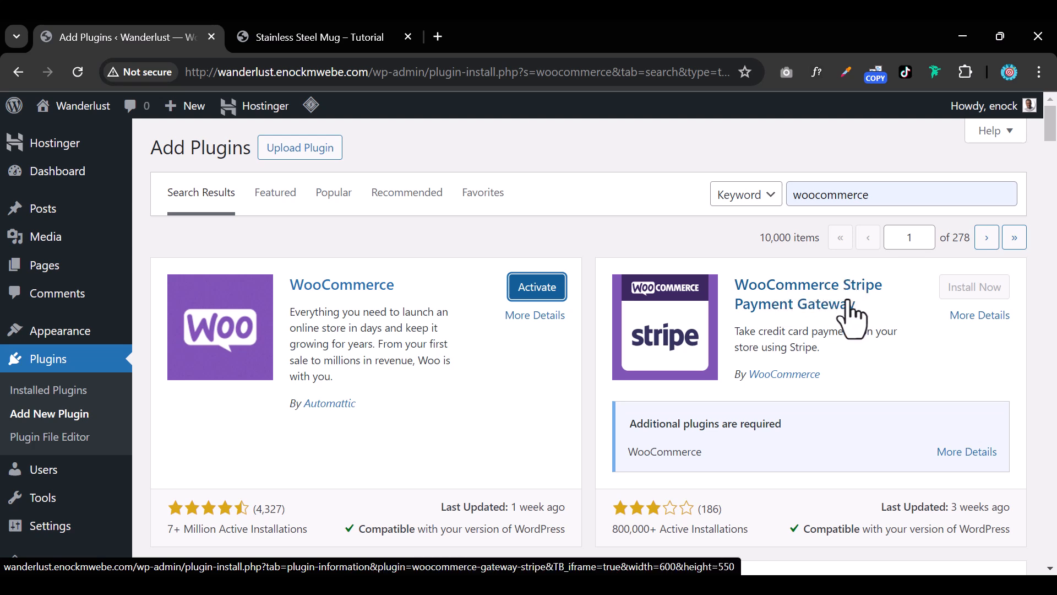
pyautogui.scroll(-4, 842, 330)
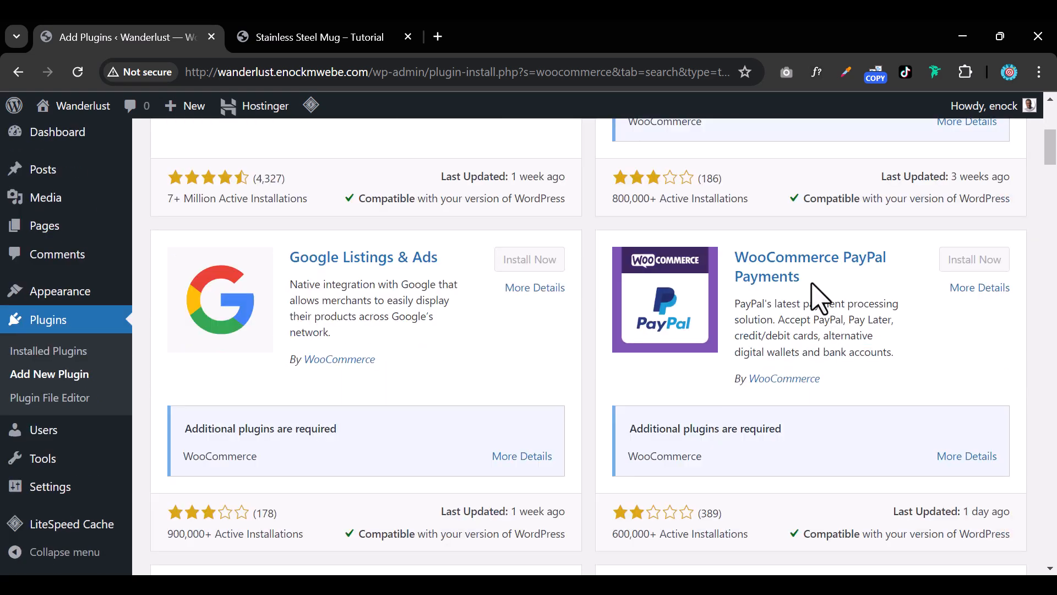
pyautogui.scroll(-1, 796, 297)
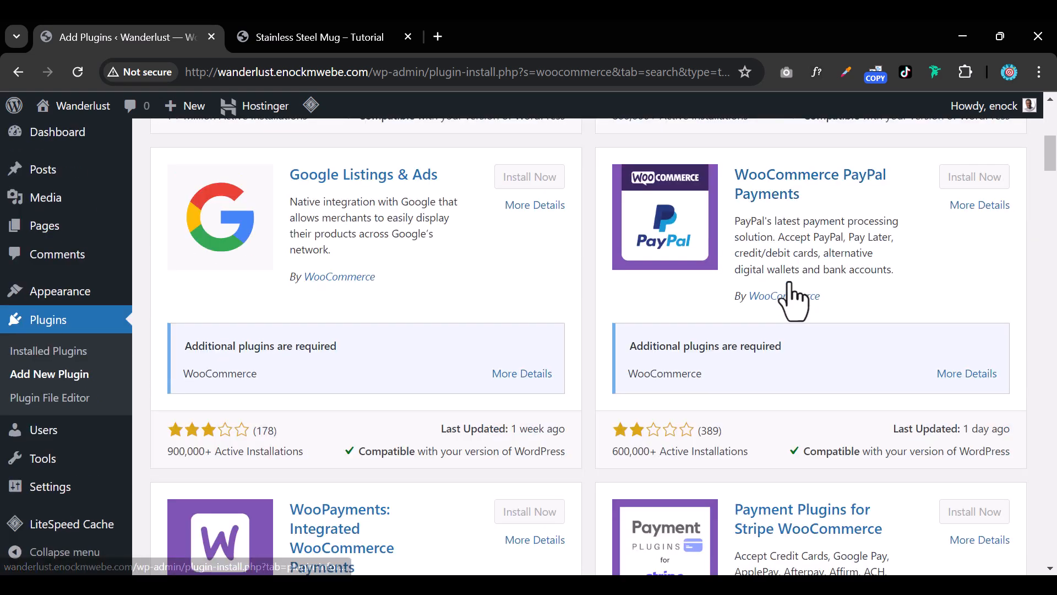
pyautogui.scroll(5, 795, 298)
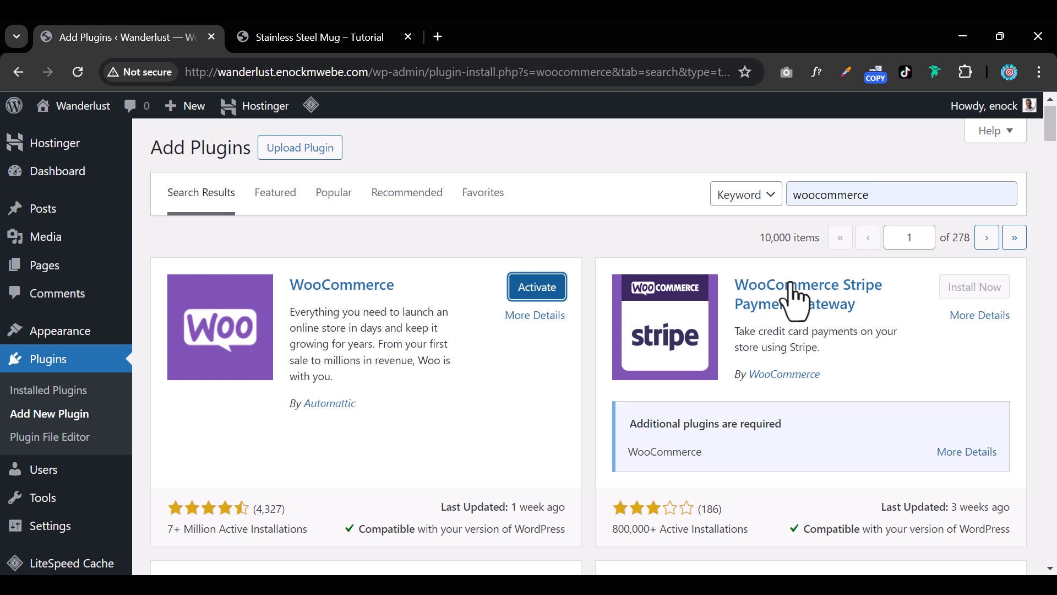
pyautogui.click(550, 286)
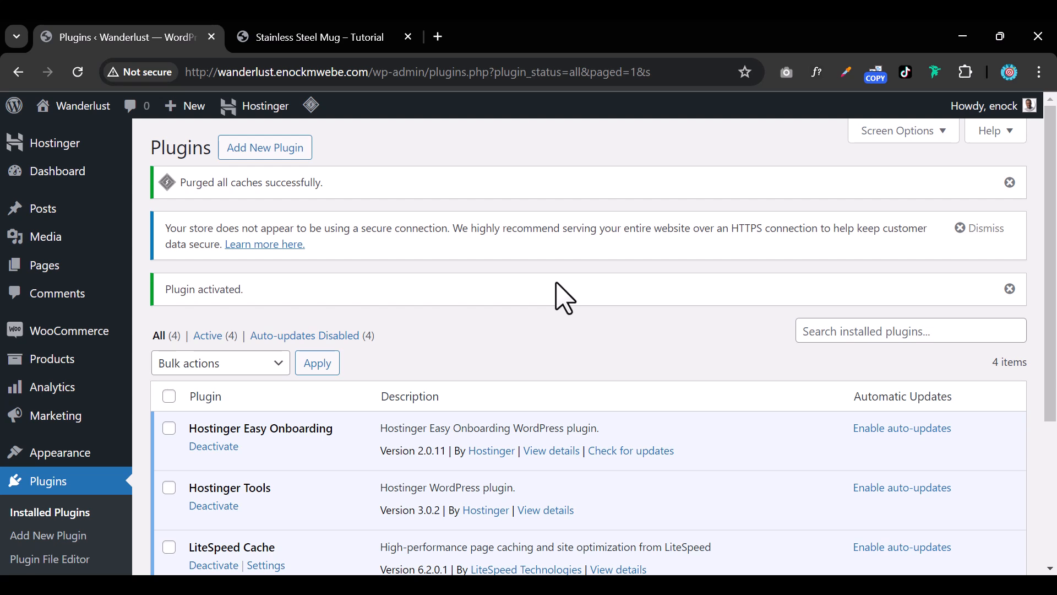
# Open the WooCommerce settings and fill in the store address, city and postcode from a saved browser address
pyautogui.moveTo(130, 356)
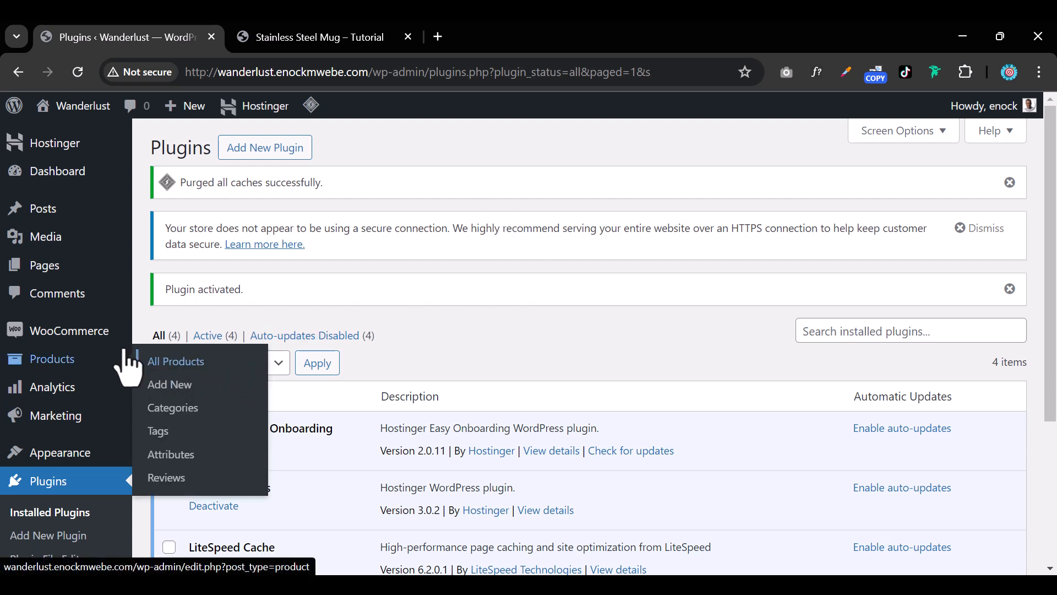
pyautogui.moveTo(111, 341)
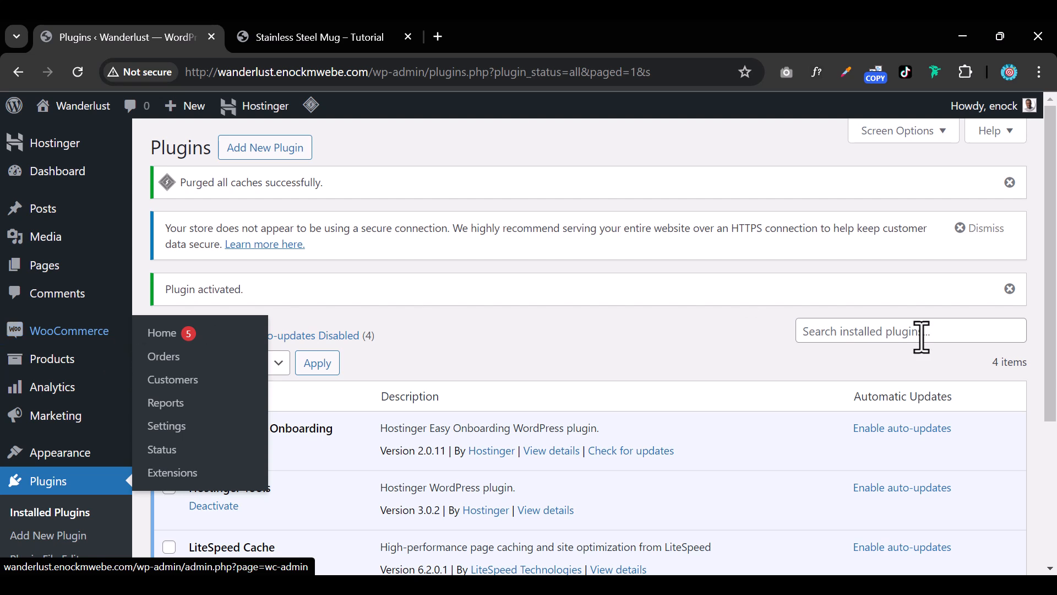
pyautogui.moveTo(88, 401)
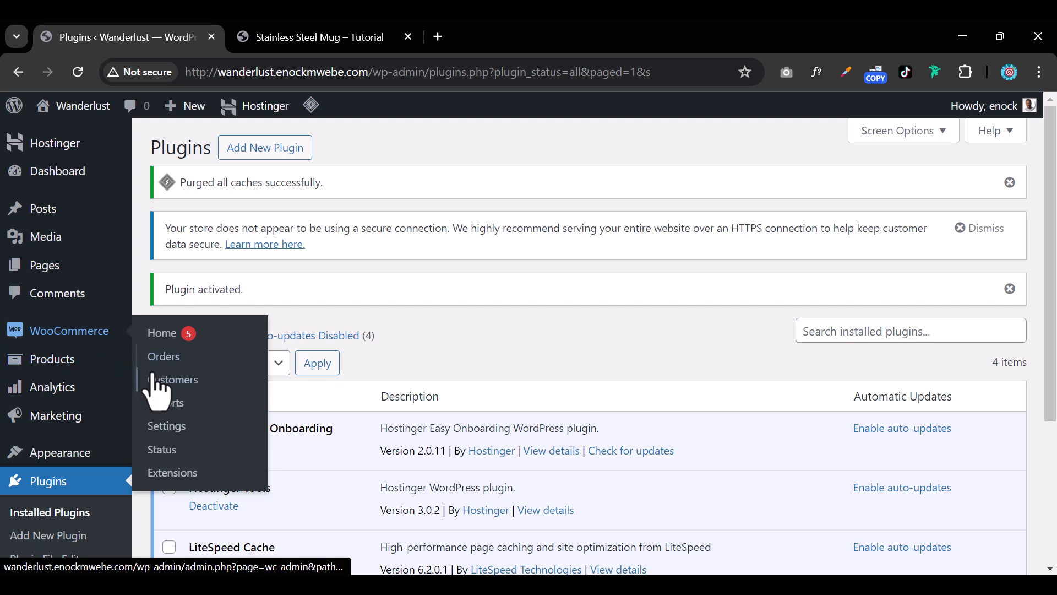
pyautogui.click(194, 438)
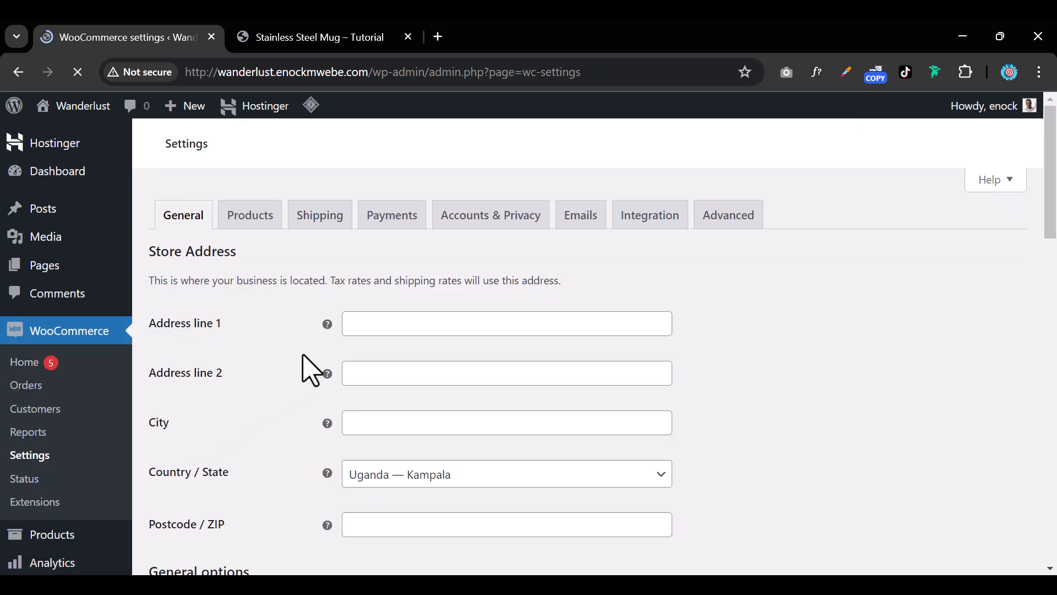
pyautogui.moveTo(329, 384)
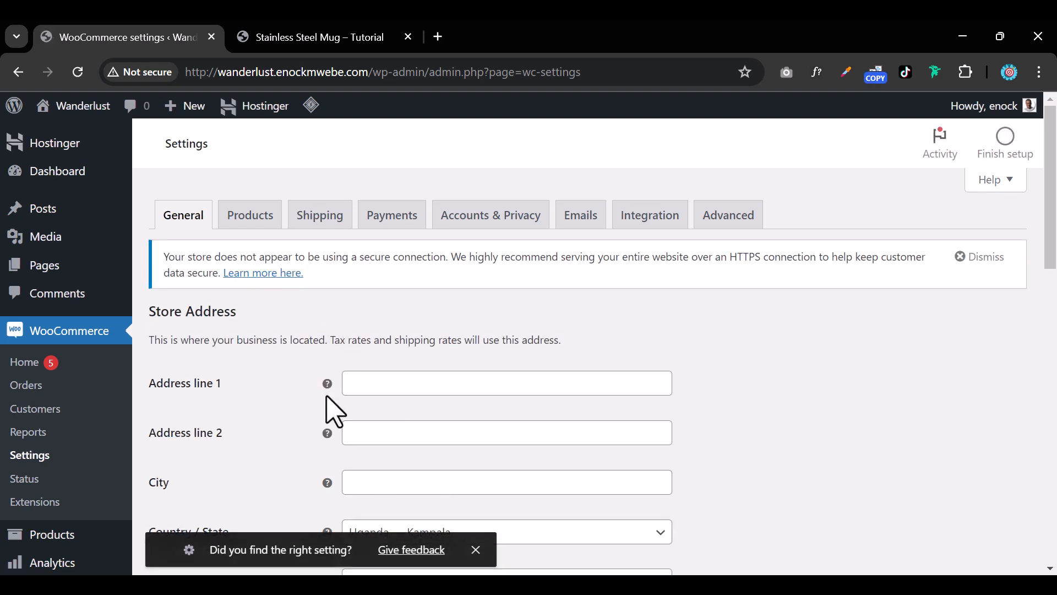
pyautogui.scroll(-3, 352, 401)
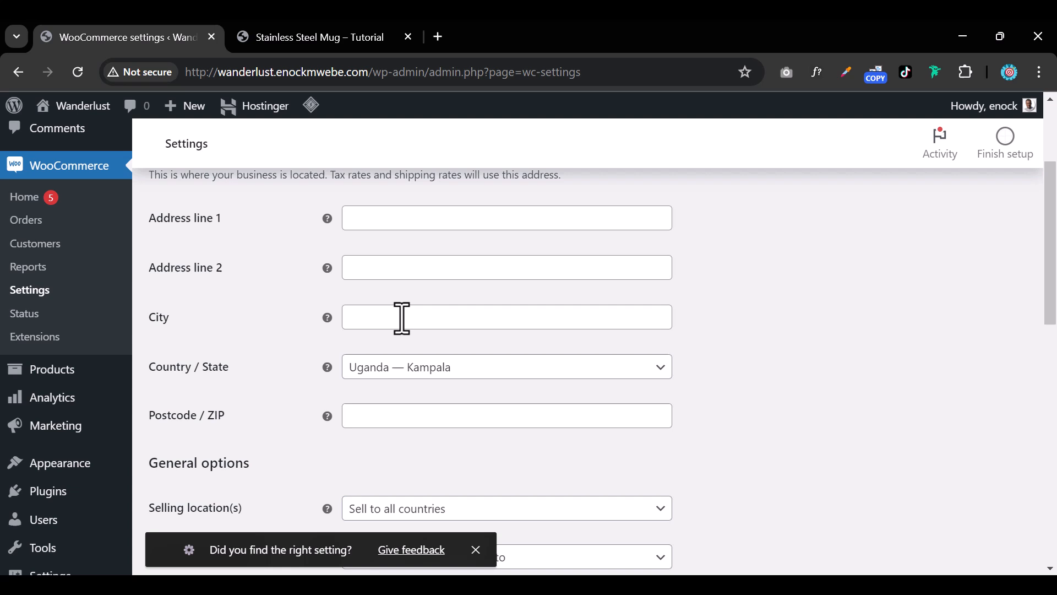
pyautogui.click(432, 216)
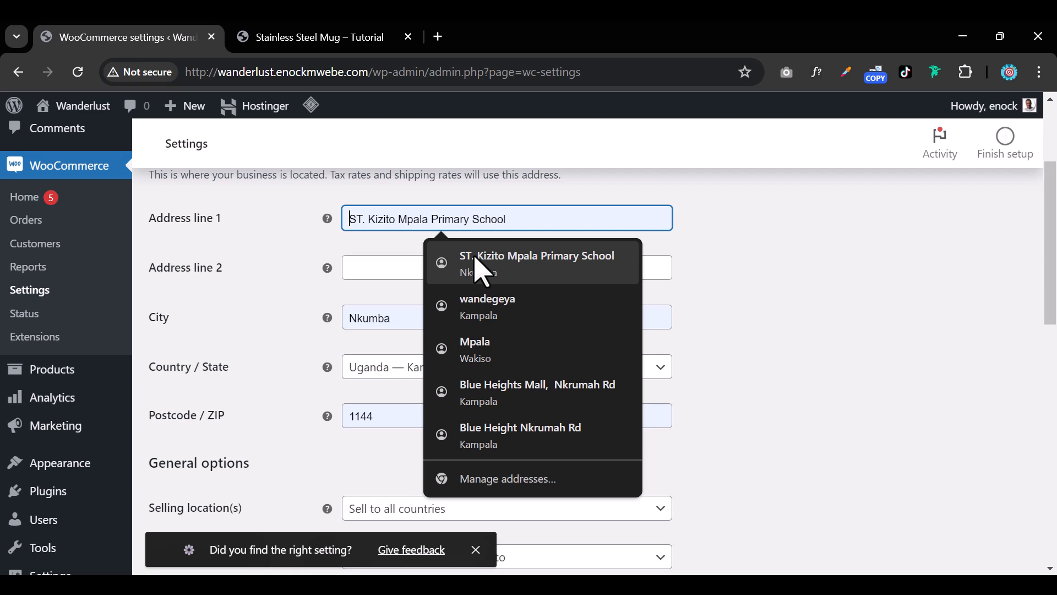
pyautogui.click(483, 270)
# Set the selling locations in the general options to "Sell to specific countries"
pyautogui.scroll(-5, 495, 331)
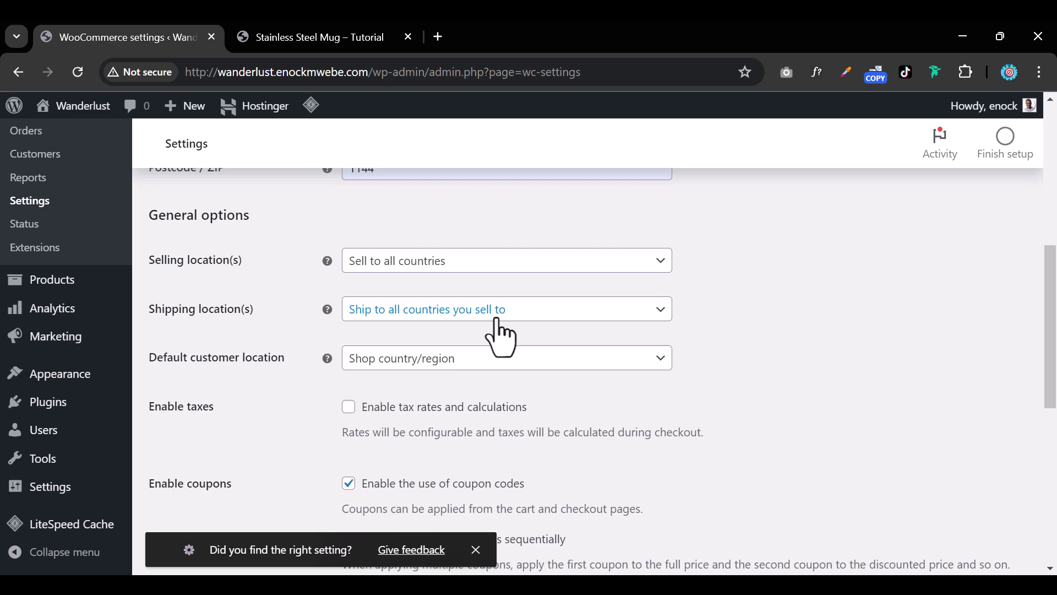
pyautogui.scroll(5, 502, 334)
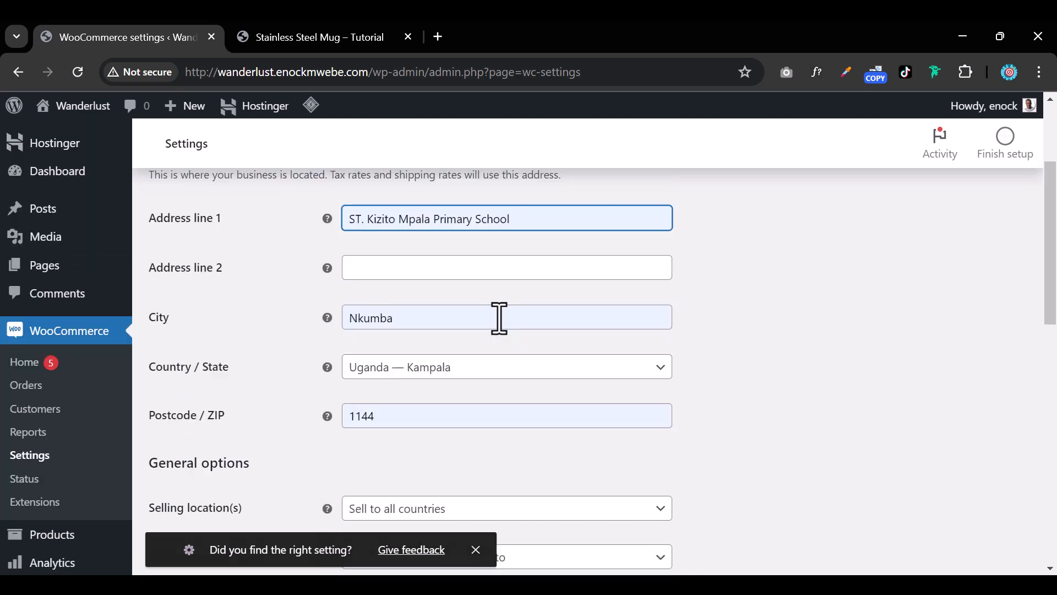
pyautogui.scroll(3, 498, 317)
pyautogui.scroll(-3, 498, 317)
pyautogui.scroll(-5, 500, 316)
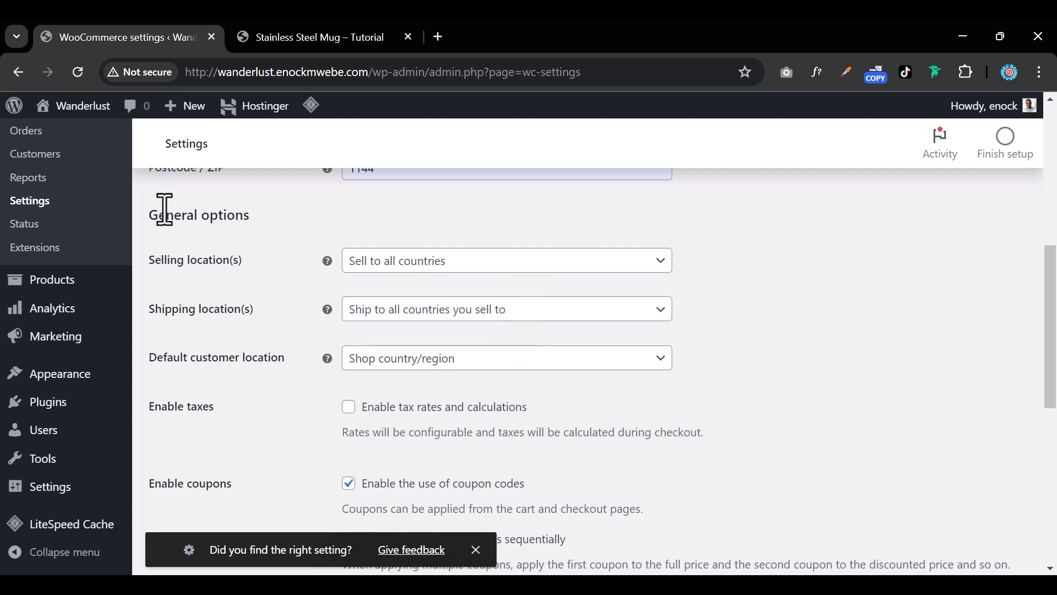
pyautogui.moveTo(160, 215); pyautogui.dragTo(297, 238)
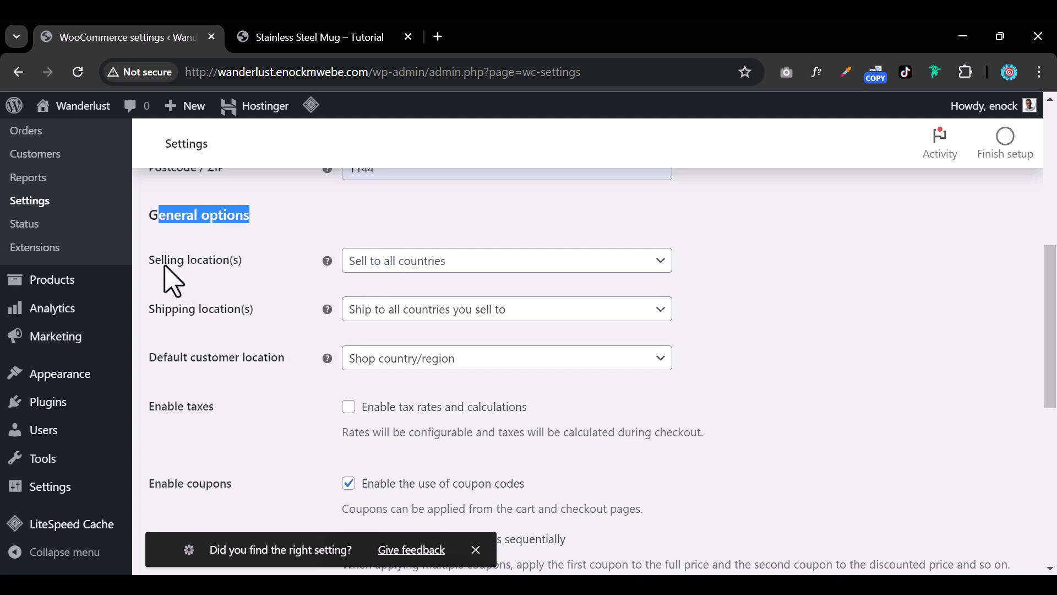
pyautogui.click(415, 265)
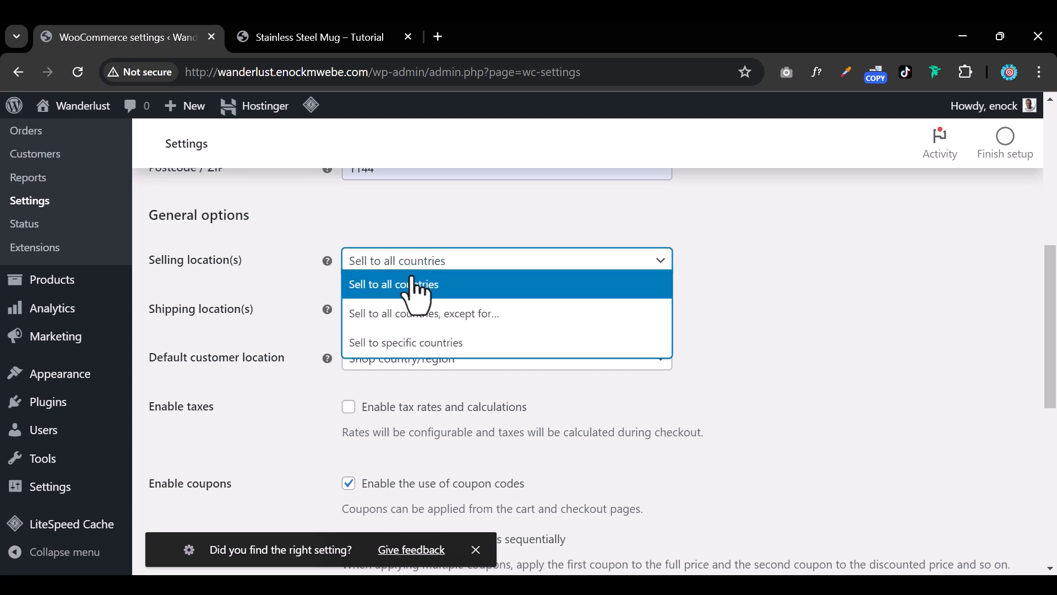
pyautogui.click(417, 238)
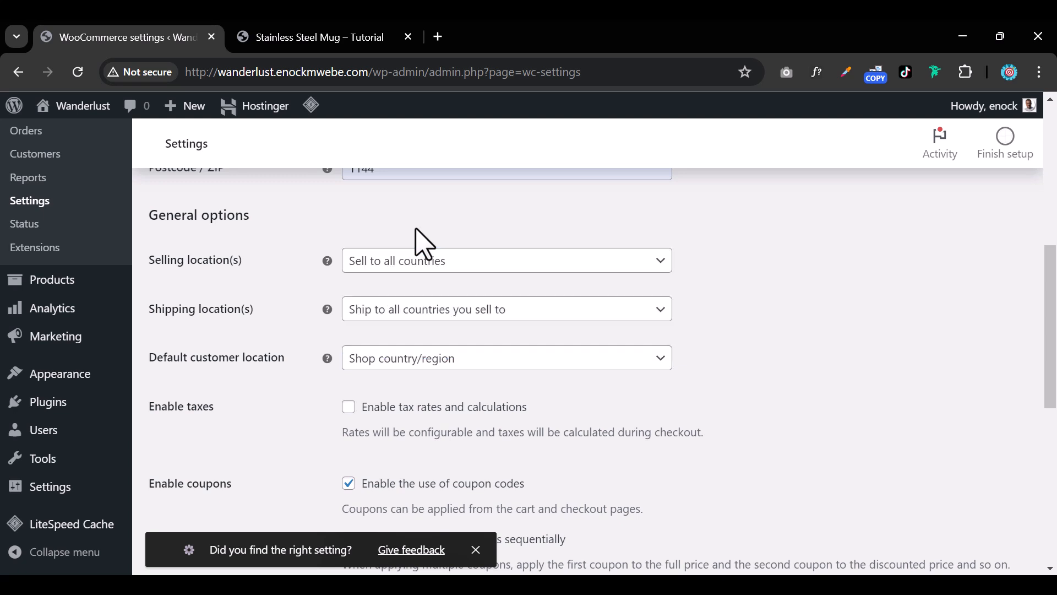
pyautogui.click(415, 270)
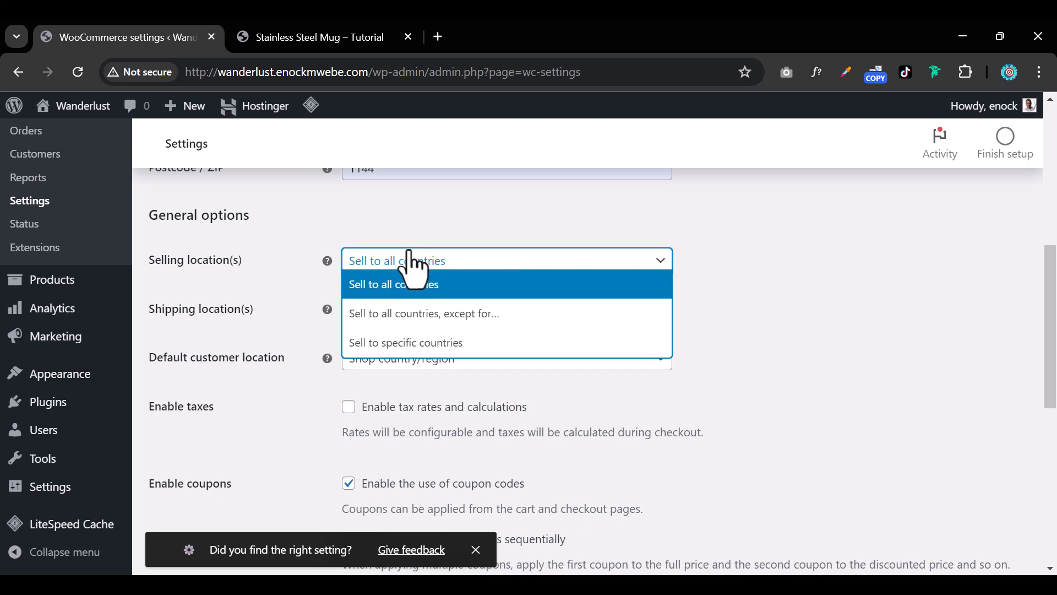
pyautogui.click(444, 347)
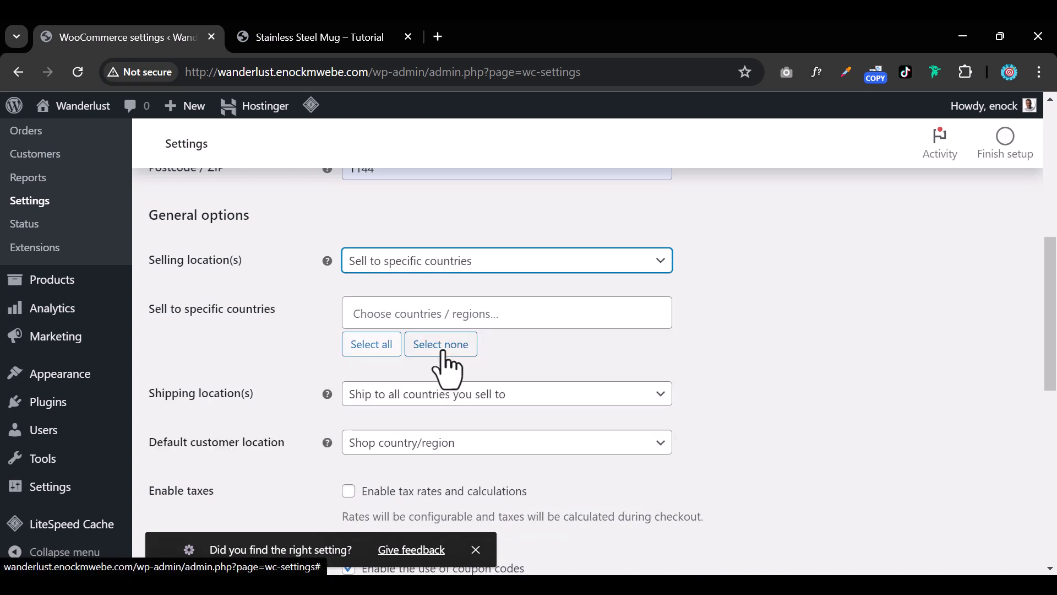
# Add Canada, Uganda and United Kingdom (UK) as the specific countries to sell to
pyautogui.click(439, 317)
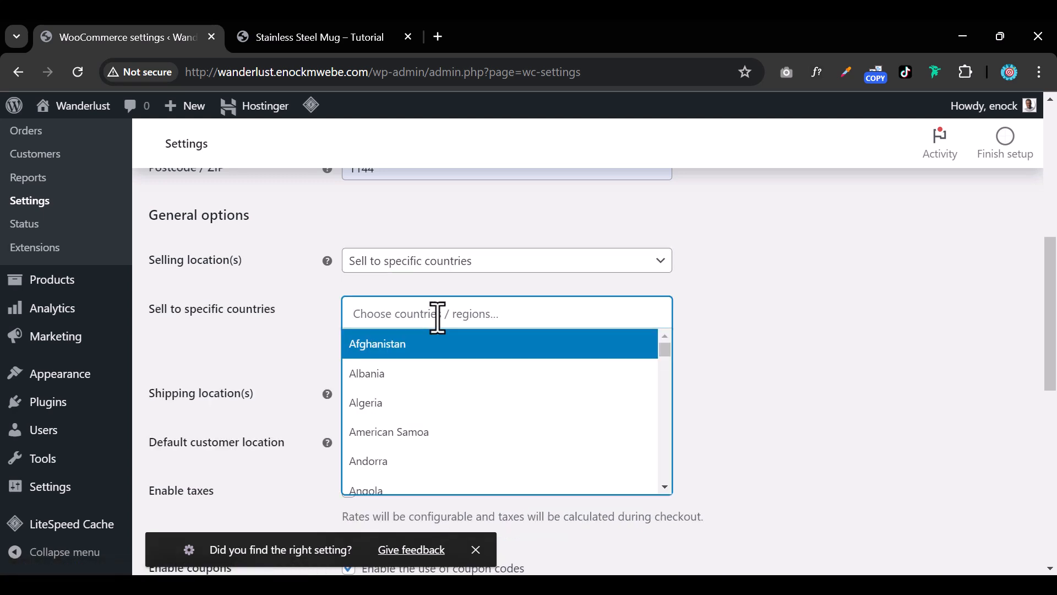
pyautogui.write('canda')
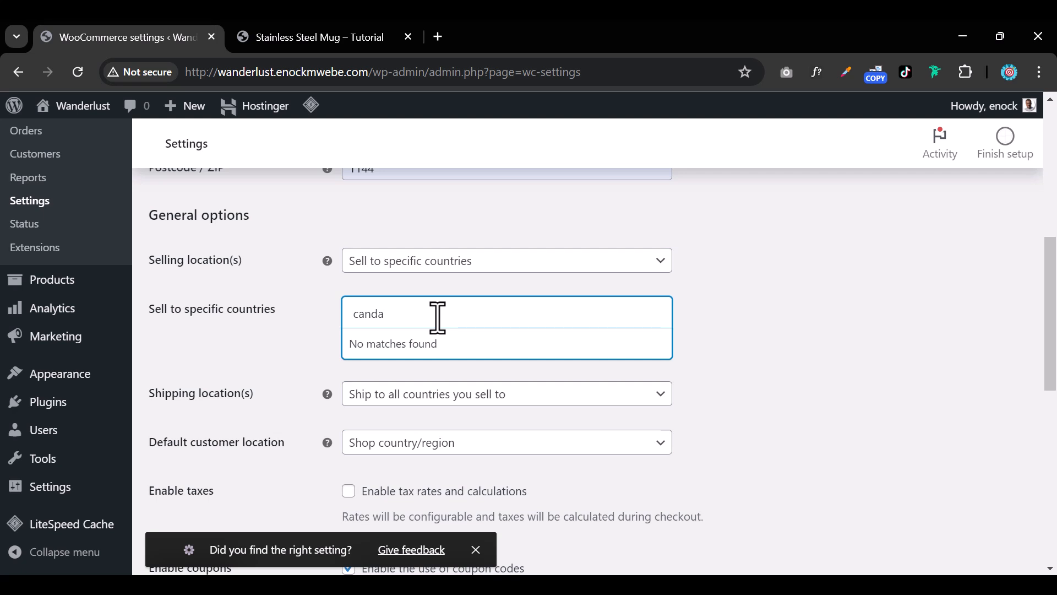
pyautogui.press('BackSpace')
pyautogui.press('BackSpace')
pyautogui.write('a')
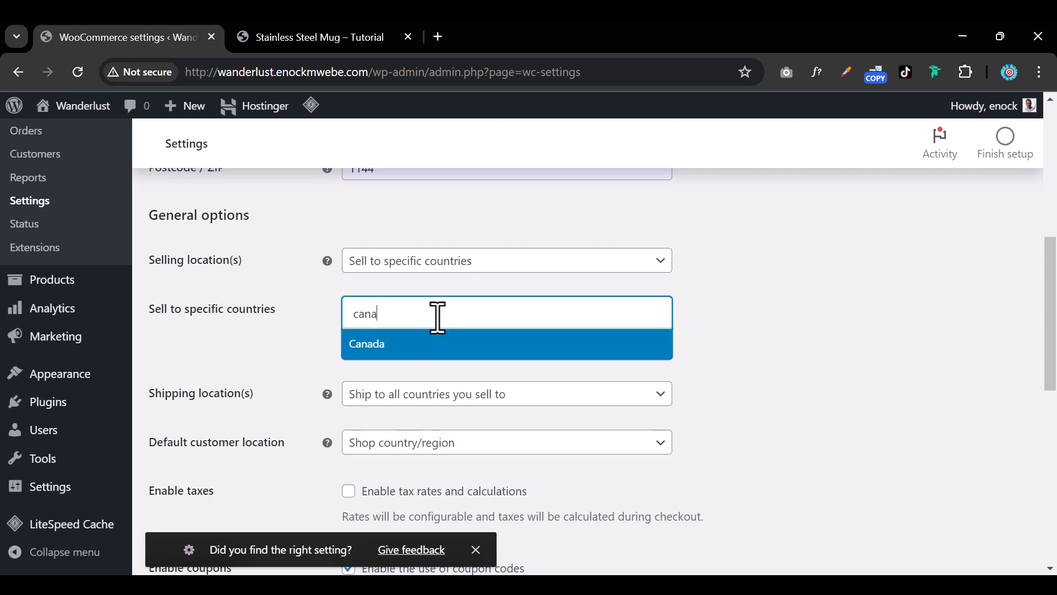
pyautogui.click(433, 351)
pyautogui.write('uga')
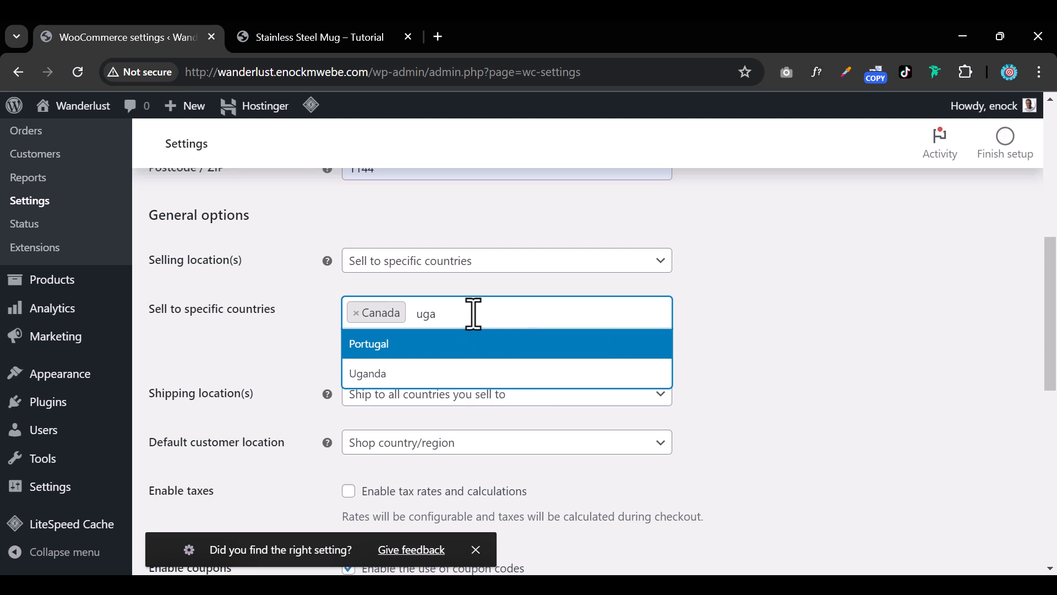
pyautogui.click(482, 375)
pyautogui.click(524, 317)
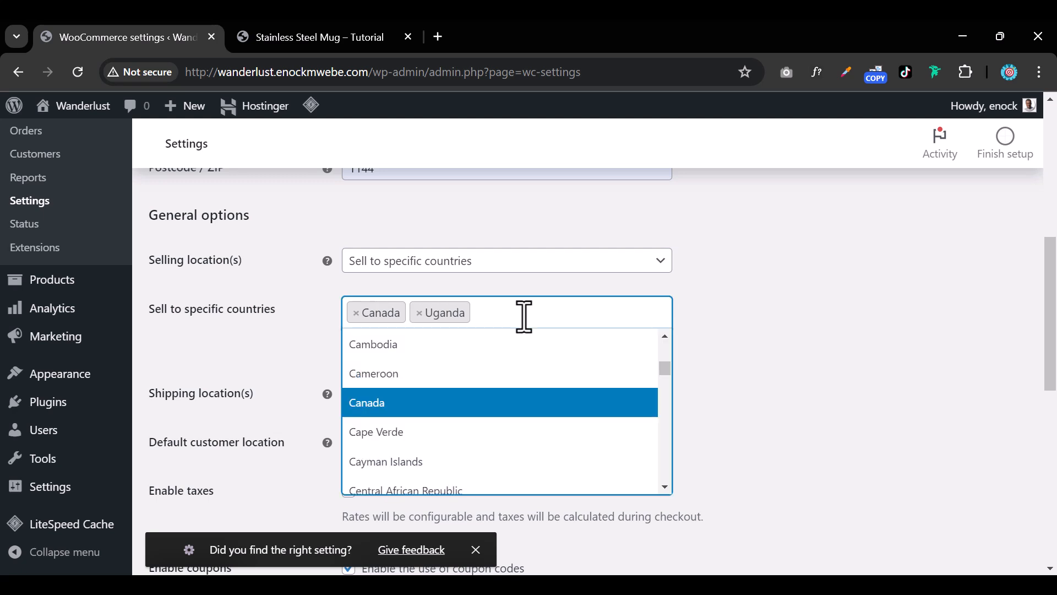
pyautogui.write('nited')
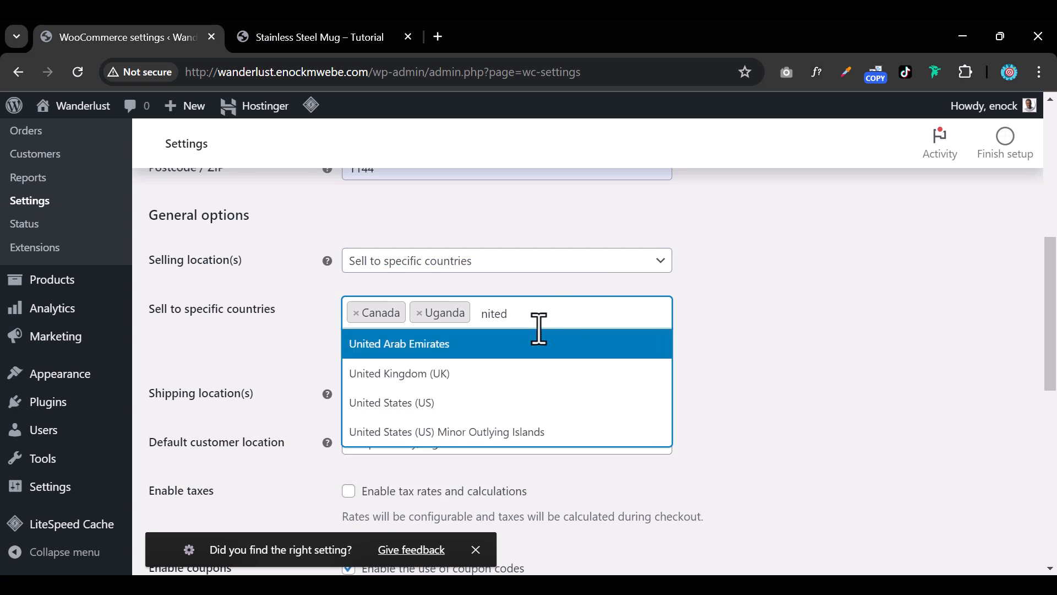
pyautogui.click(521, 374)
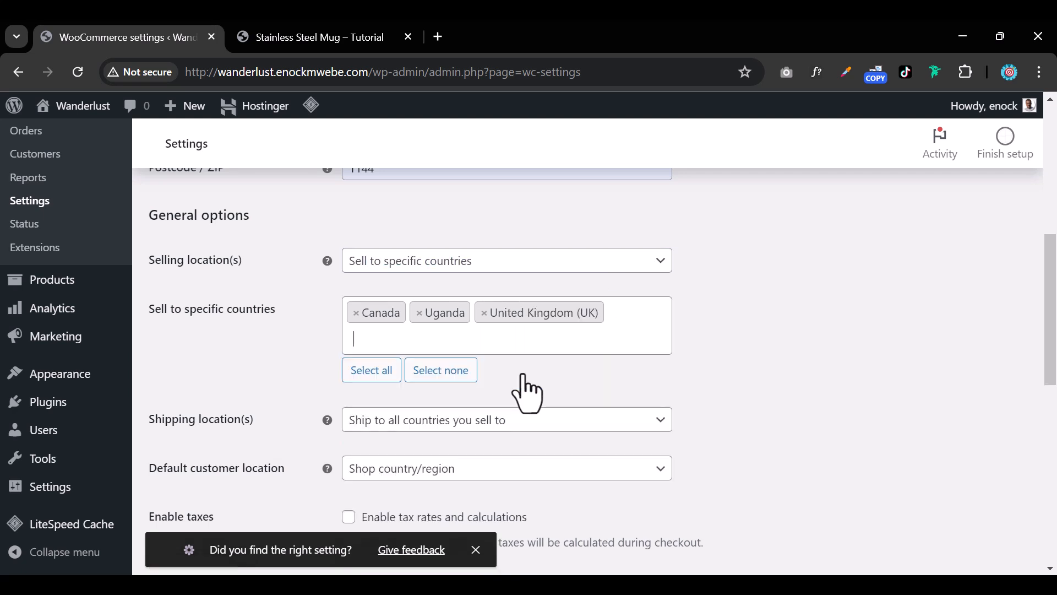
pyautogui.click(757, 347)
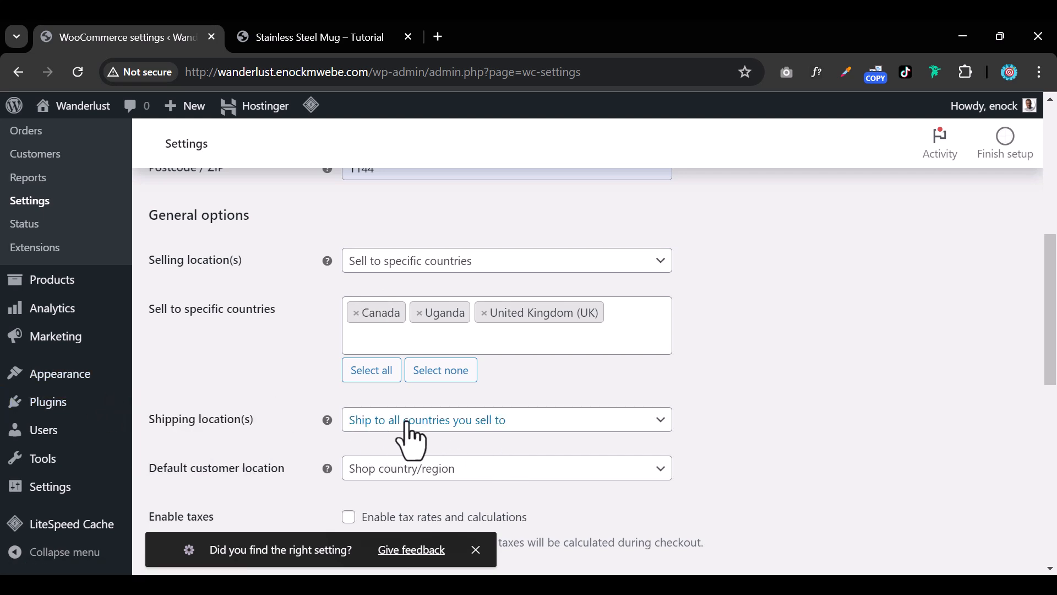
pyautogui.click(484, 421)
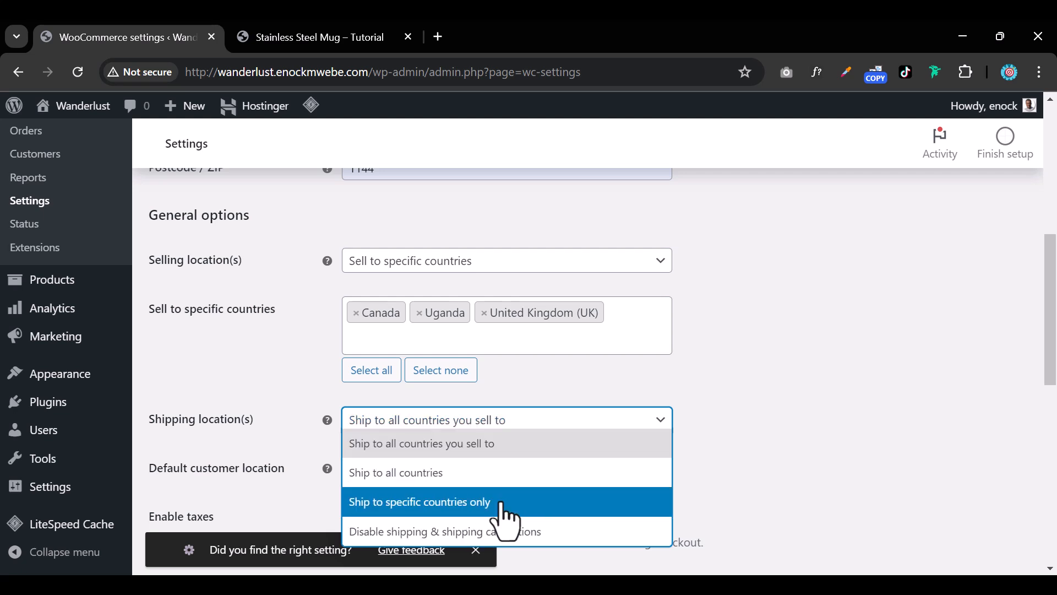
pyautogui.click(576, 416)
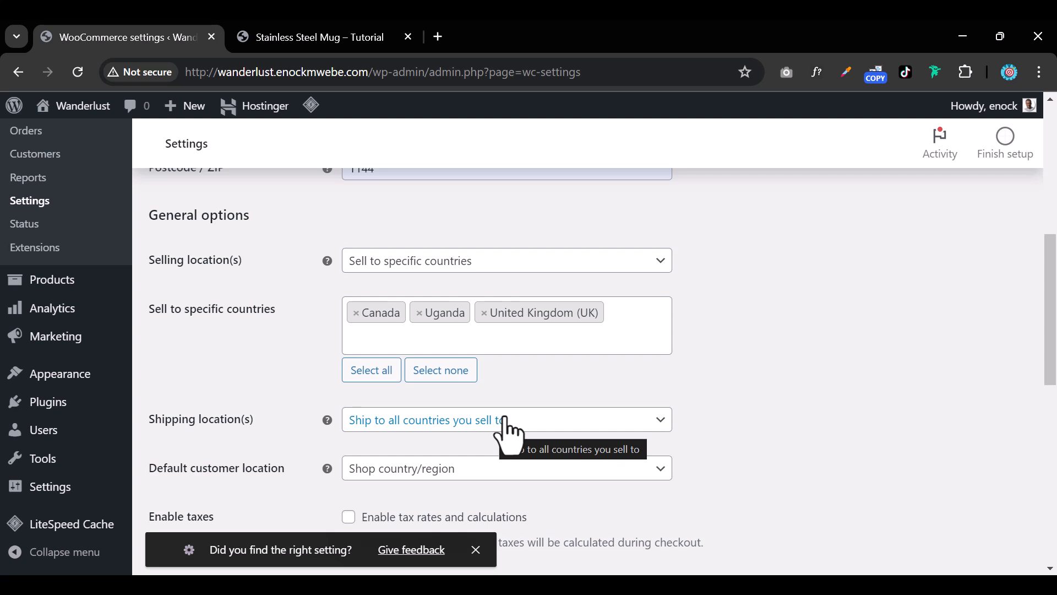
# Set the store currency to United States (US) dollar ($) — USD and save the general settings
pyautogui.scroll(-3, 545, 355)
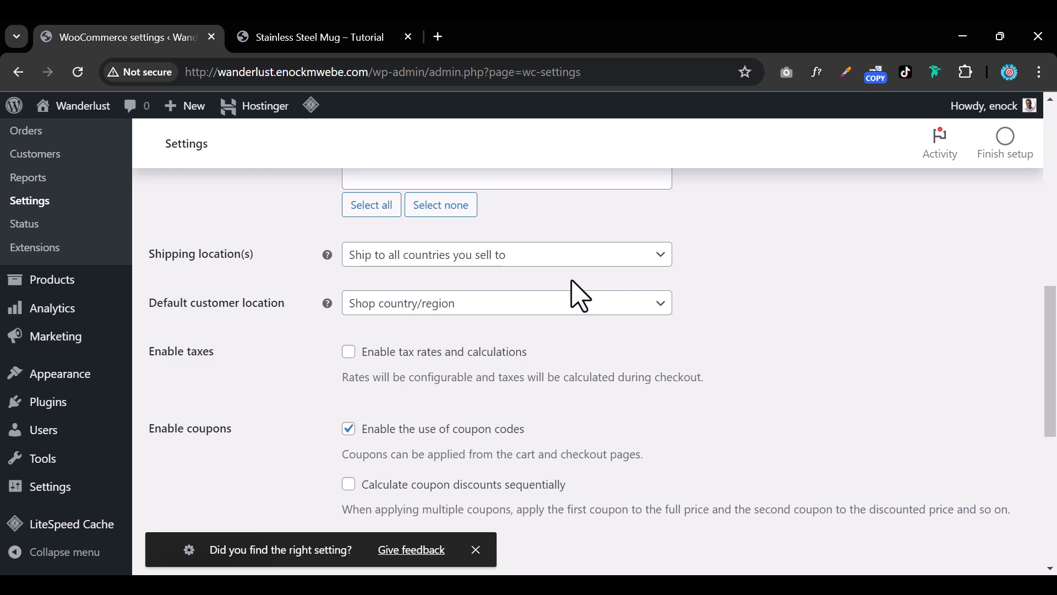
pyautogui.scroll(-5, 575, 297)
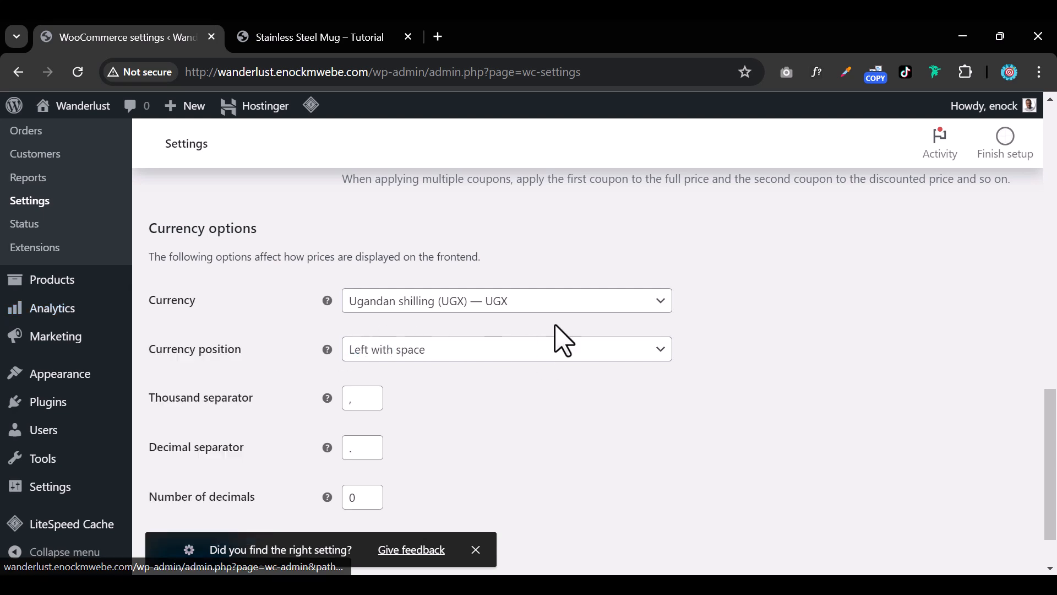
pyautogui.click(574, 306)
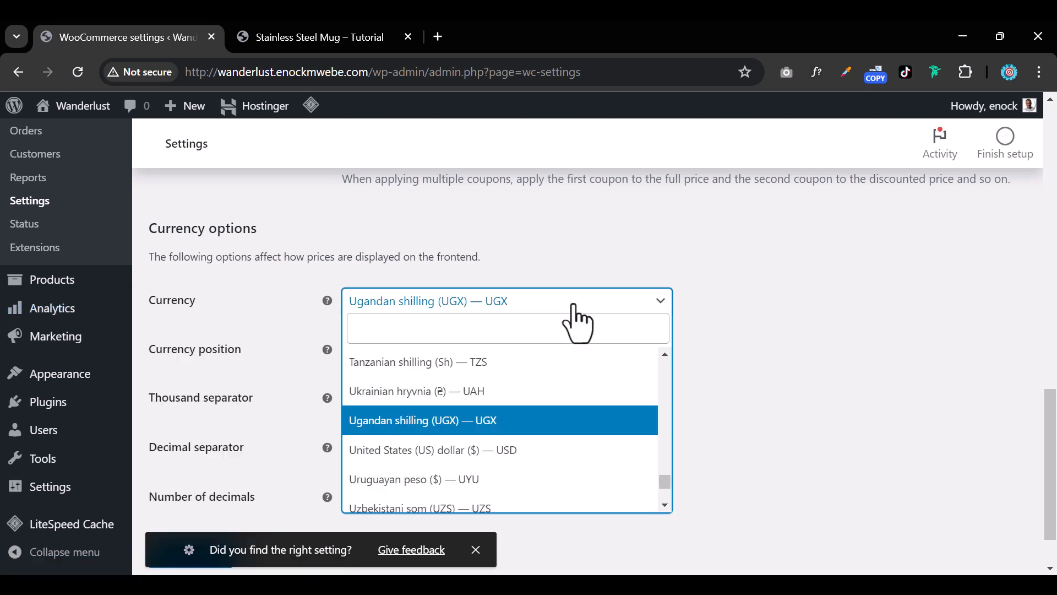
pyautogui.click(508, 449)
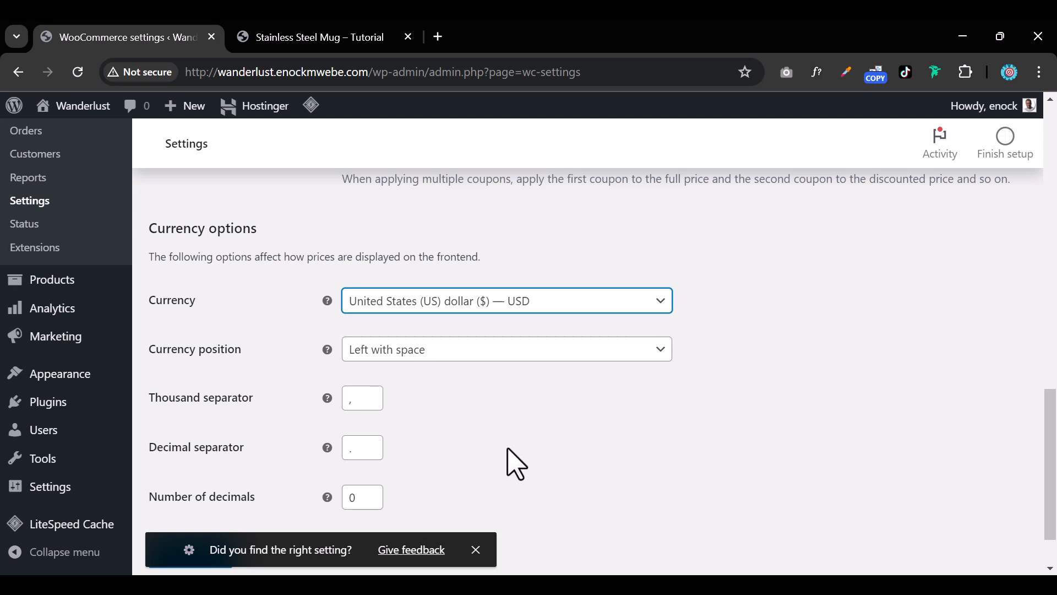
pyautogui.scroll(-1, 523, 418)
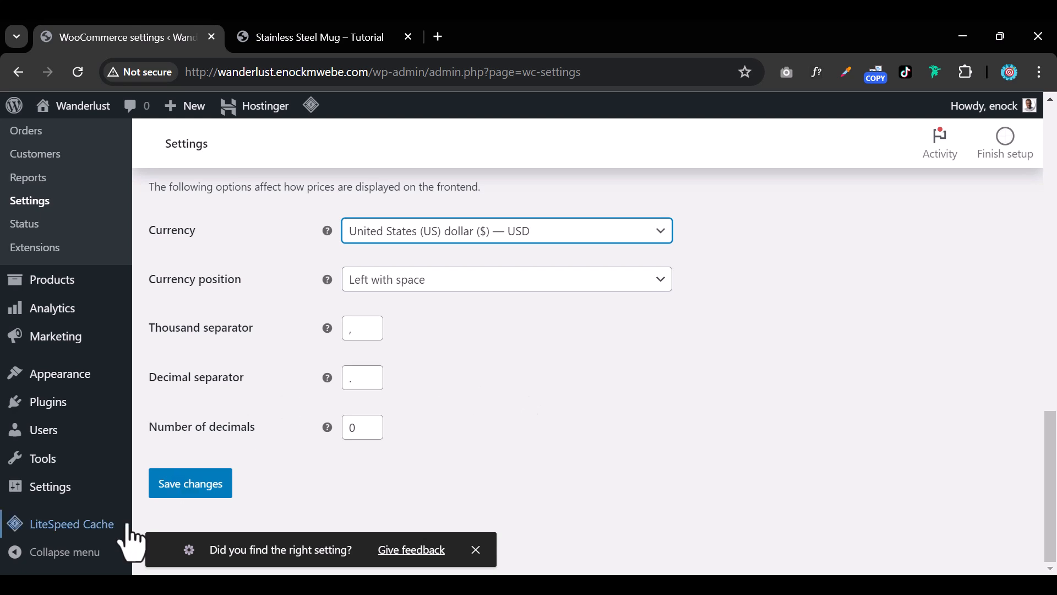
pyautogui.click(188, 485)
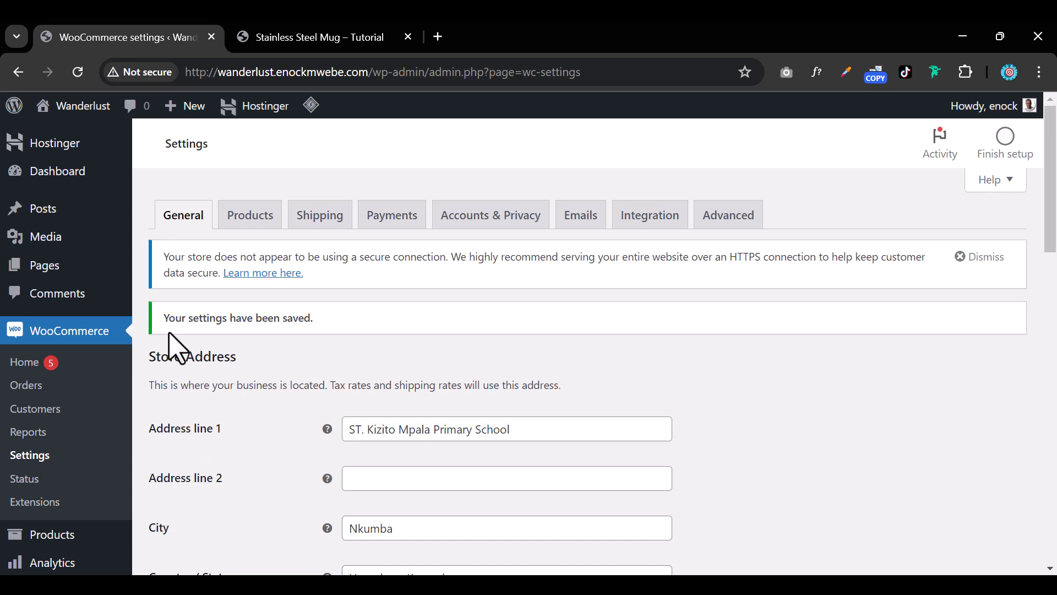
pyautogui.scroll(-5, 166, 346)
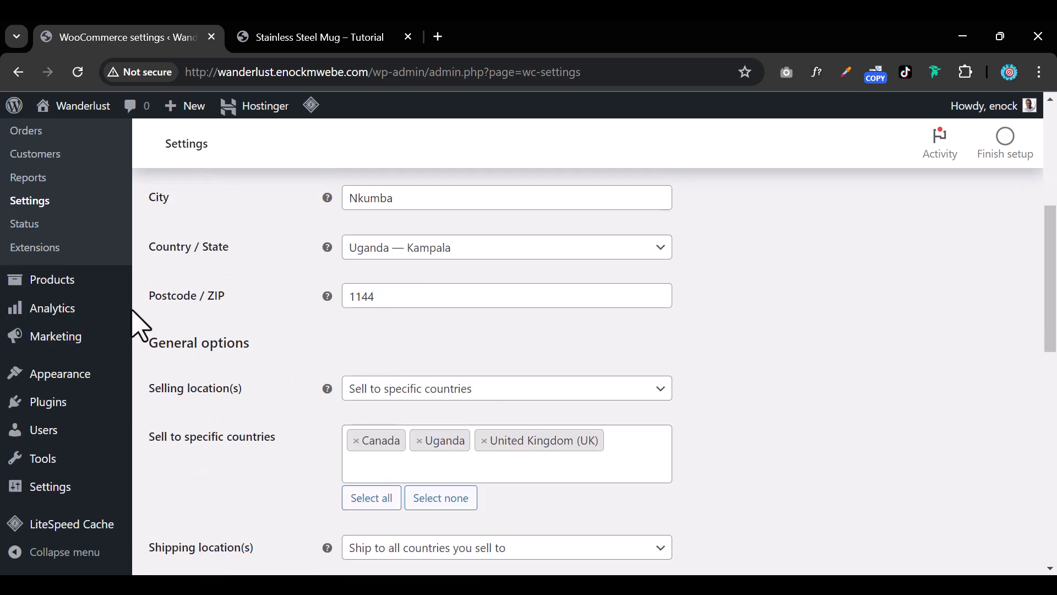
pyautogui.moveTo(76, 291)
pyautogui.scroll(1, 182, 331)
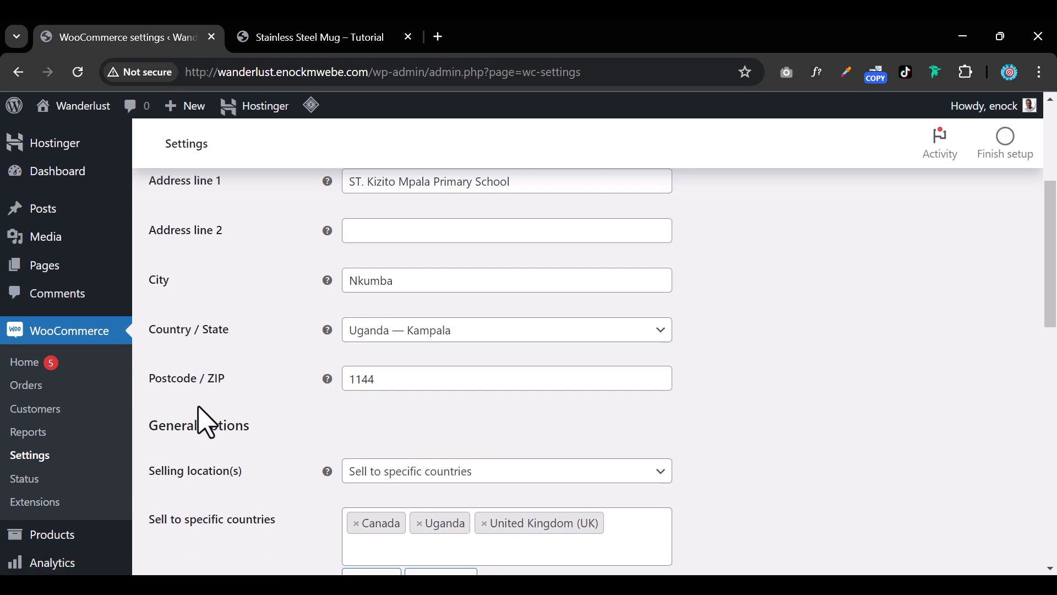
pyautogui.scroll(-1, 203, 420)
pyautogui.scroll(-2, 523, 389)
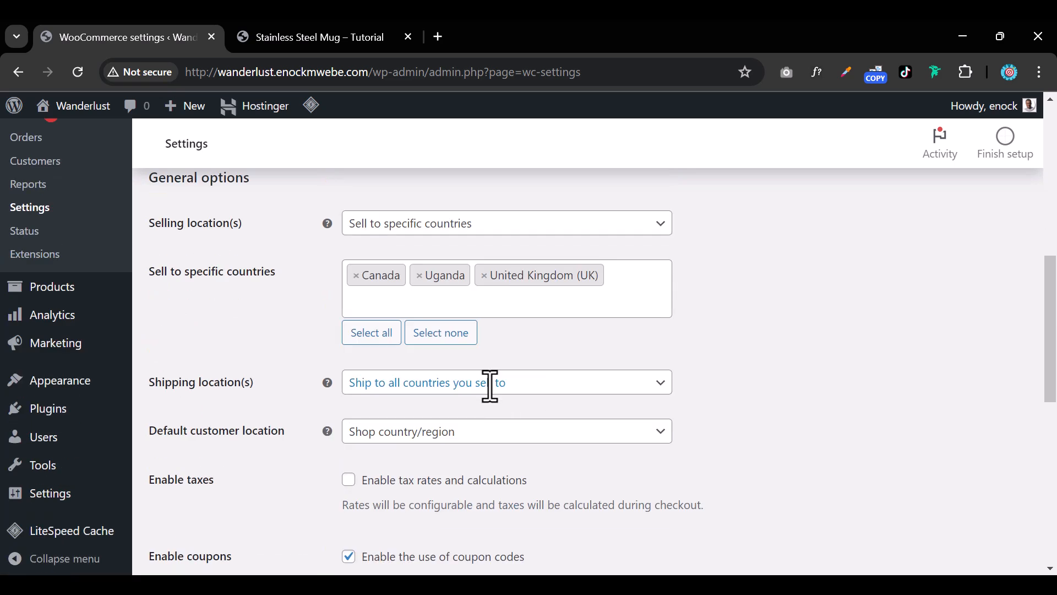
pyautogui.scroll(3, 463, 393)
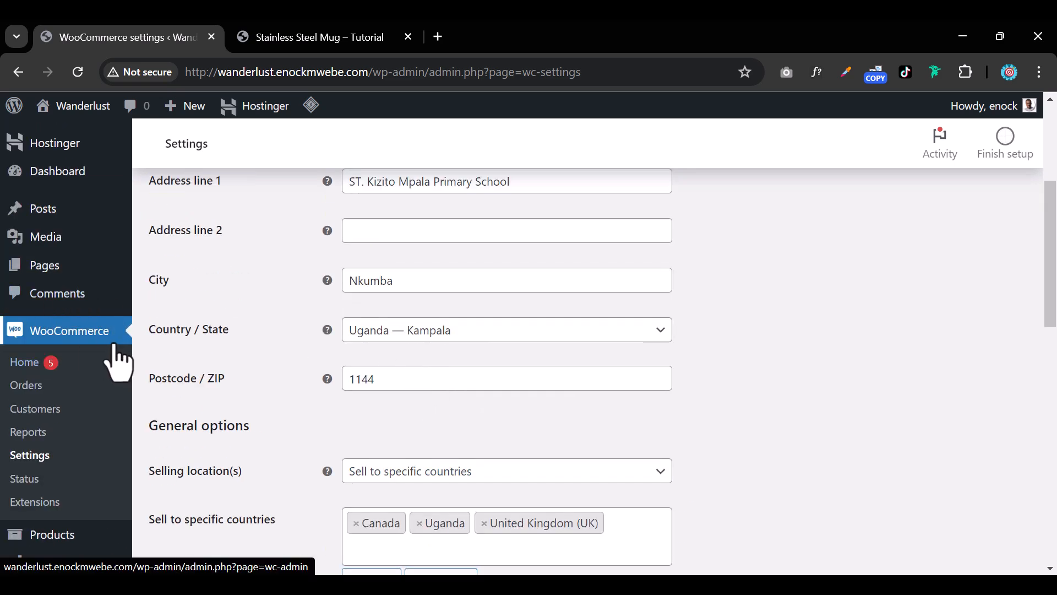
# Open the list of site pages and select Cart, Checkout, My account, Privacy Policy, Refund and Returns Policy and Shop
pyautogui.scroll(-3, 143, 346)
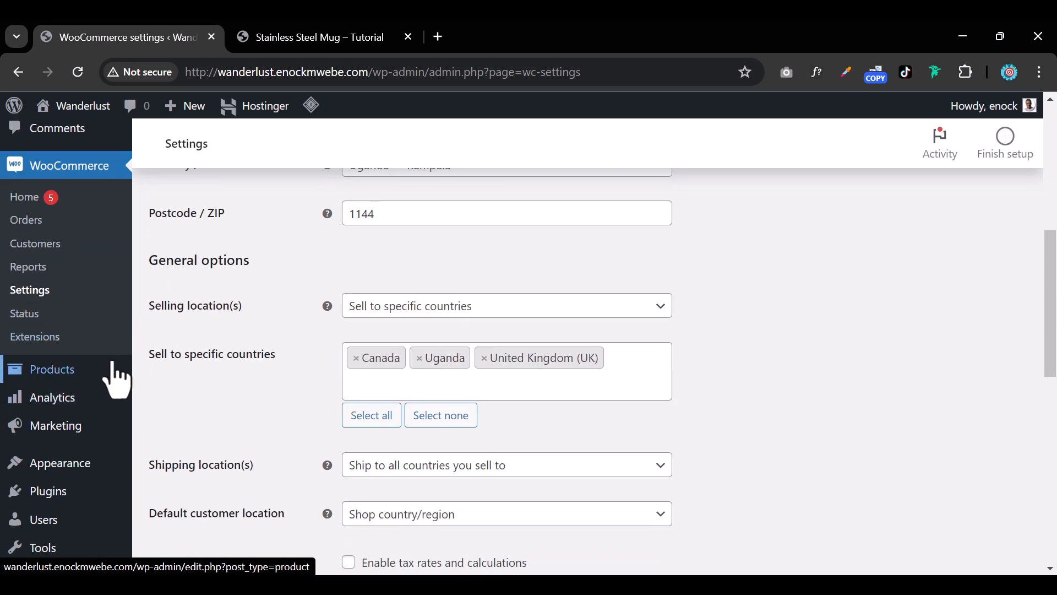
pyautogui.moveTo(90, 386)
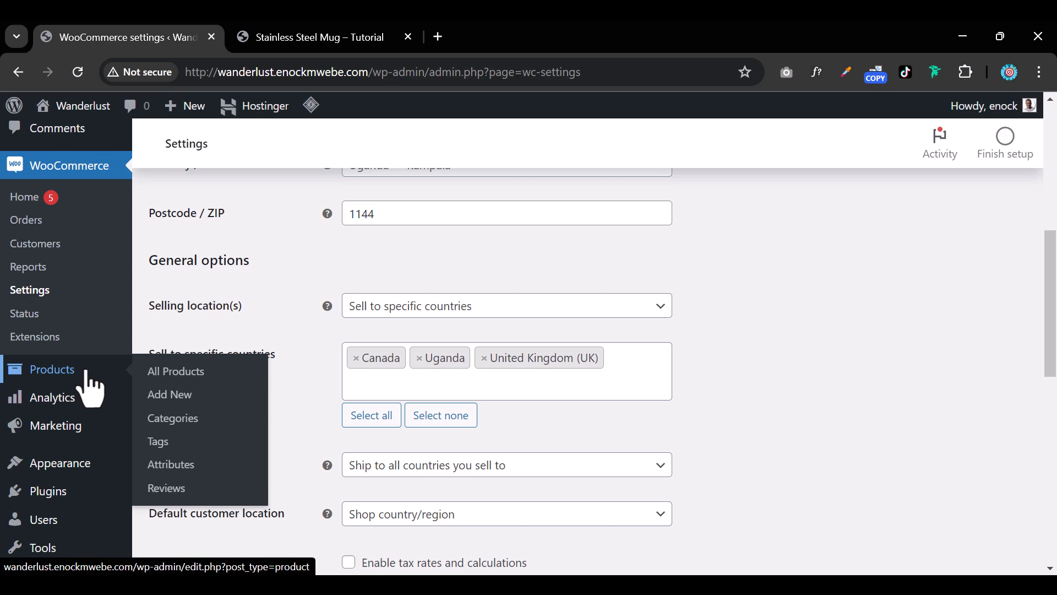
pyautogui.scroll(7, 88, 383)
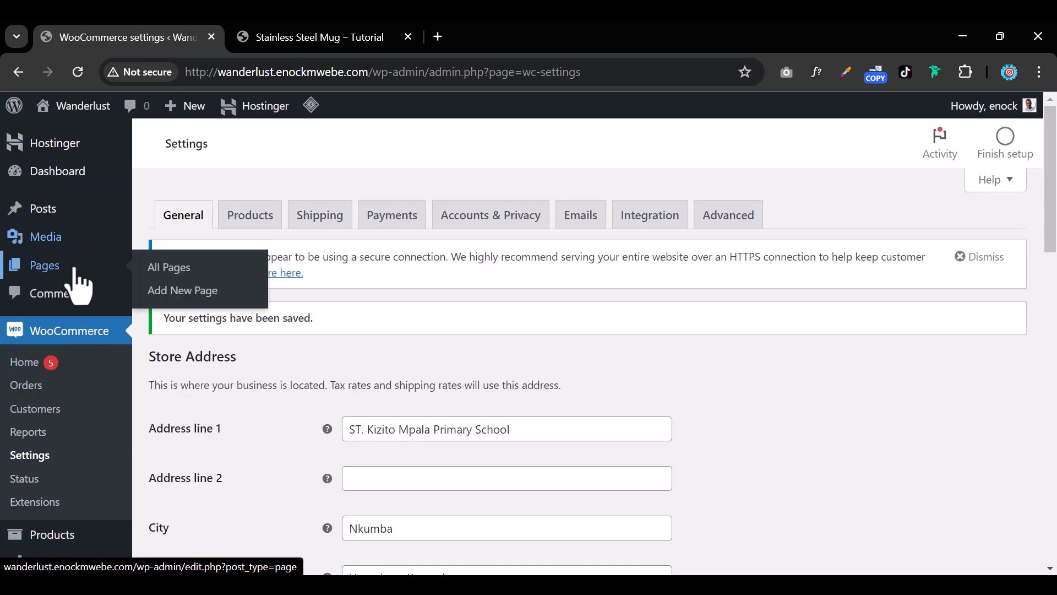
pyautogui.click(75, 271)
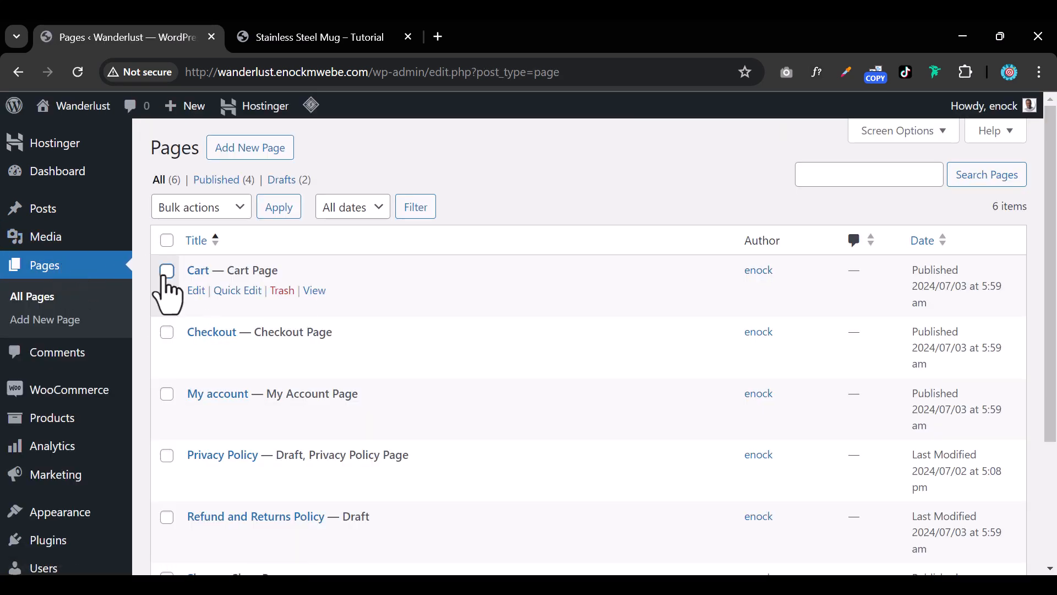
pyautogui.click(166, 271)
pyautogui.click(167, 332)
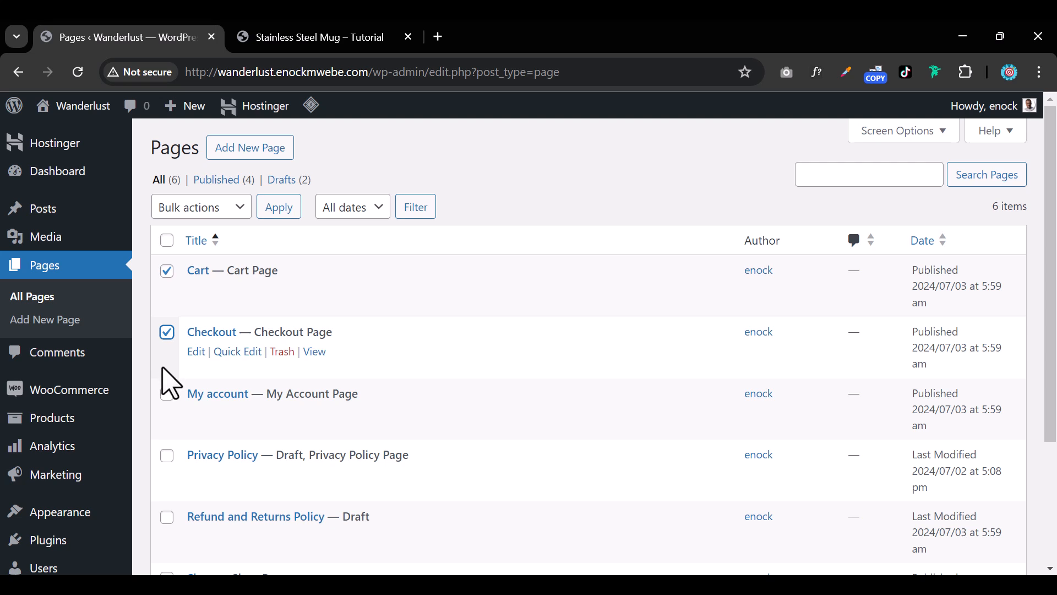
pyautogui.click(166, 395)
pyautogui.click(167, 456)
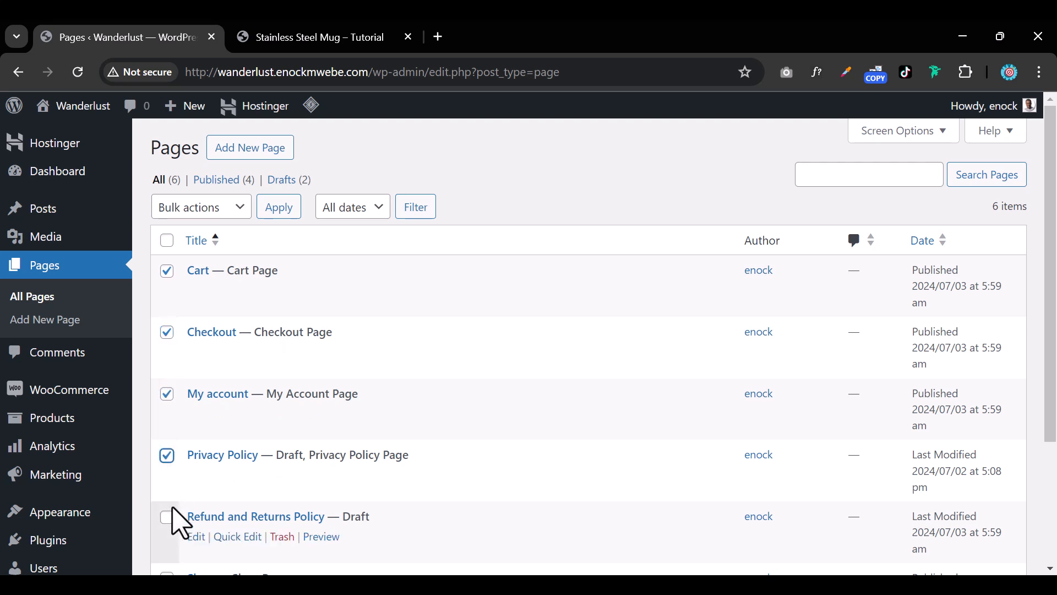
pyautogui.click(168, 518)
pyautogui.scroll(-1, 171, 522)
pyautogui.click(167, 496)
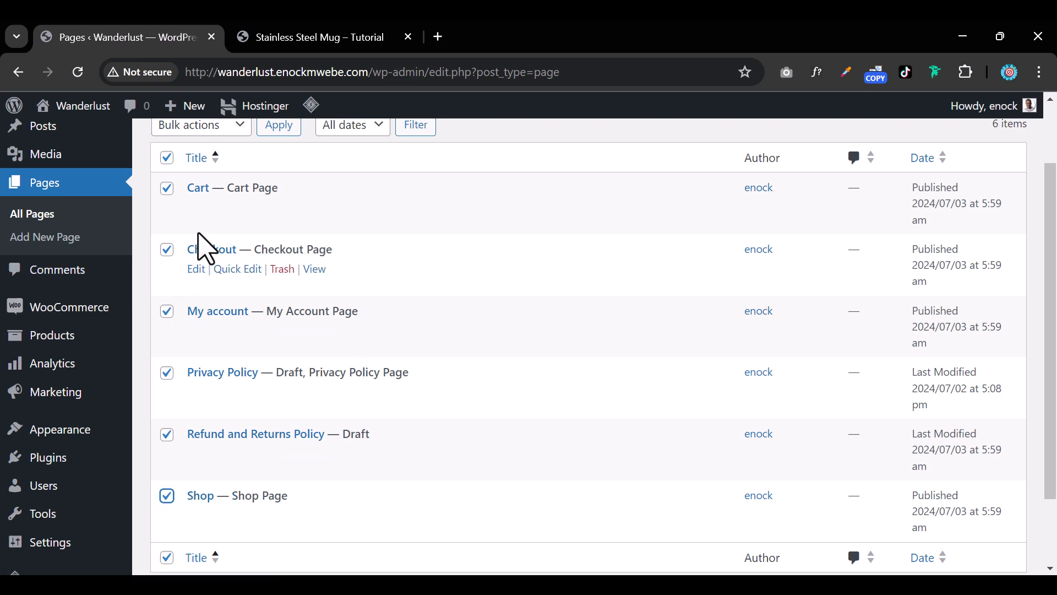
pyautogui.scroll(-2, 346, 415)
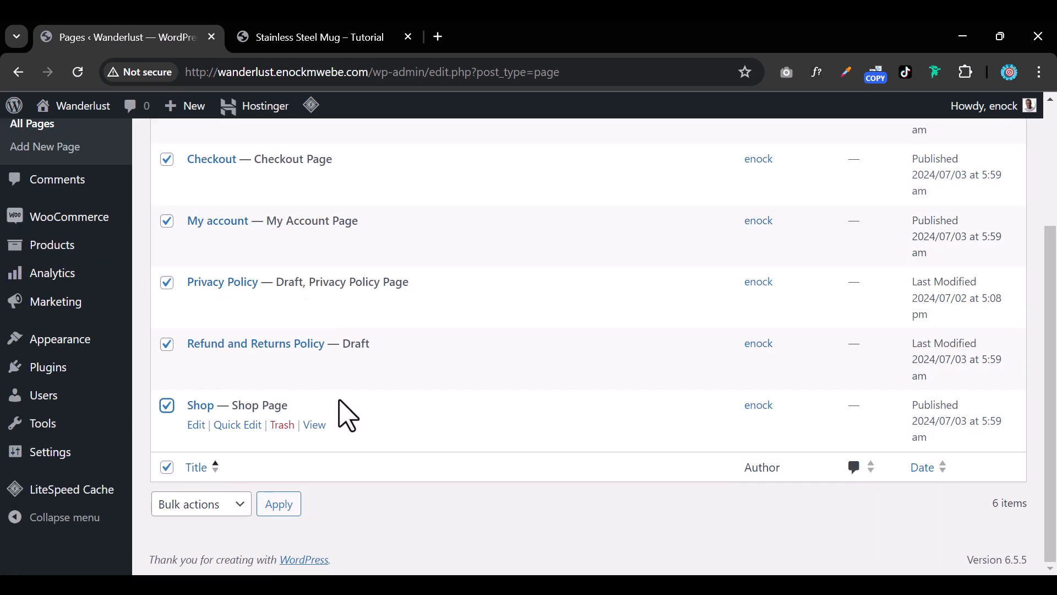
pyautogui.scroll(3, 347, 416)
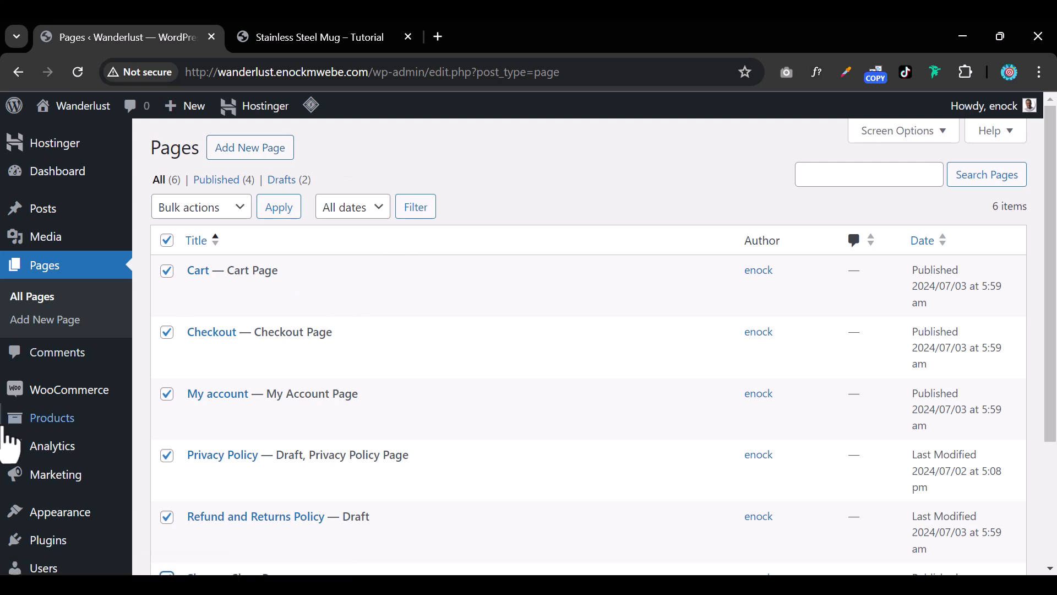
# Start a new product from the products list and enter "Tshirt" as its name
pyautogui.moveTo(50, 423)
pyautogui.click(225, 413)
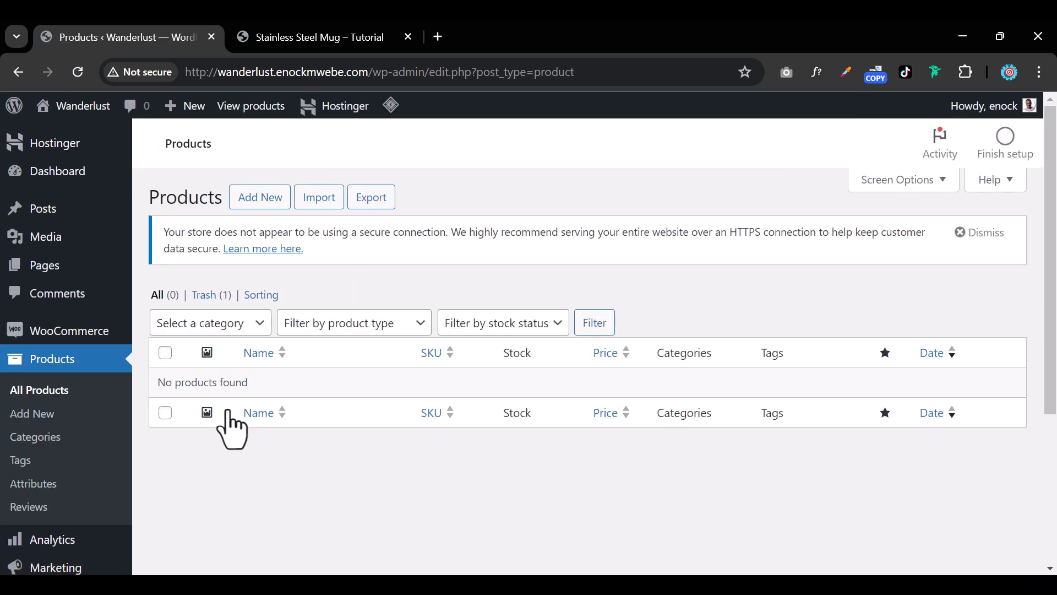
pyautogui.click(263, 197)
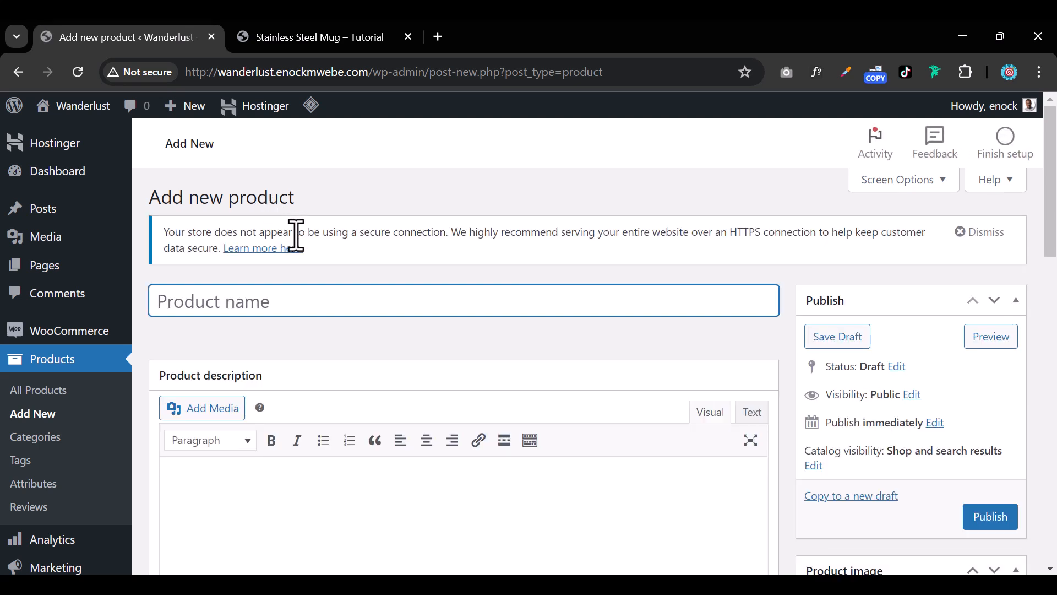
pyautogui.write('Tshirt')
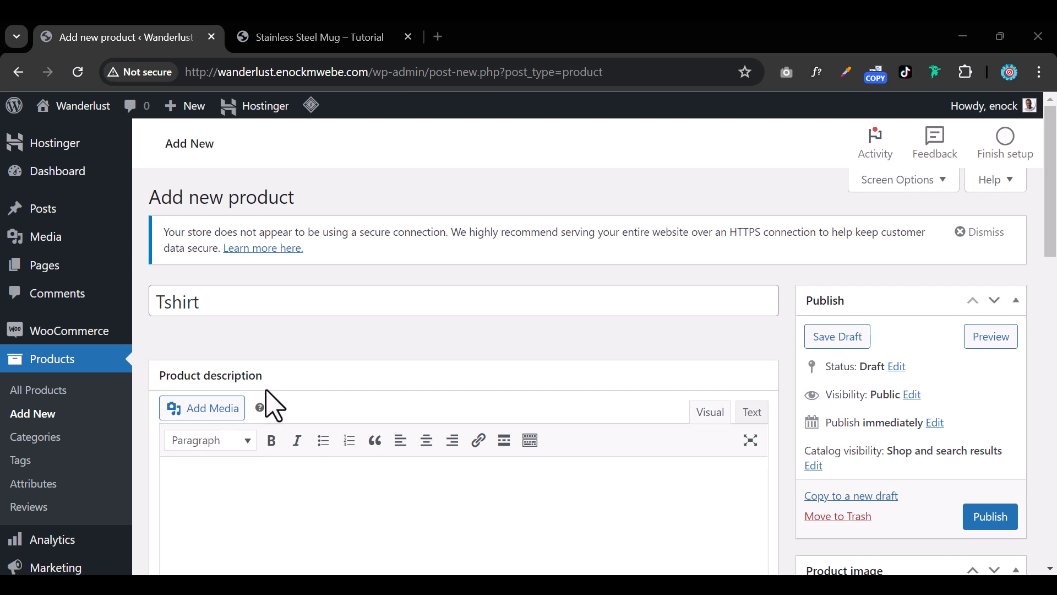
pyautogui.click(278, 302)
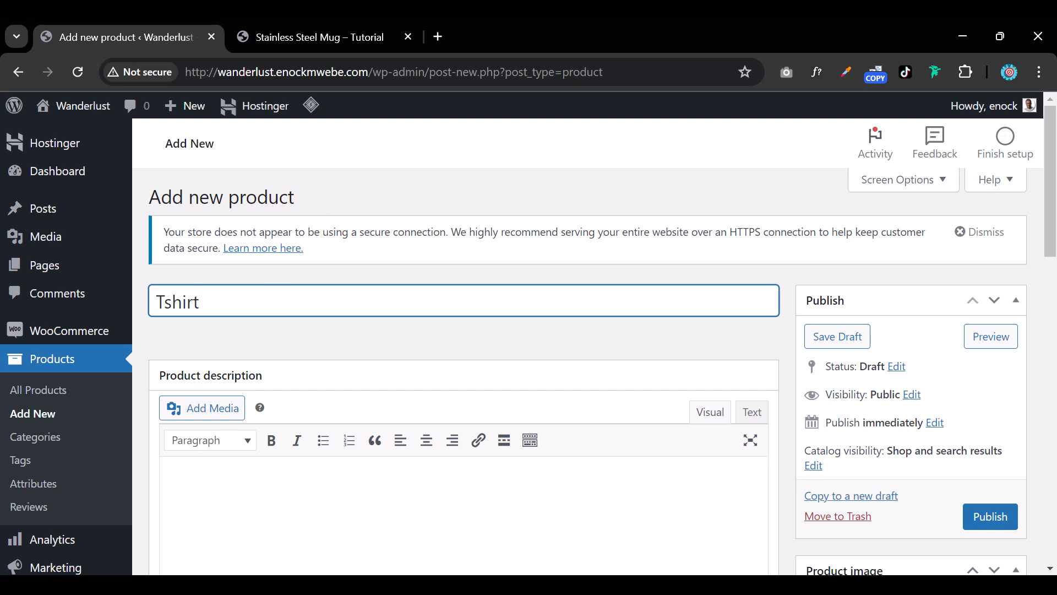
pyautogui.hotkey('alt', 'Tab')
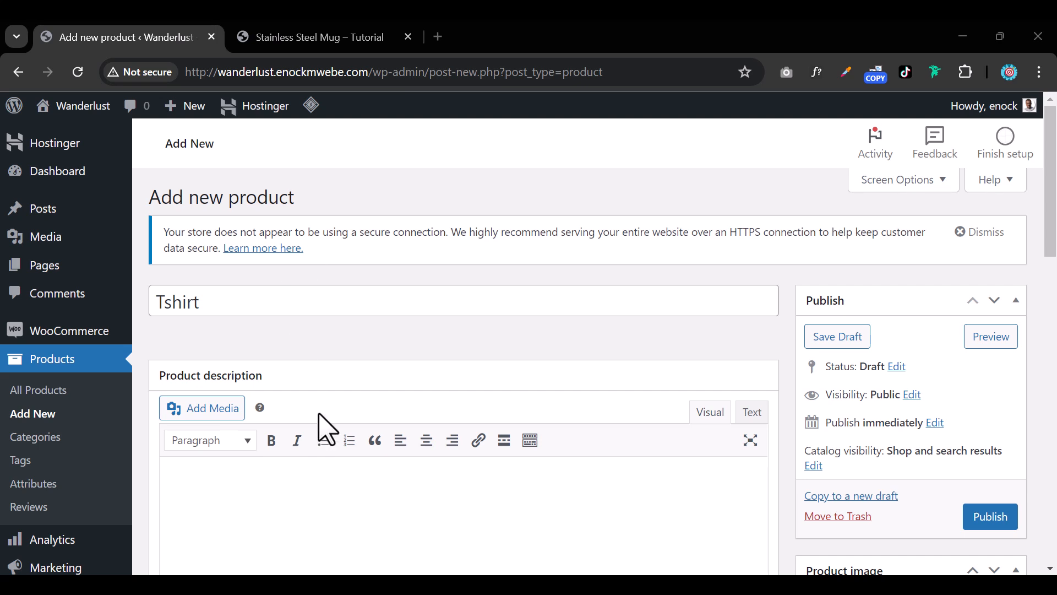
# Replace the product name with "Mens Shirt Round Neck Cotton"
pyautogui.doubleClick(299, 307)
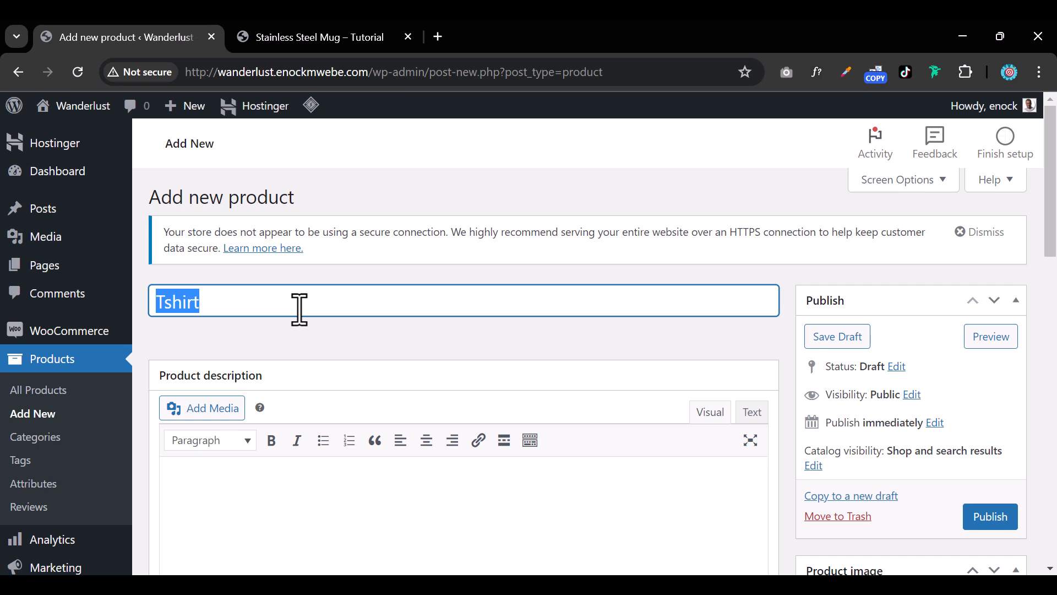
pyautogui.write('Mens')
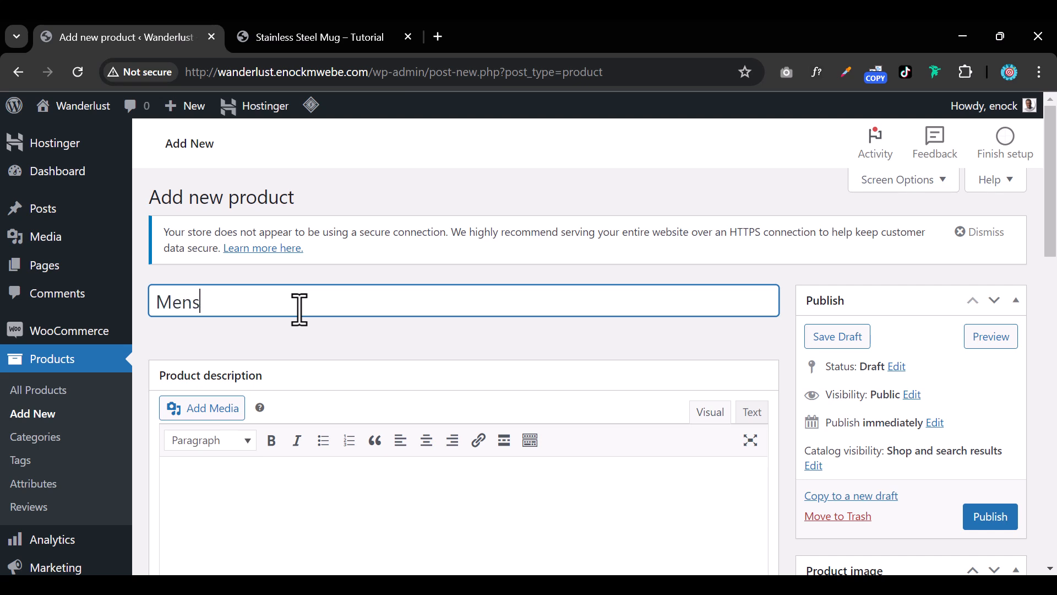
pyautogui.write(' Shirt Round Neck Co')
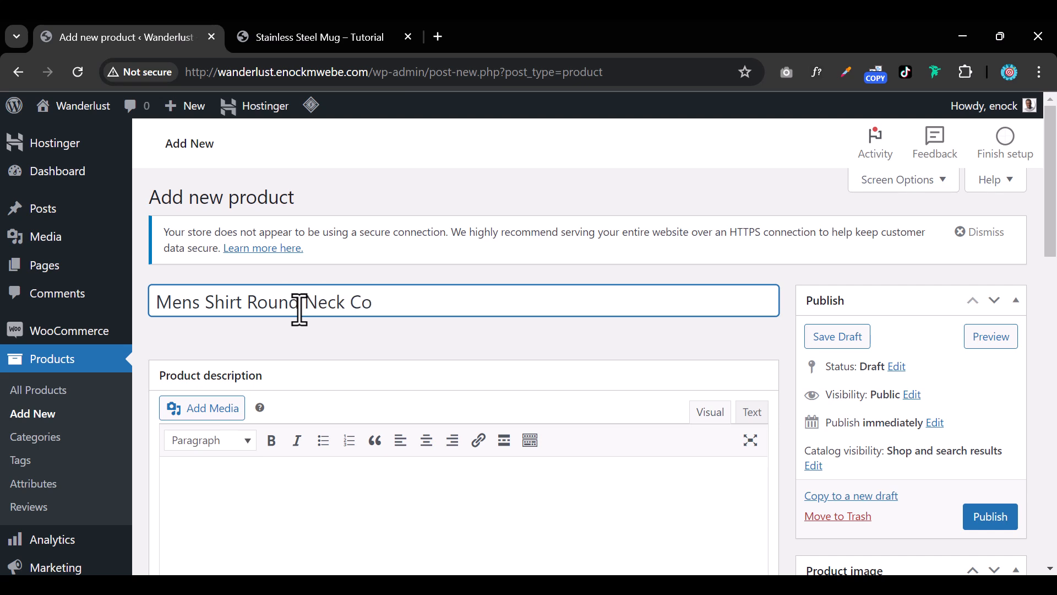
pyautogui.write('tton')
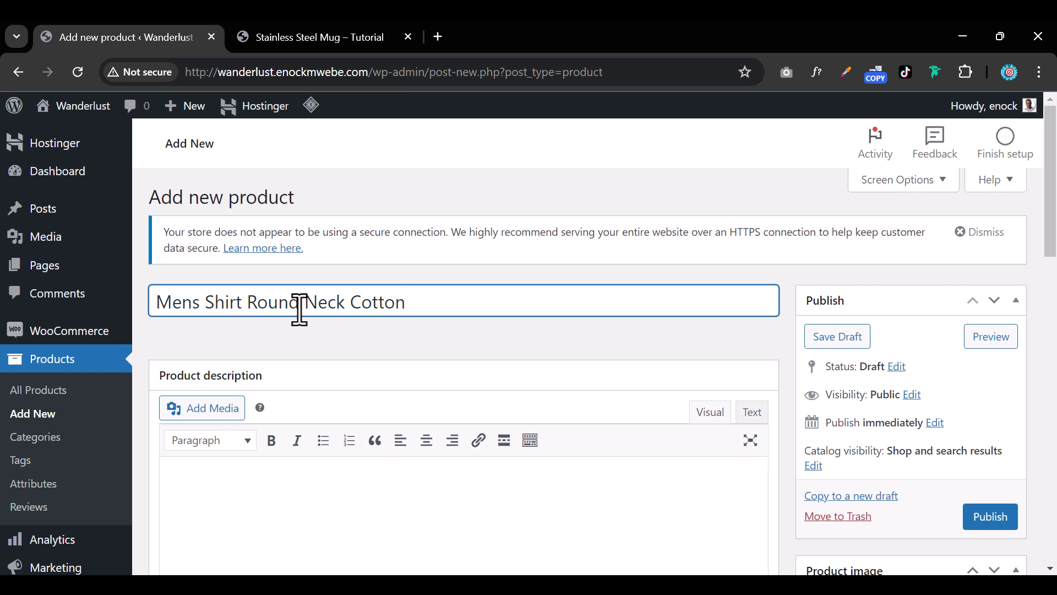
# Remove "Shirt" from the product name and append "Tshirt" so it reads "Mens Round Neck Cotton Tshirt"
pyautogui.doubleClick(232, 303)
pyautogui.press('BackSpace')
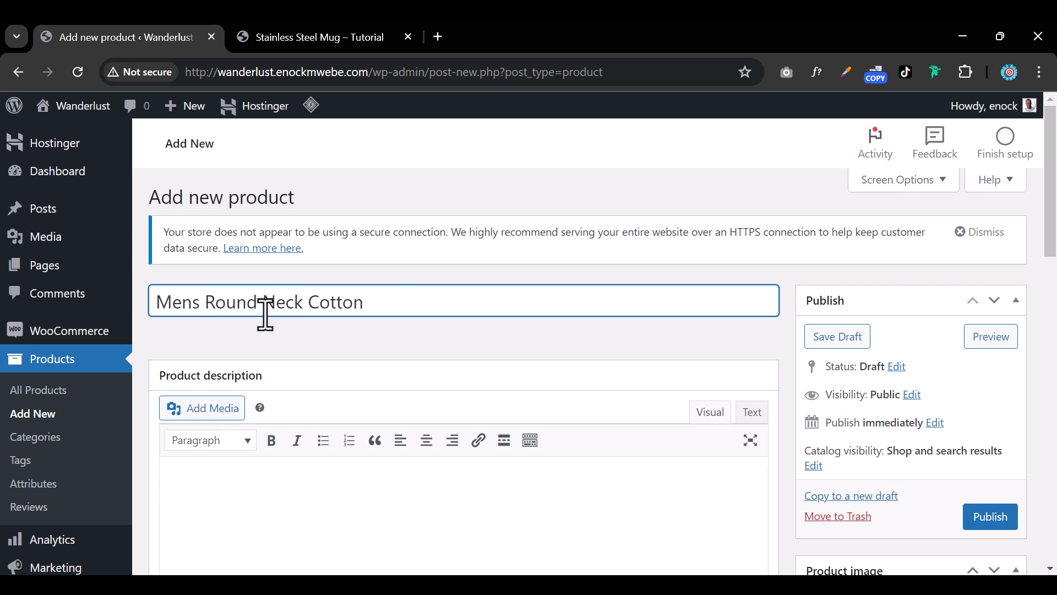
pyautogui.click(415, 297)
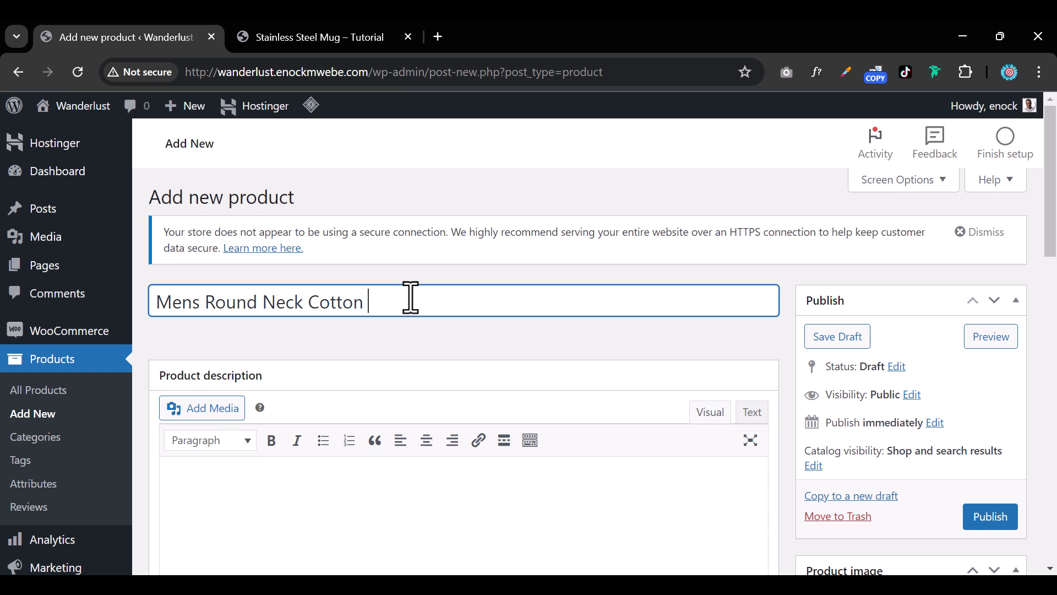
pyautogui.write('Tshirt')
# Paste the prepared Classic Cotton T-Shirt text, with its specifications and key features, into the product description
pyautogui.click(267, 490)
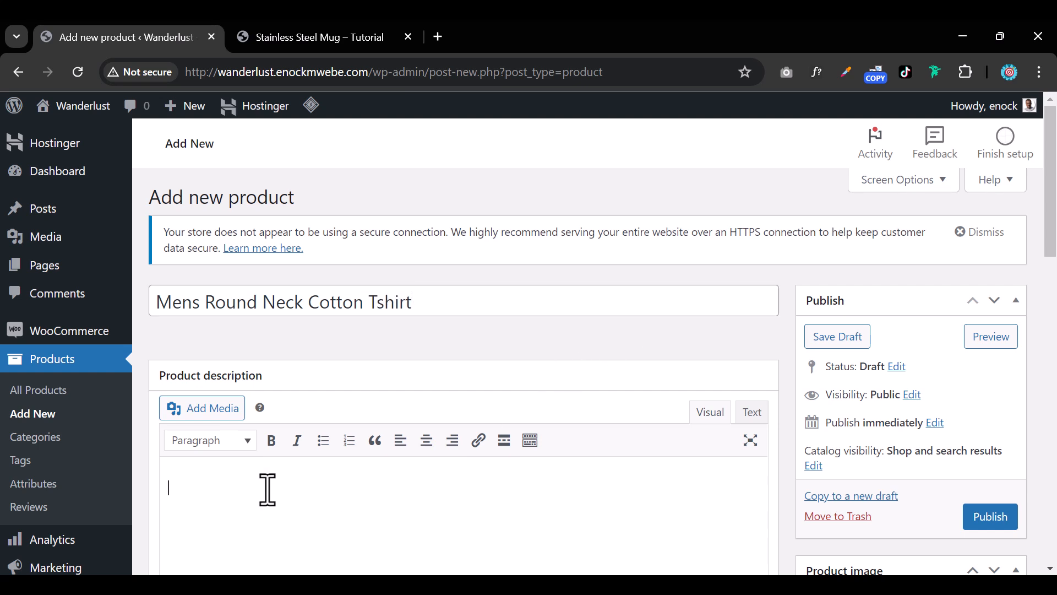
pyautogui.rightClick(266, 502)
pyautogui.click(331, 265)
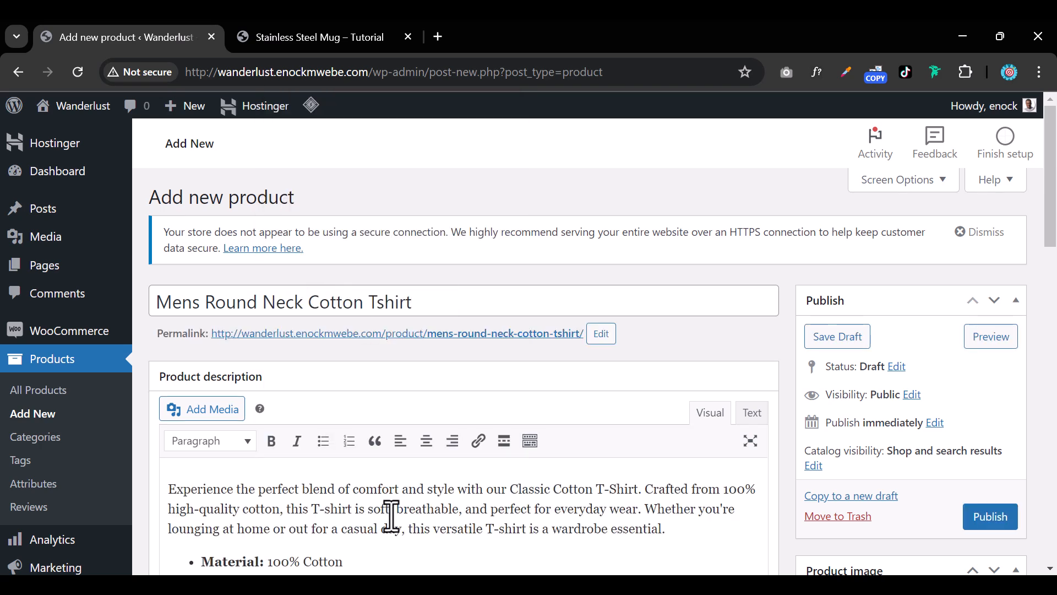
pyautogui.scroll(-3, 391, 517)
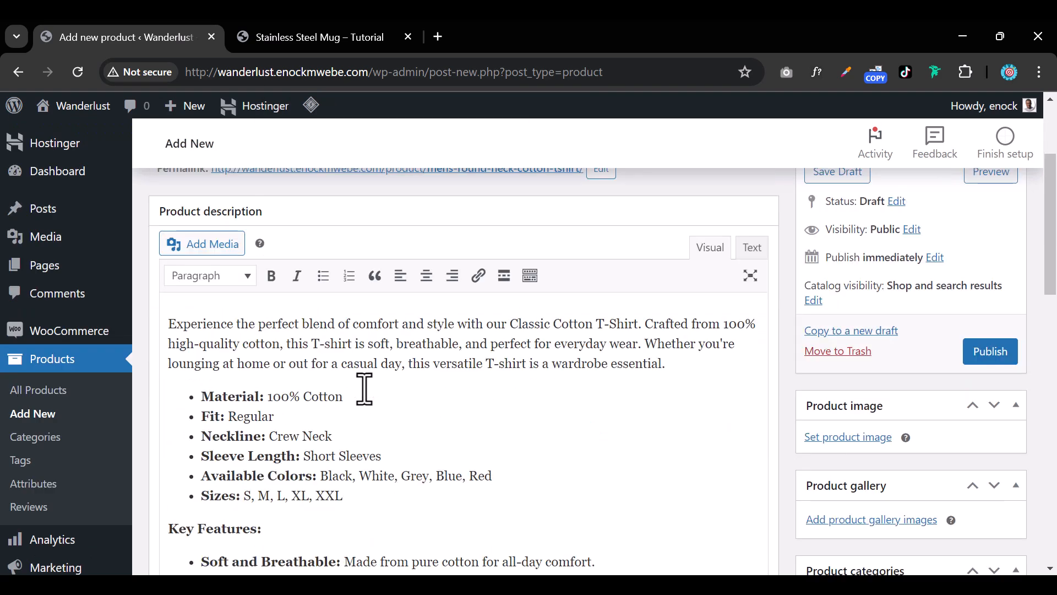
pyautogui.scroll(-3, 444, 410)
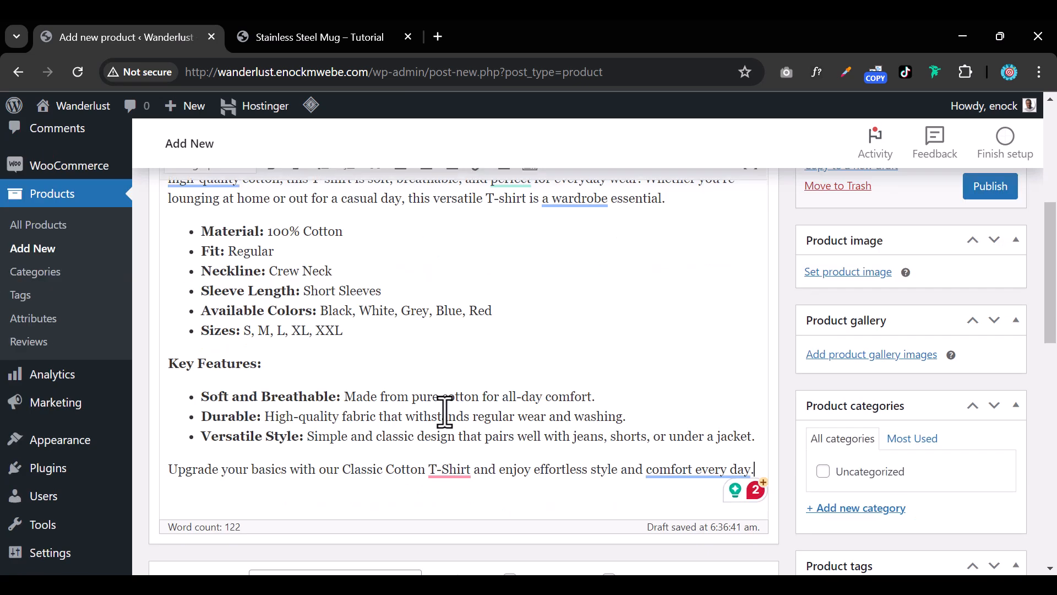
pyautogui.scroll(3, 445, 411)
# Make "high-quality" bold in the opening paragraph of the product description
pyautogui.moveTo(246, 350)
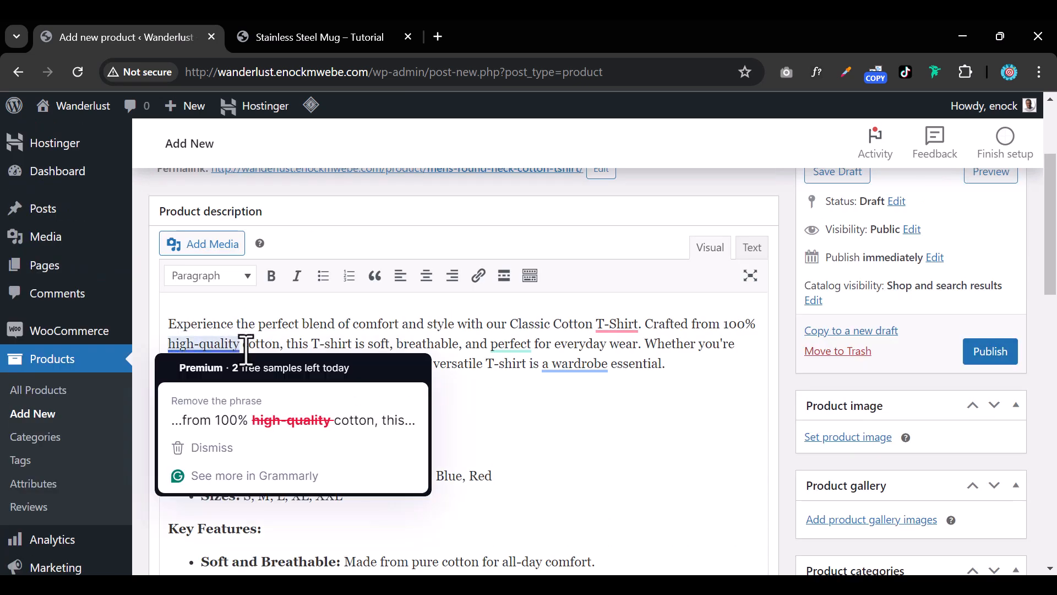
pyautogui.moveTo(247, 349); pyautogui.dragTo(173, 349)
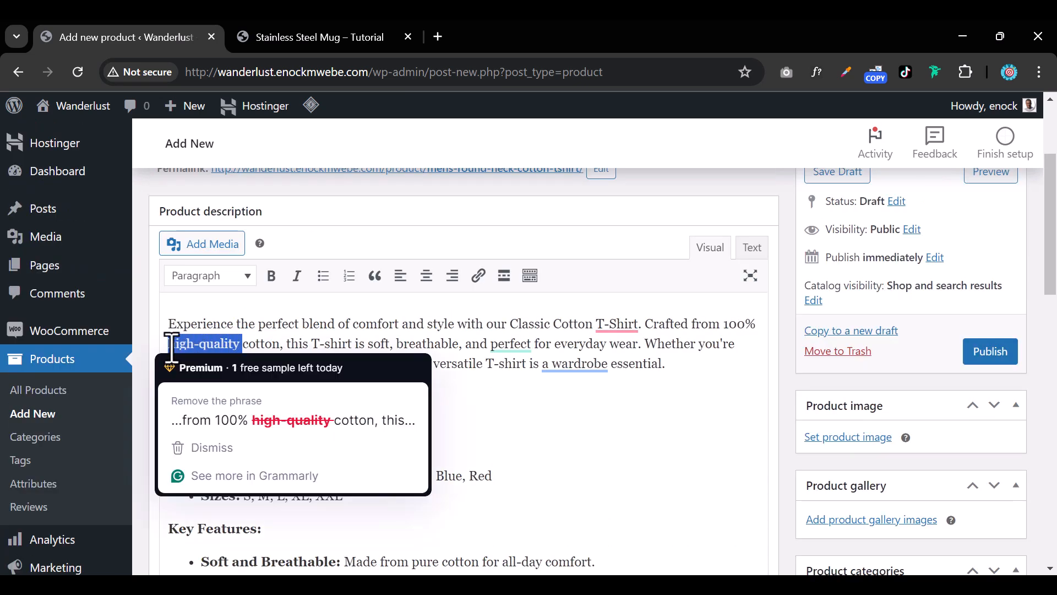
pyautogui.click(271, 275)
pyautogui.tripleClick(520, 447)
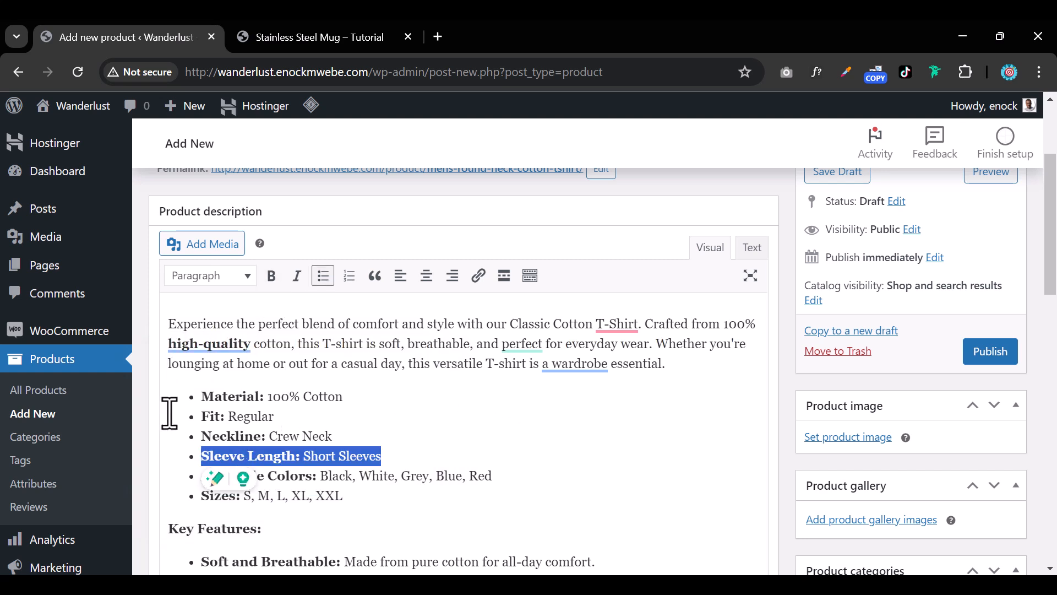
pyautogui.moveTo(177, 394); pyautogui.dragTo(242, 499)
pyautogui.click(430, 423)
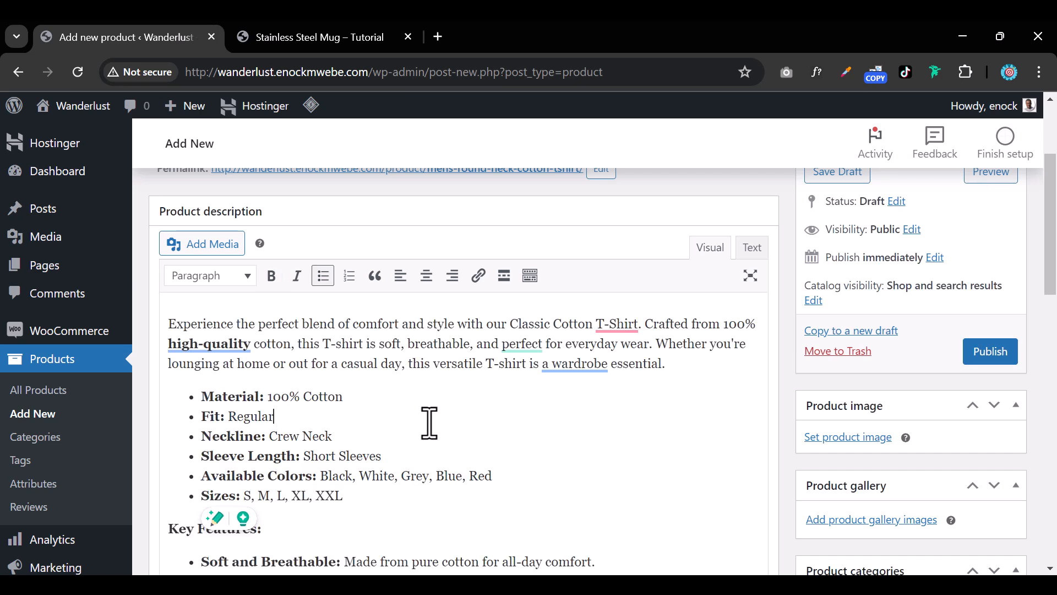
# Italicize the "Key Features:" heading in the product description
pyautogui.scroll(-3, 430, 423)
pyautogui.tripleClick(280, 375)
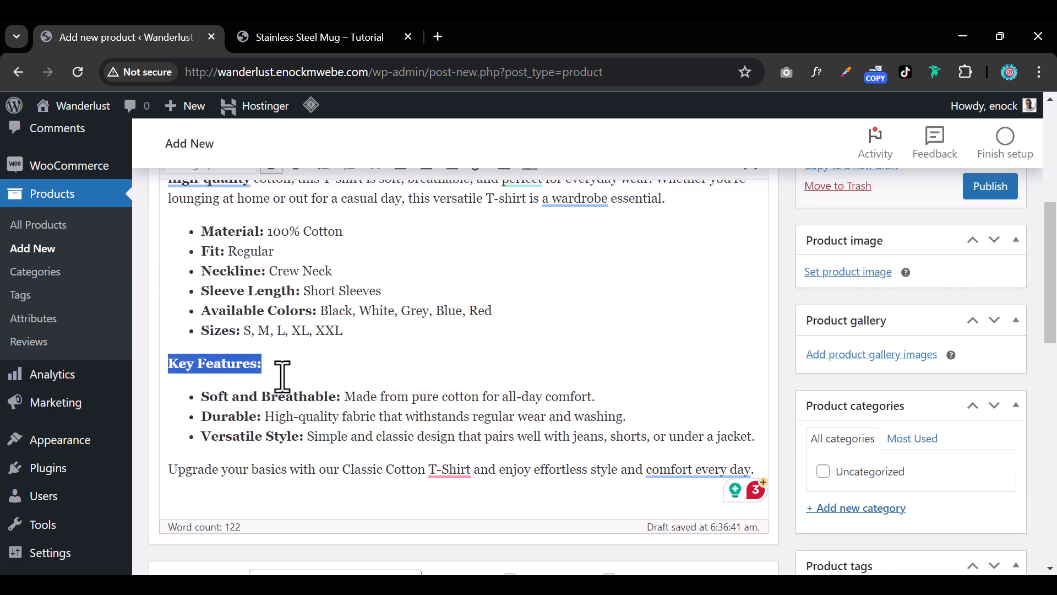
pyautogui.scroll(6, 283, 376)
pyautogui.scroll(-3, 414, 441)
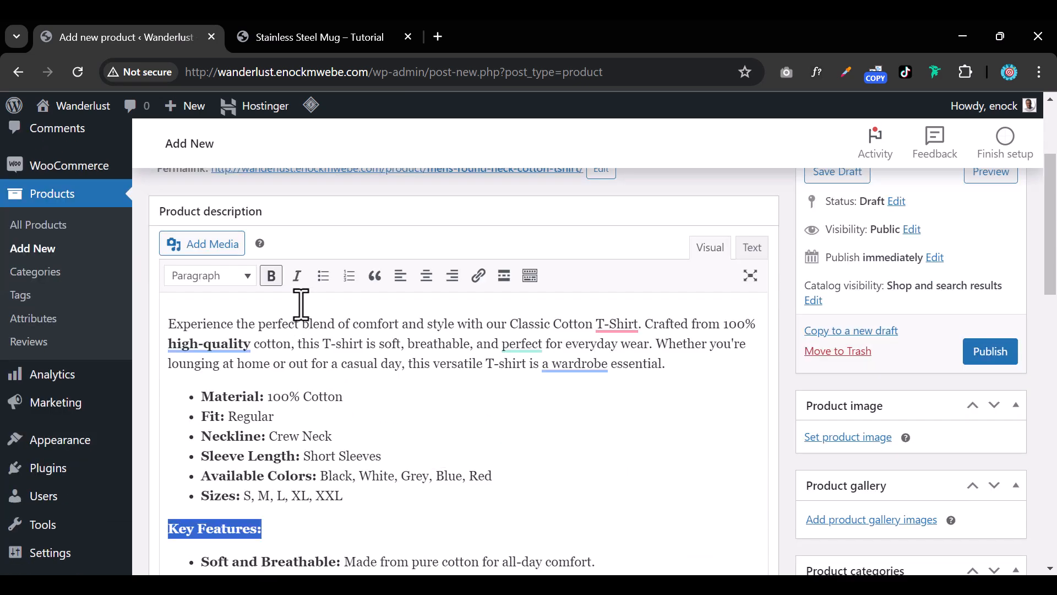
pyautogui.click(298, 275)
pyautogui.click(404, 436)
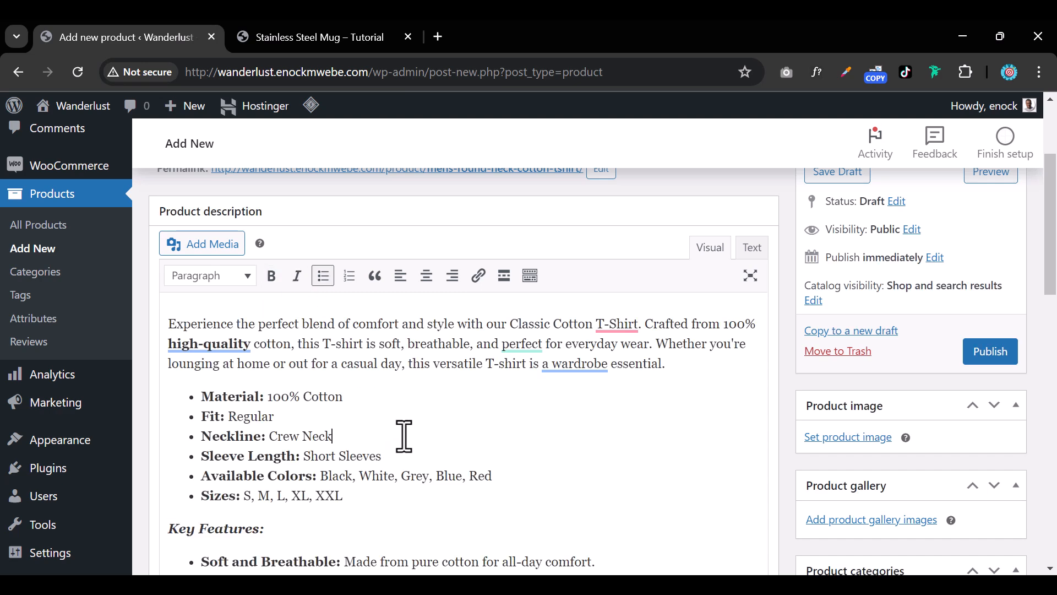
pyautogui.scroll(-5, 403, 437)
pyautogui.scroll(4, 406, 448)
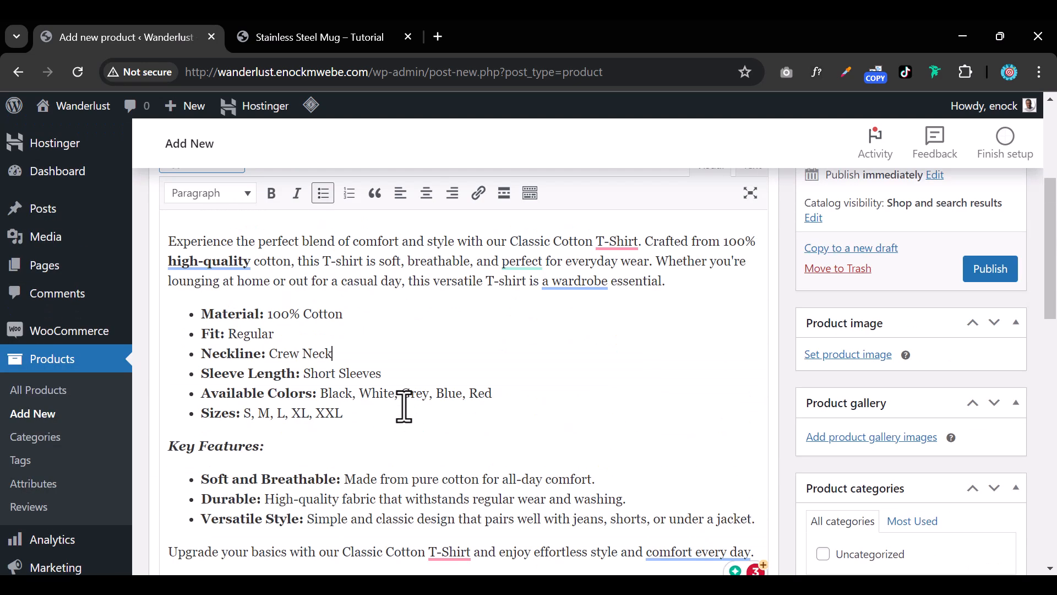
pyautogui.click(412, 419)
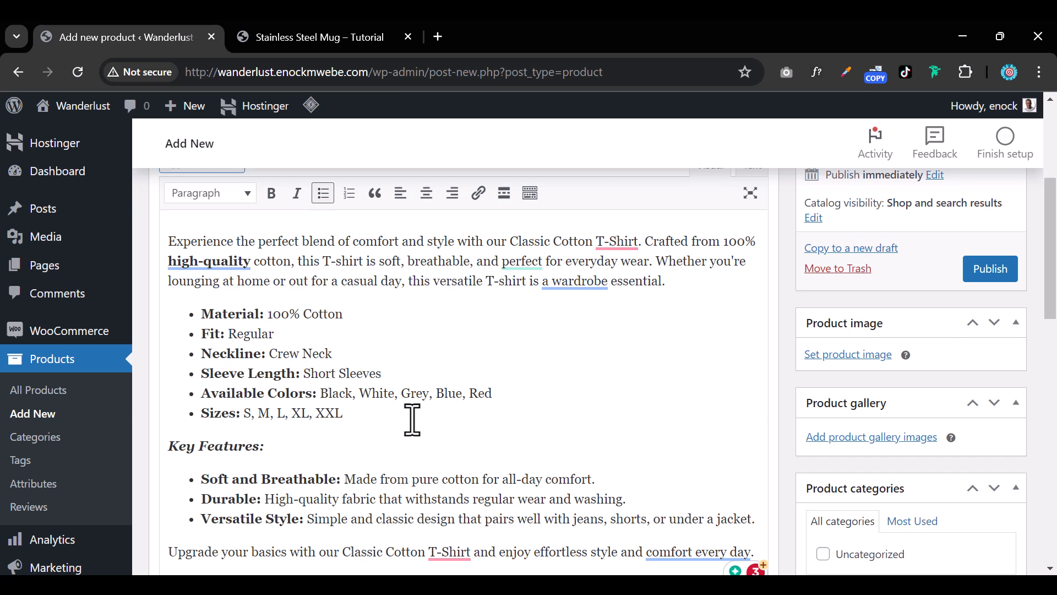
pyautogui.press('Return')
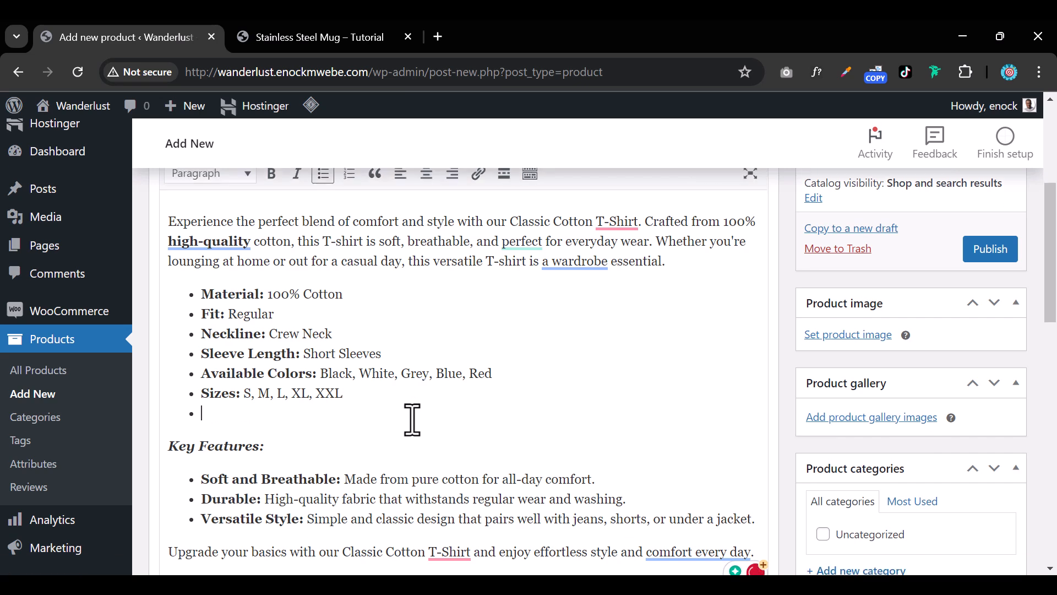
pyautogui.press('BackSpace')
pyautogui.scroll(-3, 445, 427)
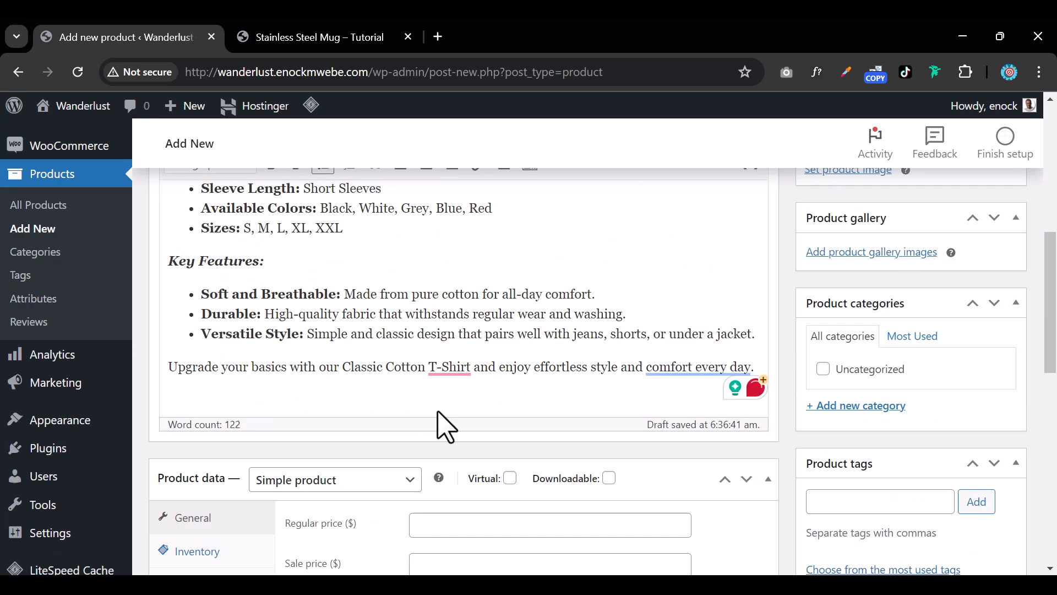
# Set the product's regular price to $25 and its sale price to $19.95
pyautogui.scroll(3, 396, 365)
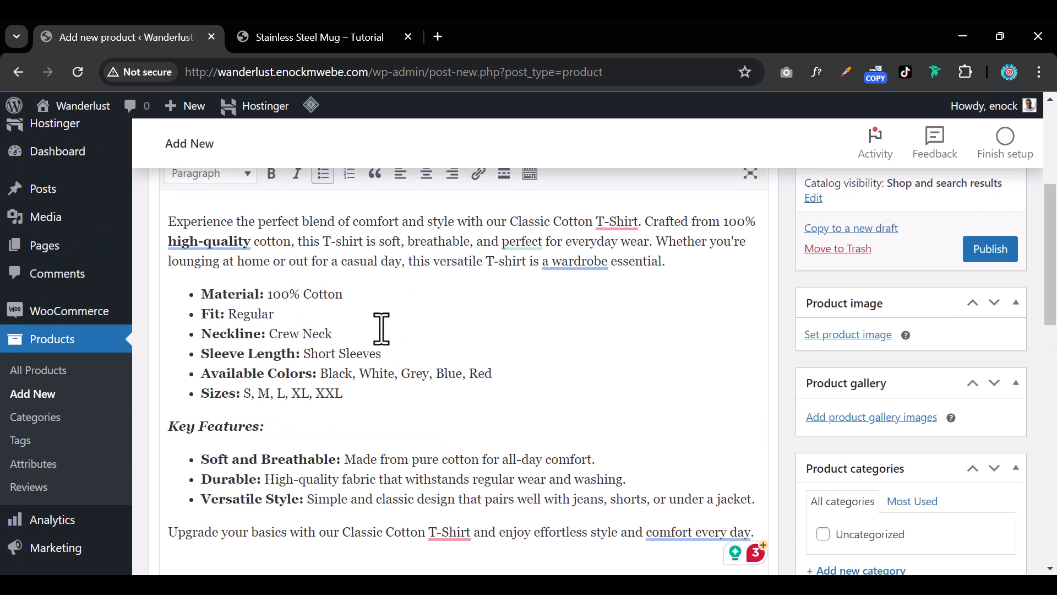
pyautogui.scroll(-3, 486, 395)
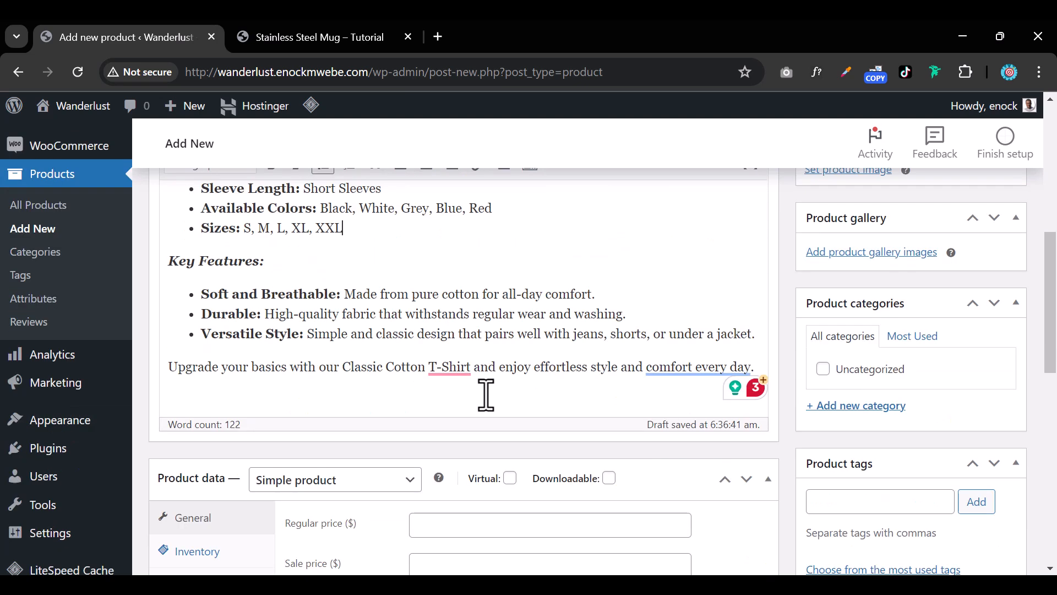
pyautogui.scroll(-3, 487, 395)
pyautogui.click(460, 359)
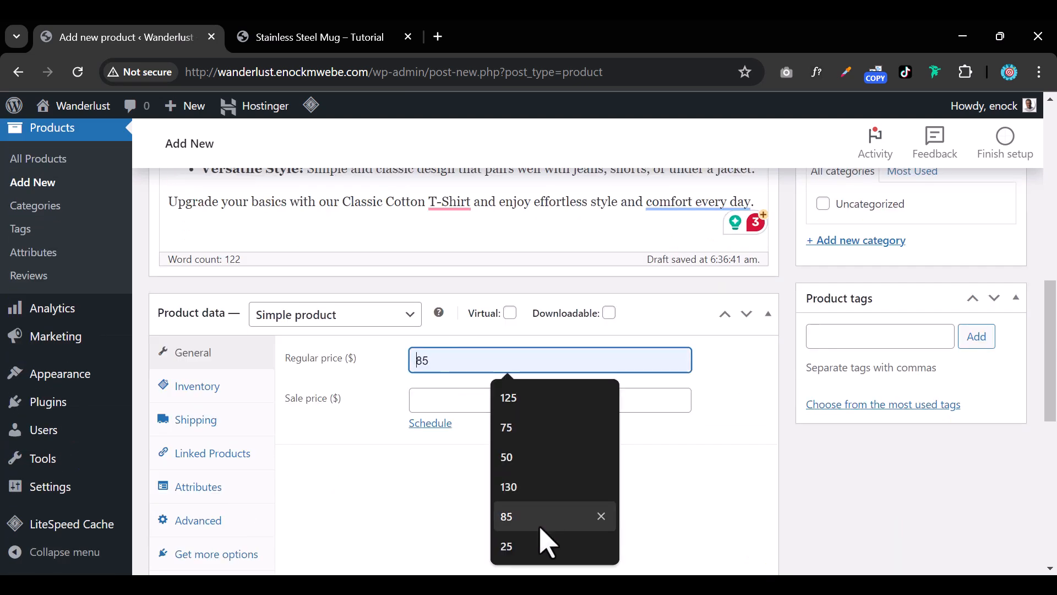
pyautogui.click(537, 546)
pyautogui.click(472, 490)
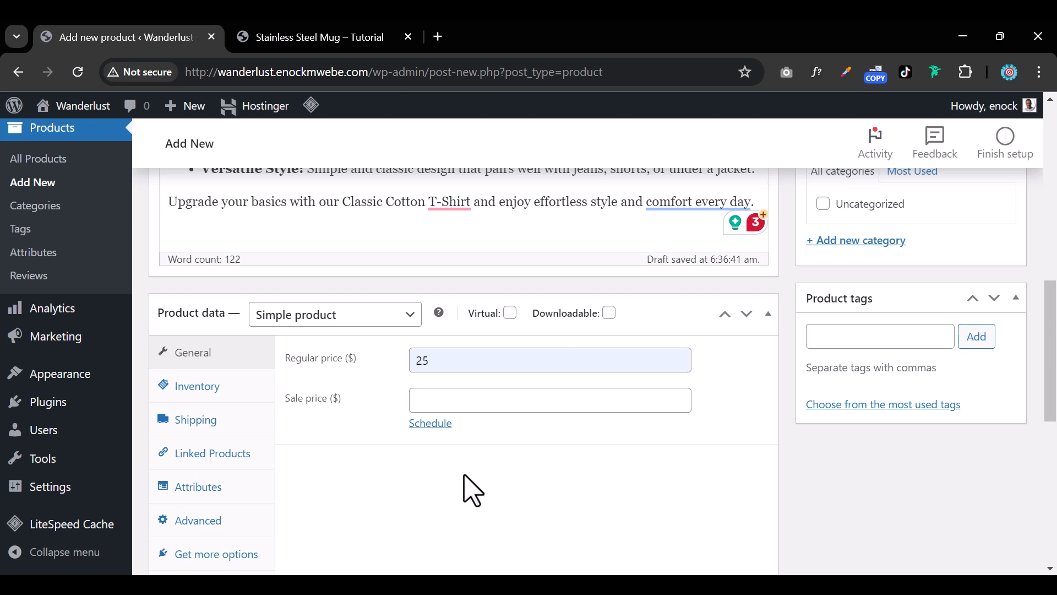
pyautogui.click(448, 401)
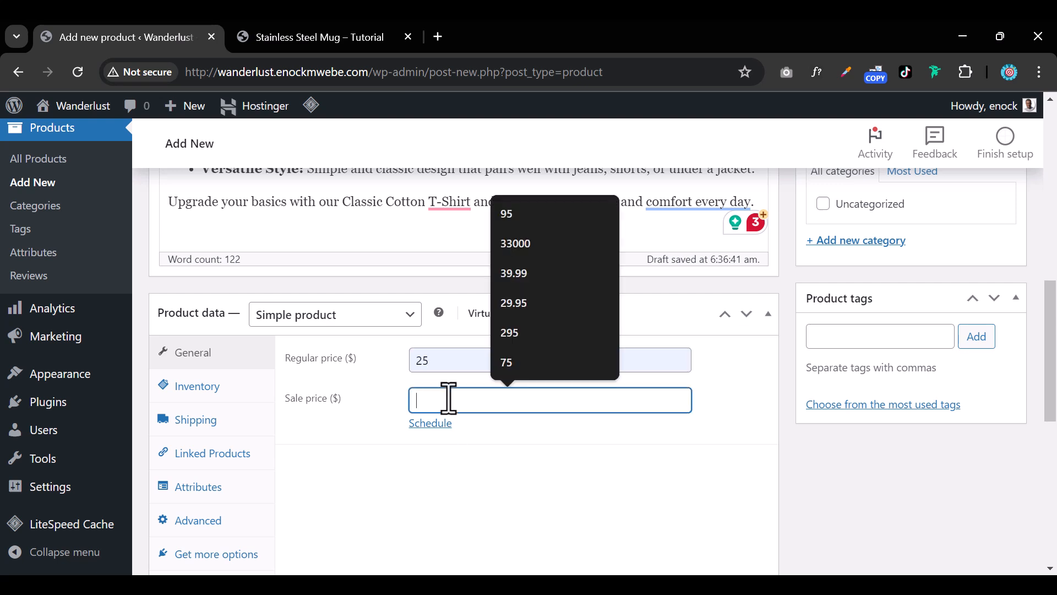
pyautogui.write('19.95')
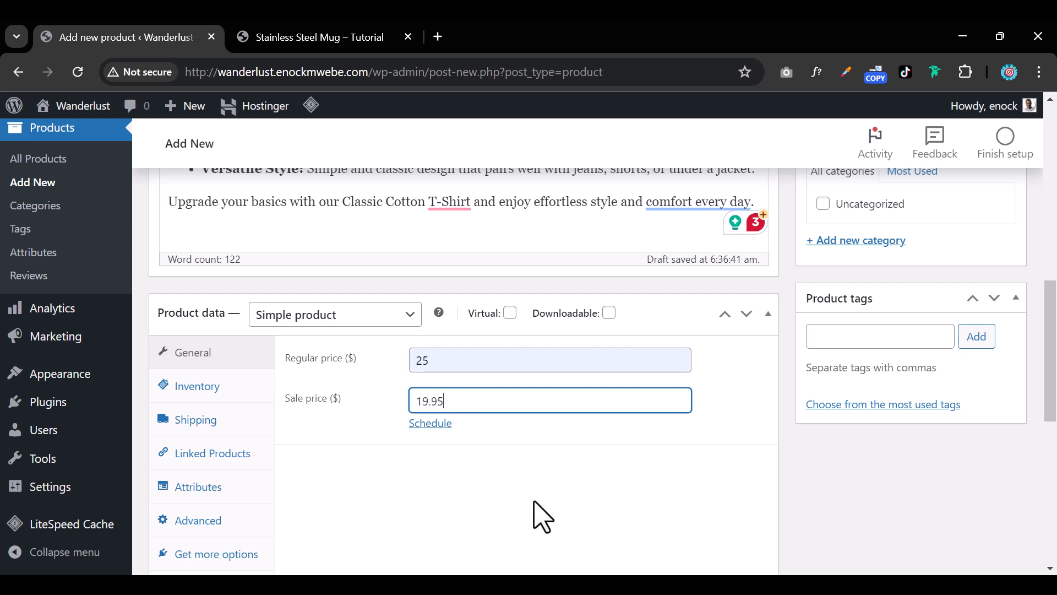
pyautogui.click(553, 541)
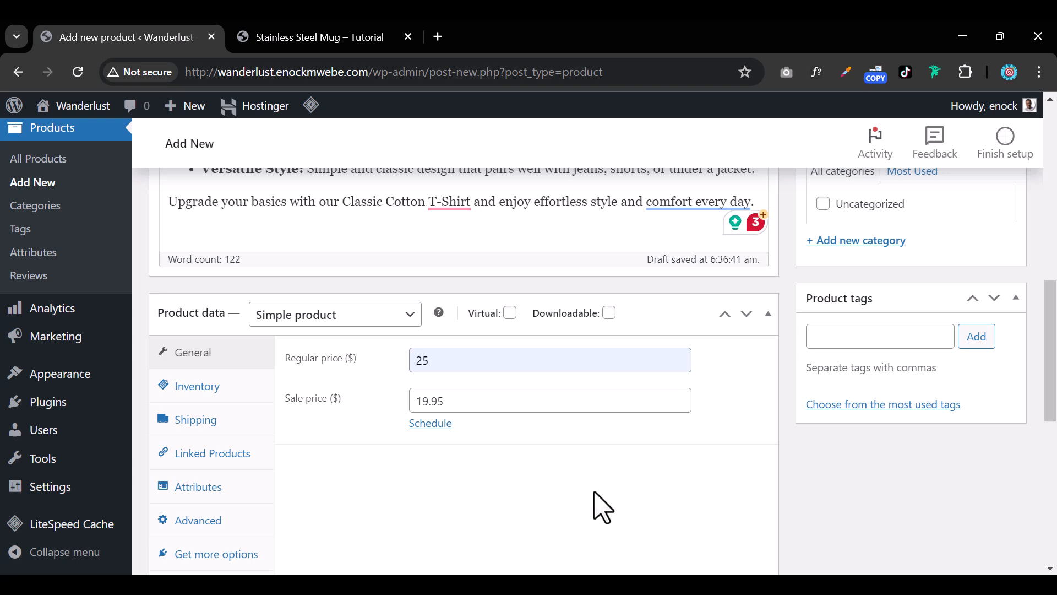
# Upload the five "enjoy the journey" shirt photos from the Trest folder and set the cream shirt photo as the product image
pyautogui.scroll(3, 596, 507)
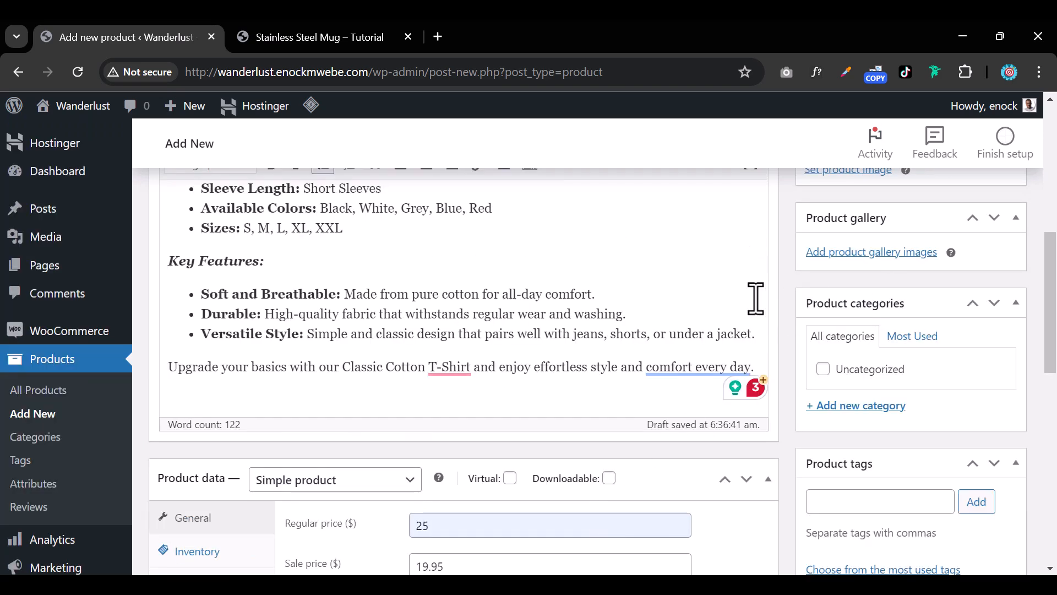
pyautogui.scroll(3, 755, 299)
pyautogui.click(846, 335)
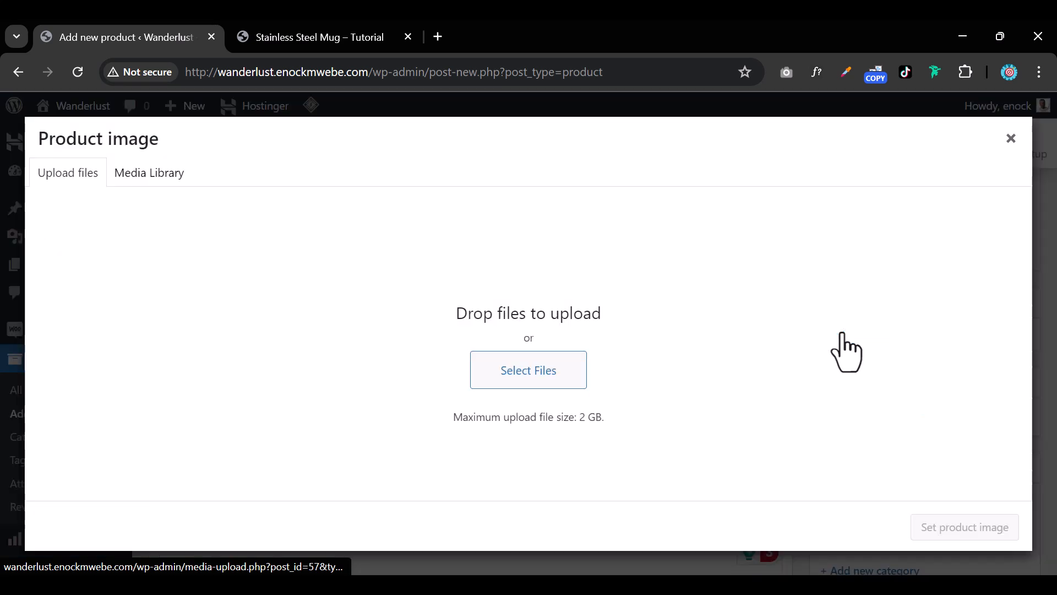
pyautogui.click(135, 173)
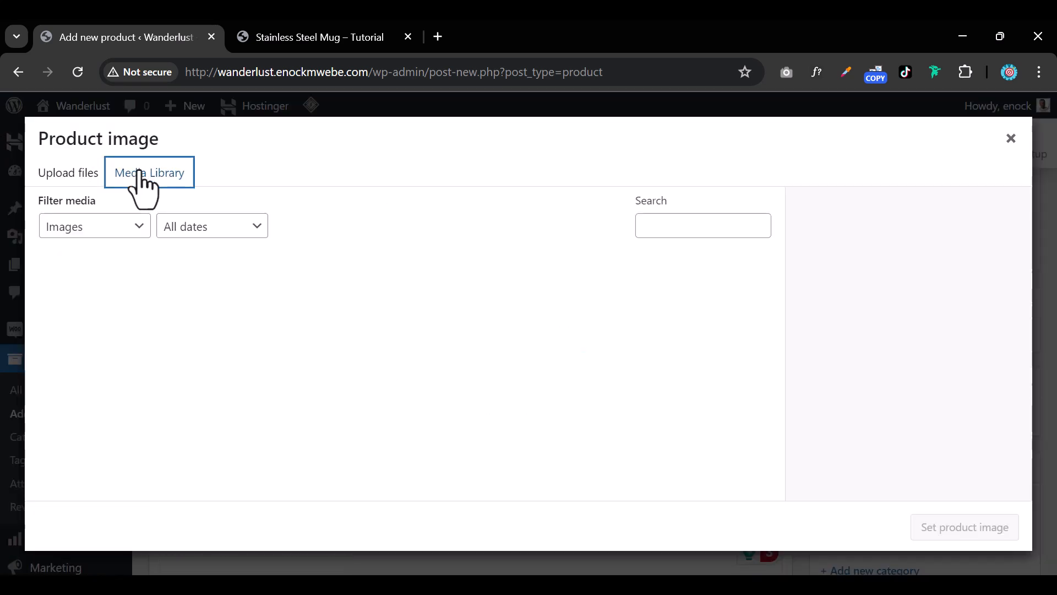
pyautogui.click(55, 174)
pyautogui.click(558, 384)
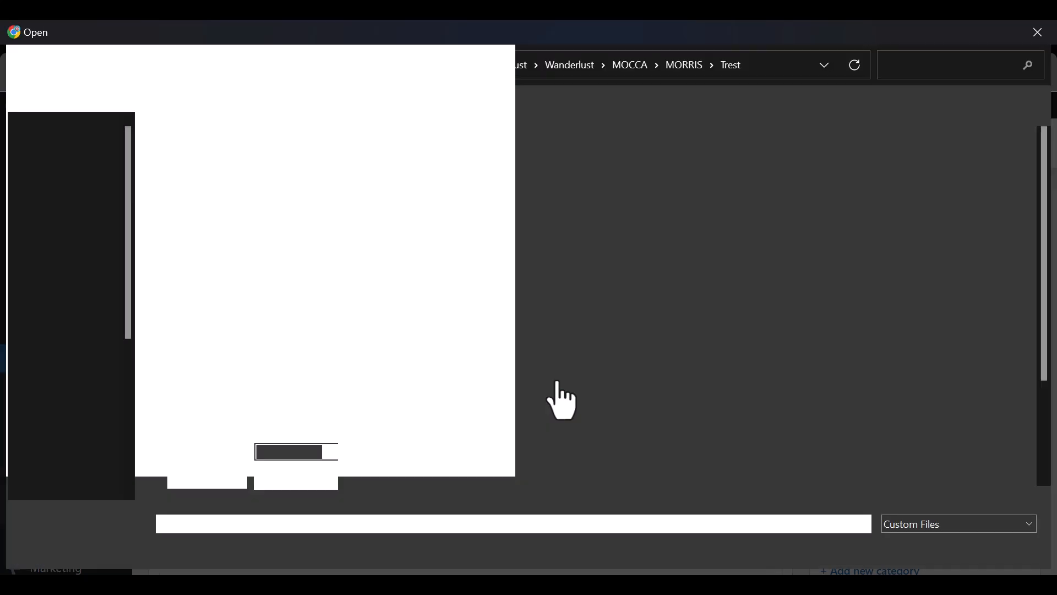
pyautogui.scroll(-5, 55, 247)
pyautogui.scroll(-3, 543, 287)
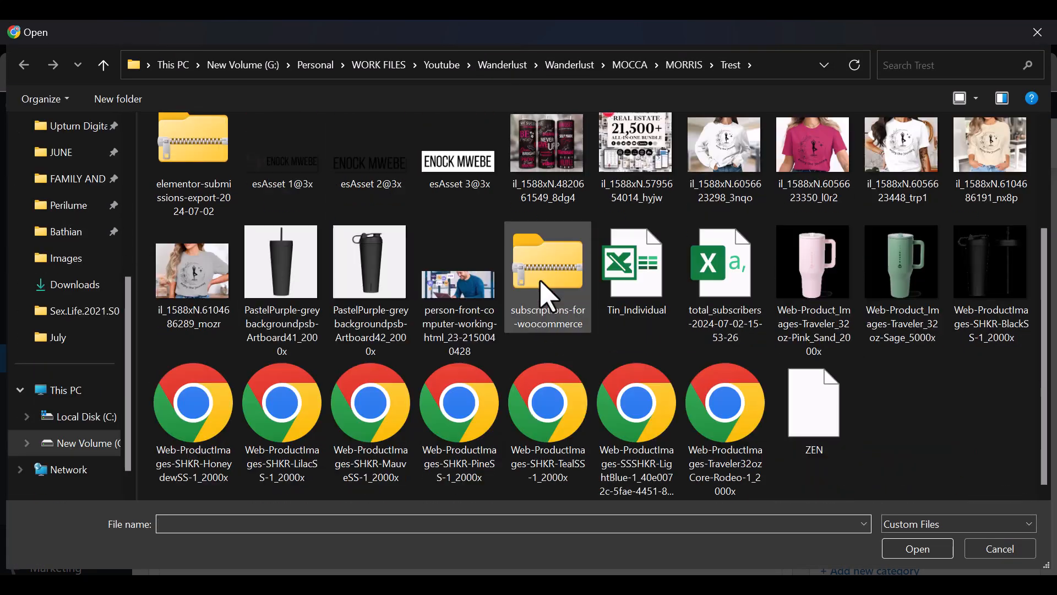
pyautogui.scroll(3, 569, 318)
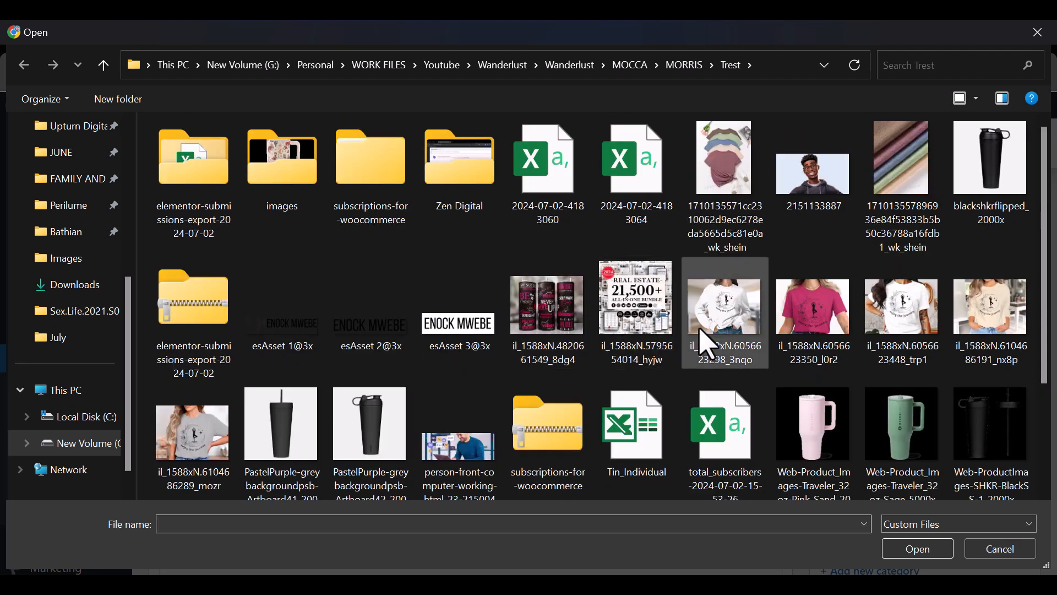
pyautogui.click(740, 329)
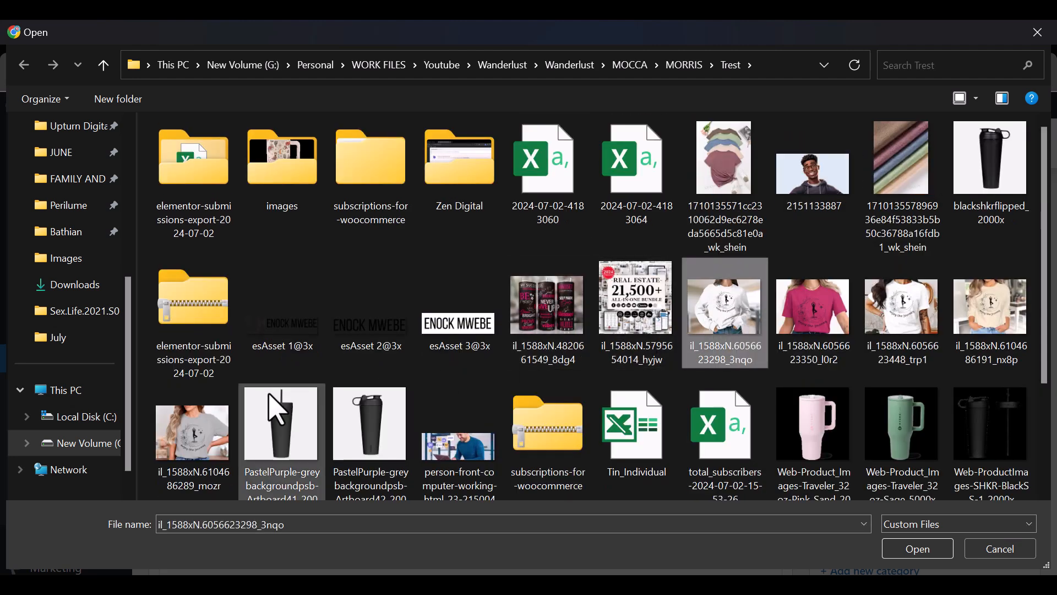
pyautogui.keyDown('shift'); pyautogui.click(210, 435); pyautogui.keyUp('shift')
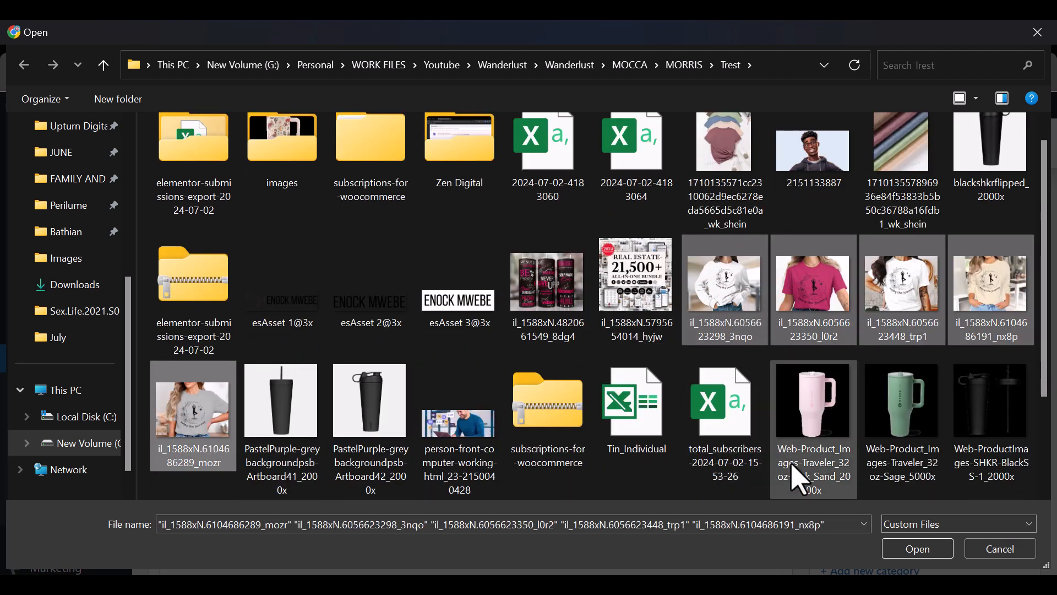
pyautogui.click(914, 549)
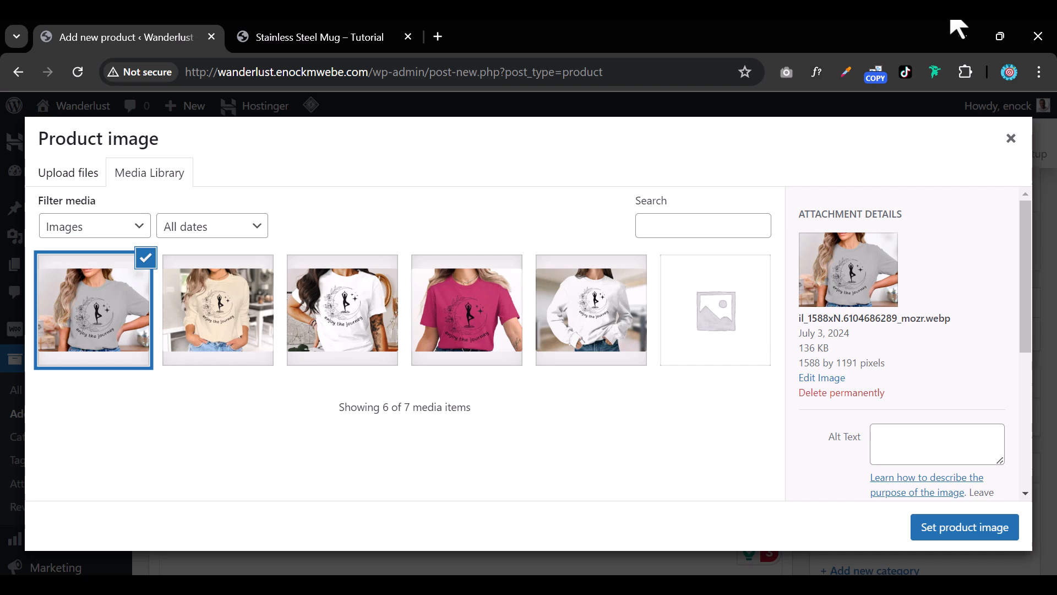
pyautogui.click(228, 324)
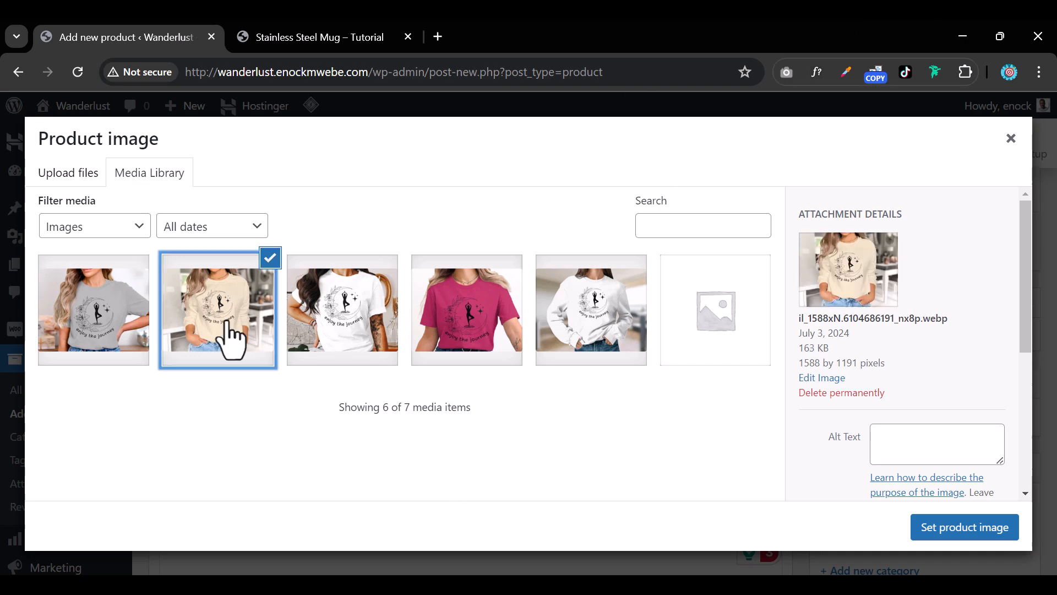
pyautogui.click(946, 529)
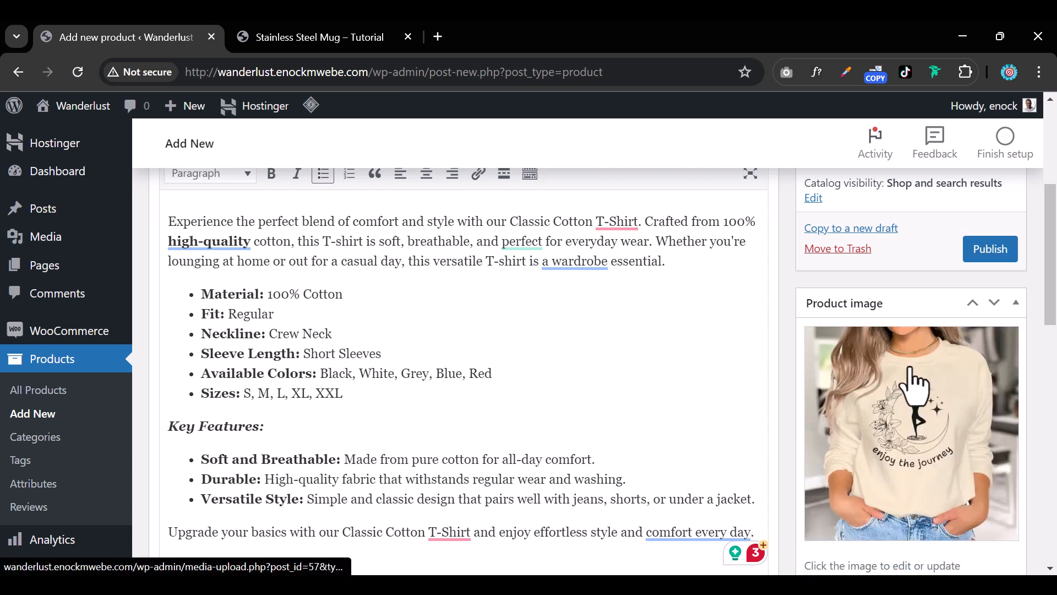
# Add the grey, cream, white, pink and white long-sleeve shirt photos from the media library to the product gallery
pyautogui.scroll(-4, 911, 386)
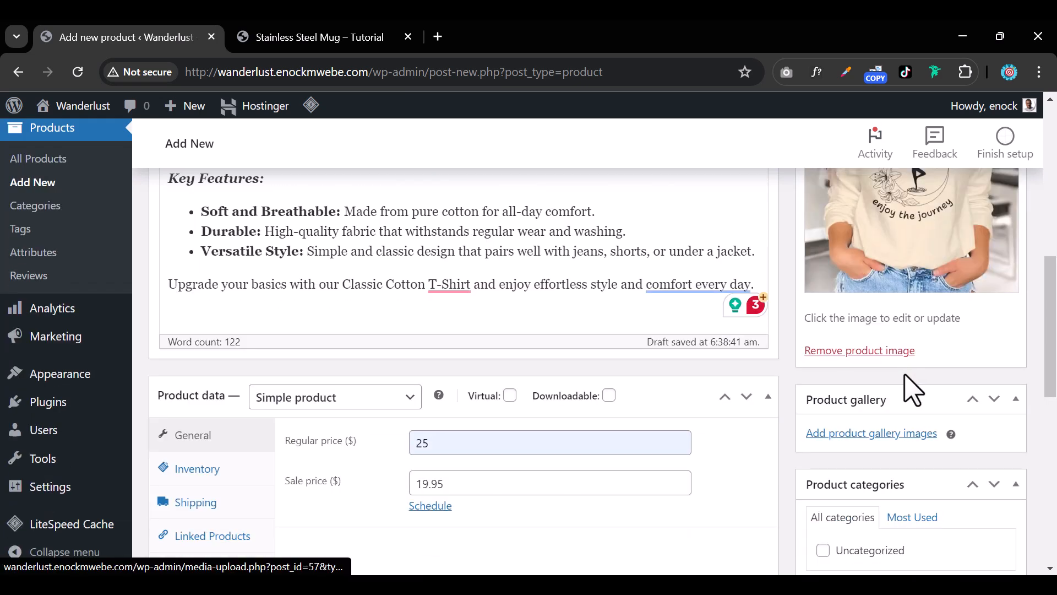
pyautogui.click(840, 435)
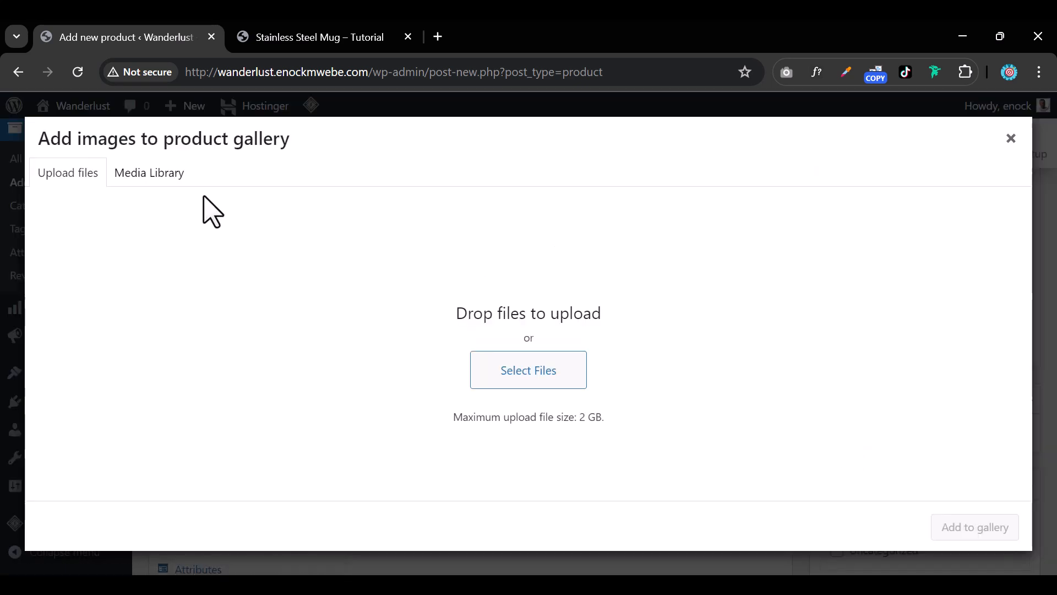
pyautogui.click(141, 175)
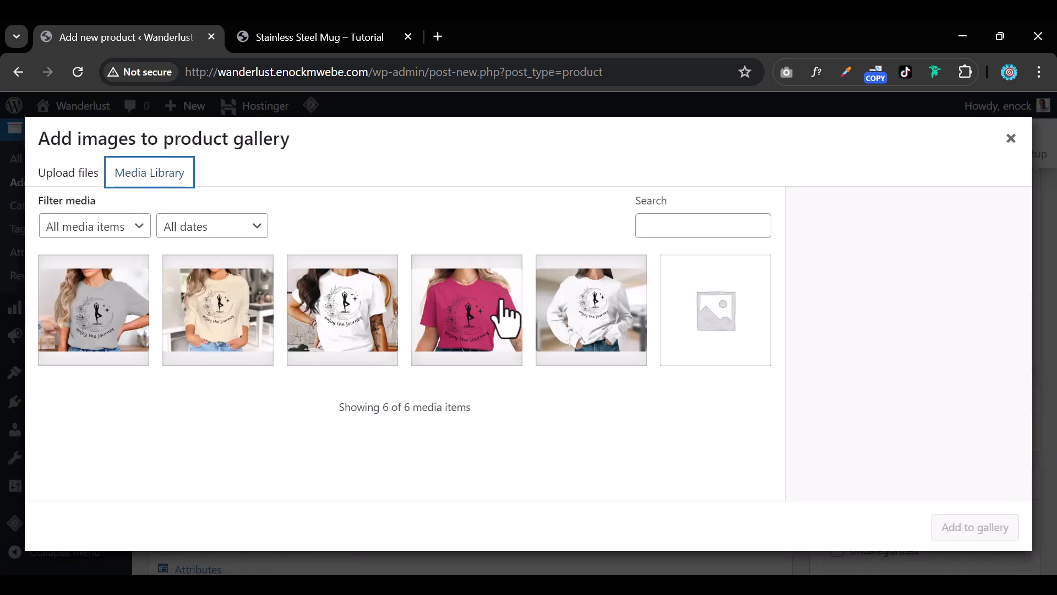
pyautogui.click(95, 306)
pyautogui.click(221, 308)
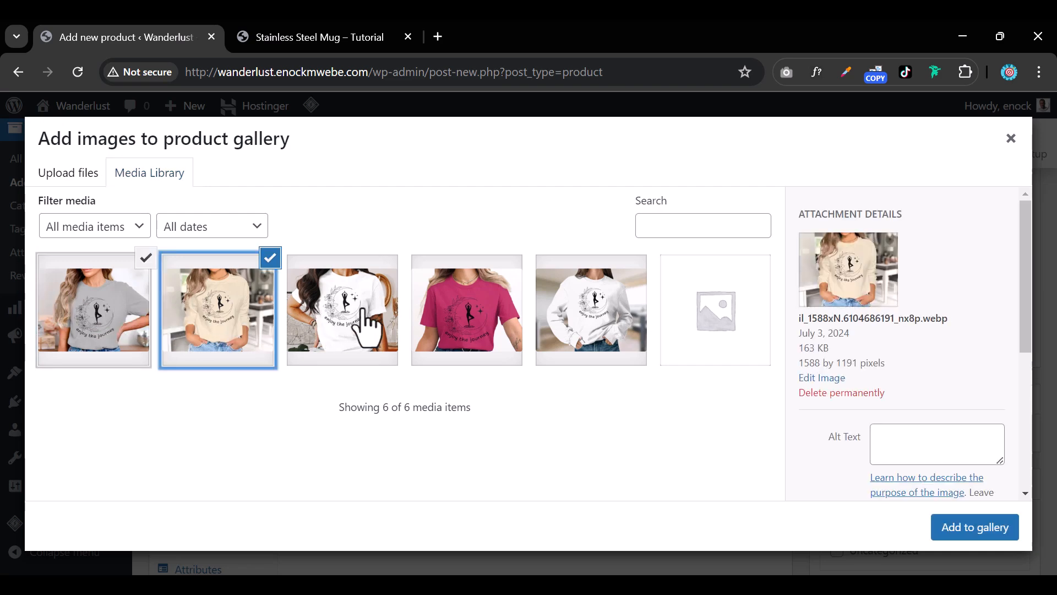
pyautogui.click(363, 322)
pyautogui.click(472, 314)
pyautogui.click(592, 314)
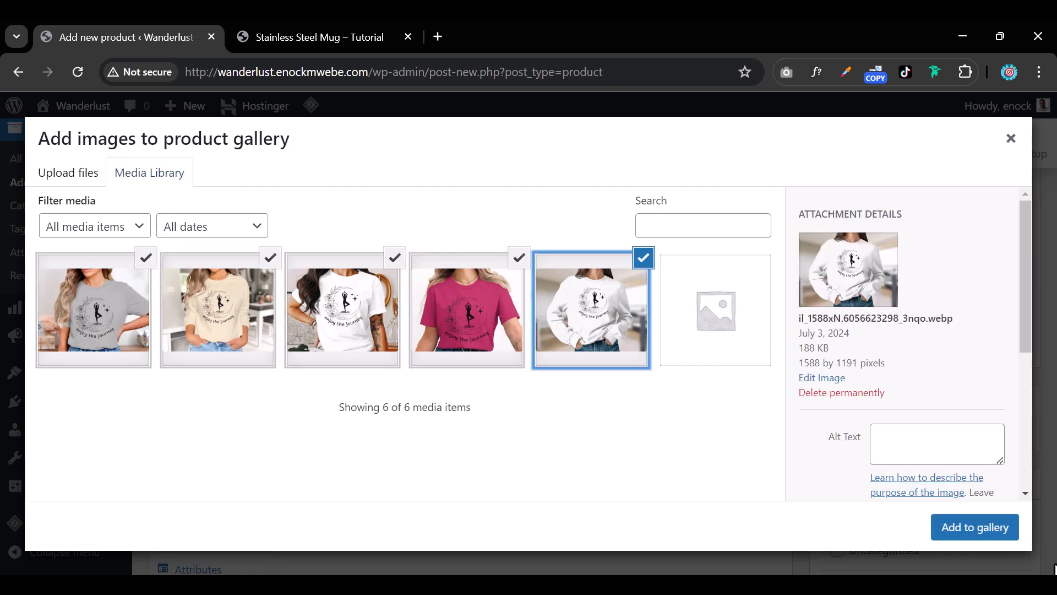
pyautogui.click(987, 530)
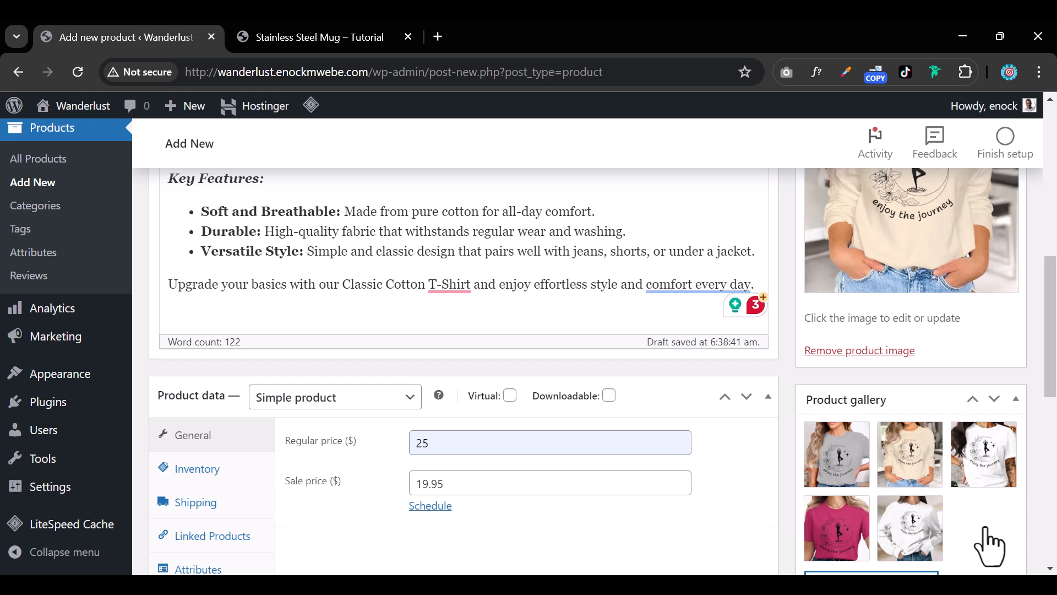
# Create a new product category named "T-shirt" and assign it to the product
pyautogui.scroll(5, 958, 298)
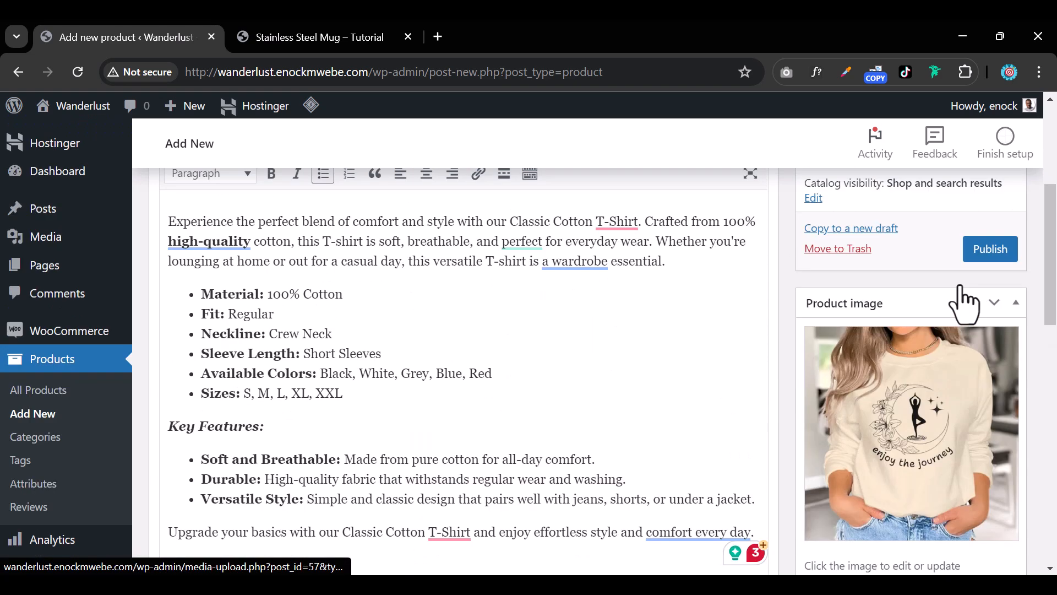
pyautogui.scroll(-2, 963, 302)
pyautogui.scroll(-8, 915, 349)
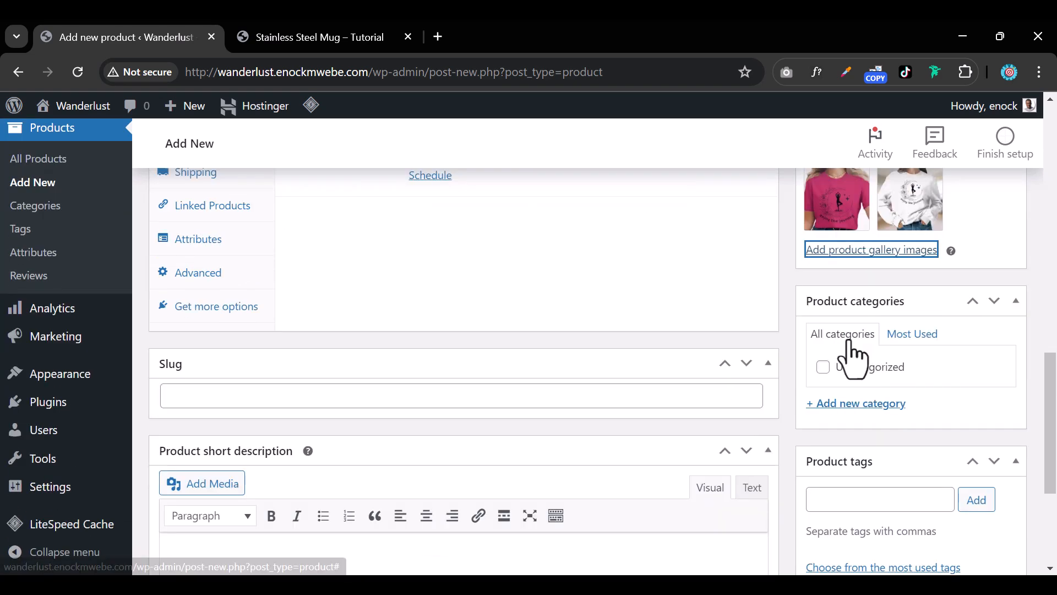
pyautogui.click(870, 406)
pyautogui.click(854, 441)
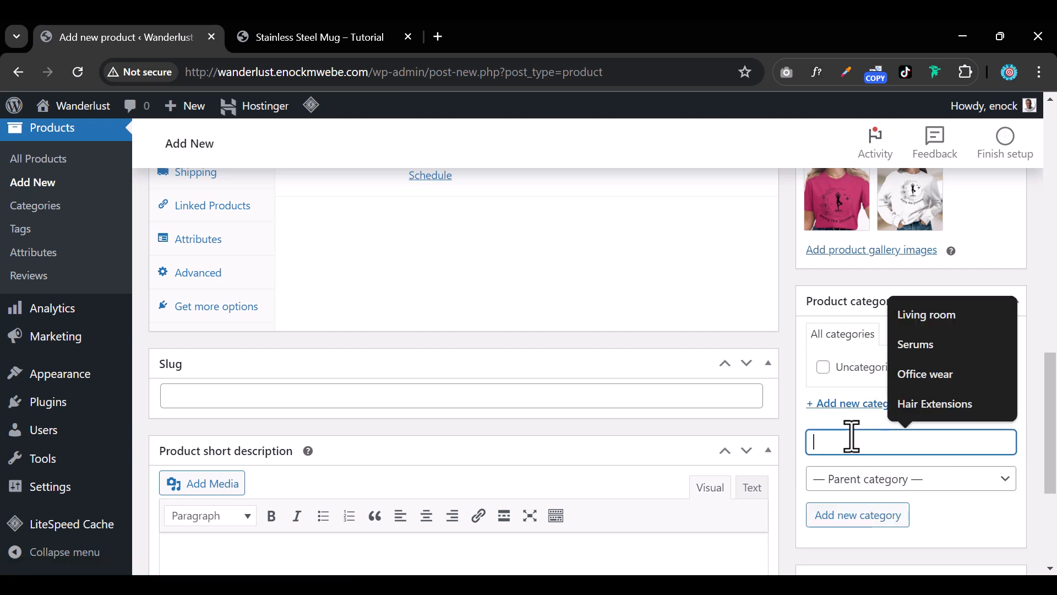
pyautogui.write('T')
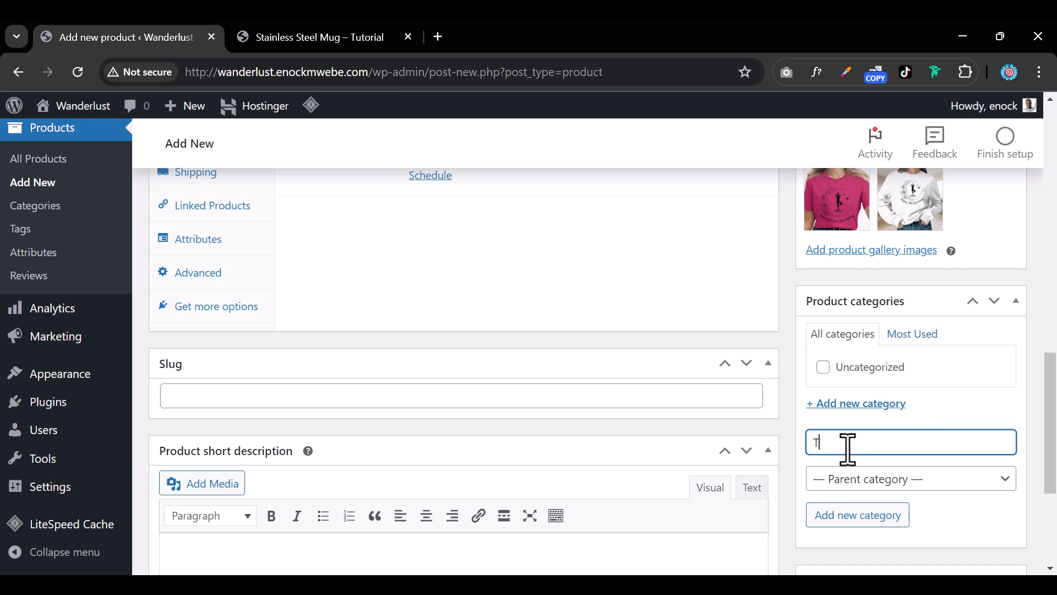
pyautogui.write('00')
pyautogui.press('BackSpace')
pyautogui.write('-shirt')
pyautogui.click(862, 521)
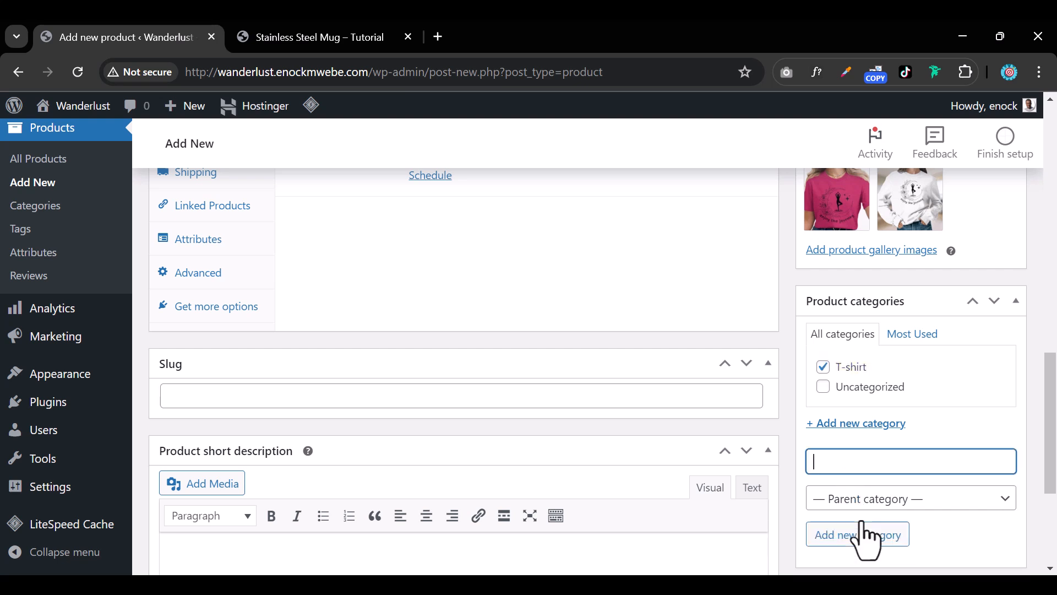
# Add the product tag "shirt" and review the product's category and tag assignments
pyautogui.scroll(-4, 869, 523)
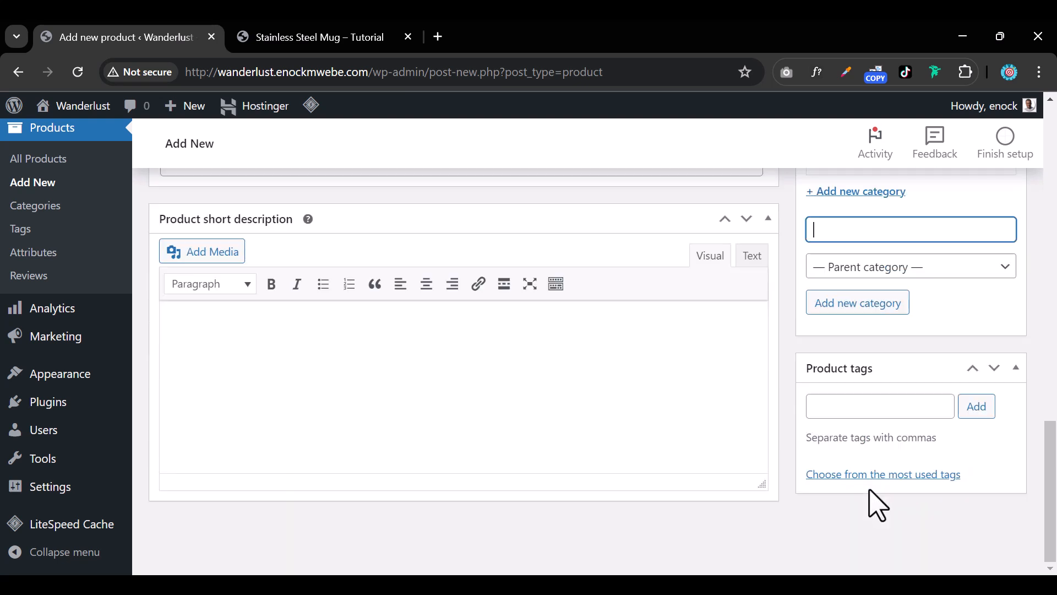
pyautogui.click(850, 412)
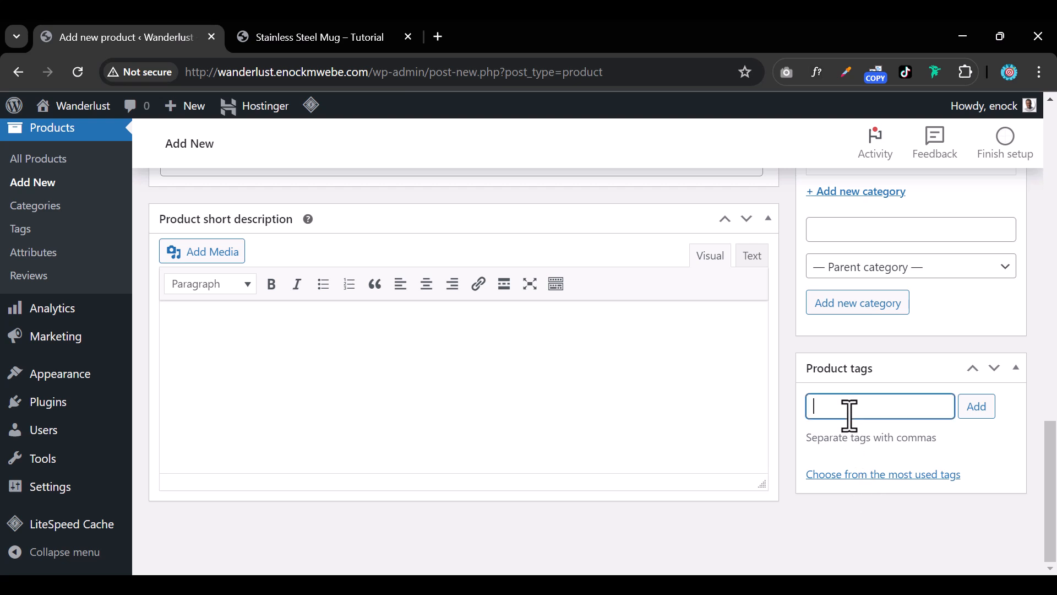
pyautogui.write('shirt')
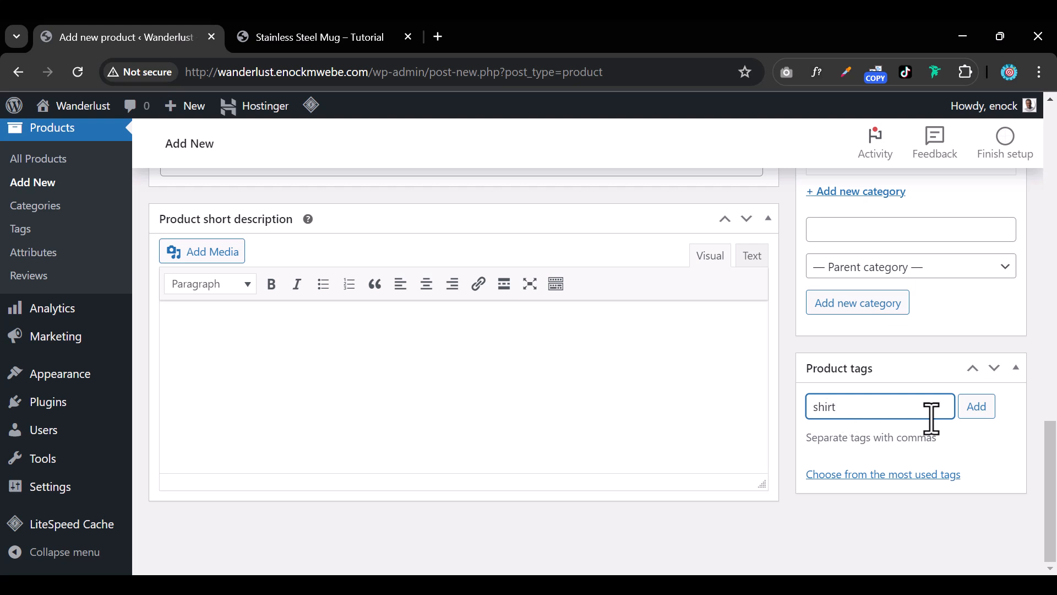
pyautogui.click(976, 409)
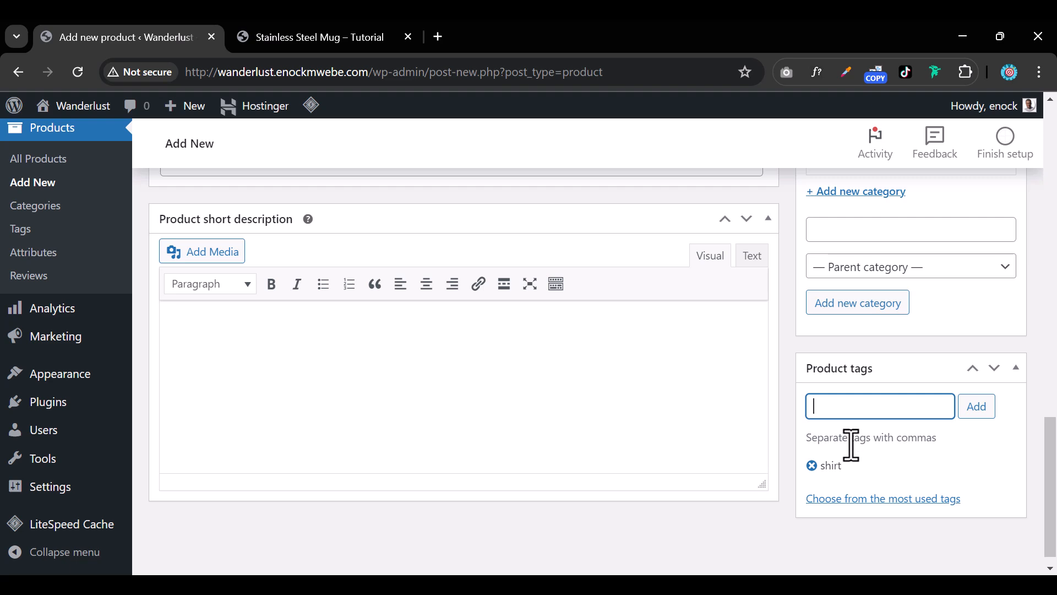
pyautogui.scroll(3, 889, 432)
pyautogui.scroll(3, 886, 426)
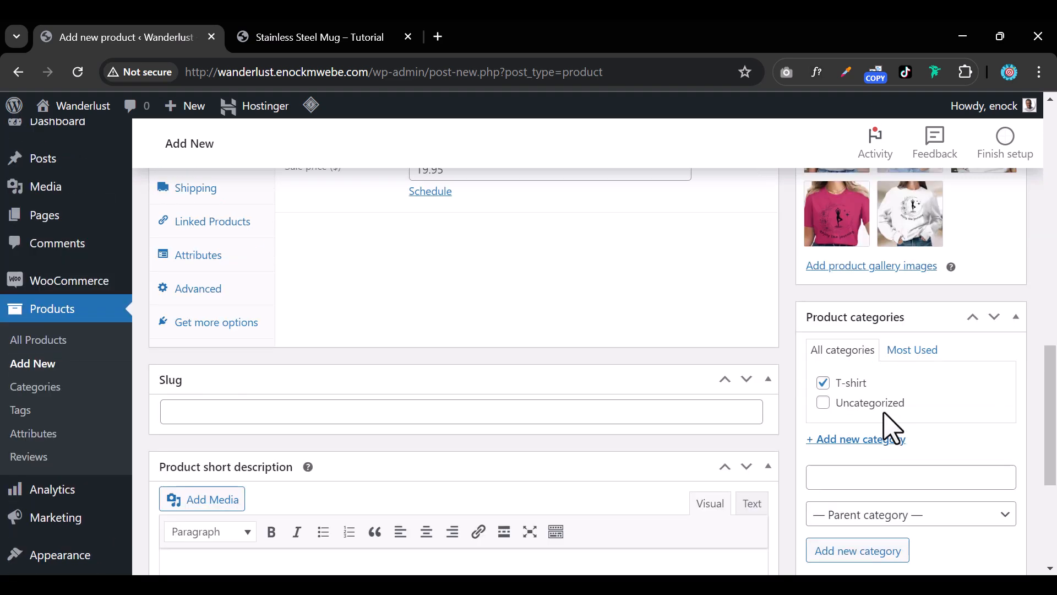
pyautogui.scroll(-6, 885, 425)
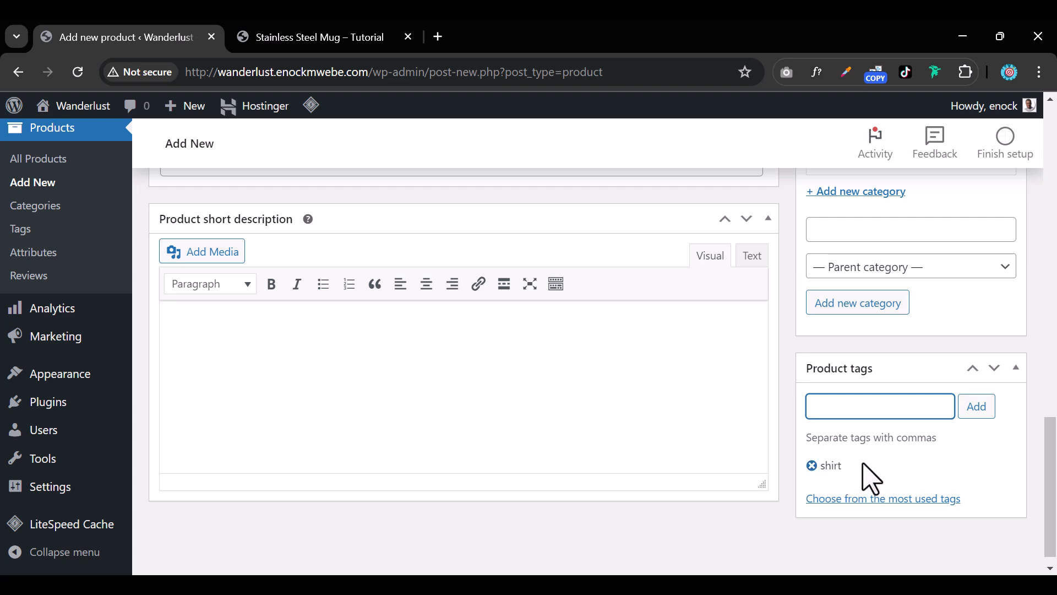
# Publish the men's round neck cotton T-shirt product
pyautogui.scroll(3, 871, 476)
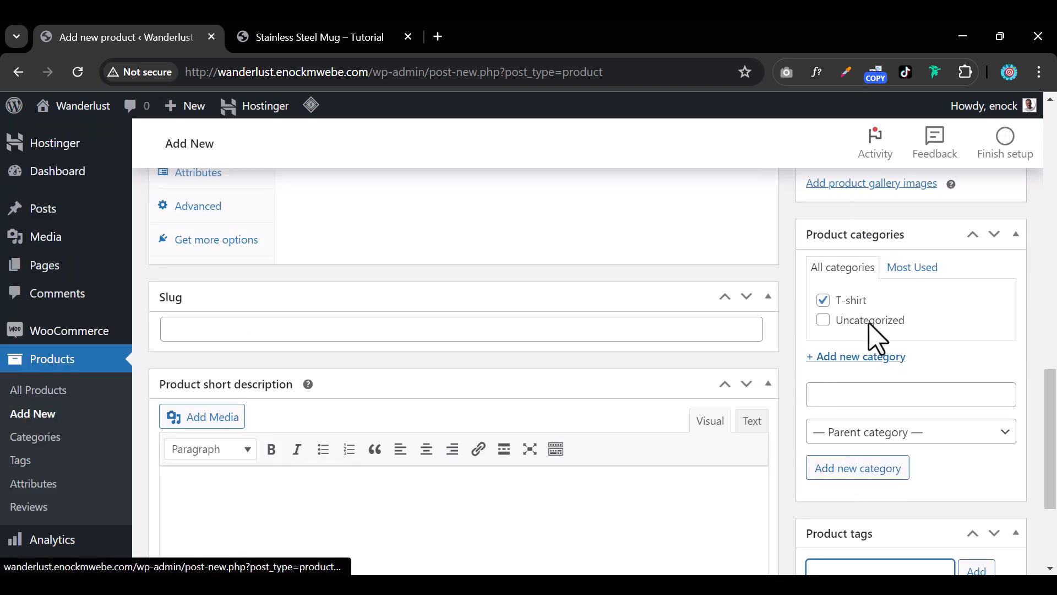
pyautogui.scroll(4, 903, 406)
pyautogui.scroll(7, 871, 380)
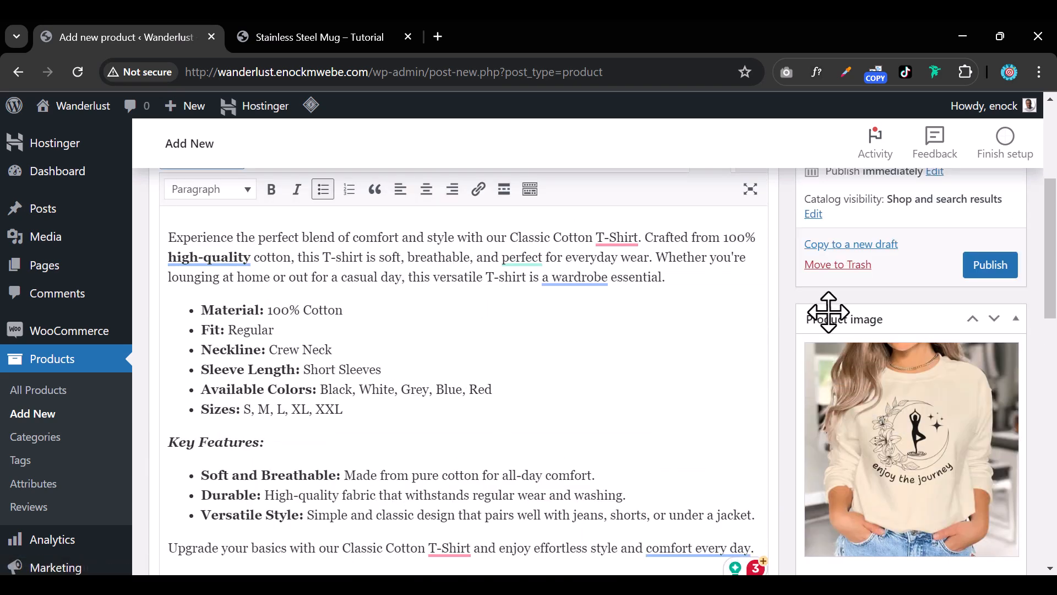
pyautogui.scroll(5, 904, 353)
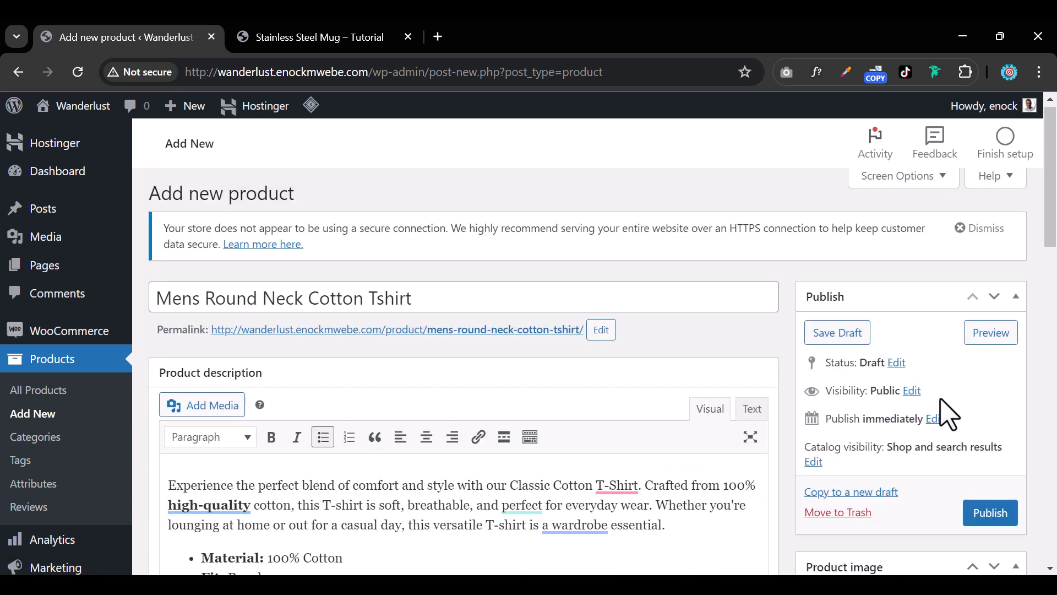
pyautogui.click(992, 513)
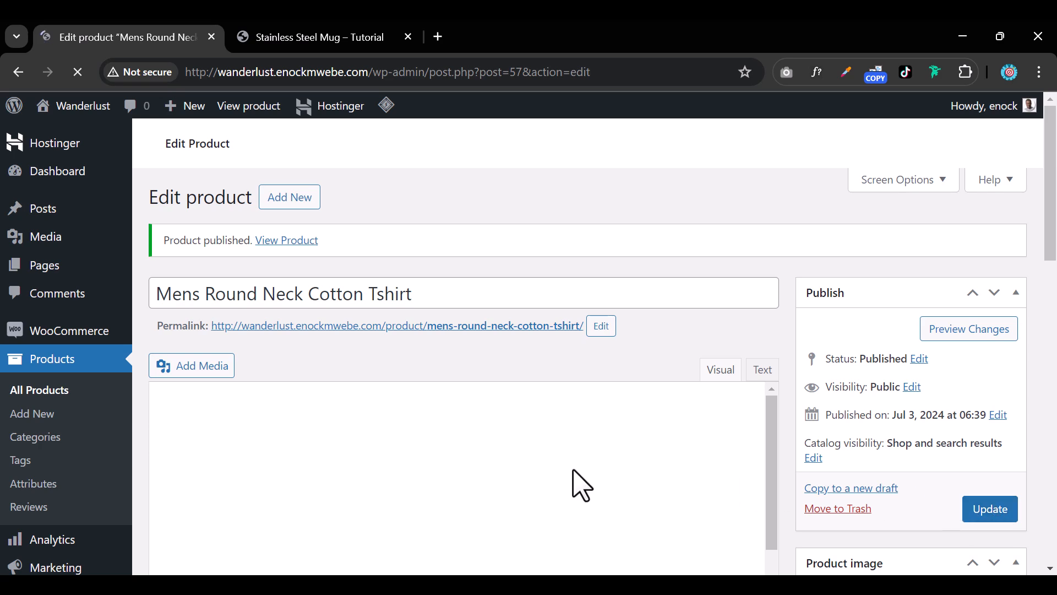
# Rename the published product to "Women Round Neck Cotton Tshirt" and update it
pyautogui.scroll(-5, 661, 518)
pyautogui.scroll(-3, 873, 495)
pyautogui.scroll(7, 878, 378)
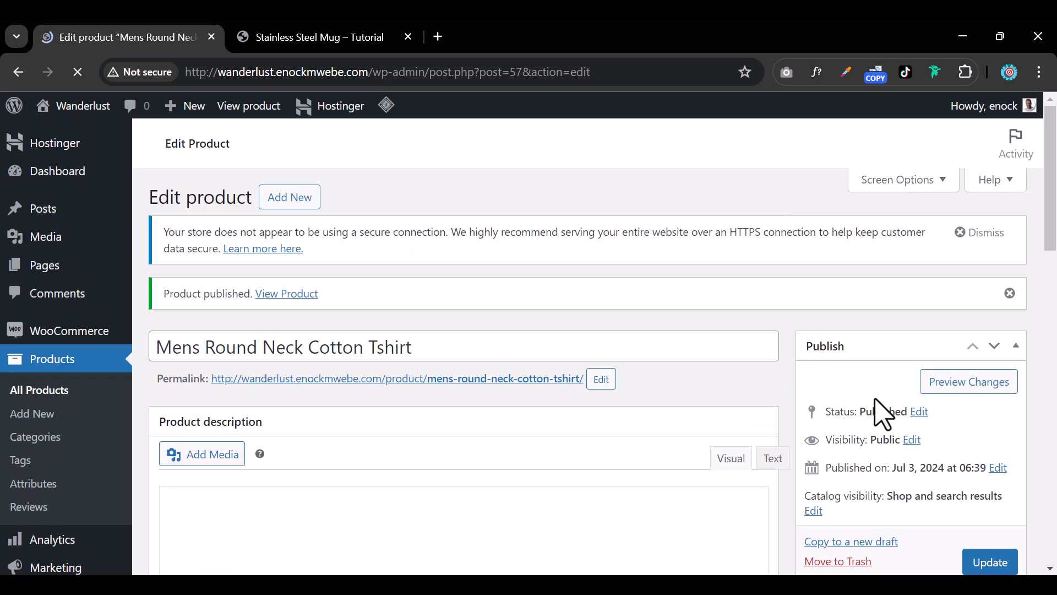
pyautogui.click(173, 352)
pyautogui.doubleClick(174, 353)
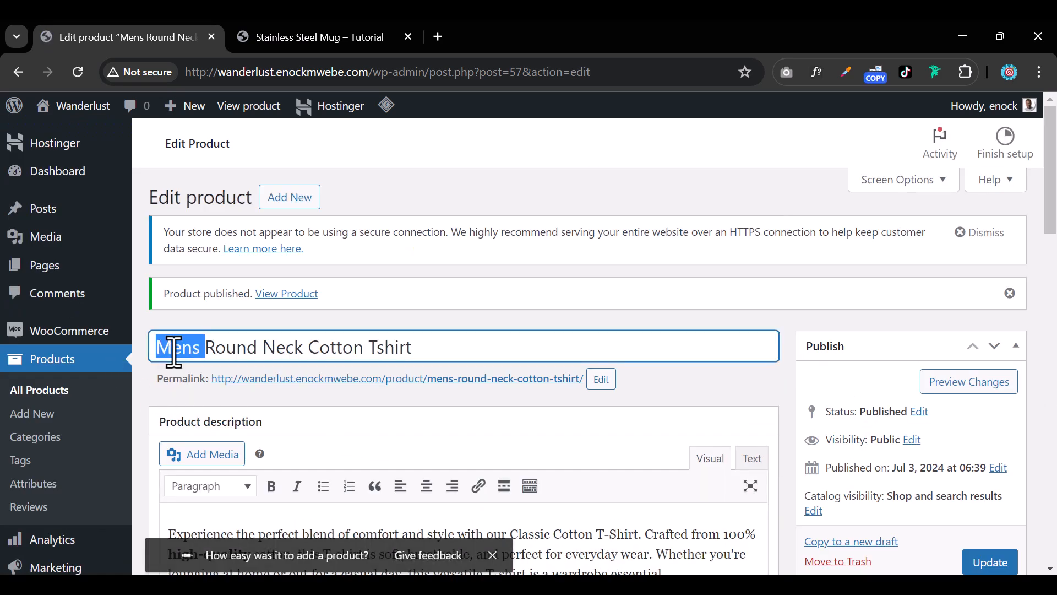
pyautogui.write('Women')
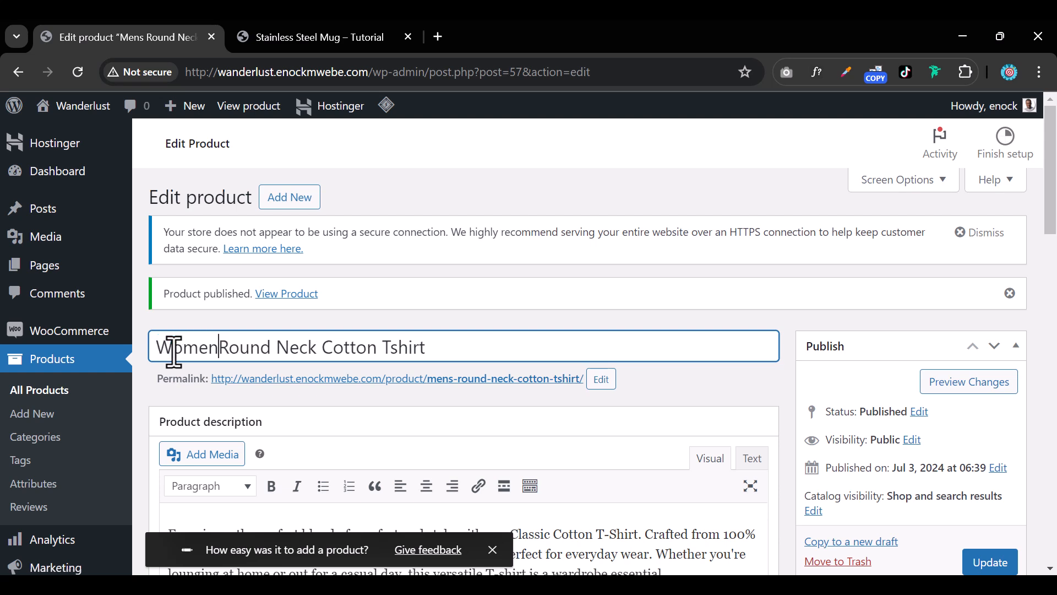
pyautogui.click(982, 567)
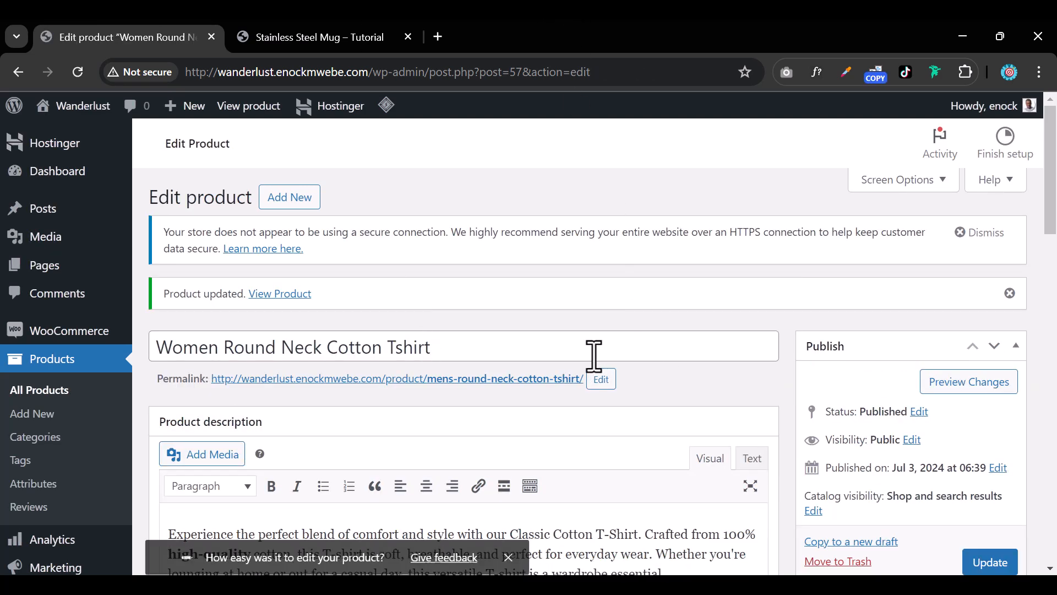
# Review the updated product page and the product types available in the product data, keeping Simple product
pyautogui.scroll(-3, 897, 385)
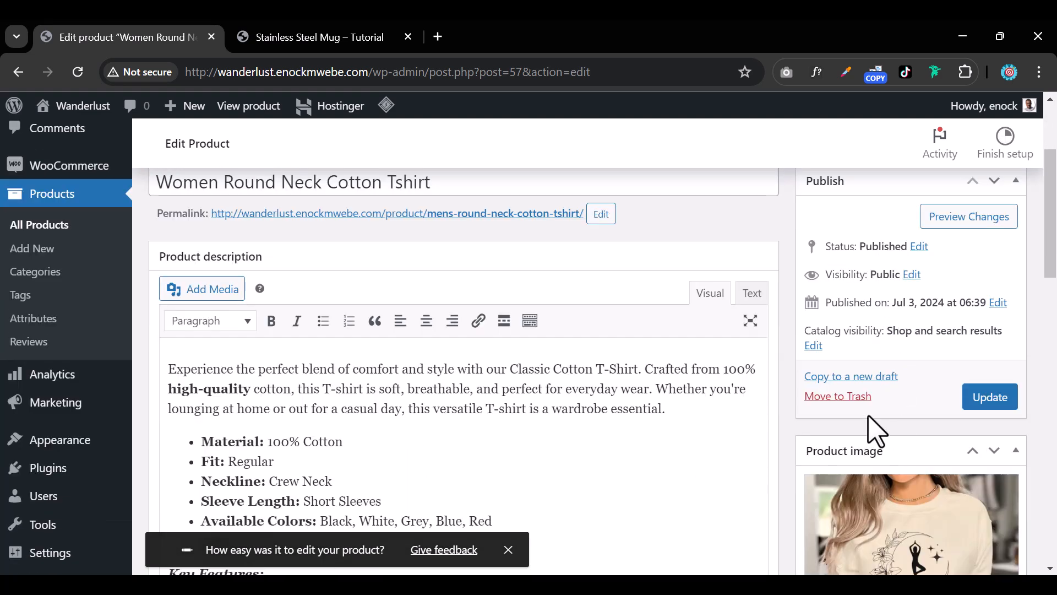
pyautogui.scroll(3, 683, 430)
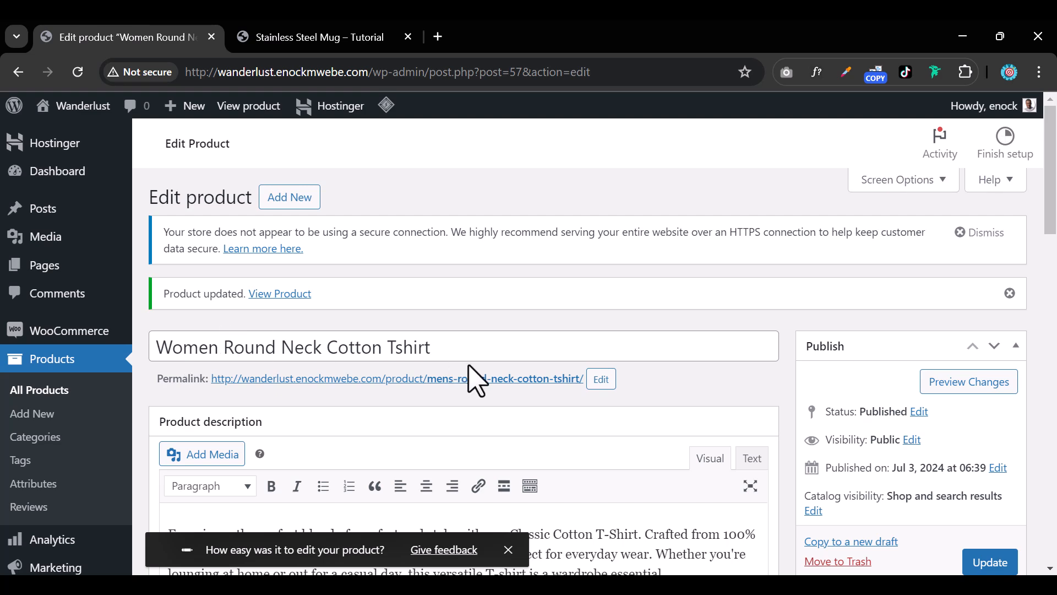
pyautogui.scroll(-3, 456, 401)
pyautogui.scroll(-1, 360, 336)
pyautogui.scroll(-7, 364, 345)
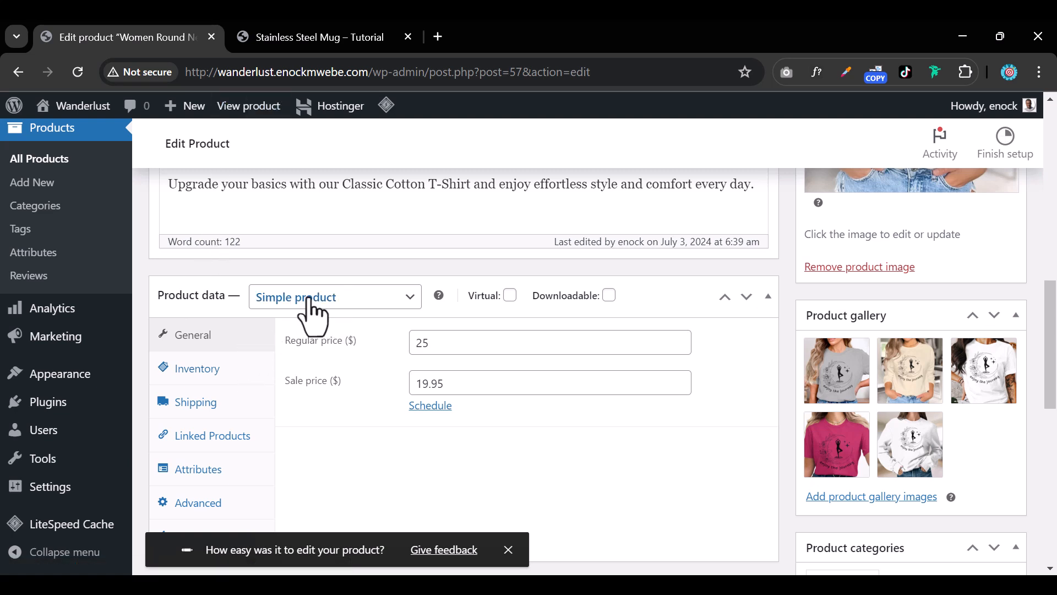
pyautogui.click(347, 300)
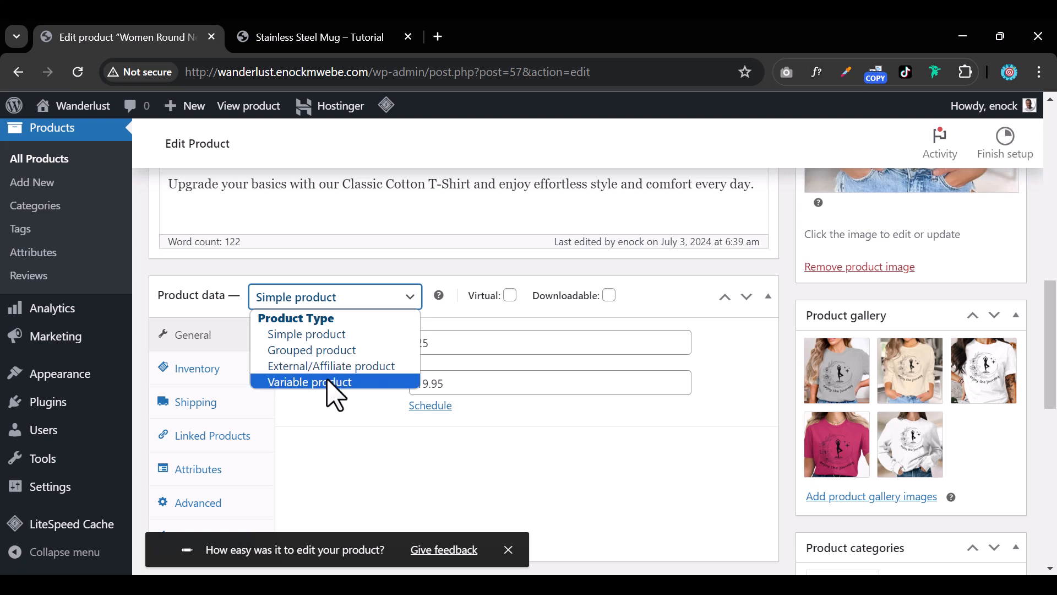
pyautogui.click(462, 290)
pyautogui.click(463, 291)
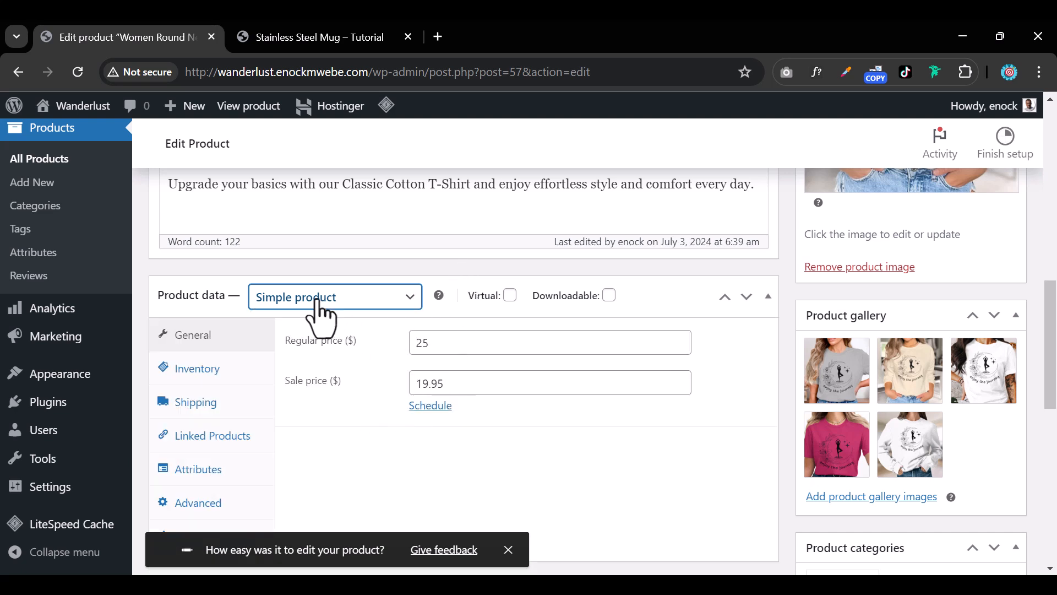
# Set the product's SKU to 0001 in its inventory data
pyautogui.scroll(-2, 365, 461)
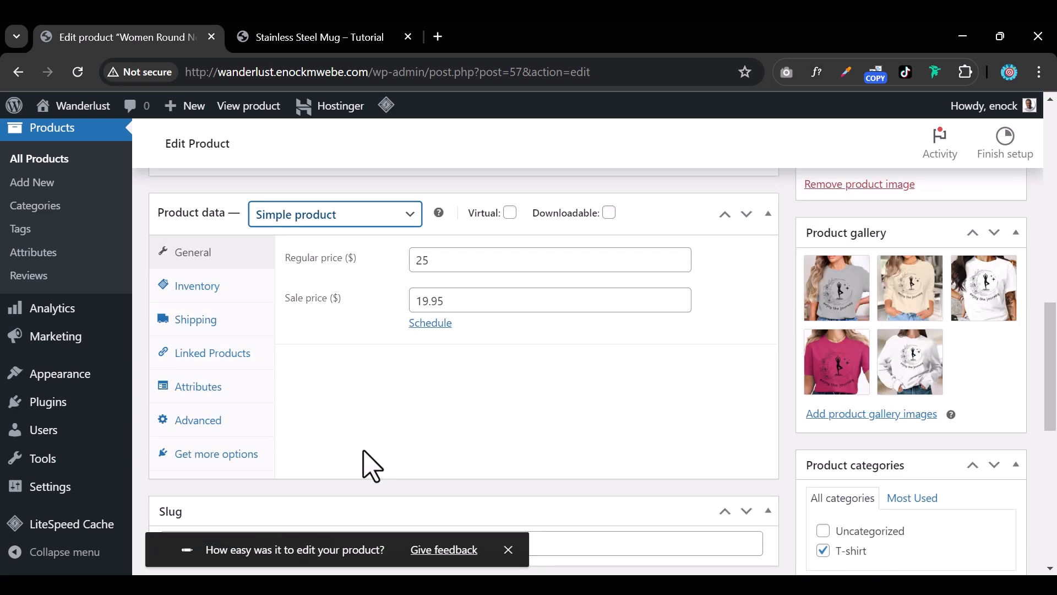
pyautogui.click(201, 292)
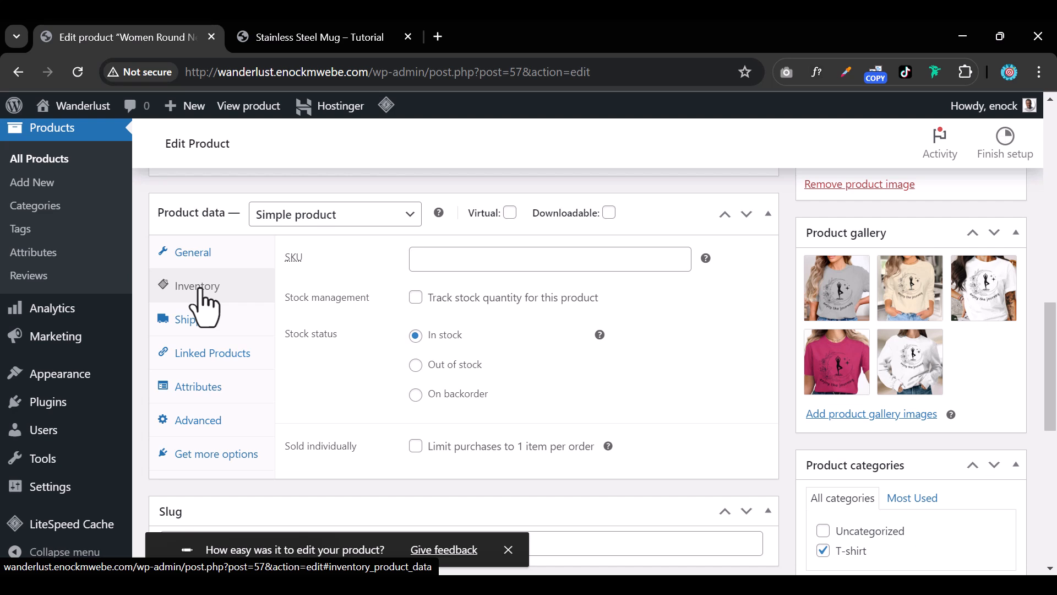
pyautogui.click(432, 269)
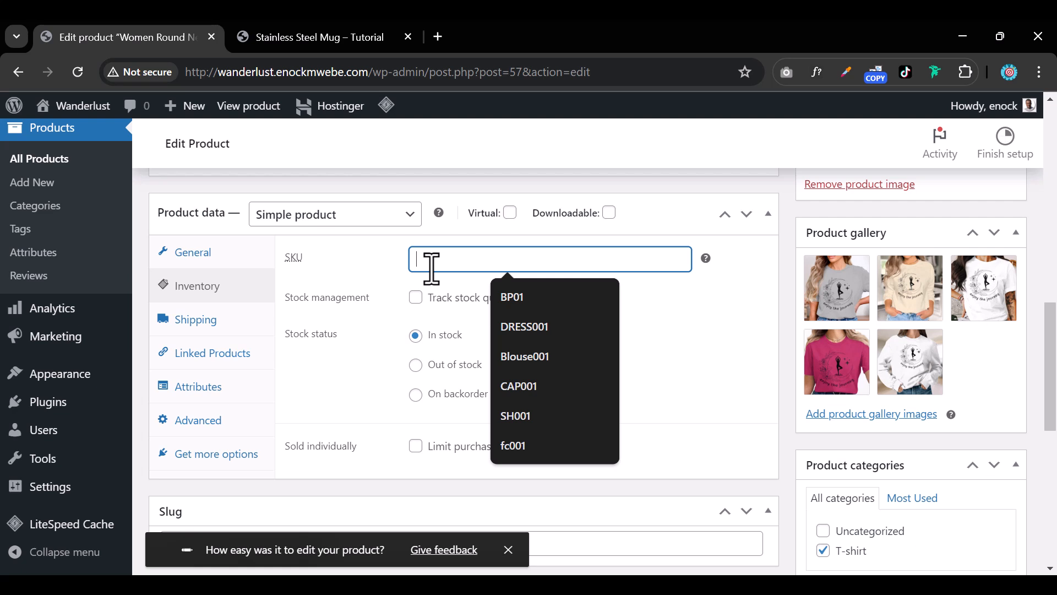
pyautogui.write('0001')
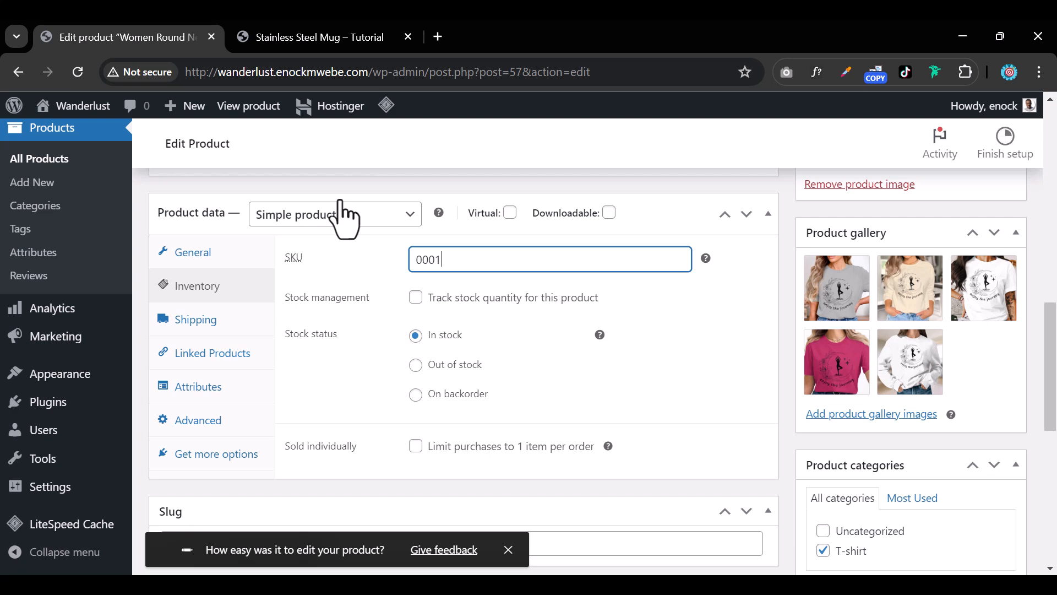
# Enable stock quantity tracking for the product and set the quantity to 100
pyautogui.click(416, 297)
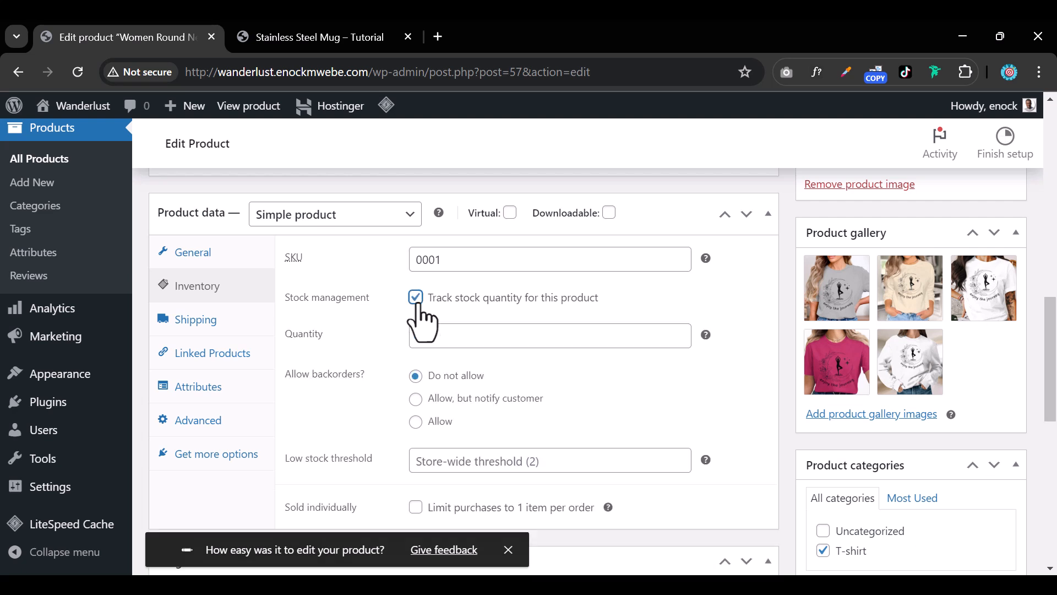
pyautogui.click(433, 337)
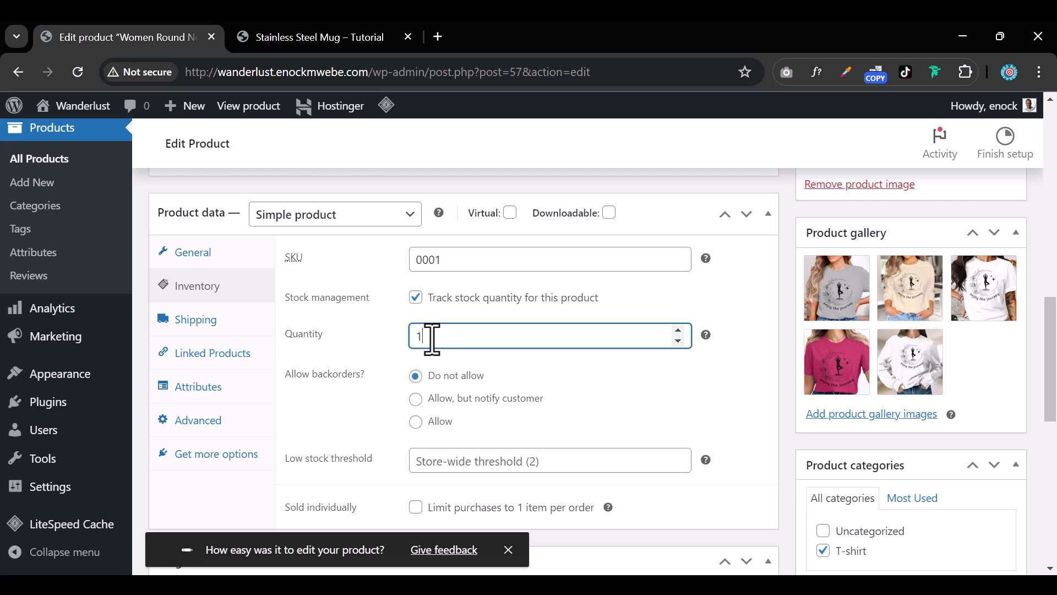
pyautogui.write('0')
pyautogui.write('0')
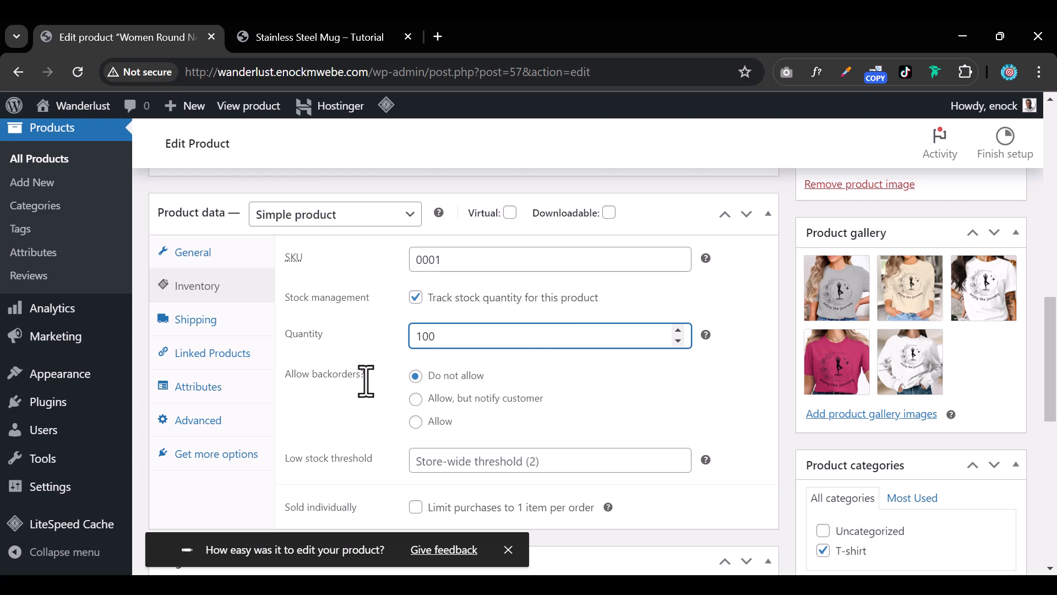
pyautogui.tripleClick(545, 391)
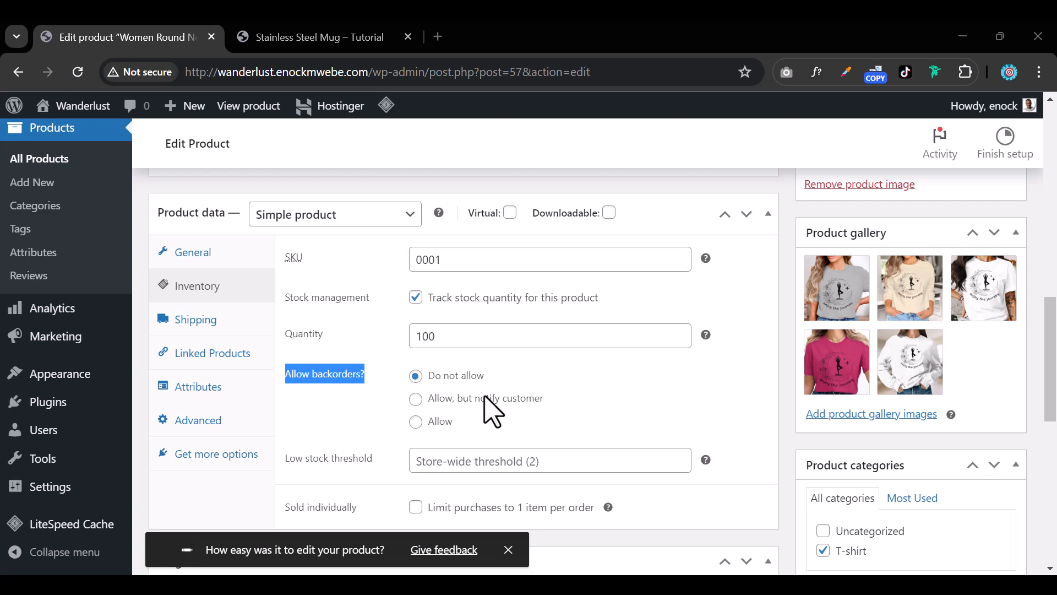
pyautogui.click(432, 338)
pyautogui.press('BackSpace')
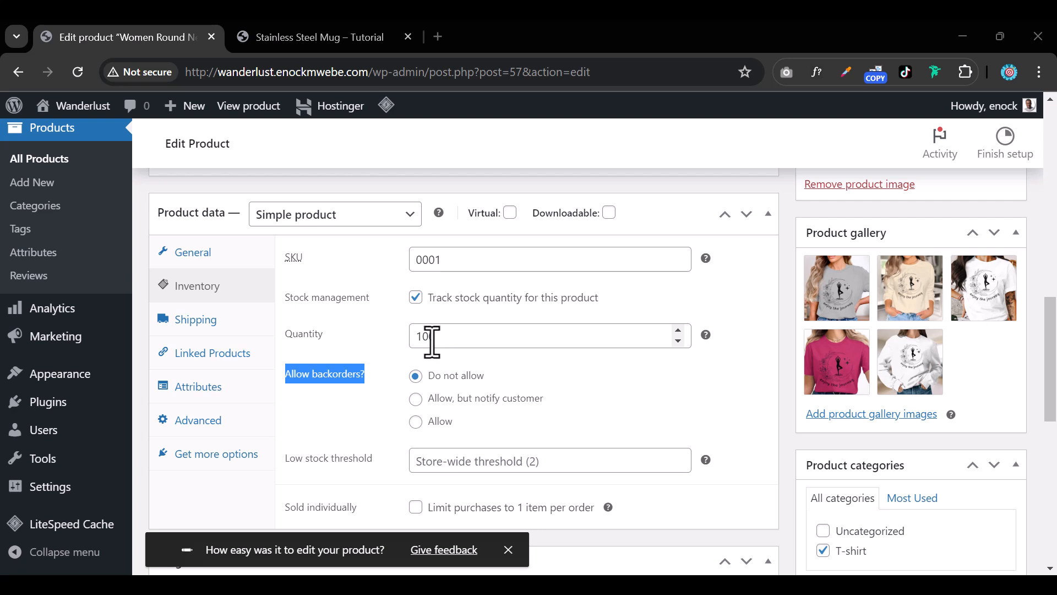
pyautogui.write('0')
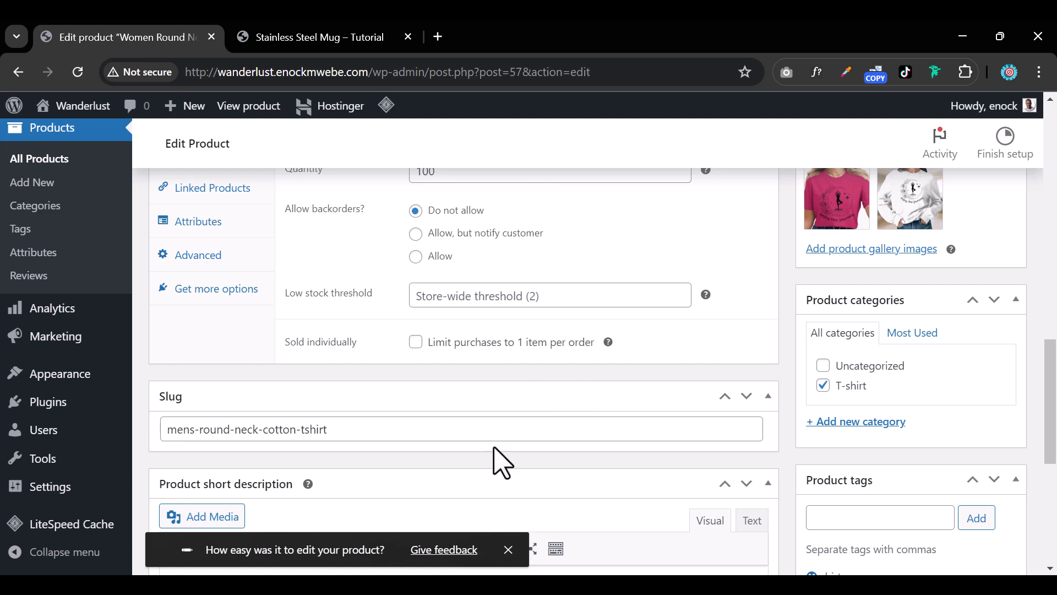
# Set the product's low stock threshold to 30
pyautogui.scroll(3, 534, 347)
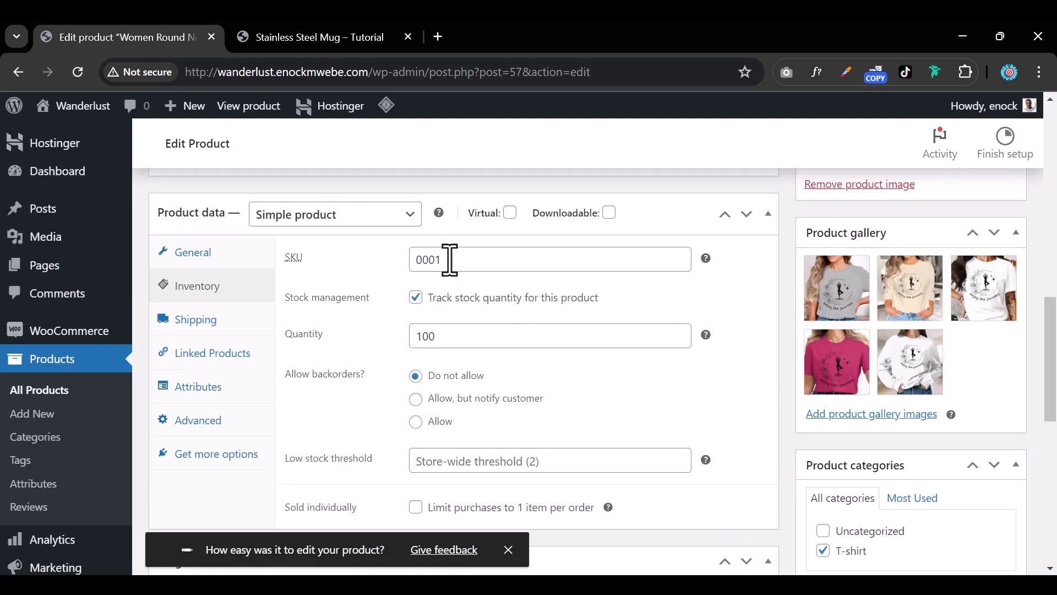
pyautogui.scroll(-2, 492, 364)
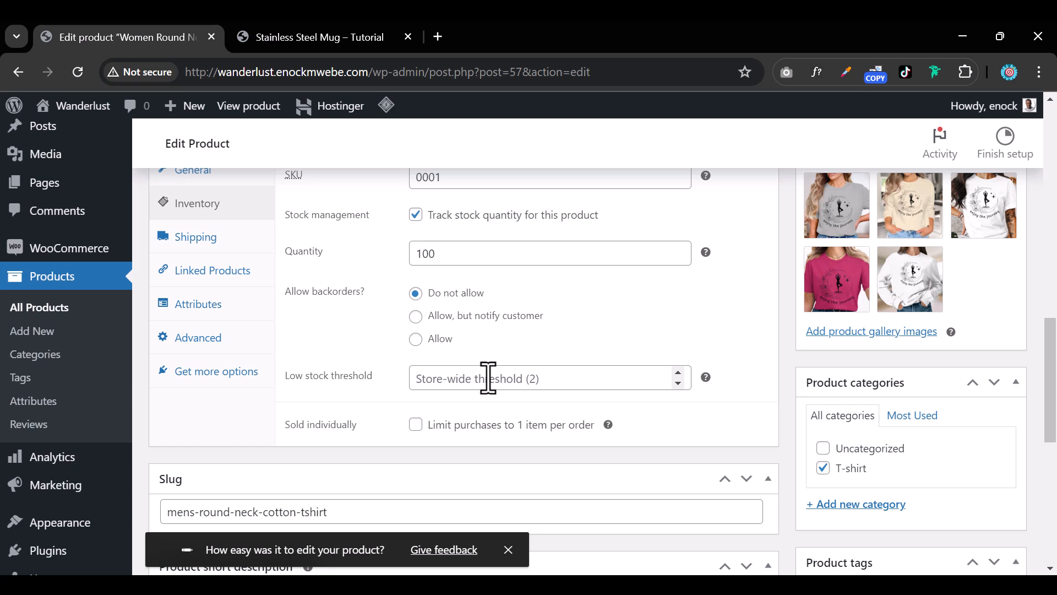
pyautogui.click(488, 378)
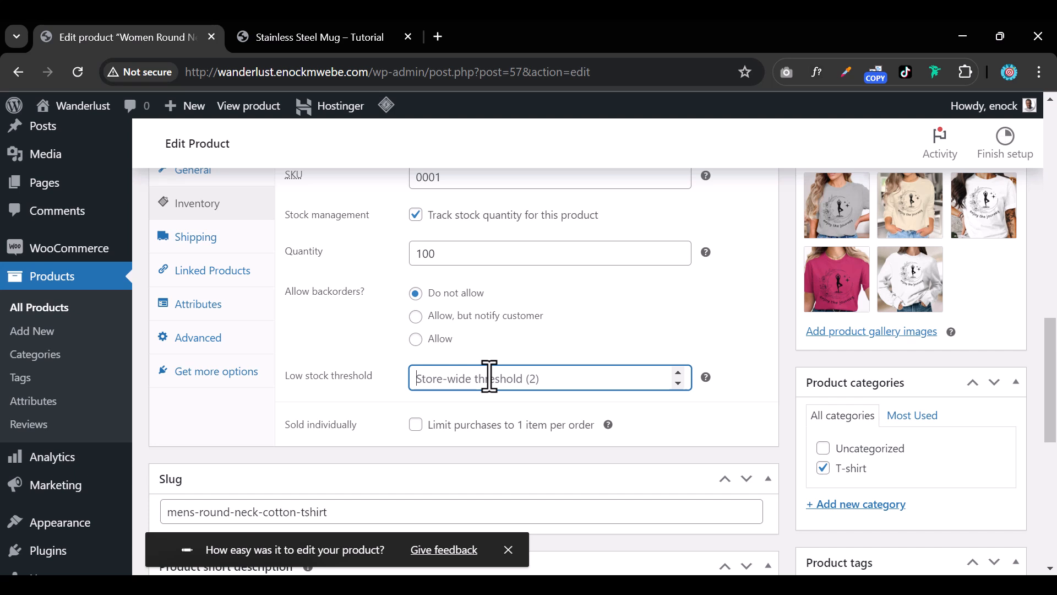
pyautogui.write('30')
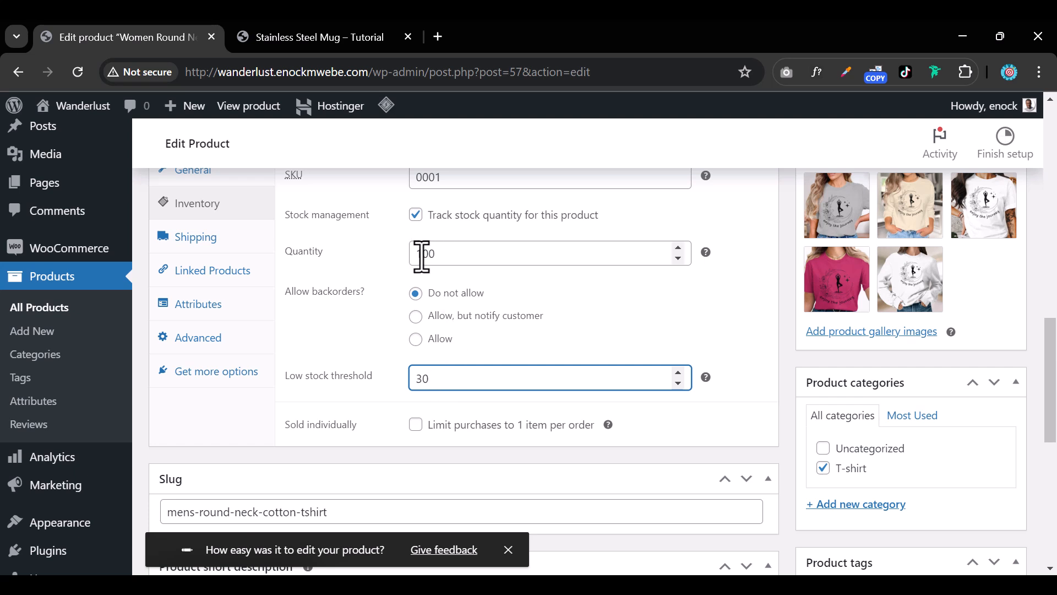
pyautogui.press('BackSpace')
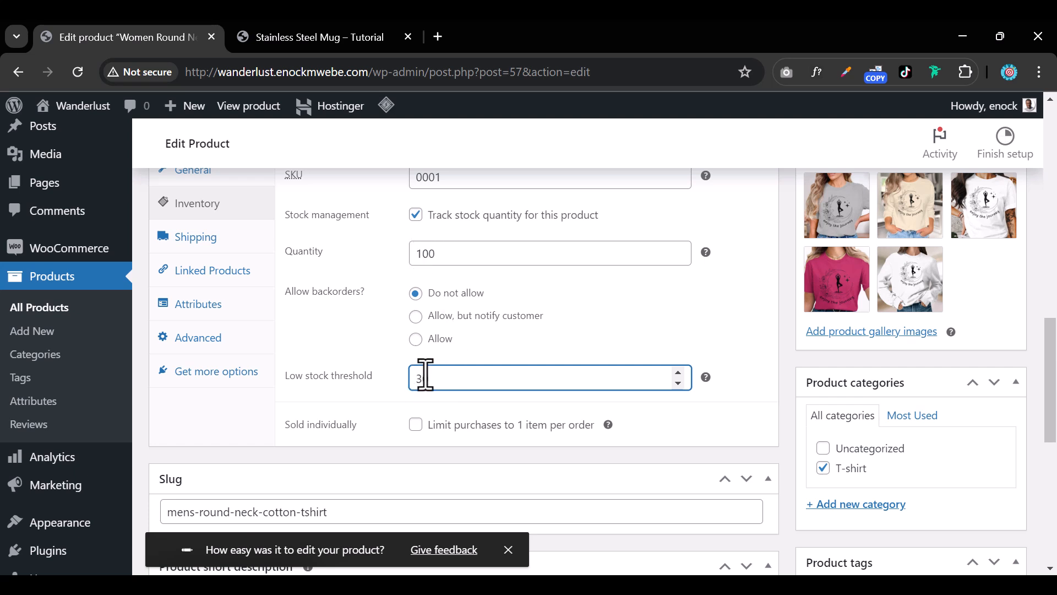
pyautogui.write('0')
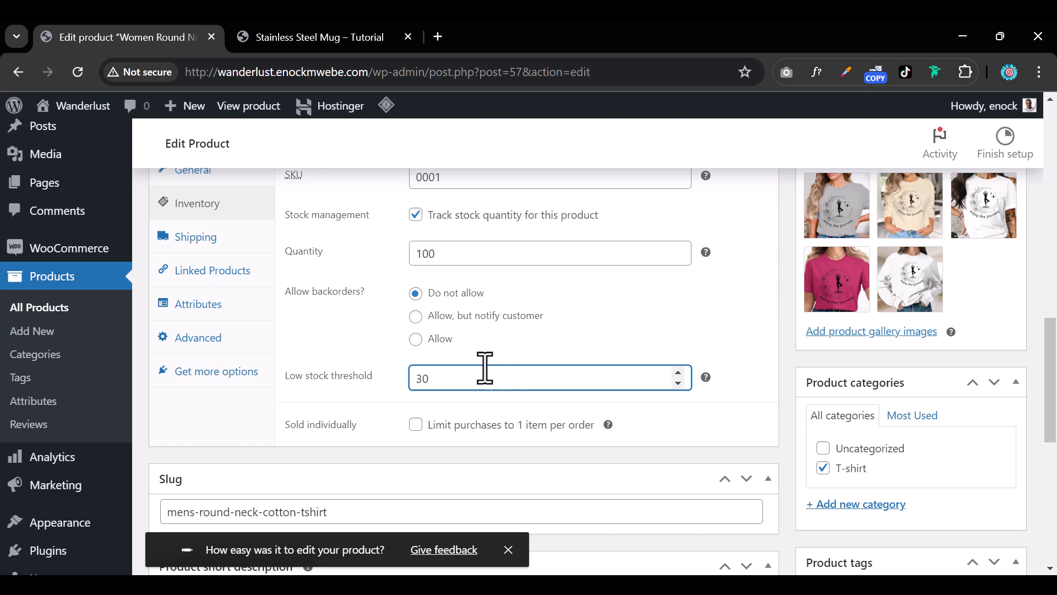
# Set the product's weight to 0.15 kg in its shipping data
pyautogui.scroll(2, 479, 373)
pyautogui.click(219, 329)
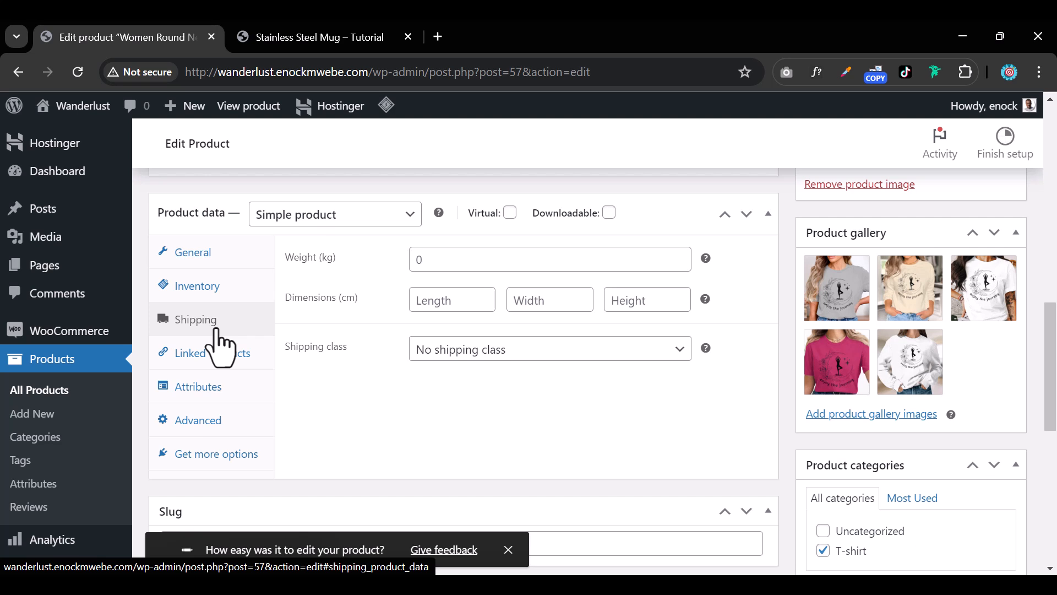
pyautogui.click(434, 261)
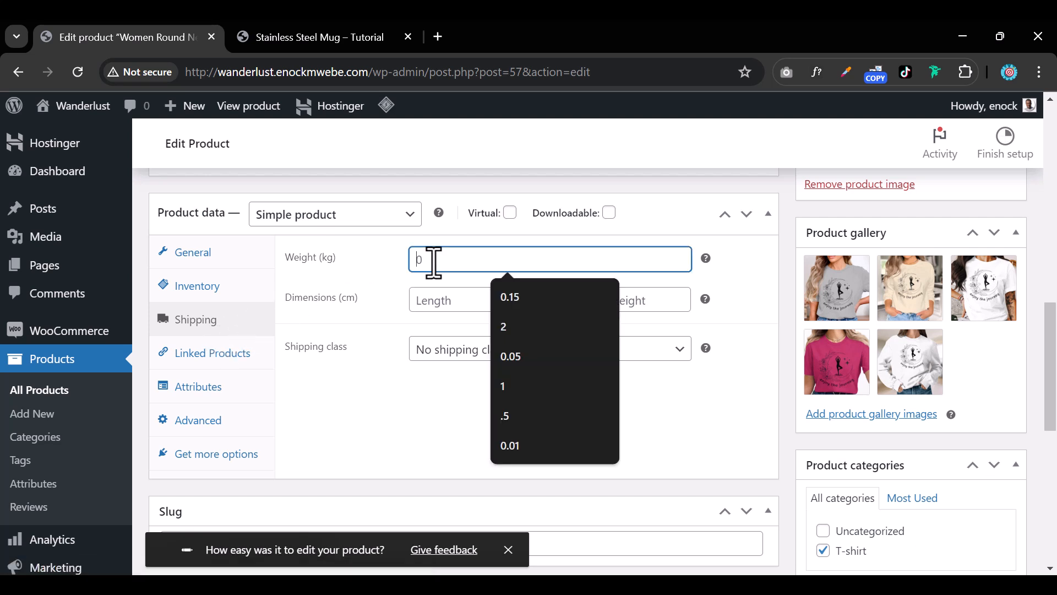
pyautogui.write('0')
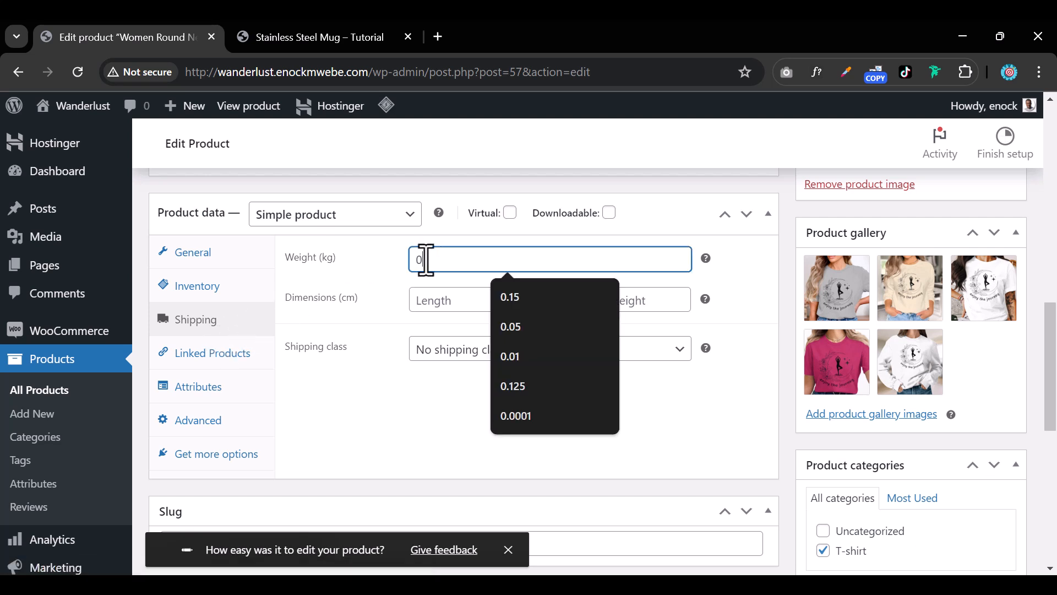
pyautogui.write('.1')
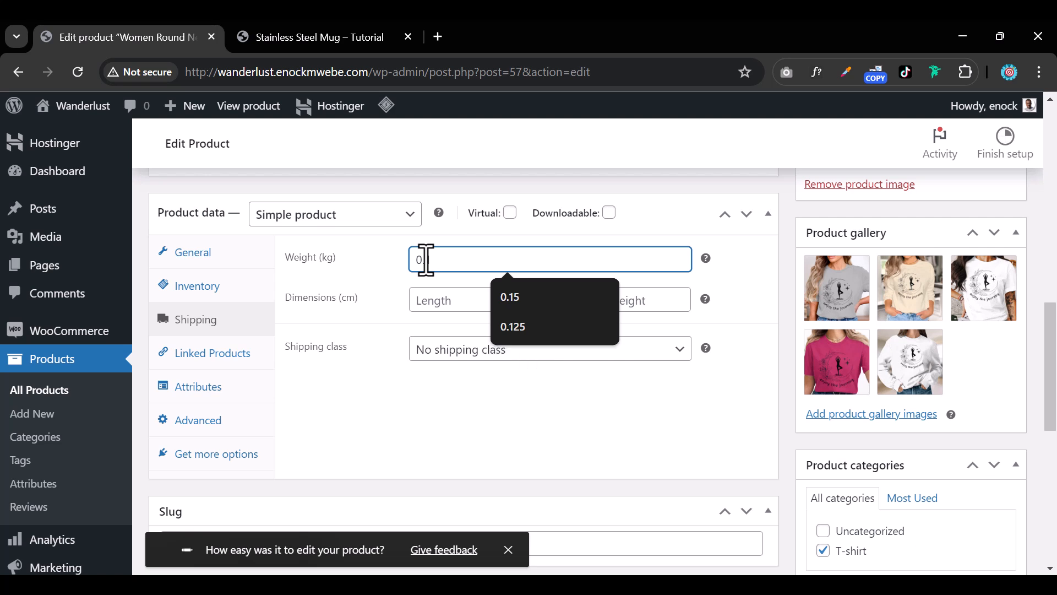
pyautogui.write('5')
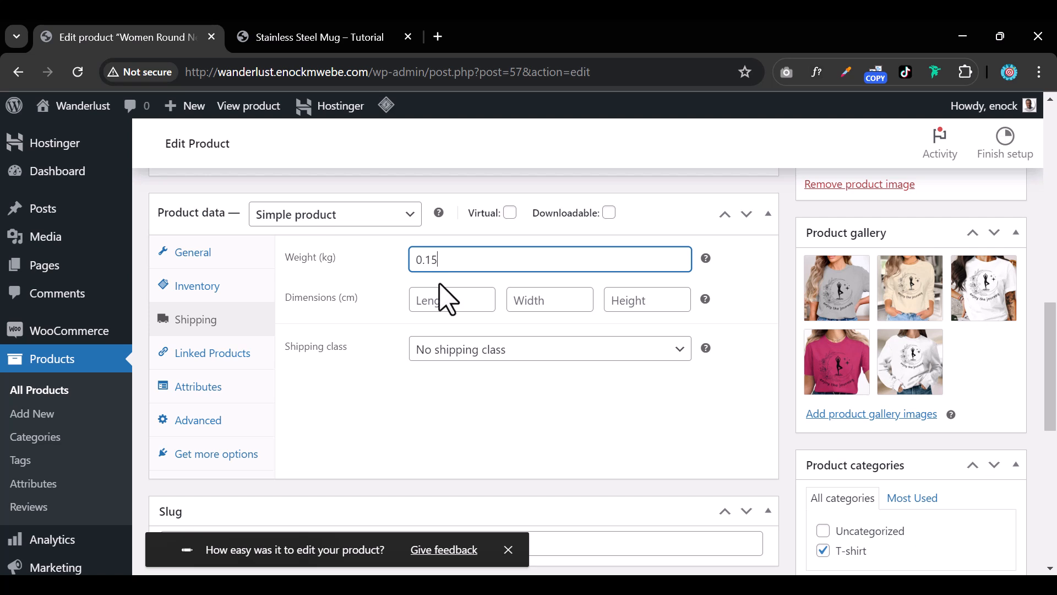
pyautogui.click(428, 265)
pyautogui.press('BackSpace')
pyautogui.write('.')
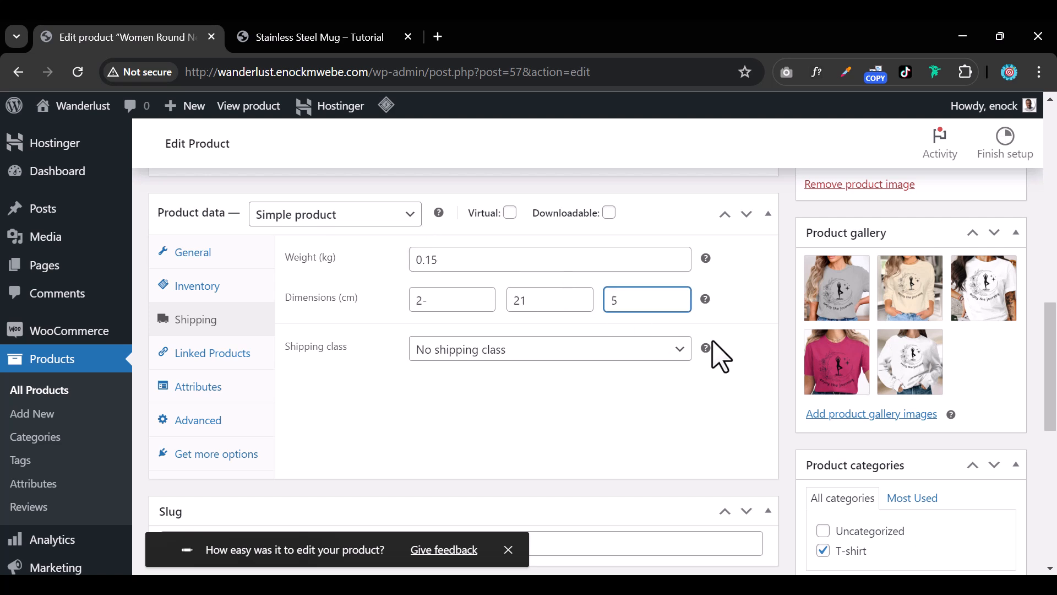
# Examine the product's shipping class options, linked products, attributes and advanced data, including upsells, cross-sells and the purchase note
pyautogui.click(709, 348)
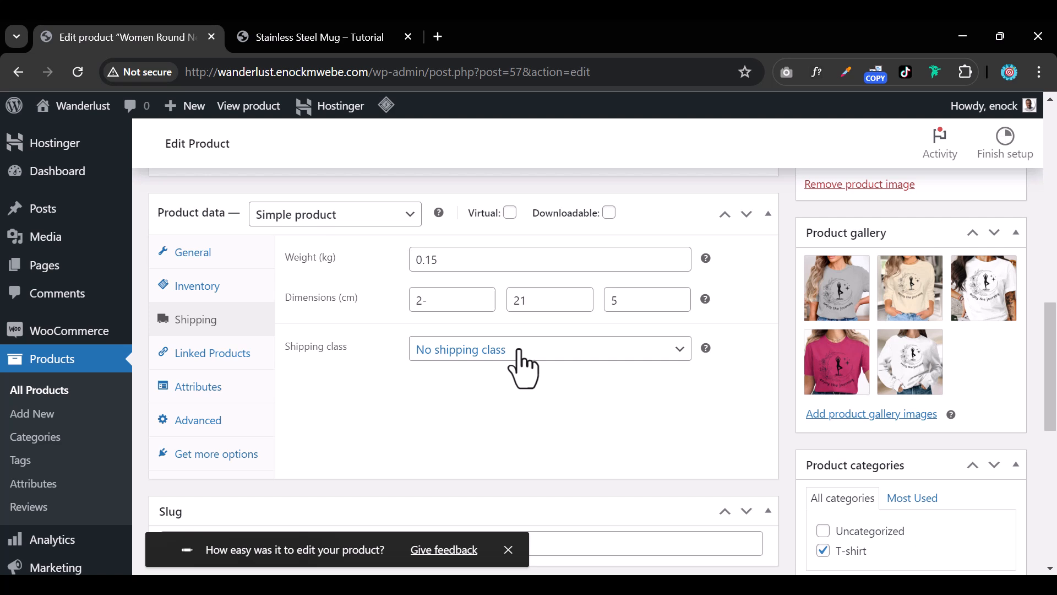
pyautogui.click(519, 352)
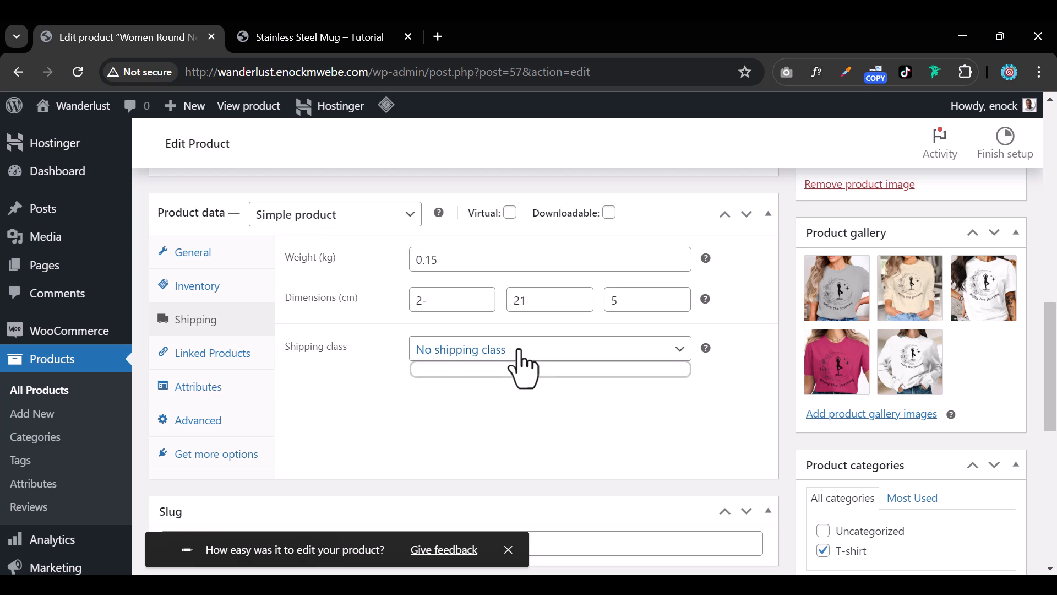
pyautogui.click(518, 352)
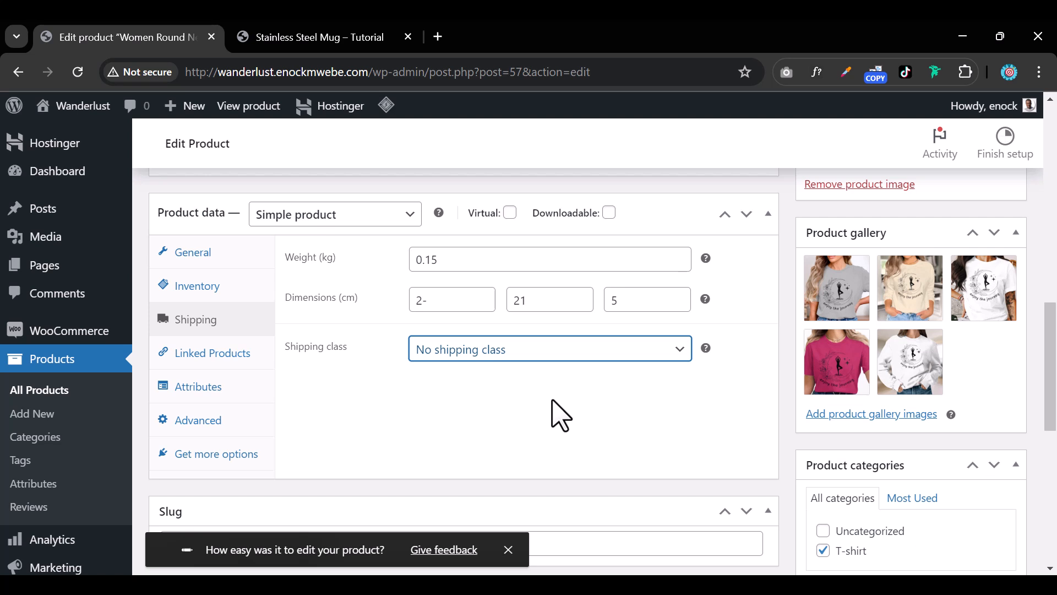
pyautogui.click(244, 366)
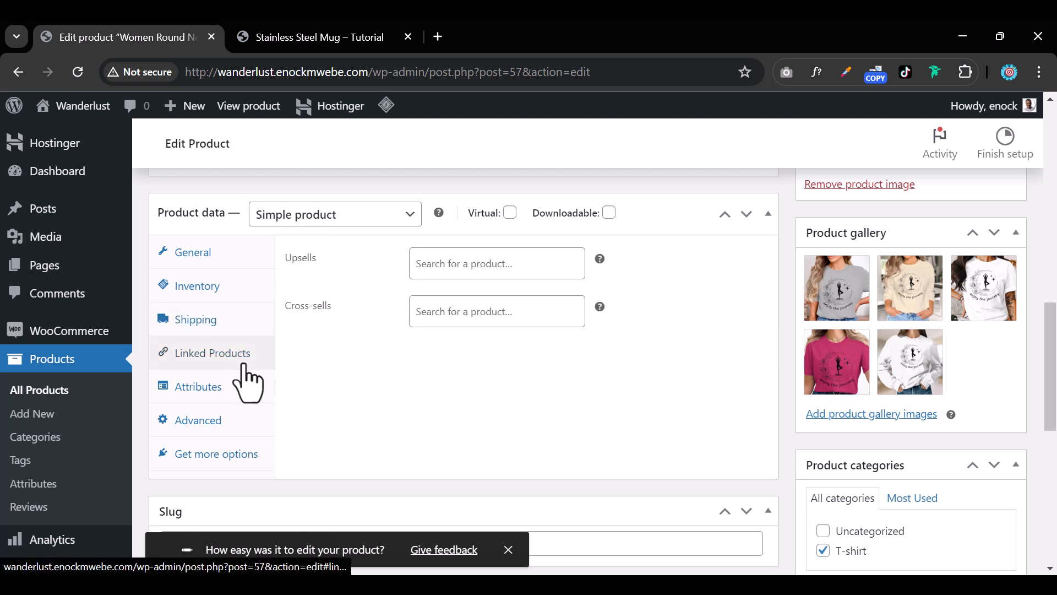
pyautogui.click(476, 271)
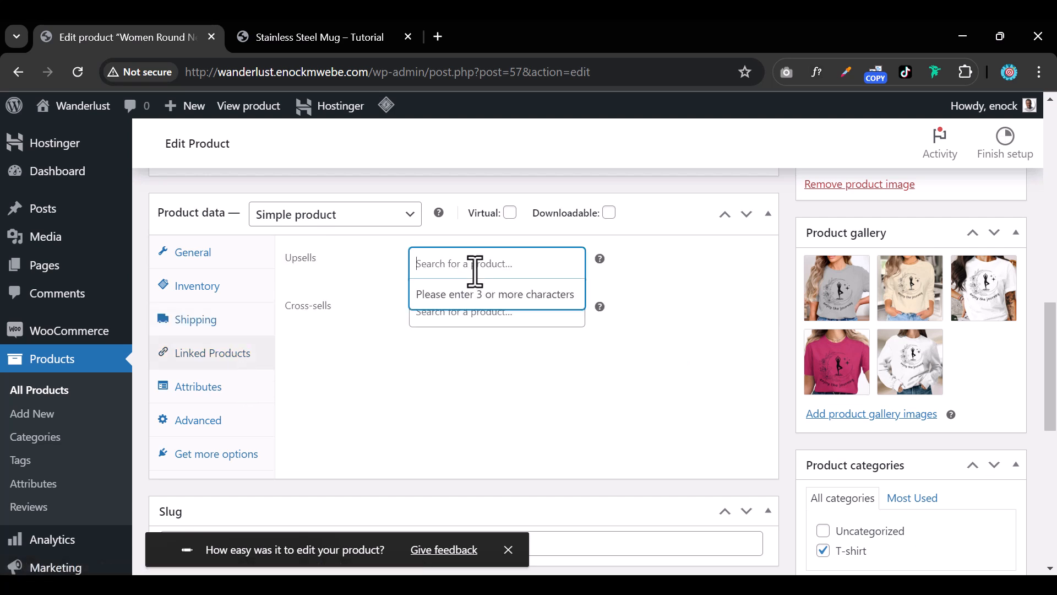
pyautogui.click(463, 425)
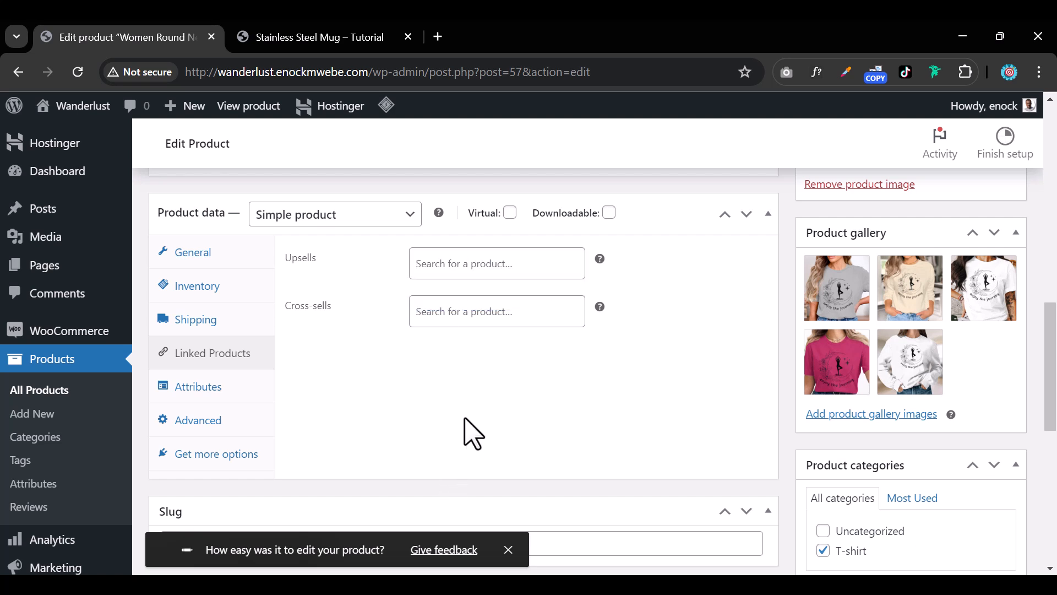
pyautogui.click(502, 258)
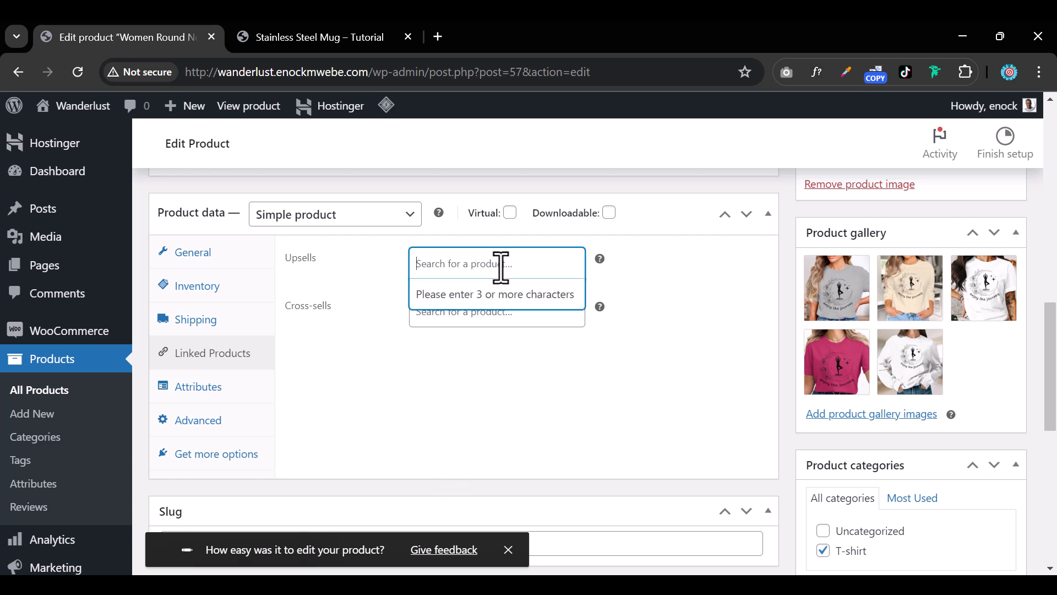
pyautogui.click(484, 366)
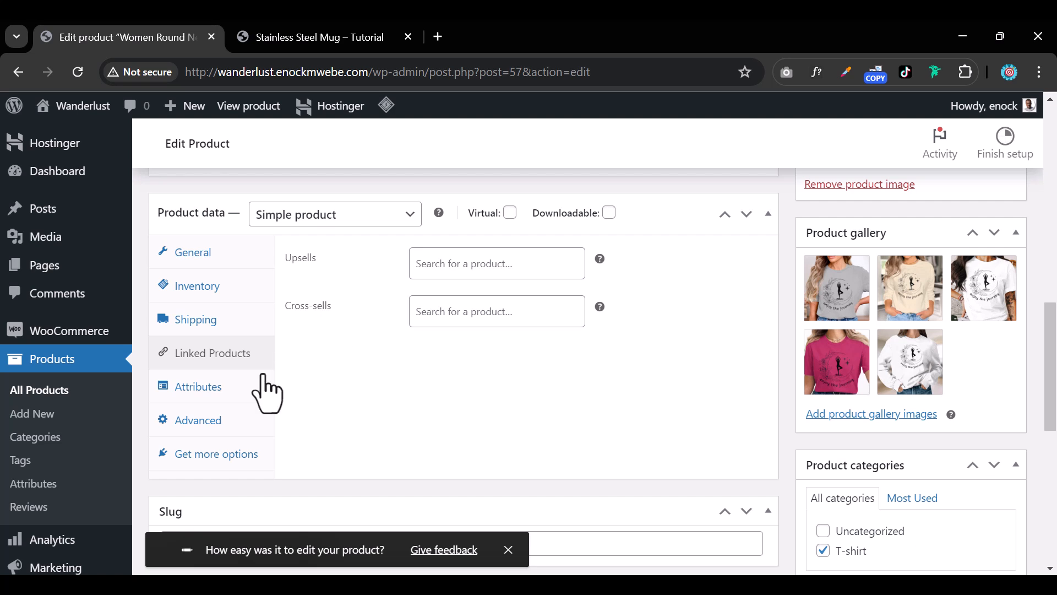
pyautogui.click(216, 398)
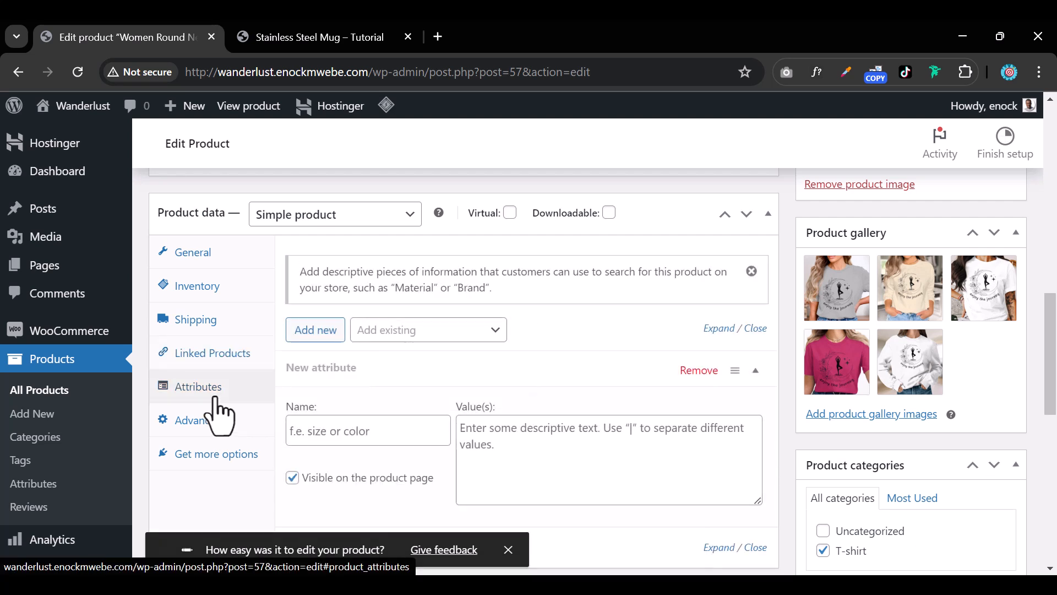
pyautogui.click(226, 430)
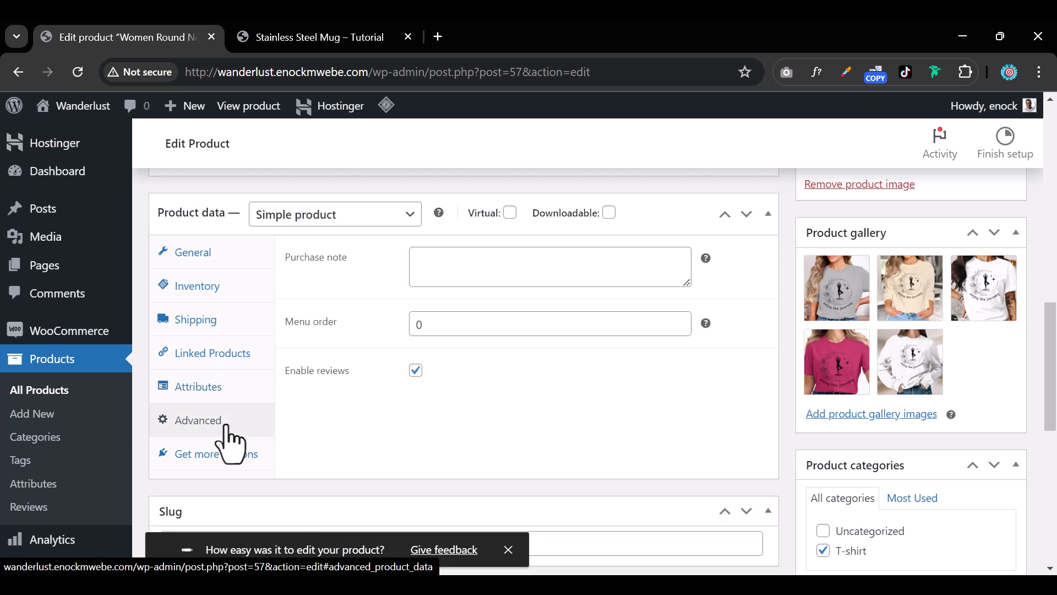
pyautogui.click(530, 280)
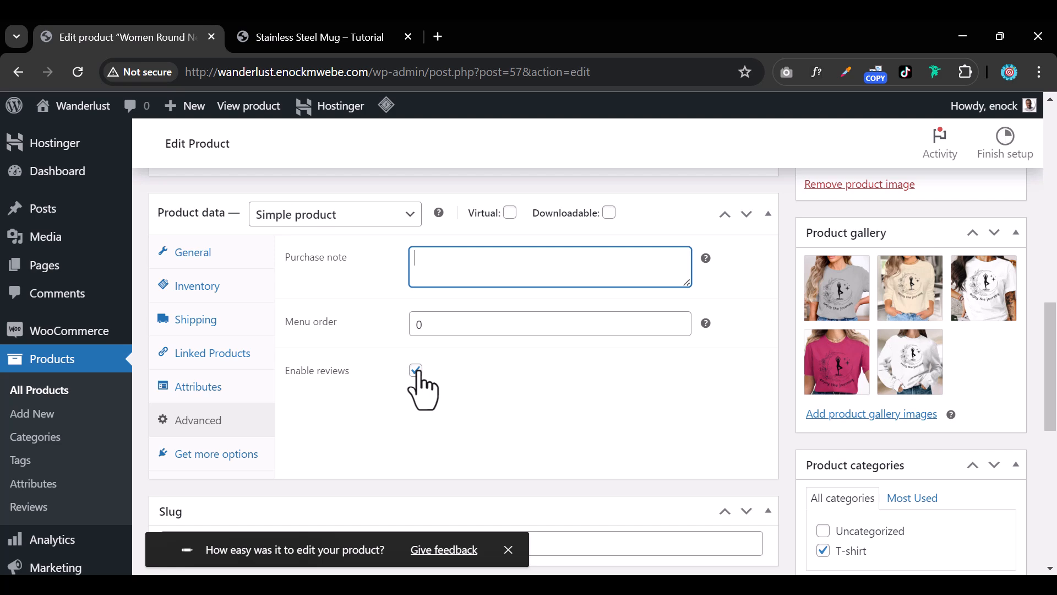
# Paste the short description starting "Experience the perfect blend of comfort and style" and ending "perfect for everyday wear." into the product's short description
pyautogui.scroll(-3, 502, 370)
pyautogui.scroll(-3, 560, 277)
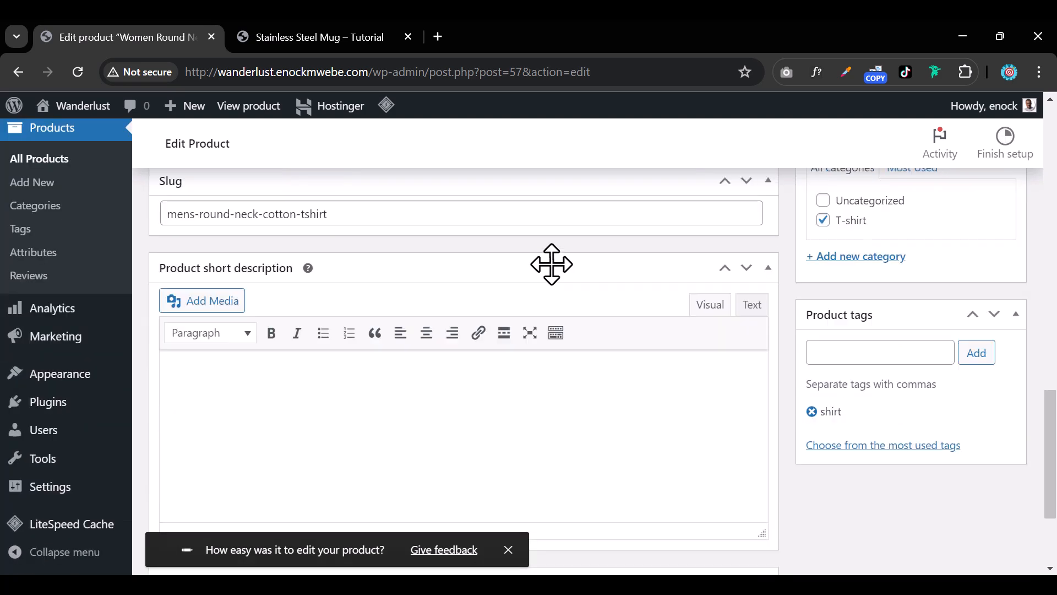
pyautogui.click(282, 405)
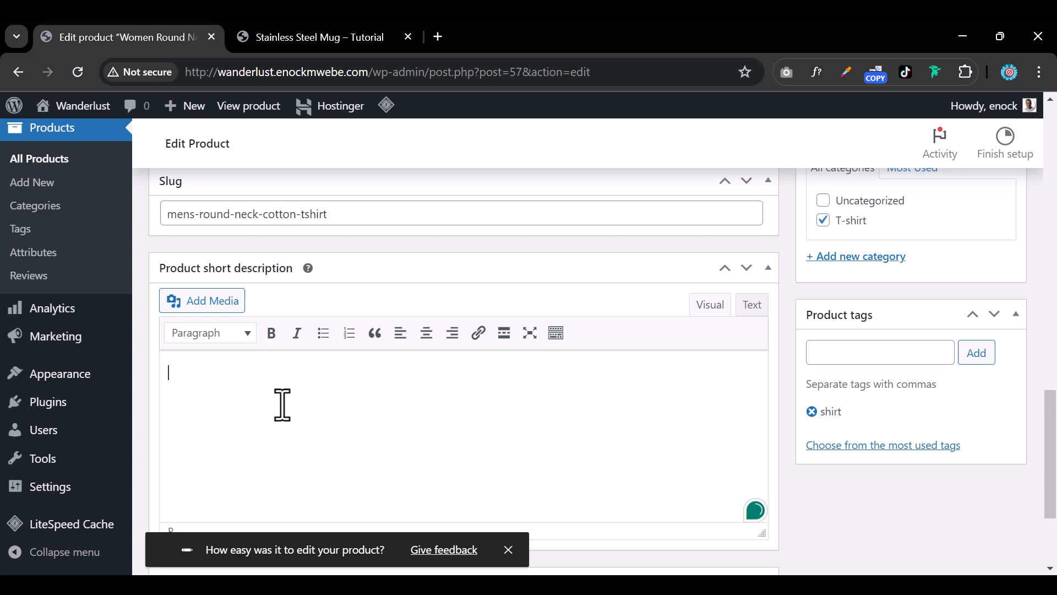
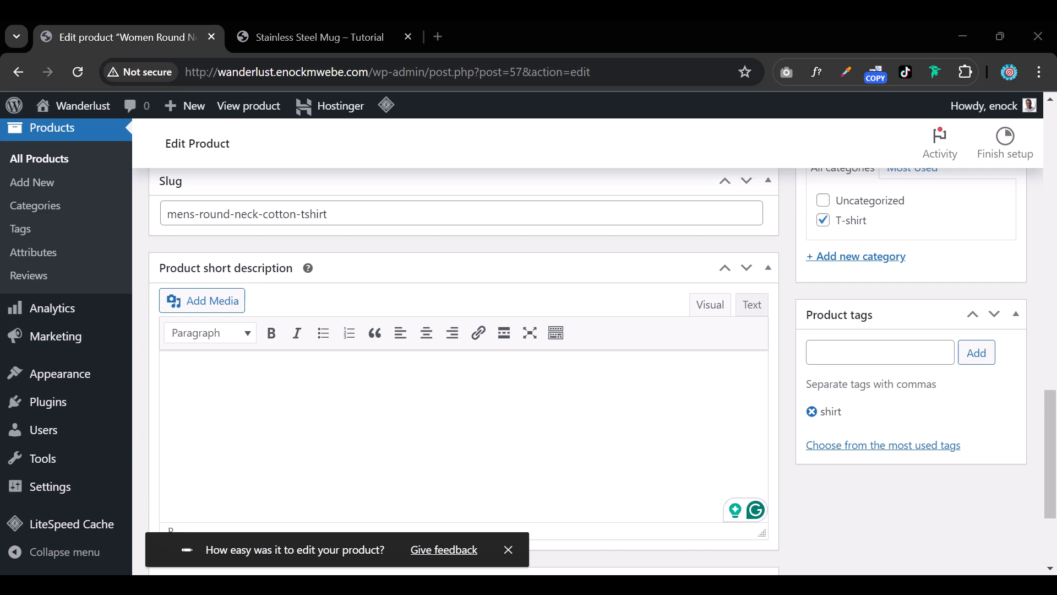
pyautogui.rightClick(231, 400)
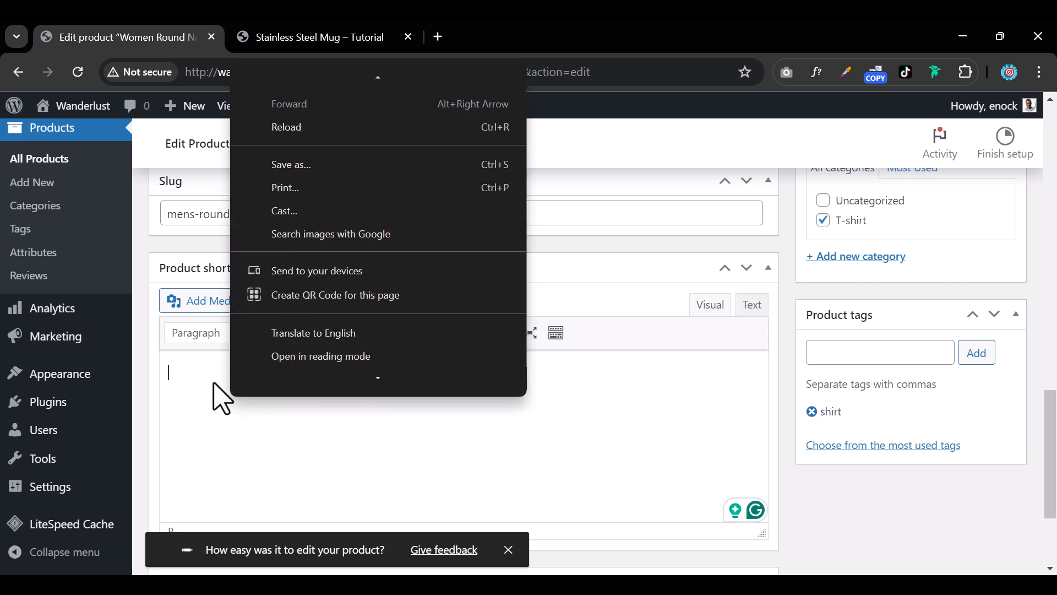
pyautogui.click(201, 387)
pyautogui.rightClick(198, 388)
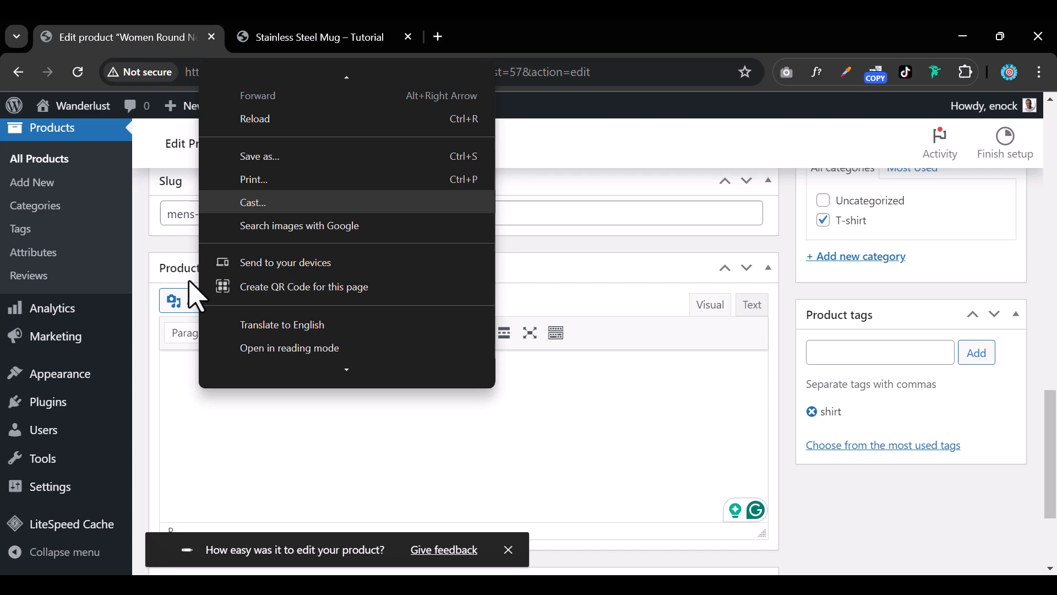
pyautogui.click(176, 368)
pyautogui.rightClick(177, 365)
pyautogui.click(231, 260)
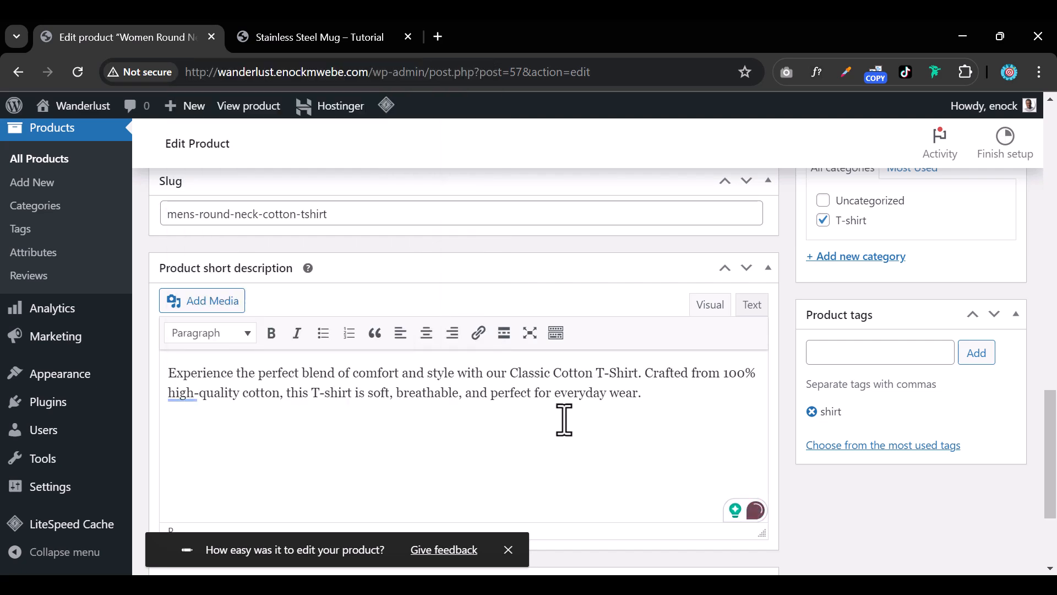
# Update the product and open its store page in a new browser tab
pyautogui.scroll(15, 564, 420)
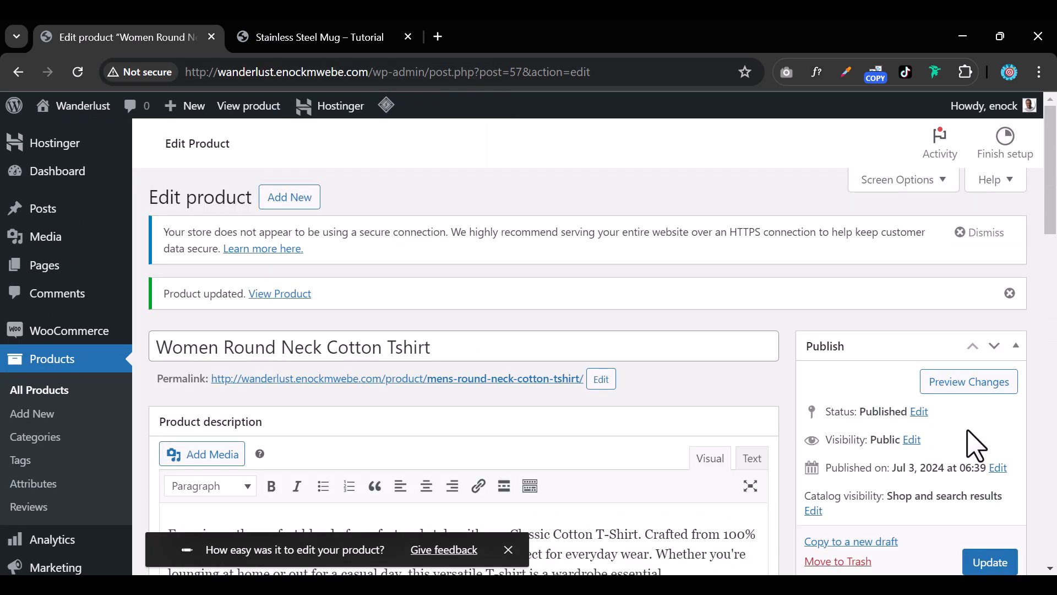
pyautogui.click(990, 563)
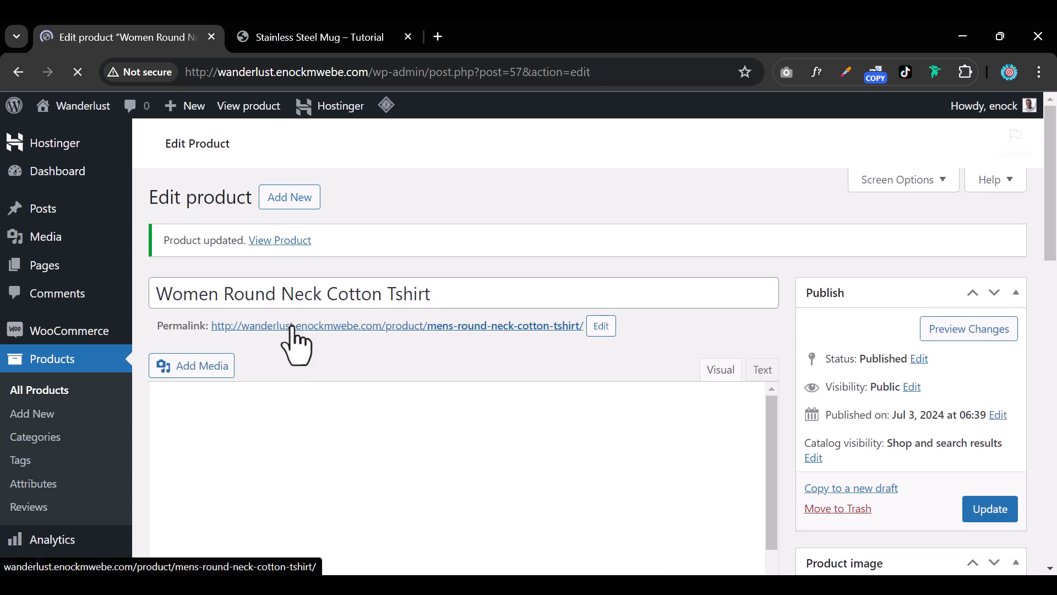
pyautogui.rightClick(293, 325)
pyautogui.click(368, 103)
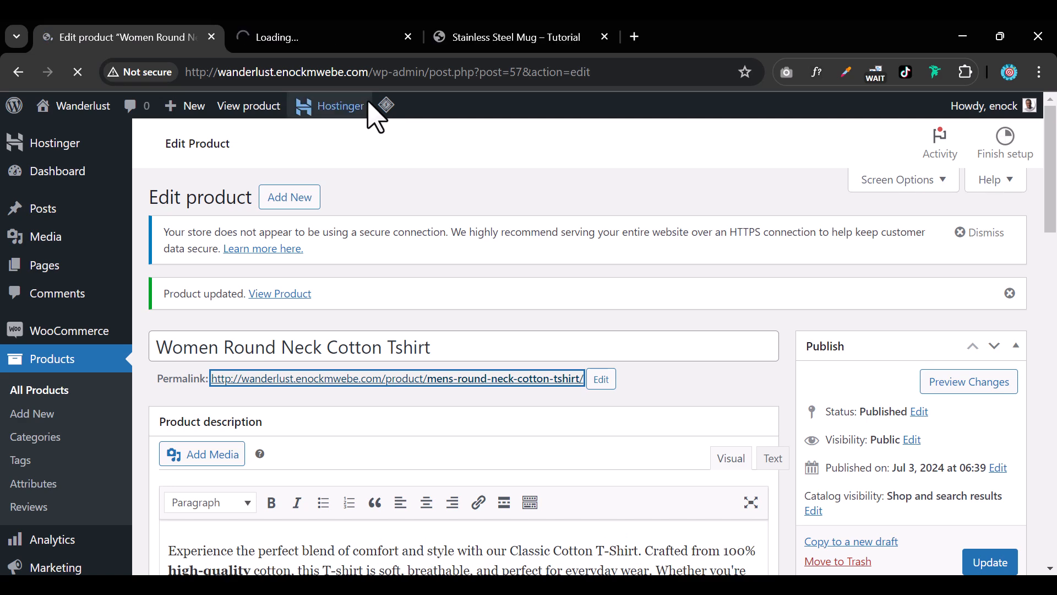
pyautogui.click(334, 54)
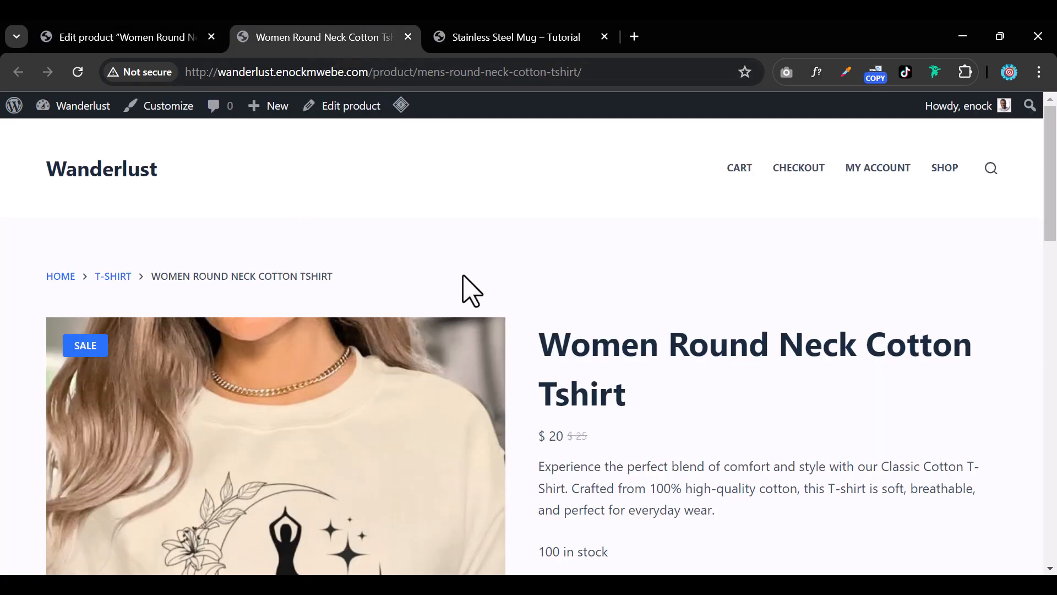
# Compare the short description on the product's store page with the one in the product editor
pyautogui.scroll(-2, 463, 279)
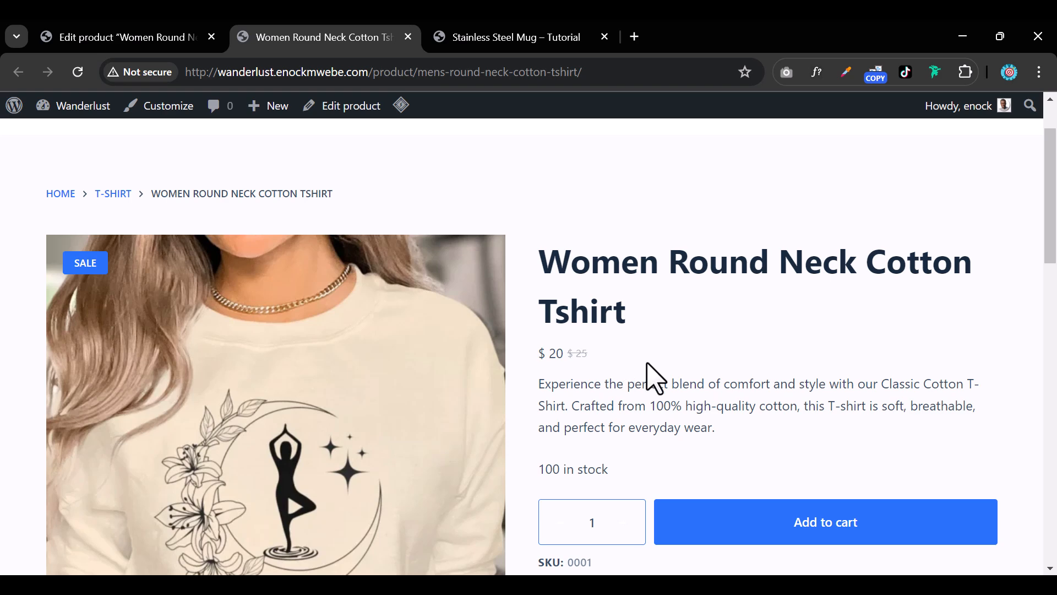
pyautogui.scroll(-3, 656, 380)
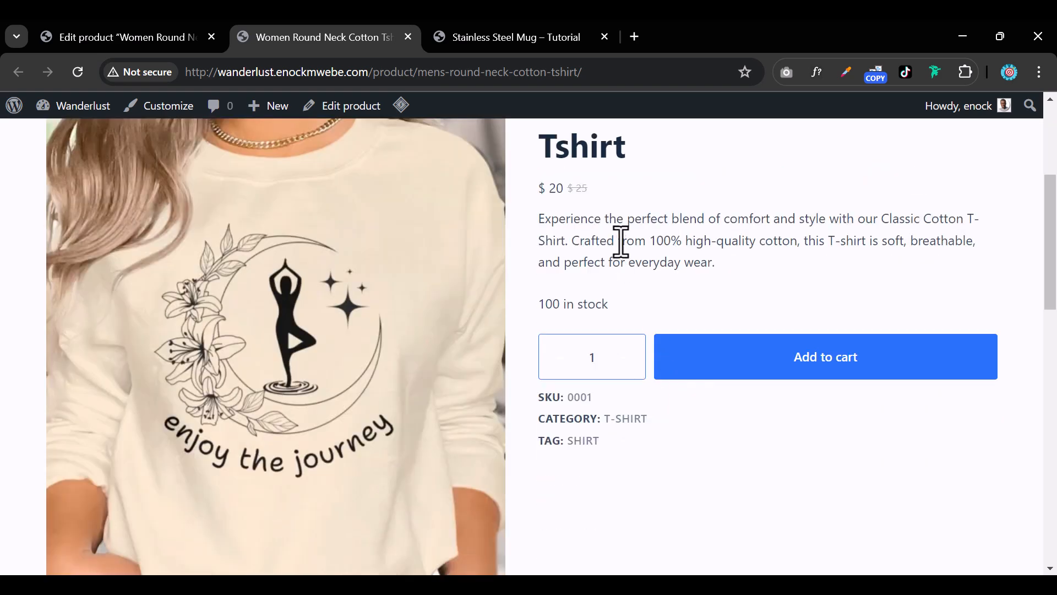
pyautogui.moveTo(716, 270); pyautogui.dragTo(378, 123)
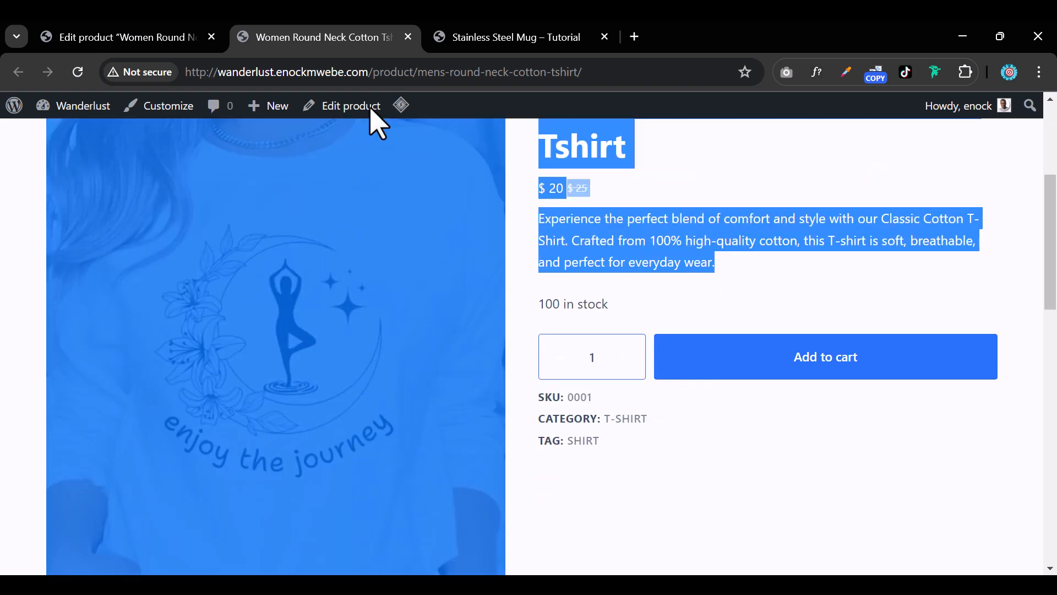
pyautogui.click(170, 38)
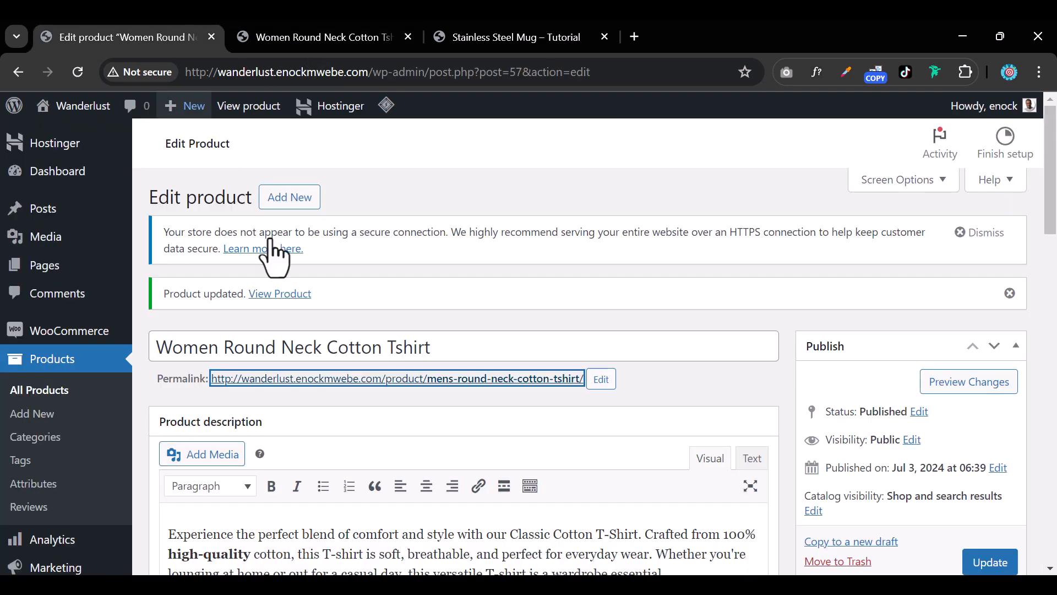
pyautogui.scroll(-15, 323, 358)
pyautogui.scroll(-8, 329, 361)
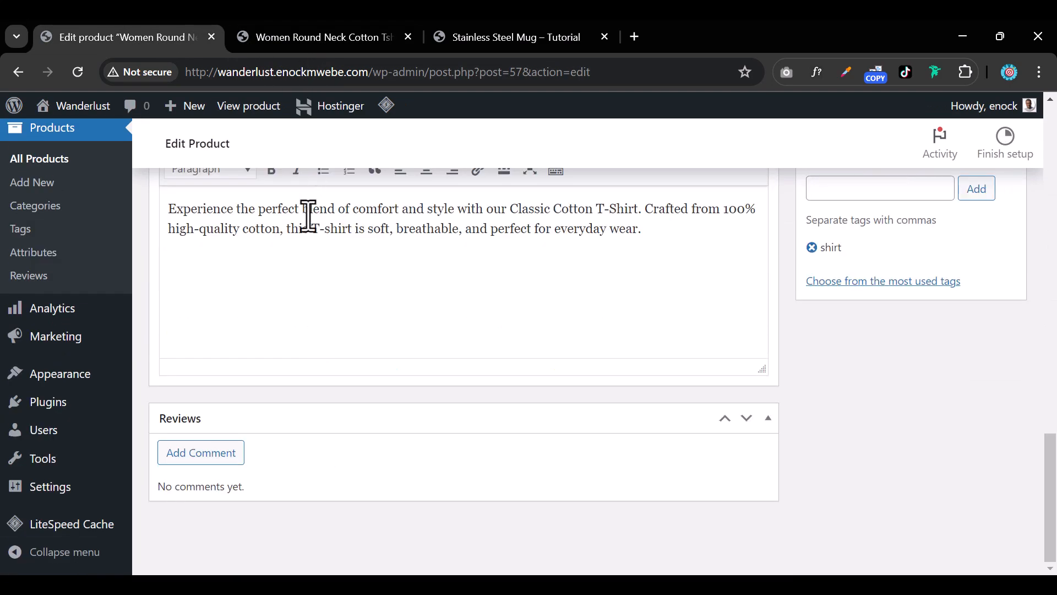
pyautogui.scroll(2, 309, 272)
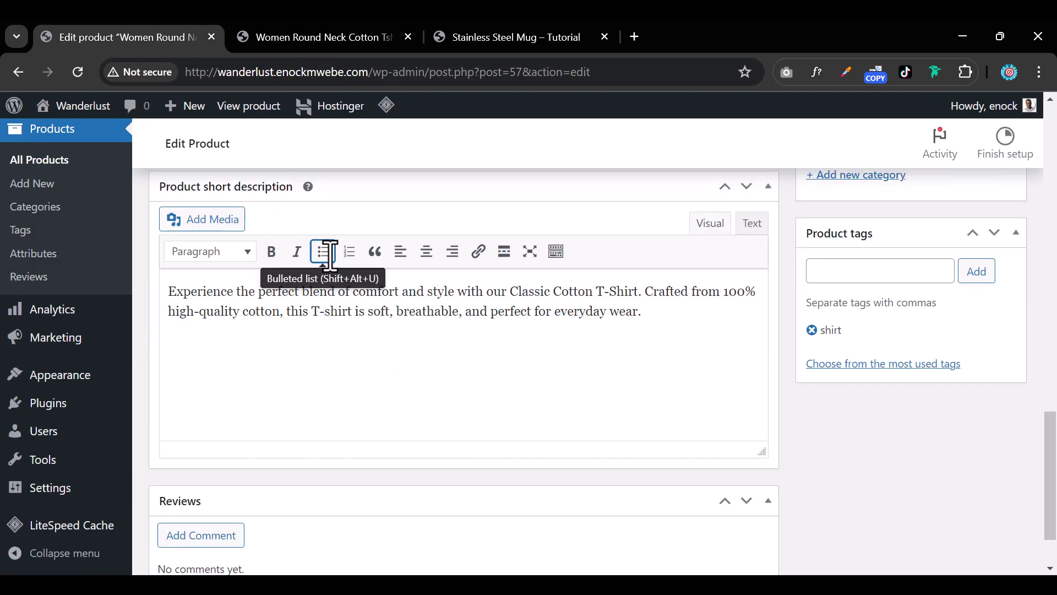
# Return to the product's store page and try the quantity selector, setting the order quantity to 7
pyautogui.click(314, 38)
pyautogui.click(653, 471)
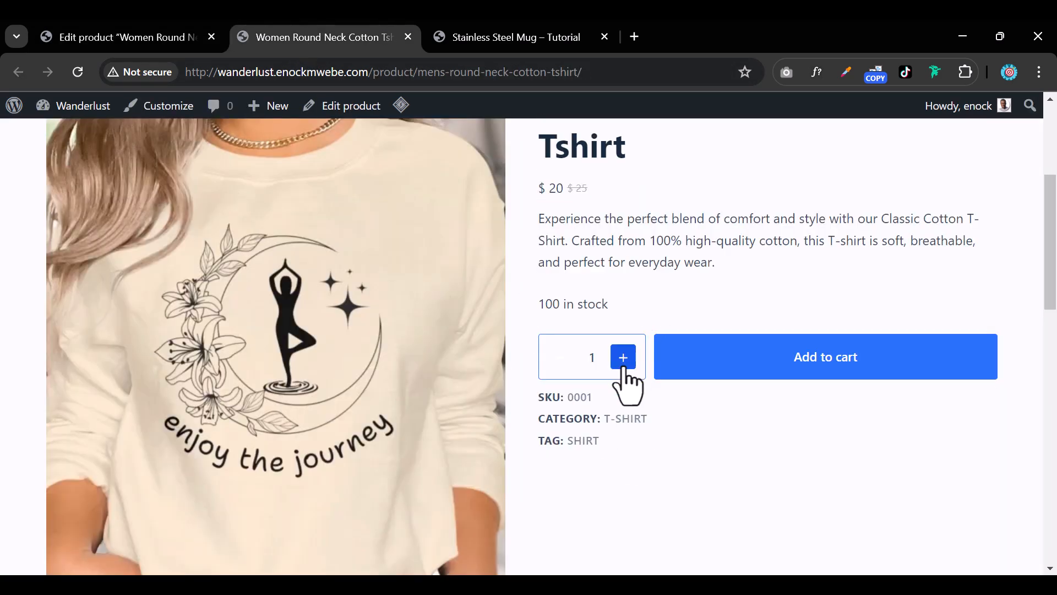
pyautogui.click(622, 359)
pyautogui.click(561, 357)
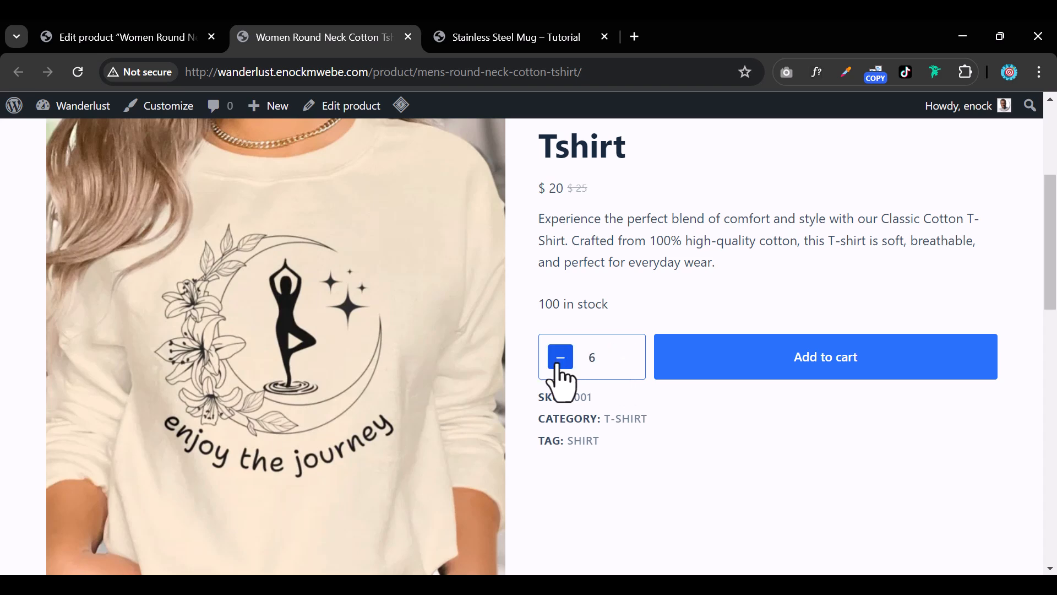
pyautogui.click(623, 359)
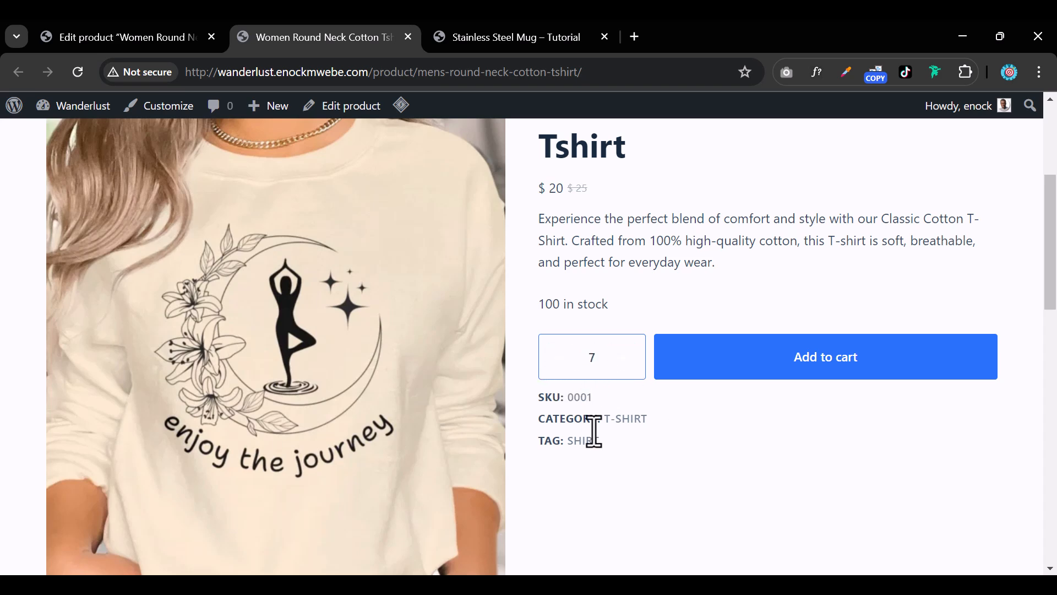
# Examine the SKU, category, tag, gallery thumbnails and full description on the product's store page
pyautogui.scroll(-3, 593, 432)
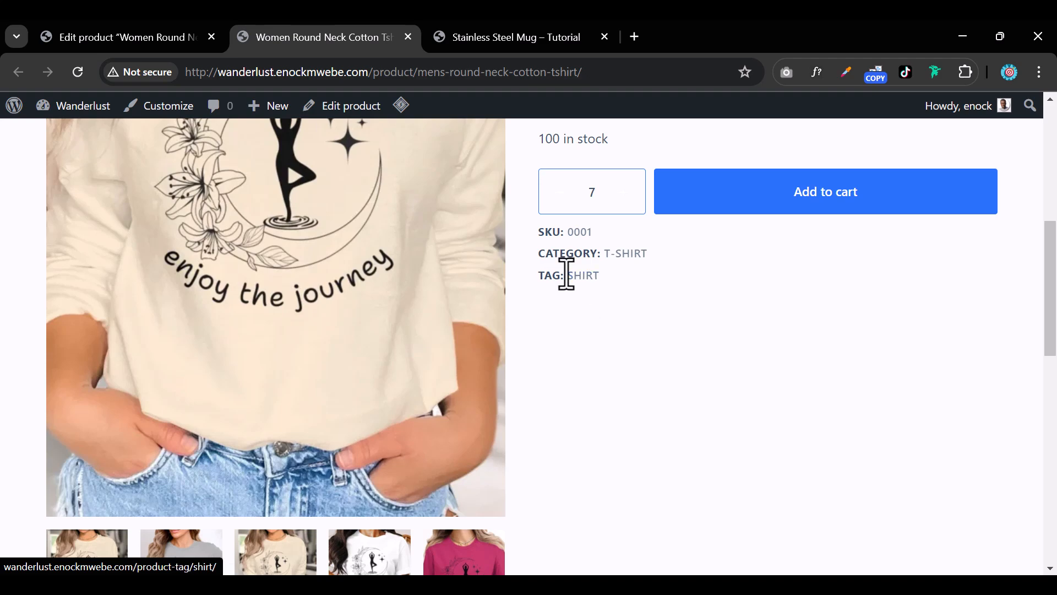
pyautogui.scroll(-5, 581, 307)
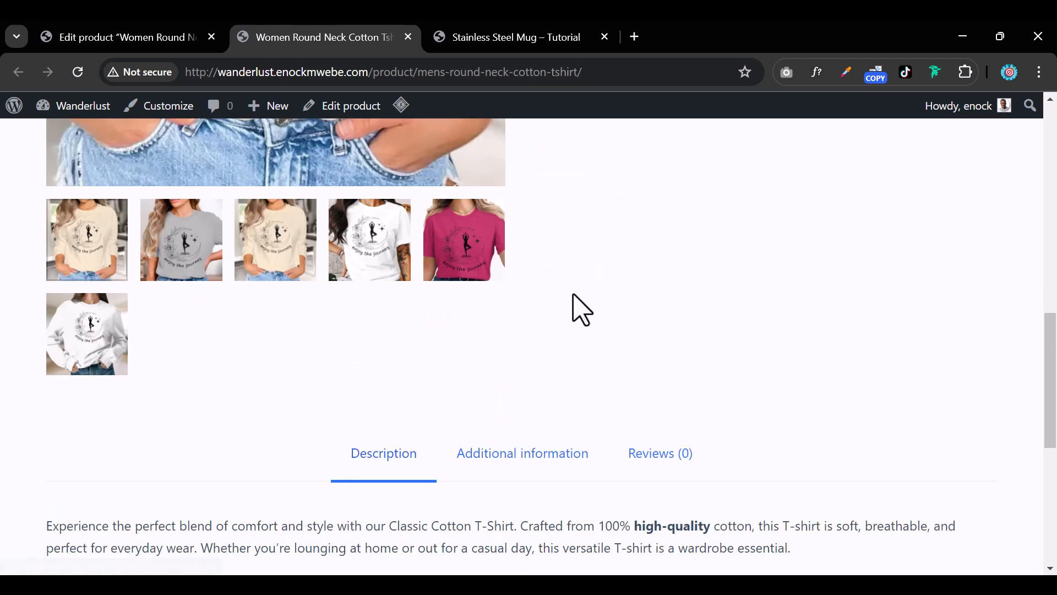
pyautogui.scroll(-7, 387, 333)
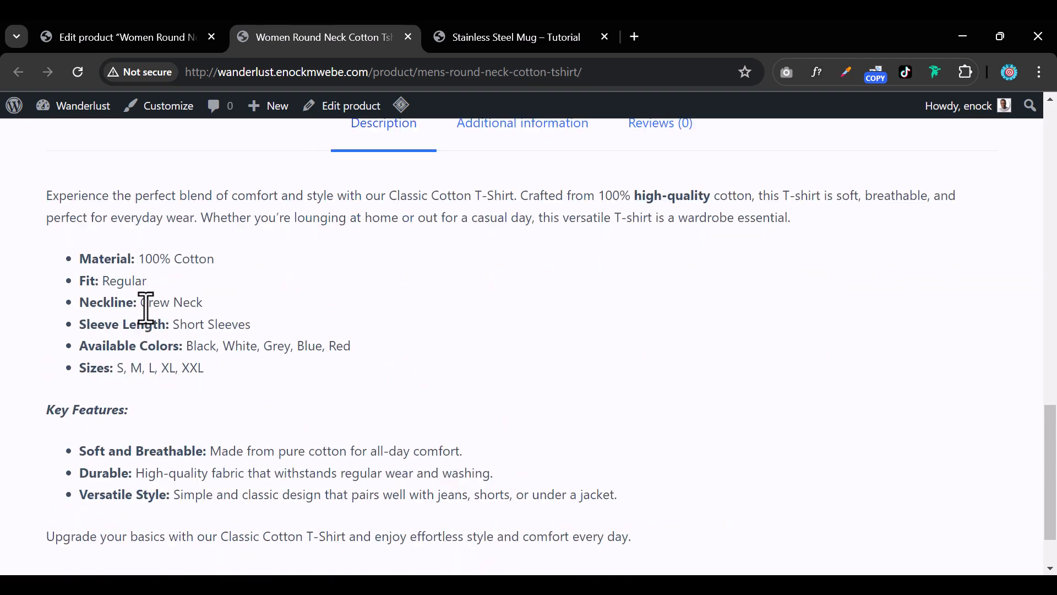
pyautogui.scroll(6, 147, 413)
pyautogui.scroll(-6, 153, 406)
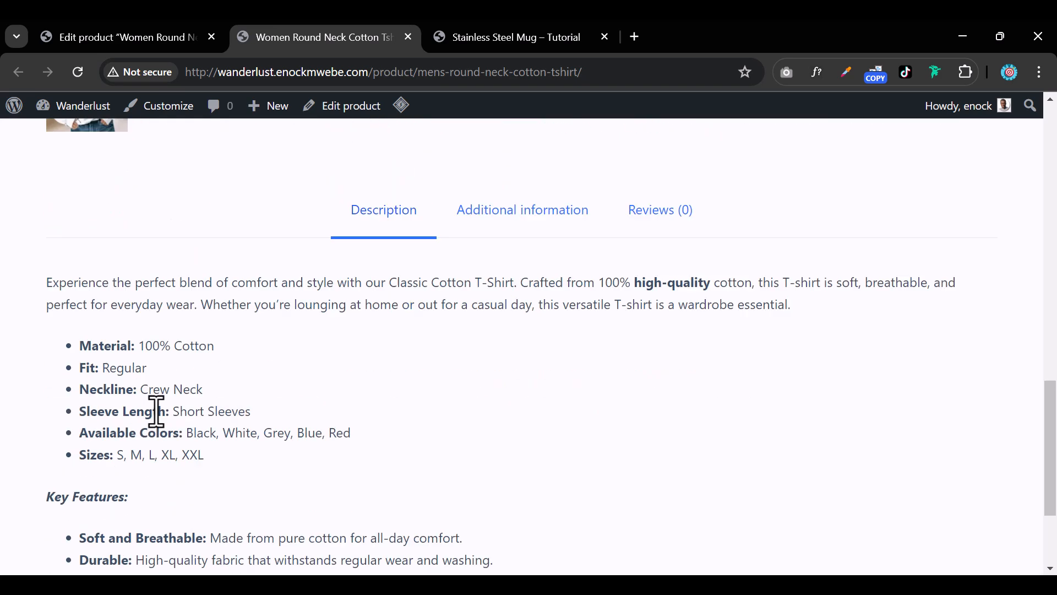
pyautogui.scroll(4, 167, 420)
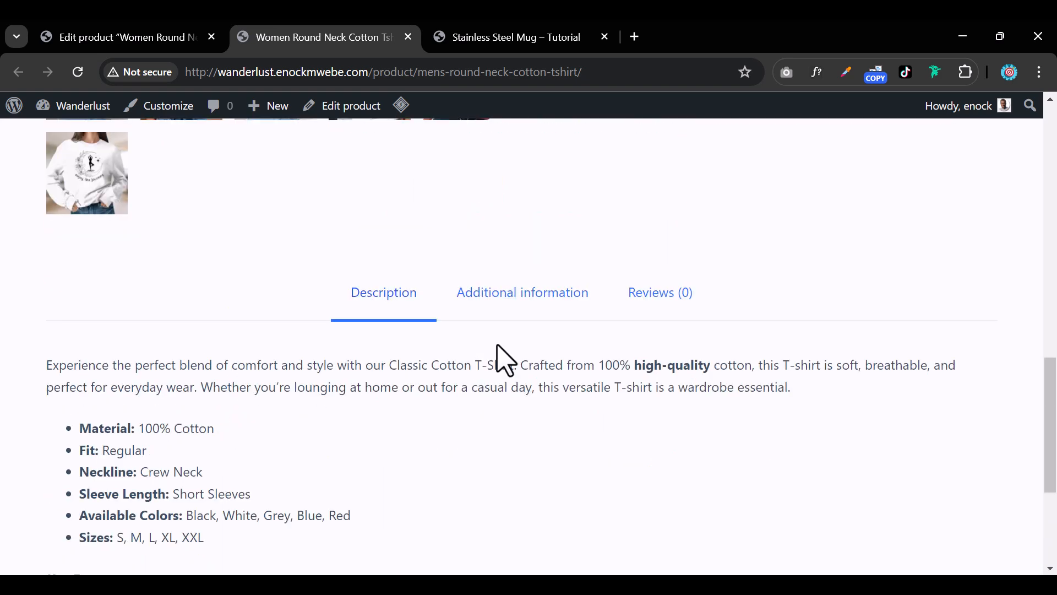
# View the product's additional information and submit a four-star customer review reading "Great product"
pyautogui.click(527, 312)
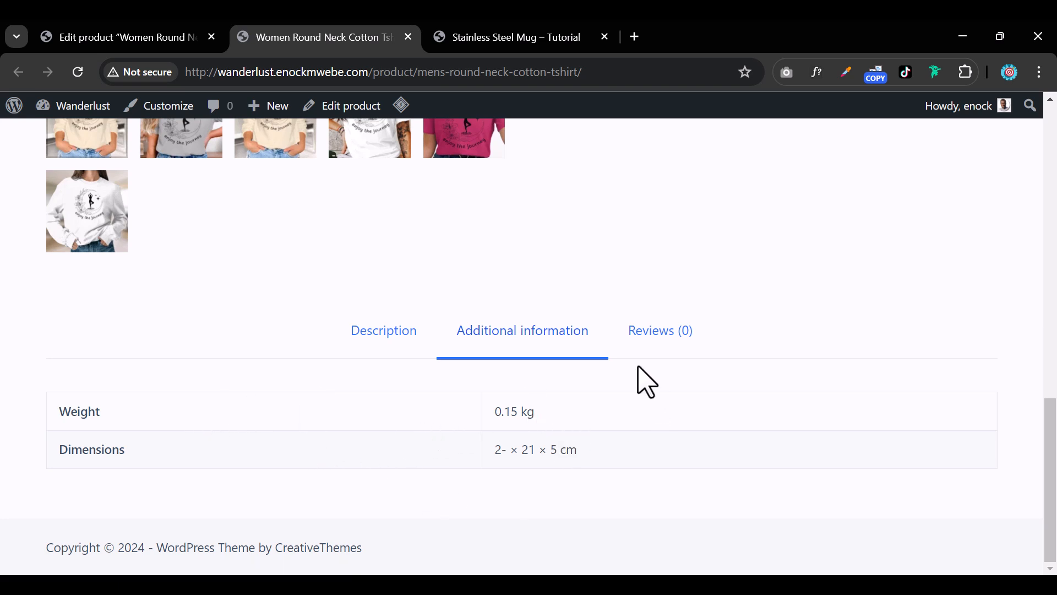
pyautogui.click(650, 331)
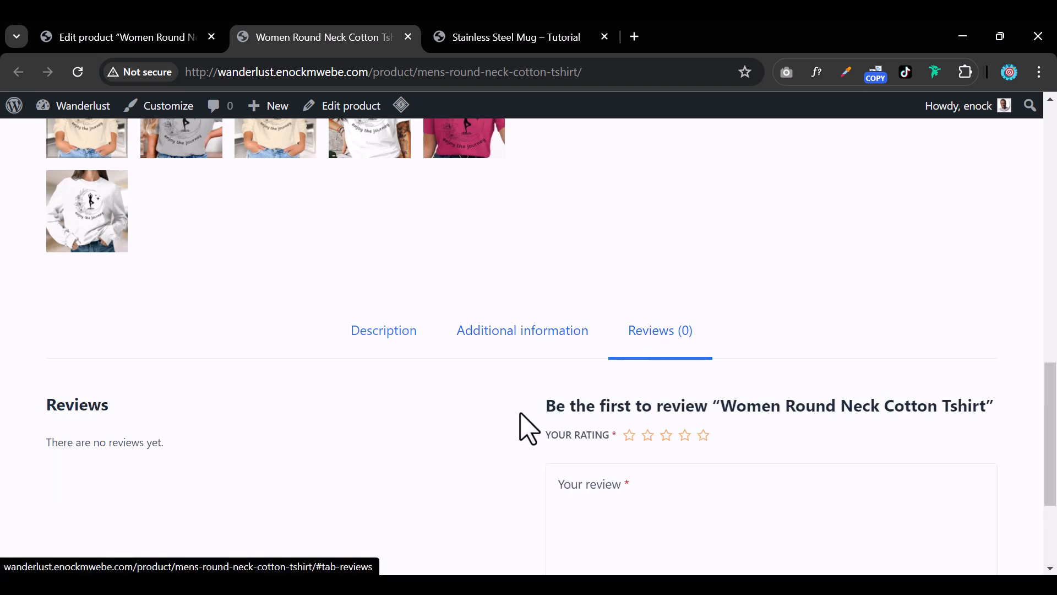
pyautogui.scroll(-3, 517, 419)
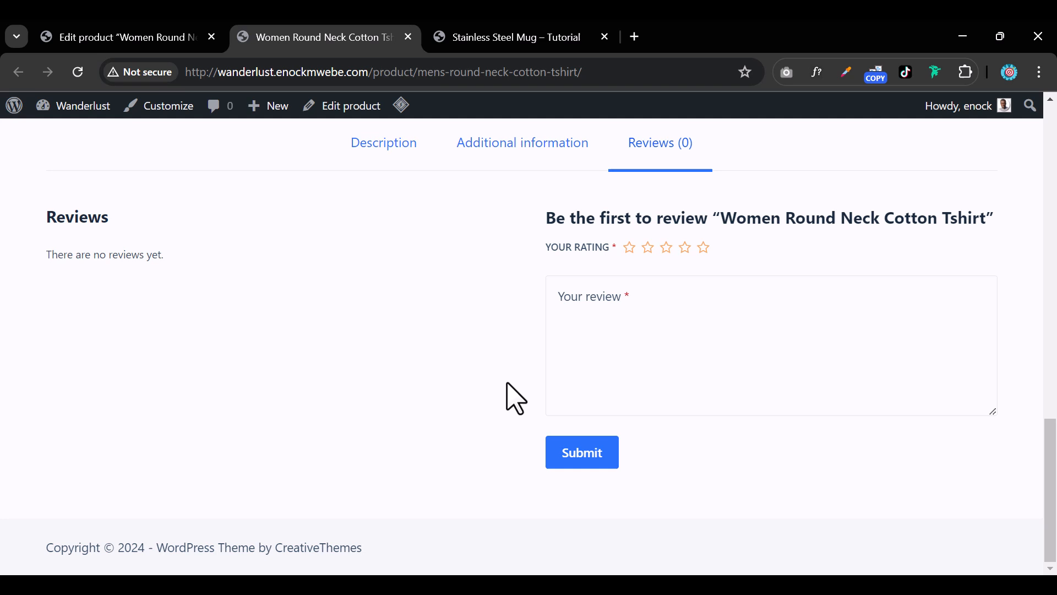
pyautogui.click(685, 248)
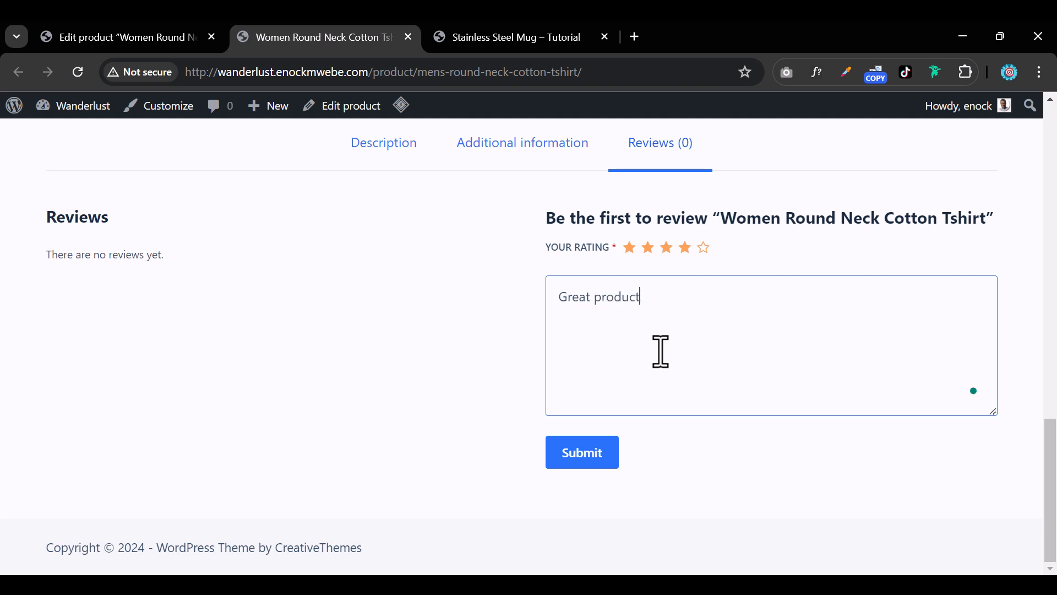
pyautogui.click(579, 465)
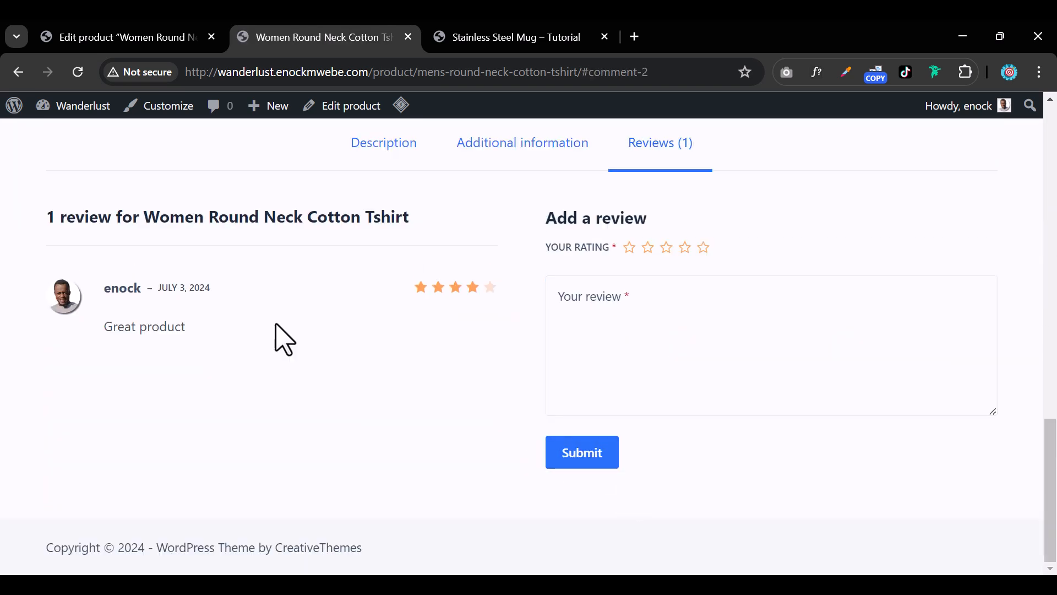
# Check the customer rating, price, stock and product details on the T-shirt's store page
pyautogui.scroll(10, 302, 330)
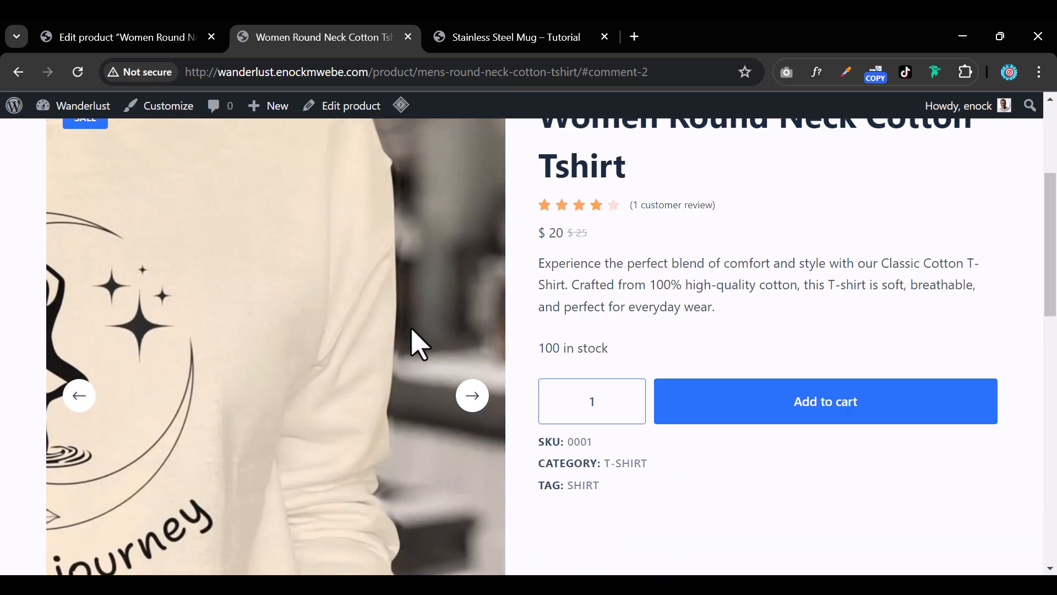
pyautogui.scroll(5, 412, 329)
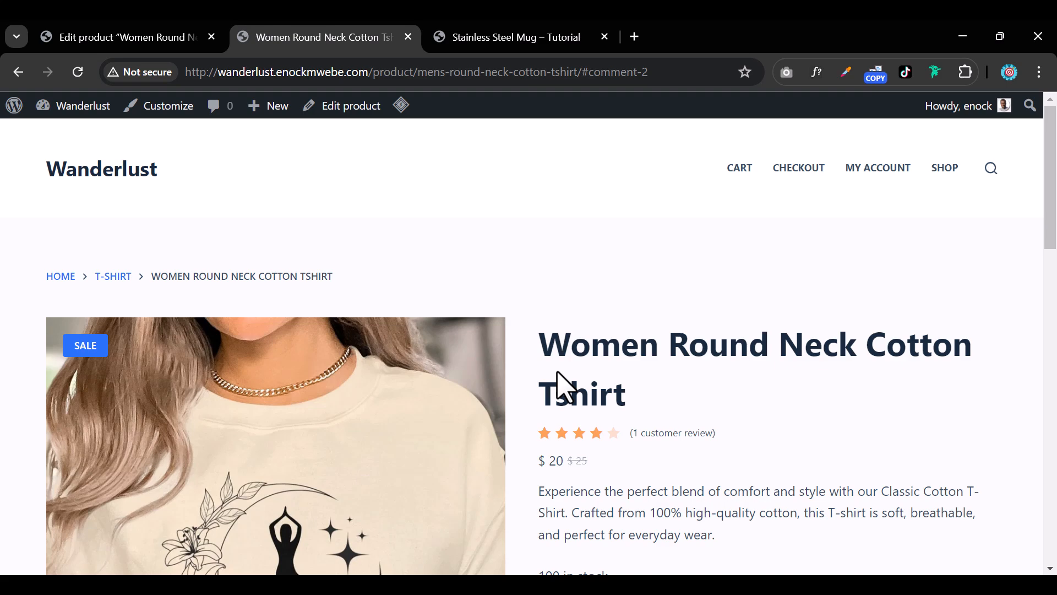
pyautogui.scroll(-9, 565, 386)
pyautogui.scroll(5, 566, 392)
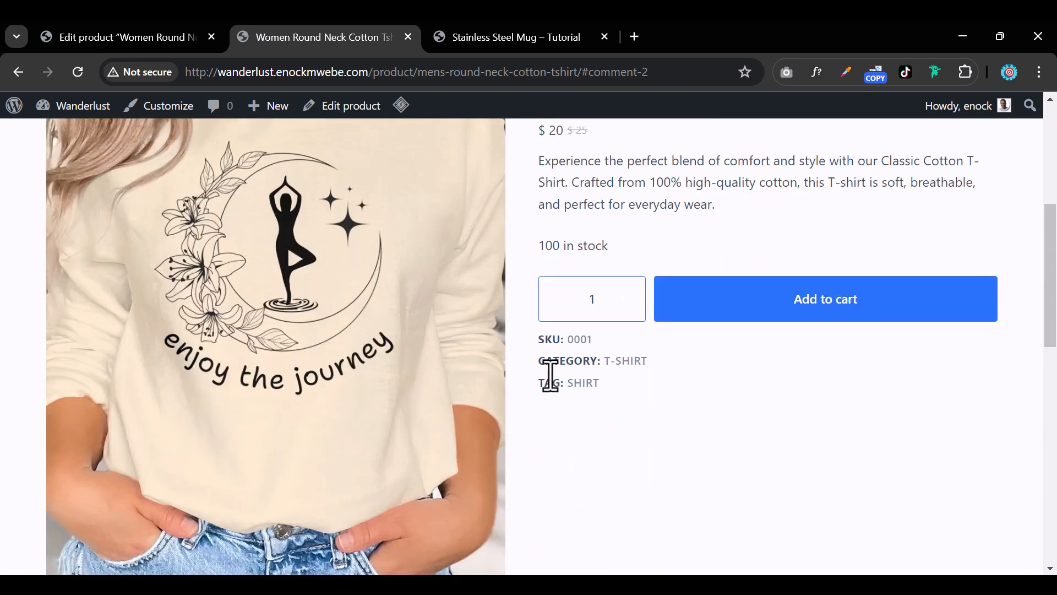
# Switch to the Stainless Steel Mug product page and try its color and size options, choosing Black in 40 Oz
pyautogui.click(505, 43)
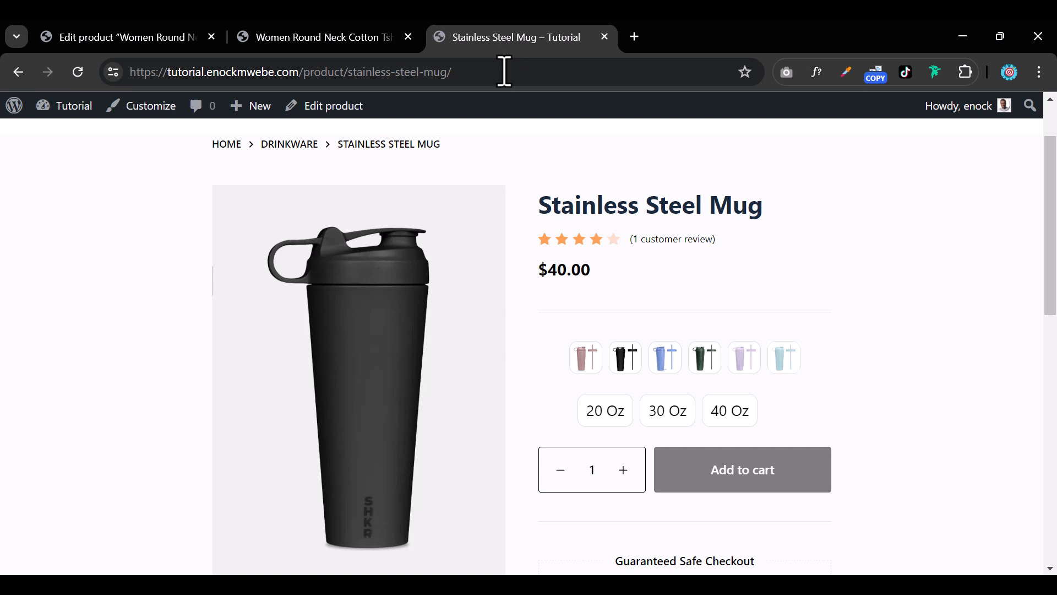
pyautogui.moveTo(460, 248)
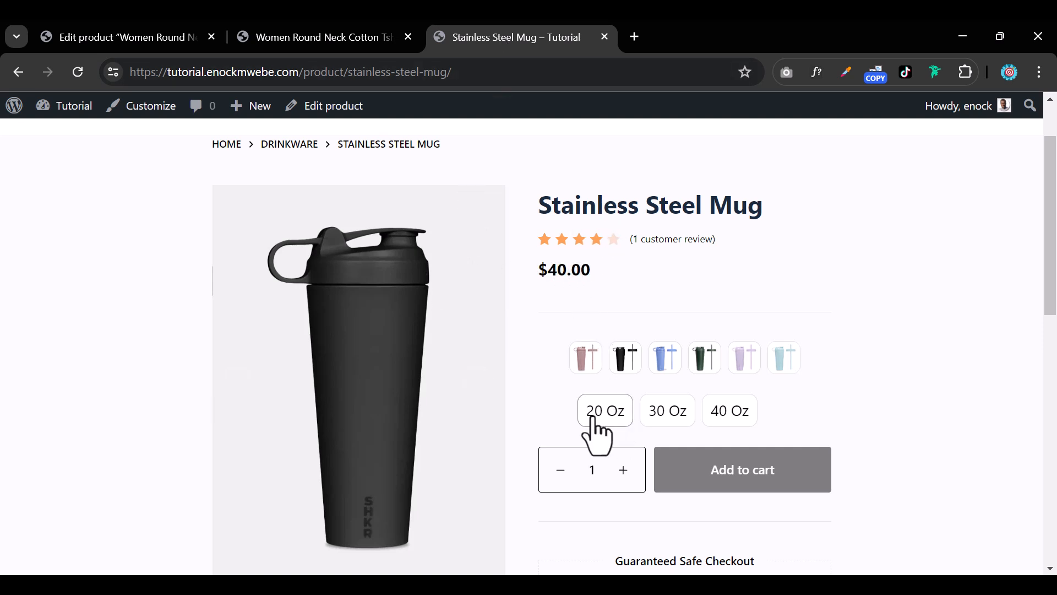
pyautogui.click(625, 357)
pyautogui.click(667, 359)
pyautogui.click(706, 366)
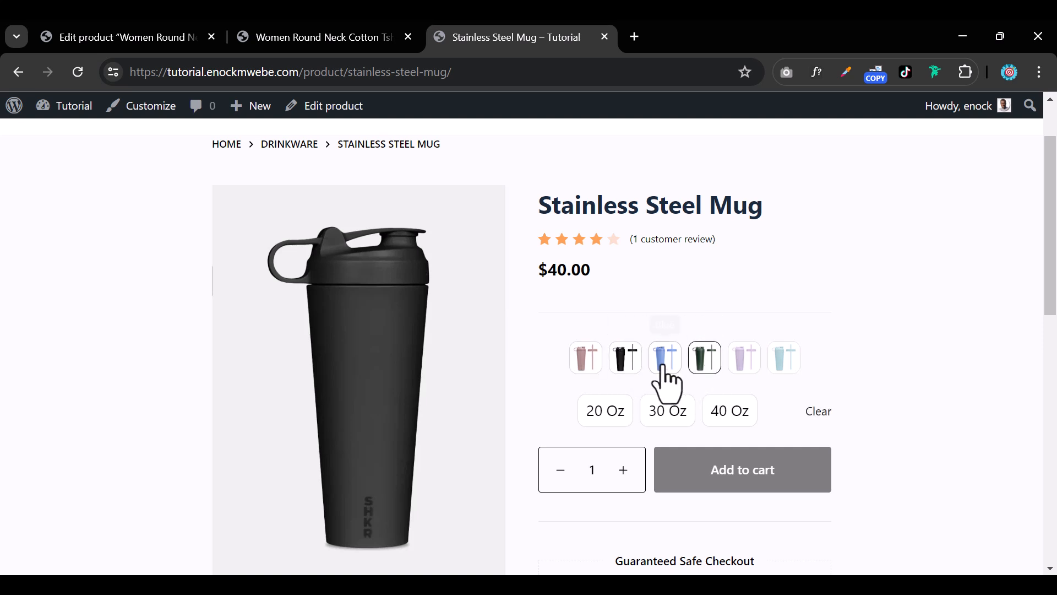
pyautogui.click(665, 367)
pyautogui.click(624, 369)
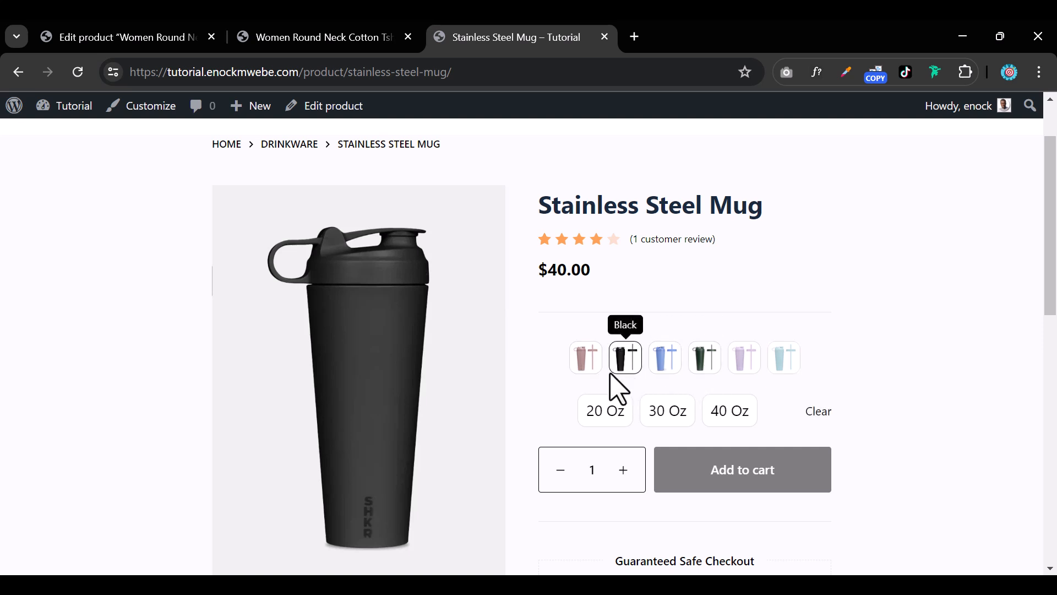
pyautogui.click(604, 423)
pyautogui.click(669, 421)
pyautogui.click(721, 422)
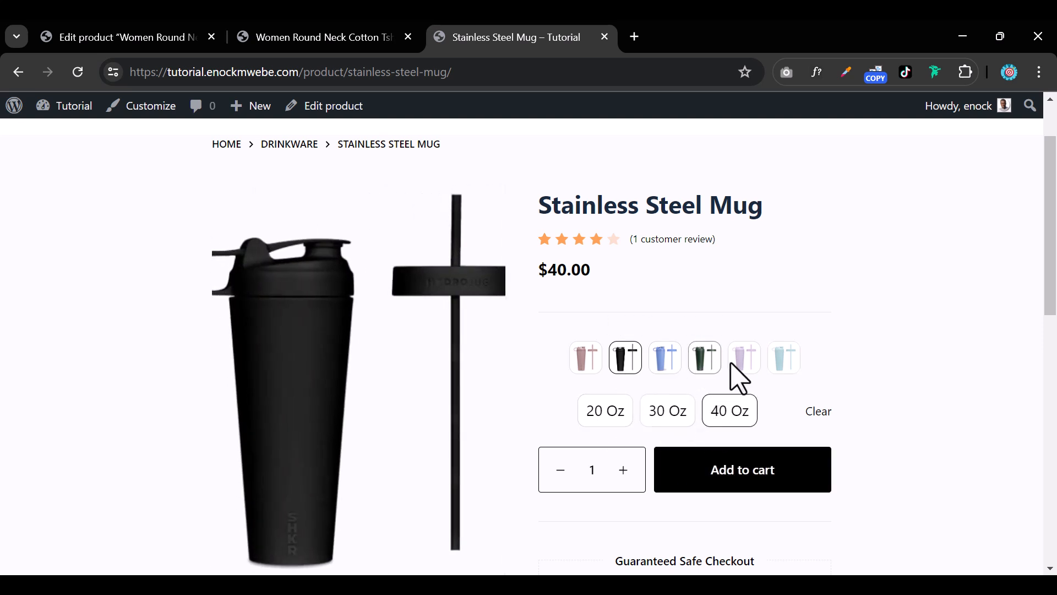
# Preview the mug in Pink, Beige, Black, green and Blue, finishing with Blue in 30 Oz
pyautogui.click(745, 365)
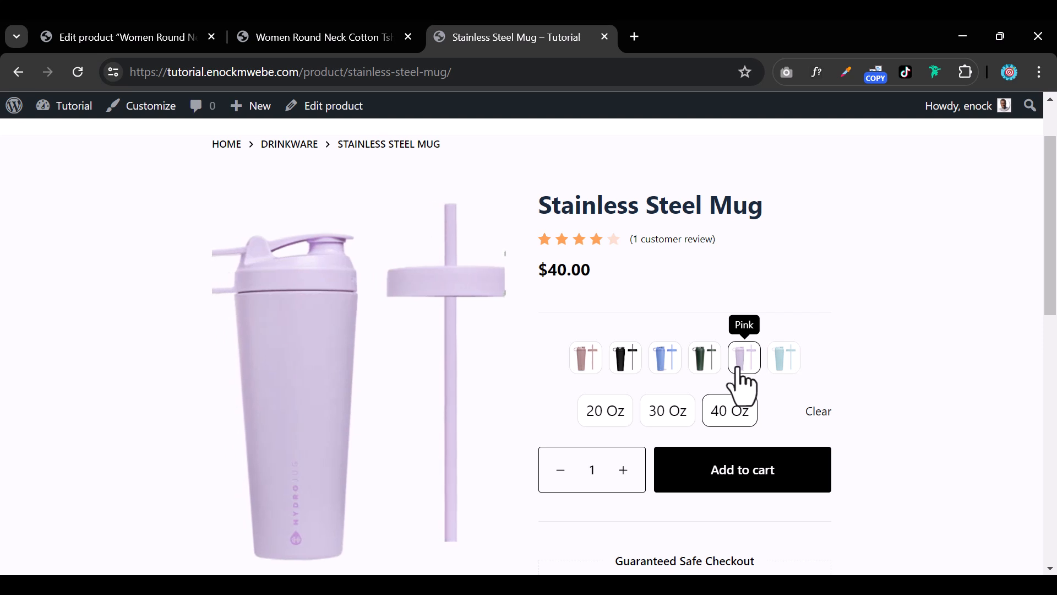
pyautogui.click(663, 364)
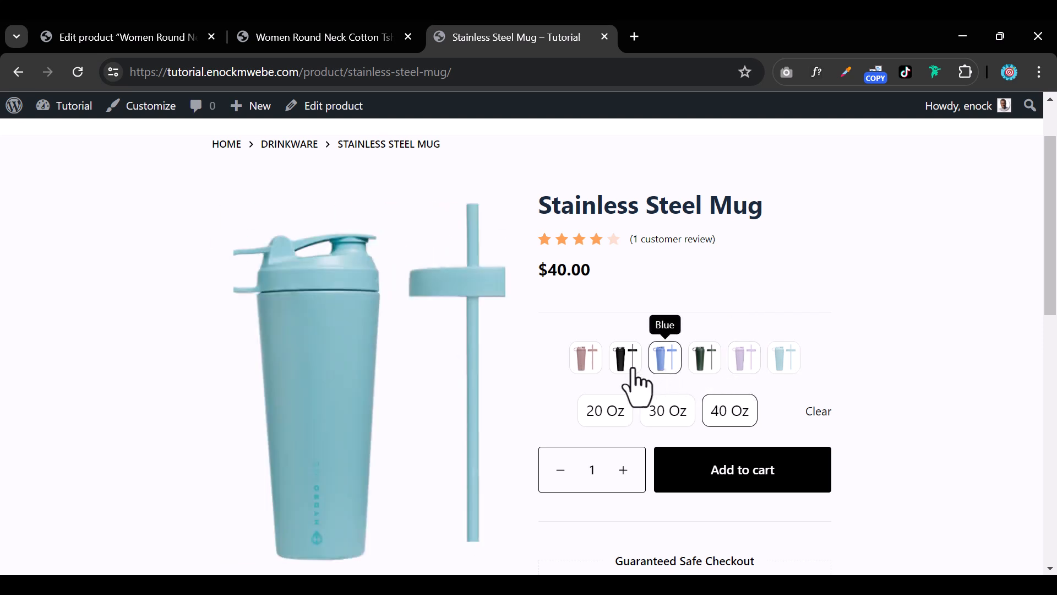
pyautogui.click(589, 368)
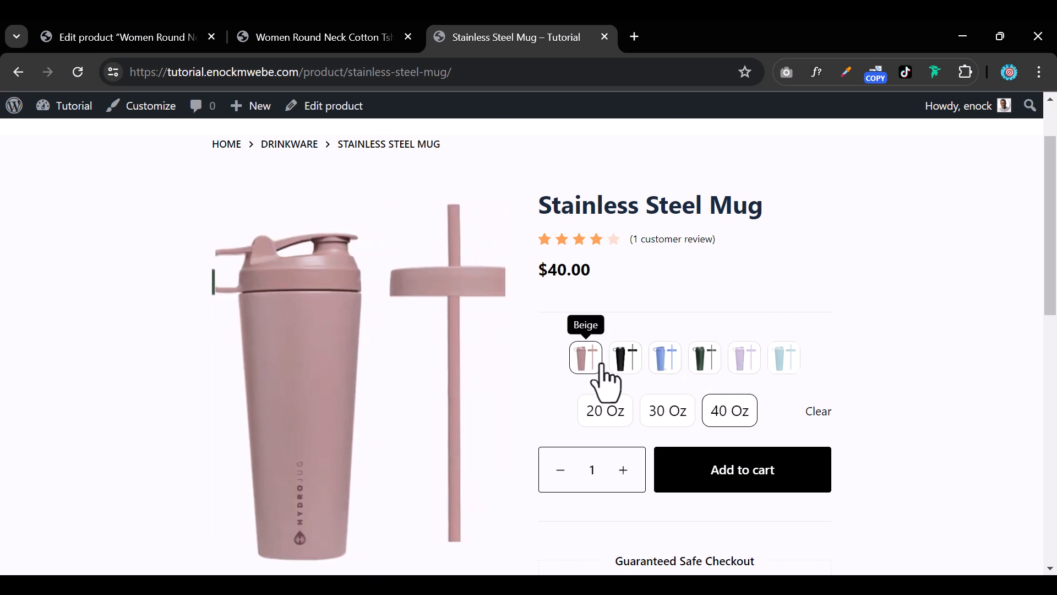
pyautogui.click(633, 364)
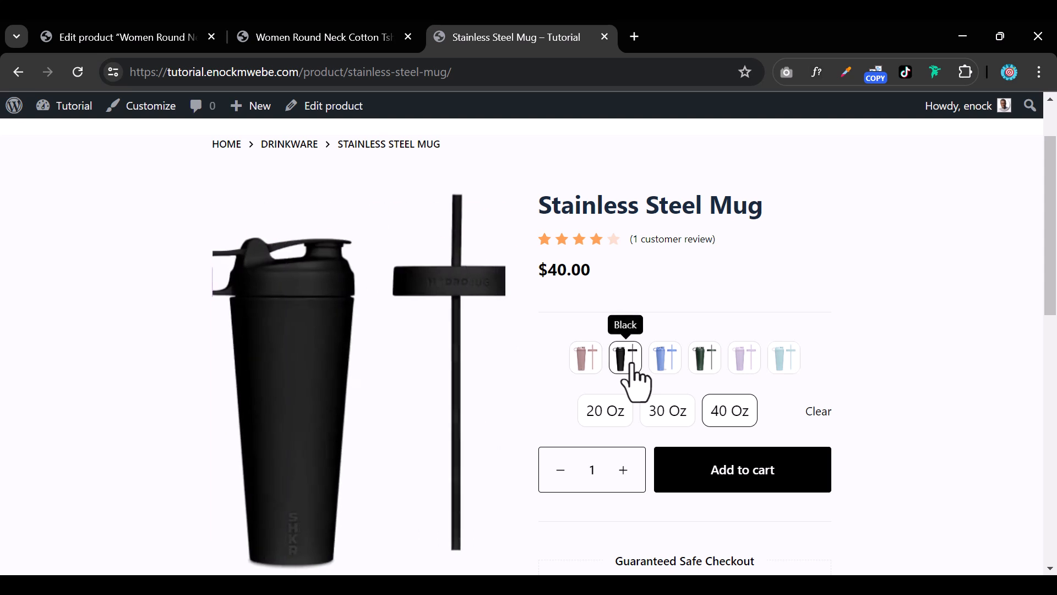
pyautogui.click(668, 378)
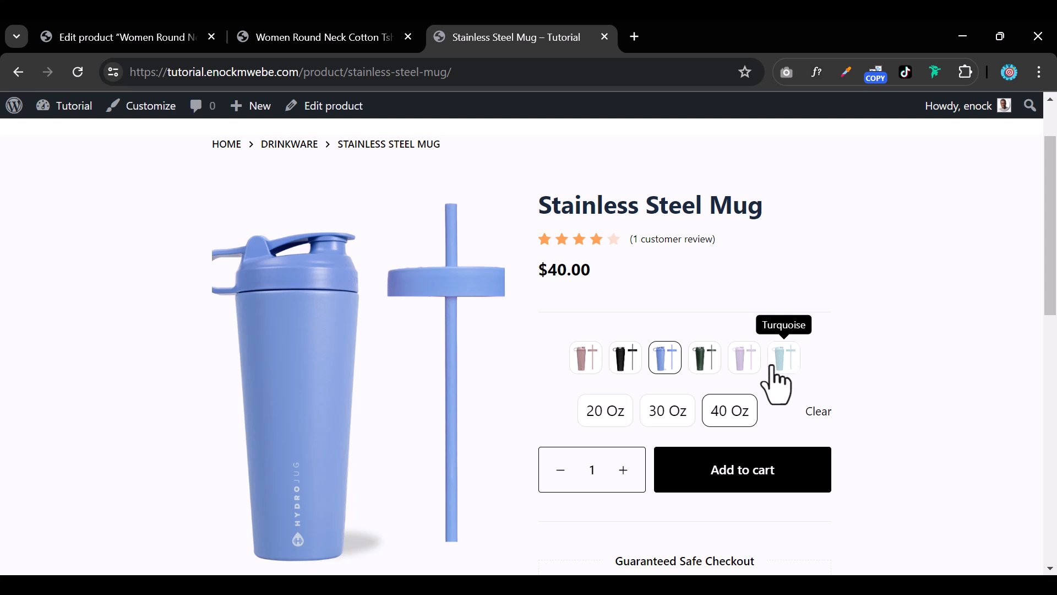
pyautogui.click(742, 365)
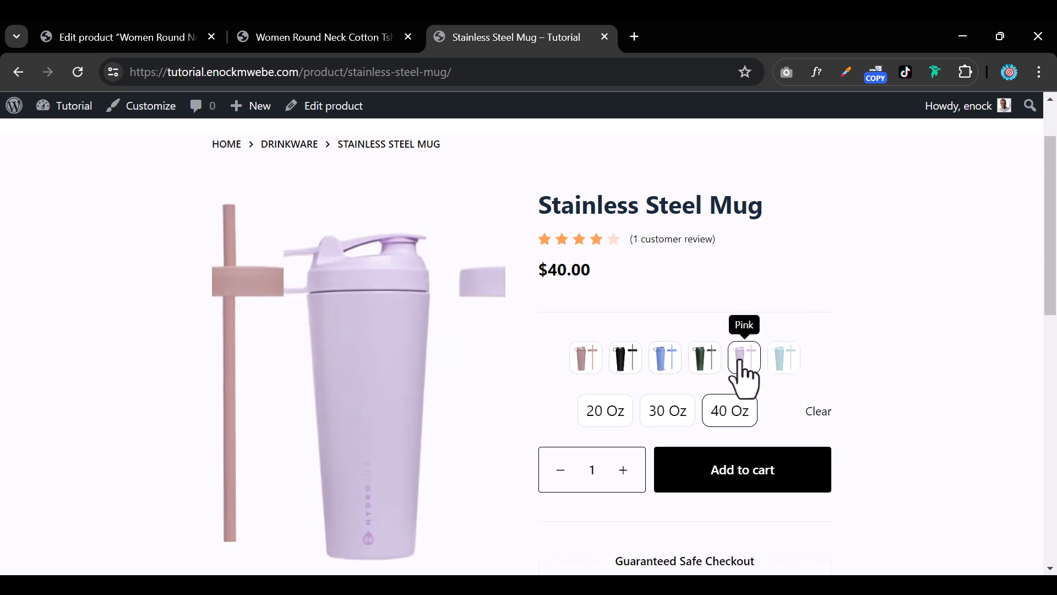
pyautogui.click(705, 364)
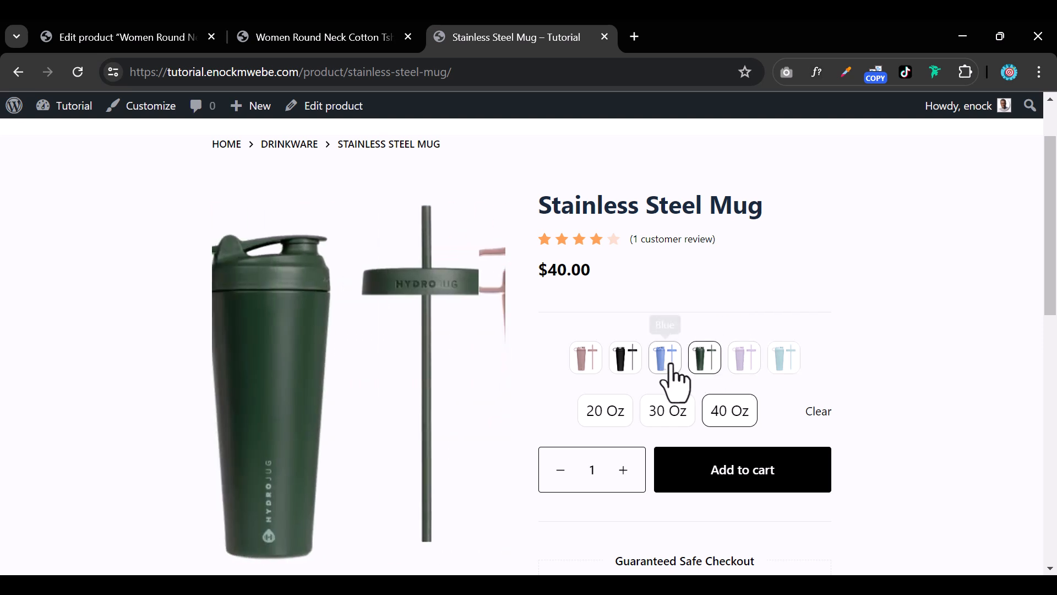
pyautogui.click(671, 366)
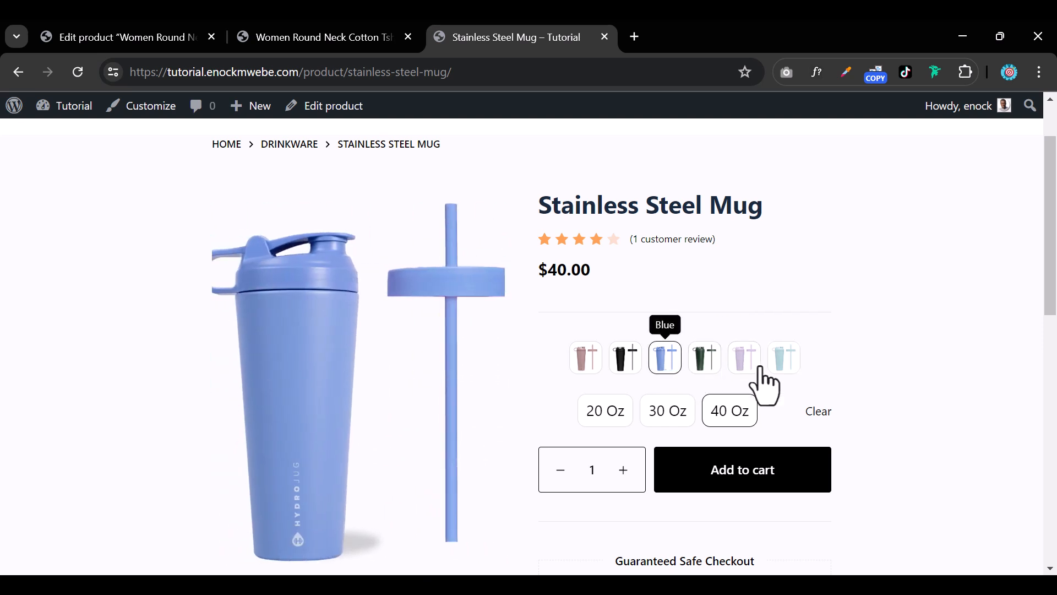
pyautogui.click(666, 410)
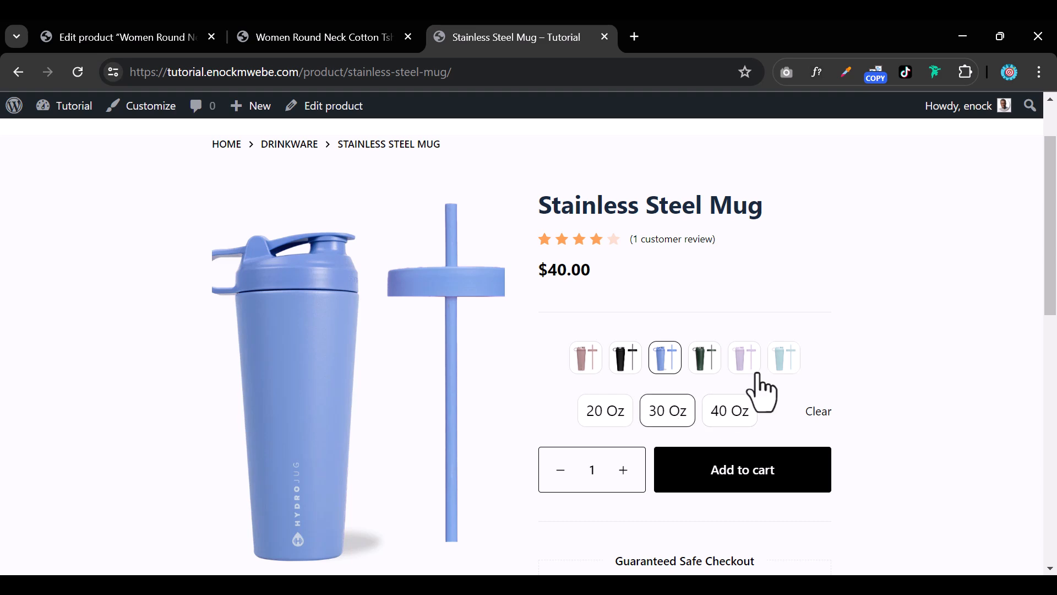
# Examine the mug page's gallery, related products and collapsible sections, expanding and collapsing the description
pyautogui.scroll(-5, 642, 375)
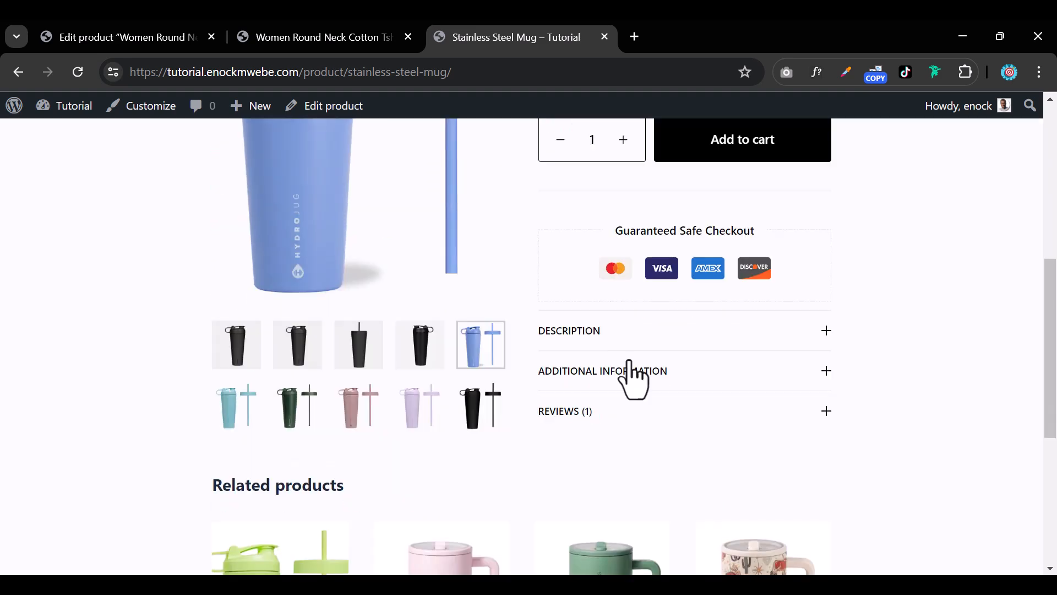
pyautogui.scroll(-3, 578, 369)
pyautogui.scroll(4, 606, 347)
pyautogui.scroll(-1, 770, 356)
pyautogui.click(807, 337)
pyautogui.click(807, 337)
pyautogui.scroll(6, 449, 315)
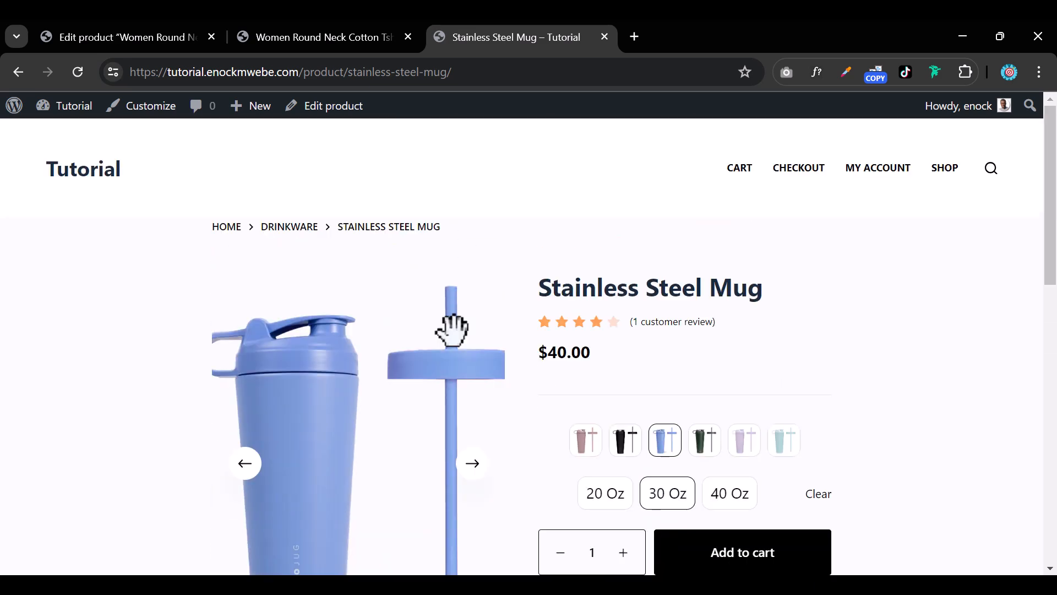
# Look over the T-shirt's store page again for comparison with the mug page and close it
pyautogui.click(338, 41)
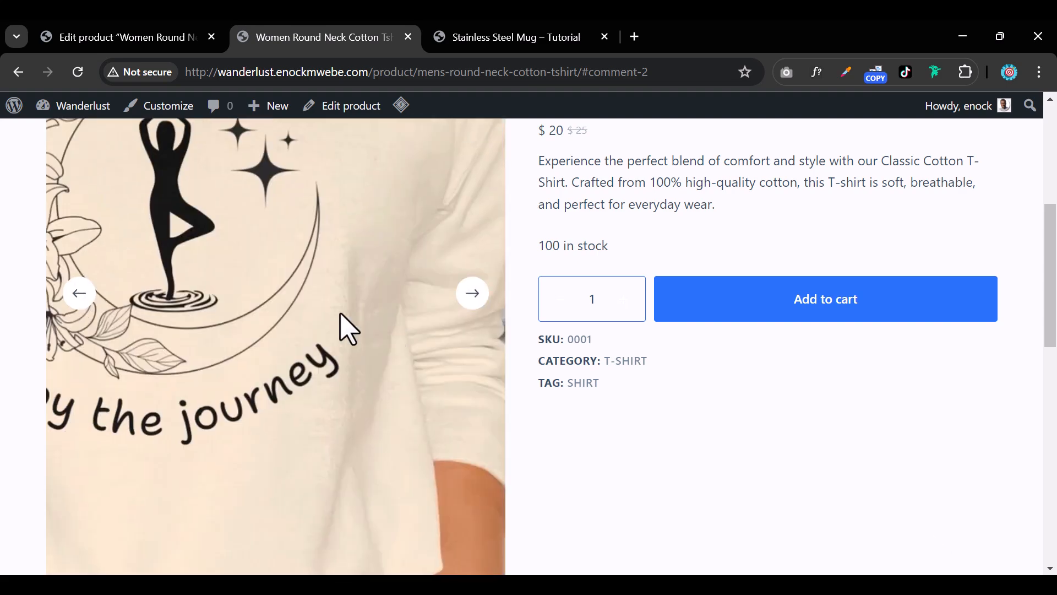
pyautogui.scroll(-6, 687, 420)
pyautogui.scroll(9, 687, 420)
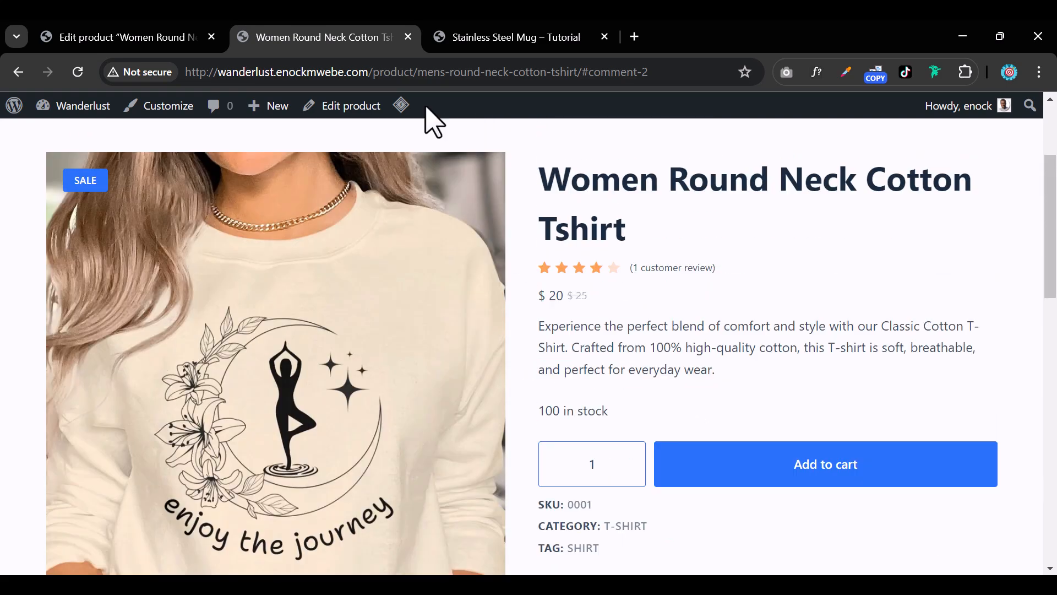
pyautogui.click(408, 37)
# Return to the product editor, open the list of all products and start adding a new product
pyautogui.click(114, 51)
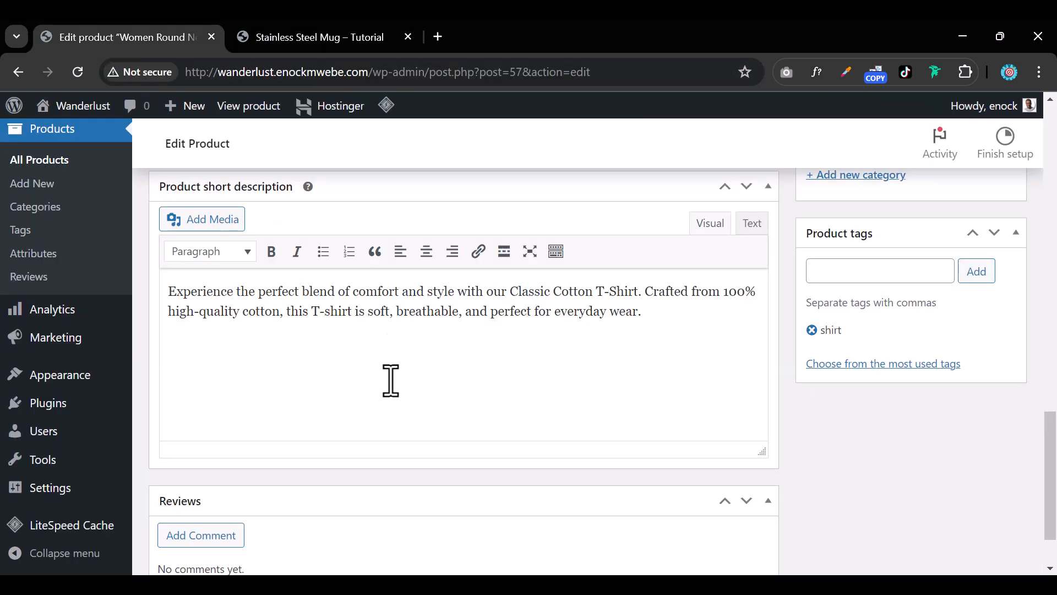
pyautogui.scroll(15, 391, 380)
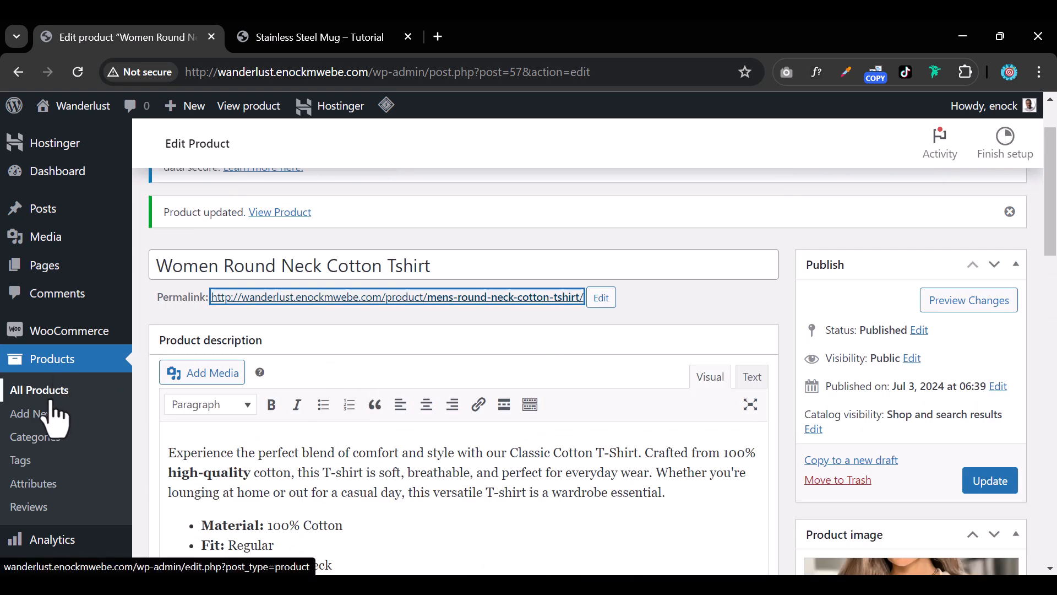
pyautogui.click(51, 402)
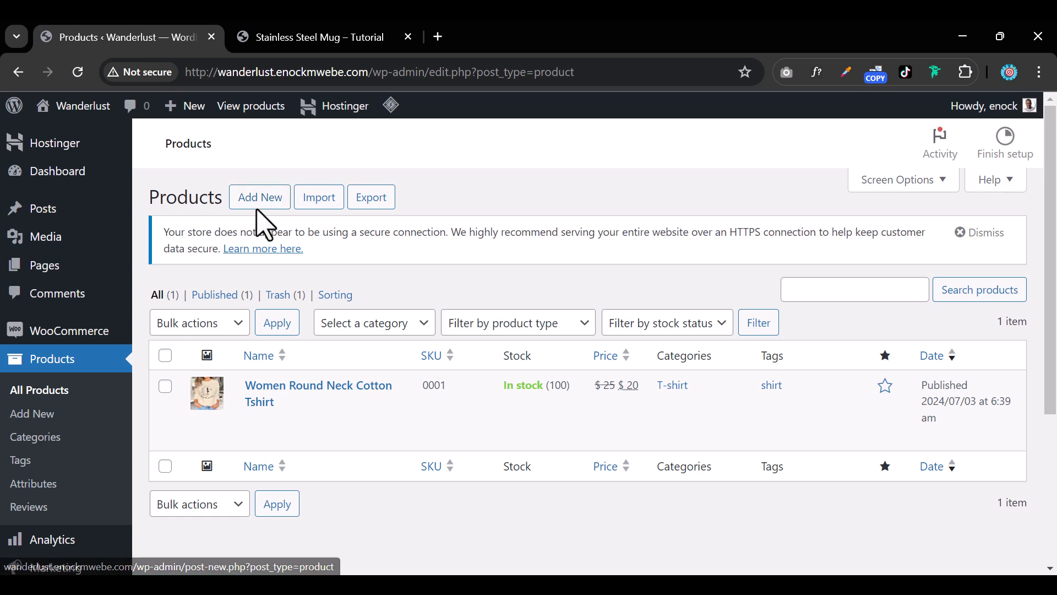
pyautogui.click(260, 205)
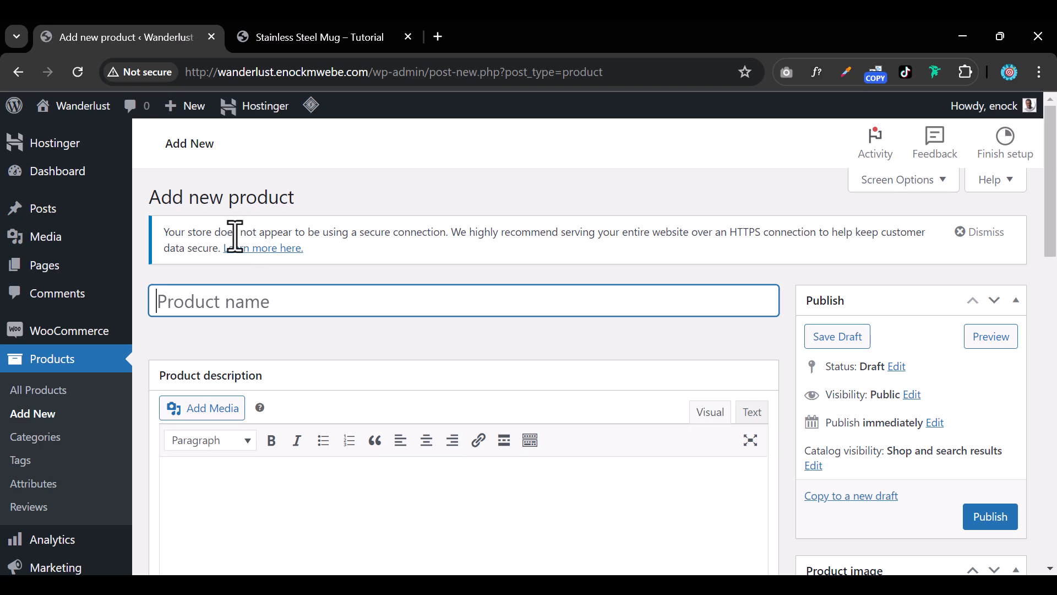
# Go back to the Stainless Steel Mug page and try several color and size combinations, ending on Blue in 30 Oz
pyautogui.click(288, 46)
pyautogui.scroll(-3, 663, 381)
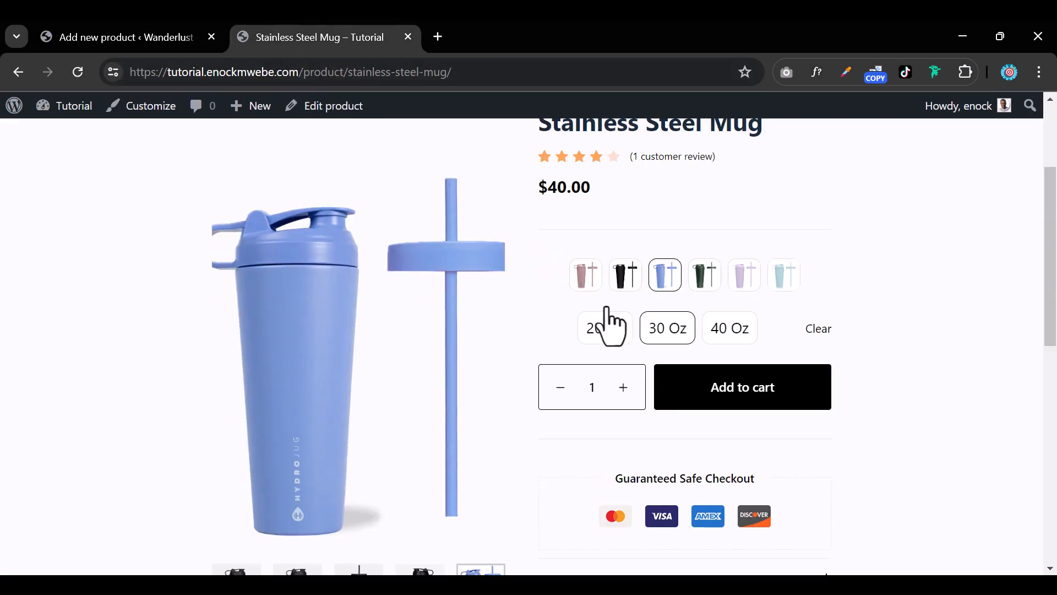
pyautogui.click(587, 278)
pyautogui.click(628, 279)
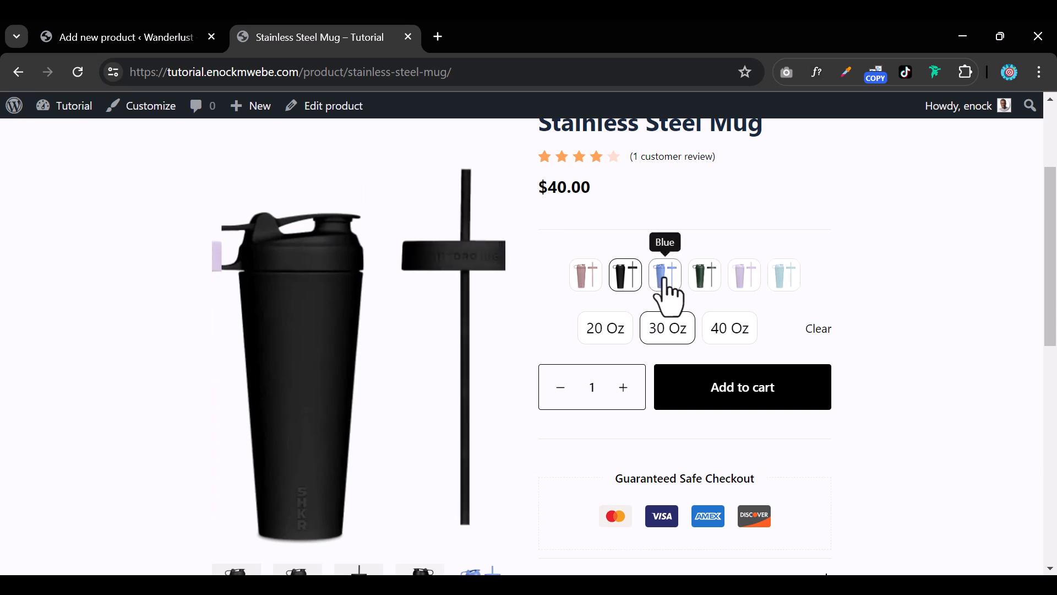
pyautogui.click(667, 284)
pyautogui.click(606, 330)
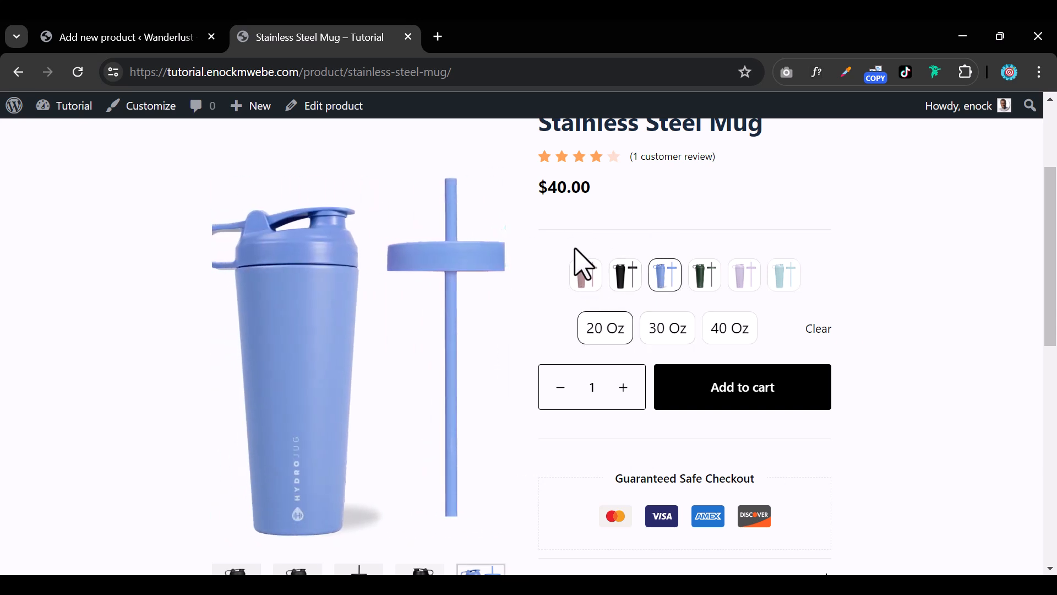
pyautogui.click(586, 282)
pyautogui.click(628, 281)
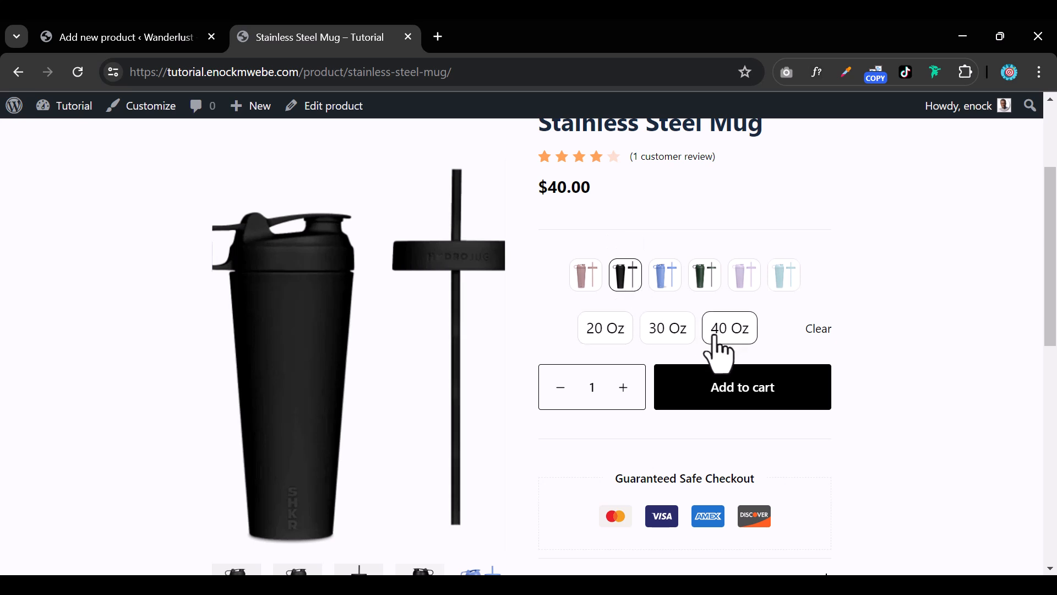
pyautogui.click(667, 285)
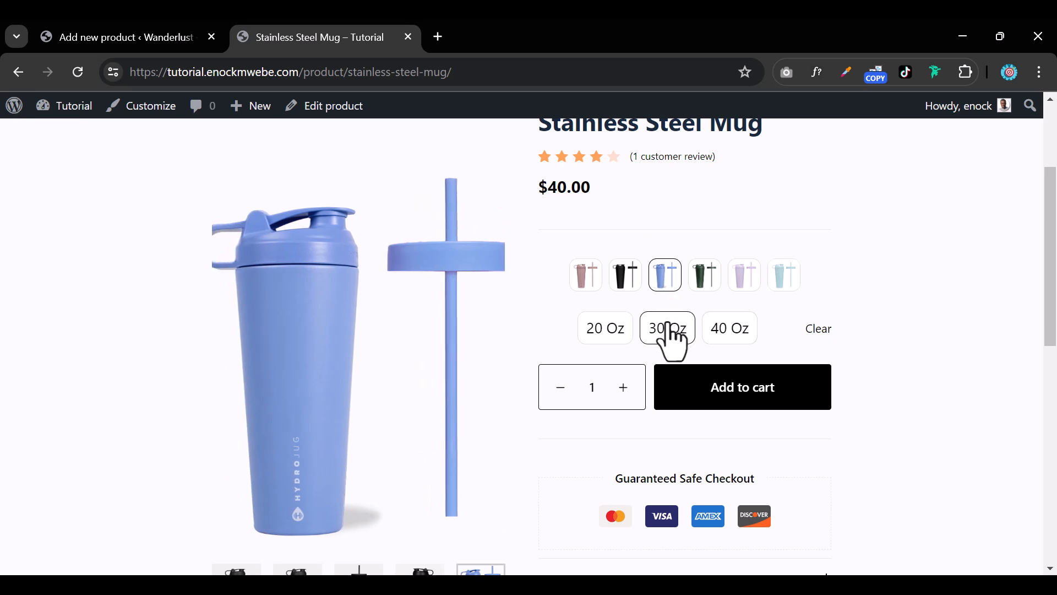
# Try the mug in Beige and 20 Oz, and open the product attributes page in the Wanderlust store admin
pyautogui.click(583, 282)
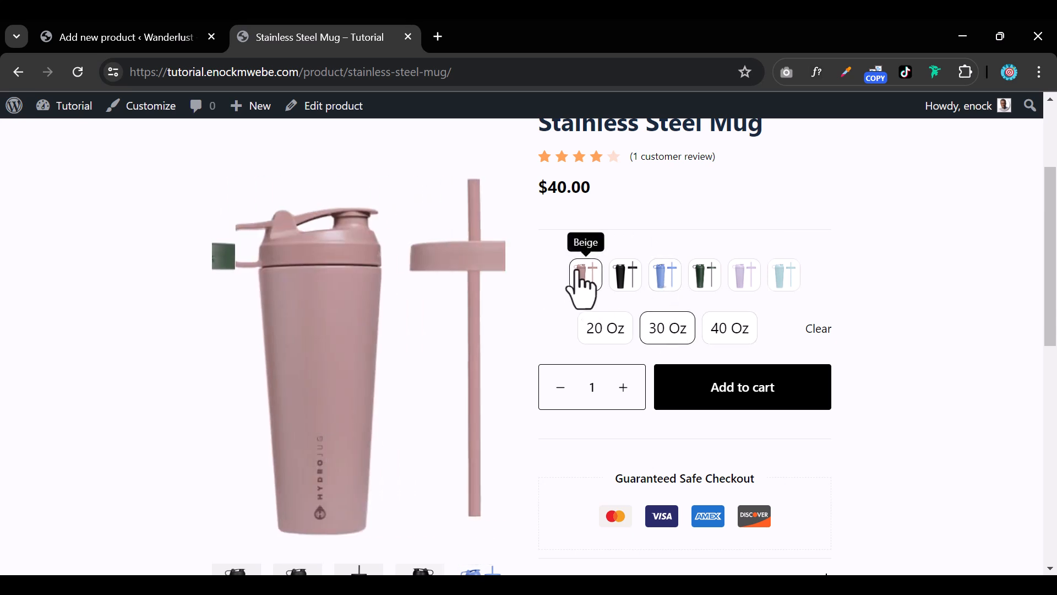
pyautogui.click(610, 331)
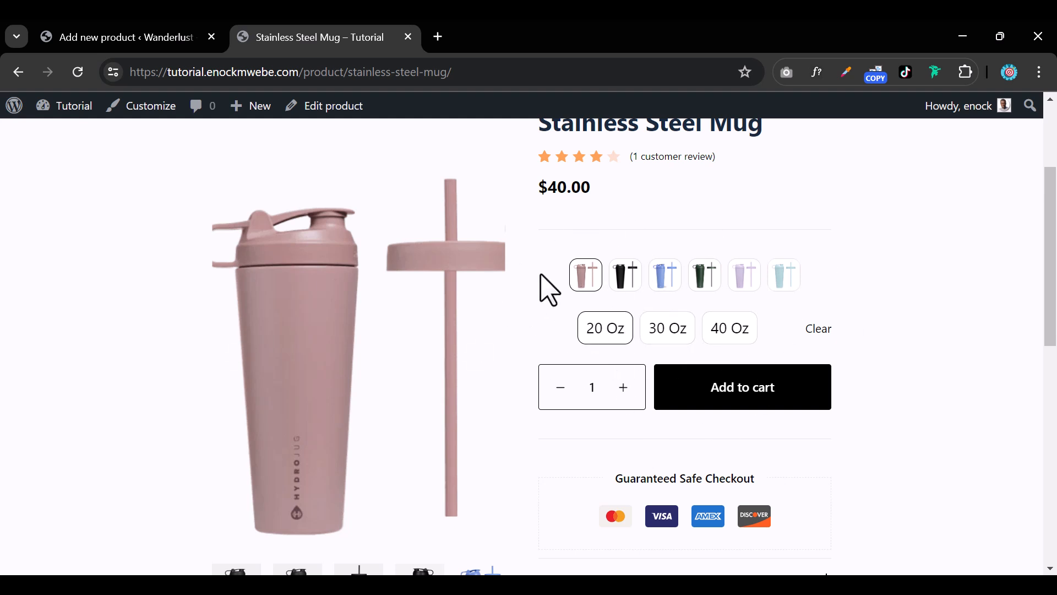
pyautogui.click(135, 47)
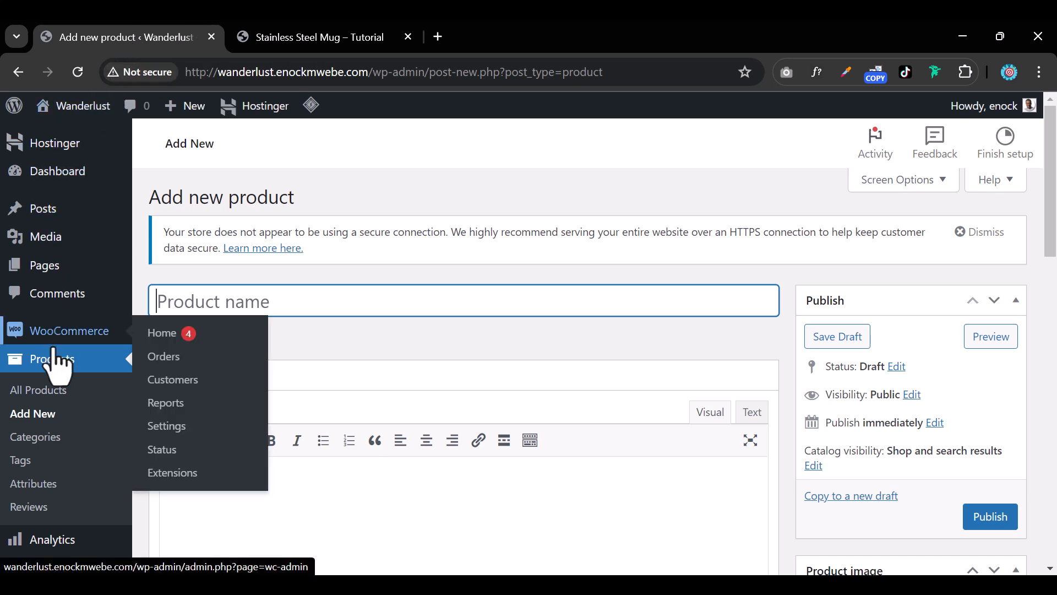
pyautogui.click(52, 487)
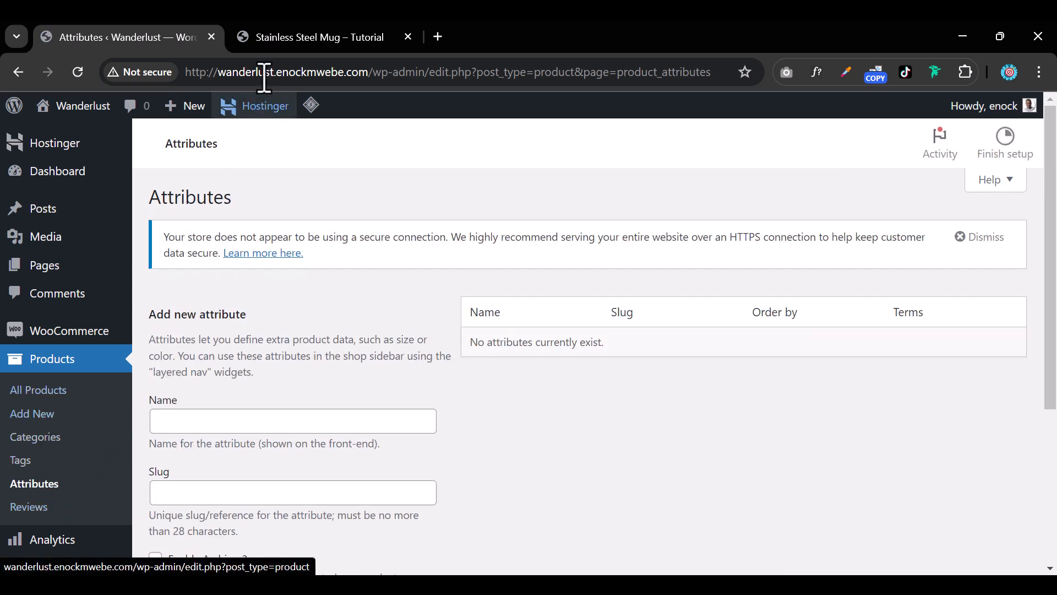
# Return to the Stainless Steel Mug page and try the green, blue and black color swatches
pyautogui.click(274, 50)
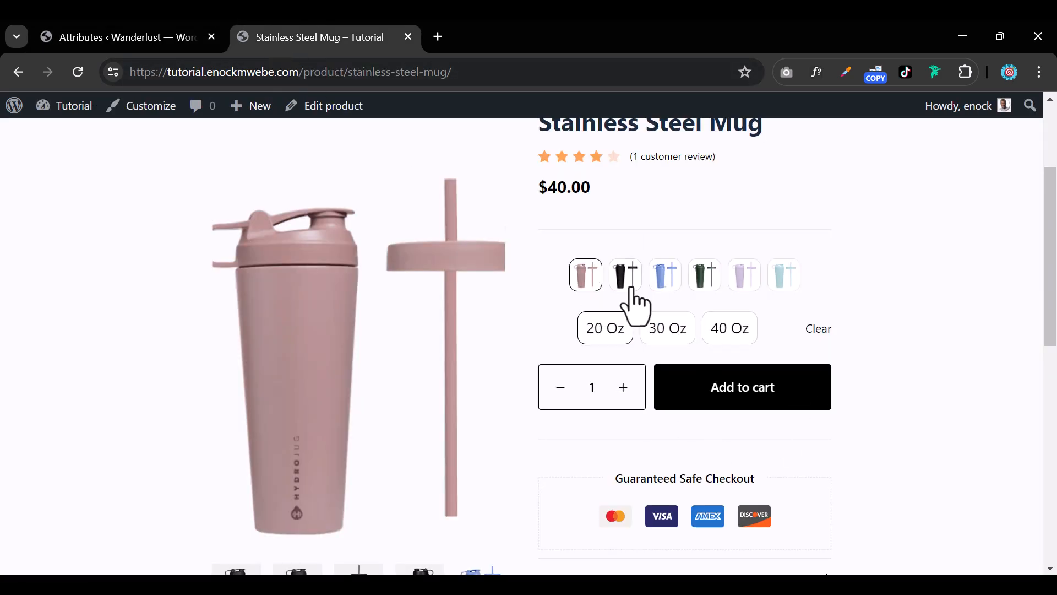
pyautogui.click(701, 285)
pyautogui.click(664, 289)
pyautogui.click(627, 283)
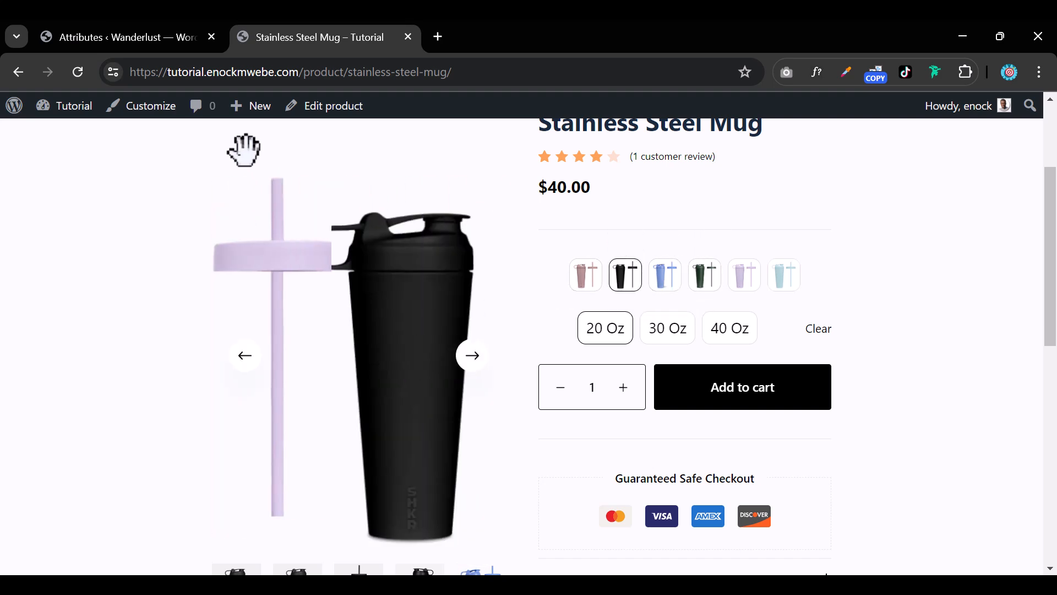
# Go back to the attributes page and enter Mug Color as the new attribute's name
pyautogui.click(156, 52)
pyautogui.scroll(-5, 301, 367)
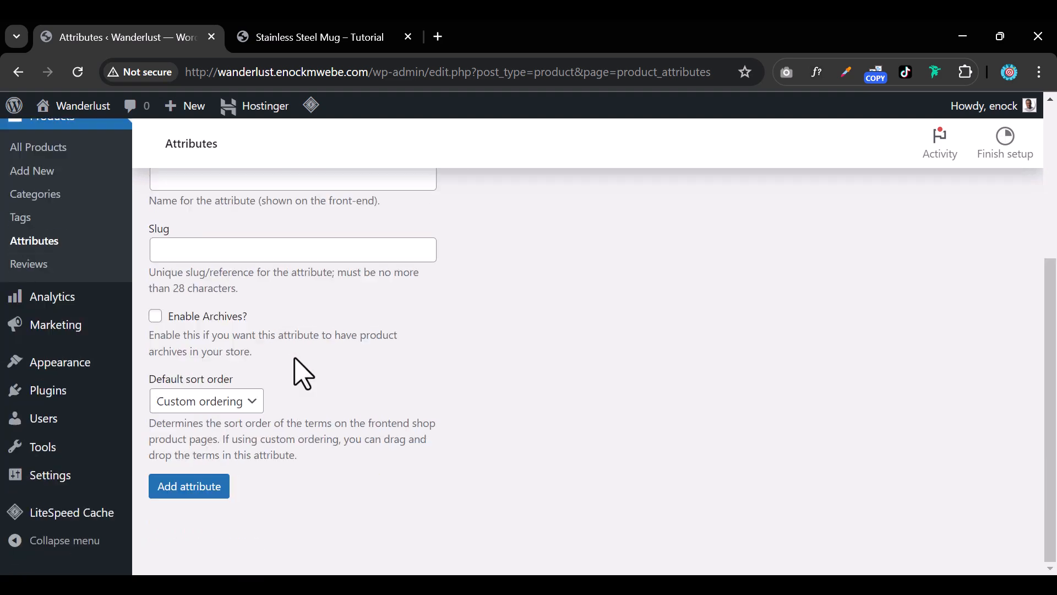
pyautogui.scroll(5, 300, 371)
pyautogui.click(192, 419)
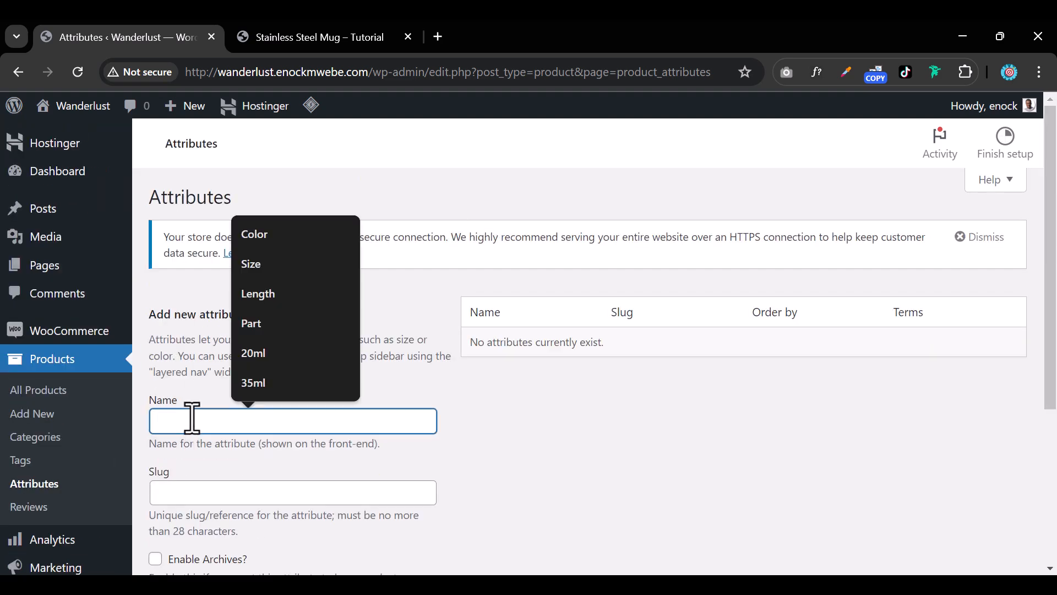
pyautogui.write('Mug C')
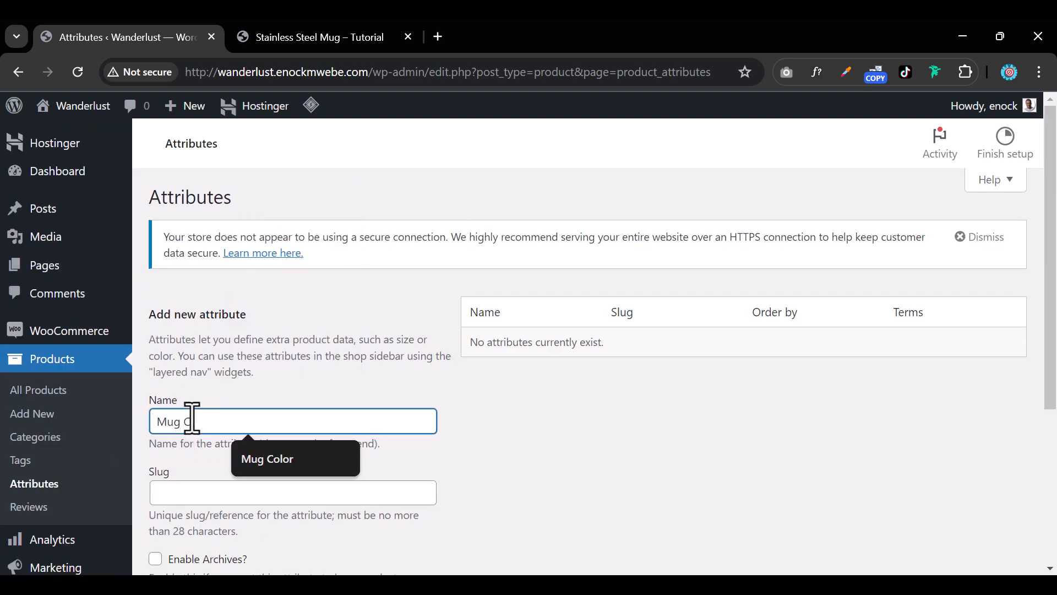
pyautogui.write('olor')
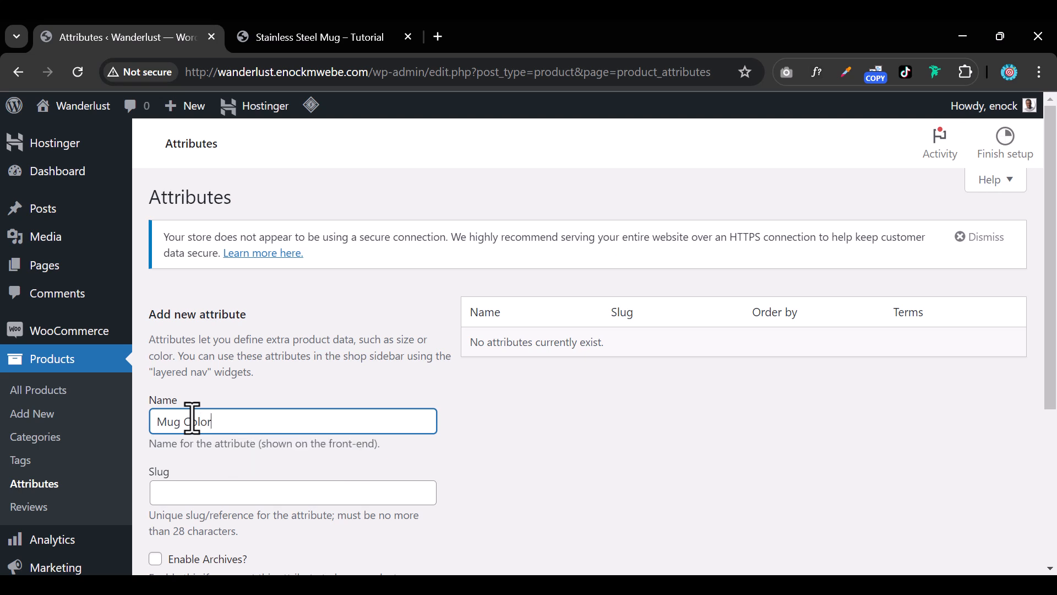
# Compare the mug page's image swatches with the options available in the new attribute form
pyautogui.click(286, 37)
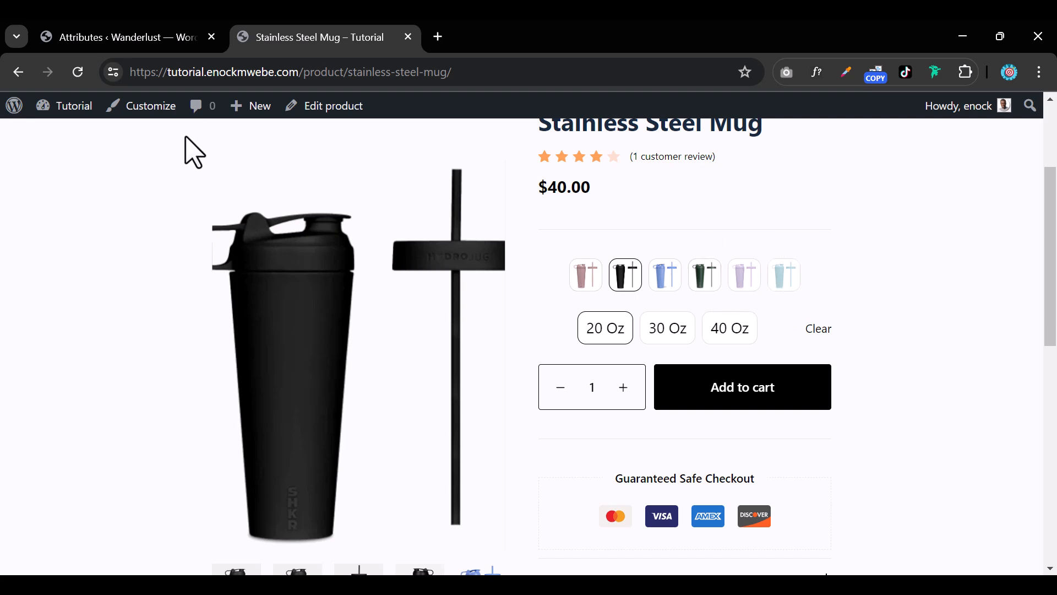
pyautogui.click(108, 43)
pyautogui.scroll(-3, 330, 406)
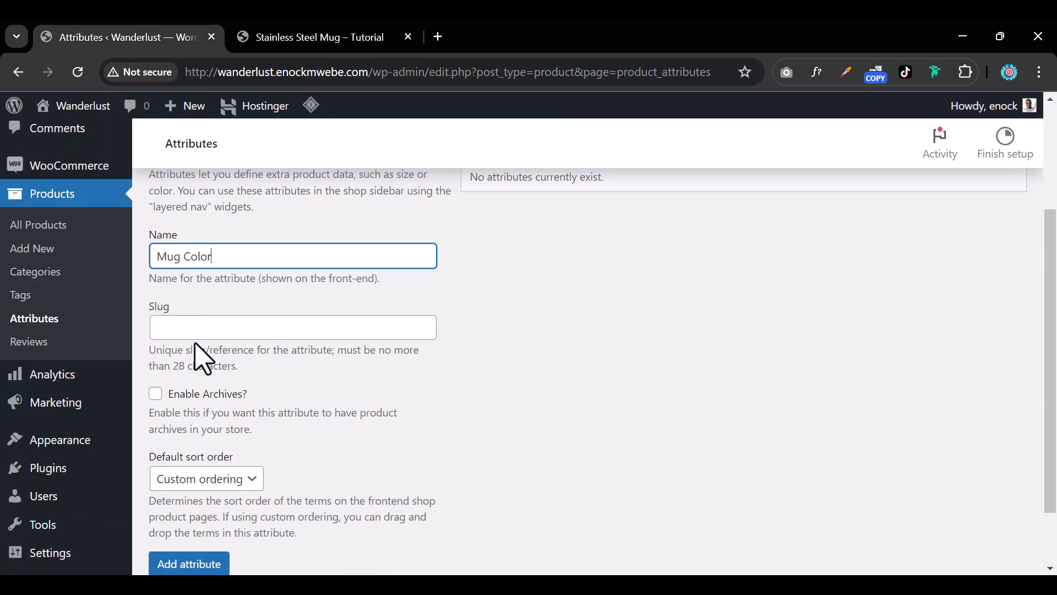
pyautogui.scroll(-2, 223, 382)
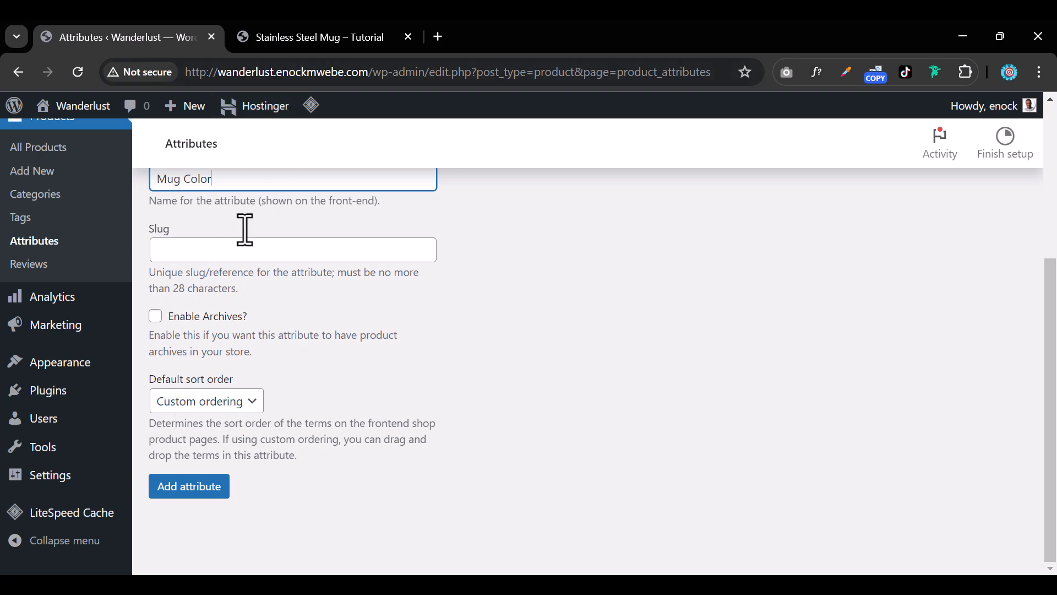
pyautogui.scroll(2, 237, 319)
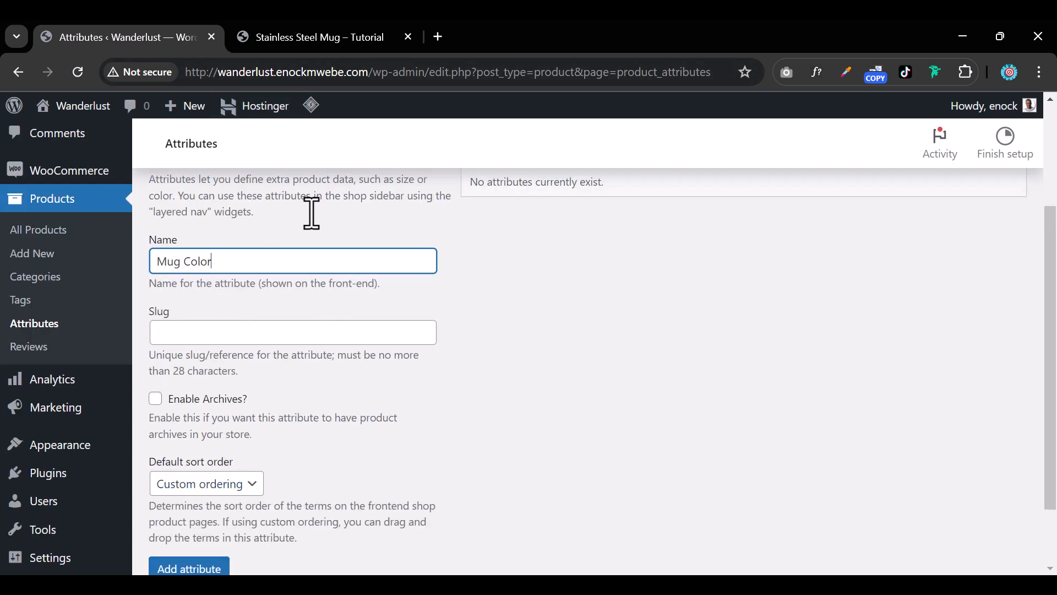
pyautogui.click(326, 44)
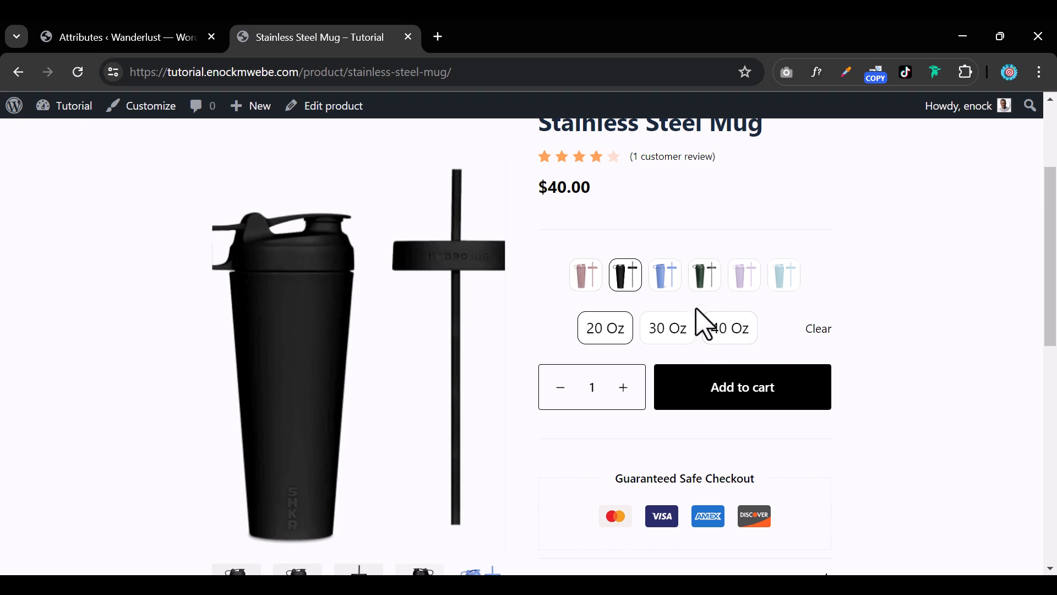
pyautogui.click(106, 47)
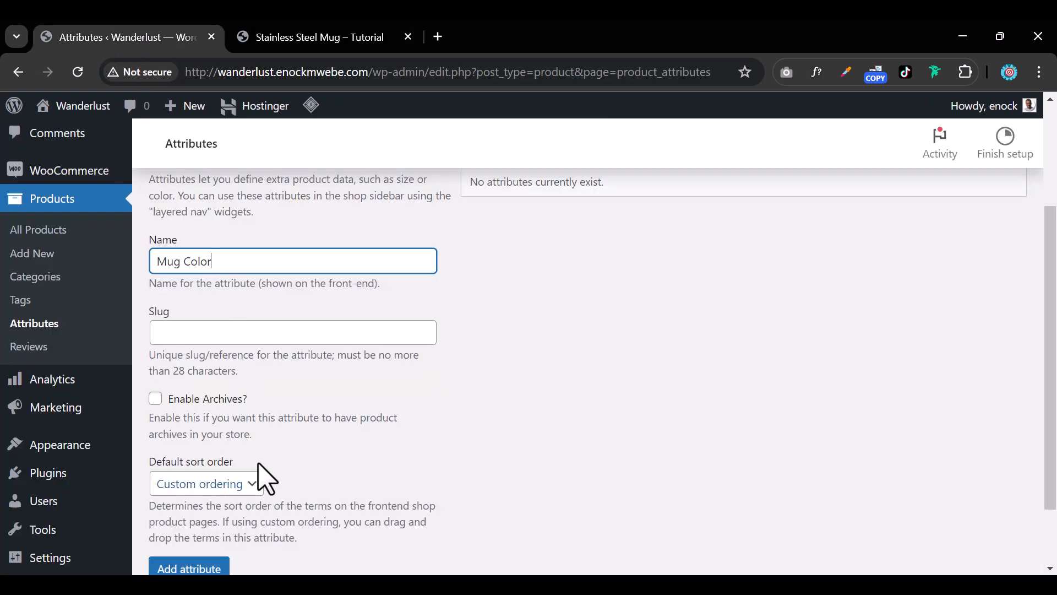
# Search the plugin directory for variation swatches, and install and activate Variation Swatches for WooCommerce by CartFlows
pyautogui.moveTo(85, 476)
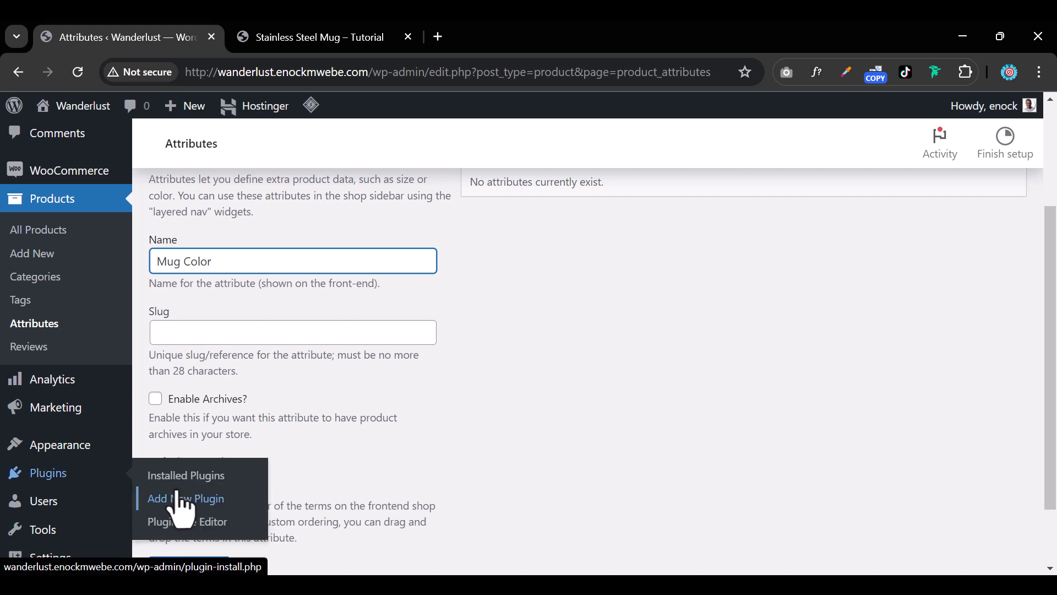
pyautogui.click(183, 496)
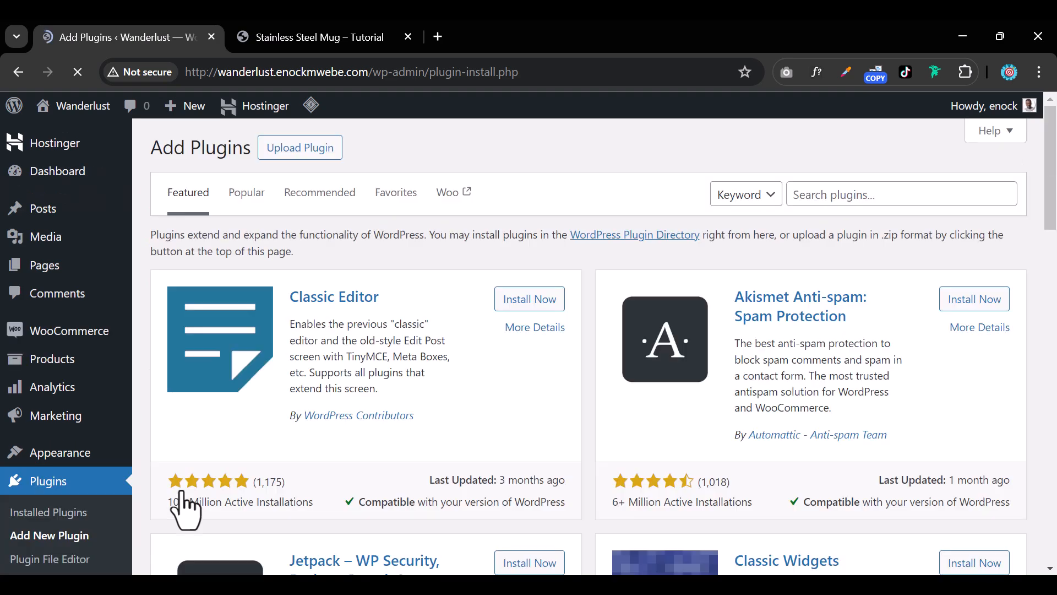
pyautogui.click(890, 193)
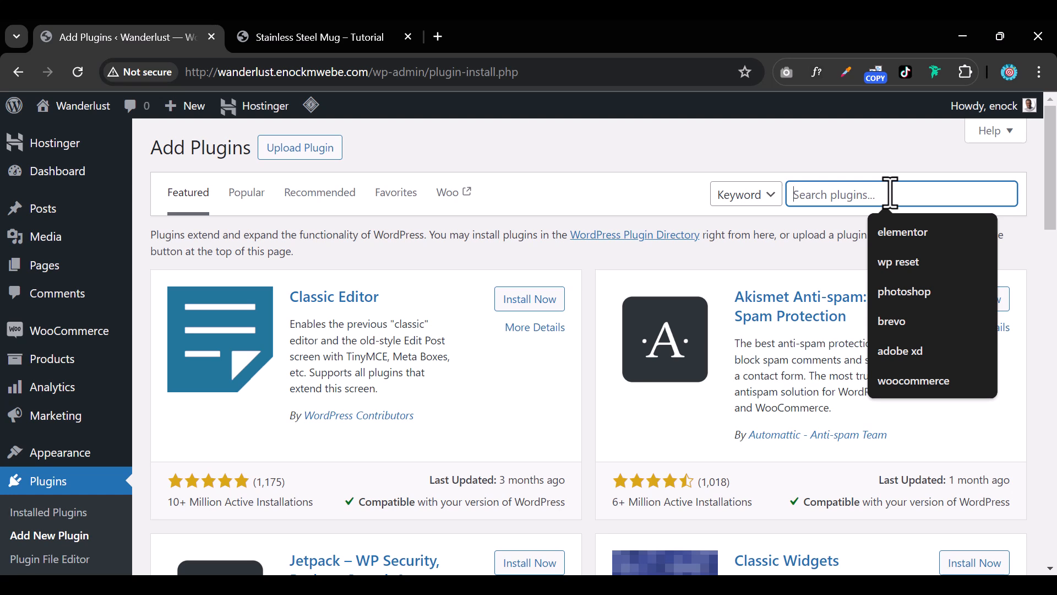
pyautogui.write('vae')
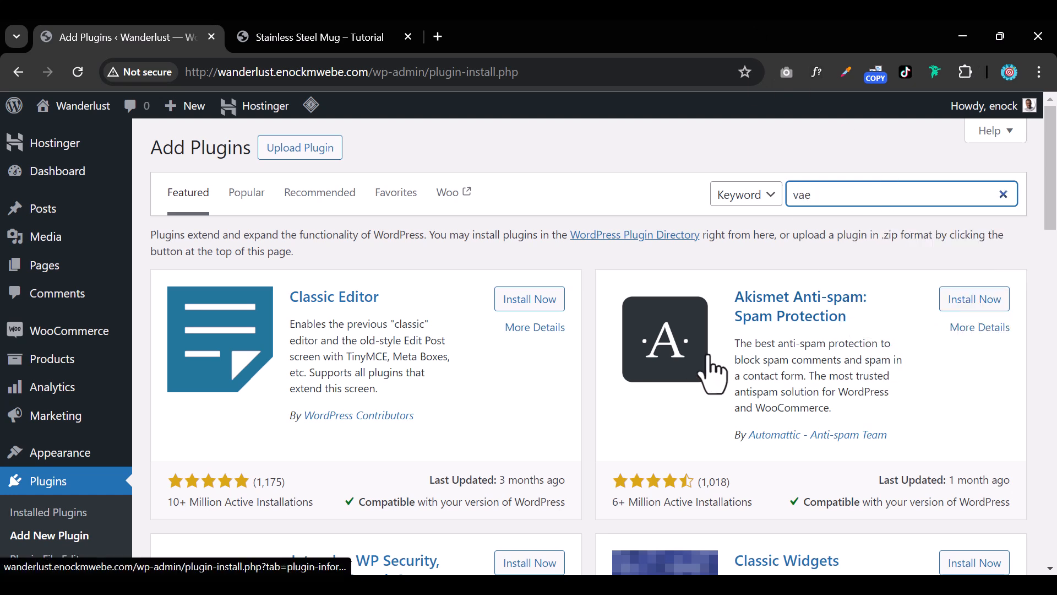
pyautogui.press('BackSpace')
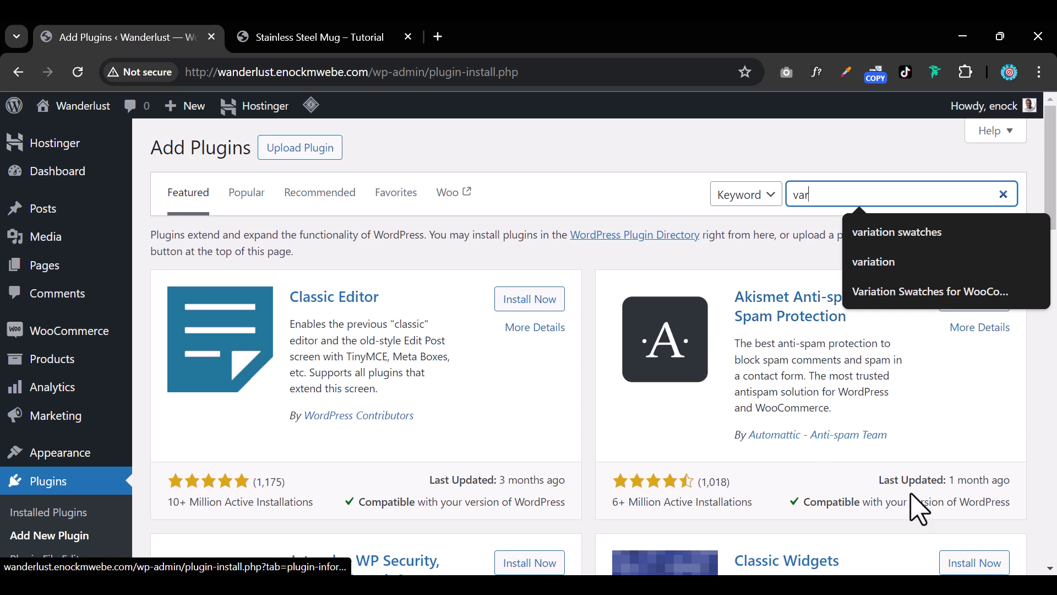
pyautogui.write('r')
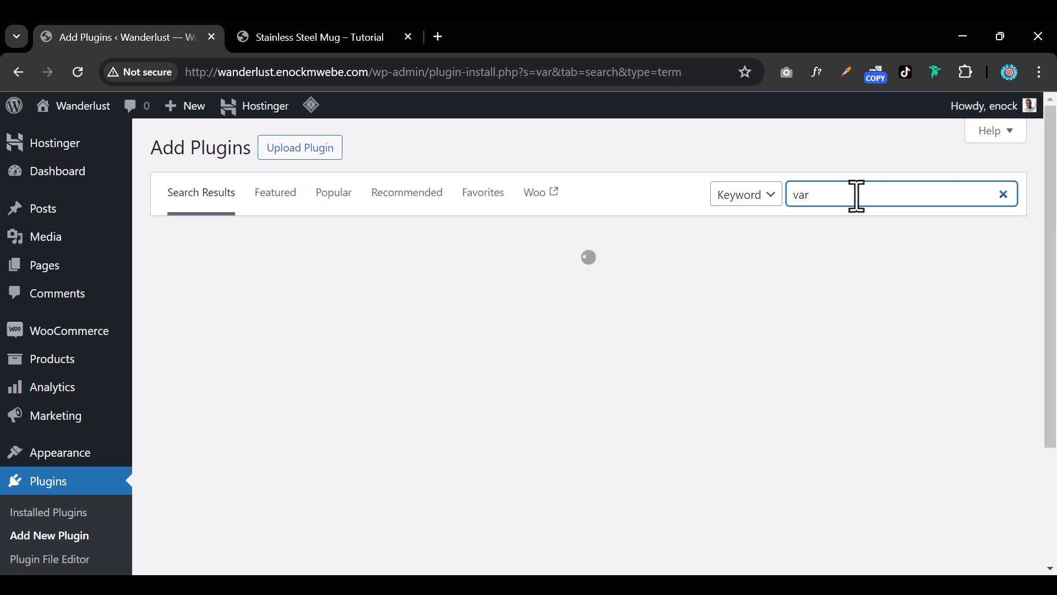
pyautogui.write('iation swatches')
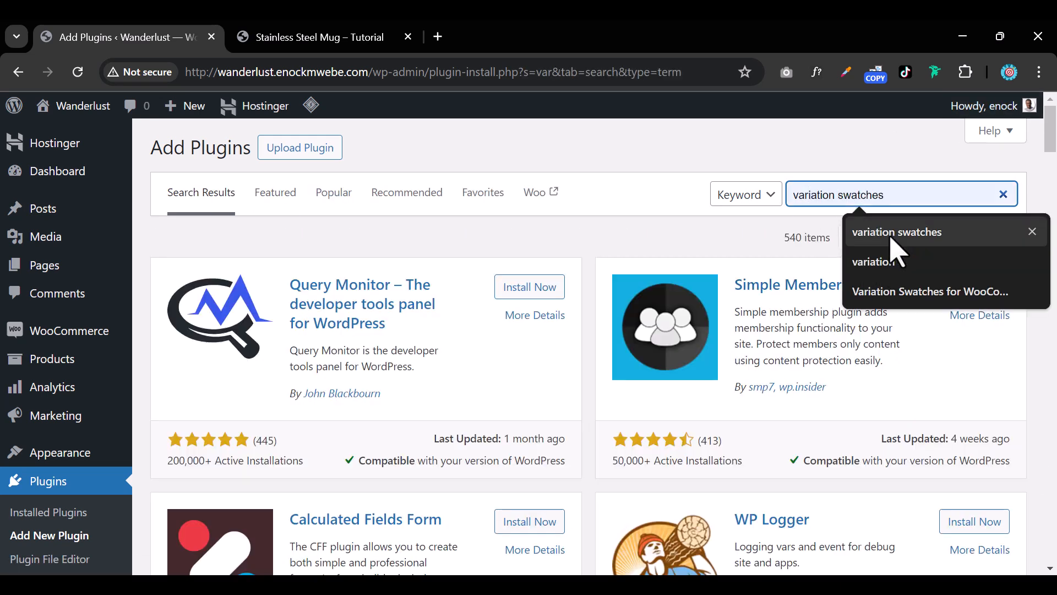
pyautogui.click(891, 236)
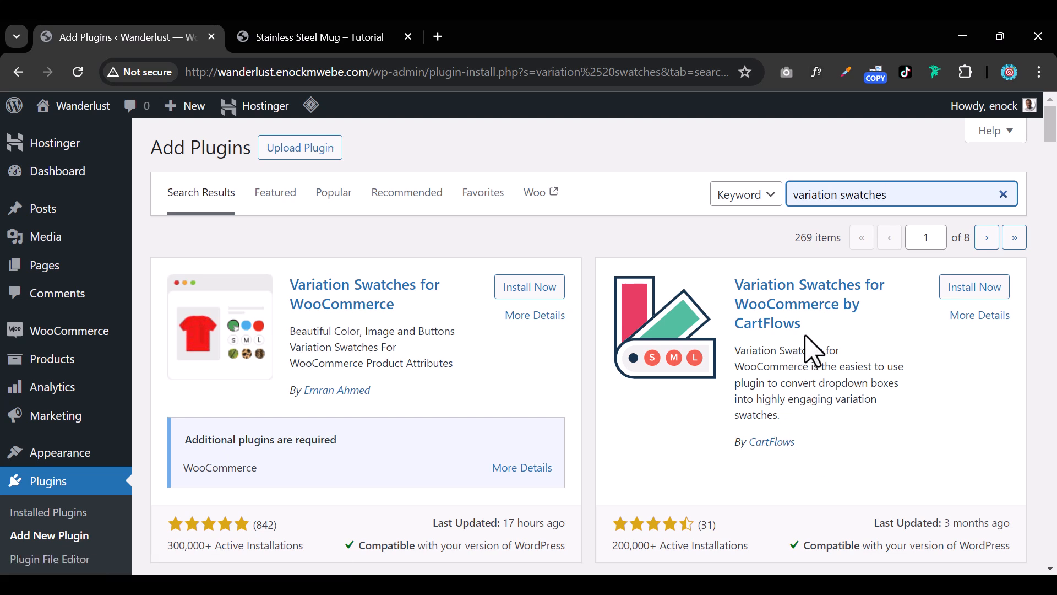
pyautogui.click(989, 292)
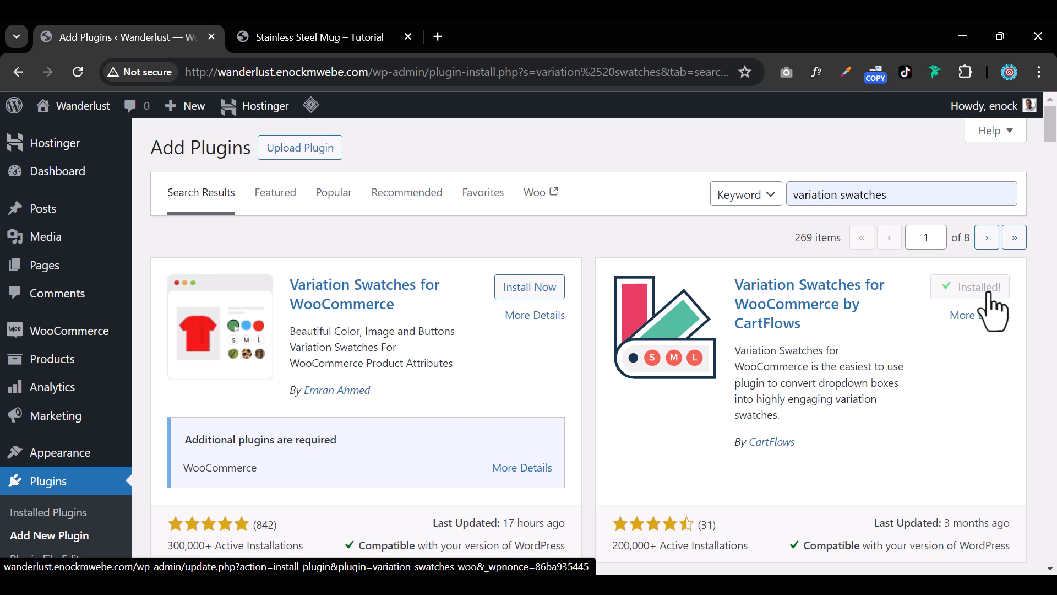
pyautogui.click(983, 291)
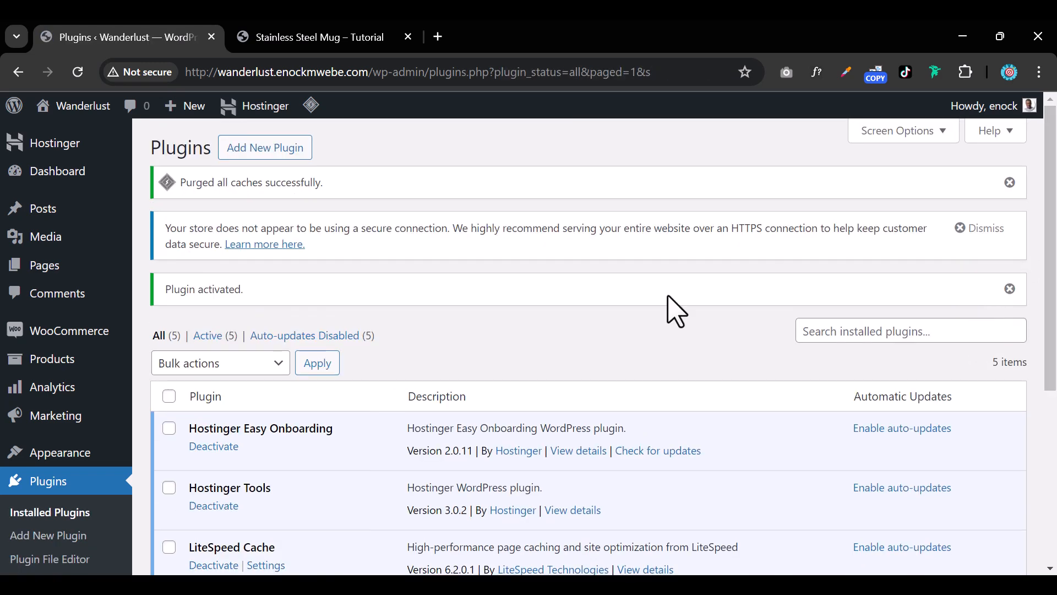
# Reopen the product attributes page and review the swatch types offered in the new attribute form
pyautogui.moveTo(61, 364)
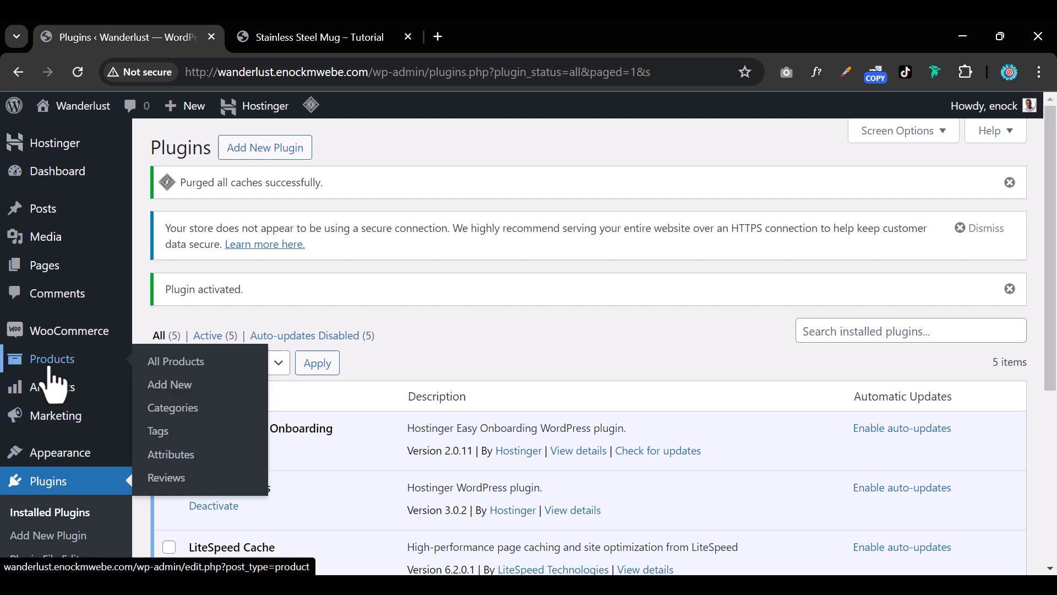
pyautogui.click(192, 464)
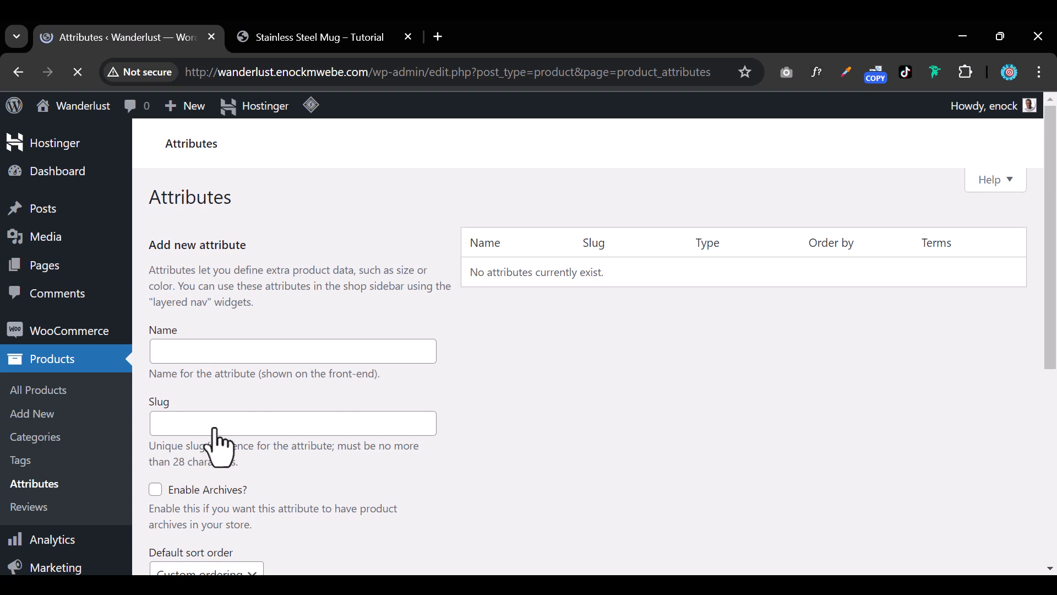
pyautogui.scroll(-4, 215, 436)
pyautogui.scroll(1, 218, 429)
pyautogui.scroll(-3, 216, 433)
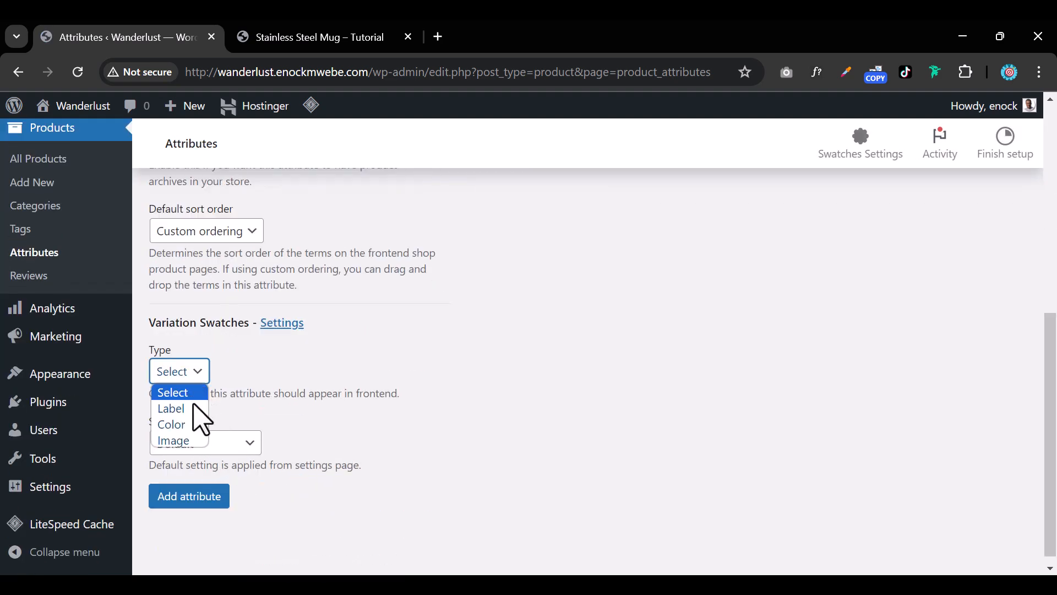
pyautogui.scroll(5, 312, 427)
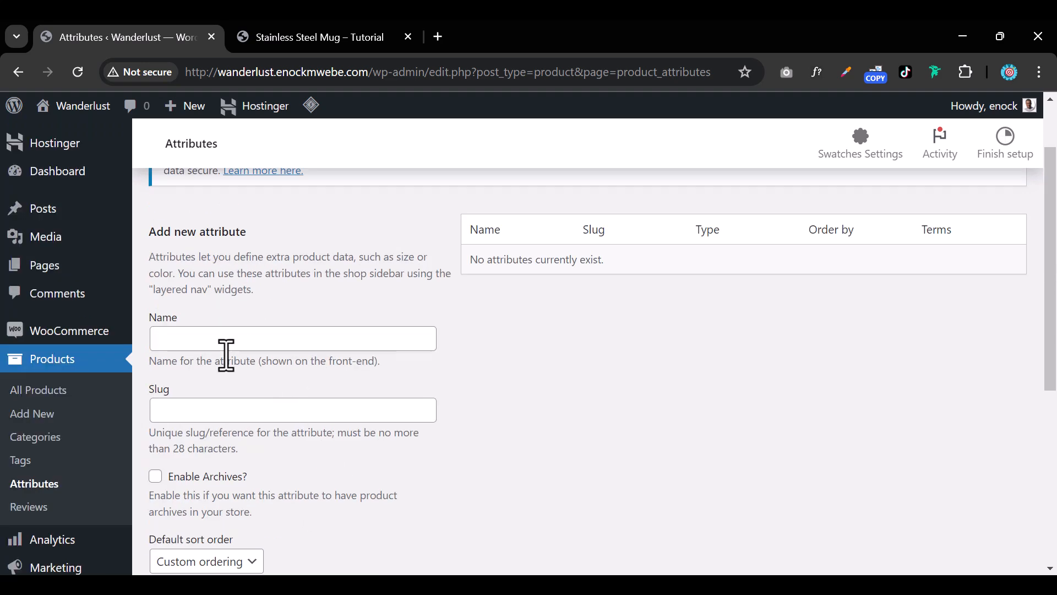
# Name the new product attribute Mug Color
pyautogui.click(236, 337)
pyautogui.write('Mug Co')
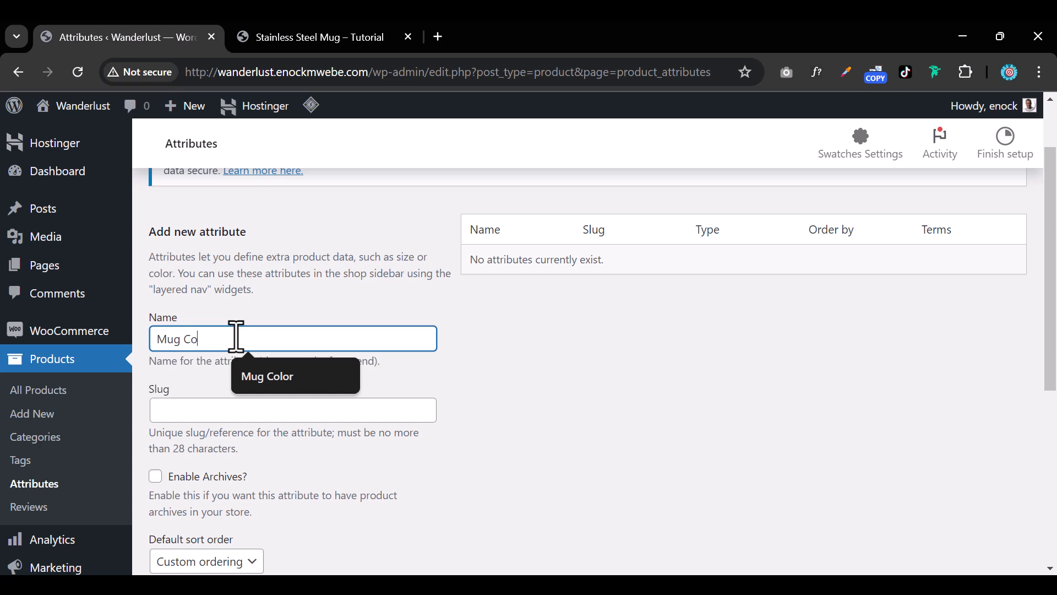
pyautogui.write('lor')
# Set the Mug Color attribute's swatch type to Image and its shape to Square
pyautogui.scroll(-6, 236, 337)
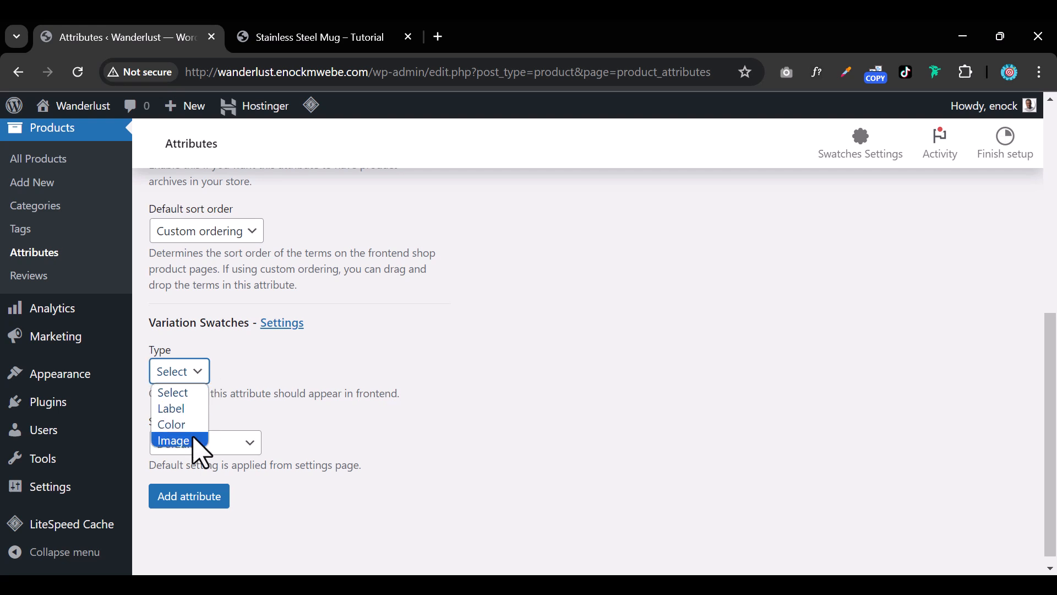
pyautogui.click(194, 439)
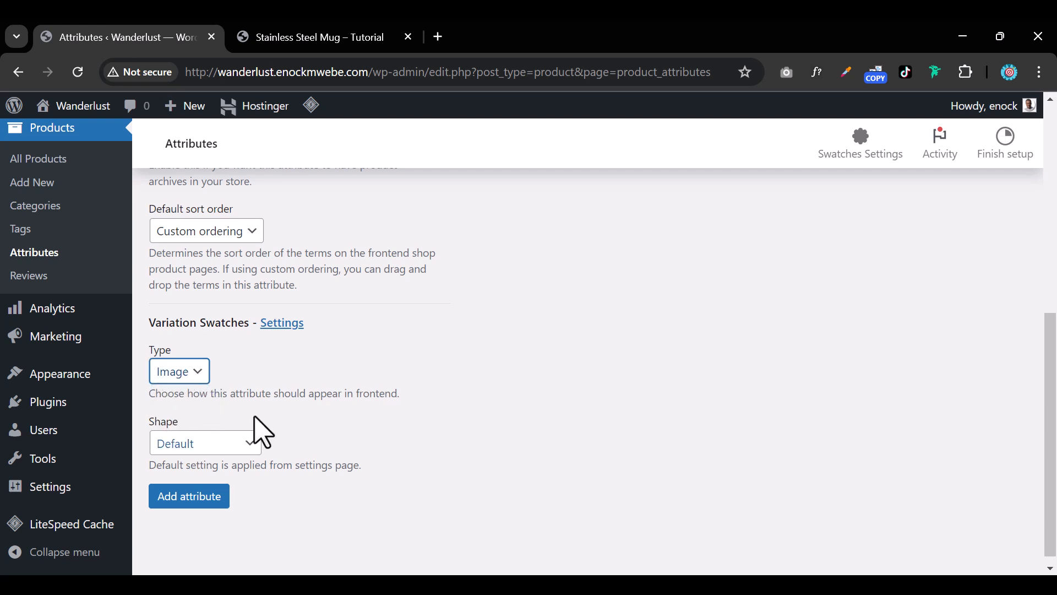
pyautogui.click(253, 442)
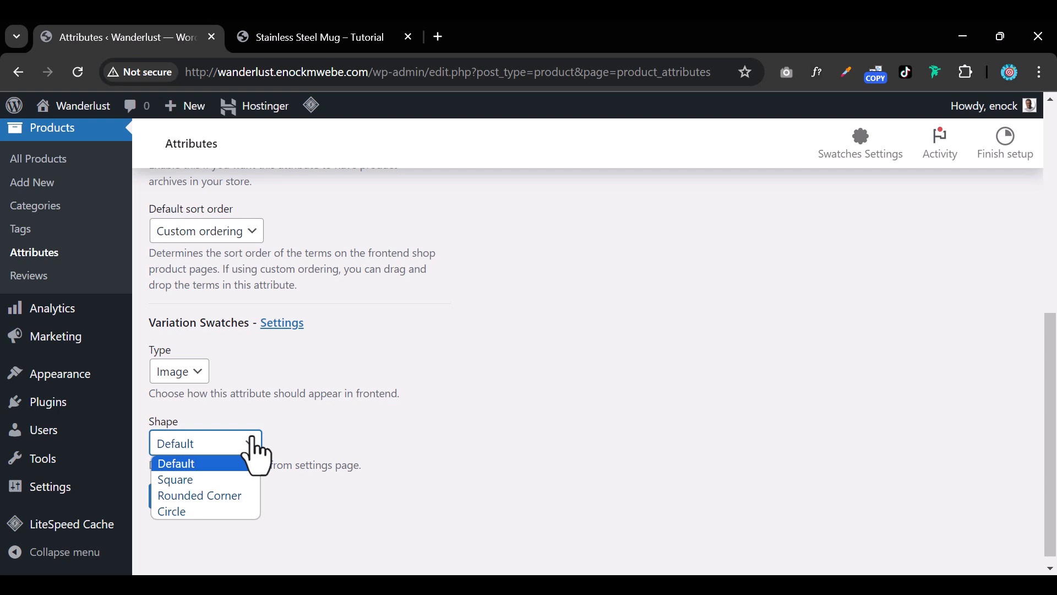
pyautogui.click(234, 478)
pyautogui.scroll(-2, 253, 457)
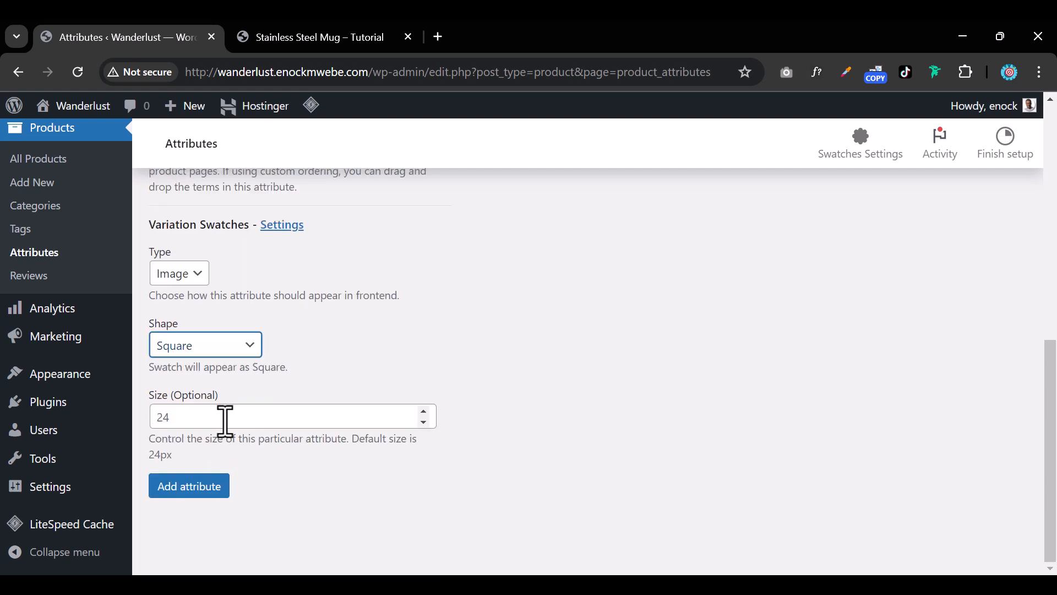
# Set the Mug Color attribute's swatch size to 70 and add the attribute
pyautogui.click(226, 422)
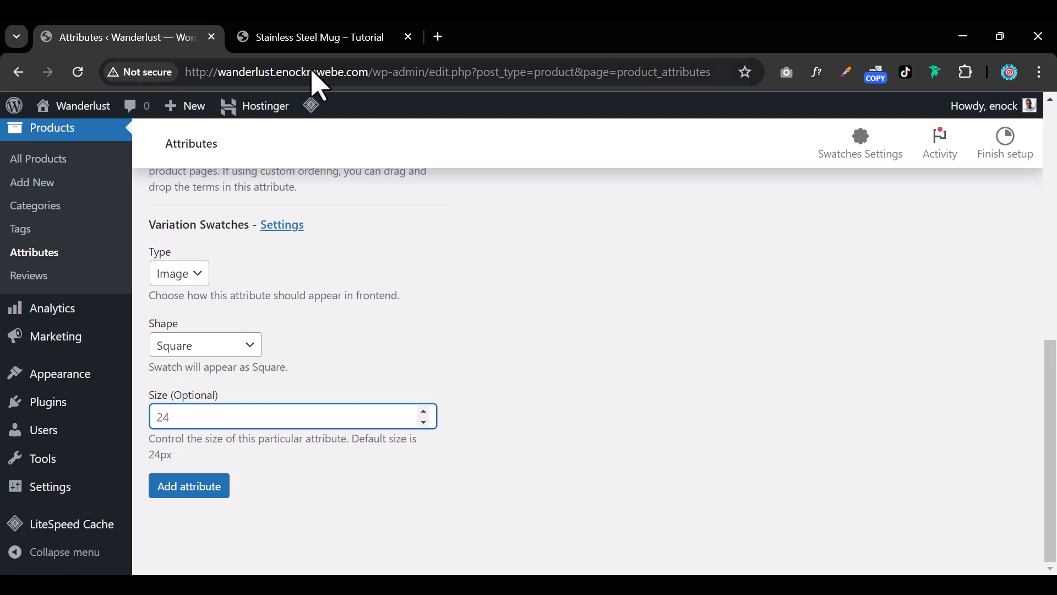
pyautogui.click(309, 43)
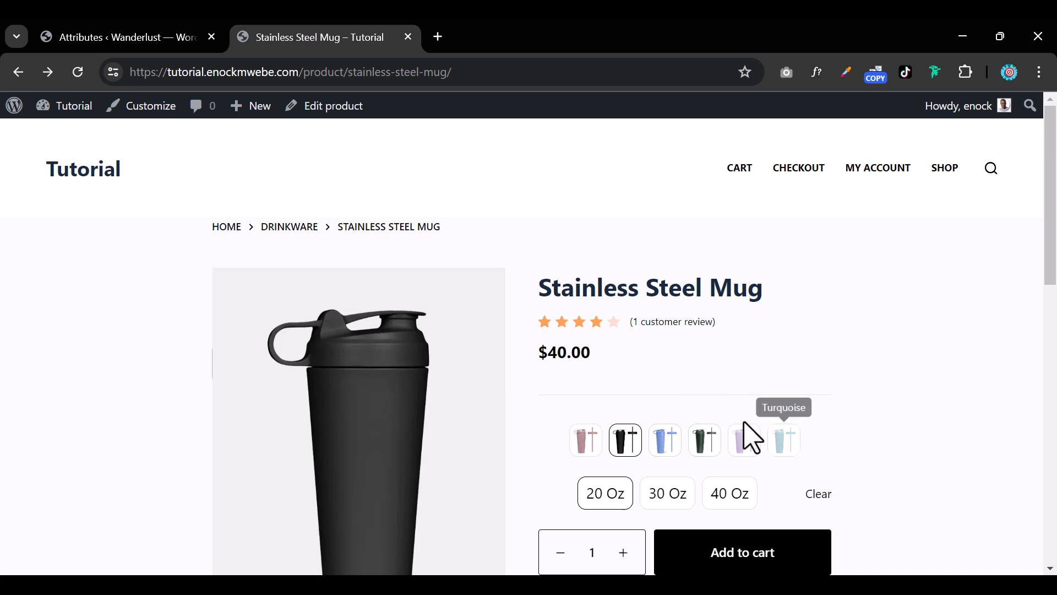
pyautogui.click(156, 40)
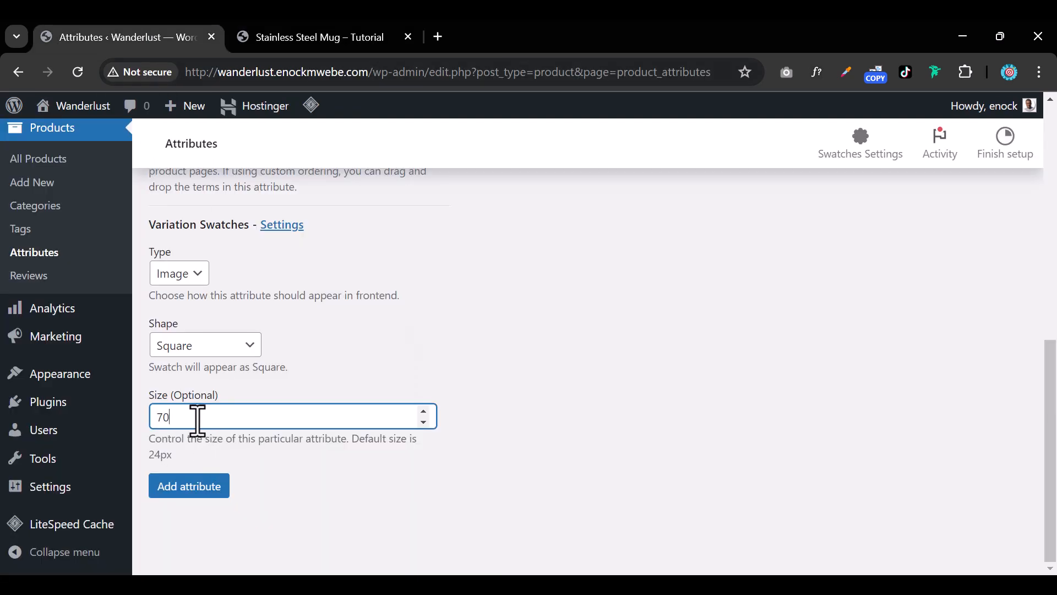
pyautogui.click(194, 492)
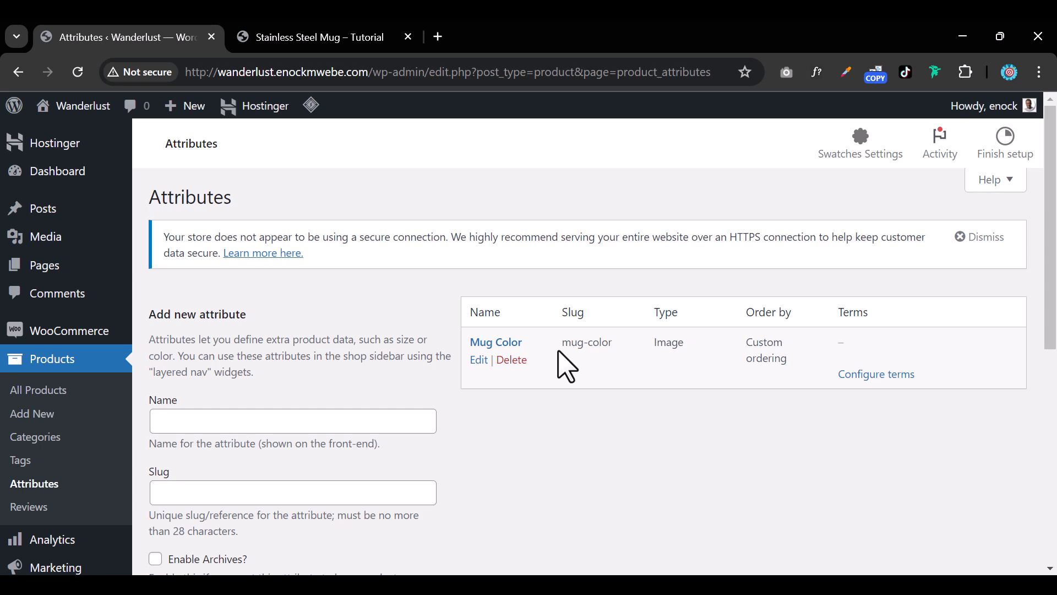
# Open the term configuration for Mug Color and name the new term Black, using the reference mug product's color swatches as a guide
pyautogui.click(884, 376)
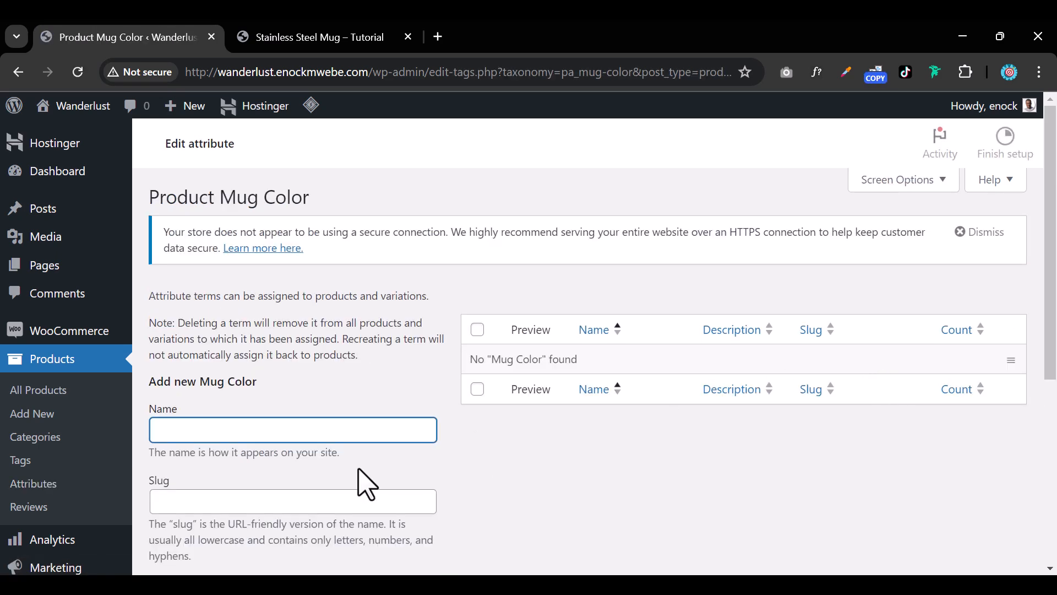
pyautogui.scroll(-3, 352, 429)
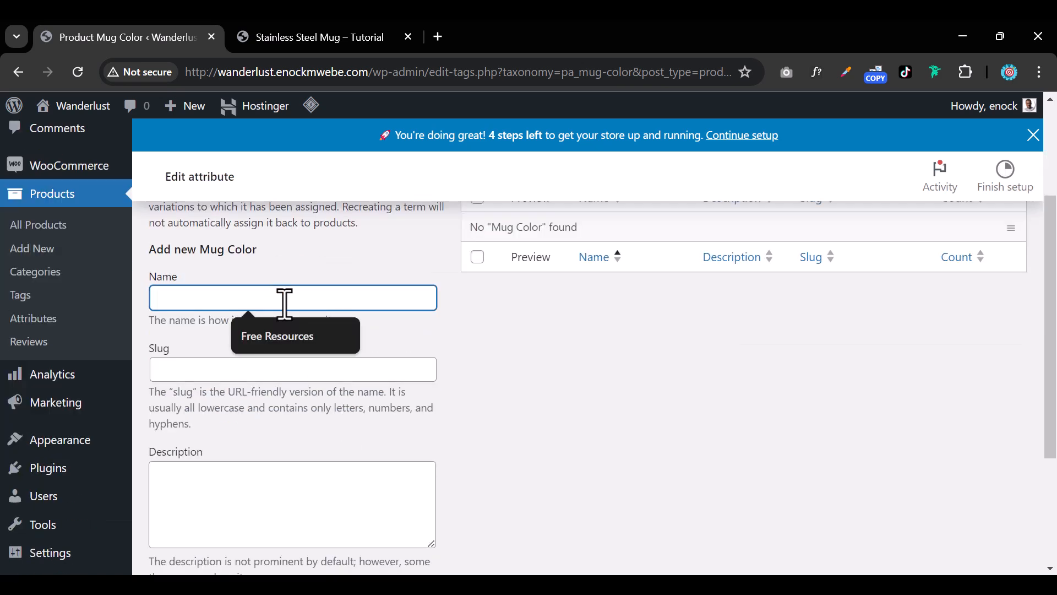
pyautogui.click(300, 39)
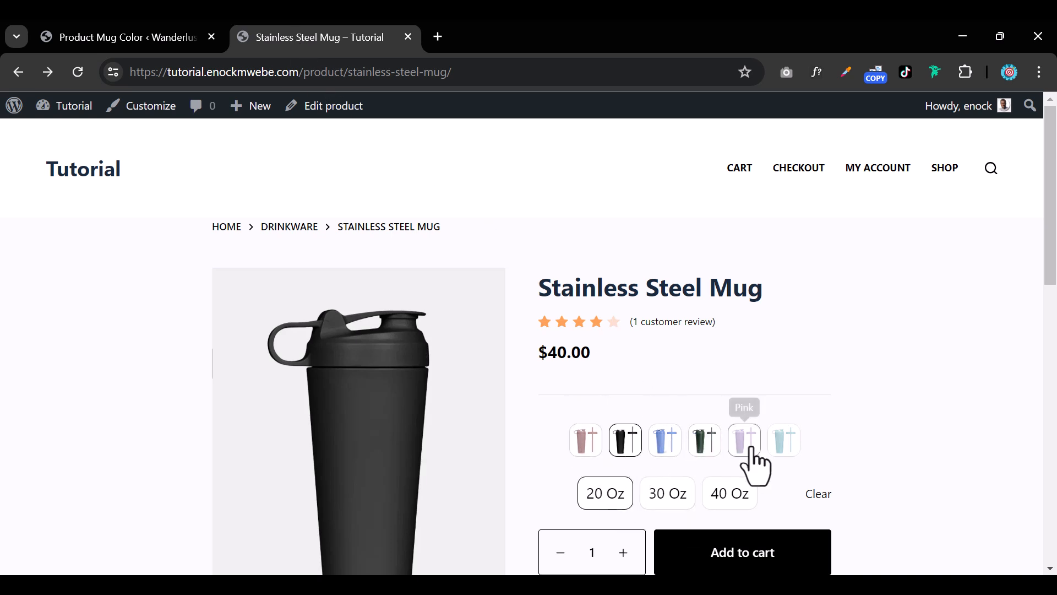
pyautogui.click(165, 40)
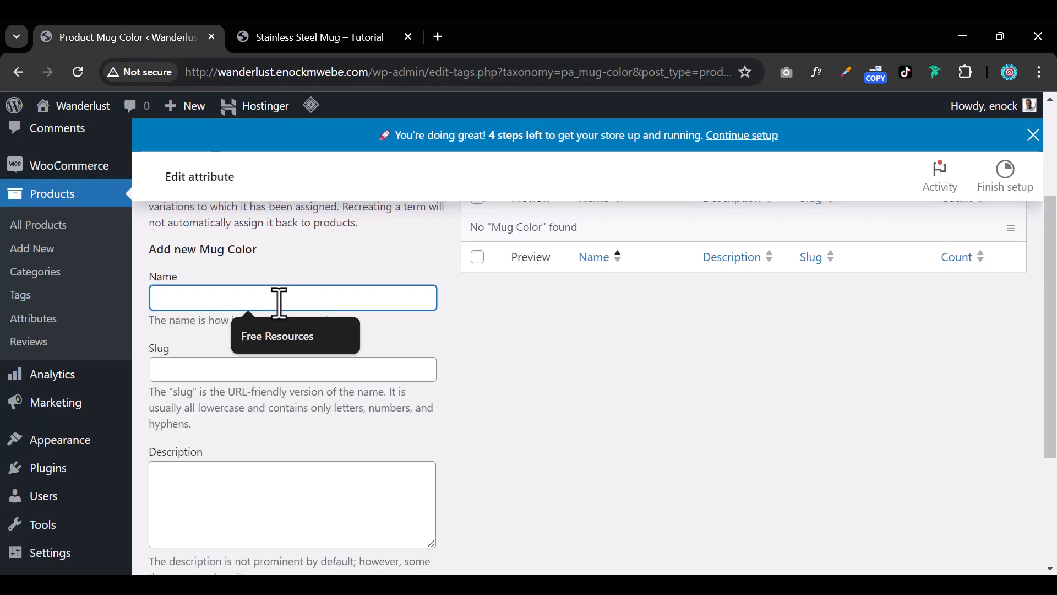
pyautogui.write('Black')
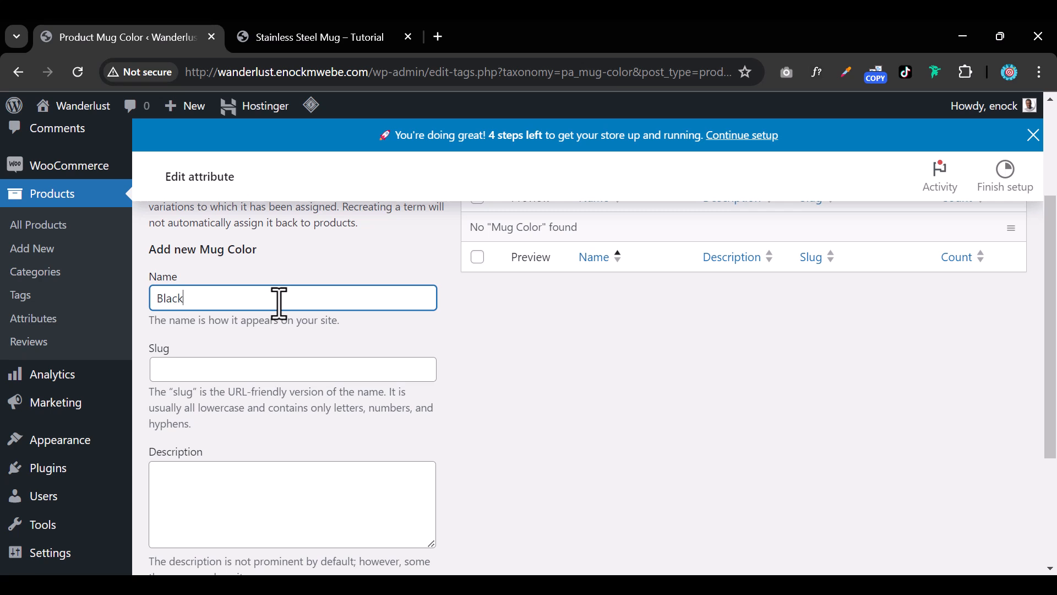
pyautogui.scroll(-3, 257, 313)
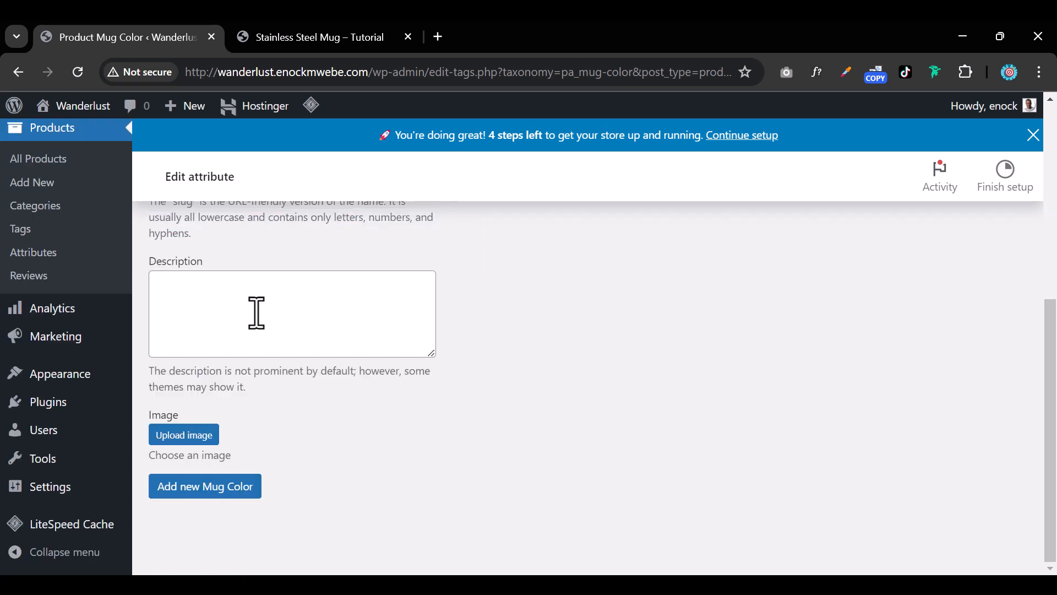
# Upload the black, light blue, teal, pine, mauve and lilac SHKR mug images from the Trest folder for the term's swatch
pyautogui.click(200, 433)
pyautogui.click(539, 379)
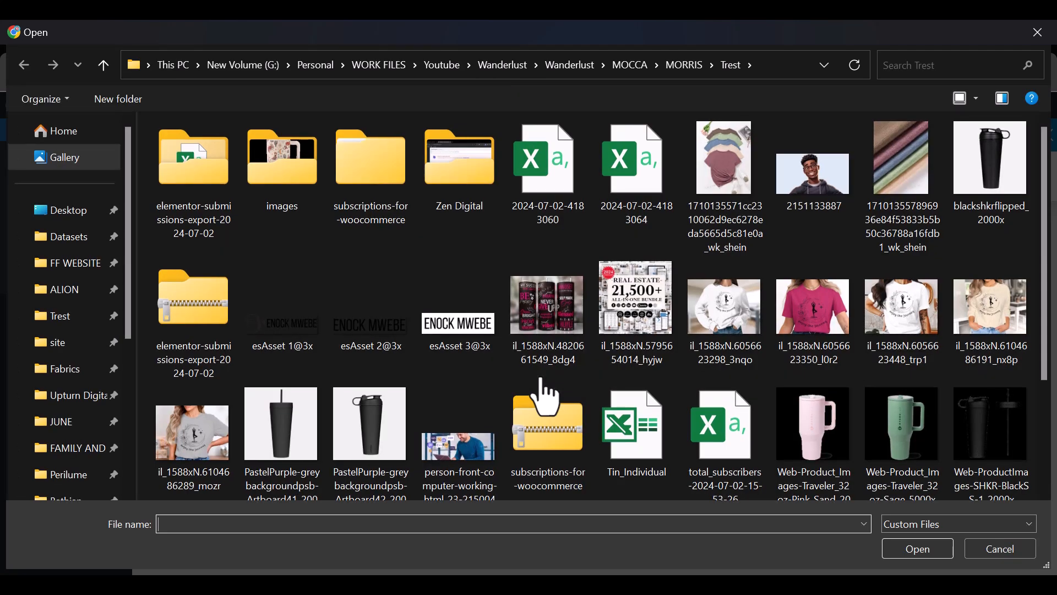
pyautogui.scroll(-3, 612, 385)
pyautogui.click(817, 277)
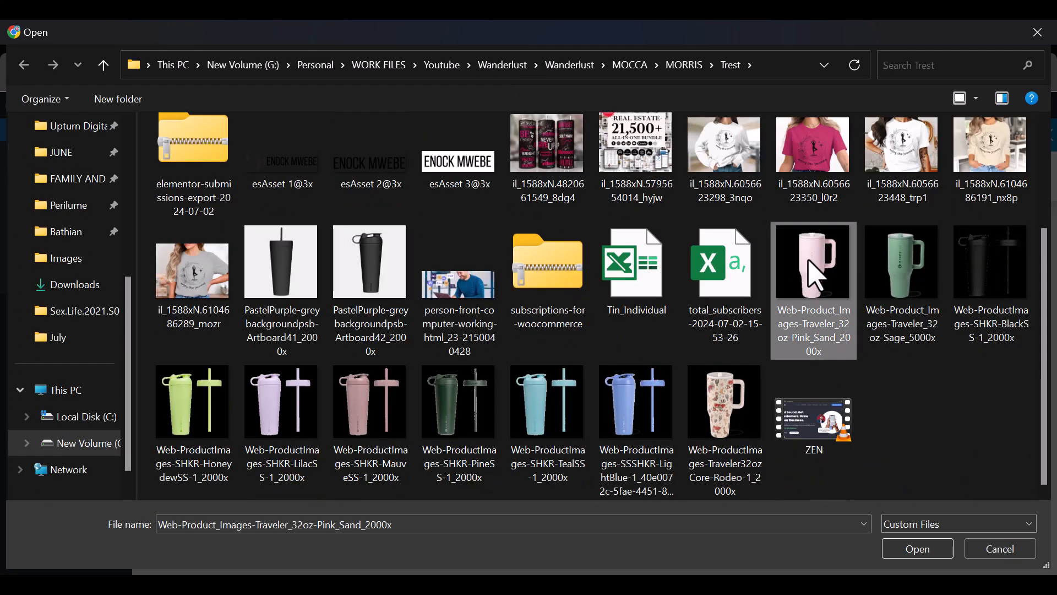
pyautogui.click(923, 302)
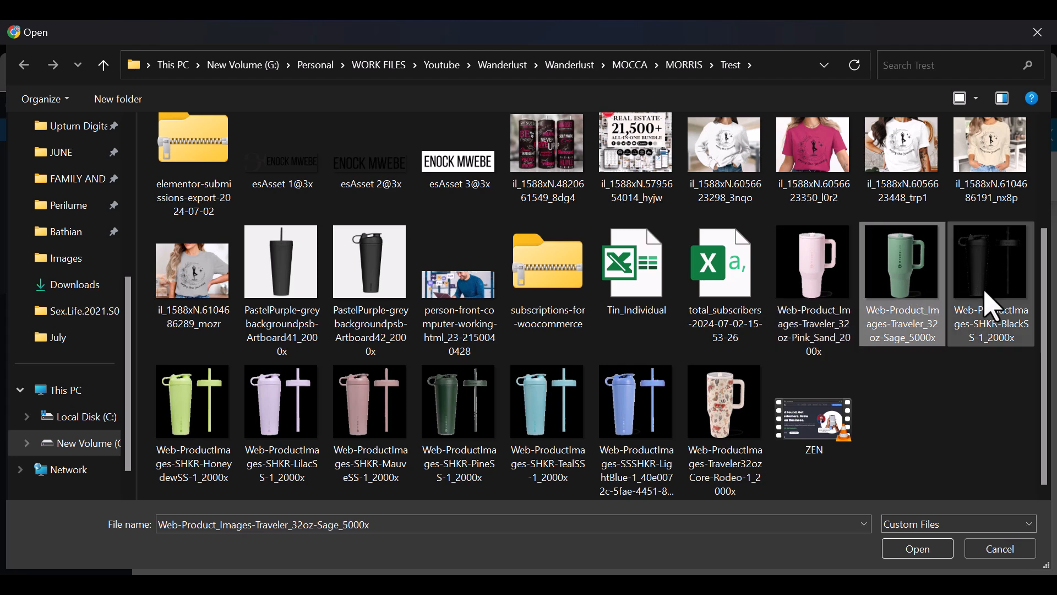
pyautogui.click(1002, 306)
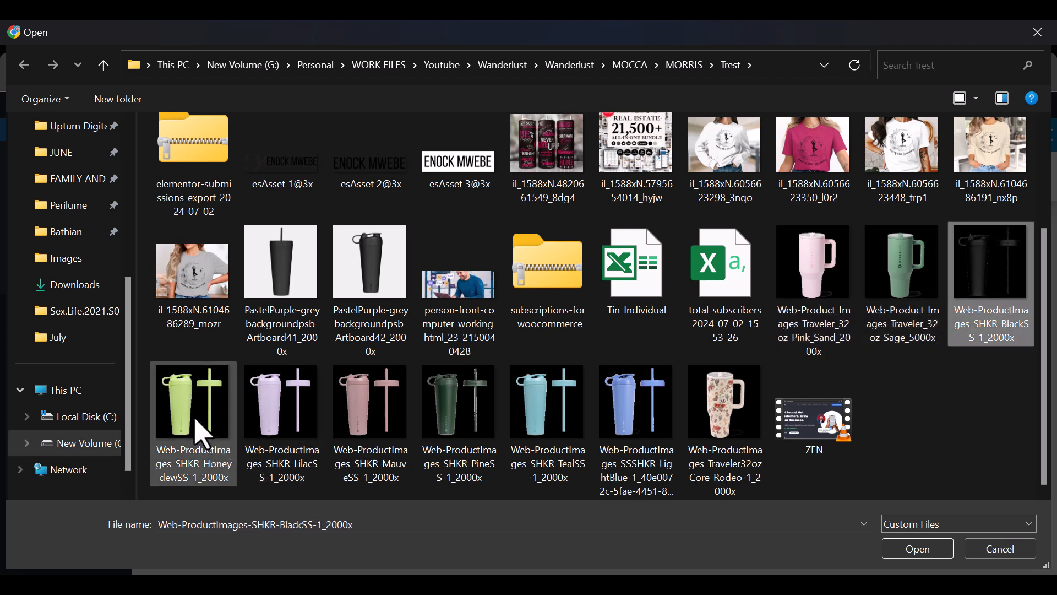
pyautogui.keyDown('ctrl'); pyautogui.click(633, 436); pyautogui.keyUp('ctrl')
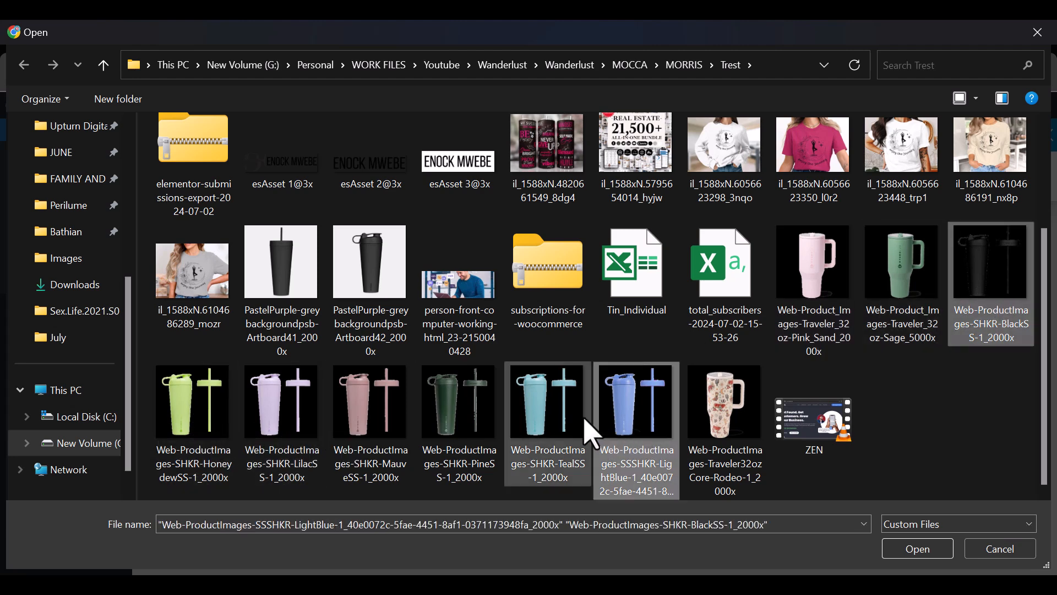
pyautogui.keyDown('ctrl'); pyautogui.click(548, 425); pyautogui.keyUp('ctrl')
pyautogui.keyDown('ctrl'); pyautogui.click(439, 420); pyautogui.keyUp('ctrl')
pyautogui.keyDown('ctrl'); pyautogui.click(344, 420); pyautogui.keyUp('ctrl')
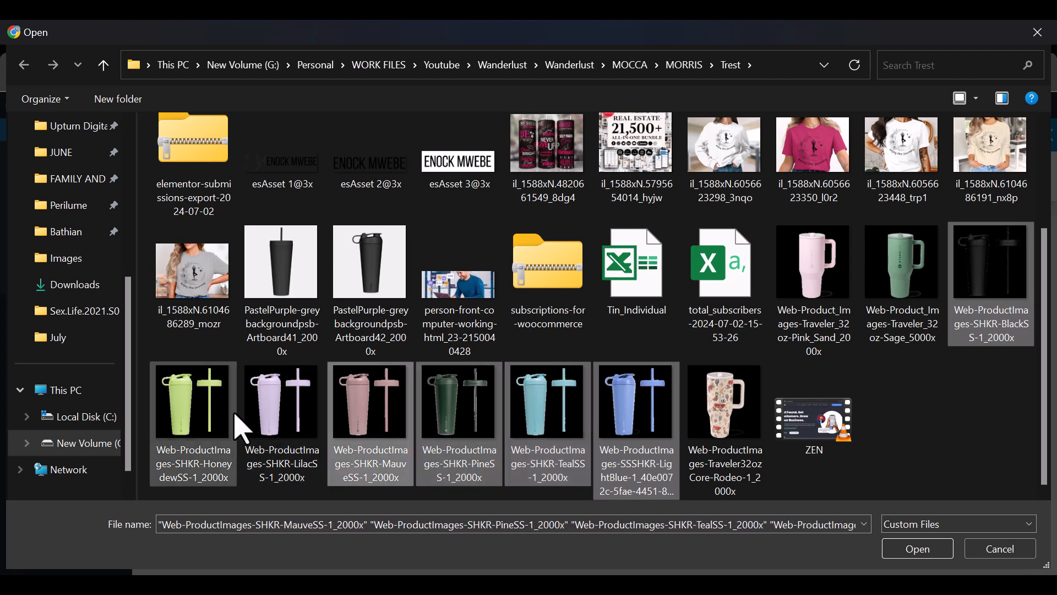
pyautogui.keyDown('ctrl'); pyautogui.click(252, 412); pyautogui.keyUp('ctrl')
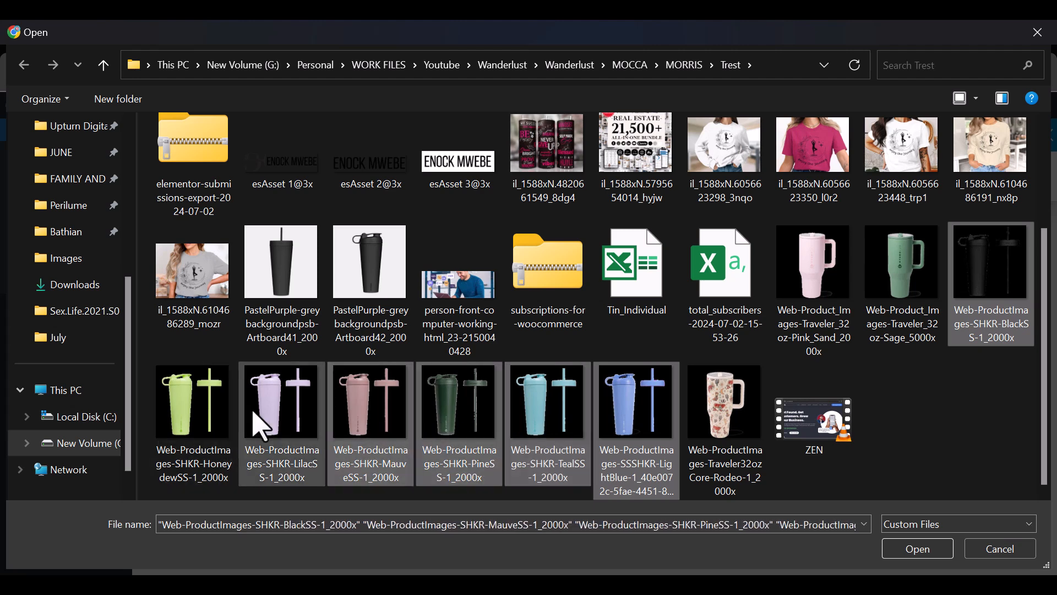
pyautogui.click(893, 547)
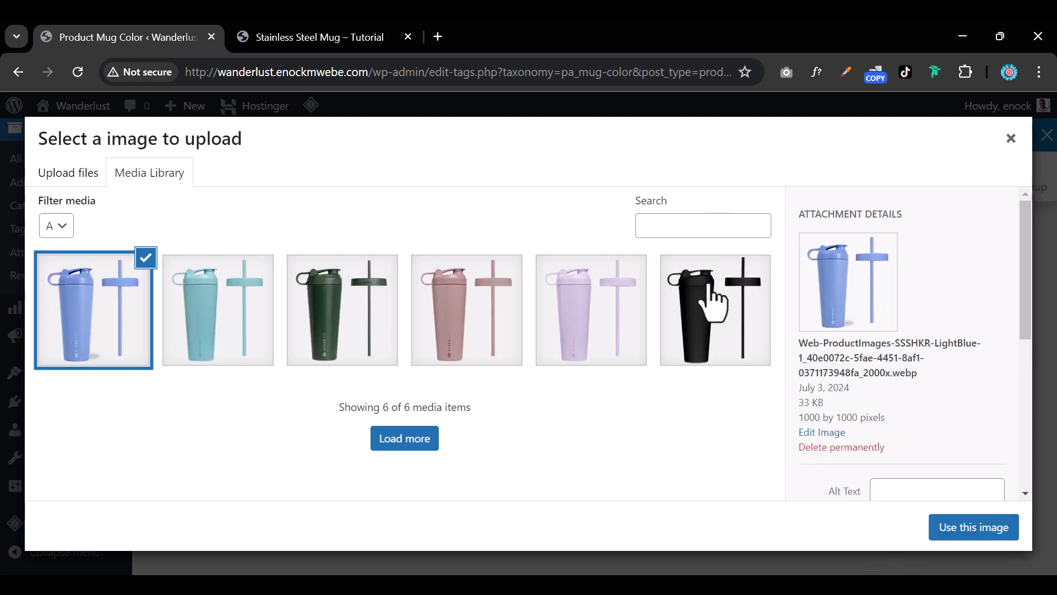
# Assign the black mug image to the Black term and add it to Mug Color
pyautogui.click(715, 333)
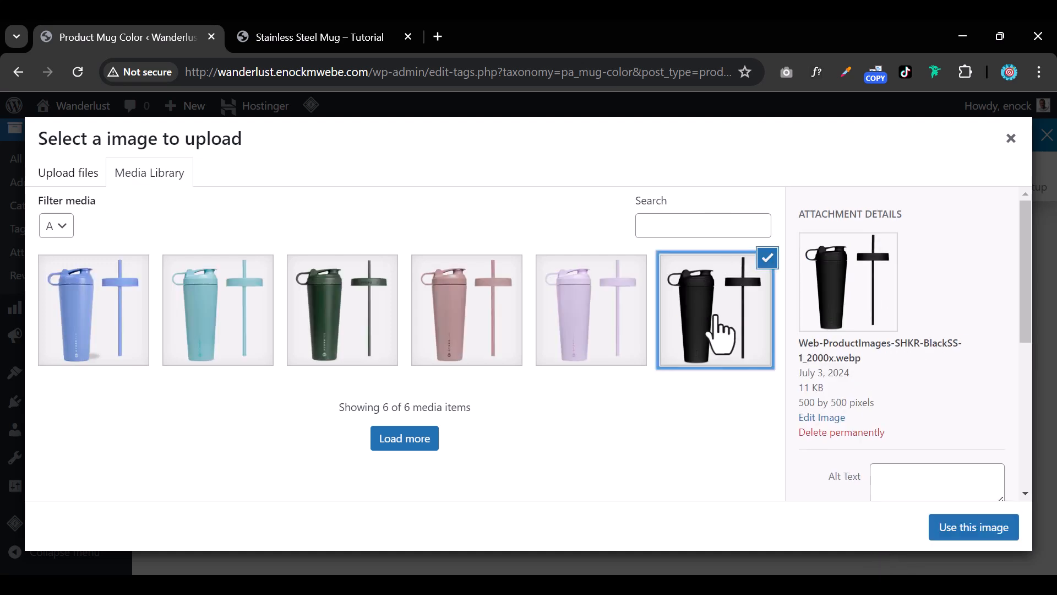
pyautogui.click(988, 530)
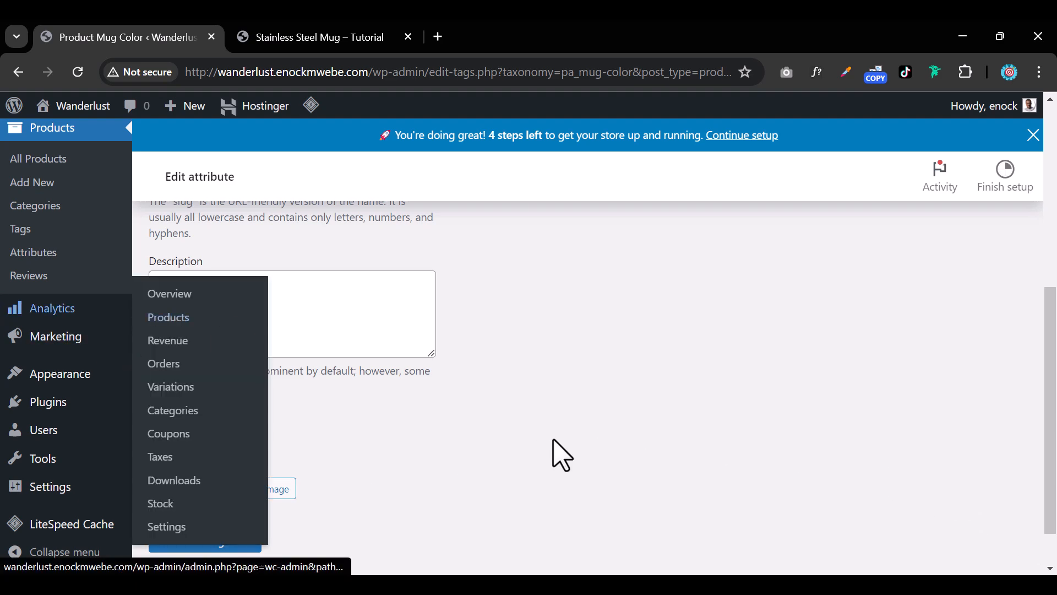
pyautogui.scroll(3, 479, 449)
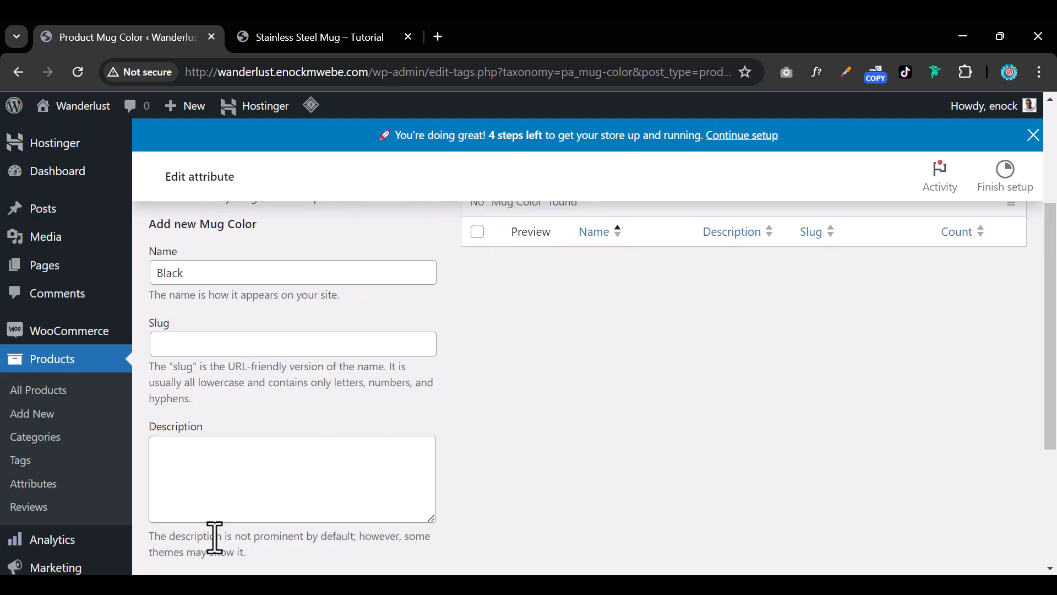
pyautogui.scroll(-3, 215, 537)
pyautogui.scroll(-1, 209, 283)
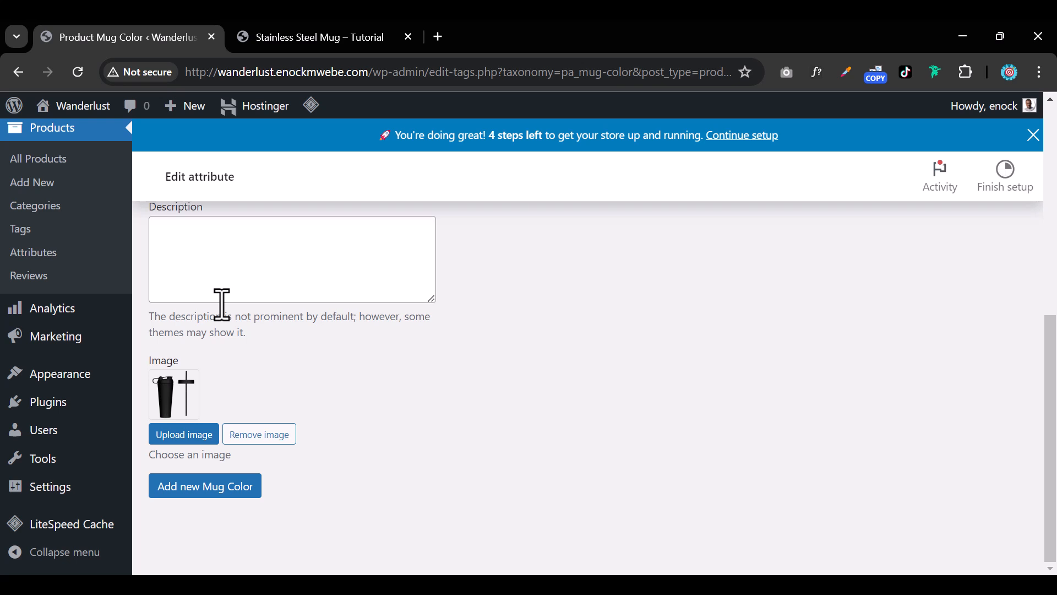
pyautogui.click(209, 485)
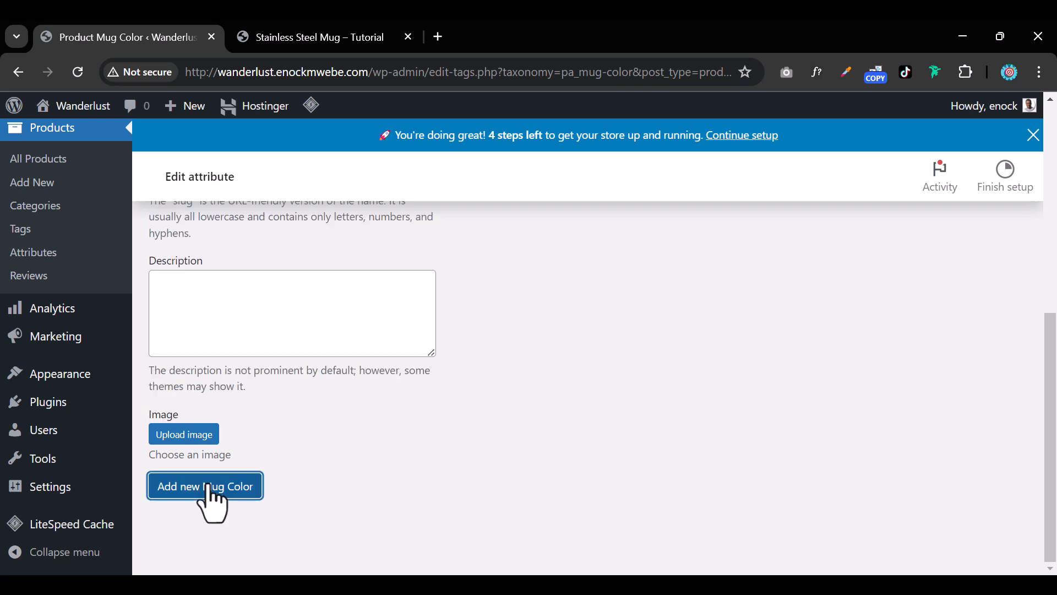
# Add a Mug Color term named Pink with the lilac mug image as its swatch
pyautogui.scroll(5, 274, 437)
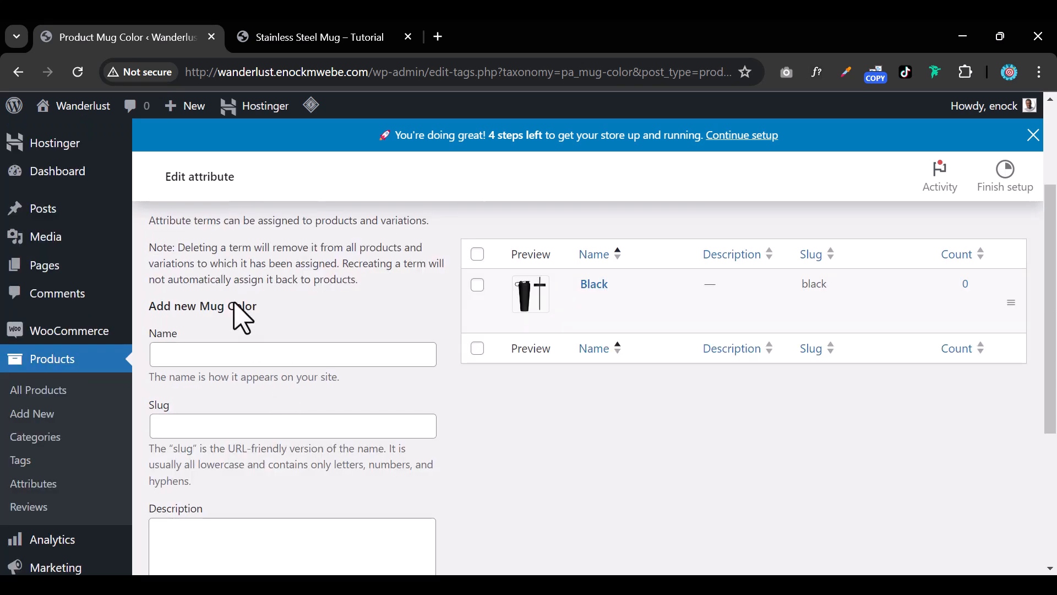
pyautogui.click(217, 352)
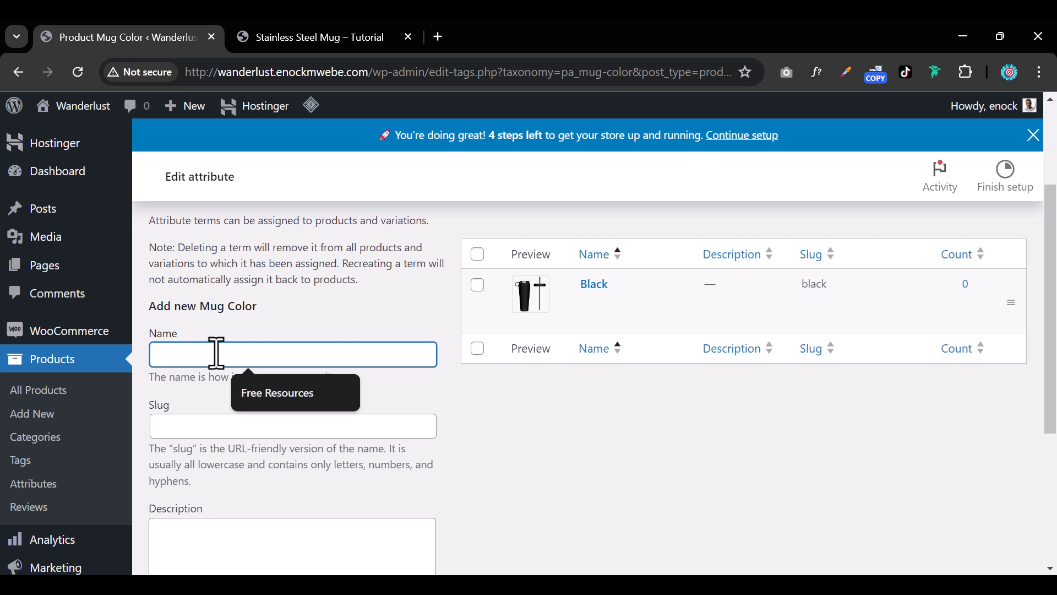
pyautogui.write('Pink')
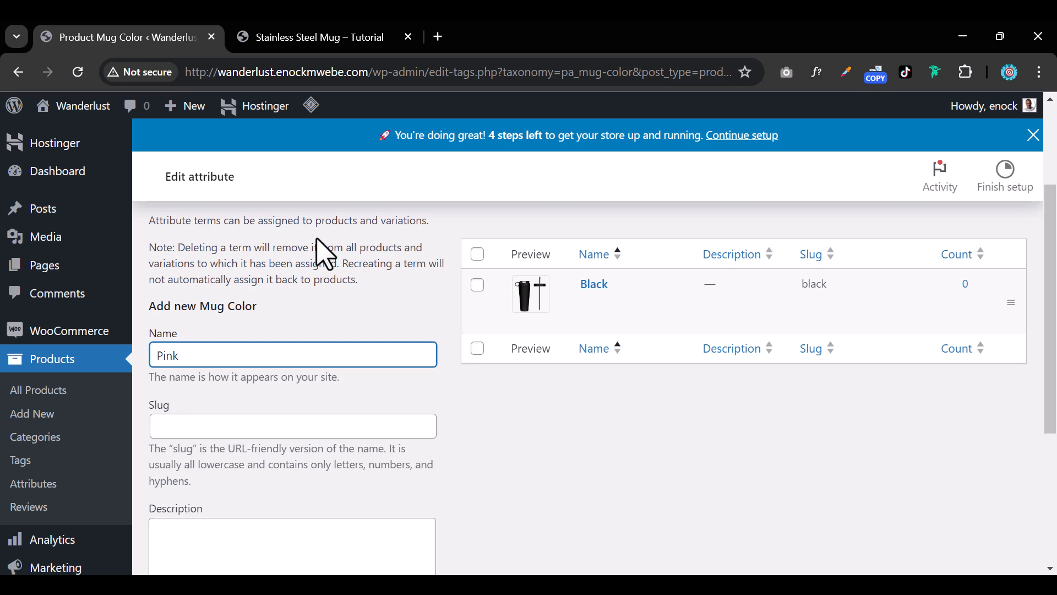
pyautogui.scroll(-5, 330, 331)
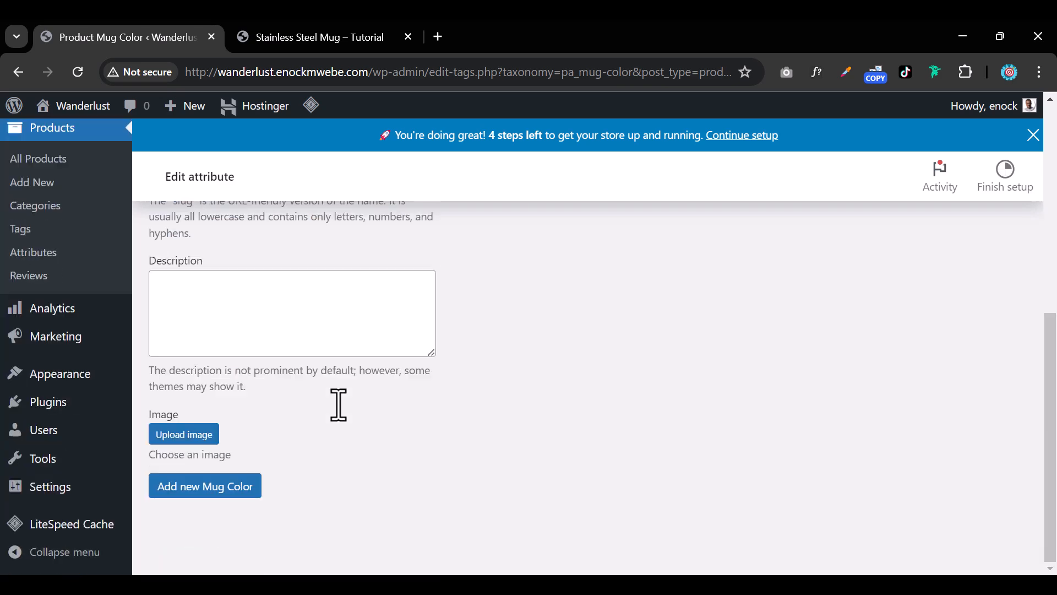
pyautogui.click(182, 433)
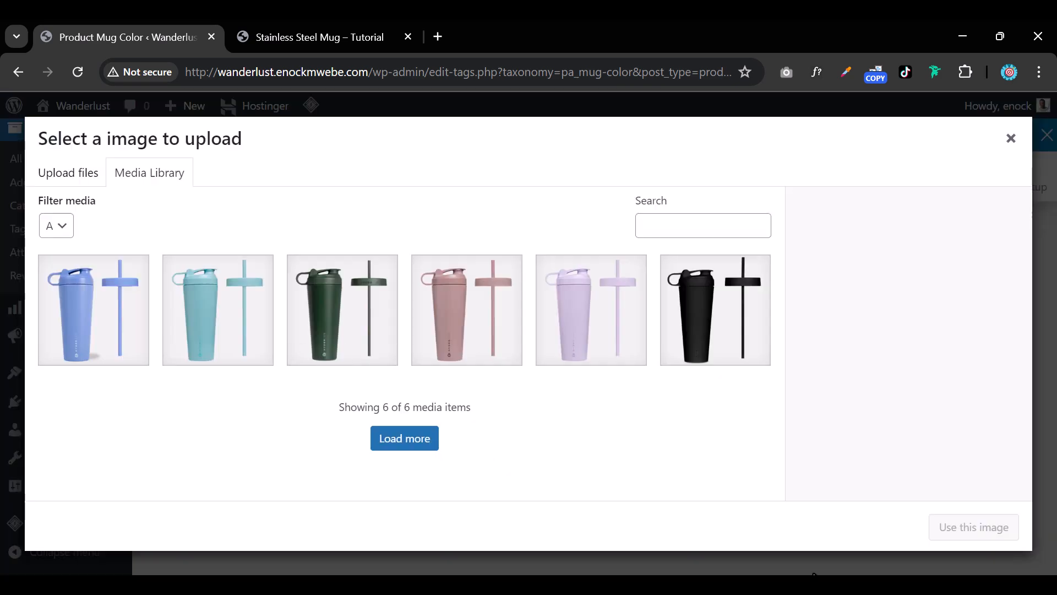
pyautogui.click(567, 325)
pyautogui.click(957, 538)
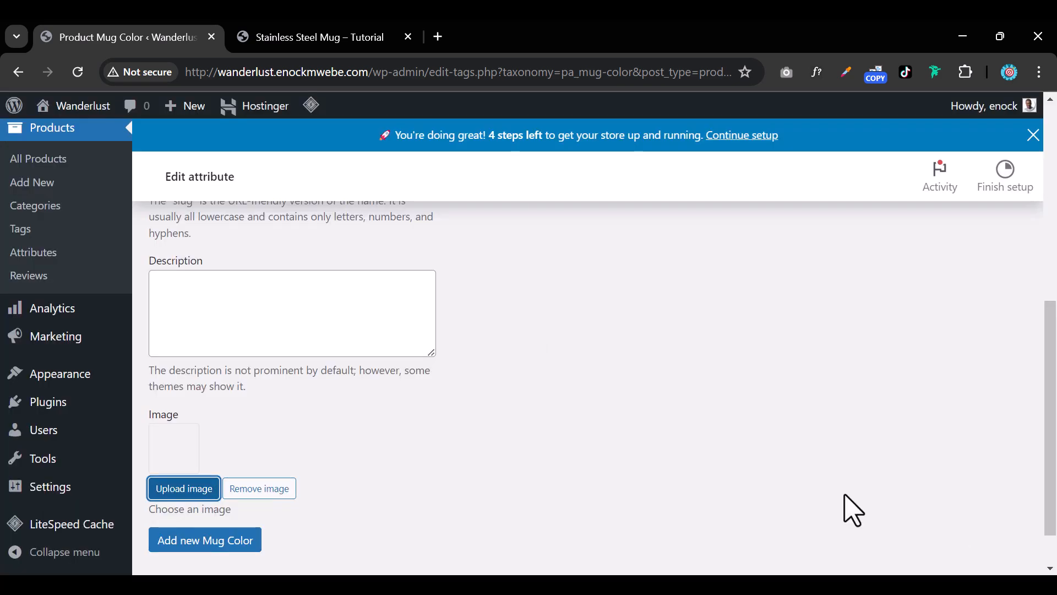
pyautogui.click(200, 542)
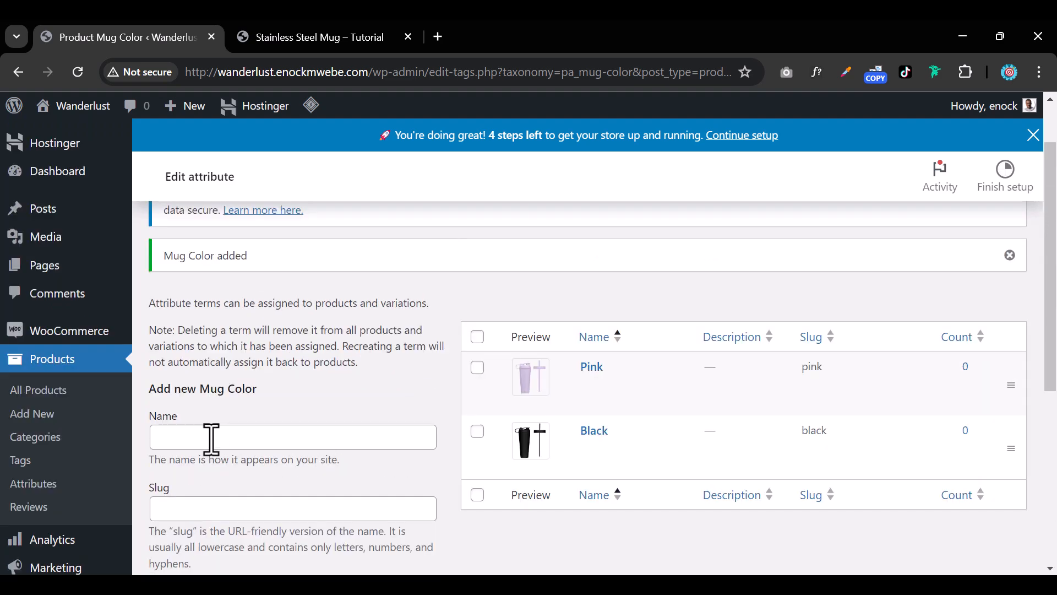
# Add a Mug Color term named Beige with the mauve mug image as its swatch
pyautogui.click(212, 439)
pyautogui.write('Beige')
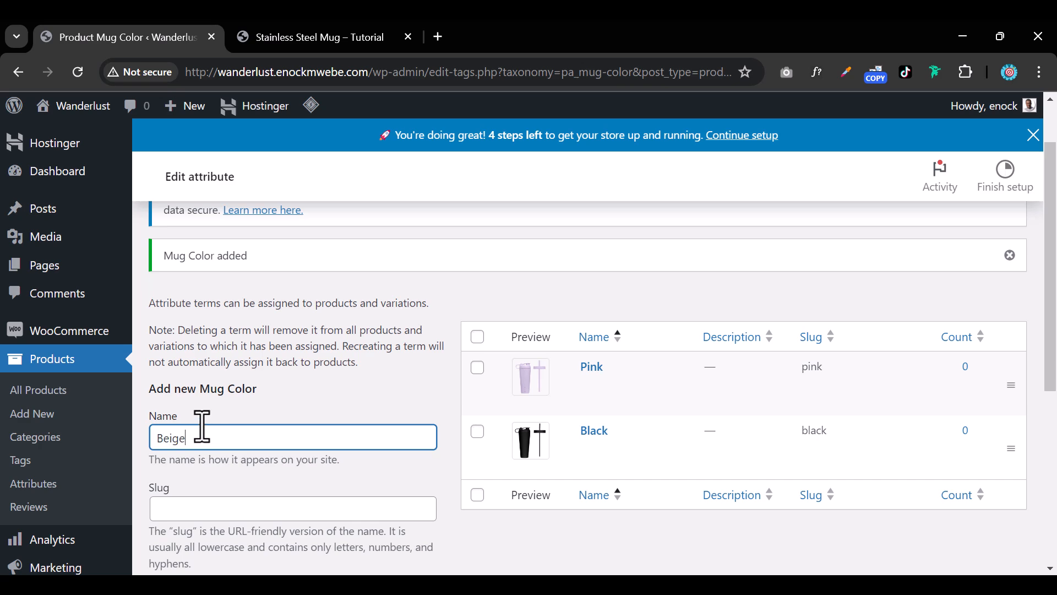
pyautogui.scroll(-7, 232, 429)
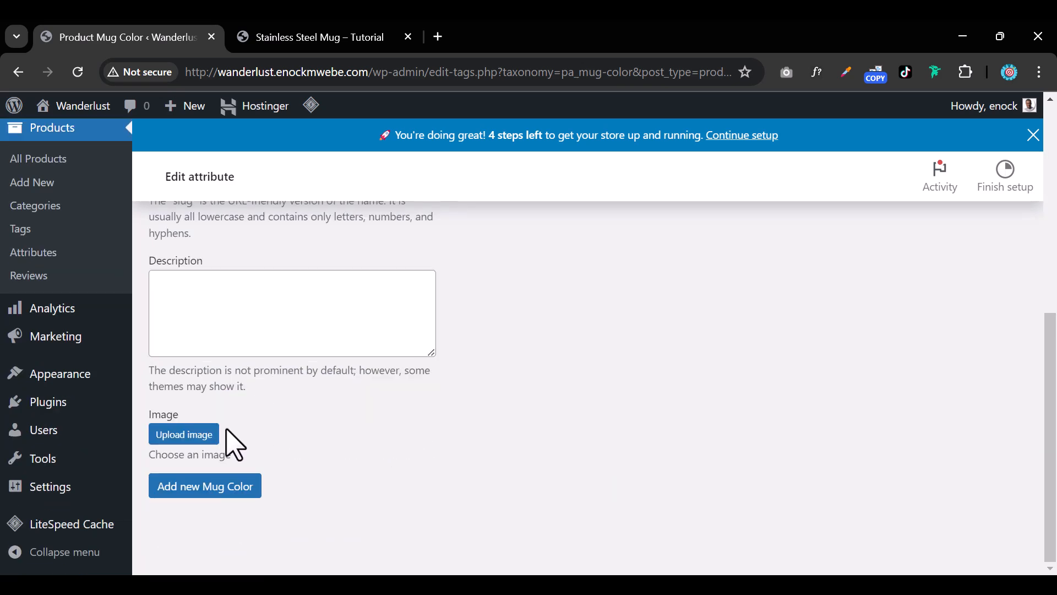
pyautogui.click(193, 438)
pyautogui.click(475, 325)
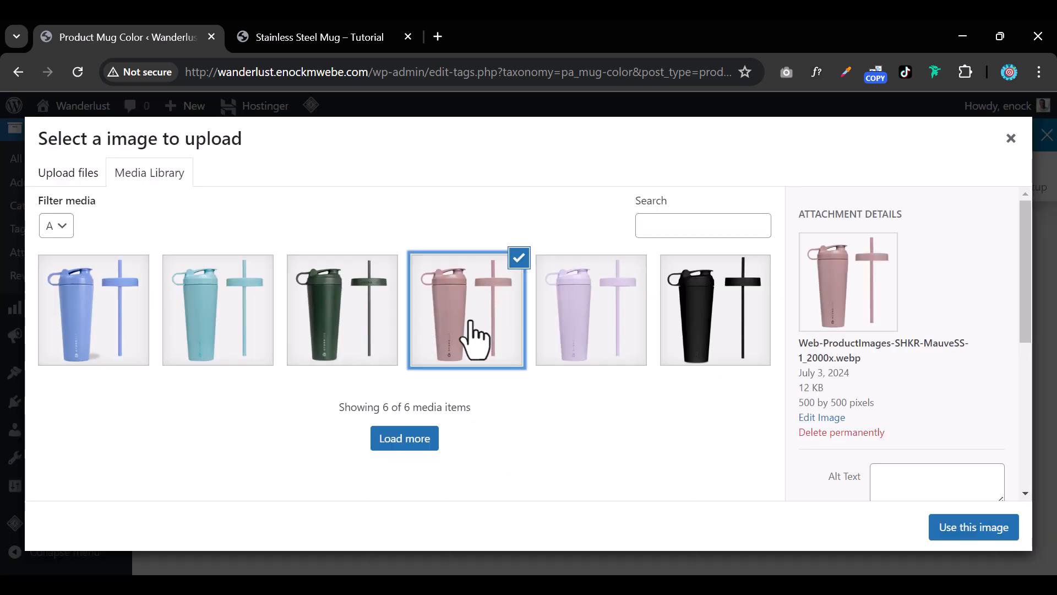
pyautogui.click(959, 526)
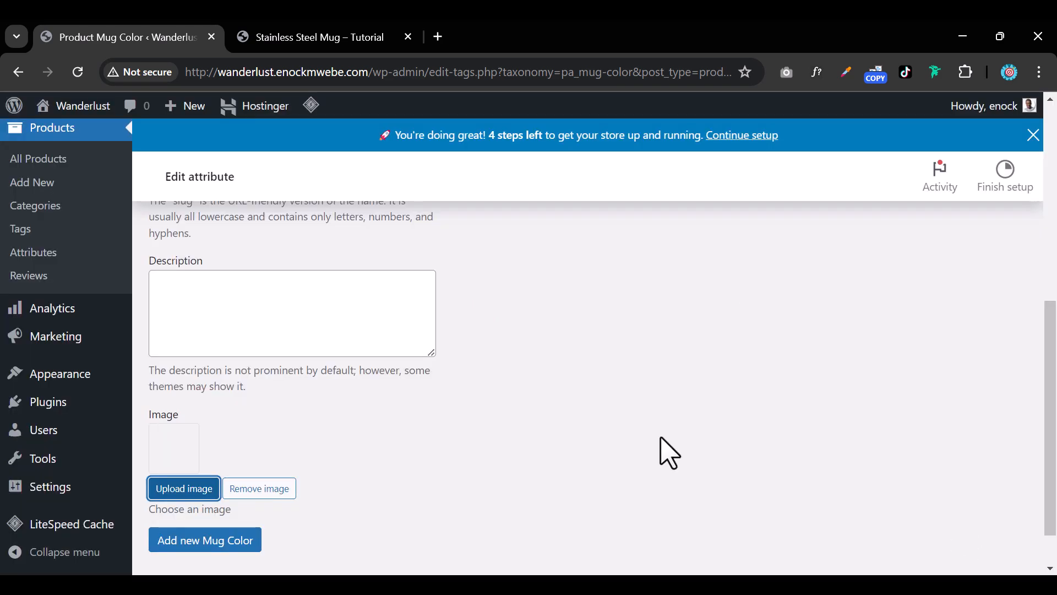
pyautogui.click(223, 546)
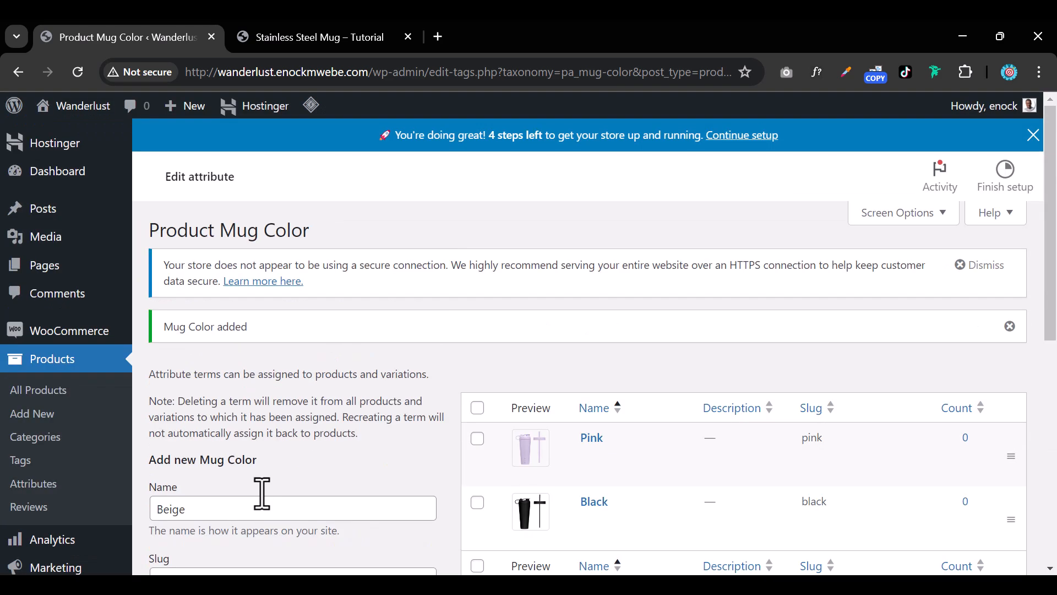
# Add a Mug Color term named Green with the dark green mug image as its swatch
pyautogui.scroll(-2, 243, 429)
pyautogui.scroll(-2, 241, 426)
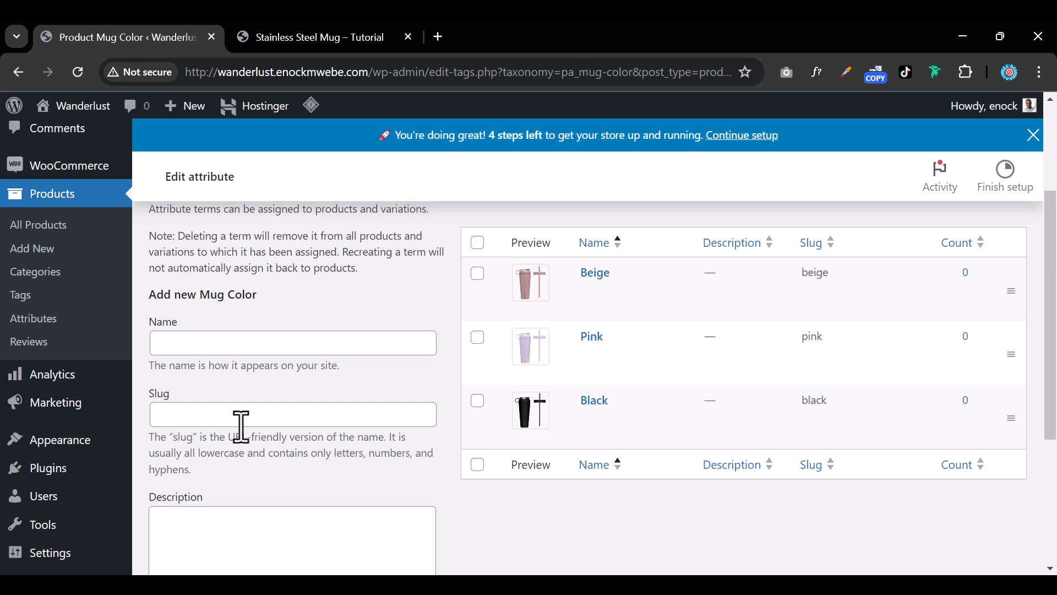
pyautogui.click(214, 347)
pyautogui.write('Green')
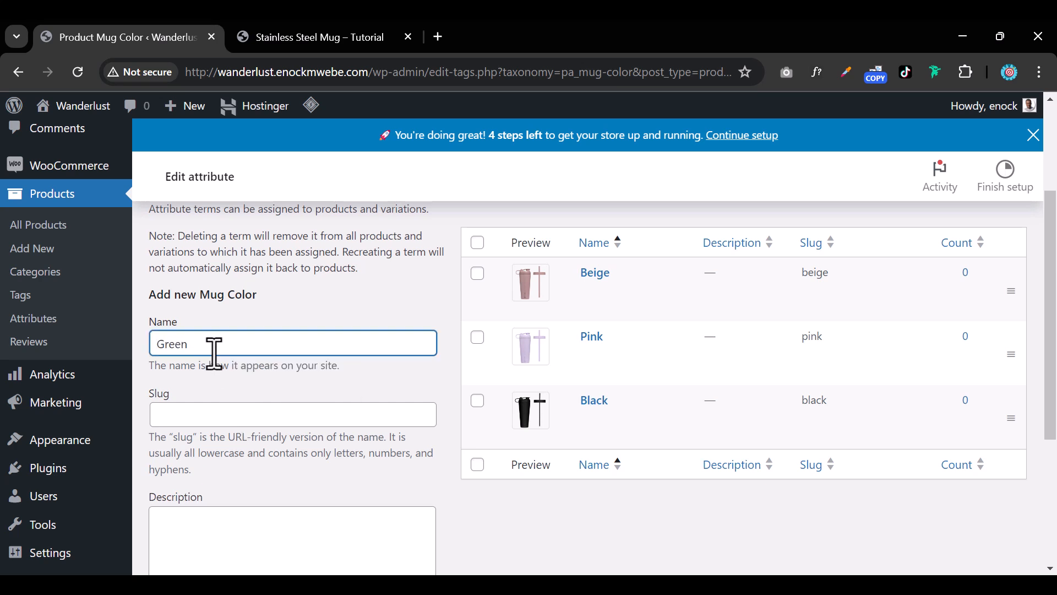
pyautogui.scroll(-5, 214, 352)
pyautogui.click(212, 433)
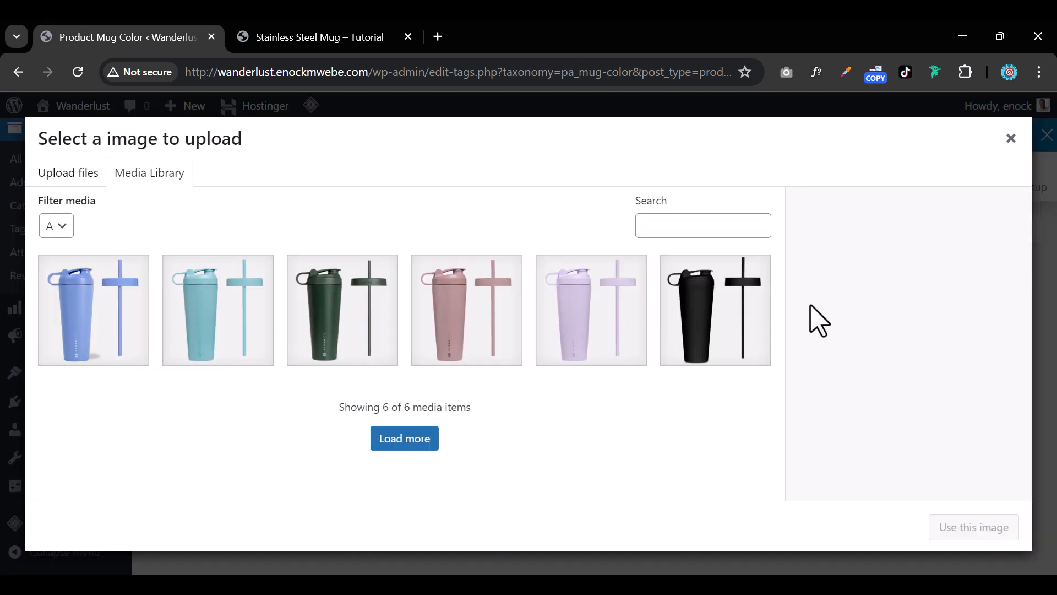
pyautogui.click(738, 319)
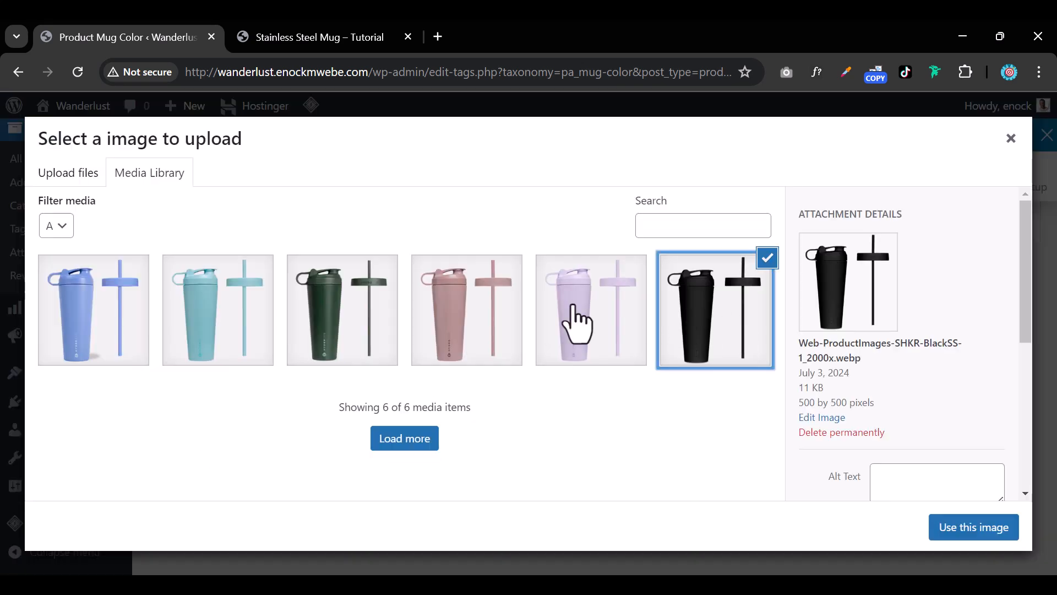
pyautogui.click(338, 316)
pyautogui.click(944, 538)
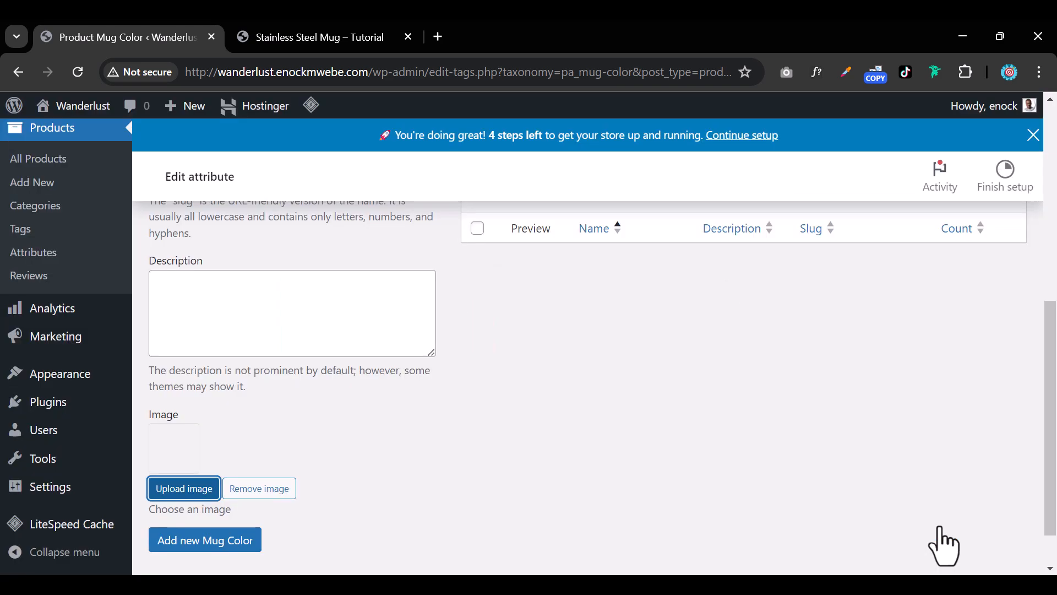
pyautogui.click(202, 540)
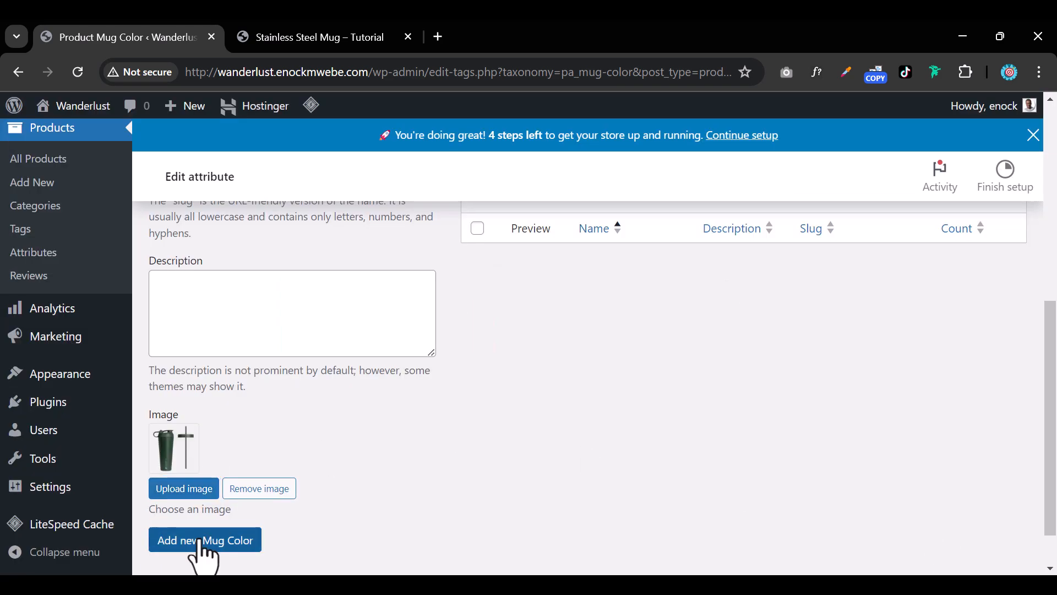
# Name a new Mug Color term Blue and assign the light blue mug image as its swatch
pyautogui.scroll(3, 203, 477)
pyautogui.click(215, 362)
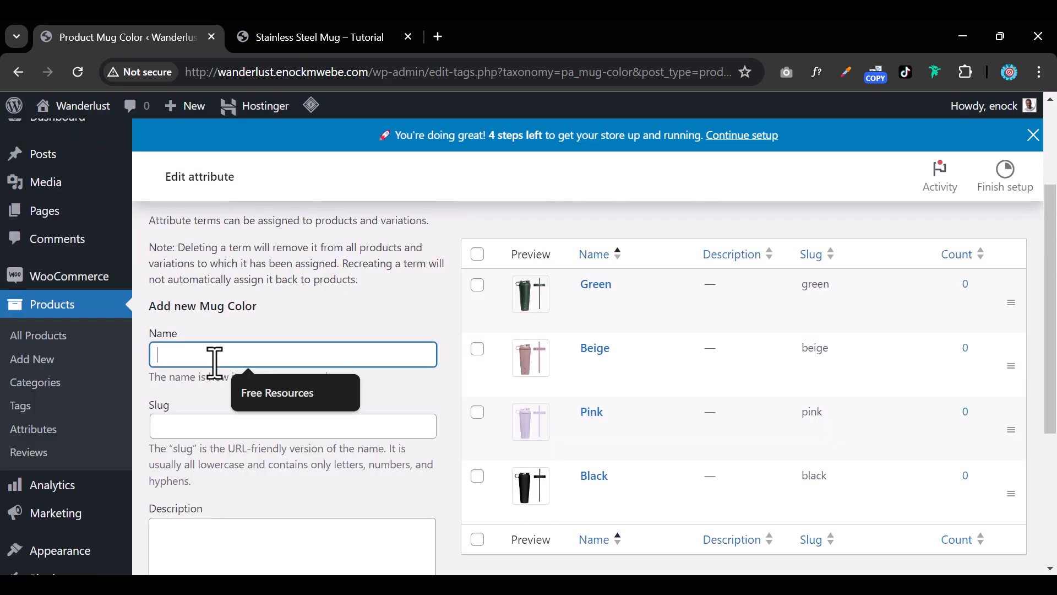
pyautogui.write('Blue')
pyautogui.scroll(-5, 302, 396)
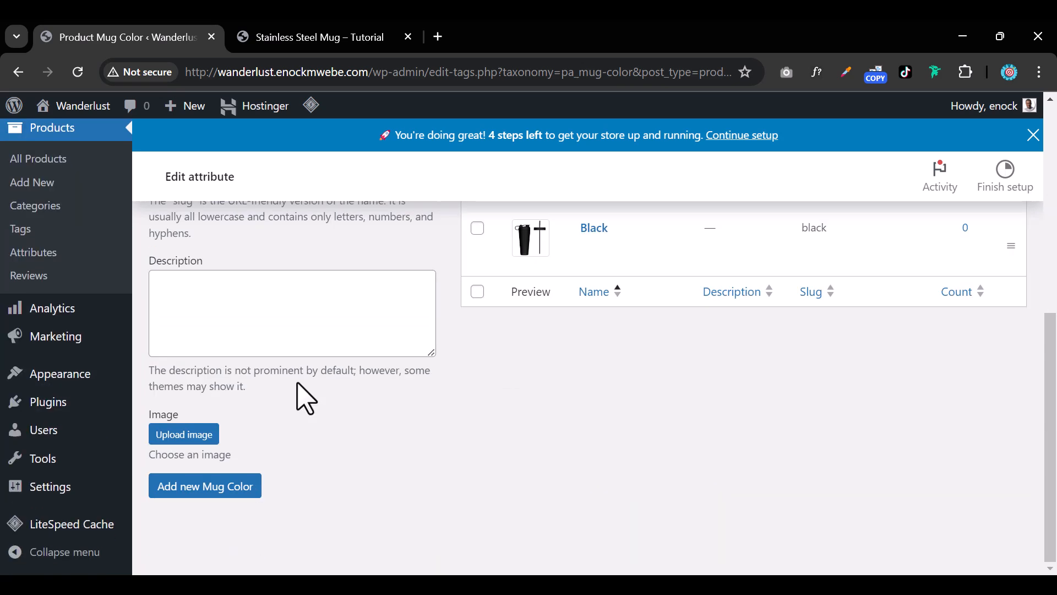
pyautogui.click(173, 434)
pyautogui.click(218, 341)
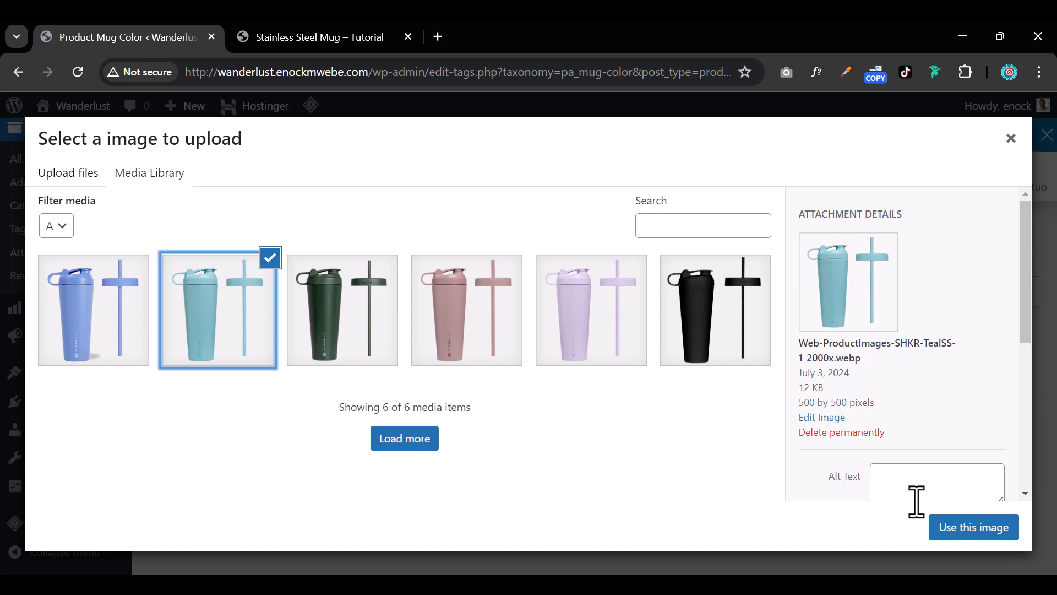
pyautogui.click(82, 339)
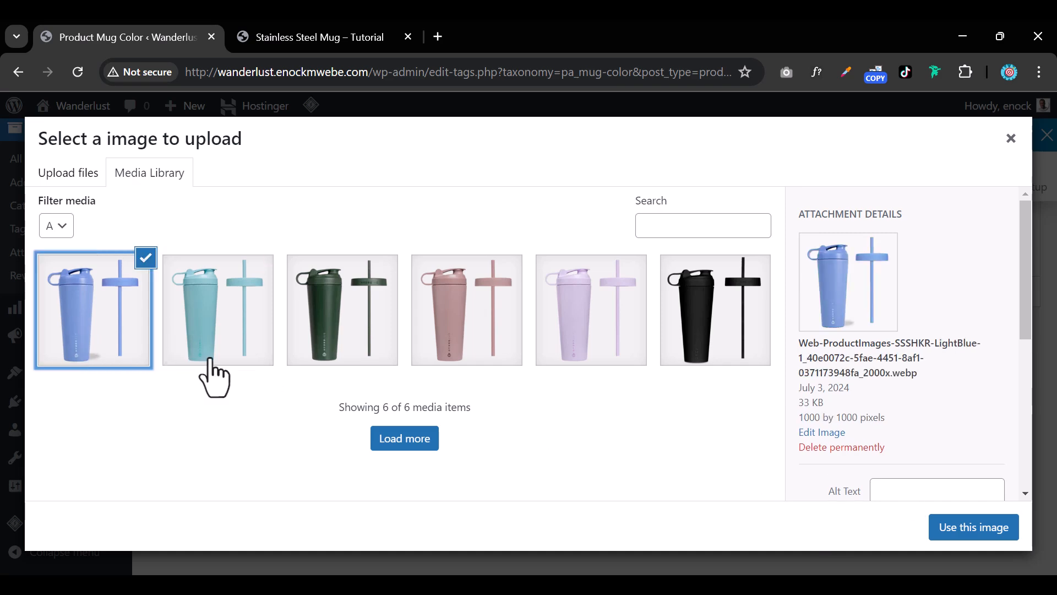
pyautogui.click(970, 528)
# Check the Blue term's name and swatch image, and add the term to Mug Color
pyautogui.scroll(4, 416, 352)
pyautogui.scroll(4, 414, 350)
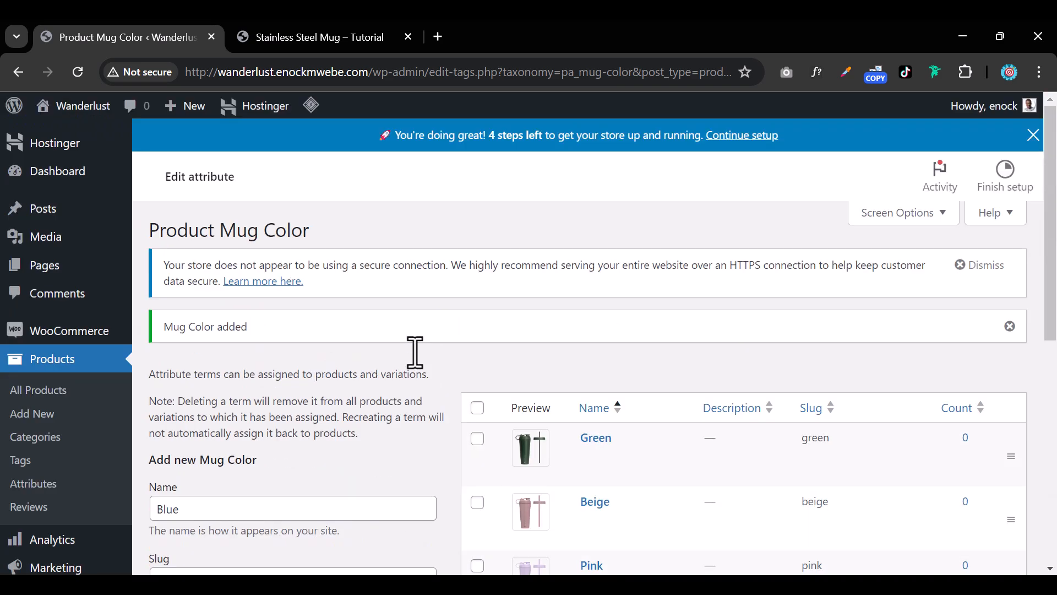
pyautogui.scroll(-6, 415, 350)
pyautogui.scroll(5, 419, 358)
pyautogui.scroll(-6, 420, 365)
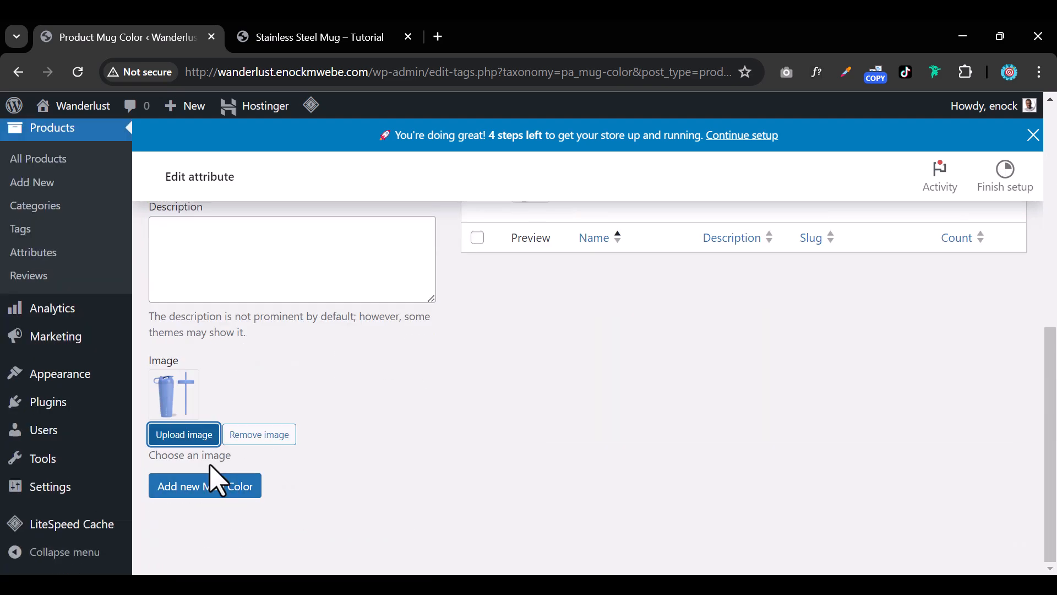
pyautogui.click(210, 494)
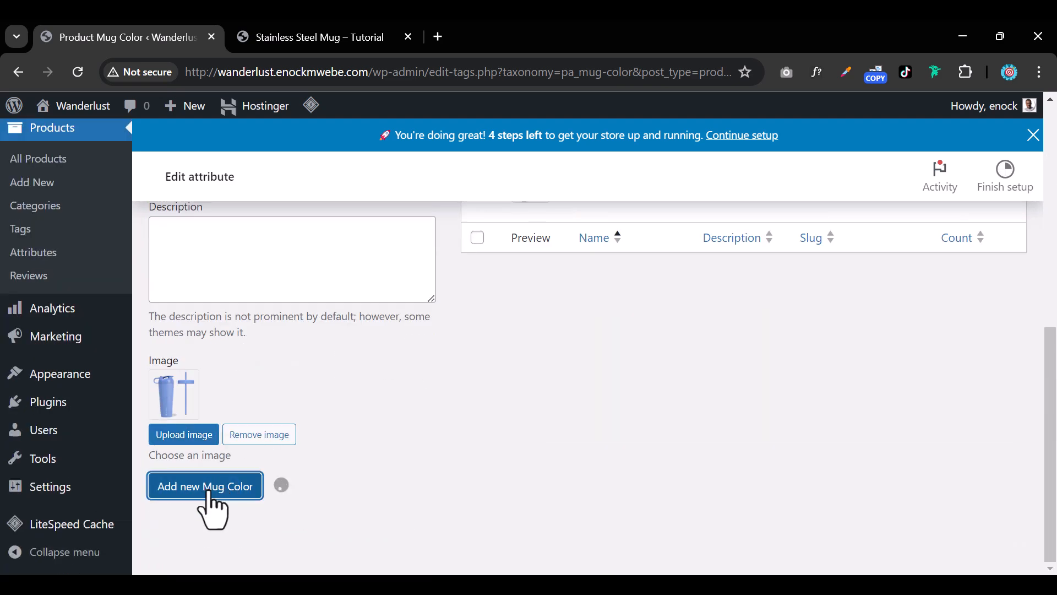
# Review the list of Mug Color terms and return to the product attributes page
pyautogui.scroll(9, 585, 444)
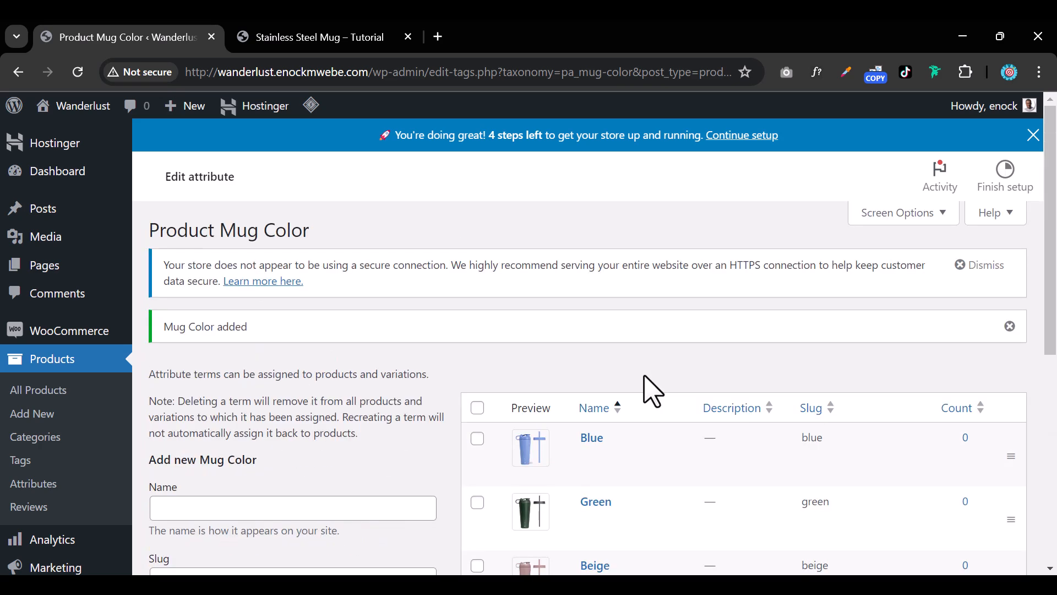
pyautogui.scroll(-3, 650, 392)
pyautogui.scroll(-4, 605, 457)
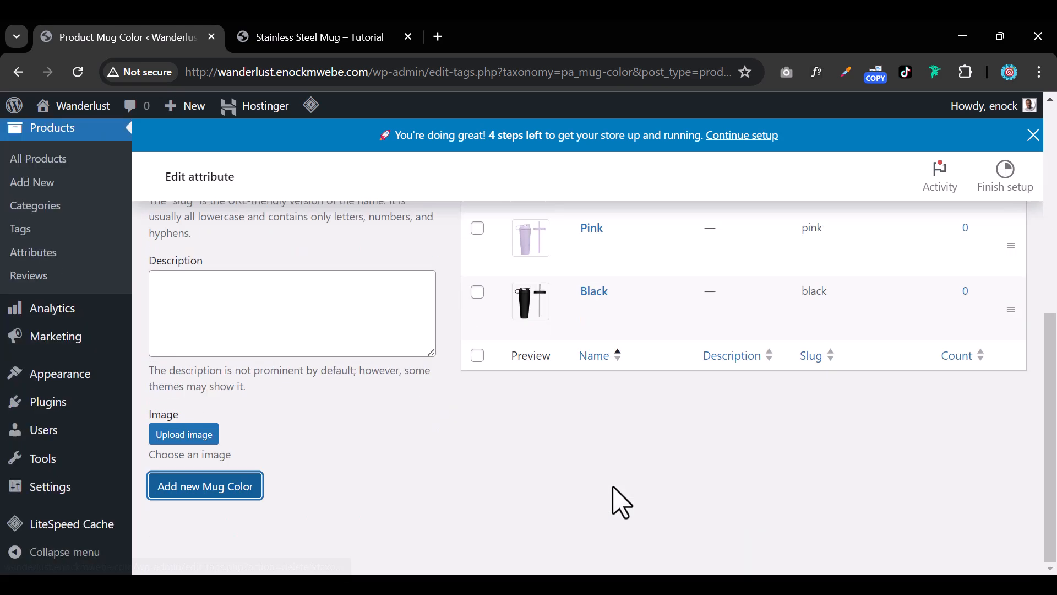
pyautogui.scroll(7, 347, 336)
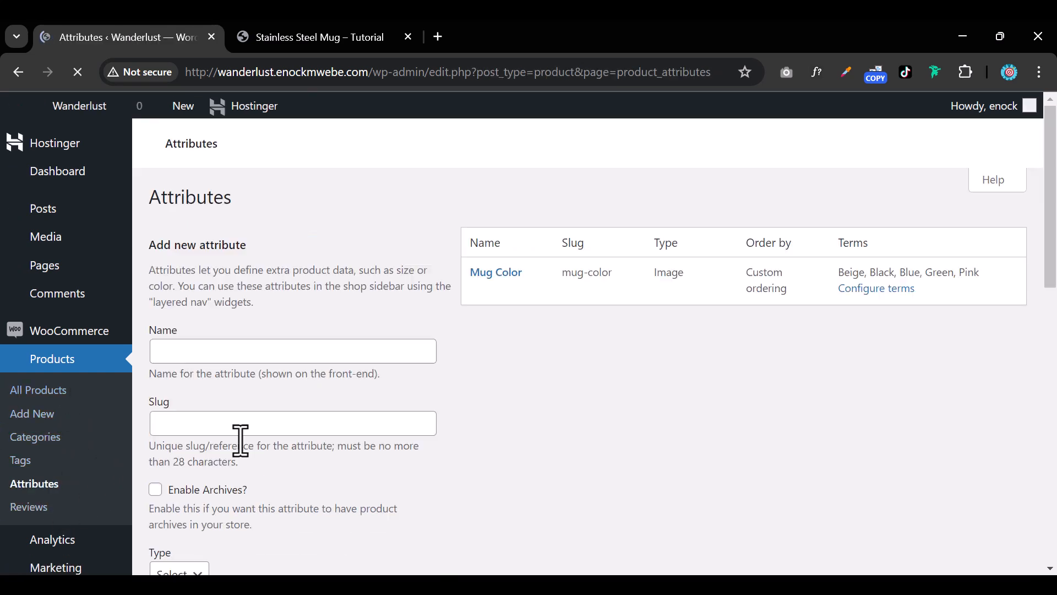
pyautogui.moveTo(501, 292)
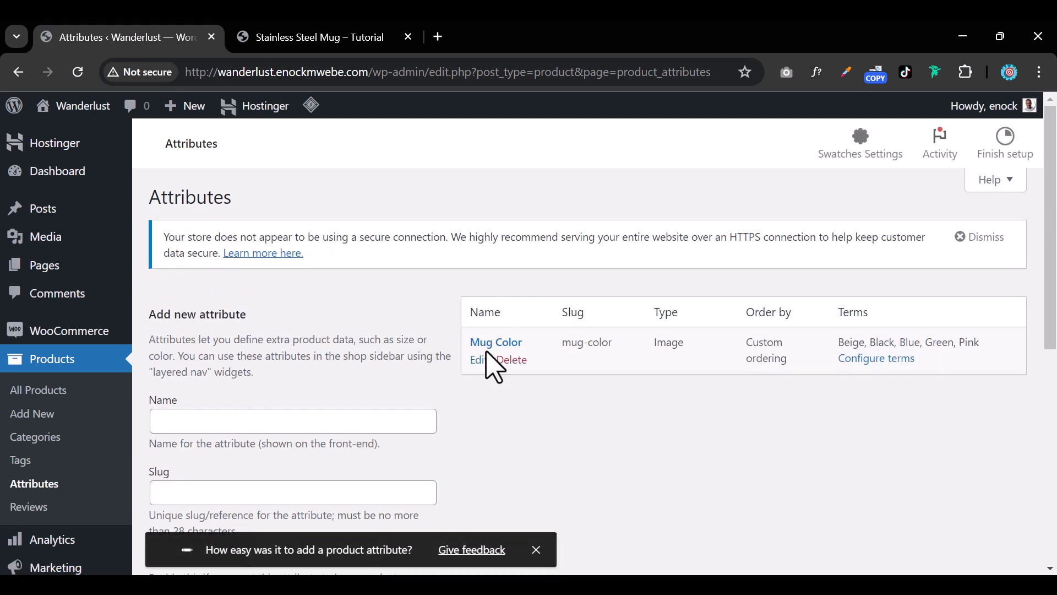
# Name the new product attribute "Mug Size" and set its variation swatch type to Label
pyautogui.click(193, 422)
pyautogui.write('M')
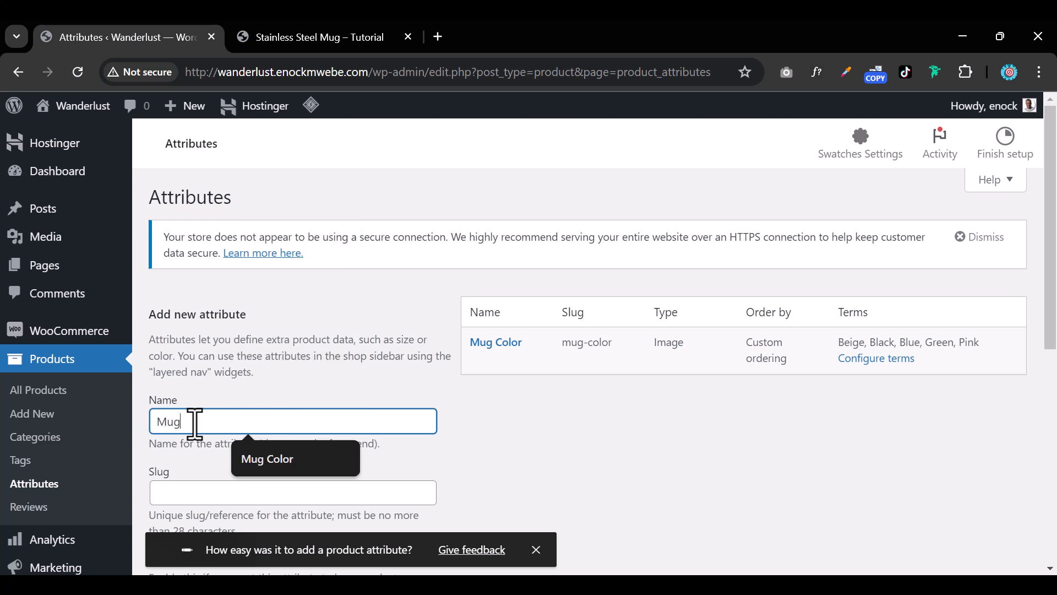
pyautogui.write('ug ')
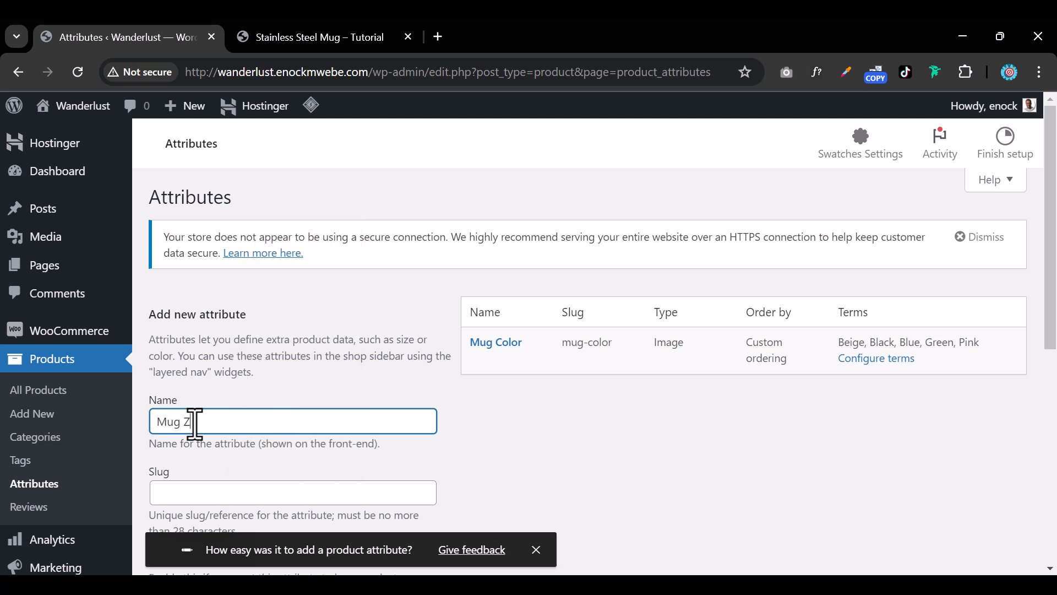
pyautogui.write('Size')
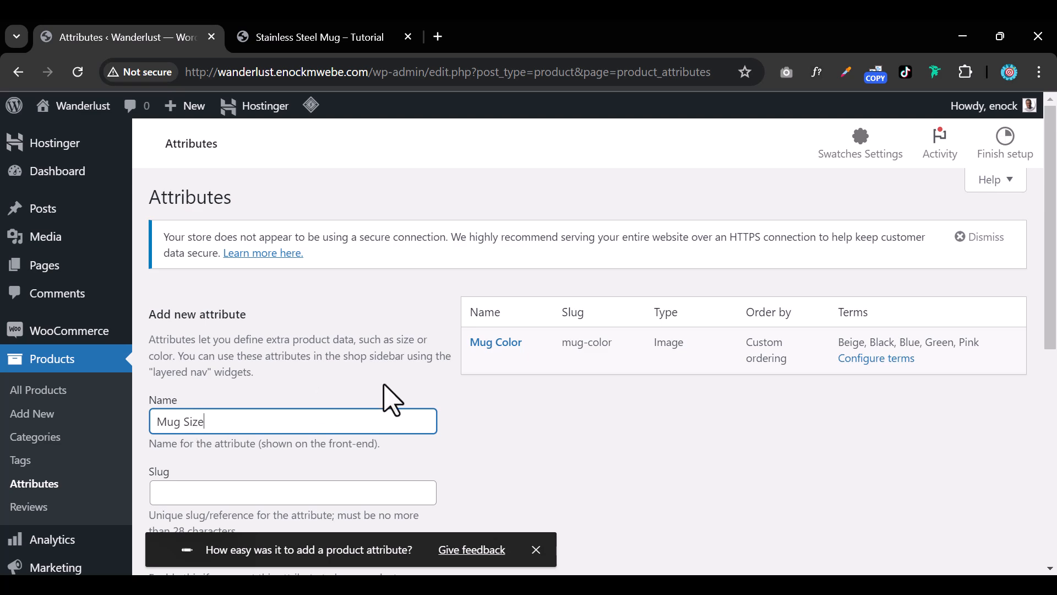
pyautogui.scroll(-5, 463, 358)
pyautogui.scroll(-2, 243, 331)
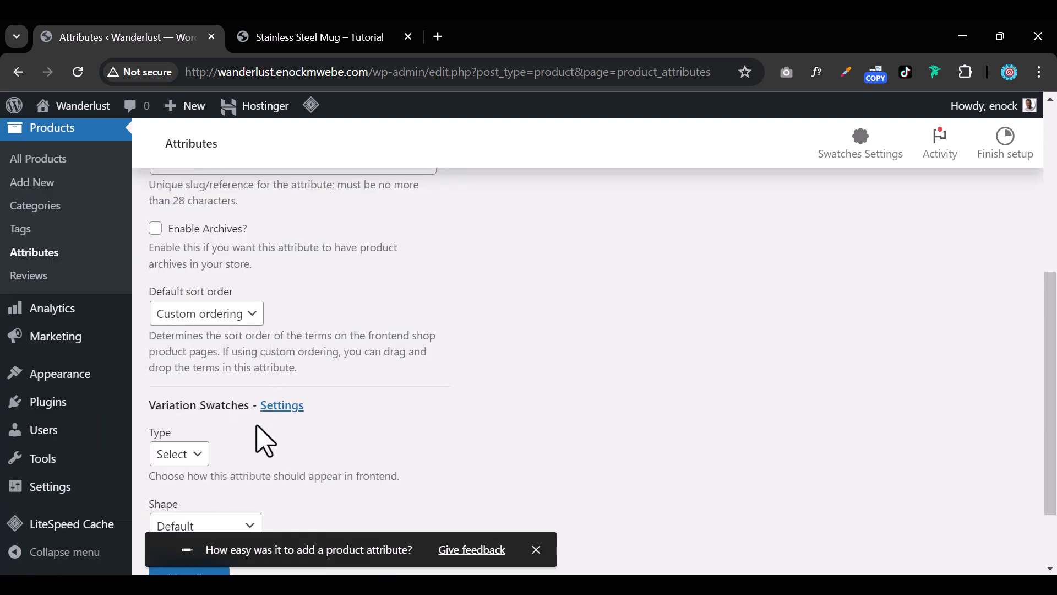
pyautogui.scroll(-2, 266, 436)
pyautogui.click(187, 363)
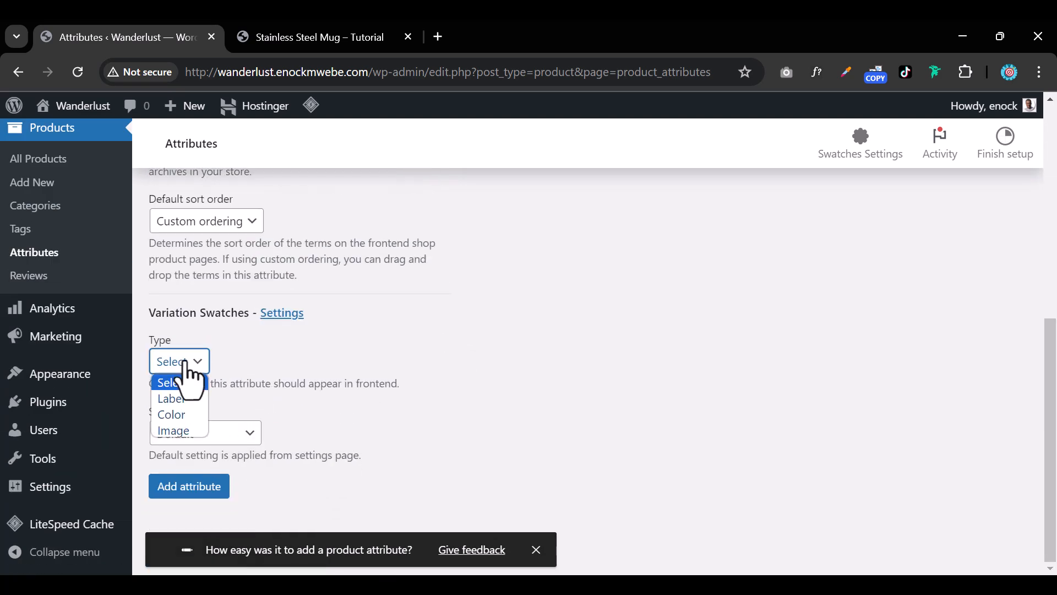
pyautogui.click(188, 403)
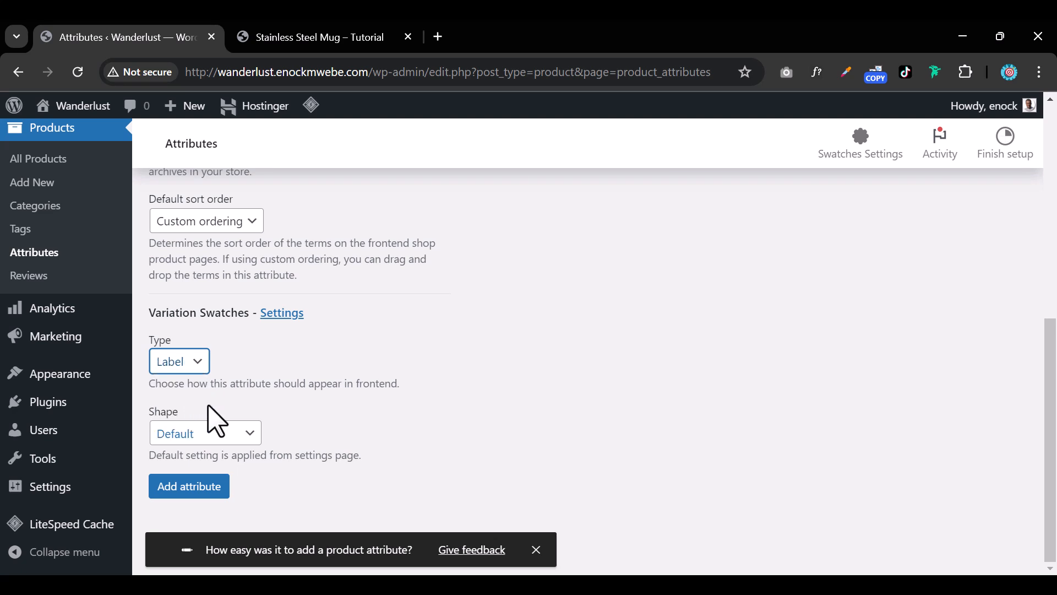
# Try the Custom swatch shape for the new attribute and set the shape back to Default
pyautogui.click(220, 434)
pyautogui.click(218, 432)
pyautogui.click(217, 433)
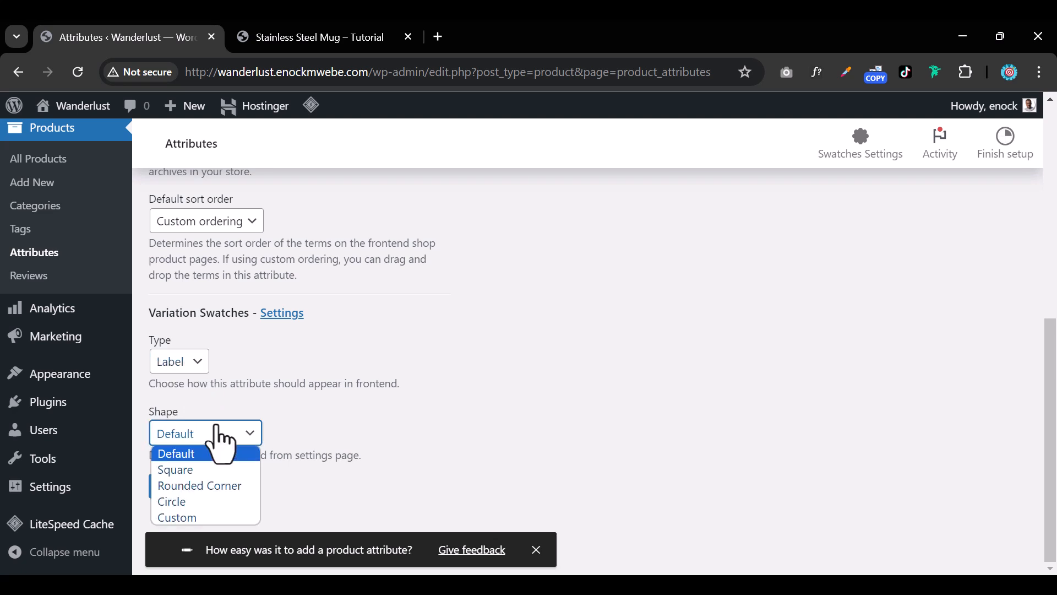
pyautogui.click(217, 429)
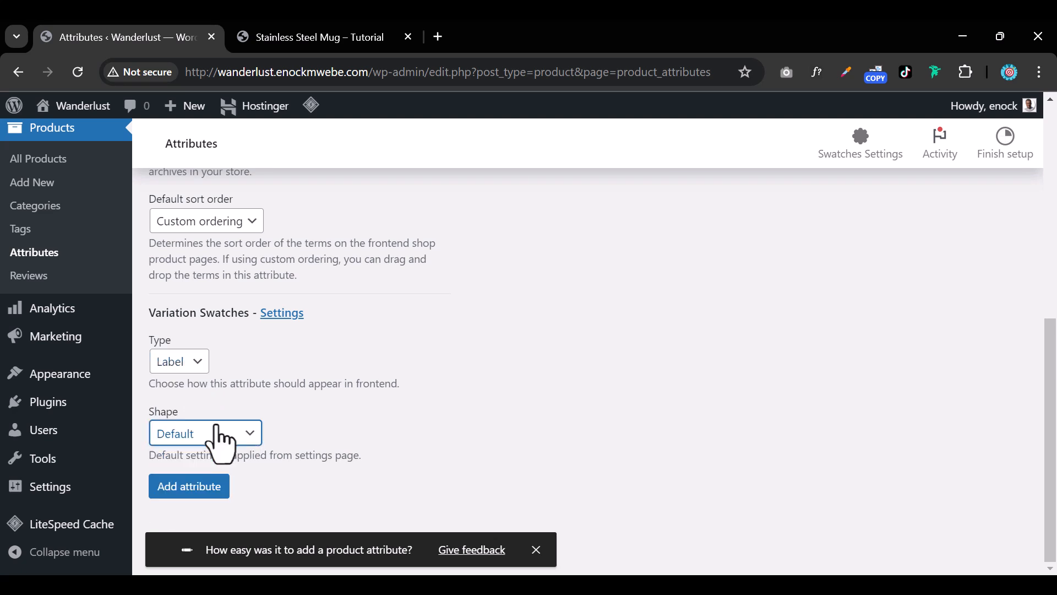
pyautogui.click(190, 437)
pyautogui.click(195, 518)
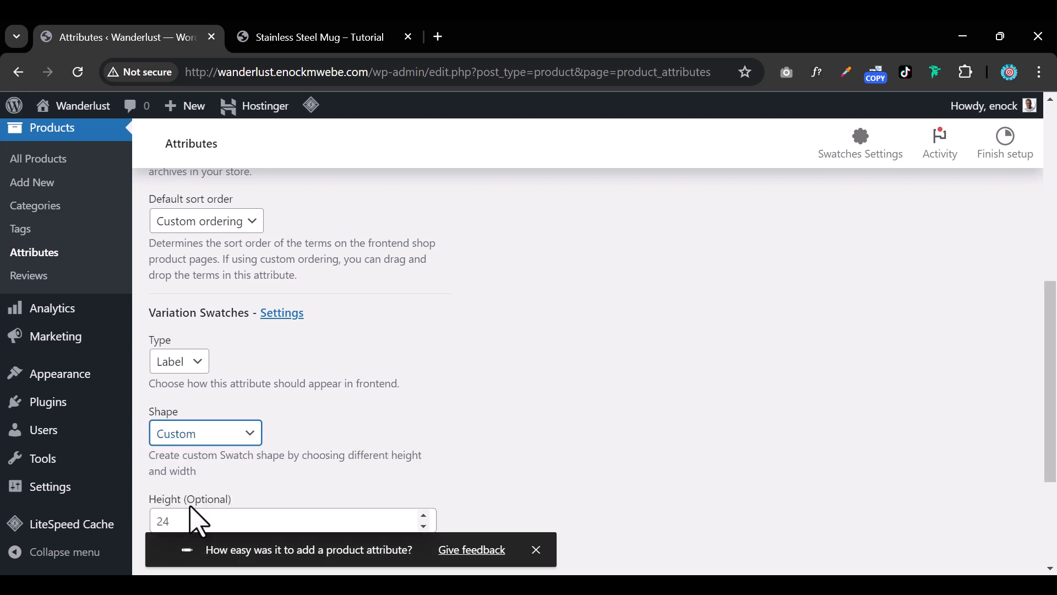
pyautogui.scroll(-3, 196, 521)
pyautogui.click(217, 269)
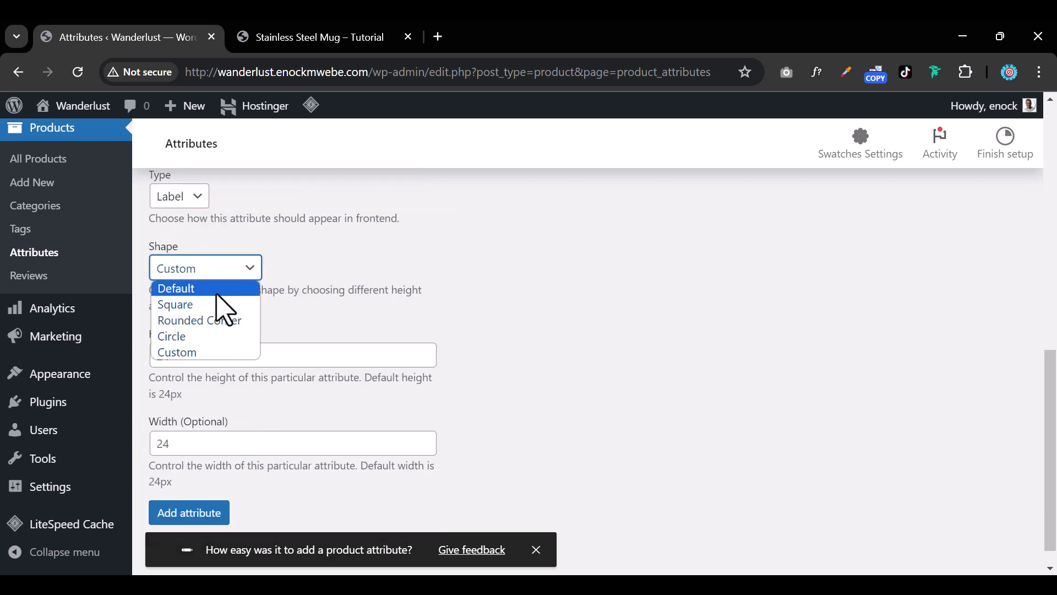
pyautogui.click(217, 294)
# Add the Mug Size attribute to the store and open its terms for configuration
pyautogui.click(205, 486)
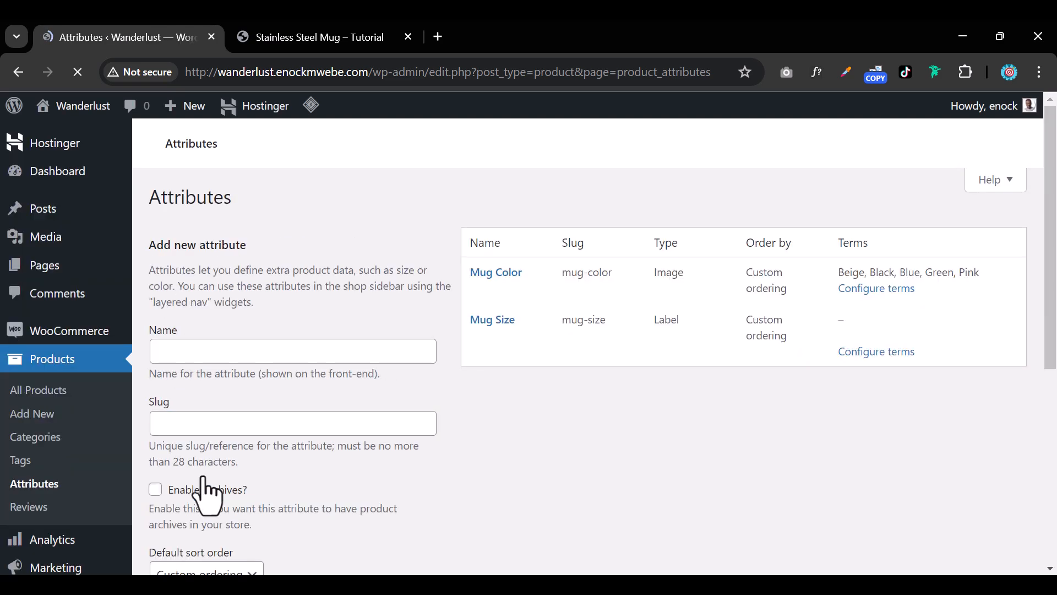
pyautogui.scroll(-5, 342, 425)
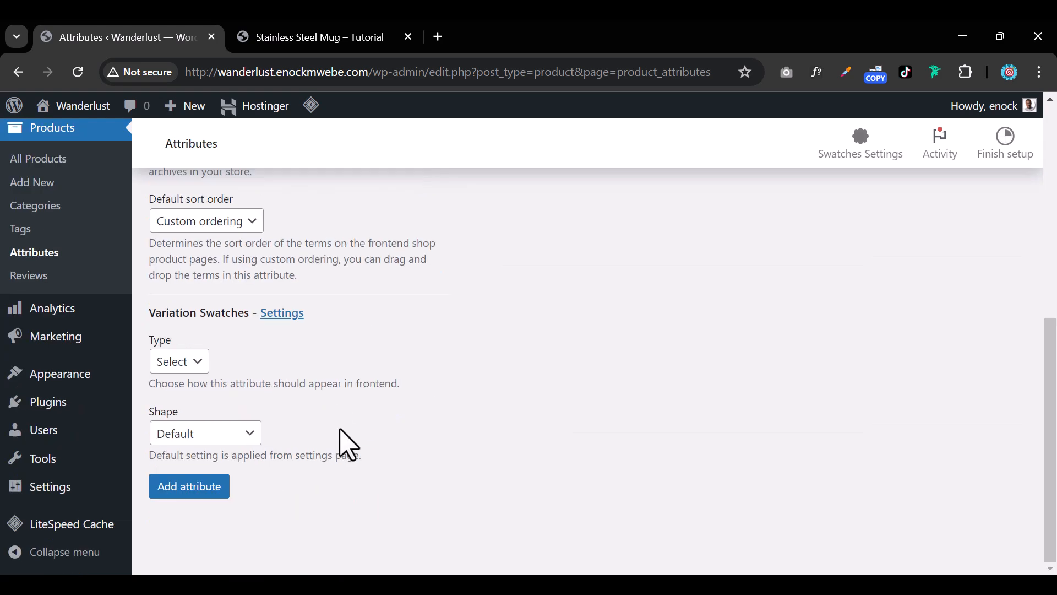
pyautogui.scroll(5, 374, 419)
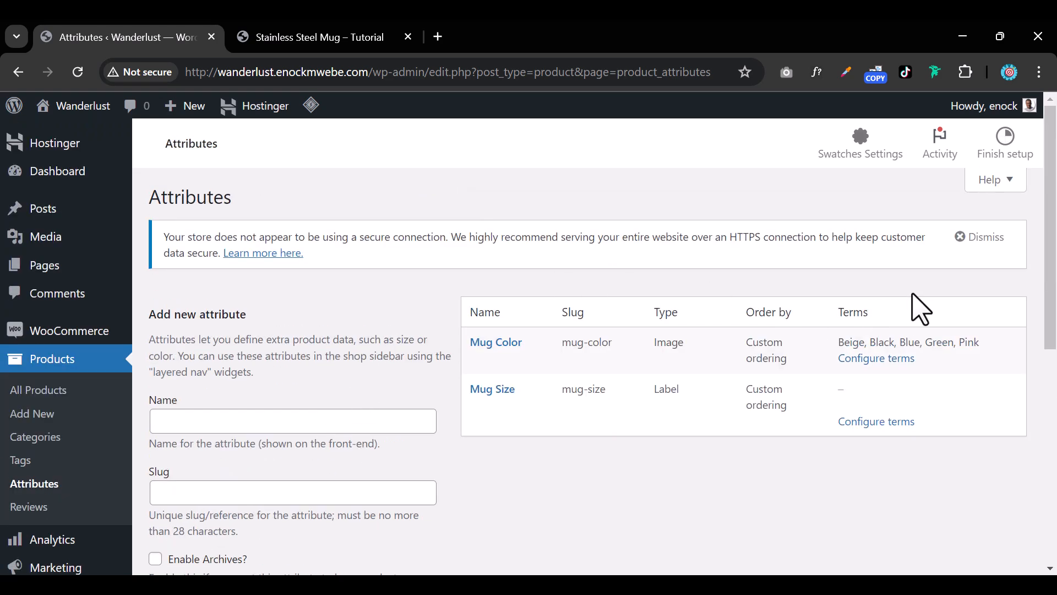
pyautogui.click(873, 423)
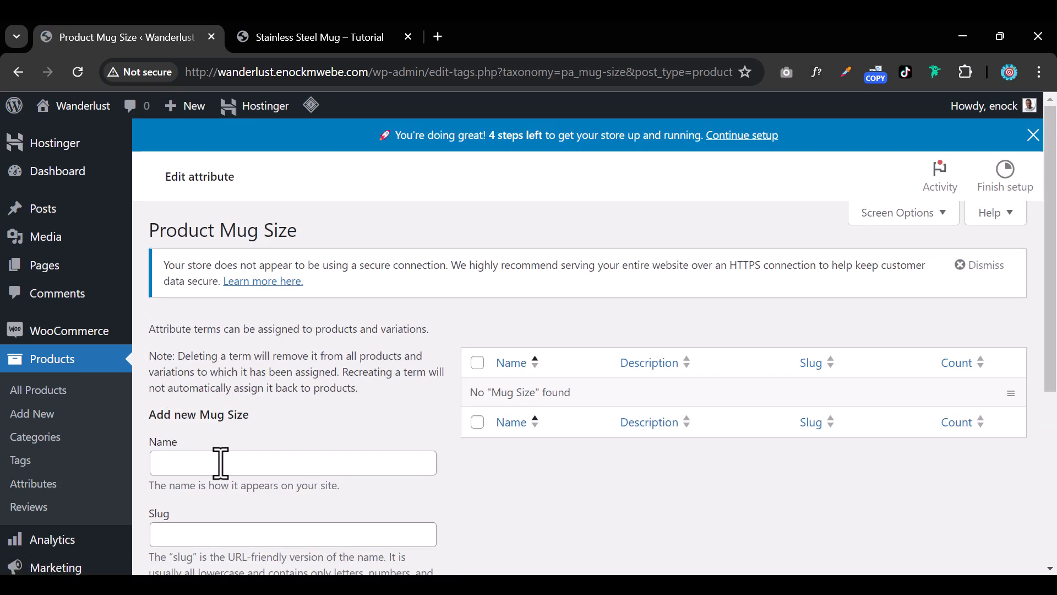
# Add a Mug Size term named "30 oz"
pyautogui.click(222, 466)
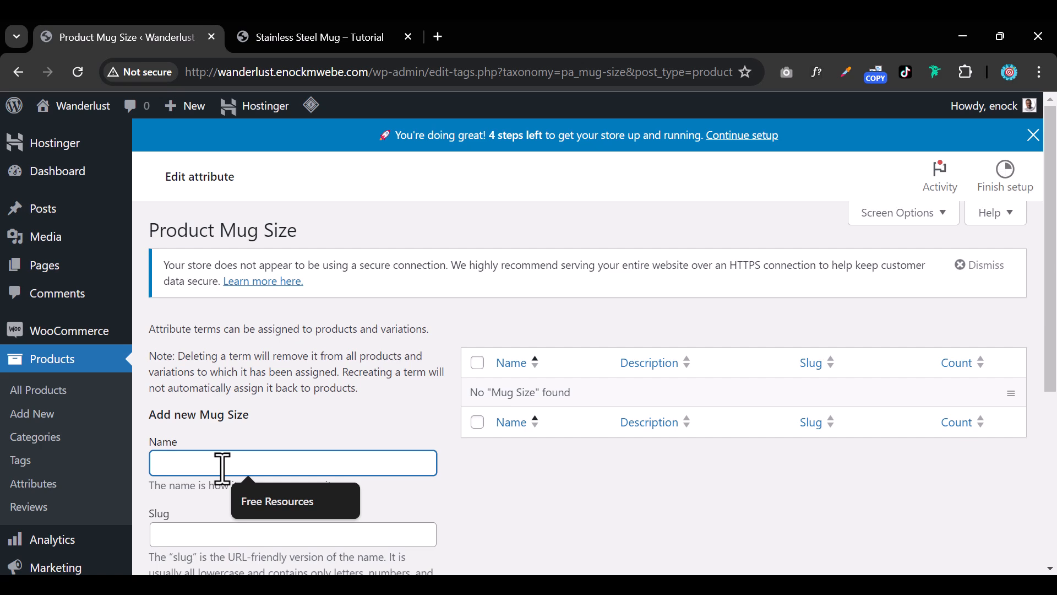
pyautogui.write('30 oz')
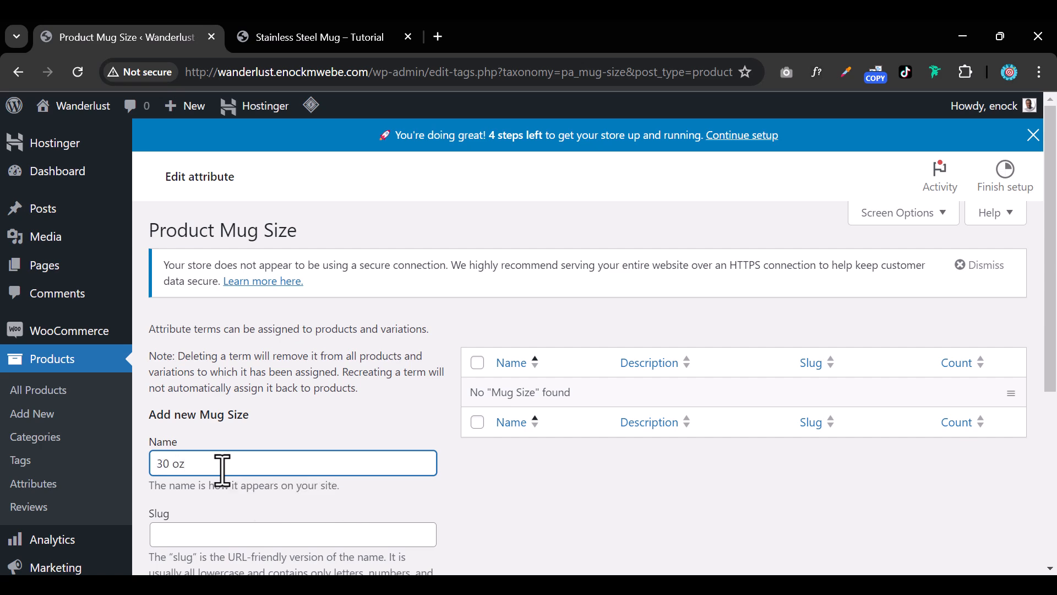
pyautogui.scroll(-5, 223, 470)
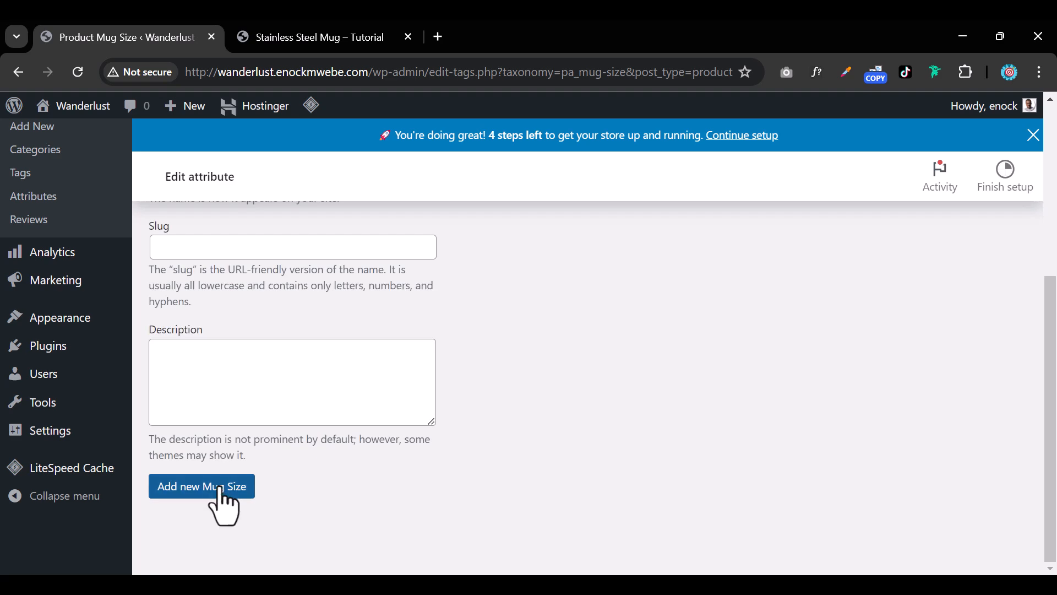
pyautogui.click(222, 490)
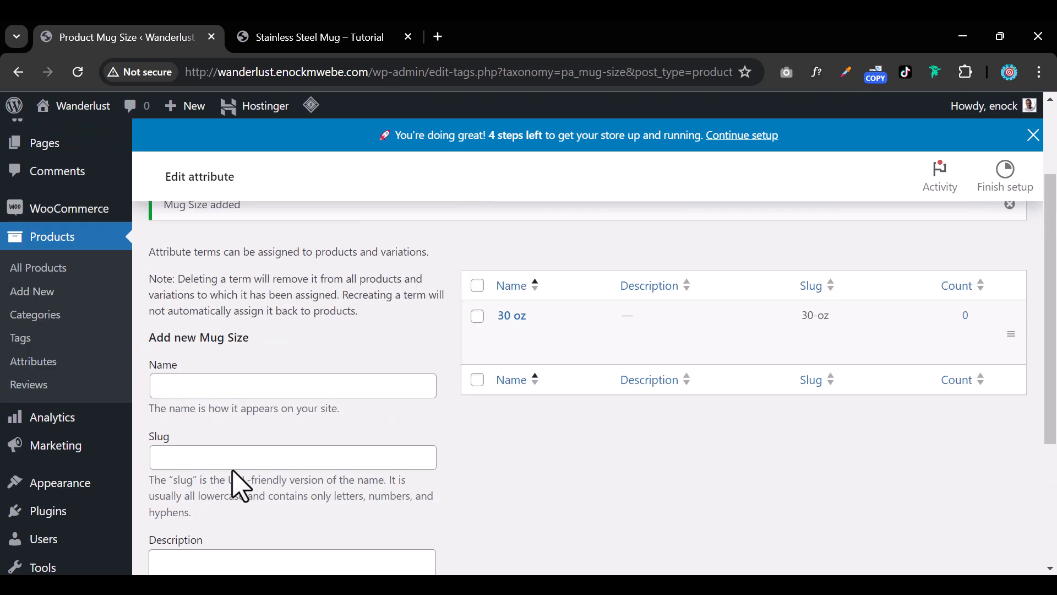
# Add a second Mug Size term named "40 Oz"
pyautogui.click(239, 388)
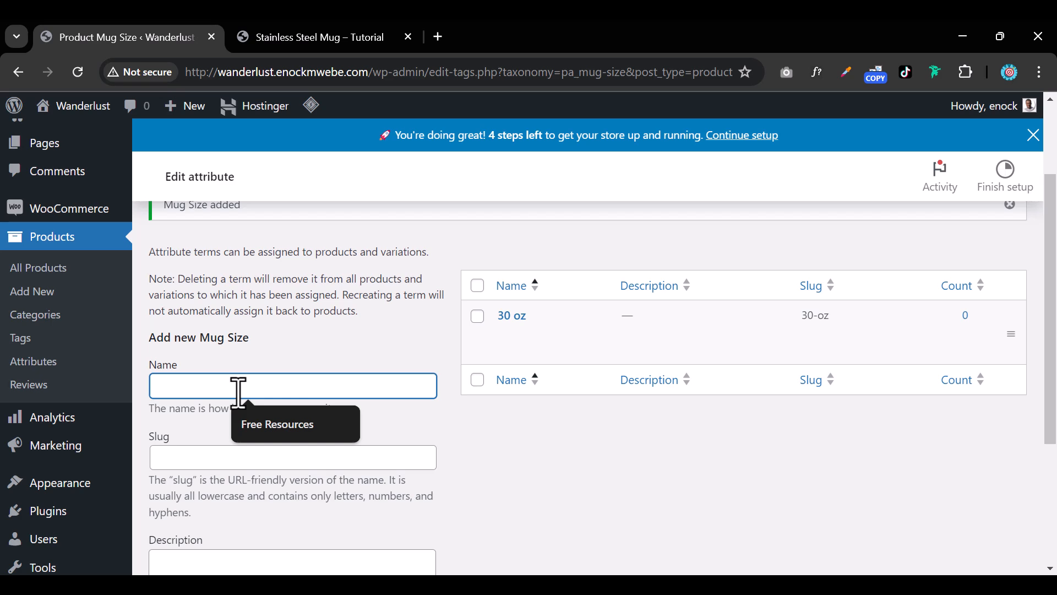
pyautogui.write('40 Oz')
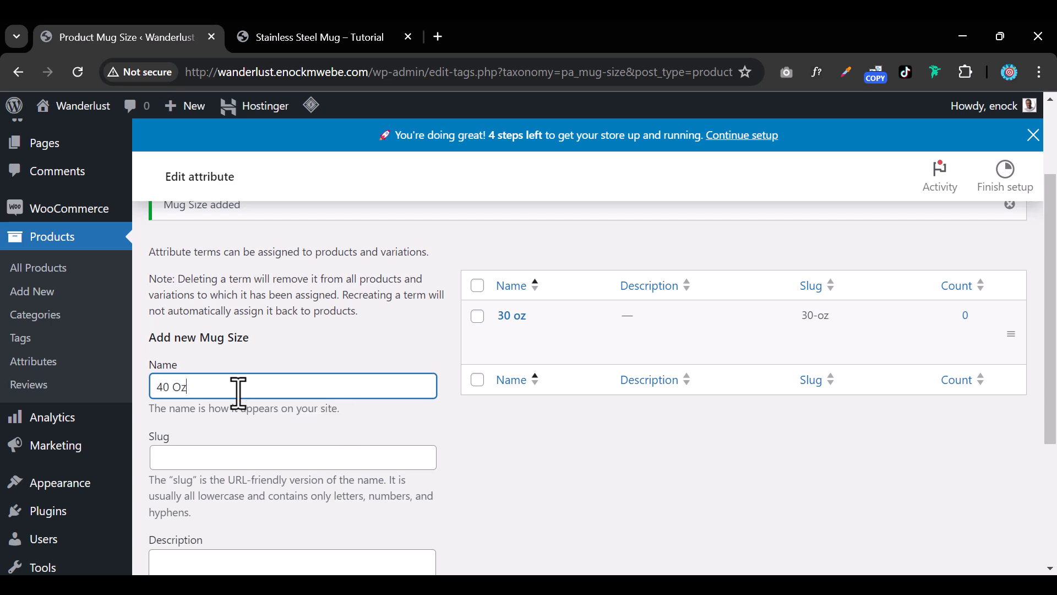
pyautogui.scroll(-4, 239, 392)
pyautogui.click(203, 486)
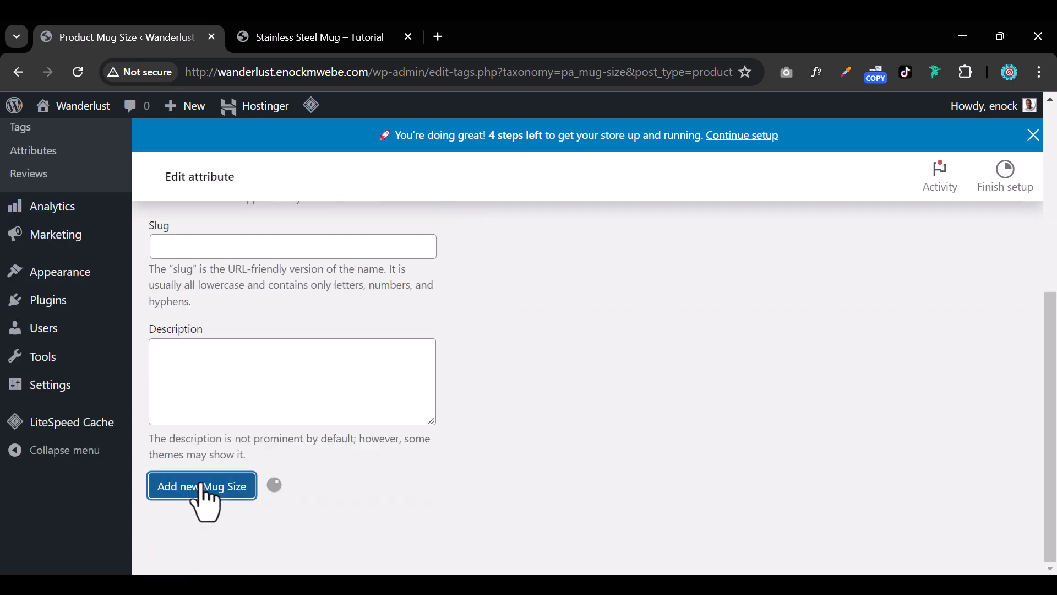
# Rename the "40 Oz" term as "40 oz" with Quick Edit and update it
pyautogui.scroll(3, 204, 498)
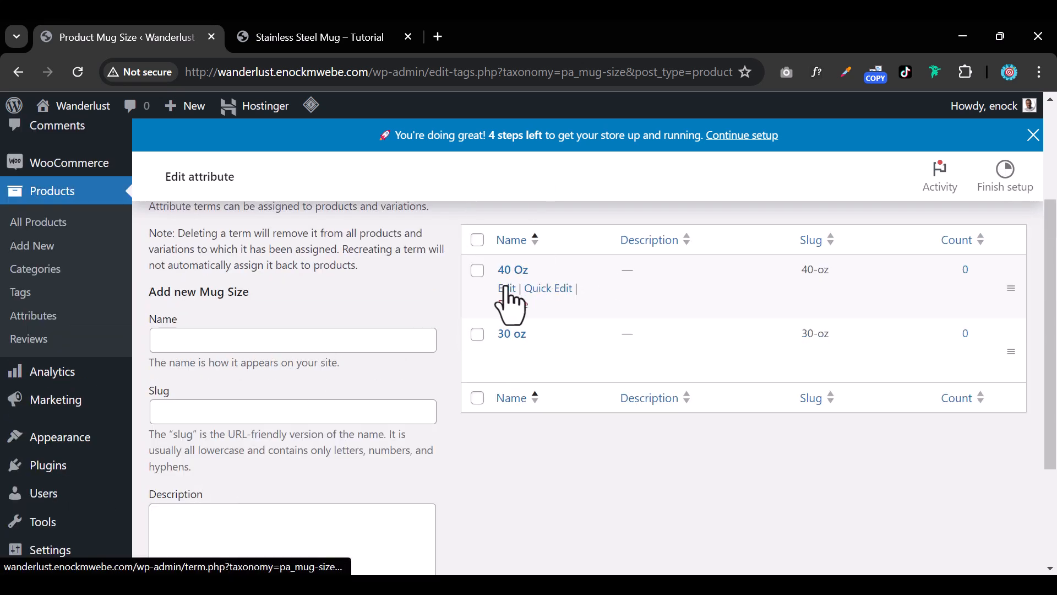
pyautogui.click(546, 288)
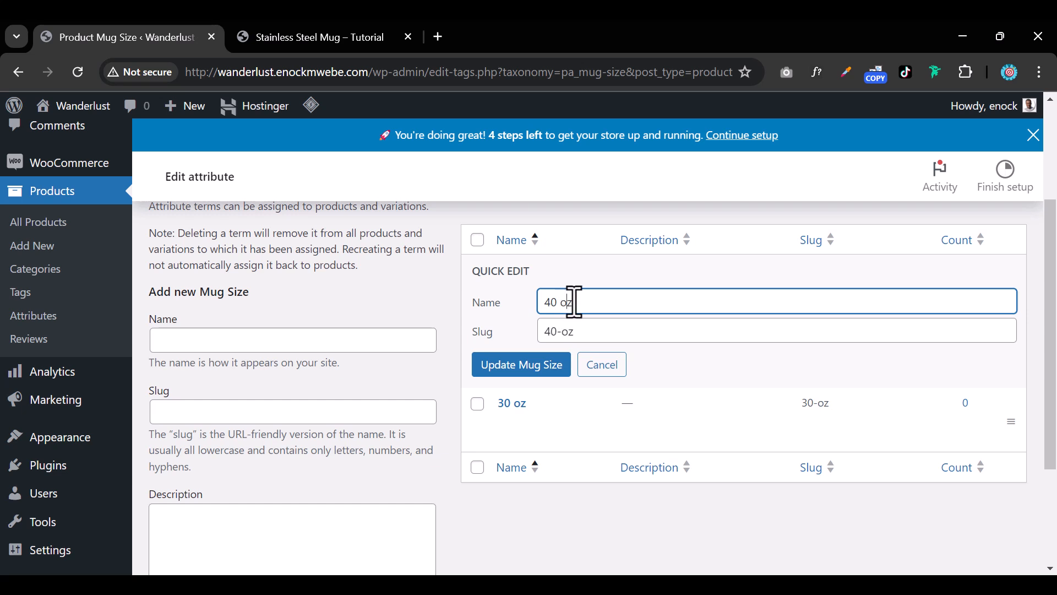
pyautogui.click(512, 366)
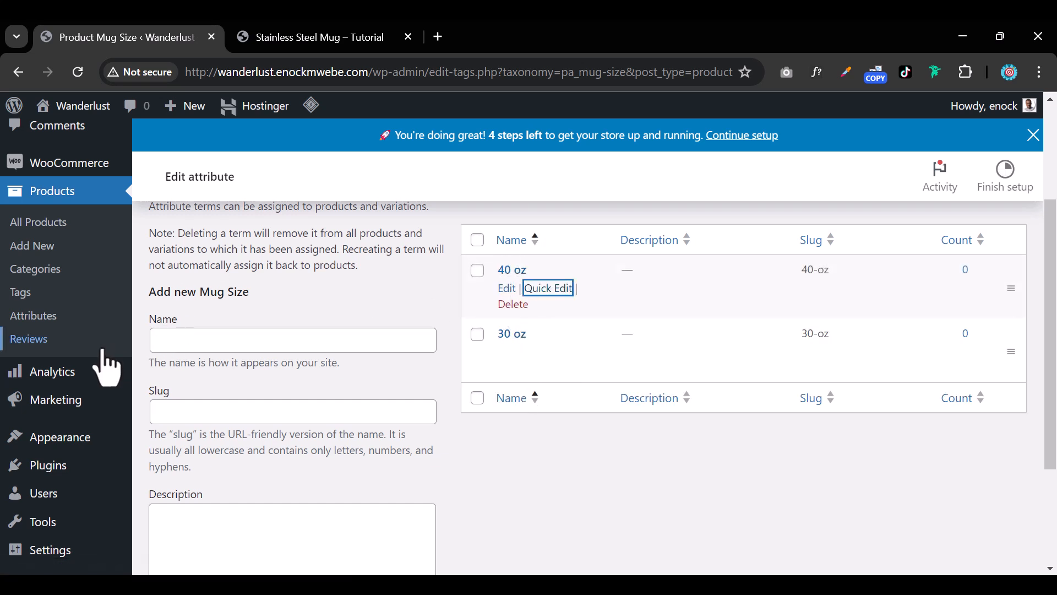
# Start a new store product and name it "Stainless Steel Mug", copying the title from the Tutorial site's product page
pyautogui.click(69, 318)
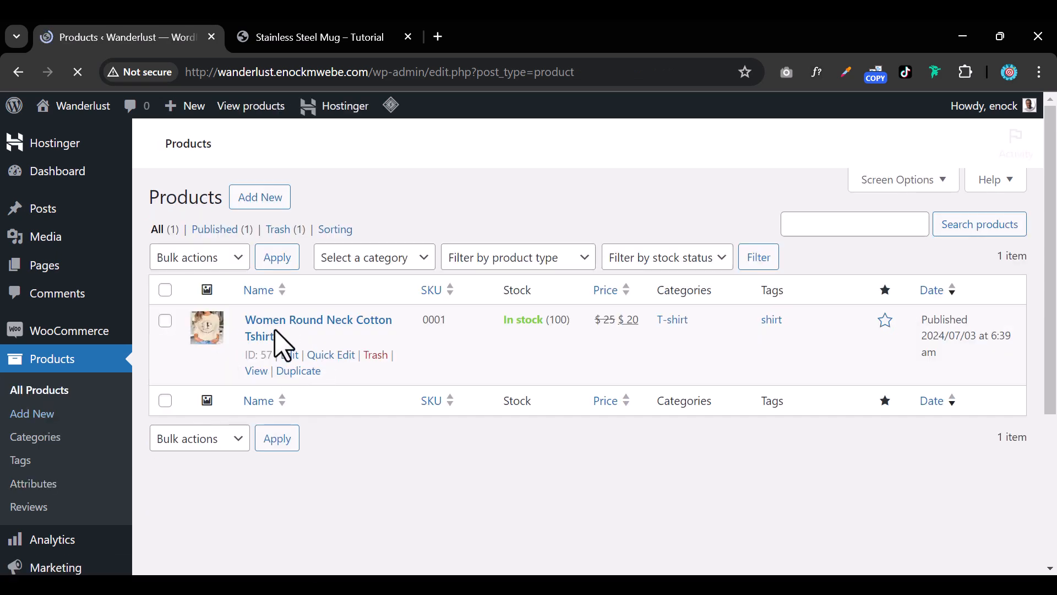
pyautogui.click(264, 201)
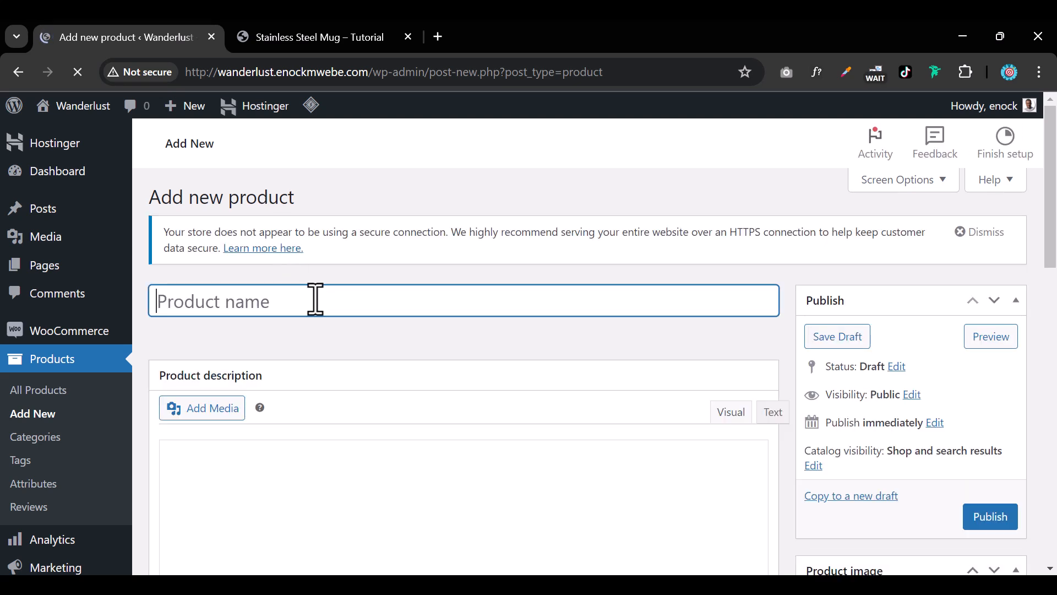
pyautogui.click(309, 39)
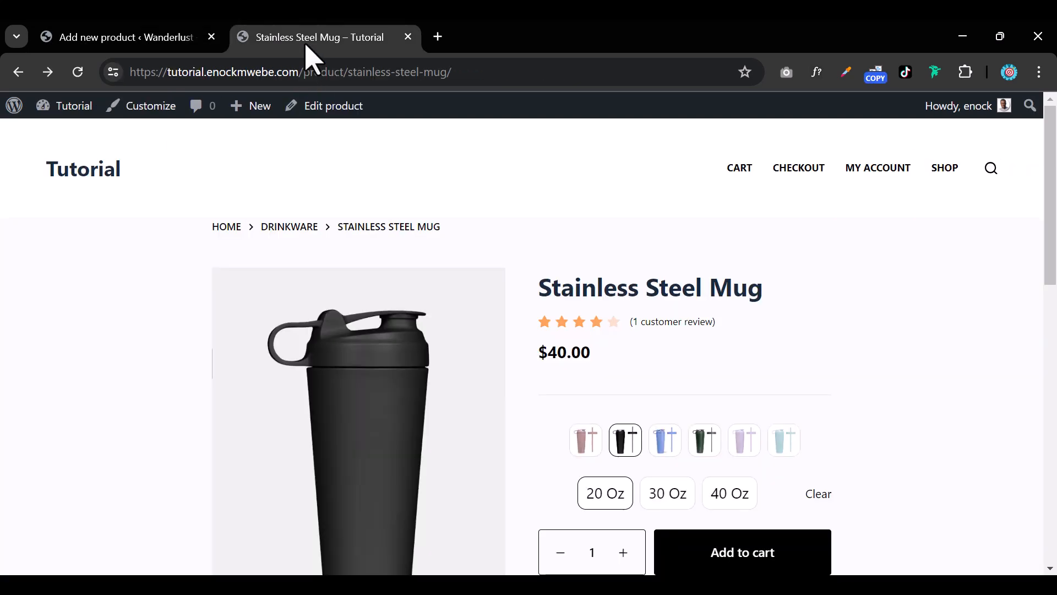
pyautogui.moveTo(765, 288); pyautogui.dragTo(532, 291)
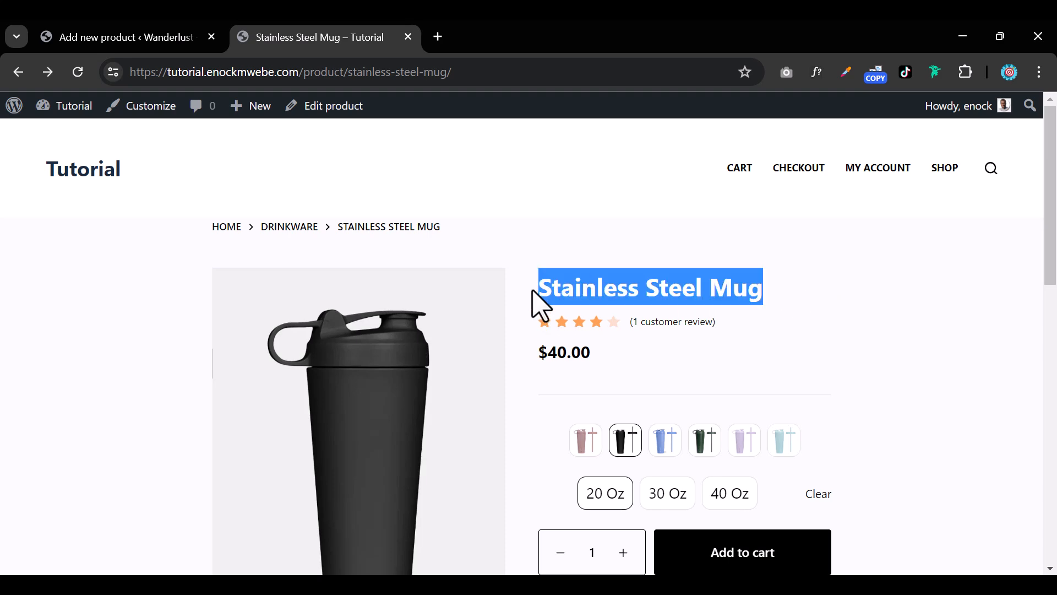
pyautogui.rightClick(559, 288)
pyautogui.click(584, 303)
pyautogui.click(126, 38)
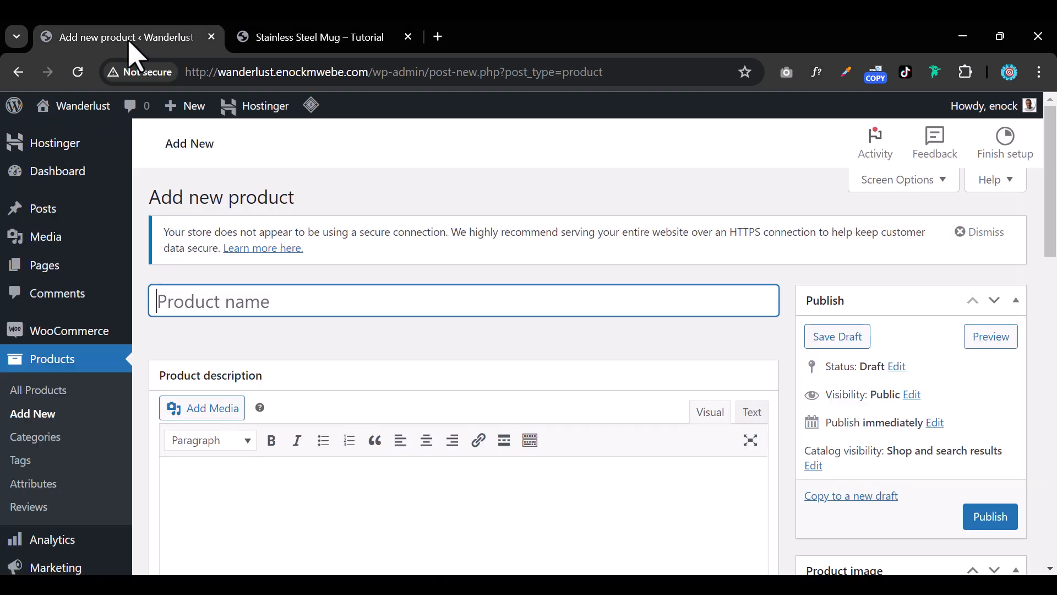
pyautogui.rightClick(195, 297)
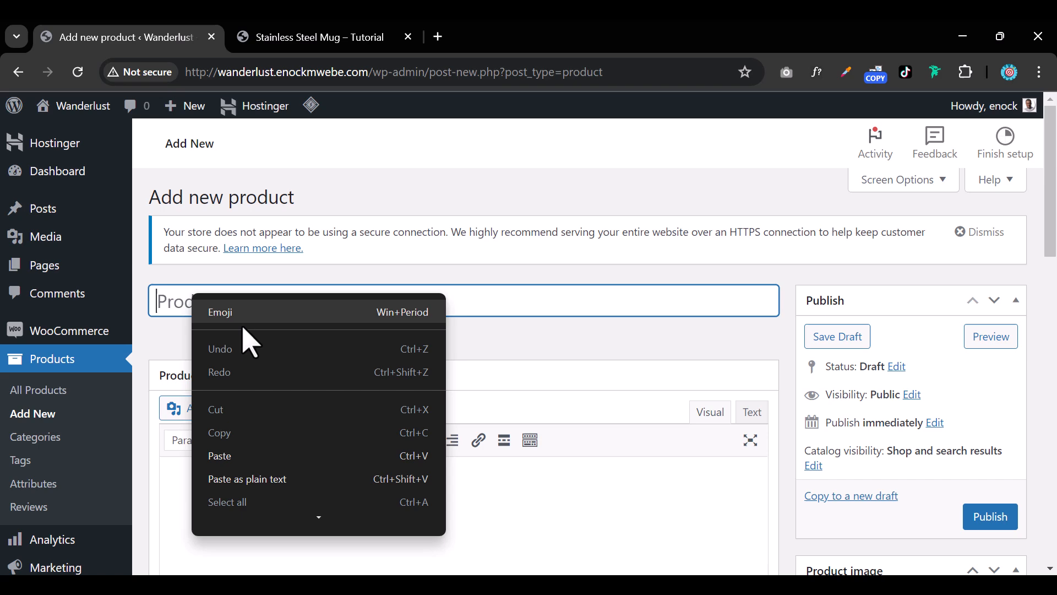
pyautogui.click(255, 453)
# Copy the full description, from Features through the delivery information, from the Tutorial site's Stainless Steel Mug product page
pyautogui.scroll(-4, 255, 429)
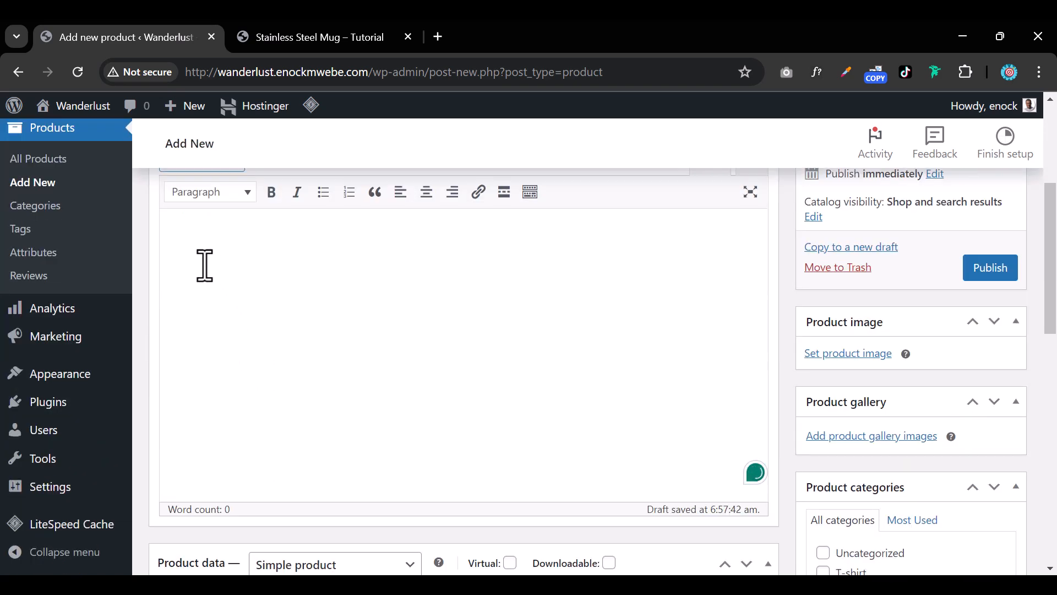
pyautogui.scroll(2, 206, 267)
pyautogui.click(311, 37)
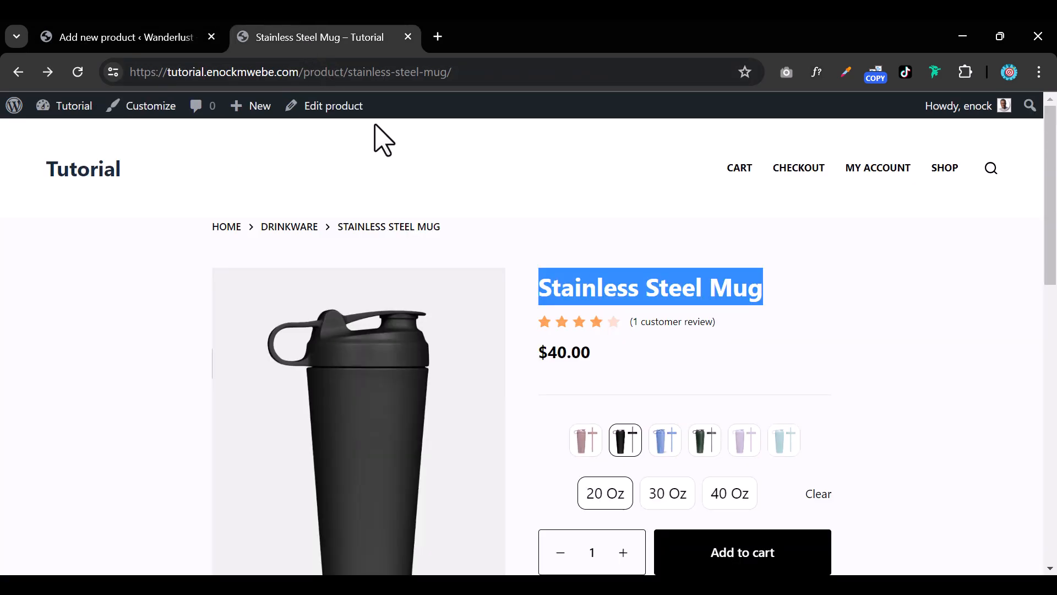
pyautogui.scroll(-7, 684, 378)
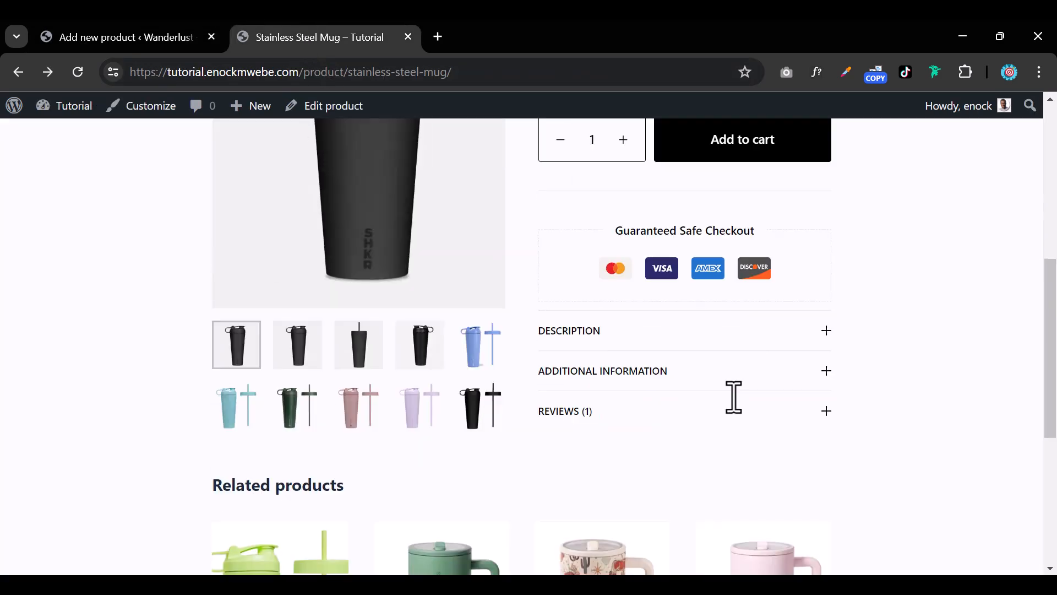
pyautogui.click(824, 334)
pyautogui.scroll(-4, 805, 389)
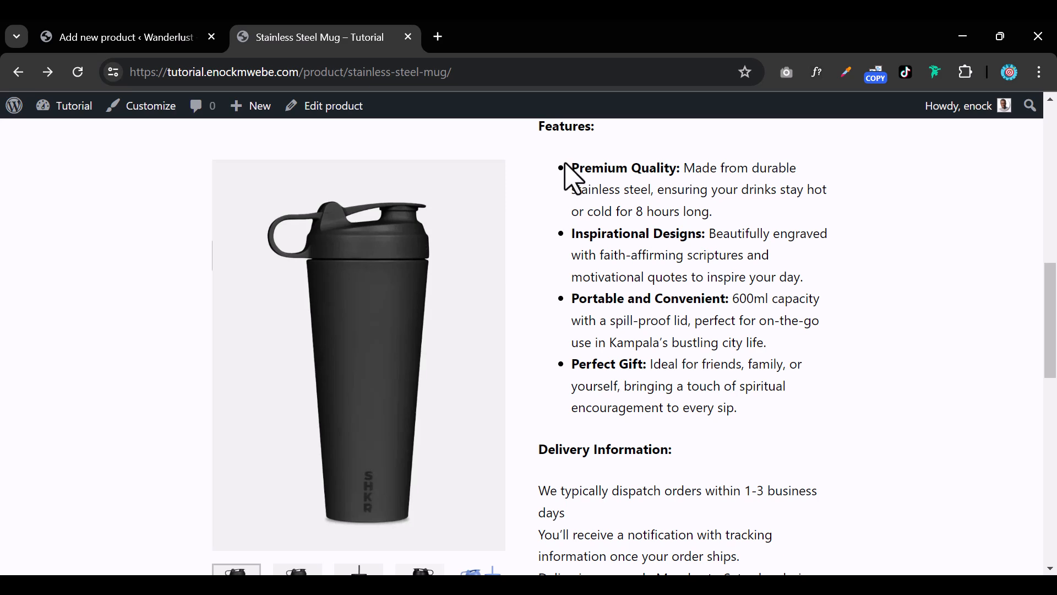
pyautogui.scroll(2, 572, 178)
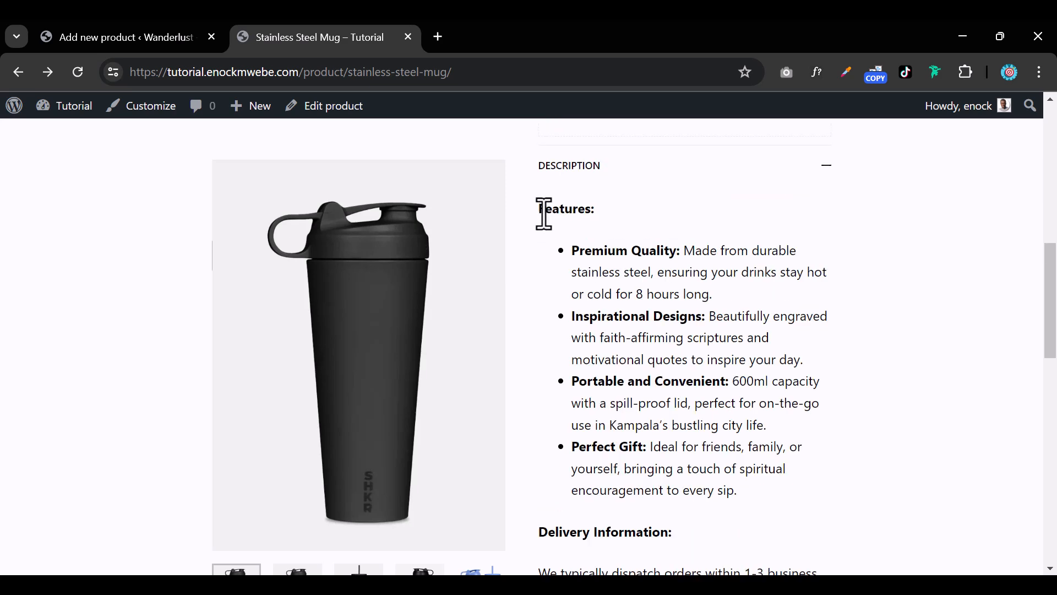
pyautogui.moveTo(543, 213); pyautogui.dragTo(701, 361)
pyautogui.scroll(-10, 699, 342)
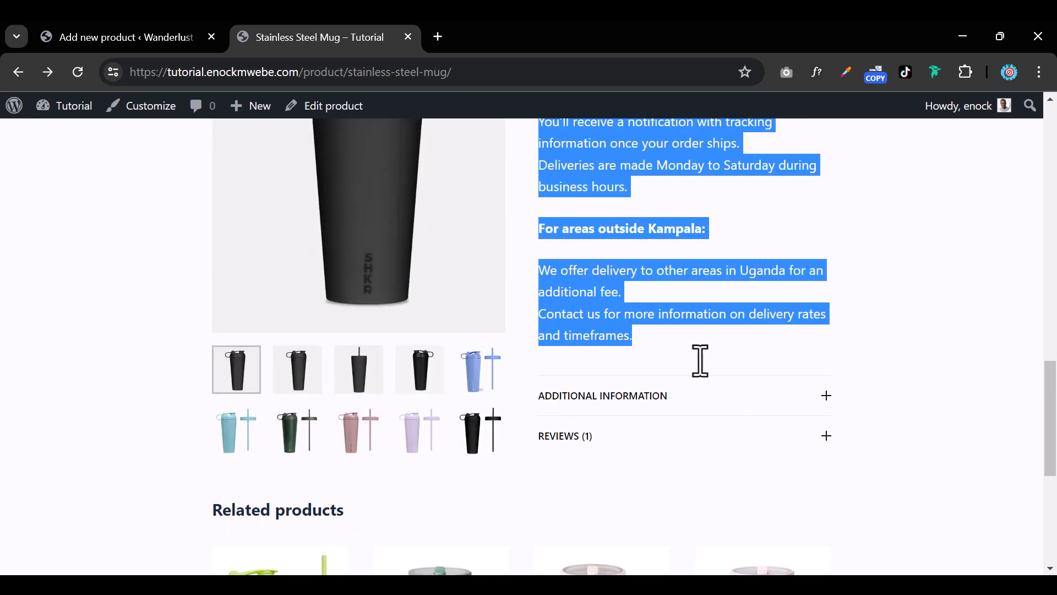
pyautogui.rightClick(565, 268)
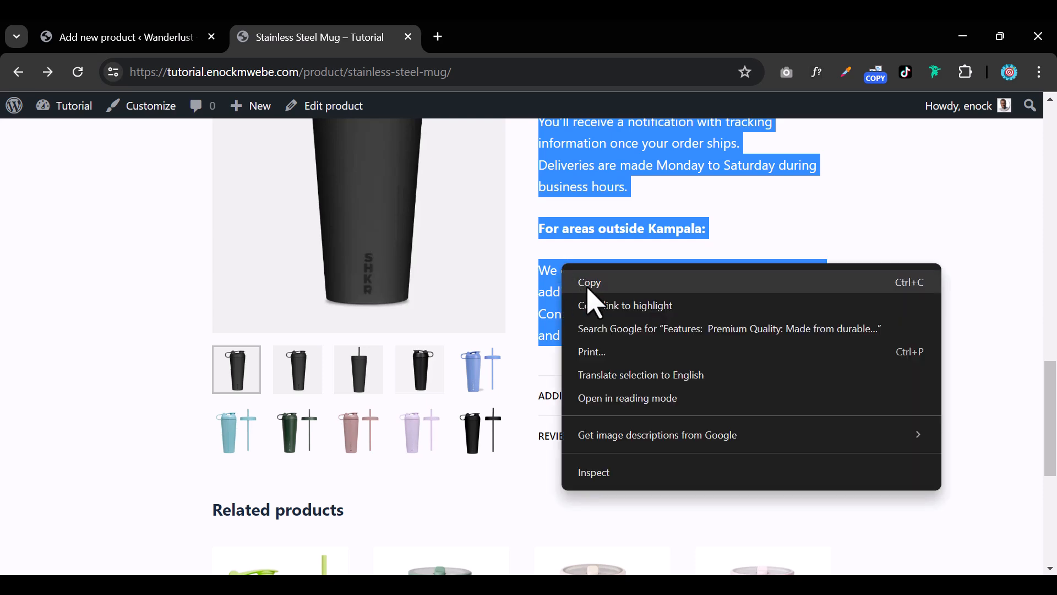
pyautogui.click(588, 283)
# Paste the copied text into the new Stainless Steel Mug product's description on the Wanderlust site
pyautogui.click(116, 38)
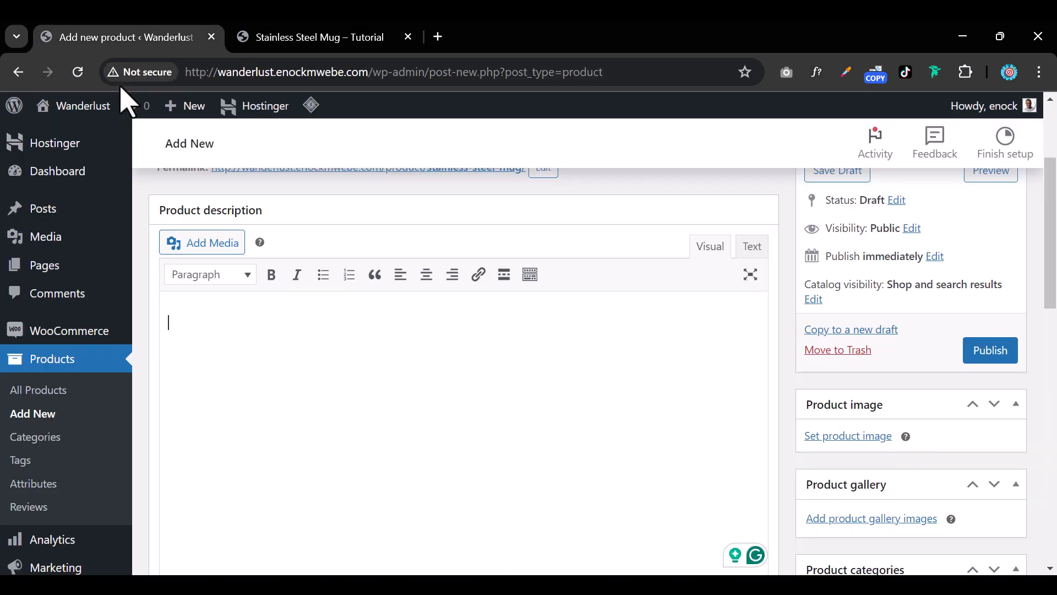
pyautogui.rightClick(263, 350)
pyautogui.click(186, 321)
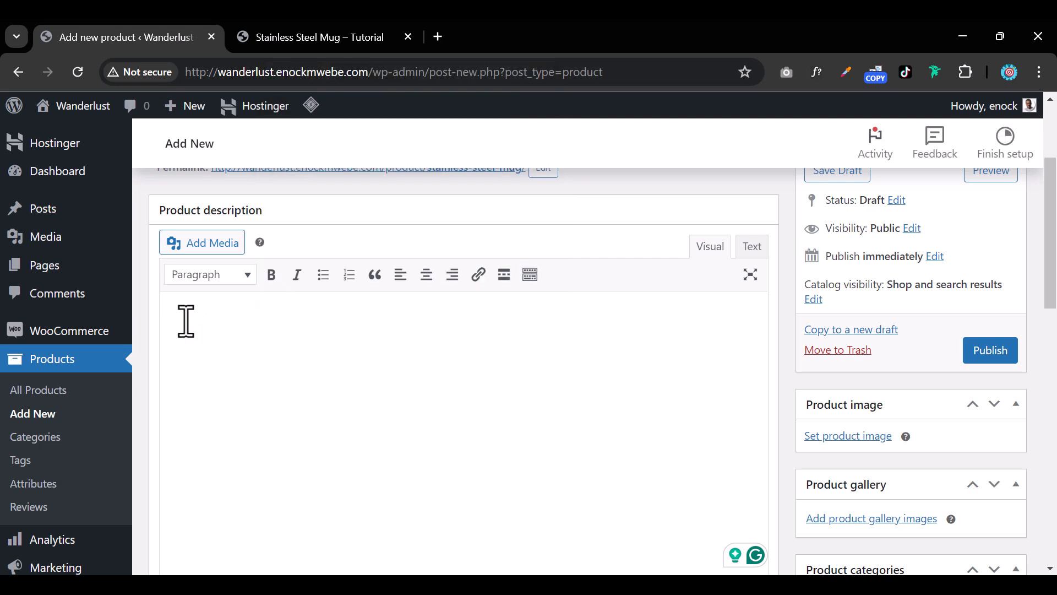
pyautogui.hotkey('ctrl', 'v')
pyautogui.scroll(10, 420, 385)
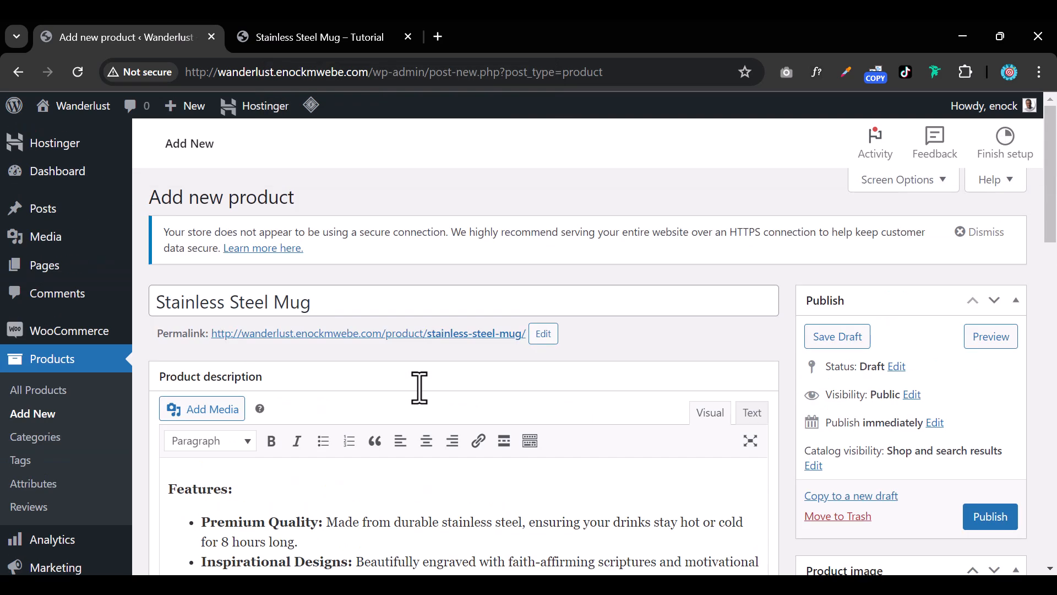
# Change the product type to Variable product and dismiss the tip about adding attributes
pyautogui.scroll(-5, 420, 385)
pyautogui.scroll(-10, 420, 385)
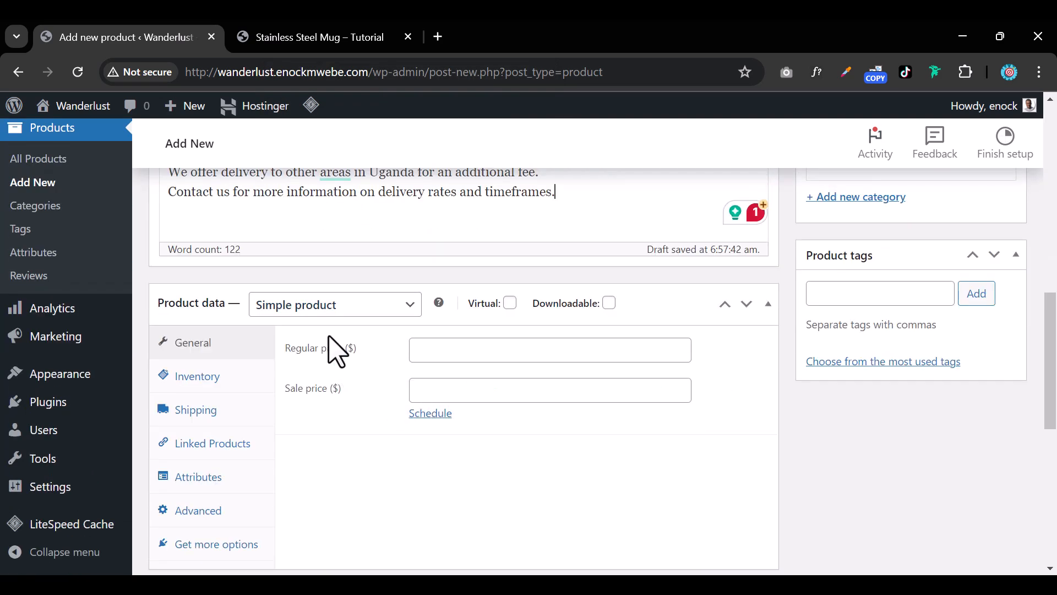
pyautogui.click(365, 304)
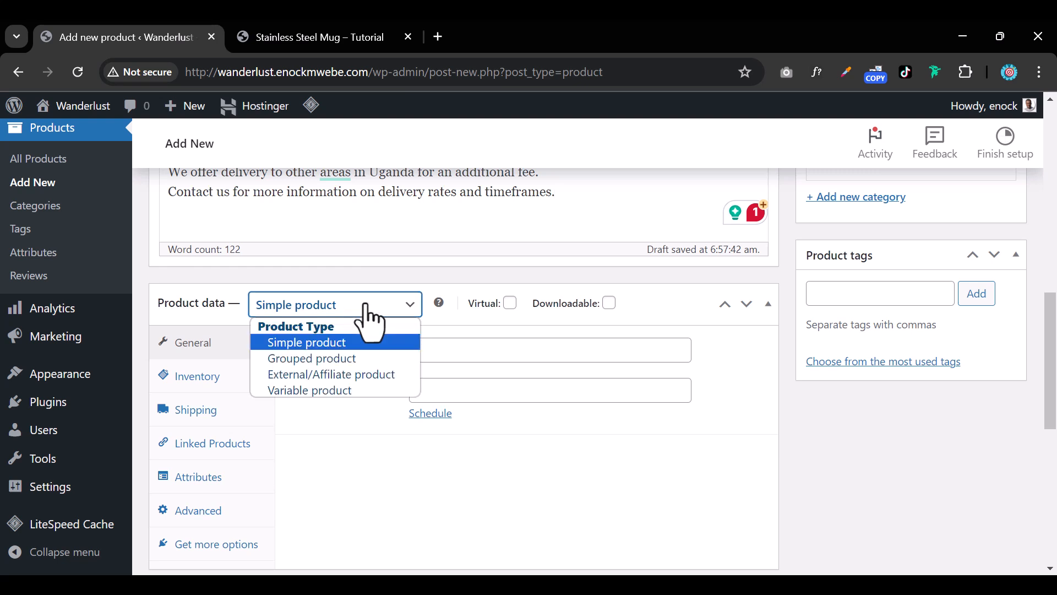
pyautogui.click(374, 390)
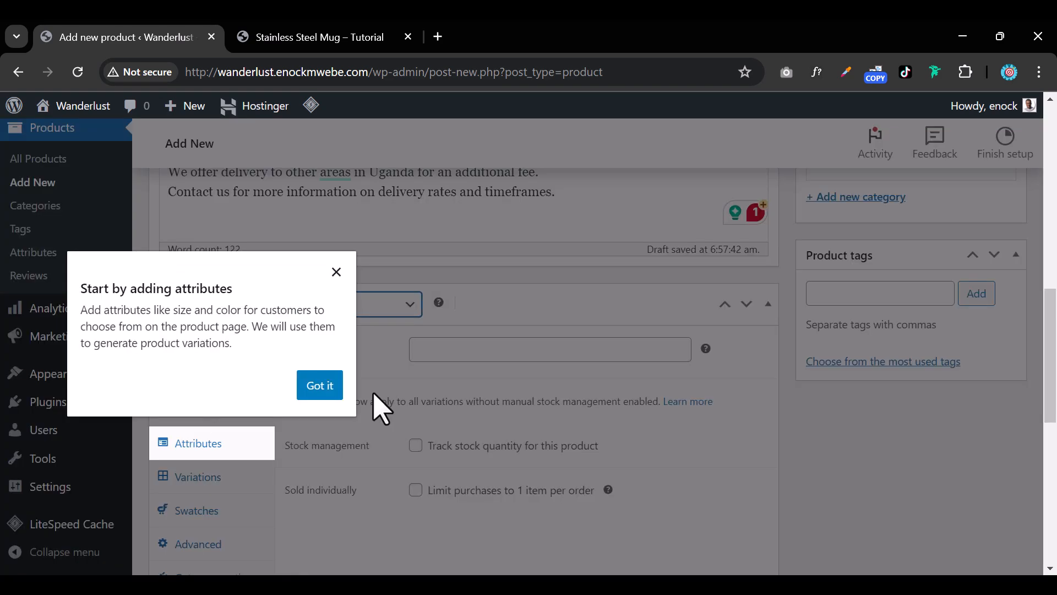
pyautogui.click(326, 395)
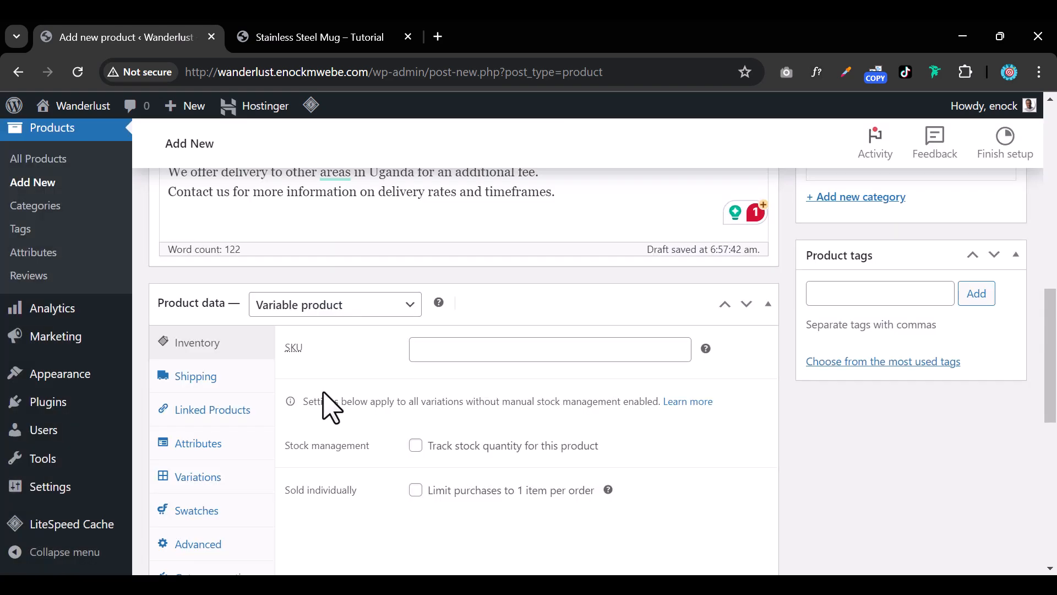
# Set the product's SKU to 002 and check the shipping settings
pyautogui.scroll(-3, 463, 349)
pyautogui.scroll(3, 467, 348)
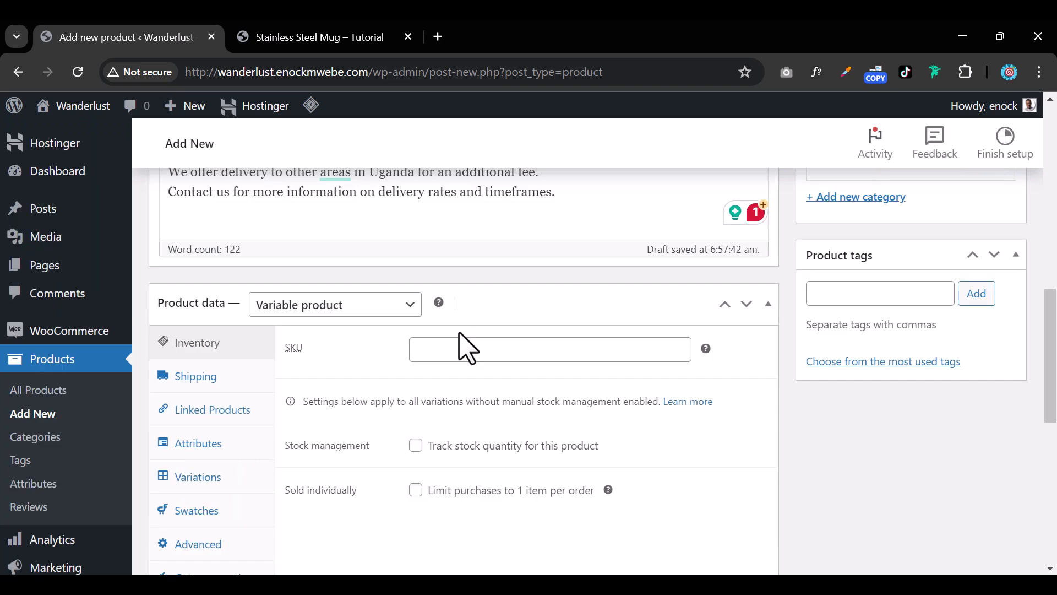
pyautogui.click(470, 347)
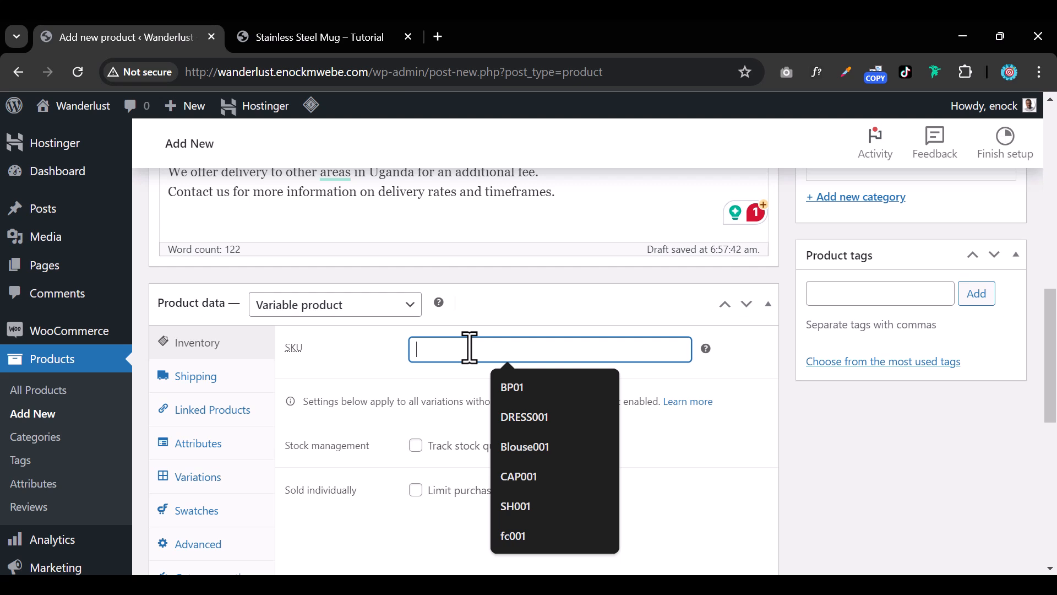
pyautogui.write('002')
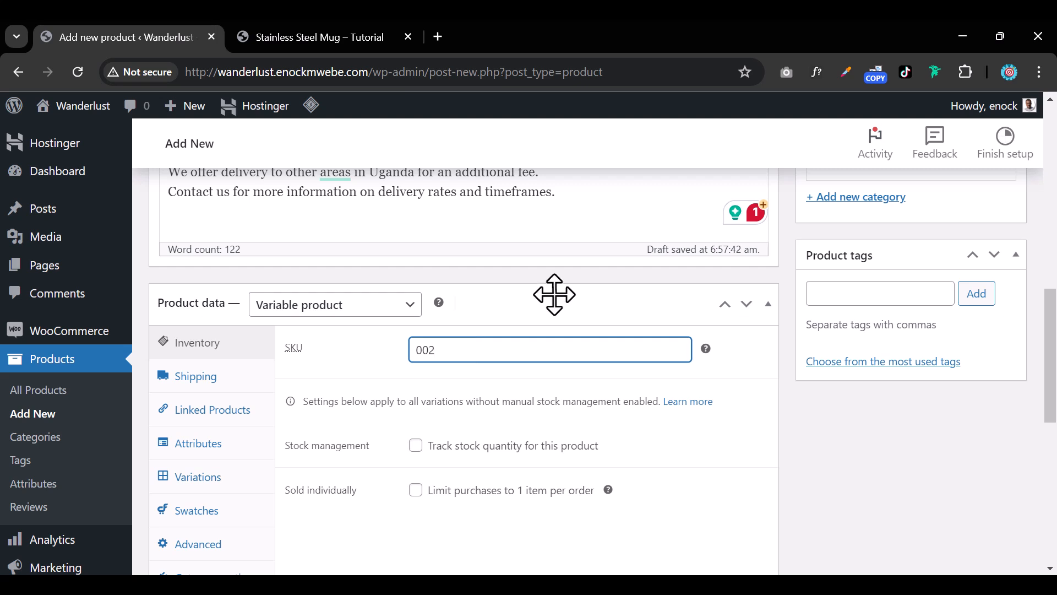
pyautogui.click(215, 386)
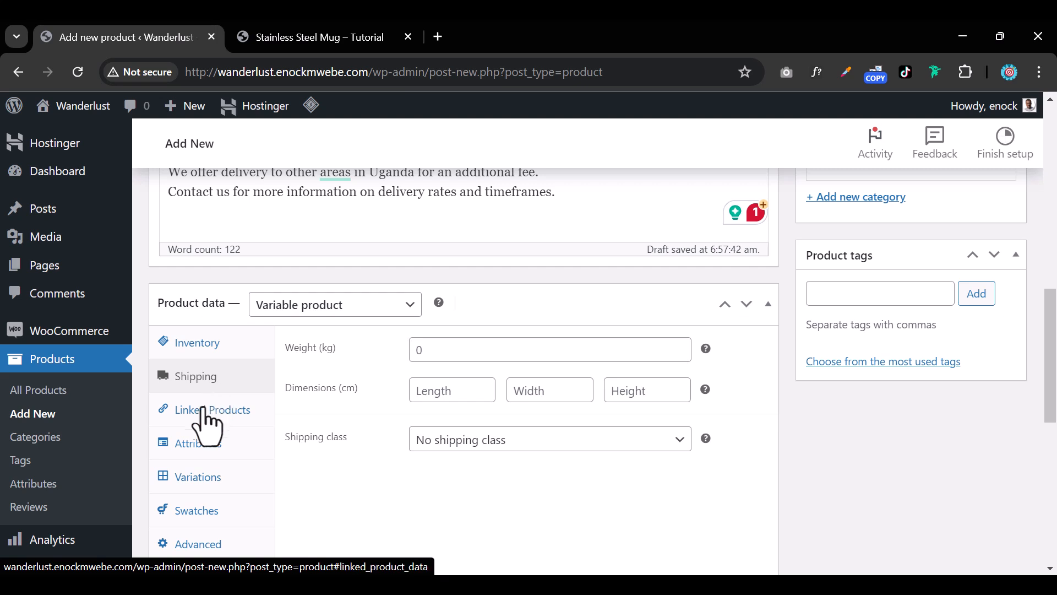
pyautogui.click(207, 348)
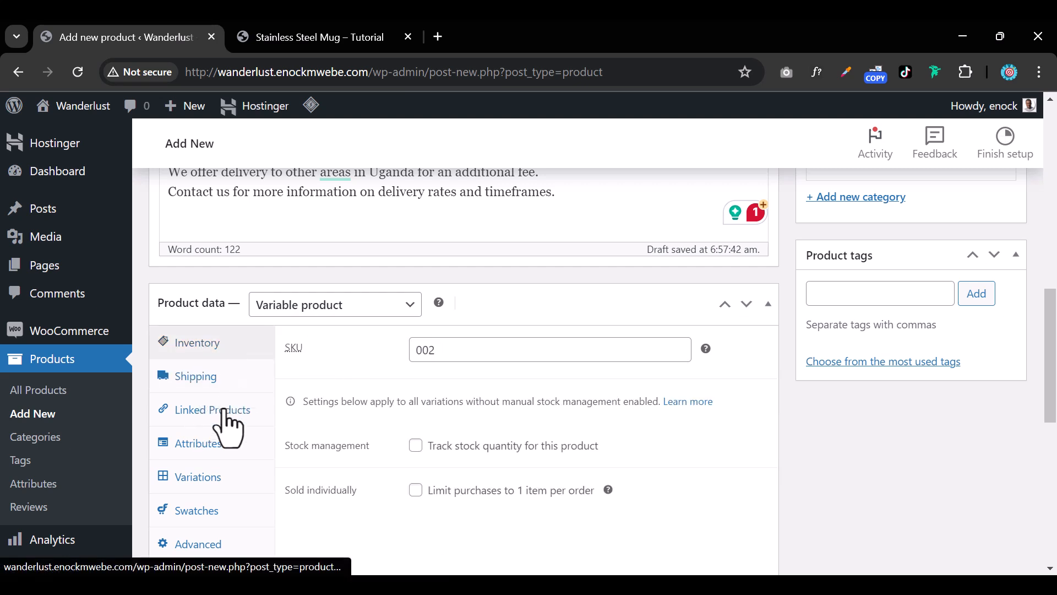
# Add the existing Mug Color attribute to the product
pyautogui.scroll(-1, 242, 482)
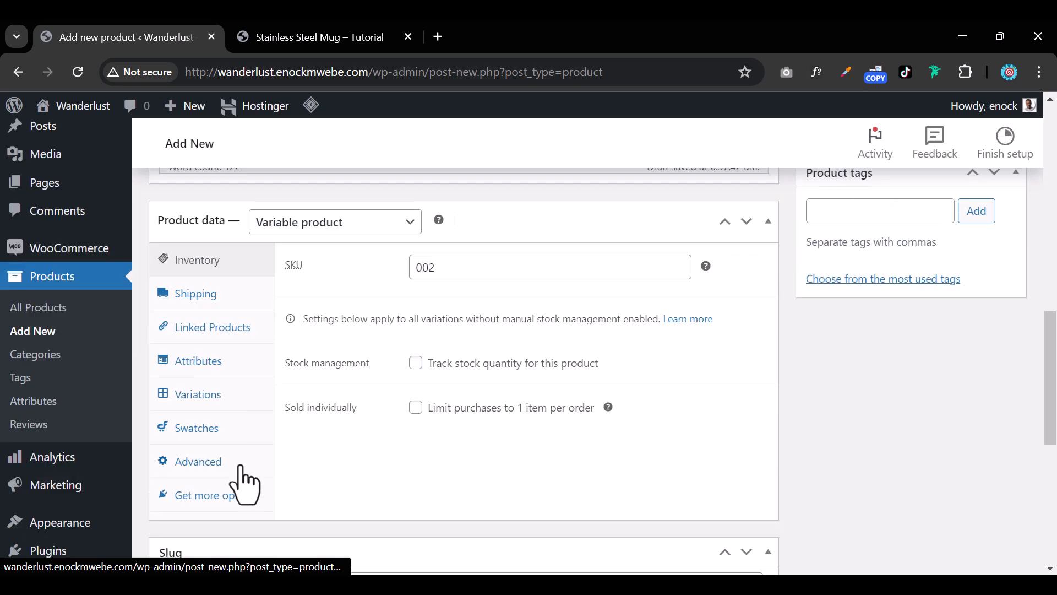
pyautogui.click(206, 380)
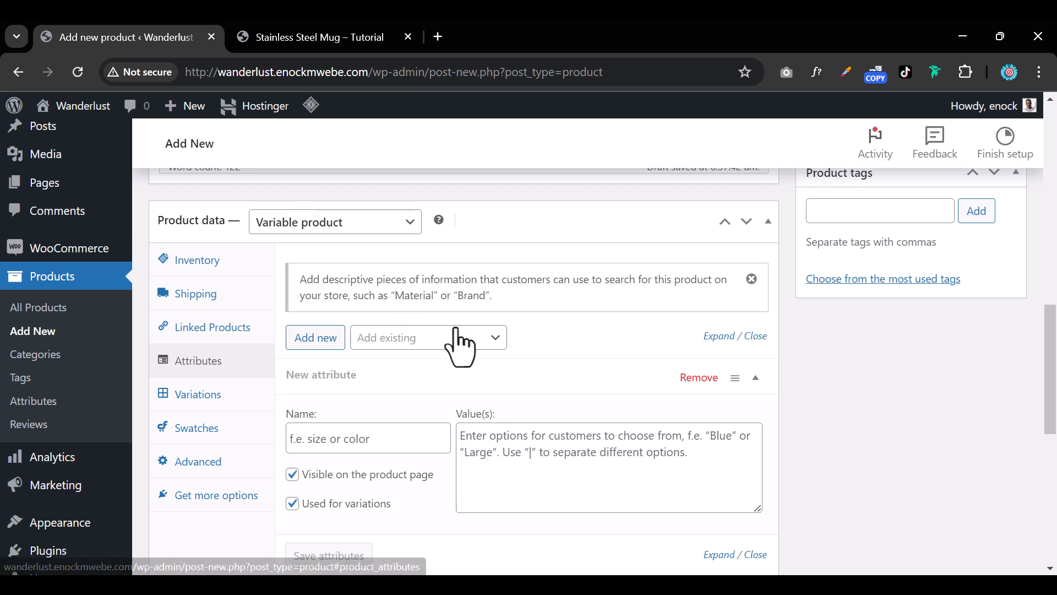
pyautogui.click(496, 340)
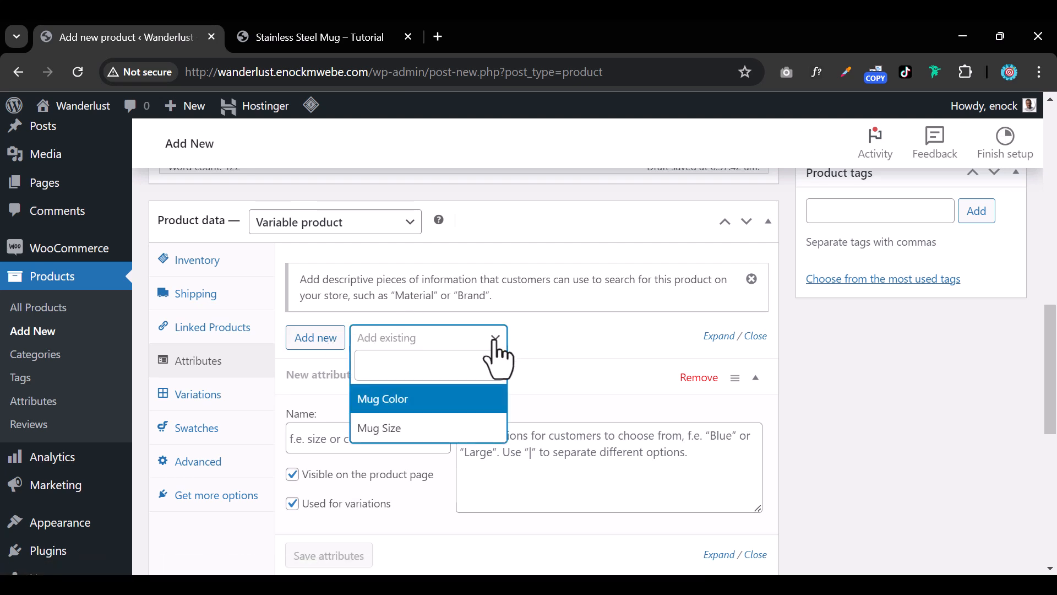
pyautogui.click(384, 401)
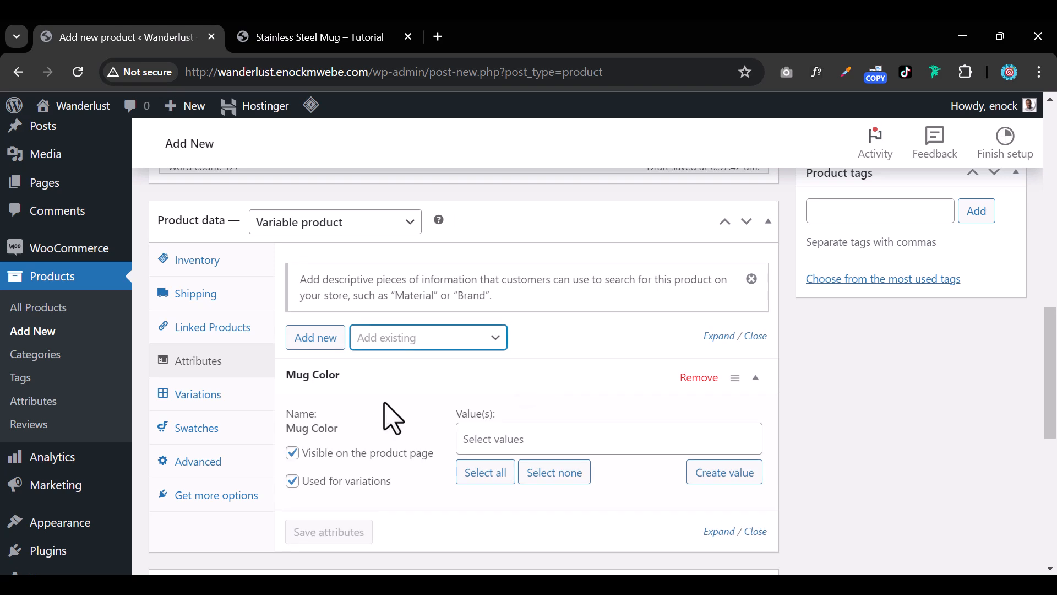
# Choose Beige and Blue as the Mug Color values and save the attributes
pyautogui.scroll(15, 396, 416)
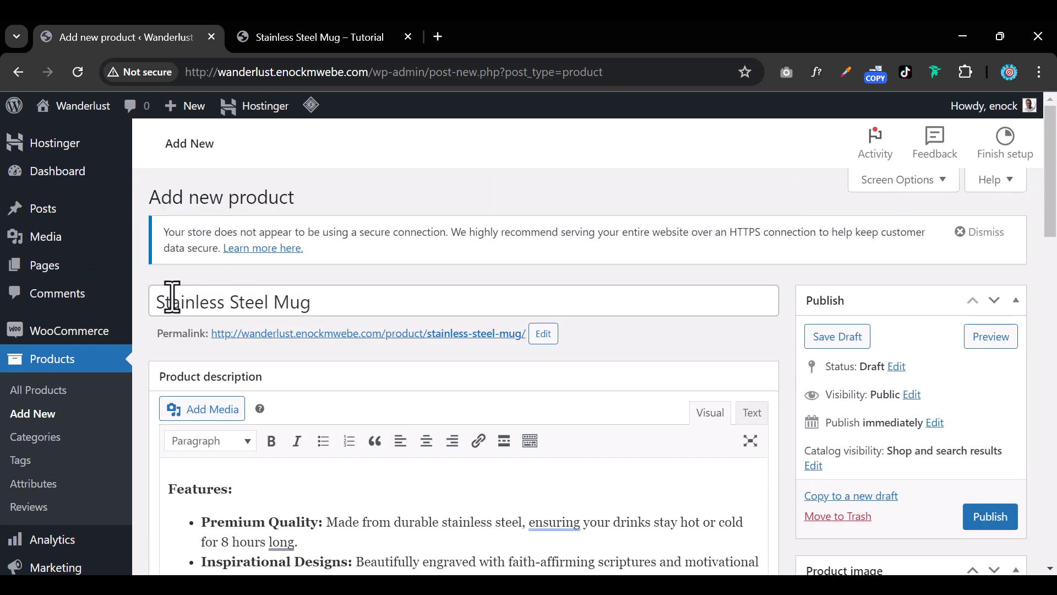
pyautogui.scroll(-18, 401, 485)
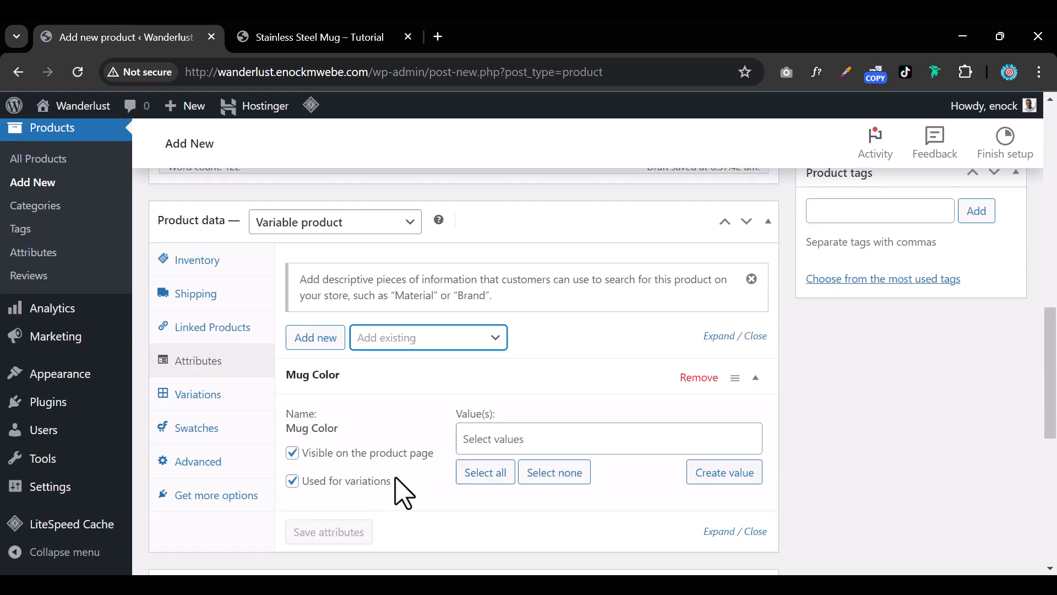
pyautogui.scroll(3, 404, 485)
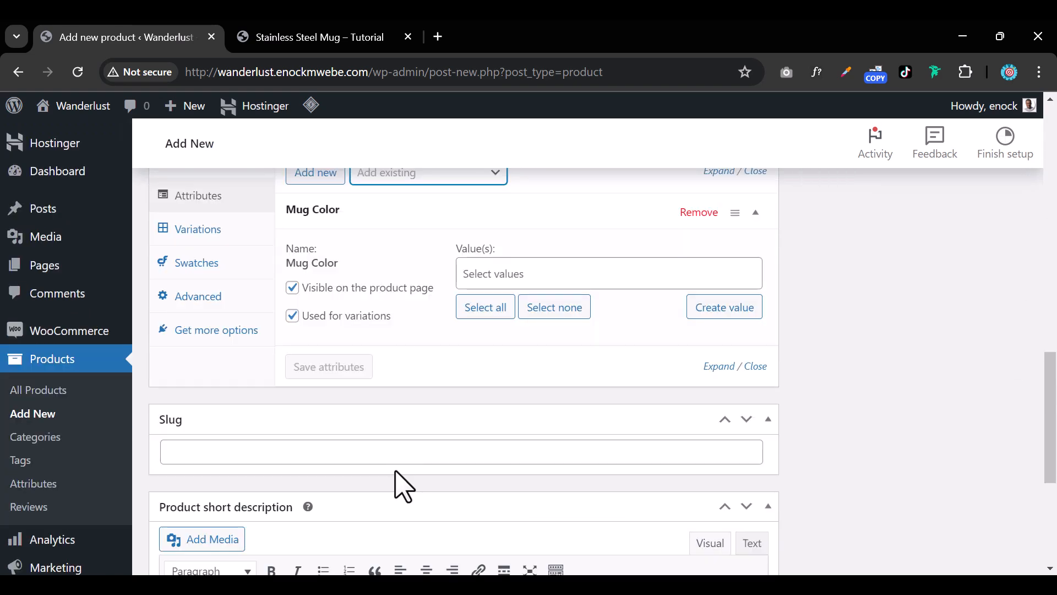
pyautogui.click(503, 274)
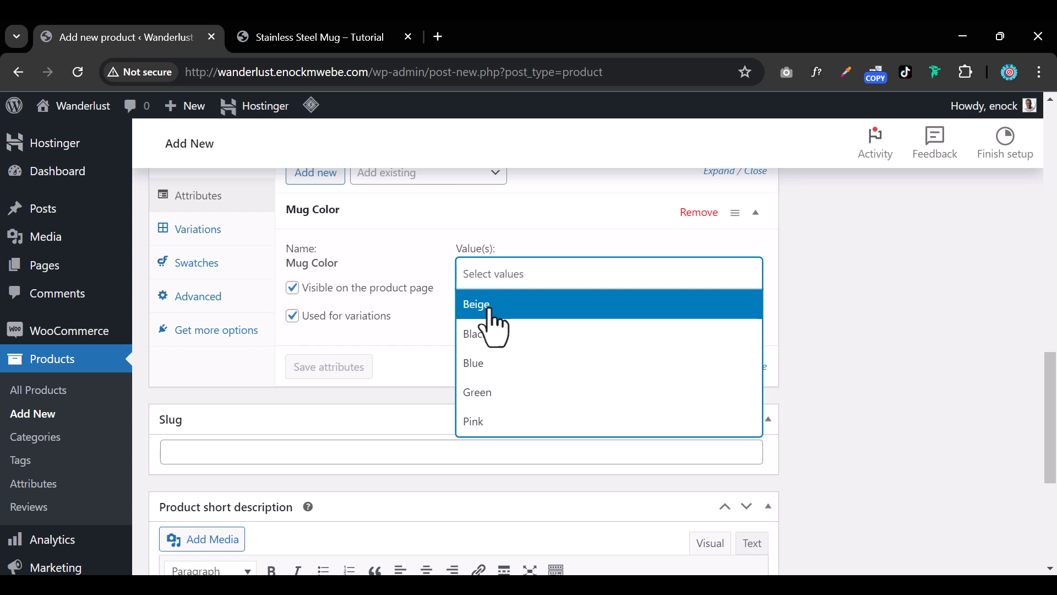
pyautogui.click(490, 311)
pyautogui.click(524, 271)
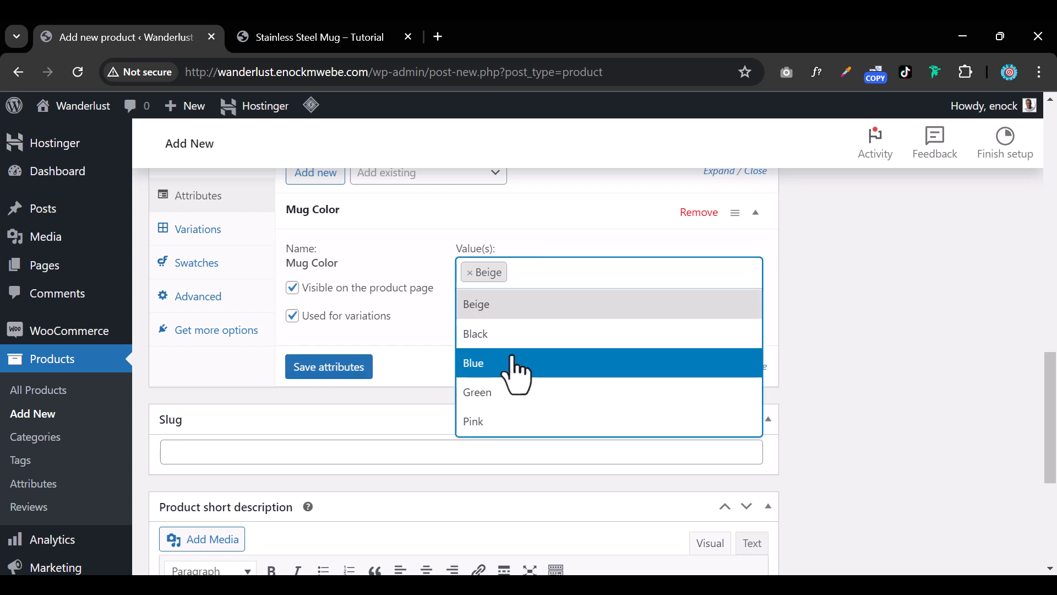
pyautogui.click(512, 362)
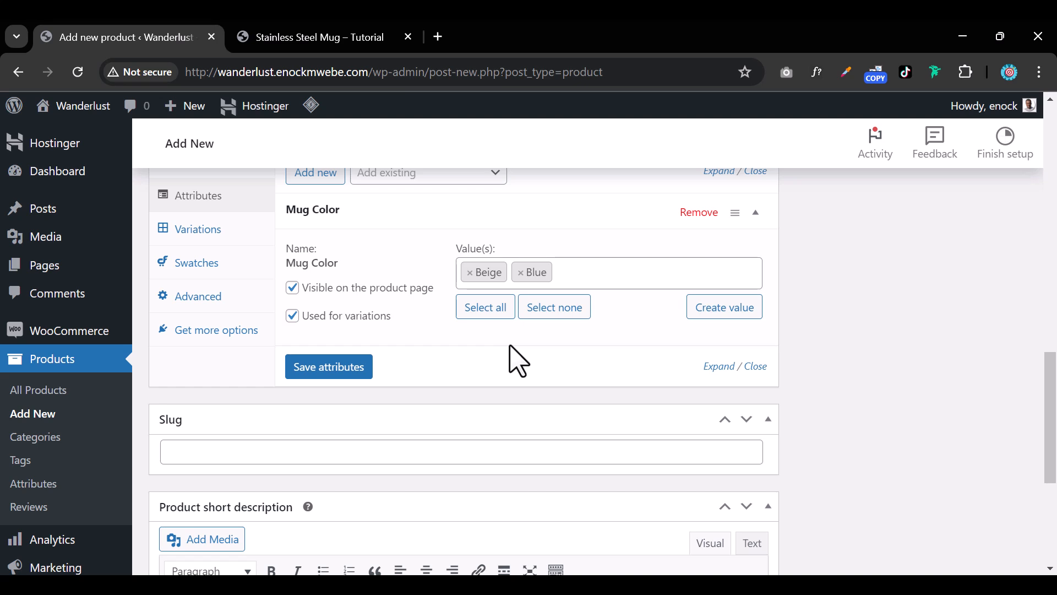
pyautogui.click(322, 369)
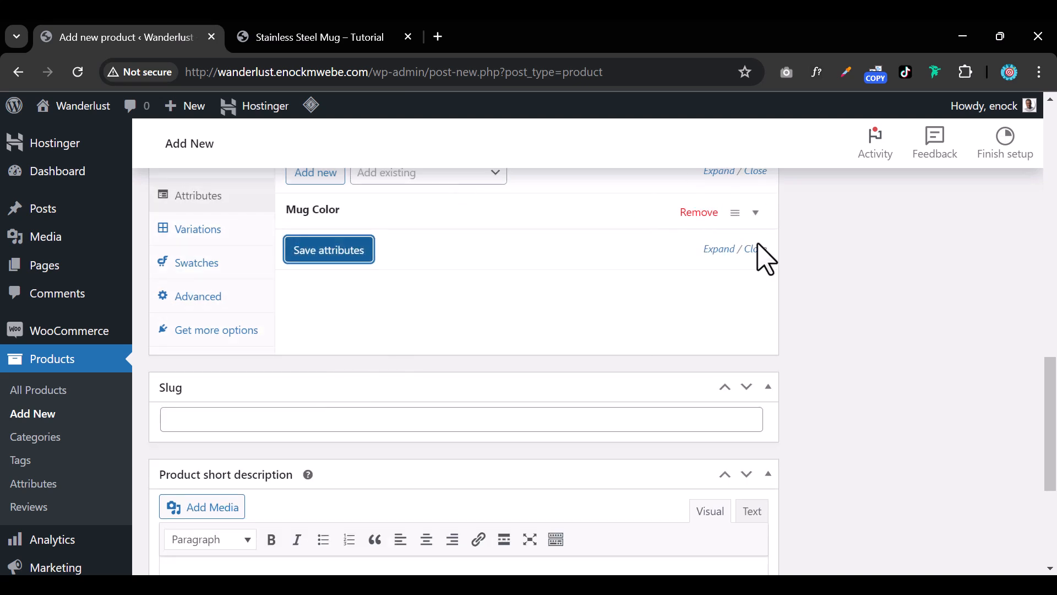
# Reopen the Mug Color attribute, select all of its available values and save the attributes
pyautogui.click(758, 220)
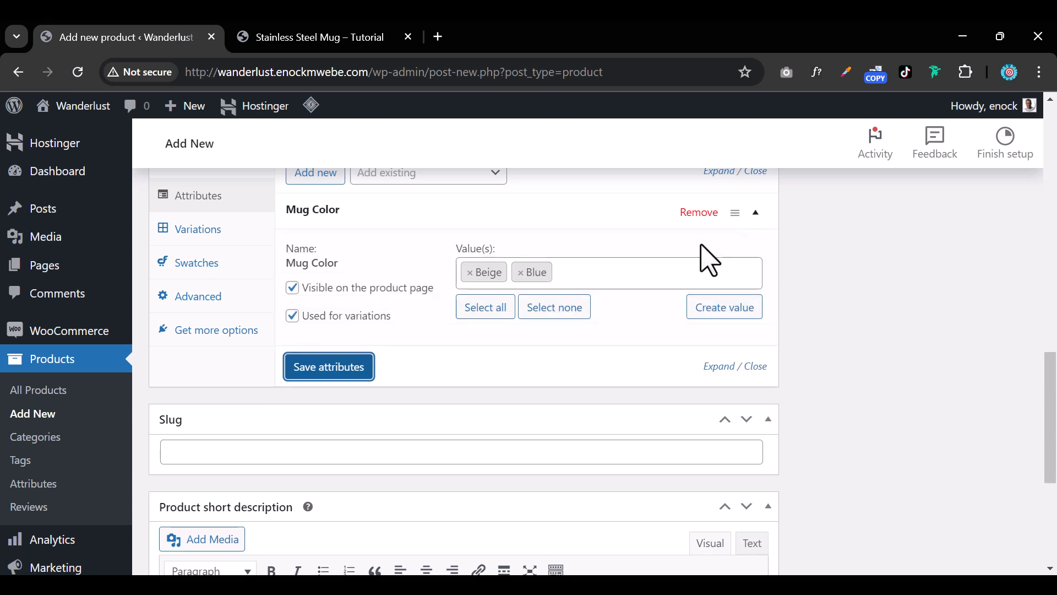
pyautogui.click(499, 316)
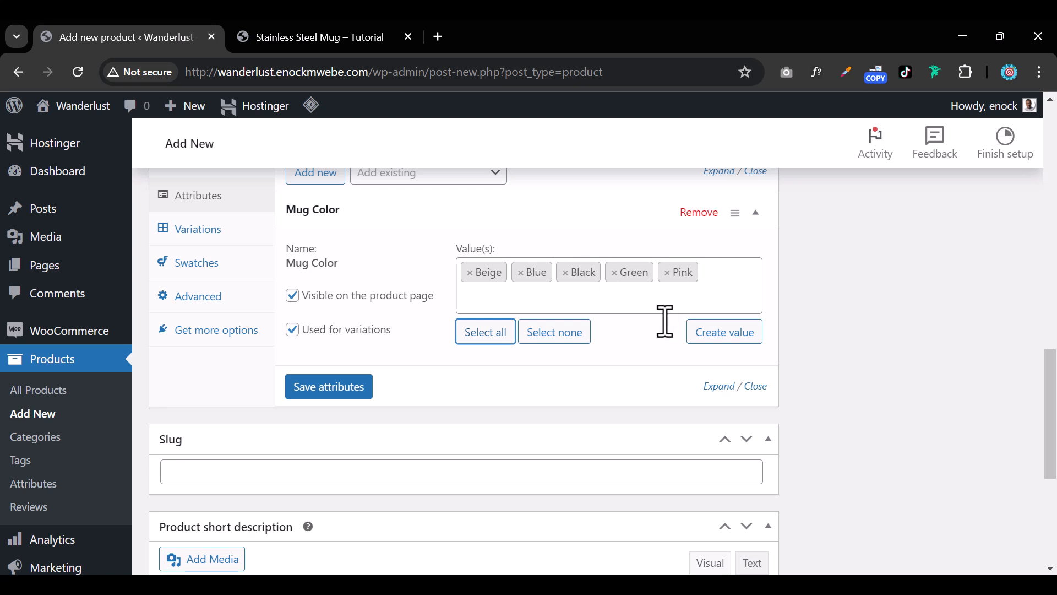
pyautogui.click(348, 389)
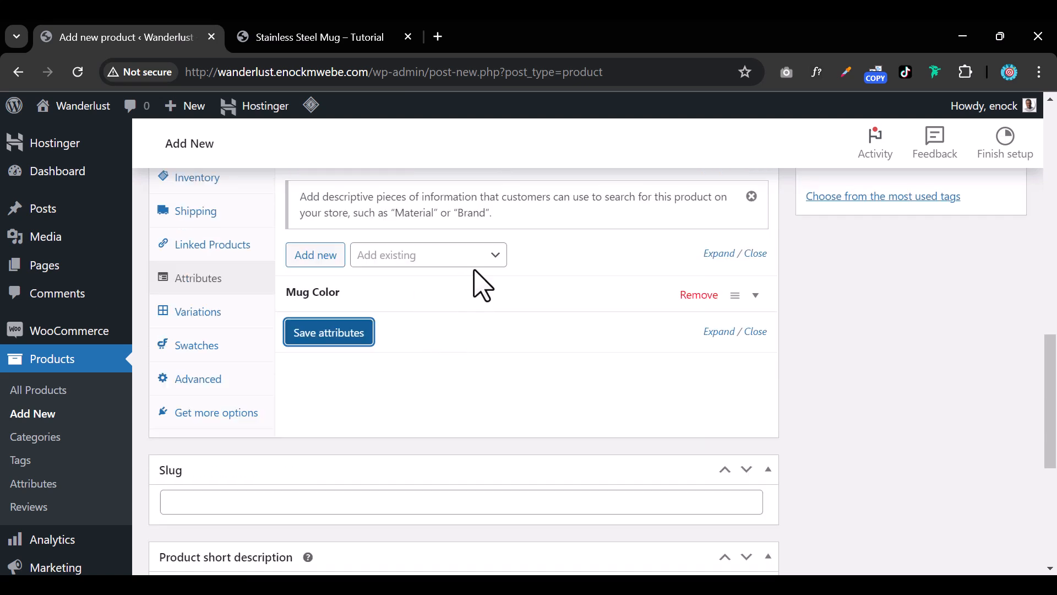
# Add the existing Mug Size attribute to the product
pyautogui.click(494, 266)
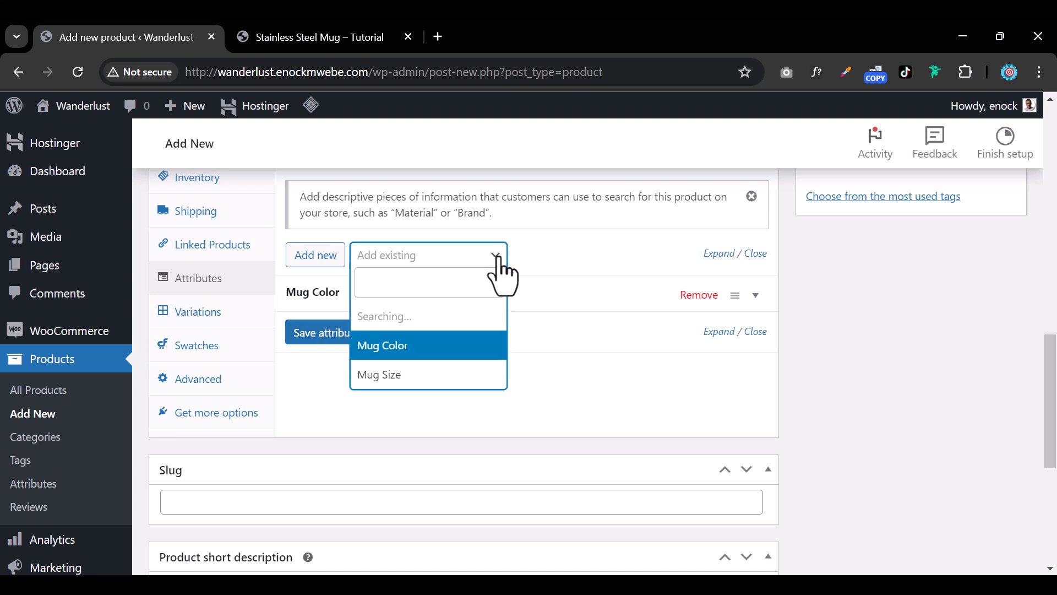
pyautogui.click(418, 352)
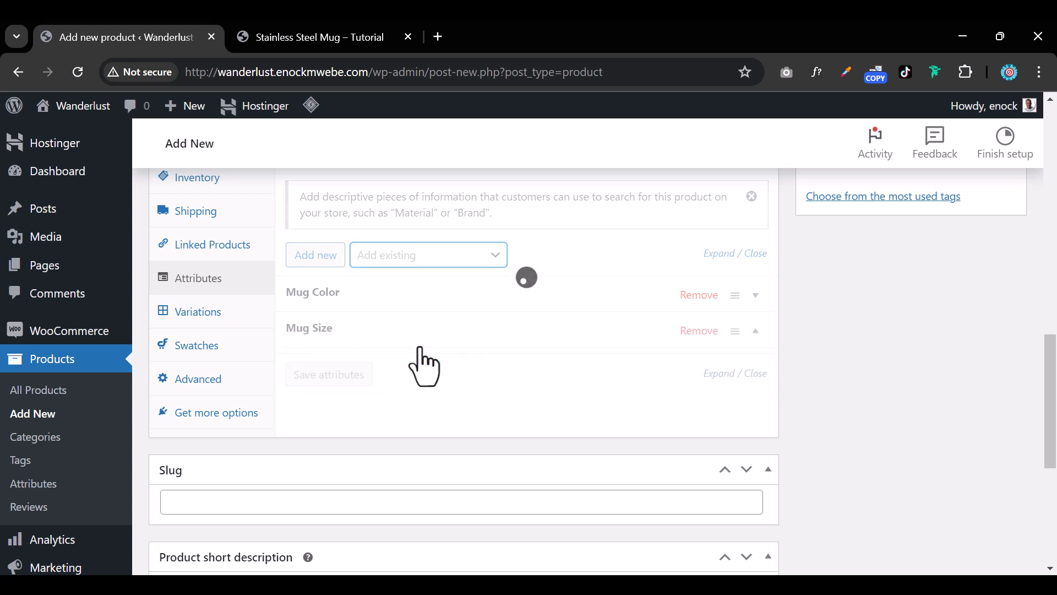
# Select all available Mug Size values, save the attributes and open the product's variations
pyautogui.click(487, 428)
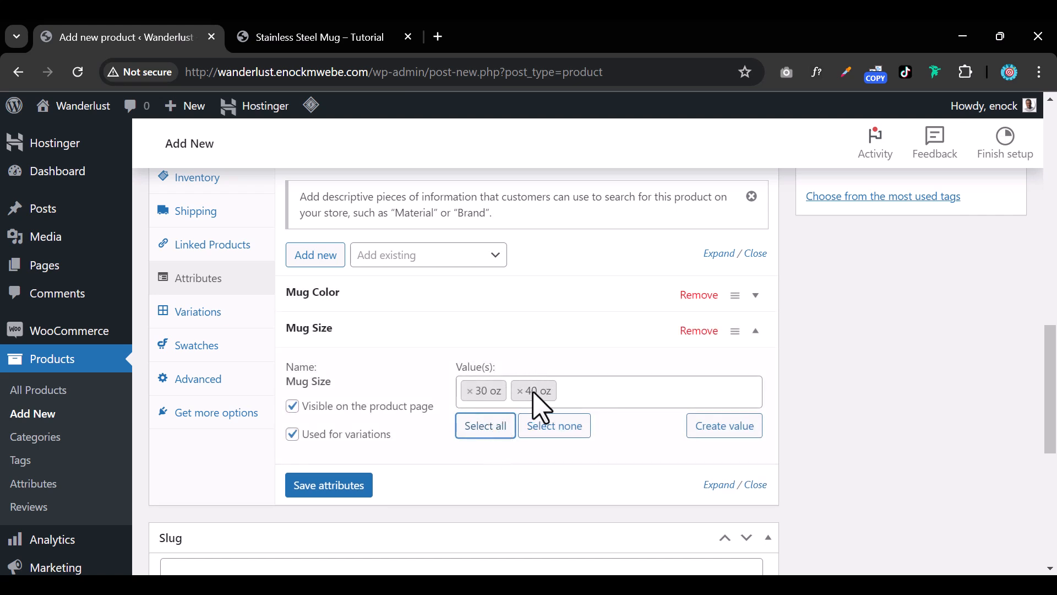
pyautogui.click(353, 485)
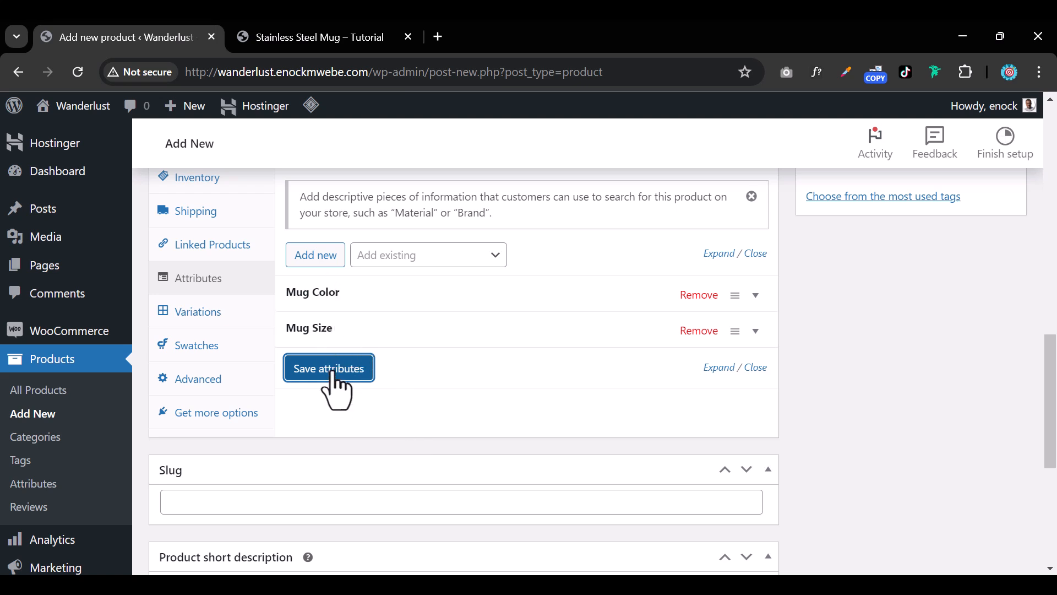
pyautogui.click(205, 324)
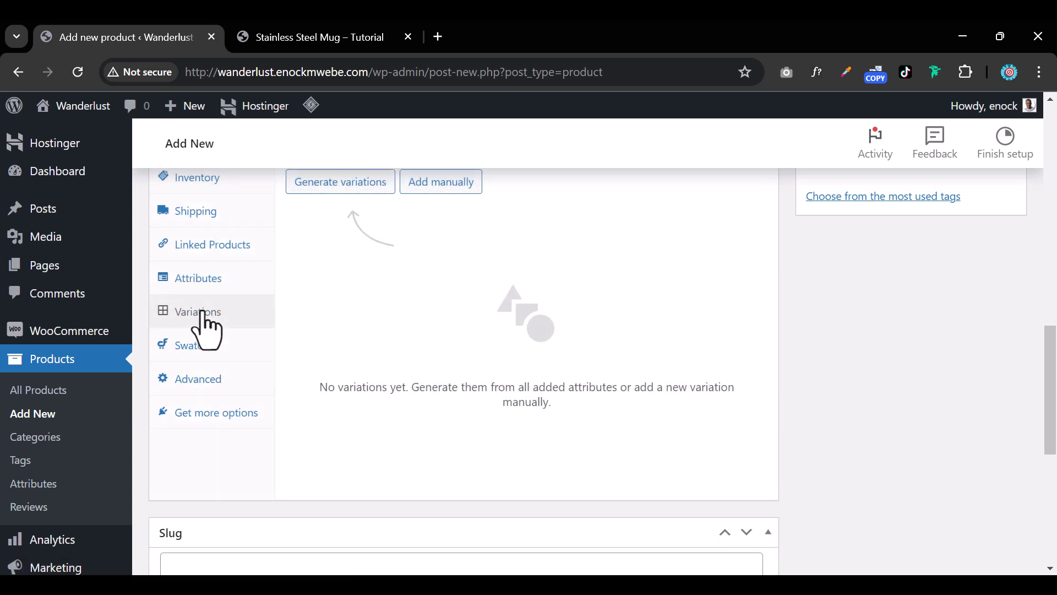
pyautogui.scroll(3, 430, 377)
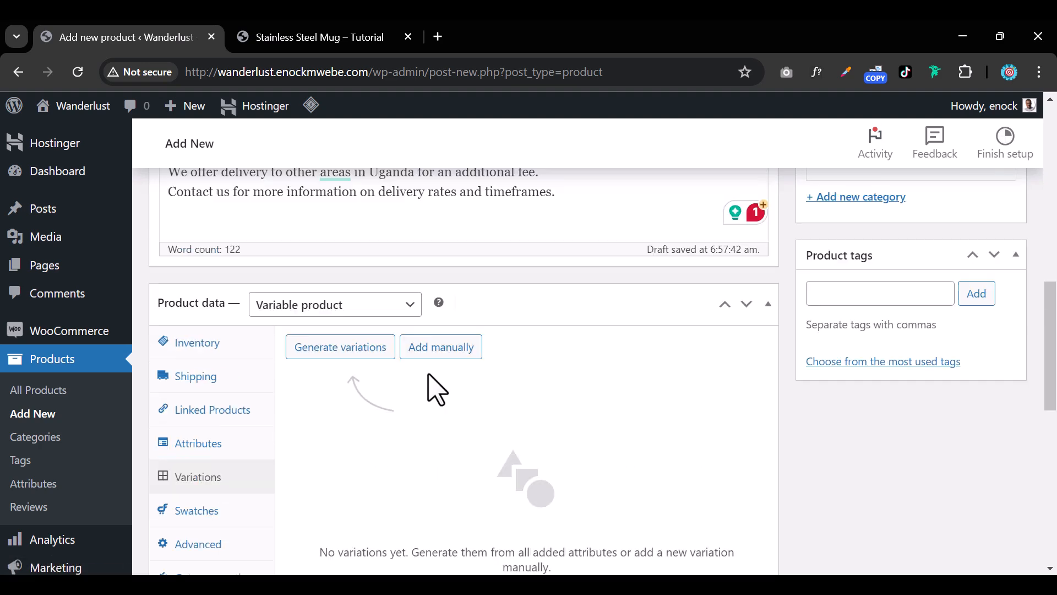
pyautogui.scroll(-2, 423, 399)
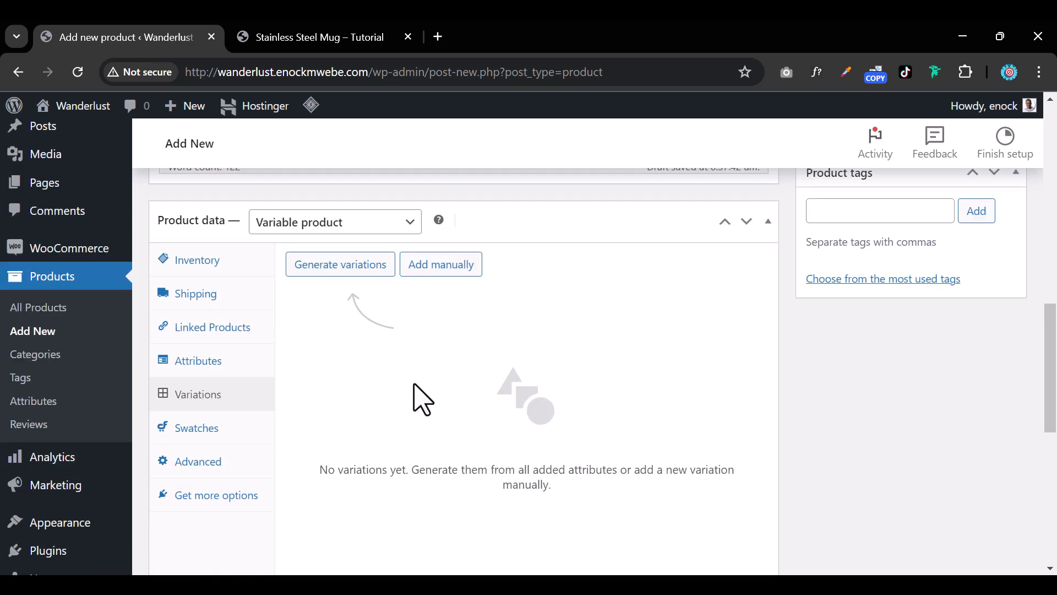
pyautogui.click(417, 288)
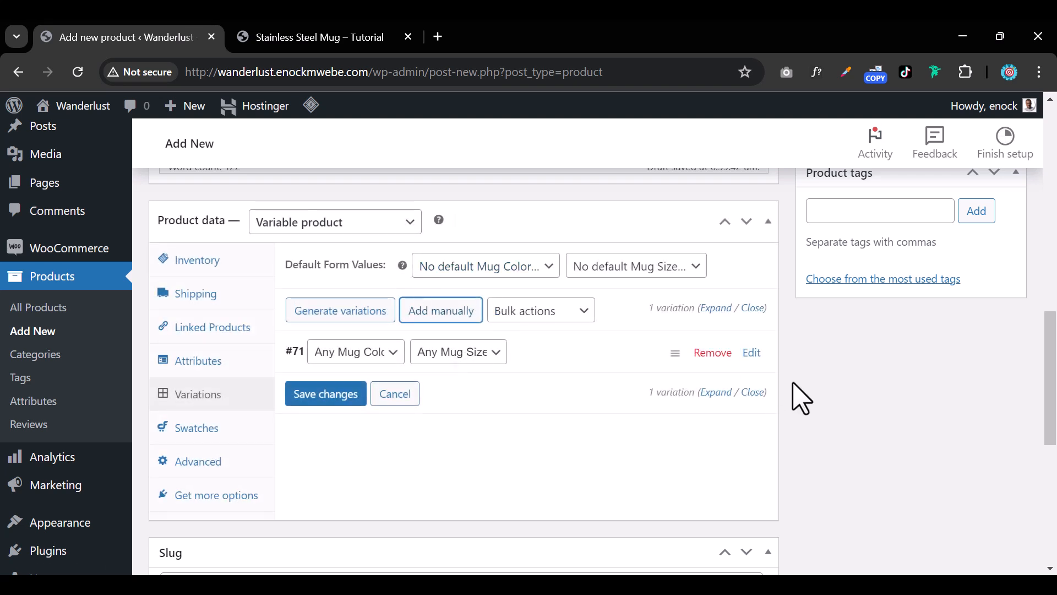
pyautogui.click(713, 353)
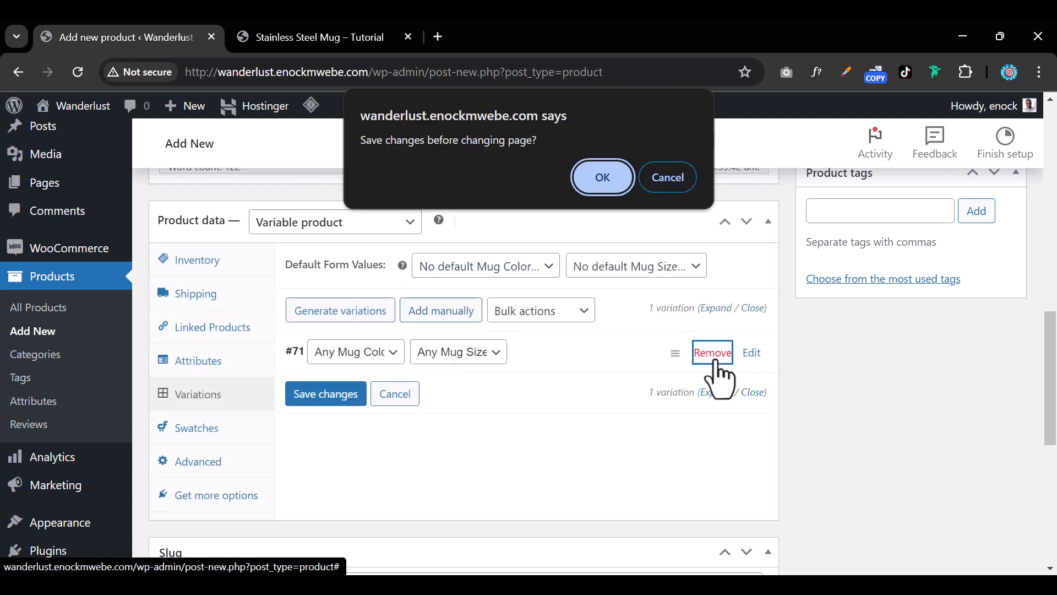
pyautogui.click(603, 186)
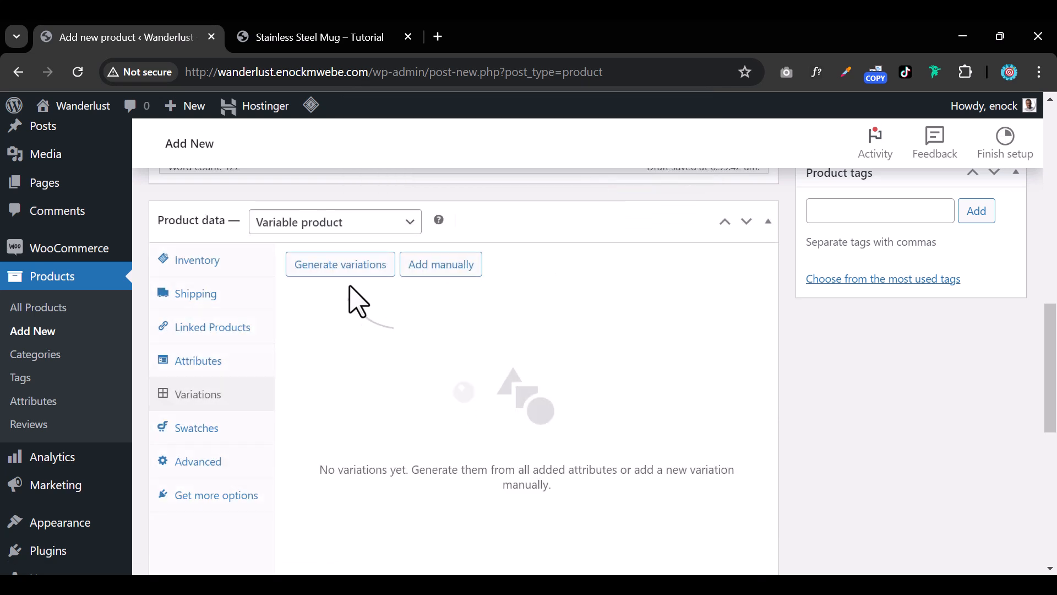
# Generate variations for every combination of Mug Color and Mug Size
pyautogui.click(346, 266)
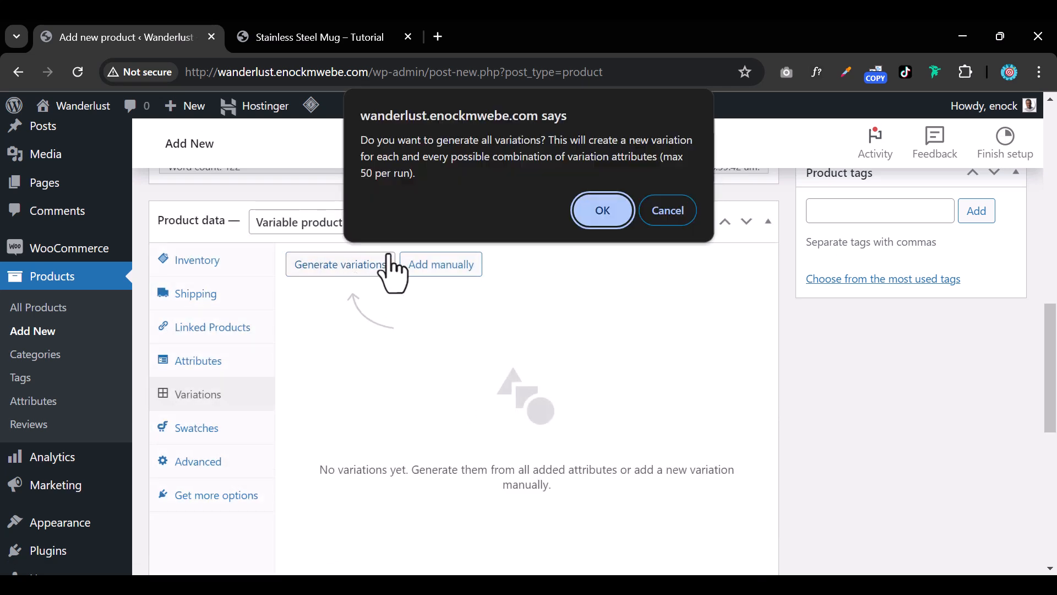
pyautogui.click(594, 214)
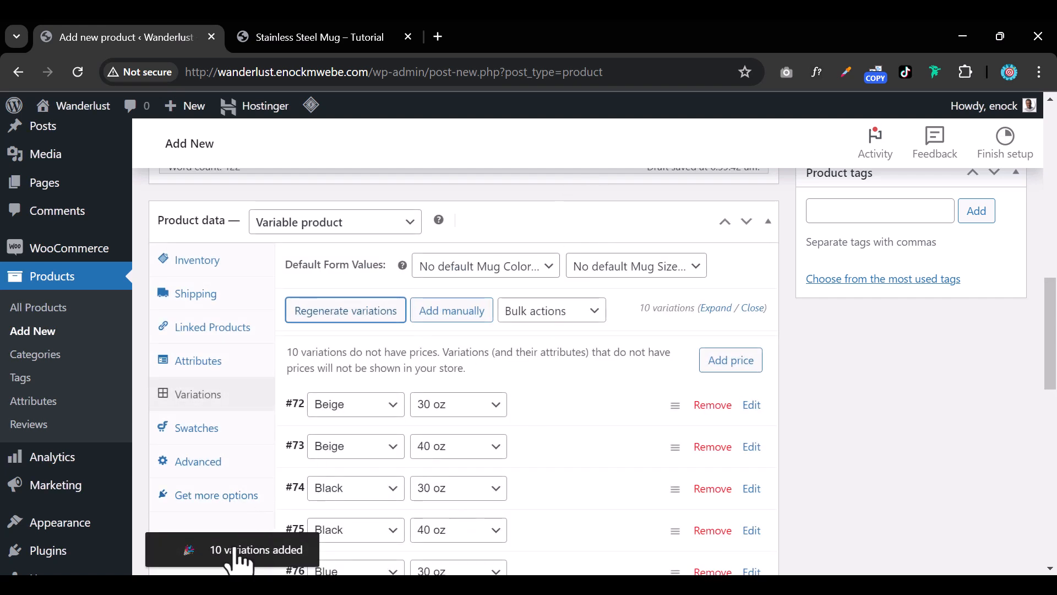
# Expand the Beige 30 oz variation and examine its SKU, price, stock and shipping fields
pyautogui.scroll(-2, 504, 410)
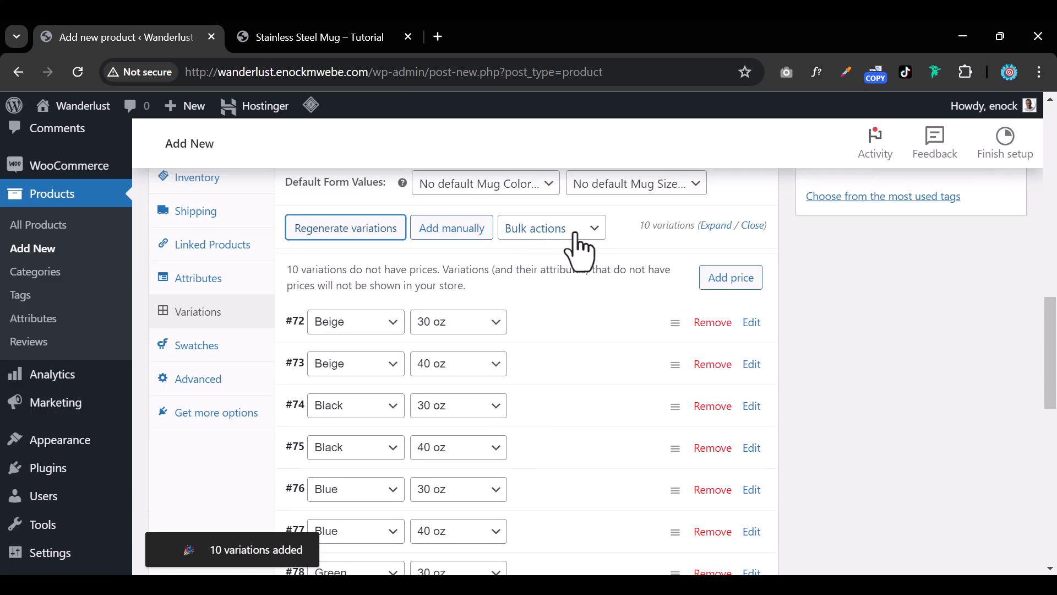
pyautogui.click(529, 330)
pyautogui.scroll(-3, 531, 352)
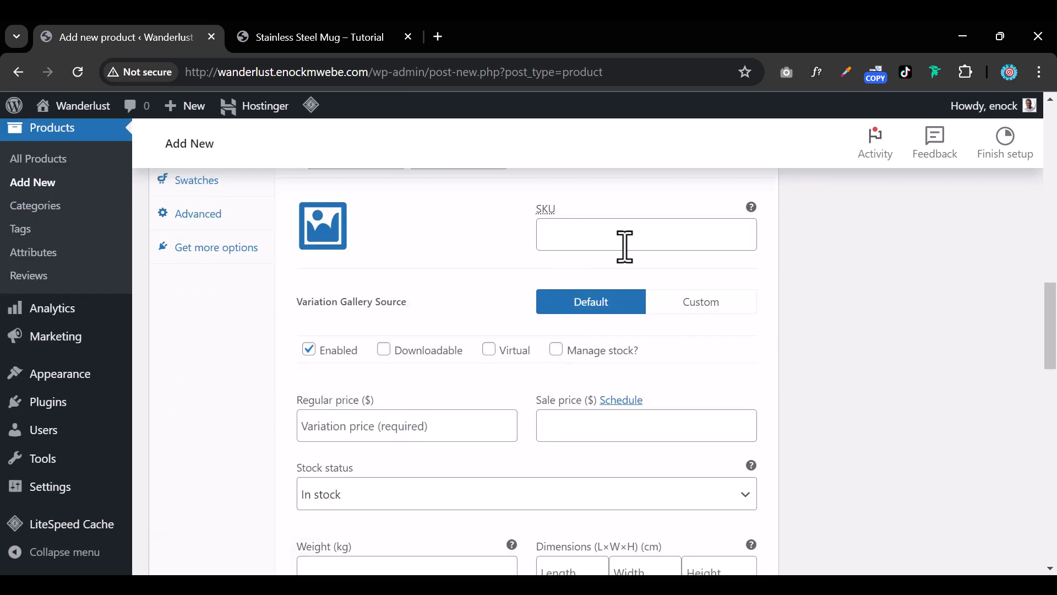
pyautogui.scroll(-3, 510, 399)
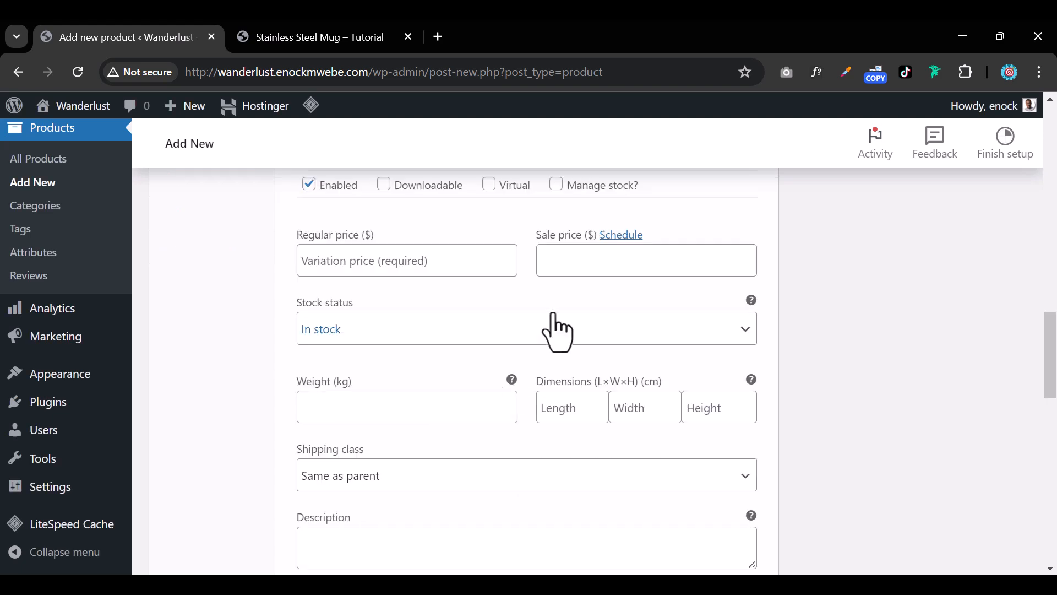
pyautogui.scroll(-9, 385, 320)
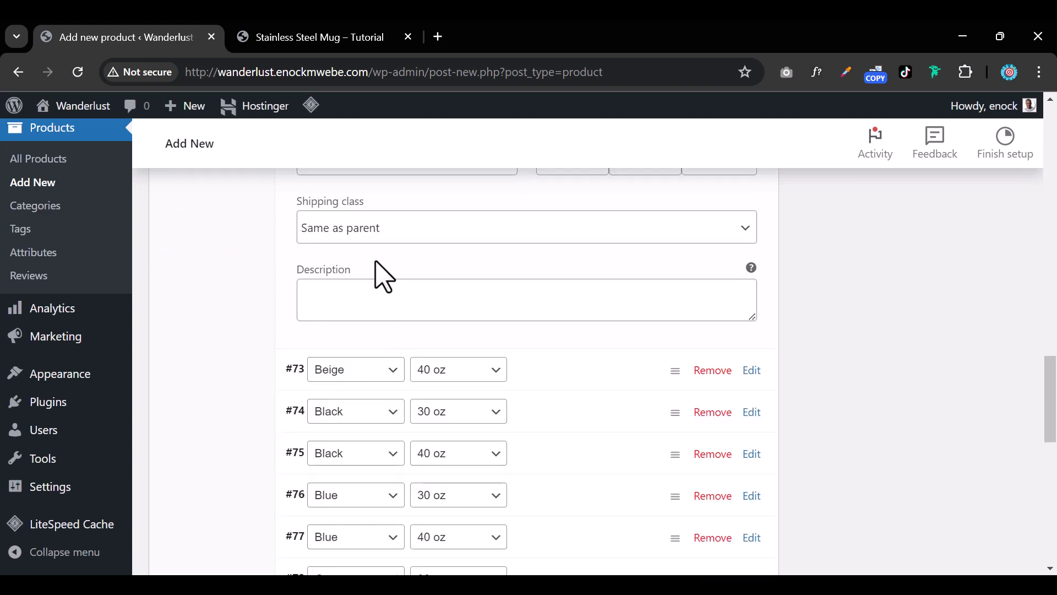
pyautogui.scroll(-9, 530, 360)
pyautogui.scroll(5, 531, 356)
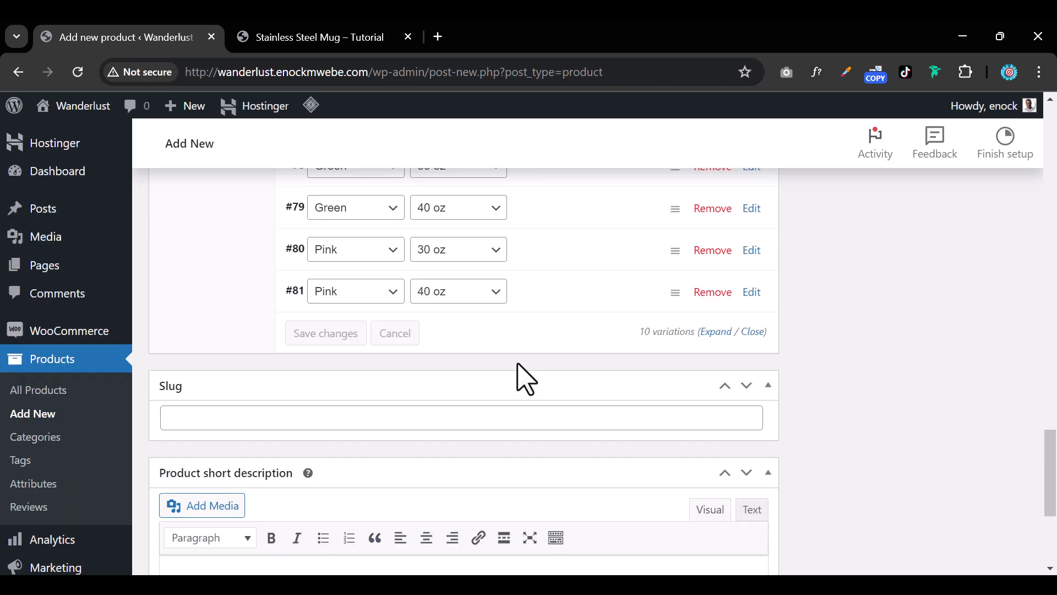
pyautogui.scroll(3, 479, 354)
# Expand the variations from Pink 40 oz back up to Black 40 oz to view their individual settings
pyautogui.click(541, 454)
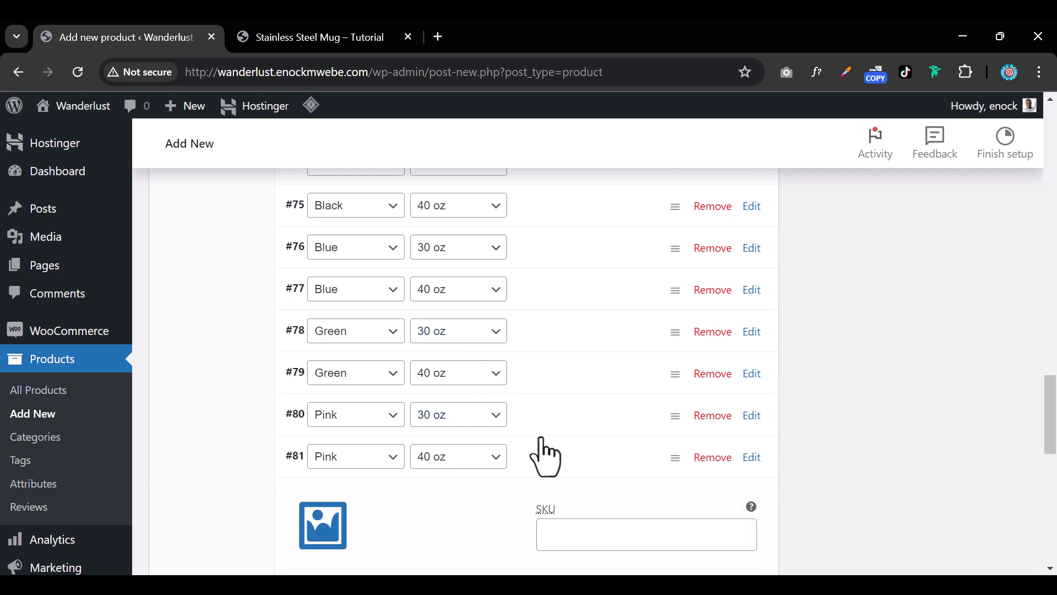
pyautogui.click(558, 421)
pyautogui.click(561, 368)
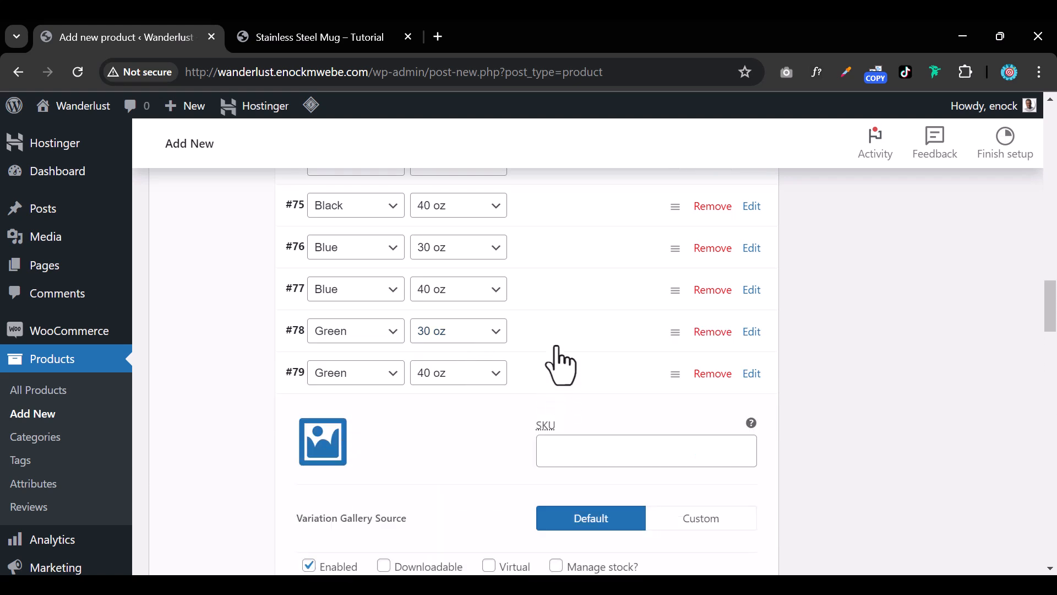
pyautogui.click(555, 324)
pyautogui.click(550, 286)
pyautogui.click(549, 256)
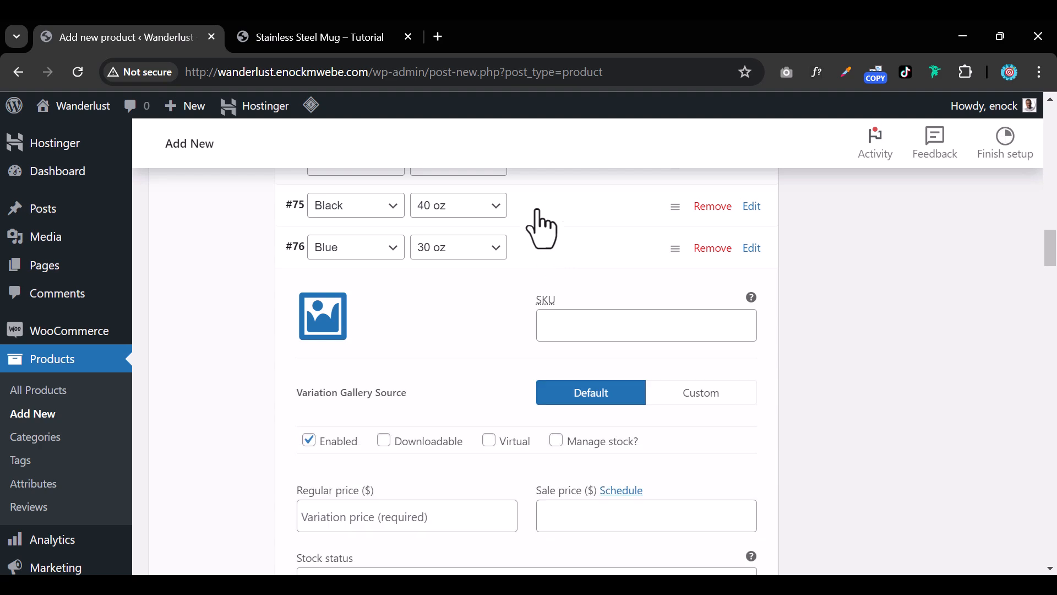
pyautogui.click(543, 220)
# Bulk set the regular price of all variations to 40
pyautogui.scroll(6, 578, 330)
pyautogui.scroll(3, 584, 380)
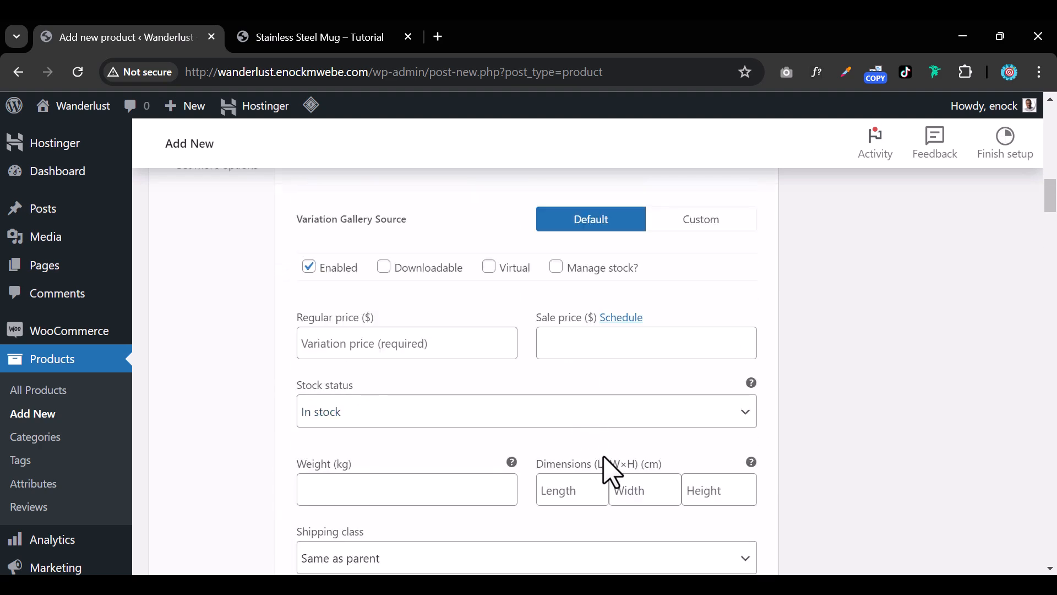
pyautogui.scroll(6, 575, 394)
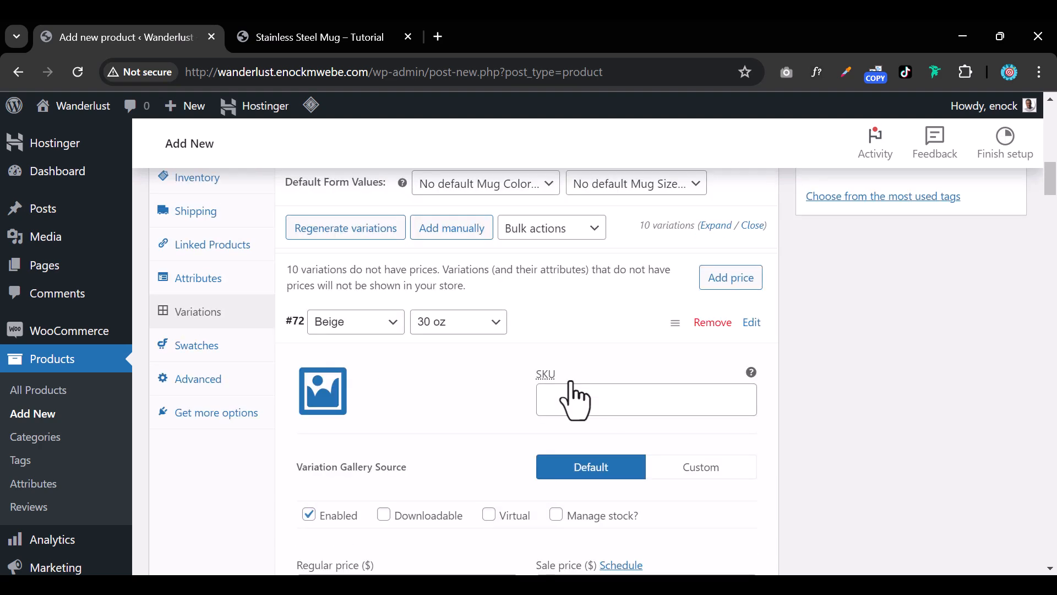
pyautogui.click(568, 406)
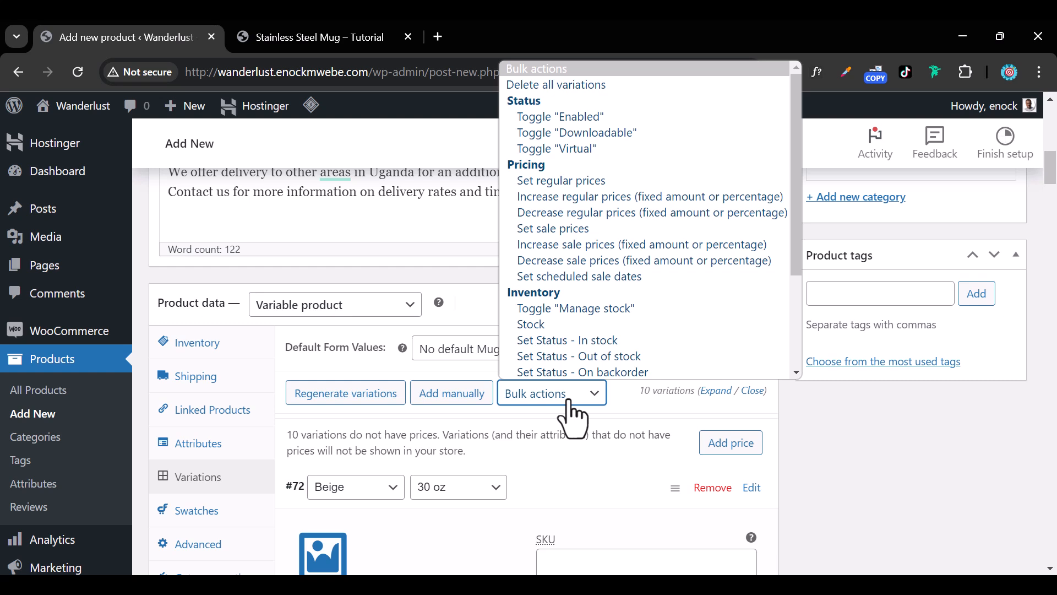
pyautogui.click(566, 187)
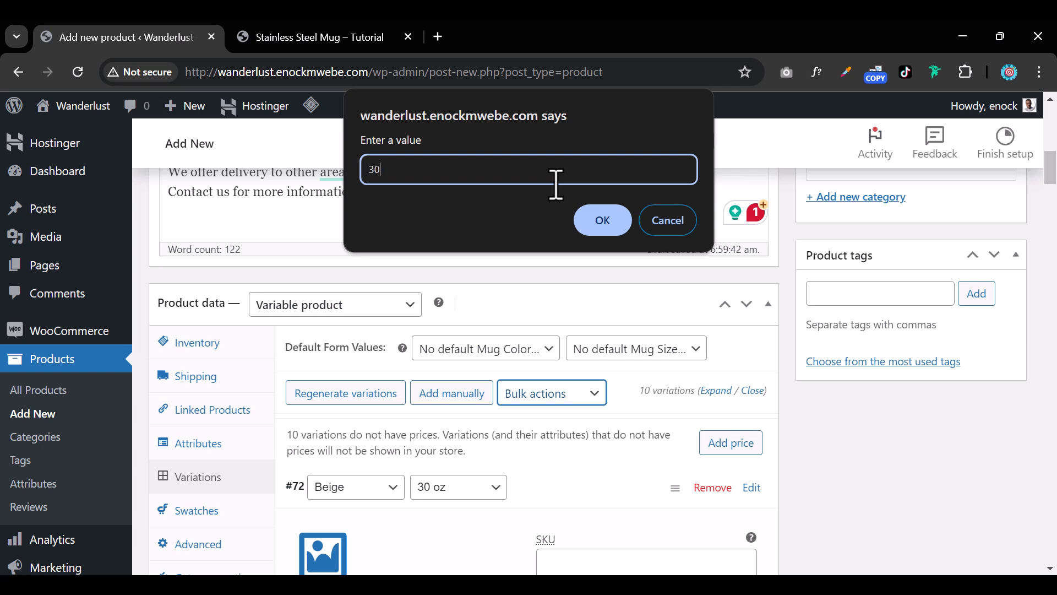
pyautogui.click(603, 221)
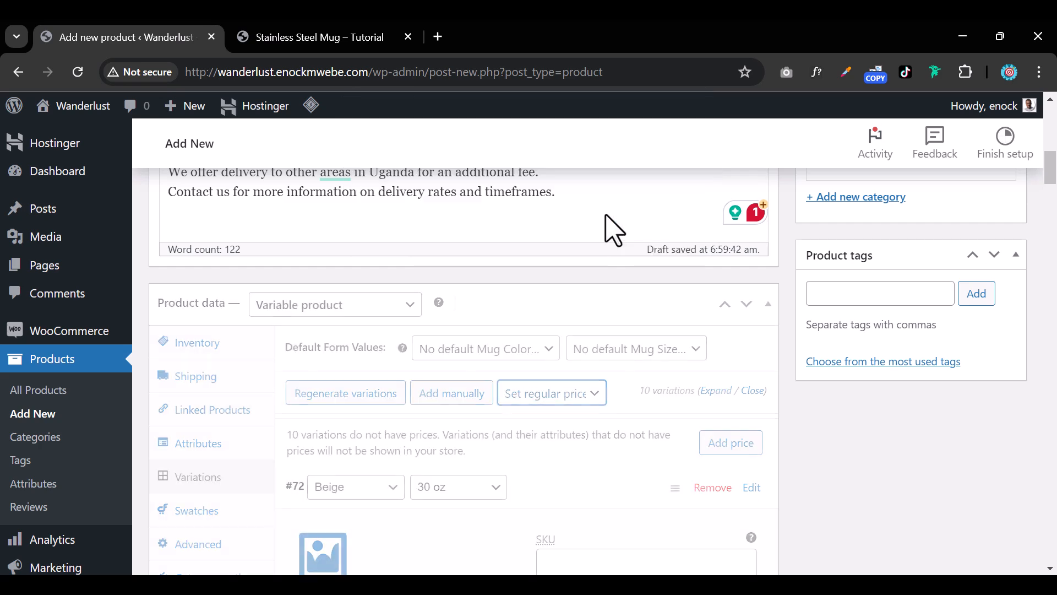
# Check the regular price in the Beige 30 oz variation, and look over the variation list and short description area
pyautogui.scroll(-5, 668, 370)
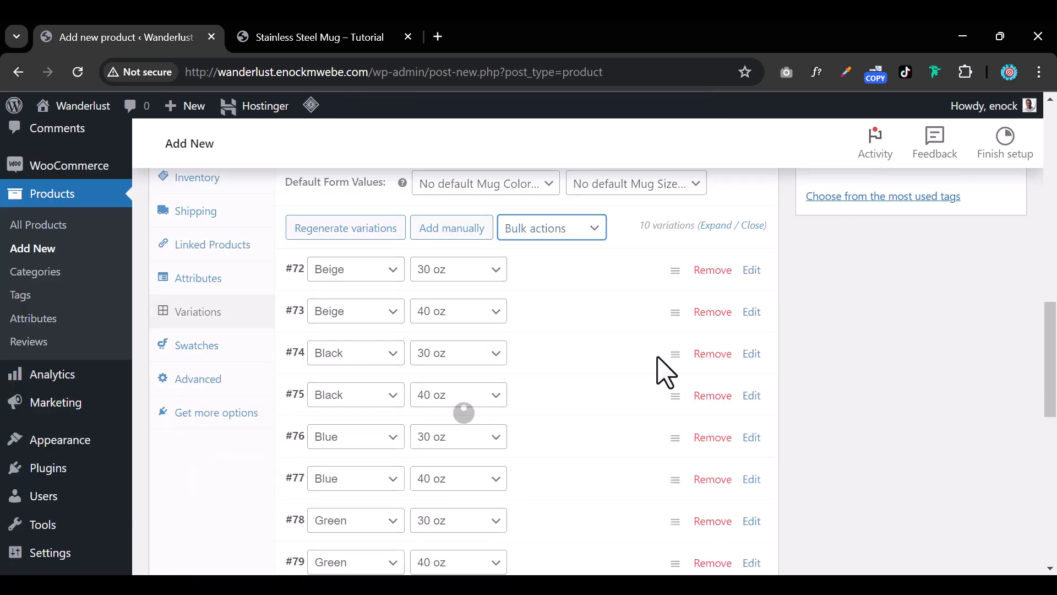
pyautogui.scroll(3, 627, 358)
pyautogui.click(541, 355)
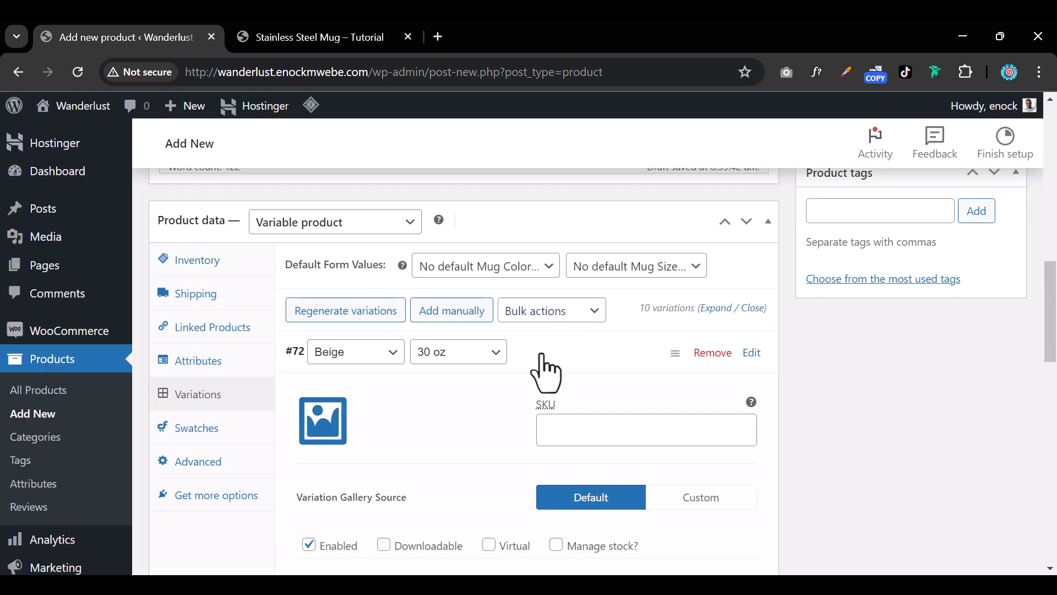
pyautogui.scroll(-3, 556, 359)
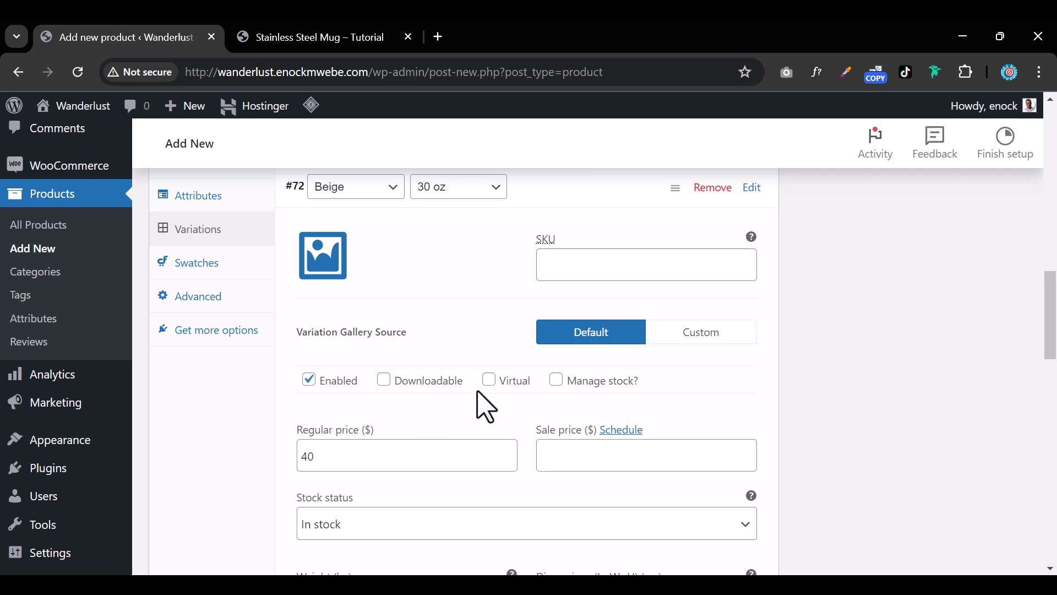
pyautogui.scroll(2, 478, 394)
pyautogui.click(546, 275)
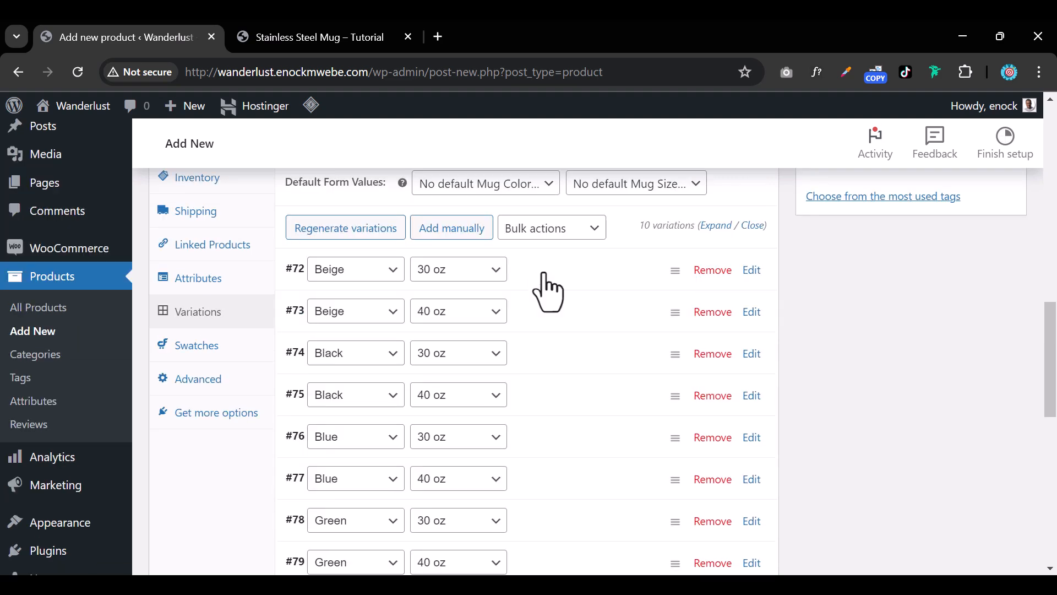
pyautogui.scroll(-10, 545, 300)
pyautogui.scroll(15, 542, 303)
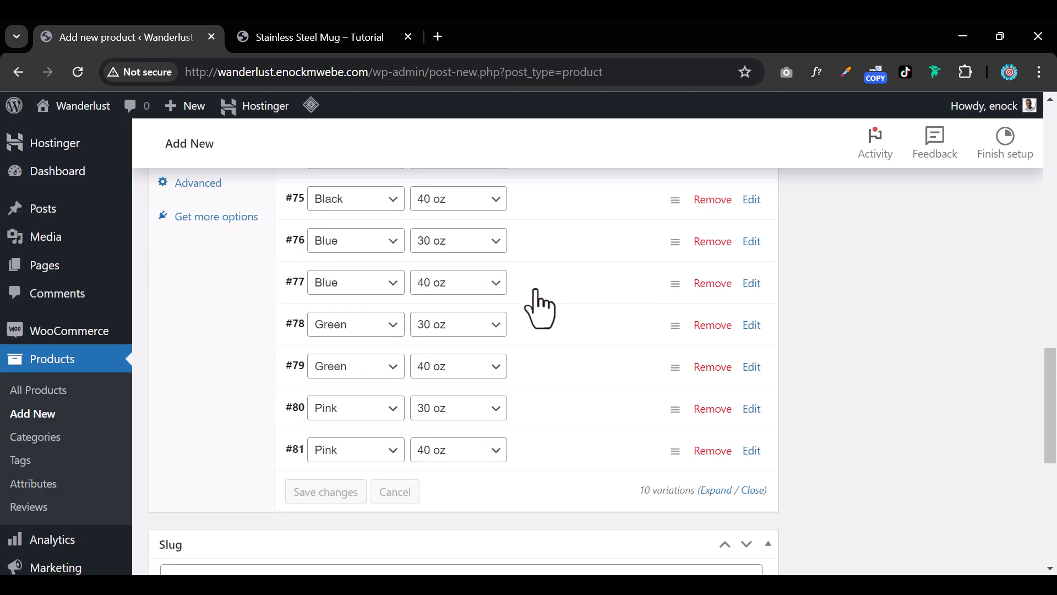
pyautogui.scroll(2, 568, 347)
pyautogui.scroll(-10, 582, 394)
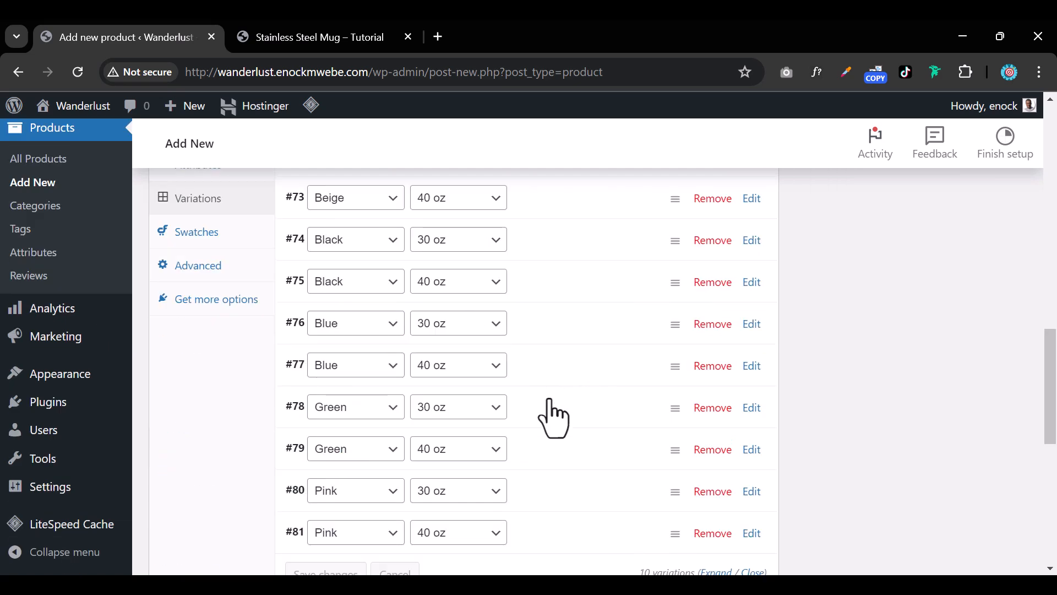
pyautogui.scroll(-9, 516, 287)
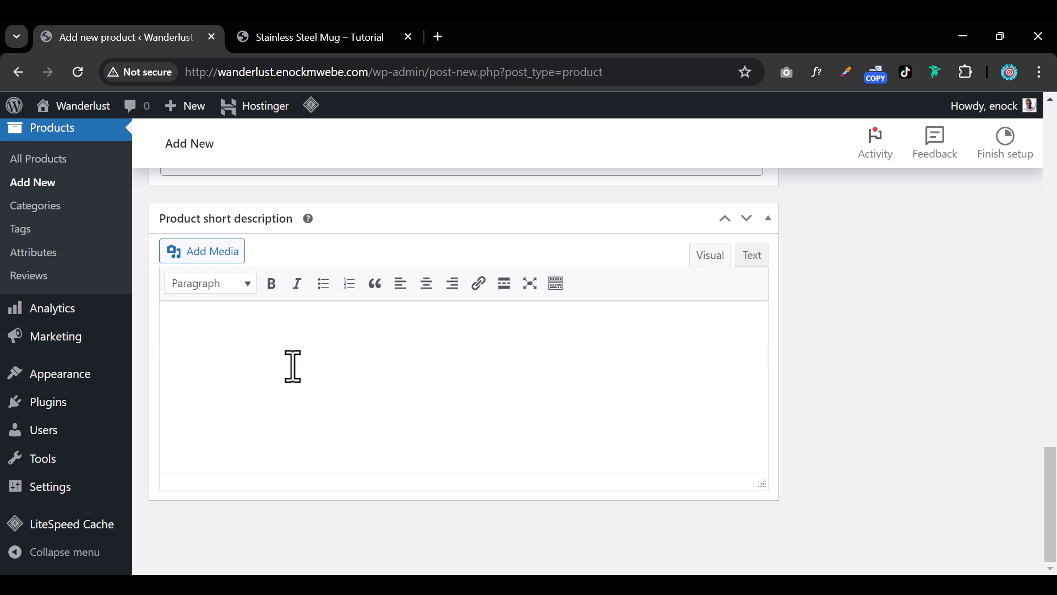
pyautogui.scroll(12, 705, 392)
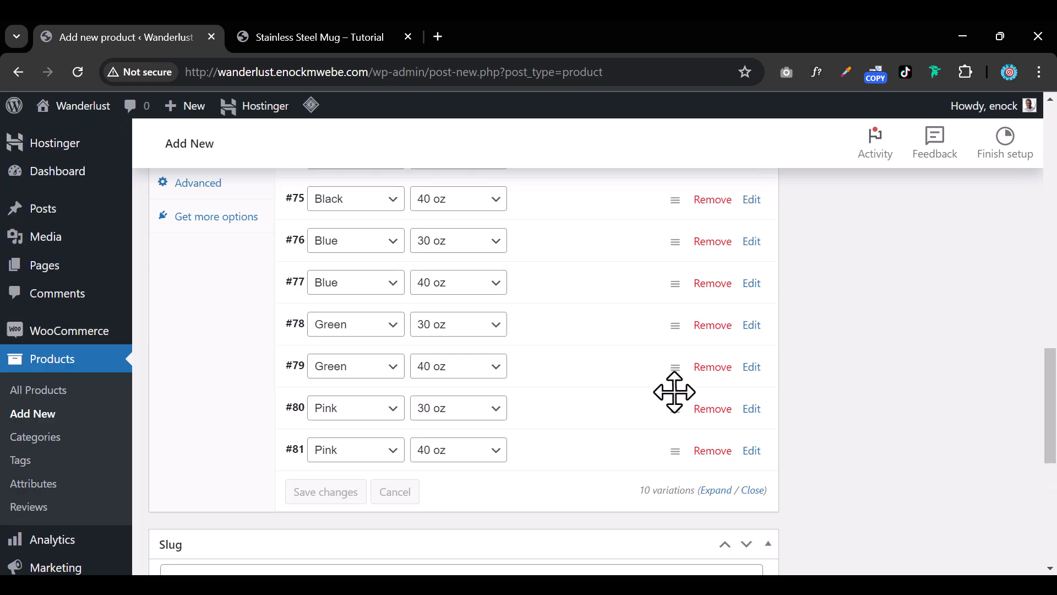
# Add the product tag Drinkware
pyautogui.scroll(4, 700, 433)
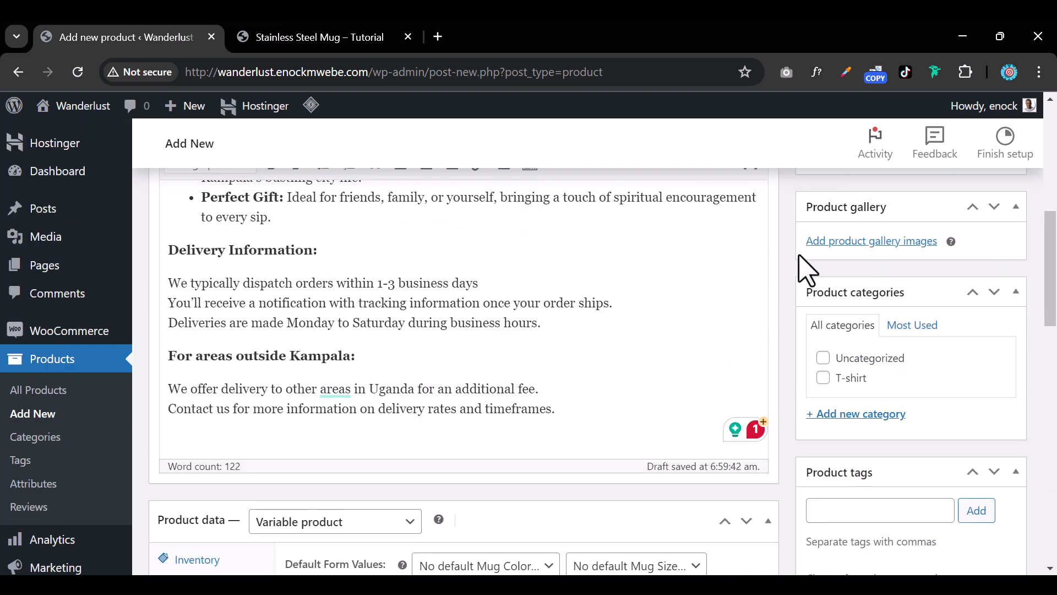
pyautogui.scroll(3, 805, 275)
pyautogui.scroll(-5, 822, 299)
pyautogui.click(877, 433)
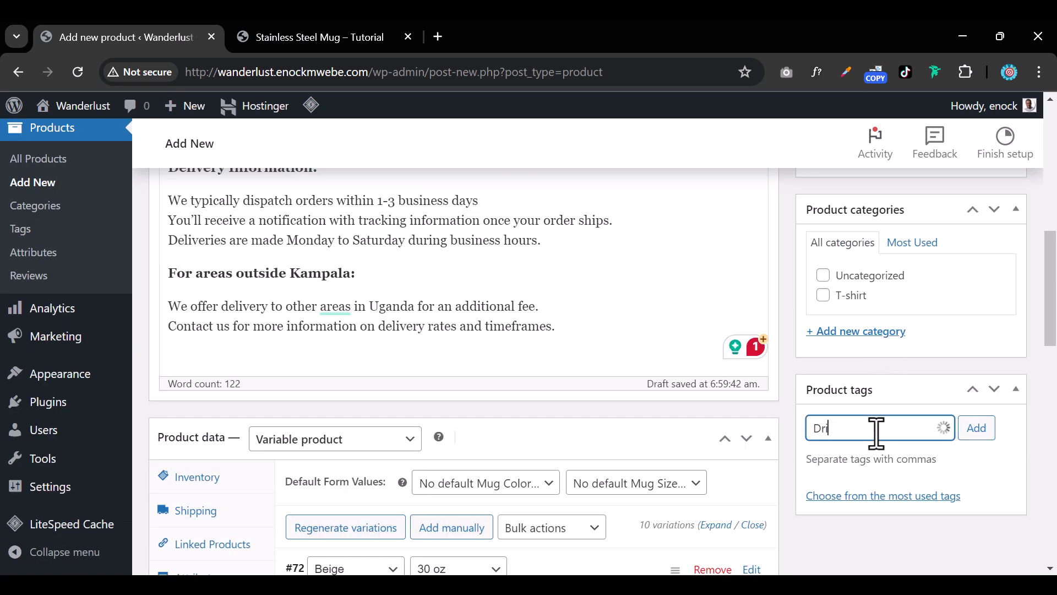
pyautogui.press('Return')
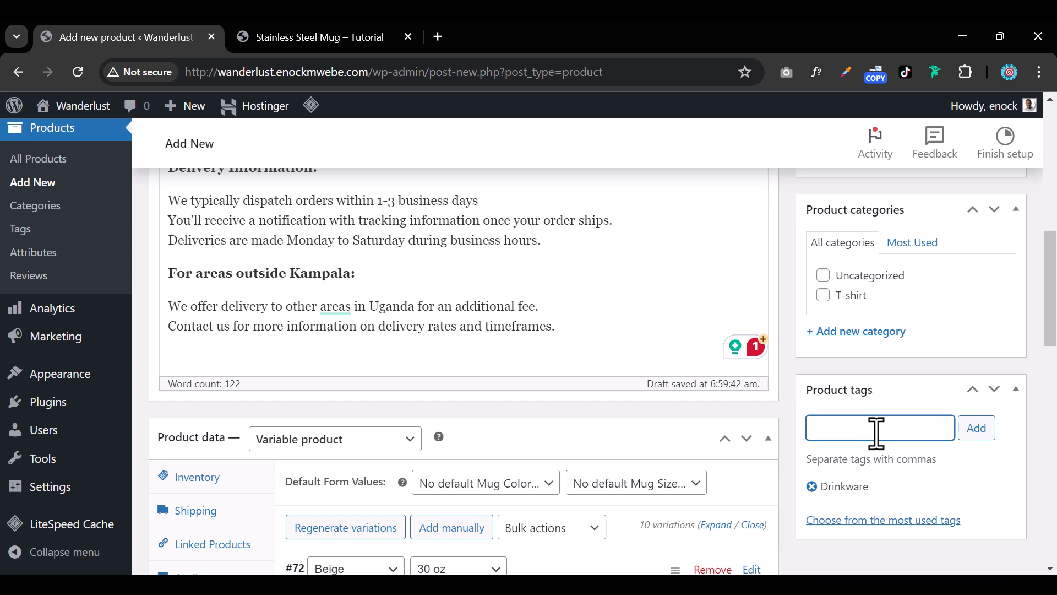
# Create a new product category named Drinkware and assign it to the product
pyautogui.click(871, 331)
pyautogui.click(866, 370)
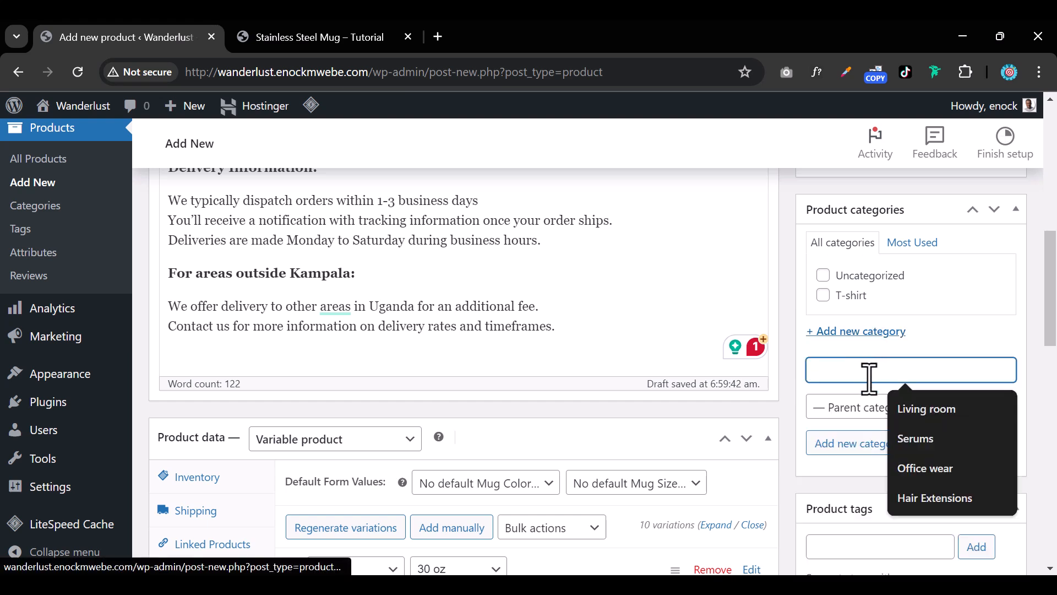
pyautogui.write('Drinkwar')
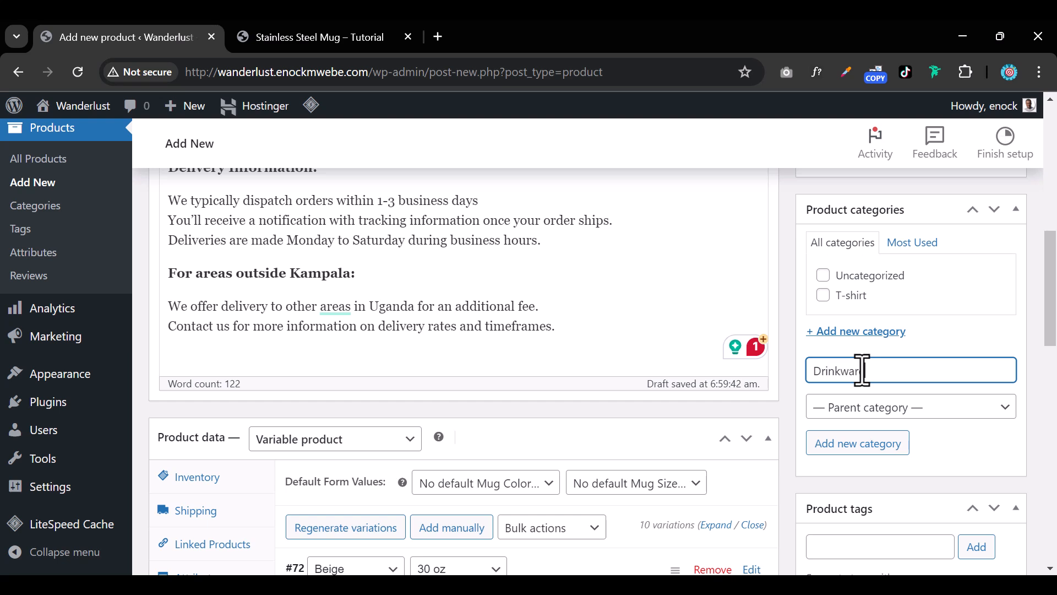
pyautogui.write('e')
pyautogui.click(831, 443)
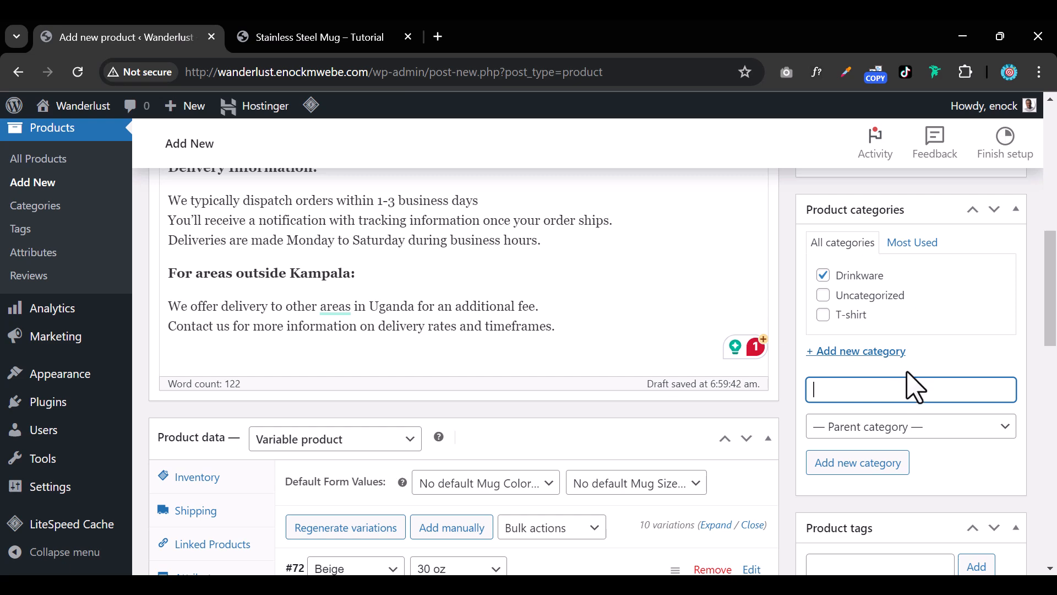
# Upload blackshkrflipped_2000x and the PastelPurple-greybackgroundpsb Artboard41 and Artboard42 images, and add all three to the product gallery
pyautogui.scroll(3, 908, 385)
pyautogui.click(854, 323)
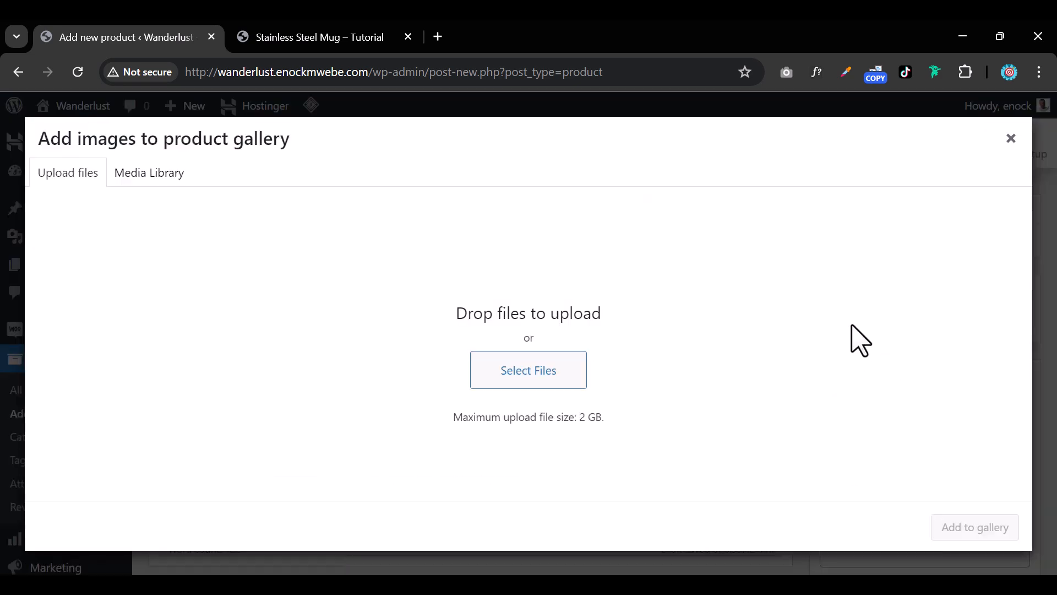
pyautogui.click(60, 175)
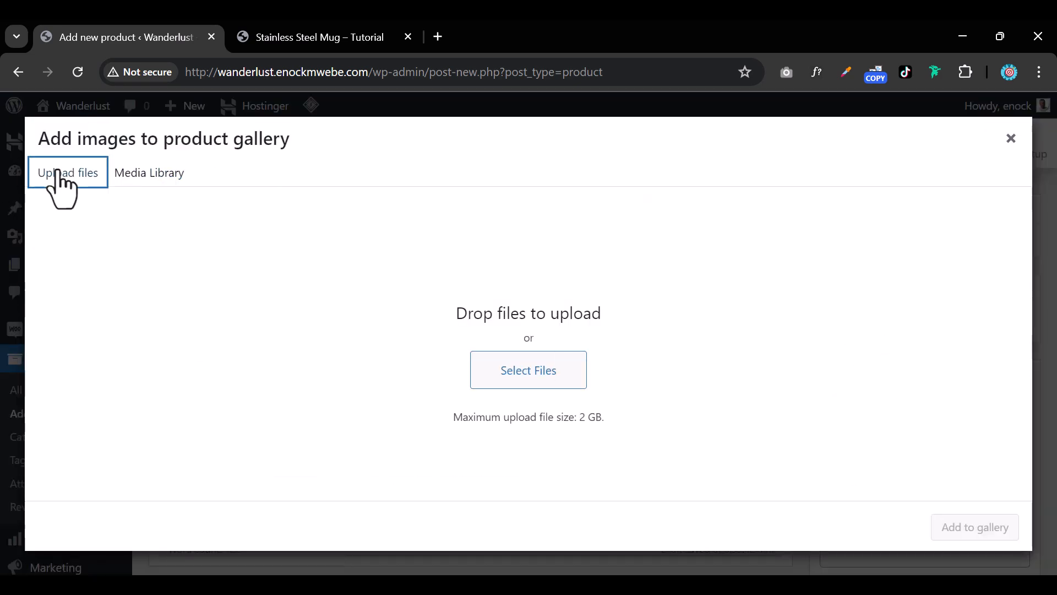
pyautogui.click(503, 364)
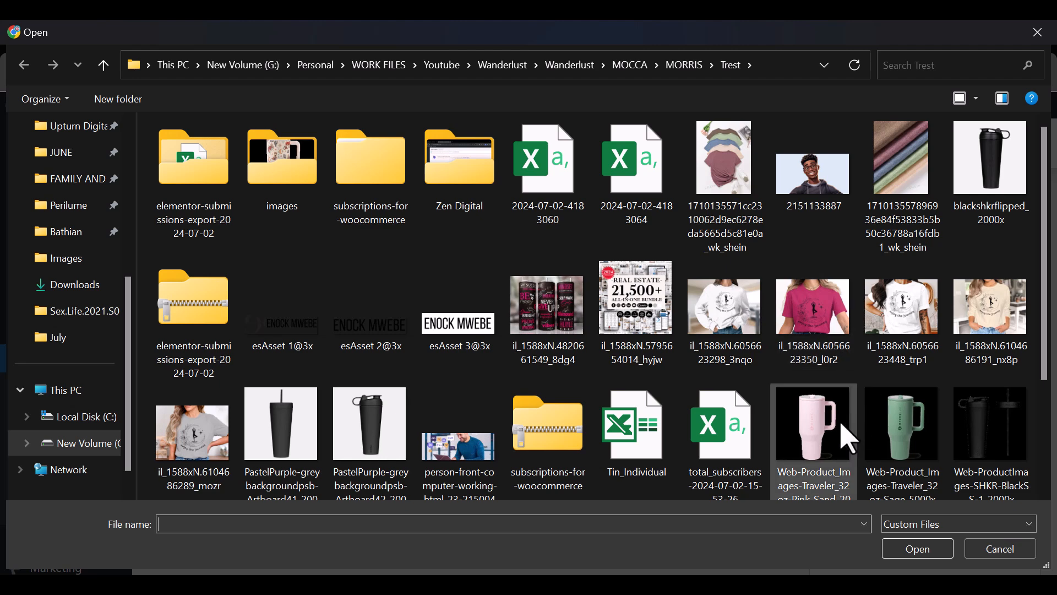
pyautogui.click(992, 188)
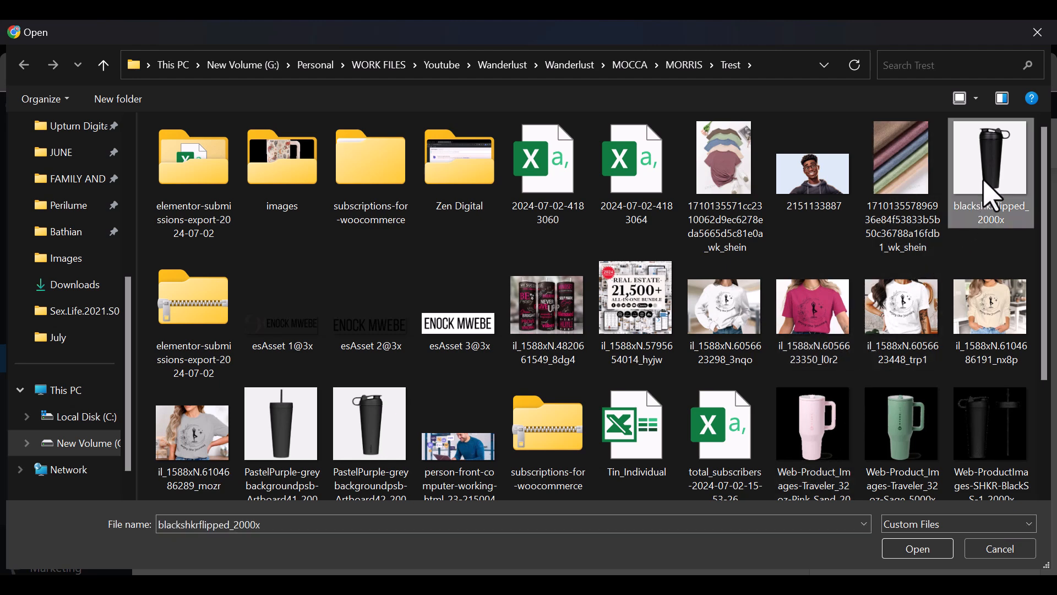
pyautogui.keyDown('ctrl'); pyautogui.click(379, 435); pyautogui.keyUp('ctrl')
pyautogui.scroll(-3, 386, 430)
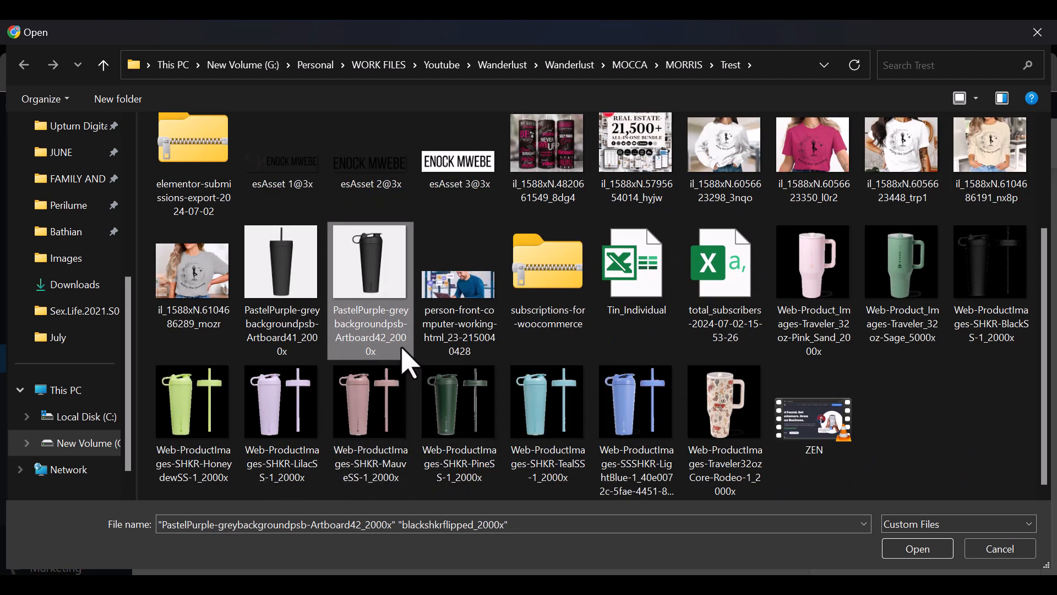
pyautogui.keyDown('ctrl'); pyautogui.click(304, 286); pyautogui.keyUp('ctrl')
pyautogui.click(918, 549)
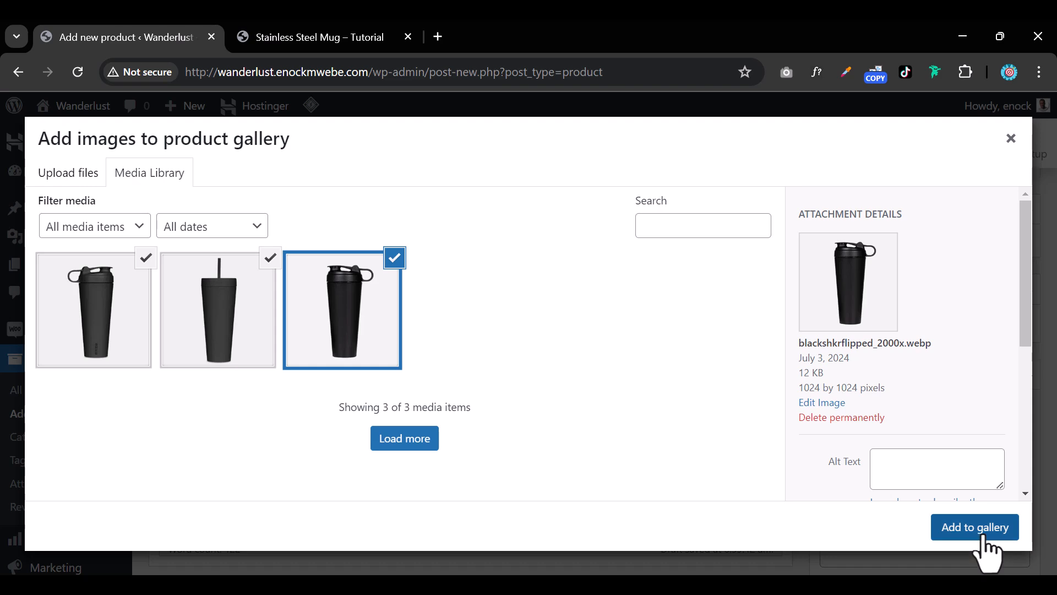
pyautogui.click(974, 527)
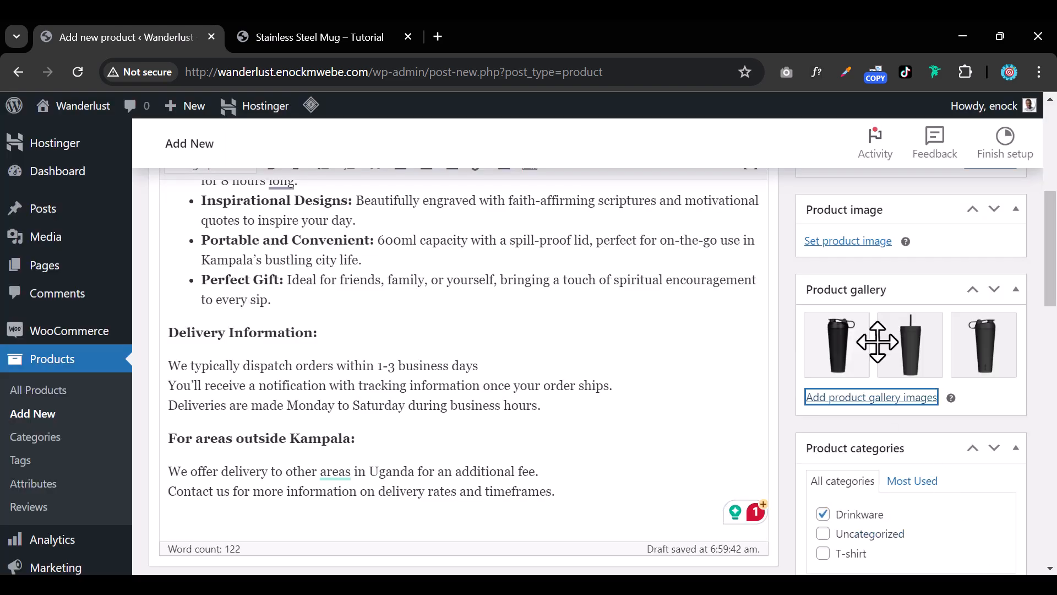
# Set PastelPurple-greybackgroundpsb-Artboard42_2000x.webp from the media library as the main product image
pyautogui.click(820, 246)
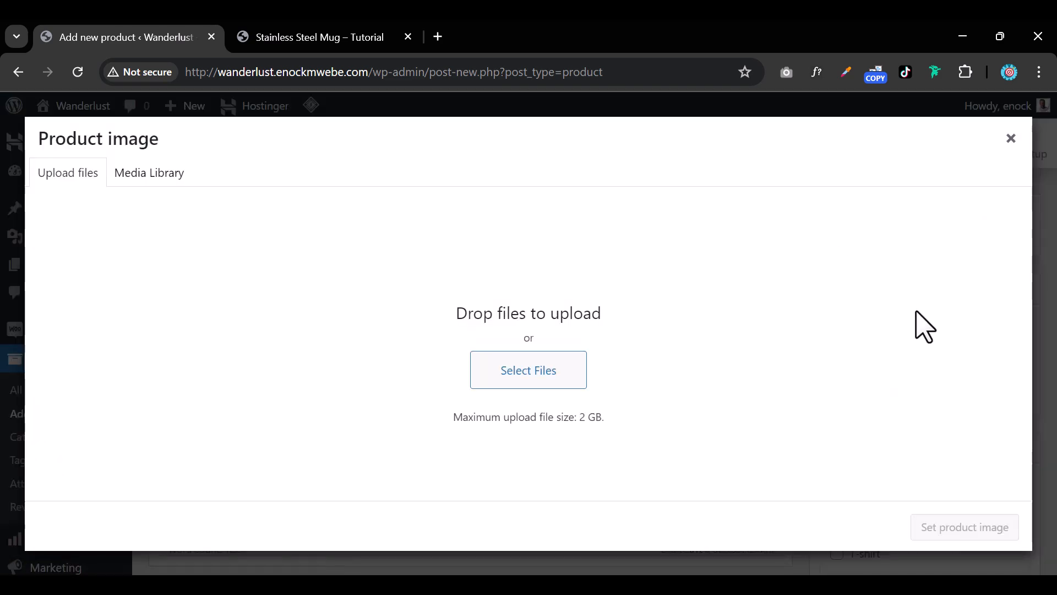
pyautogui.click(186, 186)
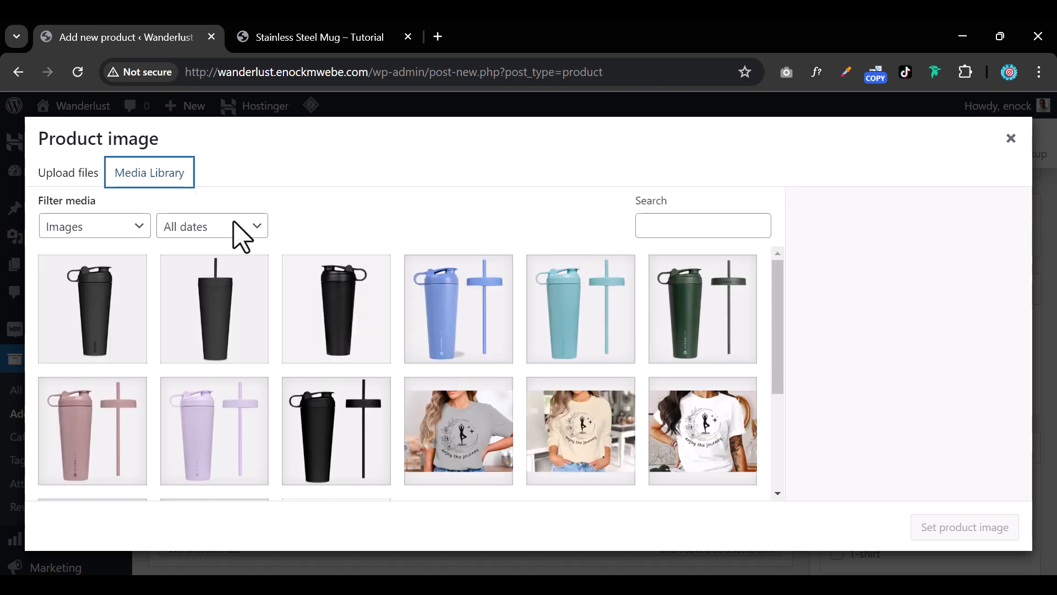
pyautogui.click(358, 338)
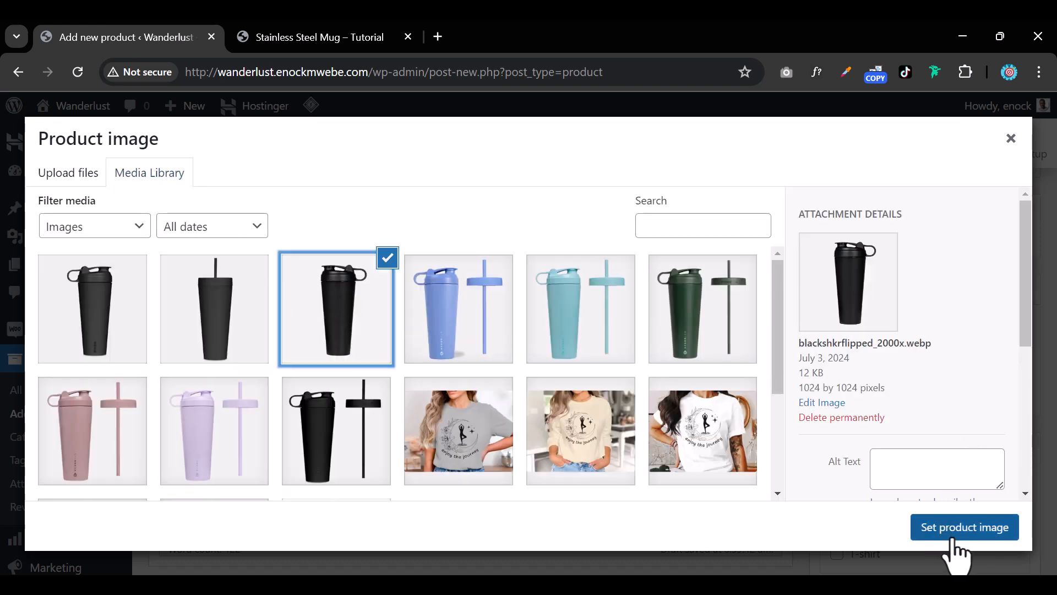
pyautogui.click(340, 432)
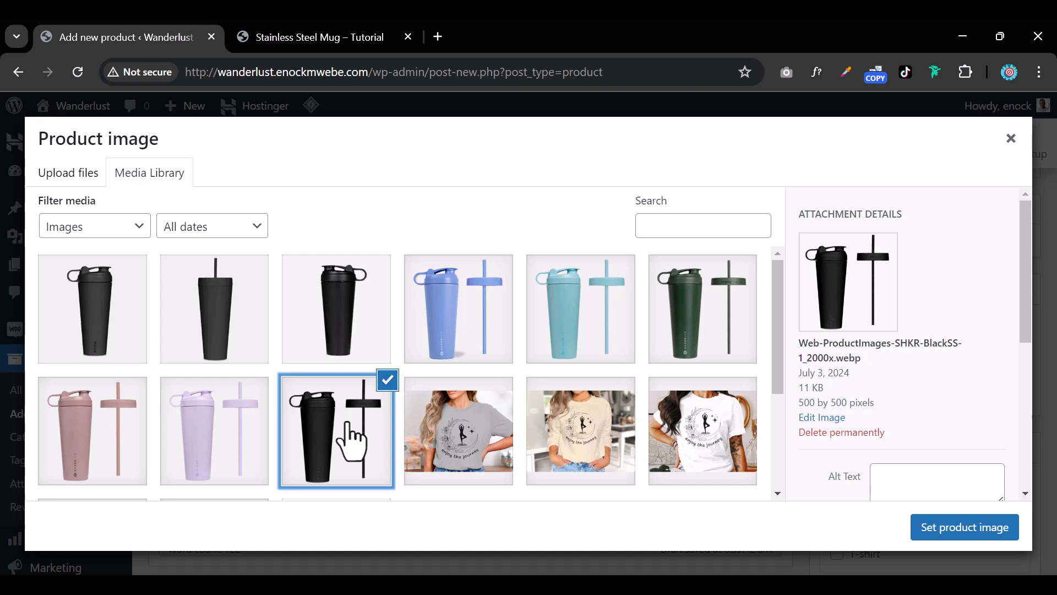
pyautogui.click(365, 324)
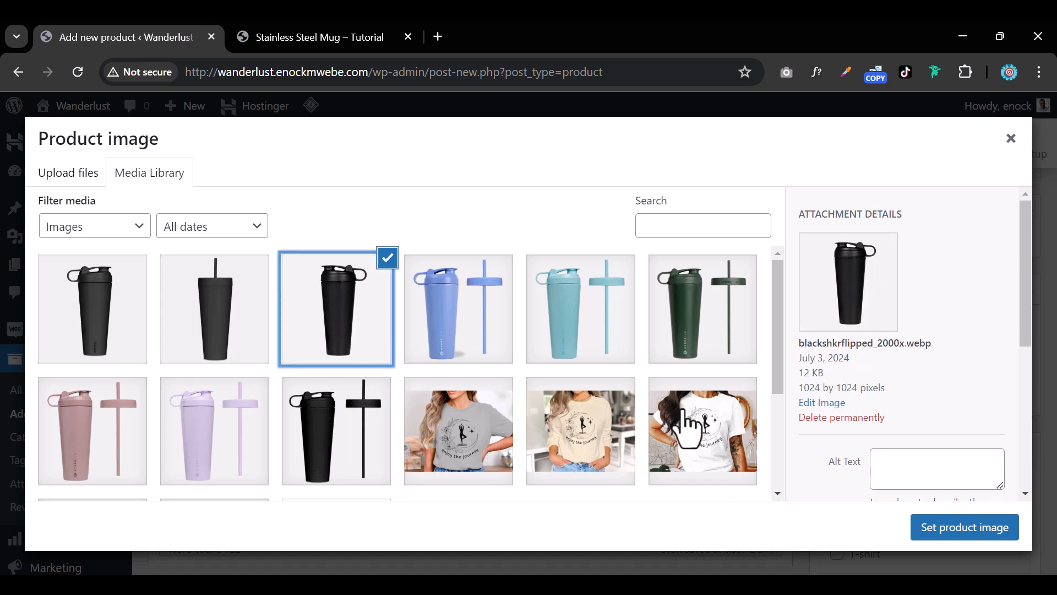
pyautogui.click(253, 327)
pyautogui.click(75, 299)
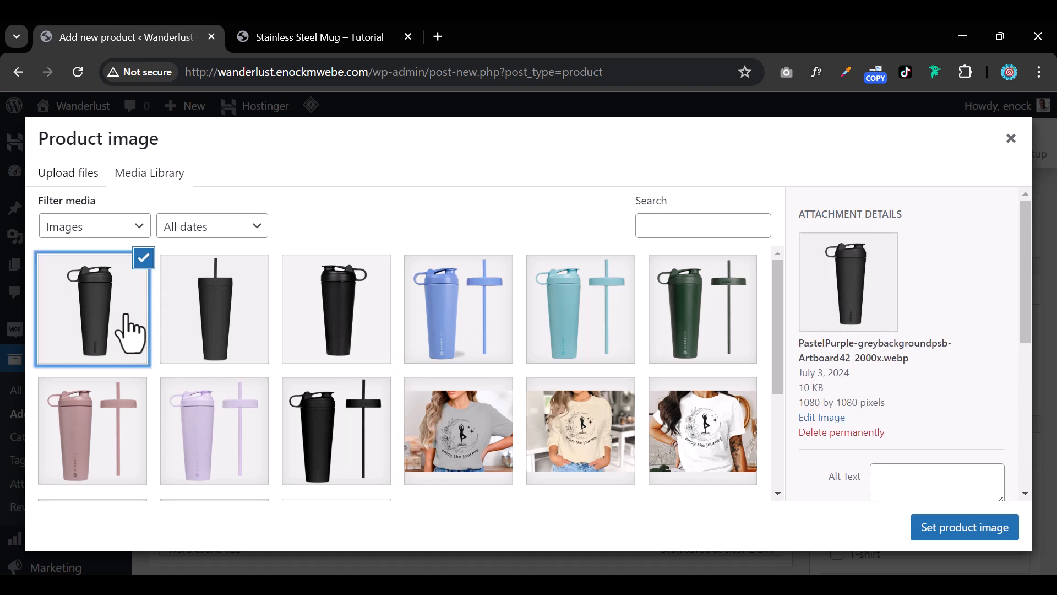
pyautogui.click(962, 527)
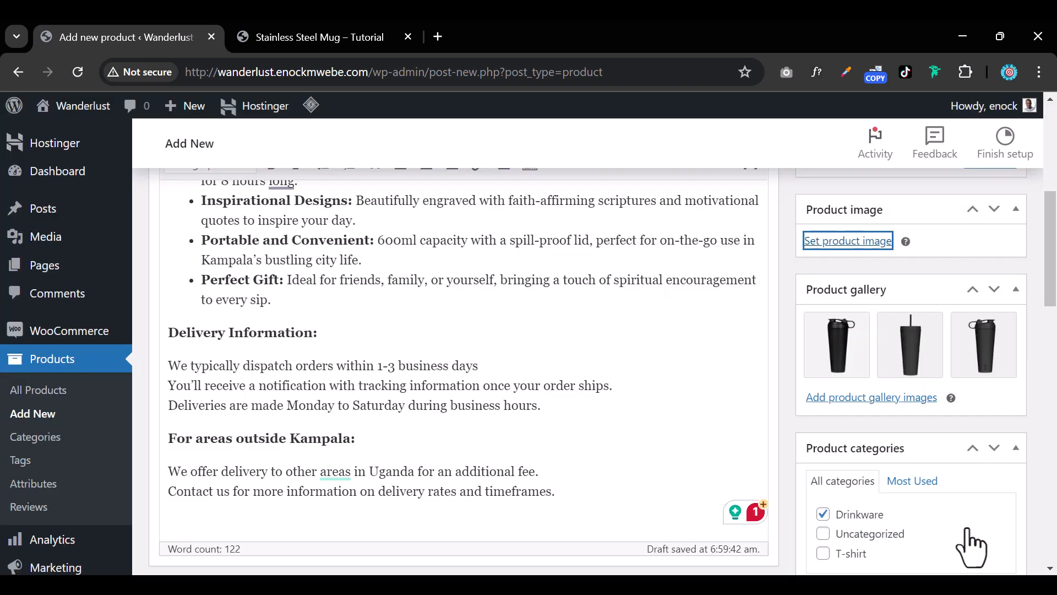
# Publish the product and open its permalink in a new browser tab
pyautogui.scroll(3, 907, 468)
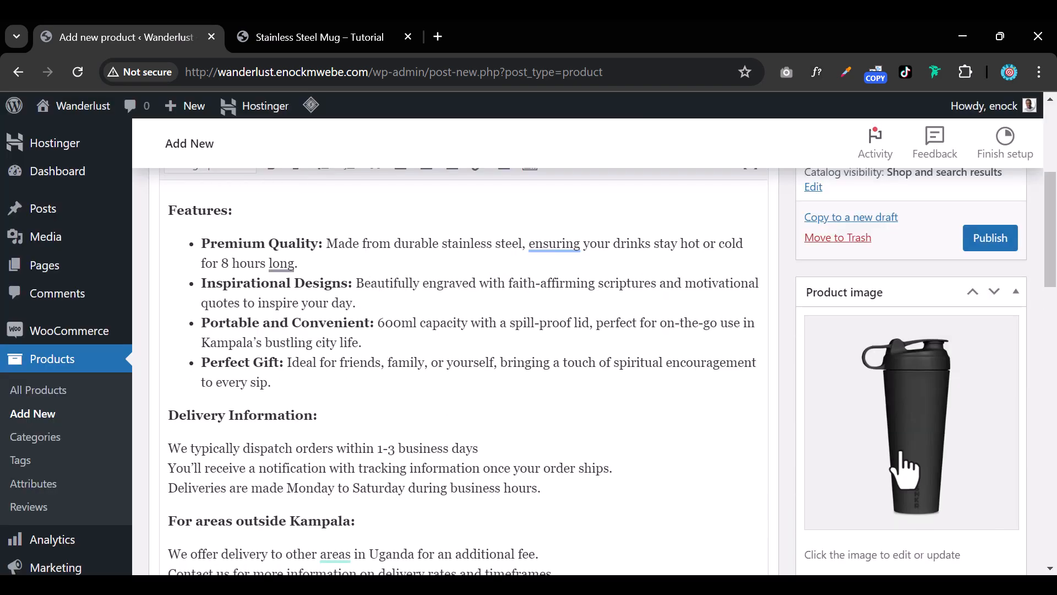
pyautogui.click(989, 322)
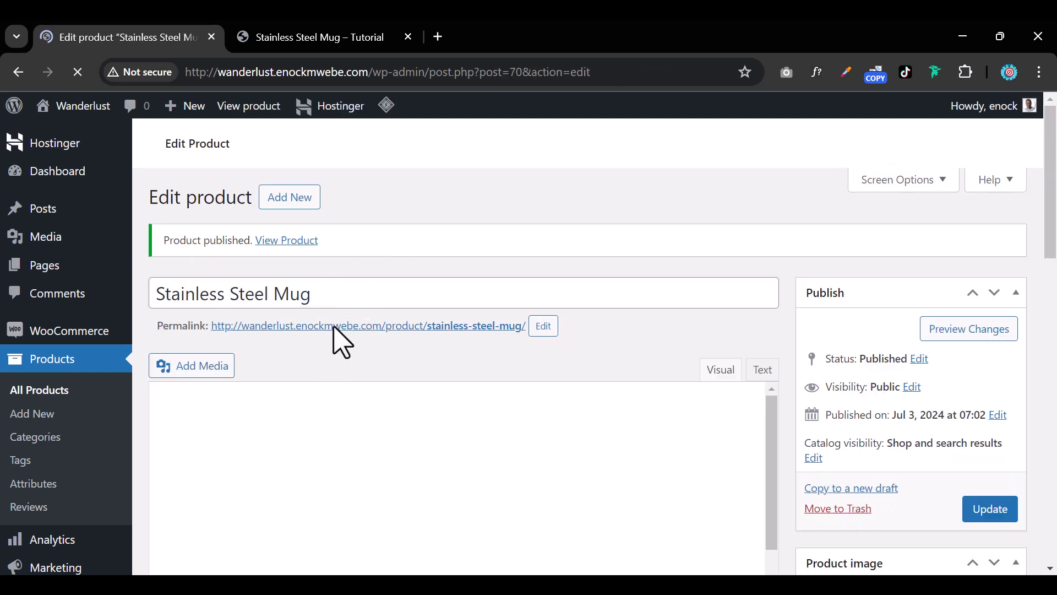
pyautogui.rightClick(333, 325)
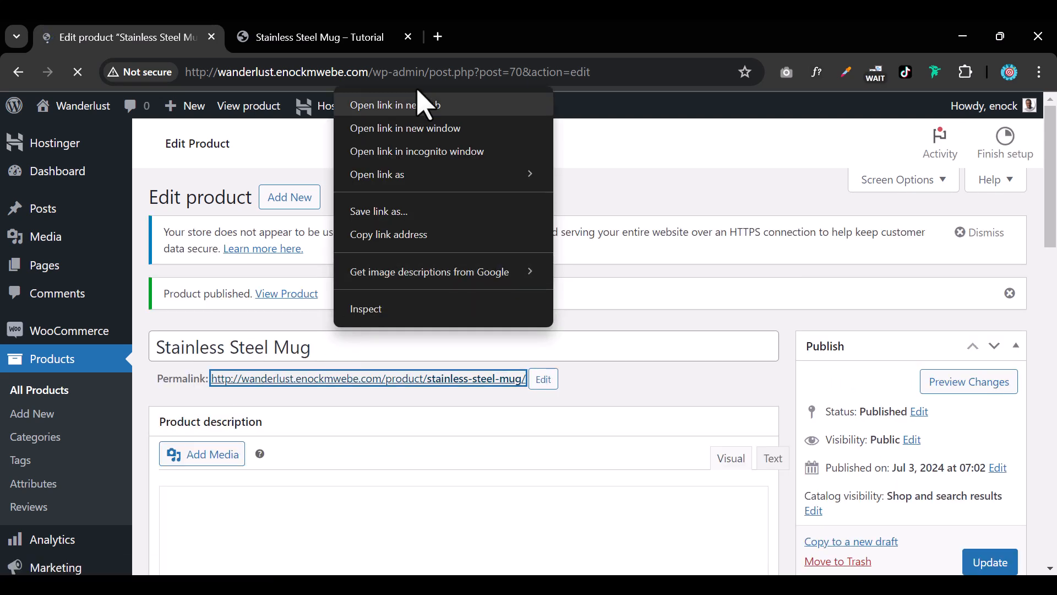
pyautogui.click(417, 106)
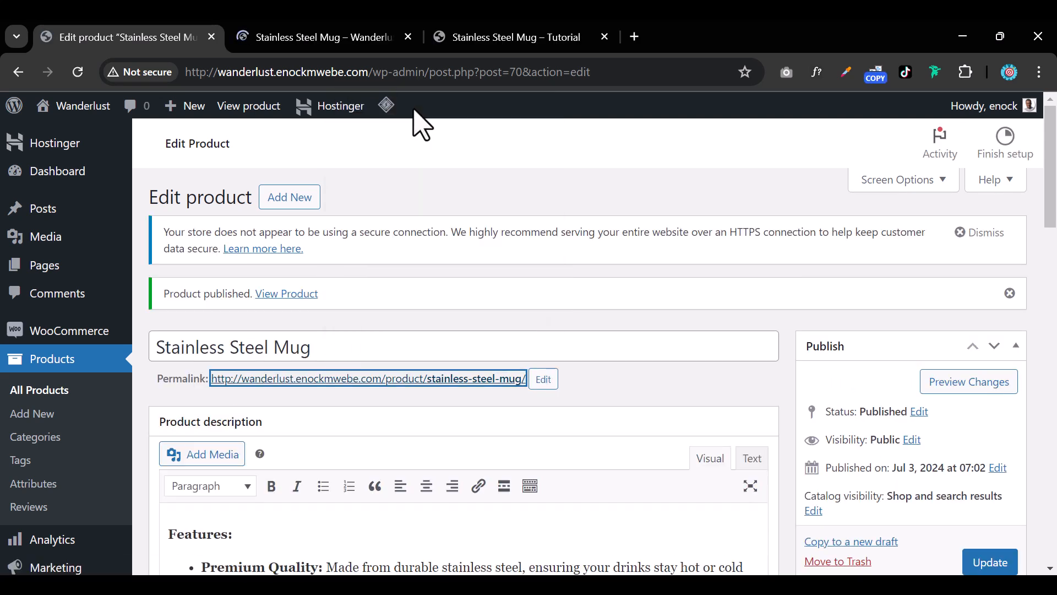
pyautogui.click(339, 39)
# Test the color swatches on the live product page, ending with Pink in the 30 oz size
pyautogui.scroll(-3, 634, 302)
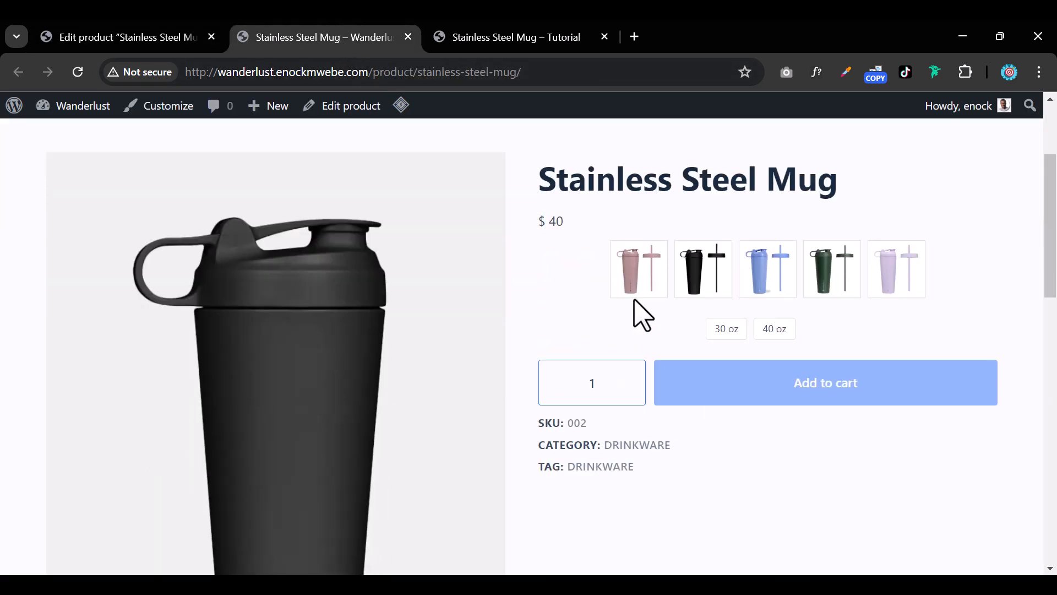
pyautogui.click(635, 281)
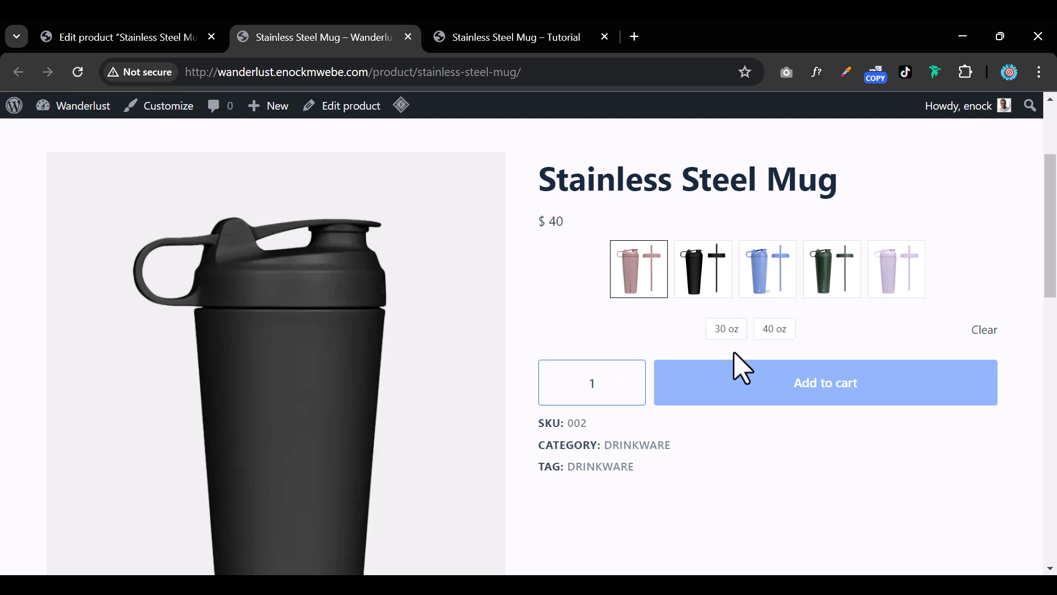
pyautogui.click(716, 275)
pyautogui.click(851, 292)
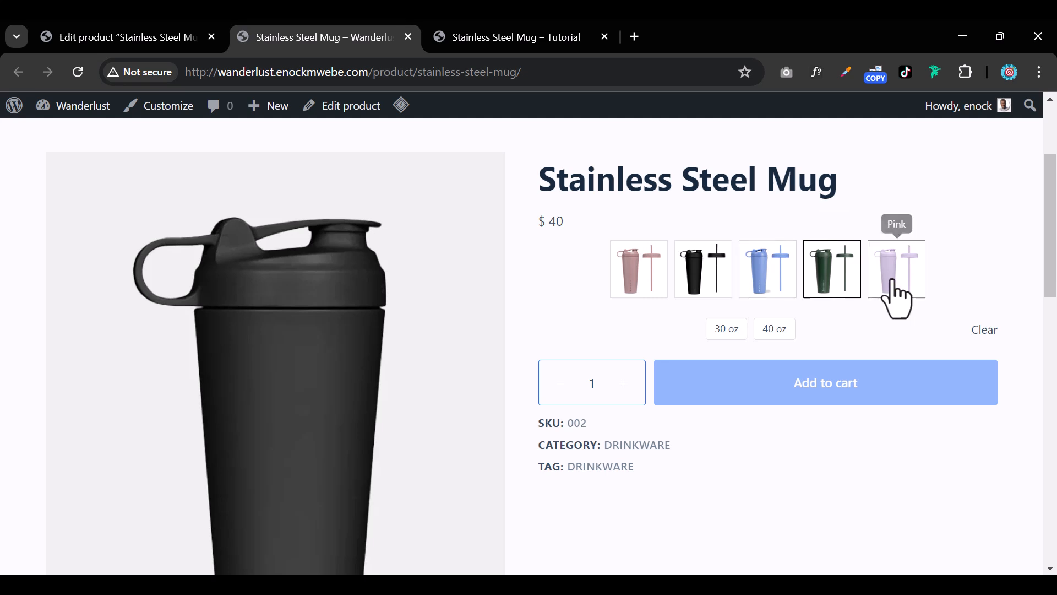
pyautogui.click(891, 281)
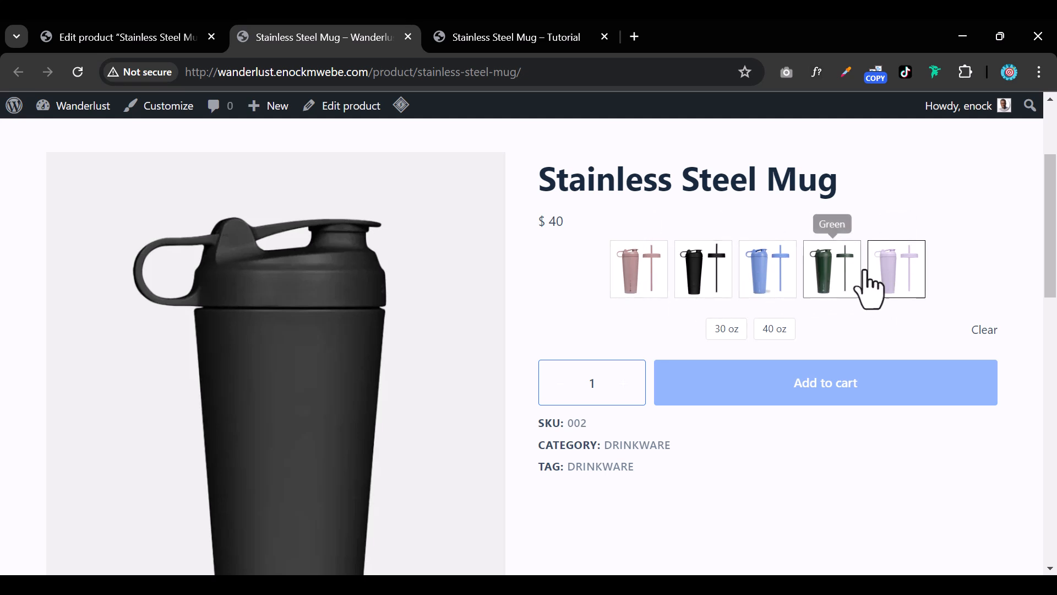
pyautogui.click(714, 330)
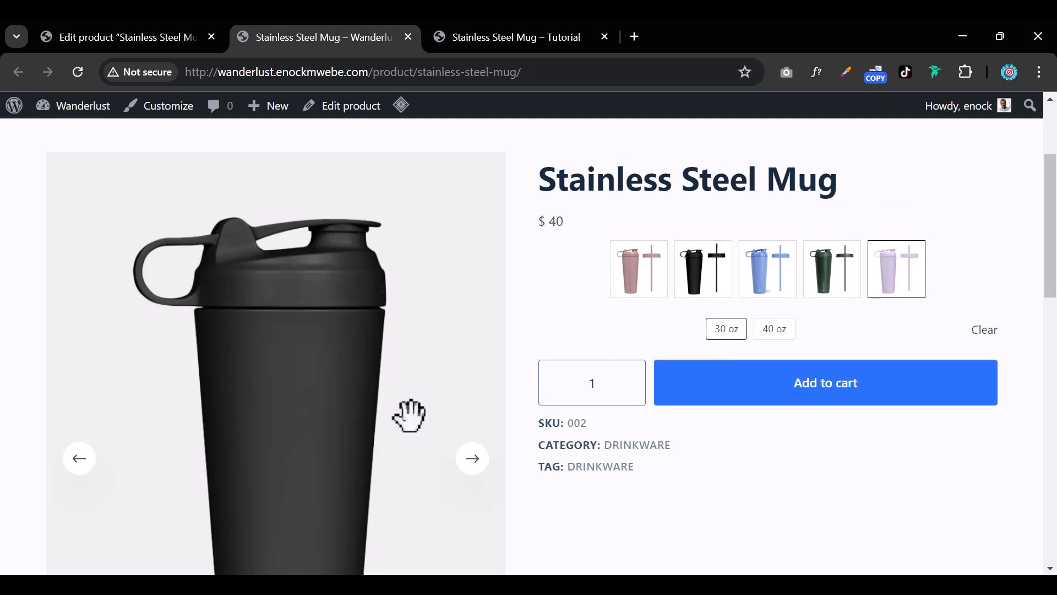
# Browse the product's gallery images and read through its description and delivery information
pyautogui.scroll(-2, 314, 402)
pyautogui.click(467, 377)
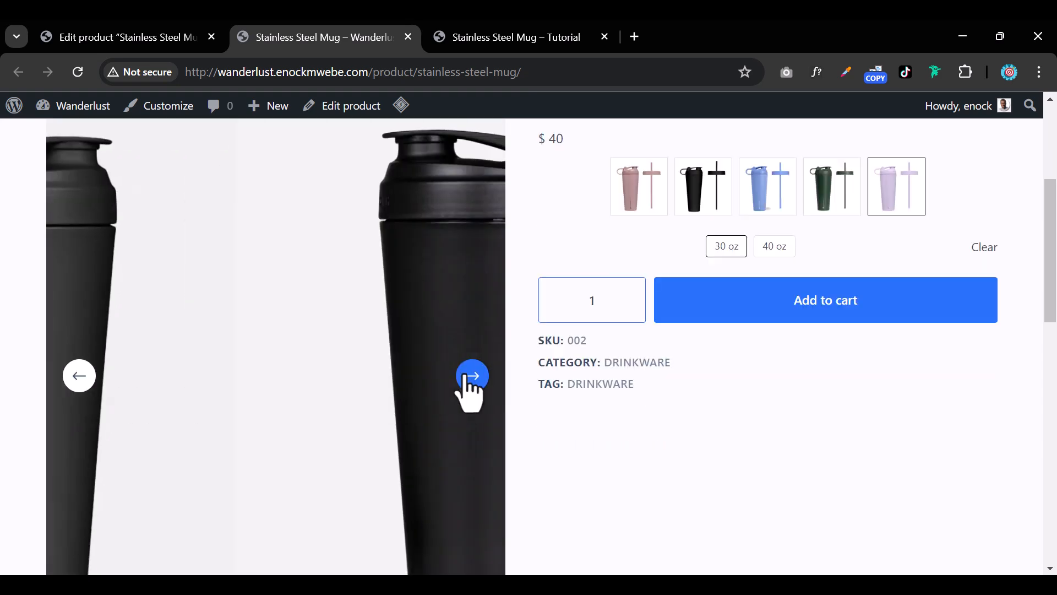
pyautogui.click(467, 377)
pyautogui.scroll(-5, 465, 385)
pyautogui.scroll(-6, 462, 407)
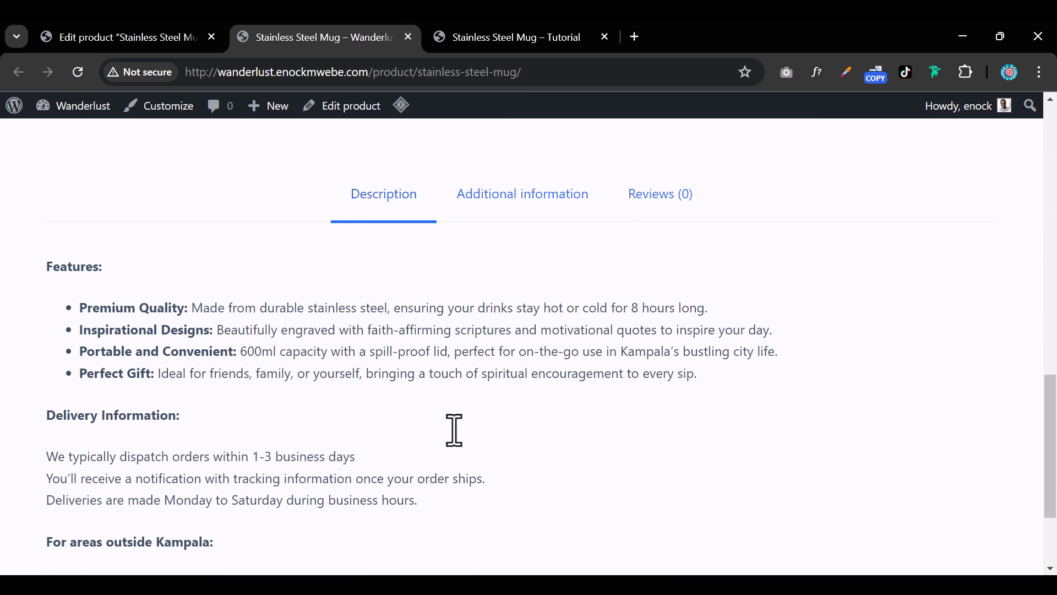
pyautogui.scroll(-3, 92, 291)
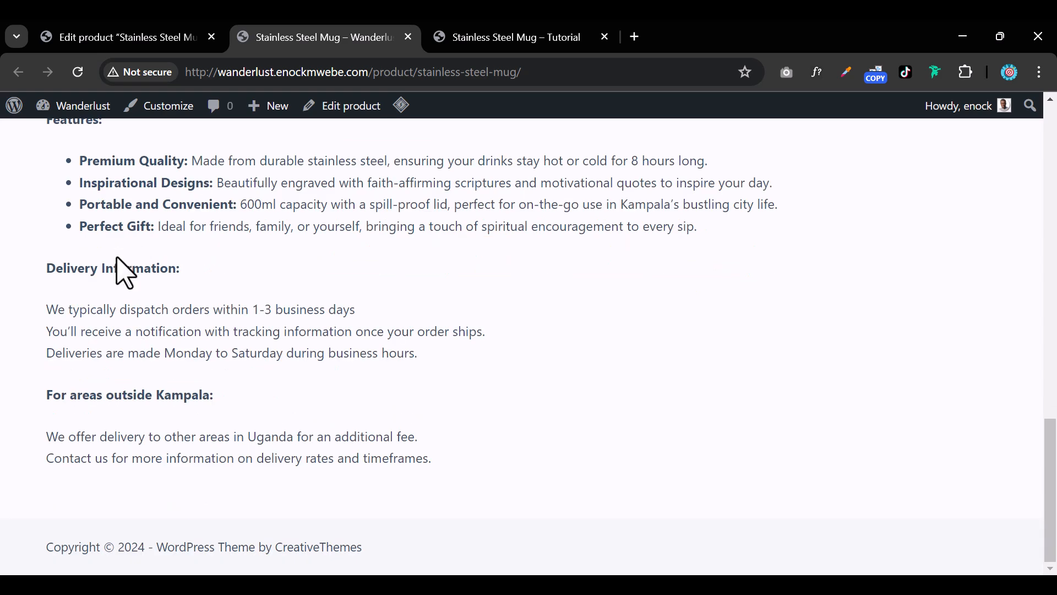
pyautogui.scroll(6, 168, 391)
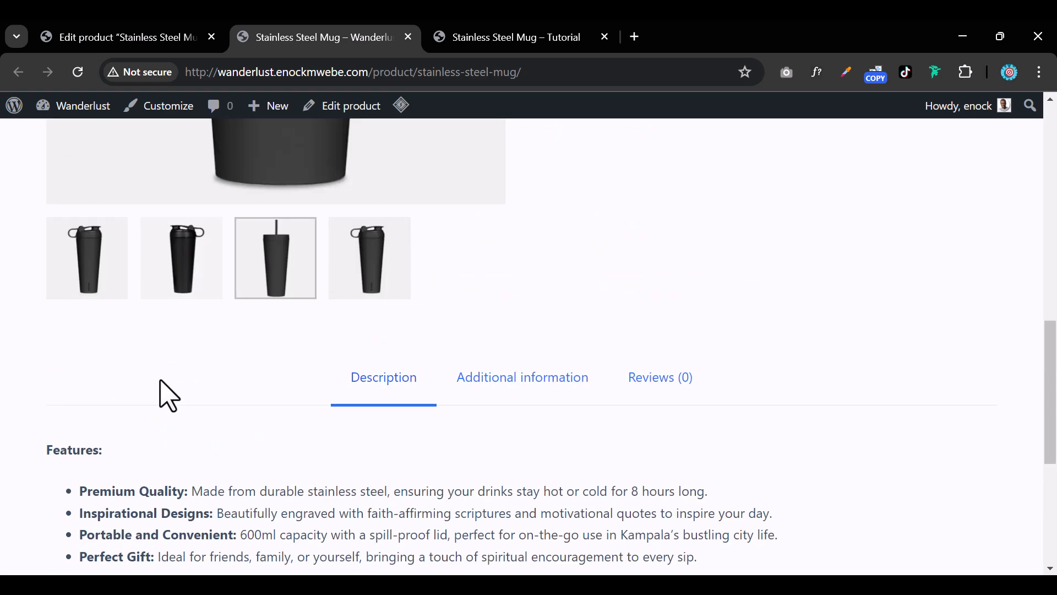
# Check the Mug Color and Mug Size attributes in the product's additional information
pyautogui.click(567, 401)
pyautogui.scroll(-1, 441, 411)
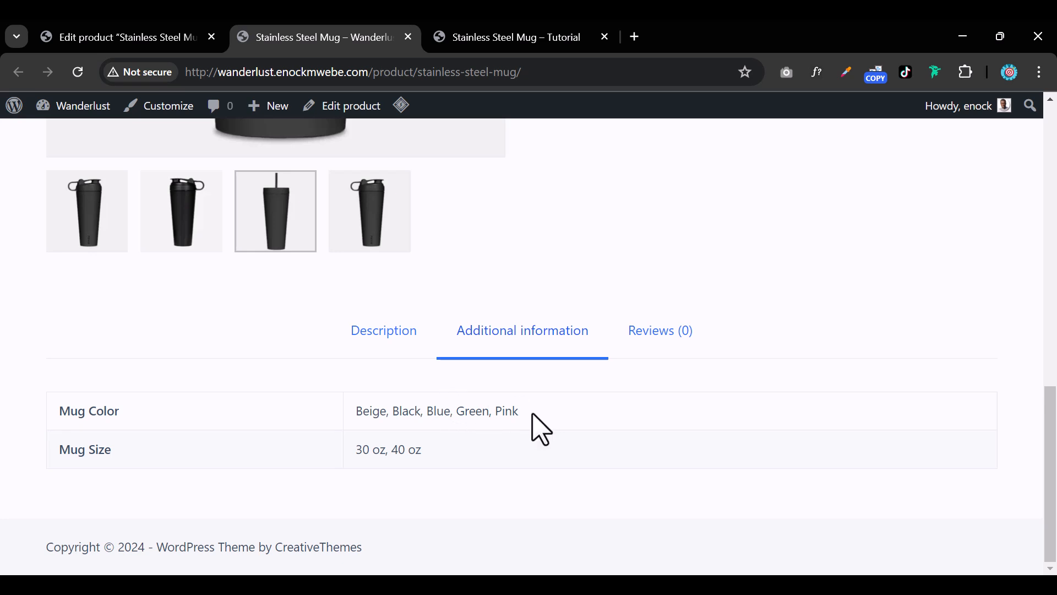
pyautogui.moveTo(521, 412); pyautogui.dragTo(353, 434)
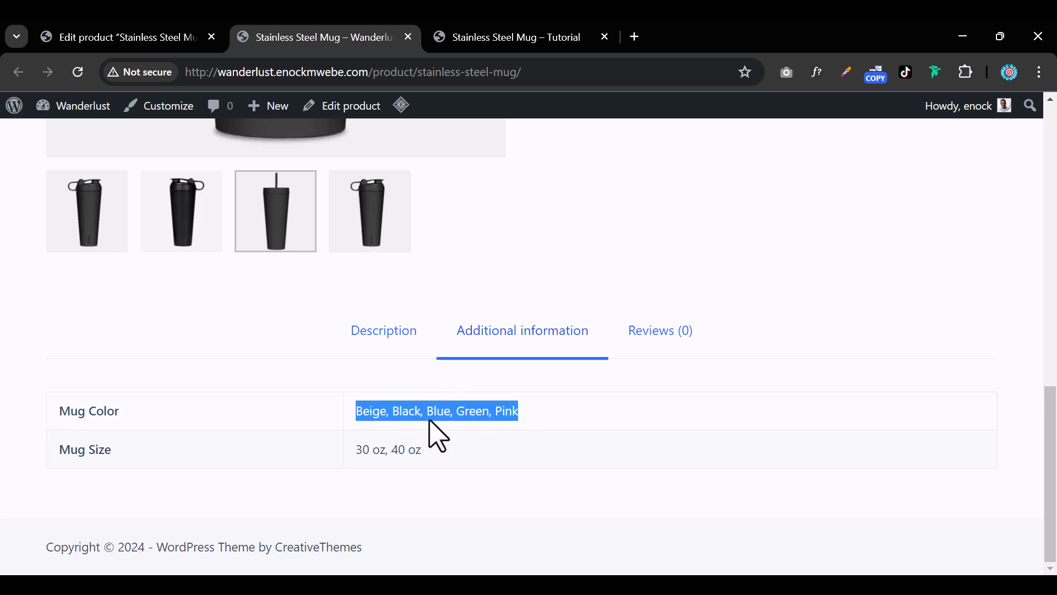
# Submit a four-star review of the Stainless Steel Mug with the text "Great Product"
pyautogui.click(659, 350)
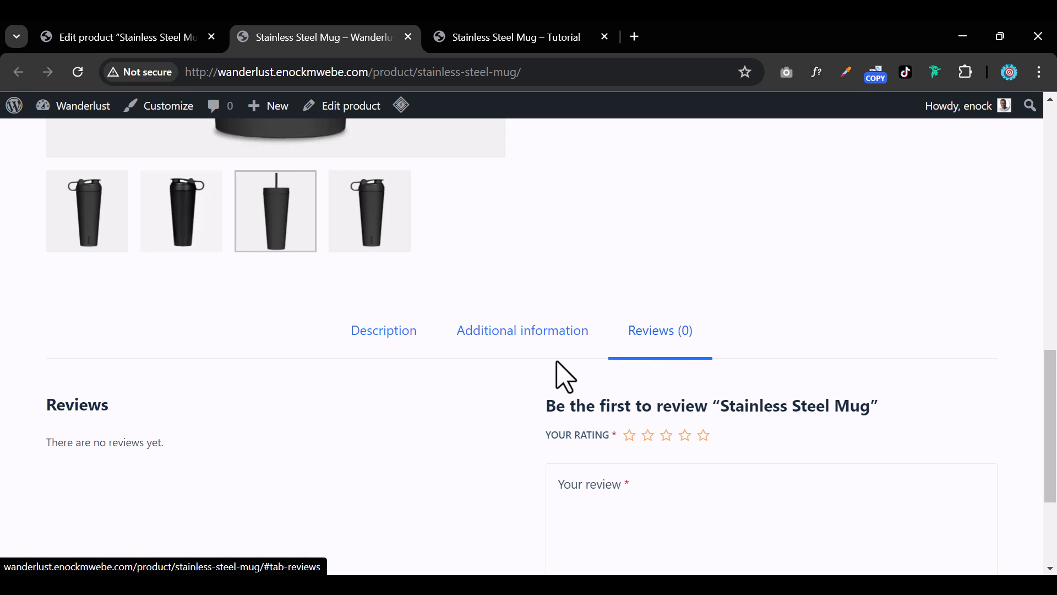
pyautogui.scroll(-3, 638, 402)
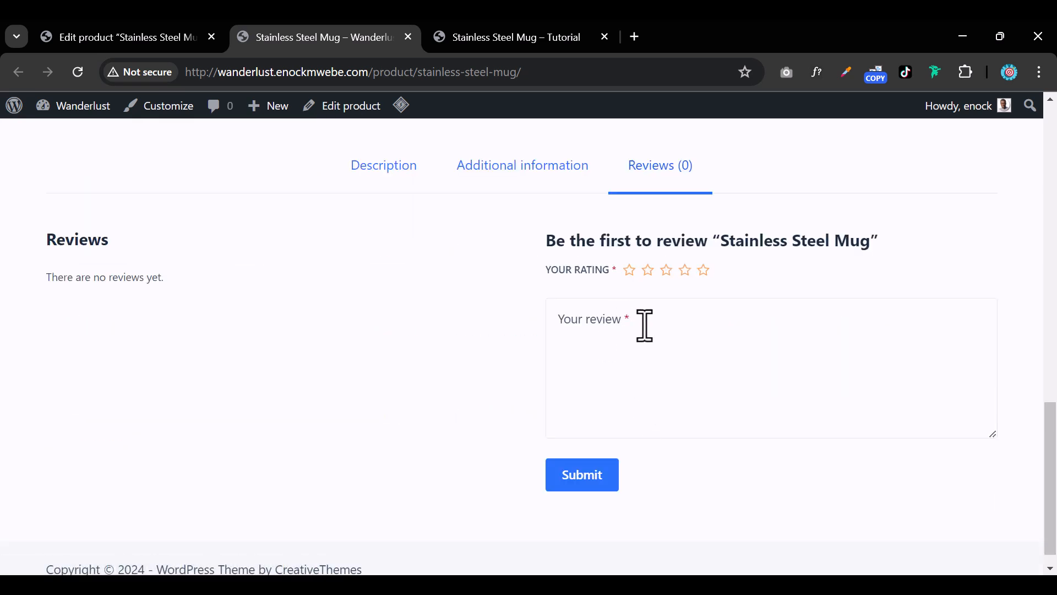
pyautogui.click(686, 270)
pyautogui.click(648, 347)
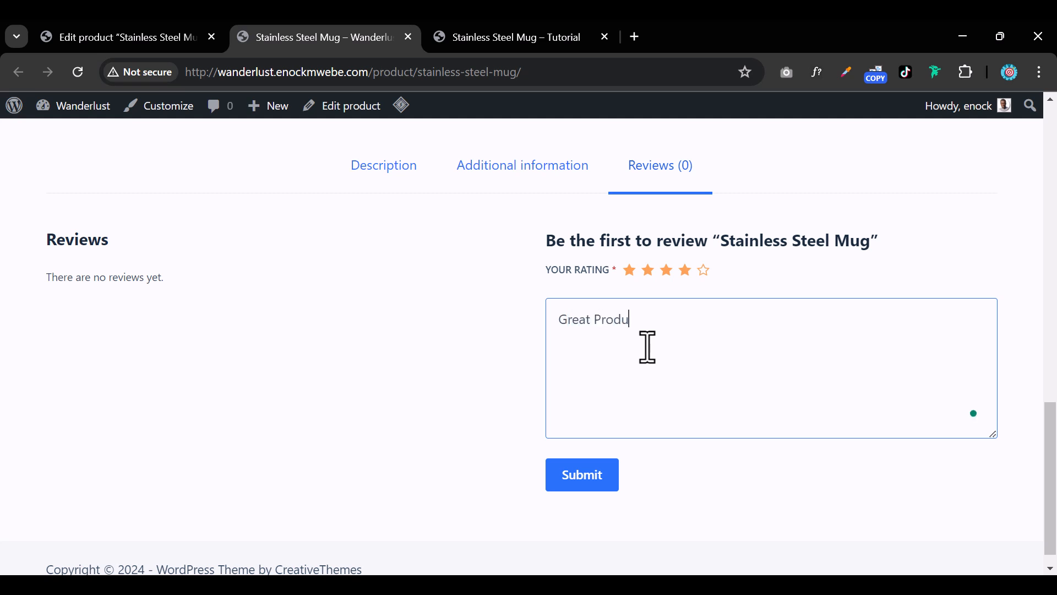
pyautogui.write('Great Product')
pyautogui.click(591, 484)
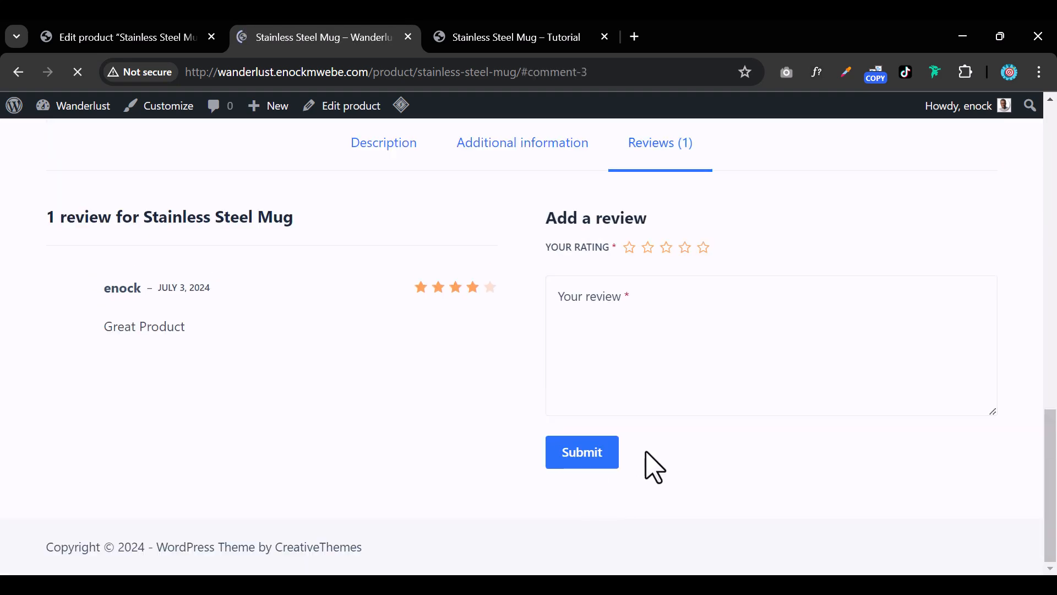
# Check the product summary on the live page and choose the Blue mug in the 40 oz size
pyautogui.scroll(10, 693, 455)
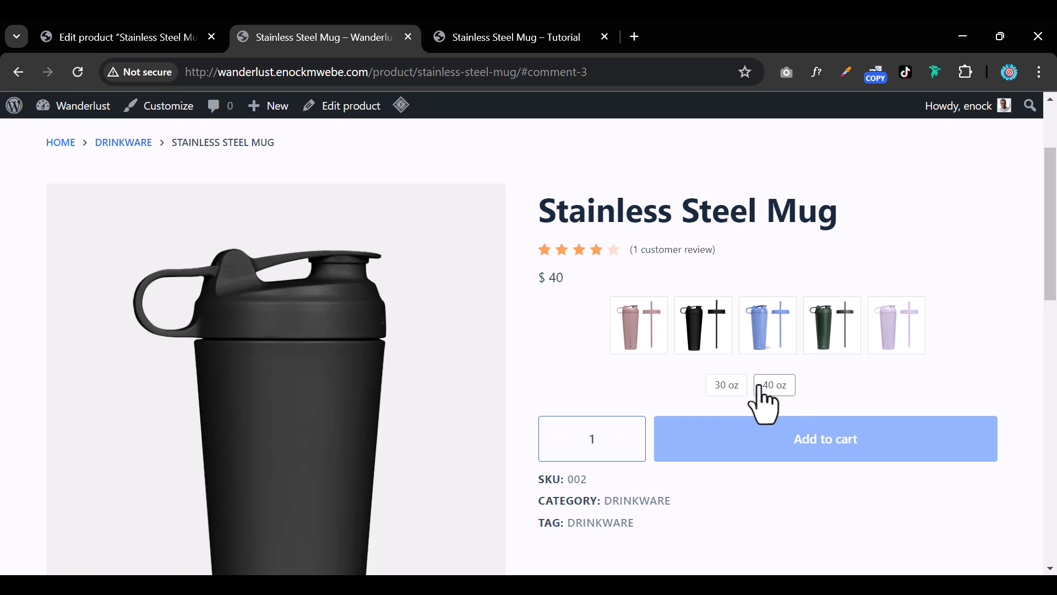
pyautogui.scroll(-4, 776, 399)
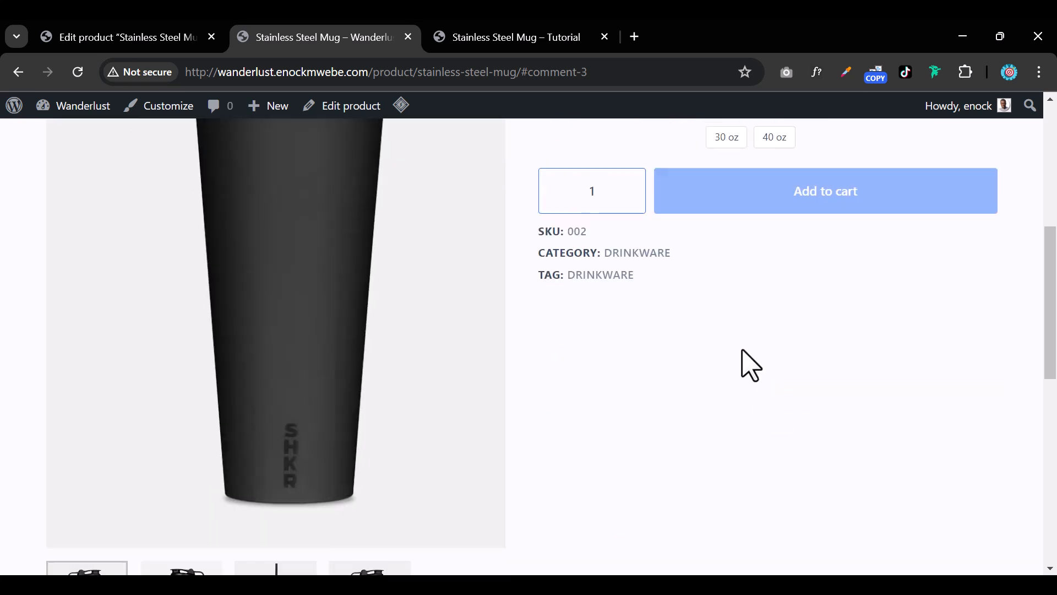
pyautogui.scroll(4, 749, 364)
pyautogui.click(765, 331)
pyautogui.click(776, 387)
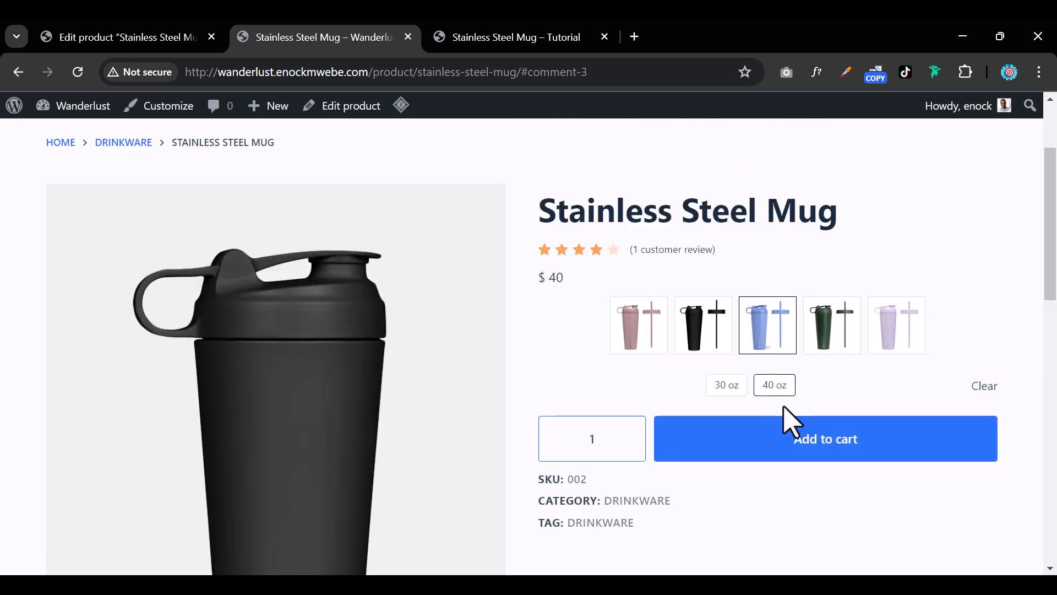
pyautogui.click(815, 440)
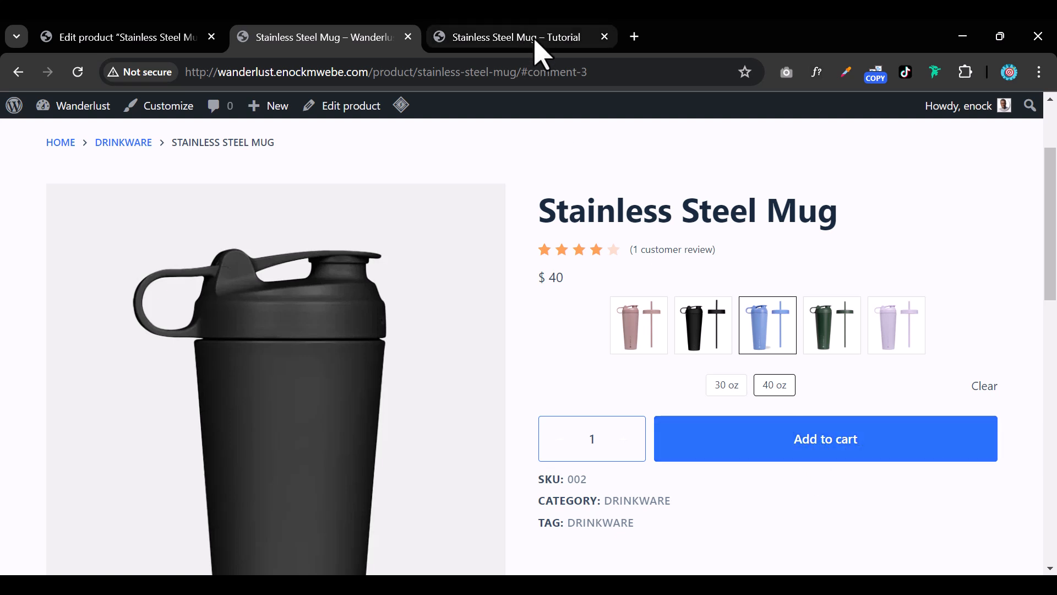
# Switch to the Tutorial site's Stainless Steel Mug page, collapse its additional information and return to the product options
pyautogui.click(512, 37)
pyautogui.click(815, 417)
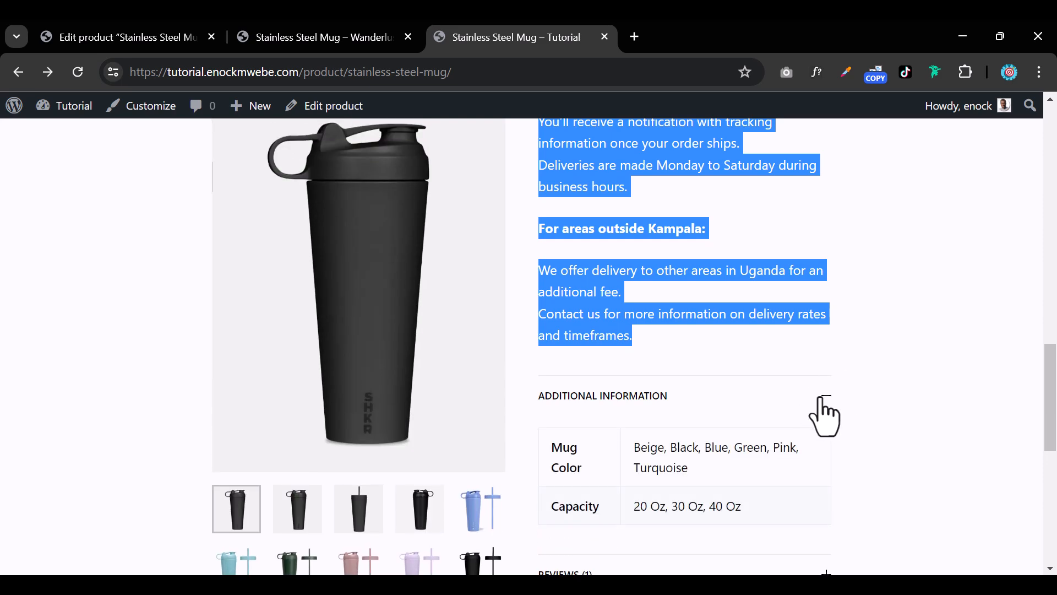
pyautogui.click(822, 416)
pyautogui.click(891, 242)
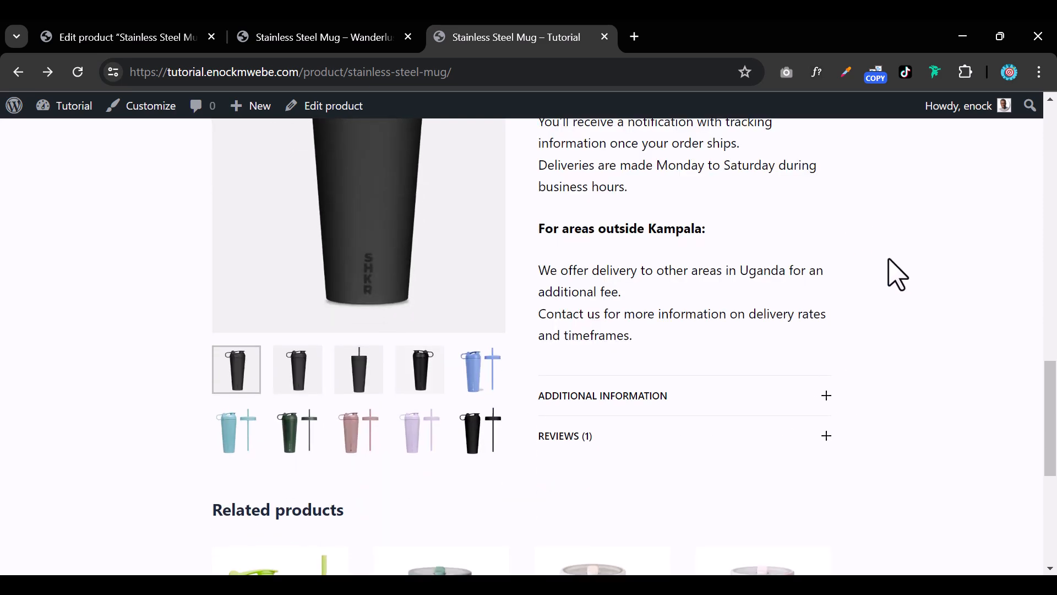
pyautogui.scroll(10, 887, 271)
pyautogui.scroll(1, 859, 394)
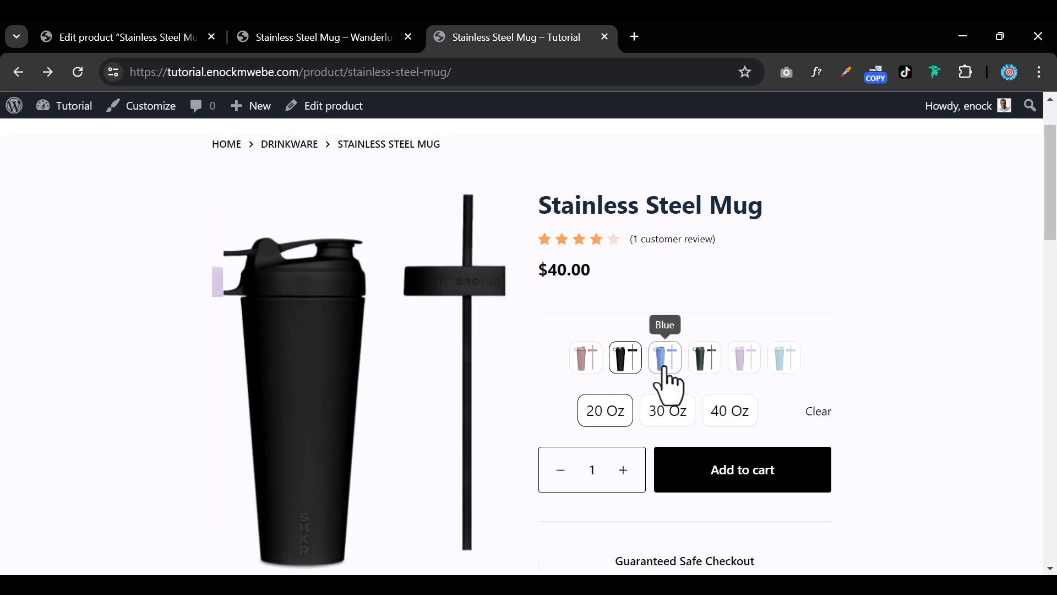
# Test how the main image changes with the color swatches on the Tutorial product page, ending with Green
pyautogui.click(705, 357)
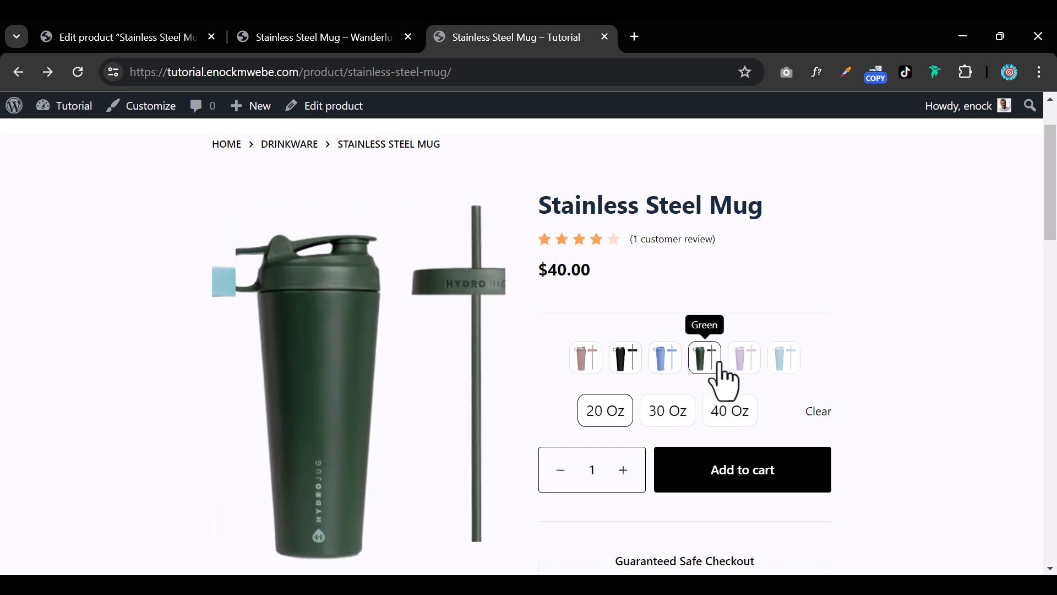
pyautogui.click(741, 361)
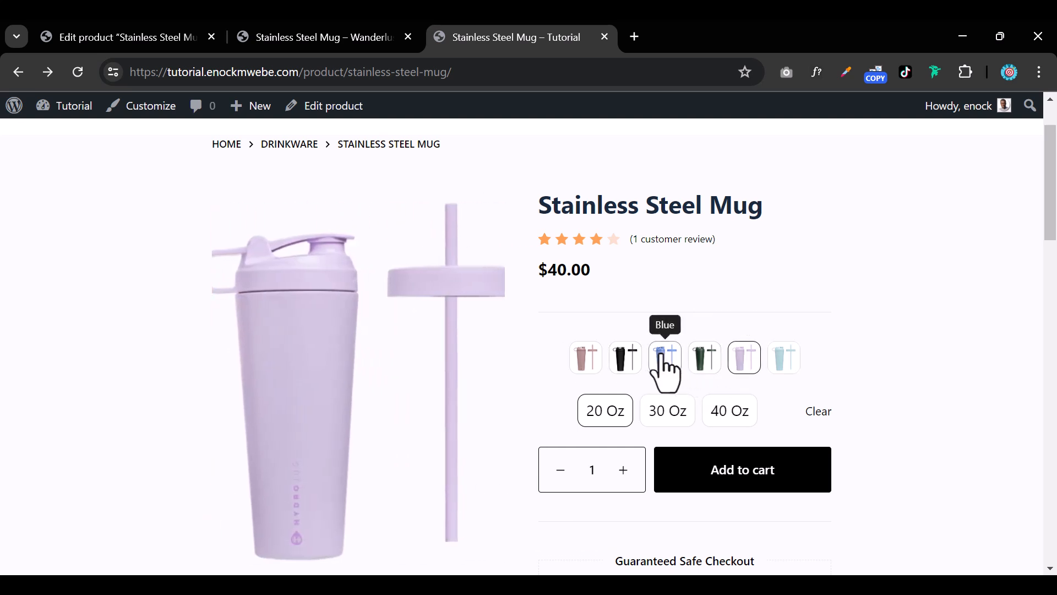
pyautogui.click(666, 361)
pyautogui.click(626, 361)
pyautogui.click(591, 361)
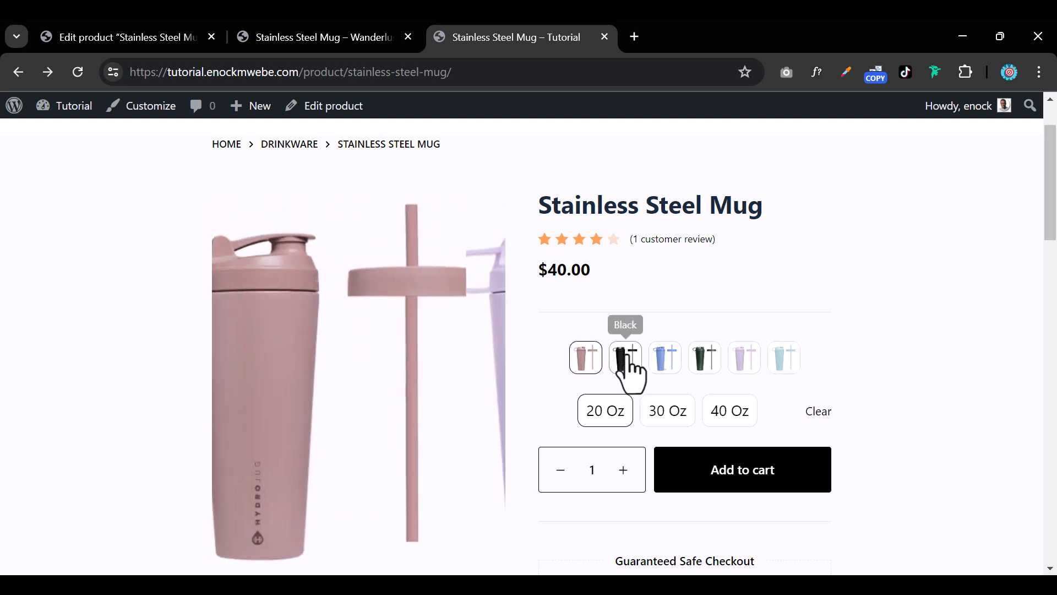
pyautogui.click(626, 359)
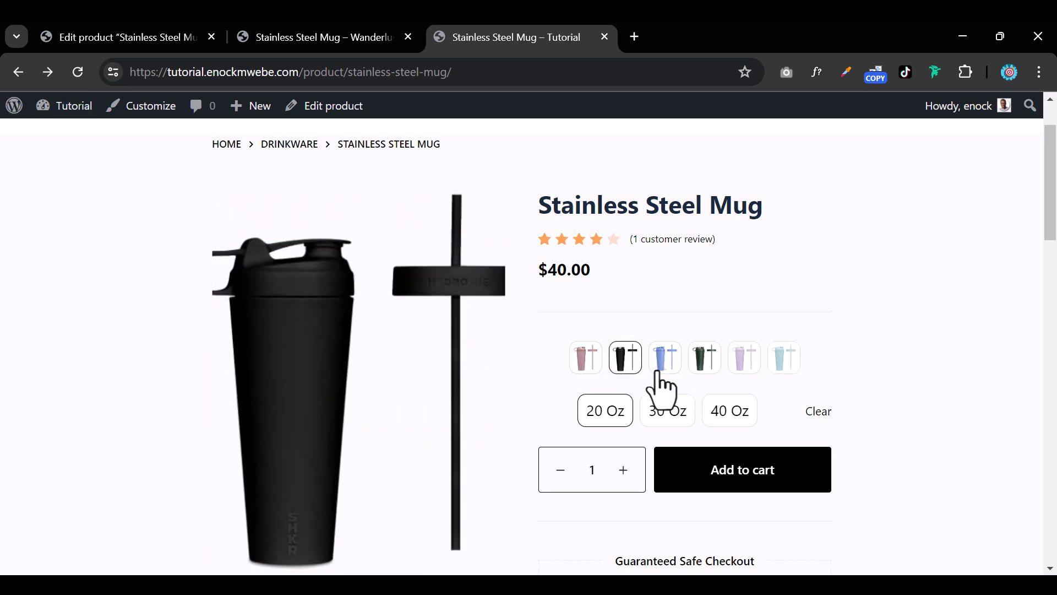
pyautogui.click(661, 362)
pyautogui.click(704, 362)
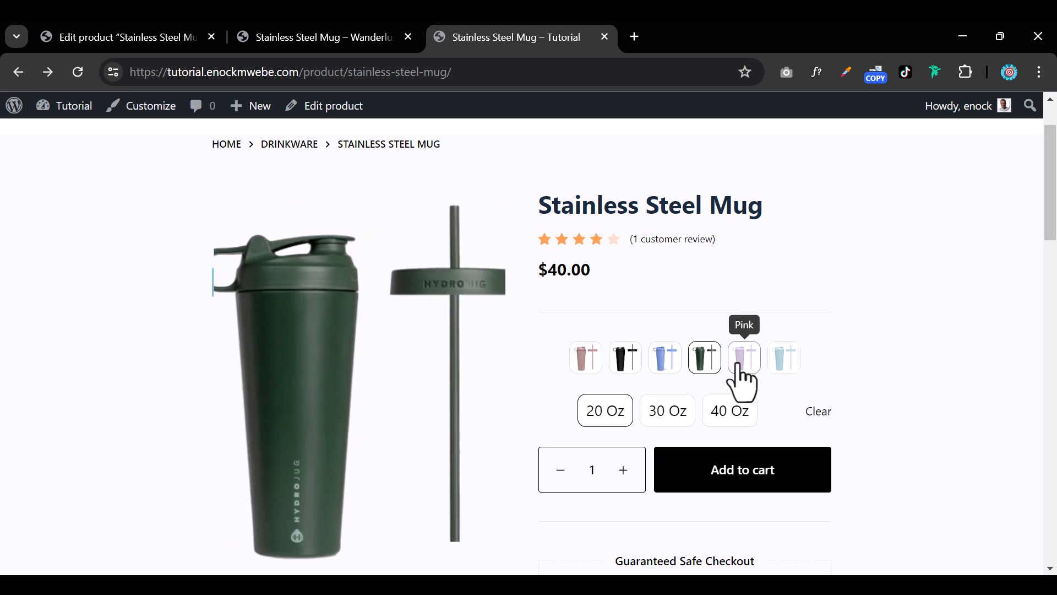
pyautogui.click(743, 362)
pyautogui.click(619, 362)
pyautogui.click(588, 362)
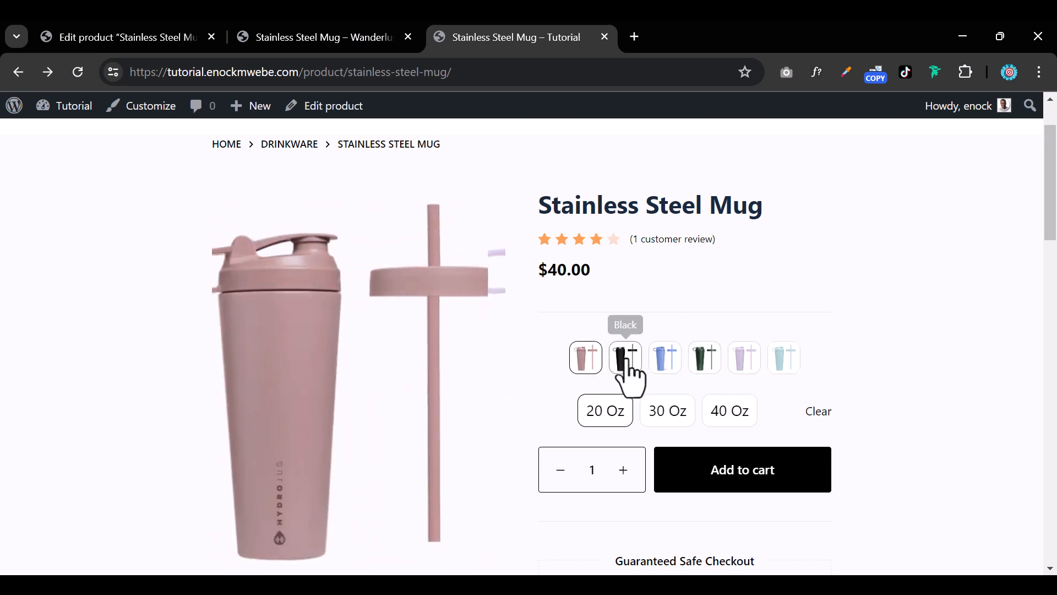
pyautogui.click(626, 363)
pyautogui.click(666, 369)
pyautogui.click(707, 369)
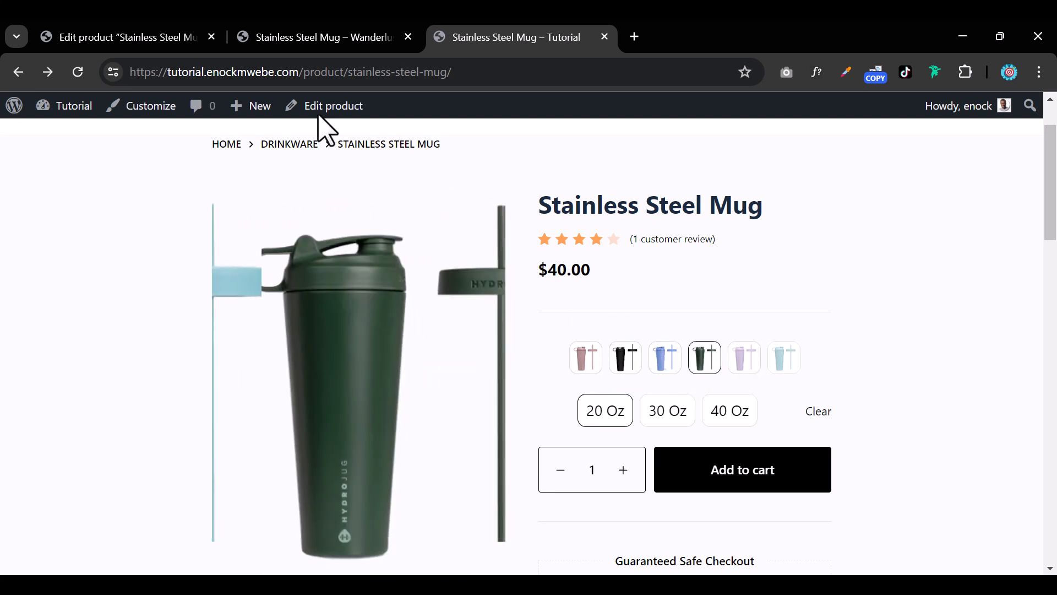
# Return to the Wanderlust product page and test each color swatch from Beige through Pink in the 40 oz size
pyautogui.click(345, 40)
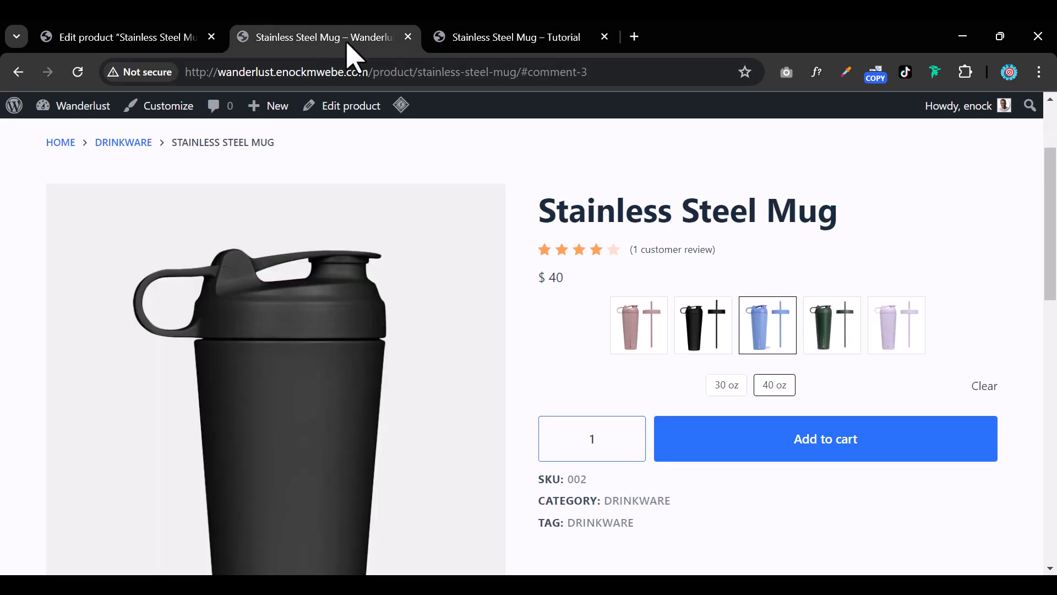
pyautogui.click(638, 327)
pyautogui.click(693, 339)
pyautogui.click(767, 341)
pyautogui.click(843, 337)
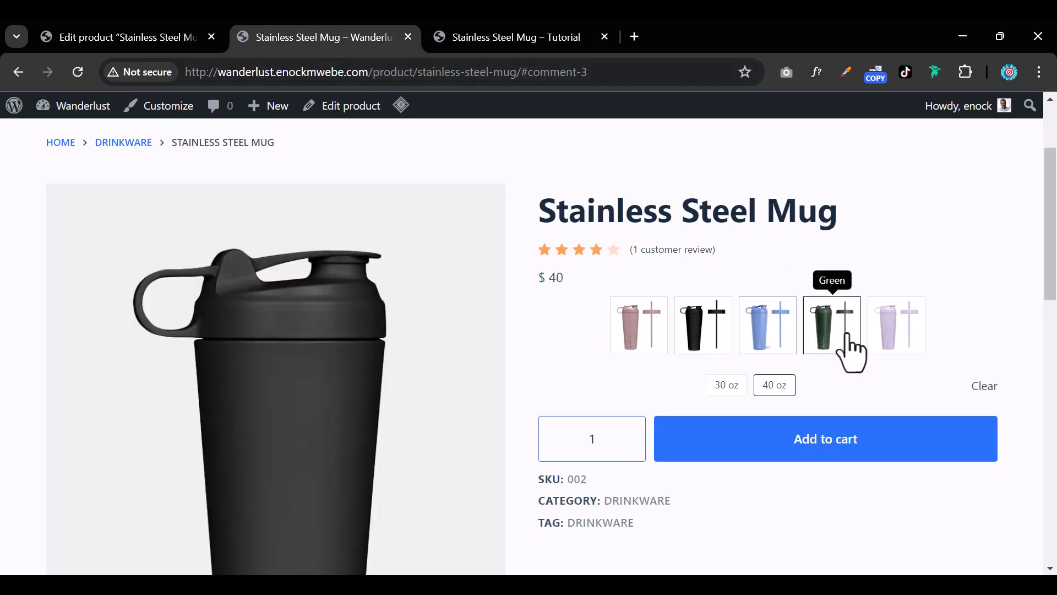
pyautogui.click(896, 331)
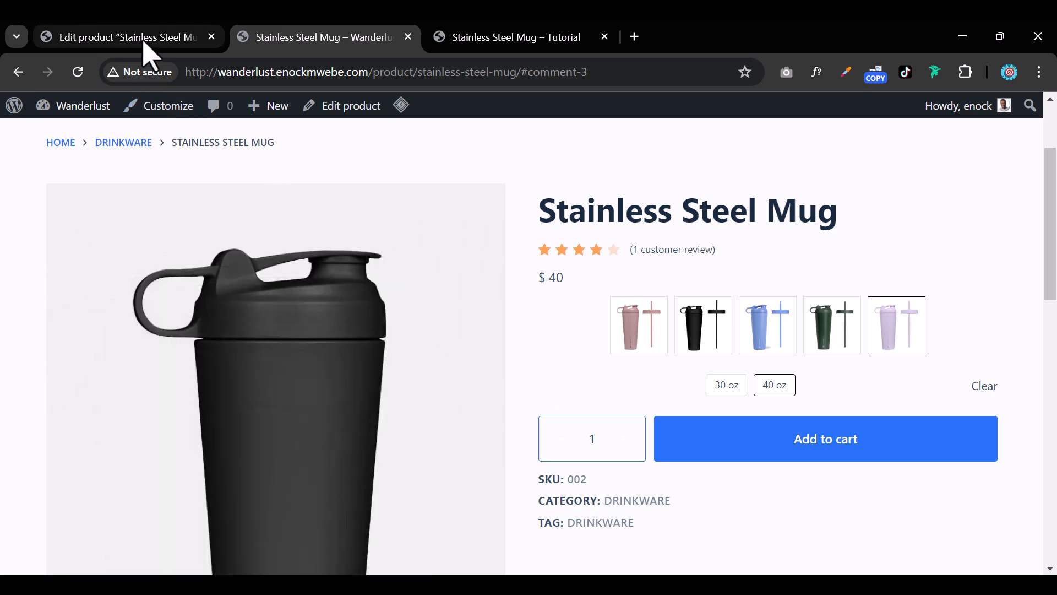
# Return to the product editor and expand the Beige 30 oz variation for editing
pyautogui.click(149, 53)
pyautogui.scroll(-15, 548, 377)
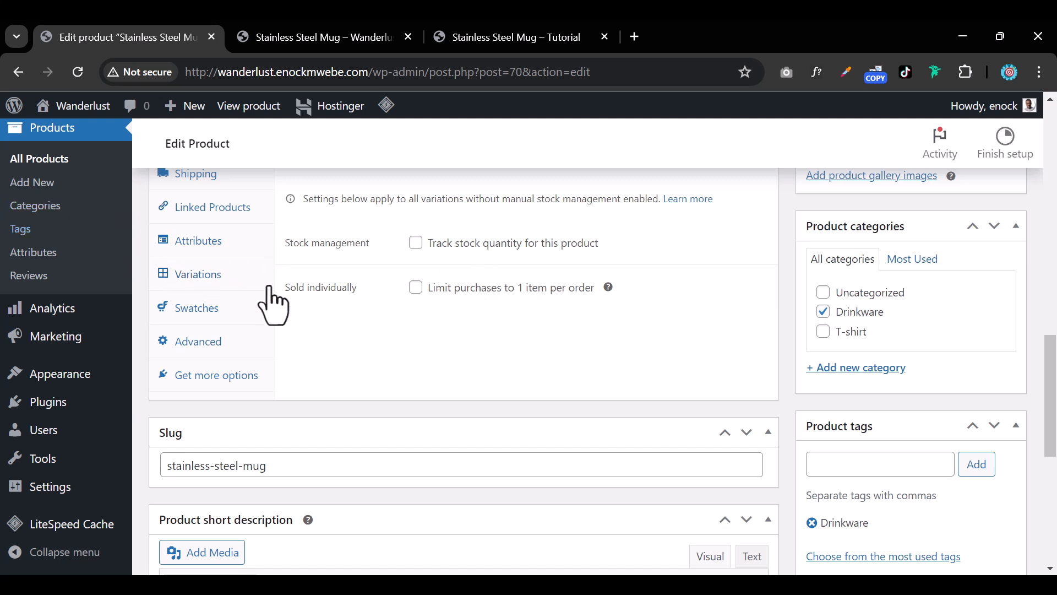
pyautogui.click(226, 283)
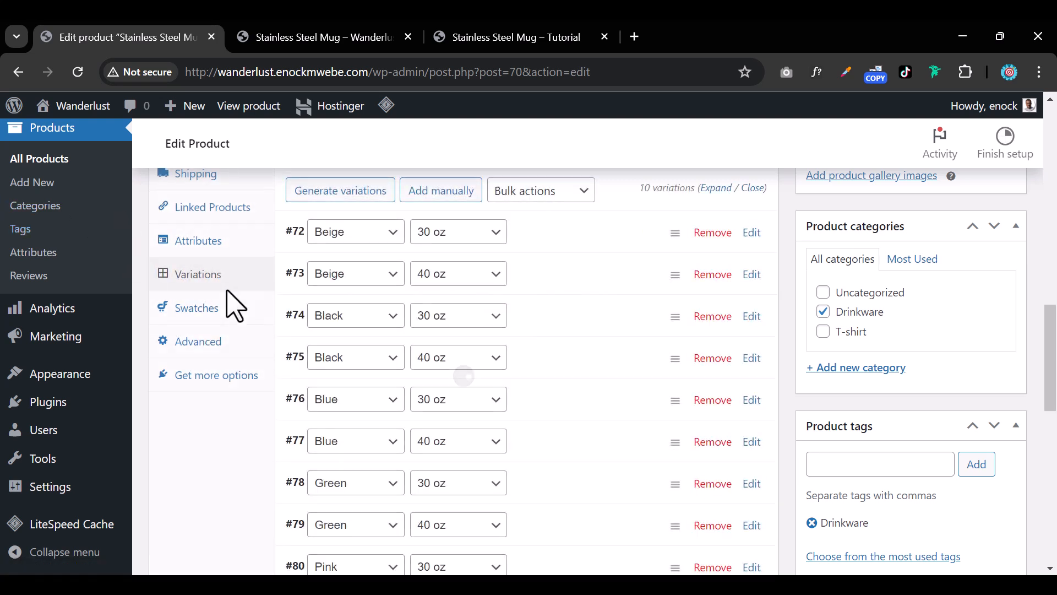
pyautogui.click(535, 242)
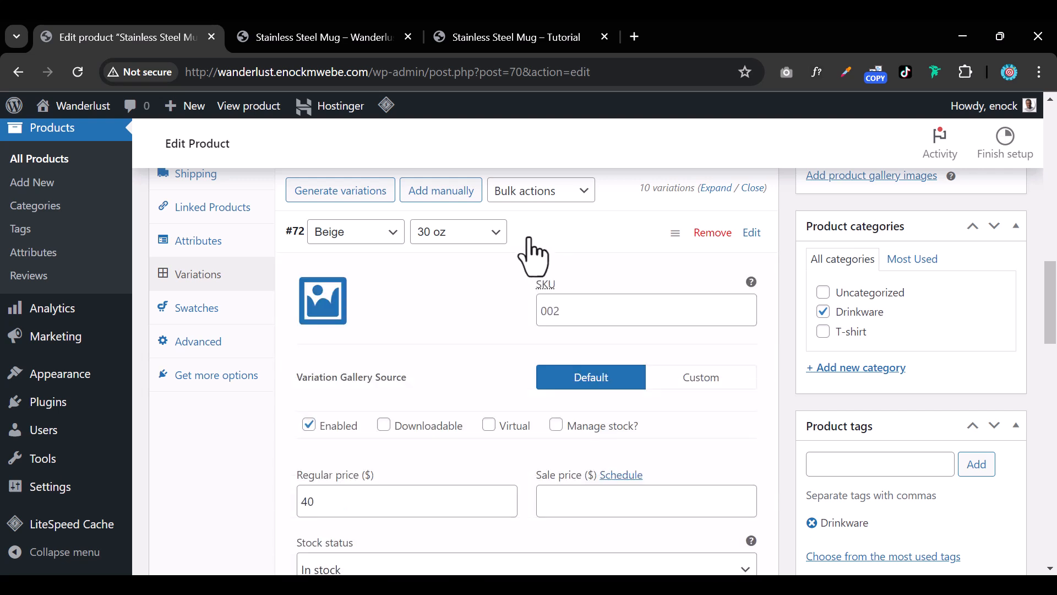
pyautogui.click(529, 252)
pyautogui.click(523, 253)
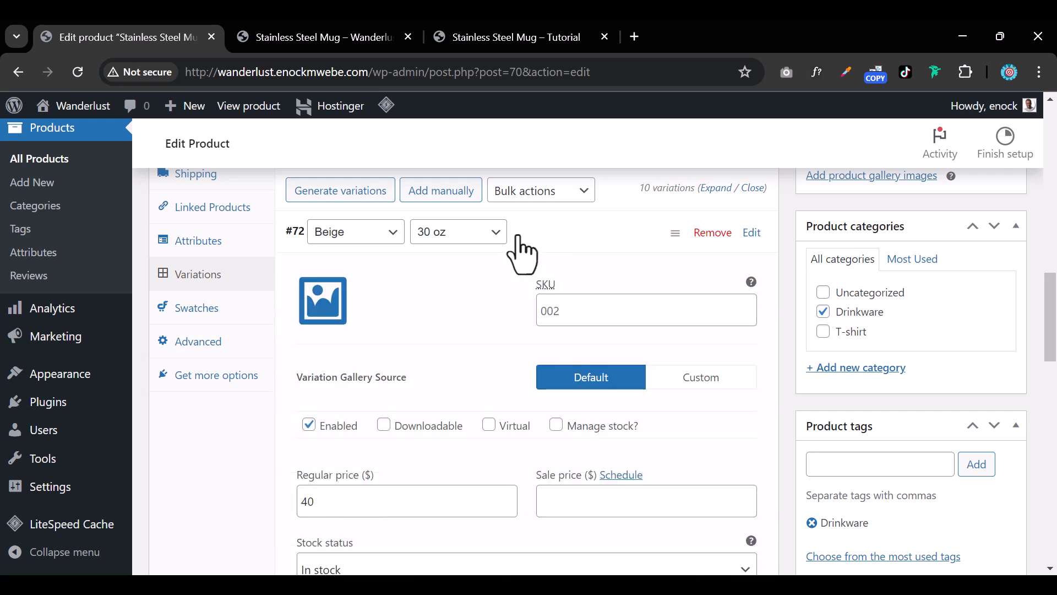
# Set the beige mug with straw from the media library as the Beige 30 oz variation's image
pyautogui.click(323, 303)
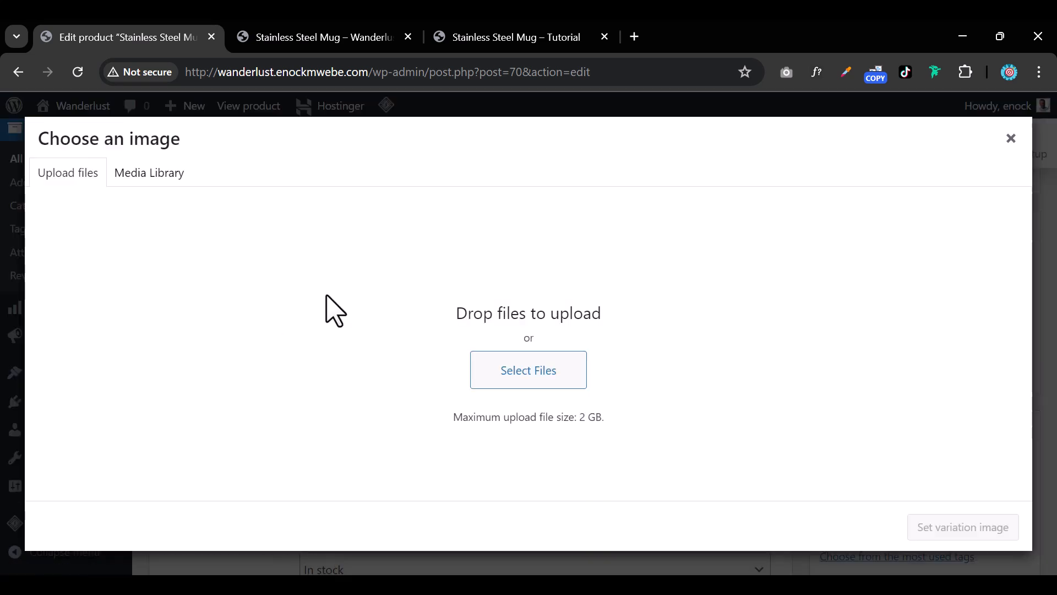
pyautogui.click(165, 178)
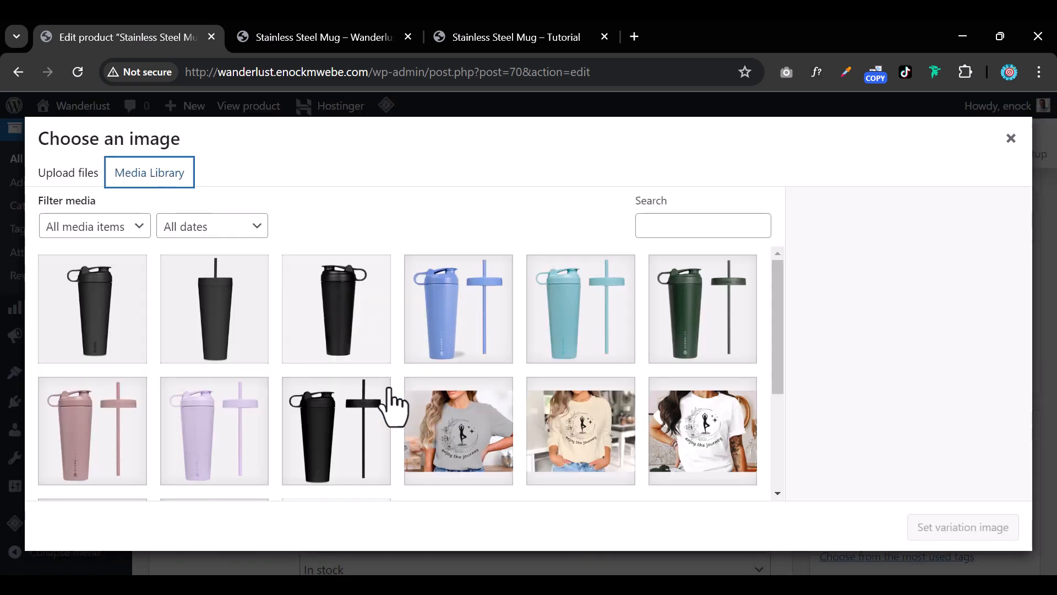
pyautogui.click(96, 438)
pyautogui.click(963, 527)
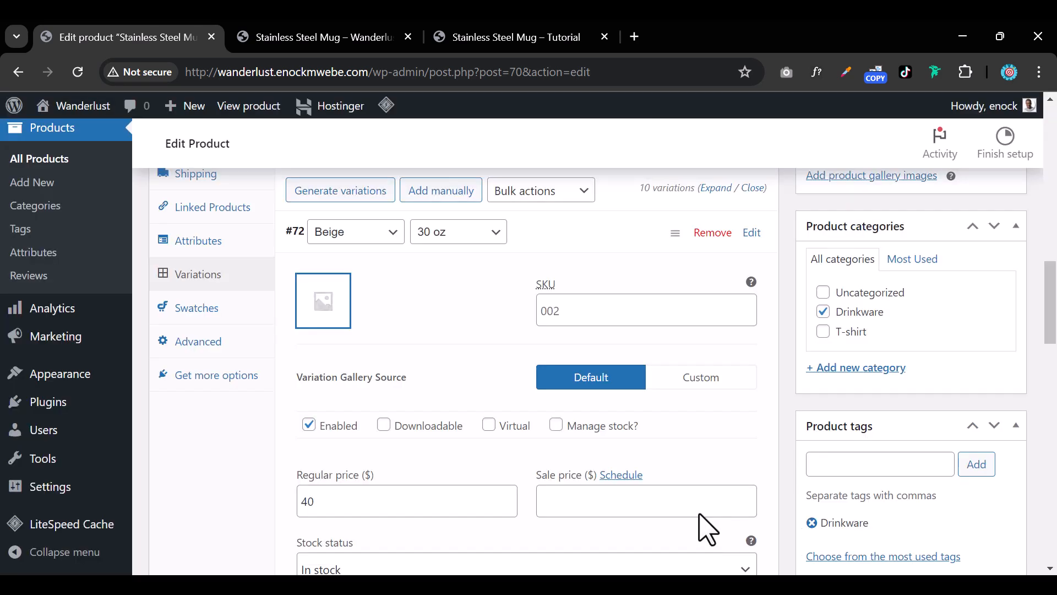
# Expand the Beige 40 oz variation and assign it the beige mug-with-straw image from the media library
pyautogui.scroll(-9, 487, 395)
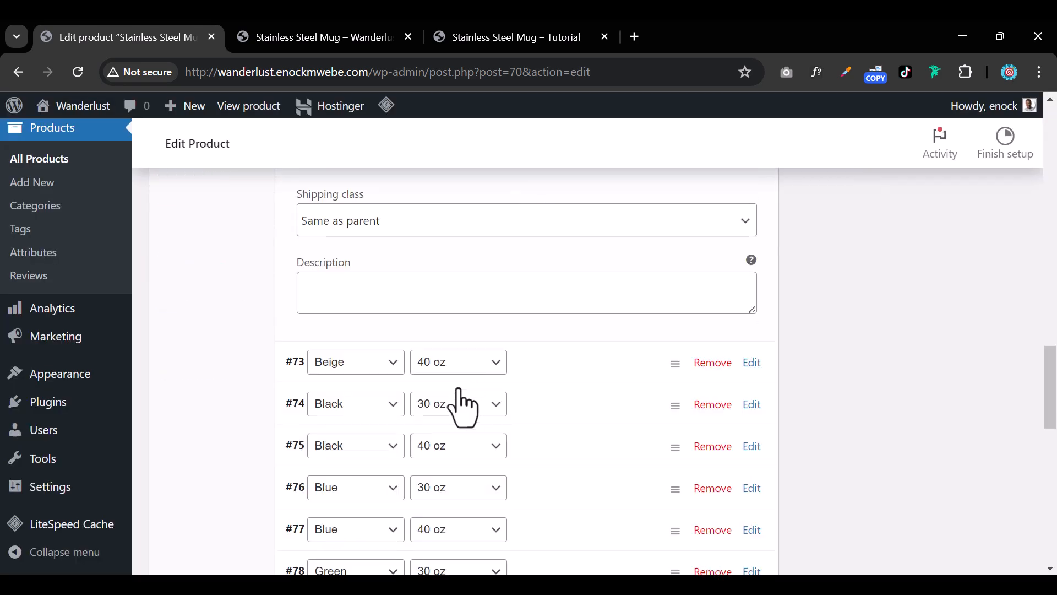
pyautogui.click(543, 383)
pyautogui.click(322, 428)
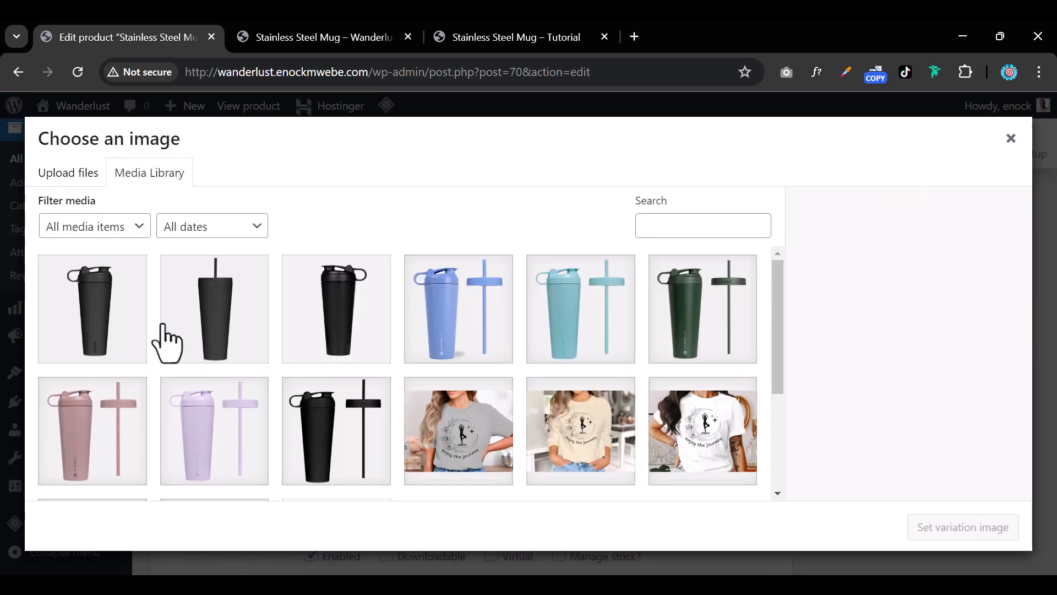
pyautogui.click(90, 432)
pyautogui.click(951, 530)
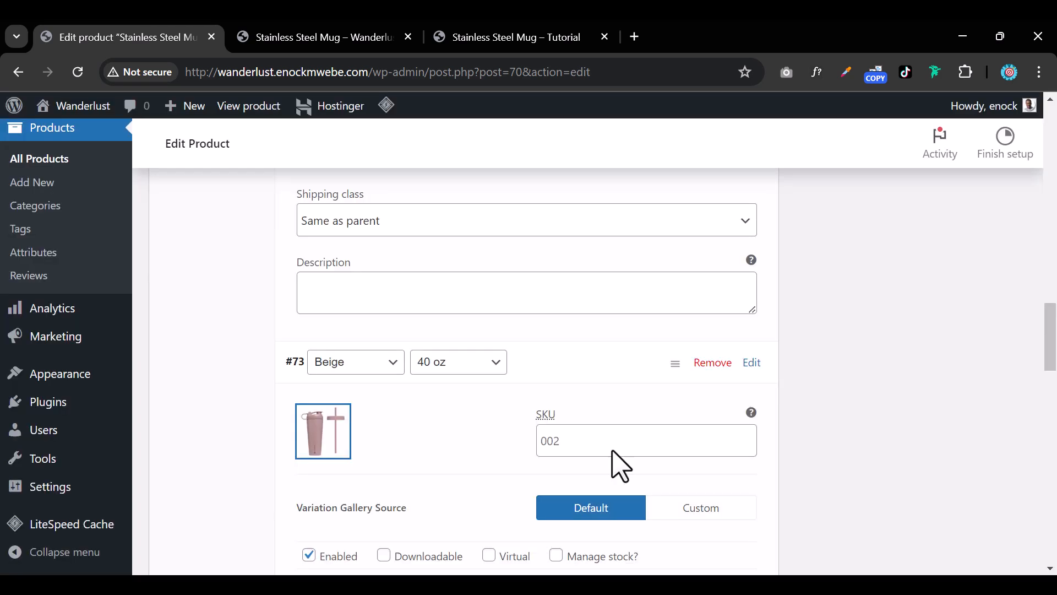
# Expand the Black 30 oz variation and assign it the black mug-with-straw image from the media library
pyautogui.scroll(-12, 415, 364)
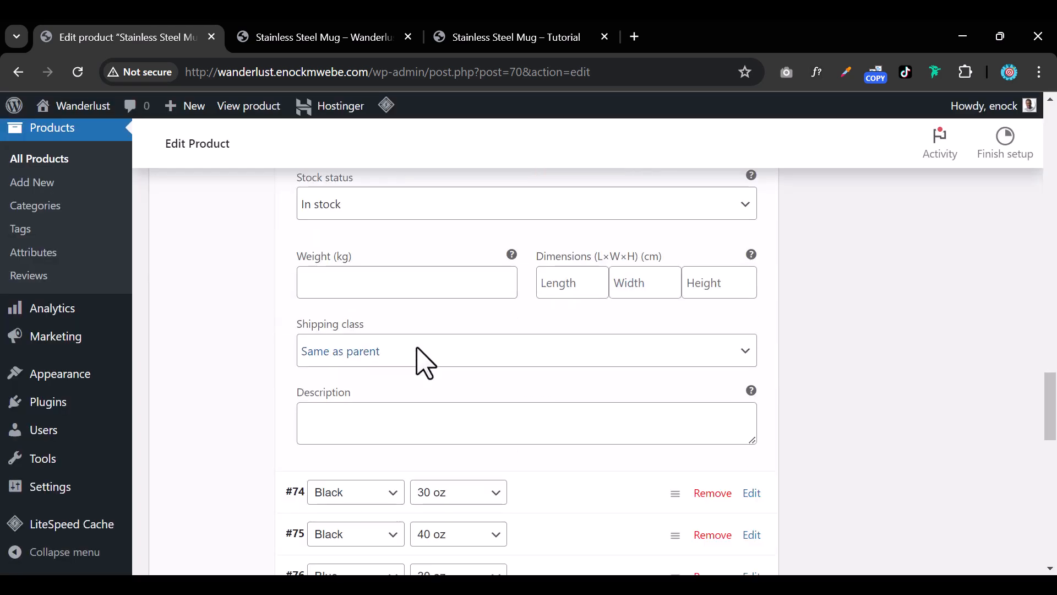
pyautogui.click(523, 234)
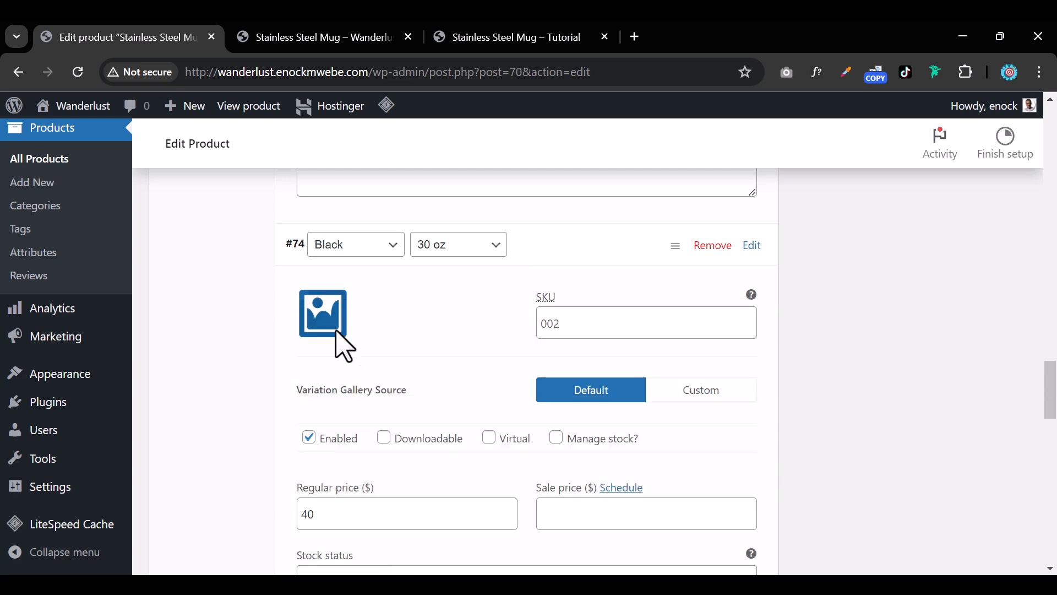
pyautogui.click(335, 329)
pyautogui.scroll(-3, 386, 411)
pyautogui.scroll(3, 357, 380)
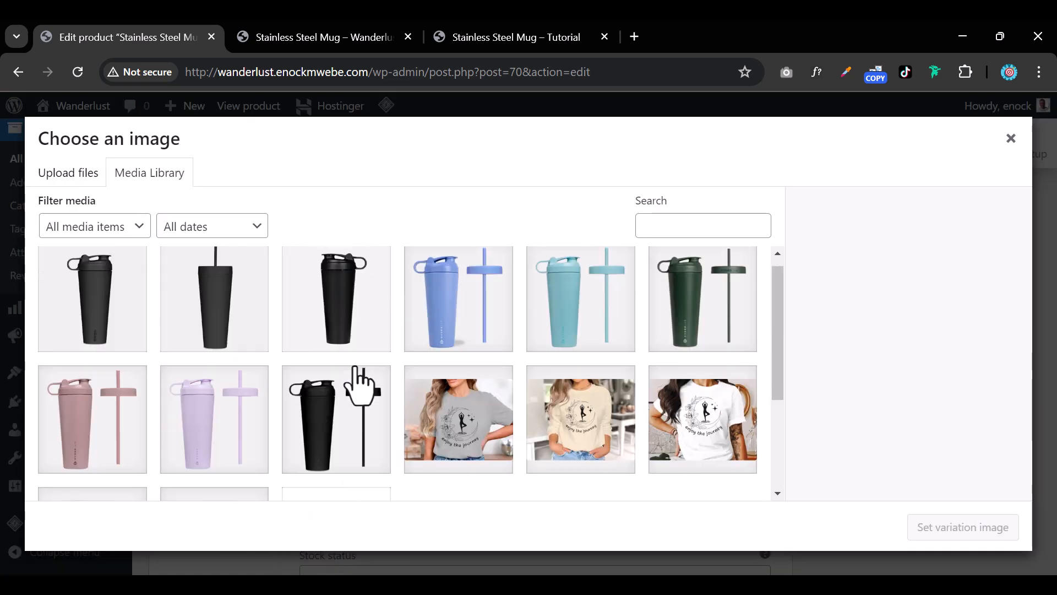
pyautogui.click(334, 440)
pyautogui.click(917, 527)
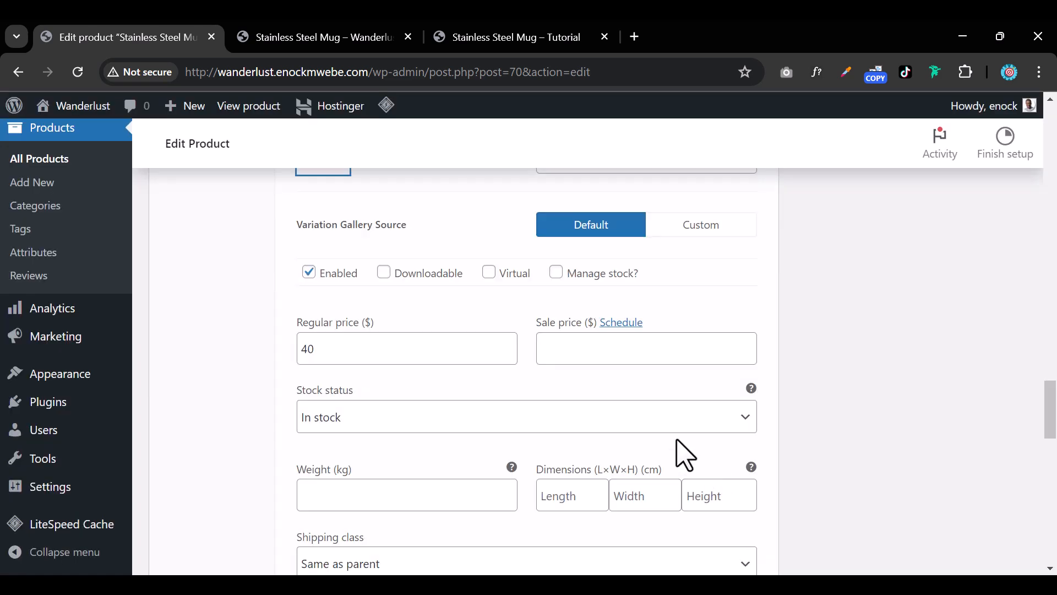
# Expand the Black 40 oz variation and assign it the black mug-with-straw image from the media library
pyautogui.scroll(-4, 537, 401)
pyautogui.scroll(-3, 537, 401)
pyautogui.click(543, 303)
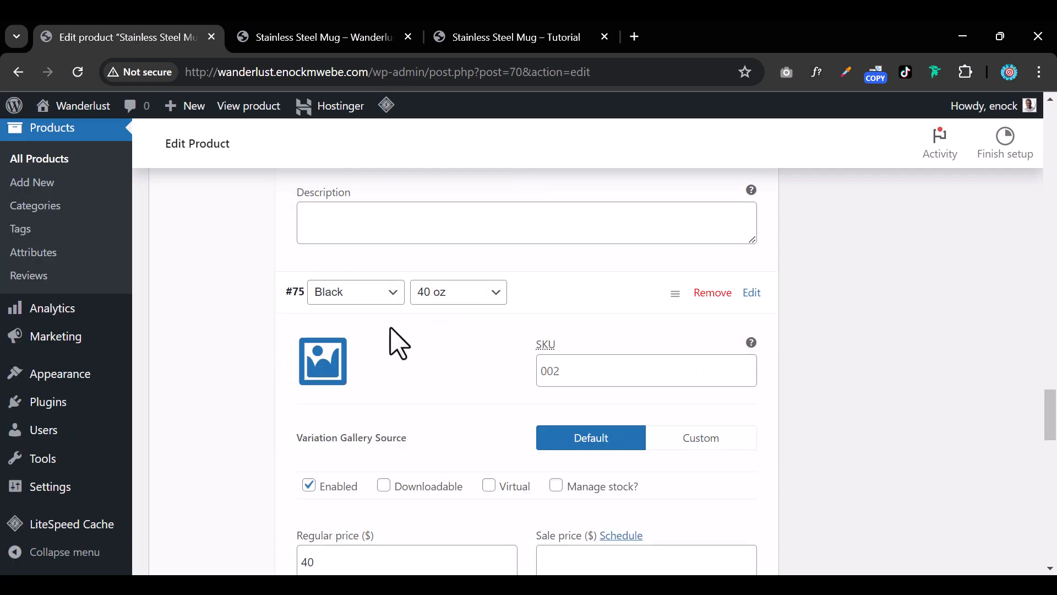
pyautogui.click(331, 359)
pyautogui.click(386, 429)
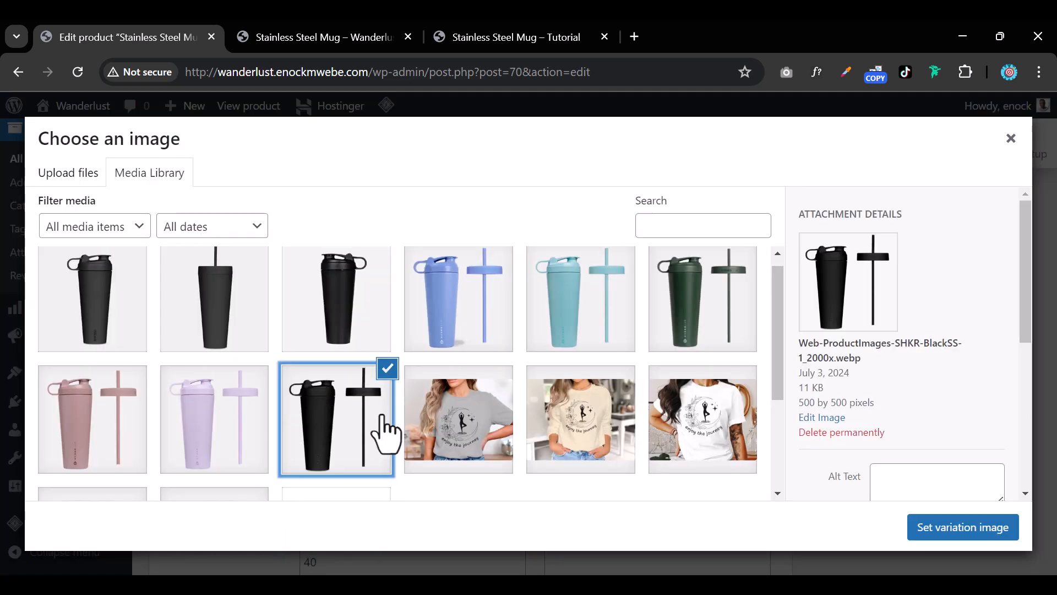
pyautogui.click(939, 528)
# Expand the Blue 30 oz variation and assign it the blue mug-with-straw image from the media library
pyautogui.scroll(-7, 696, 471)
pyautogui.scroll(-2, 650, 460)
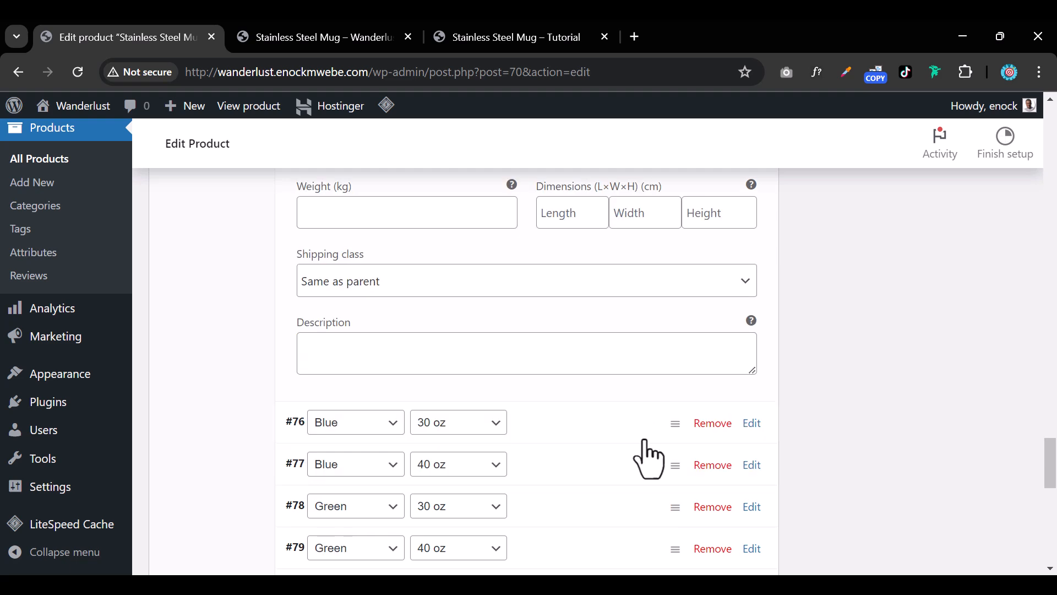
pyautogui.click(571, 440)
pyautogui.click(319, 488)
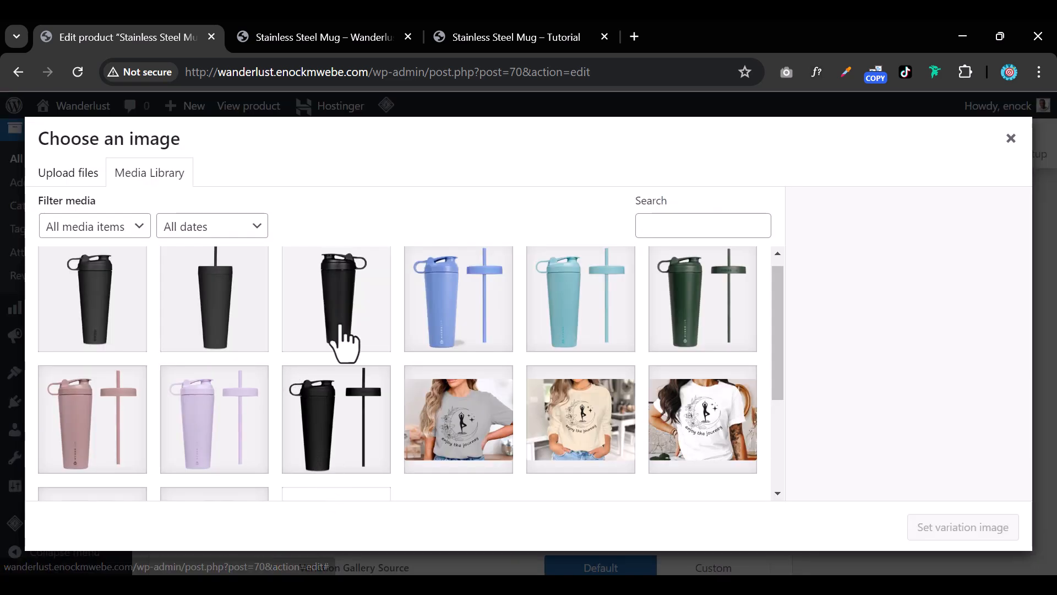
pyautogui.click(478, 319)
pyautogui.click(952, 529)
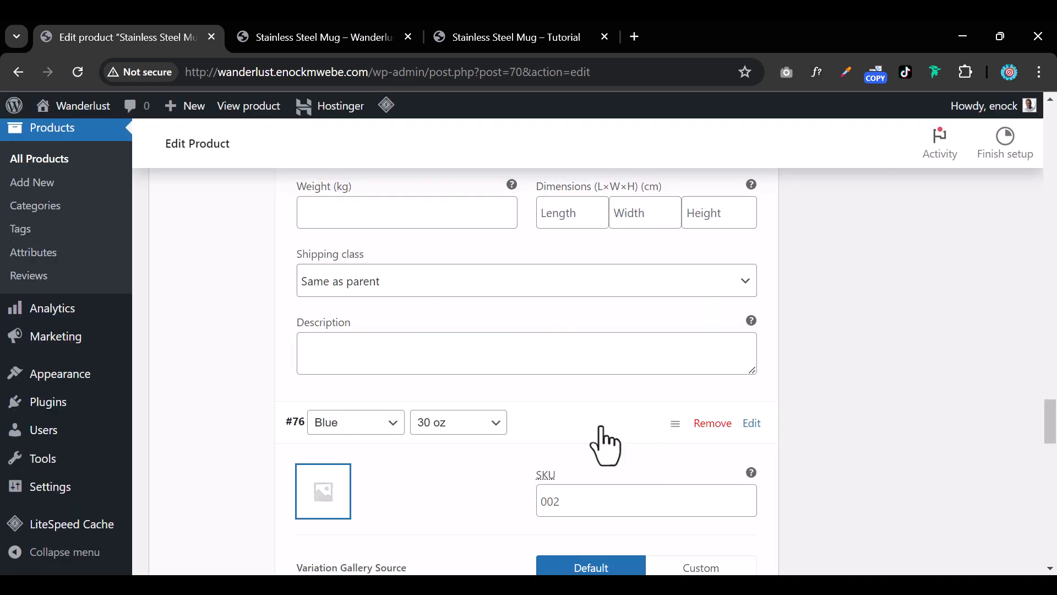
# Expand the Blue 40 oz variation and assign it the blue mug-with-straw image from the media library
pyautogui.scroll(5, 606, 443)
pyautogui.scroll(-8, 588, 443)
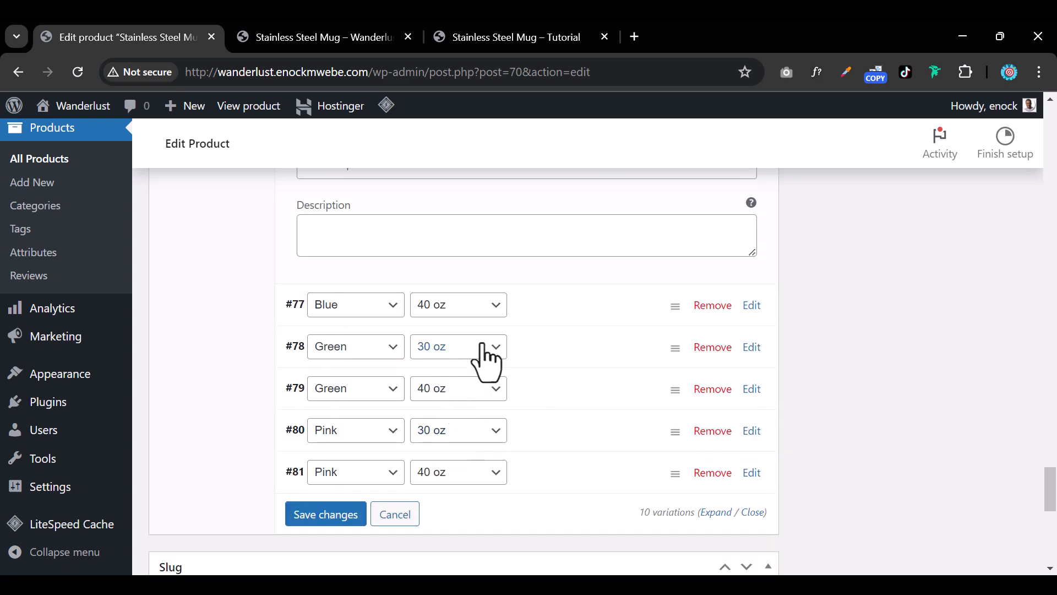
pyautogui.click(507, 329)
pyautogui.click(328, 375)
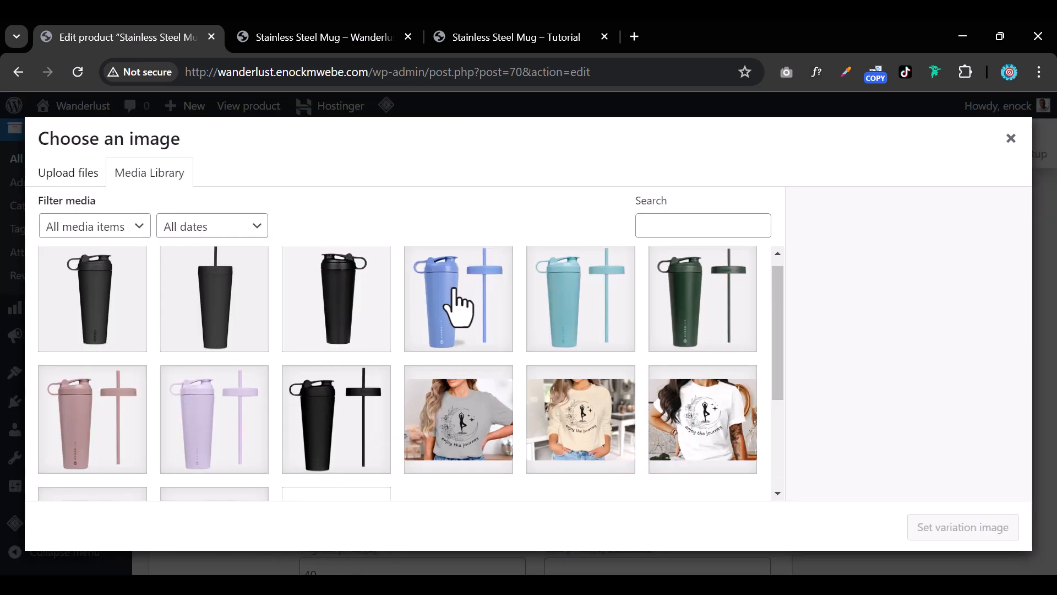
pyautogui.click(455, 306)
pyautogui.click(936, 529)
# Update the Stainless Steel Mug product to save the new variation images
pyautogui.scroll(4, 708, 492)
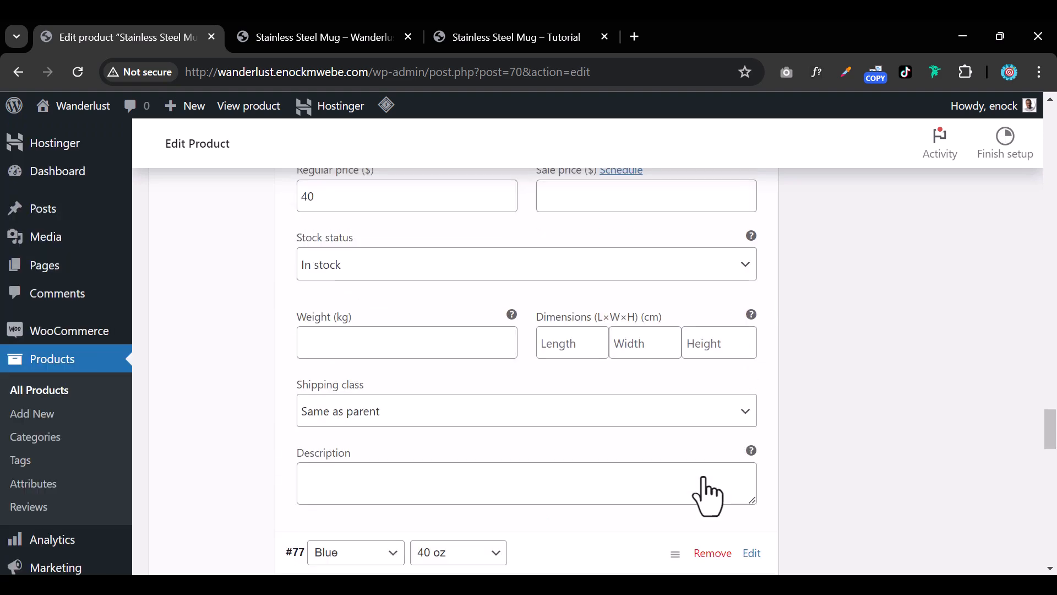
pyautogui.scroll(-5, 709, 496)
pyautogui.scroll(20, 706, 487)
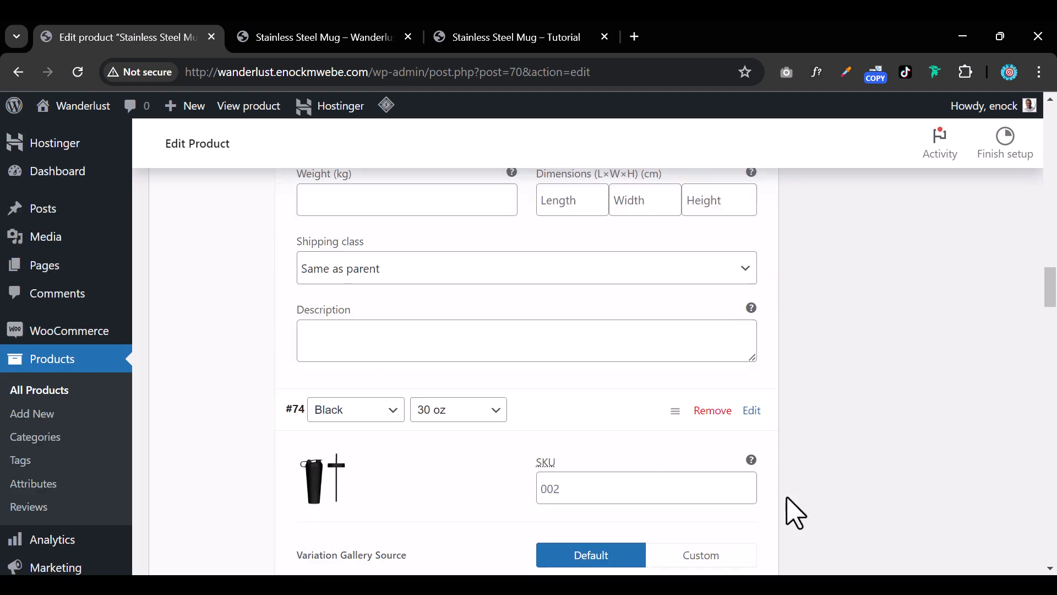
pyautogui.scroll(15, 897, 467)
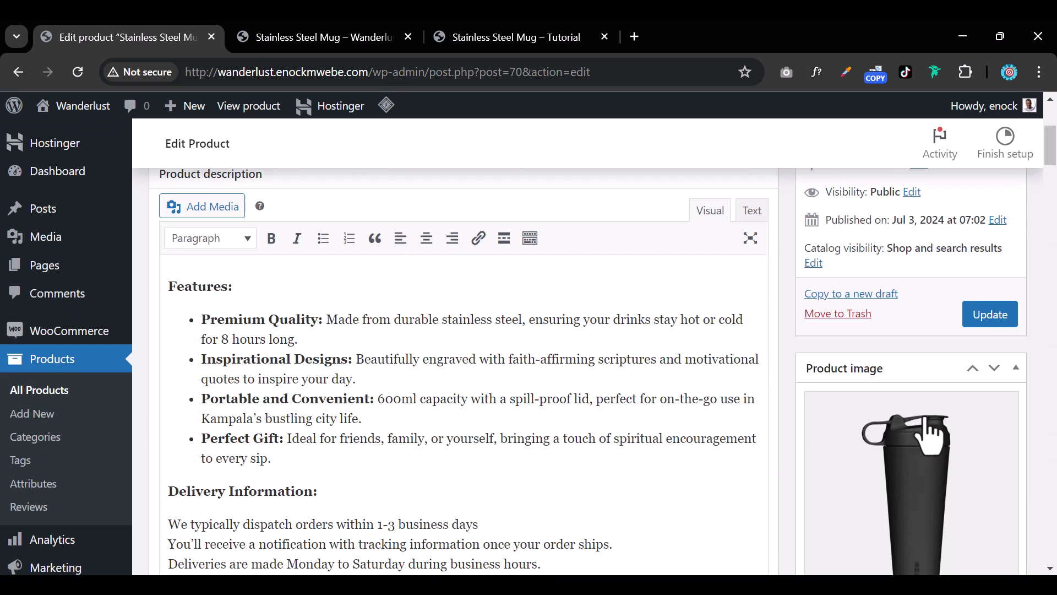
pyautogui.click(980, 318)
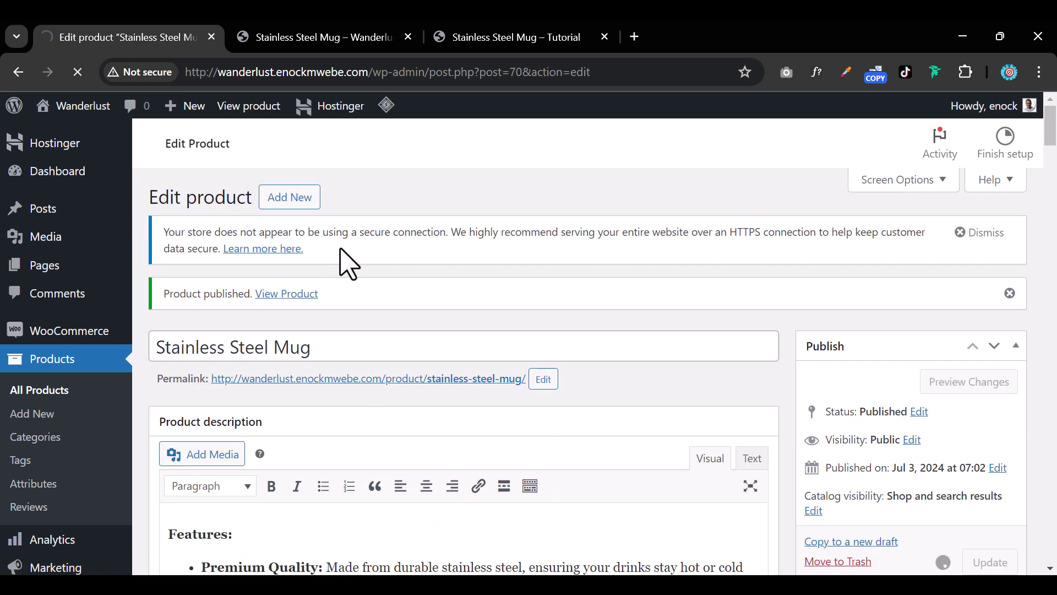
# Reload the mug's storefront page and try the Beige, Black, Blue and Green swatches without choosing a size
pyautogui.click(356, 39)
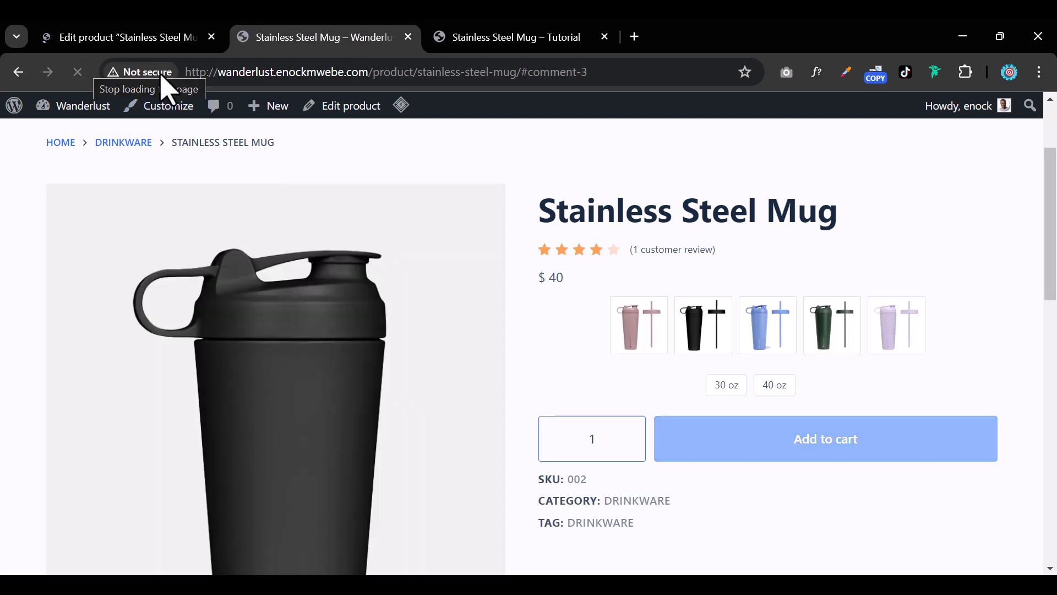
pyautogui.click(628, 326)
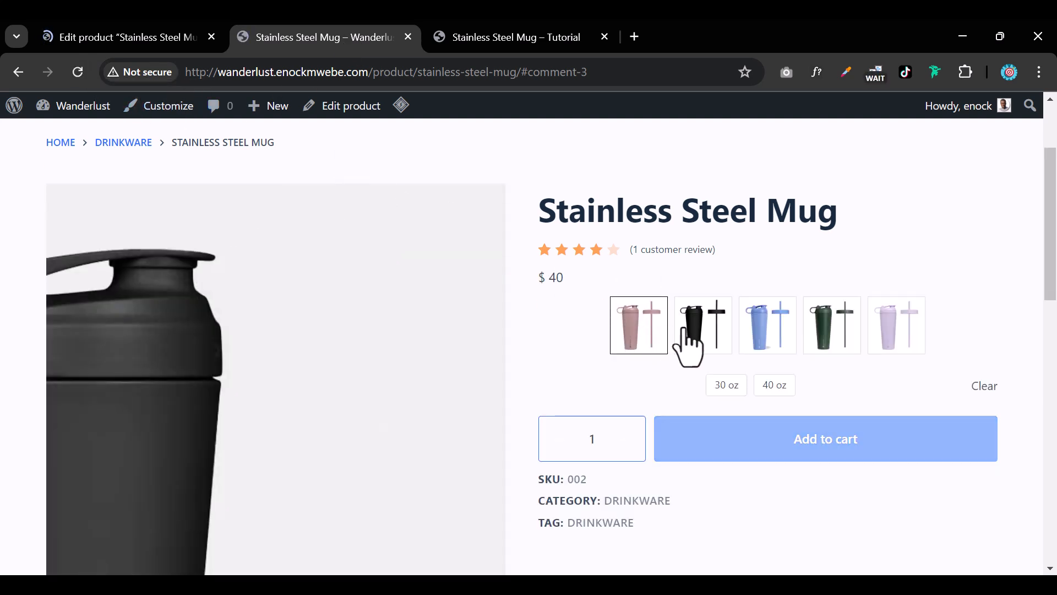
pyautogui.click(708, 333)
pyautogui.click(772, 333)
pyautogui.click(837, 337)
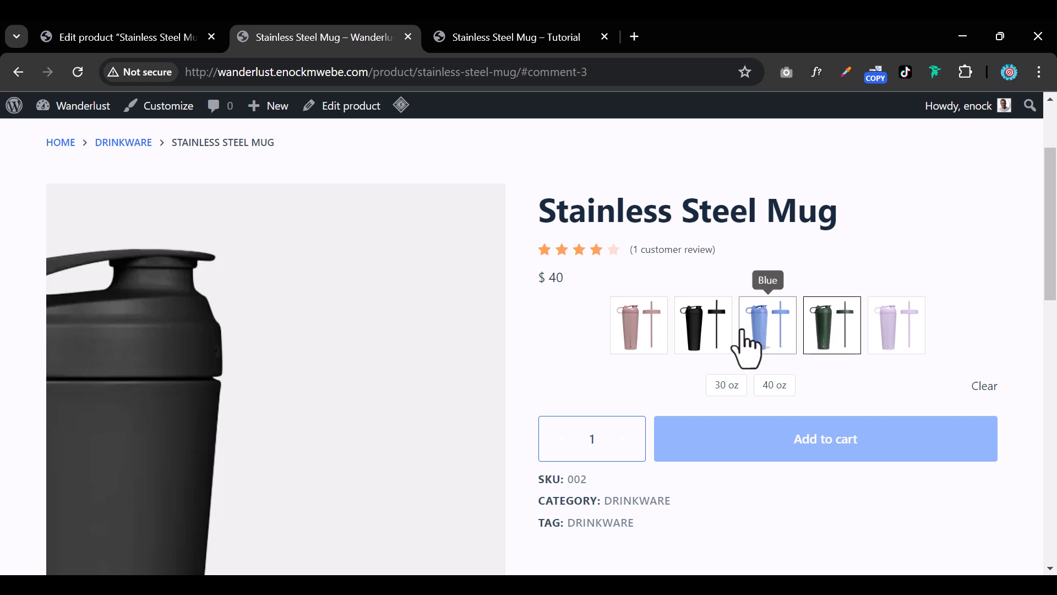
pyautogui.click(749, 341)
pyautogui.click(638, 344)
pyautogui.click(782, 337)
pyautogui.click(829, 336)
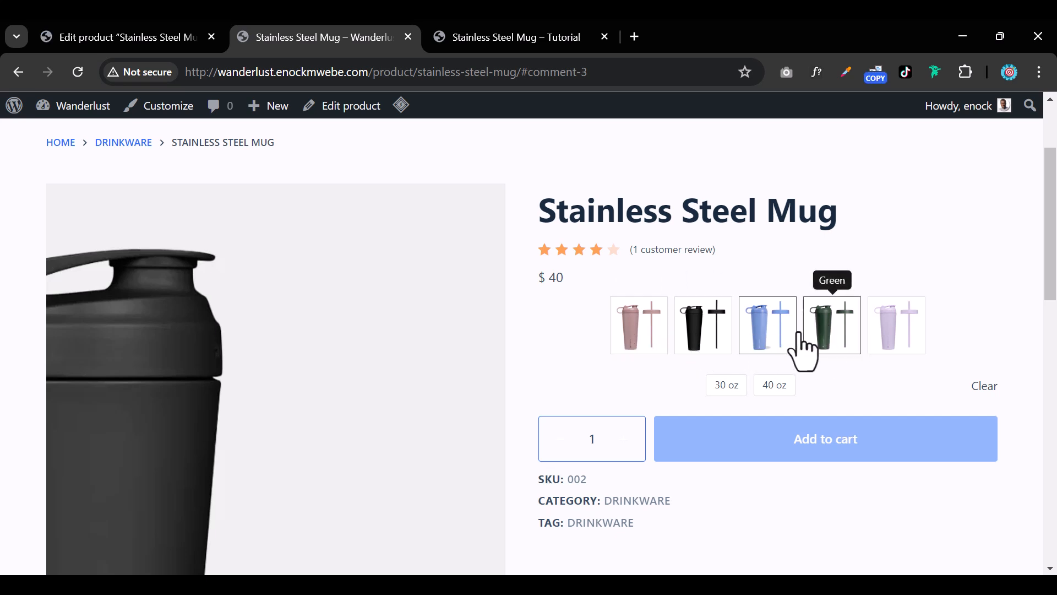
pyautogui.click(639, 334)
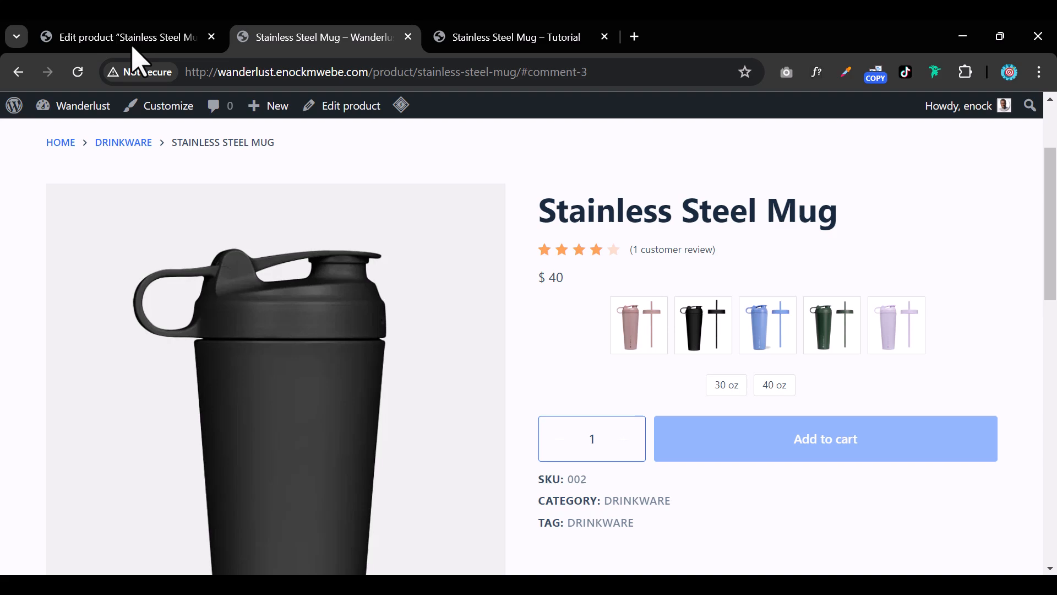
# Return to the product editor and open the mug's list of variations
pyautogui.click(133, 48)
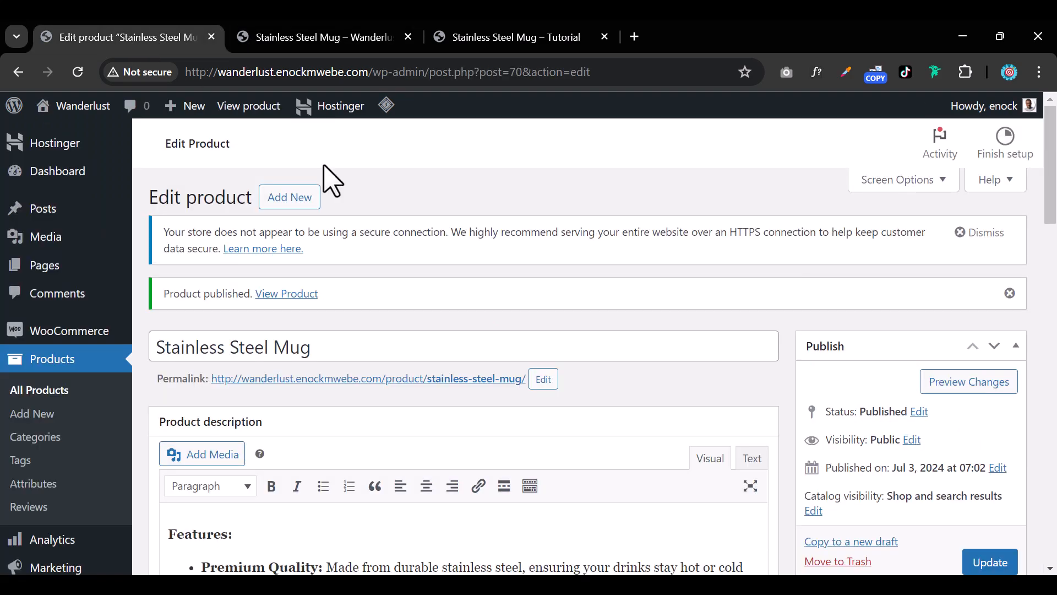
pyautogui.scroll(-15, 543, 348)
pyautogui.scroll(-5, 557, 381)
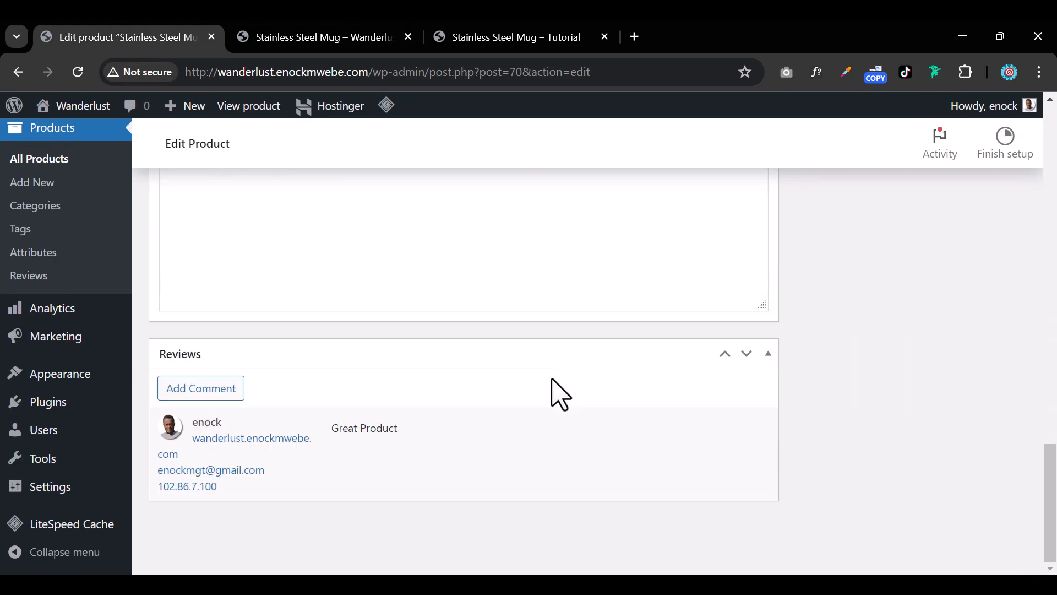
pyautogui.scroll(7, 553, 379)
pyautogui.scroll(3, 533, 389)
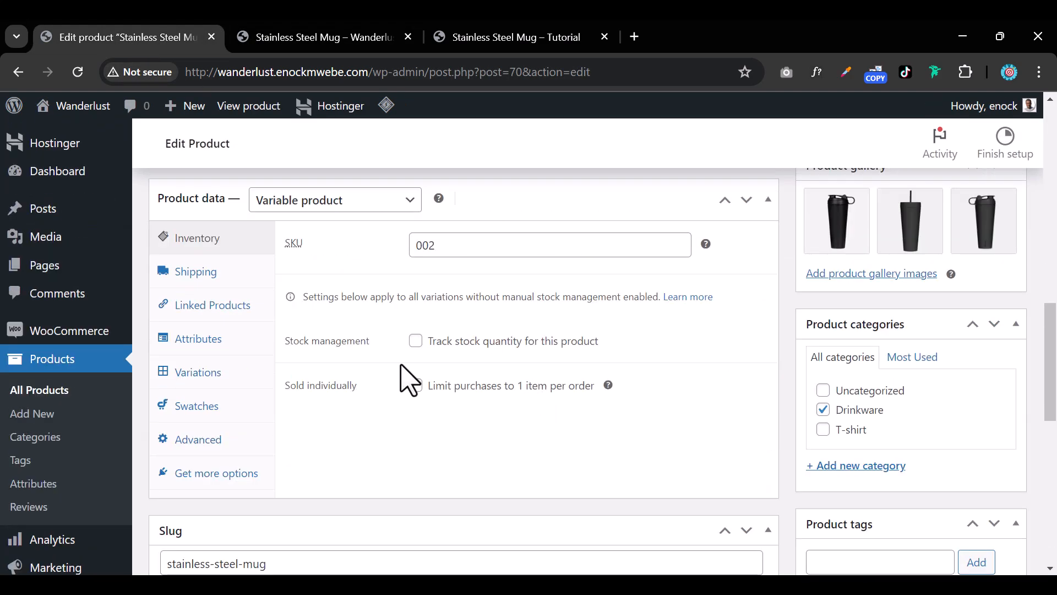
pyautogui.click(232, 378)
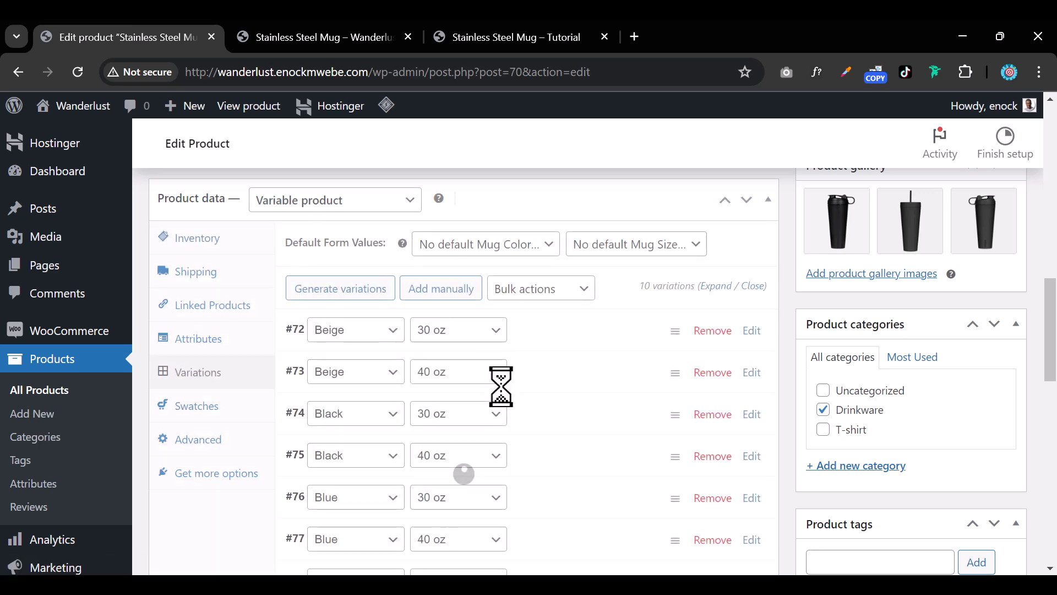
# Expand the Beige 30 oz, Beige 40 oz and Black 30 oz variations to check their assigned images
pyautogui.click(528, 329)
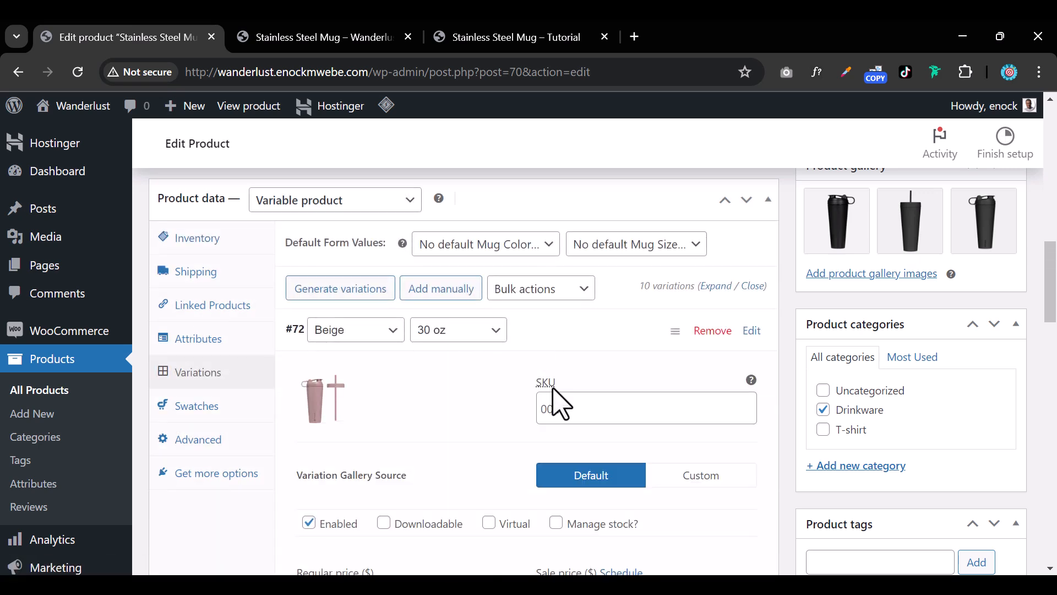
pyautogui.scroll(-12, 603, 407)
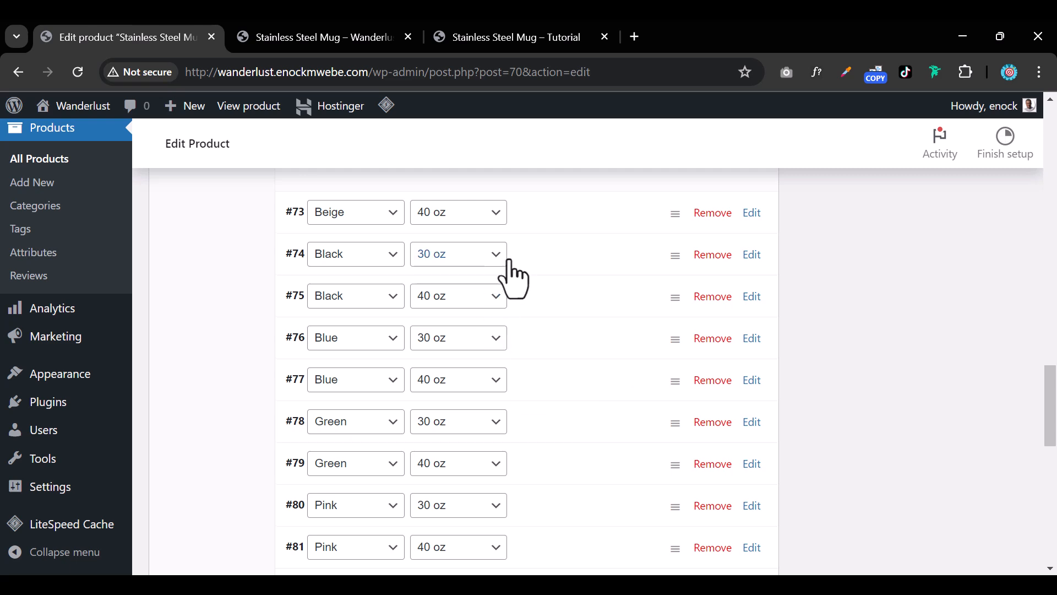
pyautogui.click(546, 223)
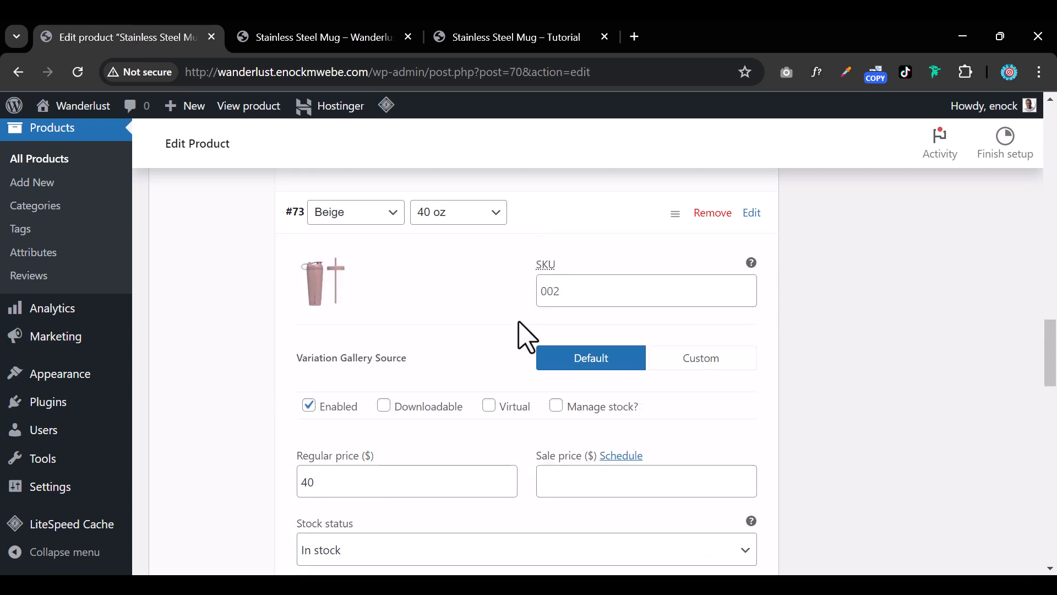
pyautogui.scroll(-11, 526, 337)
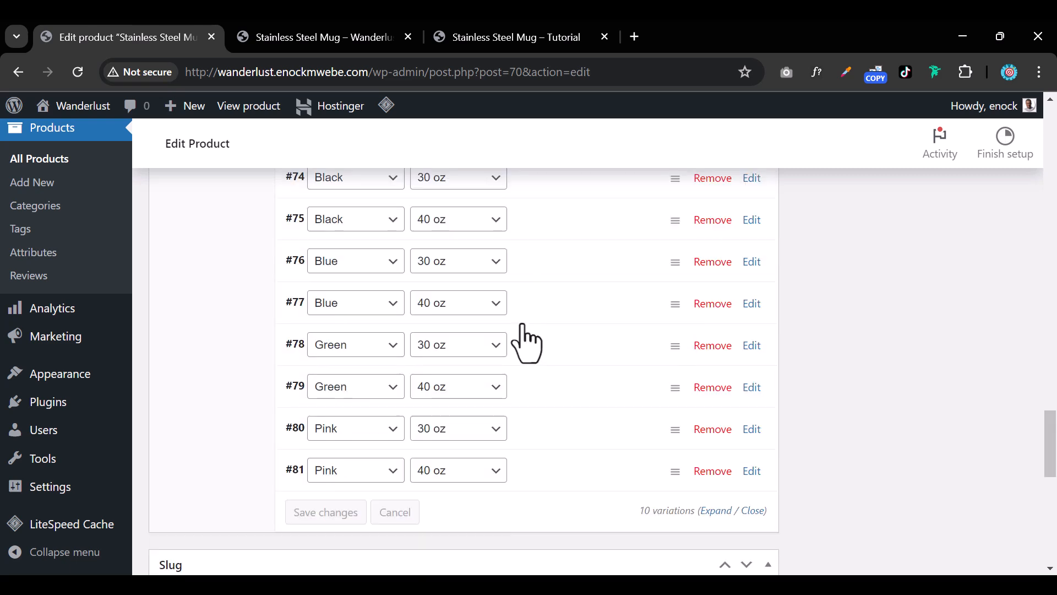
pyautogui.scroll(1, 526, 344)
pyautogui.click(540, 274)
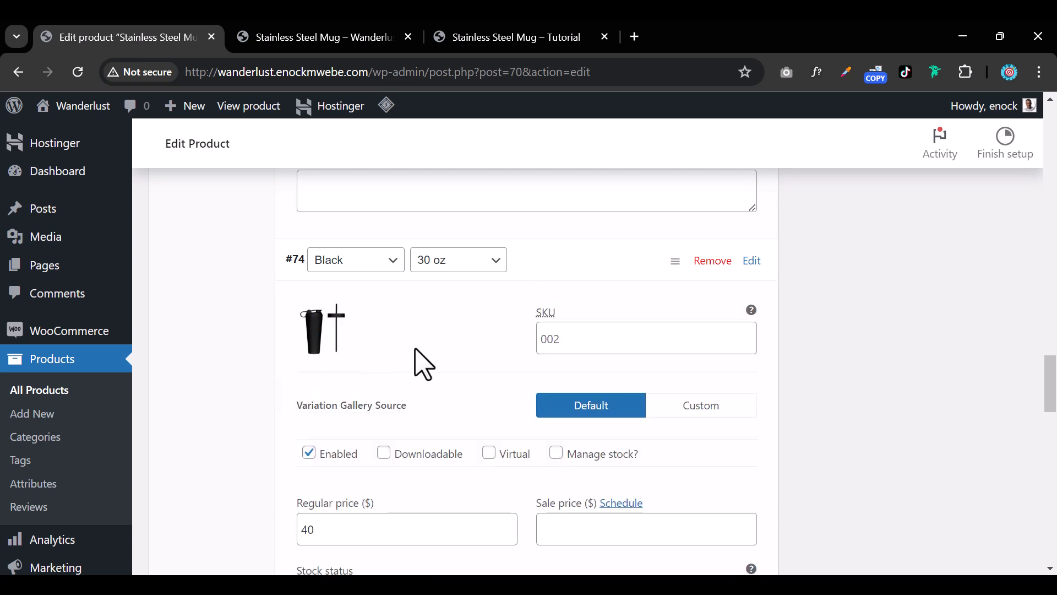
pyautogui.scroll(-8, 435, 362)
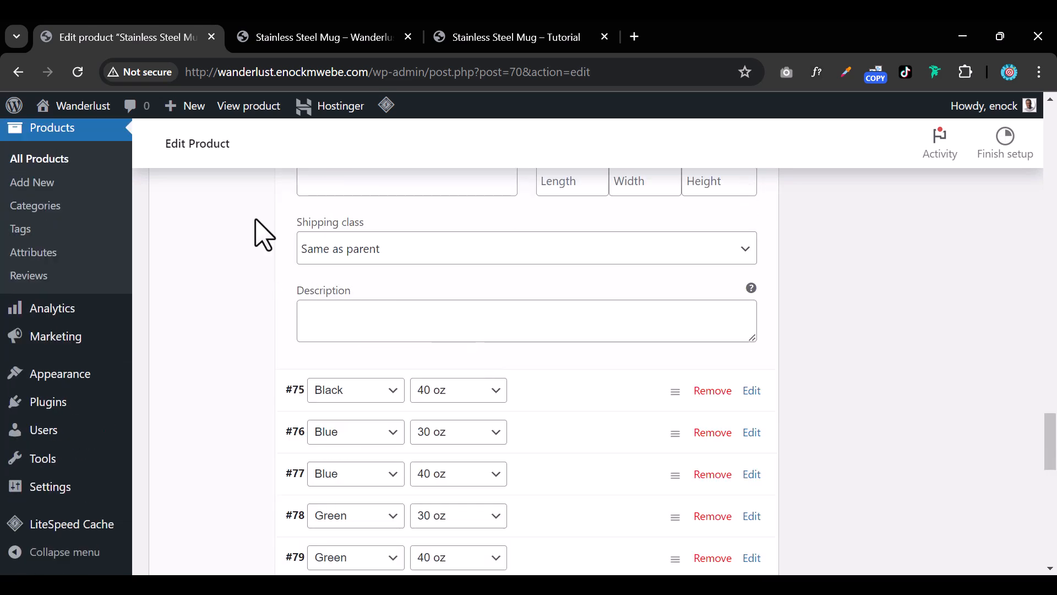
# On the storefront page, choose the Beige swatch with 30 oz and check the Black, Blue, Green and Pink swatches
pyautogui.click(314, 37)
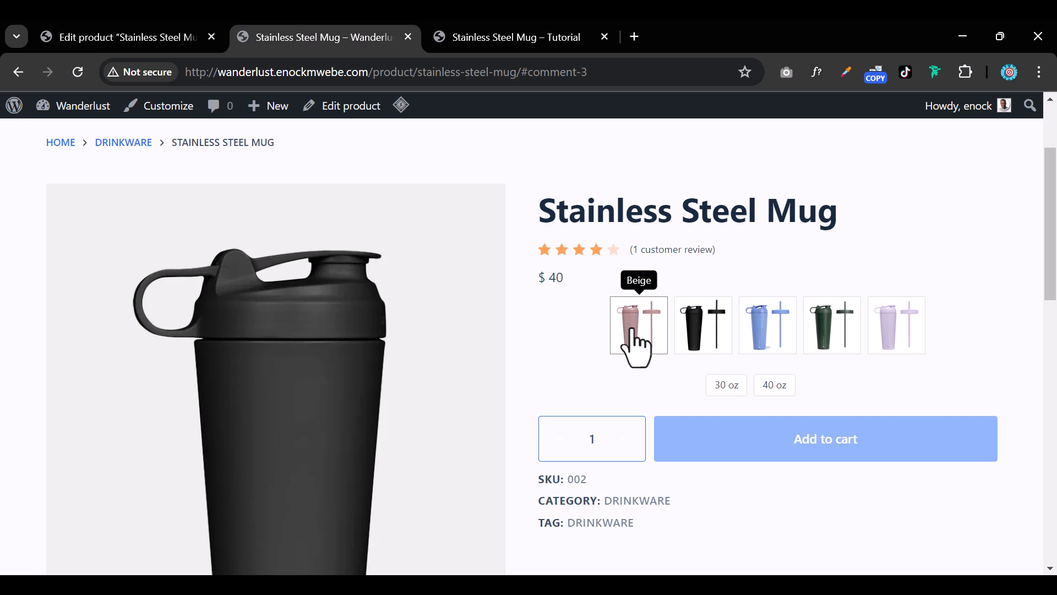
pyautogui.click(723, 384)
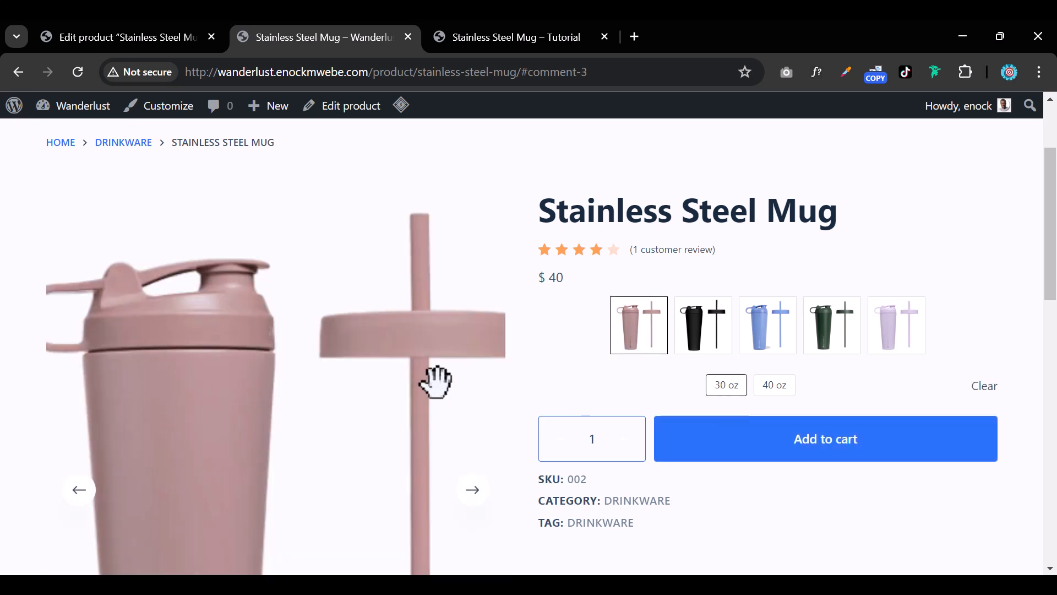
pyautogui.click(693, 341)
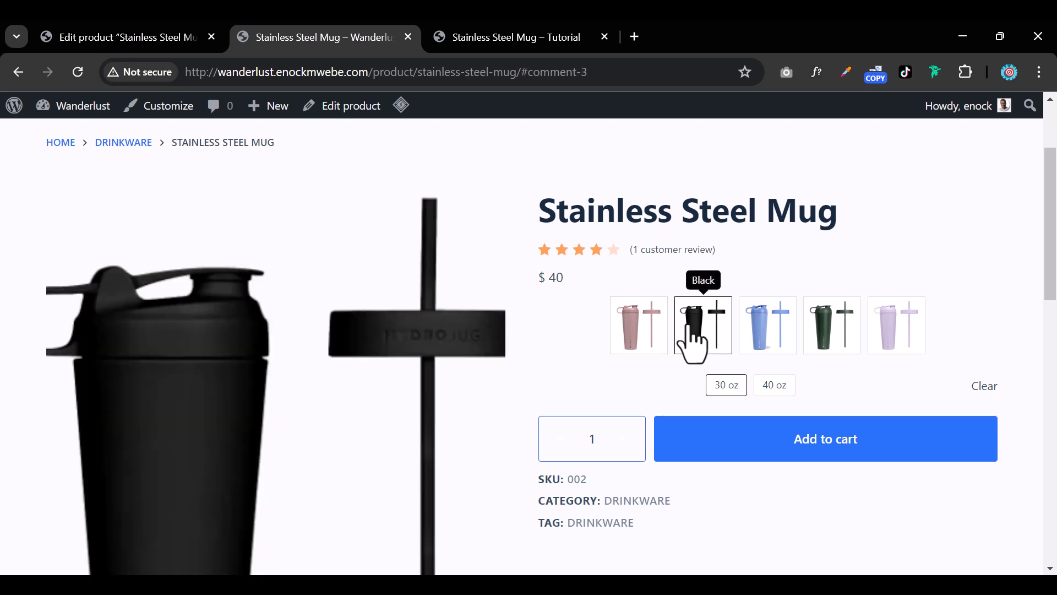
pyautogui.click(760, 332)
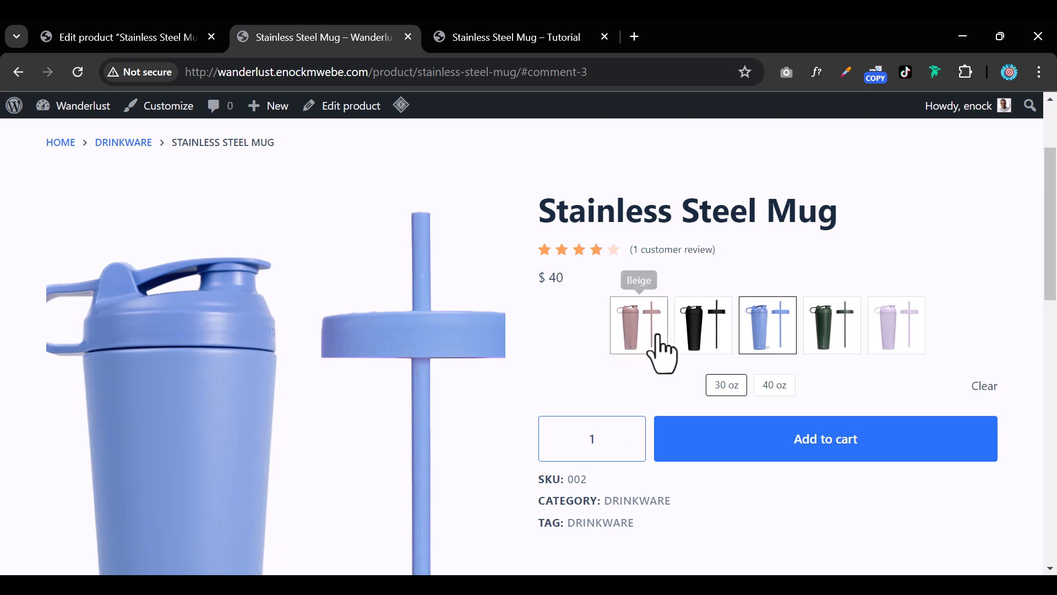
pyautogui.click(848, 339)
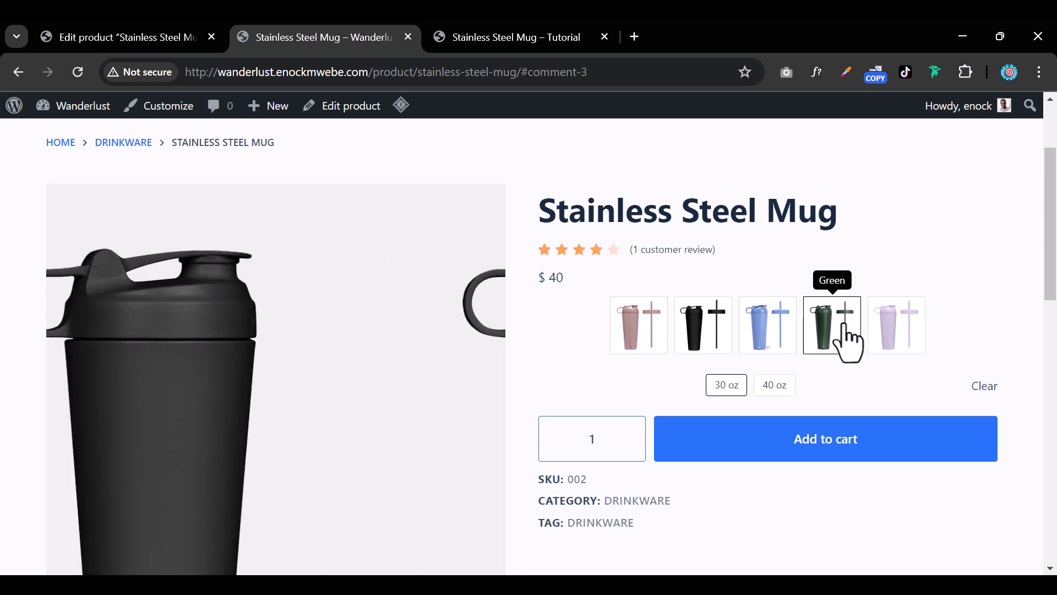
pyautogui.click(881, 342)
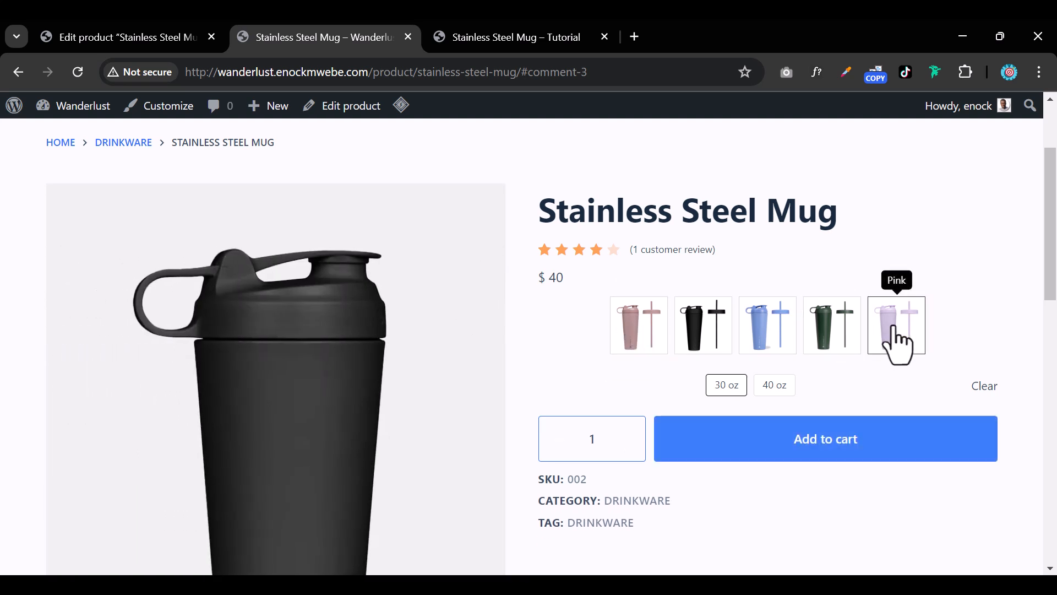
# Switch the size to 40 oz and compare the main picture for the Green and Pink swatches
pyautogui.click(835, 335)
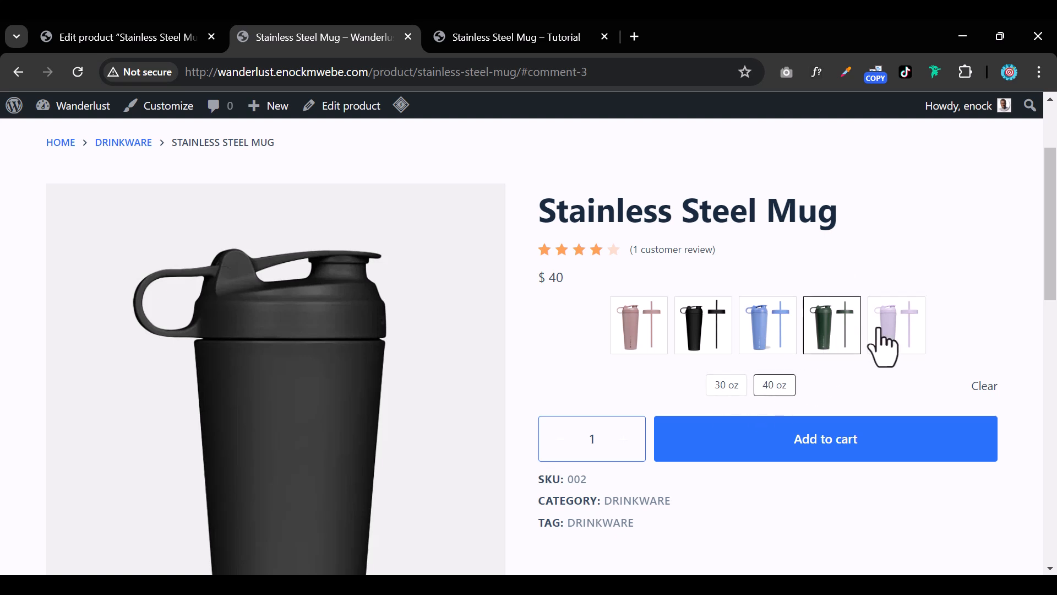
pyautogui.click(883, 330)
pyautogui.click(832, 331)
pyautogui.click(891, 343)
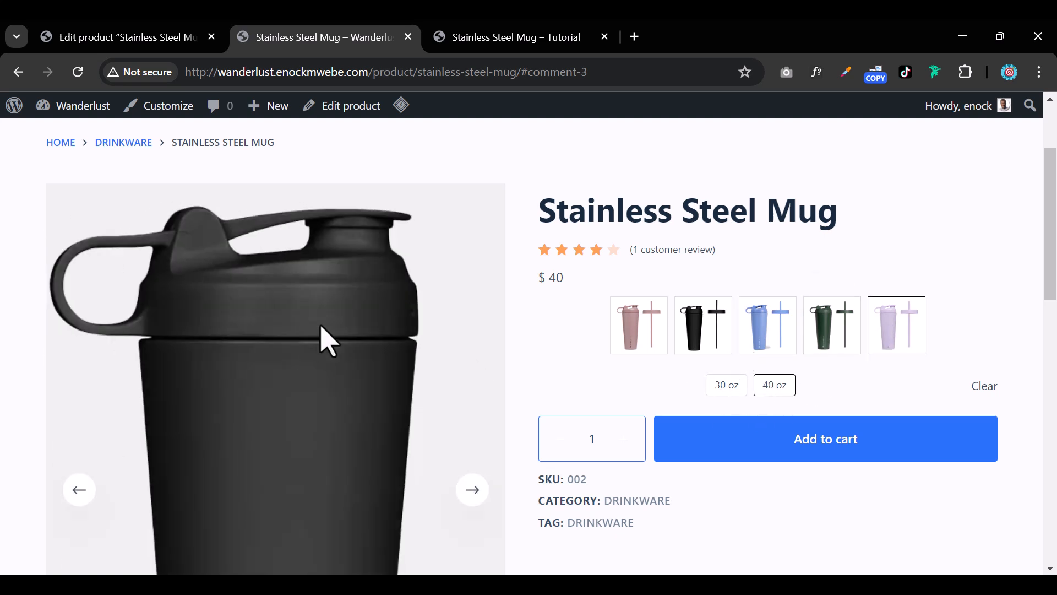
pyautogui.click(886, 327)
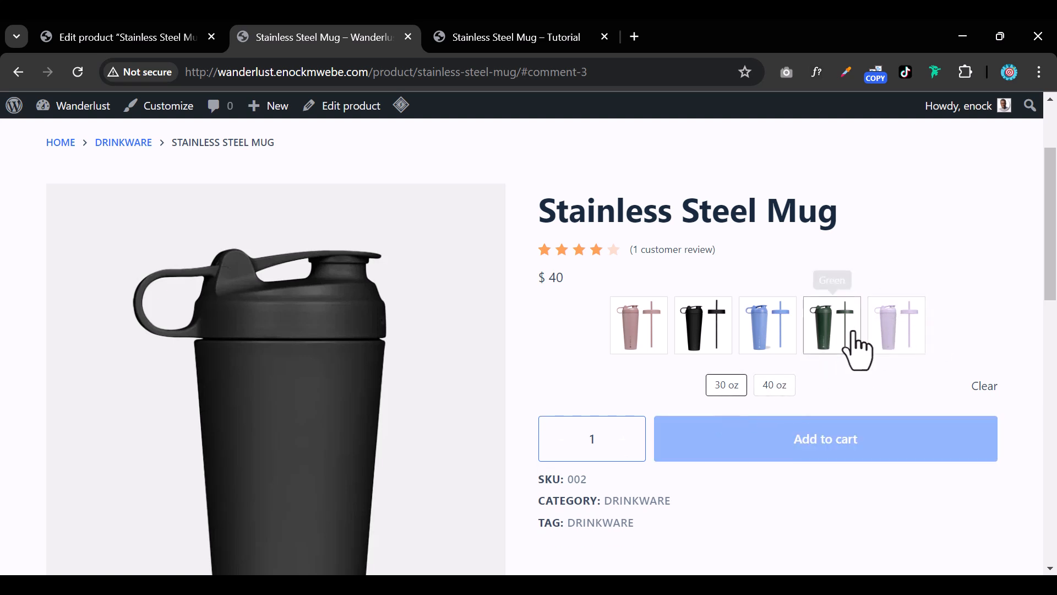
# Return to the product editor and assign the lilac mug image from the media library to the Pink 40 oz variation
pyautogui.click(141, 37)
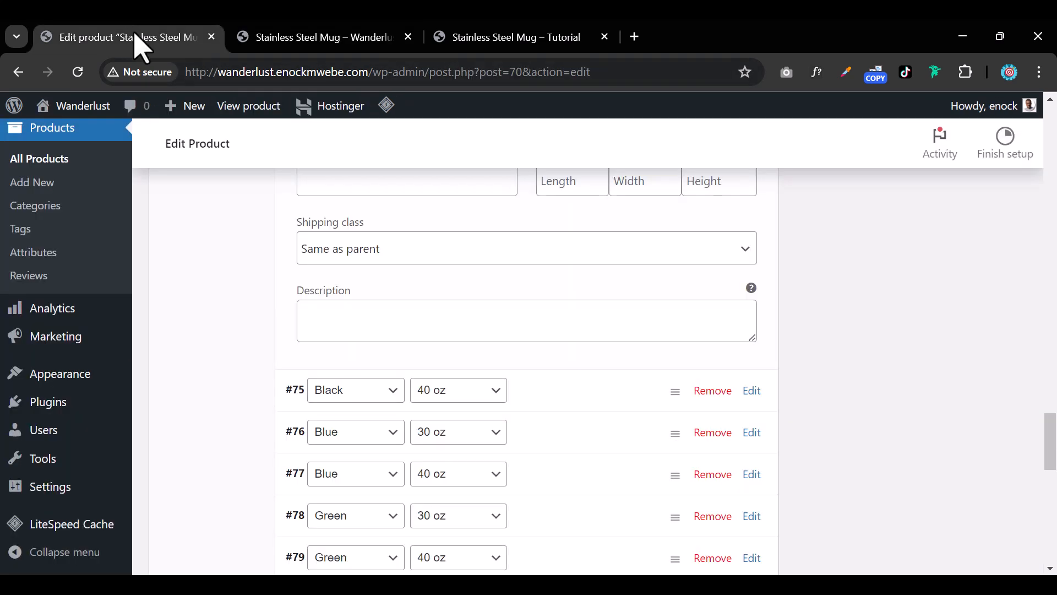
pyautogui.scroll(-6, 484, 302)
pyautogui.click(525, 319)
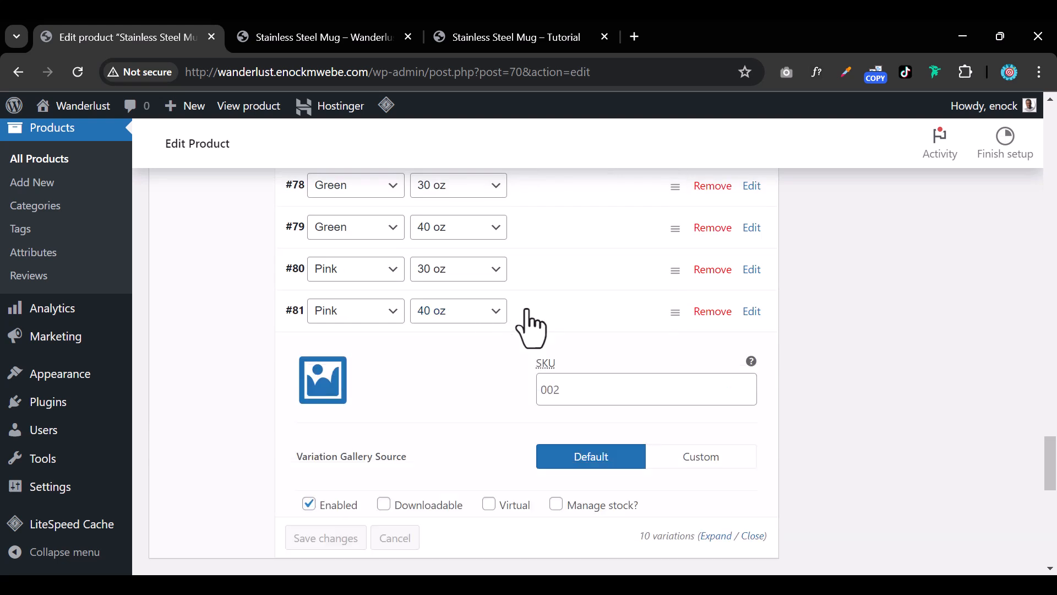
pyautogui.click(323, 380)
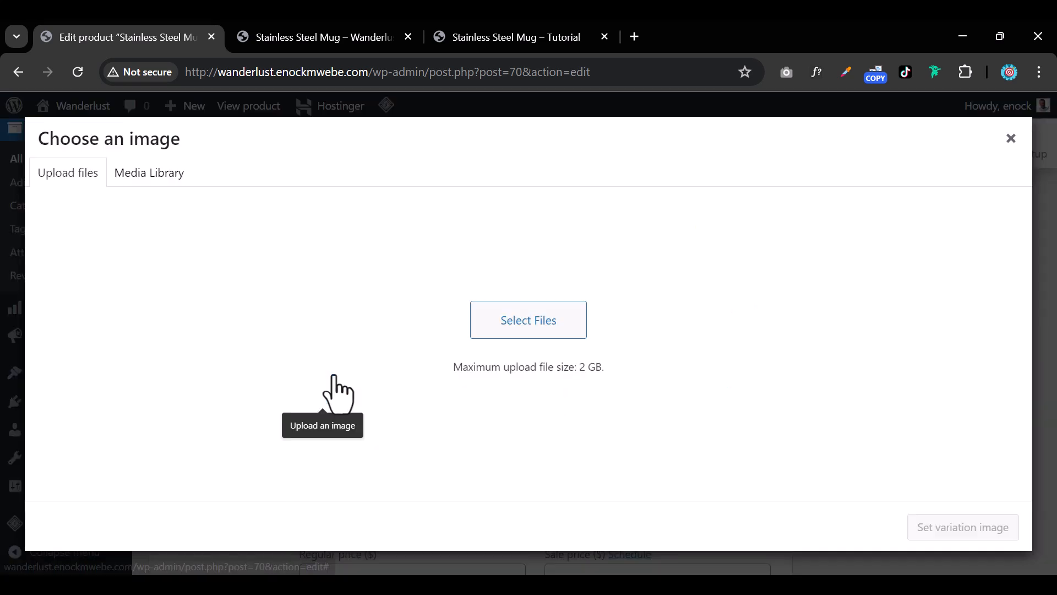
pyautogui.click(160, 175)
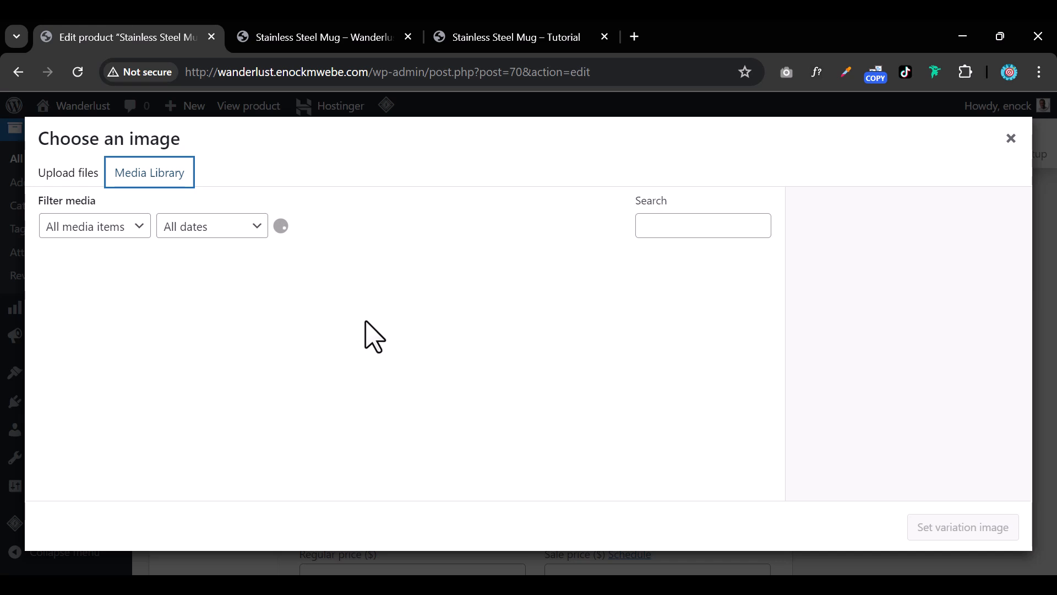
pyautogui.click(198, 435)
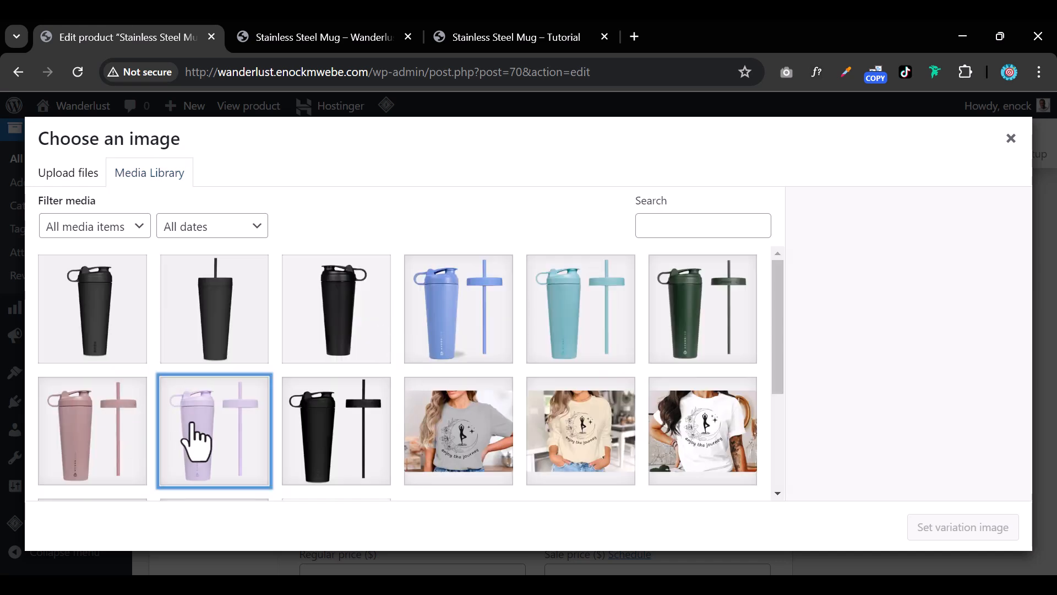
pyautogui.click(941, 530)
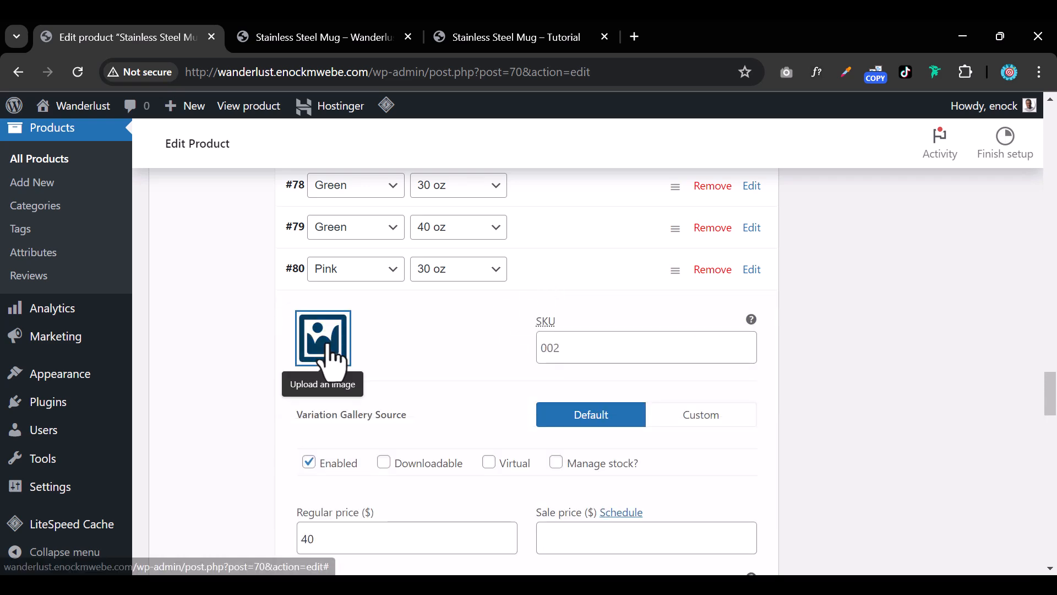
# Assign the lilac mug image to the Pink 30 oz variation as well
pyautogui.click(323, 340)
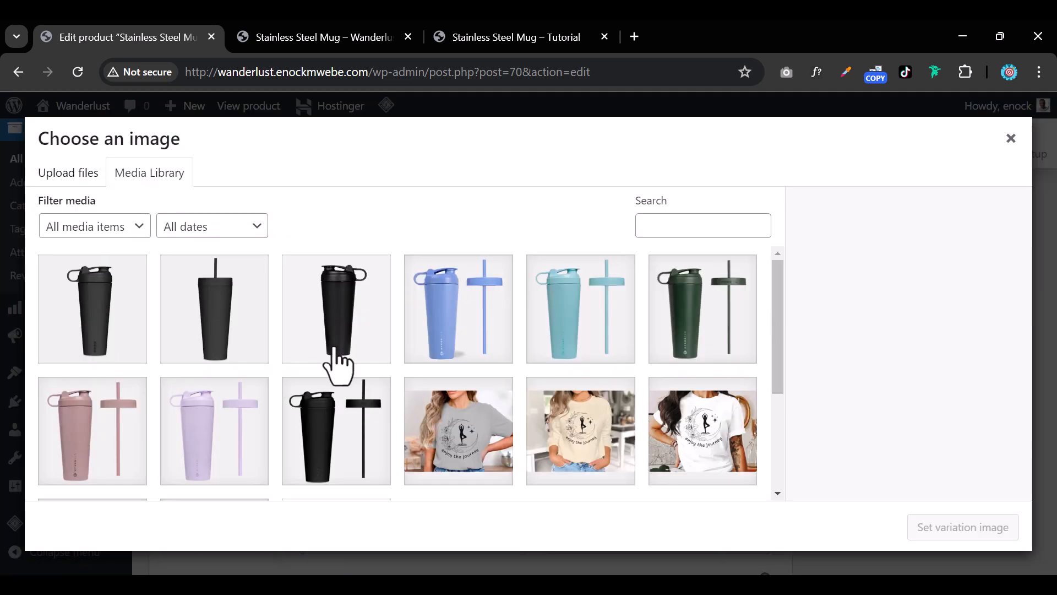
pyautogui.click(209, 458)
pyautogui.click(926, 529)
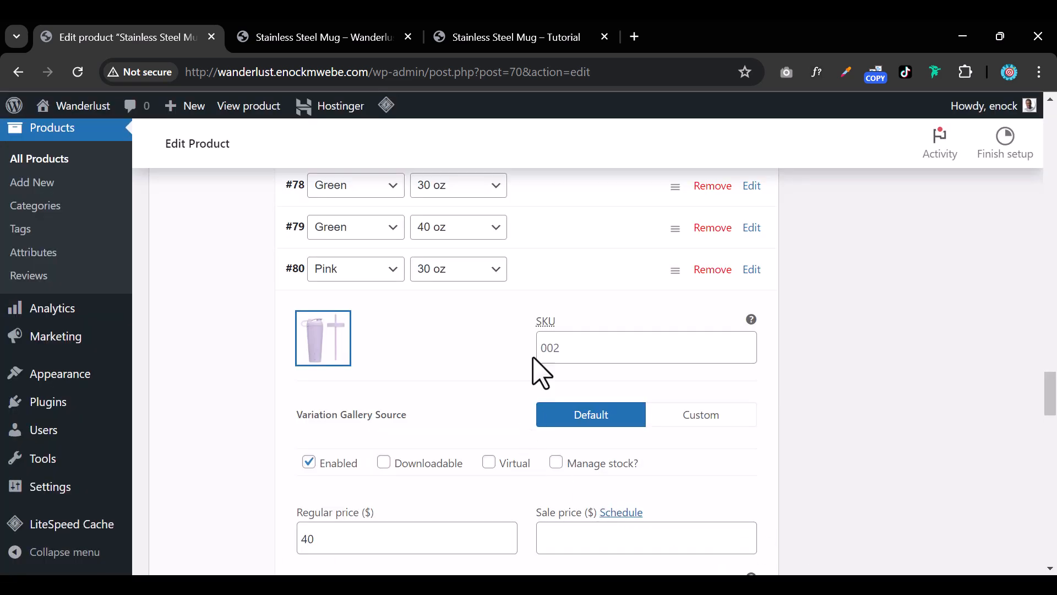
# Collapse the Pink 30 oz variation and assign the dark green mug image to the Green 40 oz variation
pyautogui.click(529, 272)
pyautogui.click(518, 229)
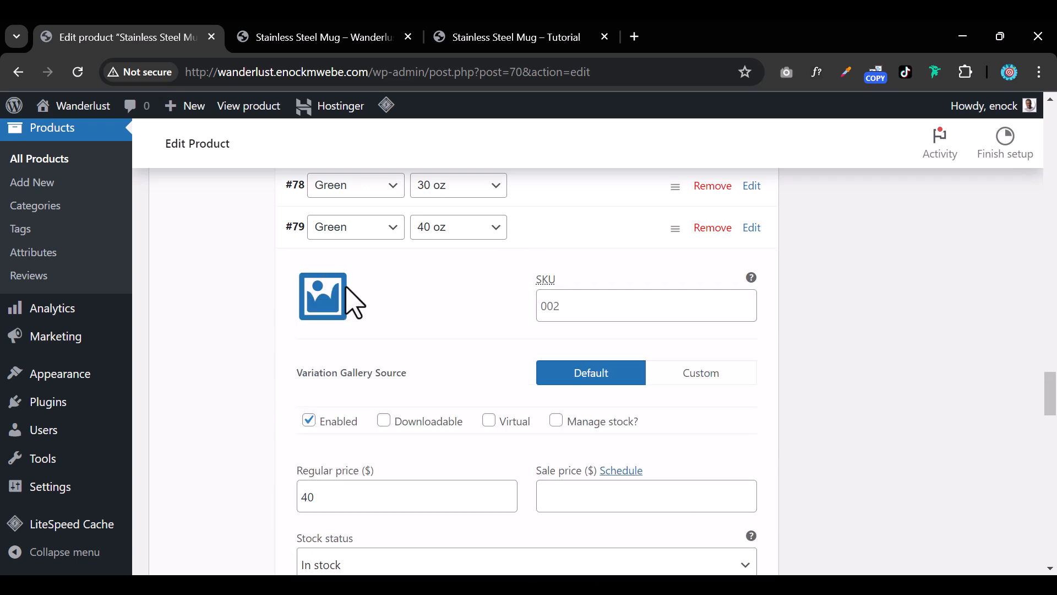
pyautogui.click(310, 298)
pyautogui.click(715, 350)
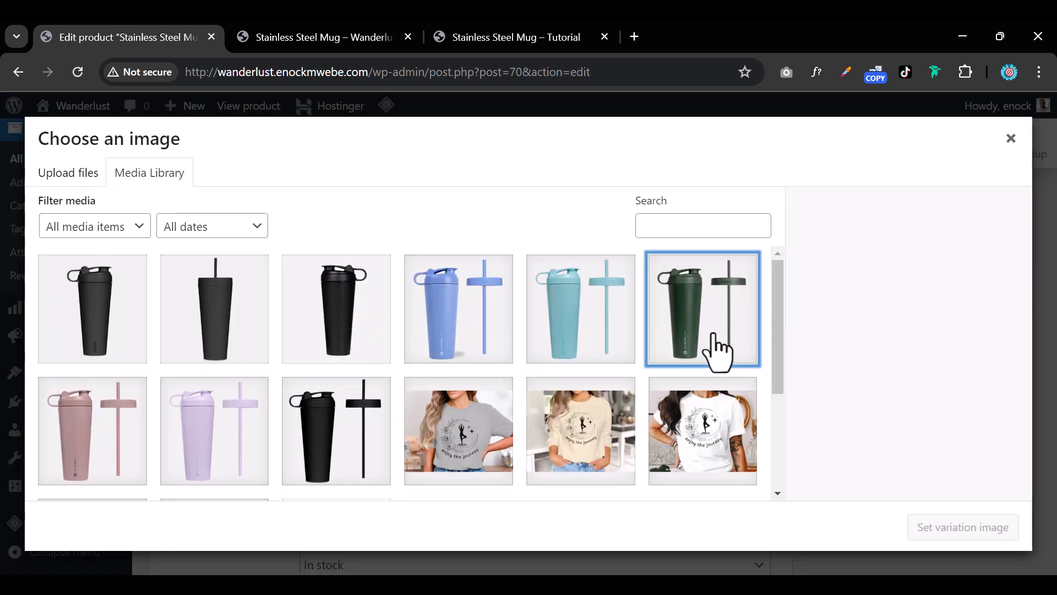
pyautogui.click(980, 529)
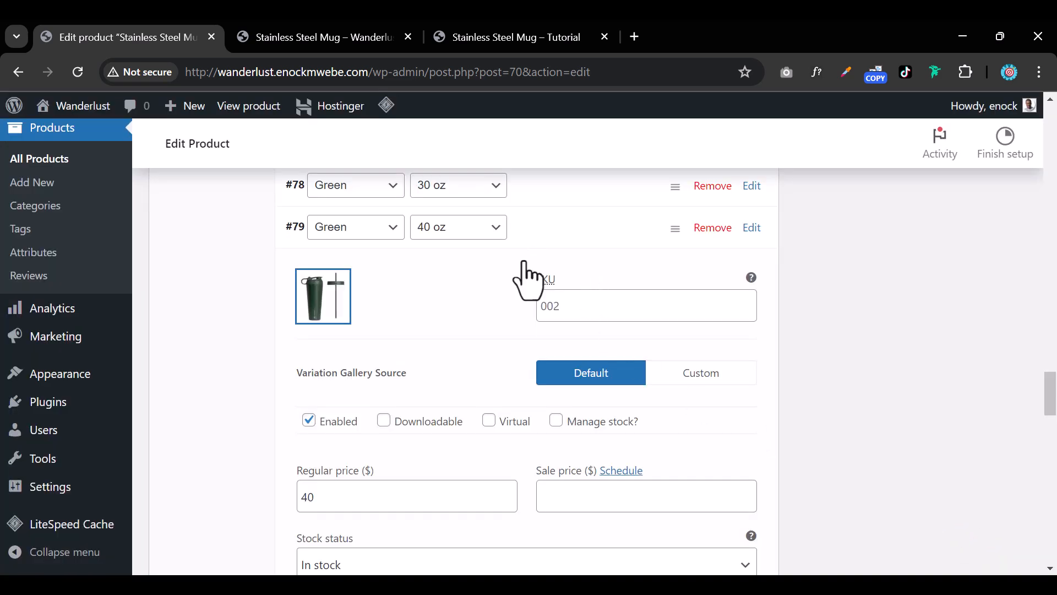
# Assign the same dark green mug image to the Green 30 oz variation
pyautogui.scroll(2, 528, 282)
pyautogui.click(330, 369)
pyautogui.click(337, 353)
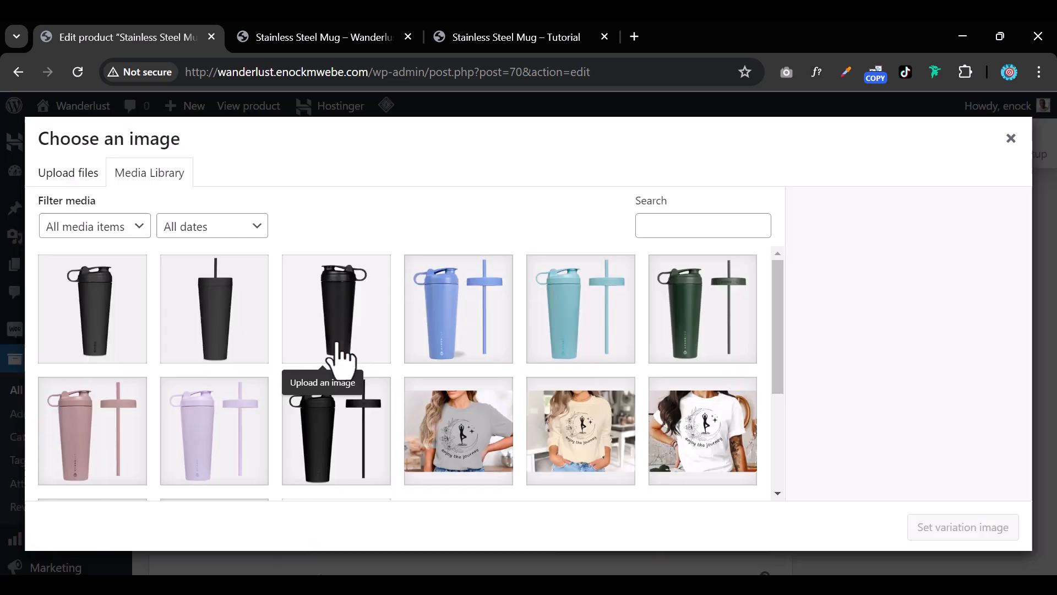
pyautogui.click(727, 308)
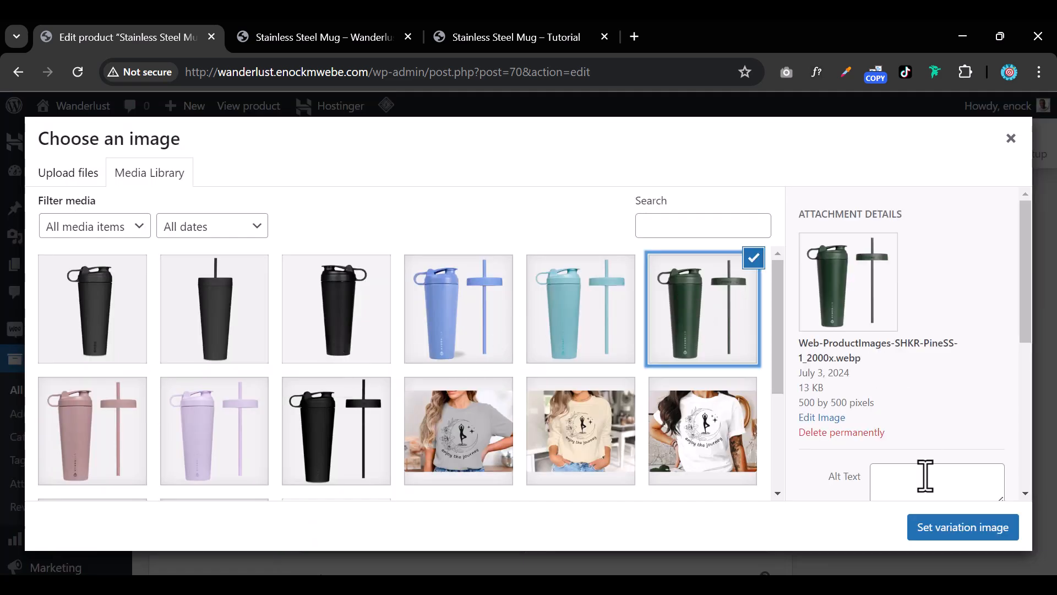
pyautogui.click(935, 531)
# Expand the Blue 40 oz and Blue 30 oz variations and check the images assigned to them and the Green ones
pyautogui.scroll(1, 588, 319)
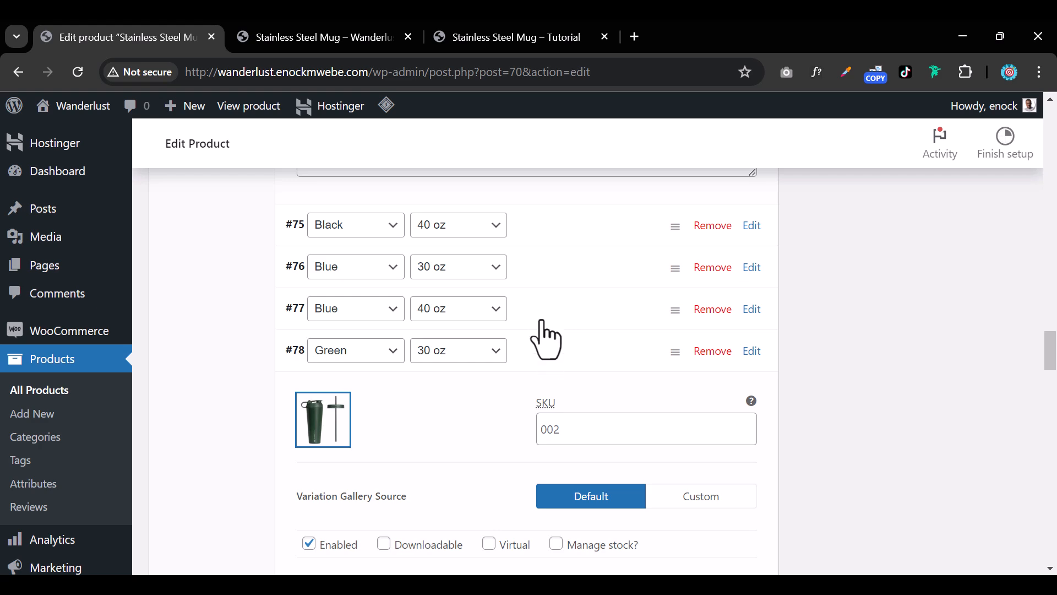
pyautogui.click(541, 314)
pyautogui.click(542, 314)
pyautogui.click(549, 272)
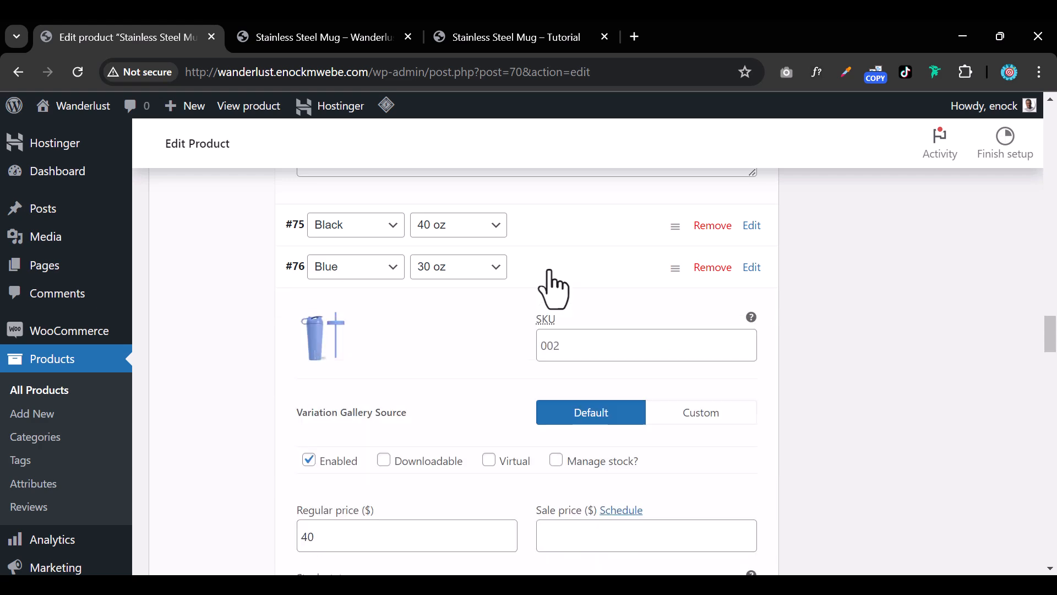
pyautogui.scroll(-5, 527, 433)
pyautogui.scroll(2, 512, 463)
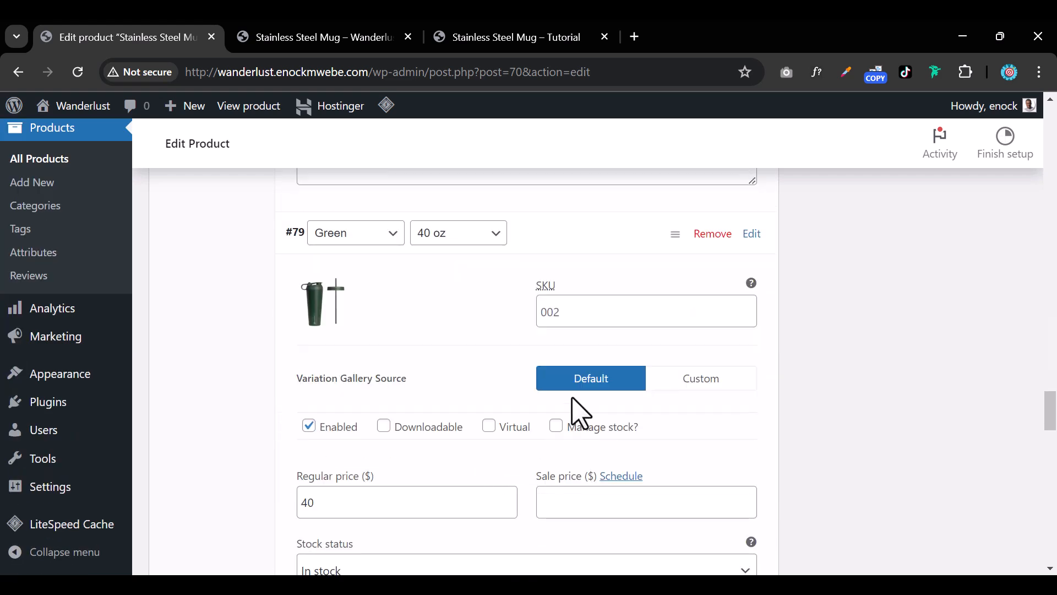
# Update the published product and reload the mug's storefront page
pyautogui.scroll(20, 573, 413)
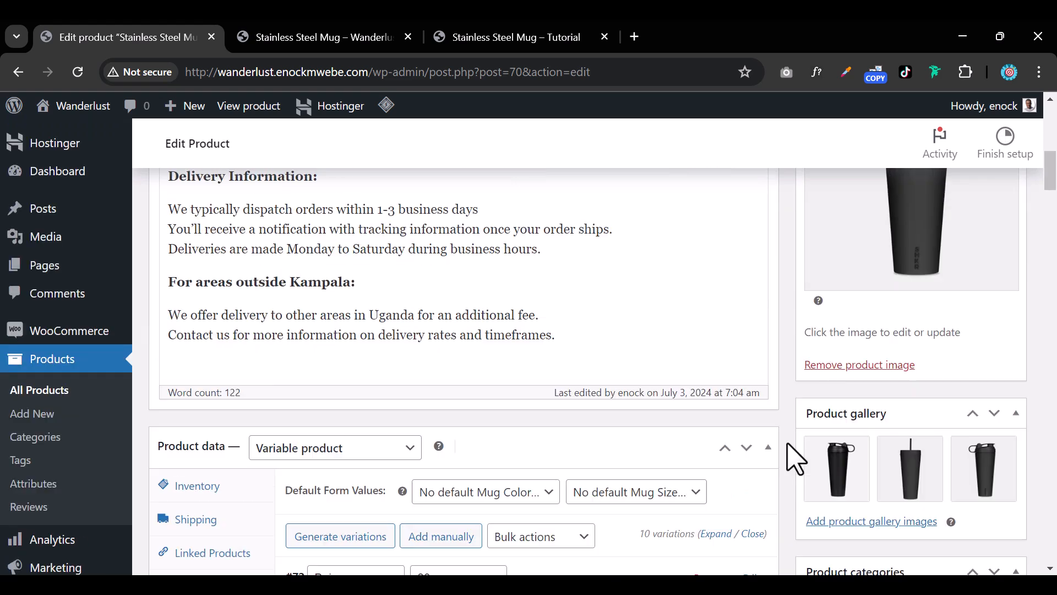
pyautogui.scroll(8, 944, 448)
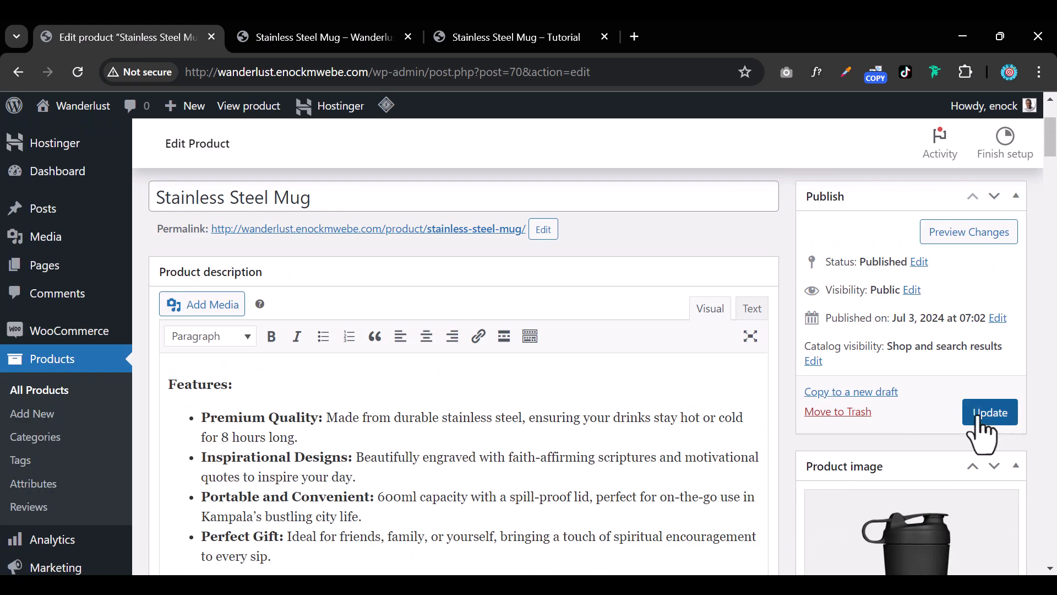
pyautogui.click(988, 413)
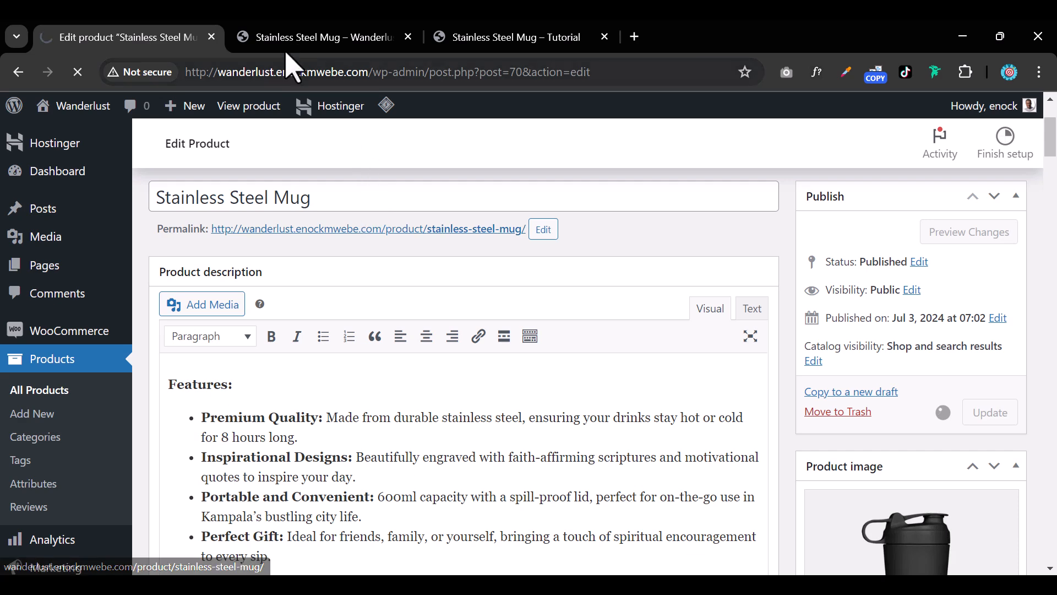
pyautogui.click(288, 34)
pyautogui.click(78, 73)
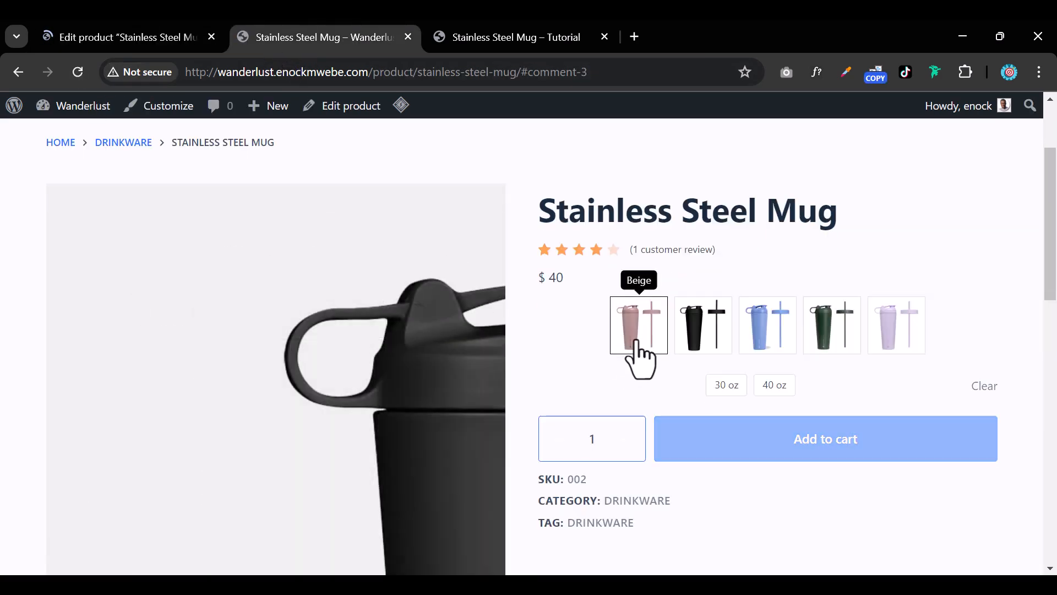
# Check the main picture for Beige in 30 oz, then for the Blue, Green, Pink and Black swatches in 40 oz
pyautogui.click(726, 385)
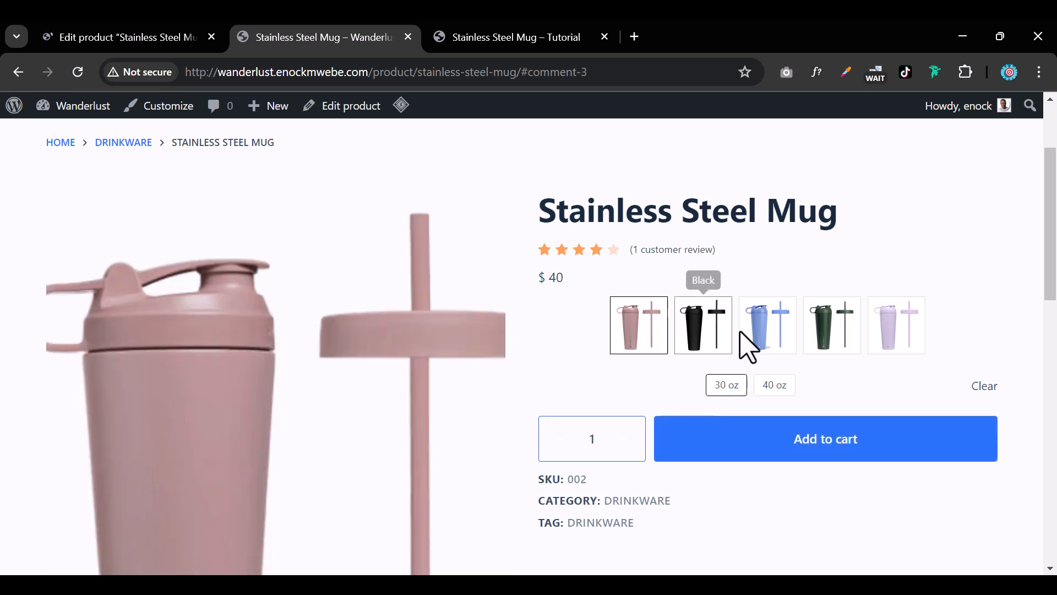
pyautogui.click(773, 338)
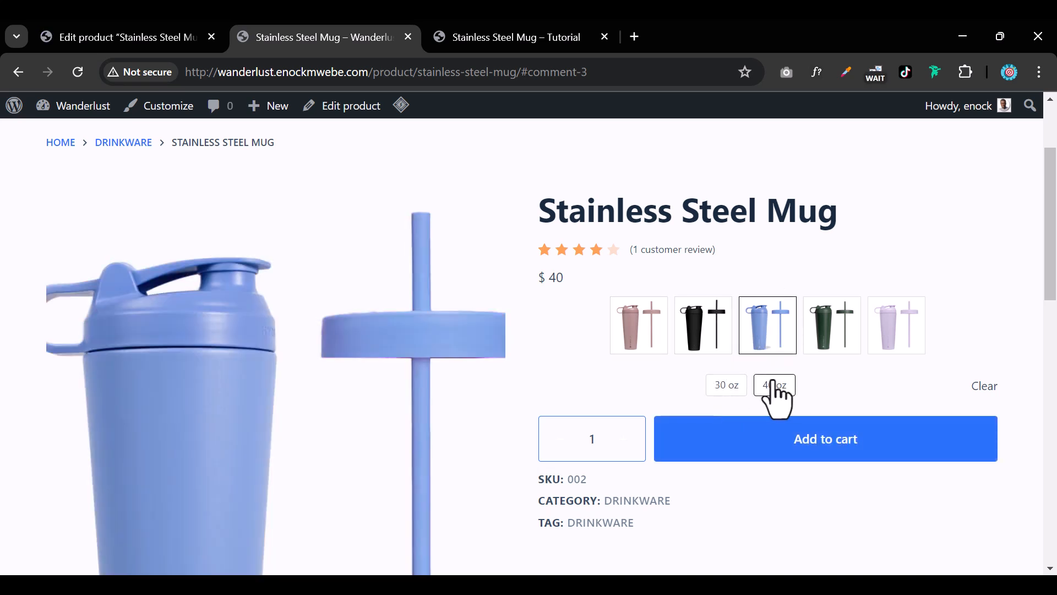
pyautogui.click(826, 333)
pyautogui.click(884, 342)
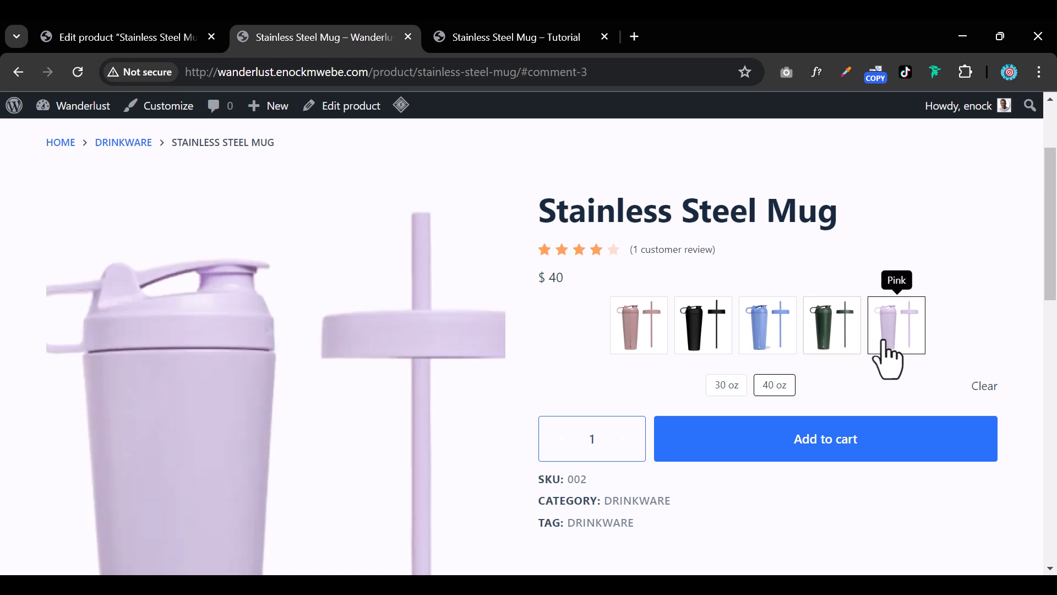
pyautogui.click(752, 353)
pyautogui.click(702, 344)
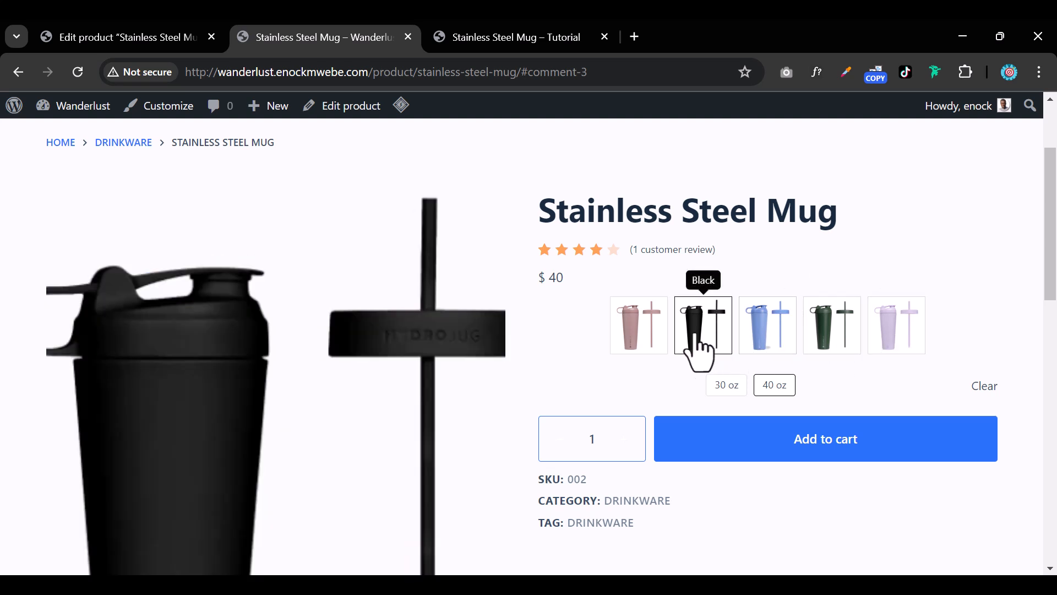
# Go through the color swatches again from Beige to Pink, then compare Beige and Black with the size at 30 oz
pyautogui.click(643, 336)
pyautogui.click(708, 325)
pyautogui.click(773, 342)
pyautogui.click(831, 344)
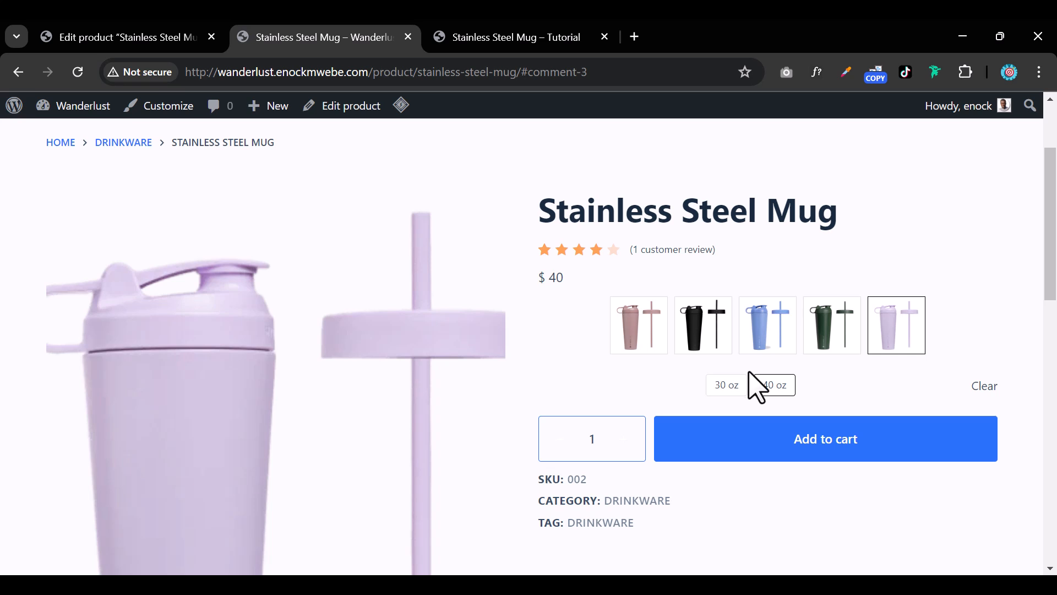
pyautogui.click(642, 338)
pyautogui.click(708, 343)
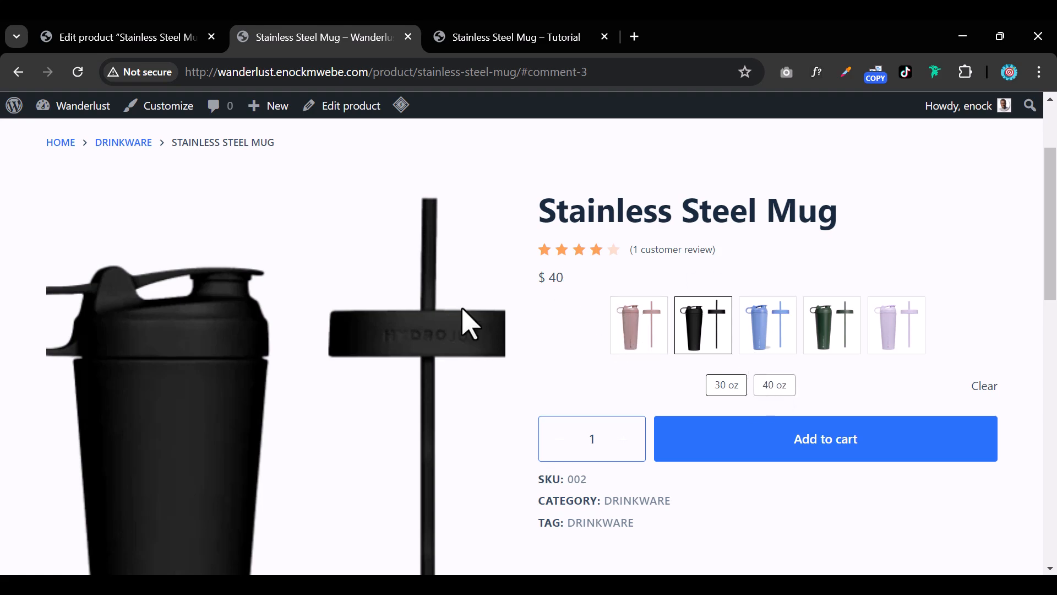
# Return to the product editor and open the mug's variations in the product data section
pyautogui.click(168, 36)
pyautogui.scroll(-2, 479, 358)
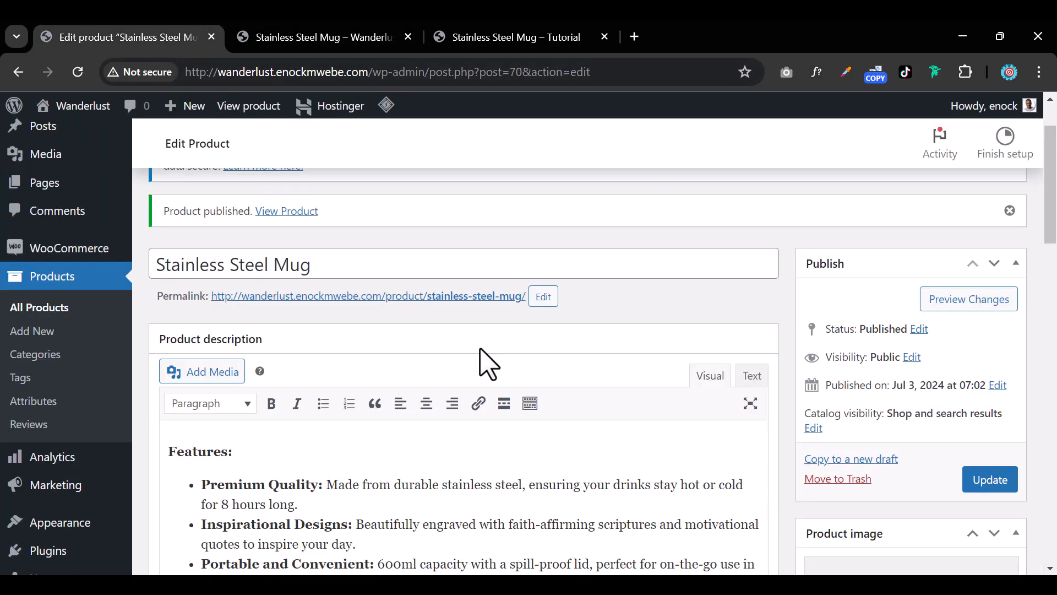
pyautogui.scroll(-10, 480, 356)
pyautogui.scroll(1, 184, 338)
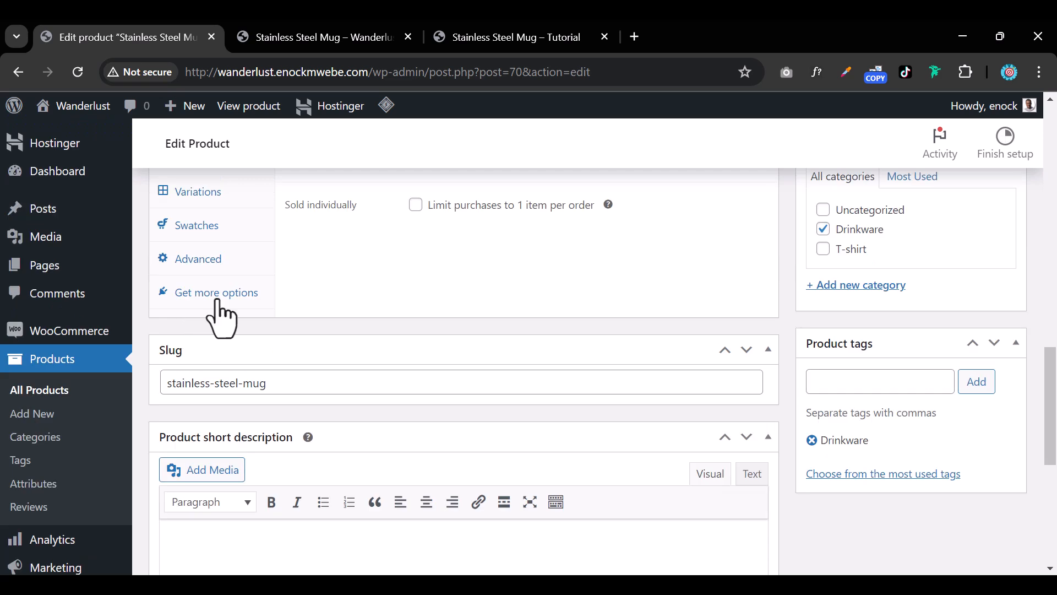
pyautogui.scroll(1, 220, 316)
pyautogui.click(241, 245)
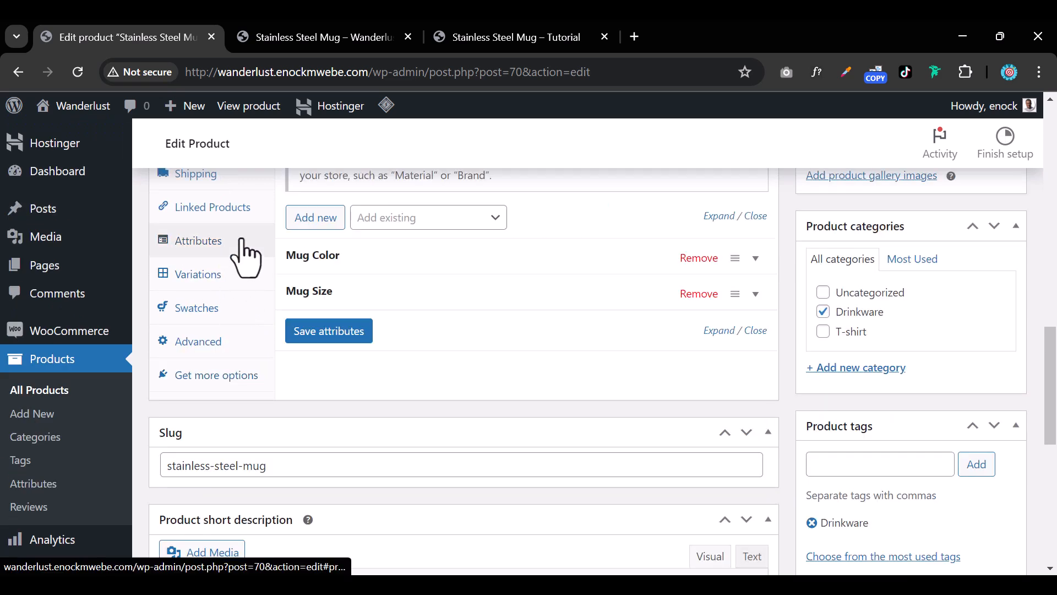
pyautogui.click(249, 278)
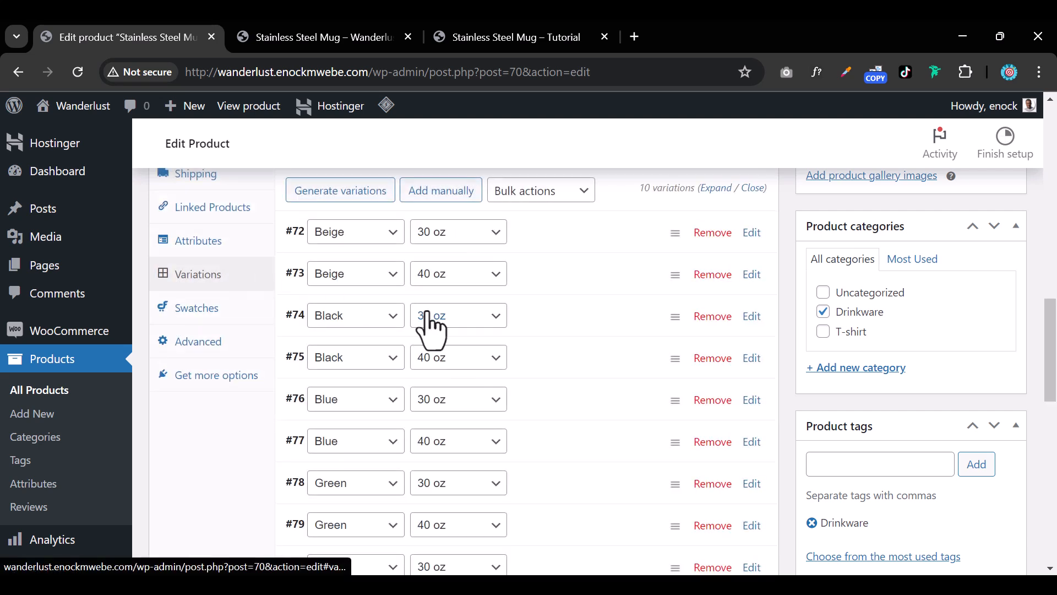
# Set the regular price of the Beige 30 oz and Black 30 oz variations to $30
pyautogui.click(546, 242)
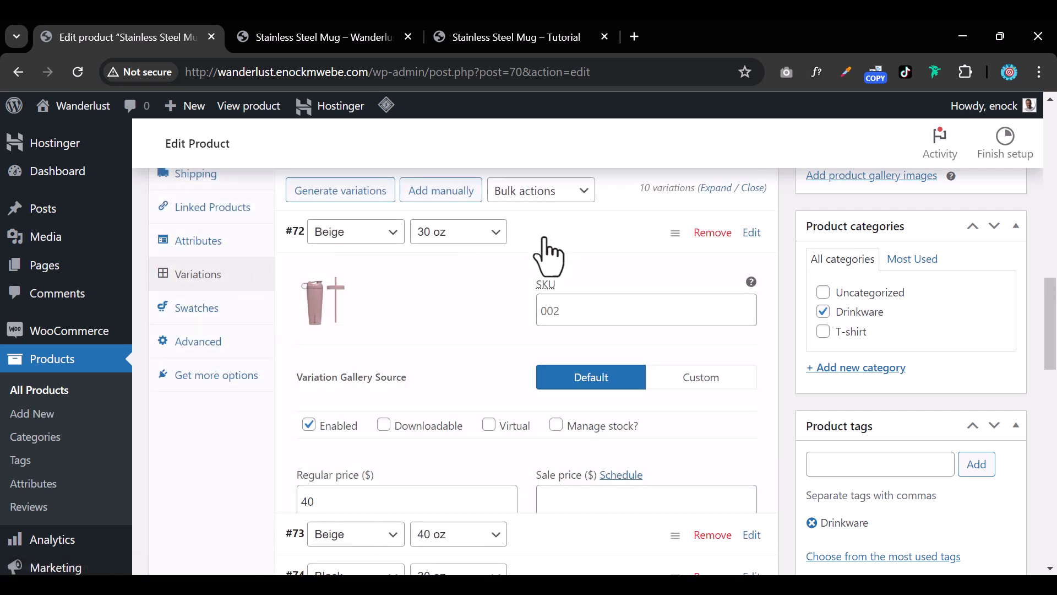
pyautogui.click(314, 500)
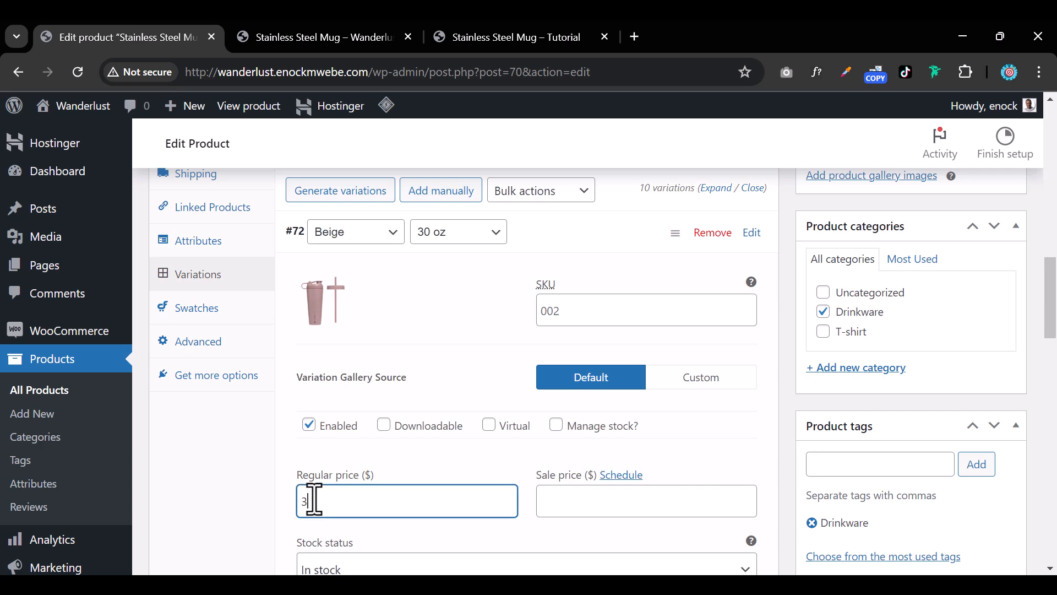
pyautogui.scroll(-10, 406, 484)
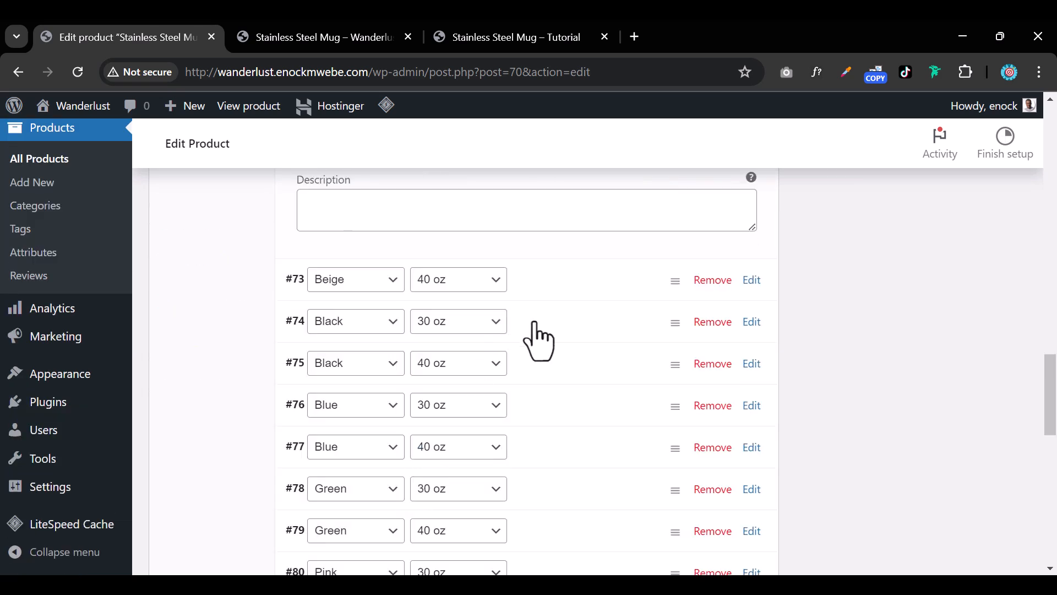
pyautogui.click(532, 342)
pyautogui.scroll(-3, 331, 490)
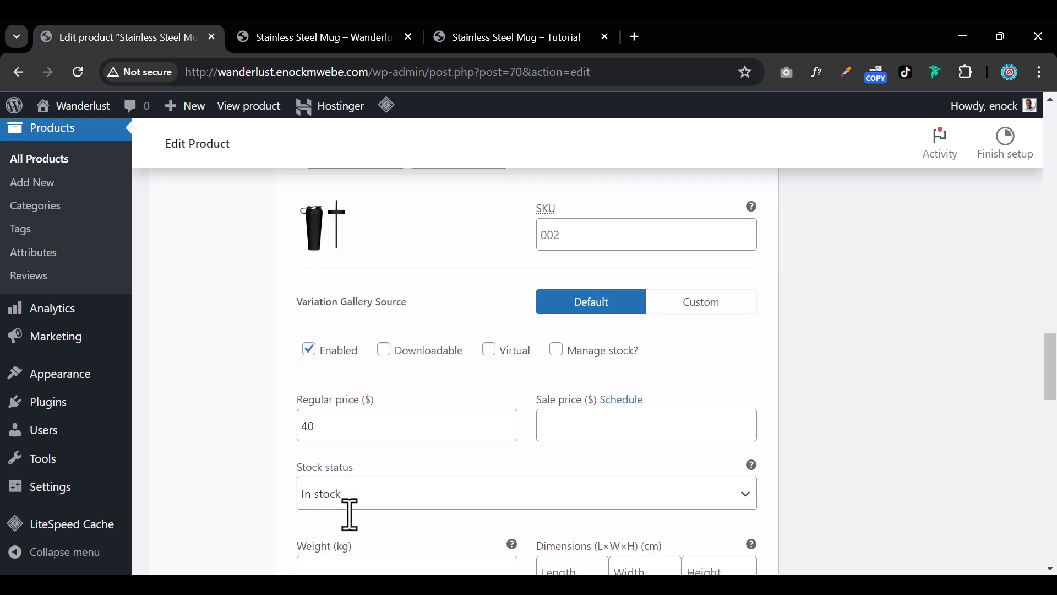
pyautogui.doubleClick(302, 427)
pyautogui.scroll(-9, 448, 460)
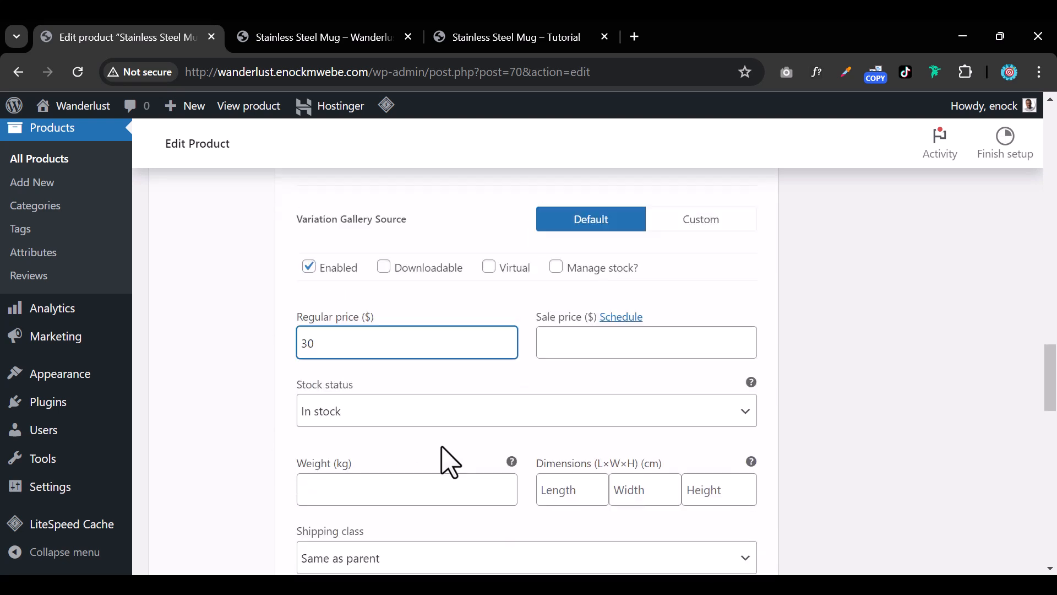
# Set the regular price of the Blue 30 oz variation to $30
pyautogui.click(525, 306)
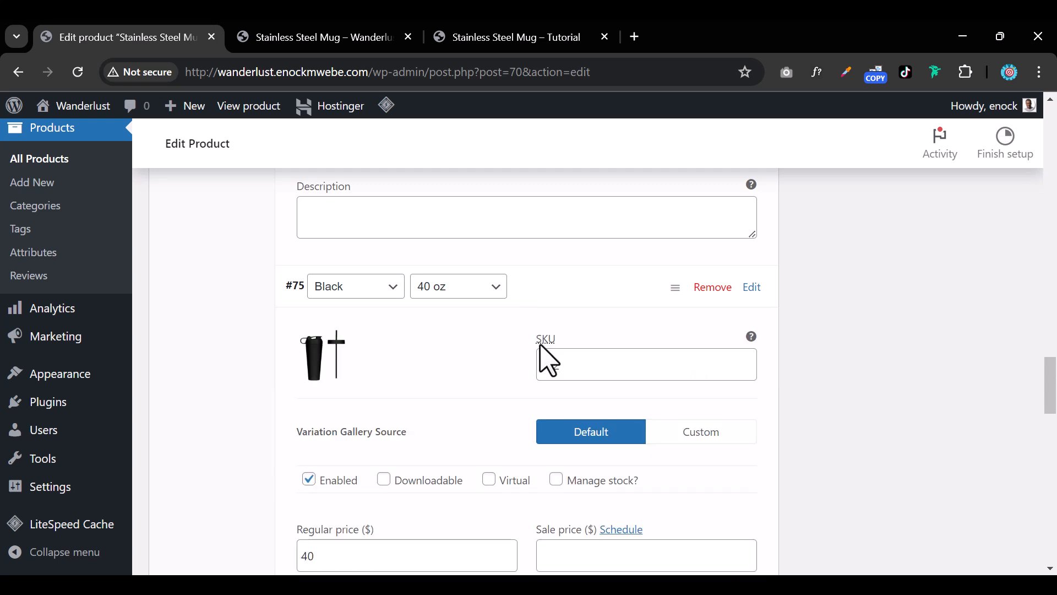
pyautogui.click(526, 289)
pyautogui.click(537, 342)
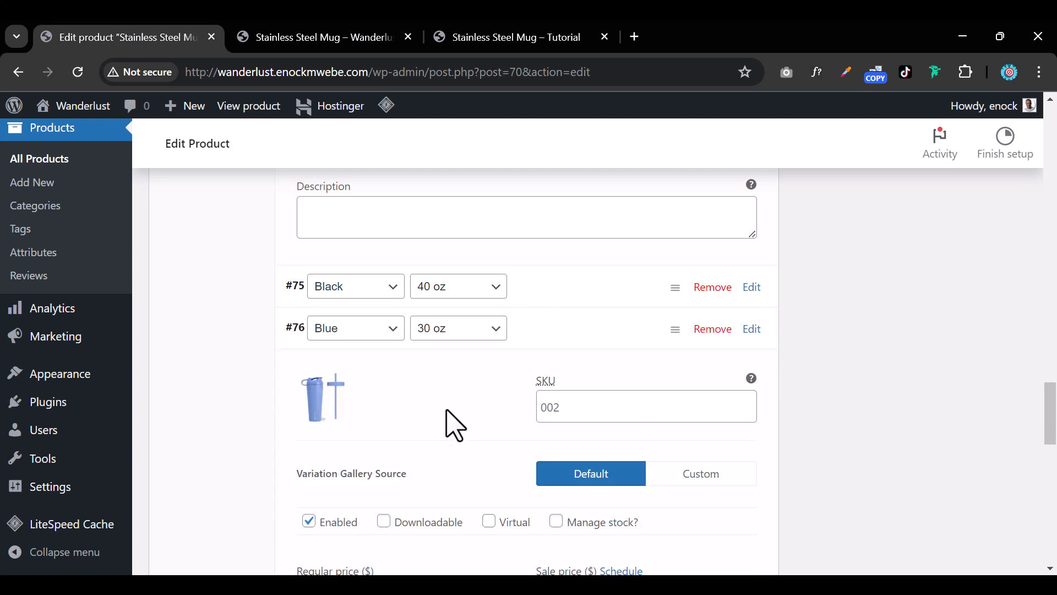
pyautogui.scroll(-3, 353, 435)
pyautogui.doubleClick(324, 433)
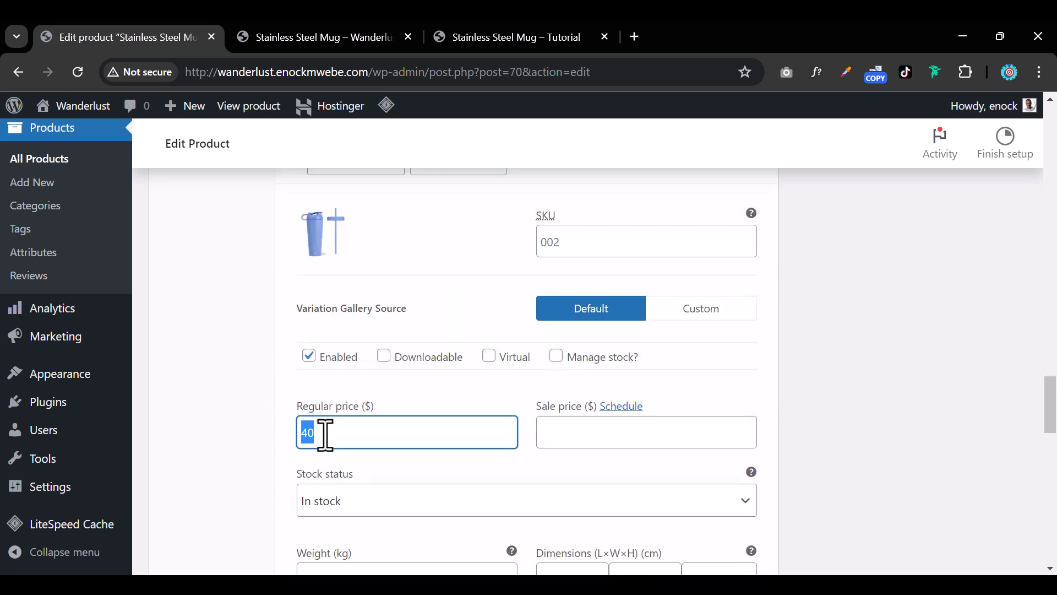
pyautogui.scroll(-7, 325, 433)
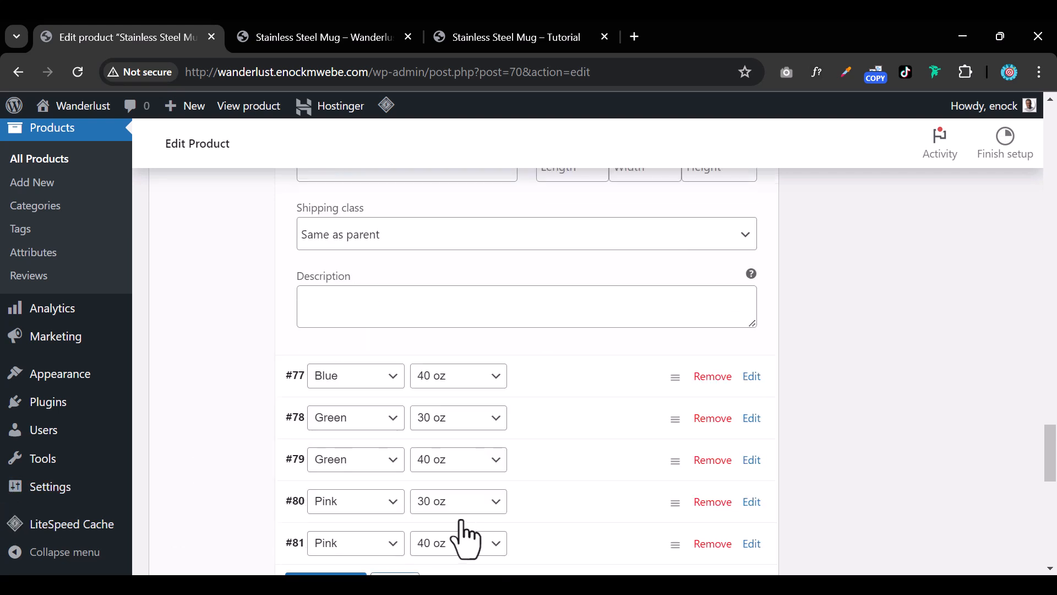
# Set the regular price of the Green 30 oz and Pink 30 oz variations to $30
pyautogui.click(554, 432)
pyautogui.scroll(-3, 358, 493)
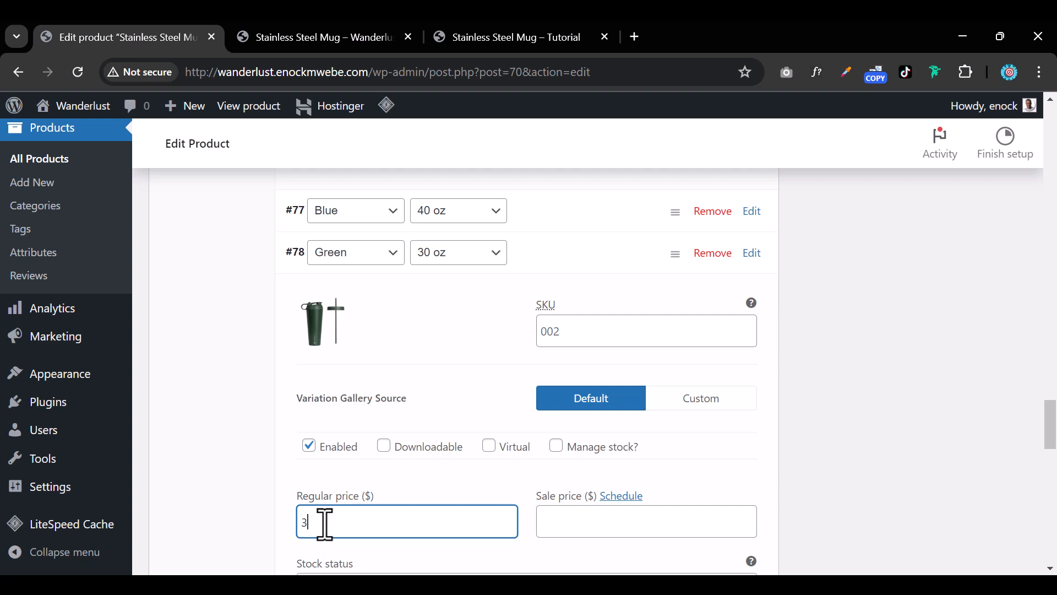
pyautogui.scroll(-6, 373, 503)
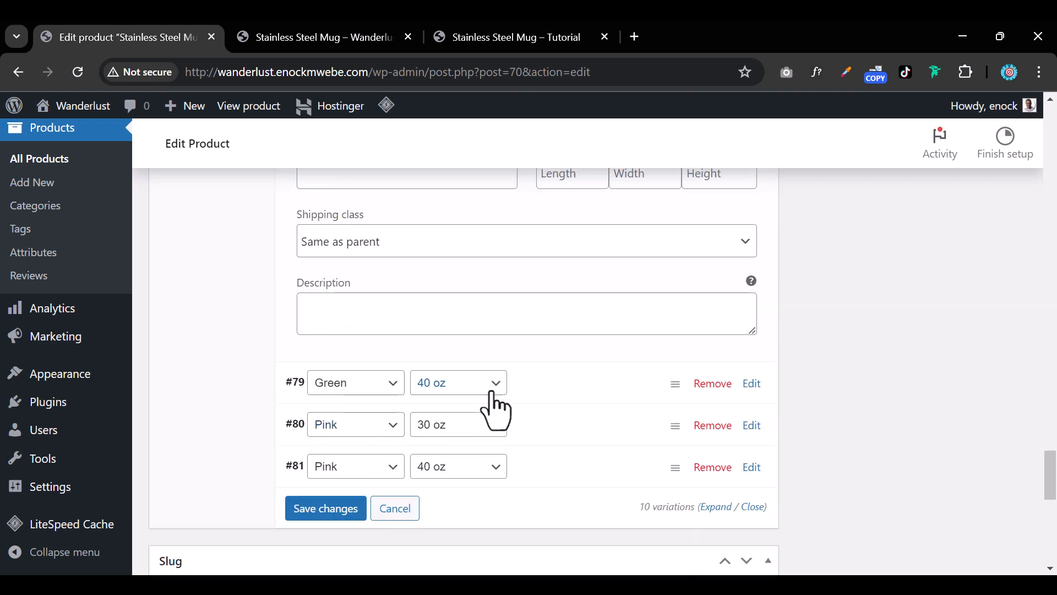
pyautogui.click(547, 427)
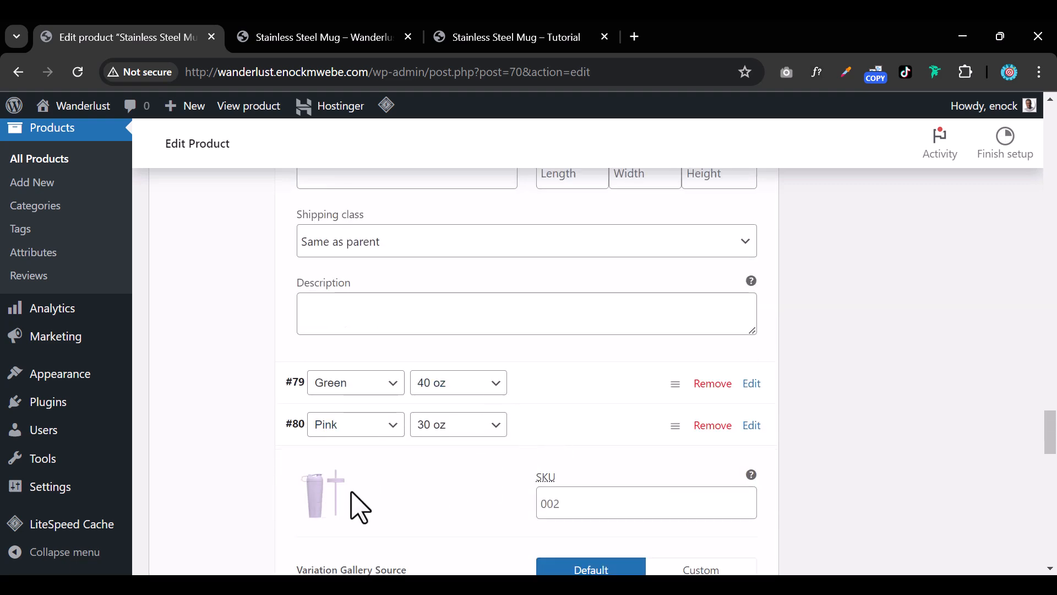
pyautogui.scroll(-3, 364, 496)
pyautogui.doubleClick(368, 447)
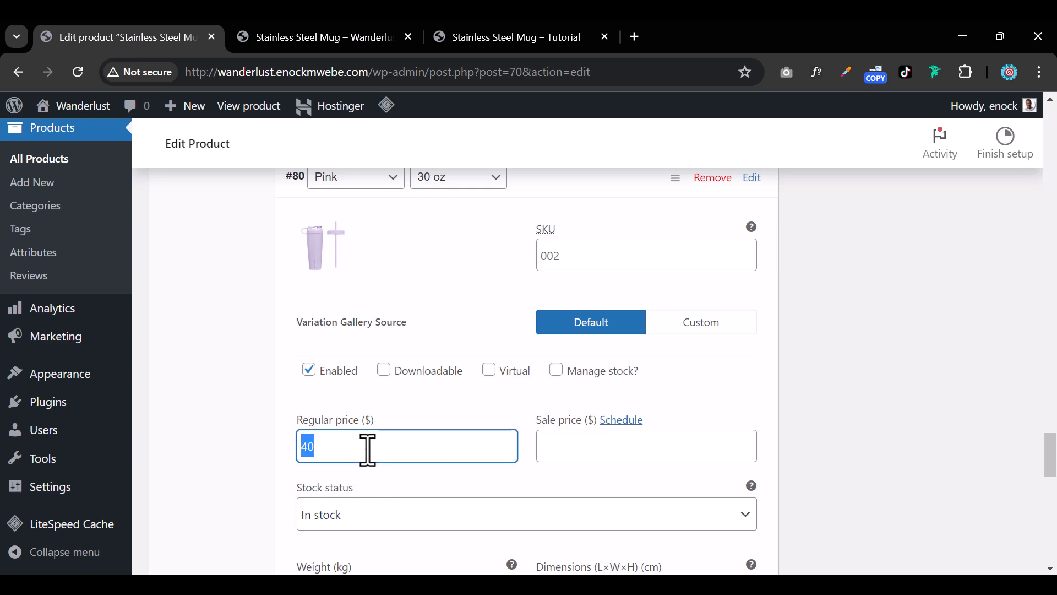
pyautogui.scroll(-4, 363, 462)
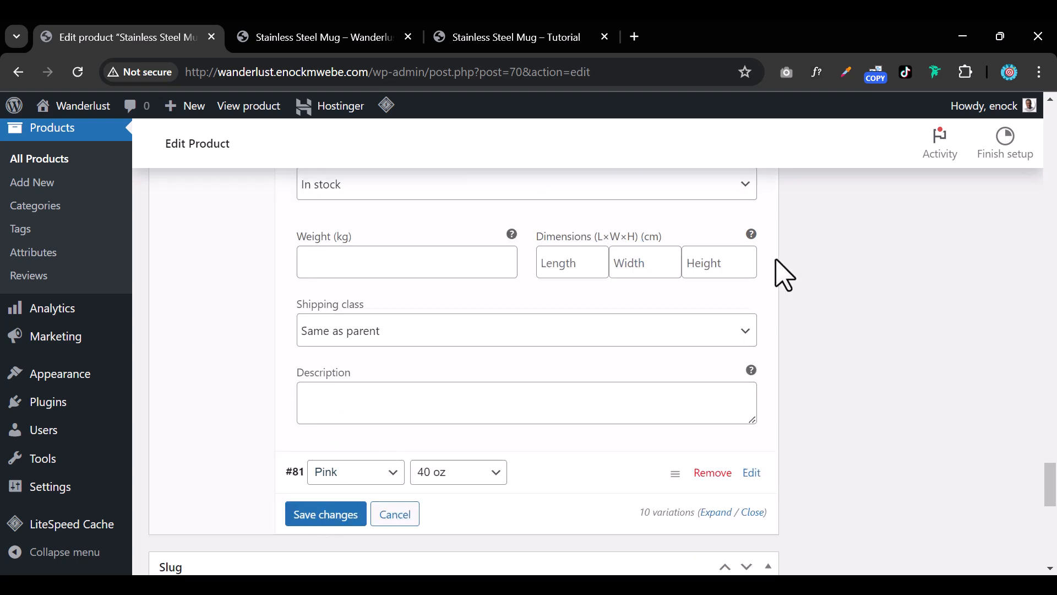
# Save the variation changes and update the Stainless Steel Mug product
pyautogui.click(326, 517)
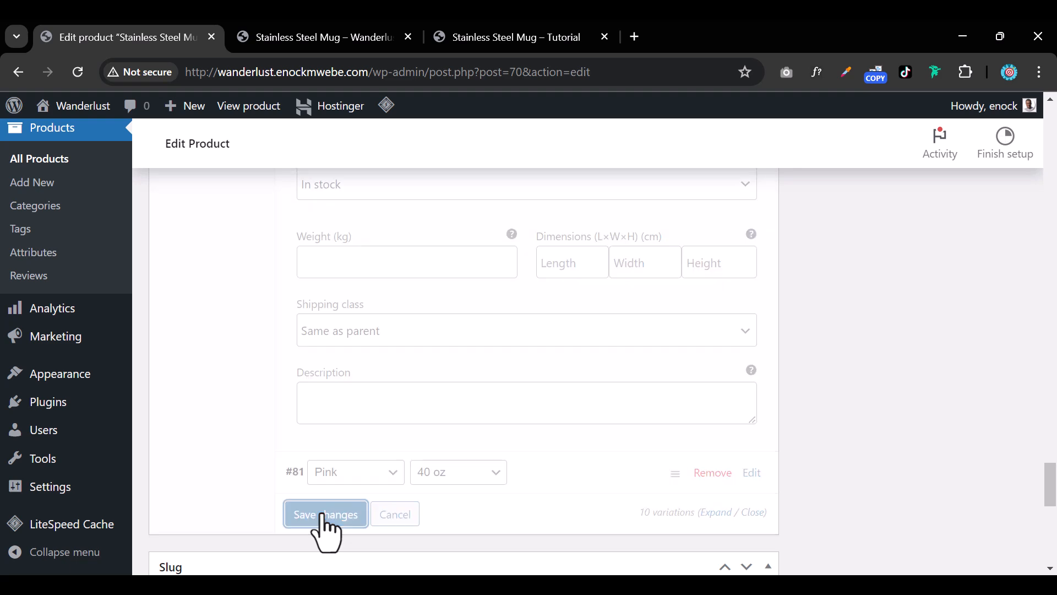
pyautogui.scroll(15, 765, 429)
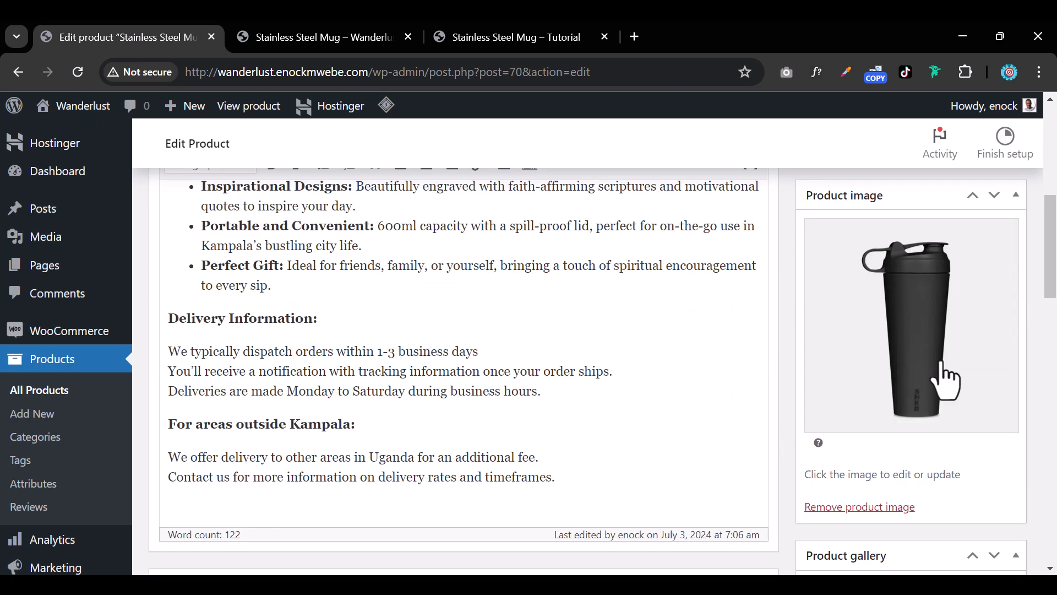
pyautogui.click(994, 311)
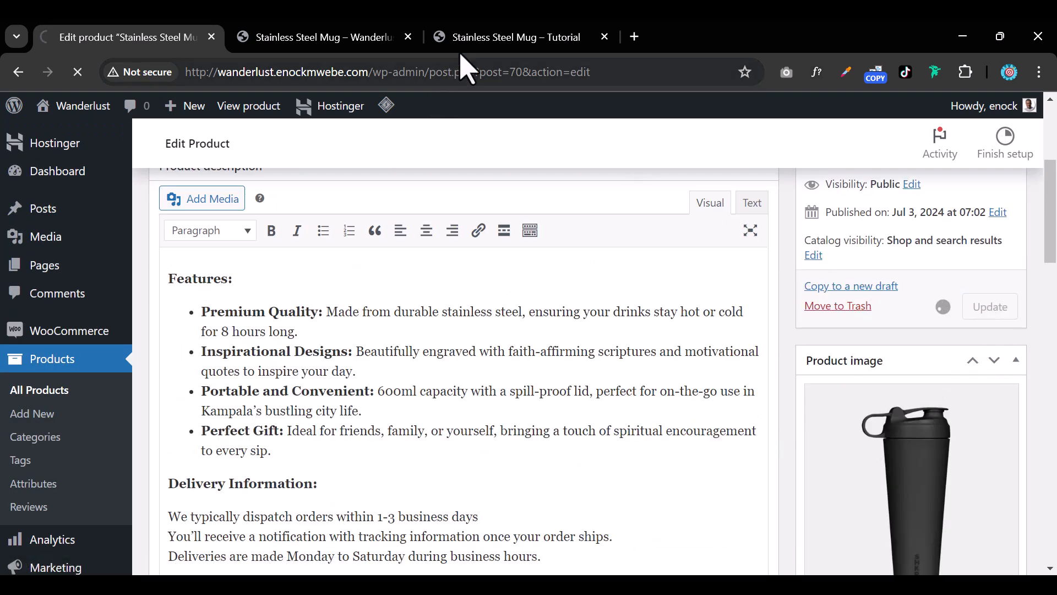
# Check the mug's prices on the storefront, comparing Black in 30 oz and 40 oz and trying Green as well
pyautogui.click(308, 37)
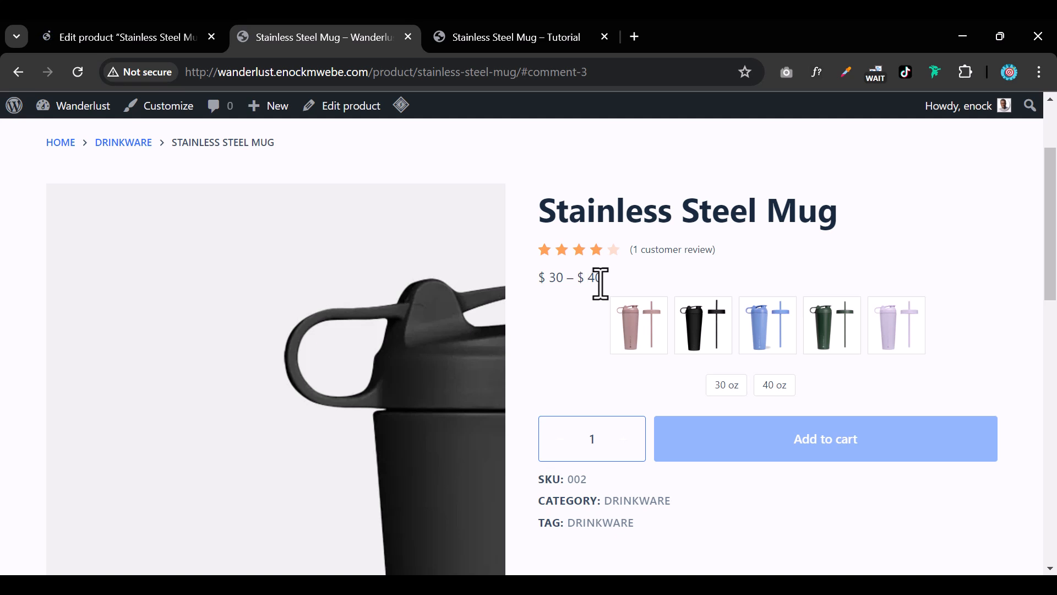
pyautogui.click(710, 345)
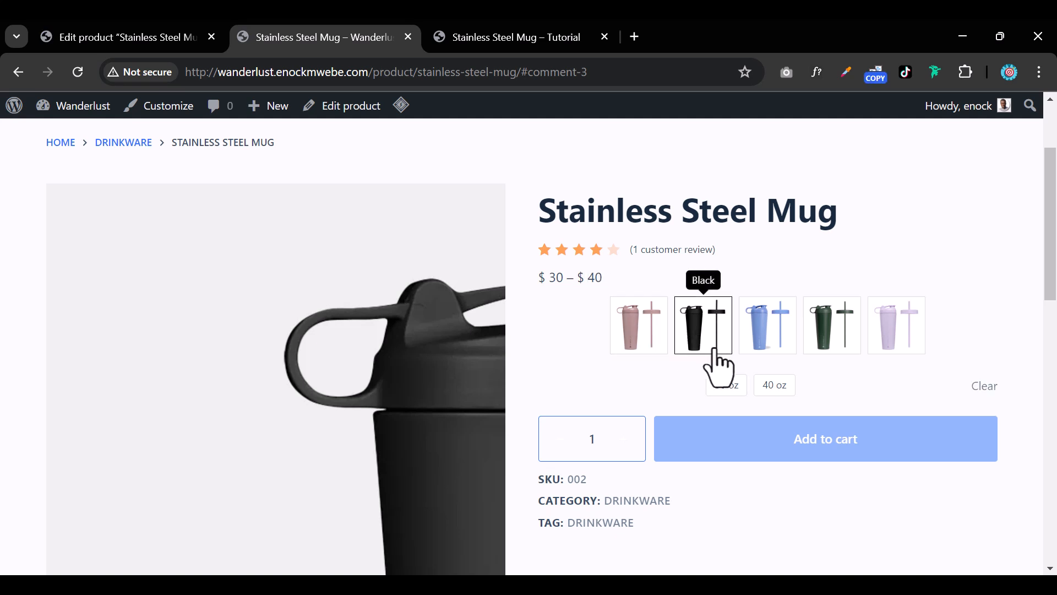
pyautogui.click(734, 391)
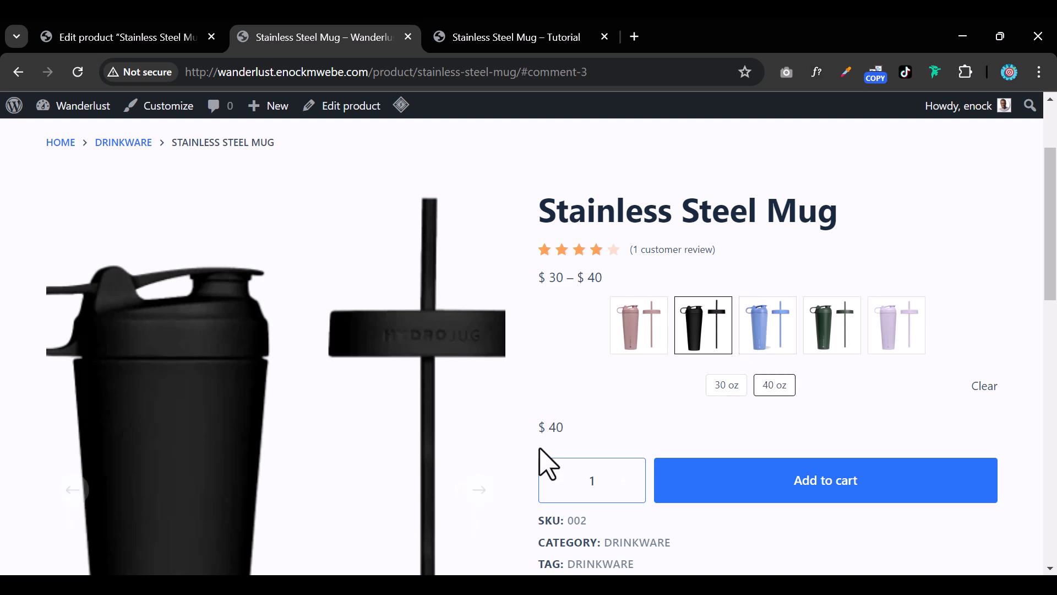
pyautogui.click(842, 336)
pyautogui.click(771, 384)
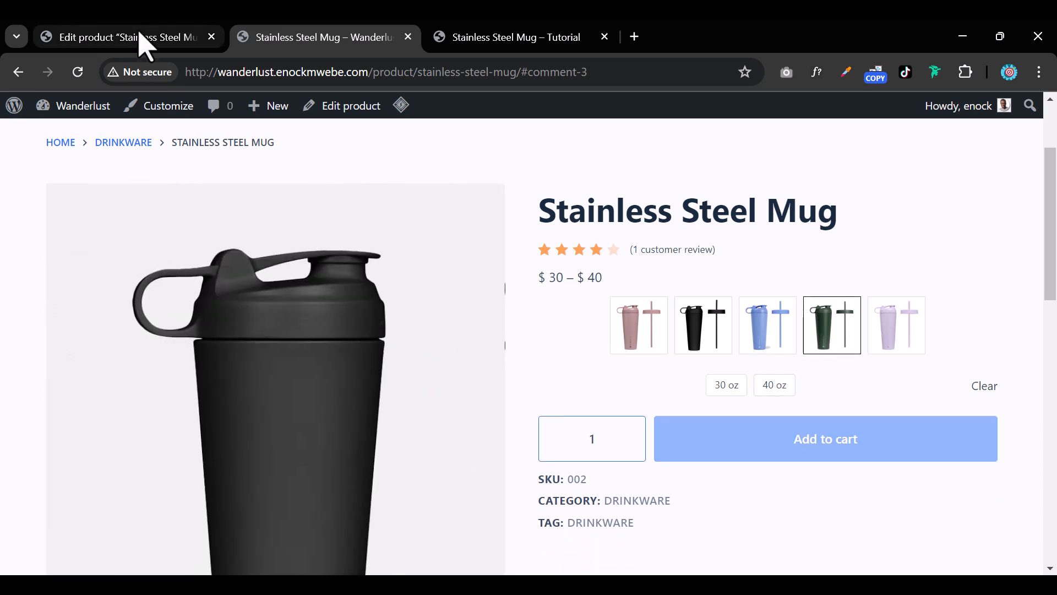
# Return to the product editor and examine the attribute types offered for Mug Color in the swatch settings, keeping Default
pyautogui.click(142, 38)
pyautogui.scroll(-10, 534, 386)
pyautogui.scroll(-15, 542, 402)
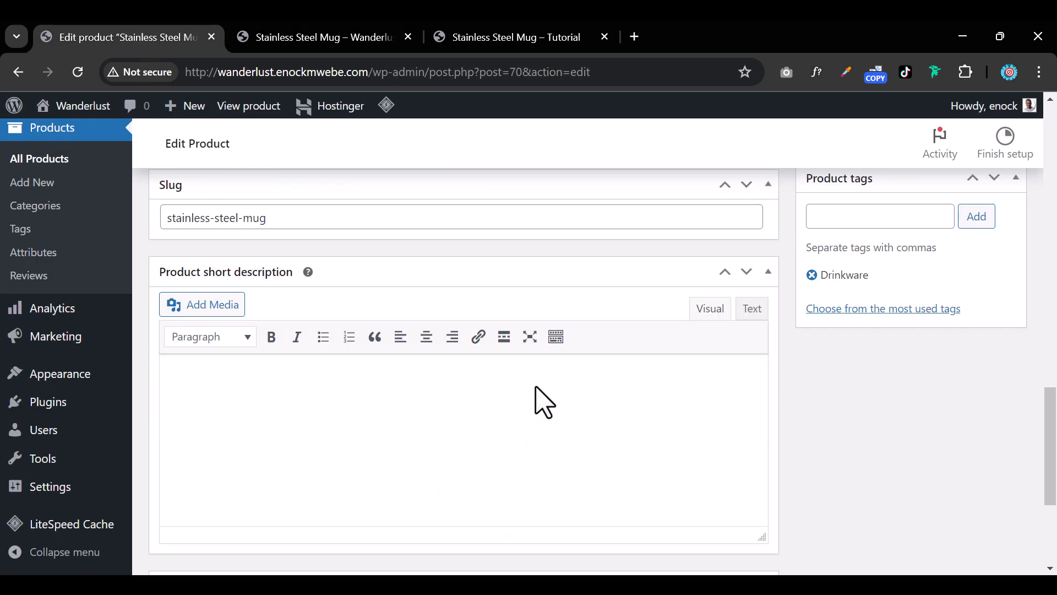
pyautogui.scroll(8, 544, 402)
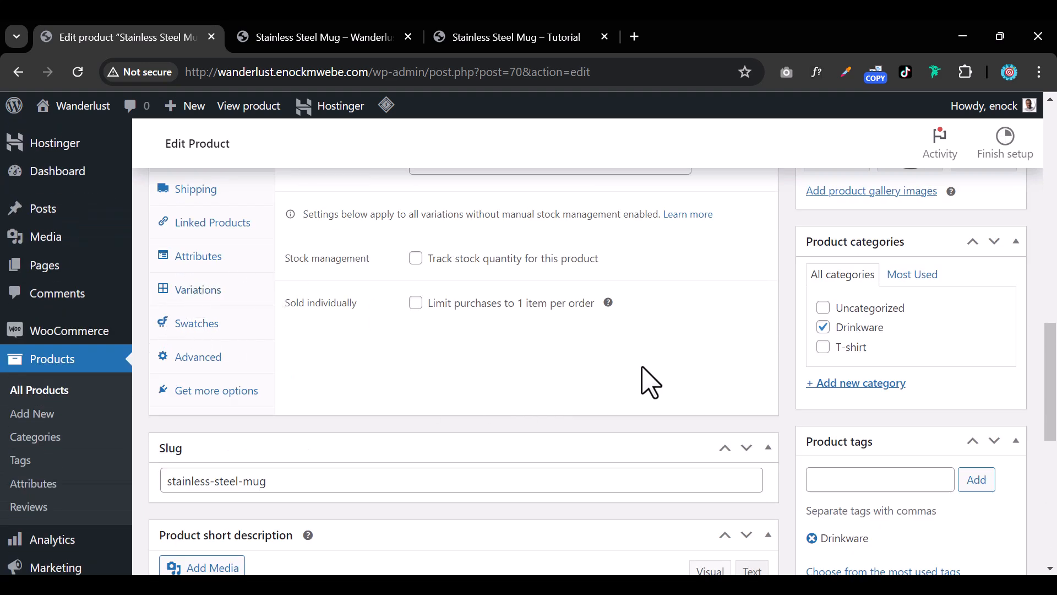
pyautogui.click(231, 326)
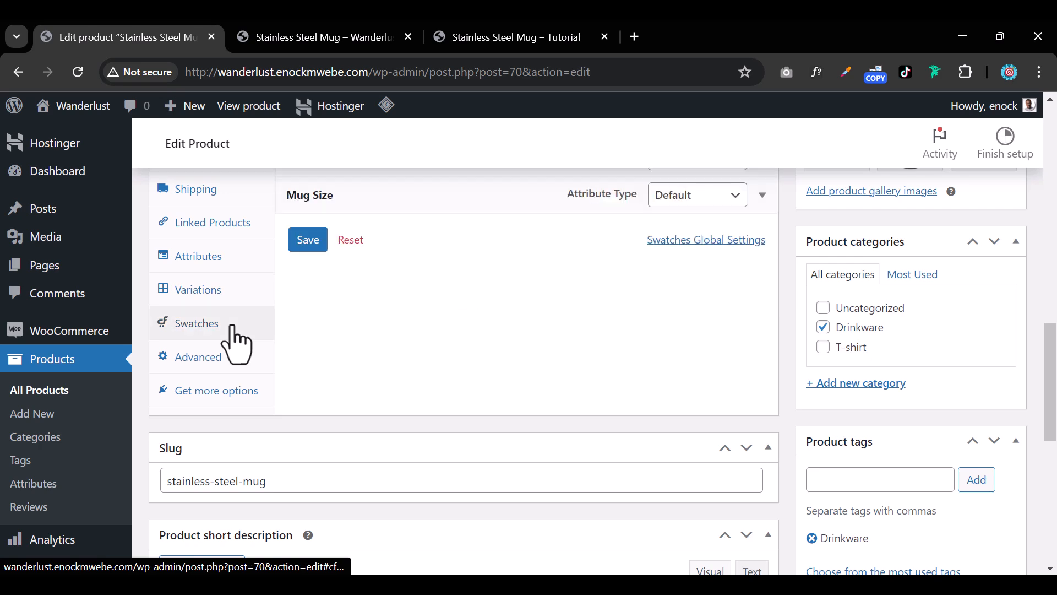
pyautogui.scroll(3, 236, 344)
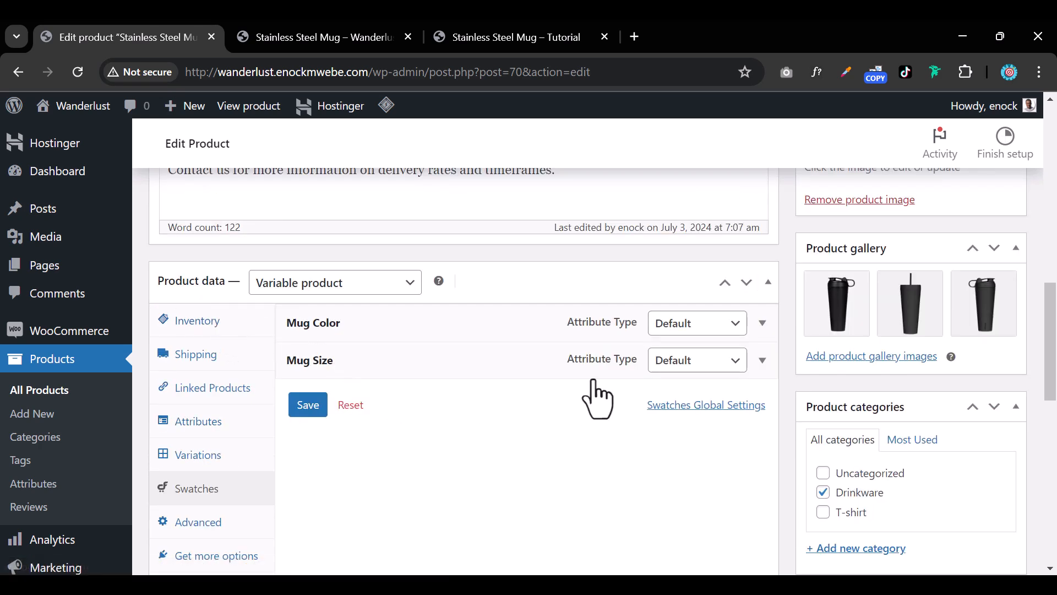
pyautogui.click(686, 325)
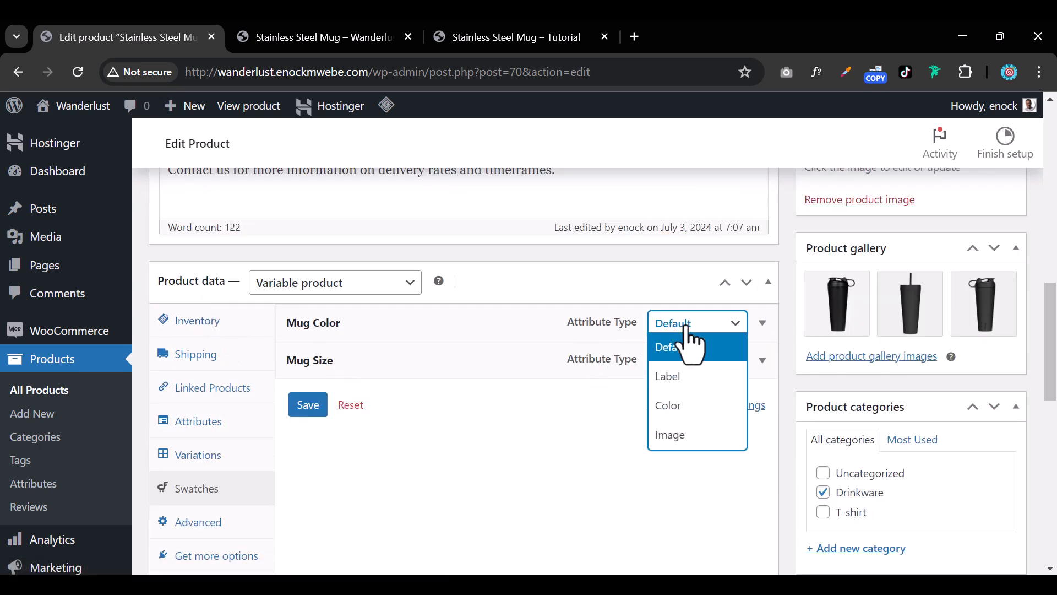
pyautogui.click(690, 345)
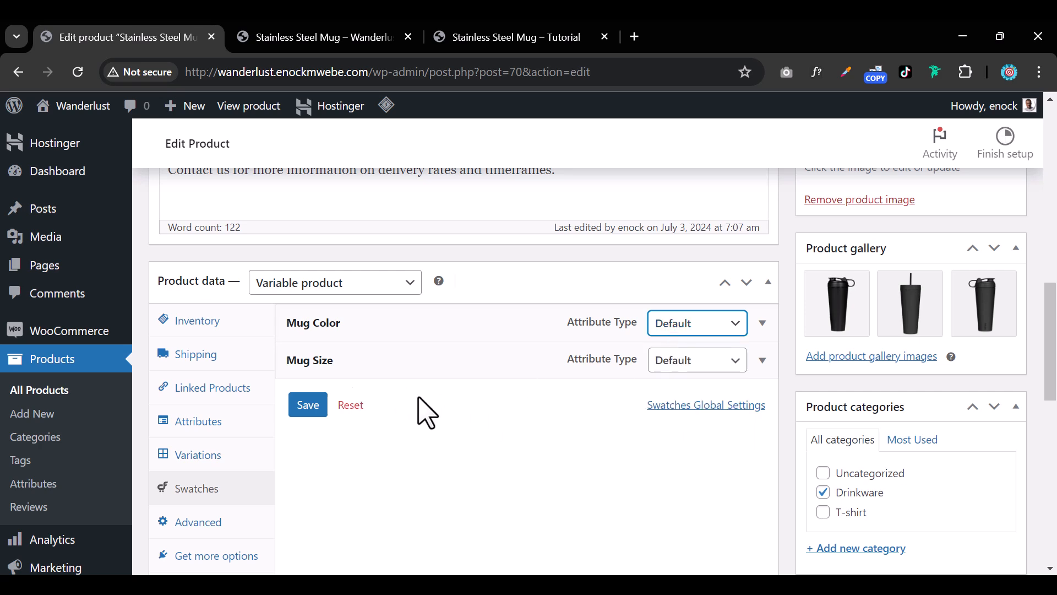
# Look over the mug's advanced settings, its swatch settings and the remaining sections of the editor
pyautogui.scroll(-3, 418, 419)
pyautogui.click(249, 359)
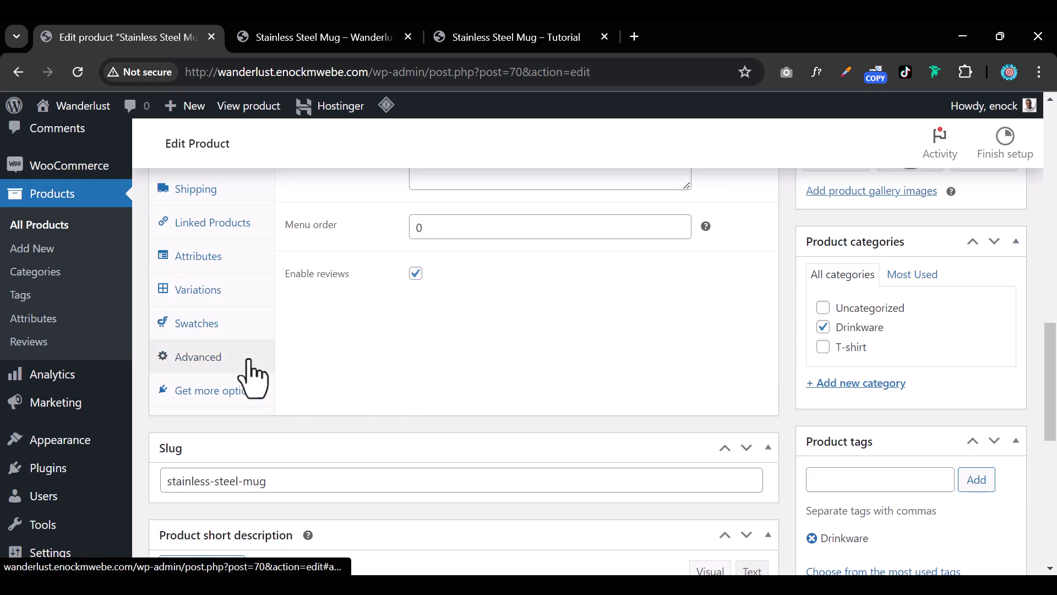
pyautogui.click(221, 325)
pyautogui.scroll(3, 234, 357)
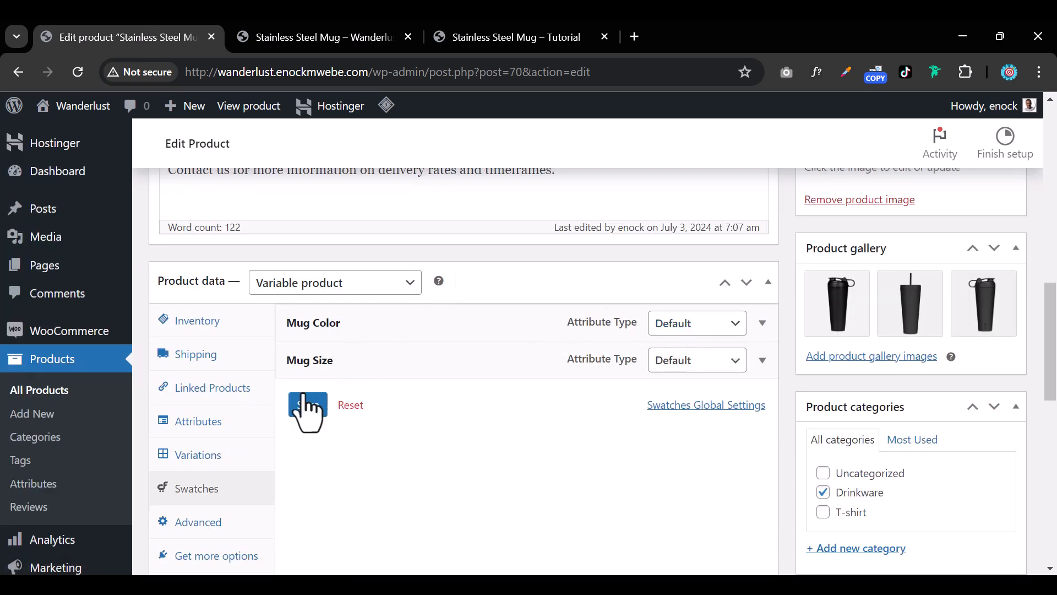
pyautogui.scroll(-4, 199, 468)
pyautogui.scroll(-6, 220, 292)
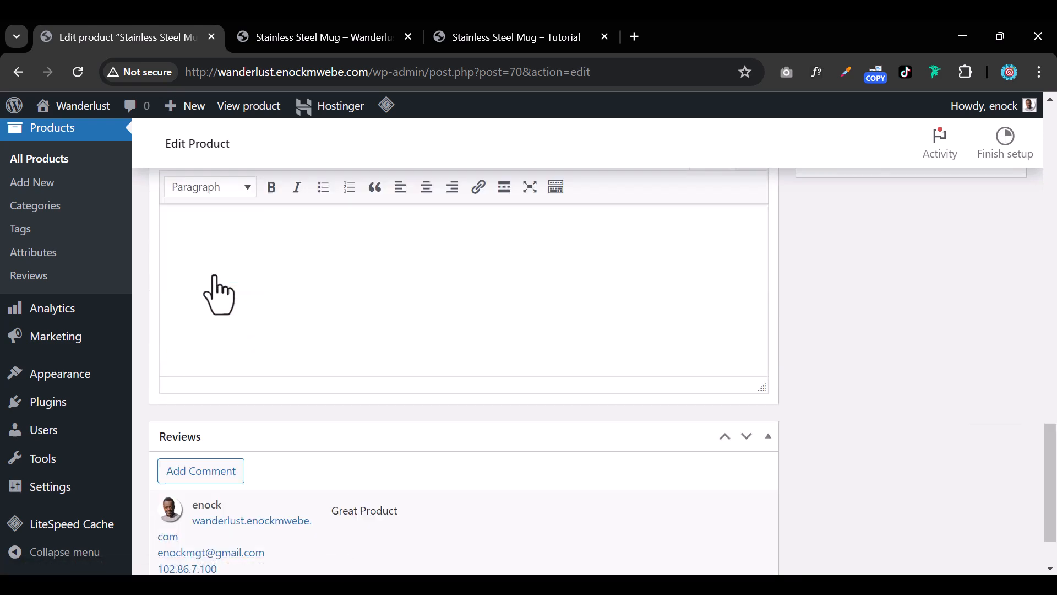
pyautogui.scroll(20, 286, 319)
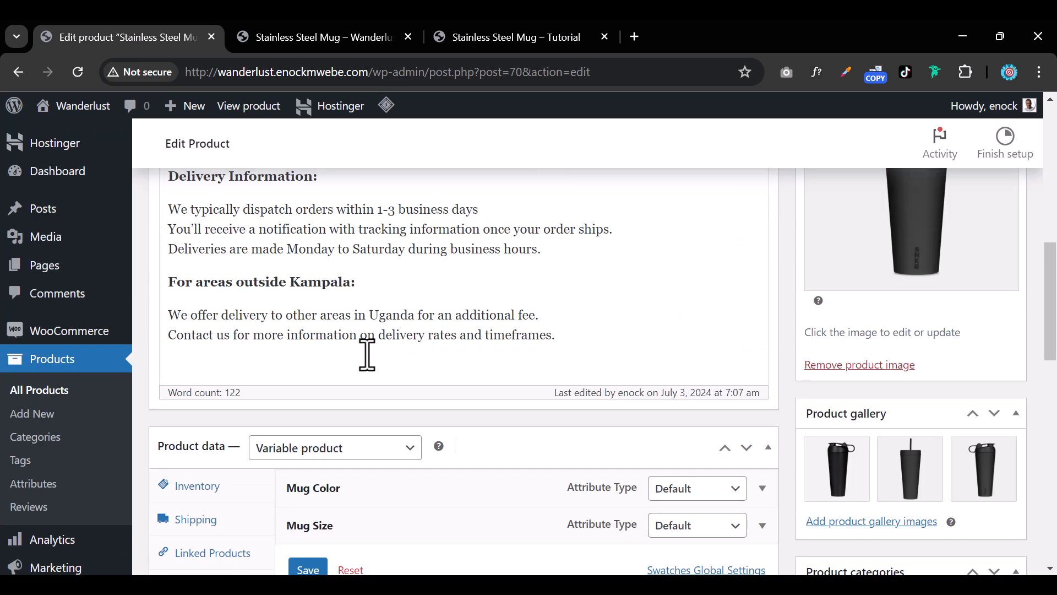
# Reload the mug's Wanderlust storefront page and review it from the product options down to the reviews
pyautogui.click(347, 37)
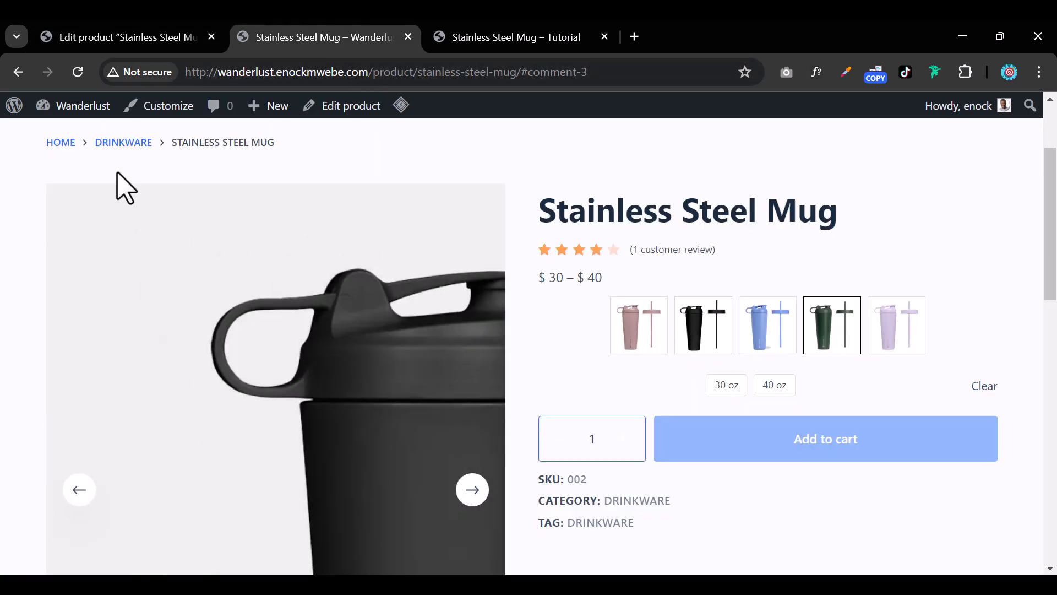
pyautogui.click(77, 72)
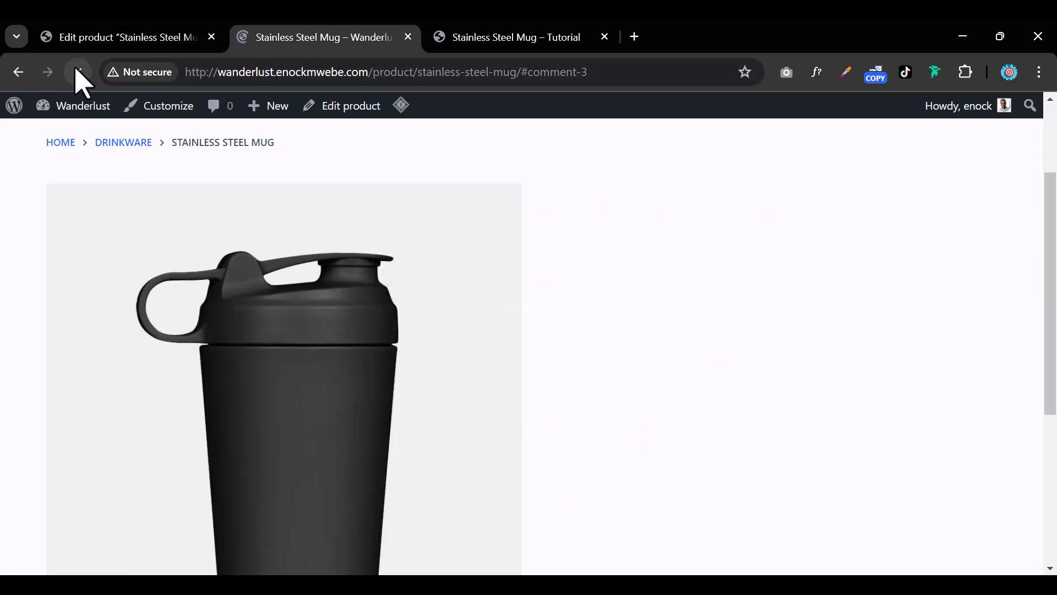
pyautogui.scroll(-9, 869, 362)
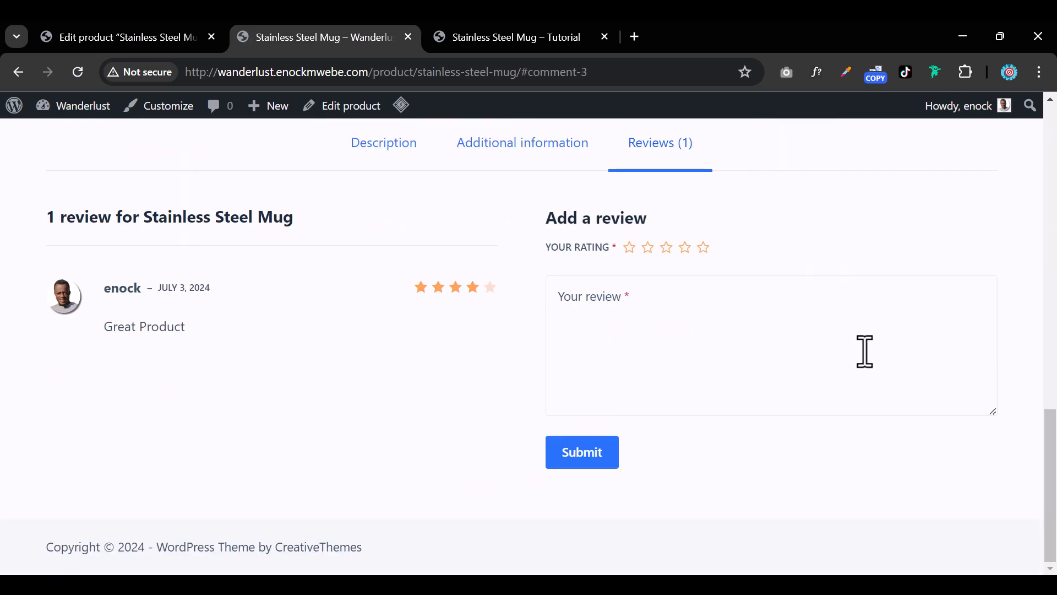
pyautogui.scroll(10, 868, 358)
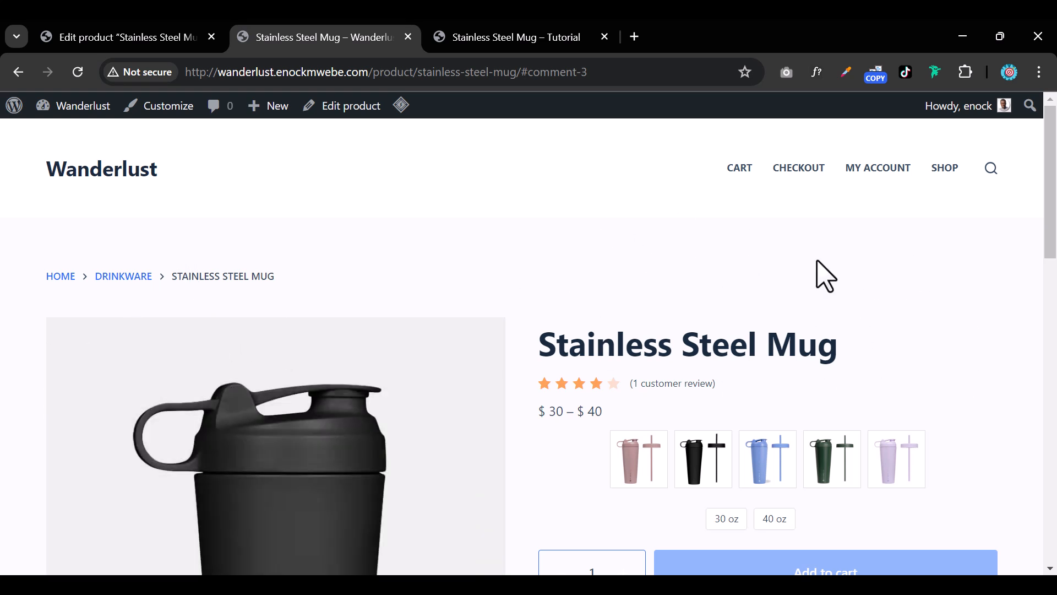
# Look through the Stainless Steel Mug page on the Tutorial site to compare its layout
pyautogui.click(523, 36)
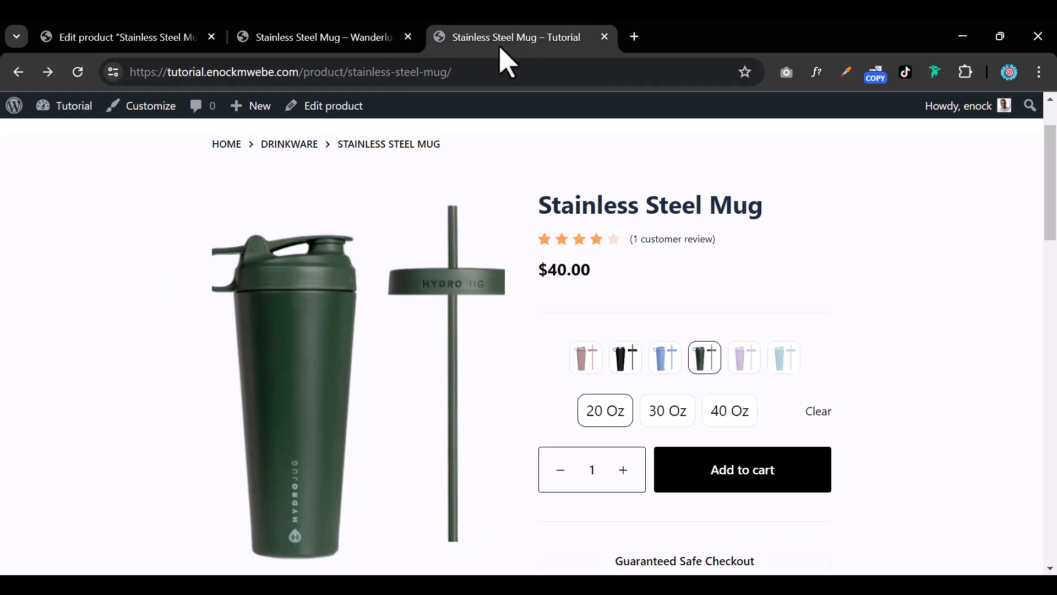
pyautogui.scroll(-20, 633, 319)
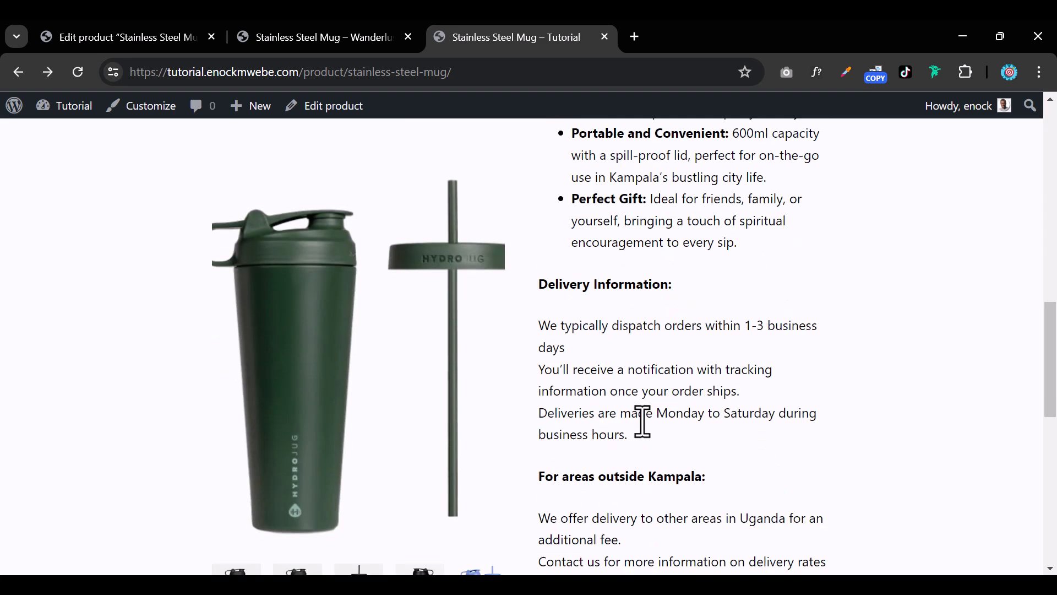
pyautogui.scroll(15, 495, 325)
# Go back through the Wanderlust storefront page to the mug's product editor and look down its sections
pyautogui.click(304, 44)
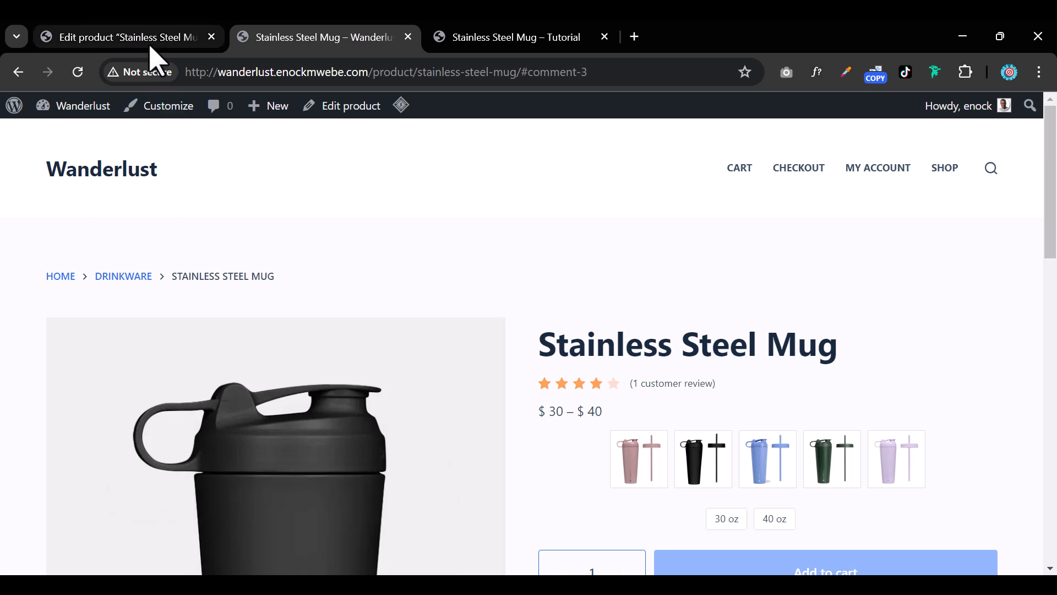
pyautogui.click(162, 48)
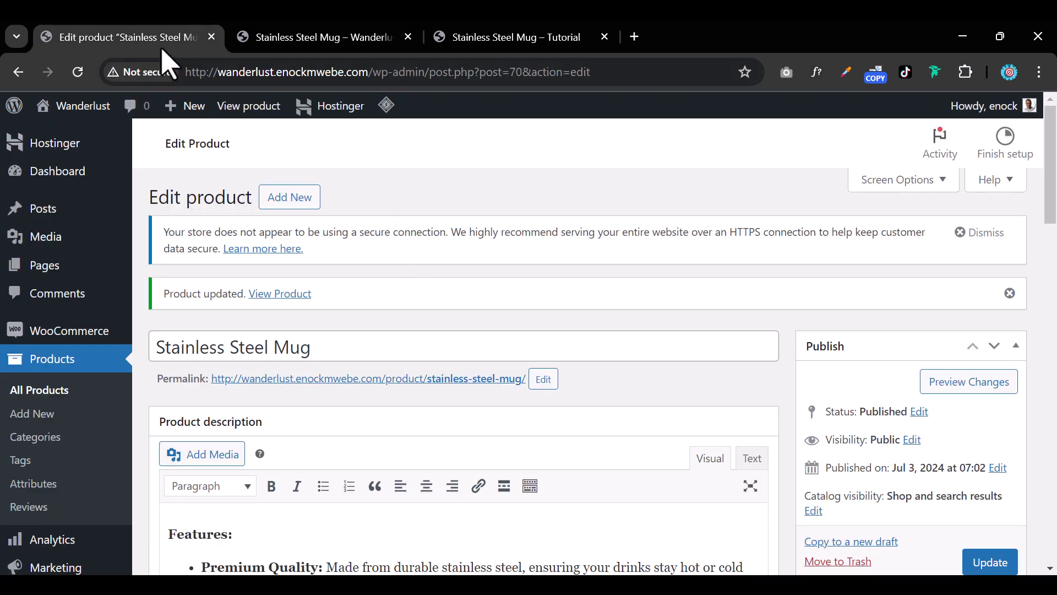
pyautogui.scroll(-20, 402, 309)
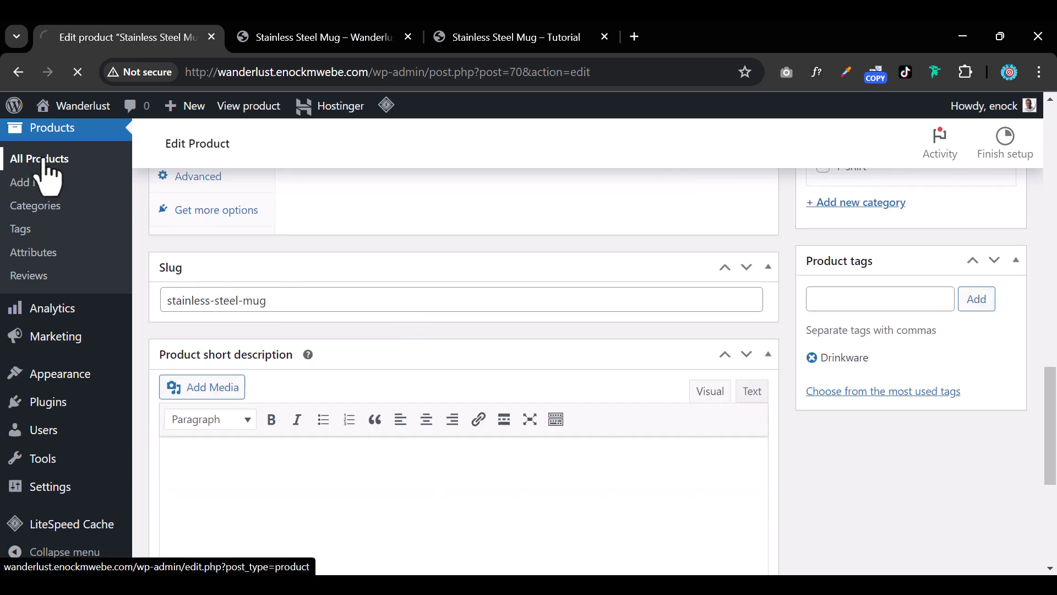
# Start a new product from the products list and name it "Fitness Tracker"
pyautogui.scroll(-3, 435, 316)
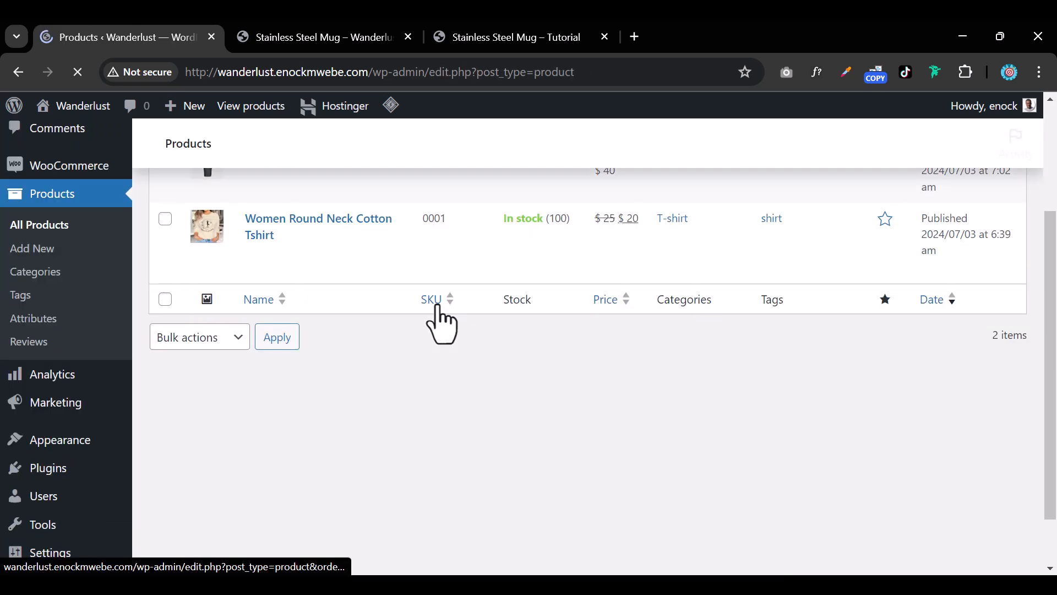
pyautogui.scroll(3, 432, 379)
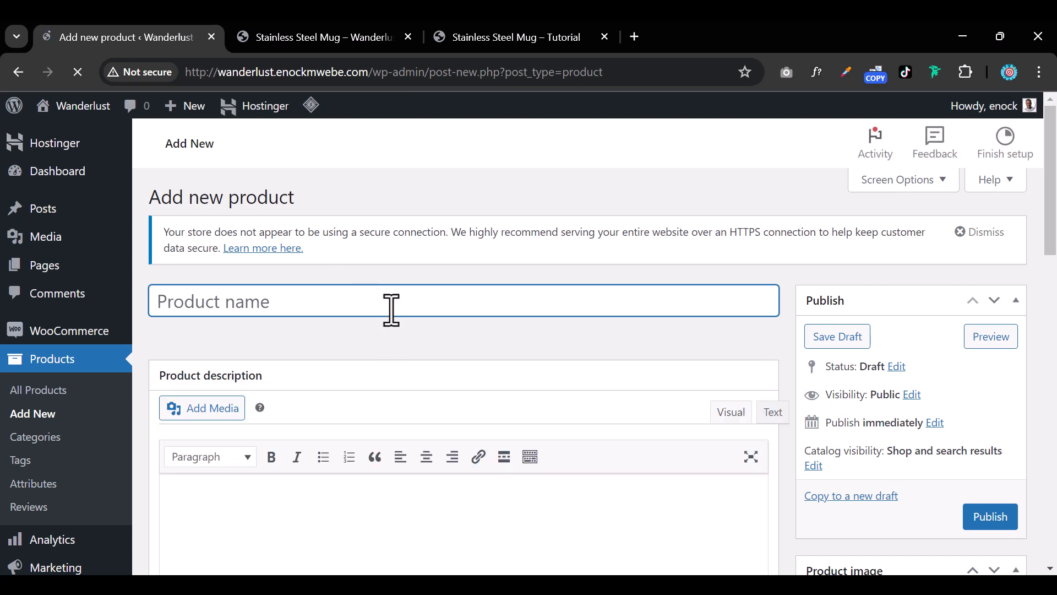
pyautogui.click(459, 464)
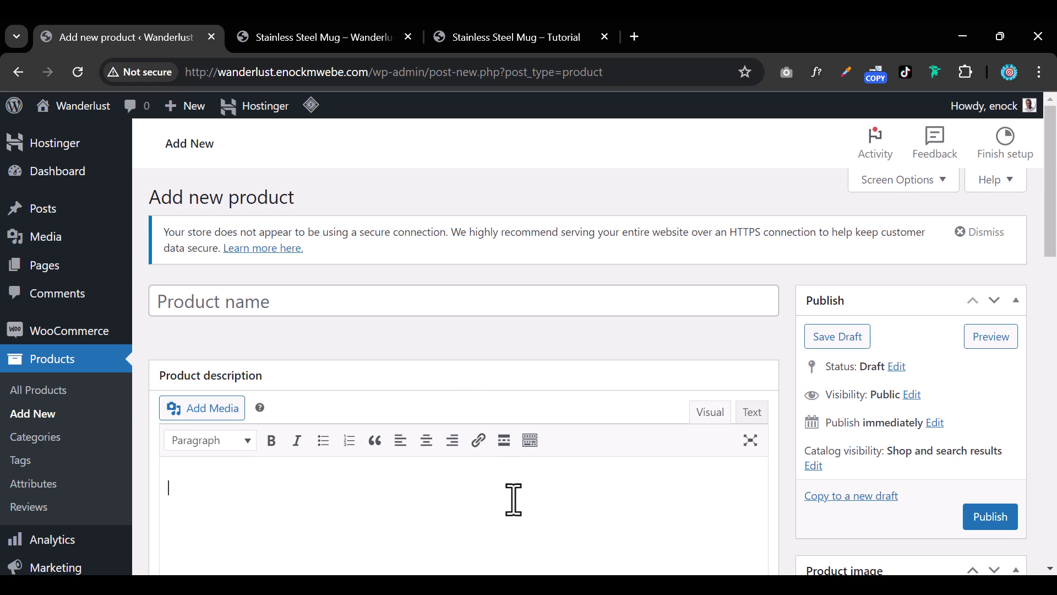
pyautogui.scroll(-4, 514, 499)
pyautogui.scroll(3, 514, 499)
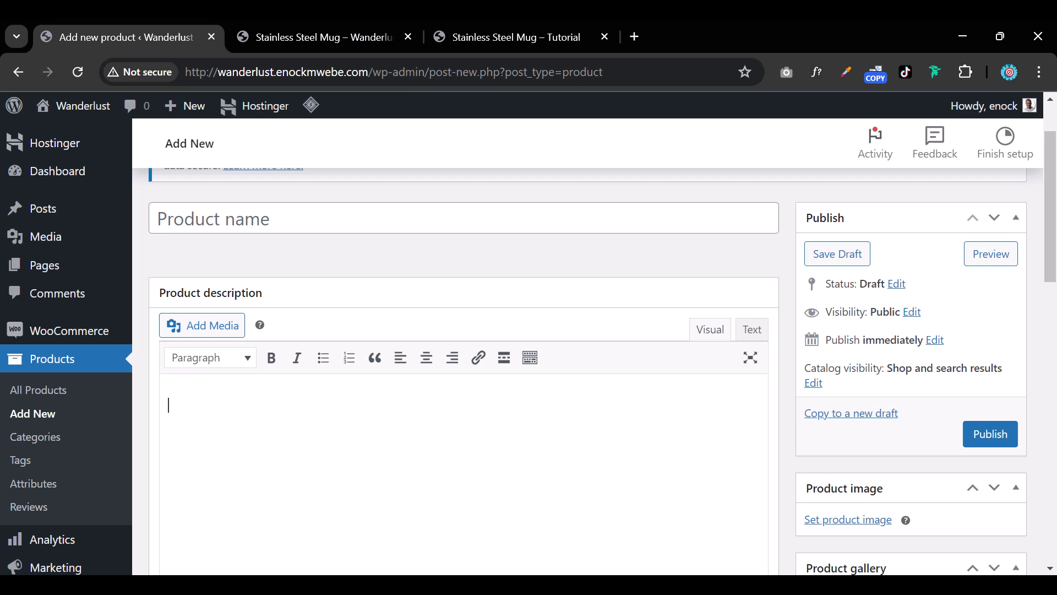
pyautogui.click(309, 227)
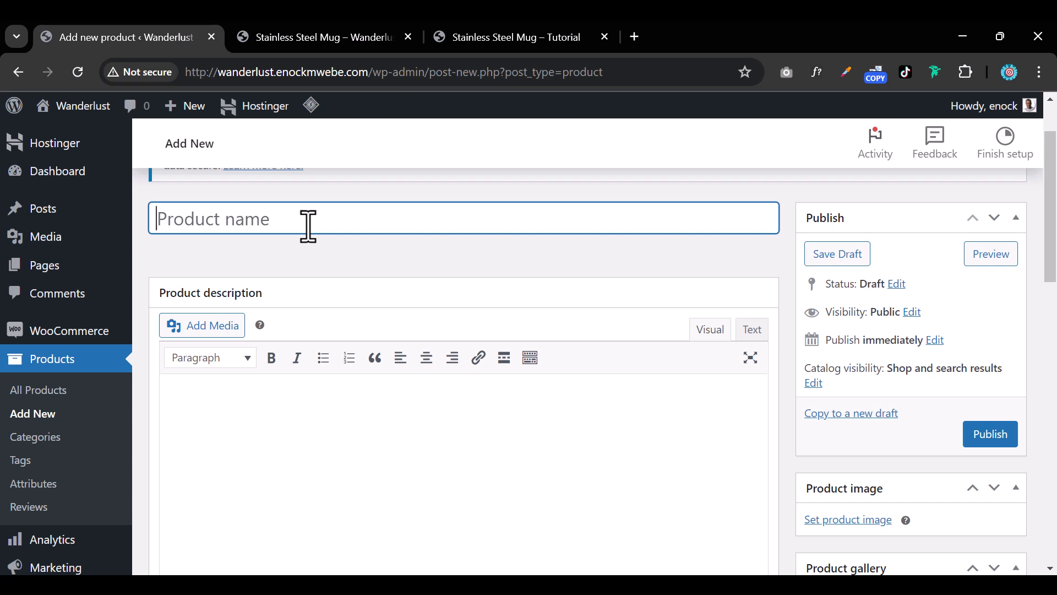
pyautogui.write('T')
pyautogui.press('BackSpace')
pyautogui.press('BackSpace')
pyautogui.write('Fitness Tracker')
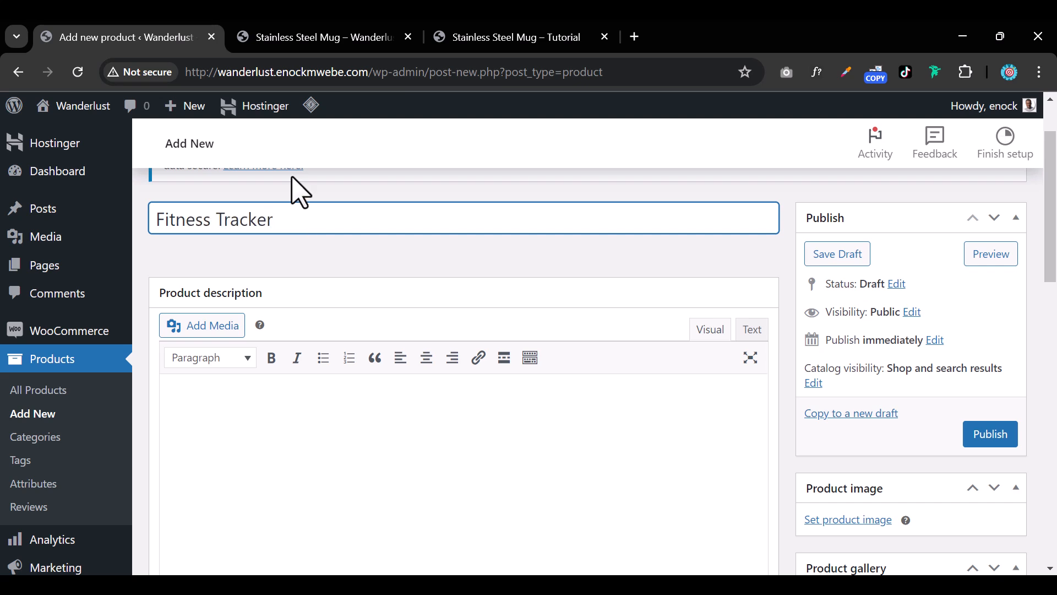
# Paste the Inspire 3 feature bullets from the other window into the Fitness Tracker's product description
pyautogui.hotkey('alt', 'Tab')
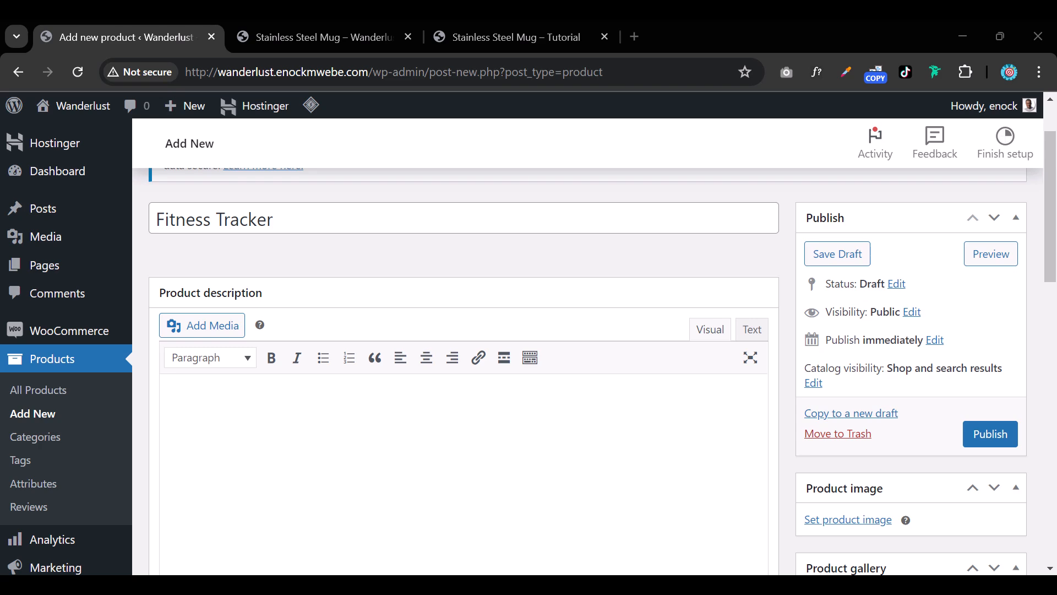
pyautogui.click(268, 417)
pyautogui.rightClick(267, 416)
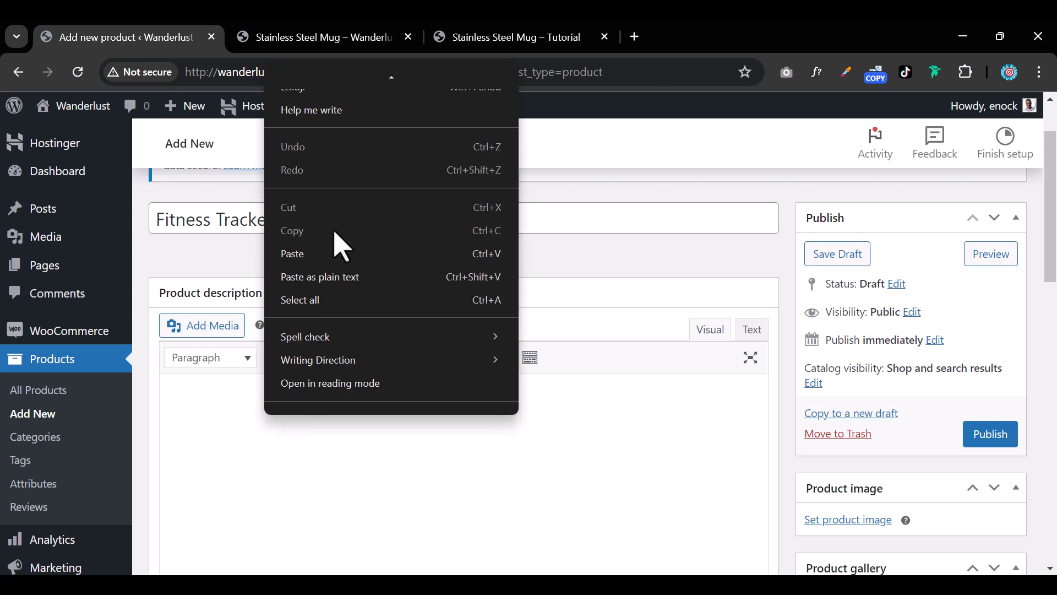
pyautogui.click(312, 254)
# Upload the pink tracker picture 61bbxaYe3uL.__AC_SX300_SY300_QL70_FMwebp_ as the product image and publish the product
pyautogui.scroll(-5, 870, 353)
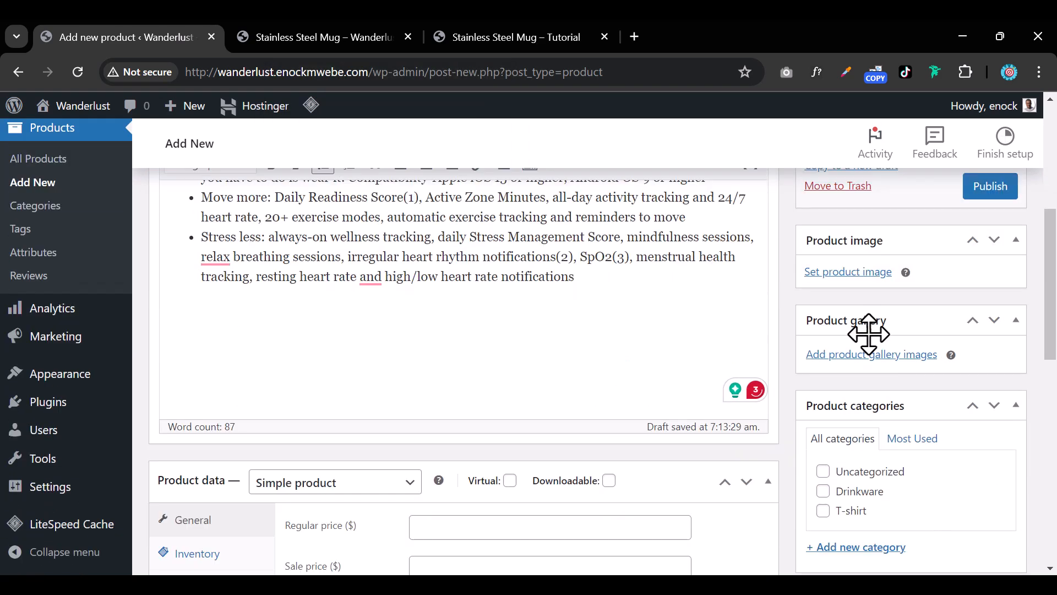
pyautogui.click(873, 272)
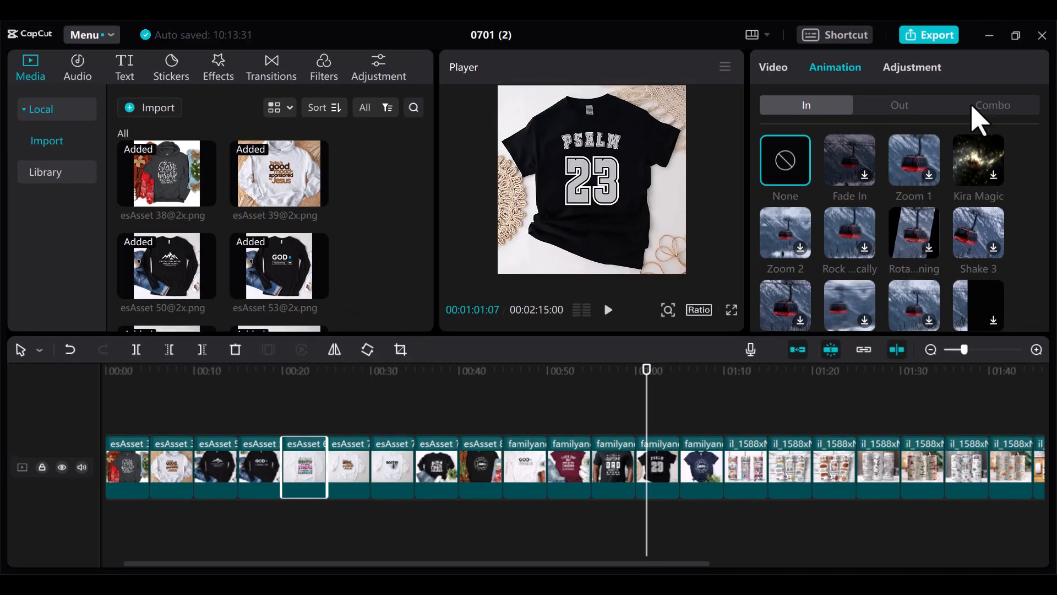
pyautogui.click(990, 35)
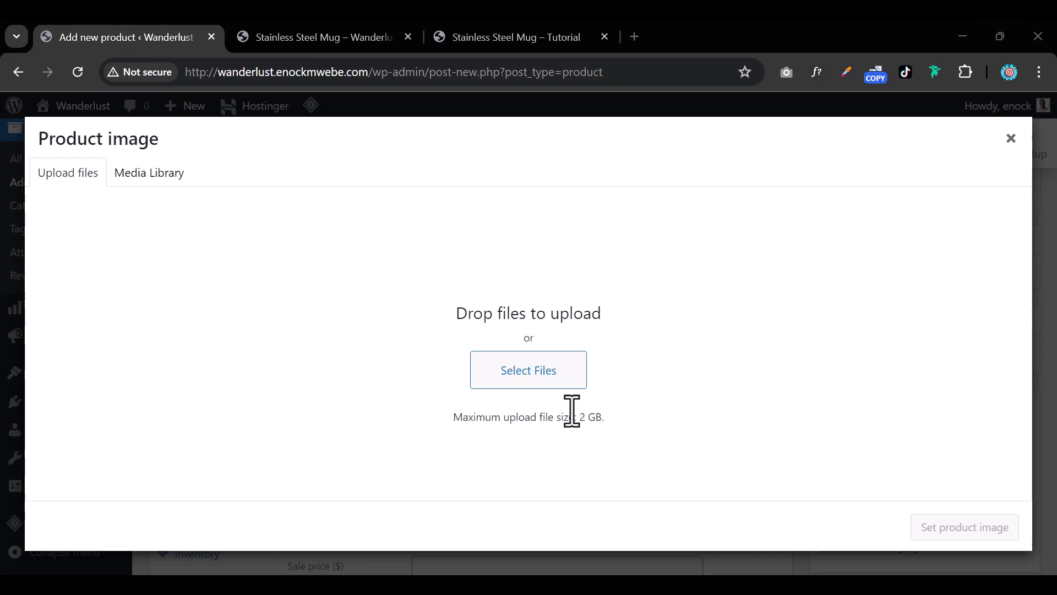
pyautogui.click(543, 380)
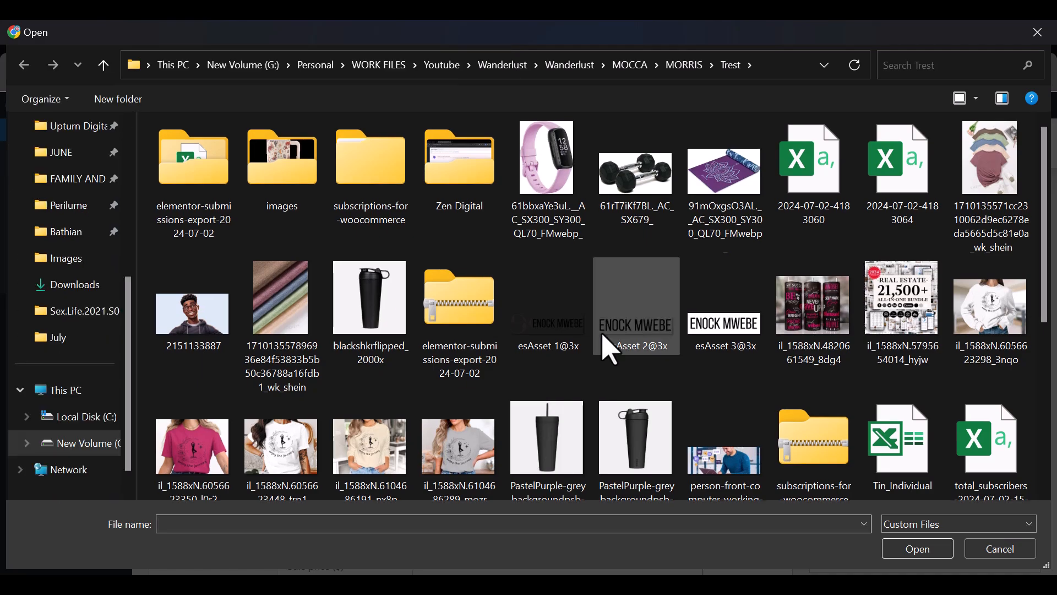
pyautogui.scroll(-5, 611, 350)
pyautogui.scroll(5, 611, 350)
pyautogui.press('Escape')
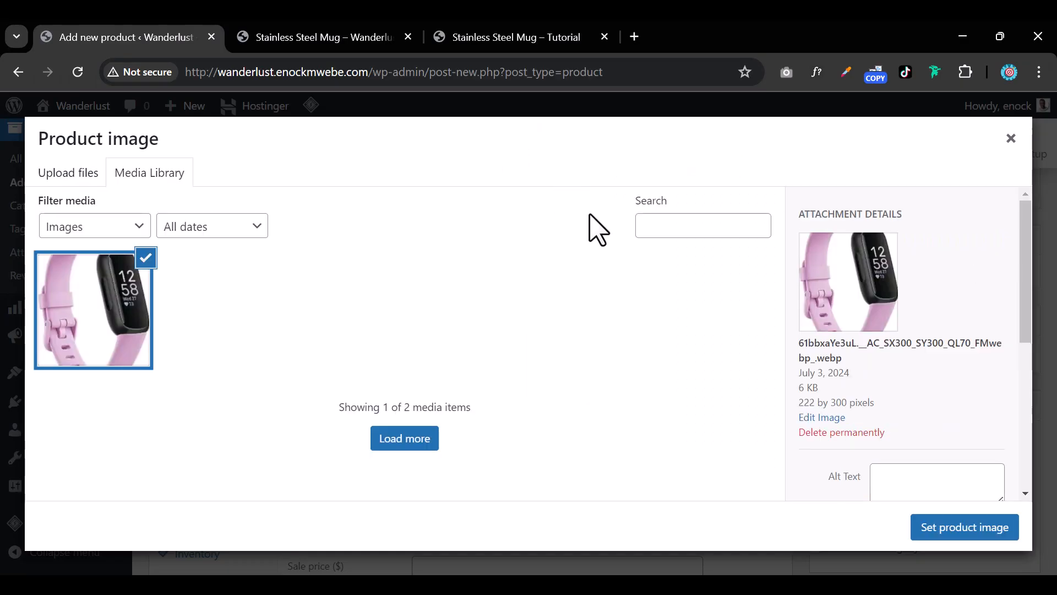
pyautogui.click(944, 531)
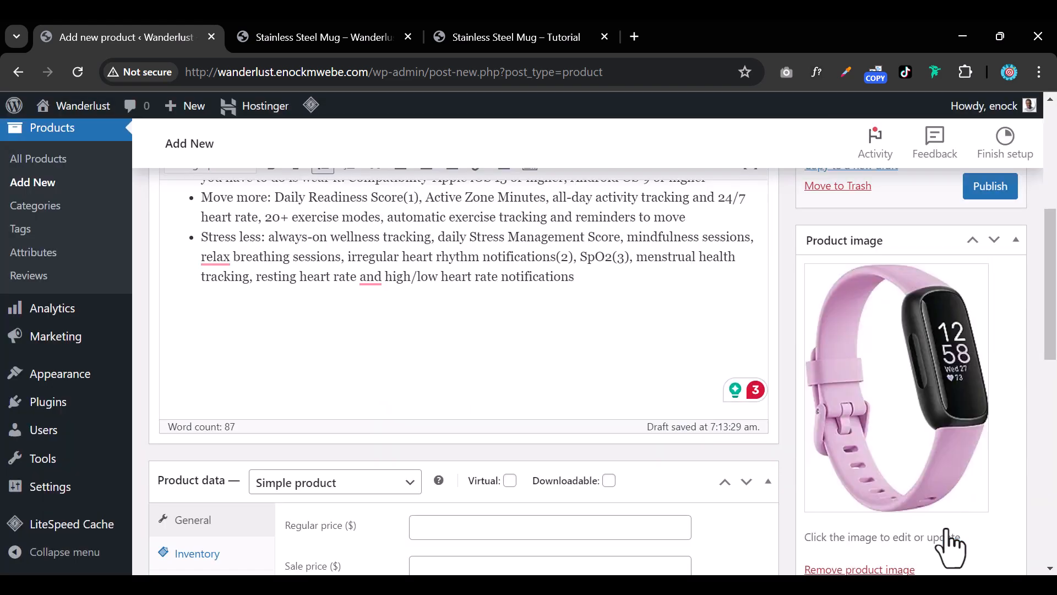
pyautogui.scroll(5, 527, 386)
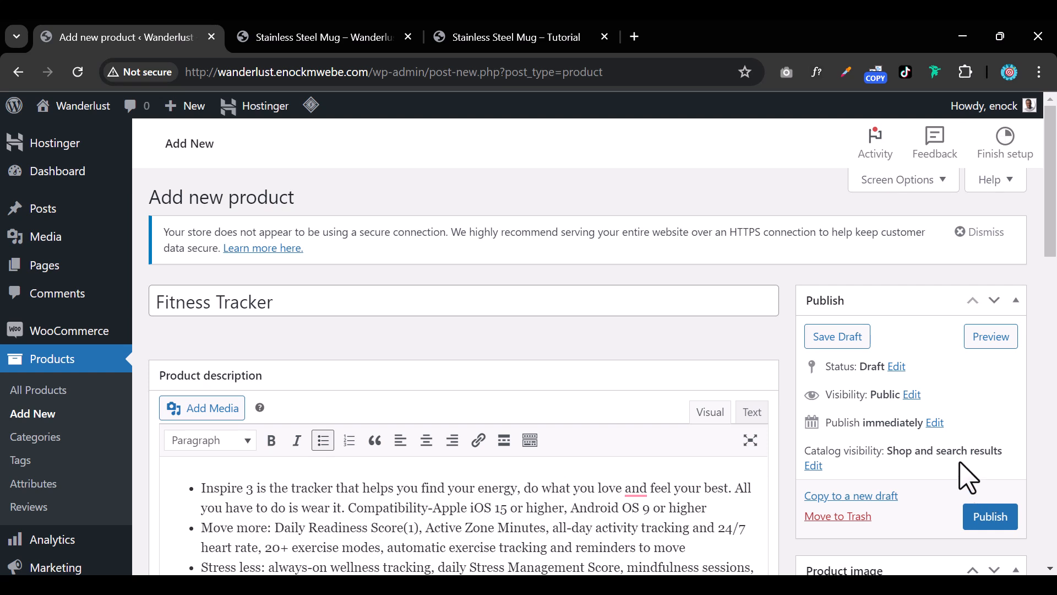
pyautogui.click(990, 516)
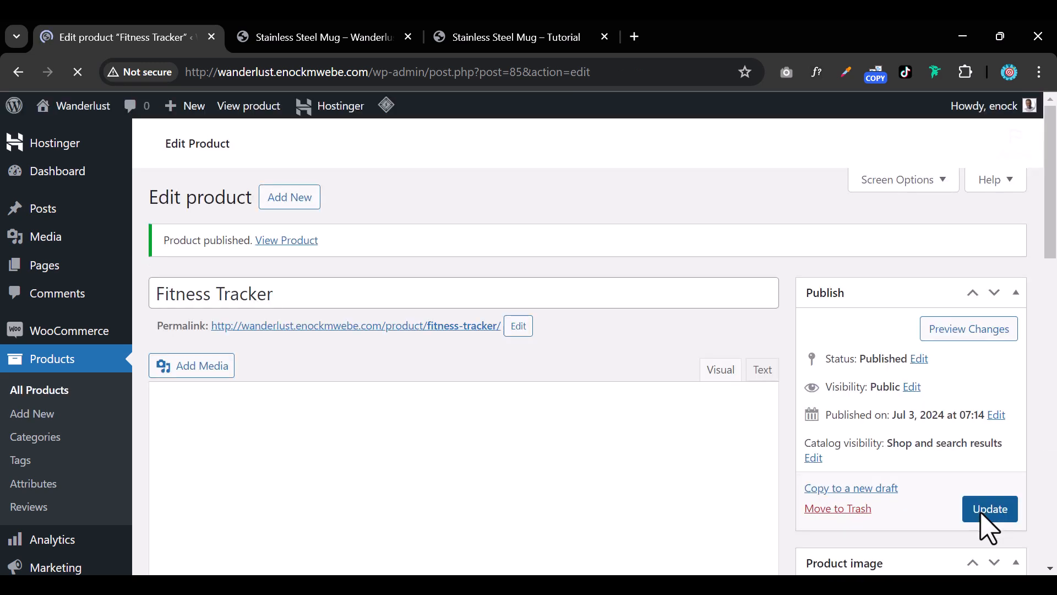
# Set the Fitness Tracker's catalog visibility to Hidden and update the product
pyautogui.scroll(-3, 961, 460)
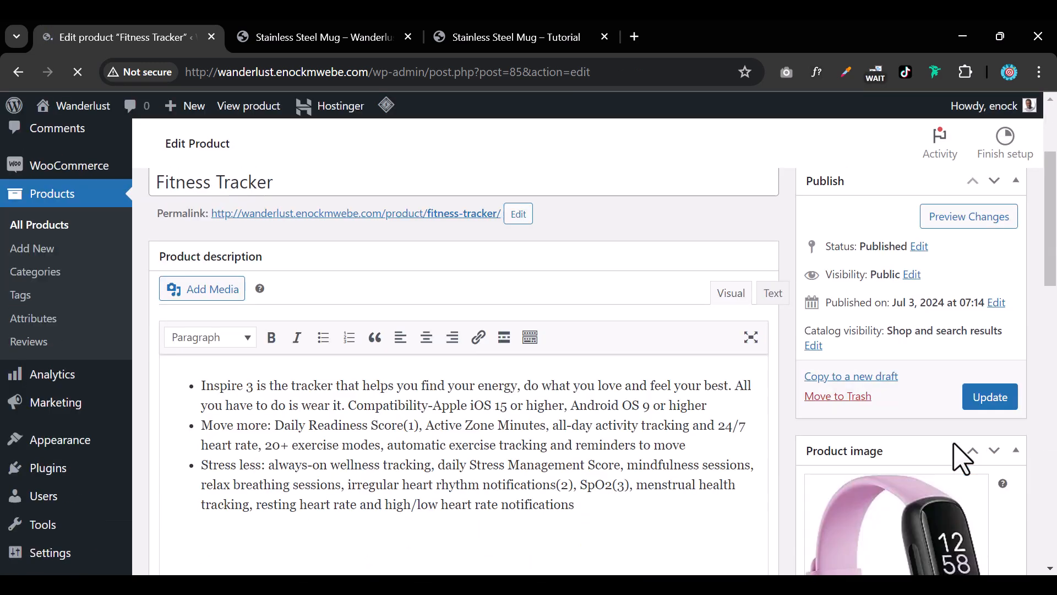
pyautogui.click(916, 275)
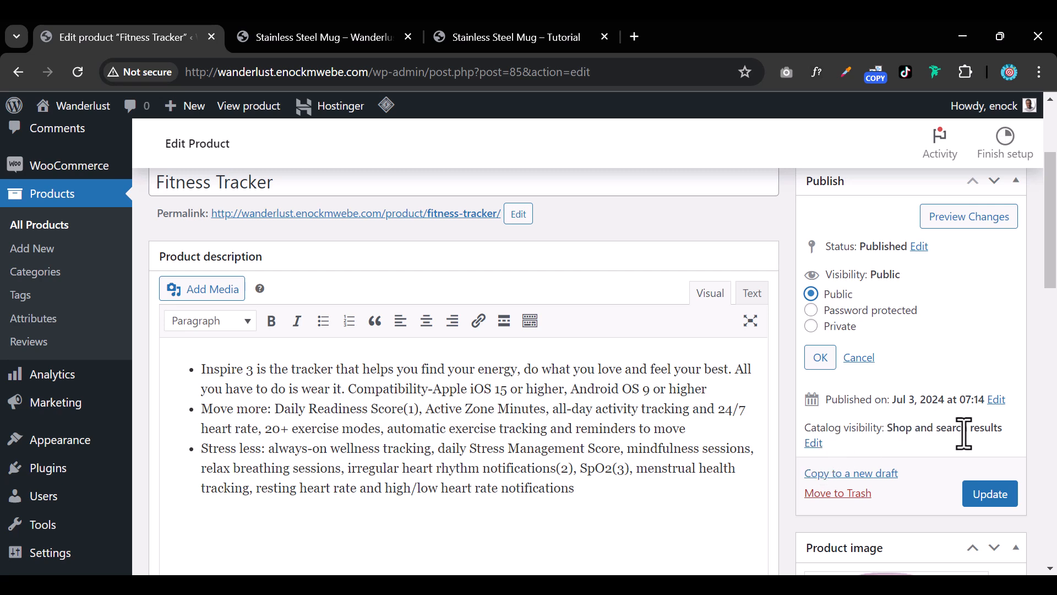
pyautogui.click(814, 443)
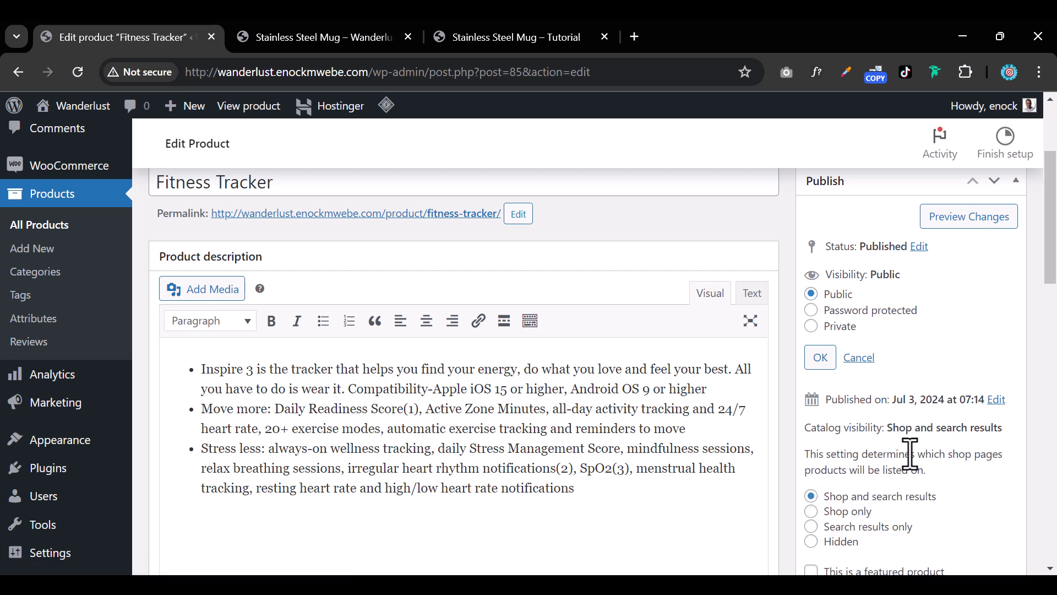
pyautogui.scroll(-3, 909, 448)
pyautogui.click(811, 376)
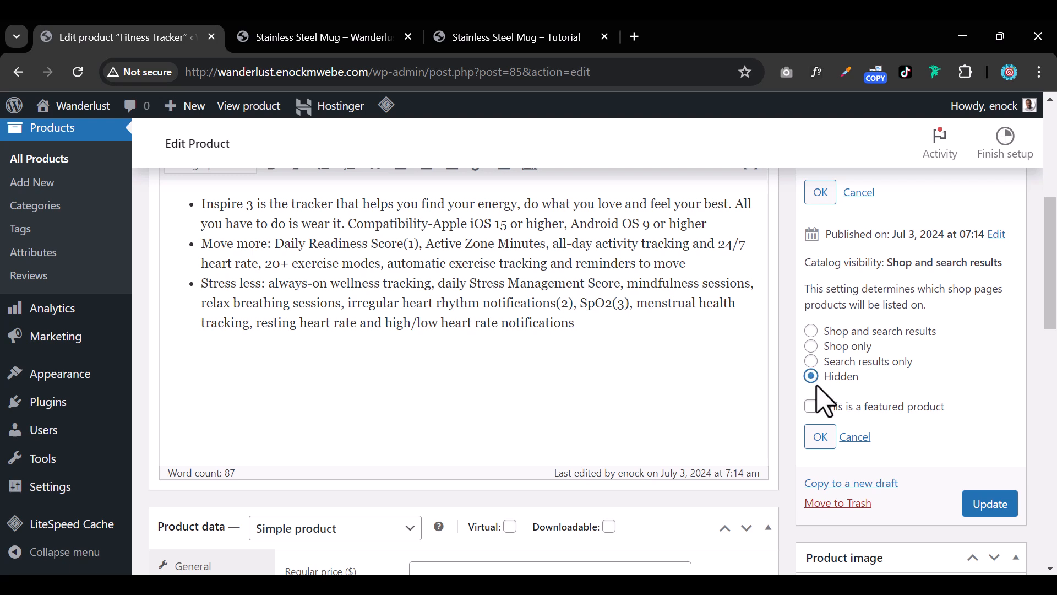
pyautogui.scroll(-3, 944, 401)
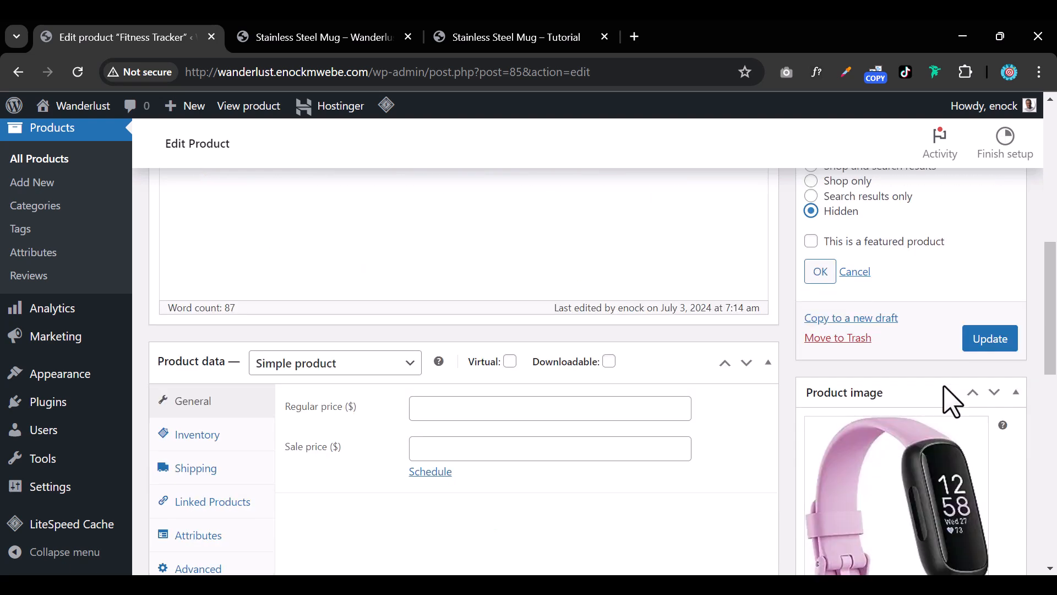
pyautogui.click(821, 278)
pyautogui.scroll(4, 876, 336)
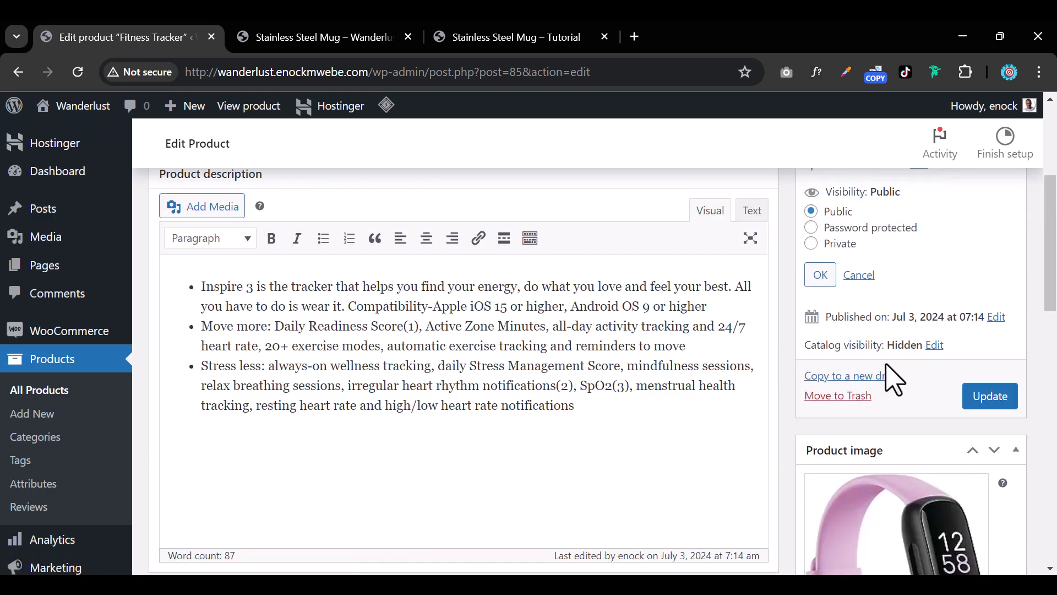
pyautogui.scroll(2, 900, 345)
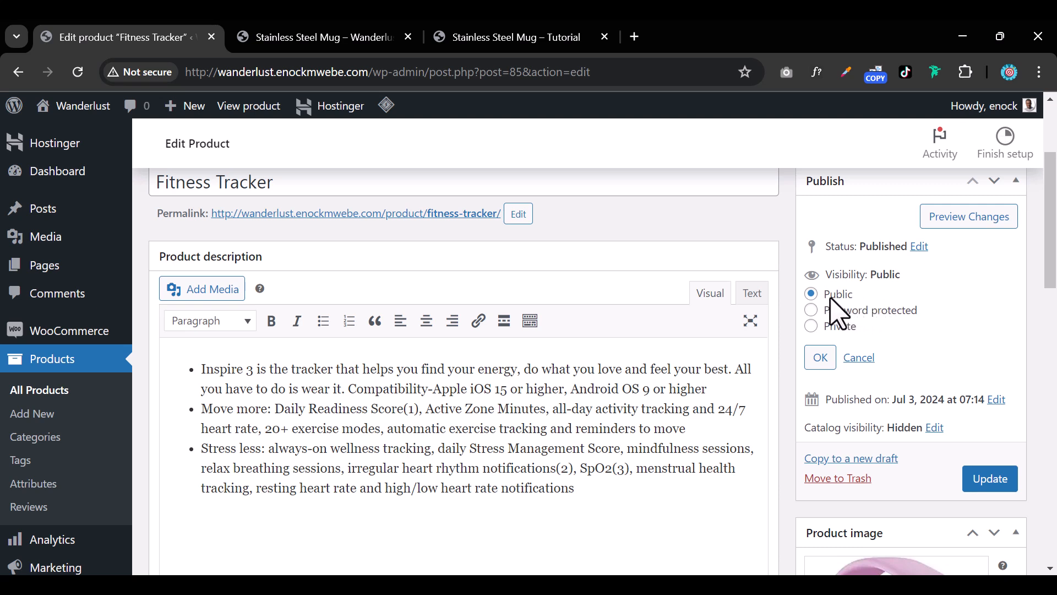
pyautogui.click(978, 480)
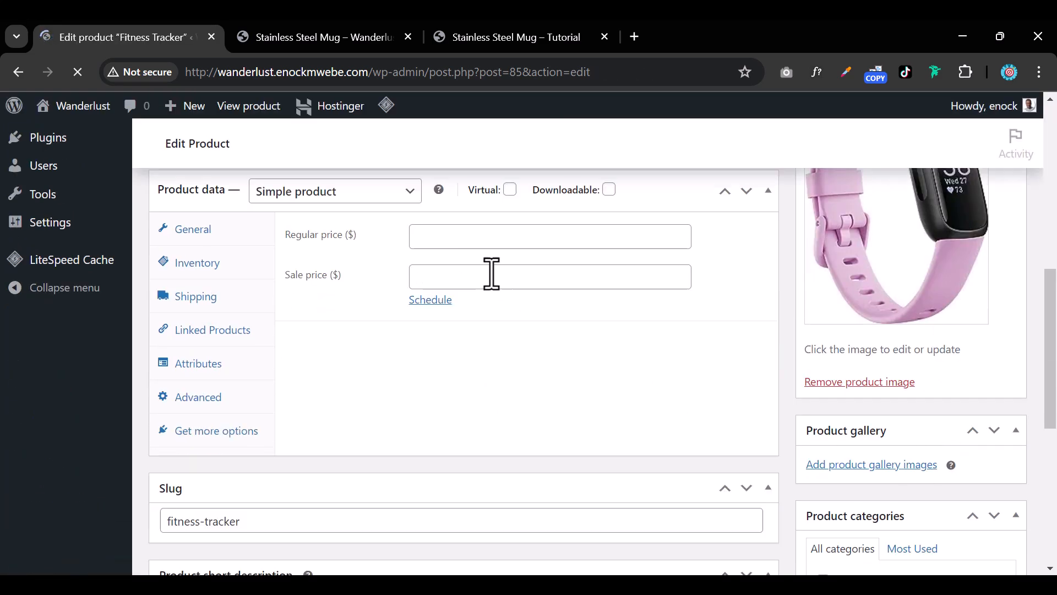
# Set the Fitness Tracker's regular price to $100 and update the product
pyautogui.scroll(-10, 474, 361)
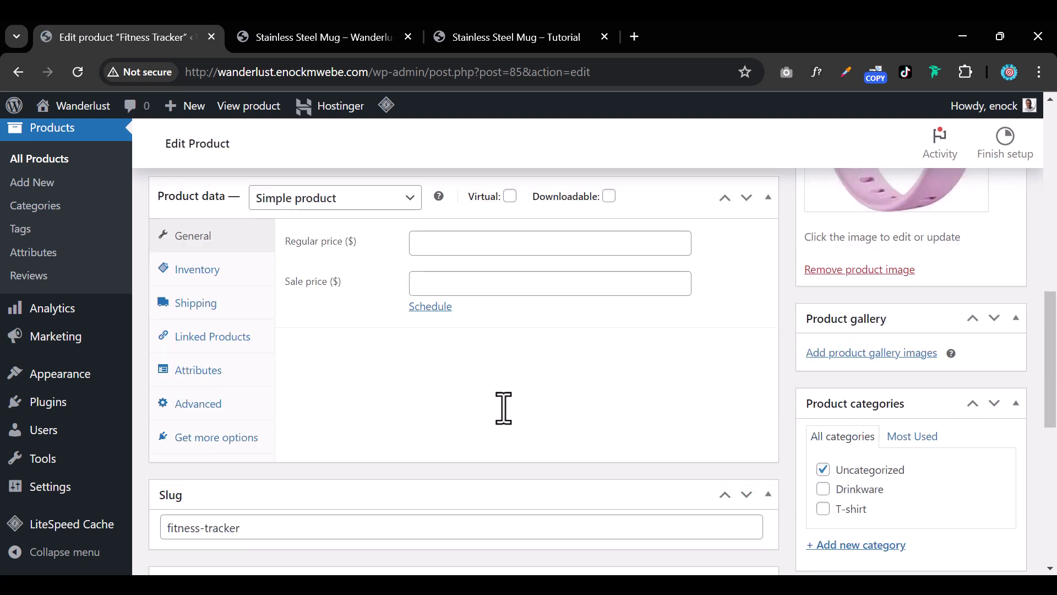
pyautogui.click(443, 243)
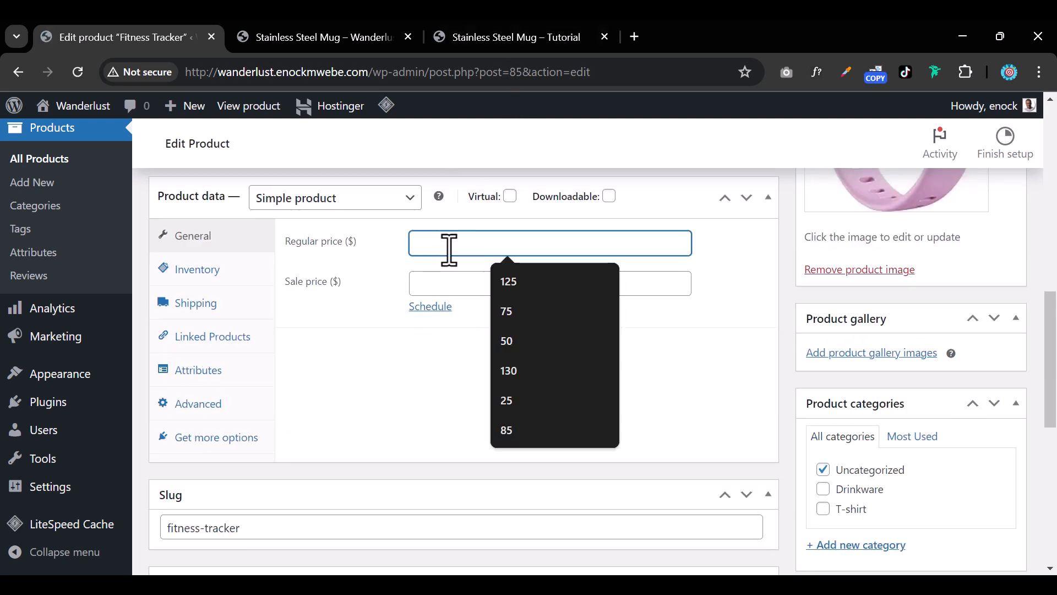
pyautogui.write('100')
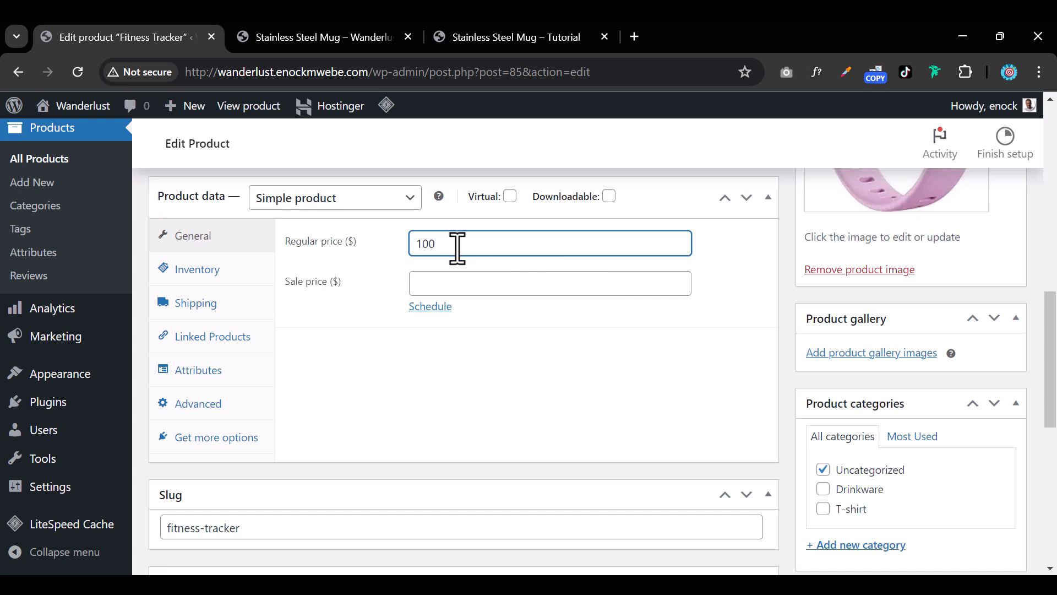
pyautogui.scroll(6, 715, 405)
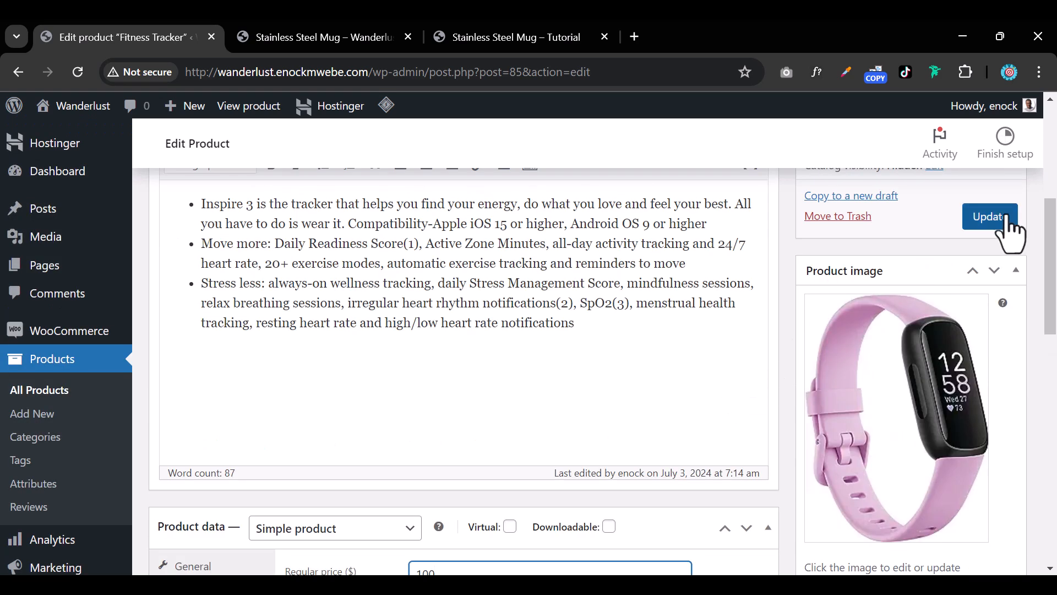
pyautogui.click(1010, 224)
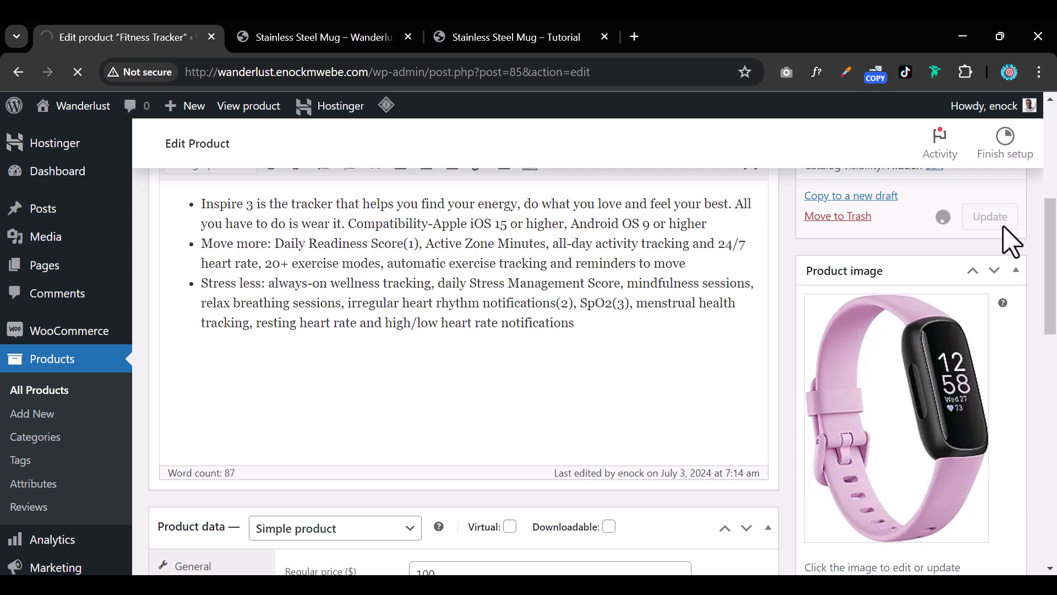
# Copy the Fitness Tracker product to a new draft
pyautogui.scroll(-2, 657, 431)
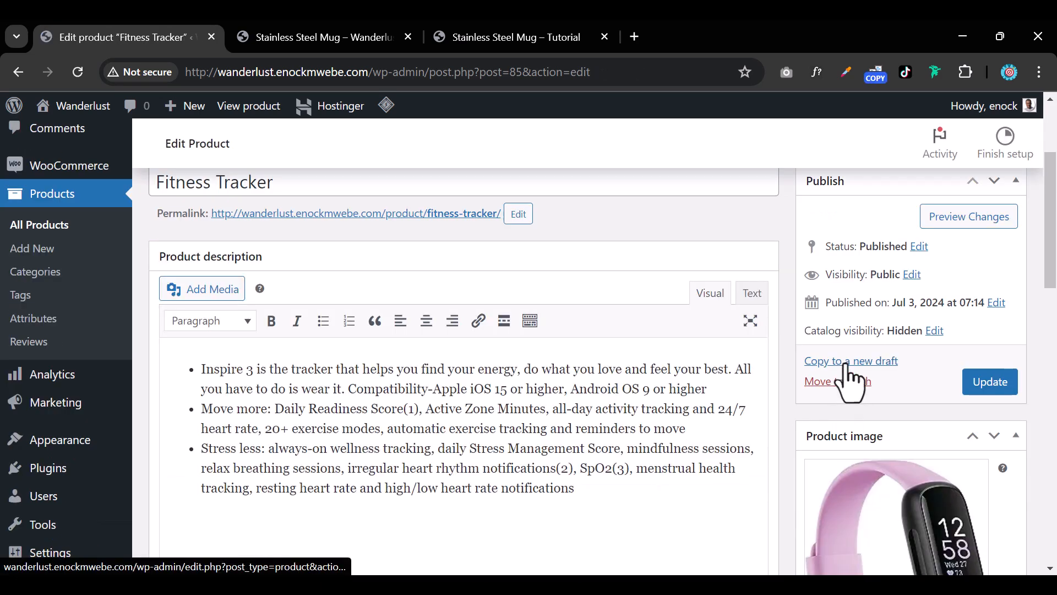
pyautogui.click(852, 363)
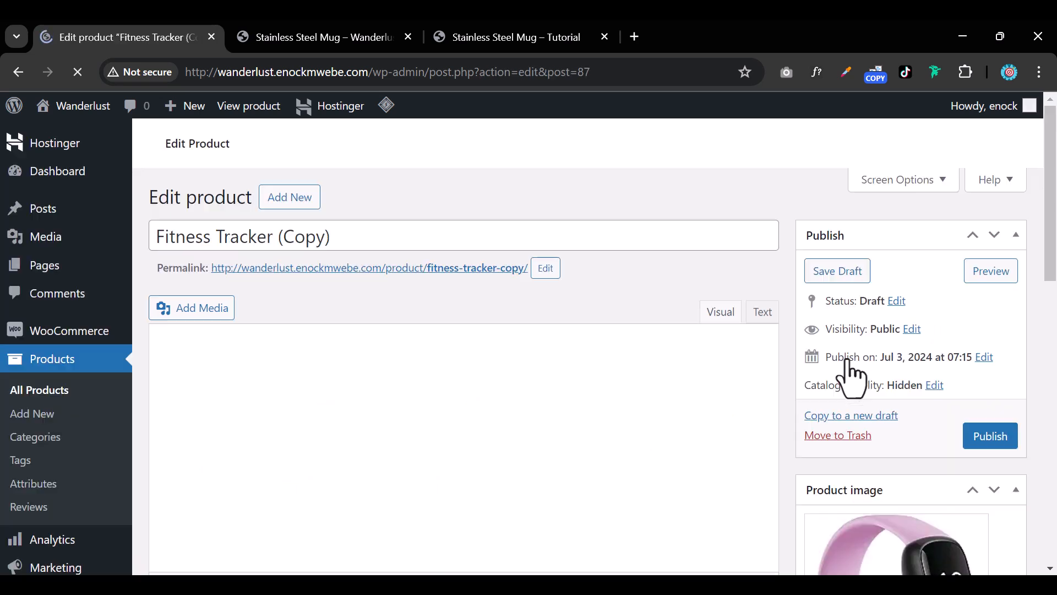
pyautogui.scroll(-5, 853, 376)
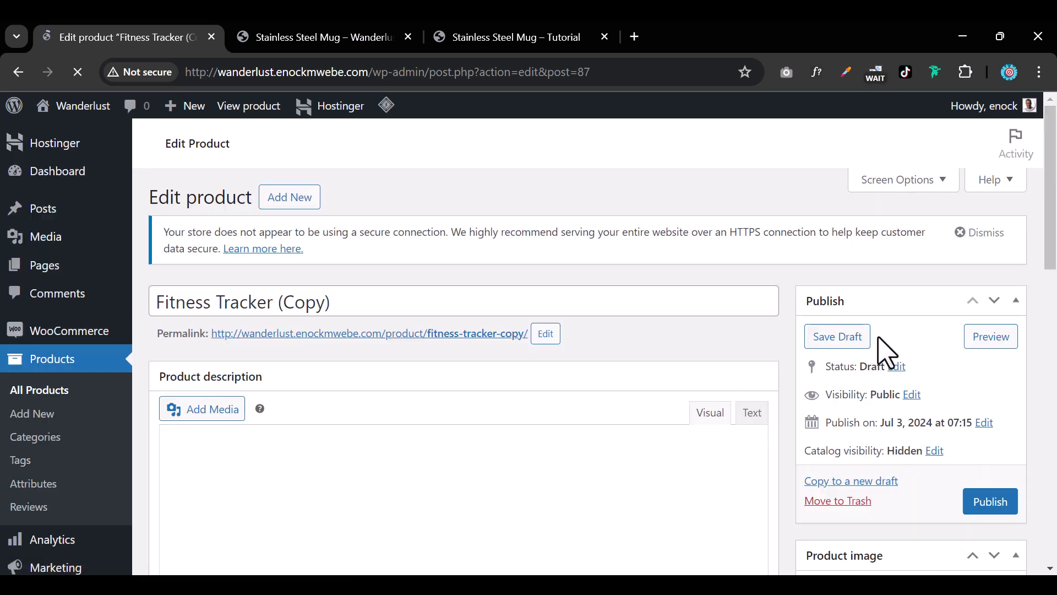
# Replace the copied draft's product image with the uploaded purple mat picture 91mOxgsO3AL.__AC_SX300_SY300_QL70_FMwebp_
pyautogui.scroll(-10, 885, 358)
pyautogui.click(894, 407)
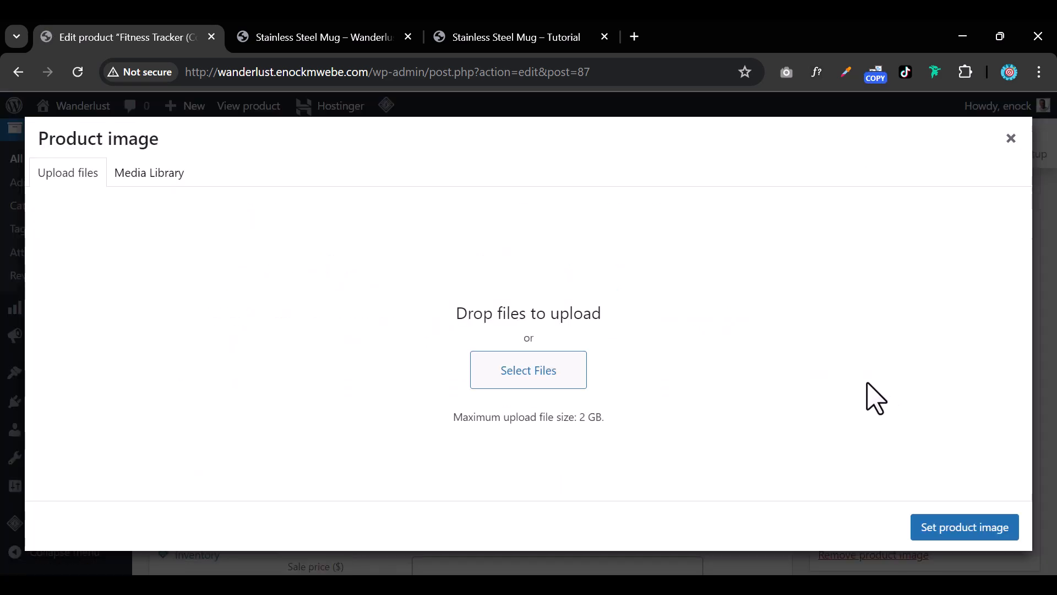
pyautogui.click(510, 374)
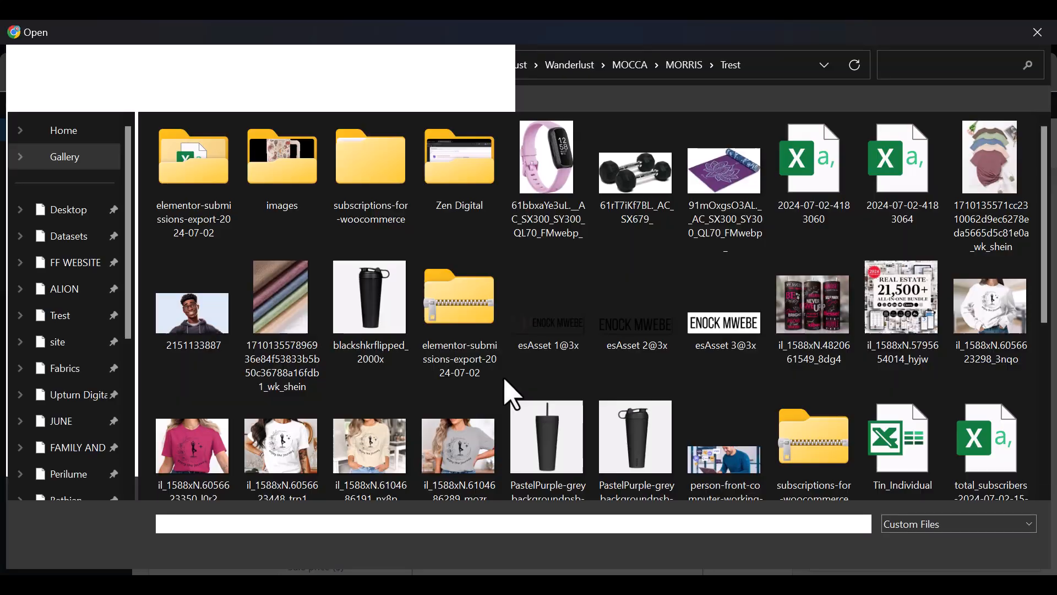
pyautogui.click(745, 223)
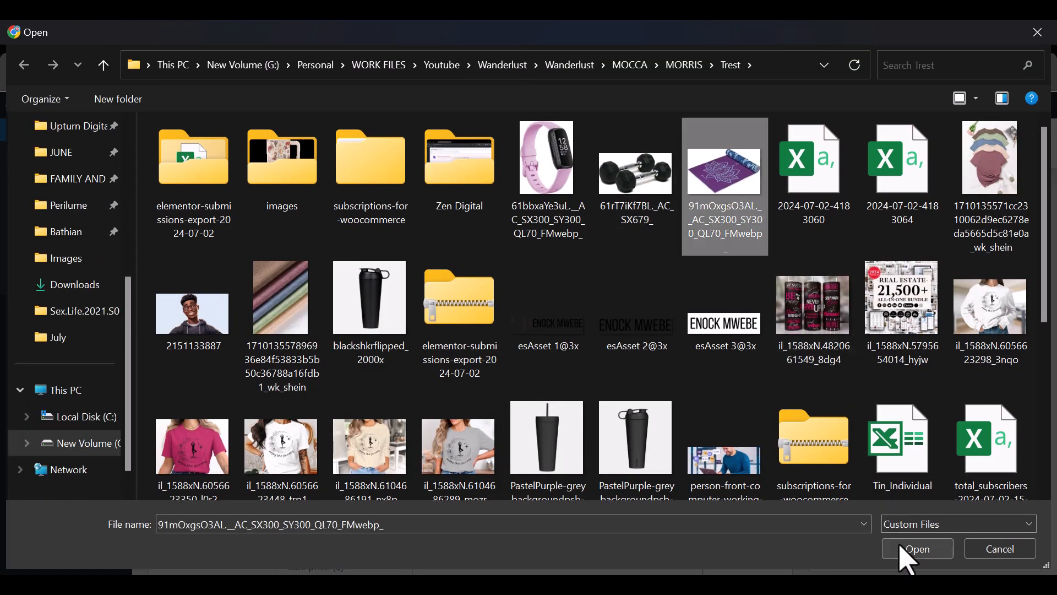
pyautogui.click(914, 549)
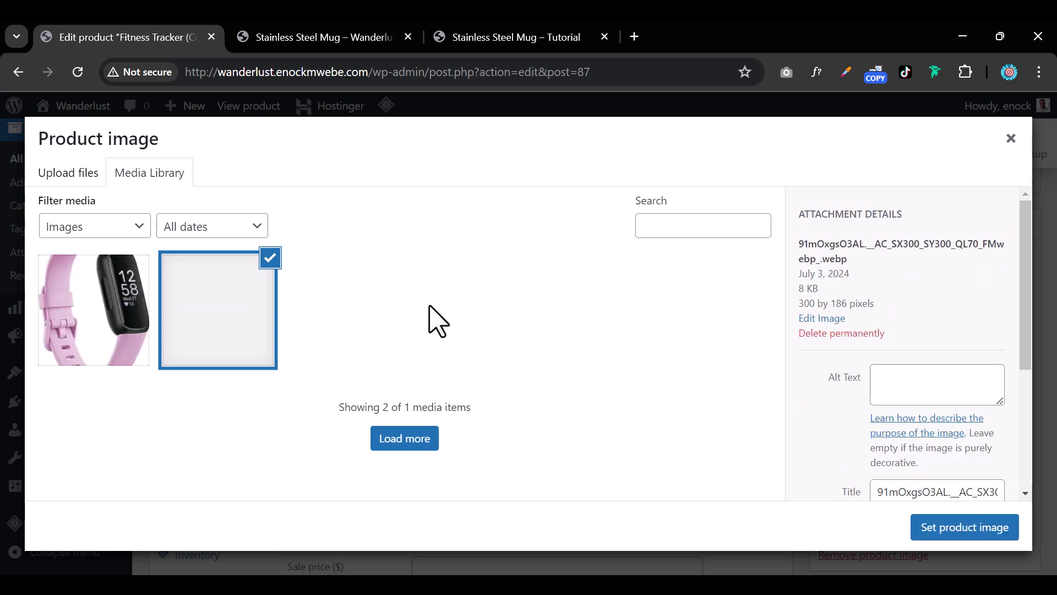
pyautogui.click(943, 539)
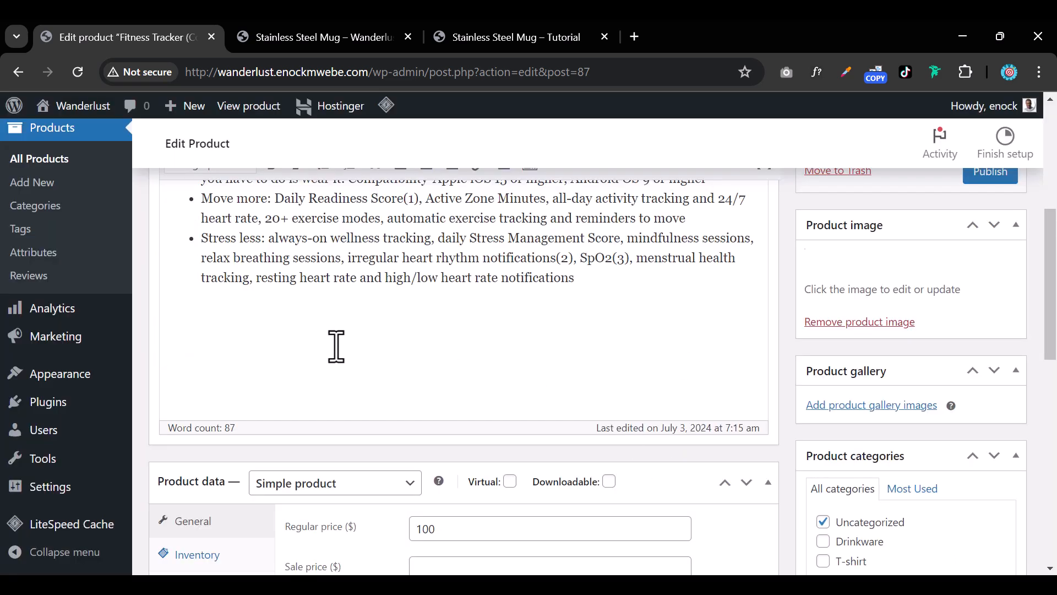
# Rename the copied product as Yoga Mat and publish it
pyautogui.scroll(5, 325, 341)
pyautogui.tripleClick(268, 221)
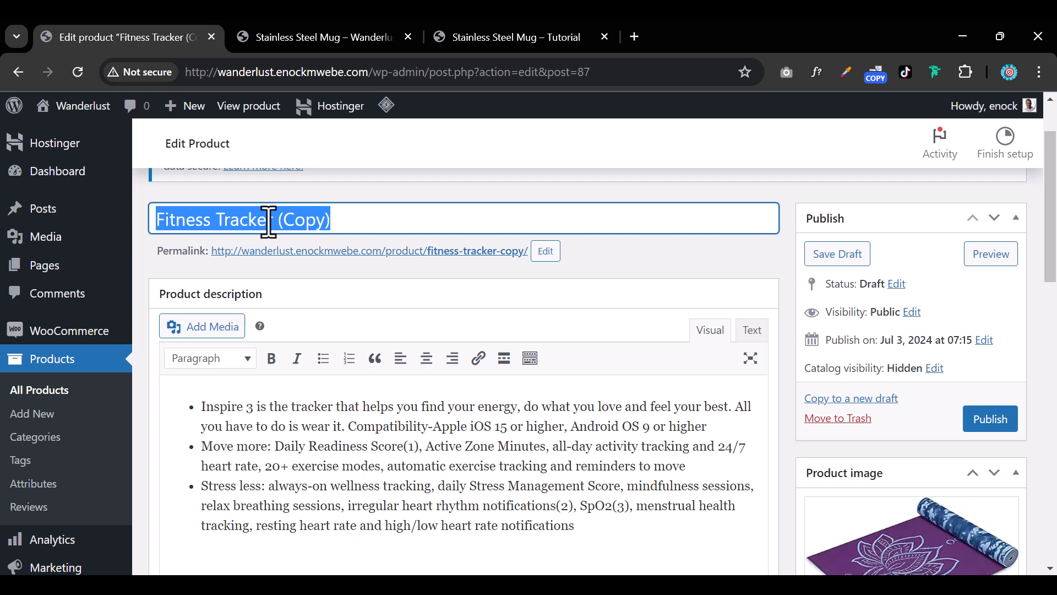
pyautogui.write('Yoga Mat')
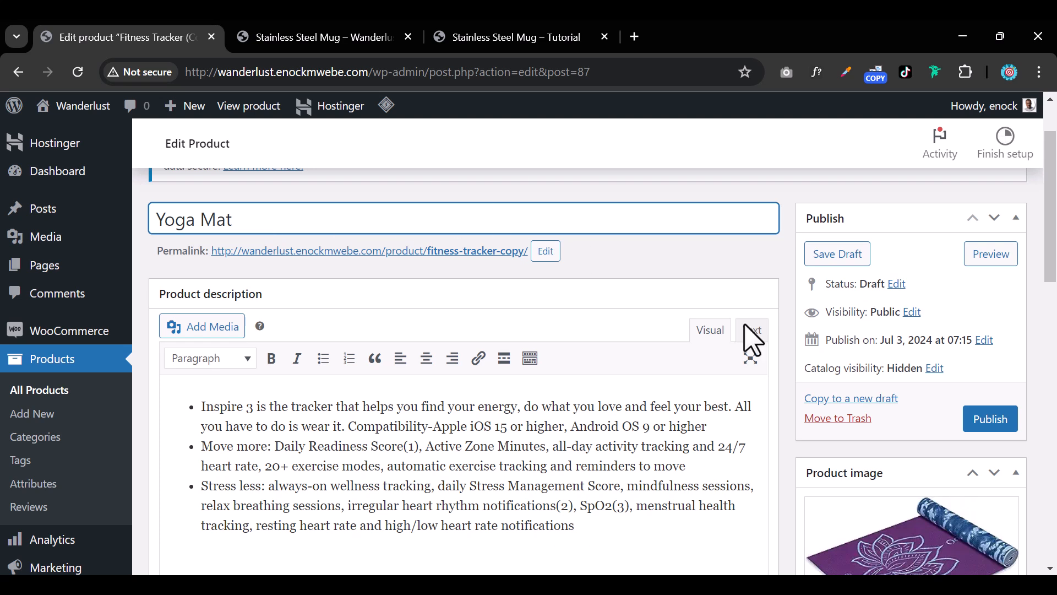
pyautogui.click(999, 422)
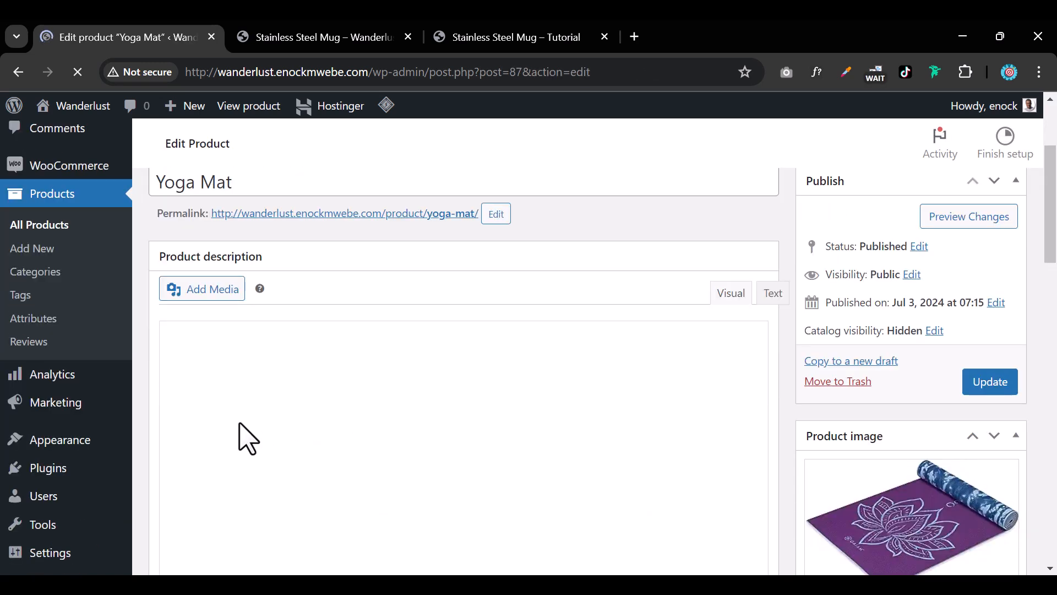
# Copy the Yoga Mat product to a new draft and replace its image with the uploaded Web-ProductImages-Traveler32ozCore-Rodeo-1_2000x picture
pyautogui.moveTo(195, 374); pyautogui.dragTo(669, 480)
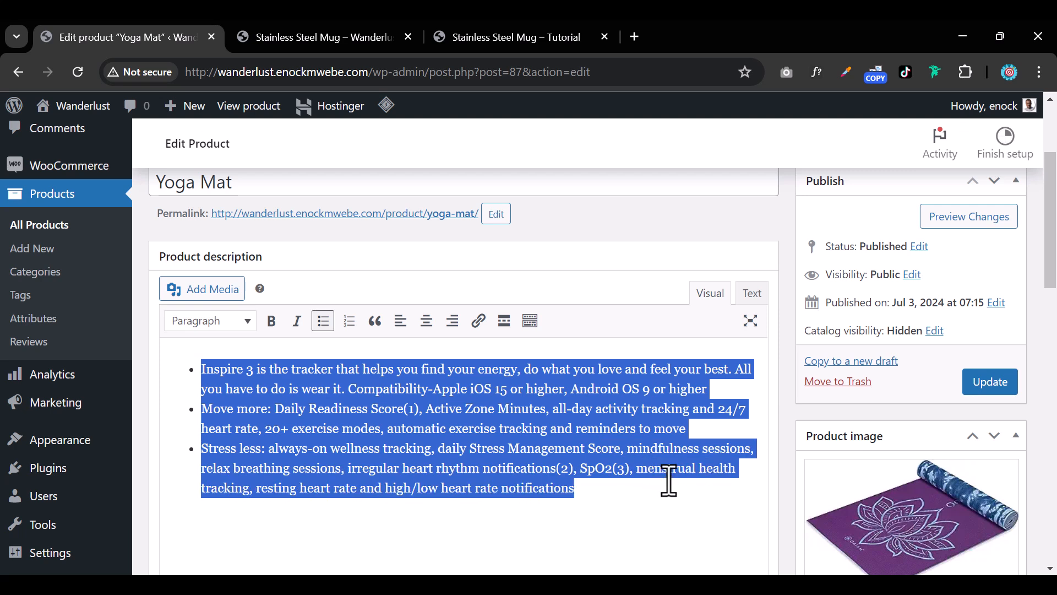
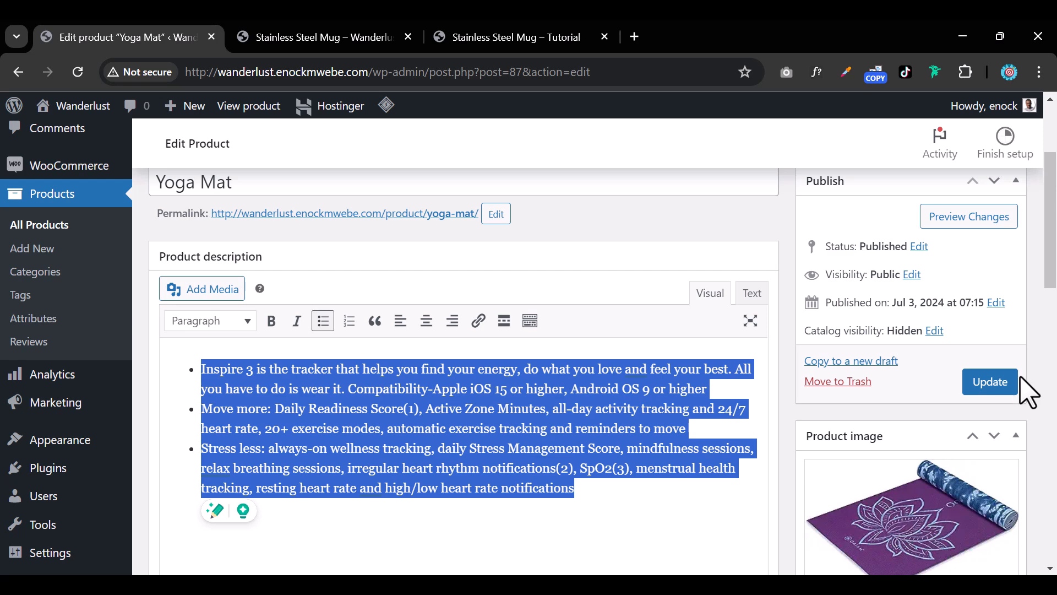
pyautogui.click(848, 362)
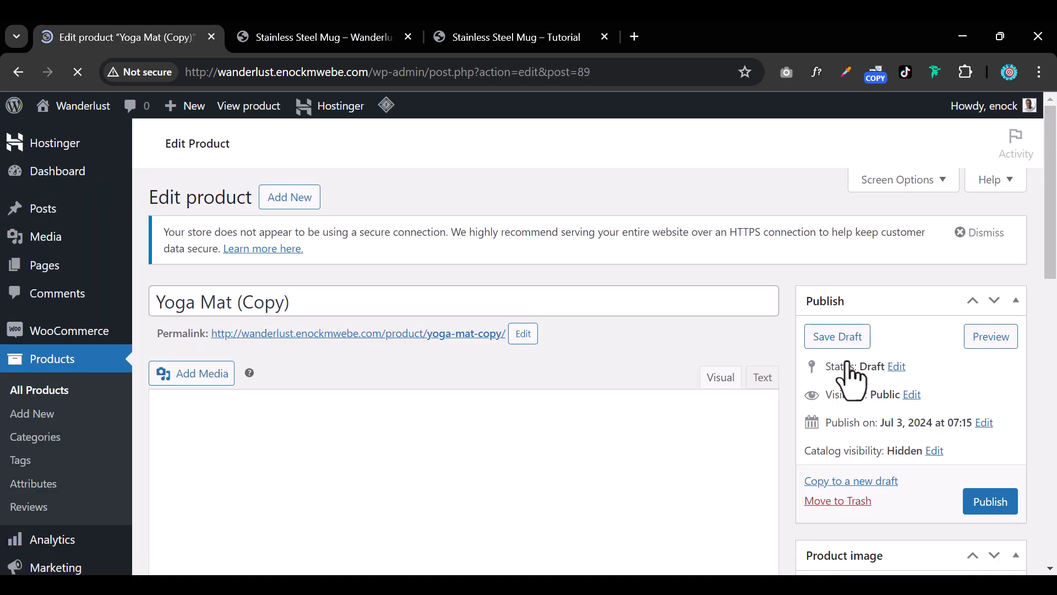
pyautogui.scroll(-5, 837, 375)
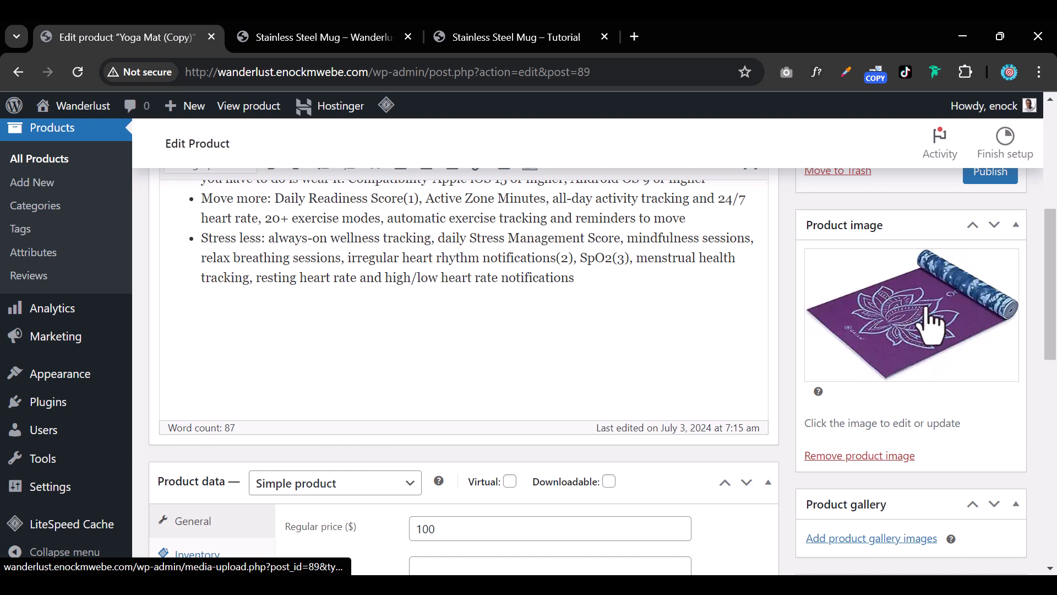
pyautogui.click(903, 331)
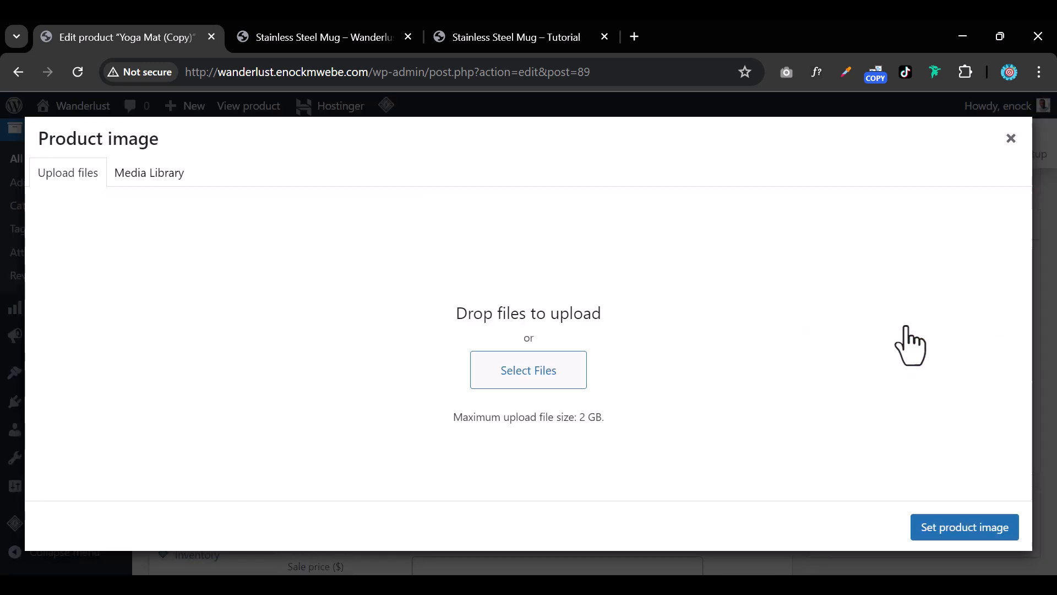
pyautogui.click(526, 375)
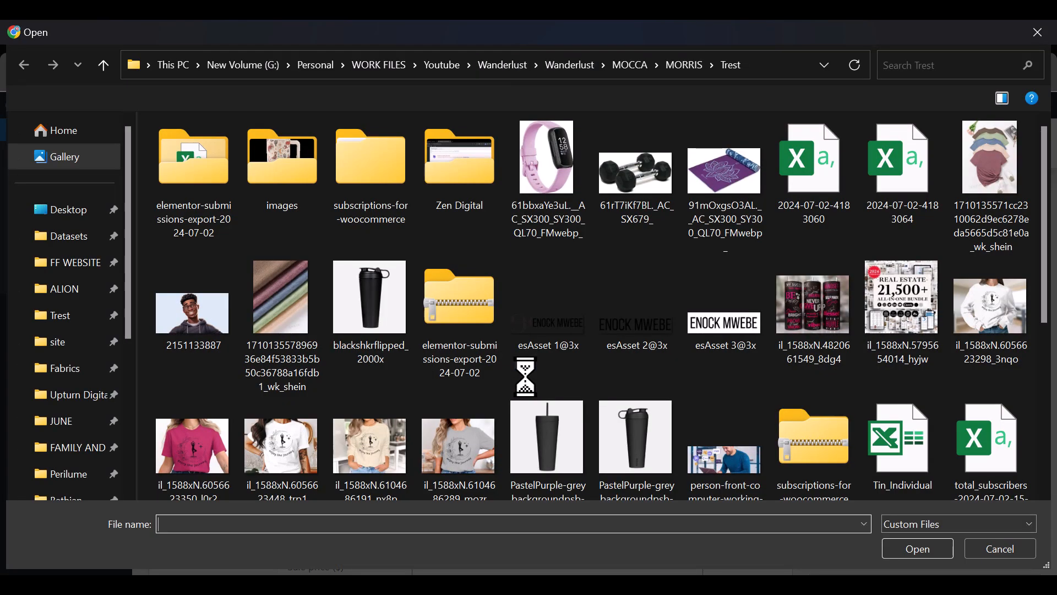
pyautogui.scroll(-5, 597, 377)
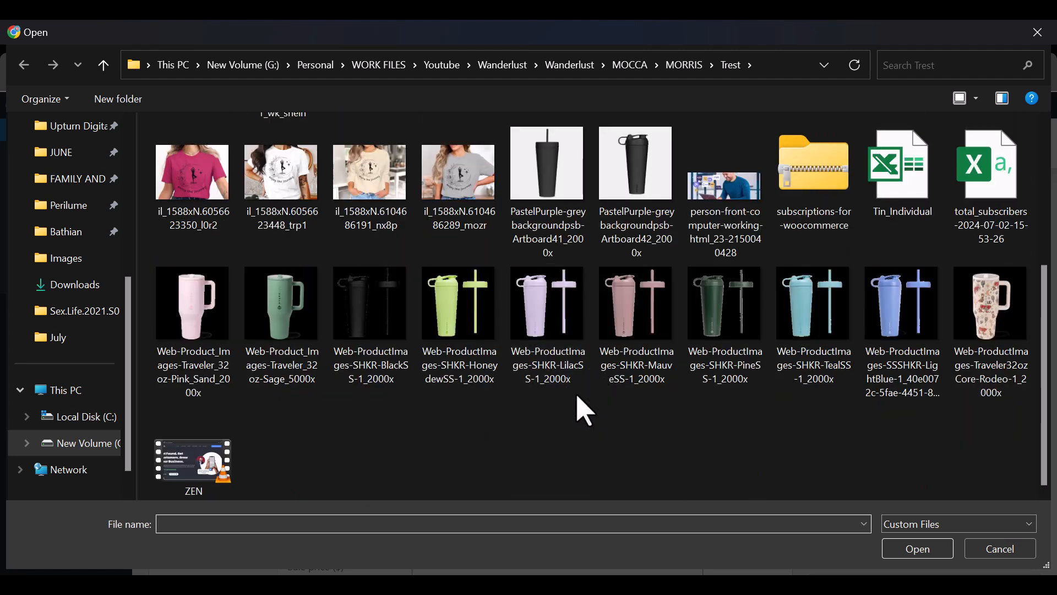
pyautogui.click(994, 325)
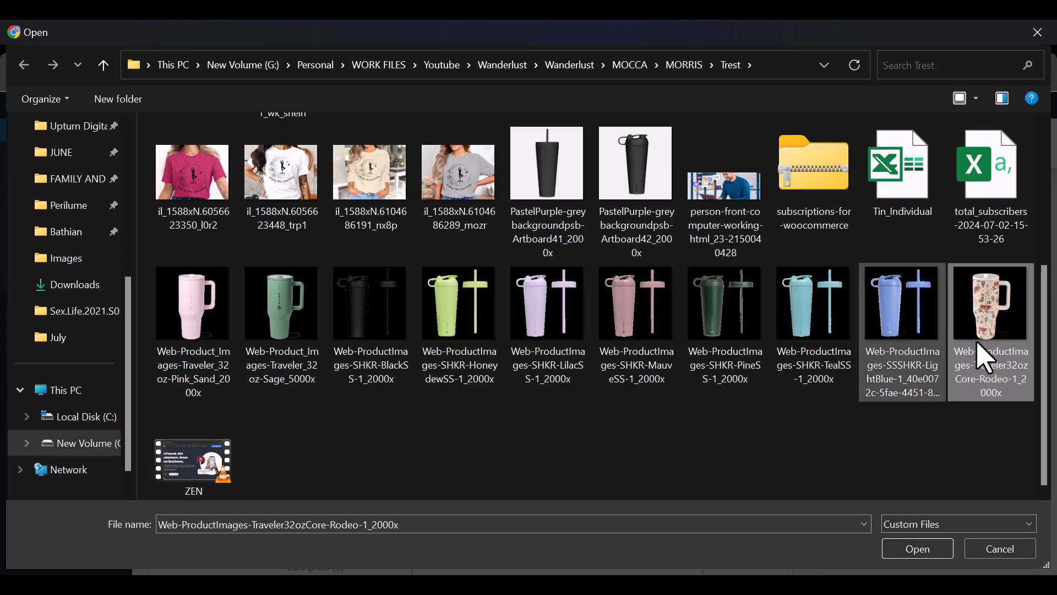
pyautogui.click(936, 553)
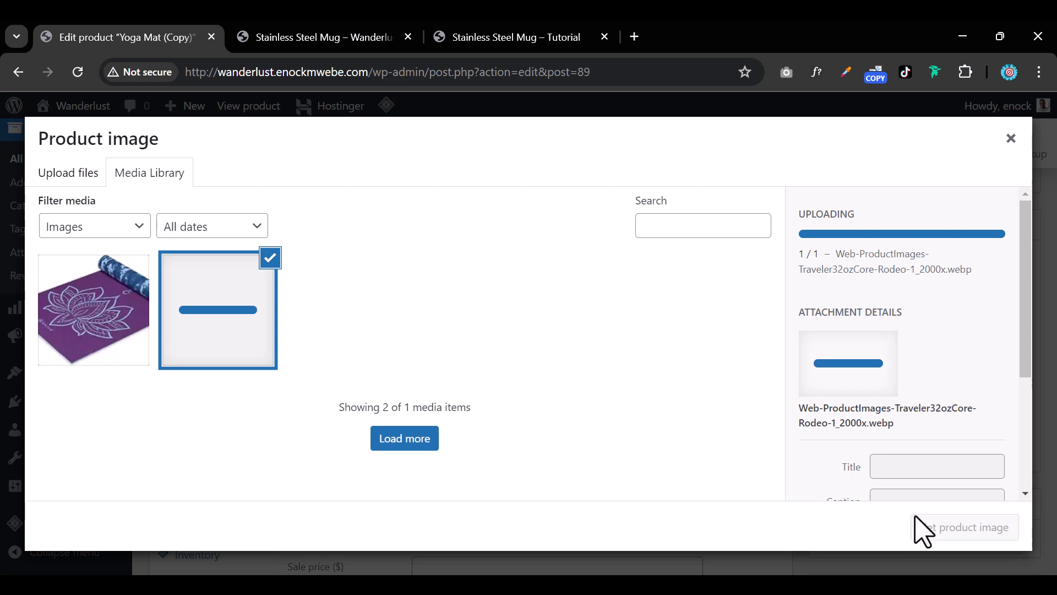
pyautogui.click(940, 545)
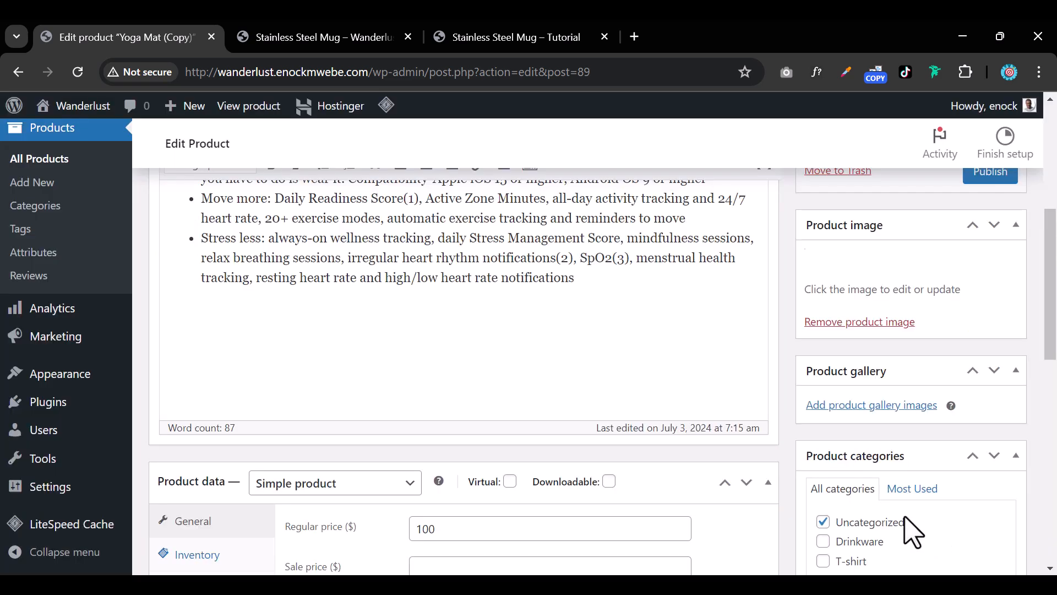
# Rename the Yoga Mat copy as Water Bottle and publish the product
pyautogui.scroll(5, 447, 364)
pyautogui.tripleClick(312, 302)
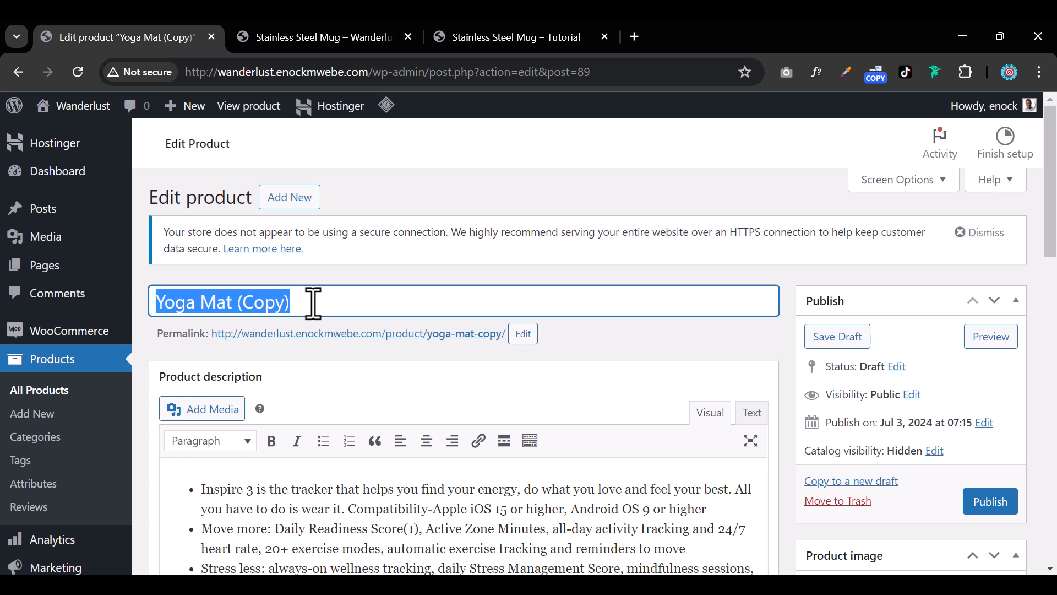
pyautogui.write('Water Bottle')
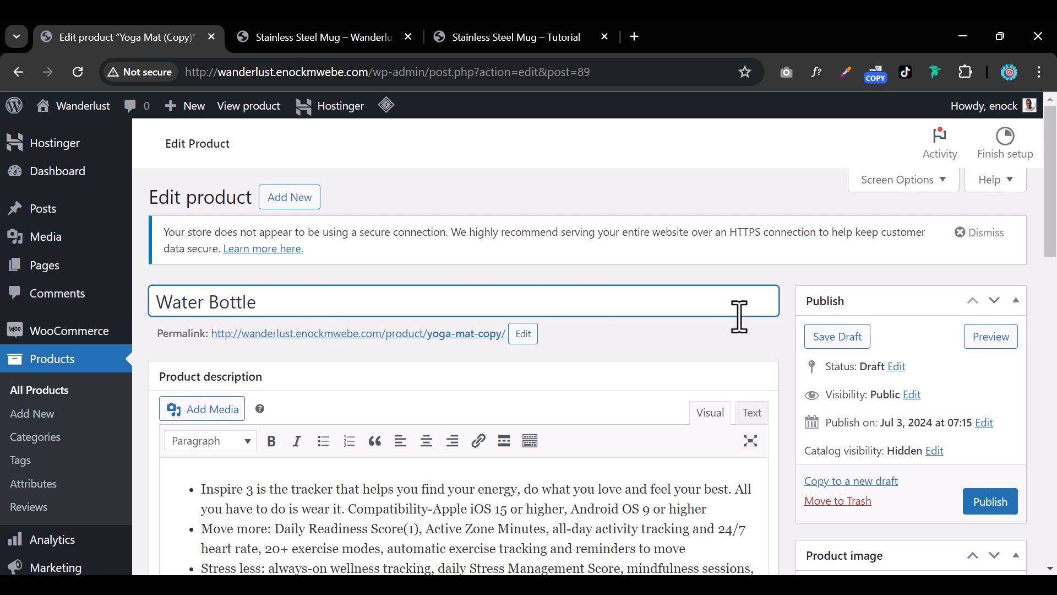
pyautogui.scroll(-1, 881, 396)
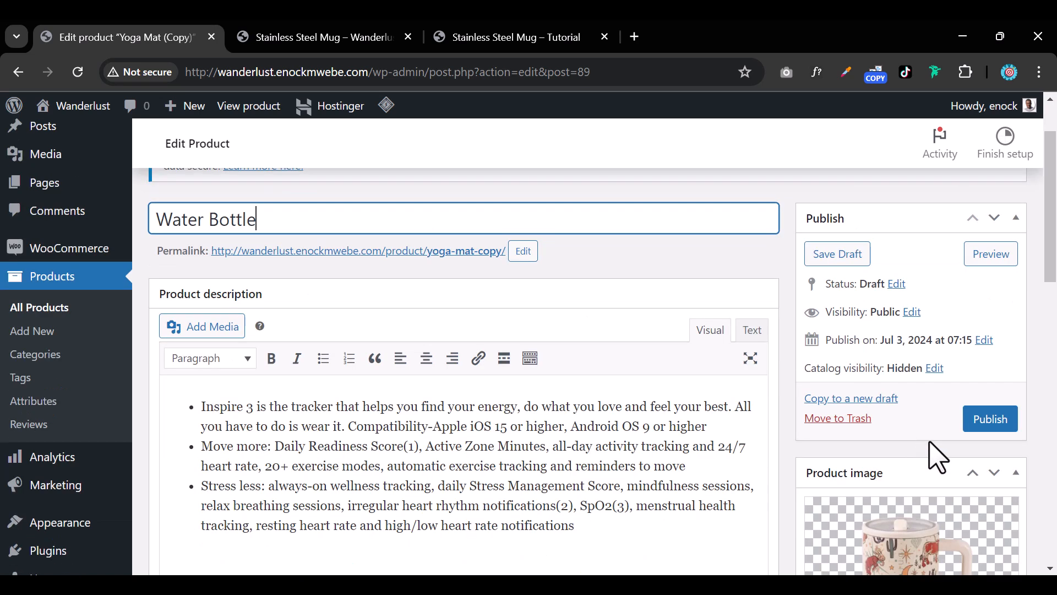
pyautogui.click(987, 421)
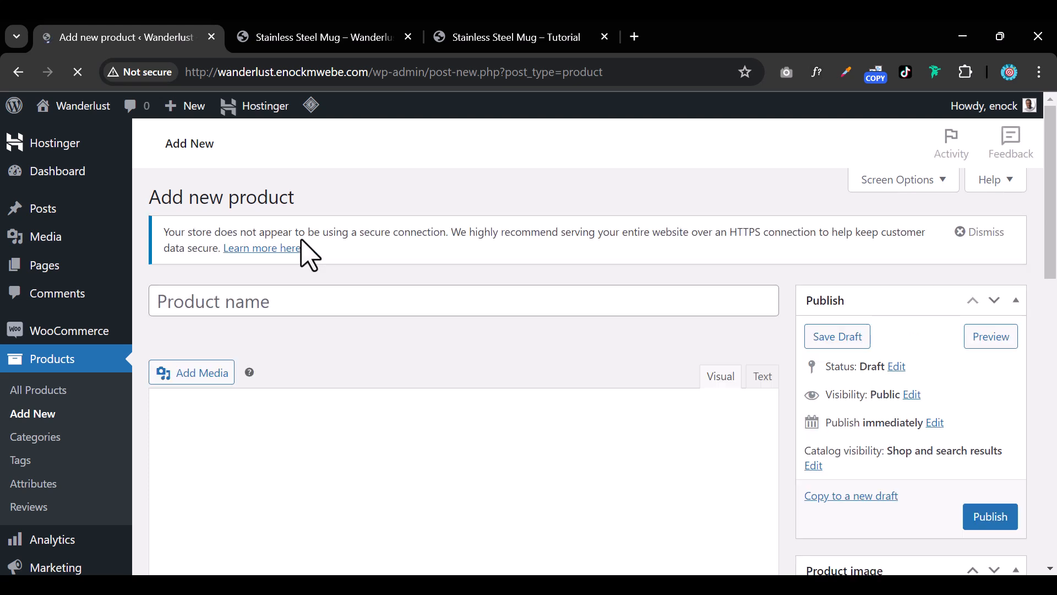
# Name the new product Fitness Kit and paste the bulleted text on sleep tracking, connectivity and Premium membership as its description
pyautogui.click(291, 300)
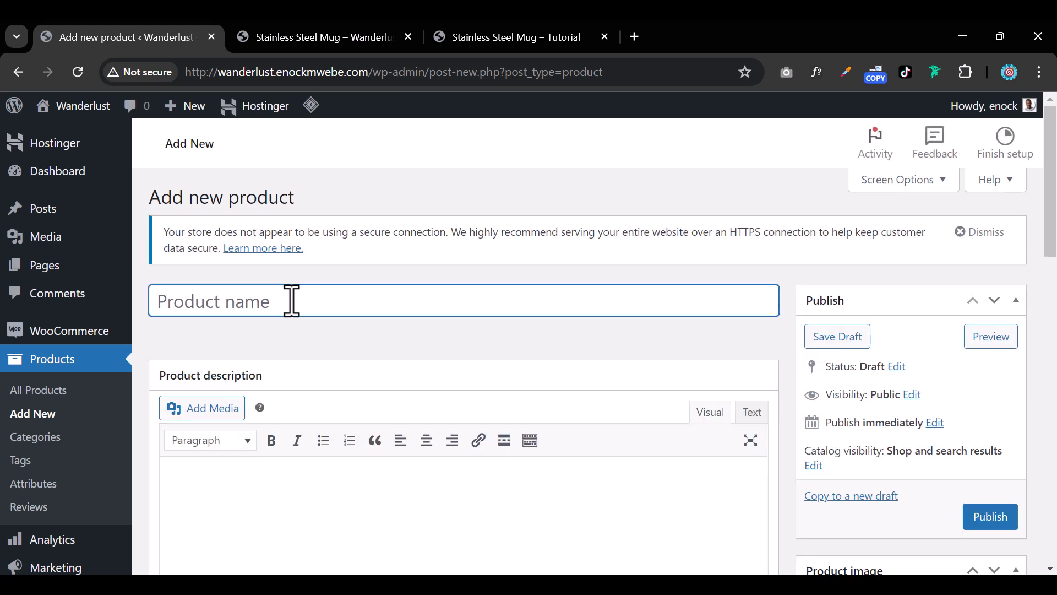
pyautogui.write('Fitness Kit')
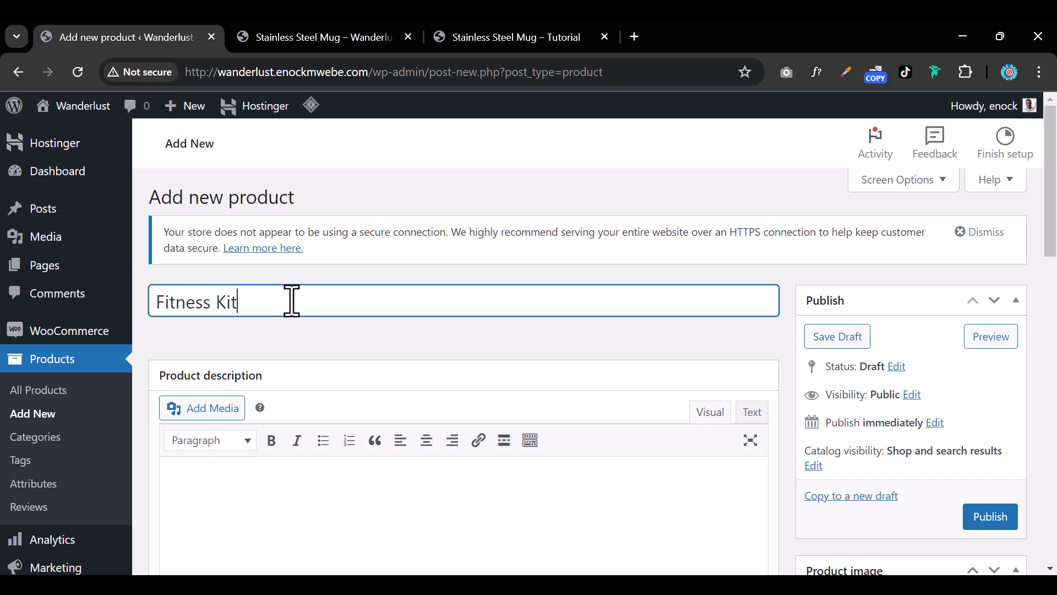
pyautogui.scroll(-3, 330, 331)
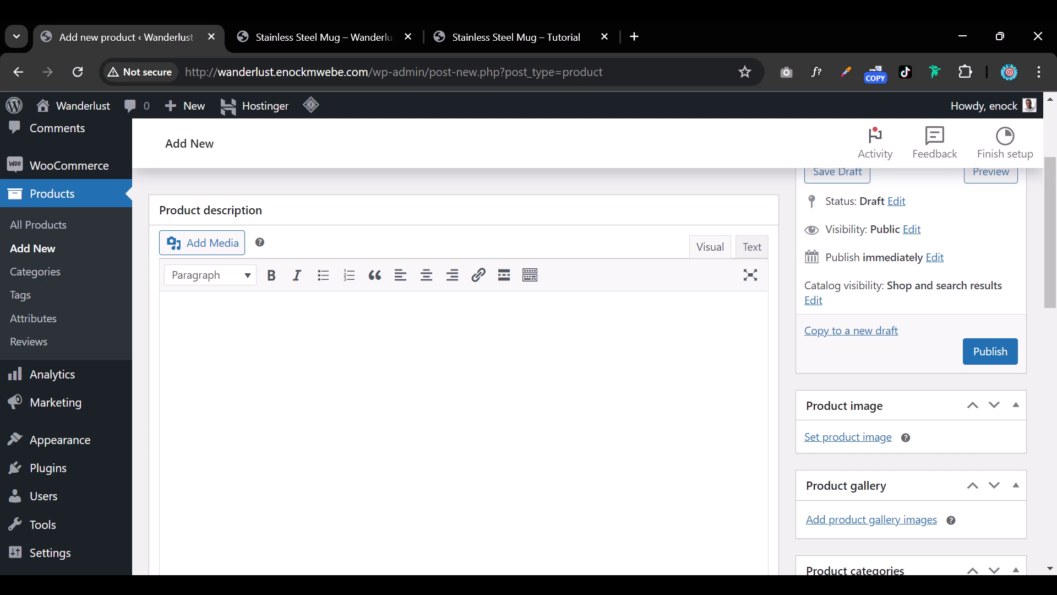
pyautogui.hotkey('alt', 'Tab')
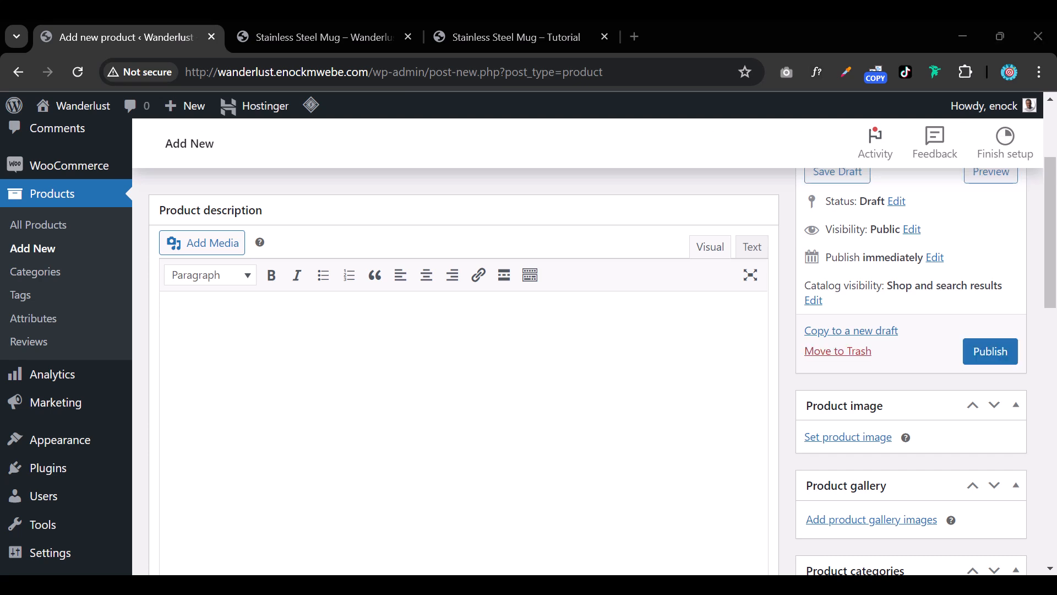
pyautogui.rightClick(243, 364)
pyautogui.click(196, 331)
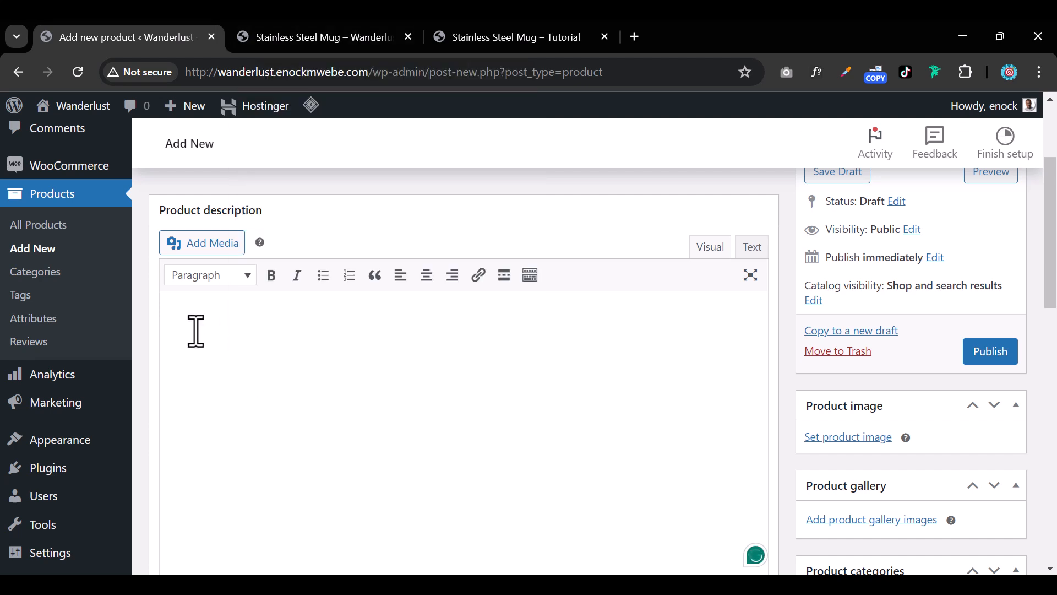
pyautogui.write('Sleep better: automatic sleep tracking, personalized Sleep Profile(1), daily detailed Sleep Score, smart wake vibrating alarm, sleep mode Comfortably connected day and night: calls, texts & smartphone app notifications(4), color touchscreen with customizable clock faces, super lightweight and water resistant to 50 meters, up to 10 day battery life(5) Includes a 6-month Premium membership complete with personalized insights, advanced analytics and more (New & returning Premium users only. Must activate trial within 60-days of device activation. Content and features may change)')
# Upload the dumbbell picture 61rT7iKf7BL._AC_SX679_ and set it as the Fitness Kit's product image
pyautogui.scroll(-4, 584, 325)
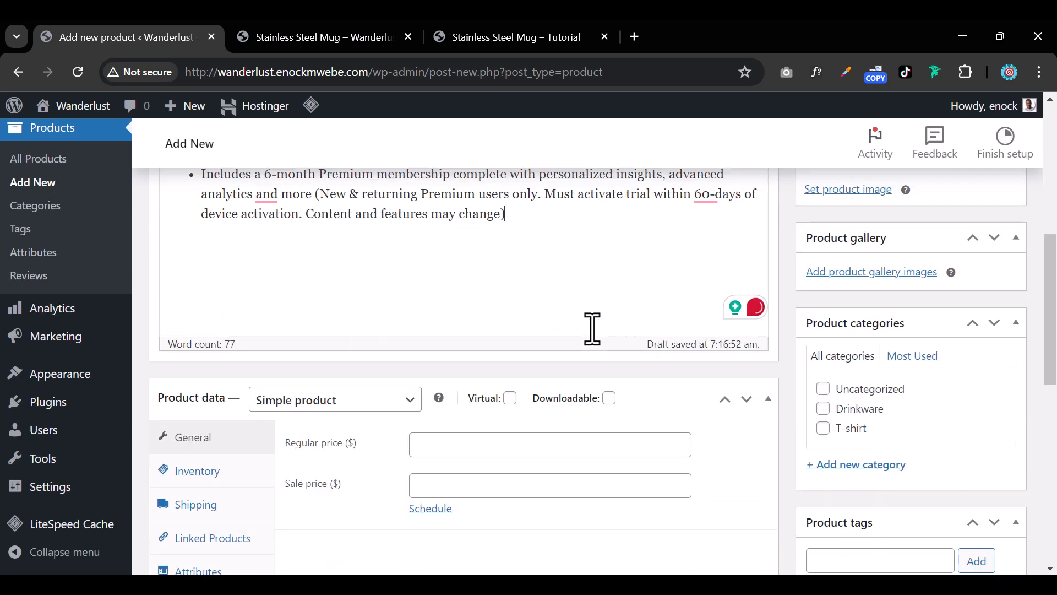
pyautogui.scroll(2, 821, 335)
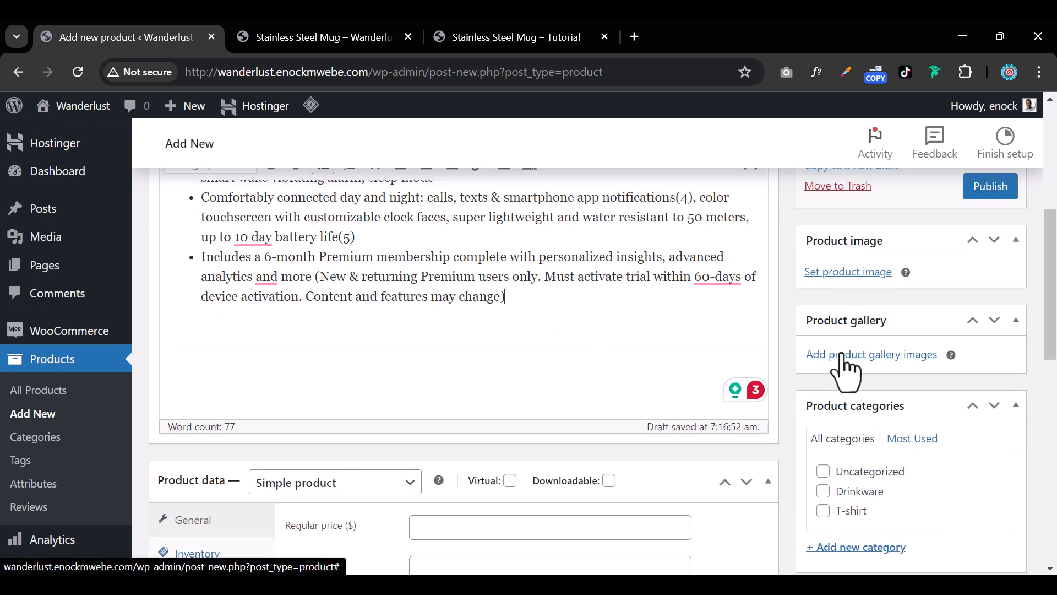
pyautogui.click(859, 277)
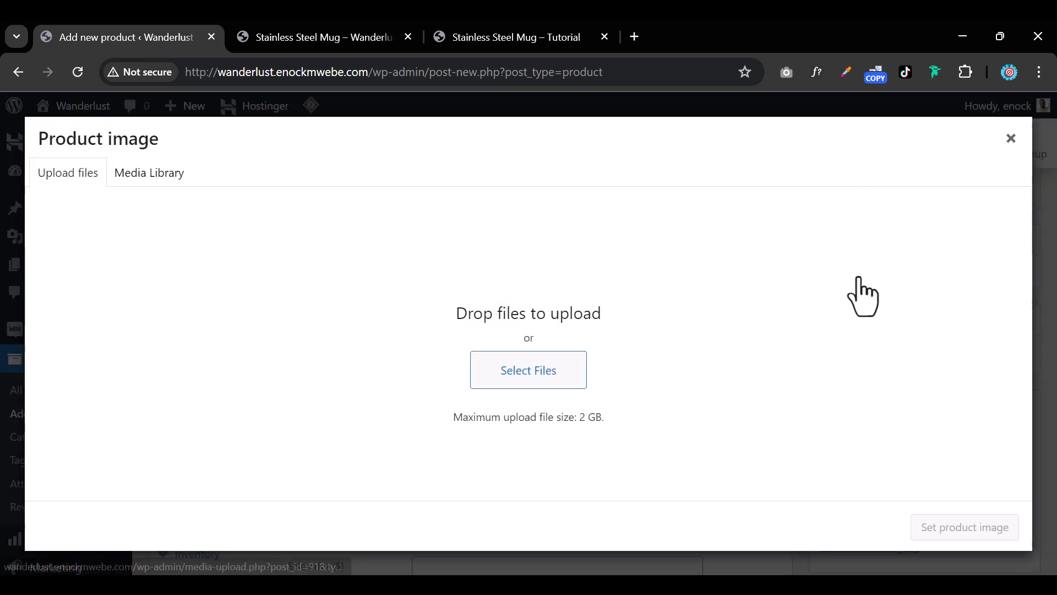
pyautogui.click(502, 384)
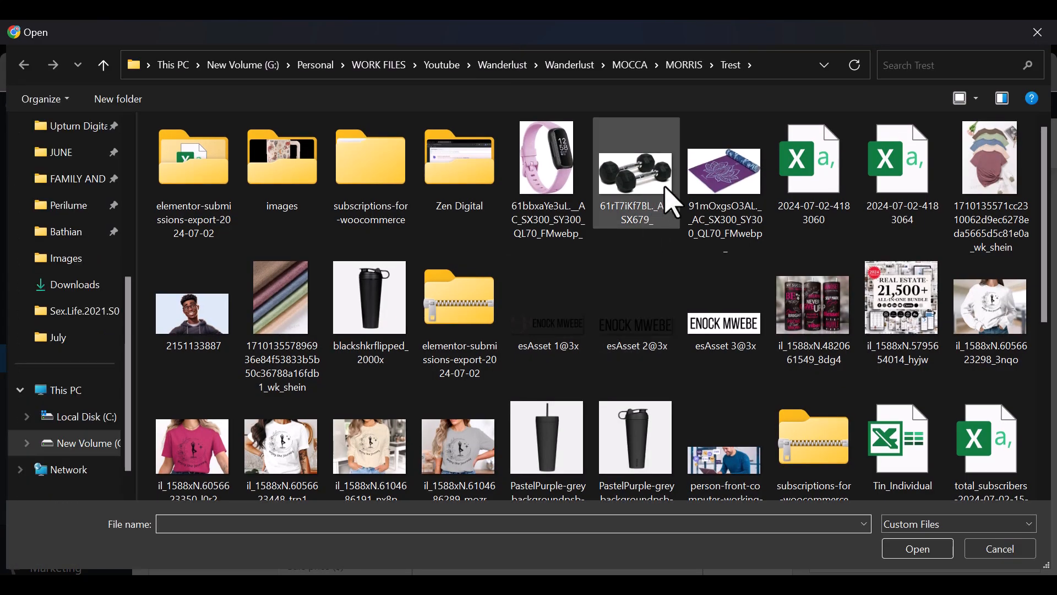
pyautogui.click(675, 204)
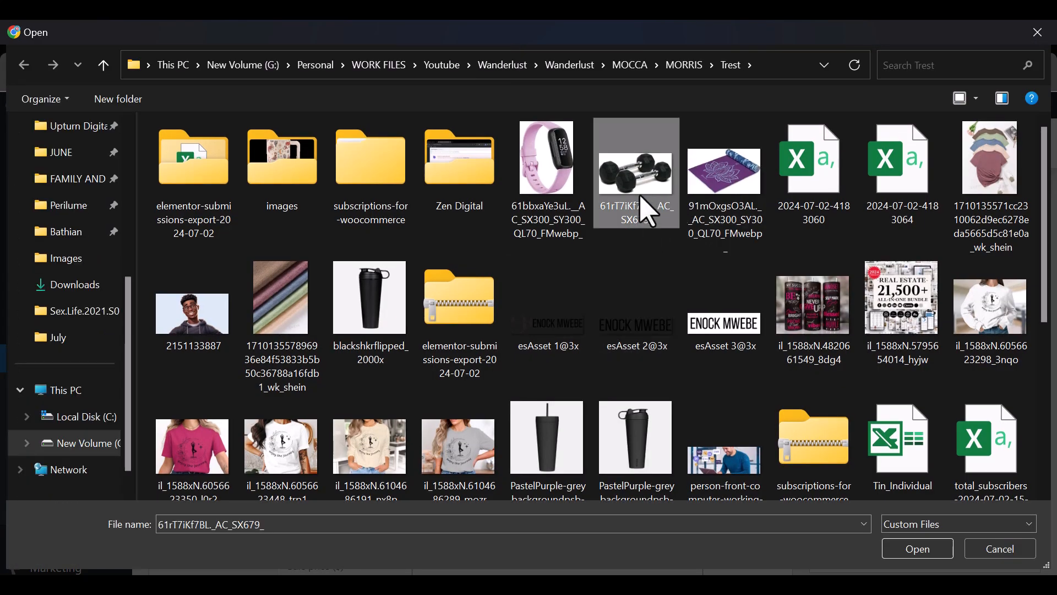
pyautogui.click(920, 551)
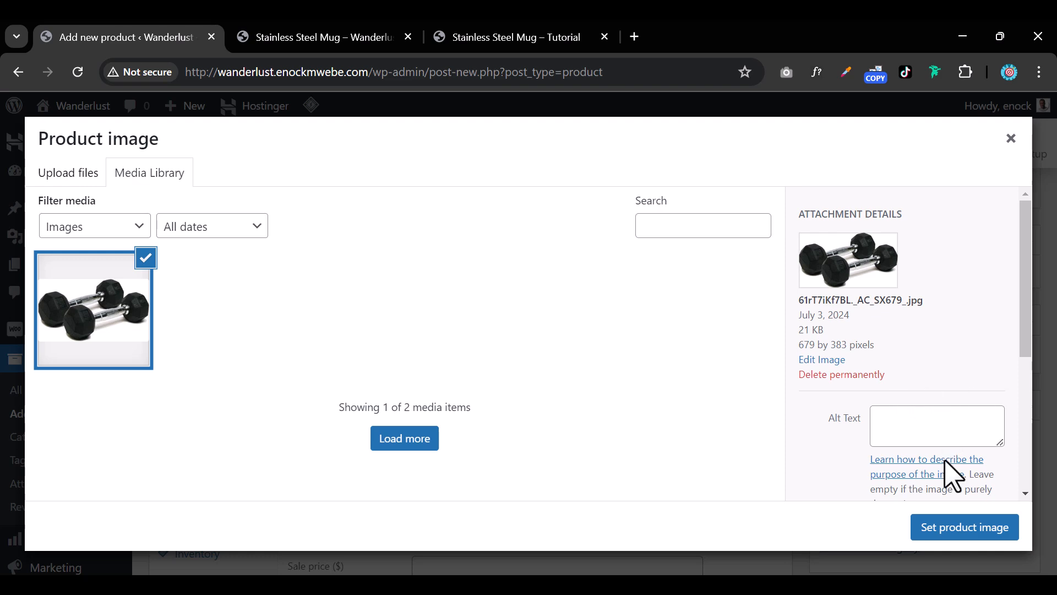
pyautogui.click(950, 537)
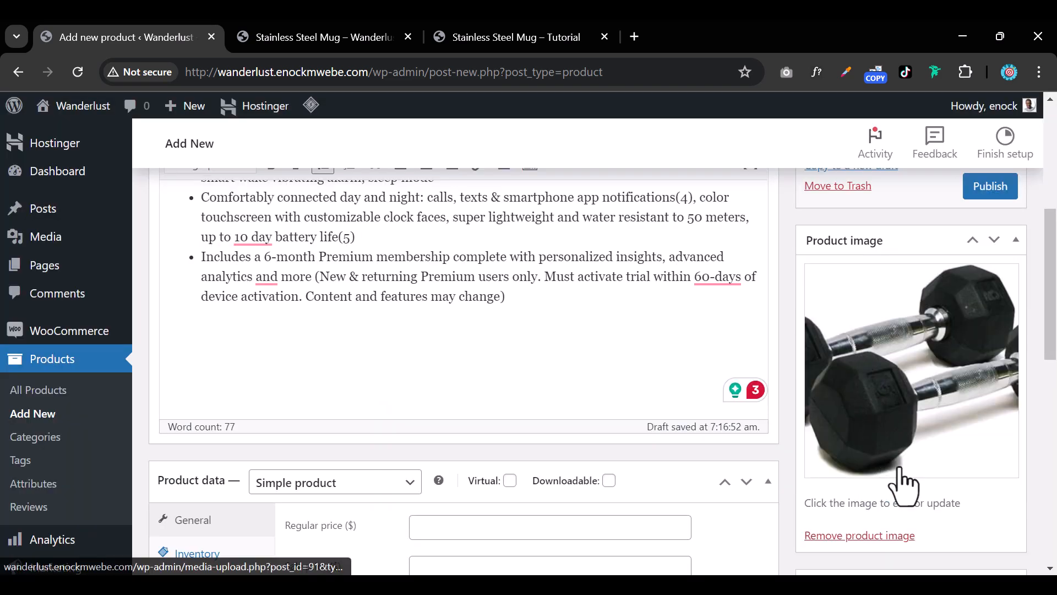
# Add the dumbbell, patterned tumbler, yoga mat and pink fitness tracker pictures from the media library to the product gallery
pyautogui.scroll(-1, 904, 484)
pyautogui.click(867, 537)
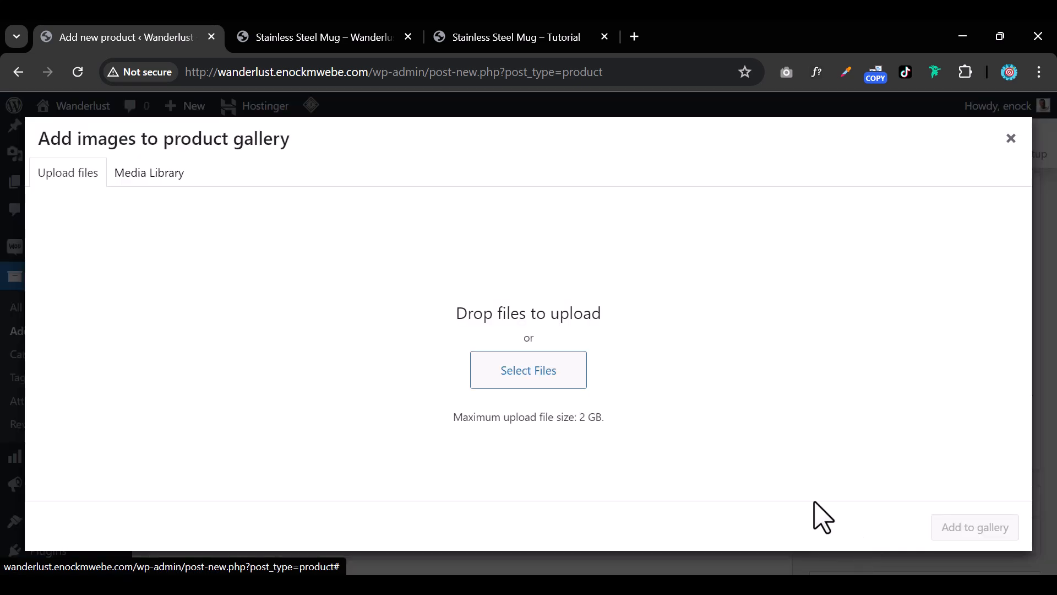
pyautogui.click(158, 177)
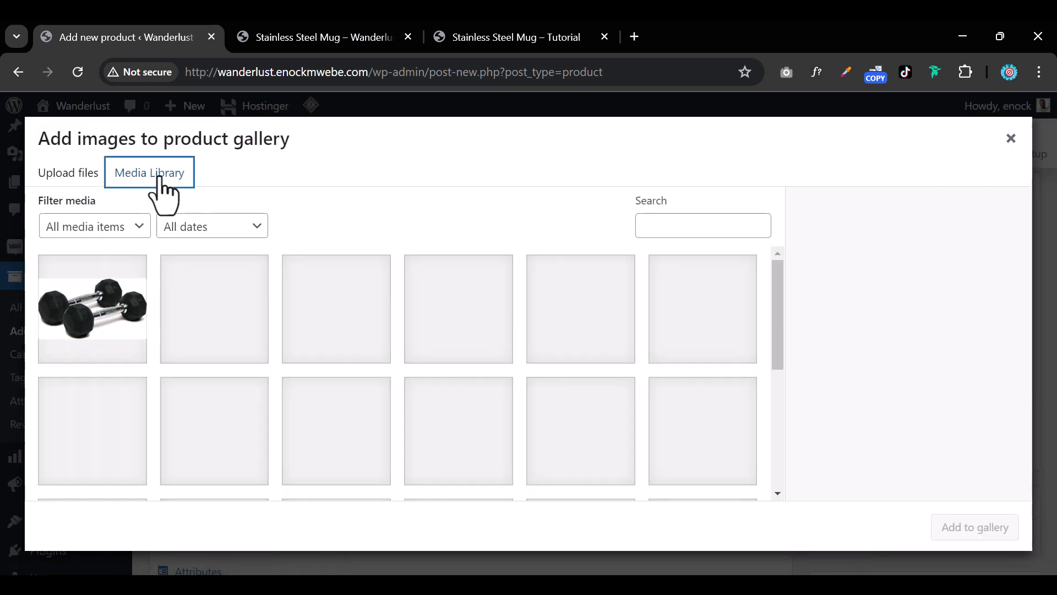
pyautogui.click(99, 306)
pyautogui.click(209, 330)
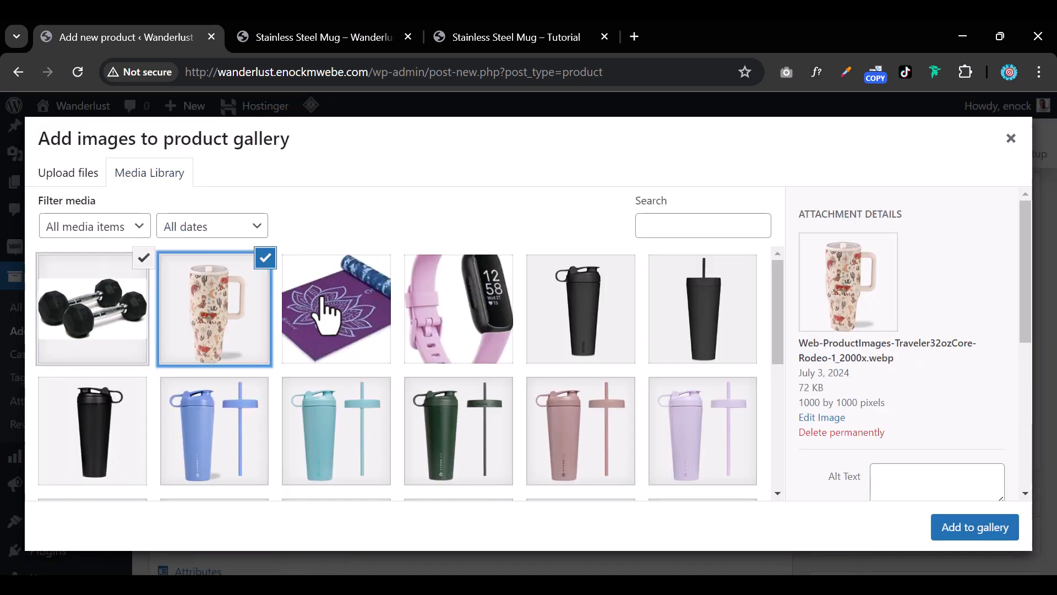
pyautogui.click(314, 317)
pyautogui.click(471, 325)
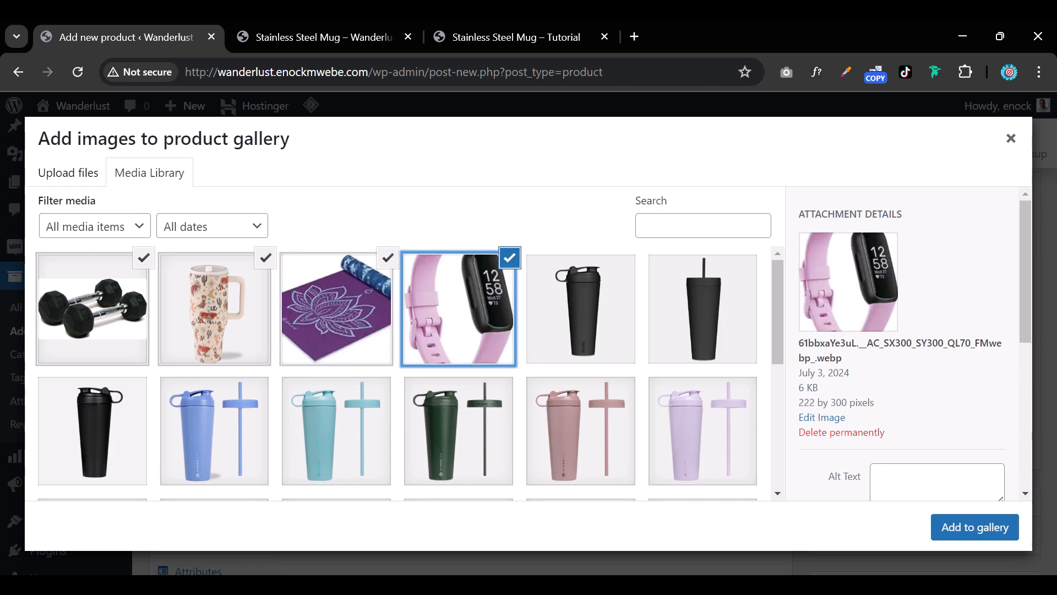
pyautogui.click(971, 537)
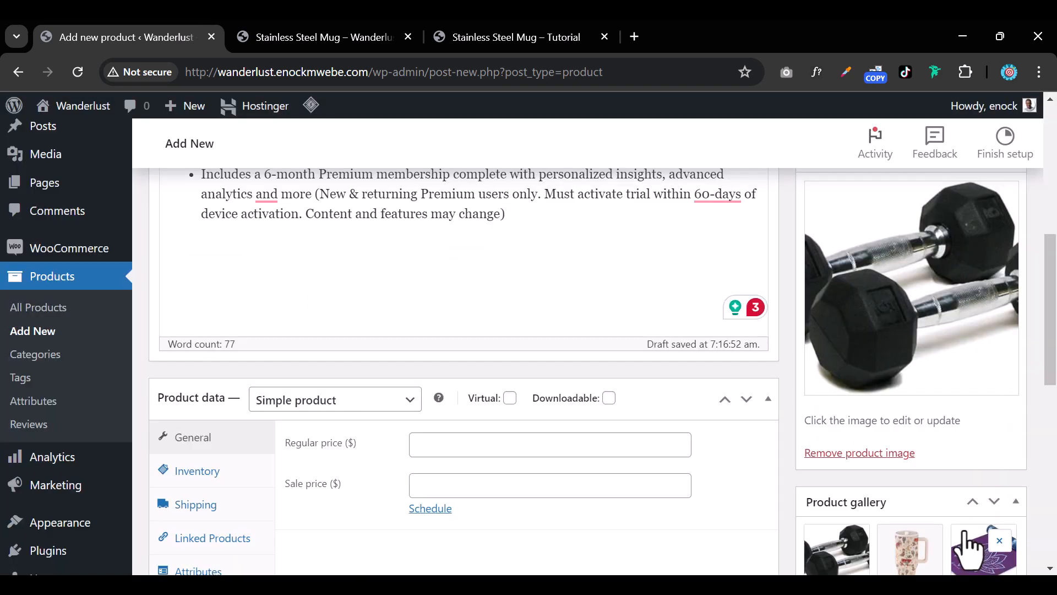
# Change the Fitness Kit's product type to Grouped product
pyautogui.scroll(-5, 903, 459)
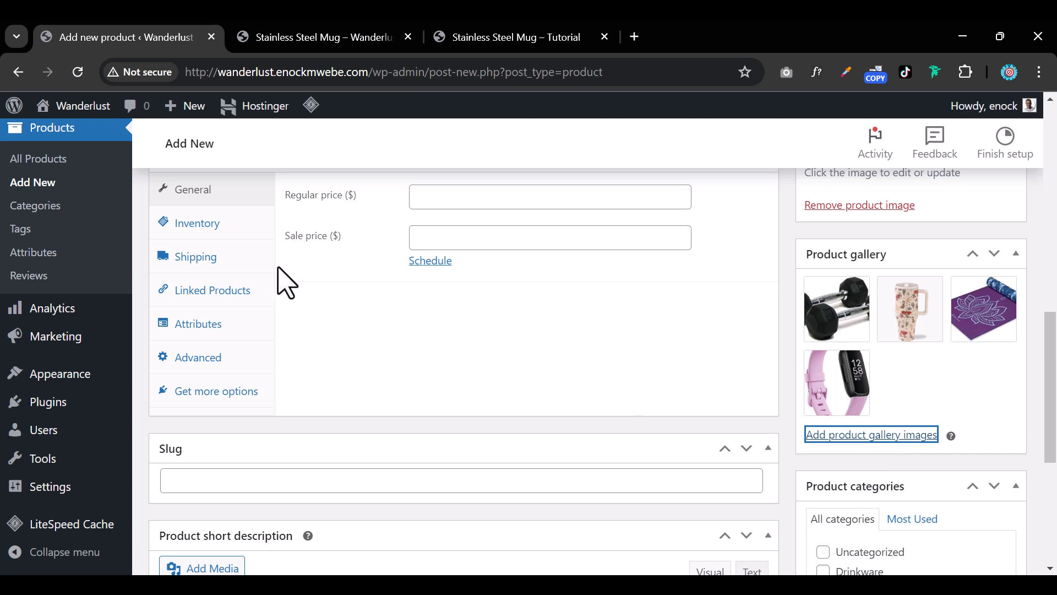
pyautogui.scroll(2, 287, 282)
pyautogui.click(342, 242)
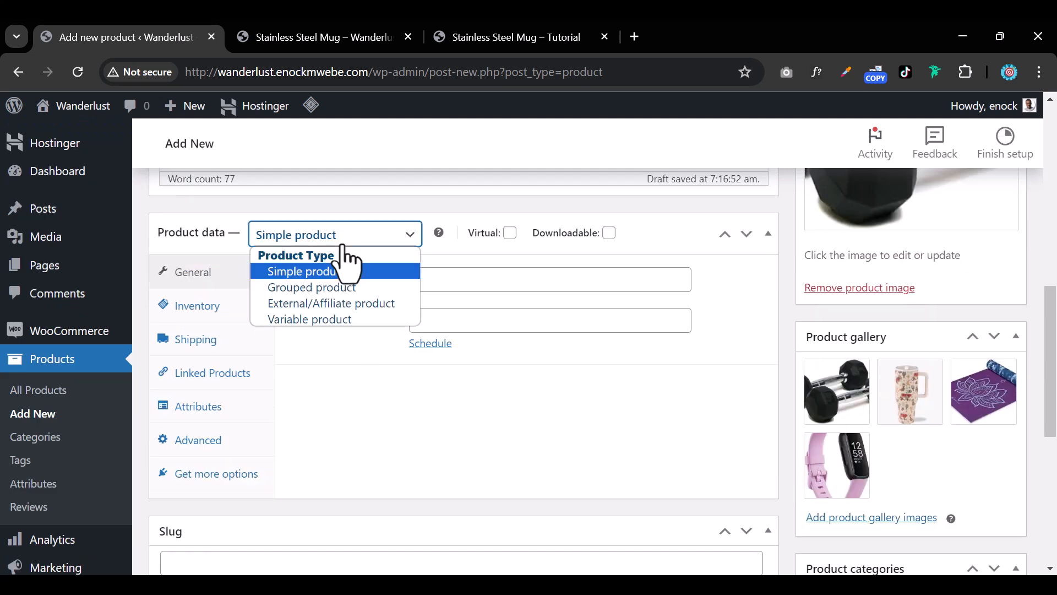
pyautogui.click(342, 286)
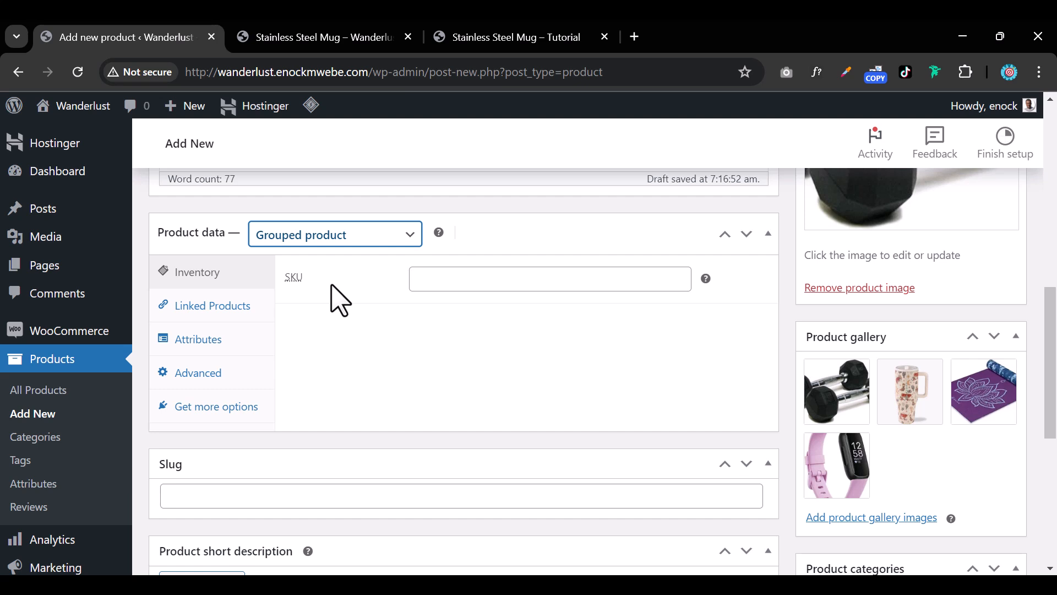
pyautogui.click(448, 277)
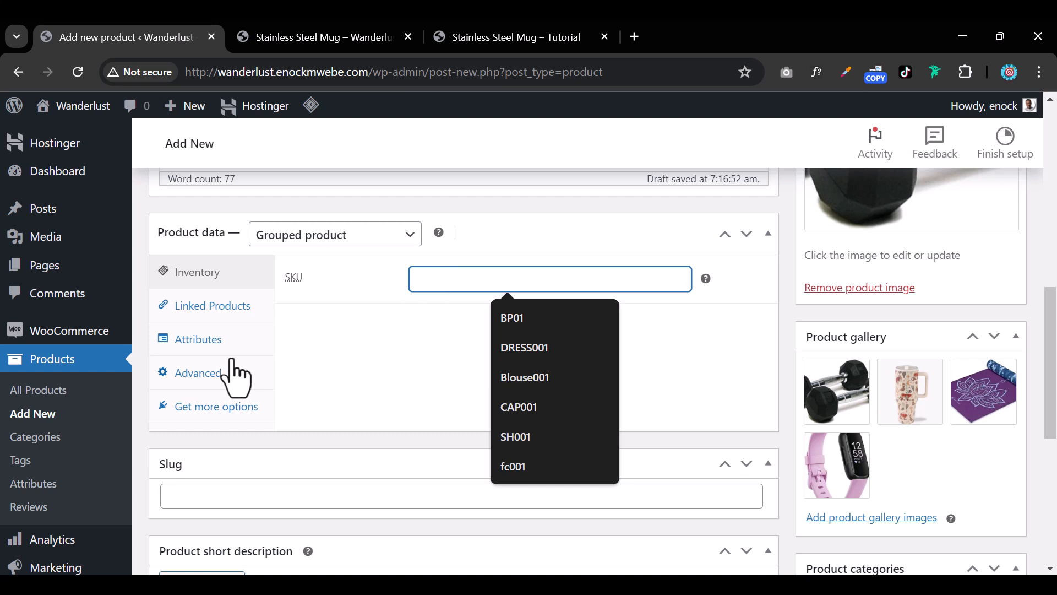
# Link Water Bottle and Yoga Mat as grouped products of the Fitness Kit
pyautogui.click(216, 311)
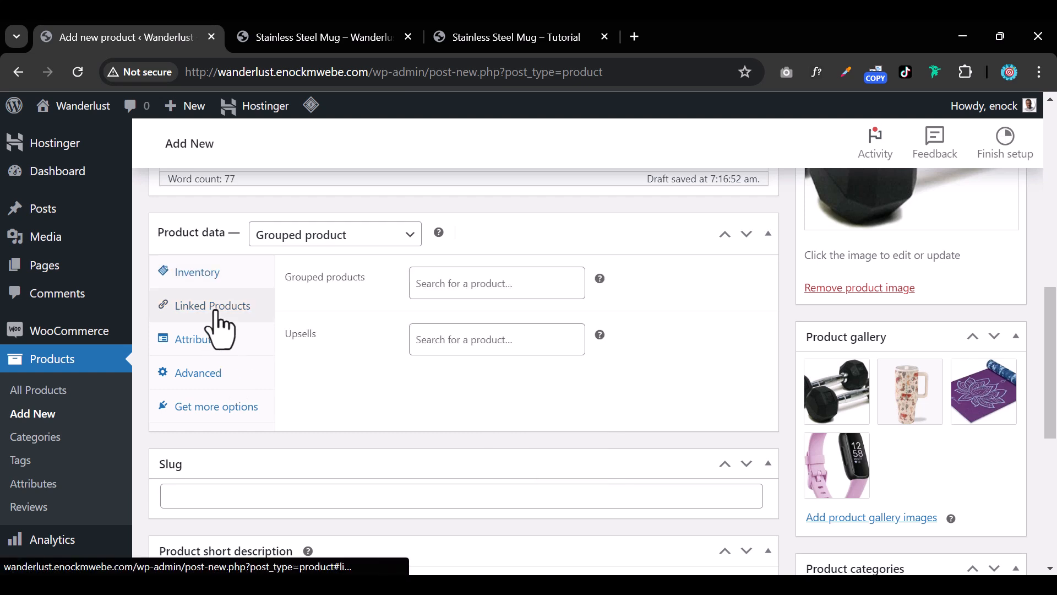
pyautogui.click(450, 284)
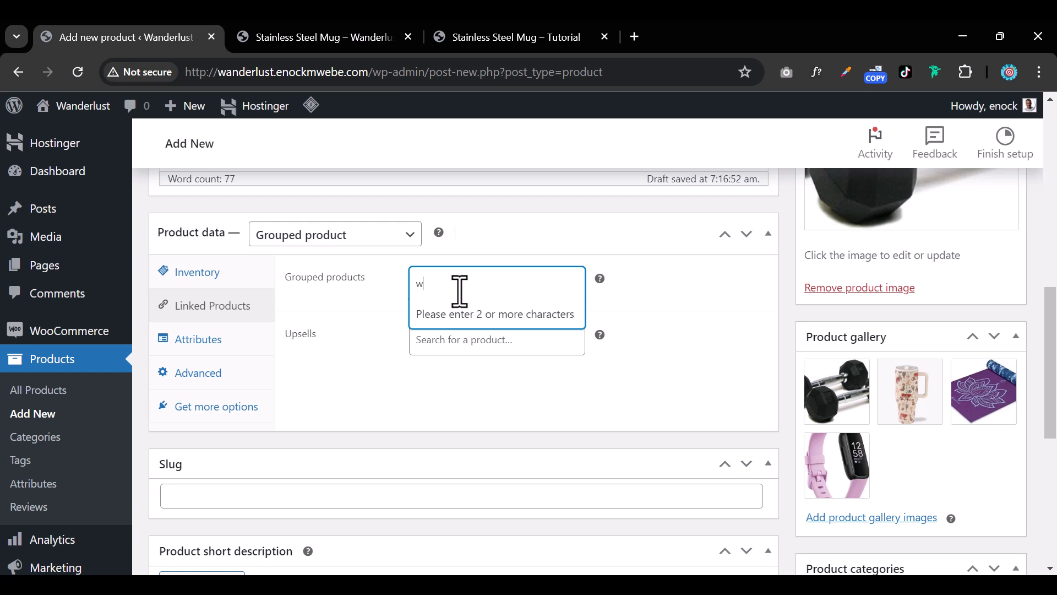
pyautogui.write('ater')
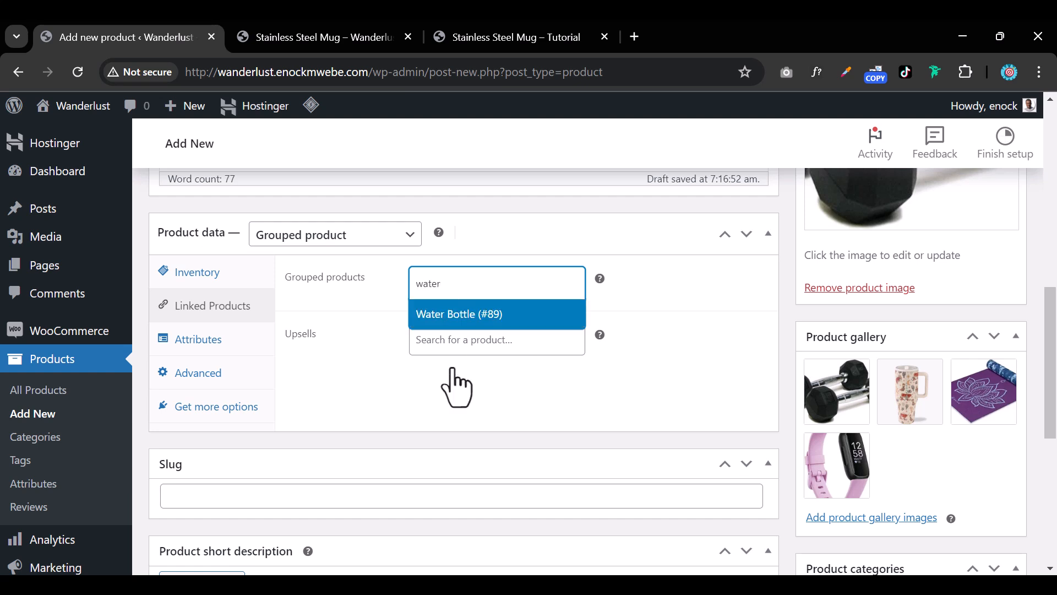
pyautogui.click(487, 325)
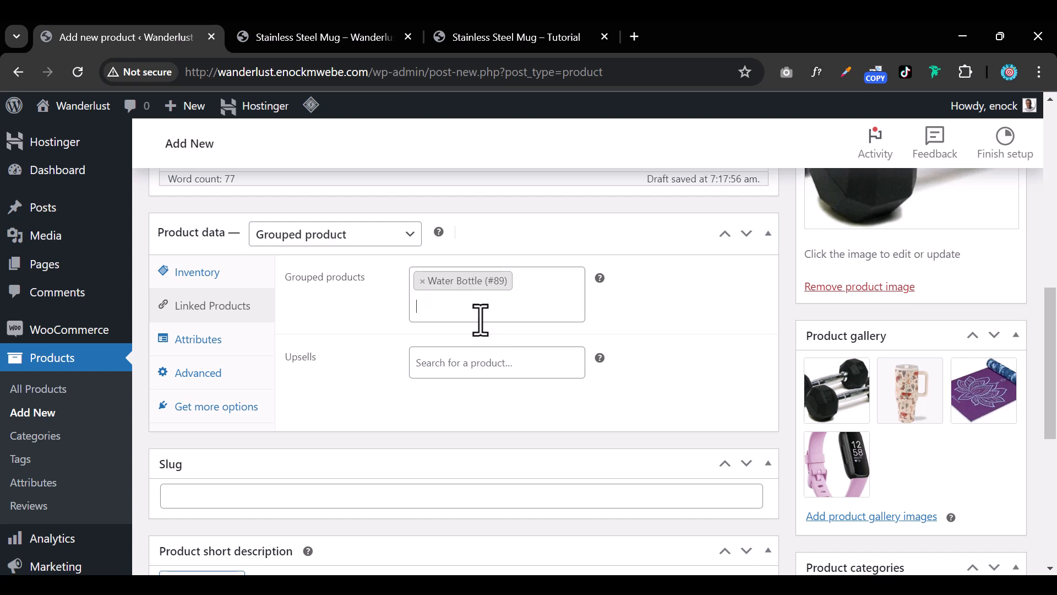
pyautogui.write('yoga')
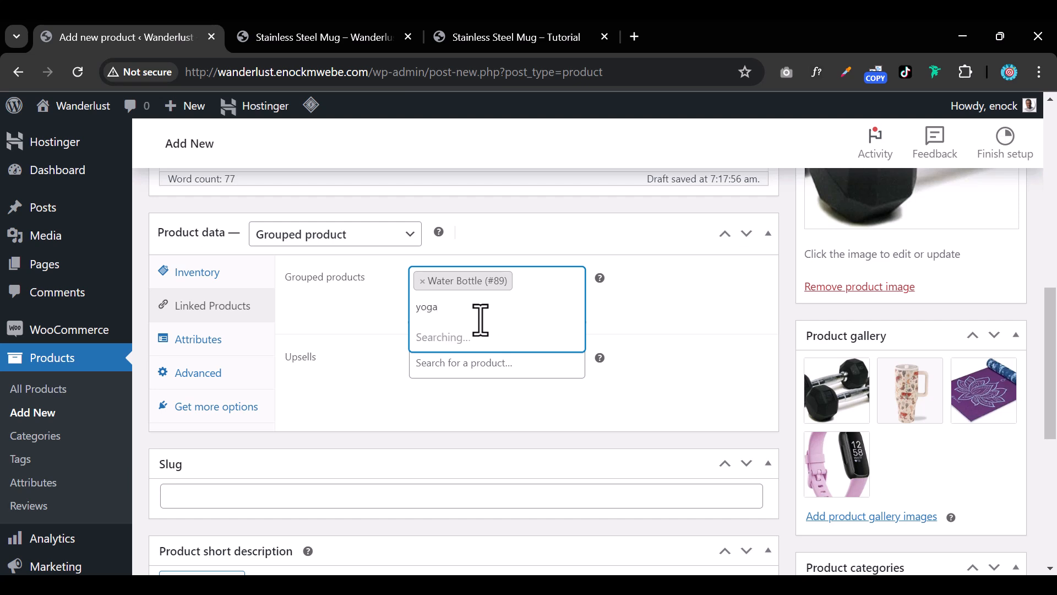
pyautogui.click(474, 337)
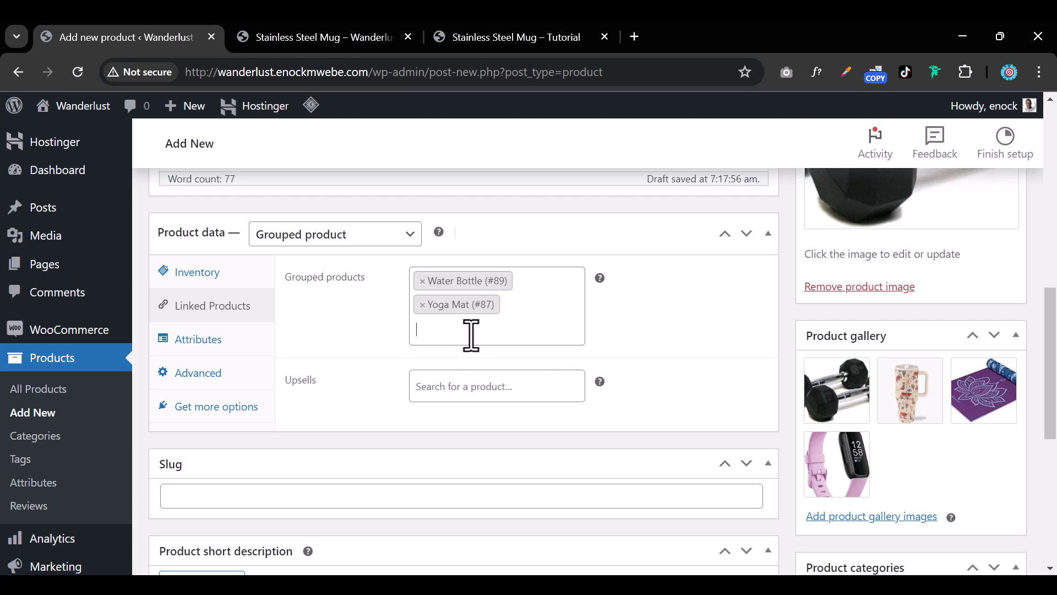
# Add Fitness Tracker to the Fitness Kit's grouped products
pyautogui.click(472, 334)
pyautogui.write('fitned')
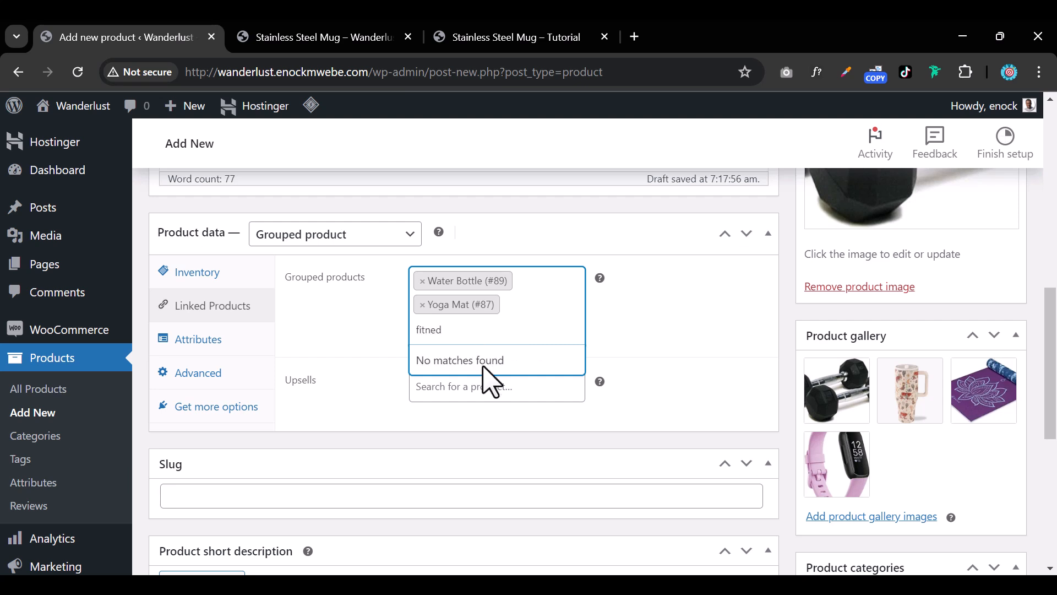
pyautogui.press('BackSpace')
pyautogui.press('BackSpace')
pyautogui.press('BackSpace')
pyautogui.press('BackSpace')
pyautogui.press('BackSpace')
pyautogui.press('BackSpace')
pyautogui.write('f')
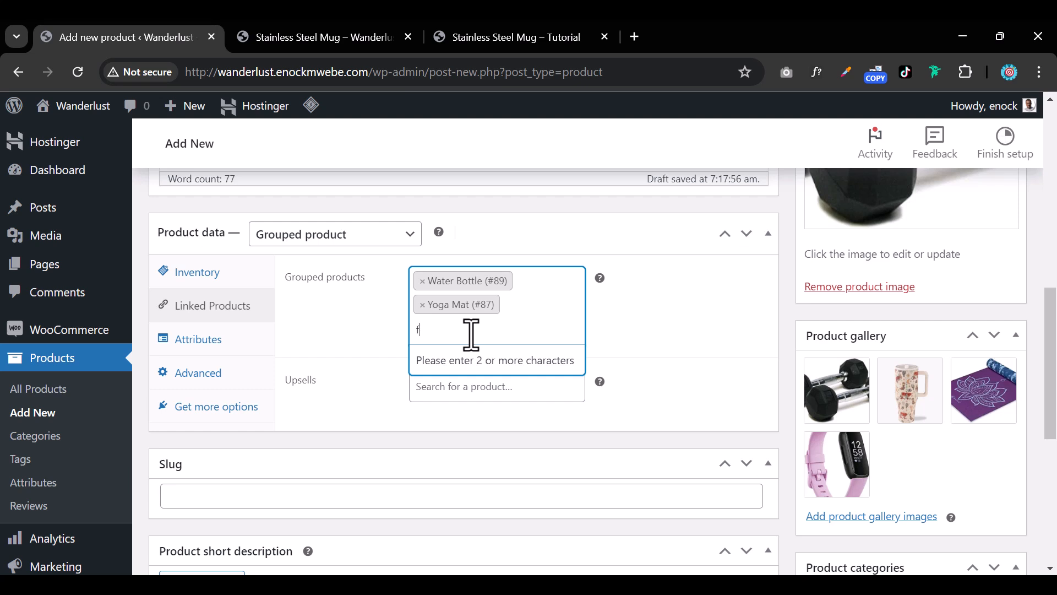
pyautogui.write('itne')
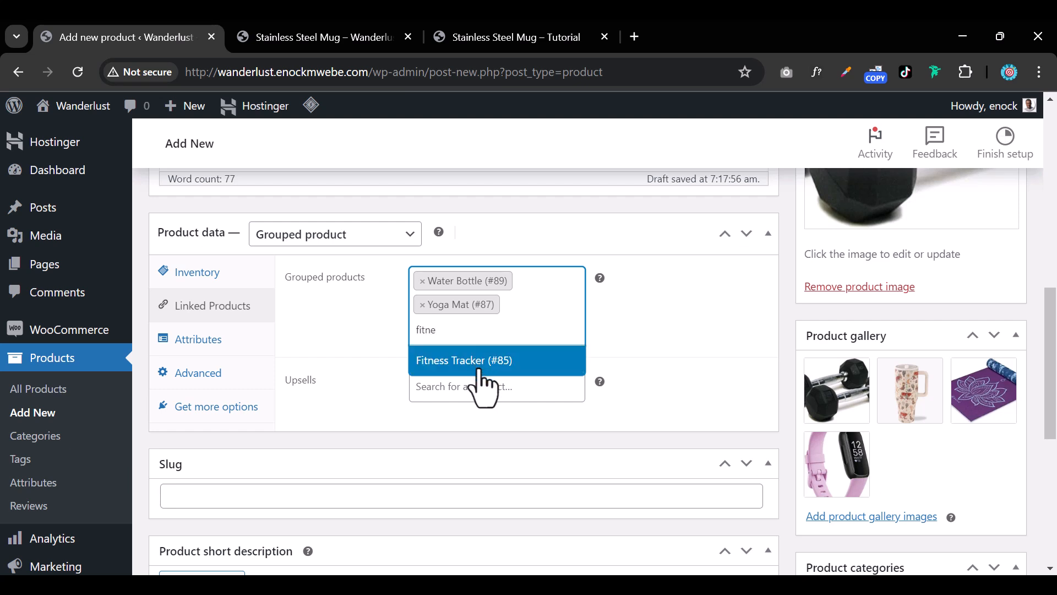
pyautogui.click(479, 365)
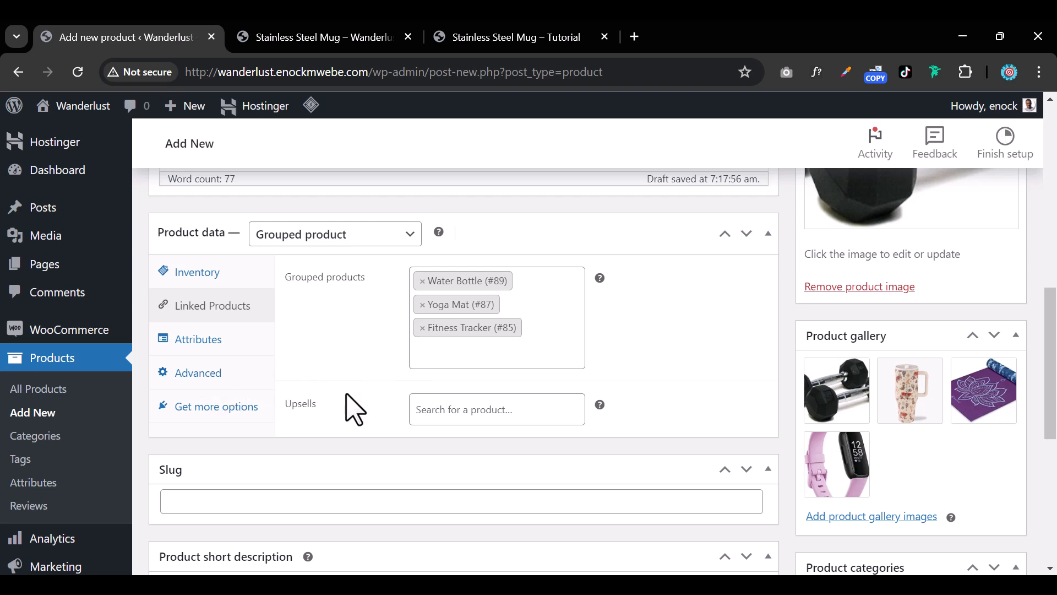
# Publish the Fitness Kit product
pyautogui.scroll(-3, 339, 400)
pyautogui.scroll(10, 347, 410)
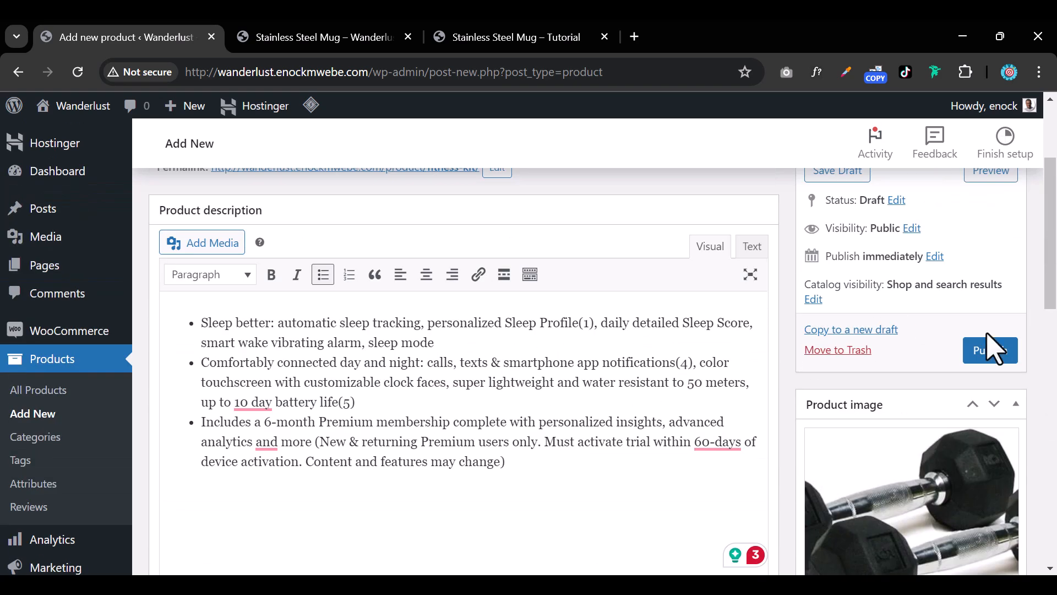
pyautogui.click(990, 355)
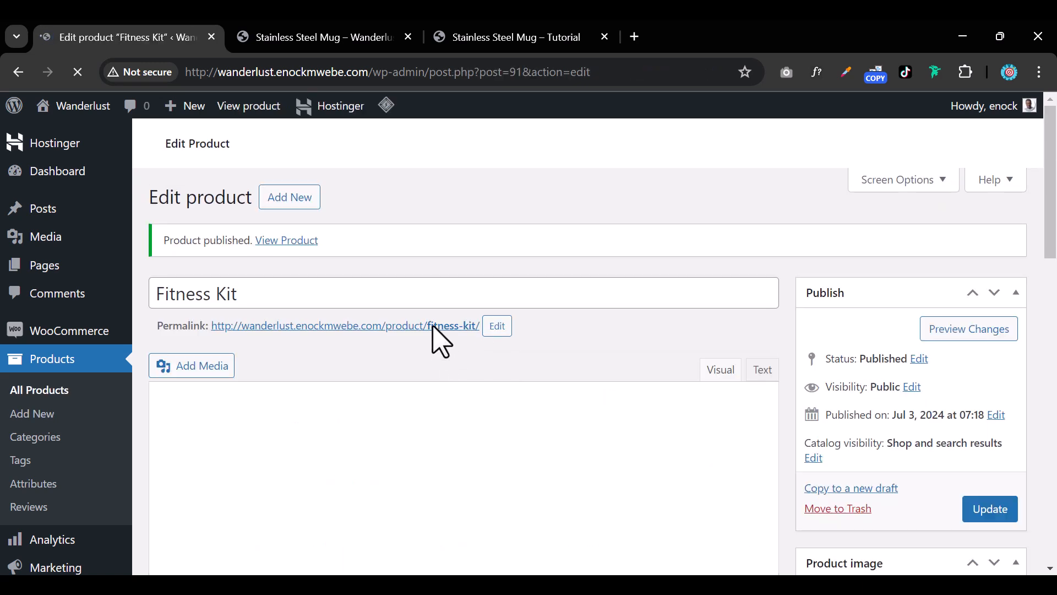
# Open the published Fitness Kit's permalink in a new browser tab and switch to that page
pyautogui.rightClick(432, 337)
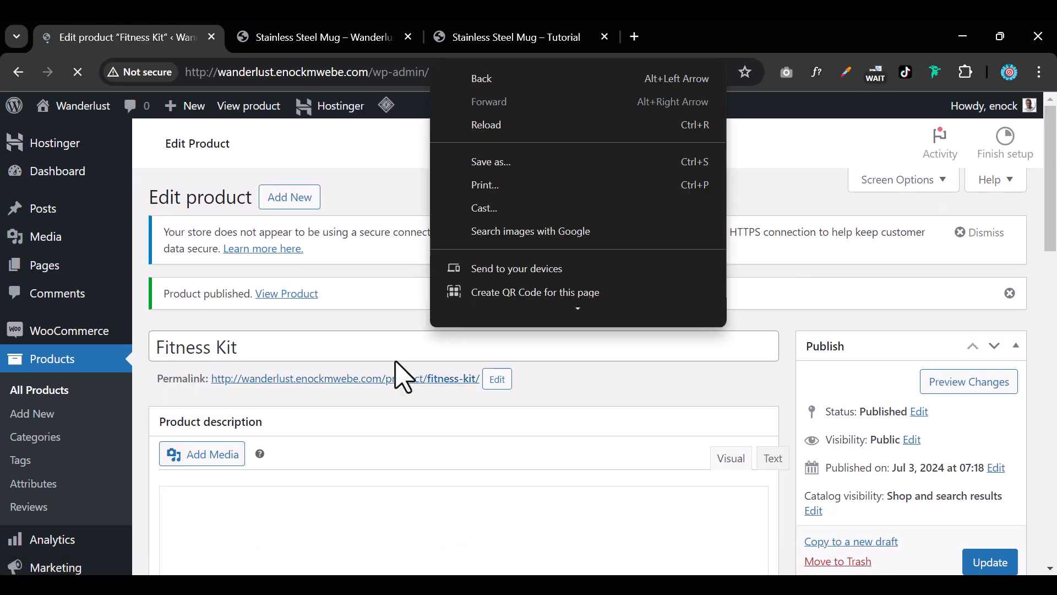
pyautogui.click(358, 381)
pyautogui.rightClick(355, 380)
pyautogui.click(386, 161)
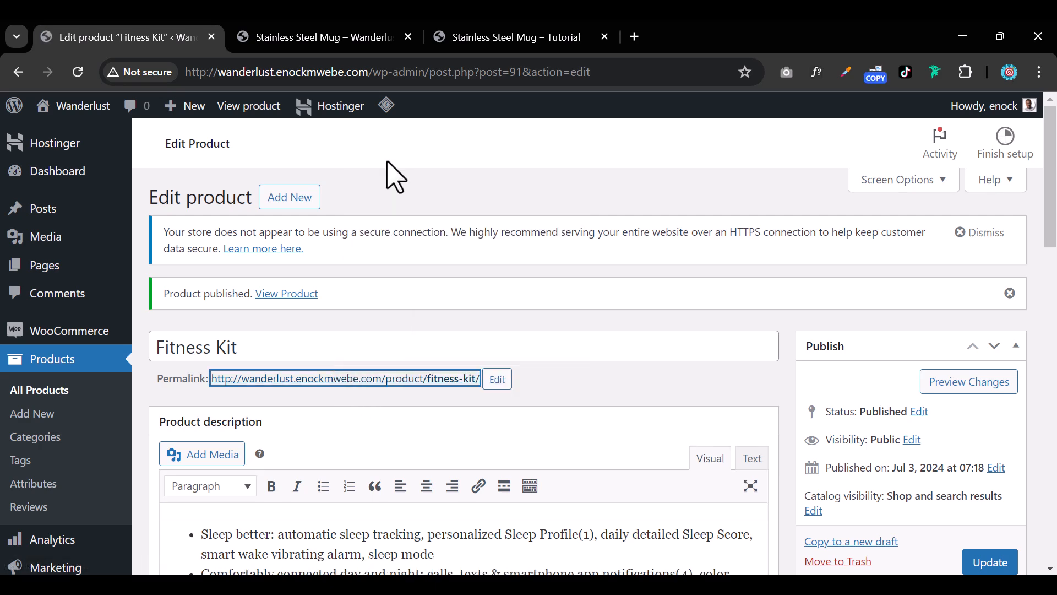
pyautogui.click(332, 47)
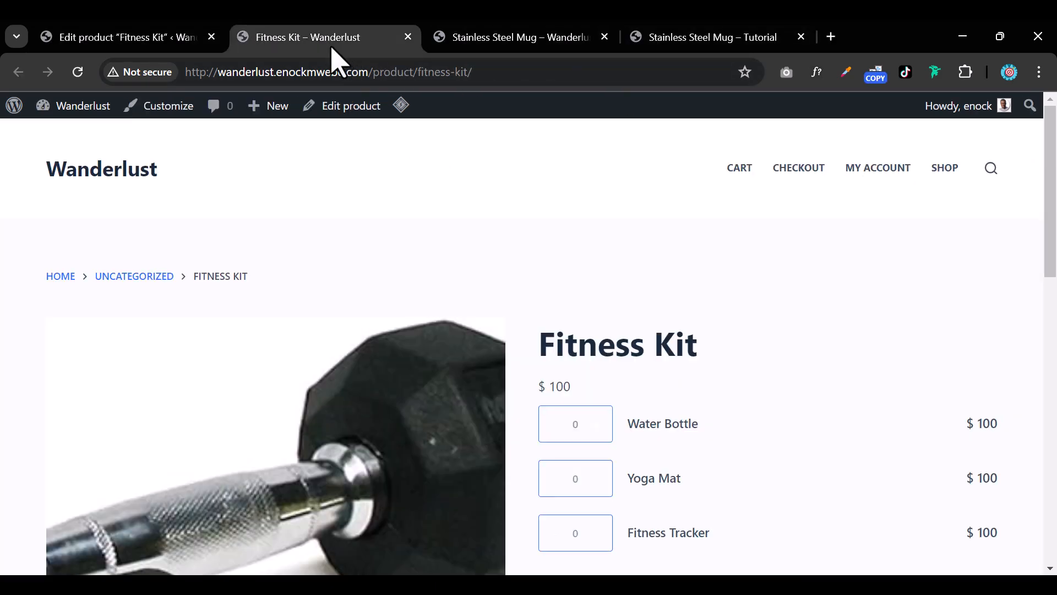
# Examine the Fitness Kit's storefront page, going through its gallery images and reducing the page zoom to 67%
pyautogui.scroll(-3, 733, 352)
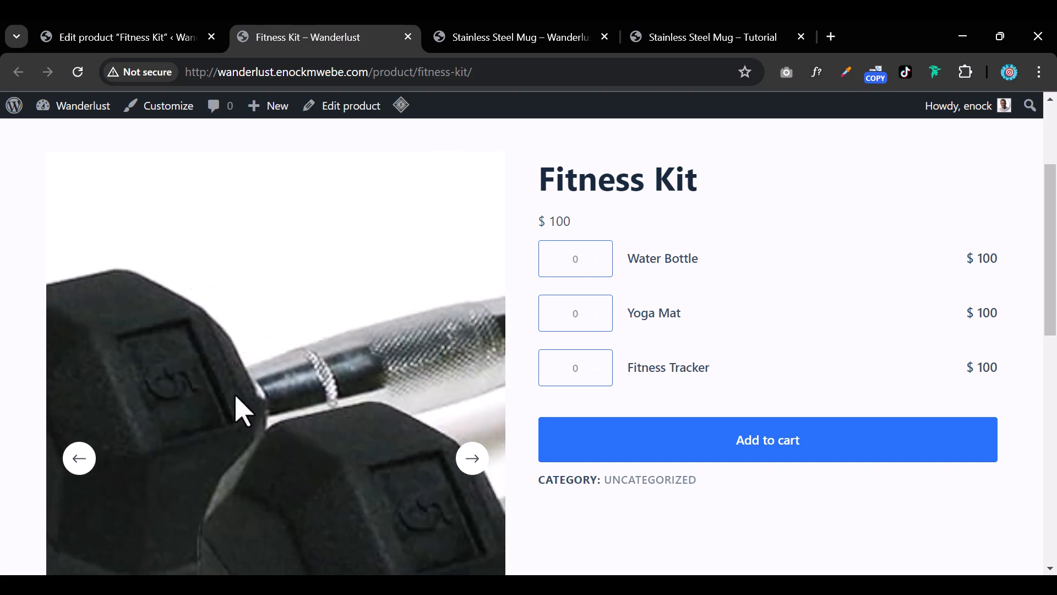
pyautogui.scroll(-3, 714, 559)
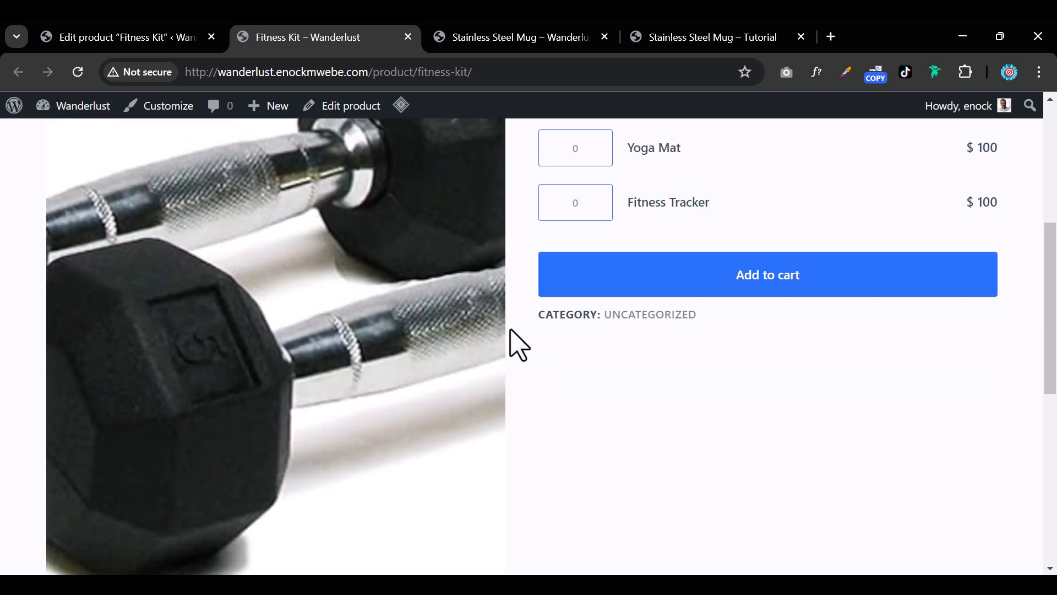
pyautogui.click(477, 300)
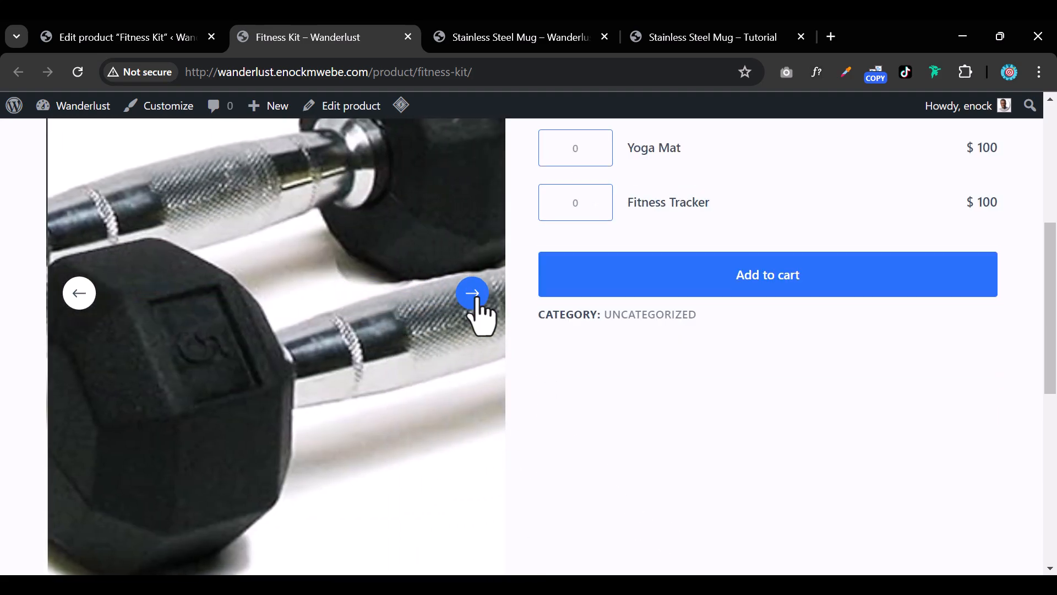
pyautogui.click(477, 300)
pyautogui.click(476, 301)
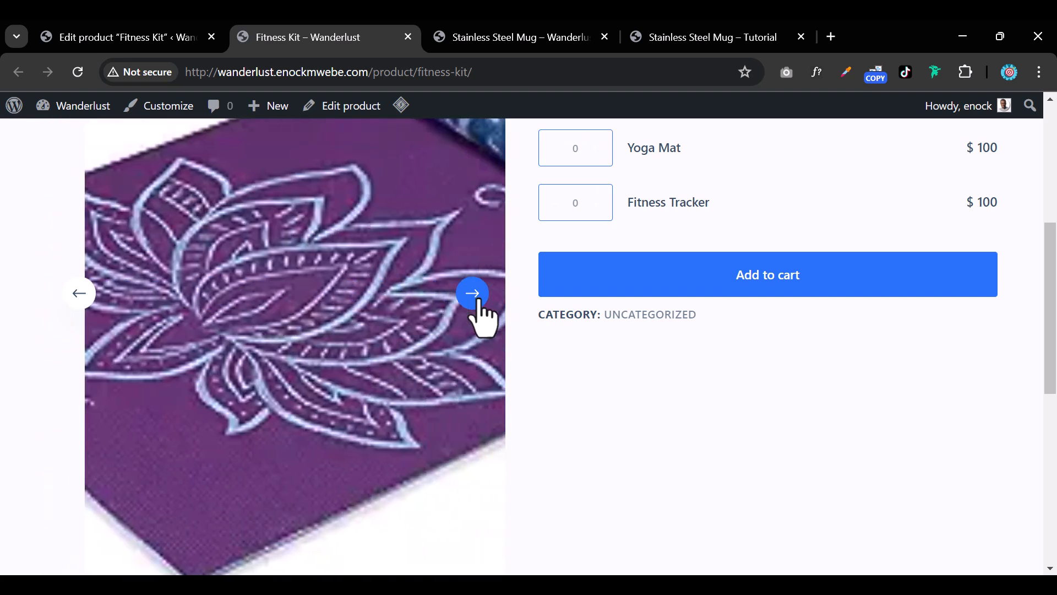
pyautogui.click(476, 300)
pyautogui.hotkey('ctrl', '-')
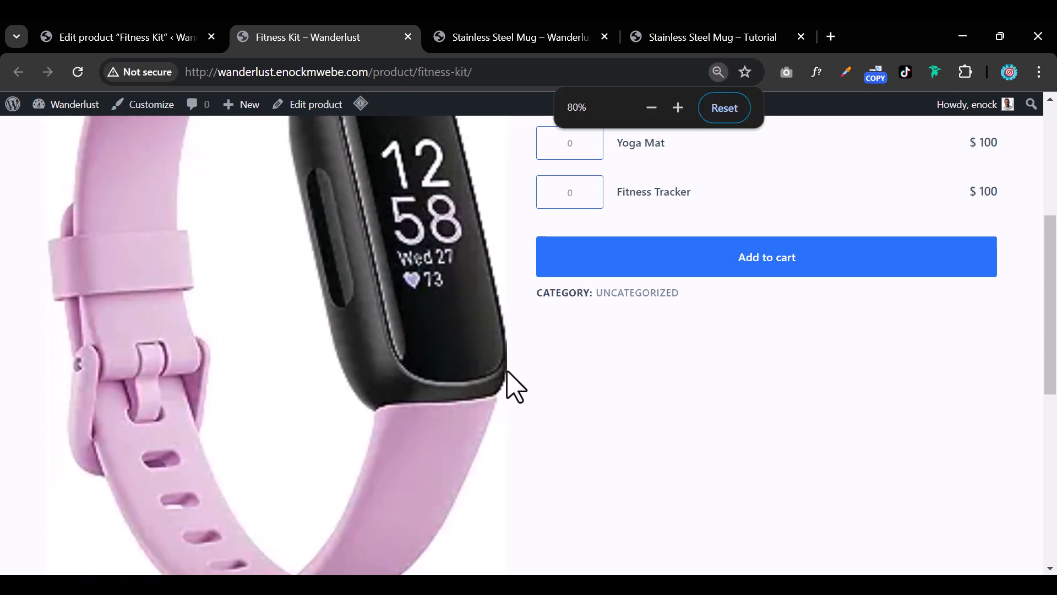
pyautogui.hotkey('ctrl', '-')
pyautogui.hotkey('ctrl', '-')
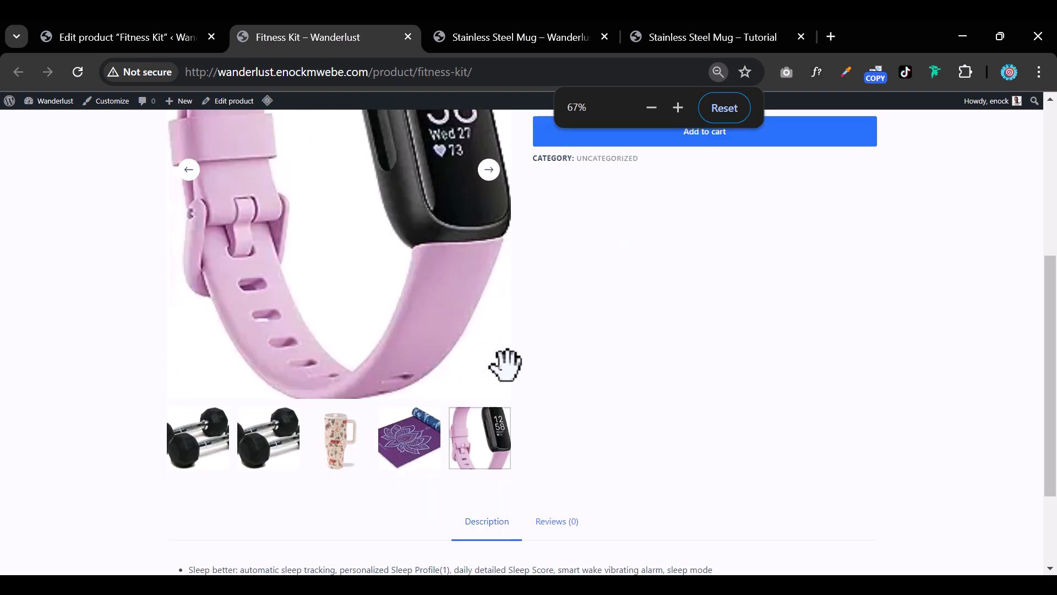
# Advance the Fitness Kit product gallery to its next image and set the page zoom to 90%
pyautogui.hotkey('ctrl', '0')
pyautogui.click(489, 418)
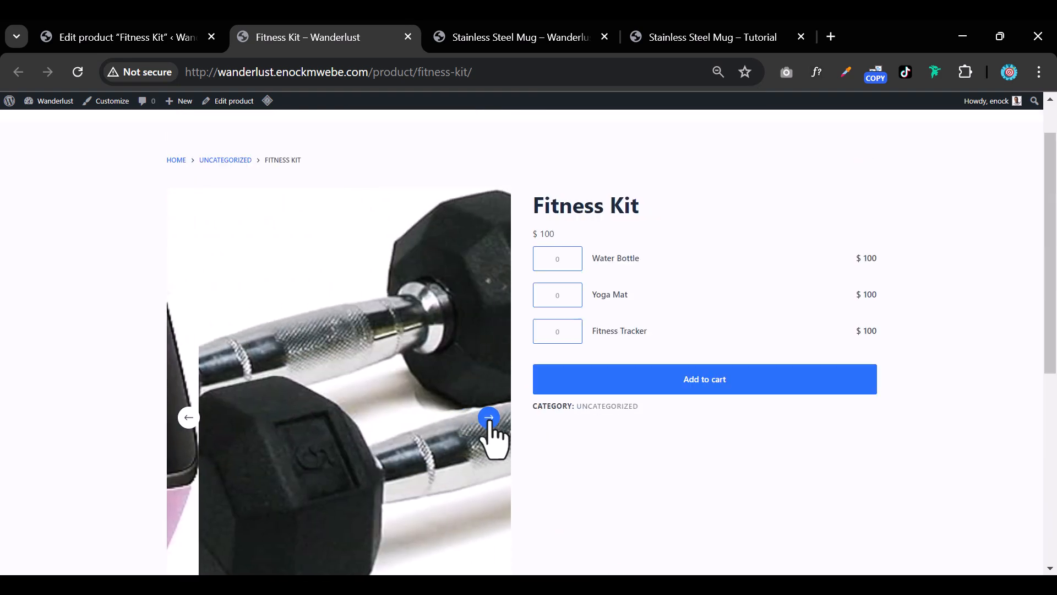
pyautogui.hotkey('ctrl', '+')
pyautogui.hotkey('ctrl', '+')
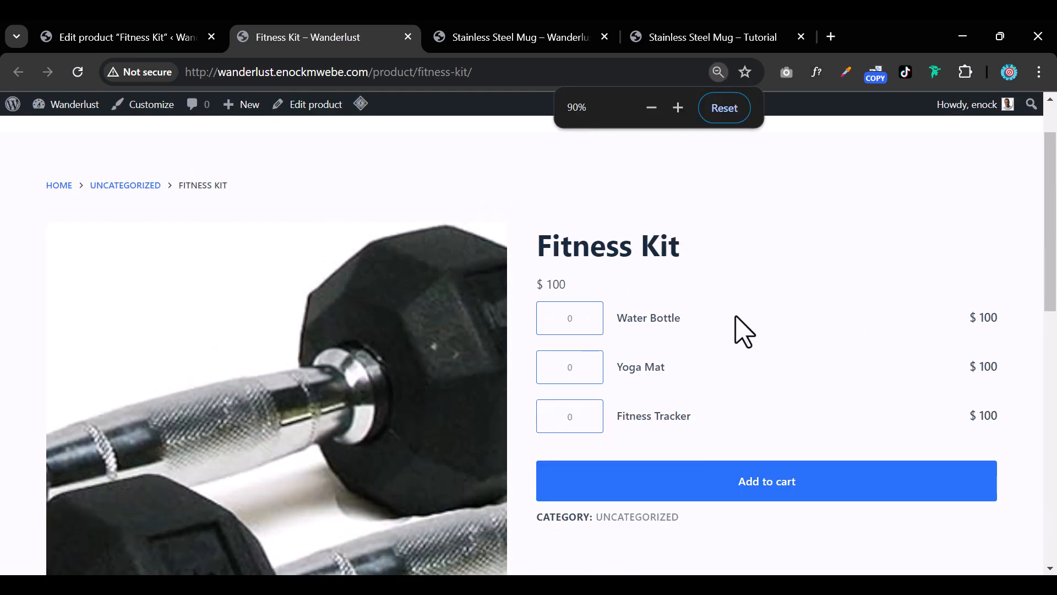
# Try the grouped product's quantity selectors, raising Water Bottle to 3, Yoga Mat to 5 and Fitness Tracker to 5
pyautogui.moveTo(590, 328)
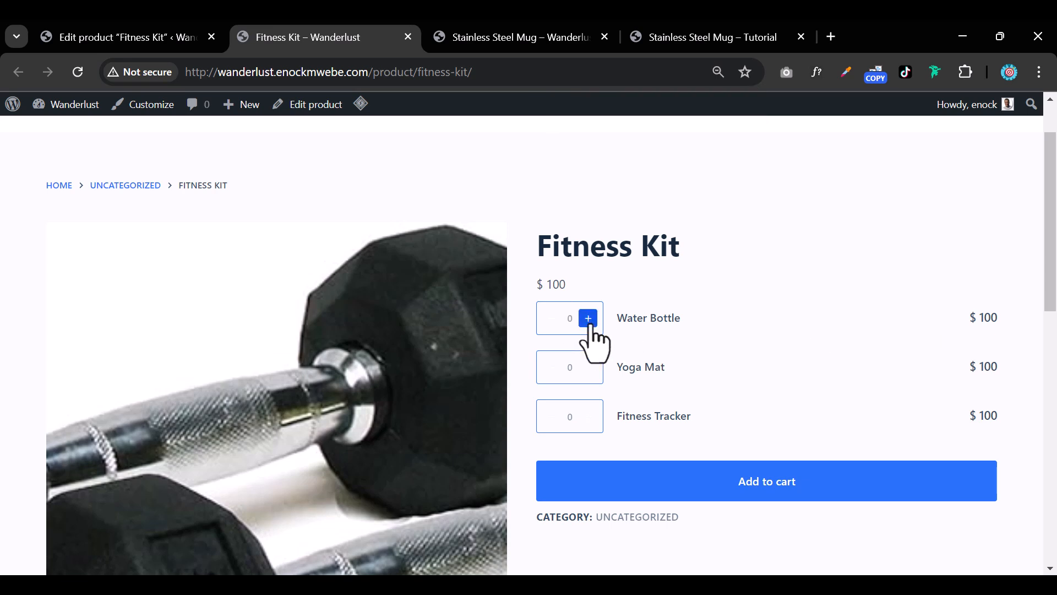
pyautogui.click(590, 327)
pyautogui.moveTo(591, 373)
pyautogui.moveTo(586, 428)
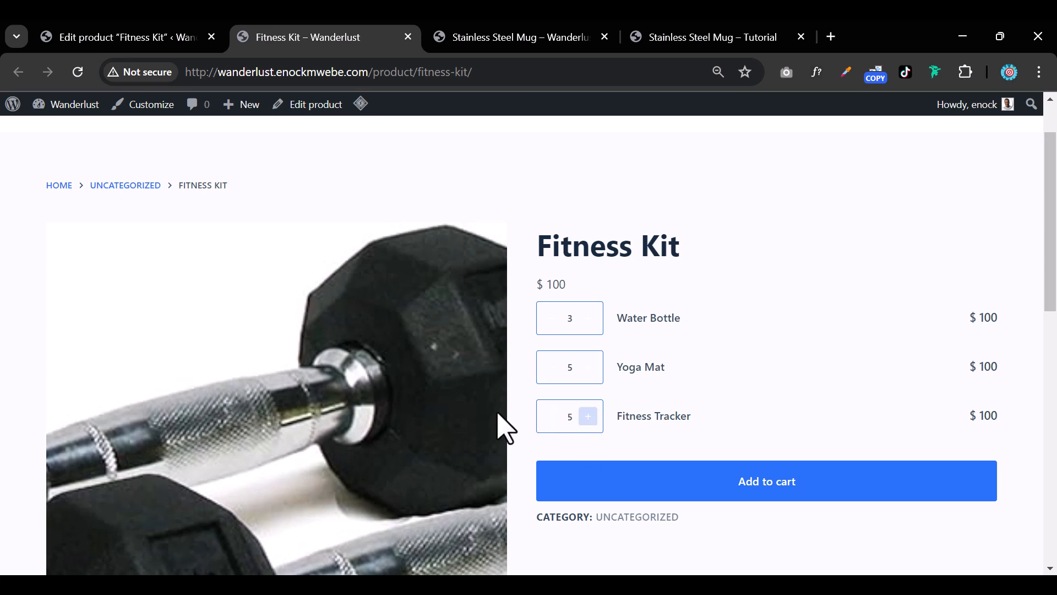
pyautogui.click(548, 420)
# Return to the Fitness Kit editing page in the admin area and open the list of all products
pyautogui.click(165, 37)
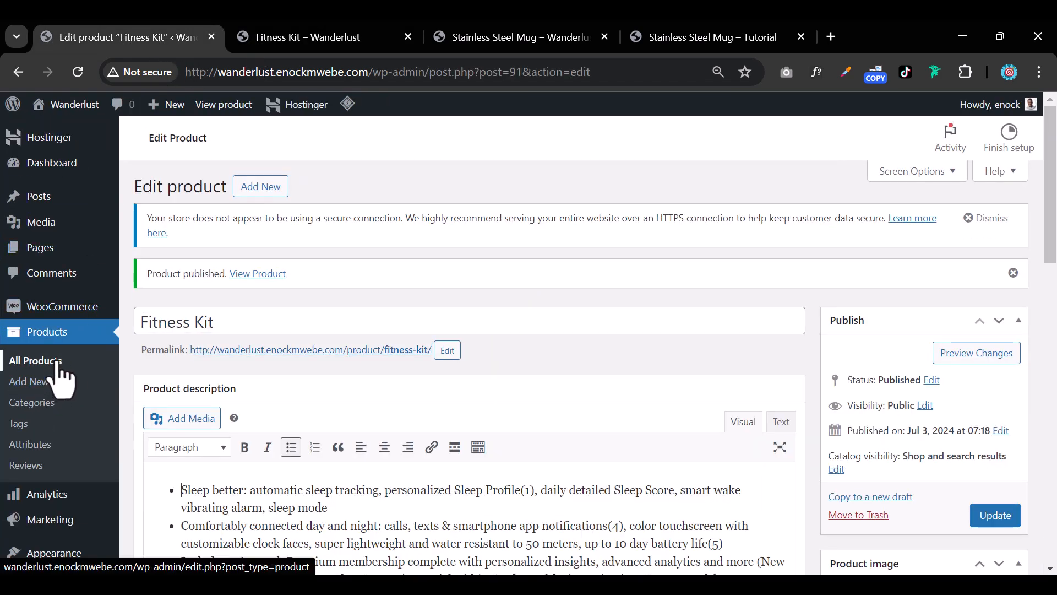
pyautogui.click(57, 362)
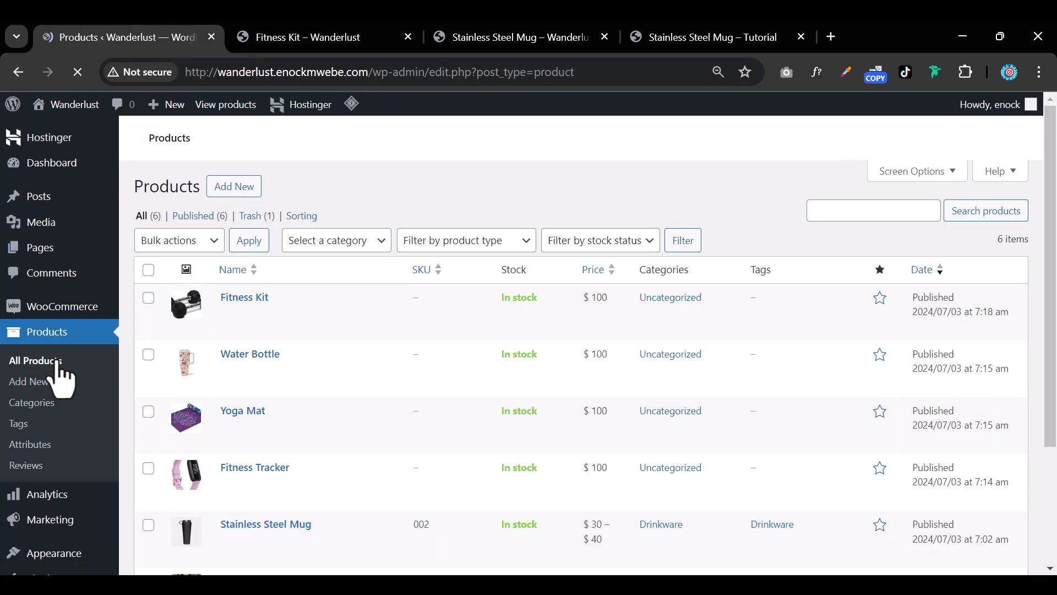
pyautogui.scroll(-3, 352, 339)
pyautogui.scroll(3, 292, 319)
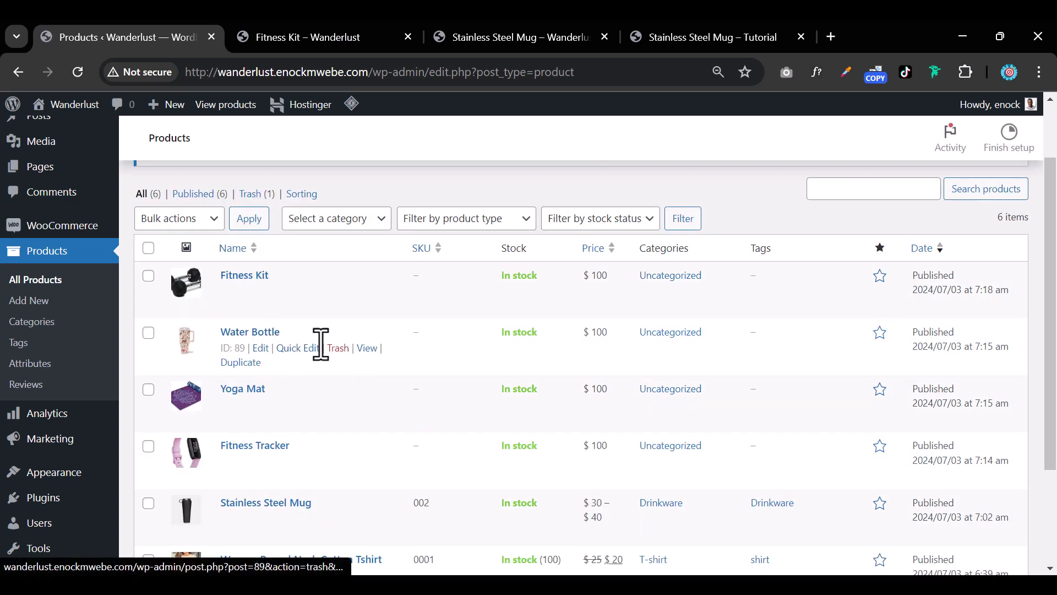
# Quick-edit the Water Bottle product, set its price to 10 and save the update
pyautogui.click(298, 349)
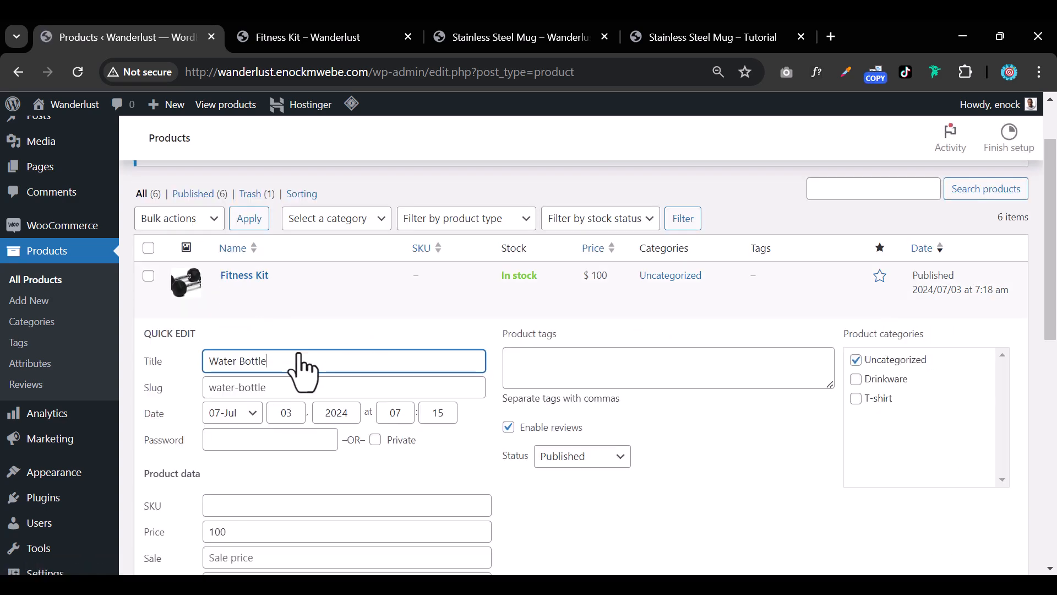
pyautogui.scroll(-2, 510, 437)
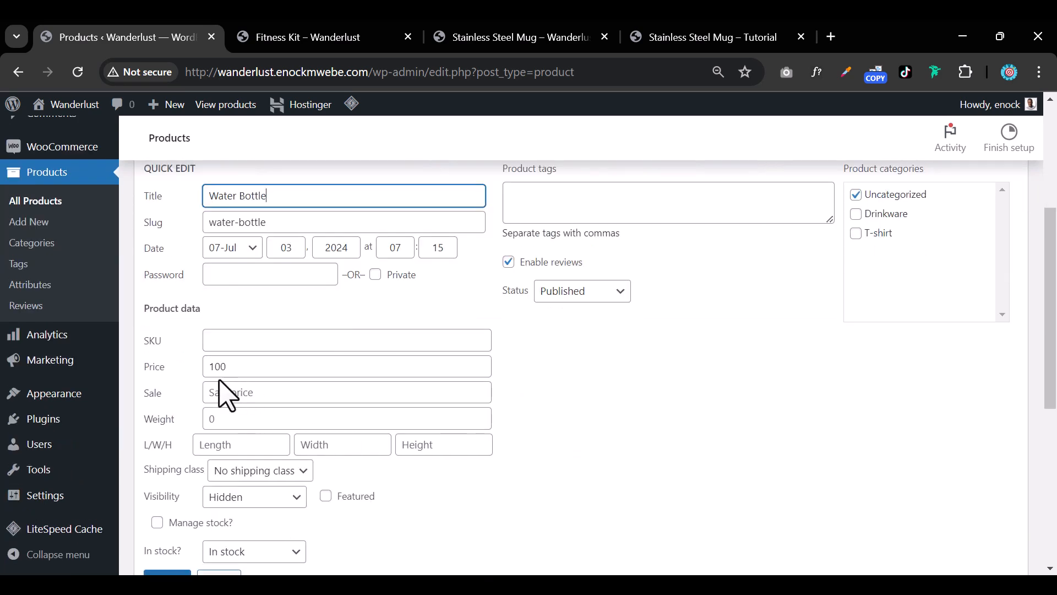
pyautogui.click(235, 366)
pyautogui.press('BackSpace')
pyautogui.scroll(-3, 220, 380)
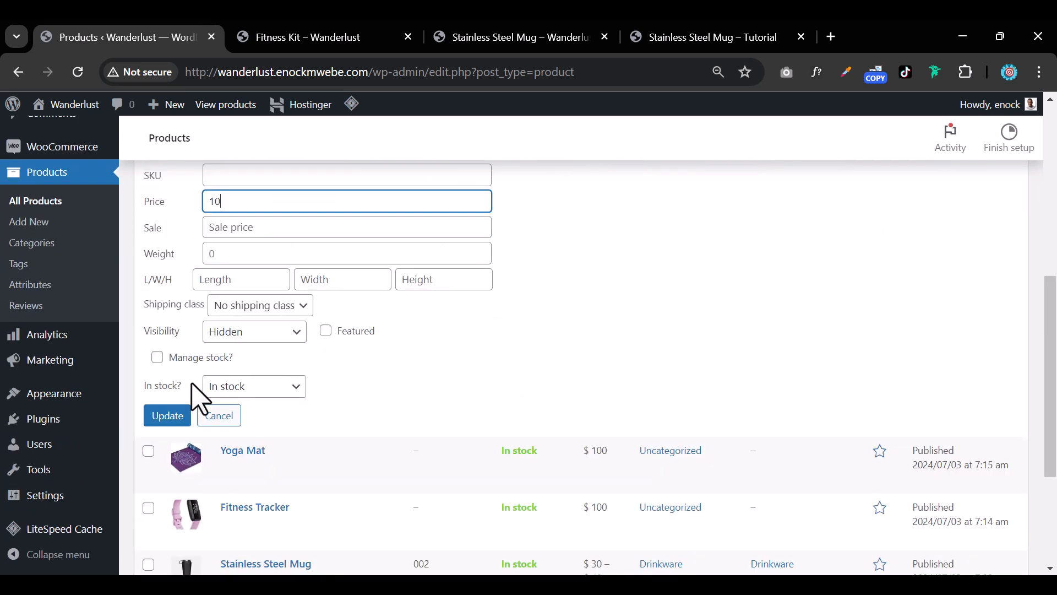
pyautogui.click(168, 418)
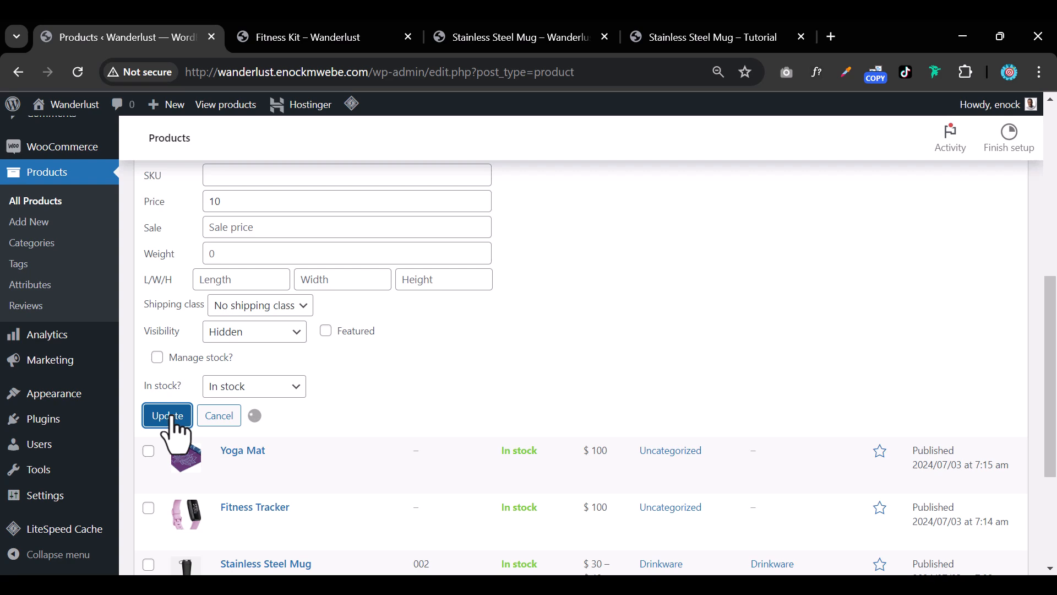
# Quick-edit the Yoga Mat product, set its price to 75 and save the update
pyautogui.scroll(-2, 287, 440)
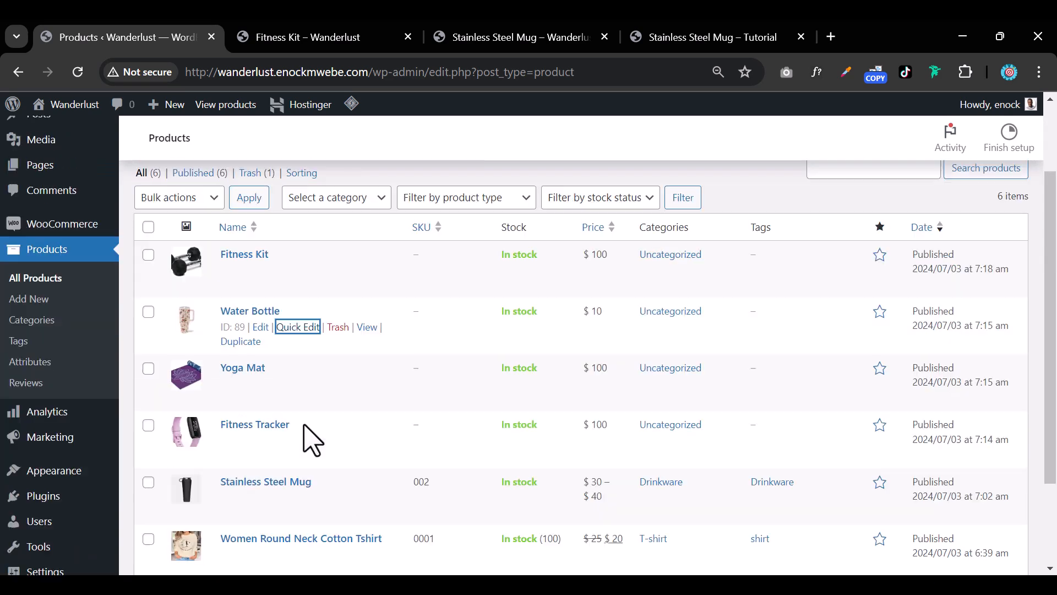
pyautogui.click(288, 385)
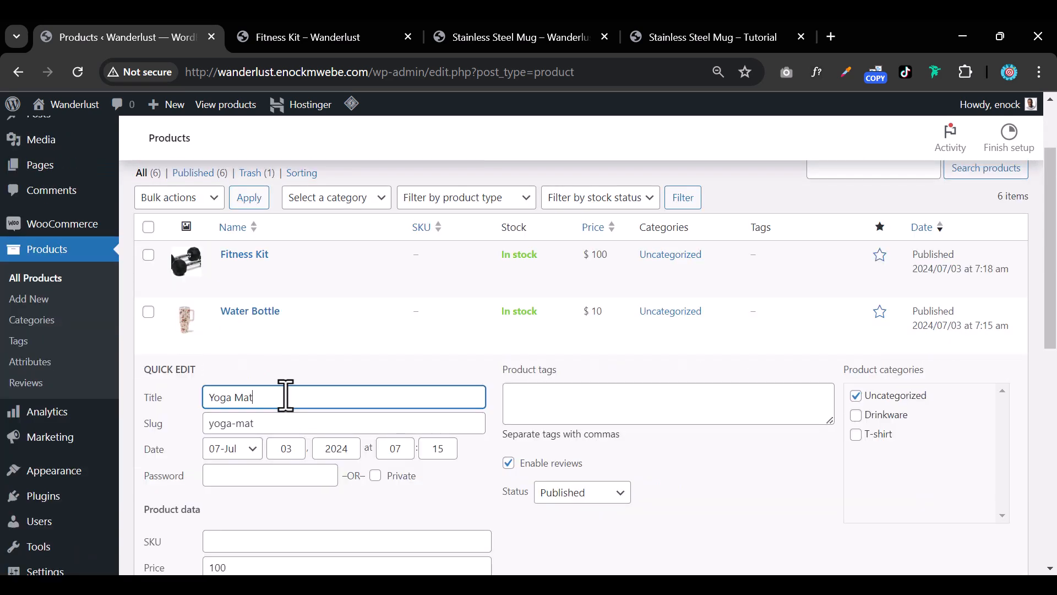
pyautogui.scroll(-4, 270, 395)
pyautogui.click(251, 325)
pyautogui.press('BackSpace')
pyautogui.press('BackSpace')
pyautogui.press('BackSpace')
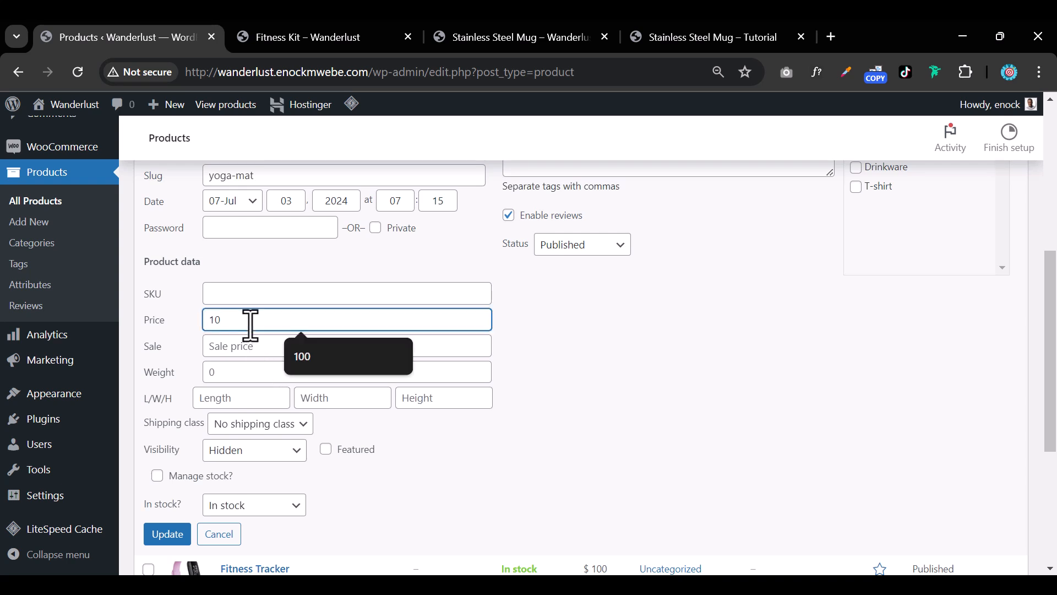
pyautogui.write('75')
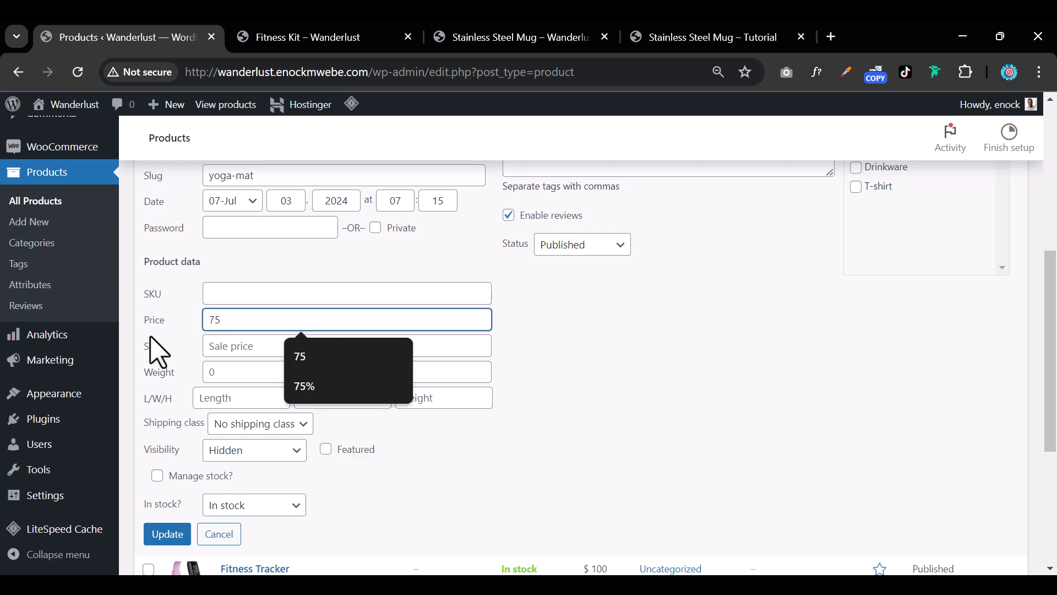
pyautogui.click(167, 542)
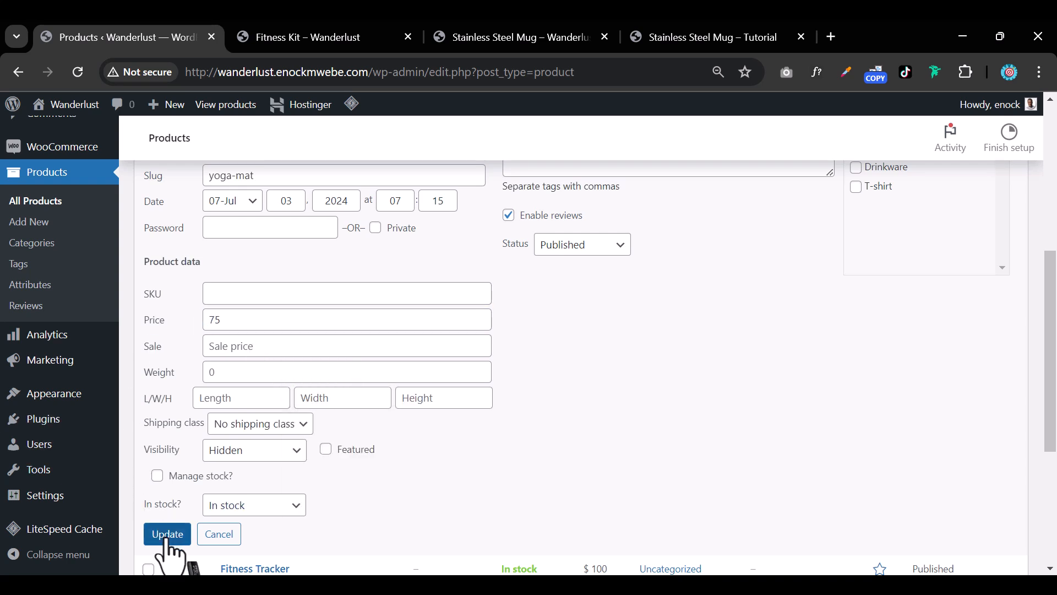
# Reload the Fitness Kit store page and check the prices of its grouped items
pyautogui.click(363, 41)
pyautogui.moveTo(71, 110)
pyautogui.click(78, 72)
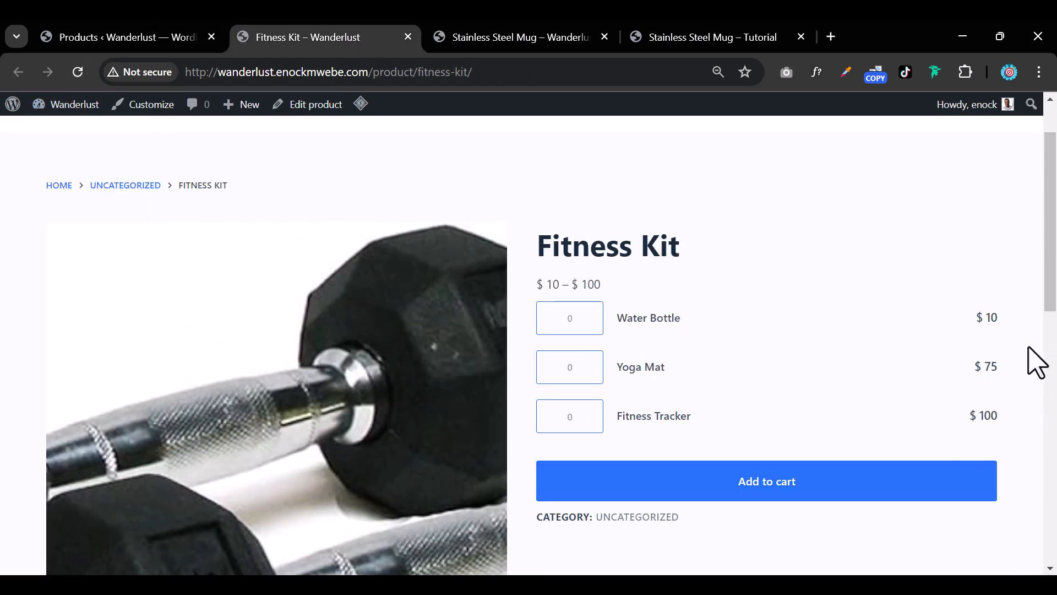
pyautogui.scroll(-3, 633, 358)
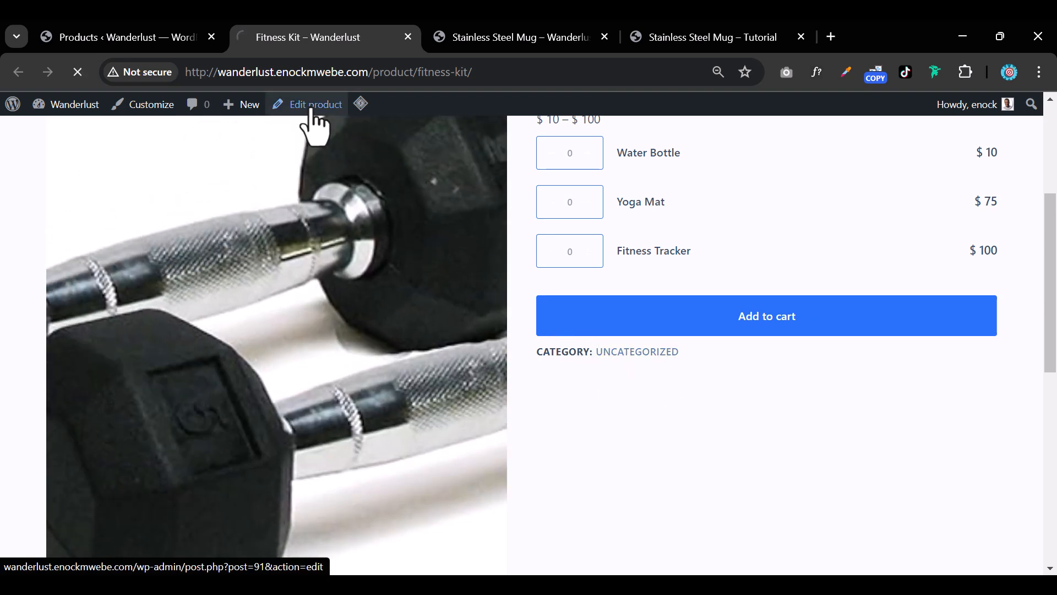
# Open the Fitness Kit product for editing and add a new product category named Fitness Kit
pyautogui.scroll(-4, 694, 324)
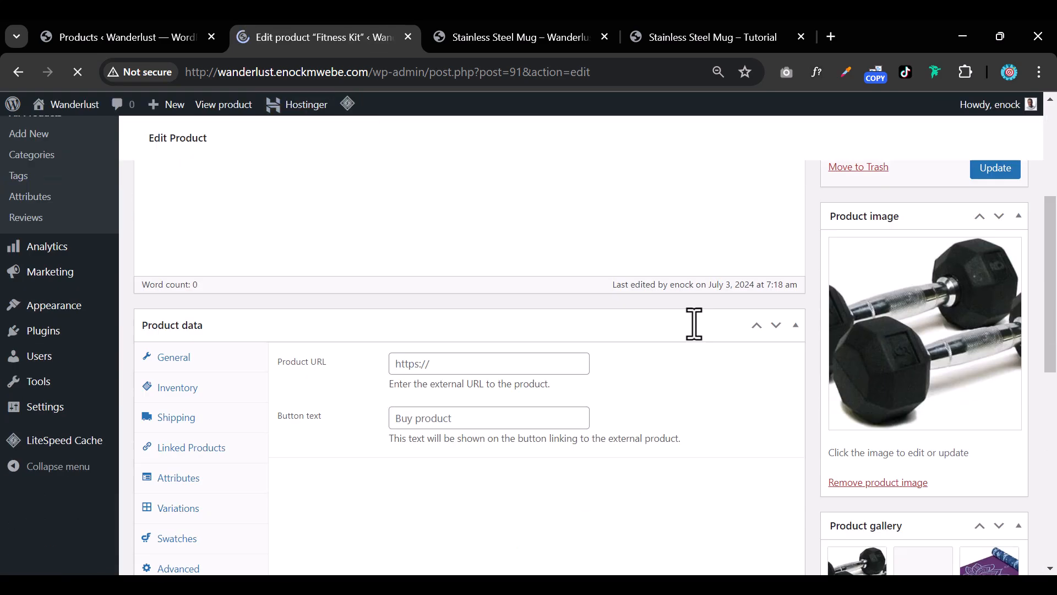
pyautogui.scroll(-7, 694, 324)
pyautogui.scroll(10, 864, 364)
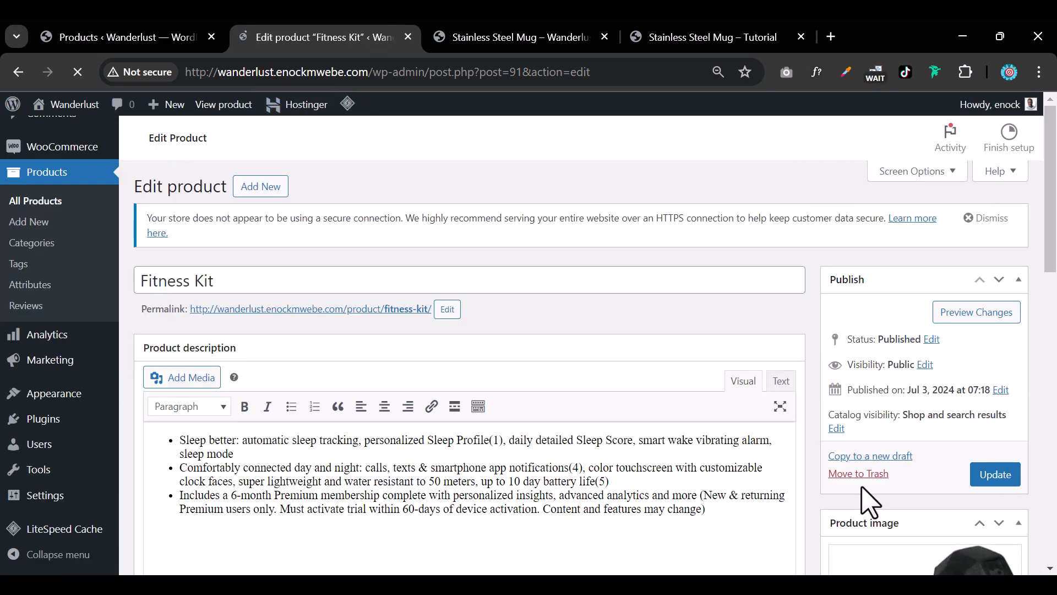
pyautogui.scroll(-4, 849, 338)
pyautogui.scroll(-4, 843, 358)
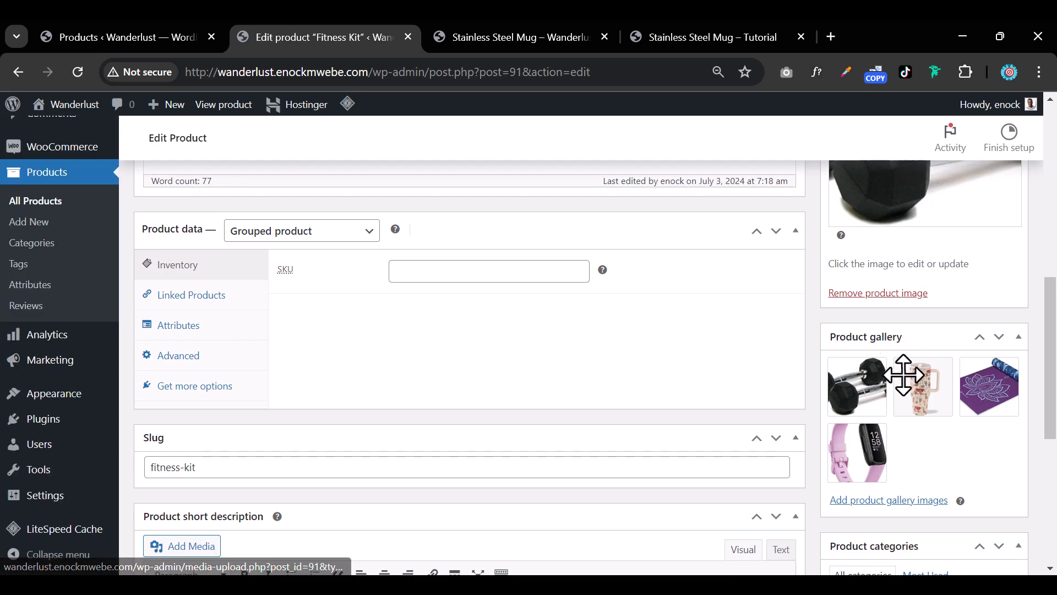
pyautogui.scroll(-3, 904, 375)
pyautogui.click(887, 511)
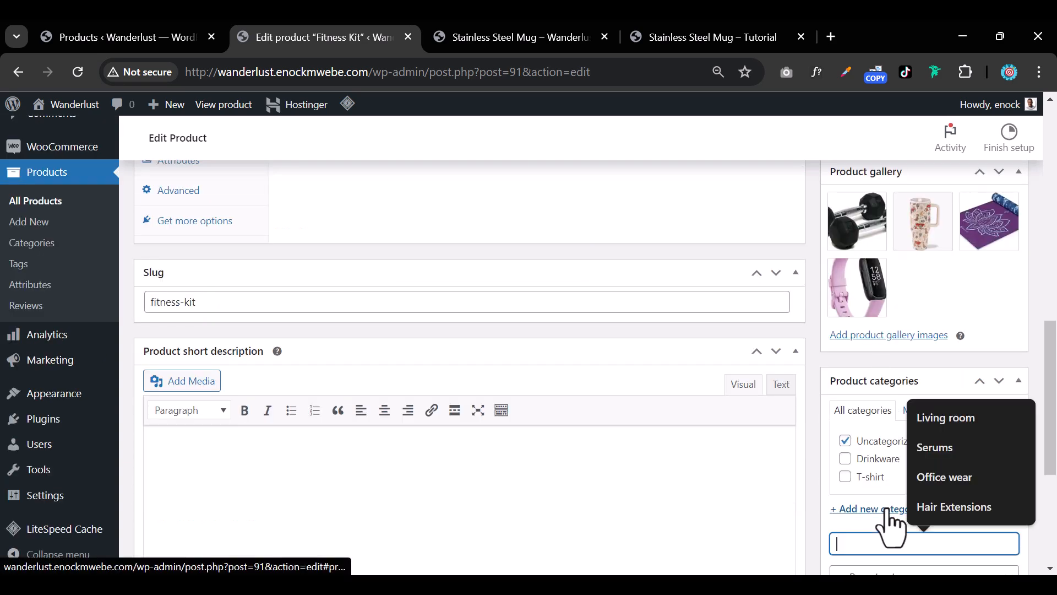
pyautogui.write('Fitness Kit')
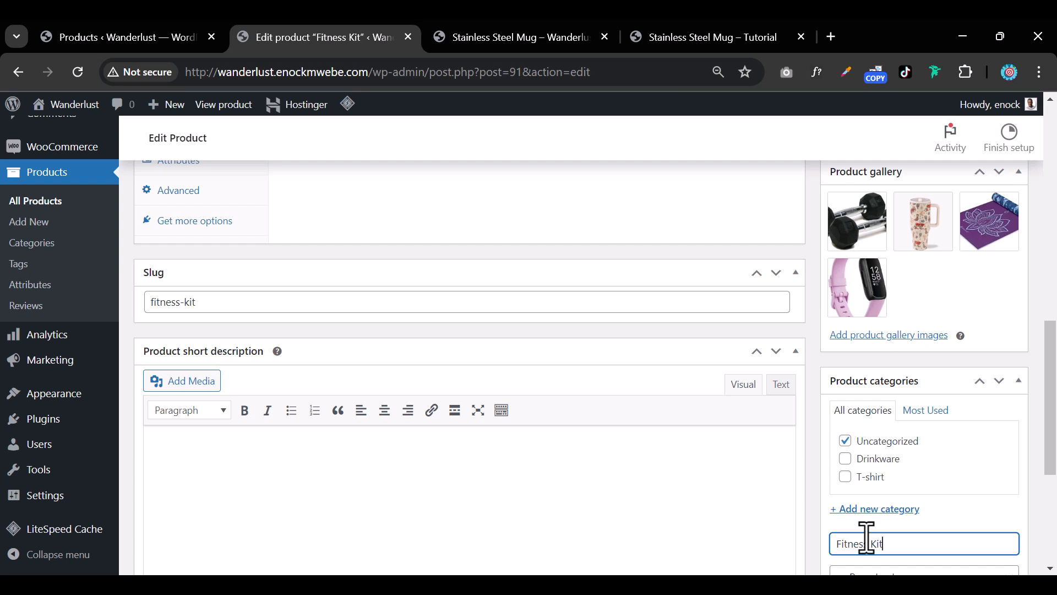
pyautogui.scroll(-3, 867, 537)
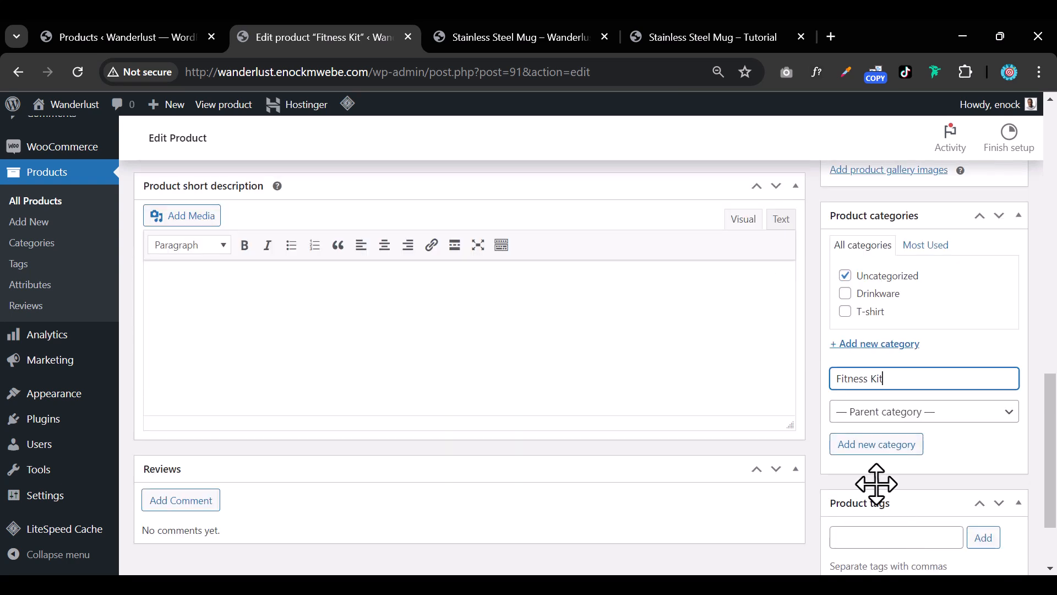
pyautogui.click(870, 448)
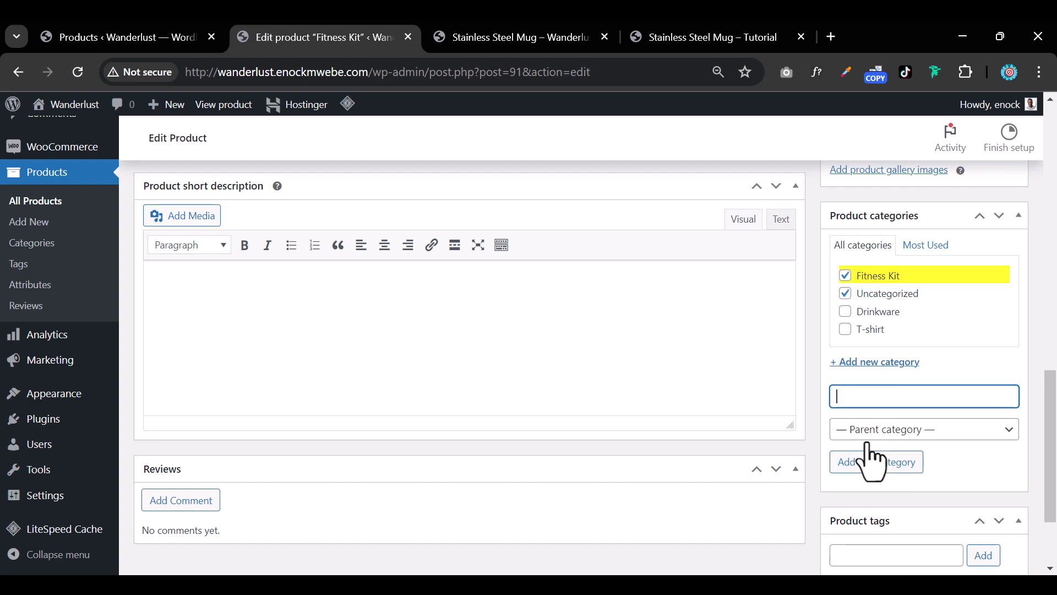
# Remove the Uncategorized category from the Fitness Kit product and update the product
pyautogui.click(845, 293)
pyautogui.scroll(3, 994, 383)
pyautogui.scroll(4, 994, 382)
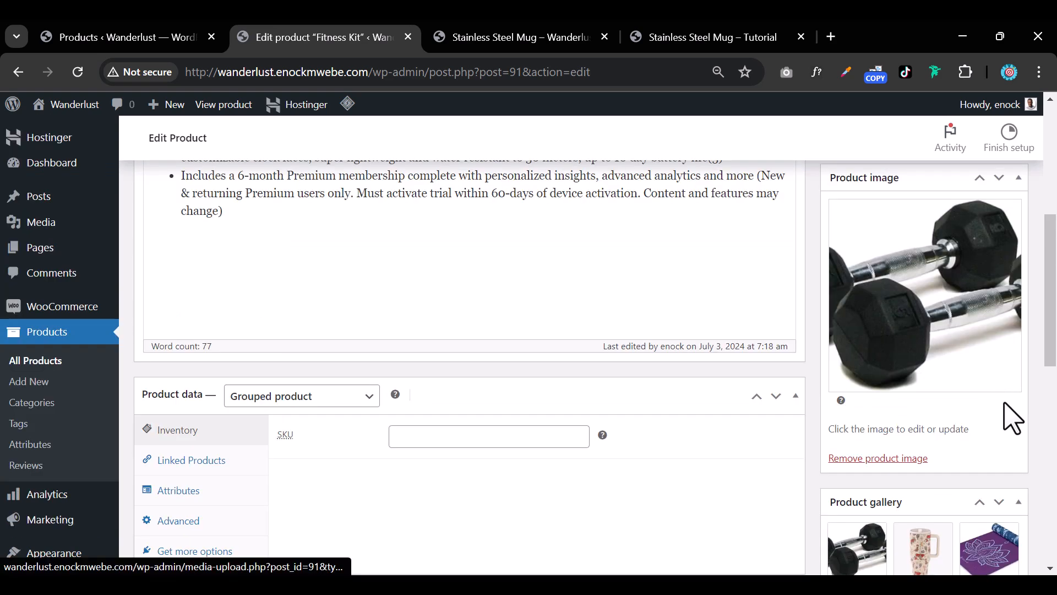
pyautogui.scroll(-5, 1005, 413)
pyautogui.scroll(8, 876, 394)
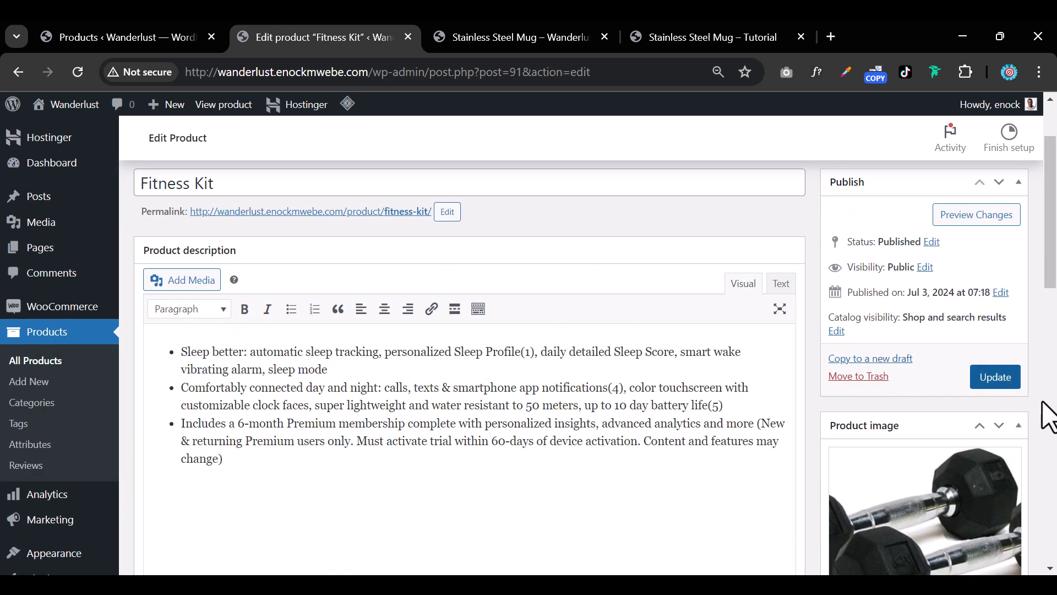
pyautogui.click(986, 382)
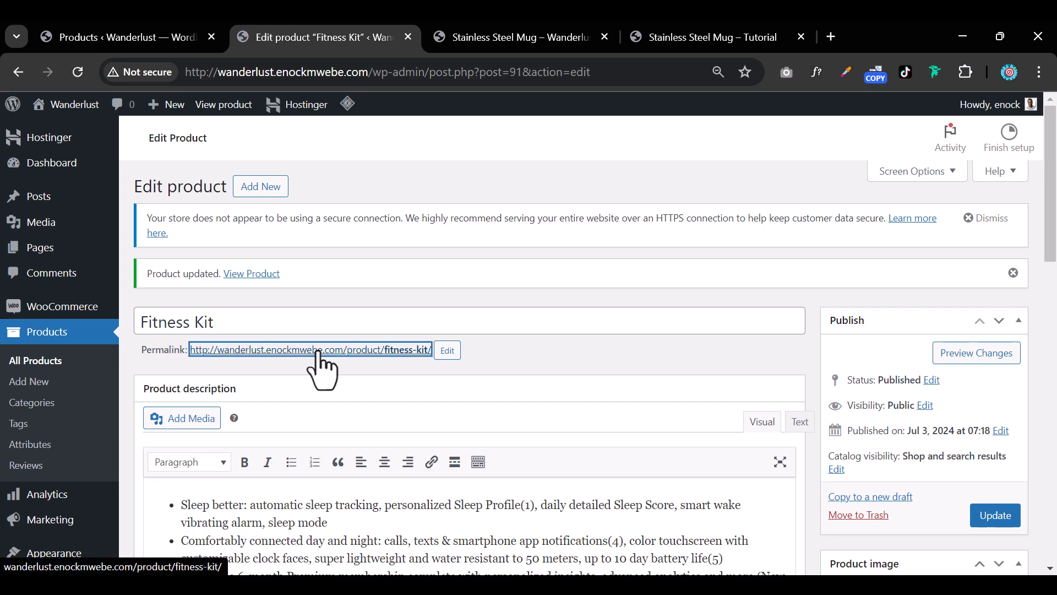
# View the updated Fitness Kit page in the store and review its category, grouped items, gallery and description
pyautogui.click(319, 350)
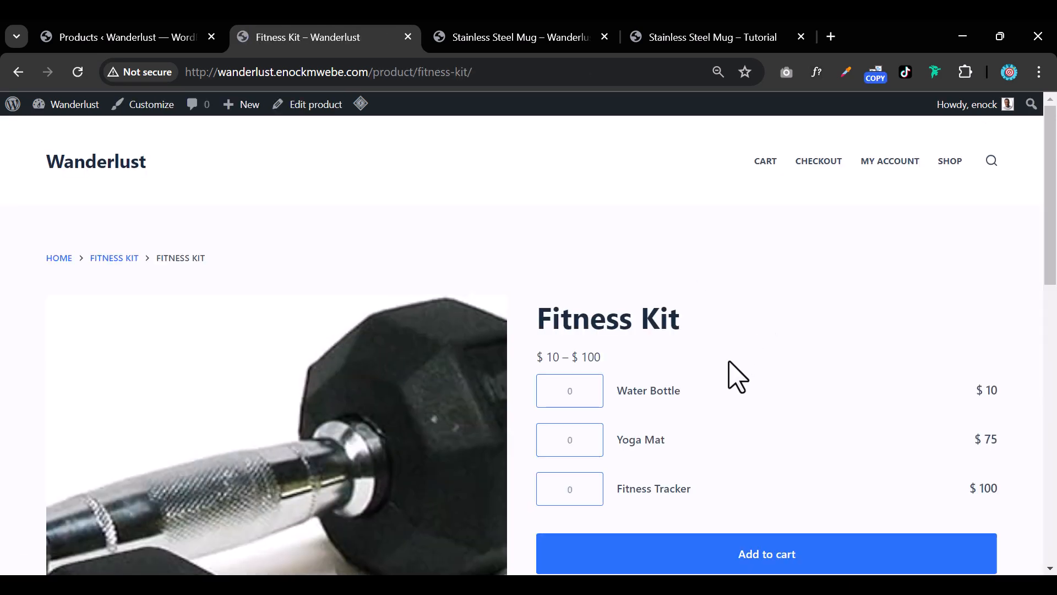
pyautogui.scroll(-10, 936, 410)
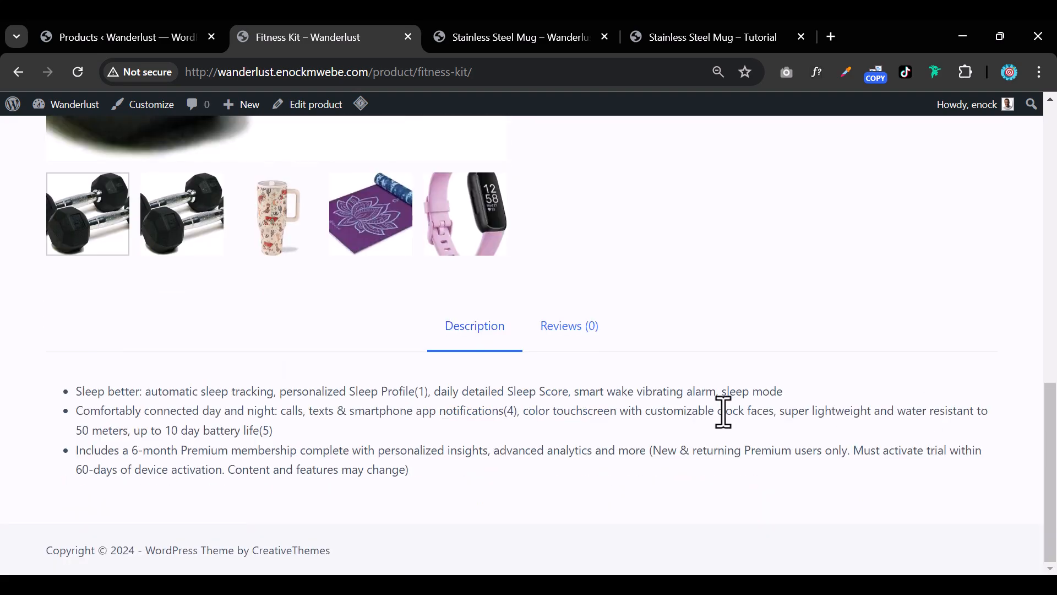
pyautogui.scroll(7, 725, 413)
pyautogui.scroll(-6, 725, 420)
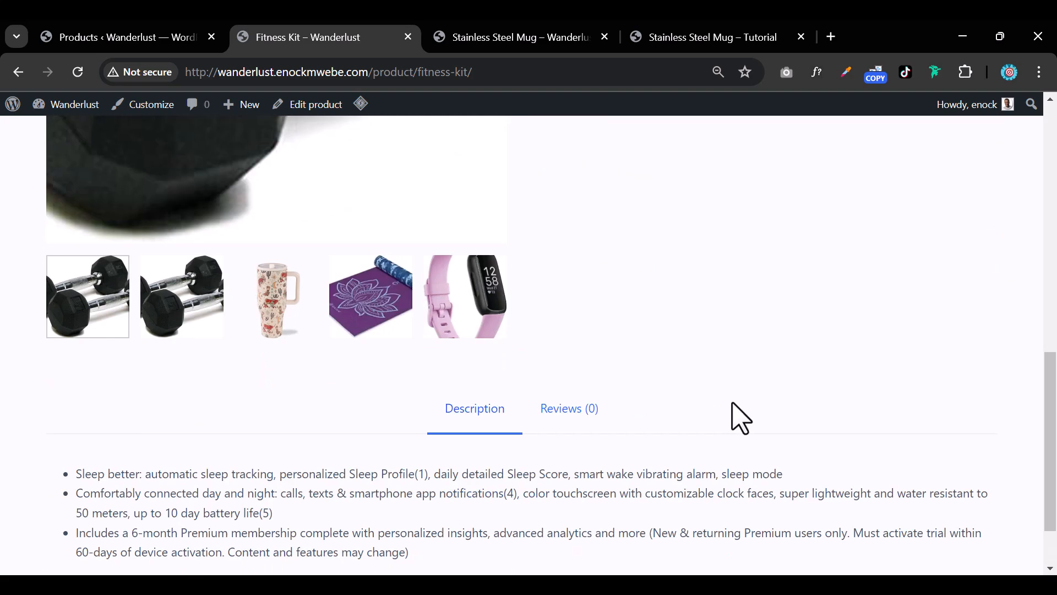
# Open the store's Shop page and review how the Fitness Kit is listed alongside the other products
pyautogui.scroll(9, 746, 417)
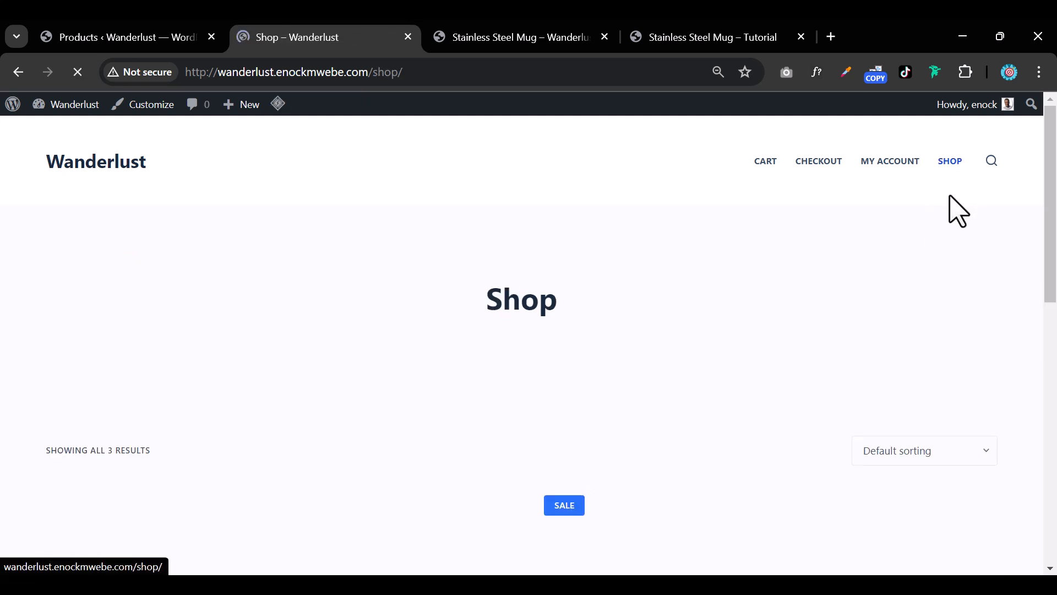
pyautogui.scroll(-8, 905, 284)
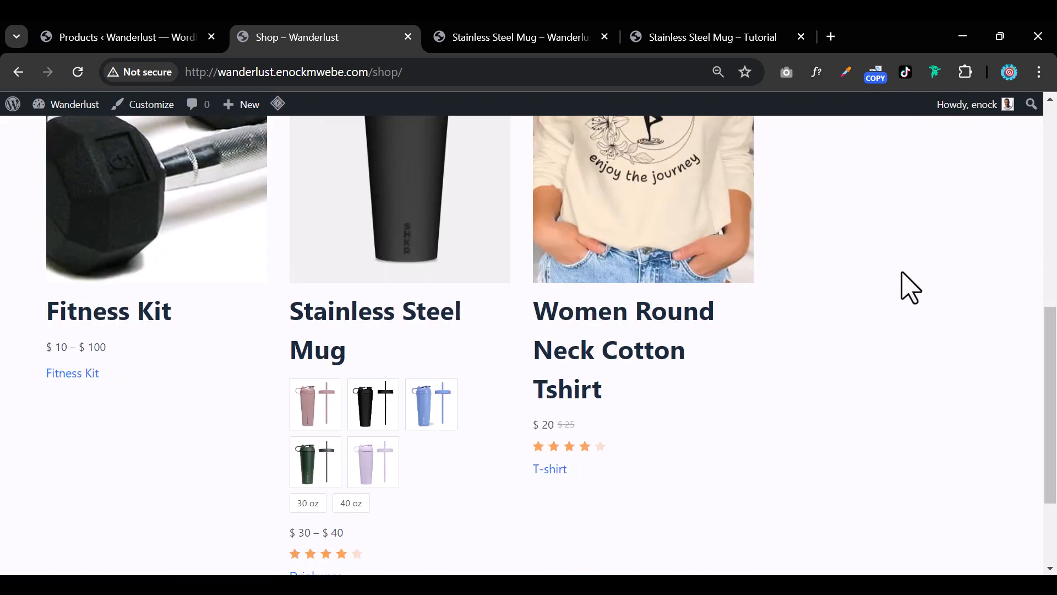
pyautogui.scroll(5, 910, 290)
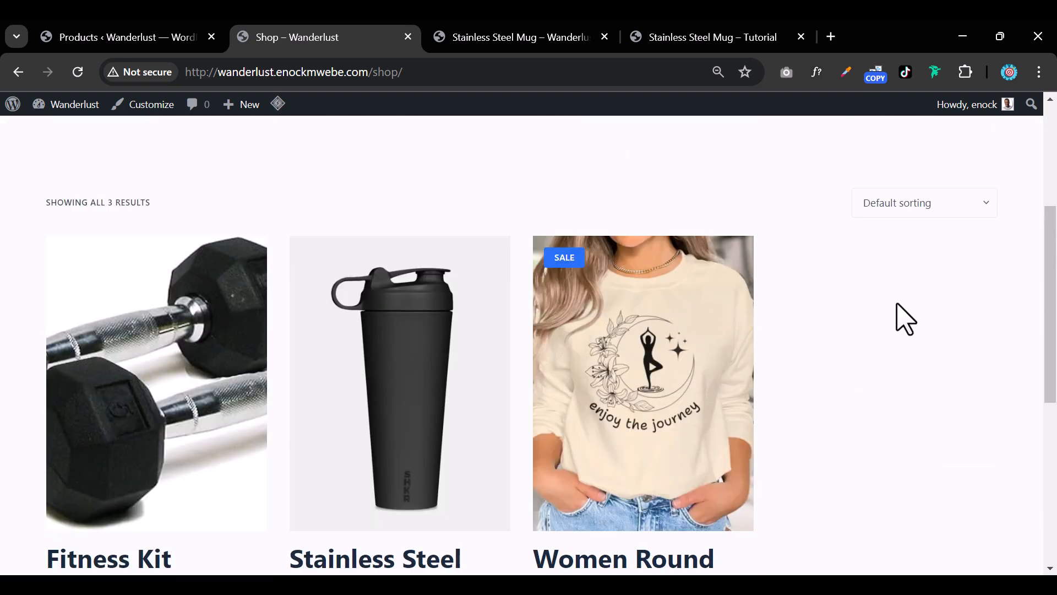
pyautogui.scroll(-5, 903, 318)
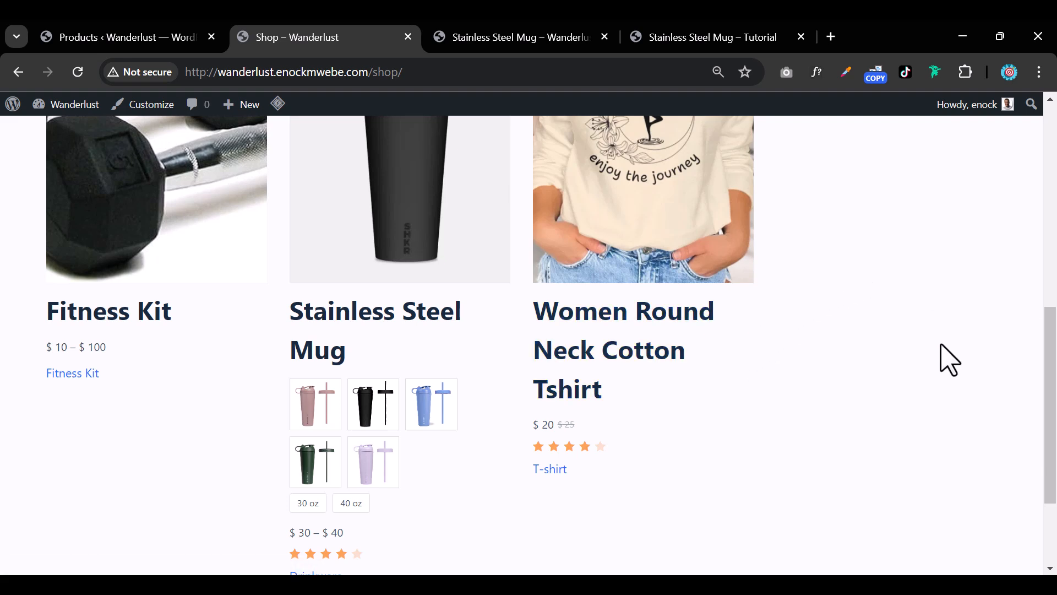
# Open the Stainless Steel Mug product from the Shop page and review its images, variations and price
pyautogui.click(410, 267)
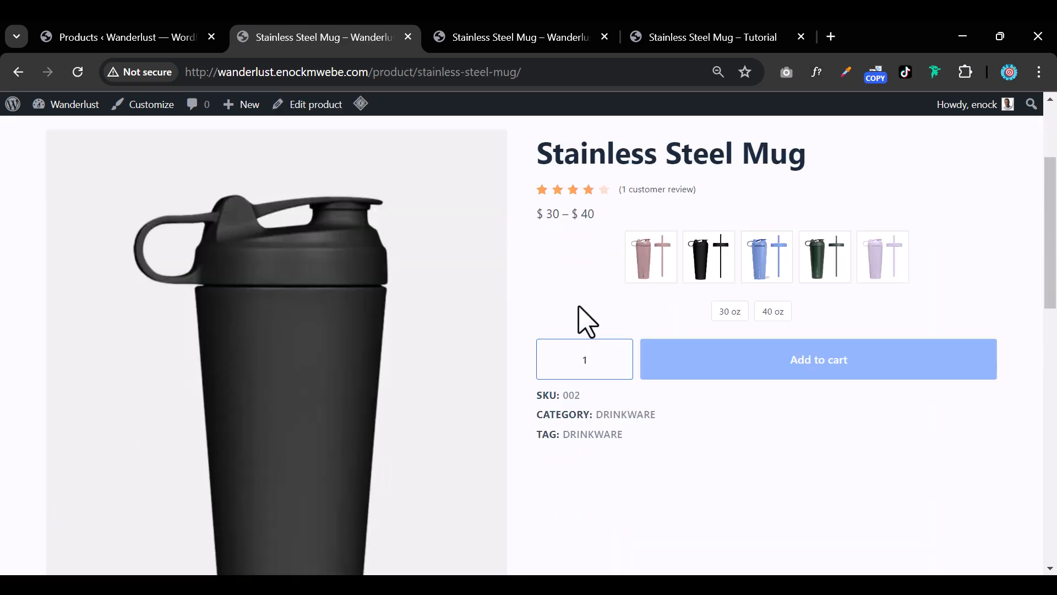
pyautogui.scroll(-3, 699, 371)
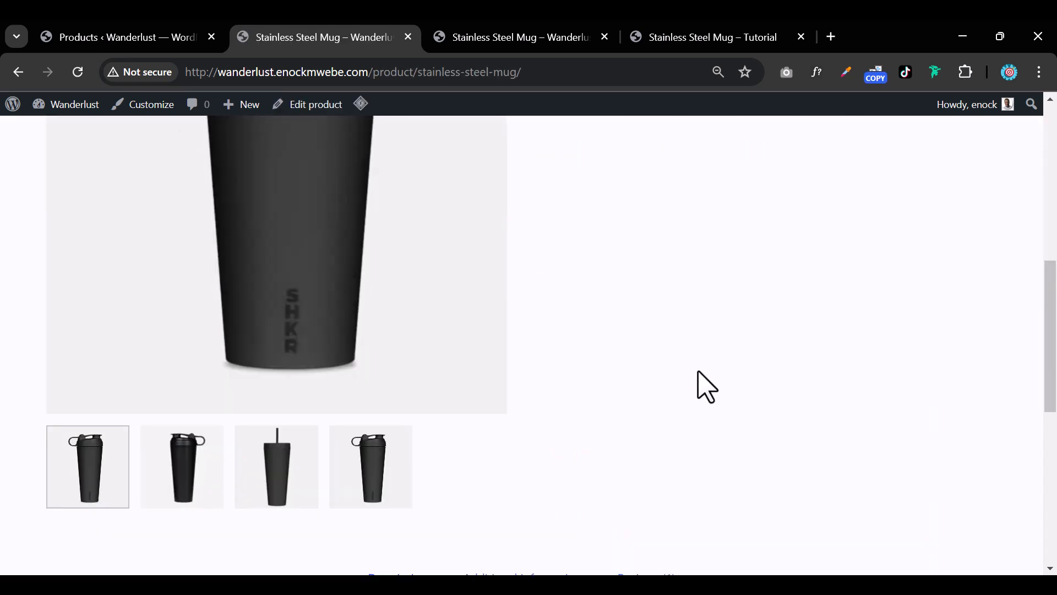
pyautogui.scroll(3, 698, 371)
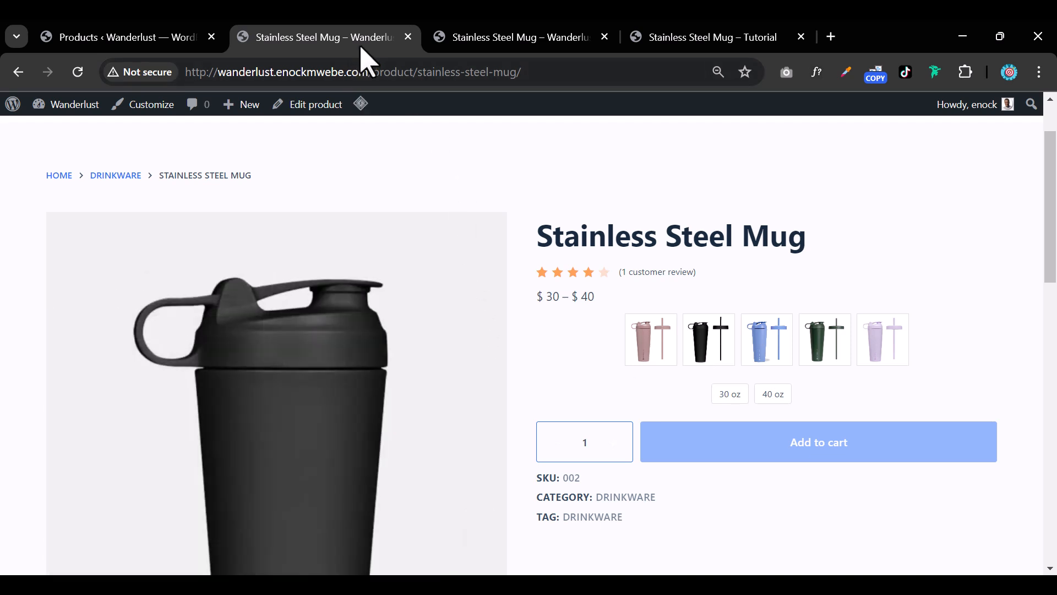
# Close the two extra Stainless Steel Mug browser tabs and review the description on the remaining product page
pyautogui.click(559, 42)
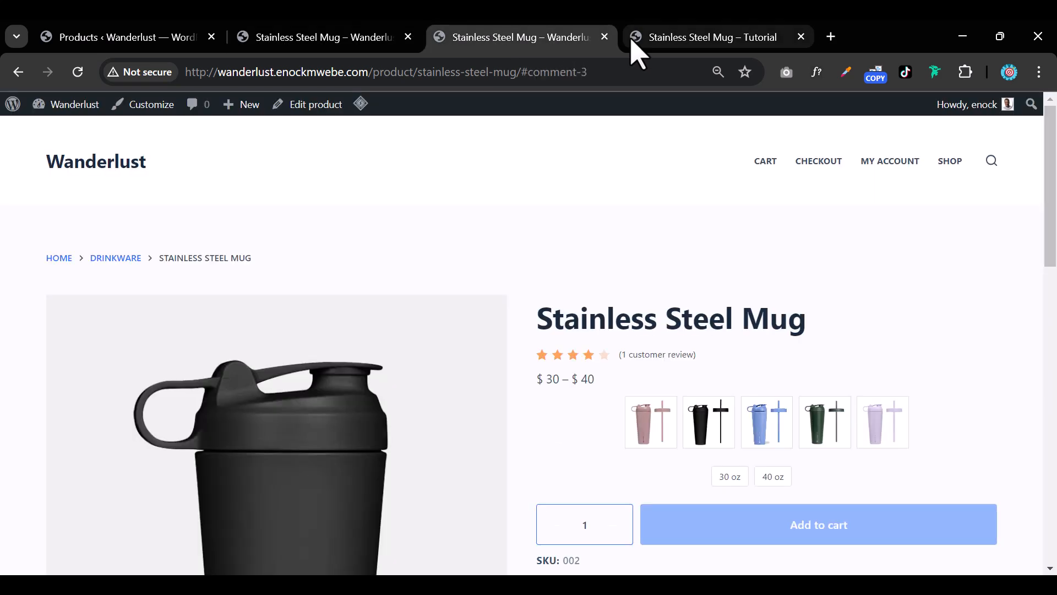
pyautogui.click(683, 51)
pyautogui.click(801, 37)
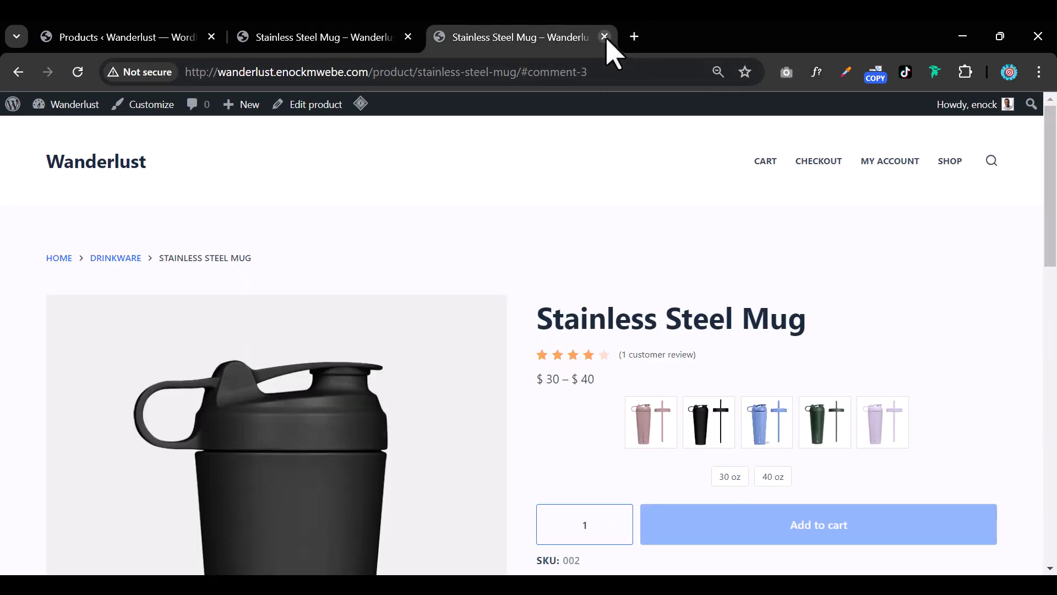
pyautogui.click(605, 37)
pyautogui.scroll(-10, 518, 355)
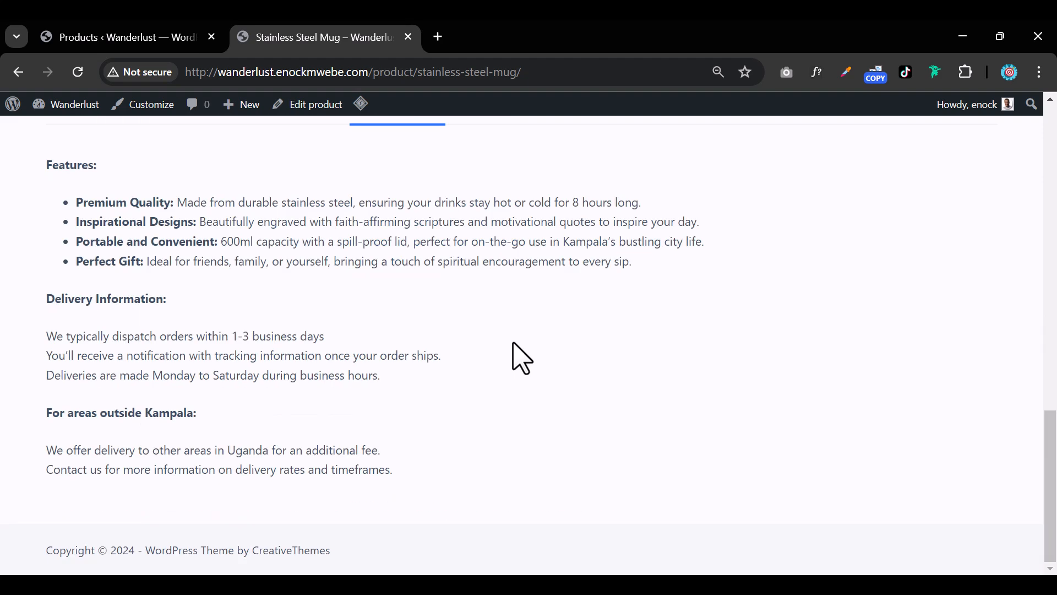
pyautogui.scroll(6, 515, 352)
# Open the installed themes in the WordPress admin and activate the Astra theme
pyautogui.click(126, 38)
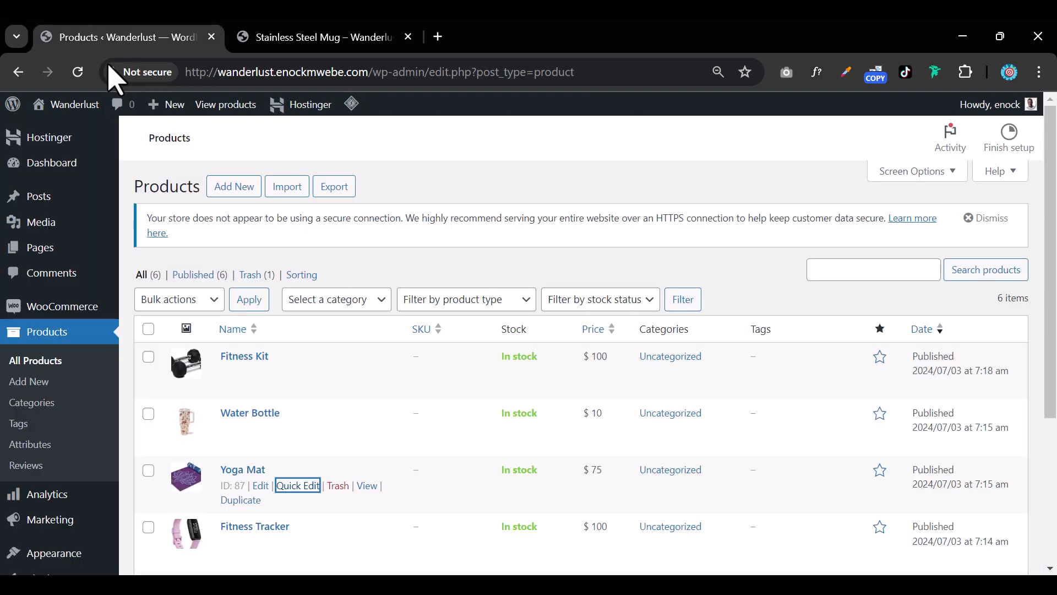
pyautogui.scroll(-4, 83, 386)
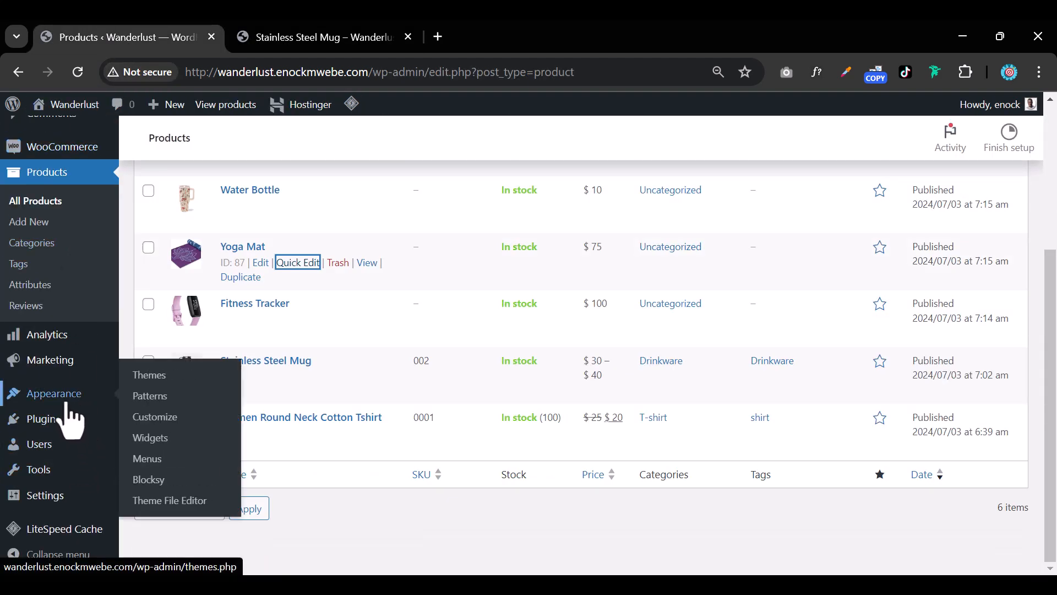
pyautogui.click(67, 405)
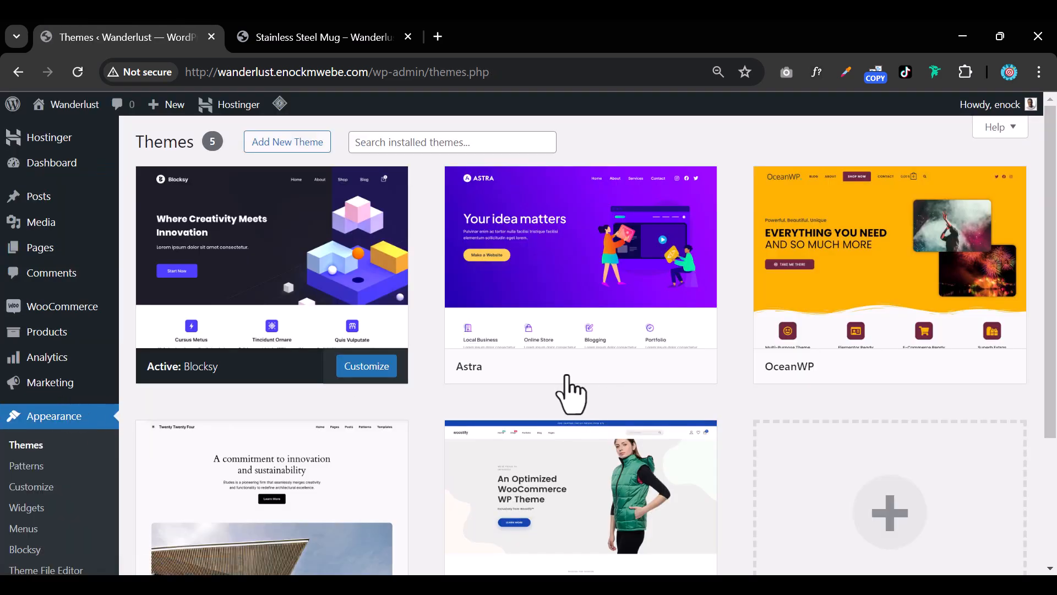
pyautogui.moveTo(590, 379)
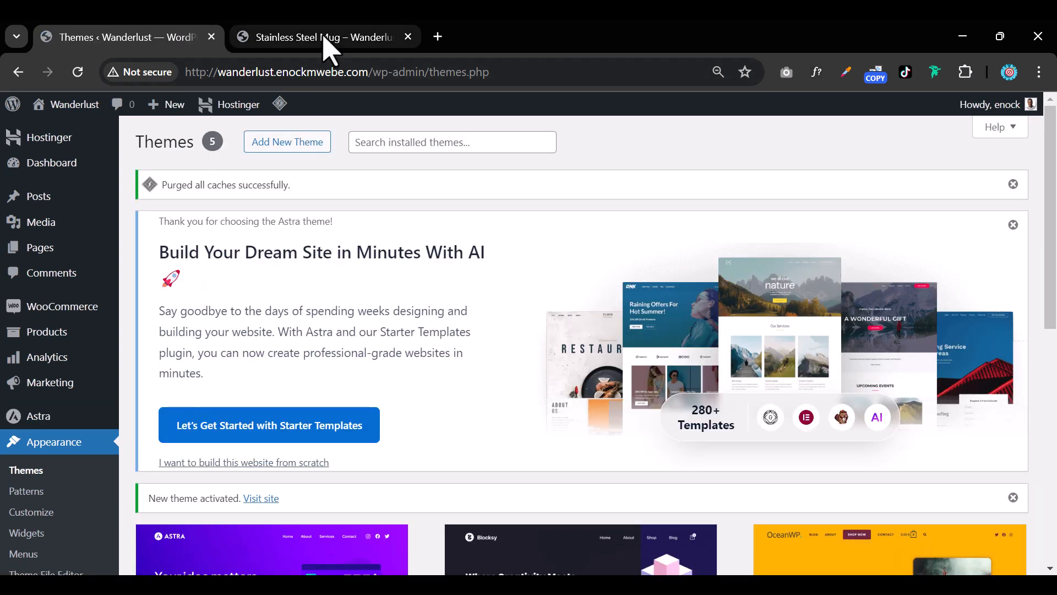
# Review the Stainless Steel Mug product page with the Astra theme, from the header down to the footer
pyautogui.click(326, 40)
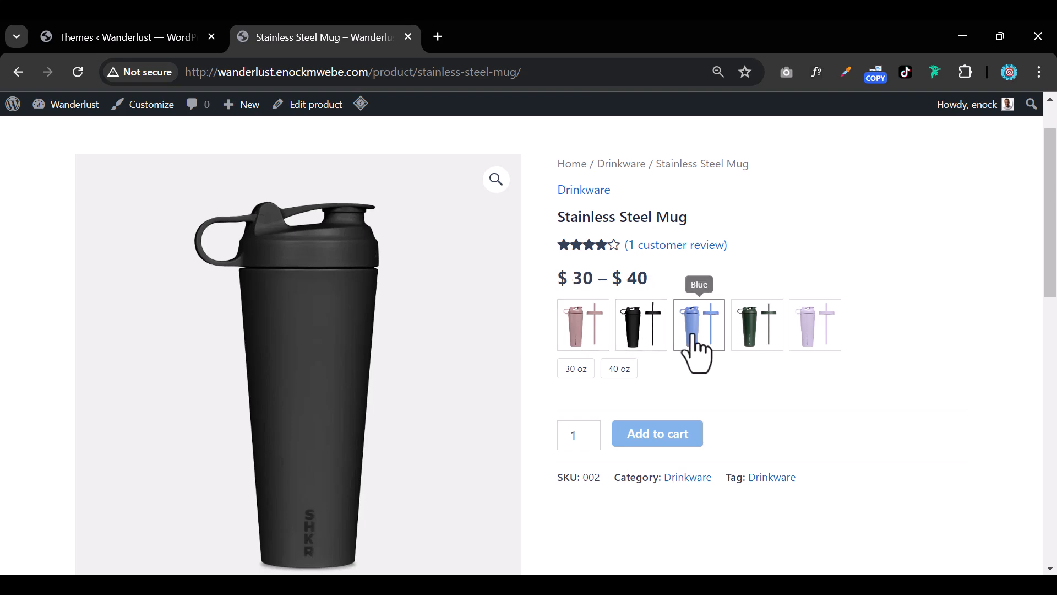
pyautogui.scroll(-15, 697, 353)
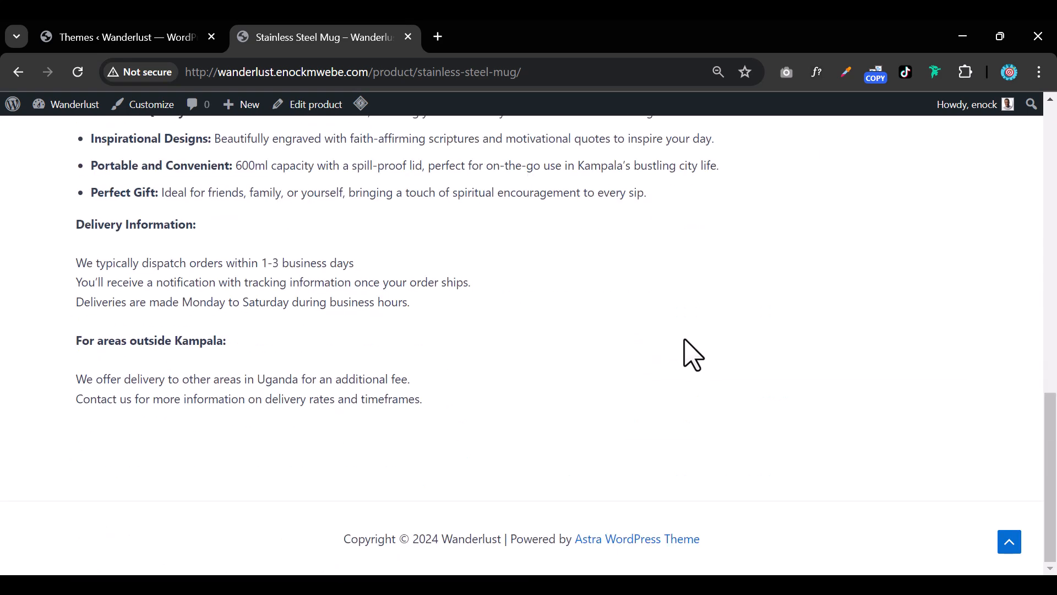
pyautogui.scroll(2, 693, 354)
pyautogui.scroll(13, 693, 354)
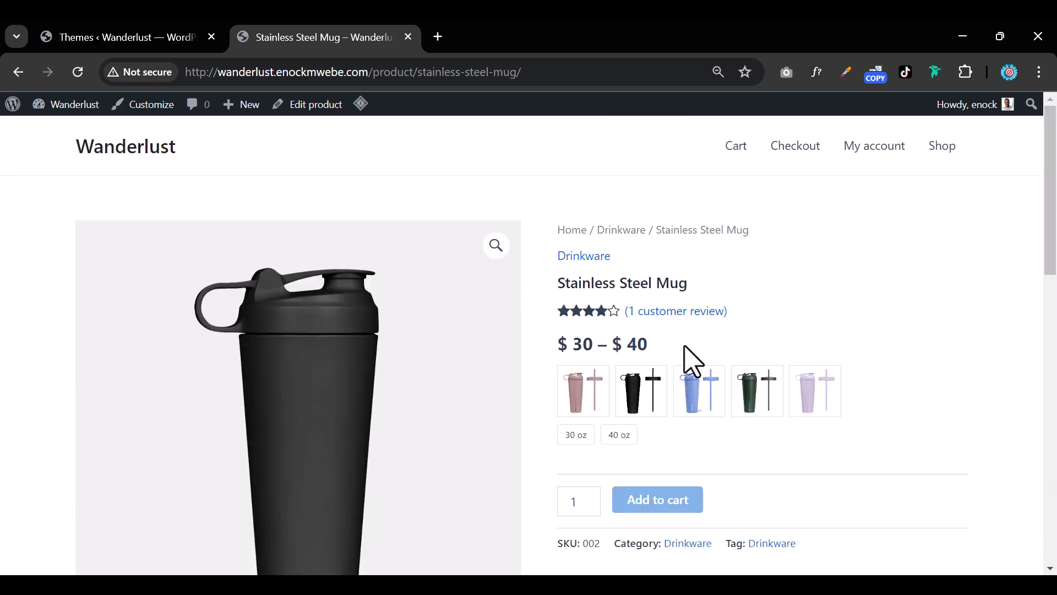
# Open the theme customizer for the Stainless Steel Mug page in a new tab and turn on the Product Title Area
pyautogui.rightClick(160, 110)
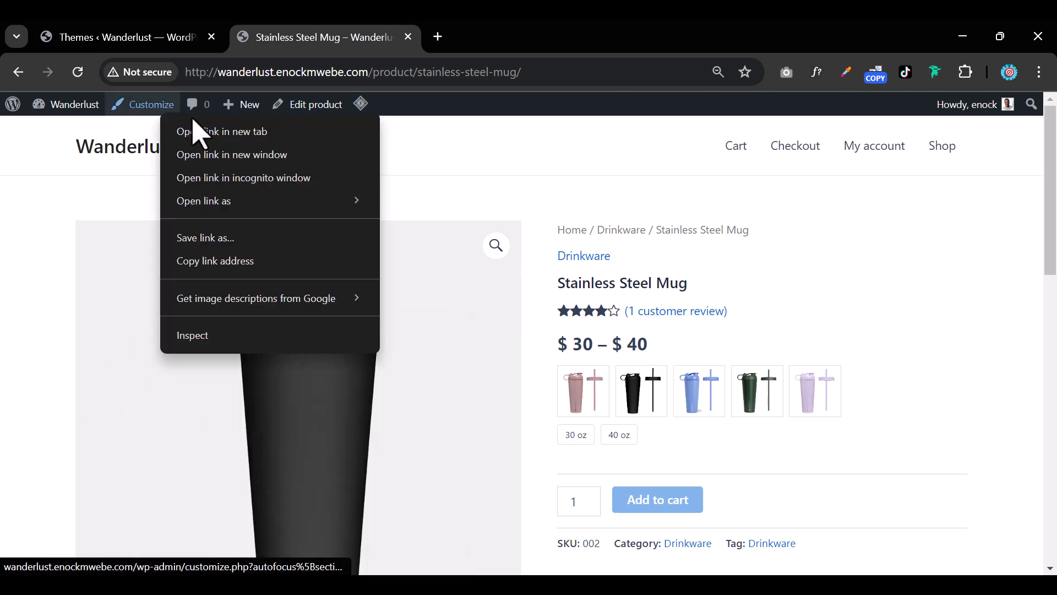
pyautogui.click(204, 131)
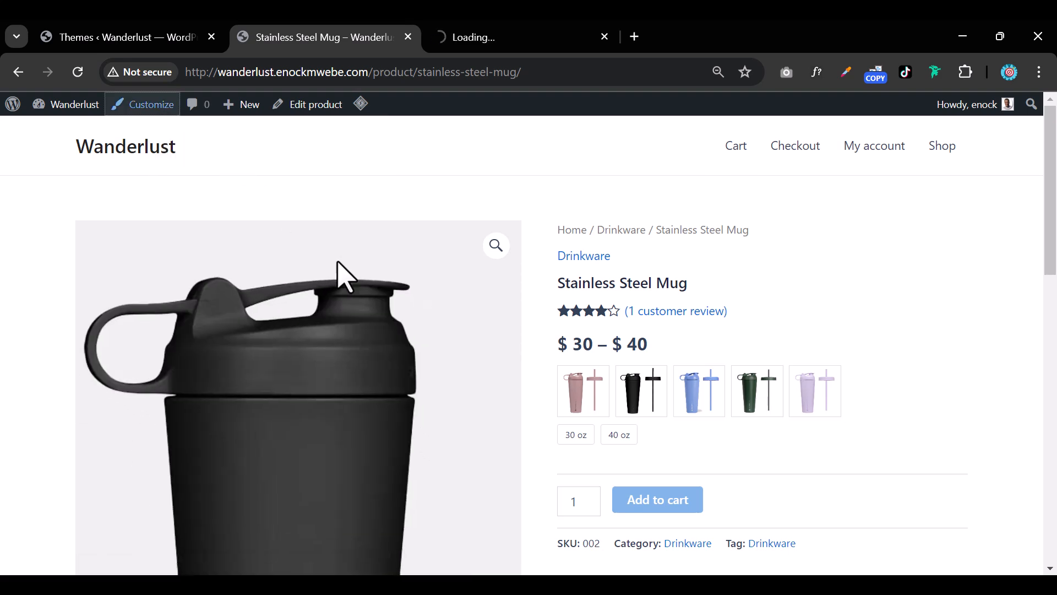
pyautogui.scroll(-15, 547, 391)
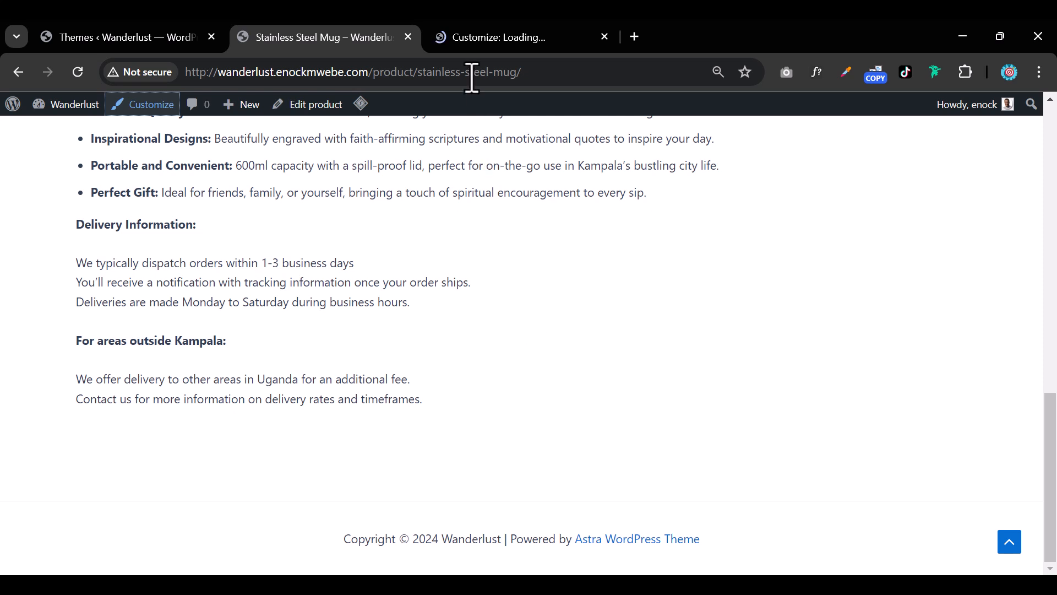
pyautogui.click(486, 48)
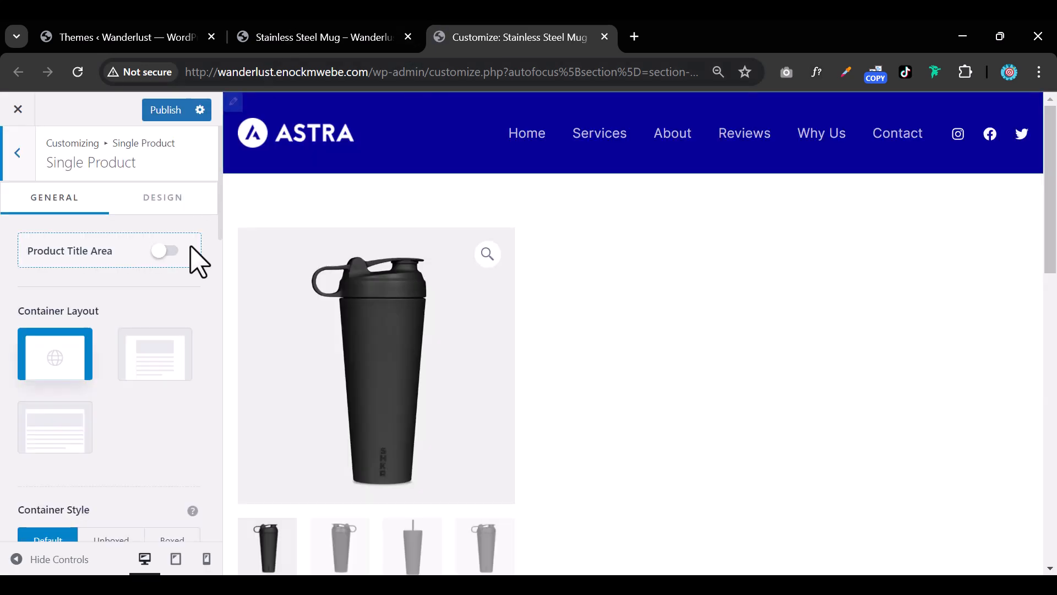
pyautogui.scroll(-15, 385, 319)
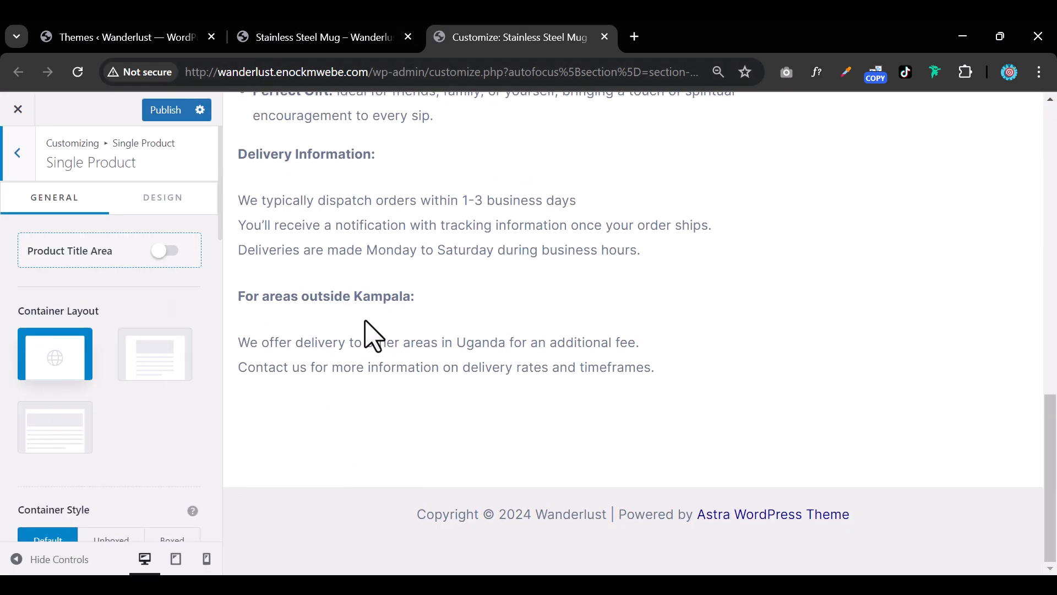
pyautogui.scroll(13, 369, 336)
pyautogui.click(166, 251)
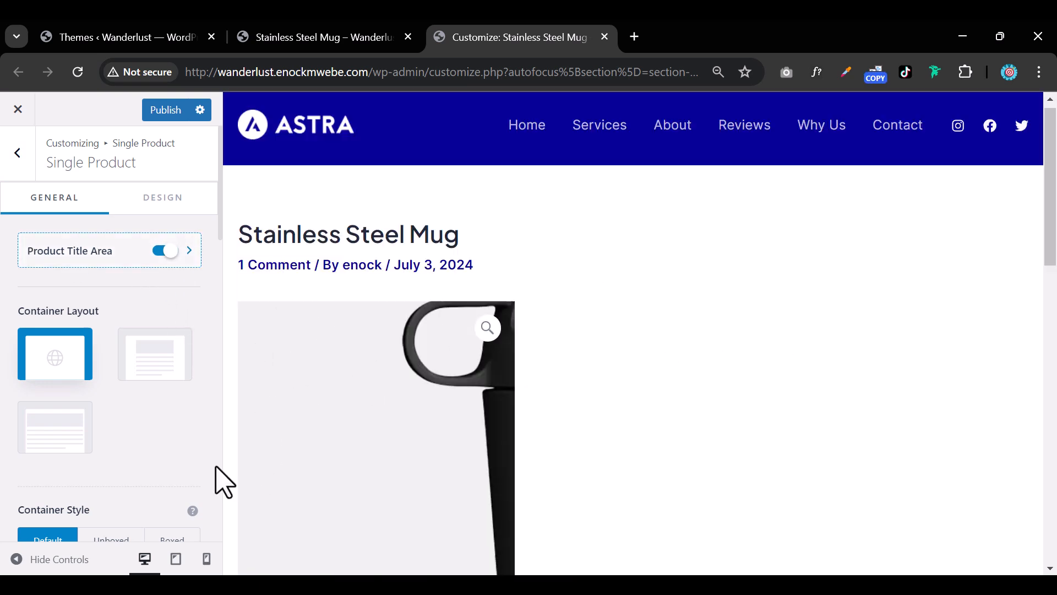
# Try the second Container Layout option for single products in the preview and close the customizer without publishing
pyautogui.scroll(-2, 207, 386)
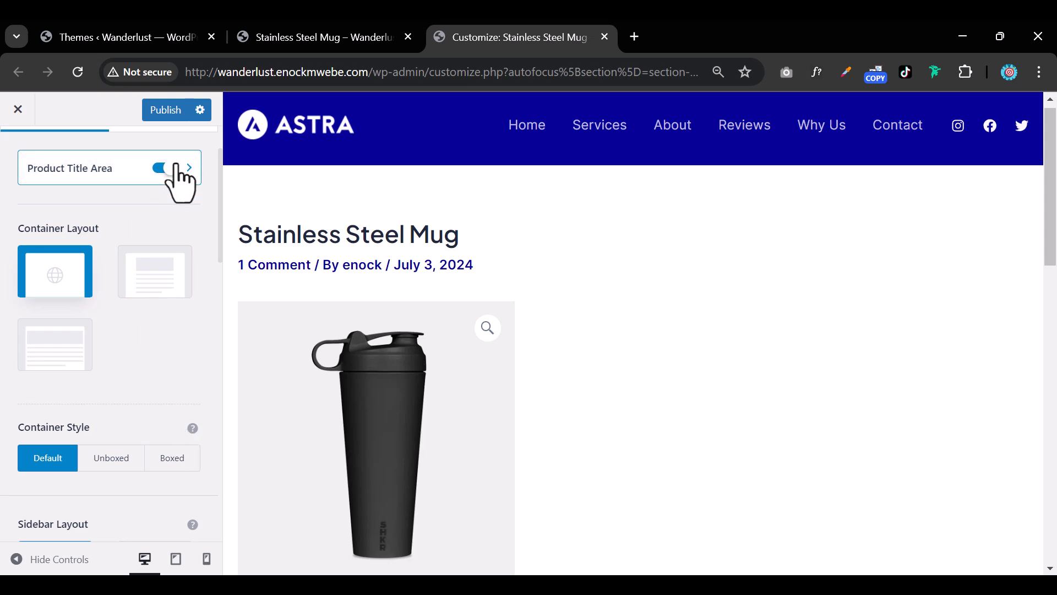
pyautogui.click(156, 295)
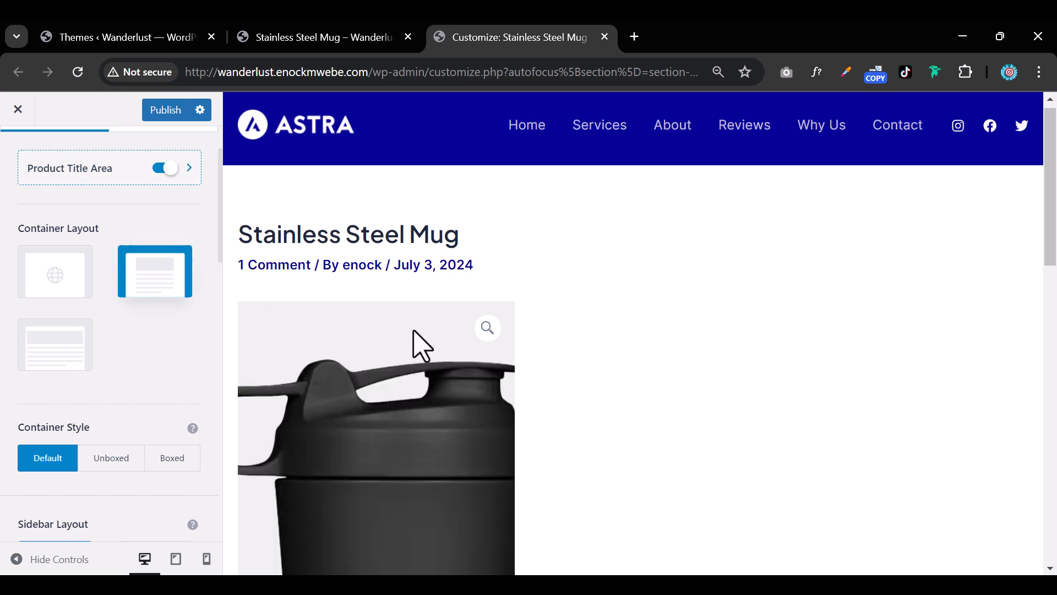
pyautogui.scroll(-10, 480, 347)
pyautogui.scroll(15, 457, 325)
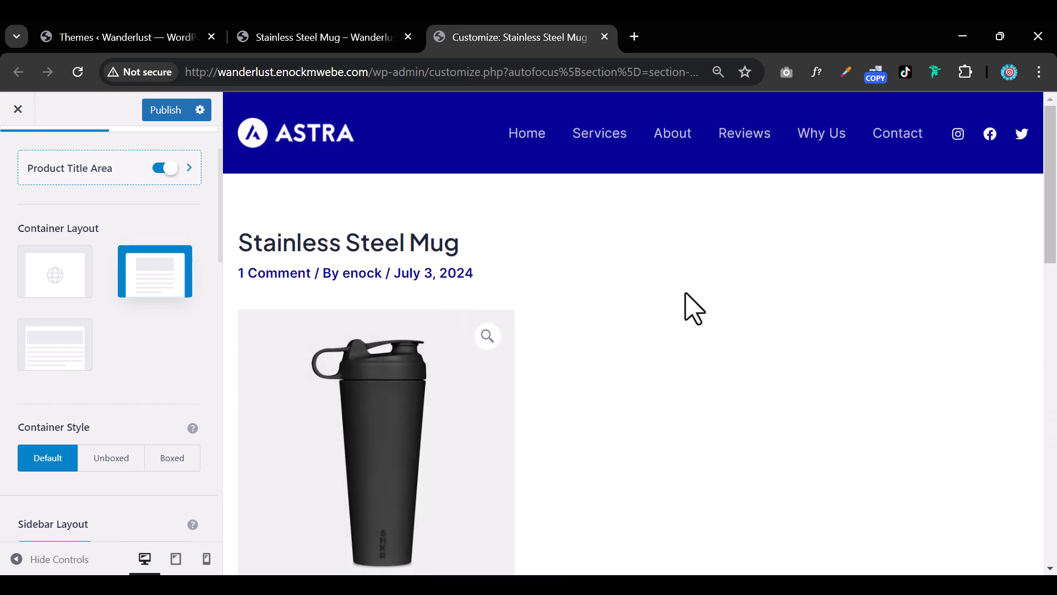
pyautogui.scroll(-10, 543, 326)
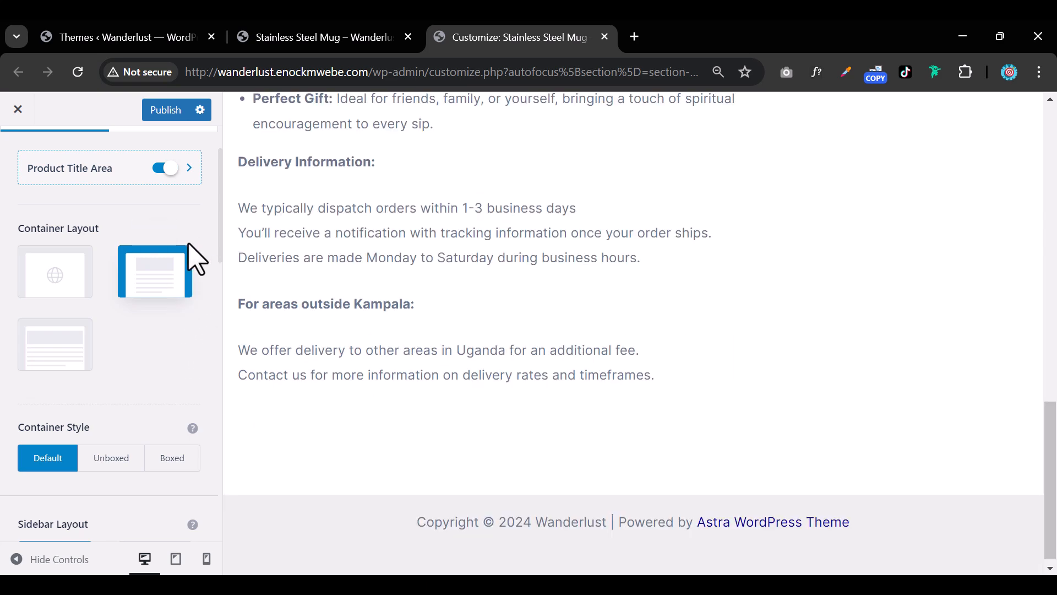
pyautogui.click(605, 40)
pyautogui.click(603, 176)
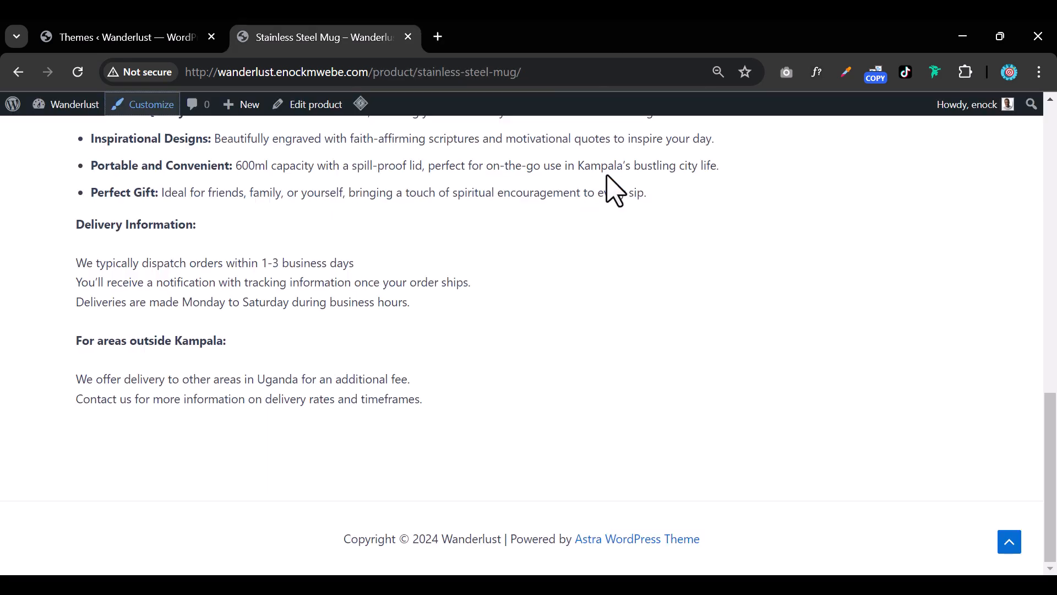
pyautogui.scroll(10, 349, 427)
# Activate the Woostify theme from the installed themes and reload the Themes page
pyautogui.click(167, 44)
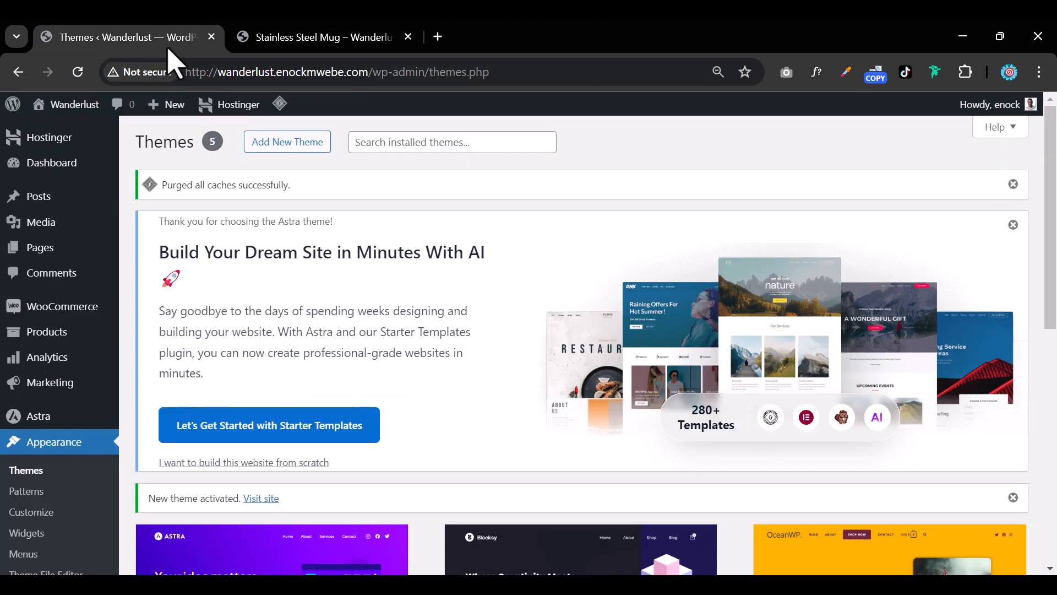
pyautogui.scroll(-7, 720, 385)
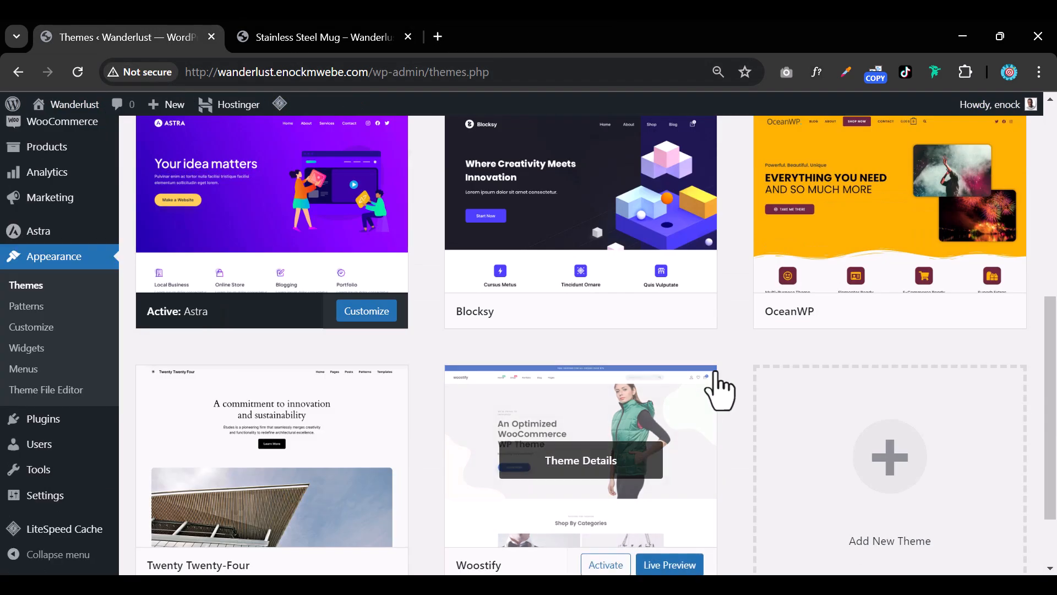
pyautogui.scroll(-2, 589, 407)
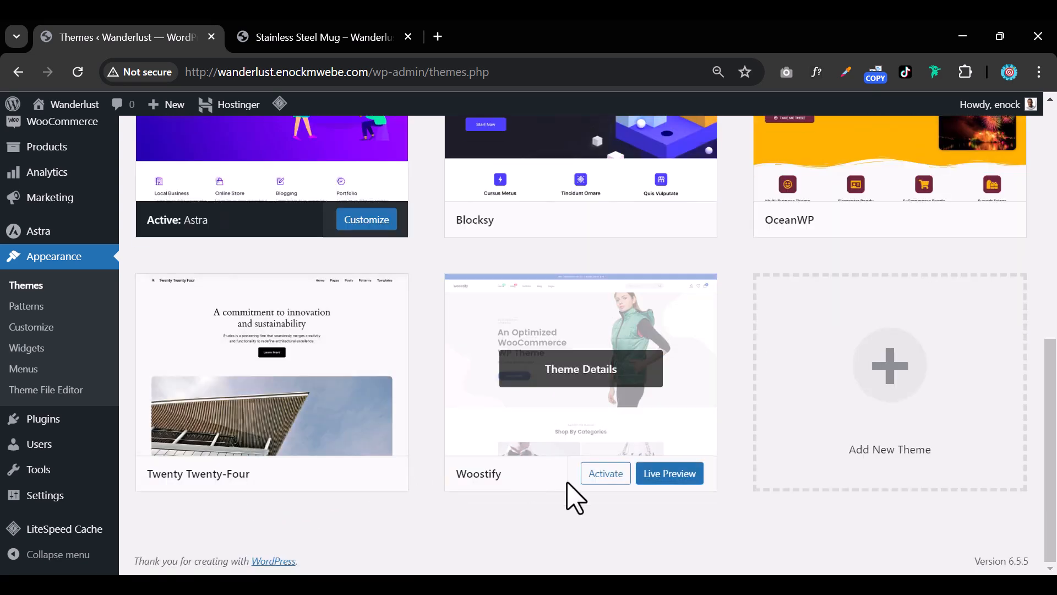
pyautogui.click(606, 477)
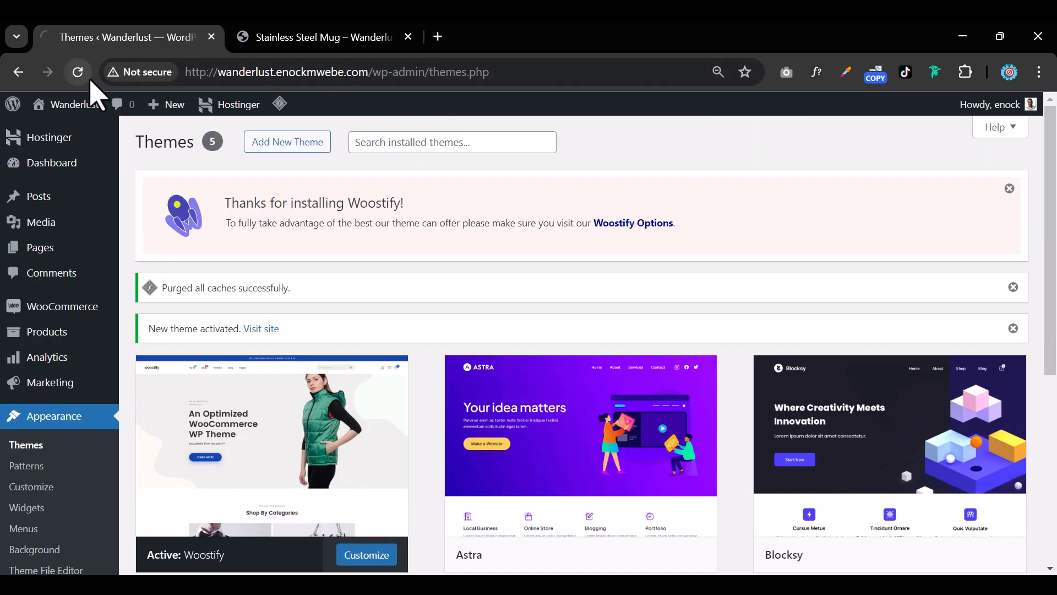
pyautogui.click(91, 81)
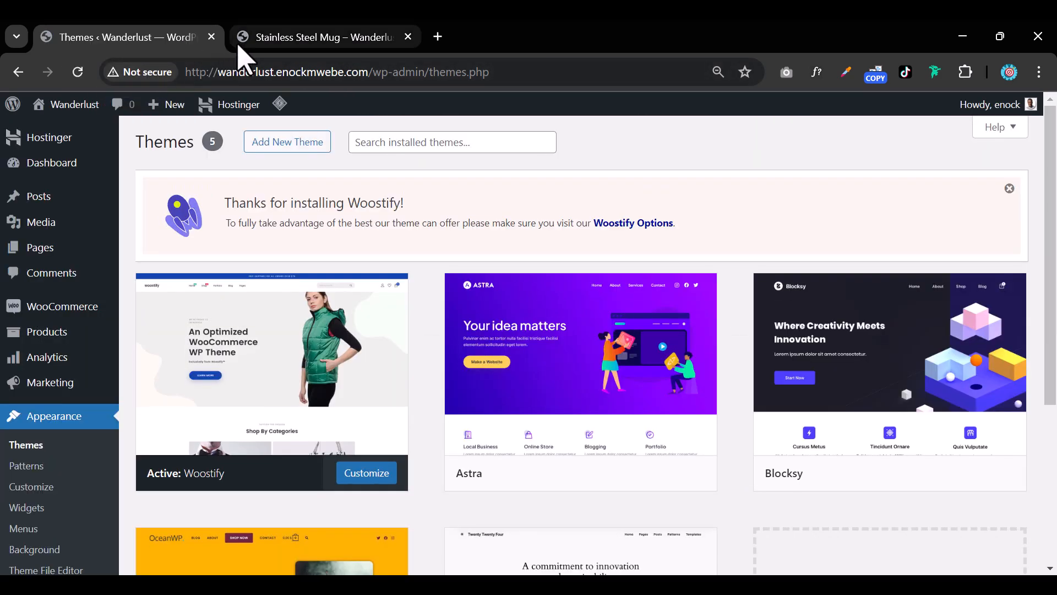
# Reload the Stainless Steel Mug product page and review its layout with the Woostify theme
pyautogui.click(245, 38)
pyautogui.click(78, 72)
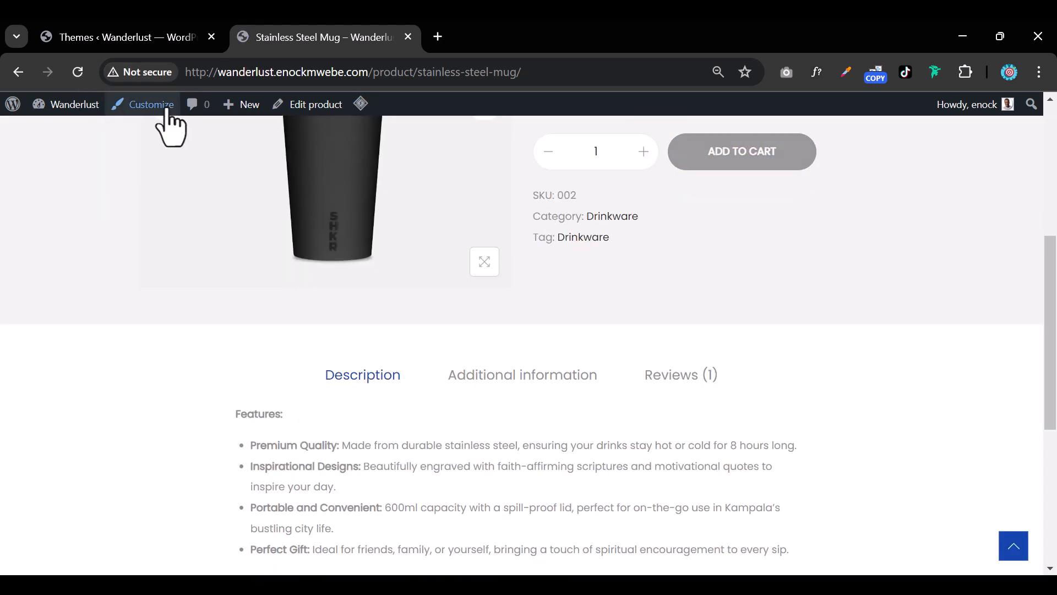
pyautogui.scroll(5, 876, 375)
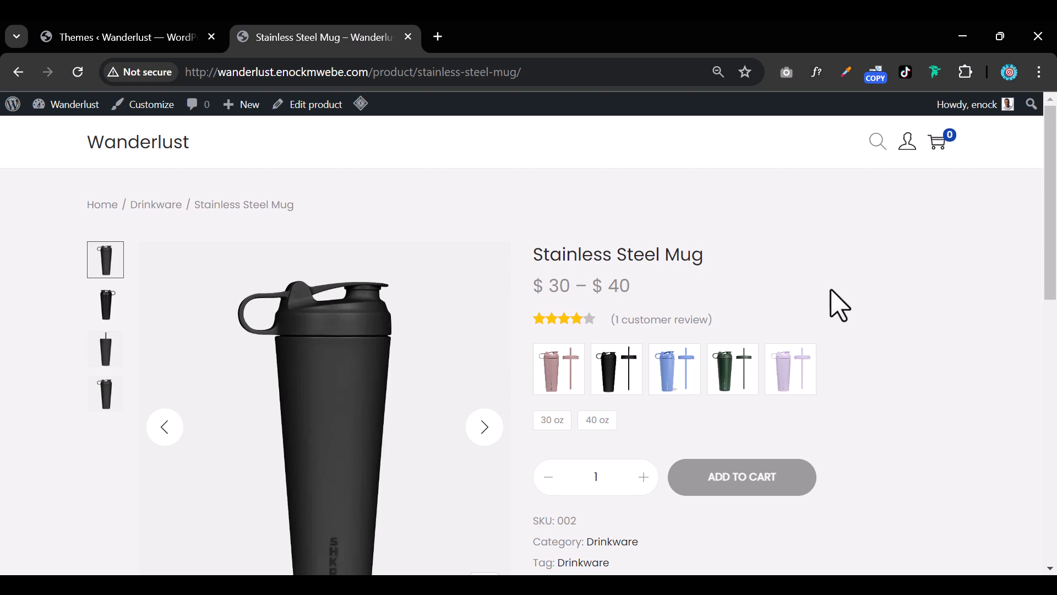
pyautogui.scroll(-10, 840, 305)
pyautogui.scroll(10, 839, 292)
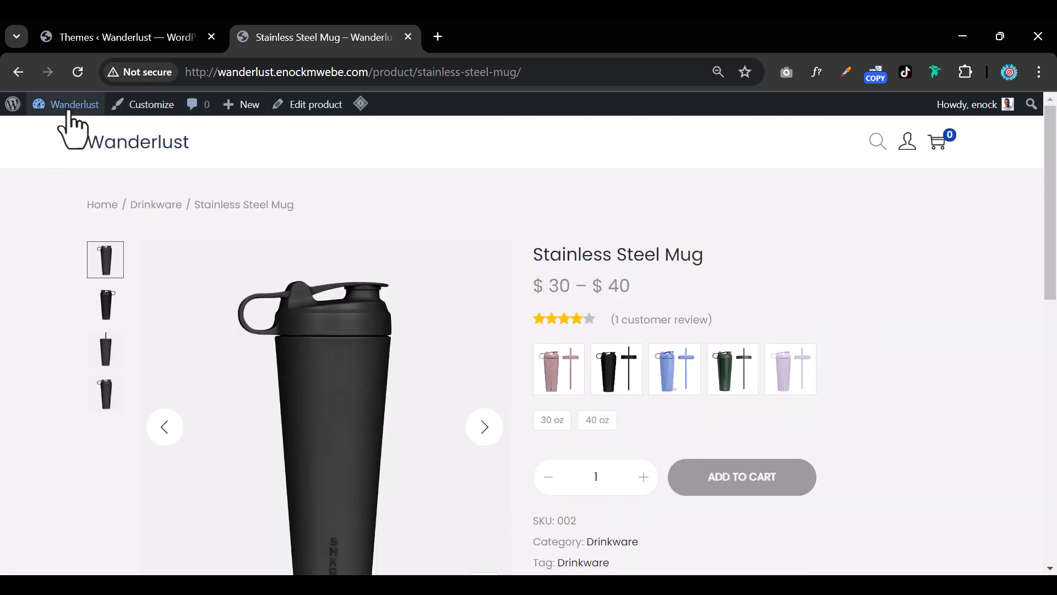
# Open the store's Shop page in a new tab from the WordPress admin to view it with the Woostify theme
pyautogui.click(77, 37)
pyautogui.moveTo(61, 118)
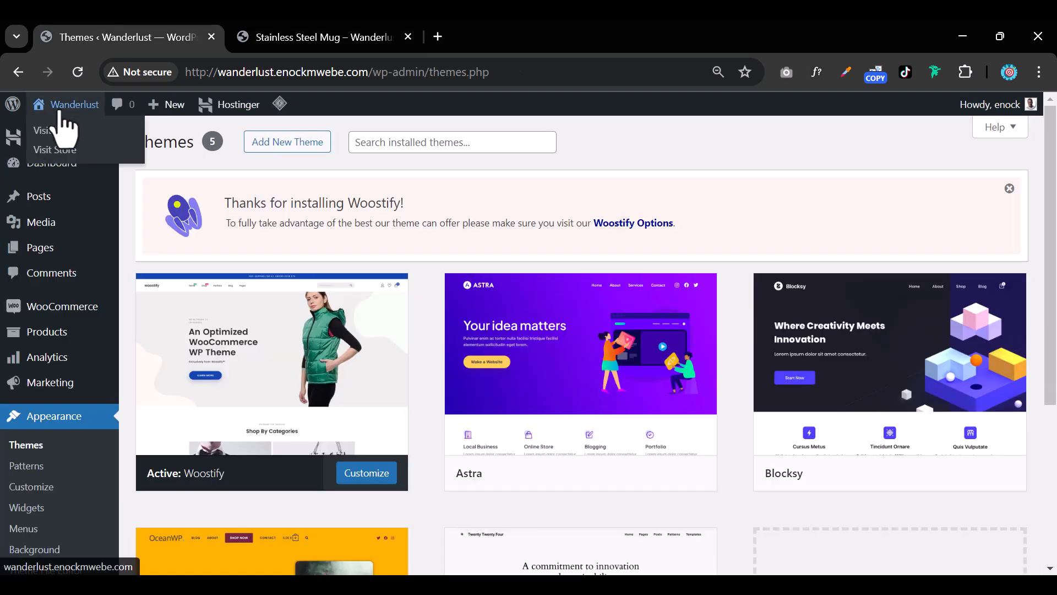
pyautogui.rightClick(59, 152)
pyautogui.click(106, 166)
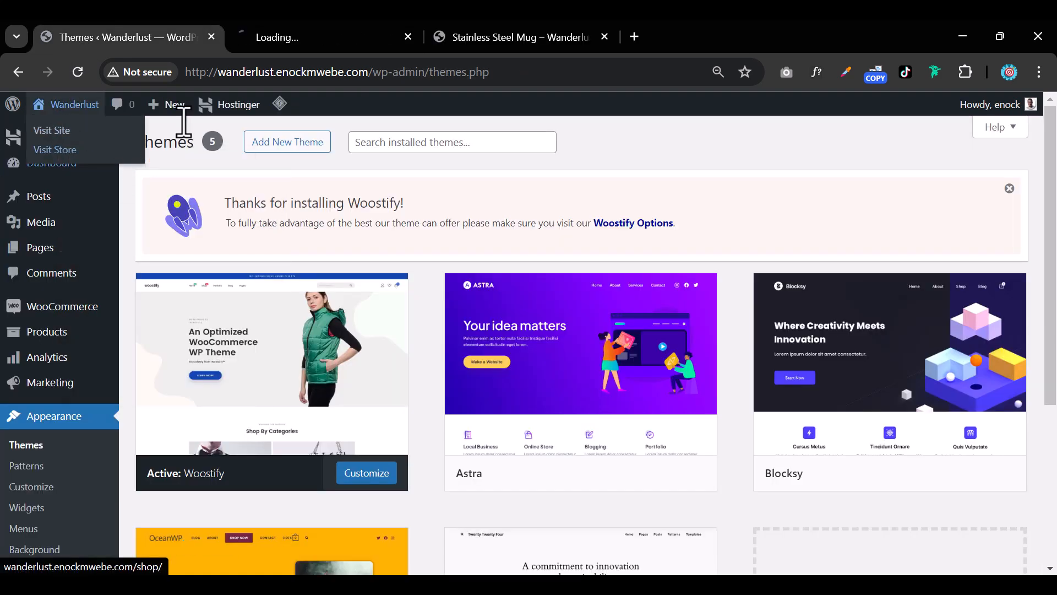
pyautogui.click(331, 42)
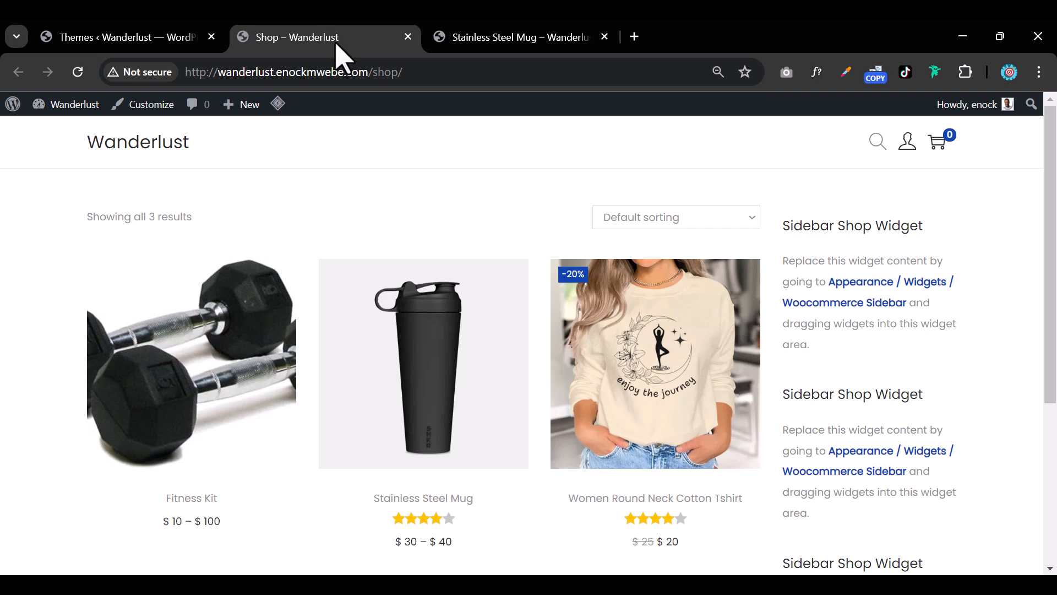
# Review the Shop page's product listing and the Stainless Steel Mug product page with the Woostify theme
pyautogui.scroll(-3, 606, 309)
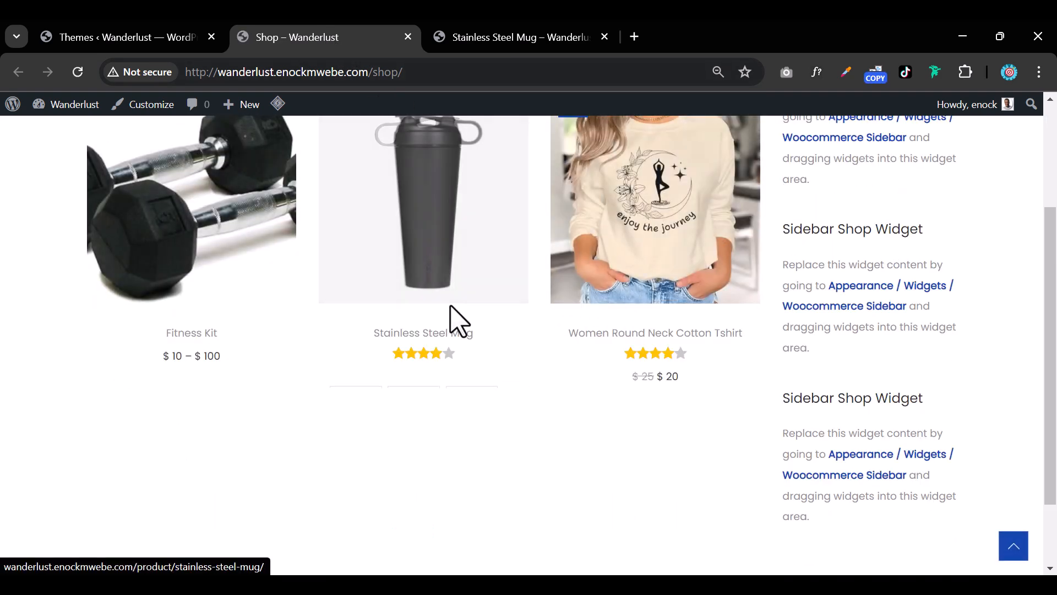
pyautogui.scroll(3, 496, 315)
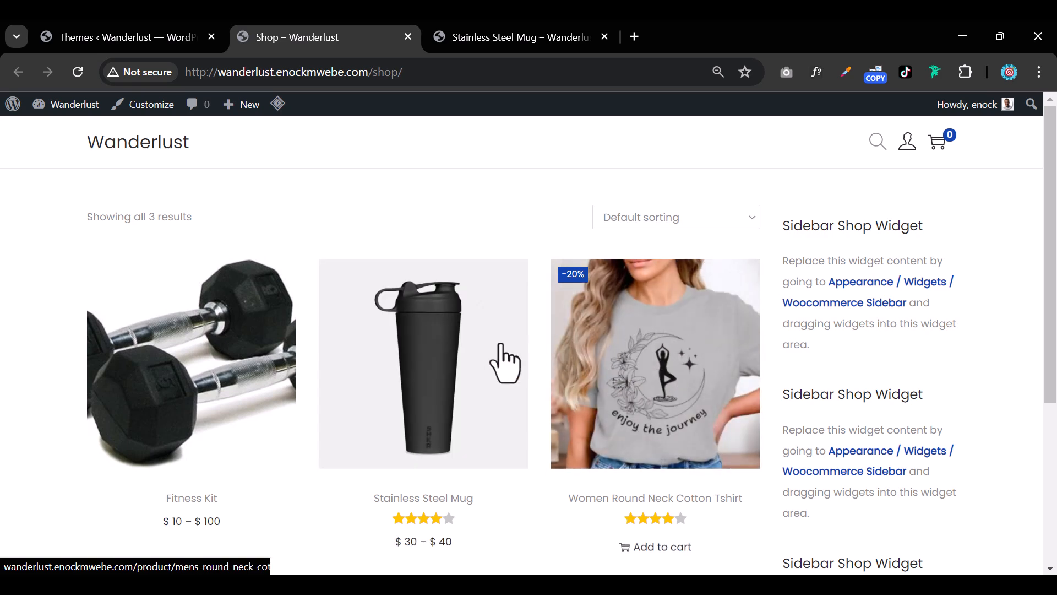
pyautogui.click(472, 37)
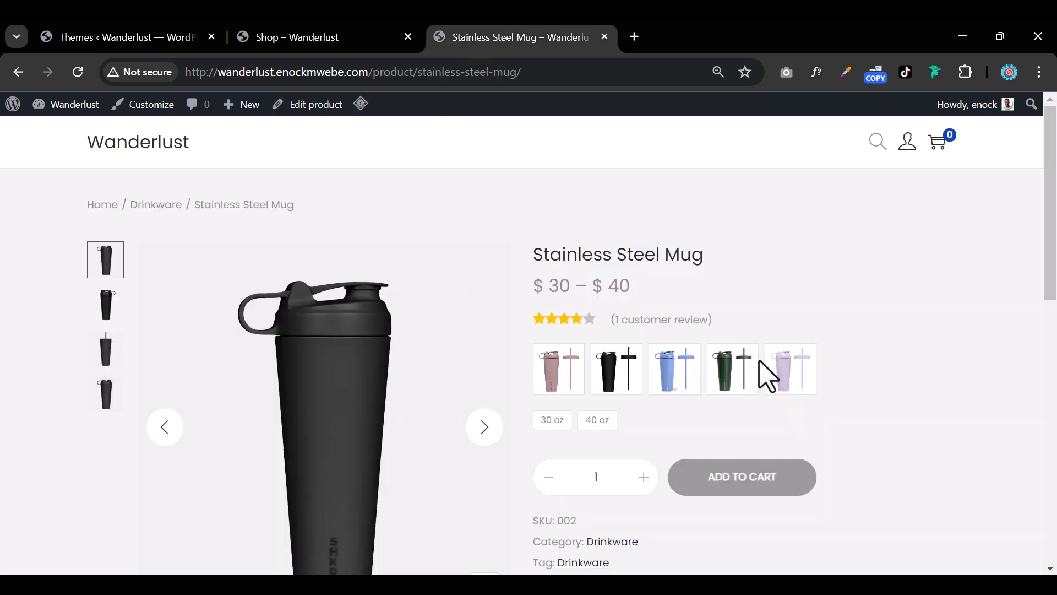
pyautogui.scroll(-12, 767, 381)
pyautogui.scroll(7, 767, 386)
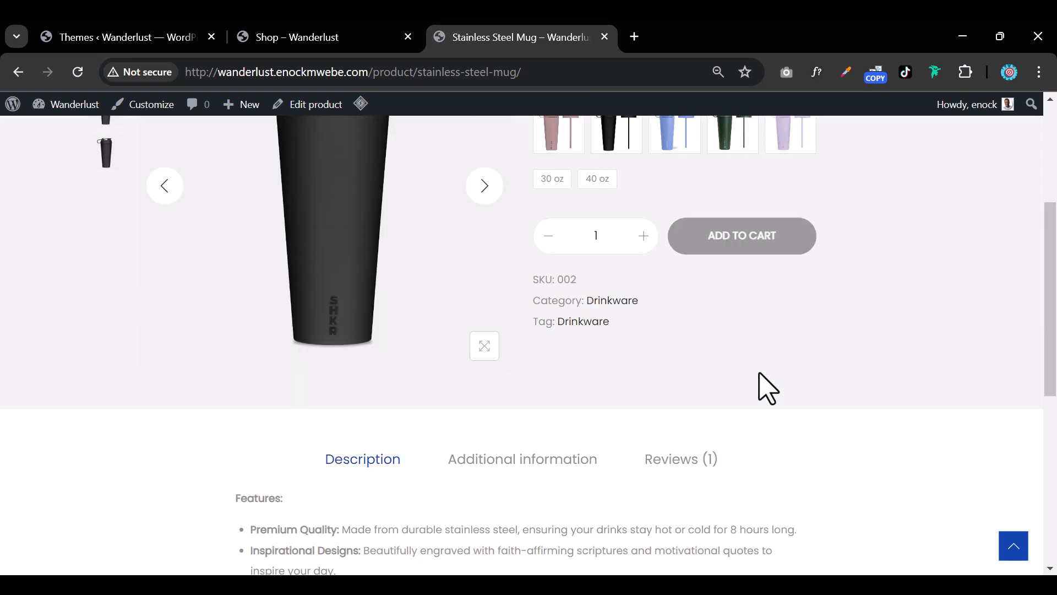
pyautogui.scroll(4, 767, 388)
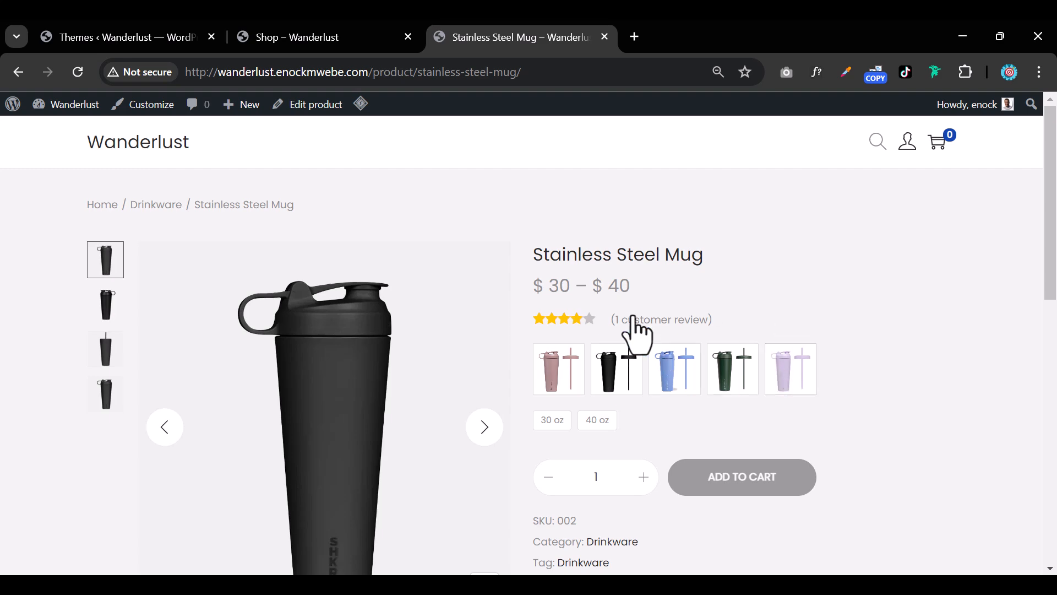
pyautogui.scroll(-12, 628, 331)
pyautogui.scroll(7, 627, 311)
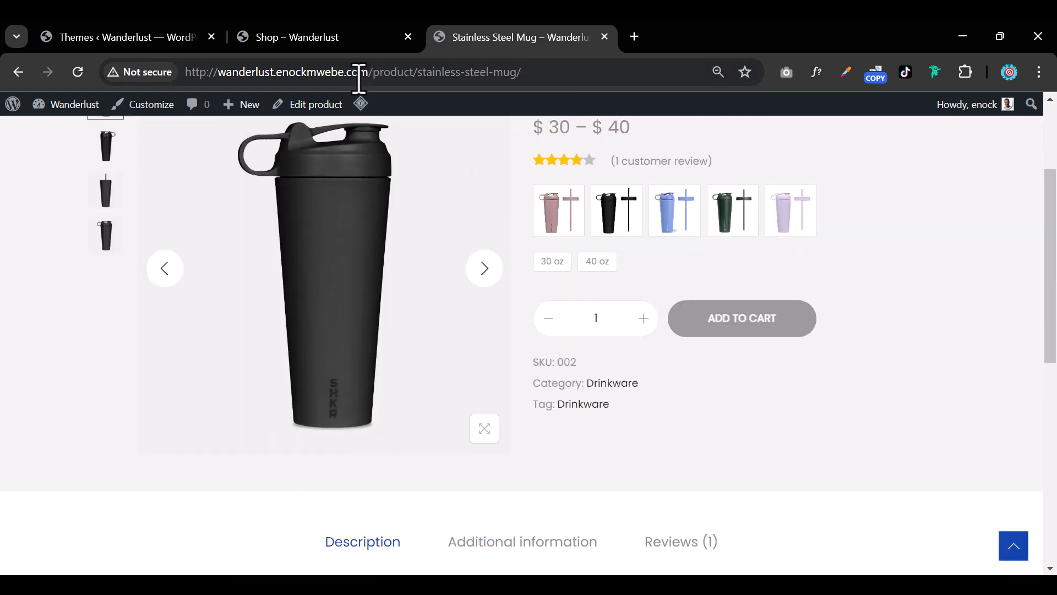
pyautogui.scroll(3, 567, 404)
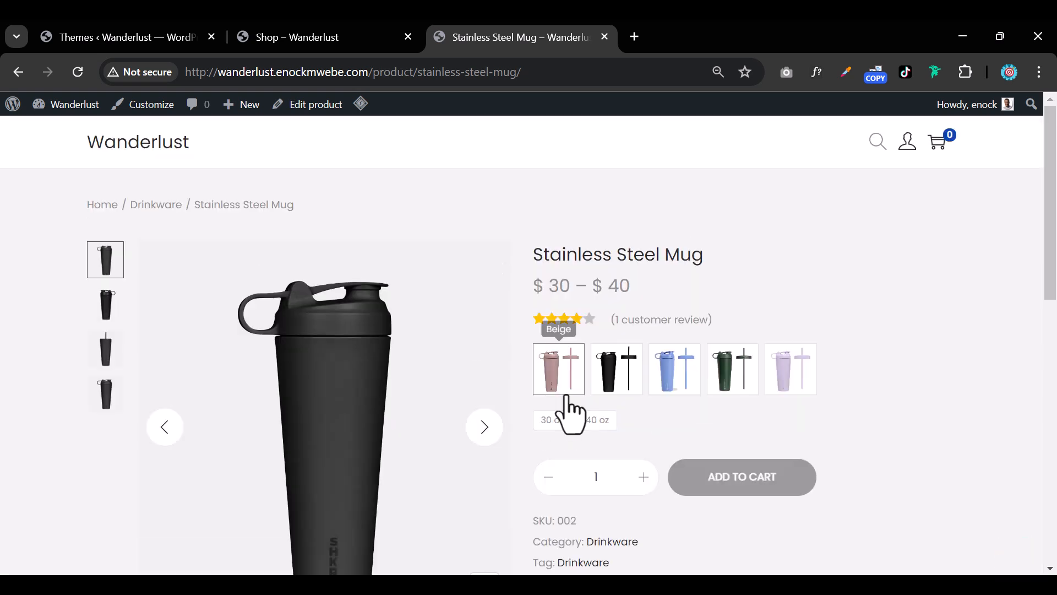
# Open the customizer's WooCommerce settings for Product Single from the mug page and review its sections alongside the description preview
pyautogui.click(152, 105)
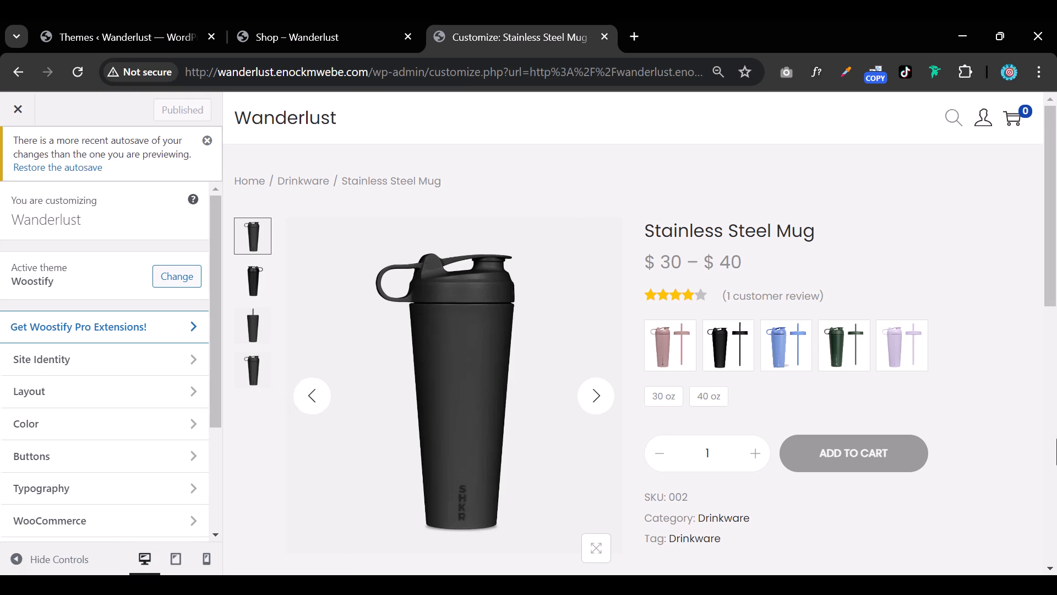
pyautogui.scroll(-4, 146, 283)
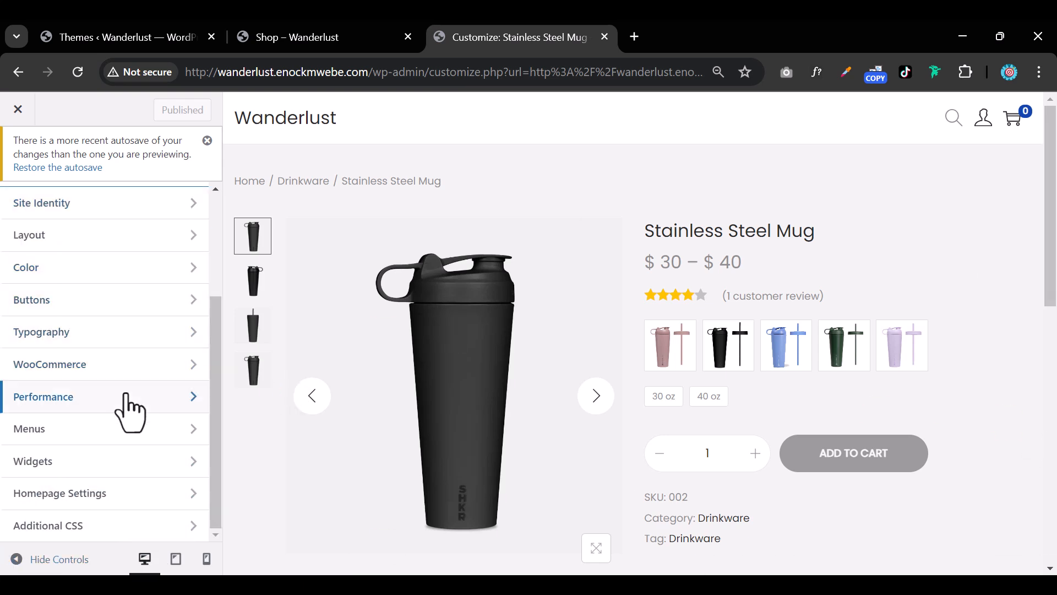
pyautogui.click(130, 371)
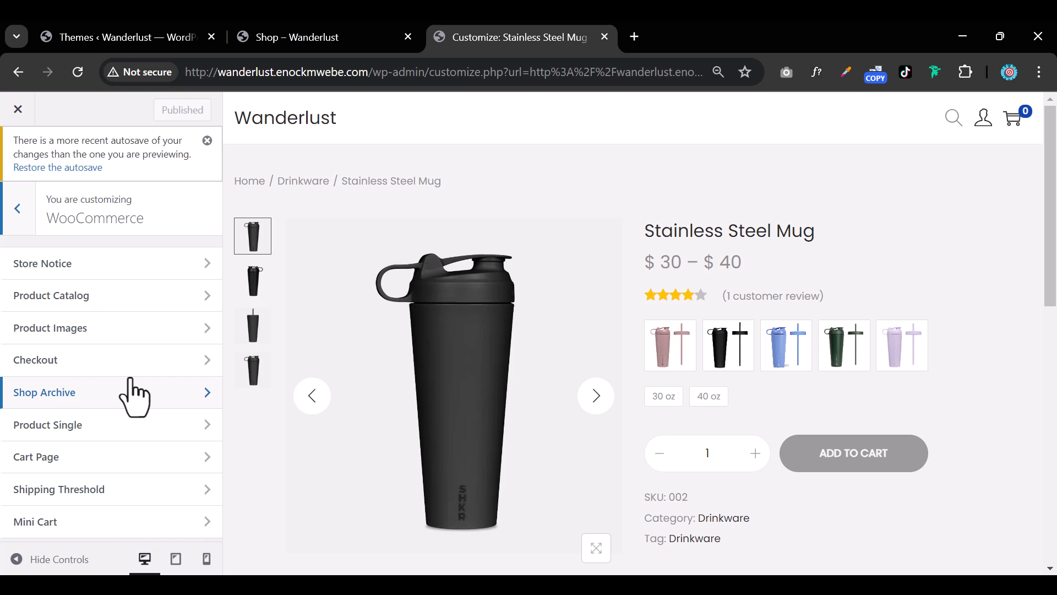
pyautogui.click(106, 437)
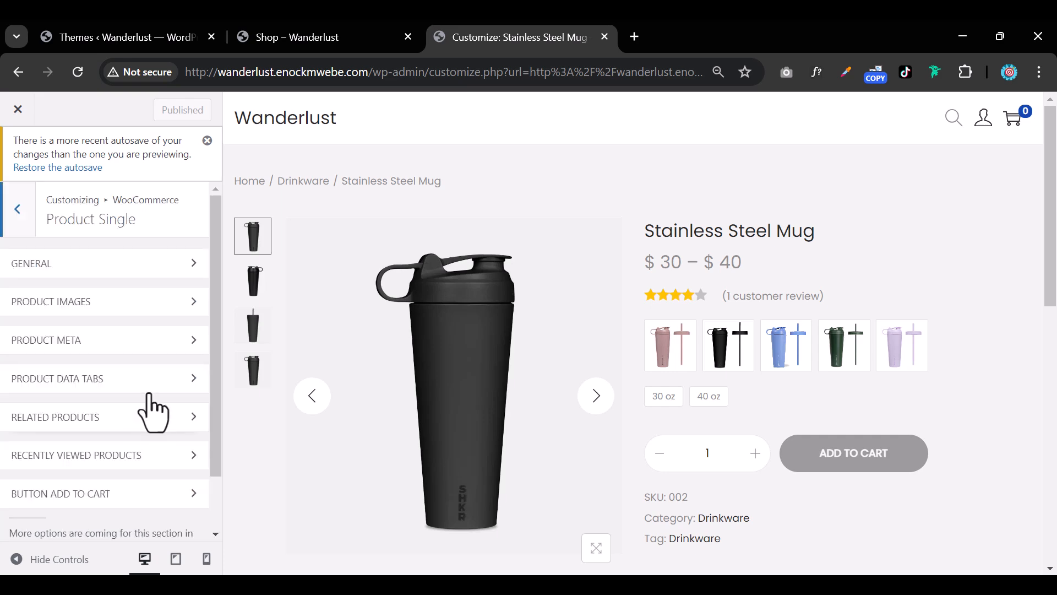
pyautogui.scroll(-7, 653, 385)
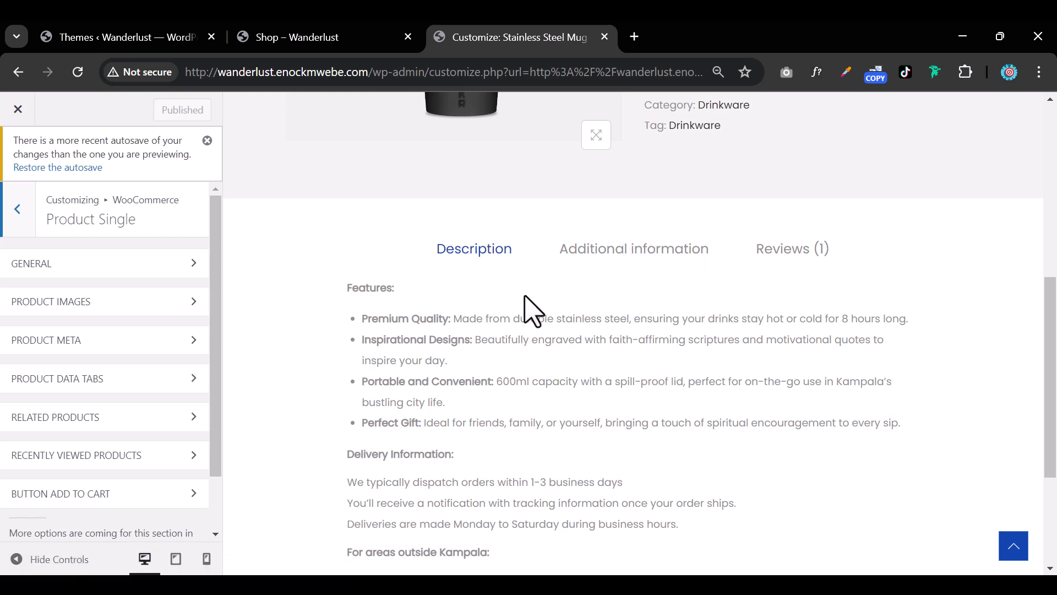
pyautogui.scroll(-1, 124, 400)
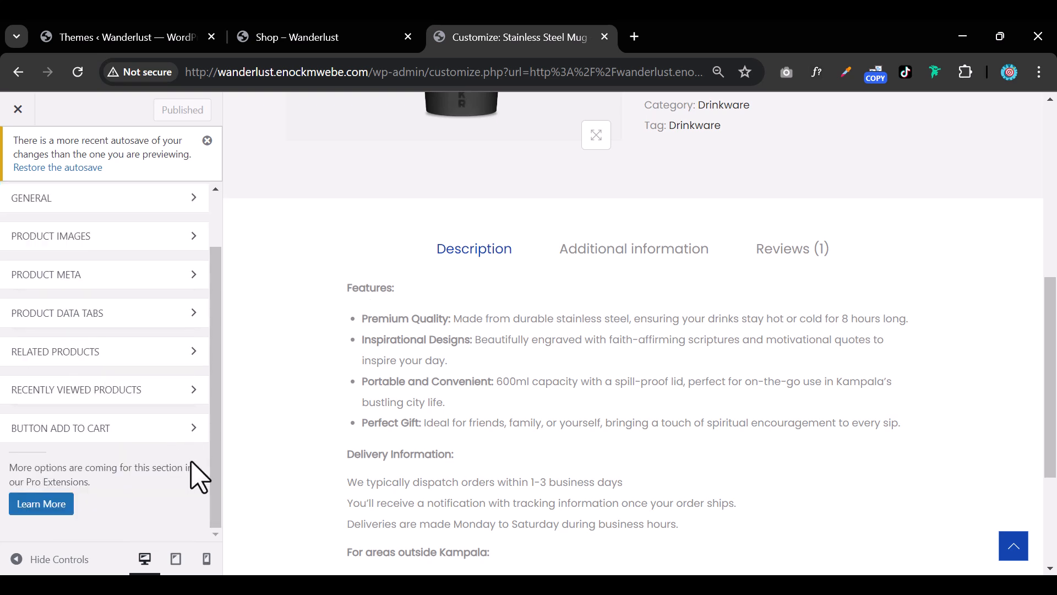
# Set the product data tabs layout to Accordion, turn off opening the first tab by default, and check the full-width preview
pyautogui.click(150, 321)
pyautogui.click(142, 370)
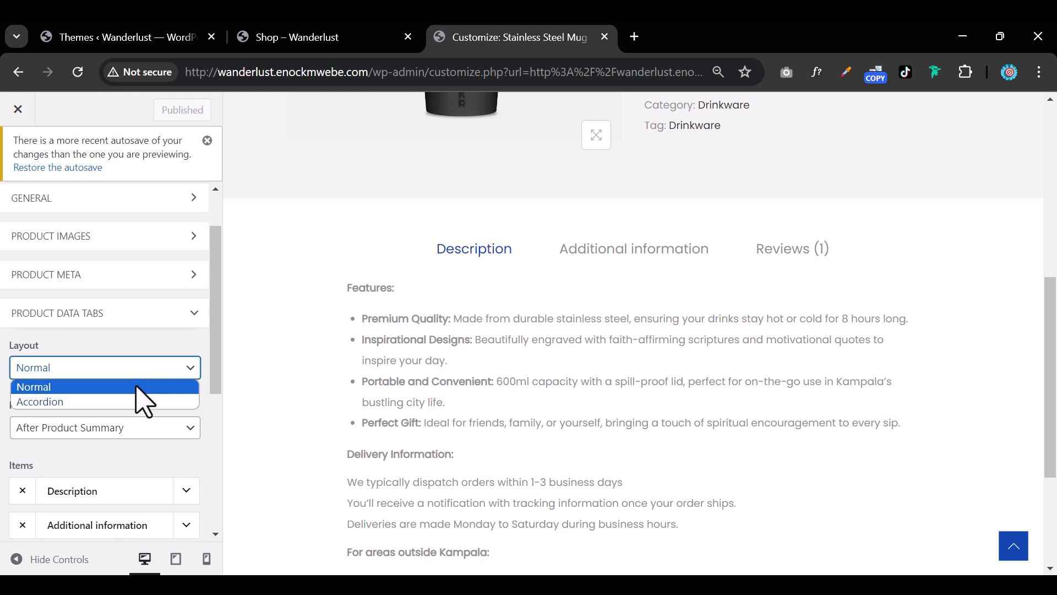
pyautogui.click(127, 403)
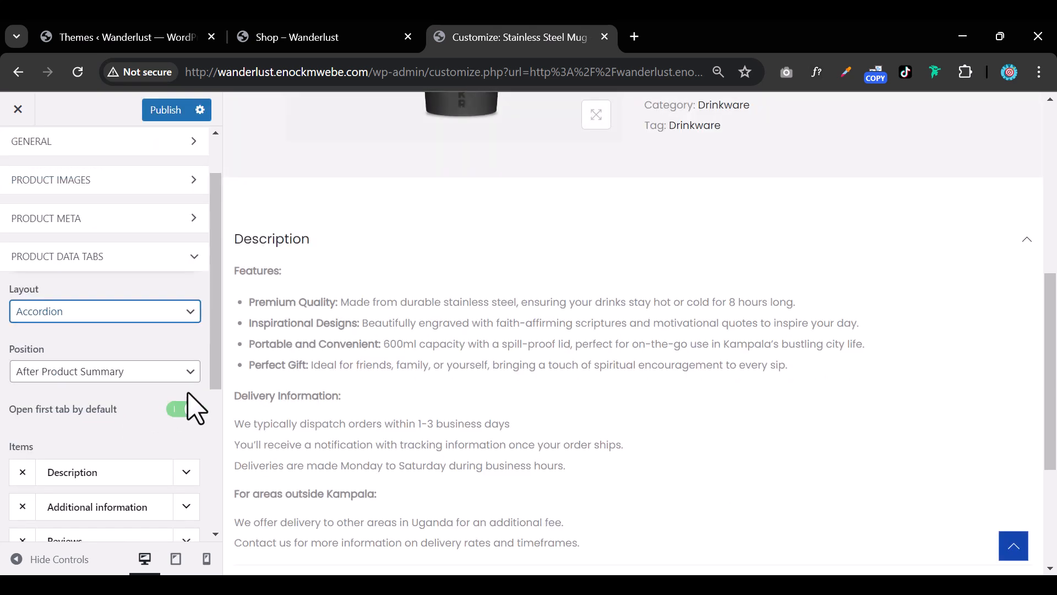
pyautogui.scroll(-4, 299, 489)
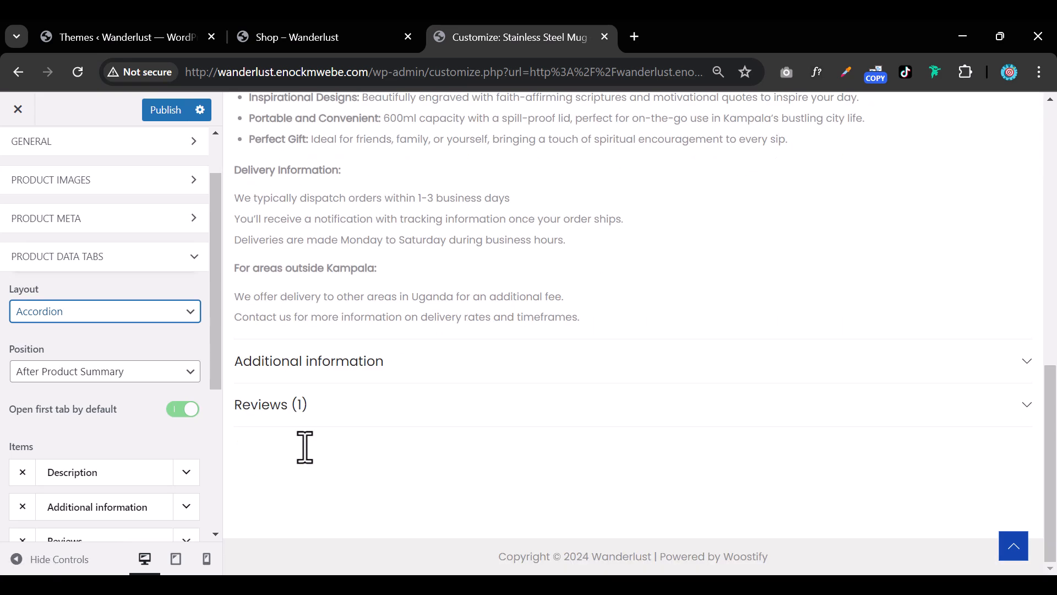
pyautogui.click(183, 413)
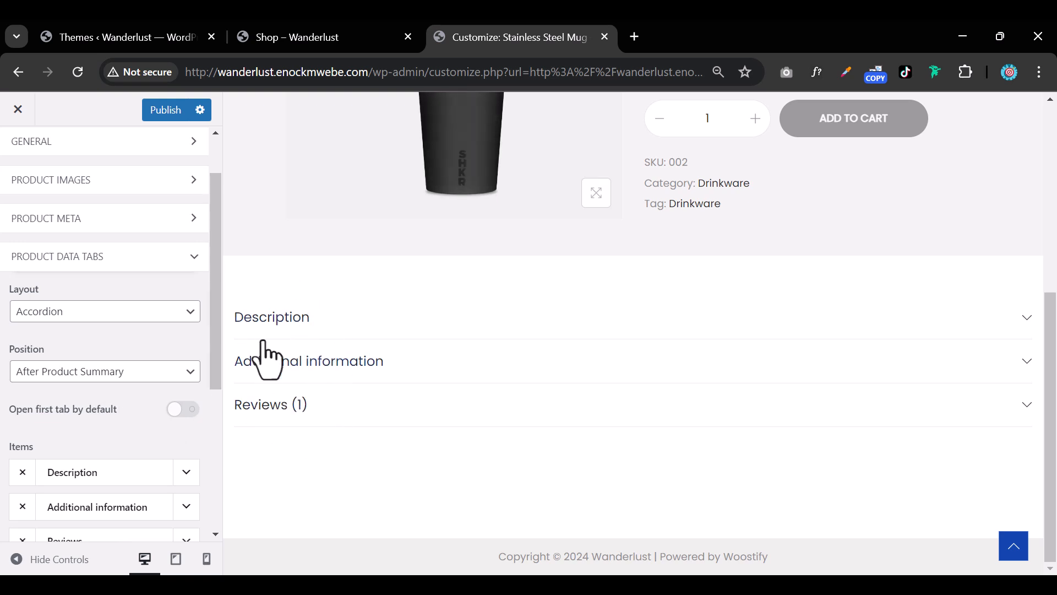
pyautogui.click(17, 560)
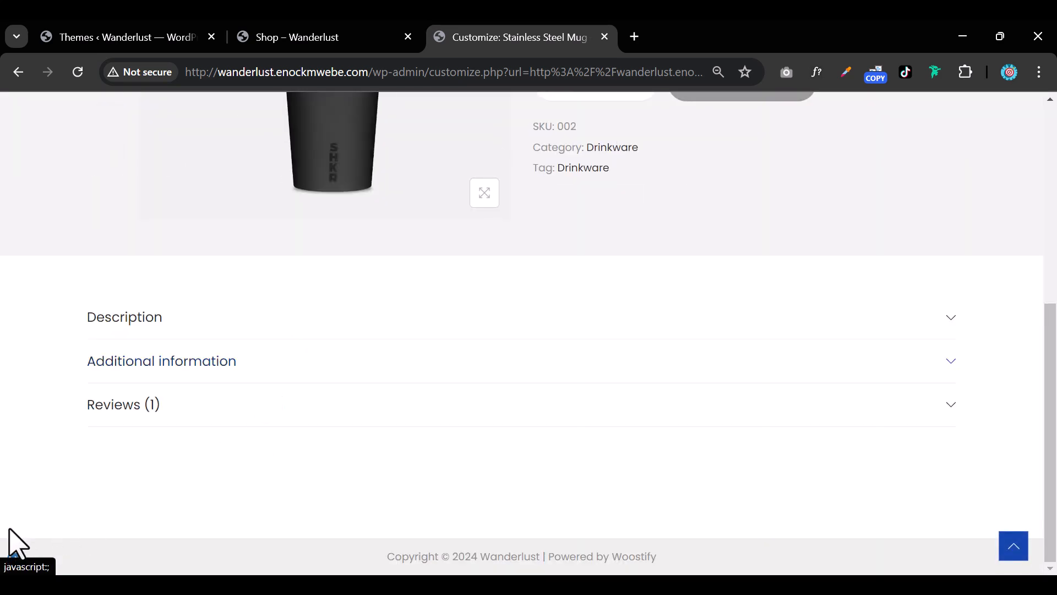
pyautogui.click(14, 558)
# Set the product data tabs position to In Product Summary and publish the customizer changes
pyautogui.scroll(-3, 131, 396)
pyautogui.scroll(-2, 131, 380)
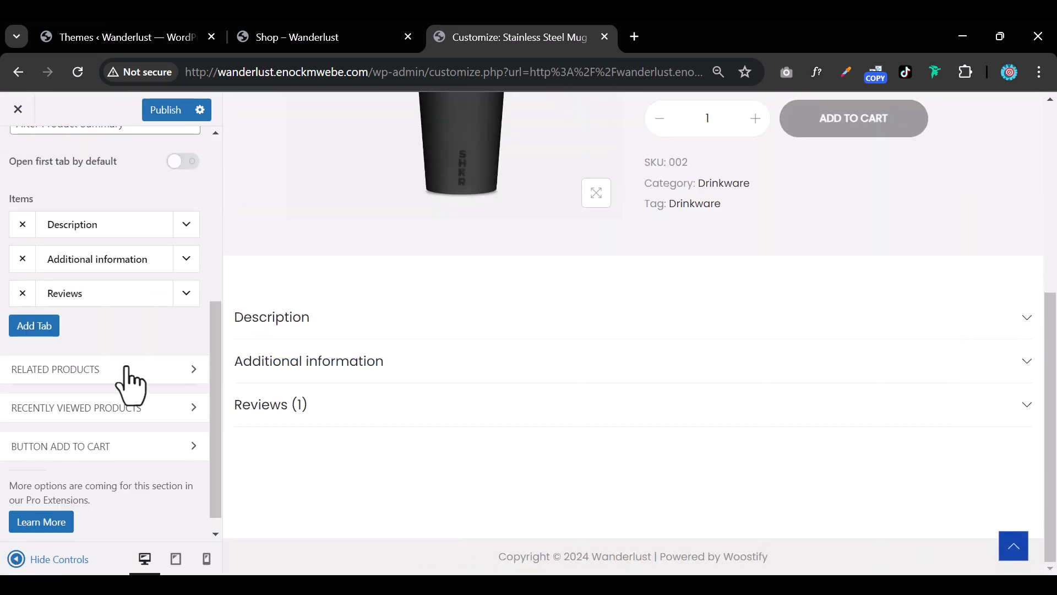
pyautogui.scroll(3, 123, 364)
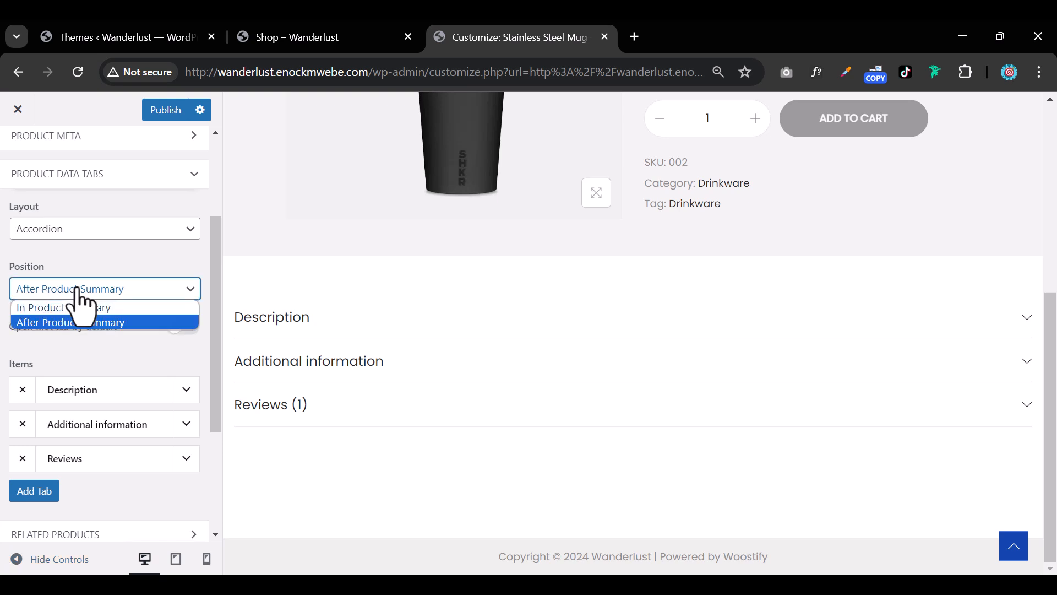
pyautogui.click(83, 307)
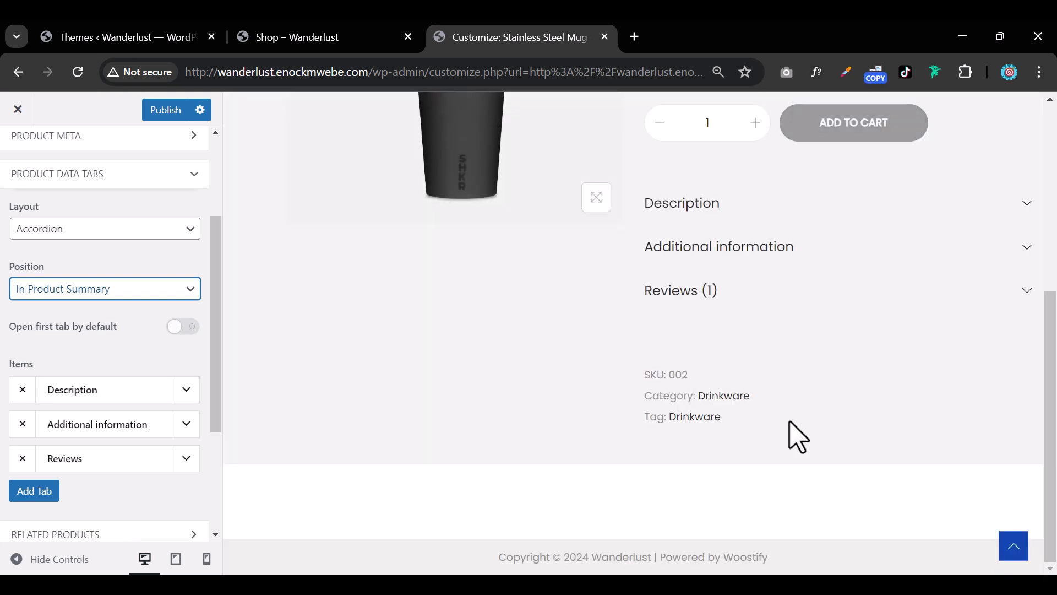
pyautogui.scroll(5, 793, 434)
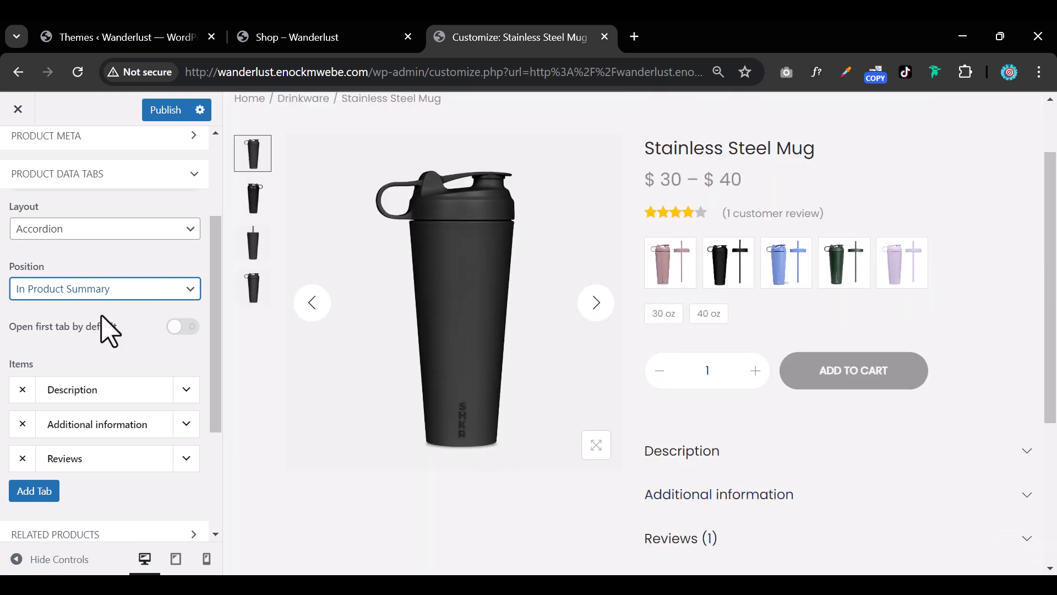
pyautogui.click(157, 112)
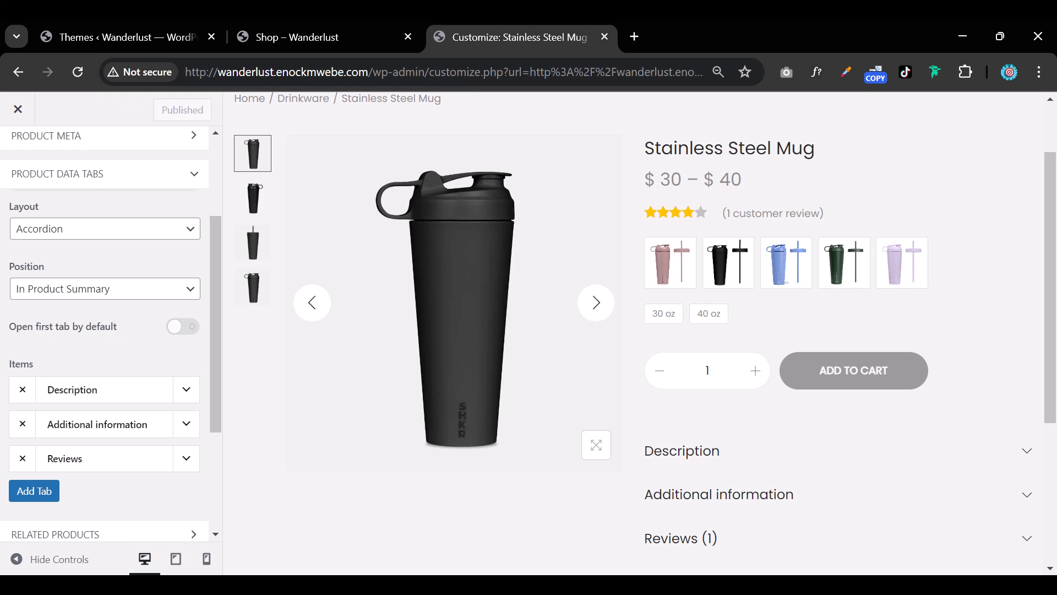
# Hide the customizer controls and test expanding and collapsing the Description, Additional information and Reviews sections on the mug page
pyautogui.click(16, 560)
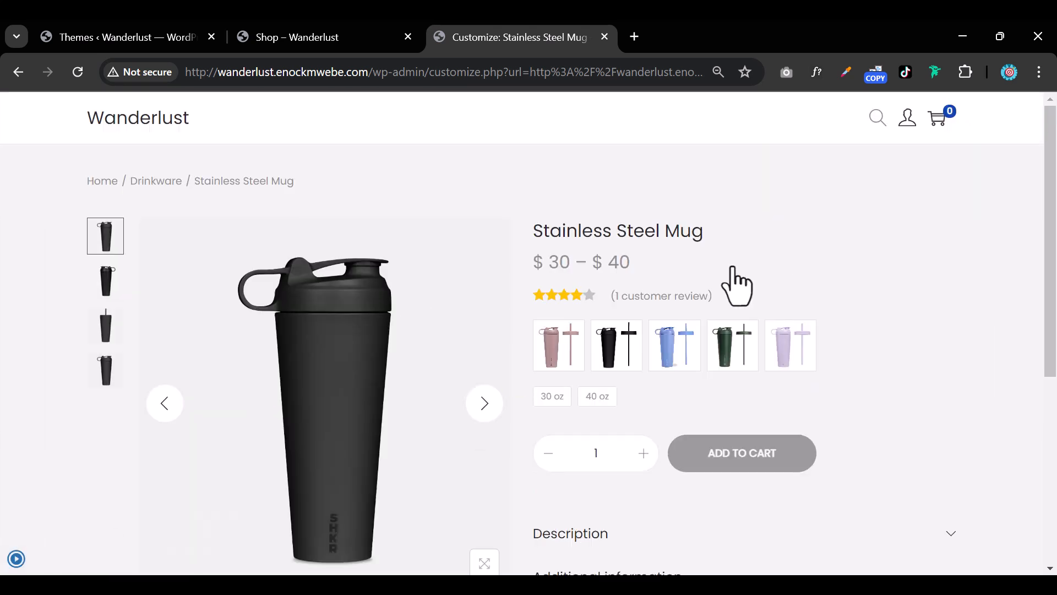
pyautogui.scroll(-3, 918, 445)
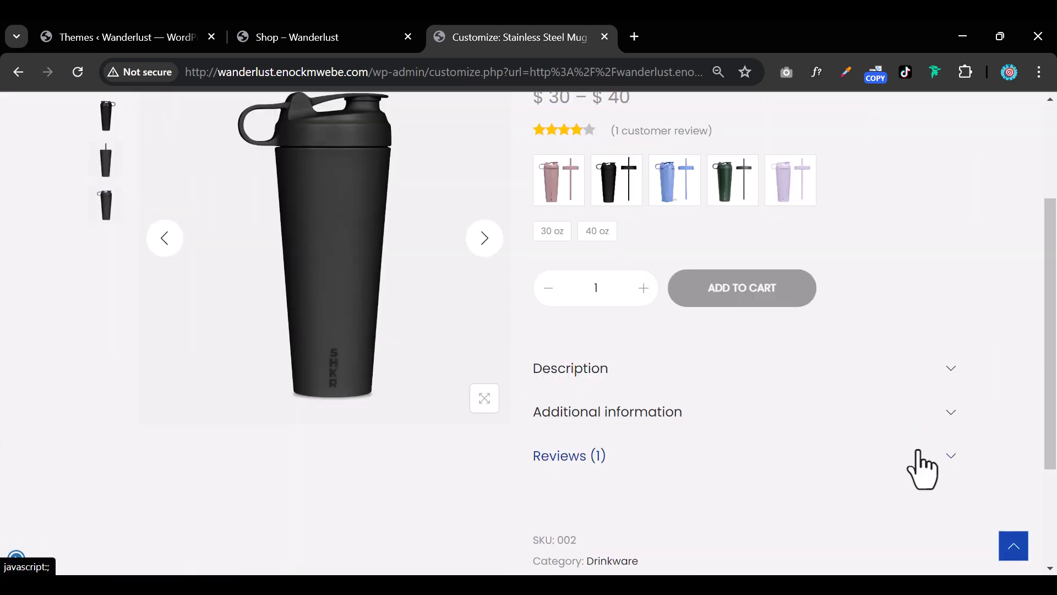
pyautogui.click(948, 386)
pyautogui.click(945, 374)
pyautogui.click(945, 375)
pyautogui.click(944, 376)
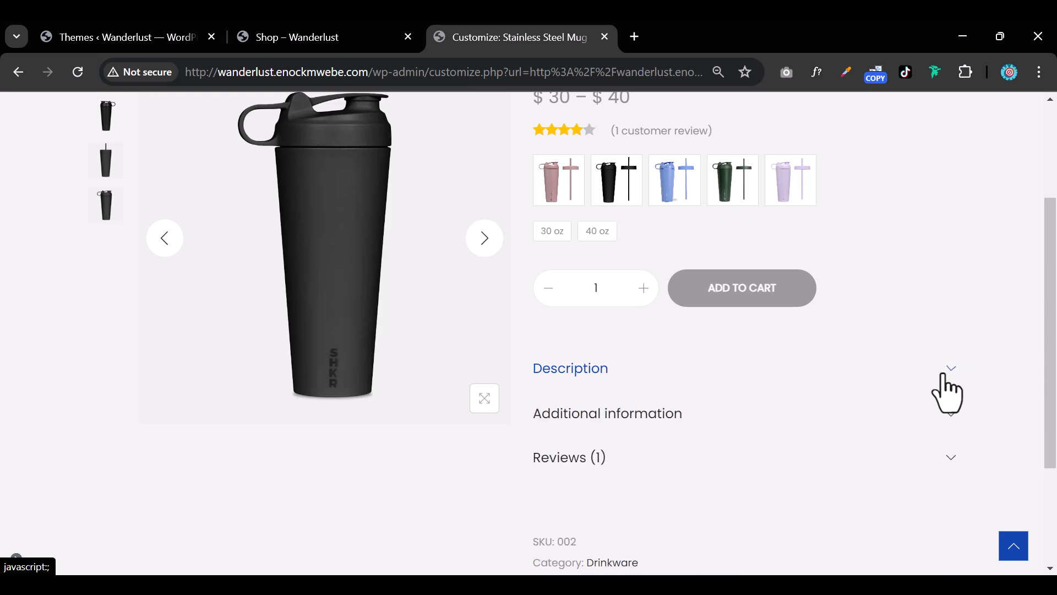
pyautogui.click(944, 375)
pyautogui.click(944, 375)
pyautogui.scroll(-2, 944, 402)
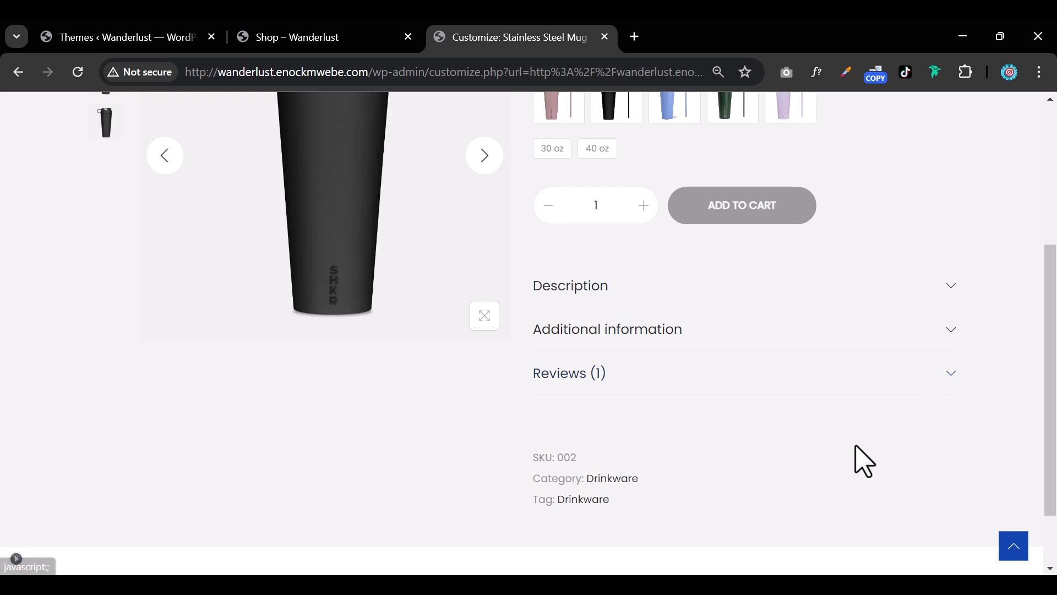
pyautogui.click(935, 353)
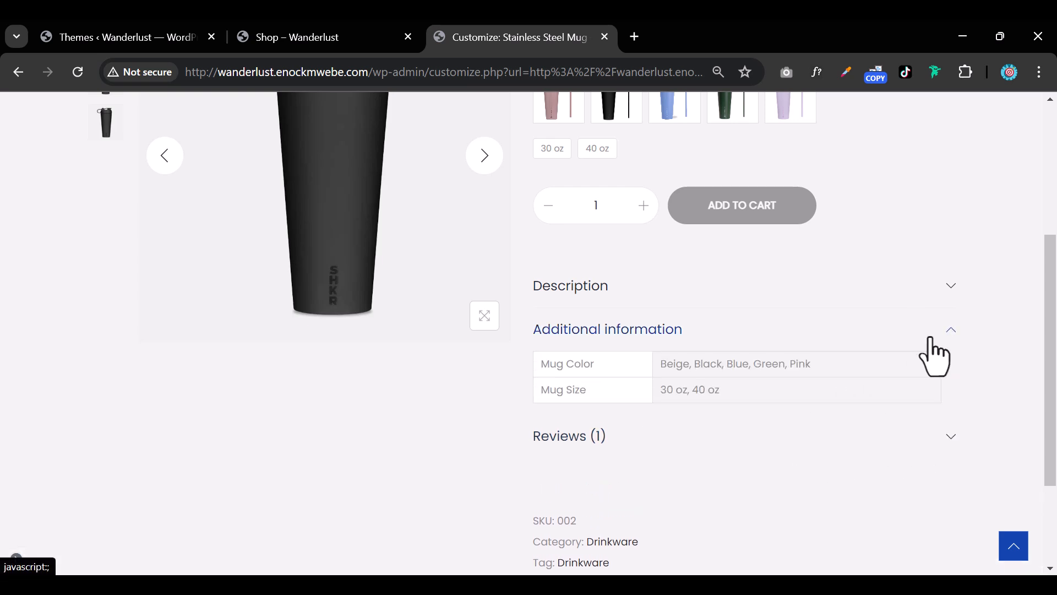
pyautogui.click(928, 357)
pyautogui.click(935, 385)
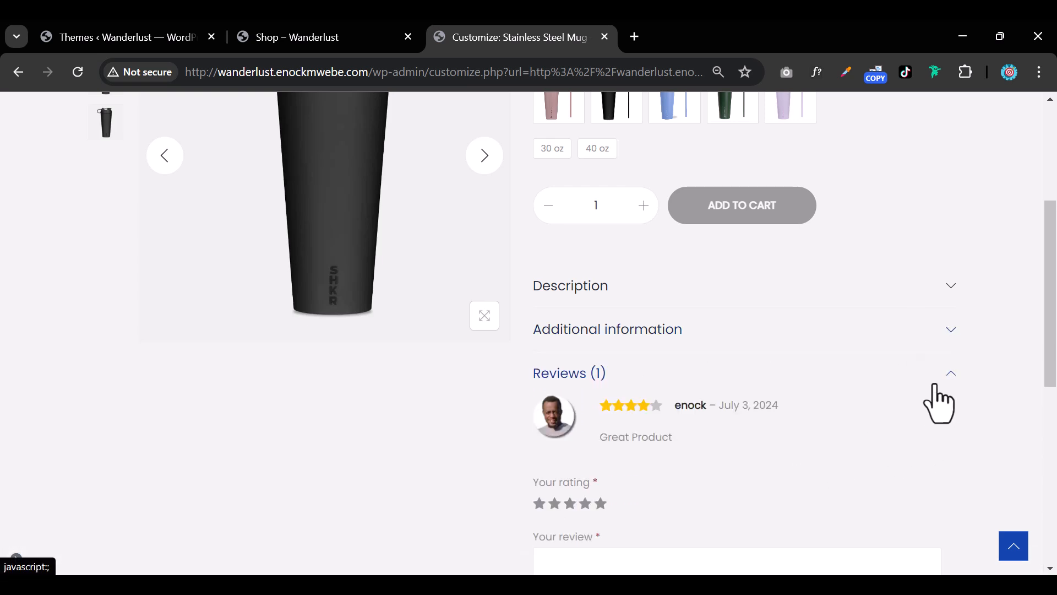
pyautogui.click(935, 386)
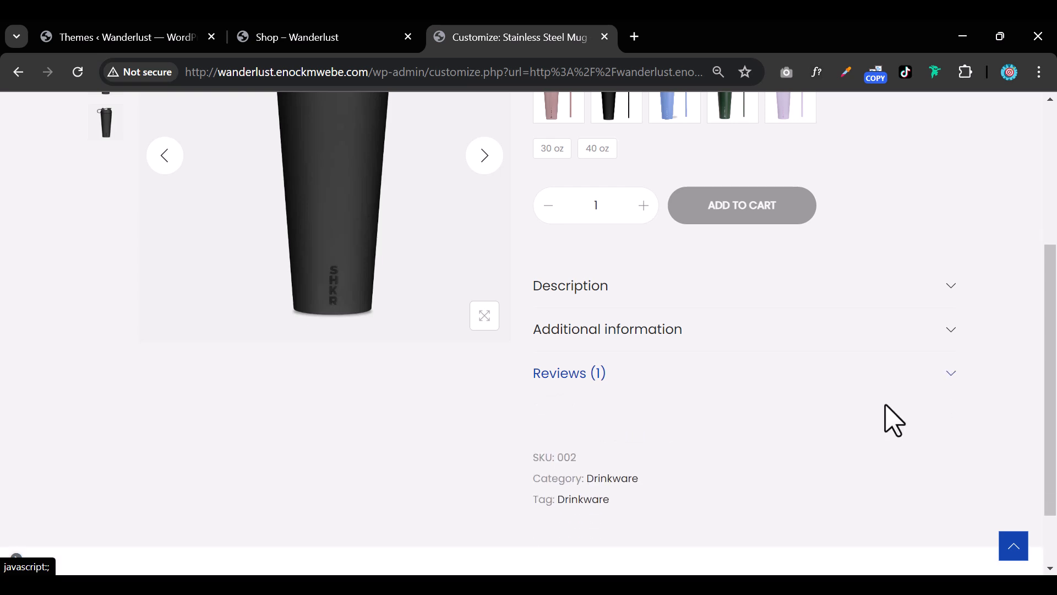
# Browse forward through the Stainless Steel Mug's gallery images in the full-width preview
pyautogui.scroll(5, 887, 424)
pyautogui.click(487, 417)
pyautogui.click(486, 418)
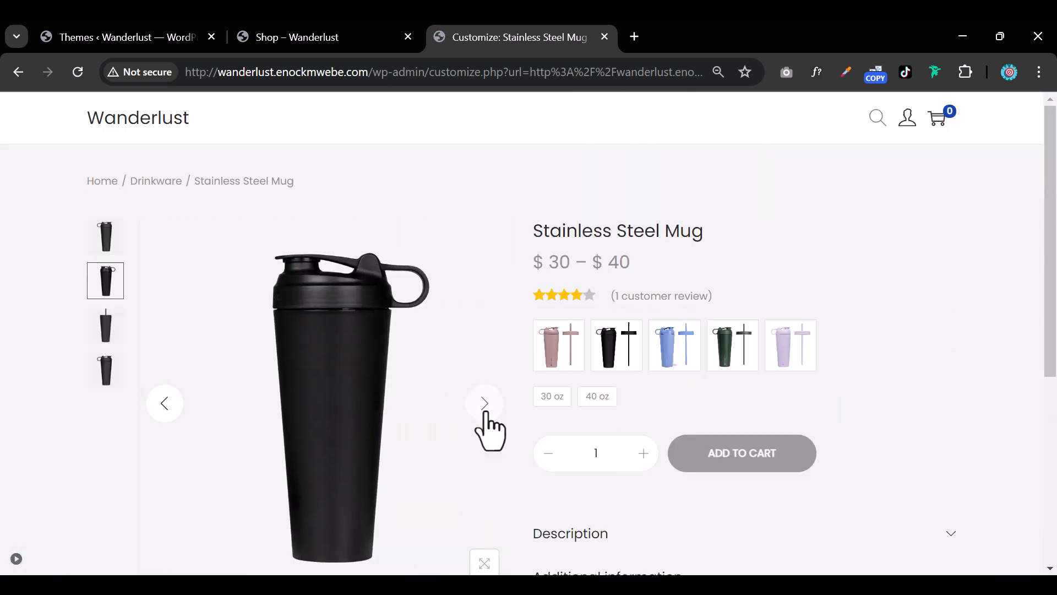
pyautogui.click(486, 416)
pyautogui.click(486, 416)
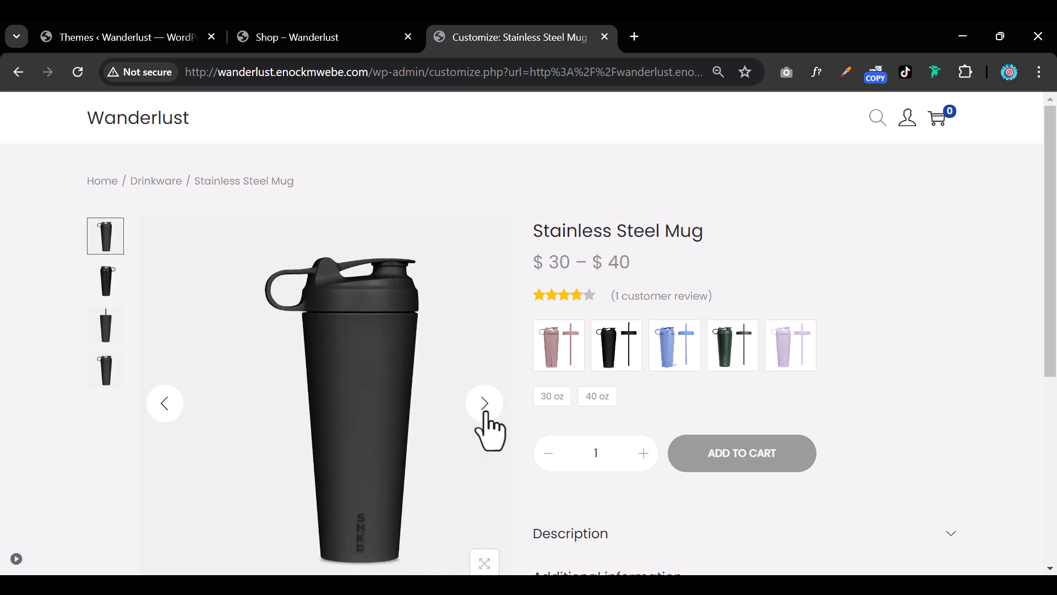
pyautogui.click(486, 416)
pyautogui.click(486, 416)
# Check the Shop page's product listing and footer once more and return to the Themes page
pyautogui.click(317, 37)
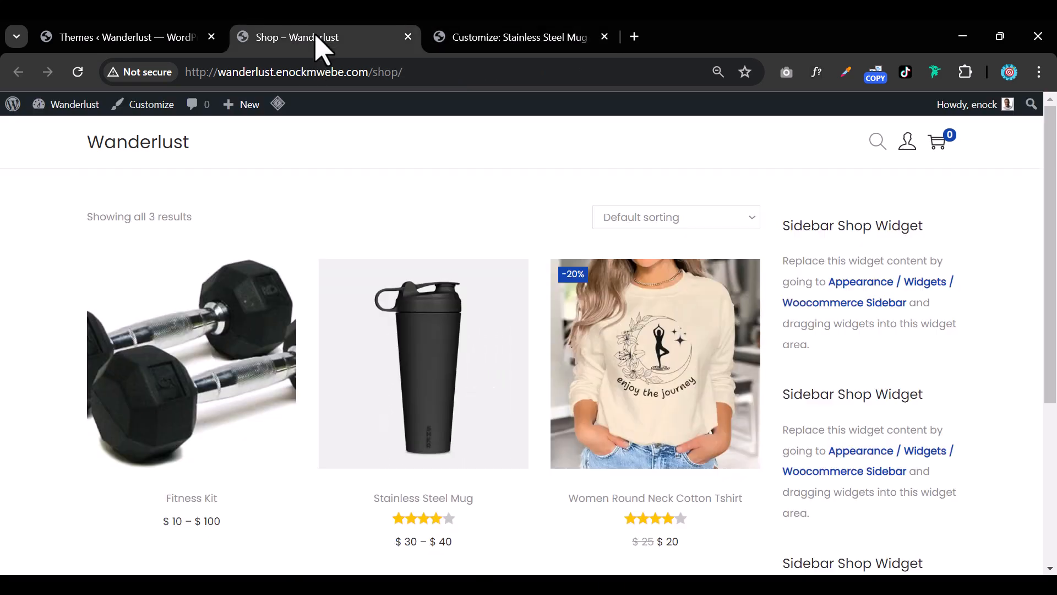
pyautogui.scroll(-5, 725, 406)
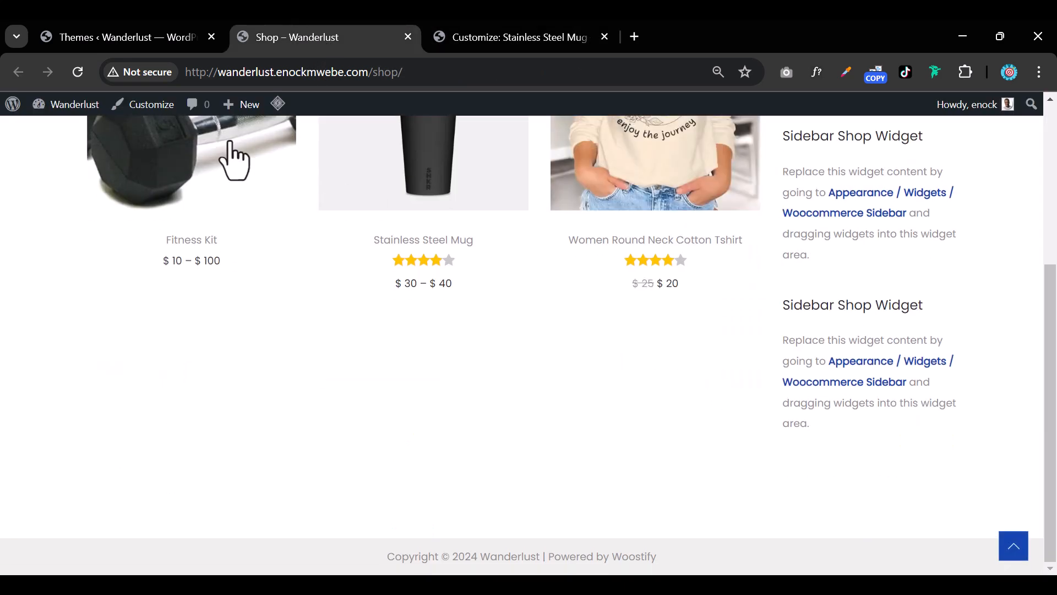
pyautogui.click(150, 48)
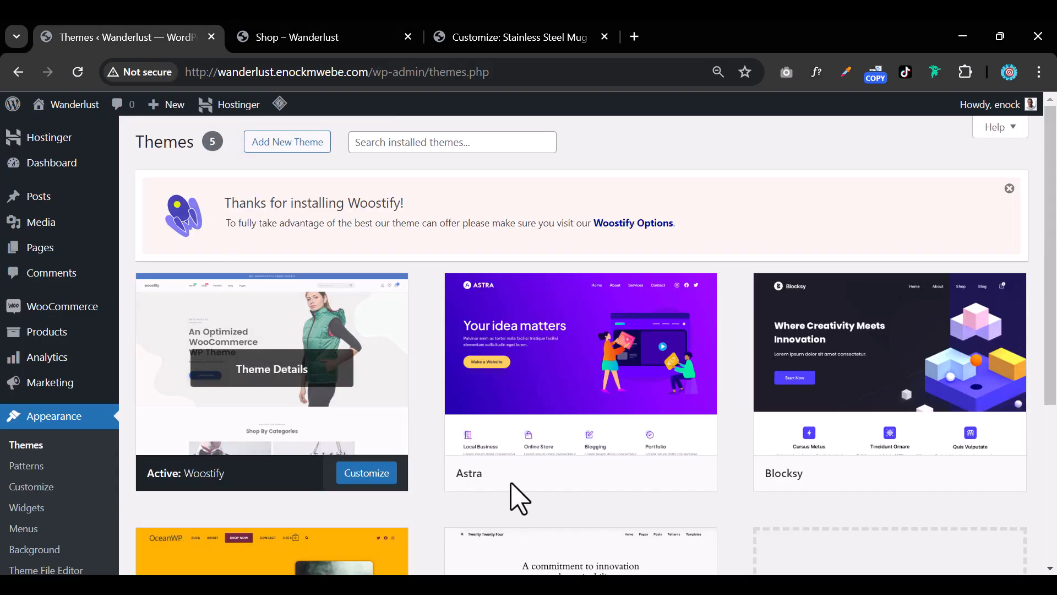
# Activate the OceanWP theme and close the tabs to the right of the Shop page tab
pyautogui.scroll(-5, 551, 512)
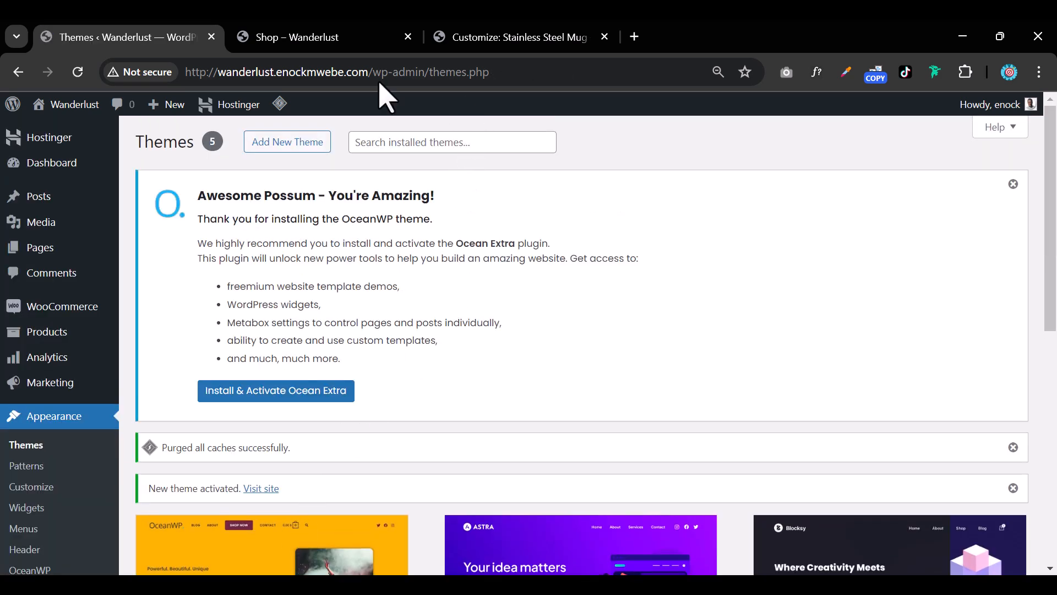
pyautogui.click(366, 39)
pyautogui.rightClick(365, 39)
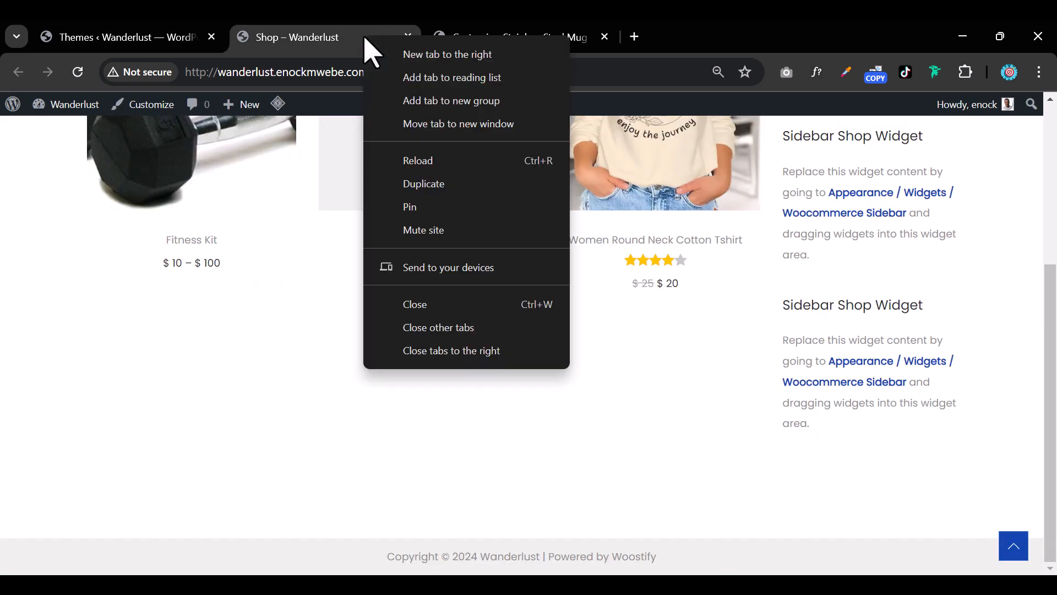
pyautogui.click(433, 353)
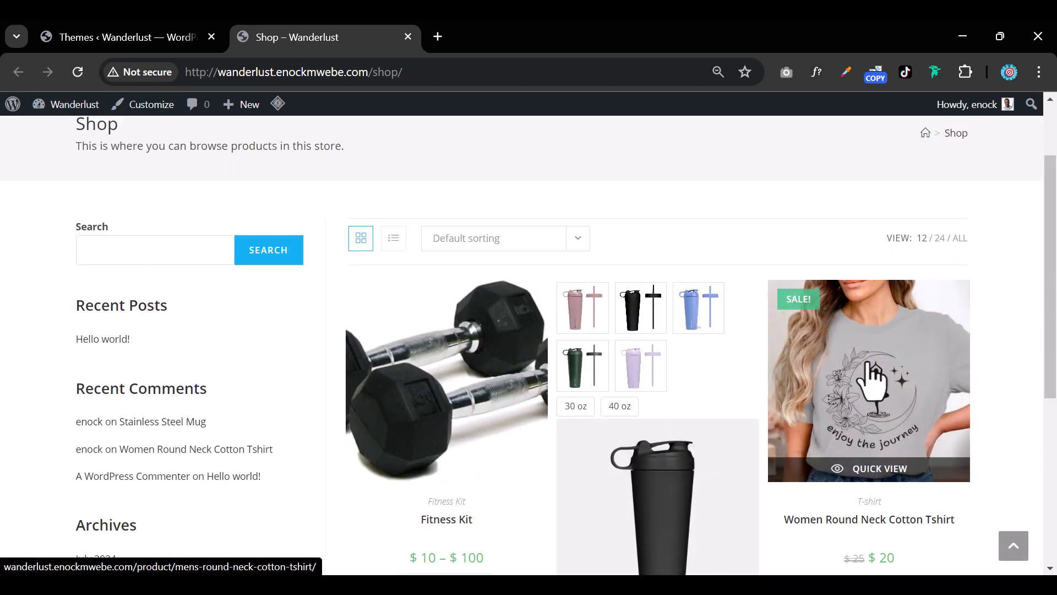
# Review the Shop page's product grid under OceanWP and open the Stainless Steel Mug product
pyautogui.scroll(-3, 609, 331)
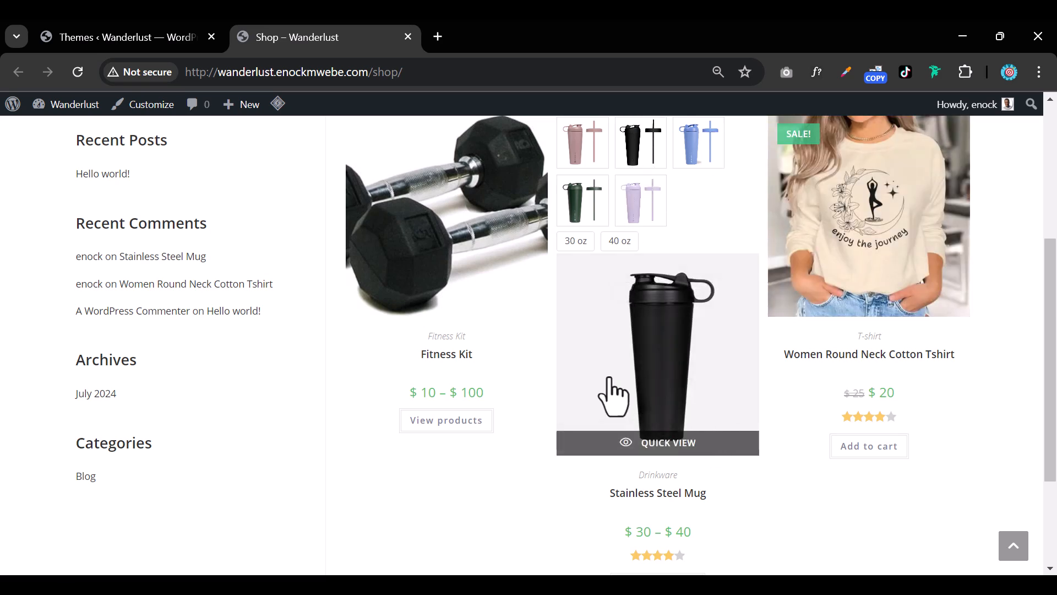
pyautogui.scroll(5, 471, 445)
pyautogui.scroll(-5, 474, 457)
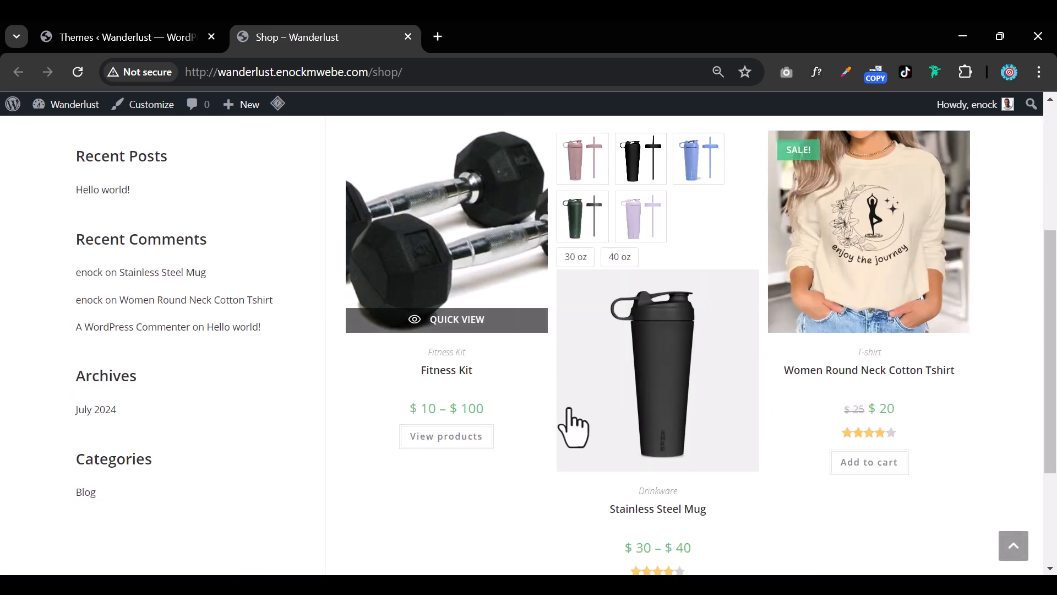
pyautogui.click(632, 391)
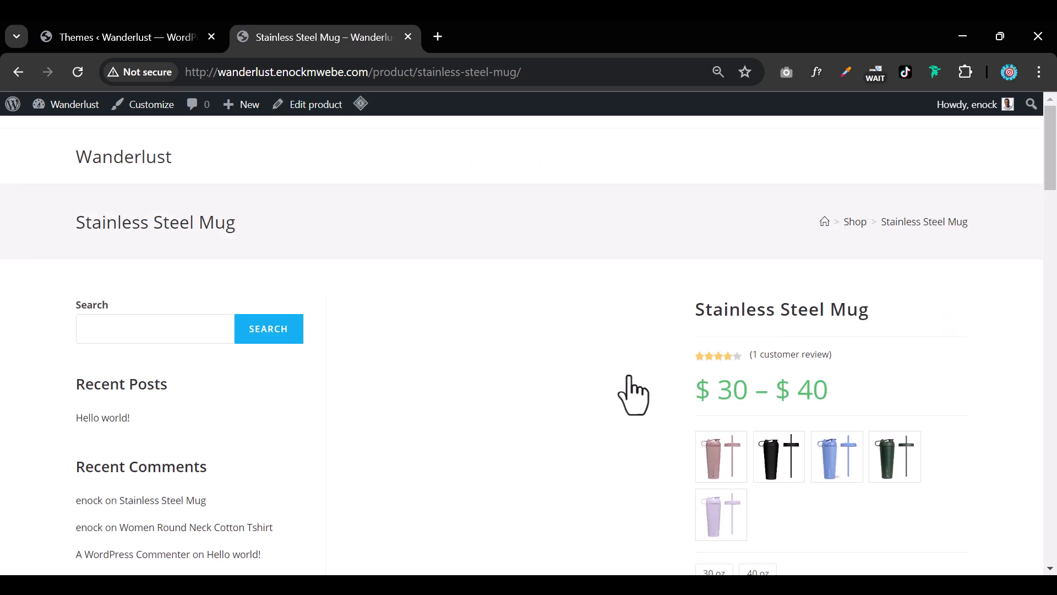
# Examine the mug page's sidebar, image gallery, variation swatches and add-to-cart area under OceanWP
pyautogui.scroll(-5, 628, 392)
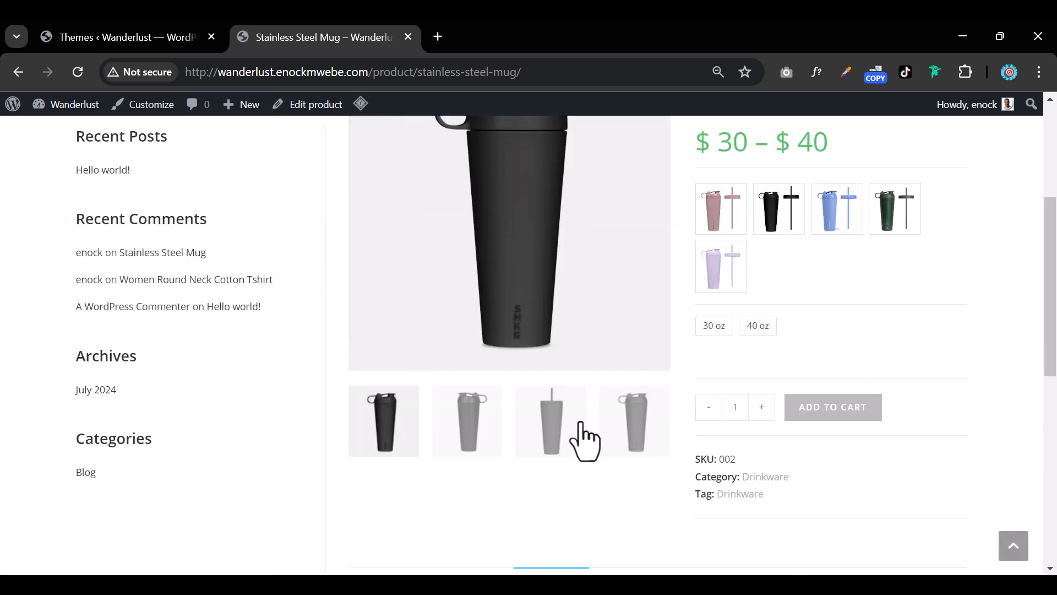
pyautogui.scroll(3, 462, 462)
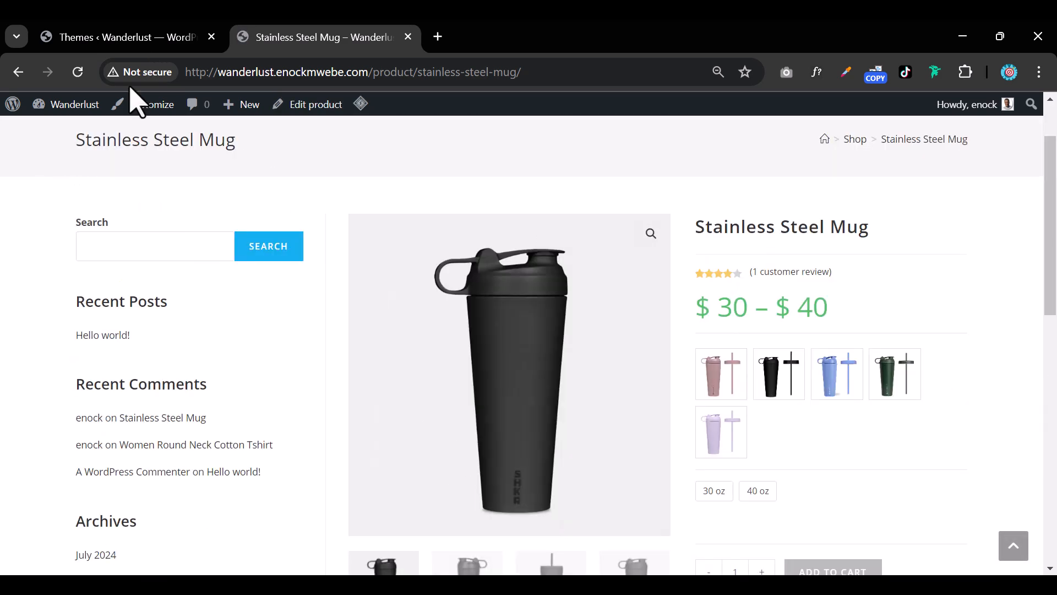
pyautogui.scroll(-5, 573, 436)
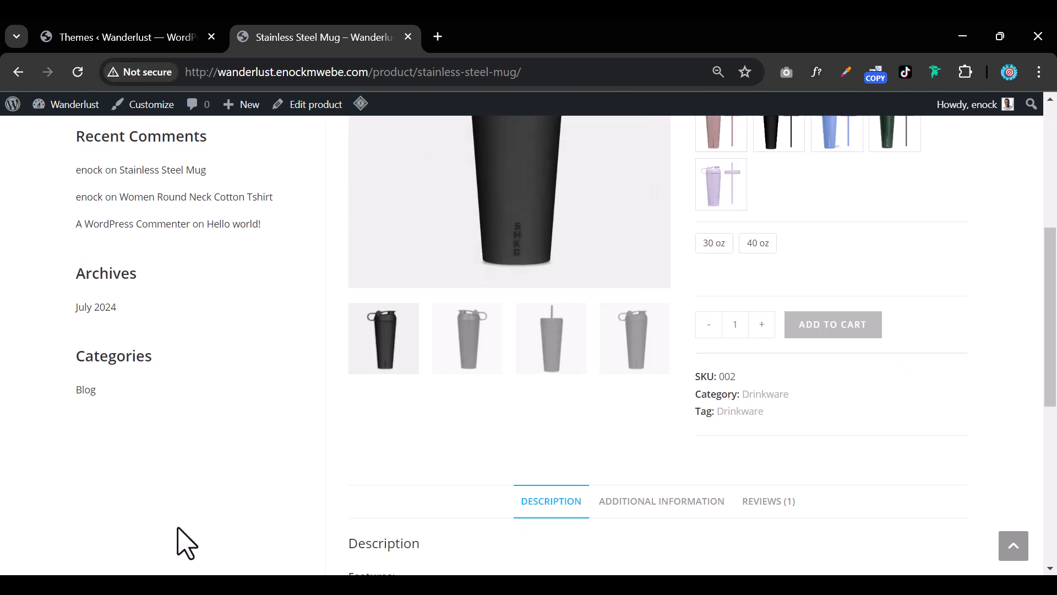
pyautogui.scroll(3, 185, 544)
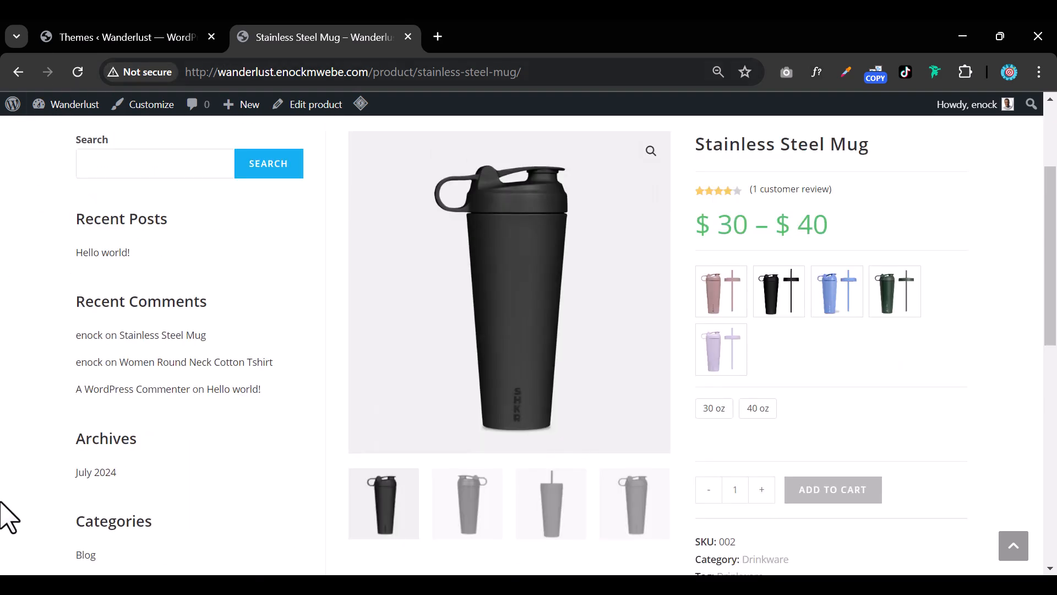
pyautogui.scroll(-8, 833, 370)
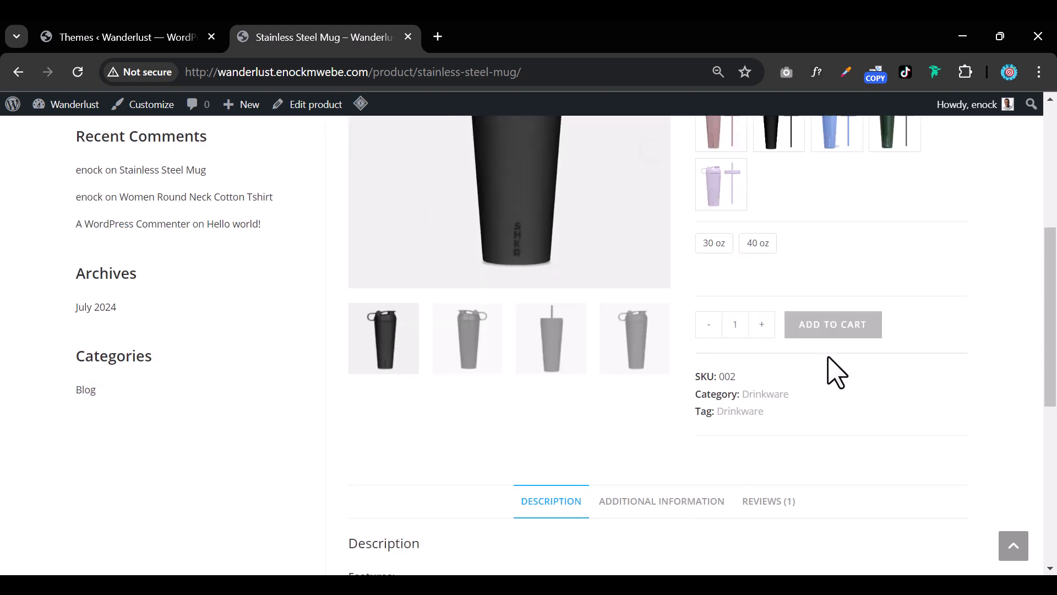
# View the mug's Additional Information and Reviews sections and return to its Description
pyautogui.click(669, 253)
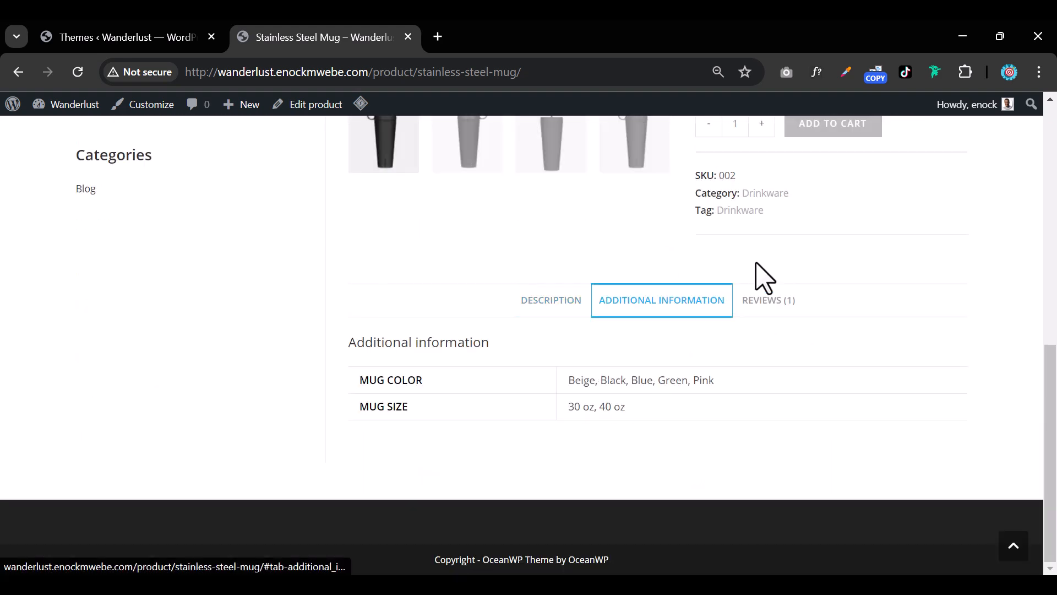
pyautogui.click(766, 309)
pyautogui.click(631, 303)
pyautogui.click(564, 304)
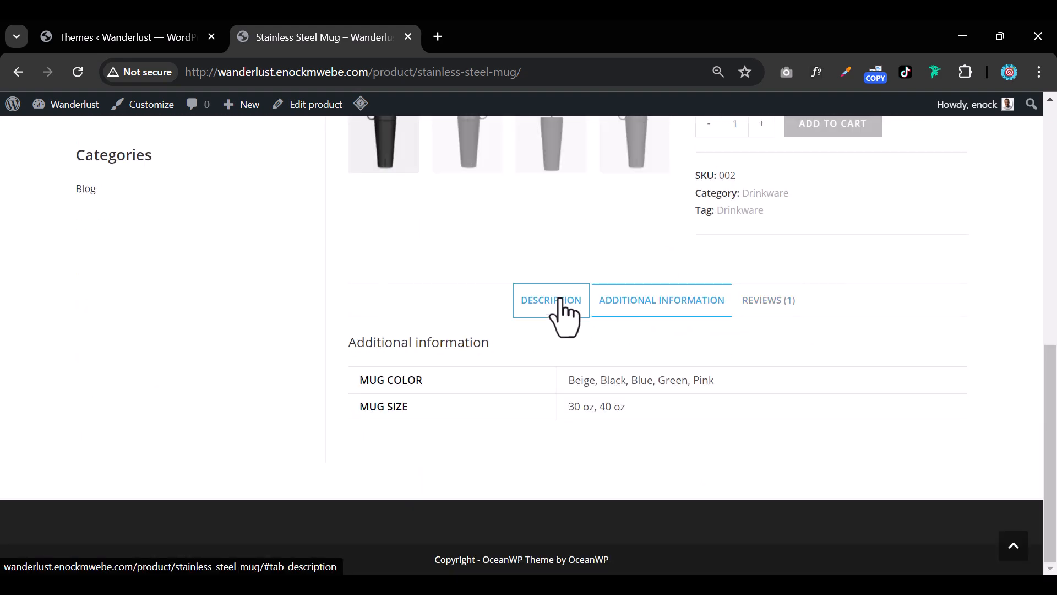
# Recheck the mug page's overall layout from the header to the description and its image zoom
pyautogui.scroll(10, 606, 333)
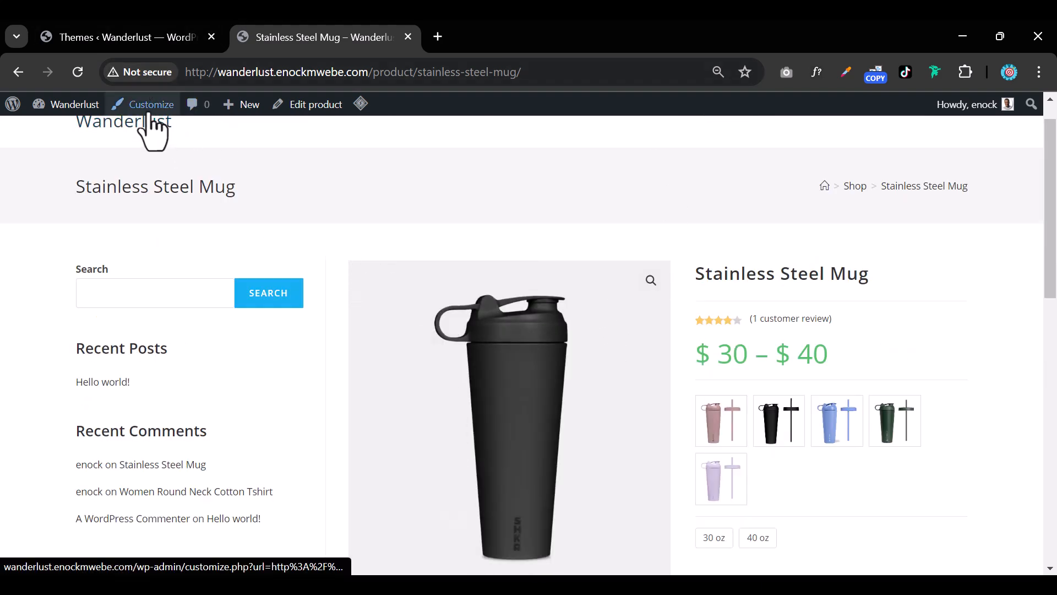
pyautogui.scroll(-10, 378, 297)
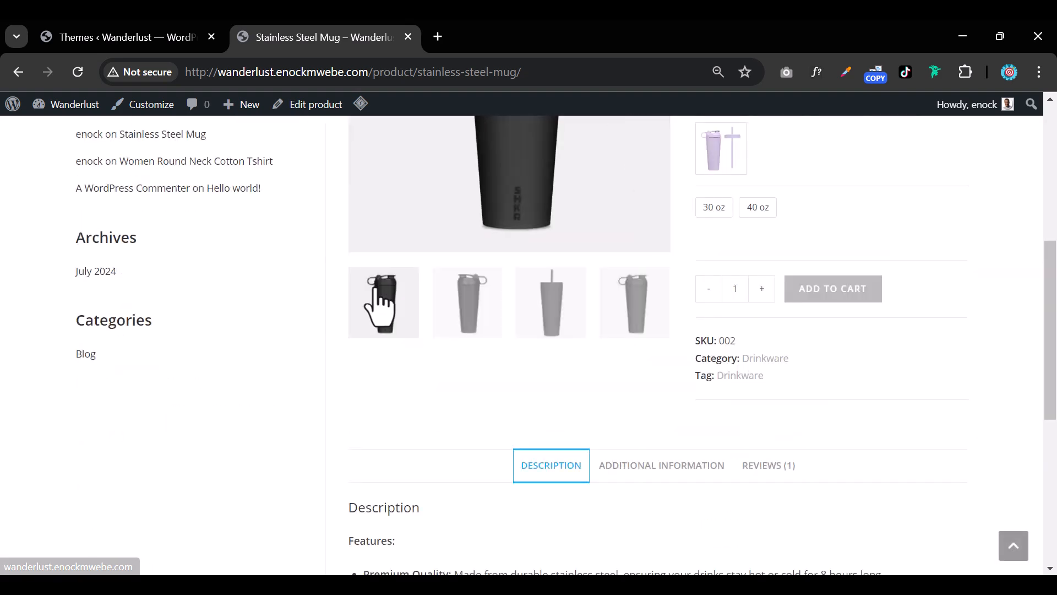
pyautogui.scroll(5, 381, 303)
pyautogui.scroll(7, 373, 298)
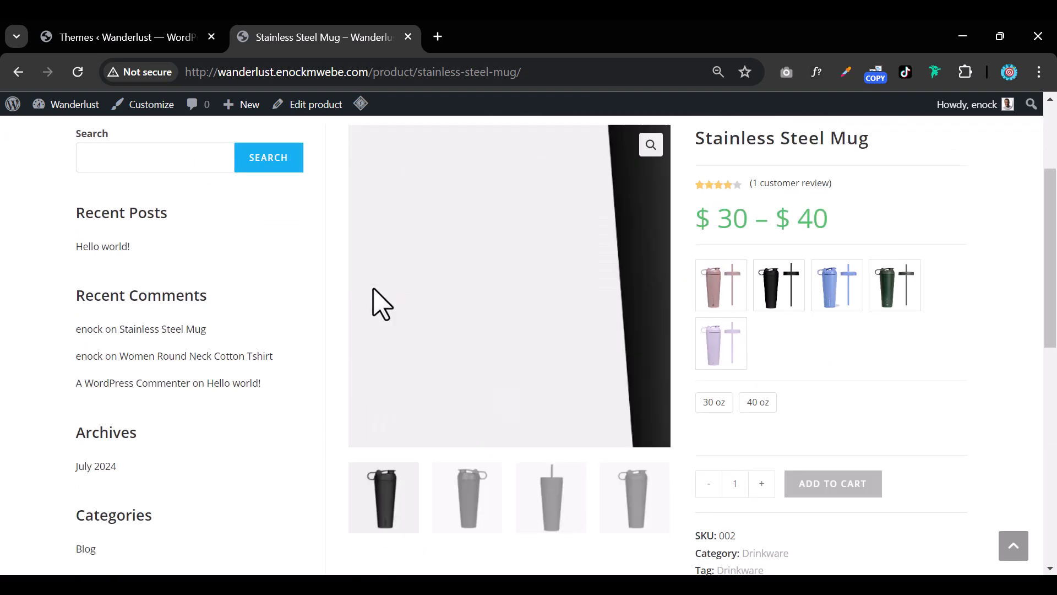
pyautogui.scroll(-3, 419, 347)
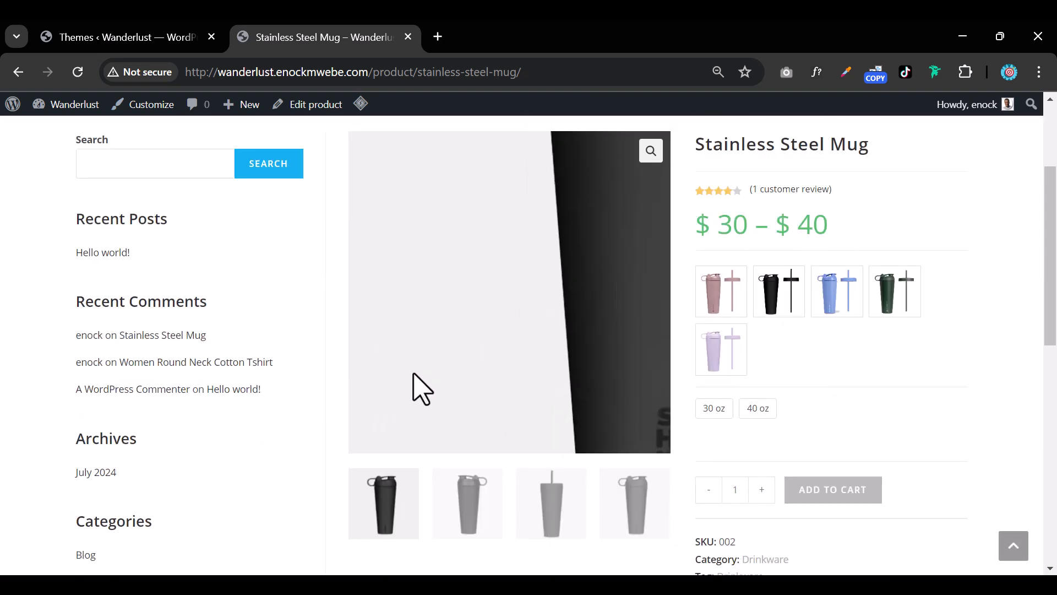
# Activate the Blocksy theme and view the Stainless Steel Mug page with it
pyautogui.click(124, 46)
pyautogui.scroll(-6, 448, 425)
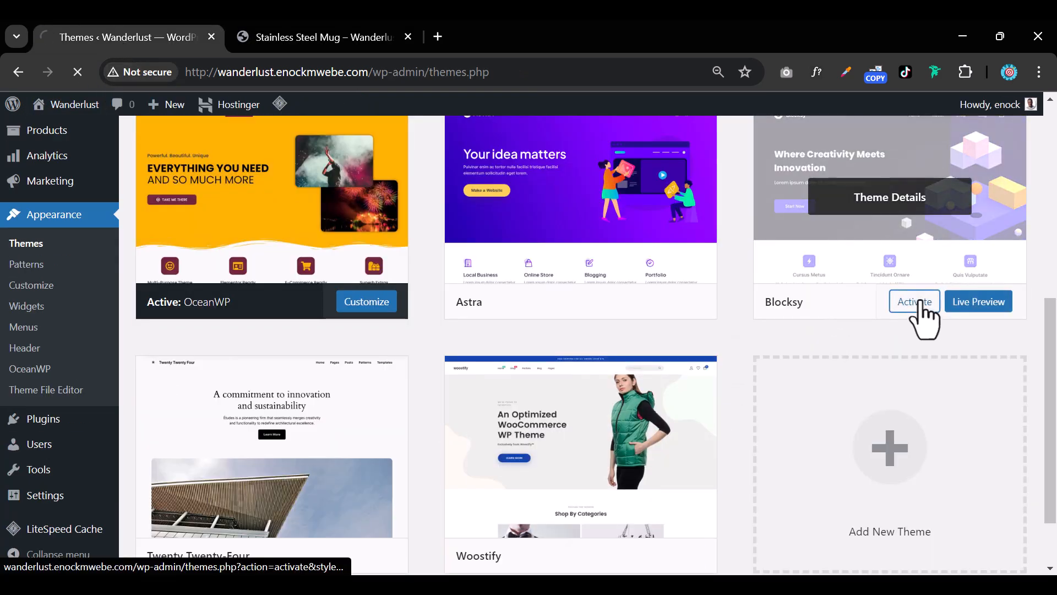
pyautogui.scroll(-2, 404, 404)
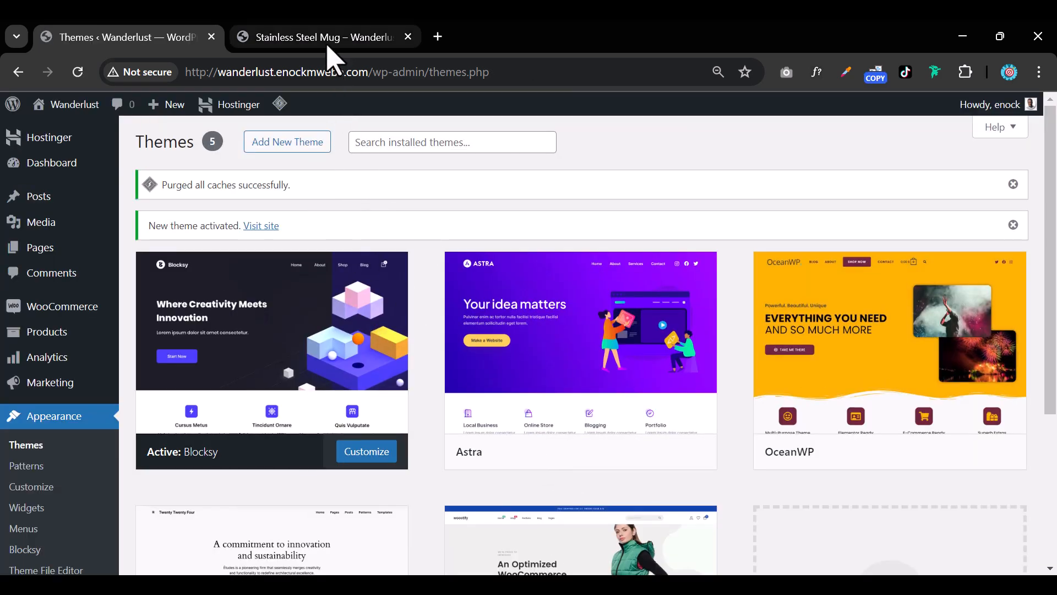
pyautogui.click(325, 38)
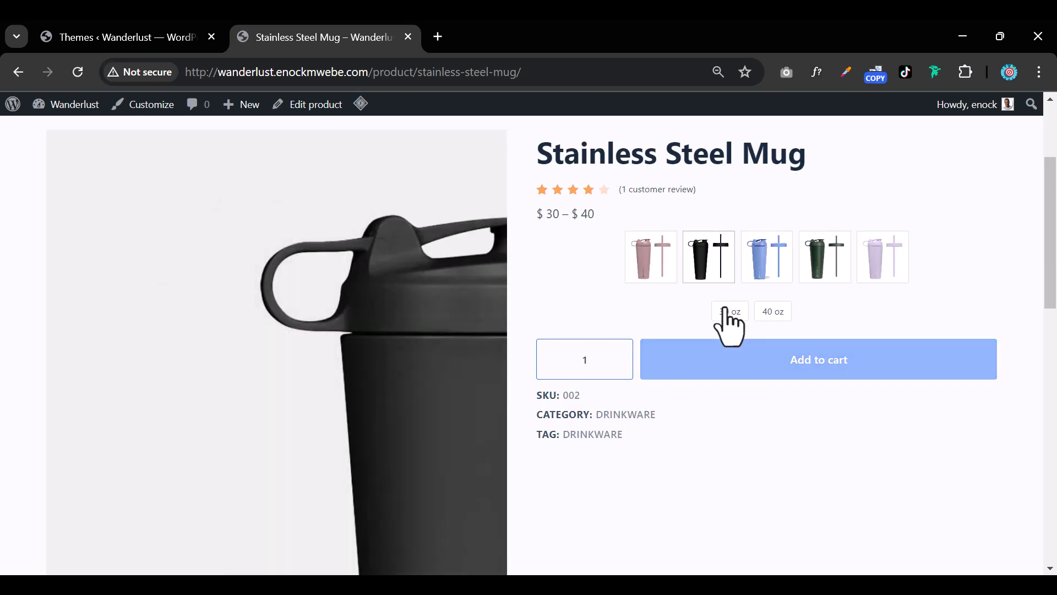
pyautogui.scroll(3, 754, 375)
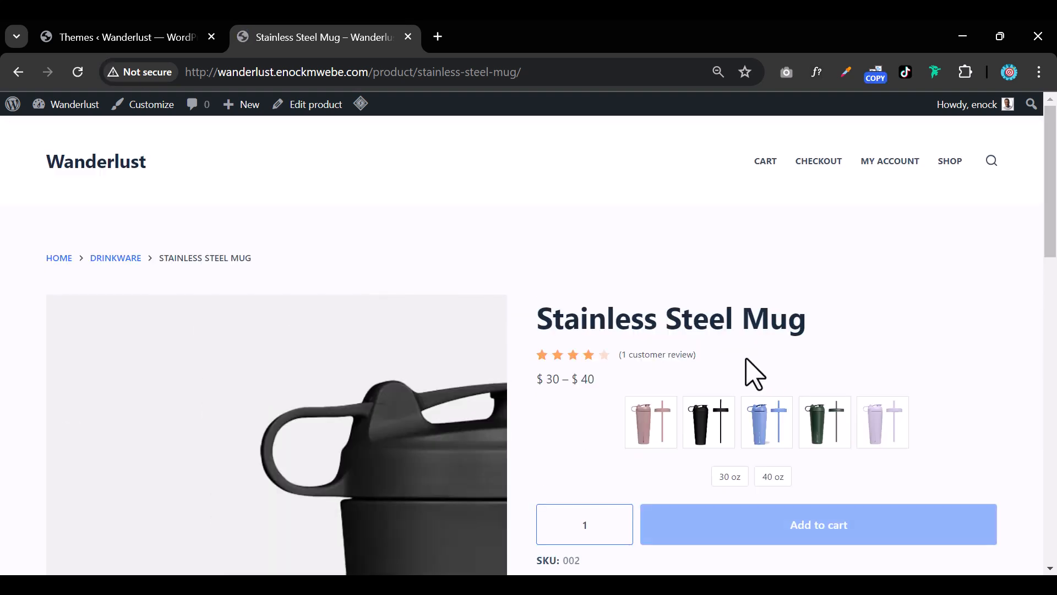
# Open the mug page in the customizer's WooCommerce Single Product settings and test switching Product Title off and back on
pyautogui.click(155, 117)
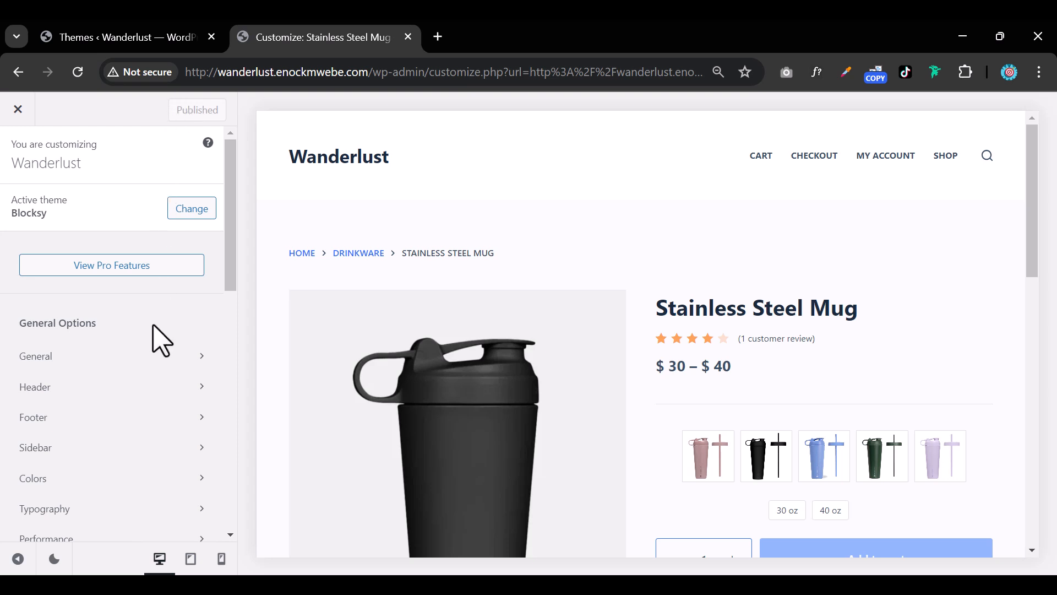
pyautogui.scroll(-5, 162, 341)
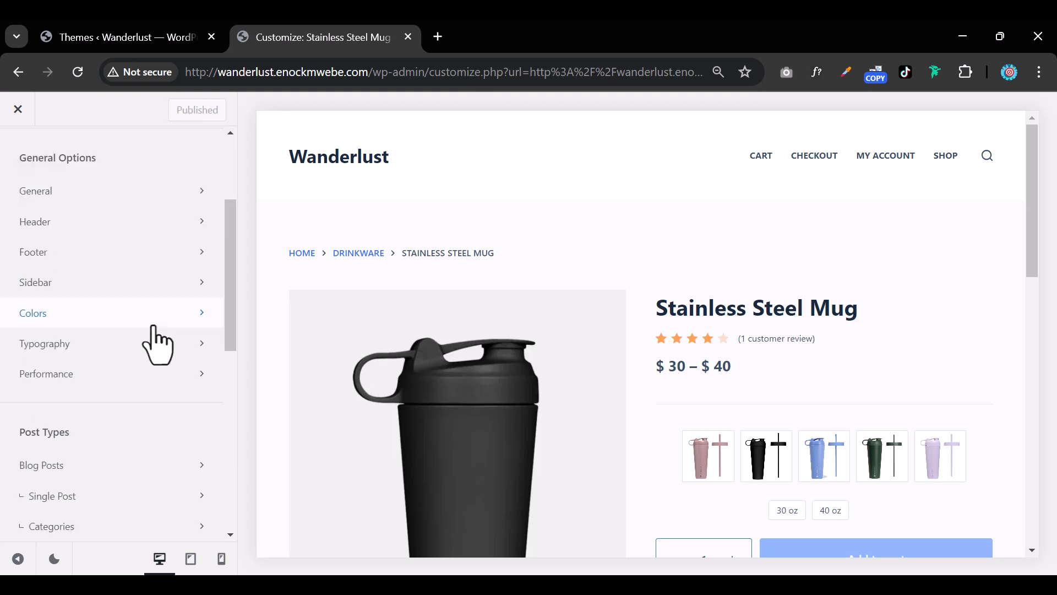
pyautogui.scroll(-5, 162, 341)
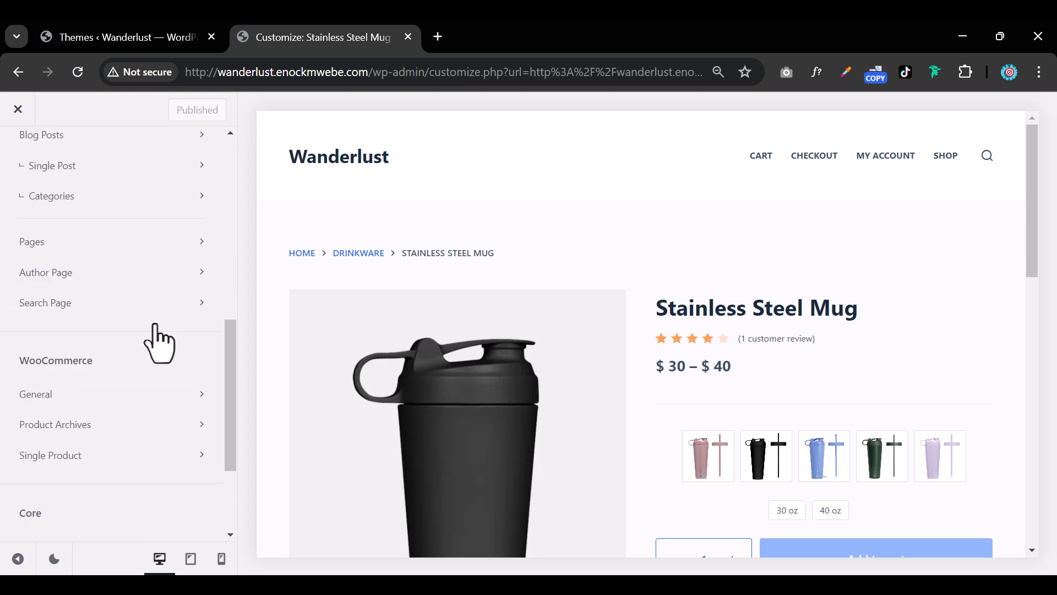
pyautogui.click(164, 456)
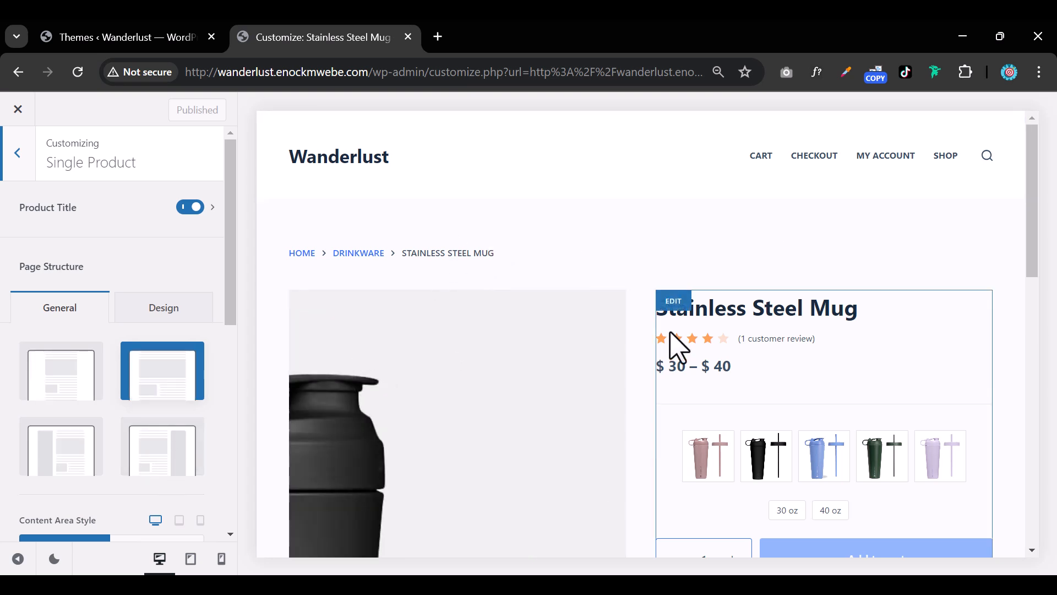
pyautogui.click(191, 207)
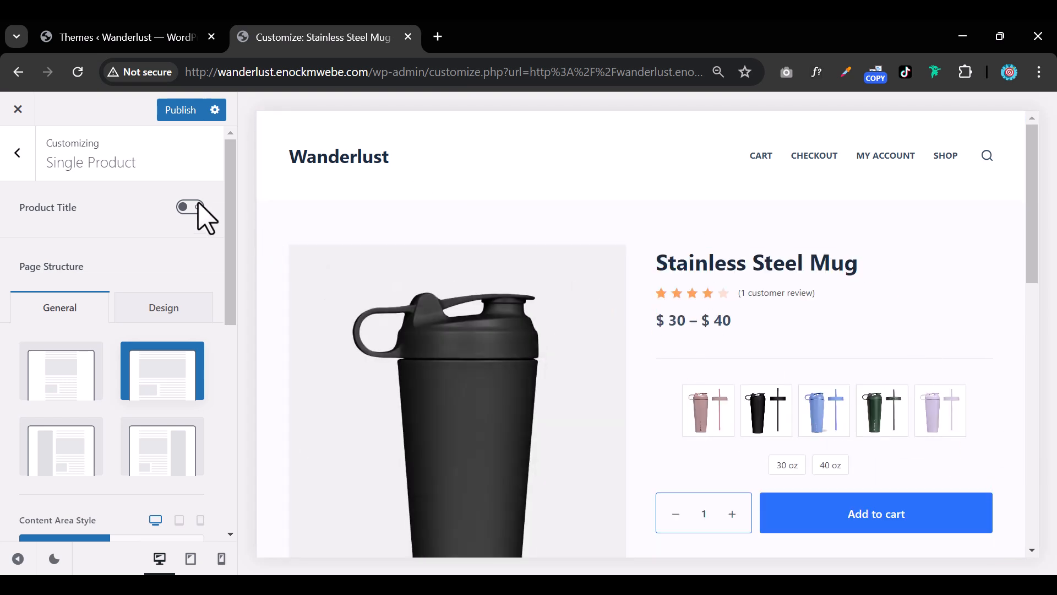
pyautogui.click(187, 207)
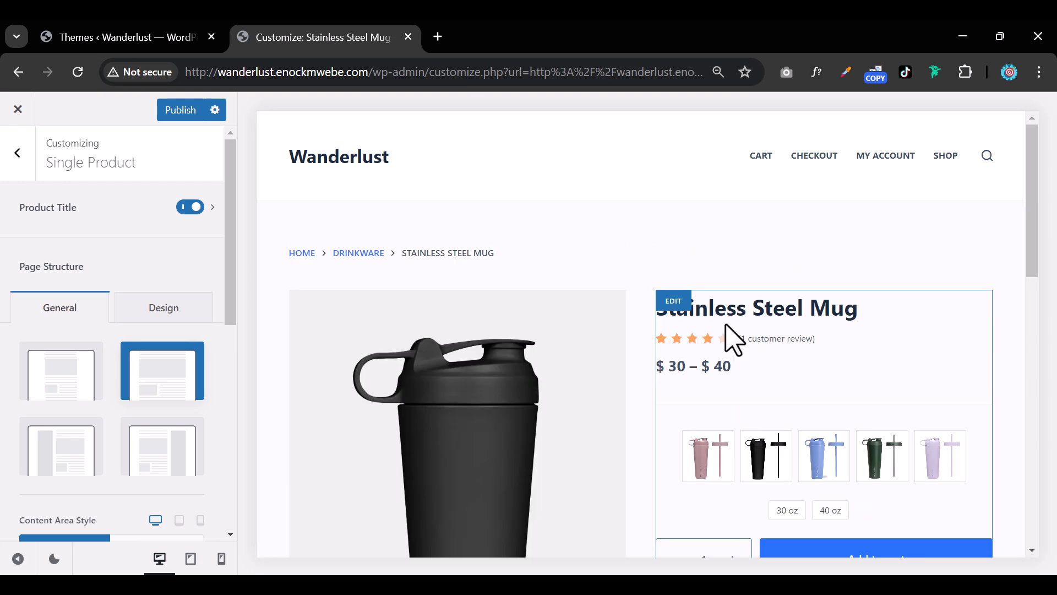
# Set the Product Title to the full-width banner layout with centered breadcrumbs and publish the customizer changes
pyautogui.click(146, 194)
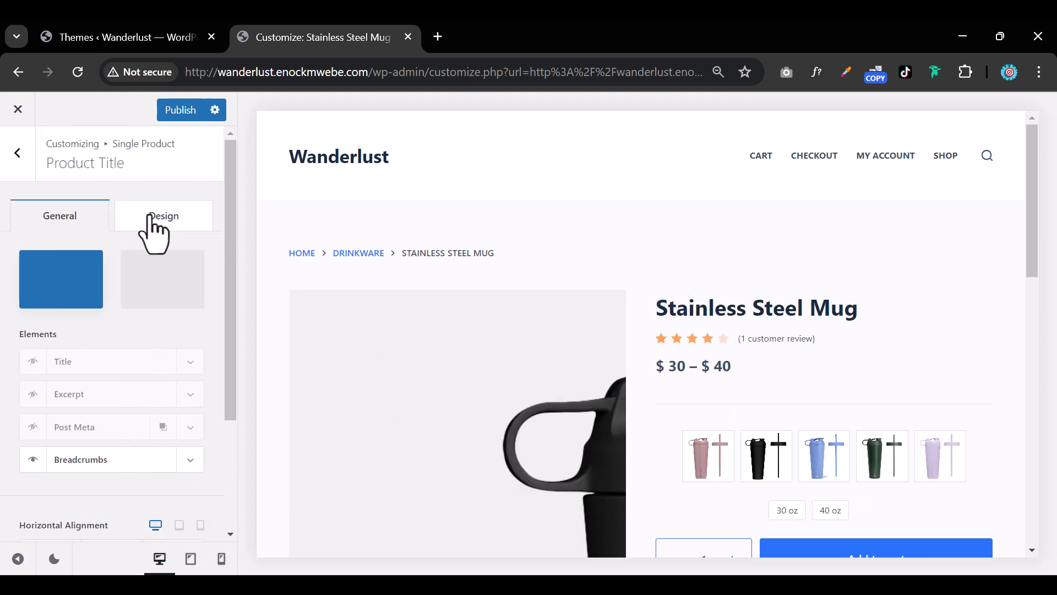
pyautogui.click(186, 300)
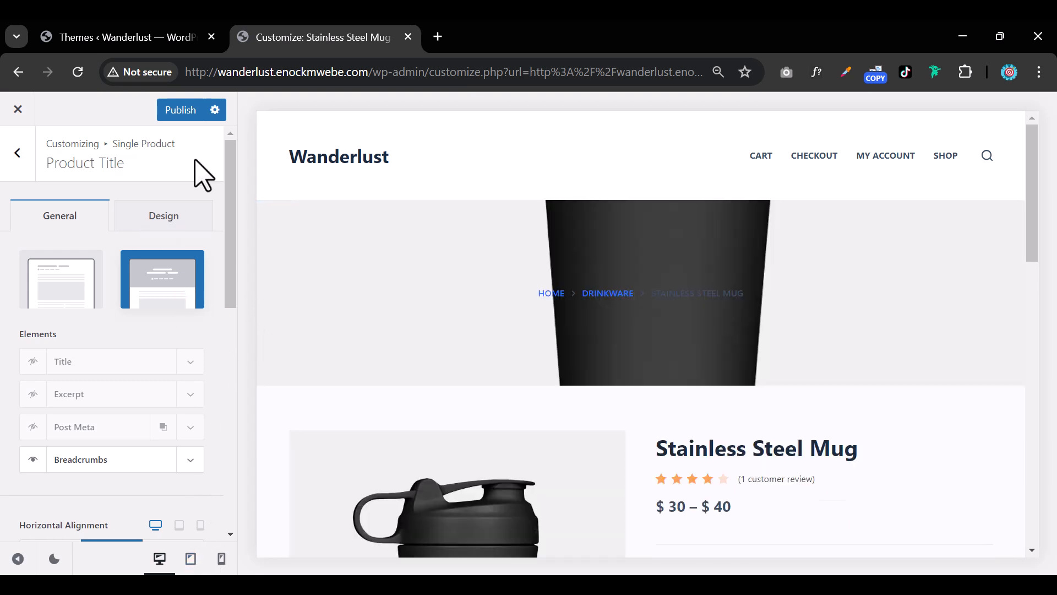
pyautogui.click(181, 110)
# Open the store's Shop page in a new tab from the Themes page and switch to it
pyautogui.click(139, 40)
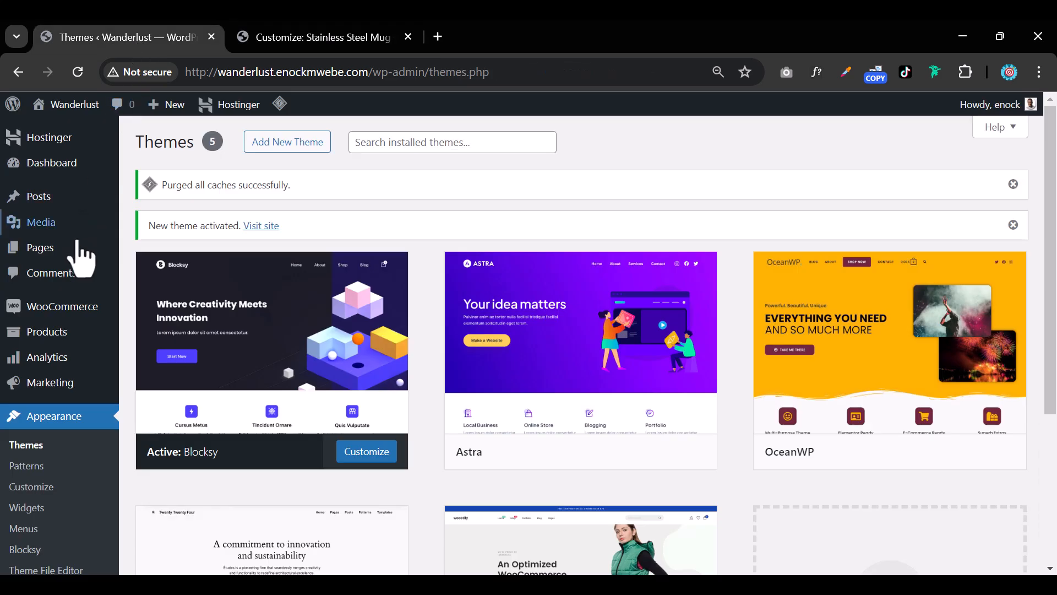
pyautogui.moveTo(69, 104)
pyautogui.rightClick(69, 154)
pyautogui.click(155, 175)
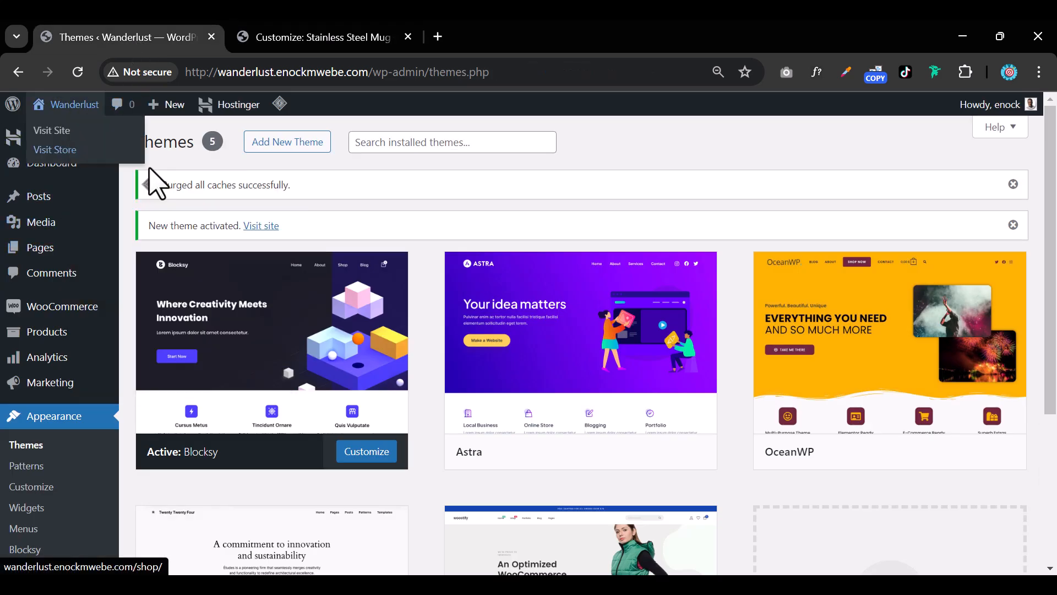
pyautogui.click(492, 40)
pyautogui.click(330, 43)
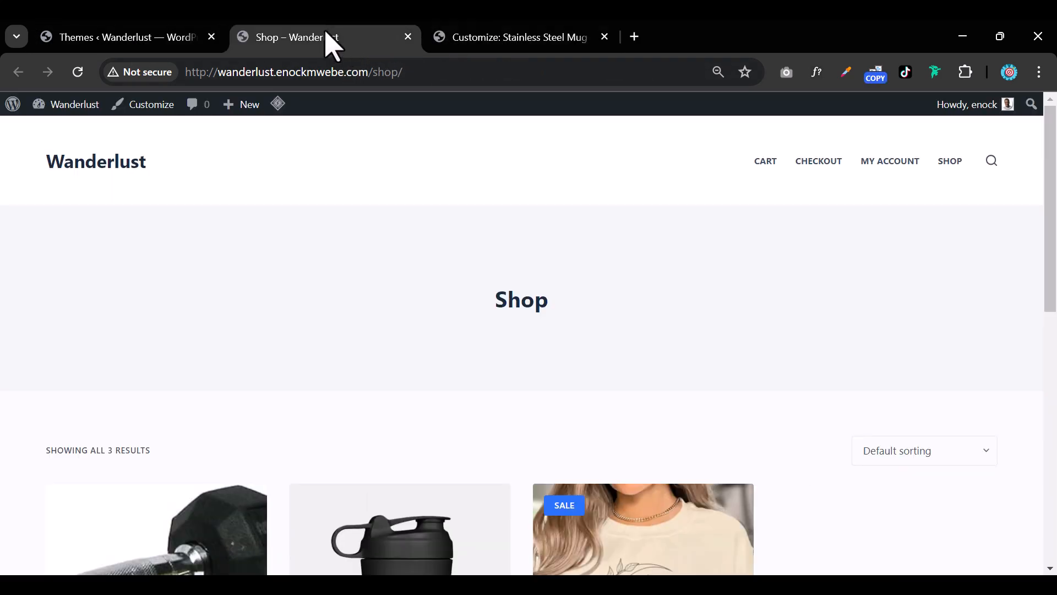
# Open the Stainless Steel Mug from the Shop page to check its banner, and return to the customizer
pyautogui.scroll(-4, 391, 392)
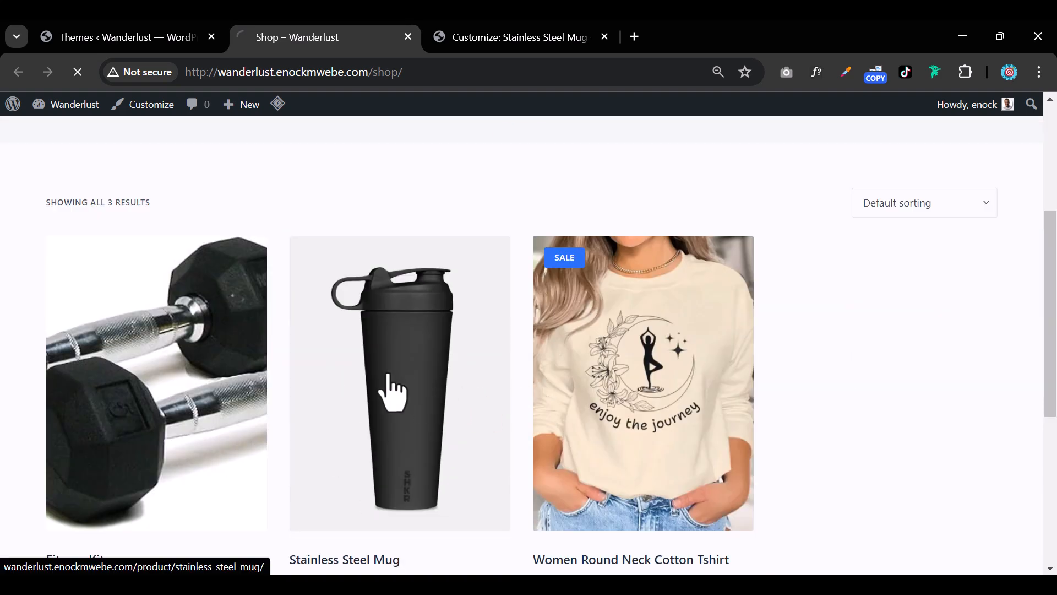
pyautogui.click(391, 392)
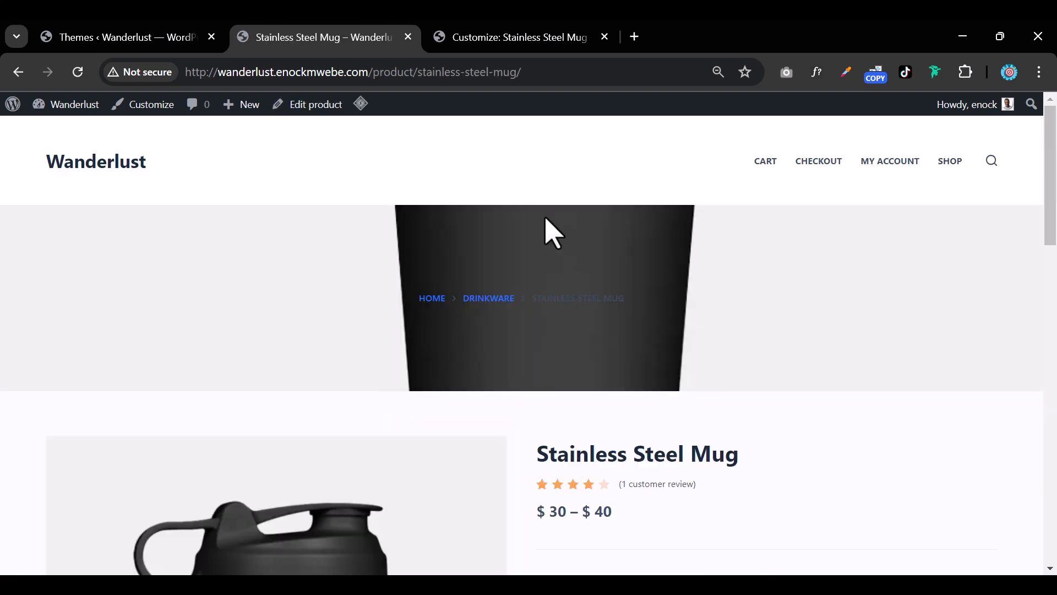
pyautogui.click(497, 40)
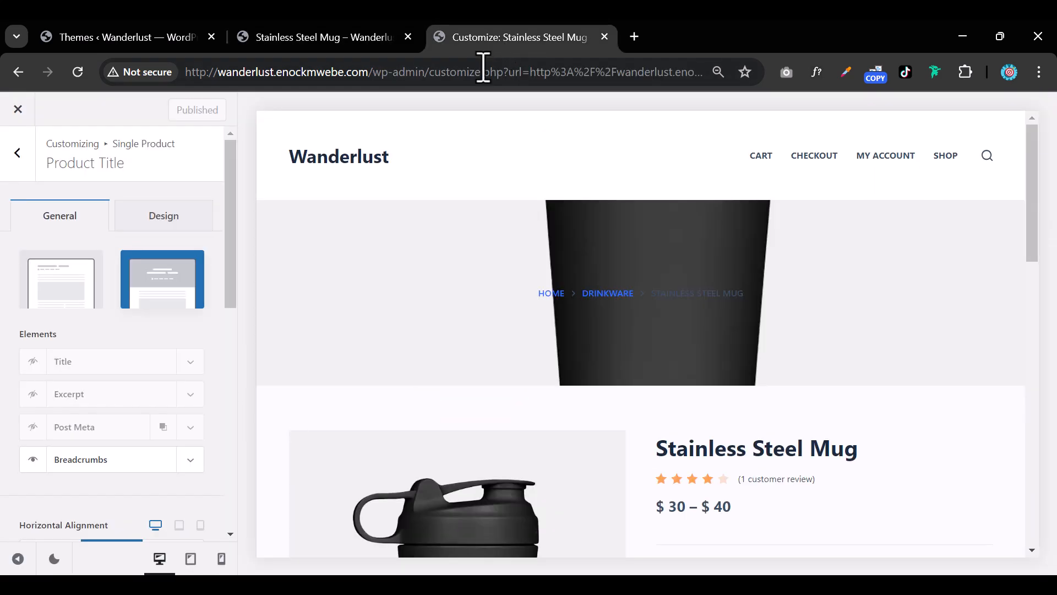
# Switch the Product Title to the plain layout without a banner, publish it, and preview the page with the customizer controls hidden
pyautogui.click(87, 294)
pyautogui.click(177, 111)
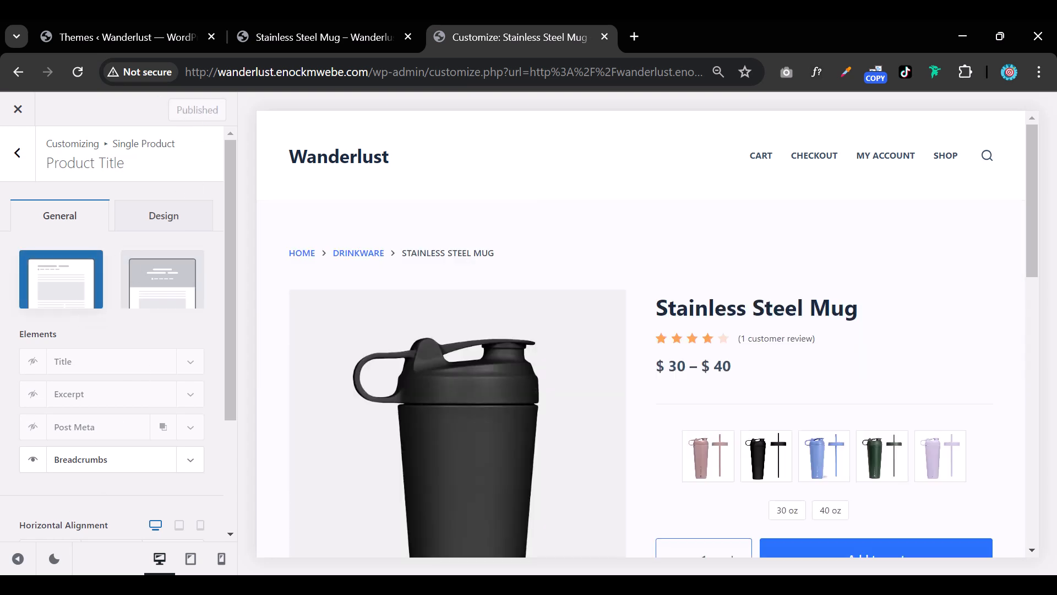
pyautogui.click(18, 559)
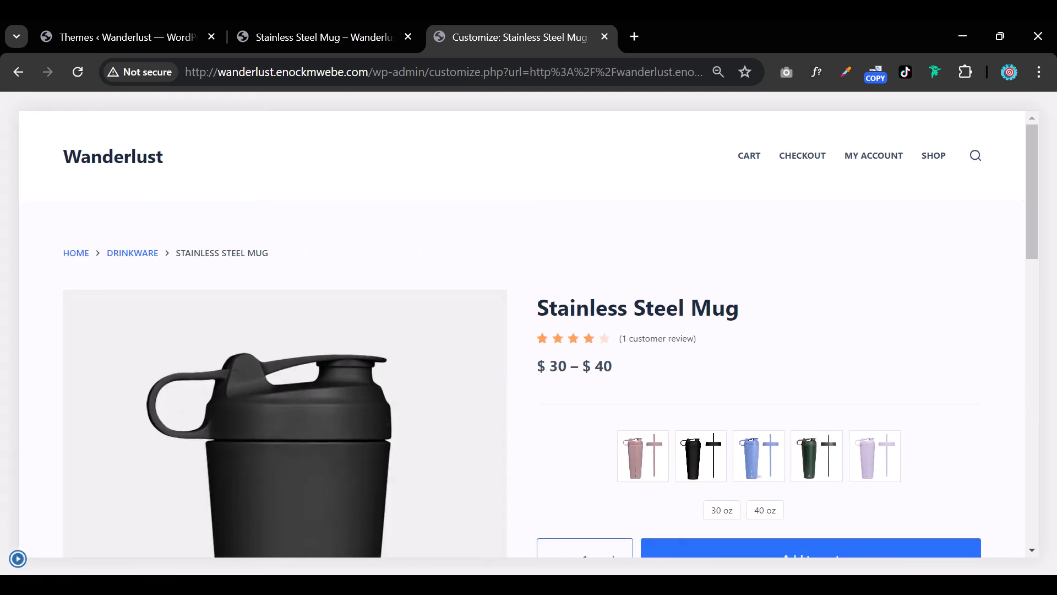
pyautogui.click(18, 559)
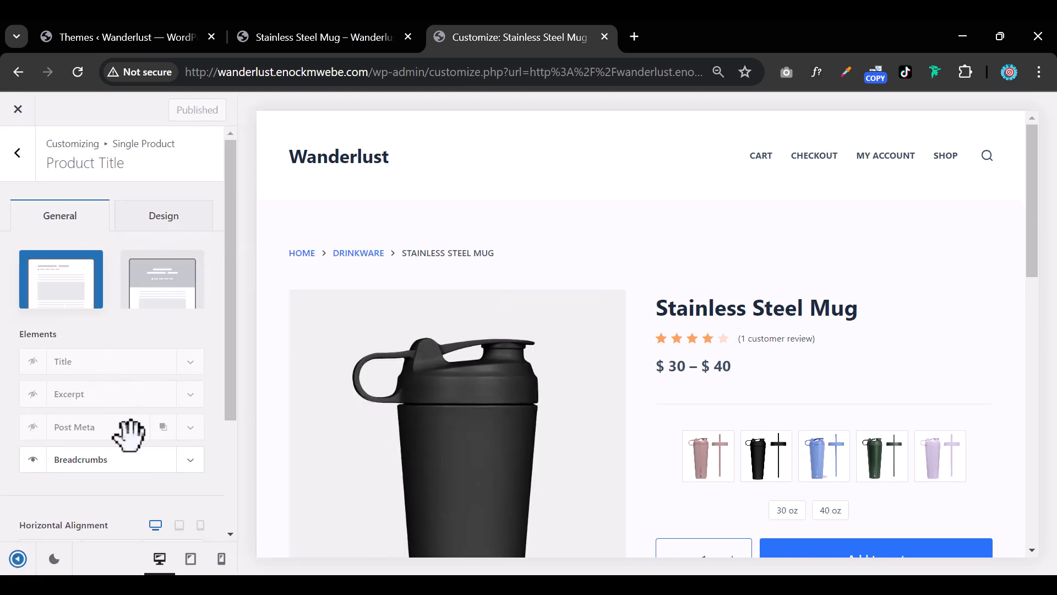
# Return to the Single Product settings and turn off the Product Title
pyautogui.click(19, 164)
pyautogui.click(189, 208)
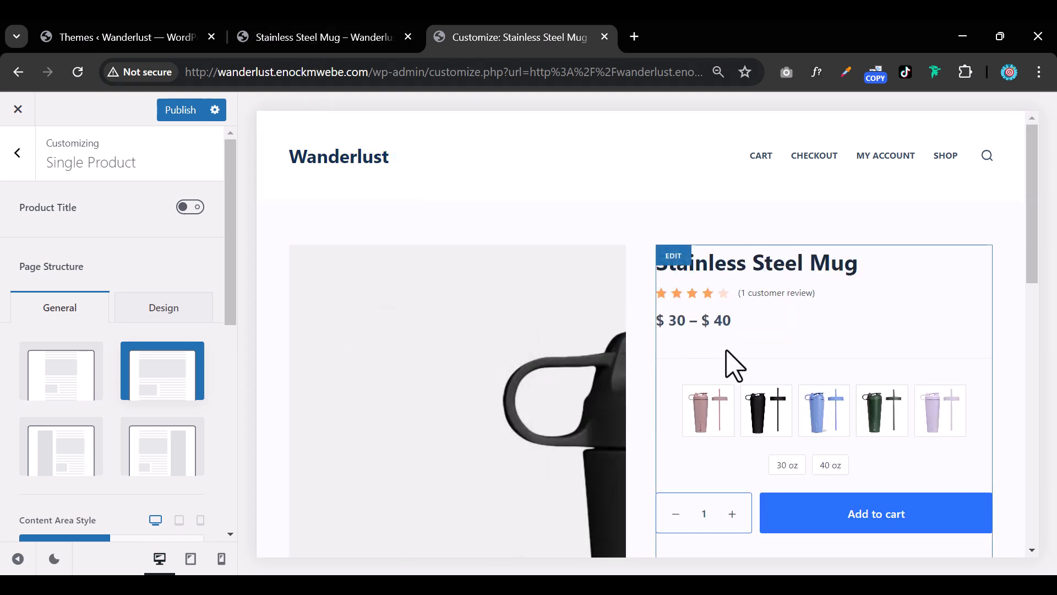
pyautogui.scroll(-1, 728, 354)
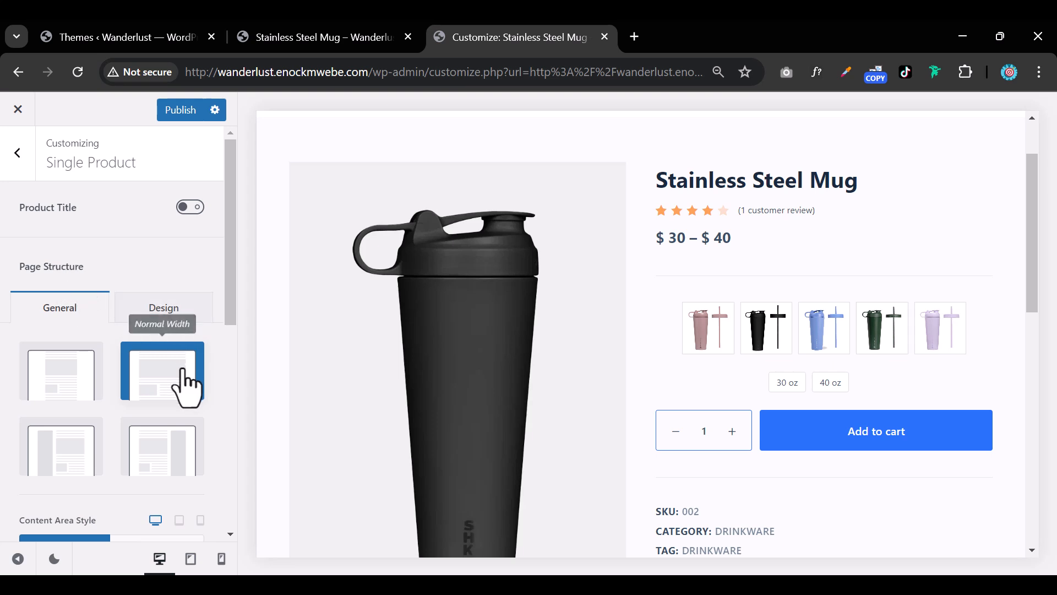
# Set the single product Page Structure to Narrow Width and look over the preview
pyautogui.click(72, 393)
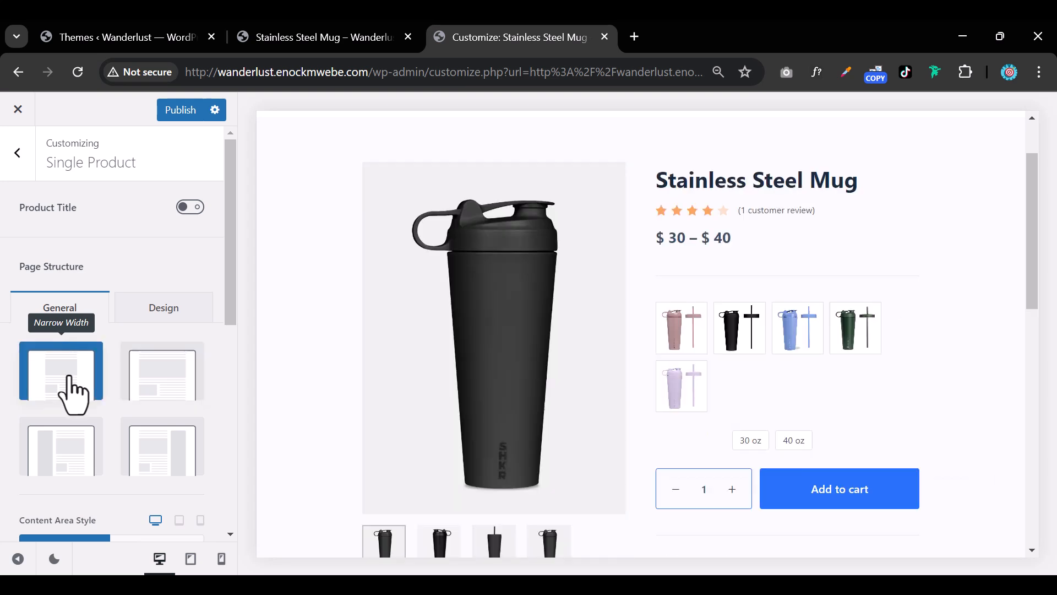
pyautogui.scroll(-1, 55, 419)
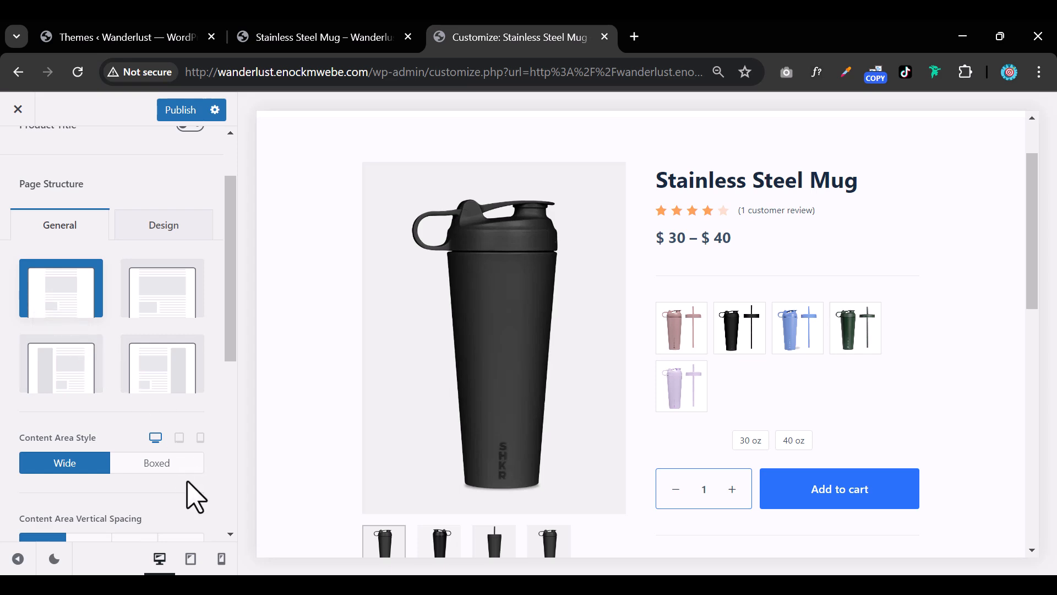
pyautogui.scroll(-7, 637, 347)
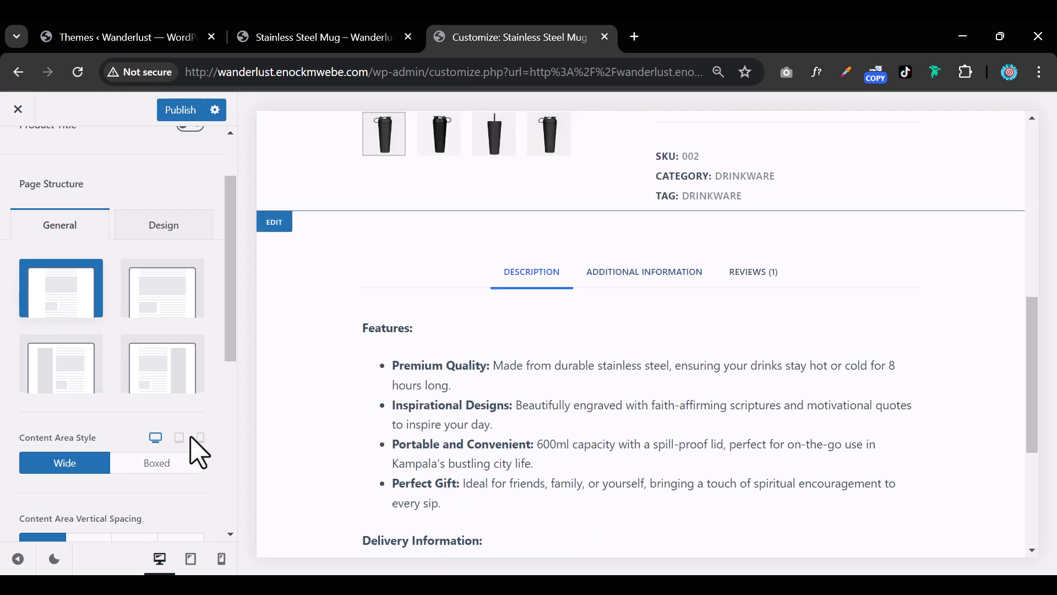
# Try the Boxed Content Area Style, set it back to Wide, and publish the customizer changes
pyautogui.click(144, 466)
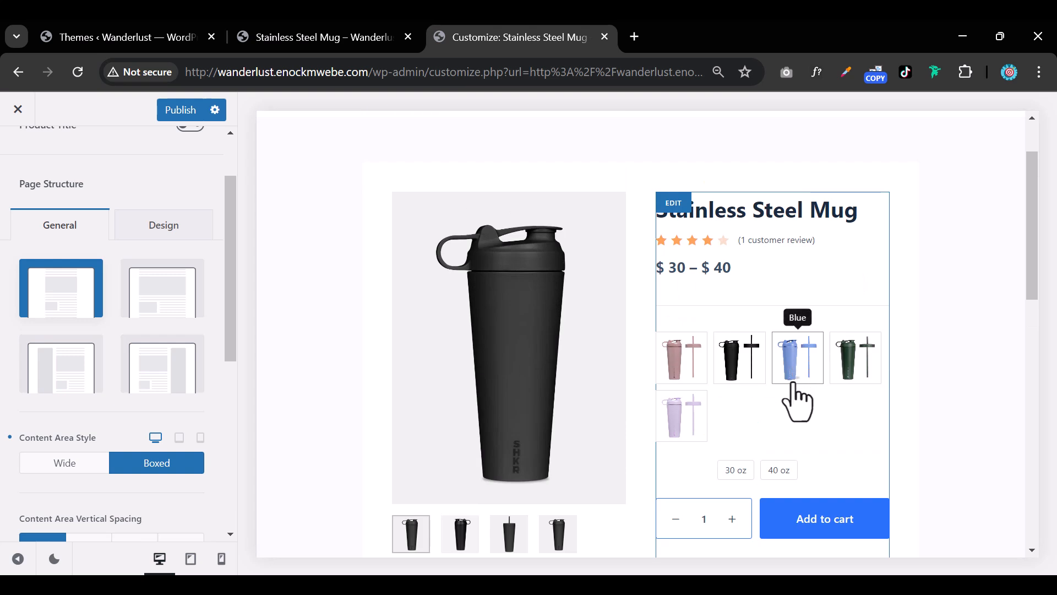
pyautogui.click(63, 464)
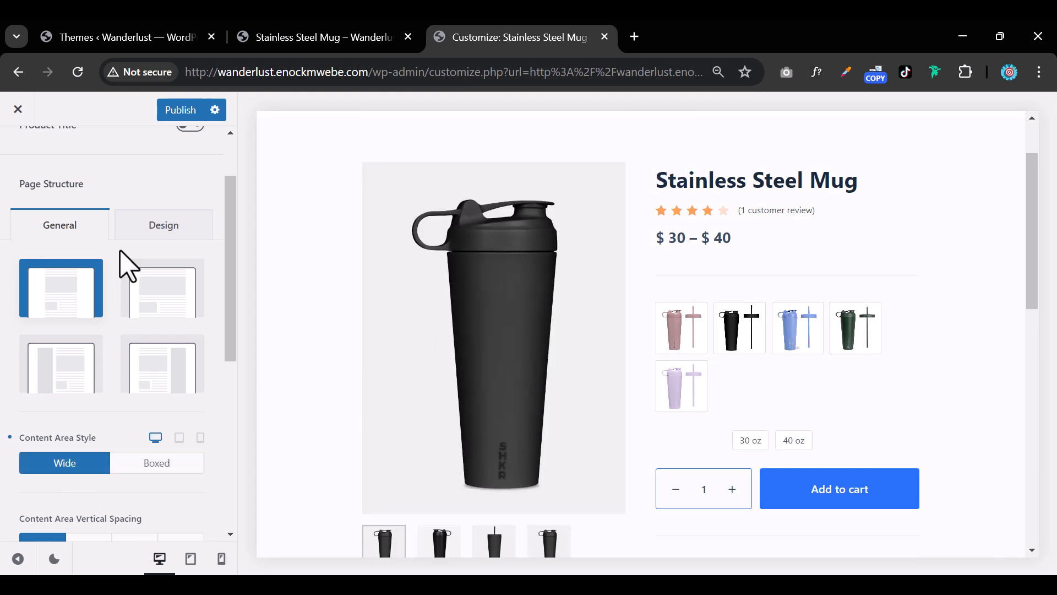
pyautogui.click(177, 112)
# Reload the live Stainless Steel Mug page and check its narrow layout
pyautogui.click(297, 37)
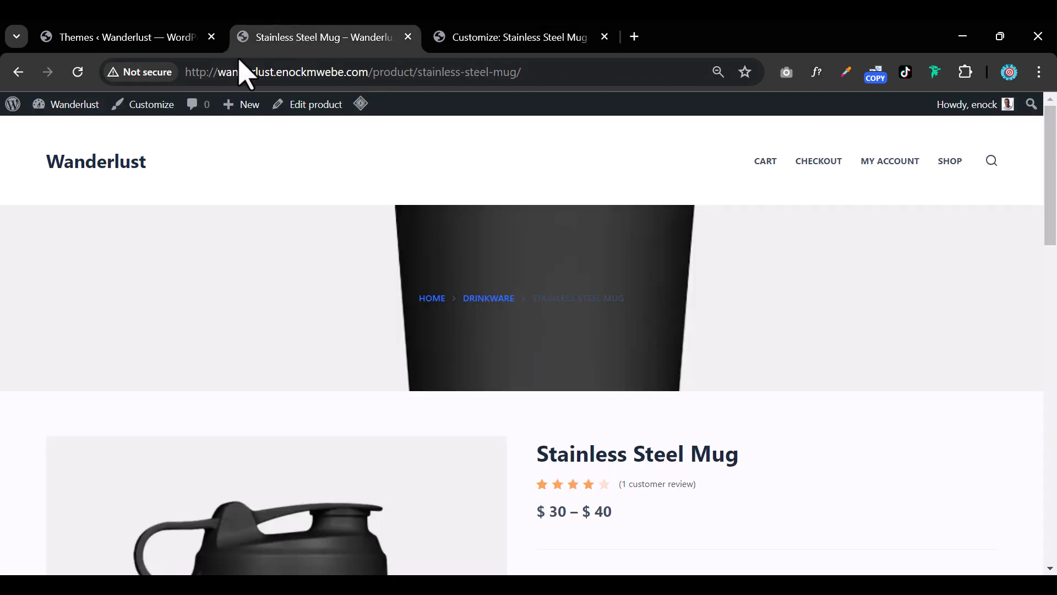
pyautogui.click(78, 79)
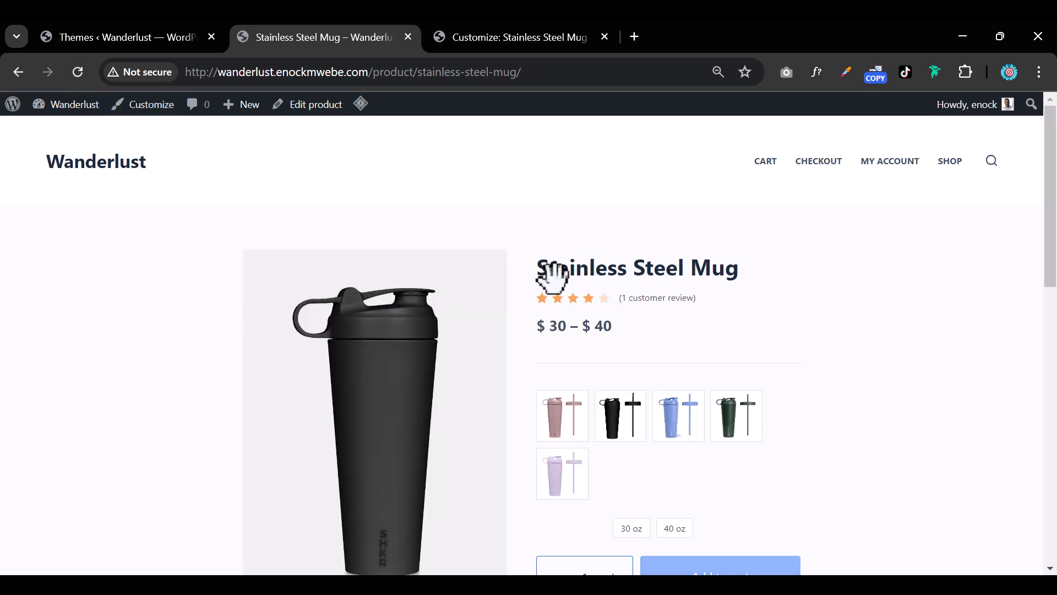
pyautogui.scroll(-4, 578, 314)
pyautogui.scroll(3, 683, 473)
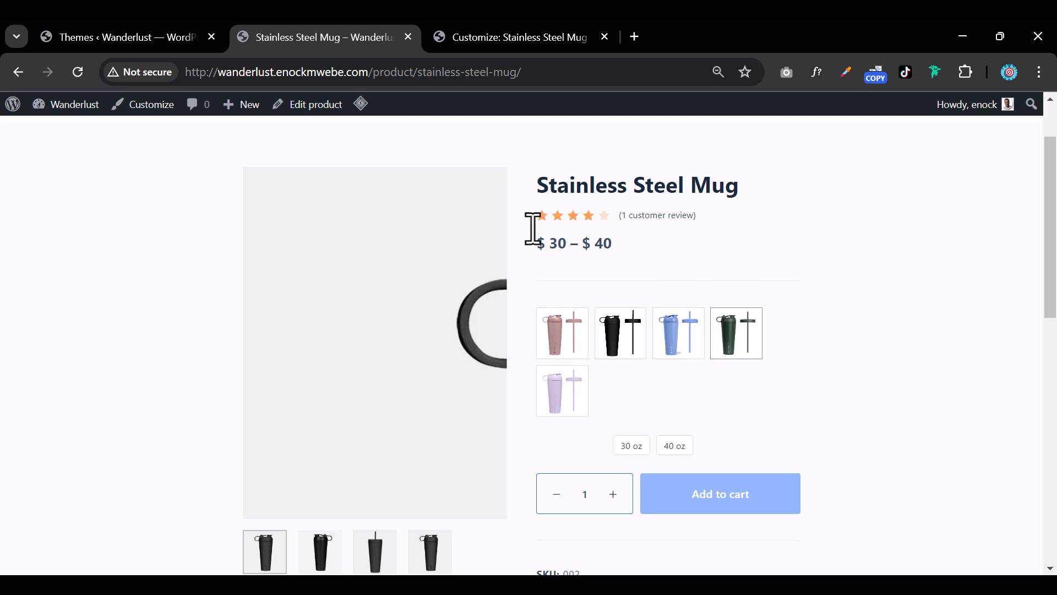
# Return to the customizer, set the Page Structure to Normal Width, and publish the change
pyautogui.click(484, 43)
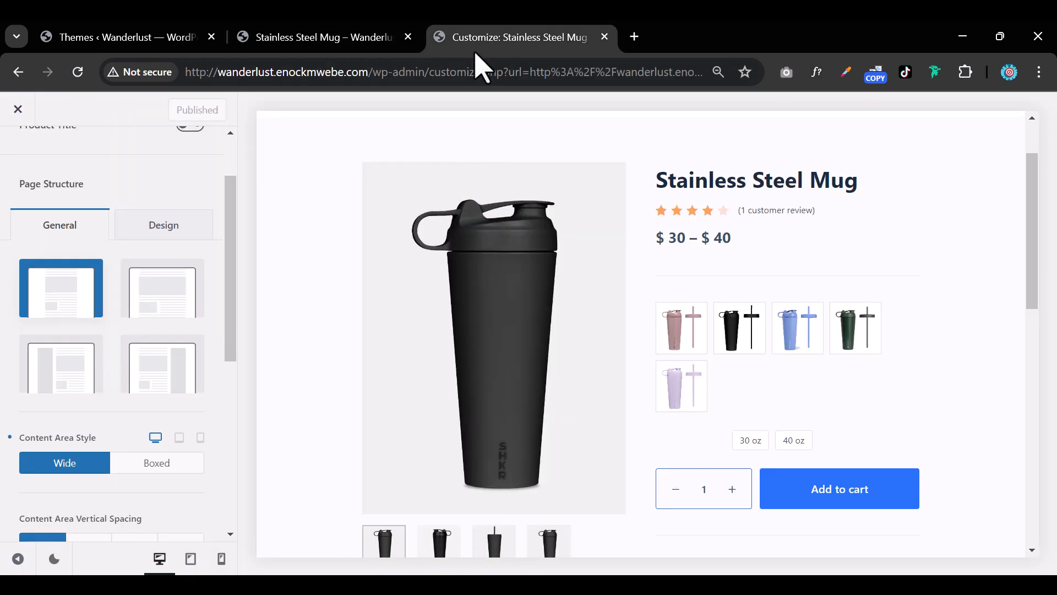
pyautogui.click(190, 329)
pyautogui.click(179, 109)
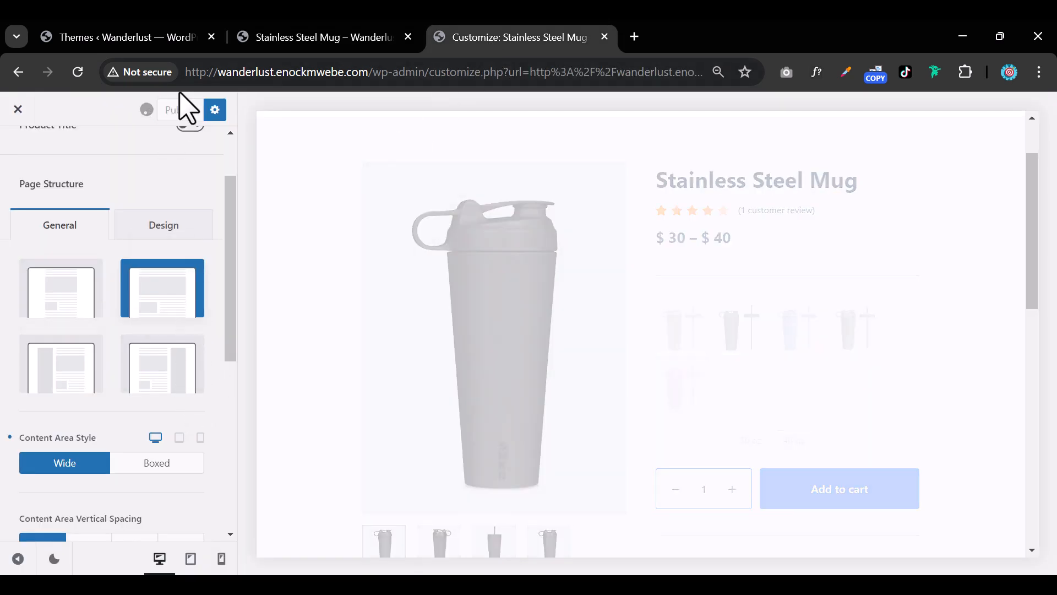
# Reload the live mug page and examine the normal-width layout down through the description
pyautogui.click(312, 40)
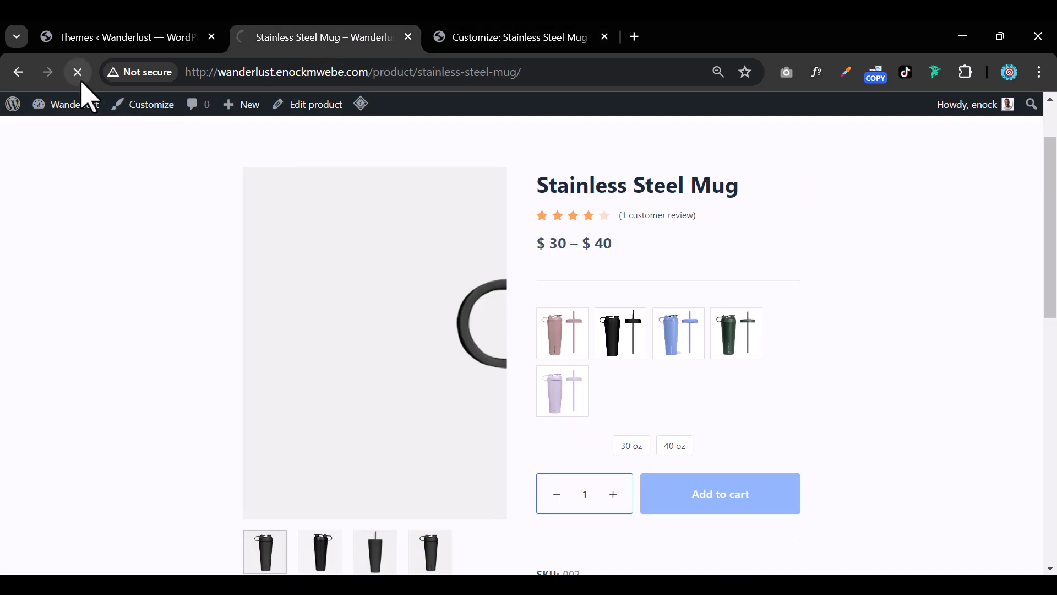
pyautogui.scroll(-9, 661, 402)
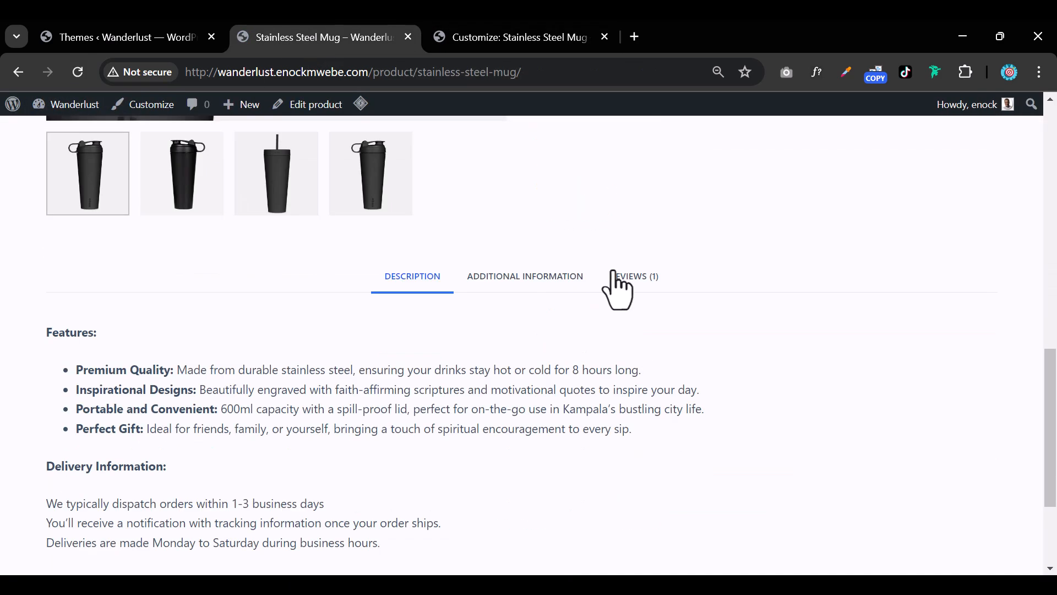
pyautogui.scroll(-3, 515, 235)
# Return to the customizer and set the Page Structure back to Narrow Width
pyautogui.click(473, 39)
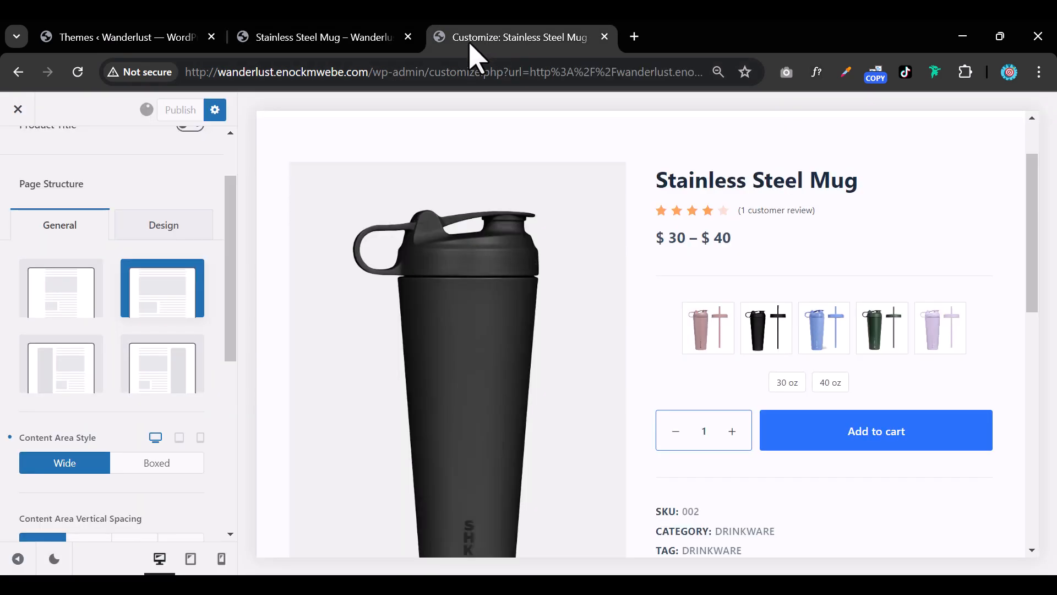
pyautogui.click(61, 308)
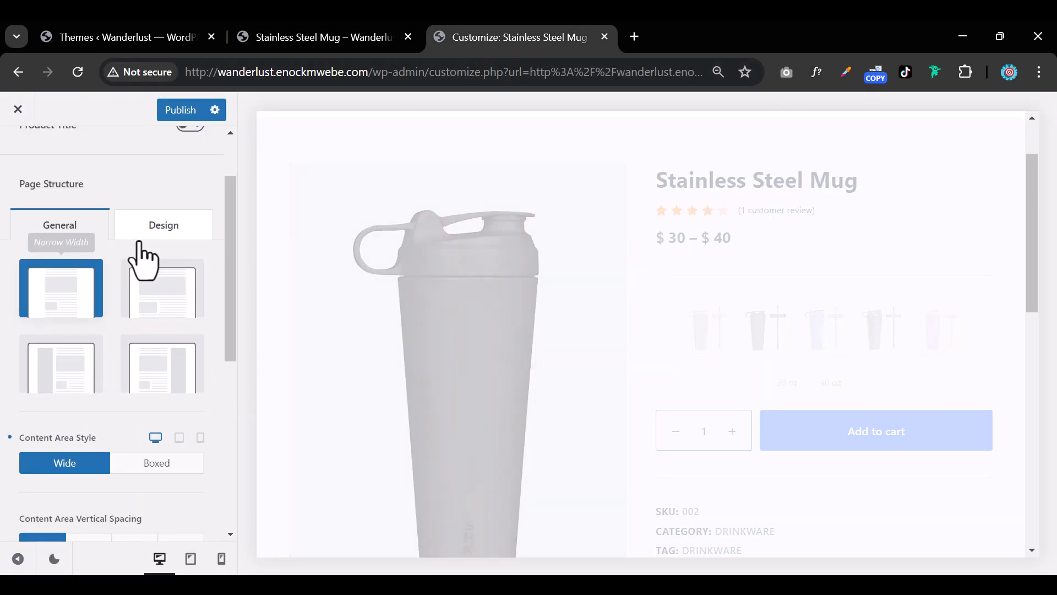
# Try the Only Top, Only Bottom and Disabled options of Content Area Vertical Spacing, and restore spacing on both top and bottom
pyautogui.scroll(-3, 182, 380)
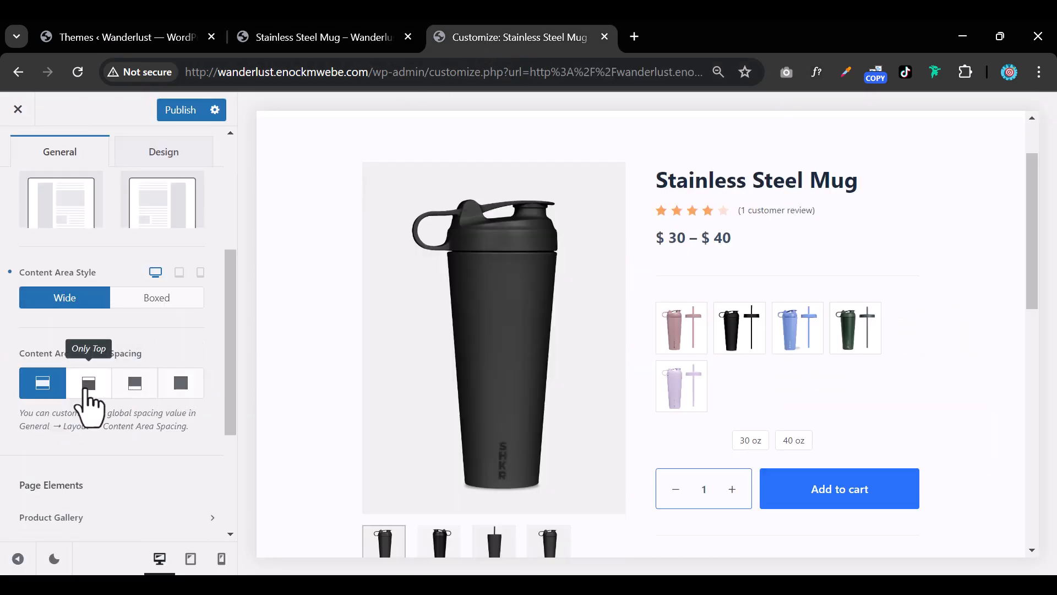
pyautogui.click(88, 392)
pyautogui.click(134, 389)
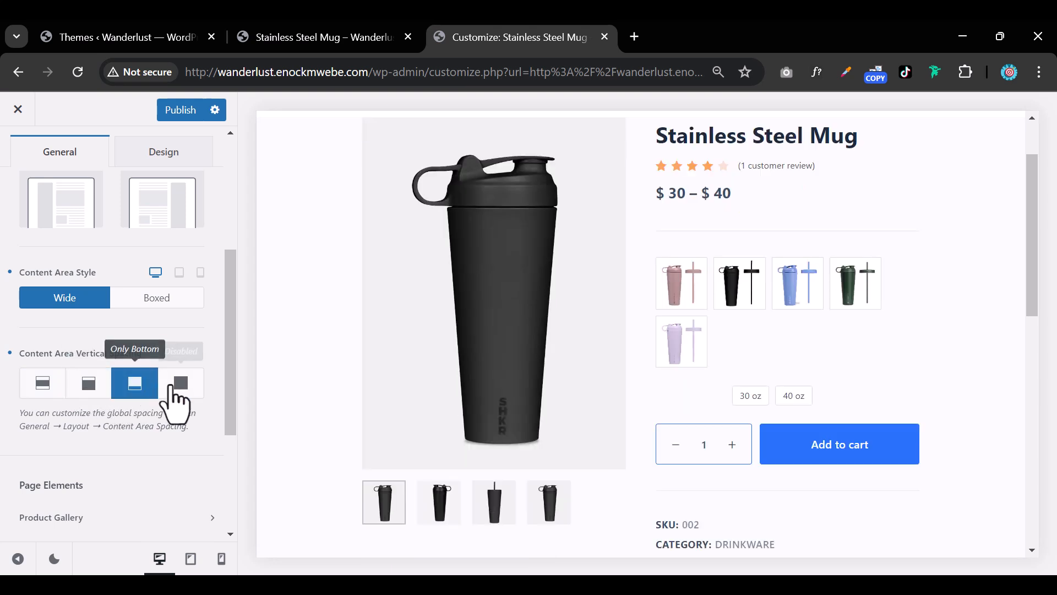
pyautogui.click(183, 388)
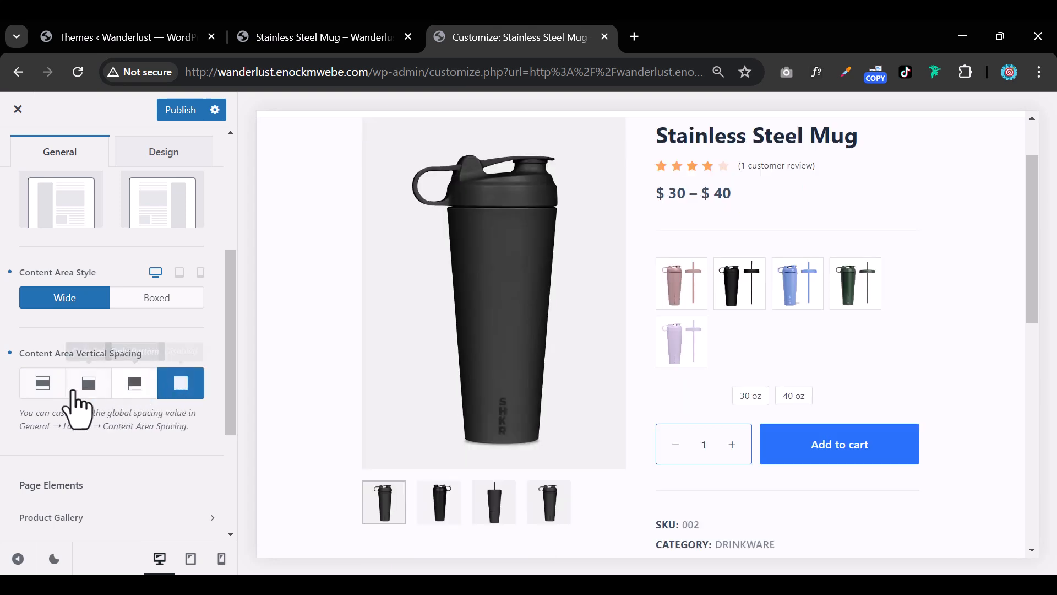
pyautogui.click(53, 397)
pyautogui.scroll(-8, 606, 429)
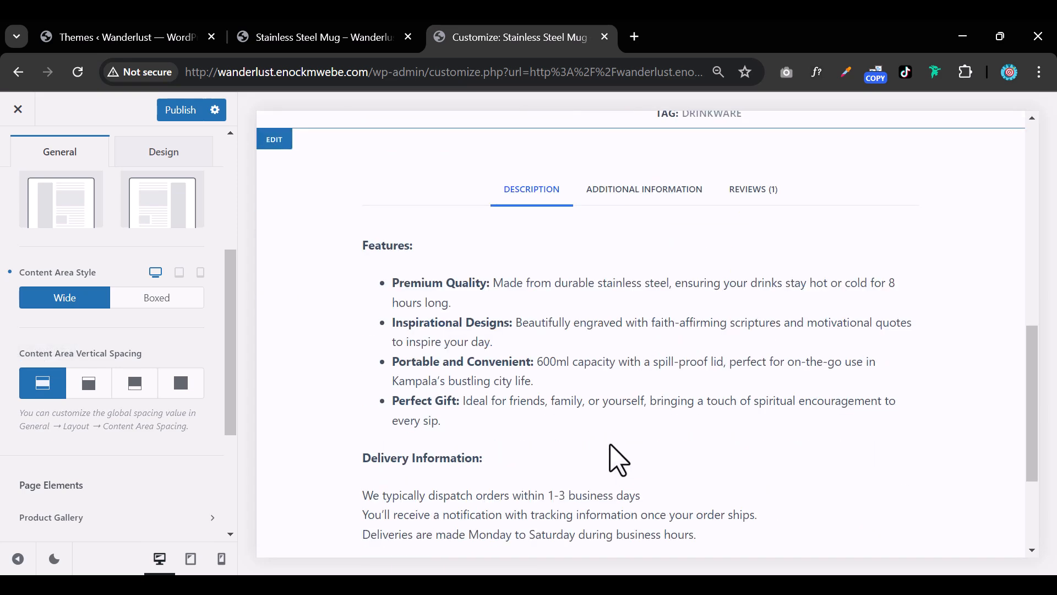
pyautogui.scroll(3, 614, 455)
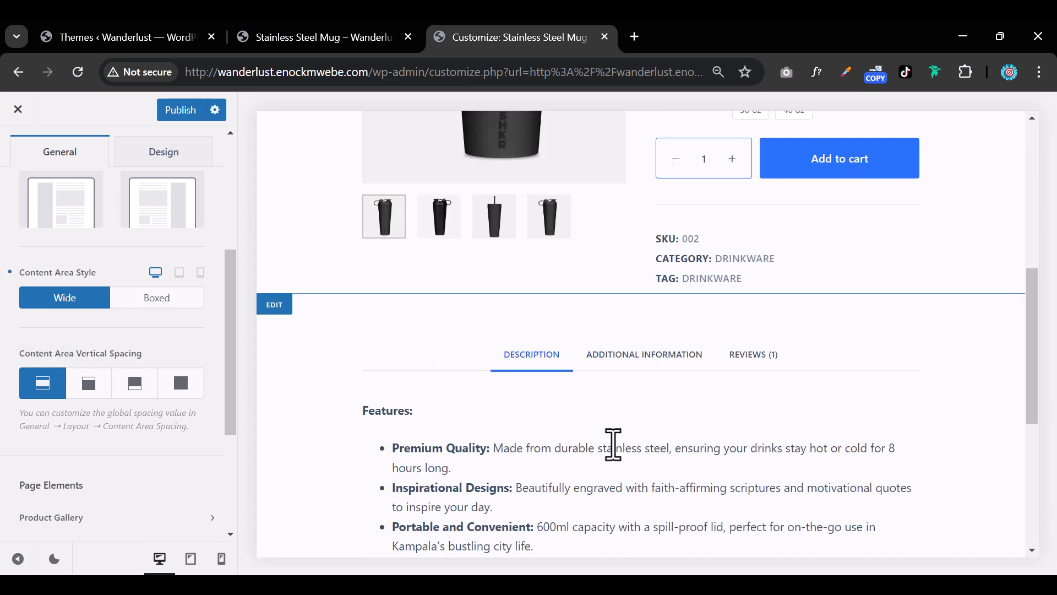
# Turn off the Zoom Effect in the Product Gallery settings and browse through the mug's gallery images in the preview
pyautogui.scroll(-3, 101, 453)
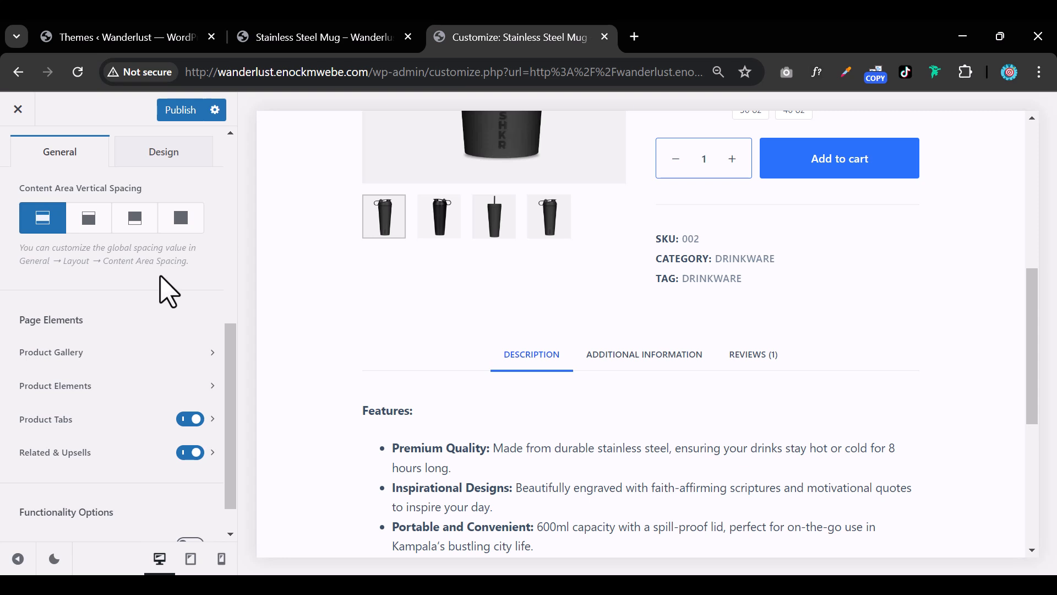
pyautogui.click(175, 358)
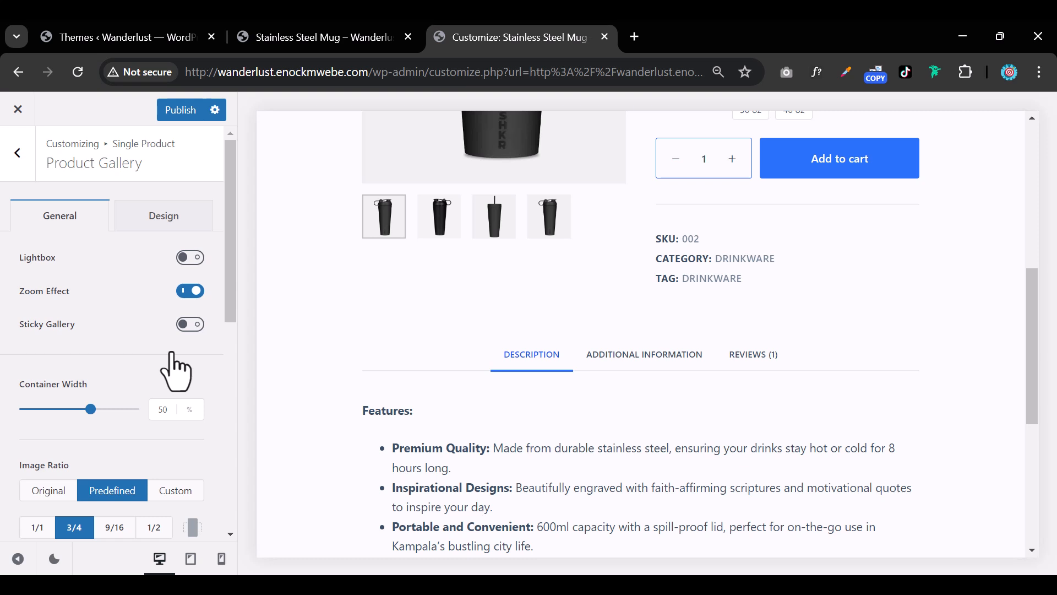
pyautogui.scroll(5, 475, 421)
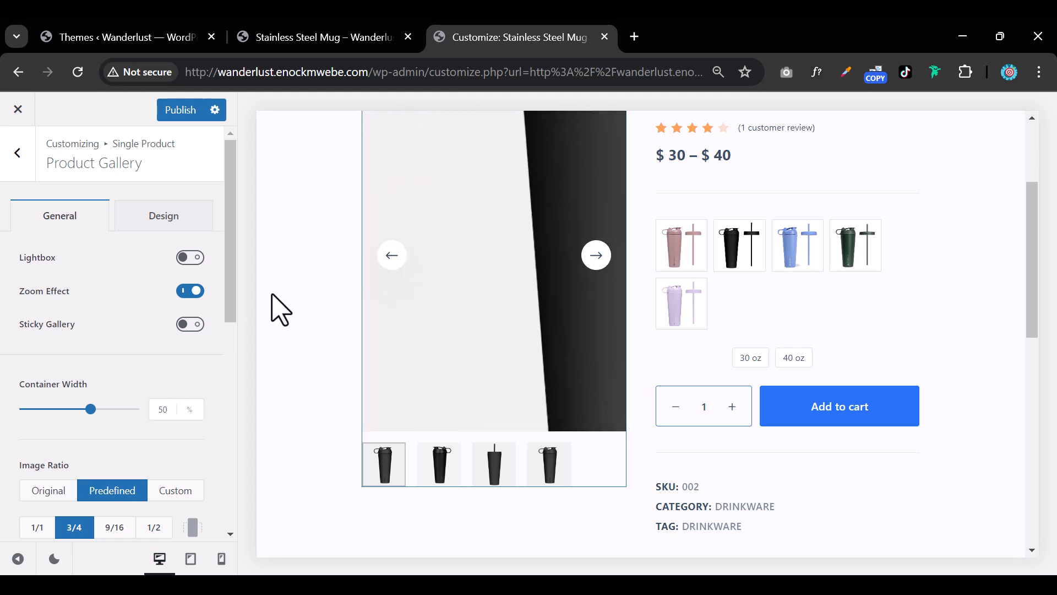
pyautogui.click(190, 291)
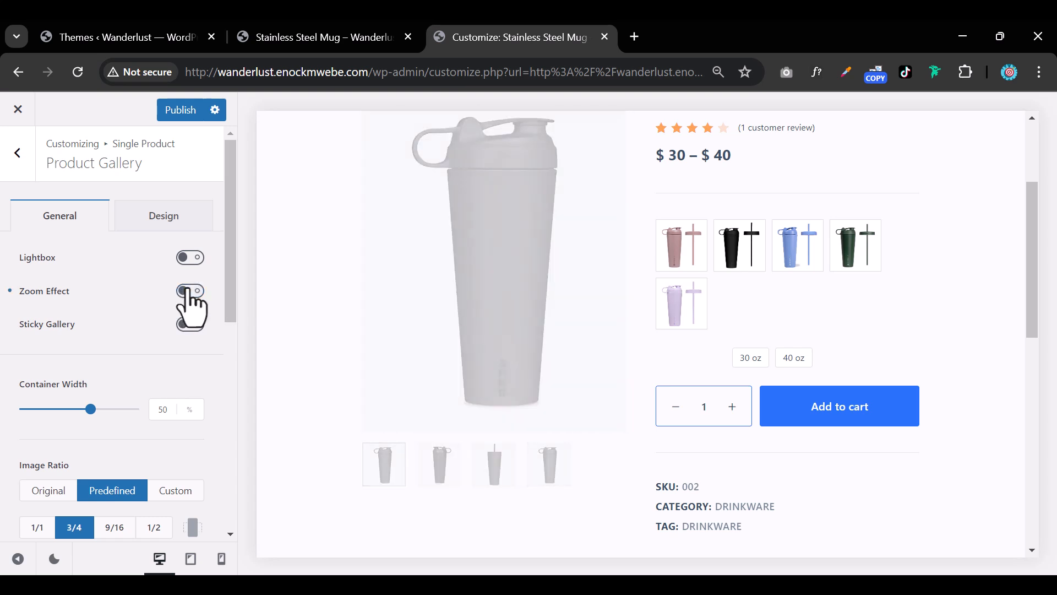
pyautogui.moveTo(545, 205)
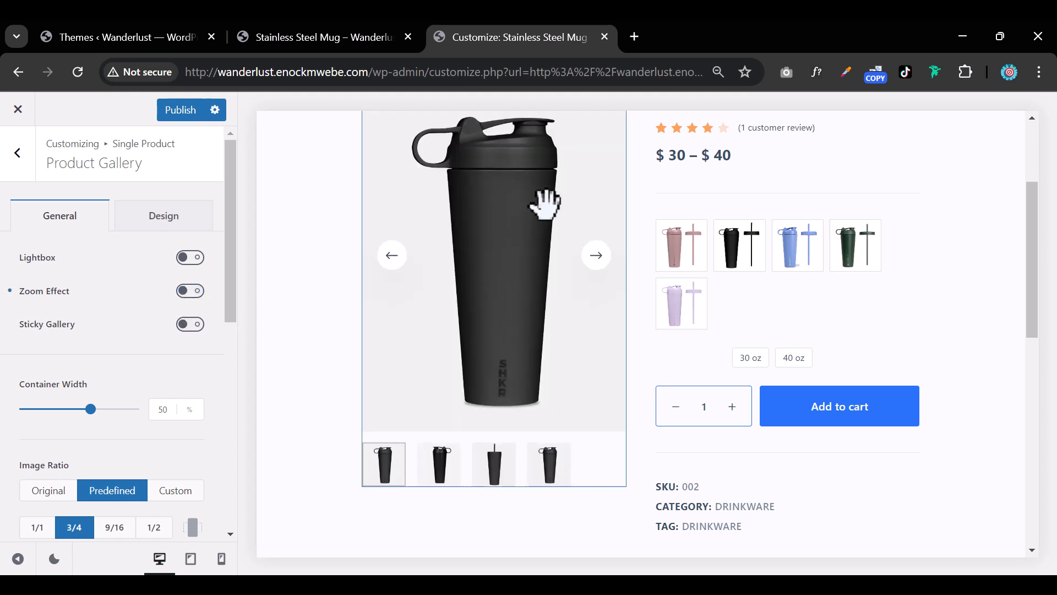
pyautogui.click(601, 264)
pyautogui.click(600, 266)
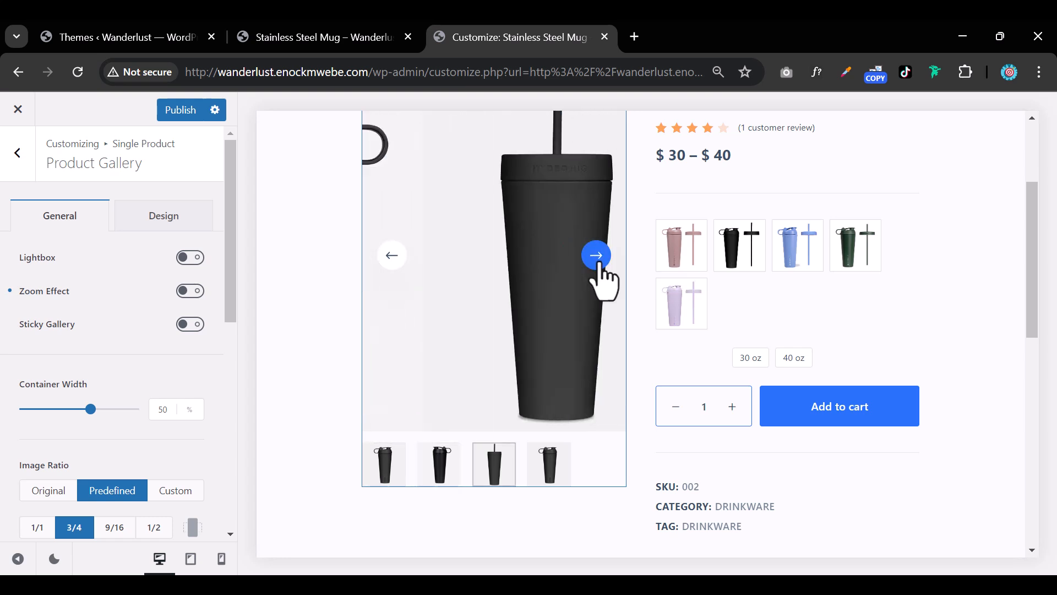
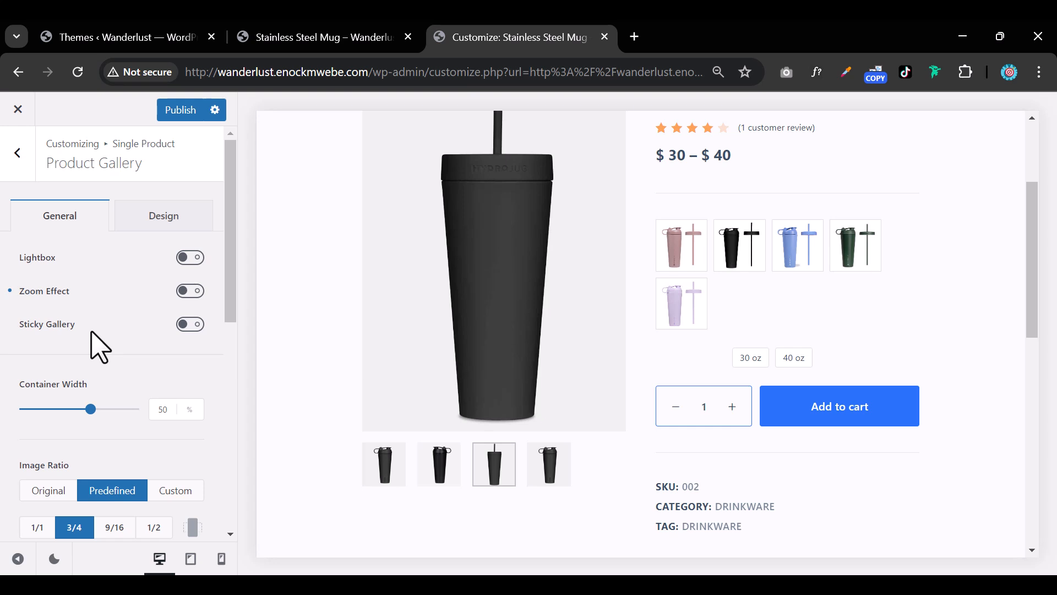
# Test switching Sticky Gallery on and back off, and check how the mug page scrolls in the preview
pyautogui.click(187, 325)
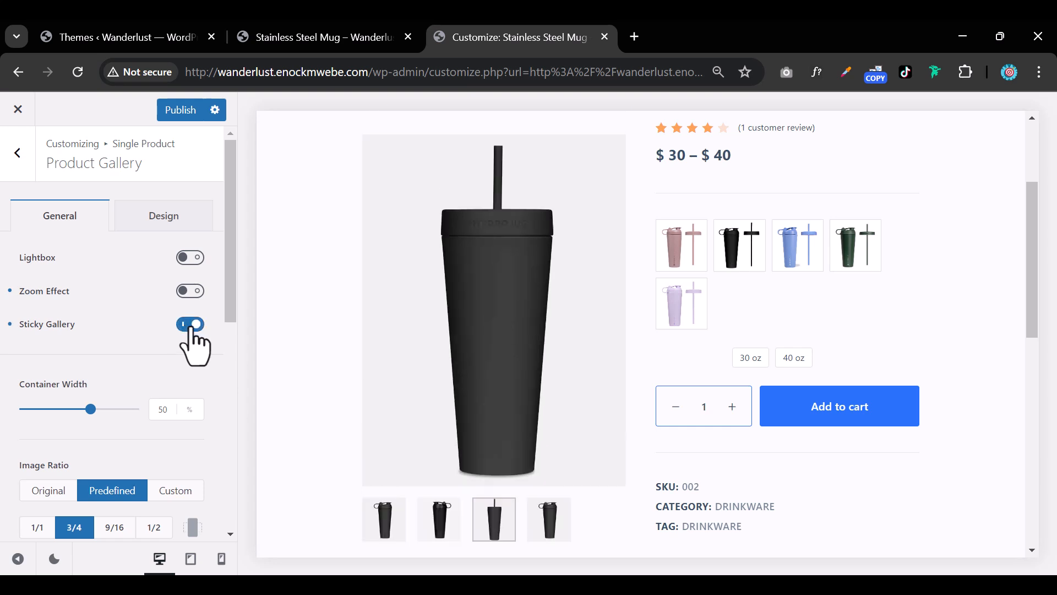
pyautogui.click(187, 327)
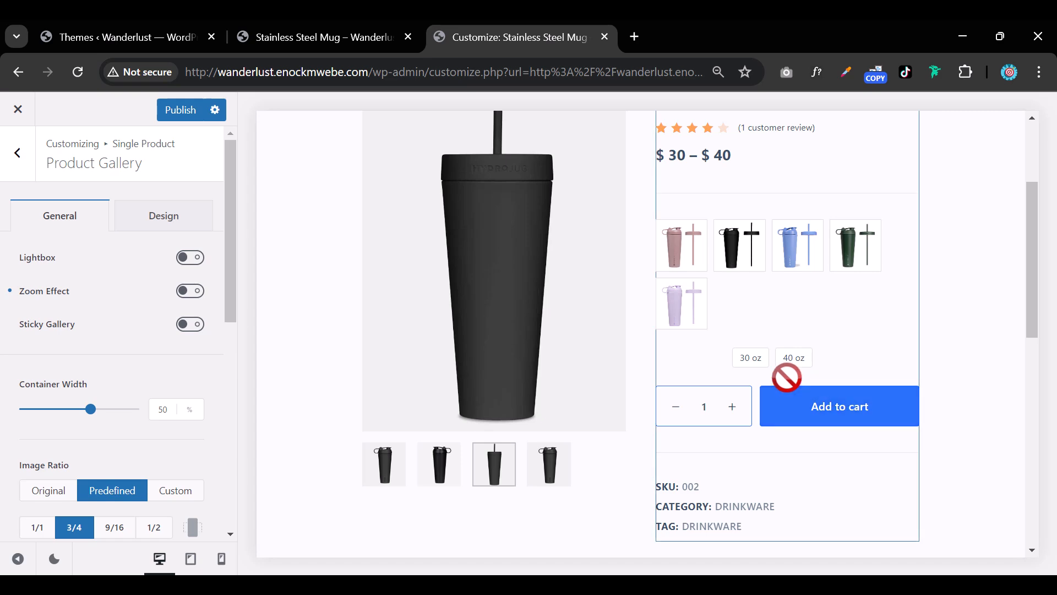
pyautogui.scroll(-5, 795, 394)
pyautogui.scroll(3, 796, 394)
pyautogui.scroll(-5, 793, 395)
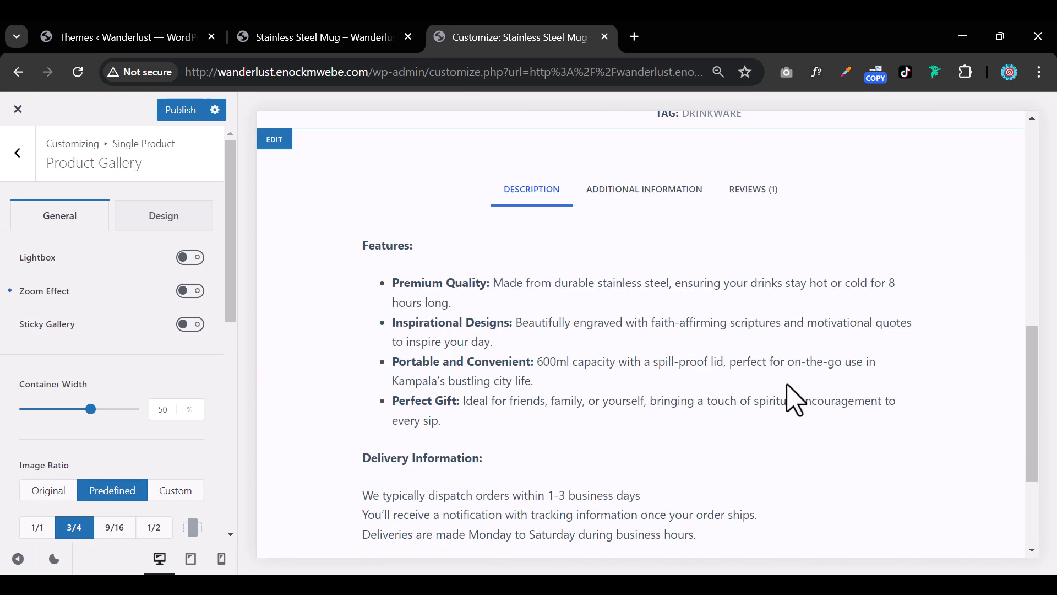
pyautogui.scroll(5, 794, 396)
pyautogui.scroll(-5, 796, 401)
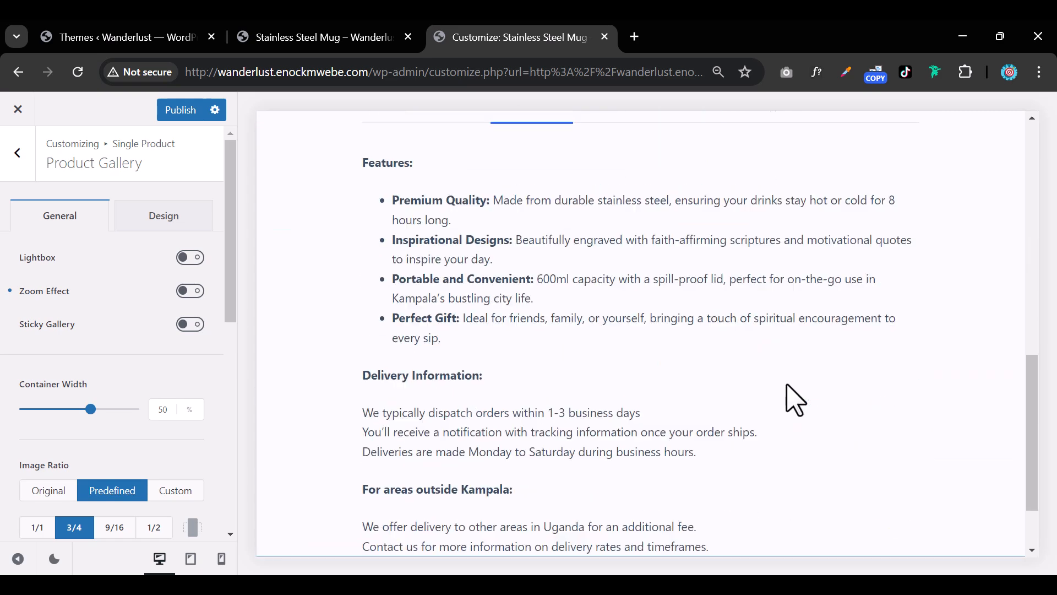
# Leave the Product Gallery settings and open the Product Tabs settings of the single product page
pyautogui.scroll(5, 796, 401)
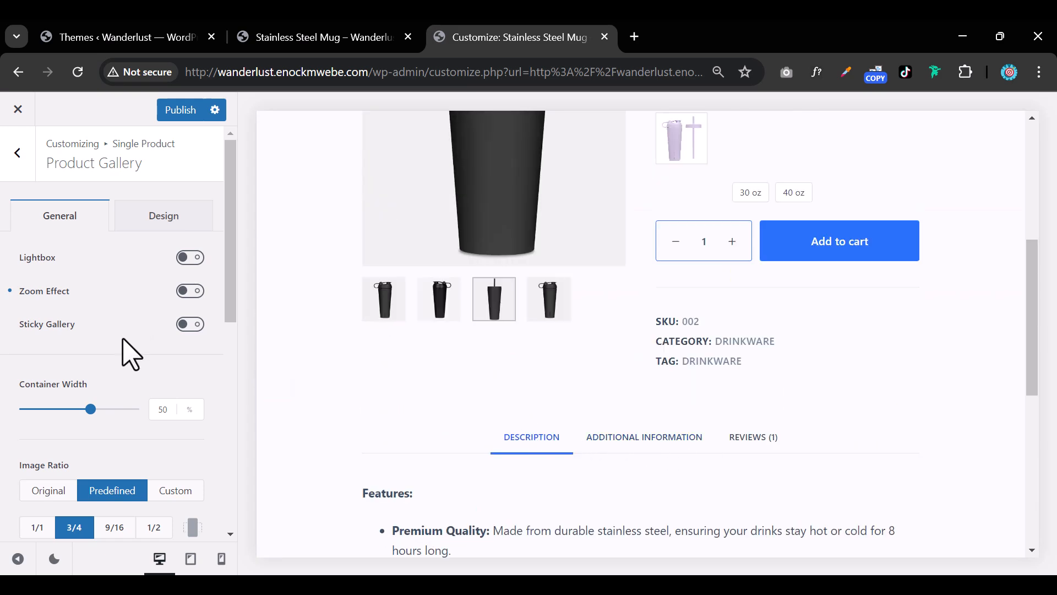
pyautogui.scroll(-5, 145, 361)
pyautogui.scroll(10, 141, 354)
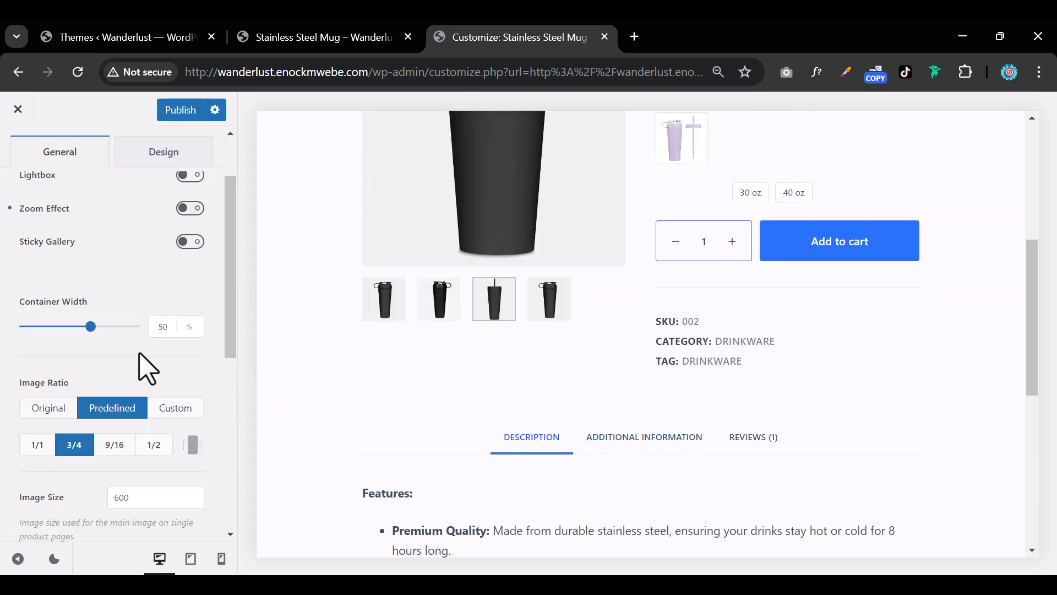
pyautogui.click(27, 165)
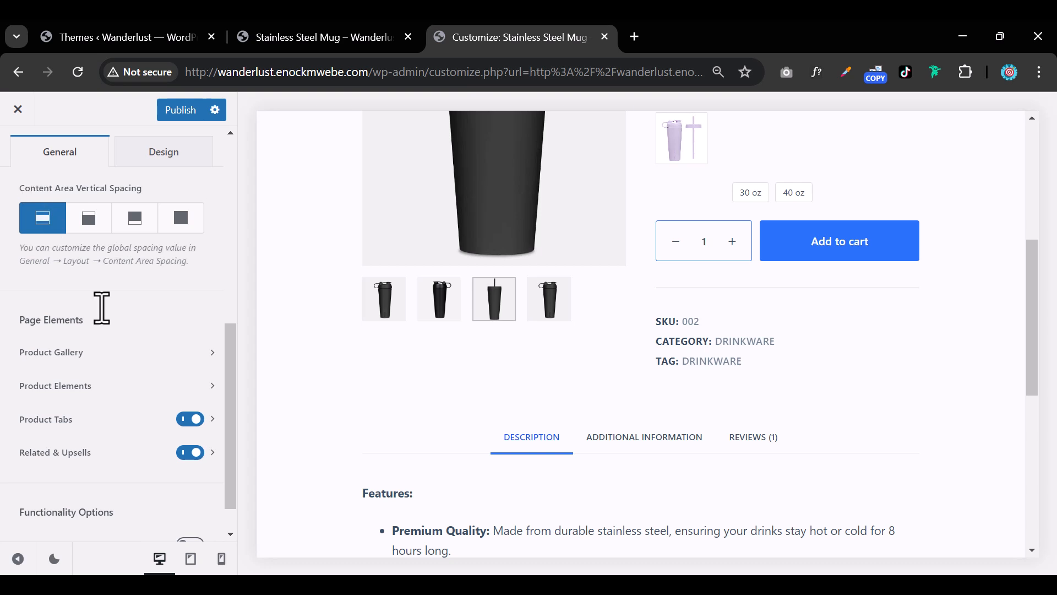
pyautogui.scroll(-1, 146, 406)
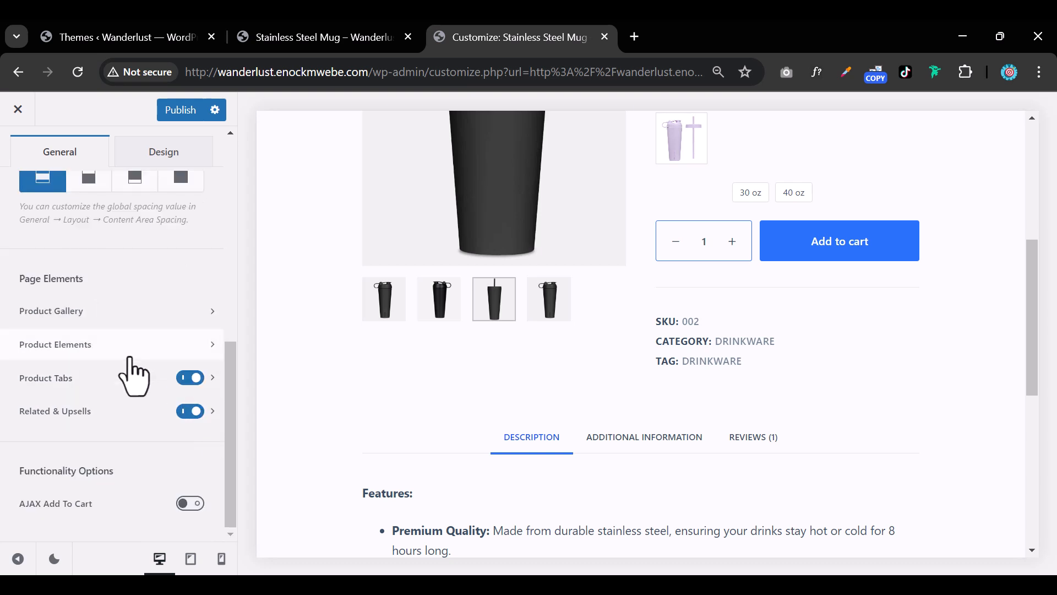
pyautogui.click(116, 391)
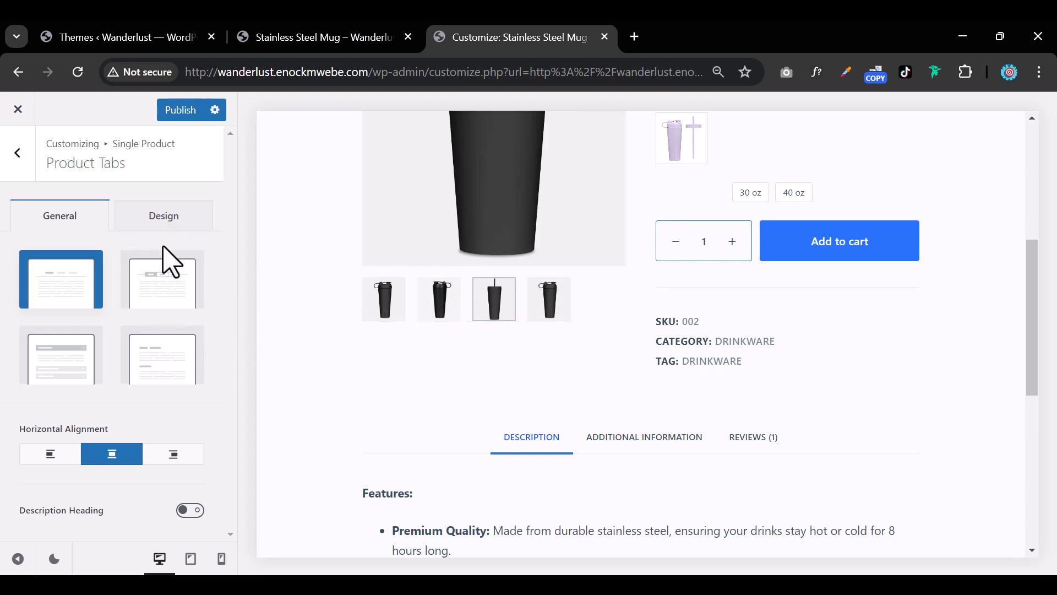
# Preview the Type 2 layout for the product tabs and switch back to the Type 1 layout
pyautogui.scroll(-3, 469, 428)
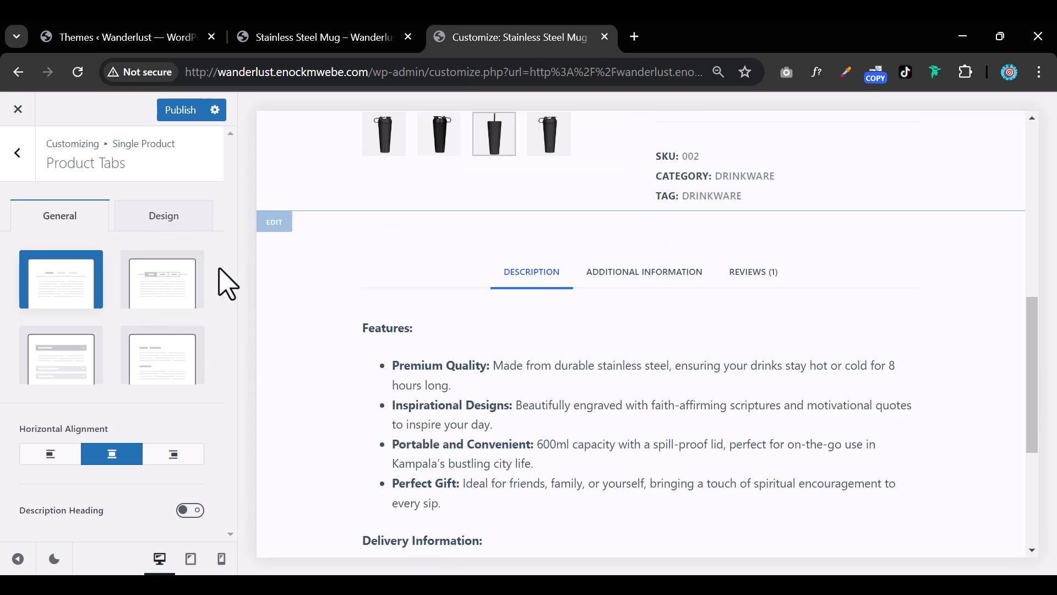
pyautogui.click(159, 293)
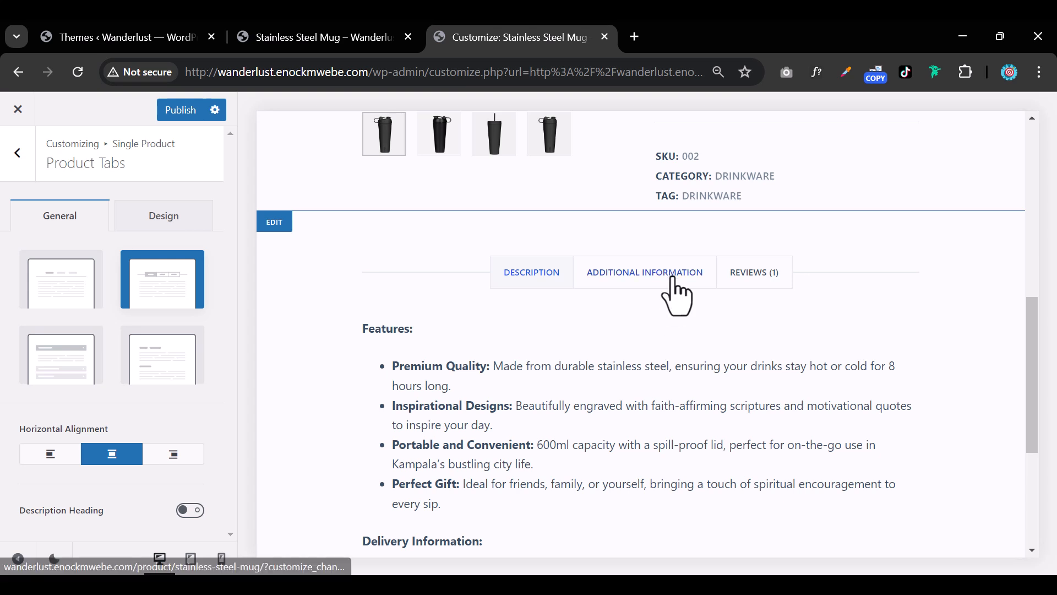
pyautogui.click(93, 287)
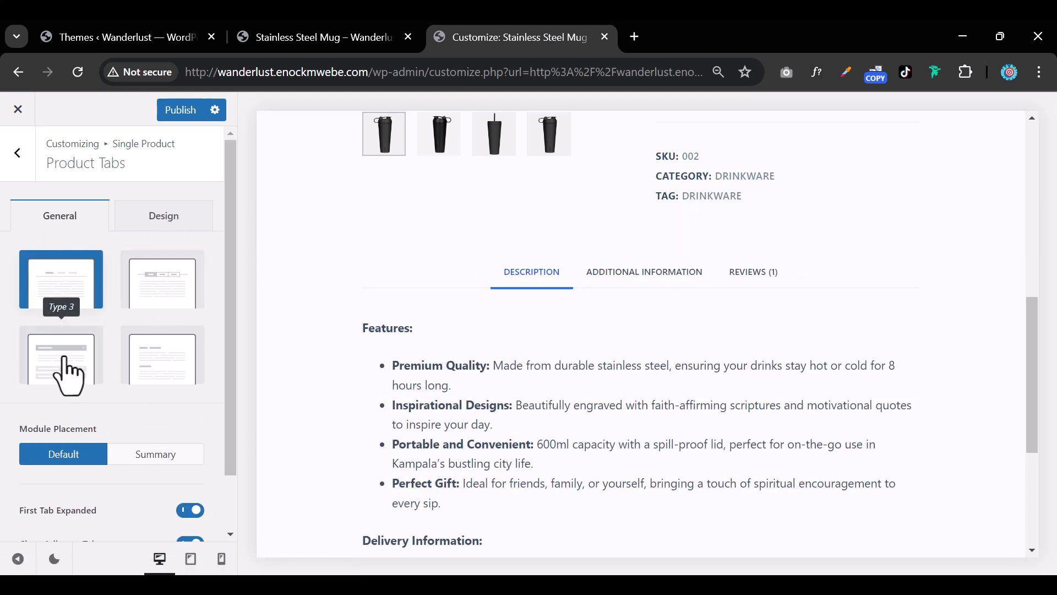
# Apply the Type 3 accordion layout to the product tabs and turn off First Tab Expanded
pyautogui.click(67, 376)
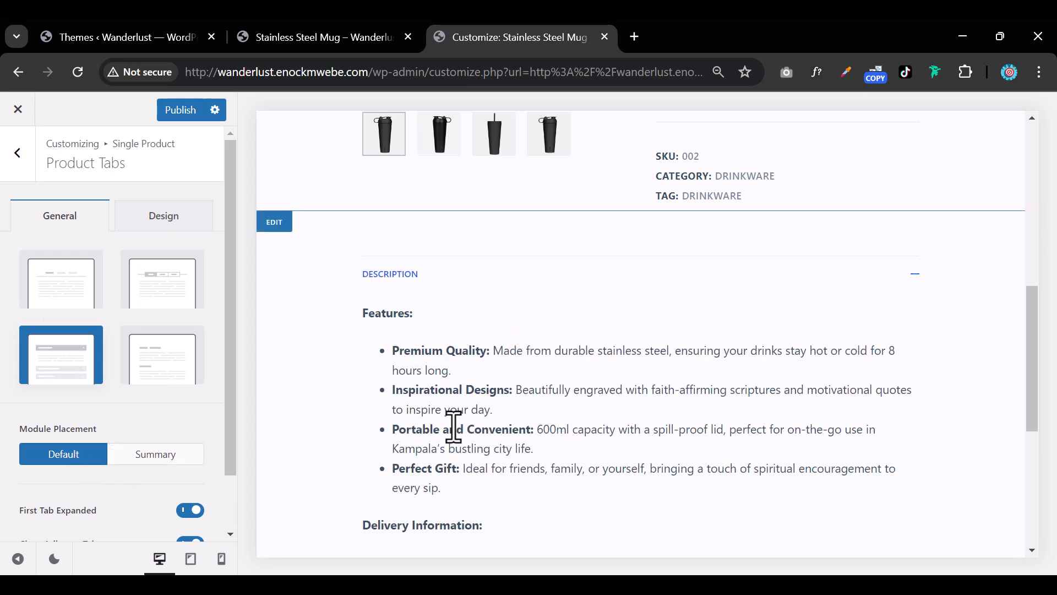
pyautogui.scroll(-5, 441, 435)
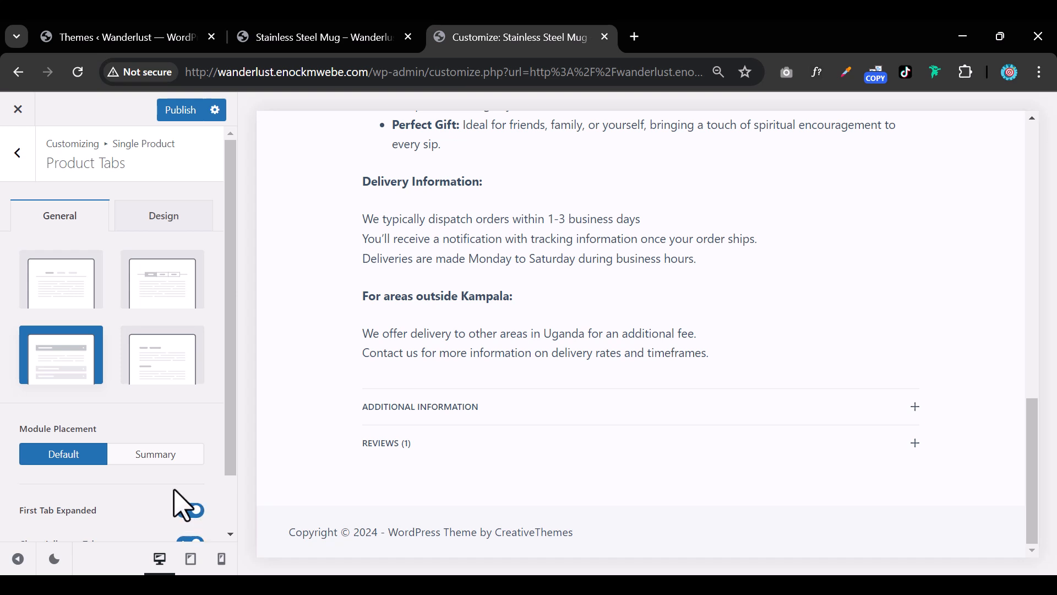
pyautogui.scroll(-1, 175, 499)
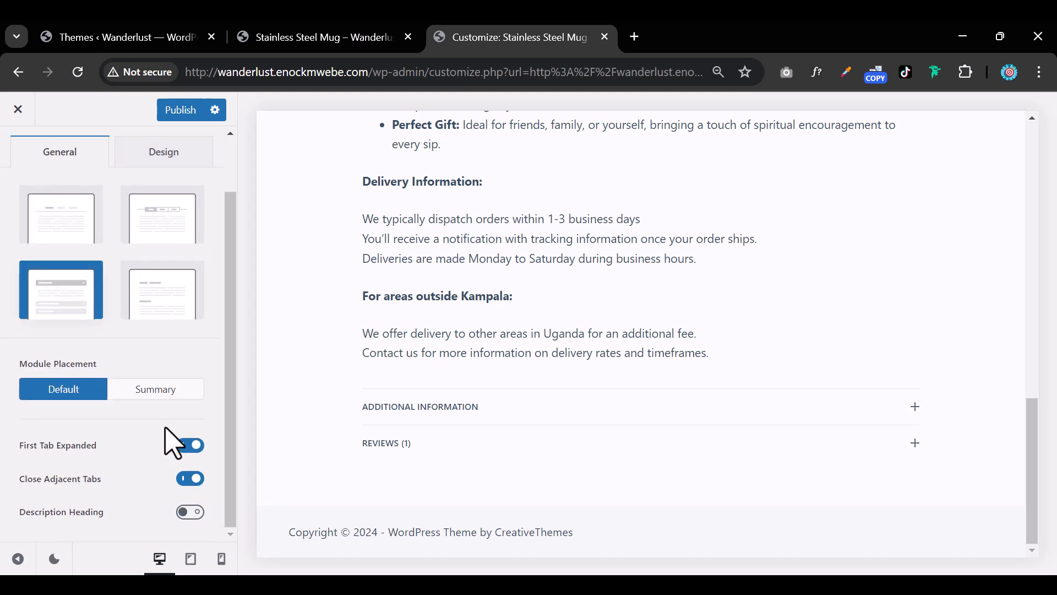
pyautogui.click(190, 445)
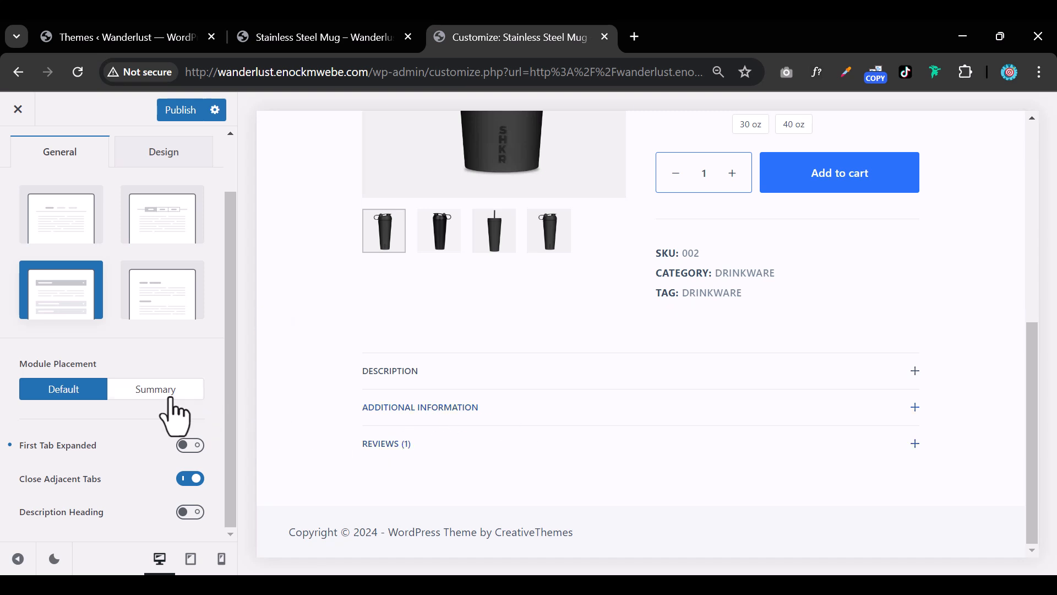
# Try the Type 4 layout for the product tabs and review its description, additional information and review sections in the preview
pyautogui.click(165, 309)
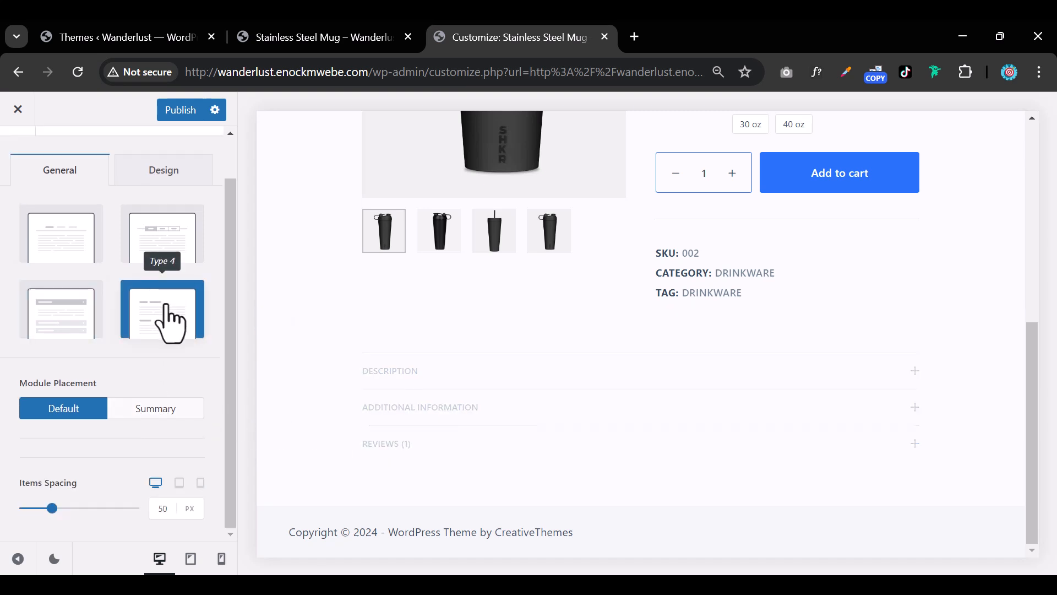
pyautogui.scroll(8, 656, 463)
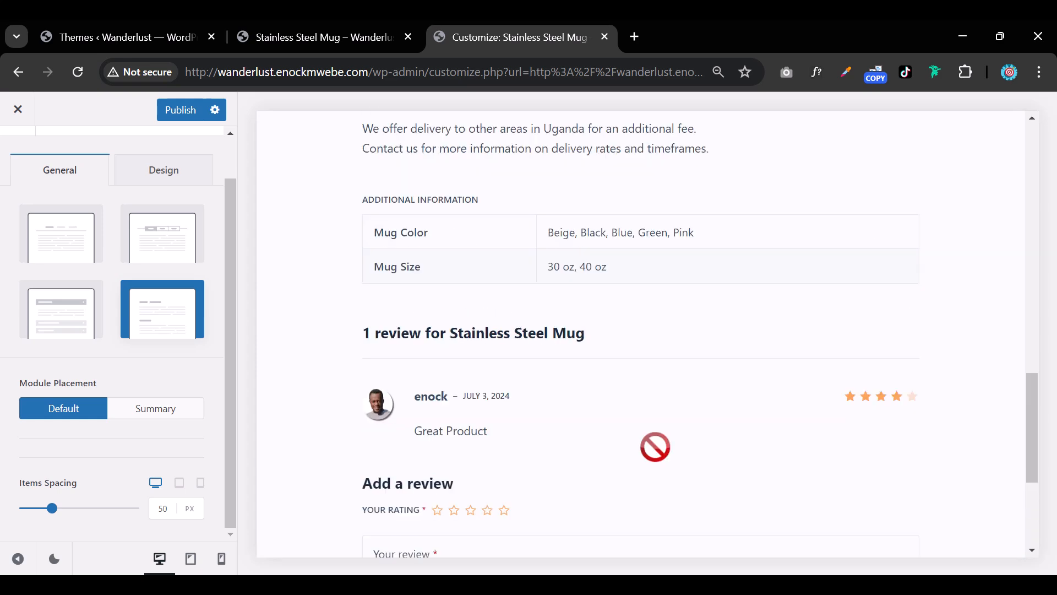
pyautogui.scroll(7, 664, 464)
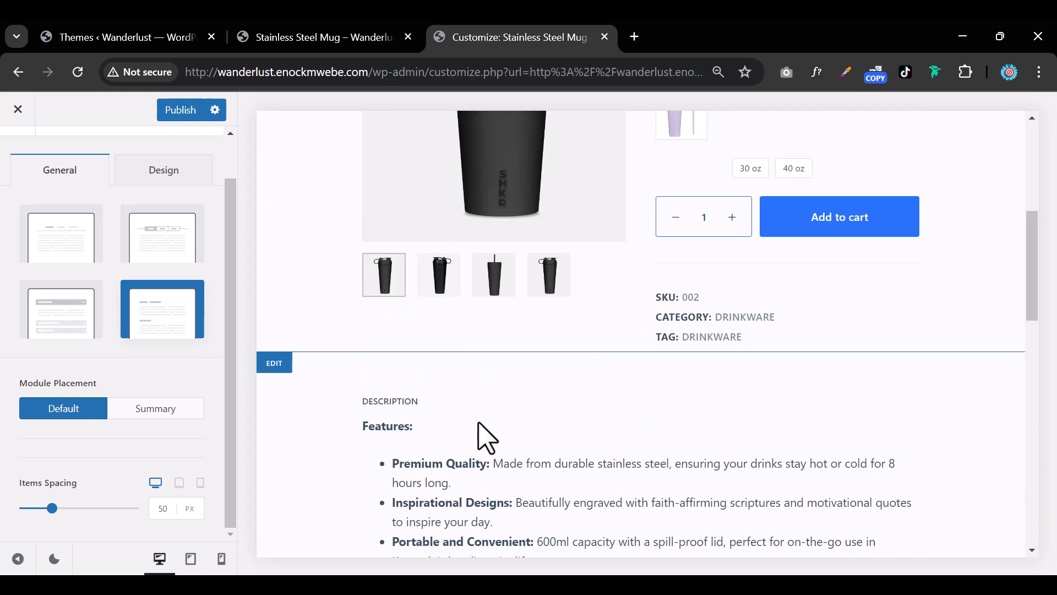
pyautogui.scroll(-6, 487, 438)
# Set Module Placement to Summary and return the product tabs to Type 3, testing the Description section's expanding and collapsing
pyautogui.click(193, 419)
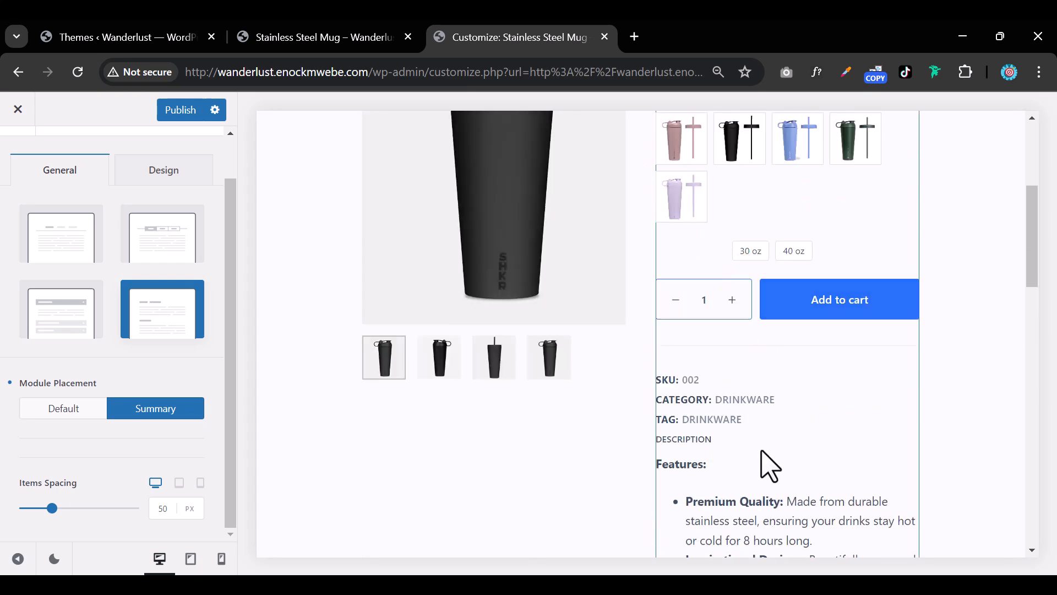
pyautogui.scroll(-10, 800, 496)
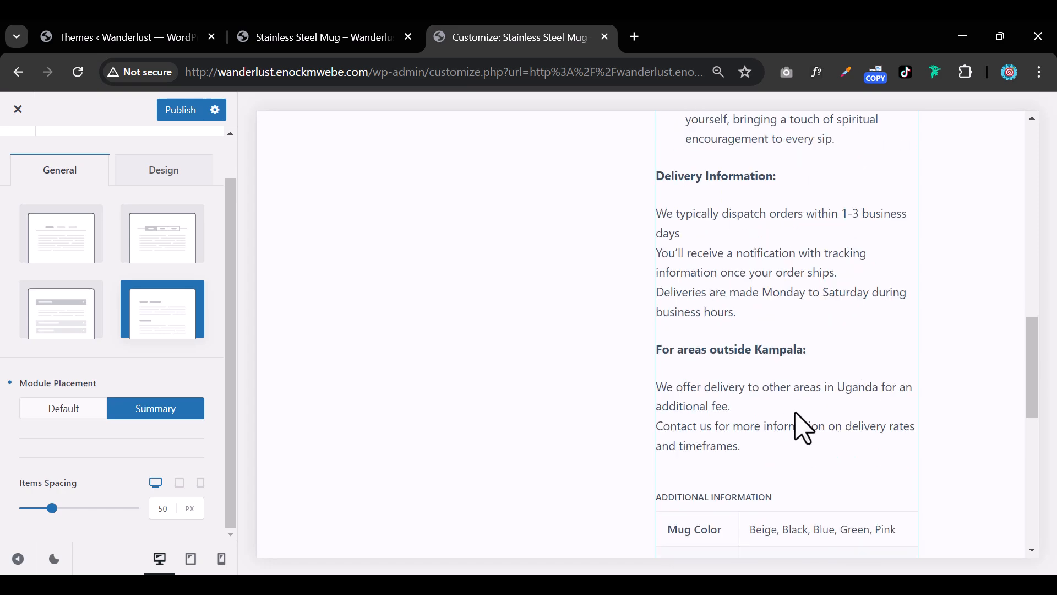
pyautogui.click(71, 325)
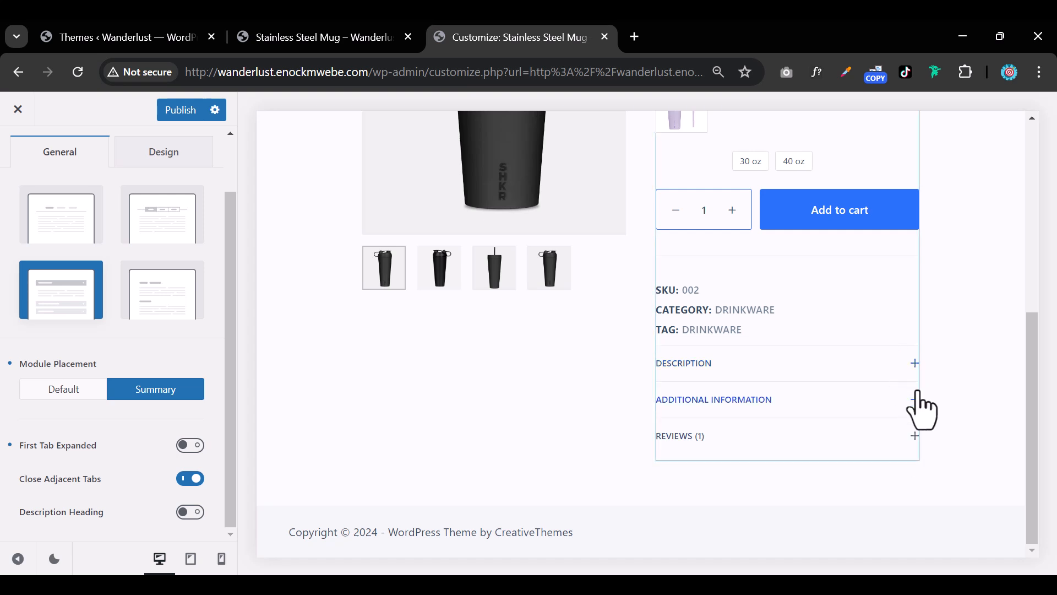
pyautogui.click(916, 368)
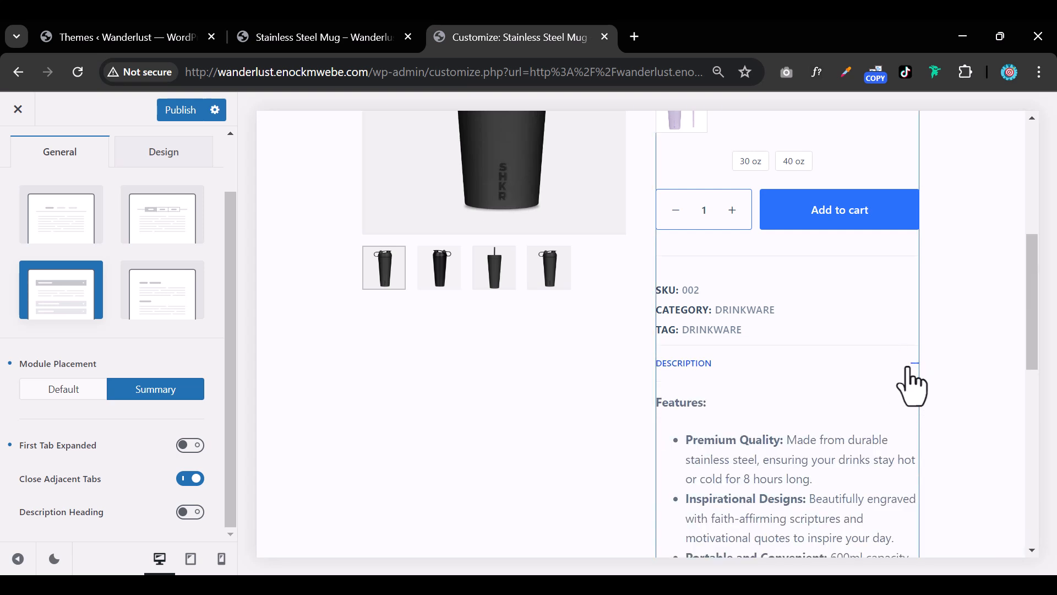
pyautogui.click(910, 368)
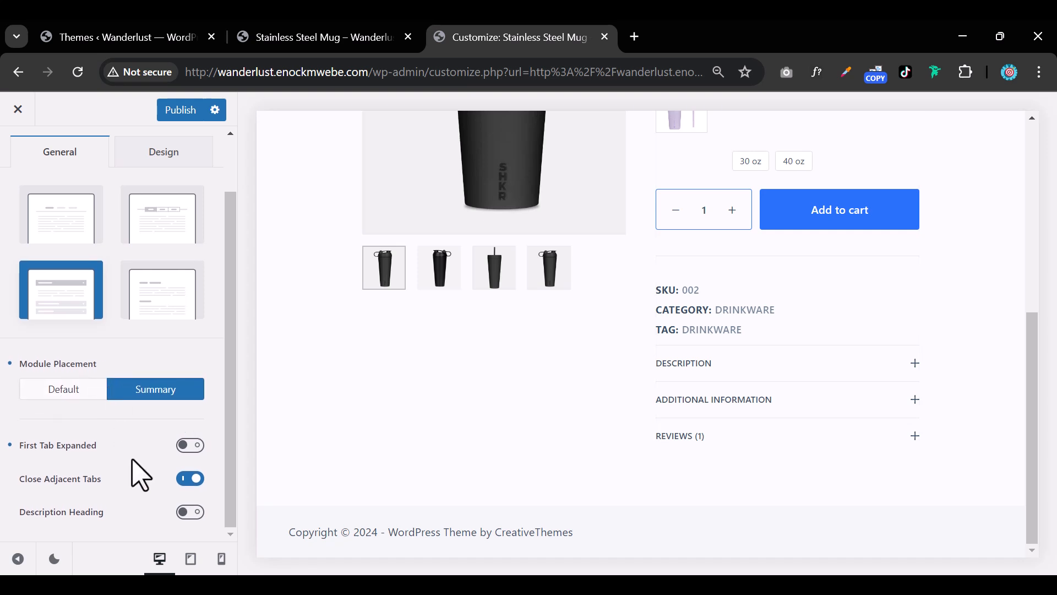
# Return to the single product options and reopen the Product Gallery settings
pyautogui.scroll(2, 141, 487)
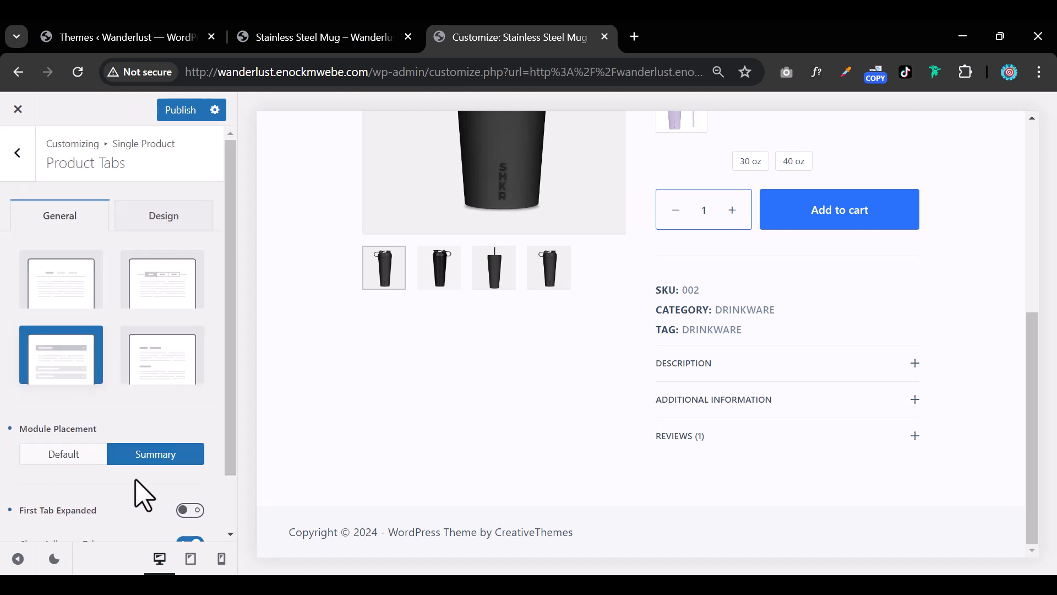
pyautogui.click(21, 155)
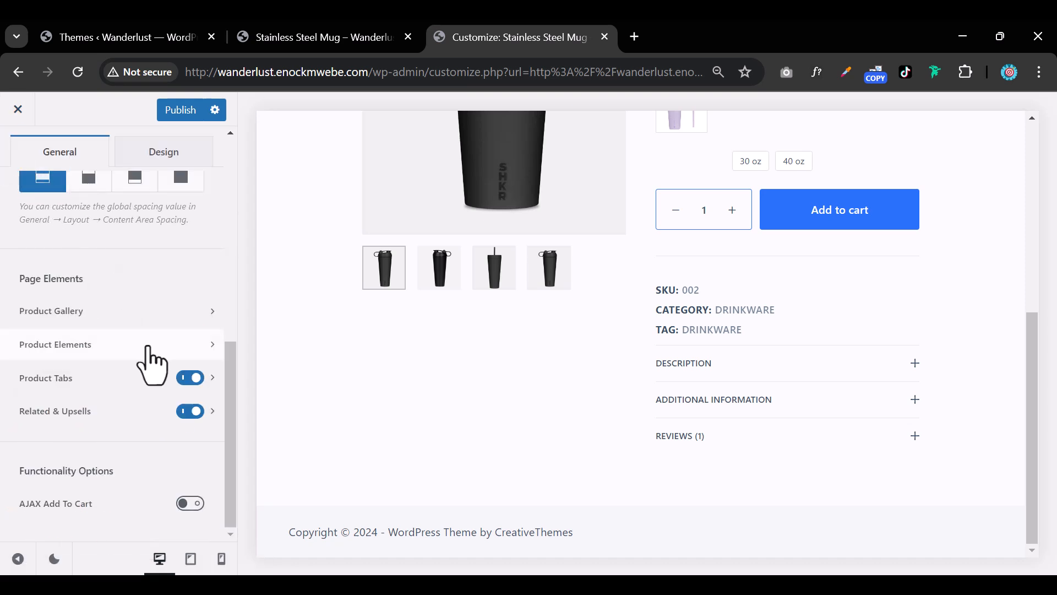
pyautogui.click(113, 314)
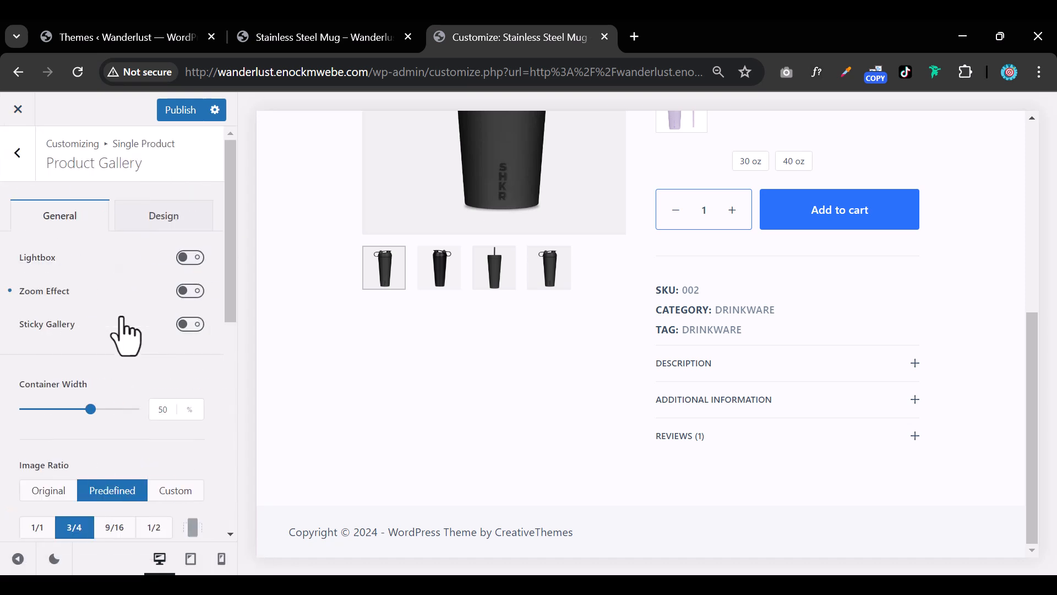
# Expand the mug's Description section in the preview and turn on Sticky Gallery
pyautogui.click(915, 363)
pyautogui.scroll(6, 564, 254)
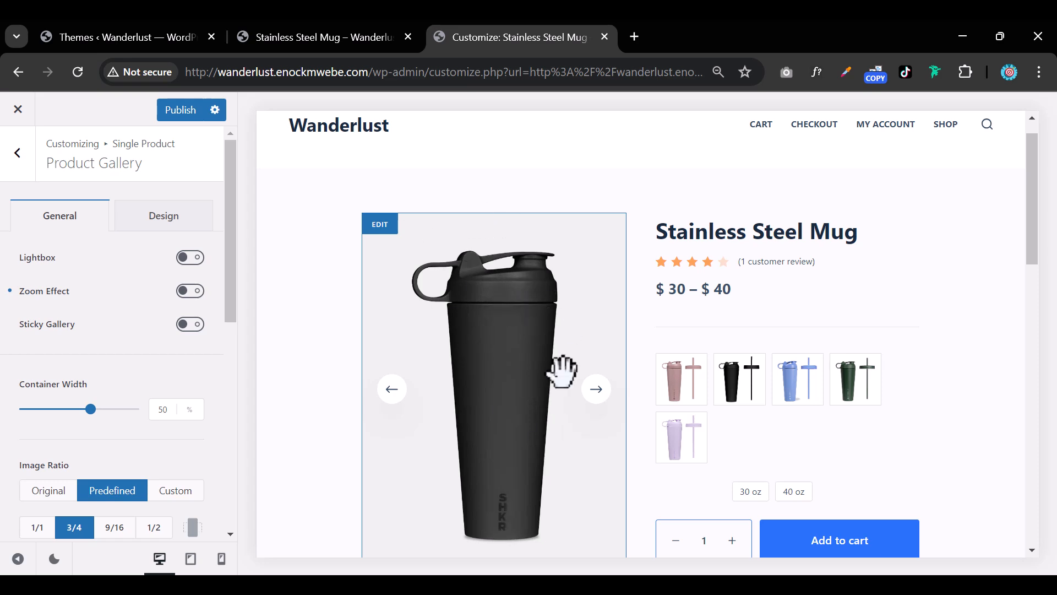
pyautogui.scroll(-6, 699, 349)
pyautogui.scroll(-8, 796, 325)
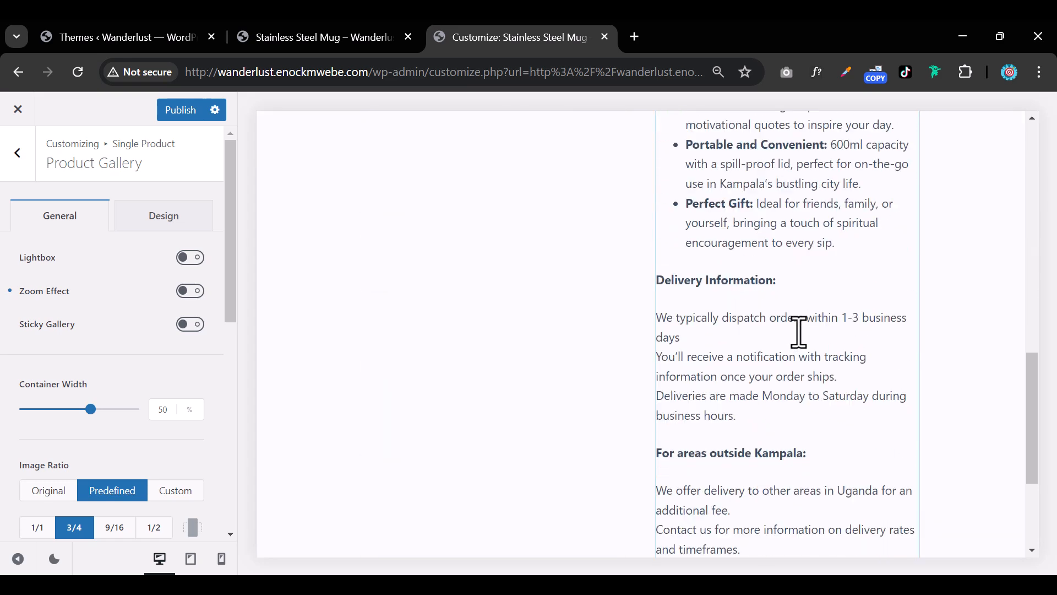
pyautogui.scroll(14, 793, 330)
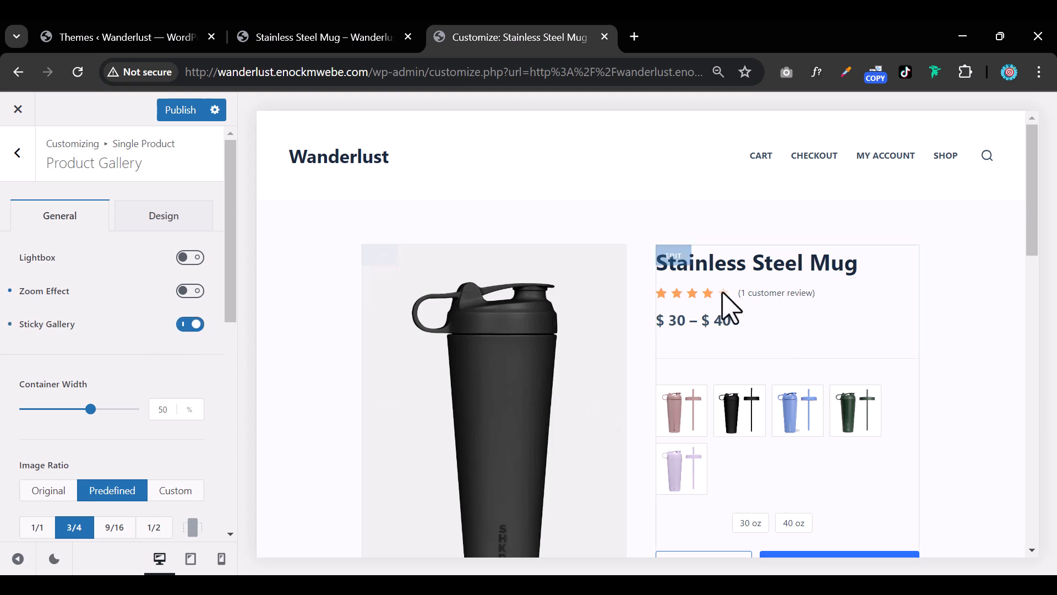
# Check how the sticky gallery follows the mug page's content, expanding the Additional Information section in the preview
pyautogui.scroll(-4, 767, 314)
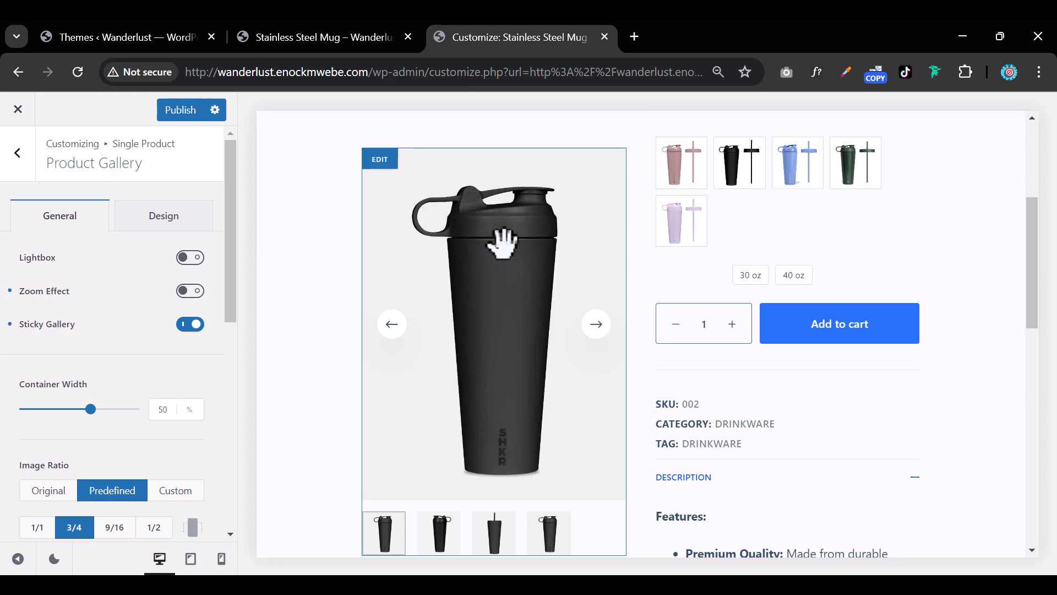
pyautogui.scroll(-6, 779, 358)
pyautogui.scroll(-5, 779, 346)
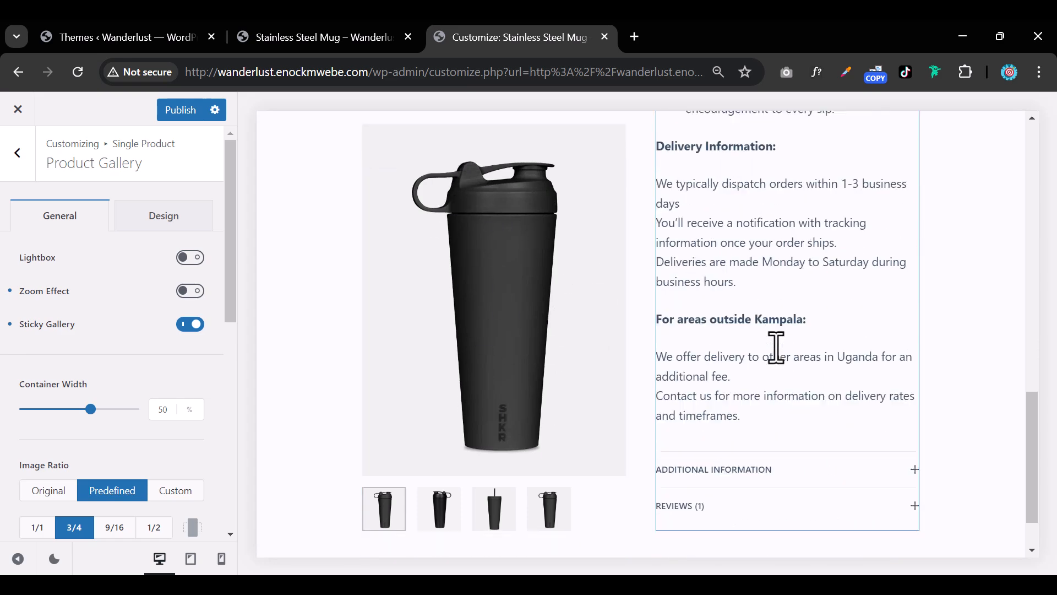
pyautogui.click(833, 424)
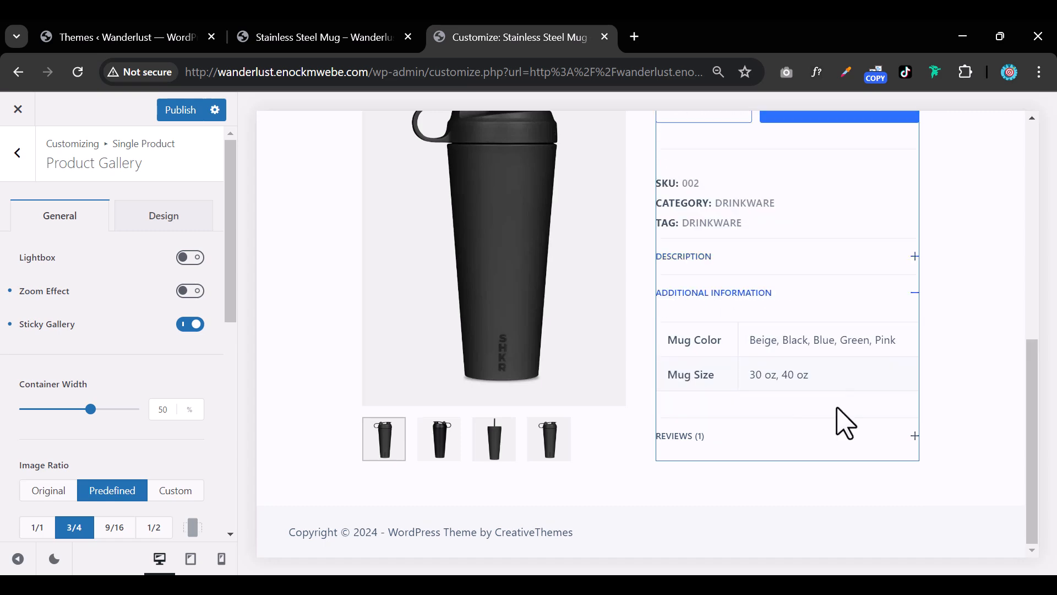
pyautogui.scroll(5, 833, 394)
pyautogui.scroll(4, 836, 388)
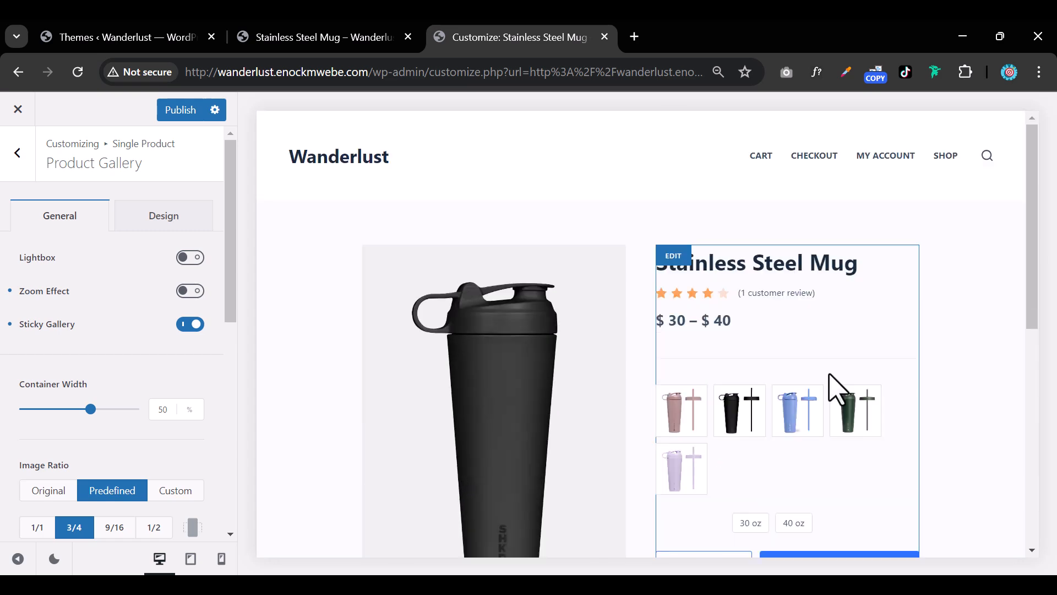
# Try the predefined gallery image ratios 1/1, 4/3 and the reversed 3/4, checking each on the mug page preview
pyautogui.scroll(-5, 44, 338)
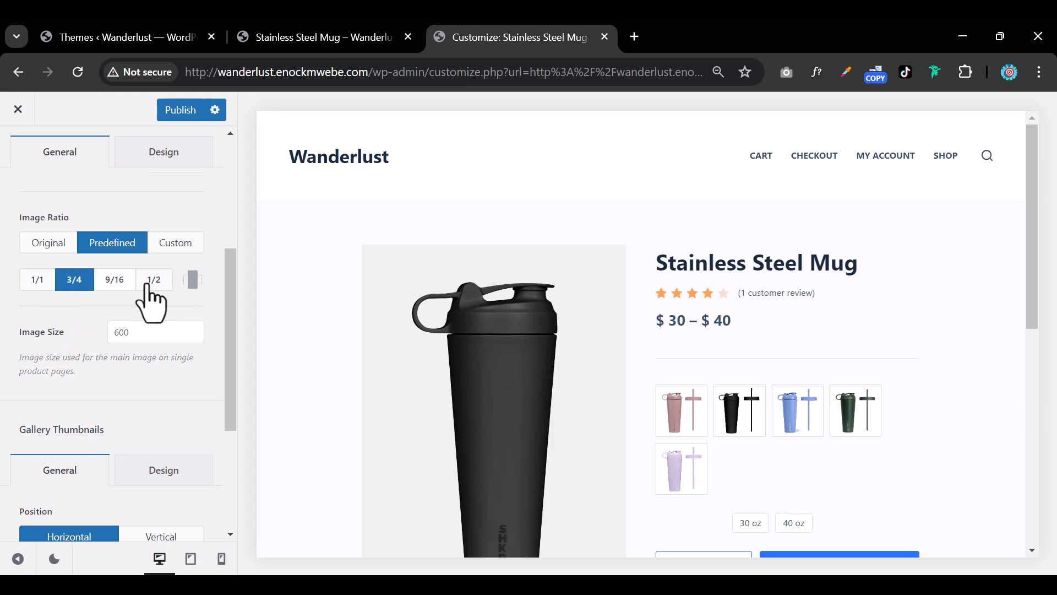
pyautogui.click(36, 280)
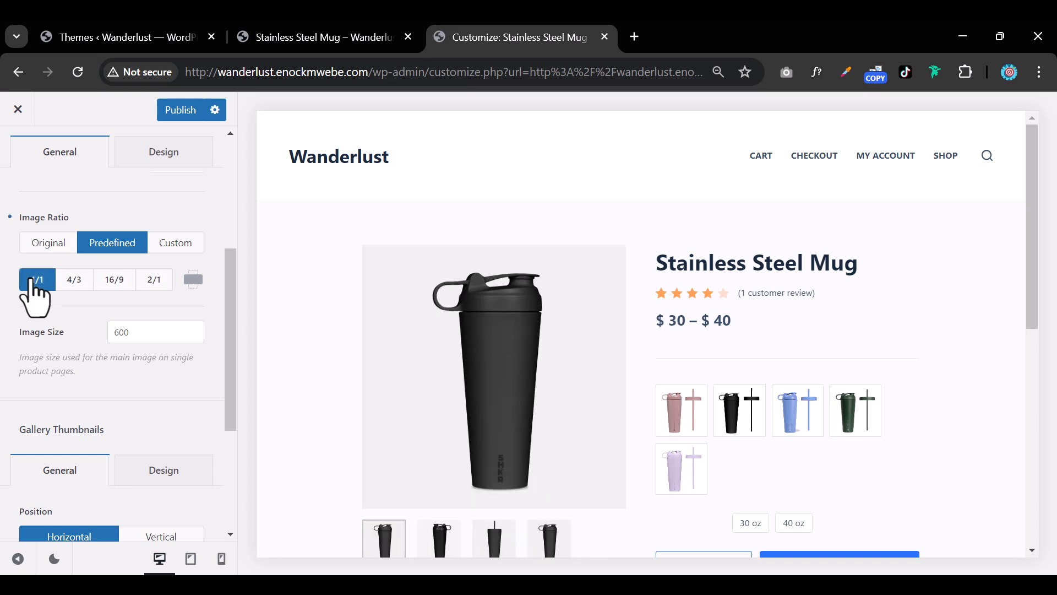
pyautogui.scroll(-8, 755, 364)
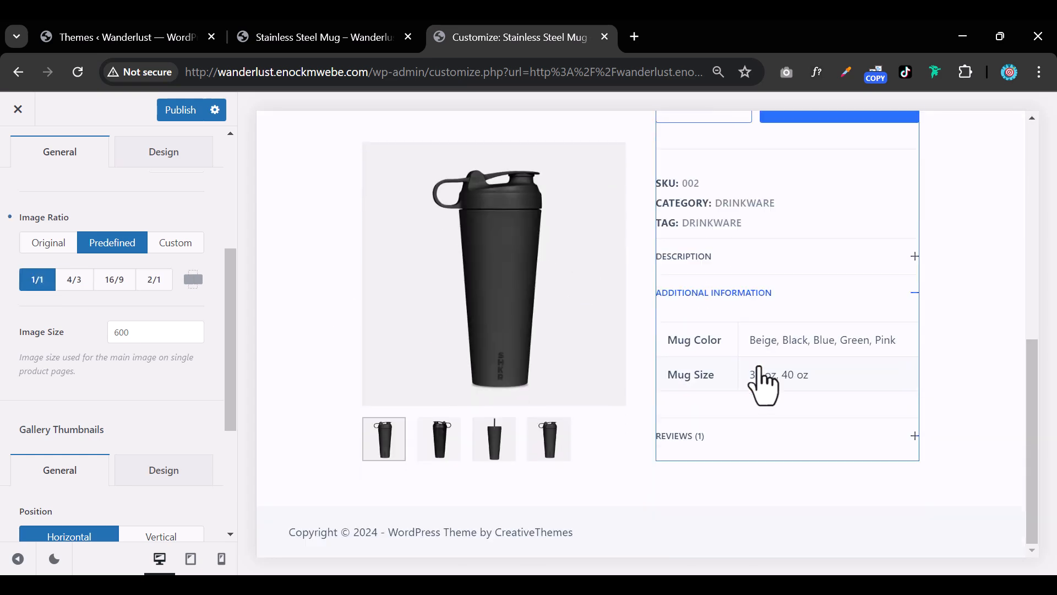
pyautogui.scroll(10, 758, 285)
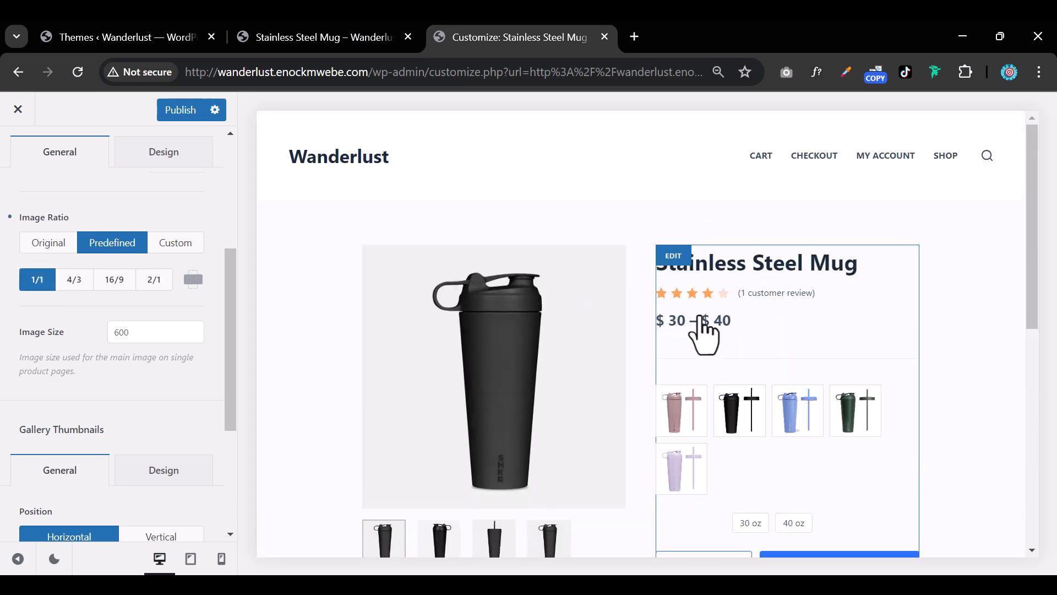
pyautogui.click(73, 280)
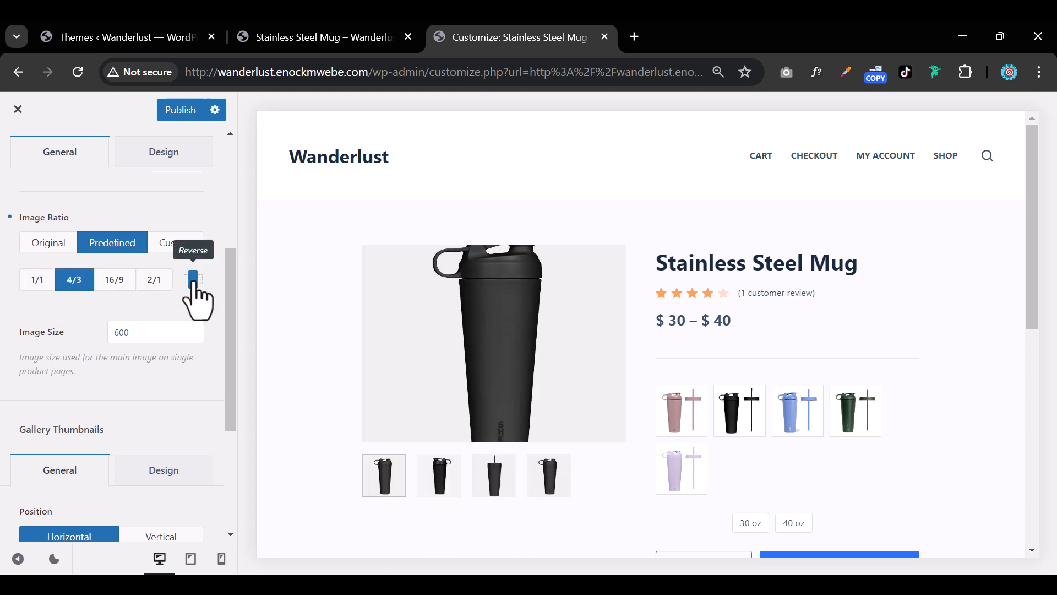
pyautogui.click(193, 279)
pyautogui.click(193, 279)
pyautogui.click(193, 279)
pyautogui.scroll(-7, 642, 396)
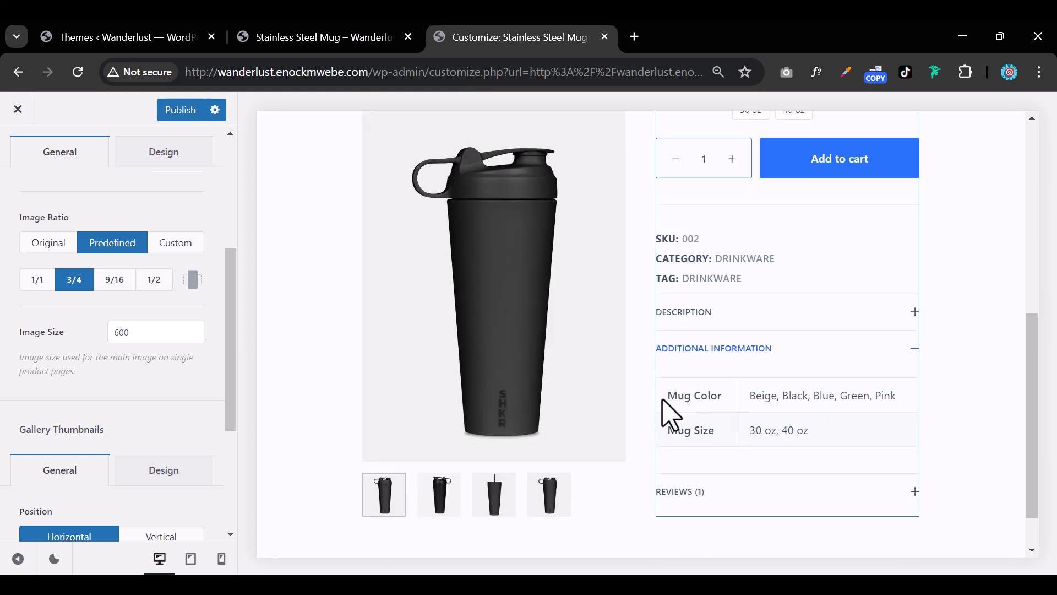
# Set the product gallery's image ratio to a custom 4:5
pyautogui.click(165, 247)
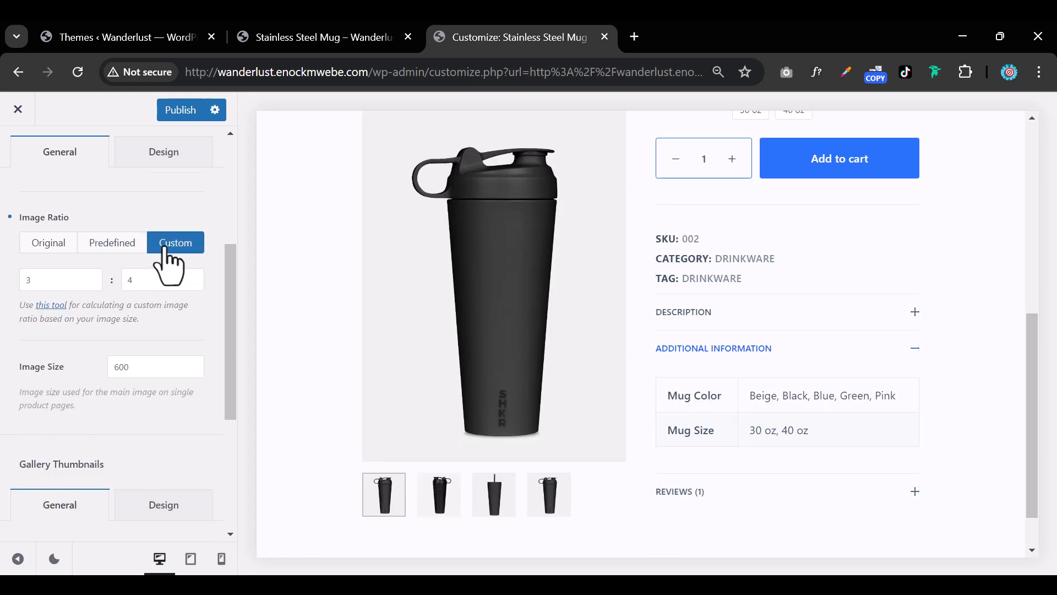
pyautogui.click(25, 280)
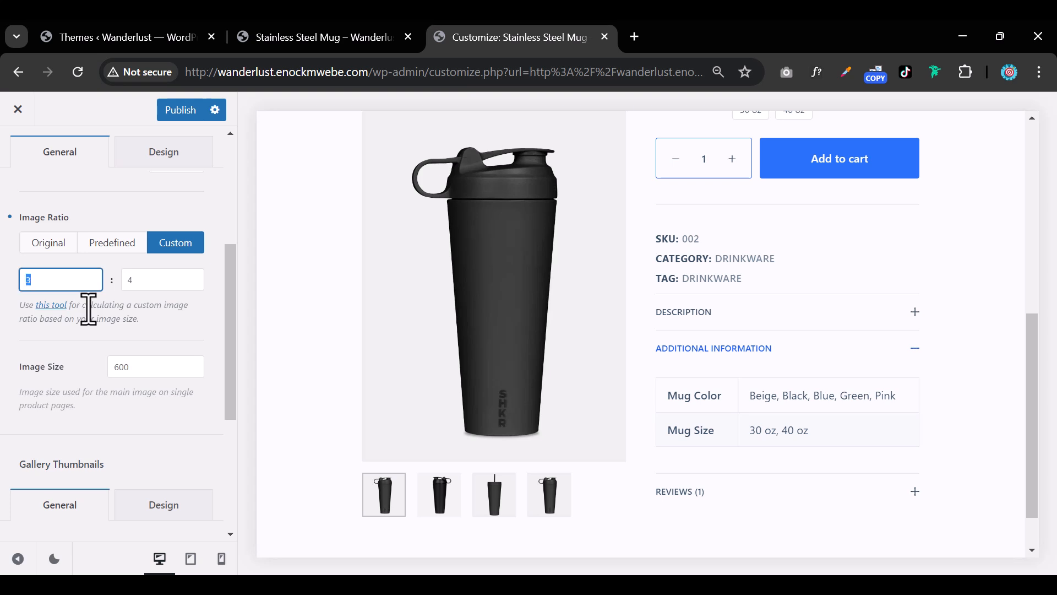
pyautogui.write('4')
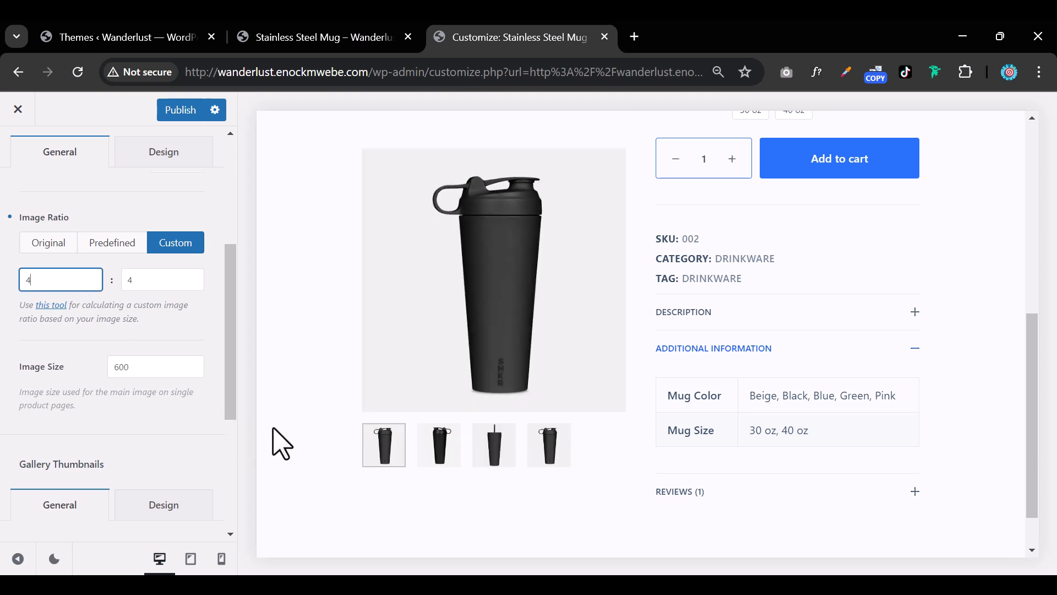
pyautogui.click(153, 281)
pyautogui.press('BackSpace')
pyautogui.write('5')
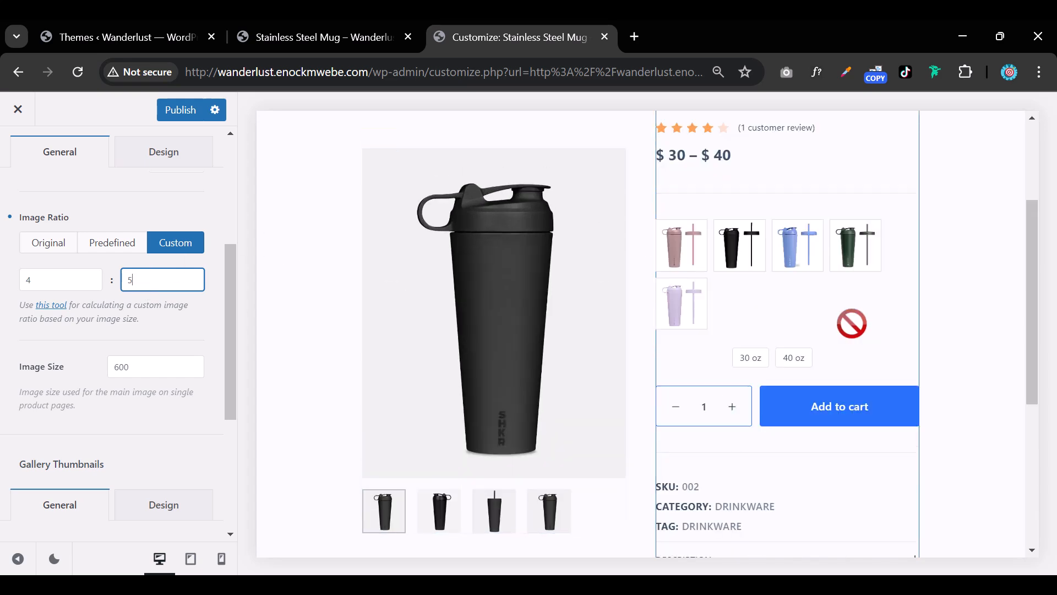
# Expand the mug's Description section in the preview and check how the sticky gallery behaves with the custom image ratio
pyautogui.click(914, 315)
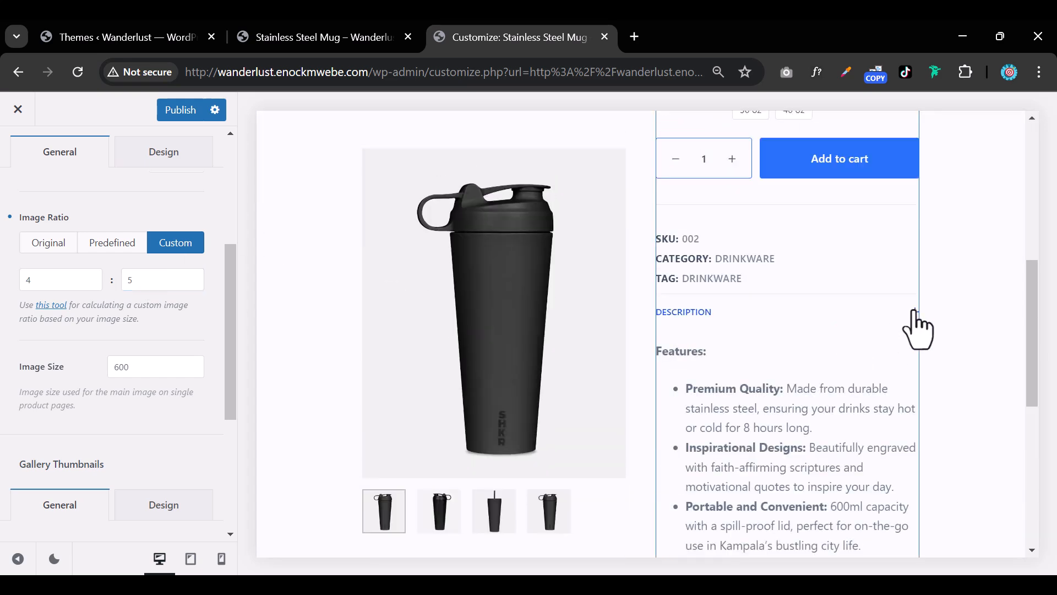
pyautogui.scroll(-8, 916, 326)
pyautogui.scroll(15, 881, 400)
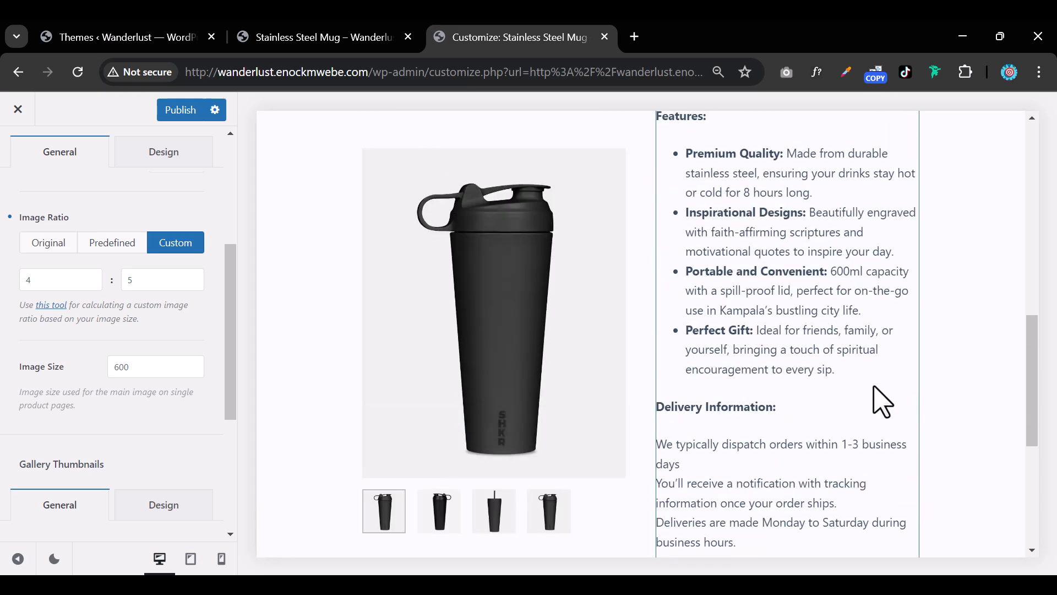
pyautogui.scroll(-8, 873, 391)
pyautogui.scroll(-10, 870, 386)
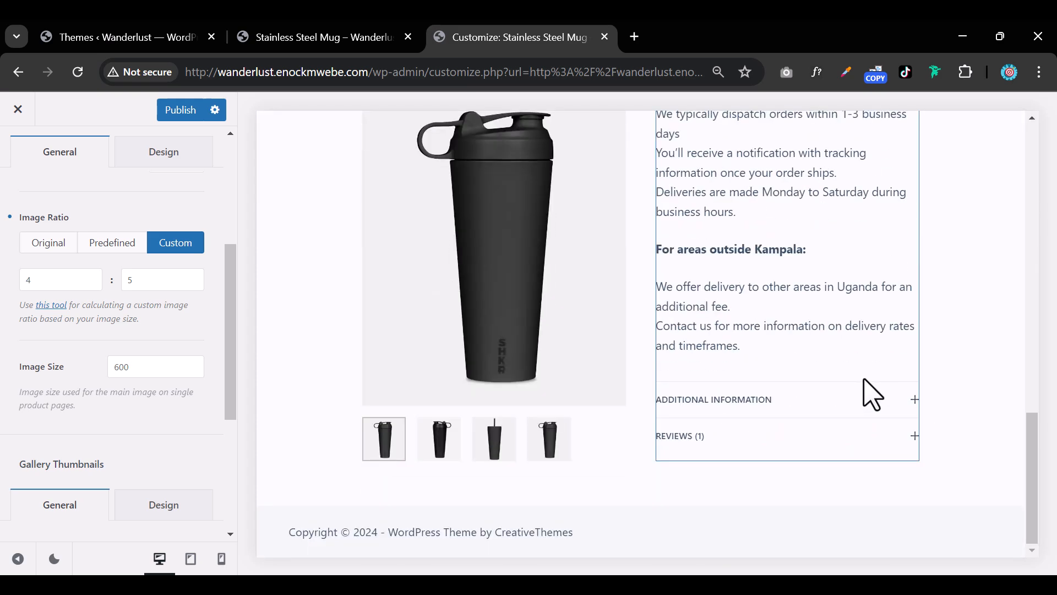
pyautogui.scroll(15, 872, 394)
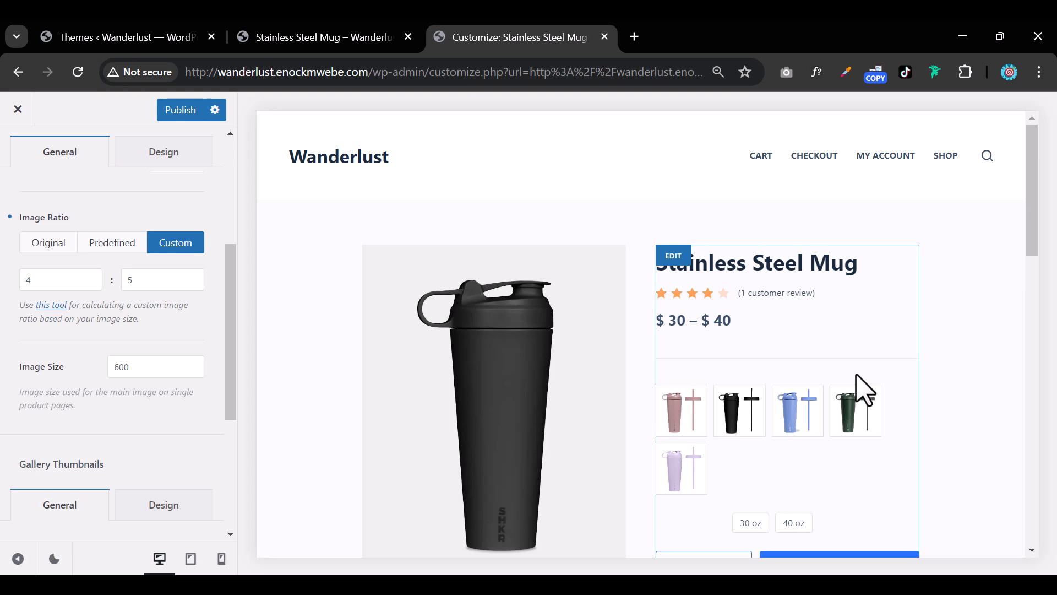
pyautogui.scroll(-5, 684, 413)
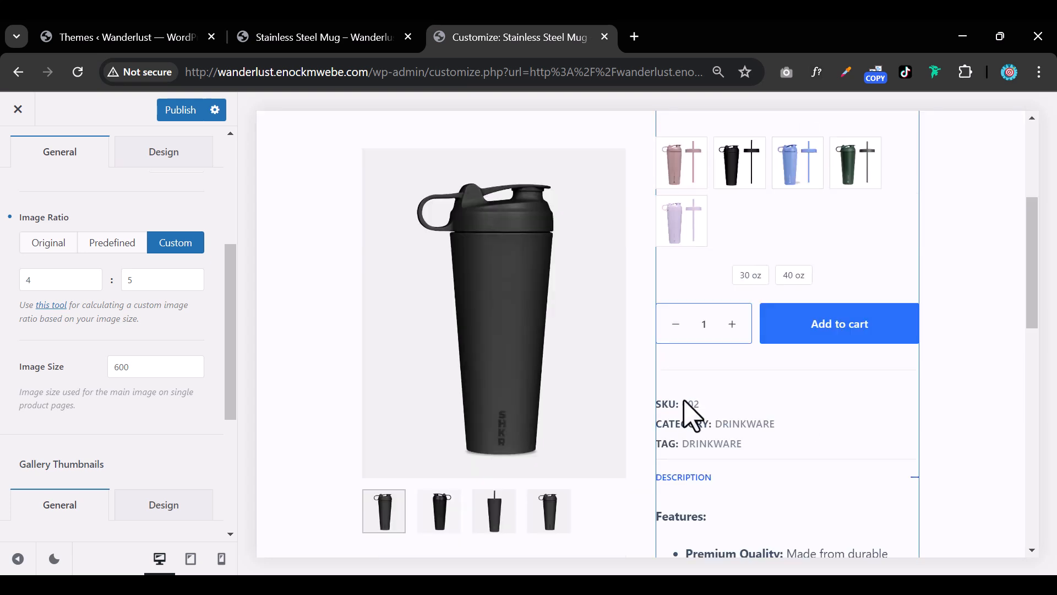
pyautogui.scroll(-2, 118, 306)
pyautogui.scroll(-3, 118, 306)
# Return to the single product options and open the Product Elements settings, reviewing the element list against the preview
pyautogui.scroll(9, 63, 261)
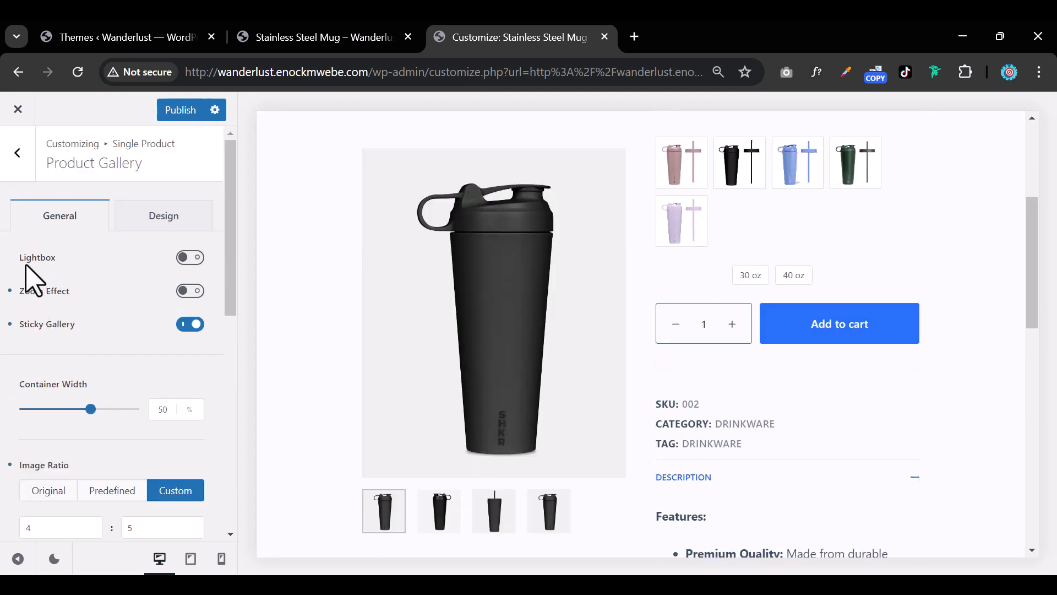
pyautogui.click(27, 160)
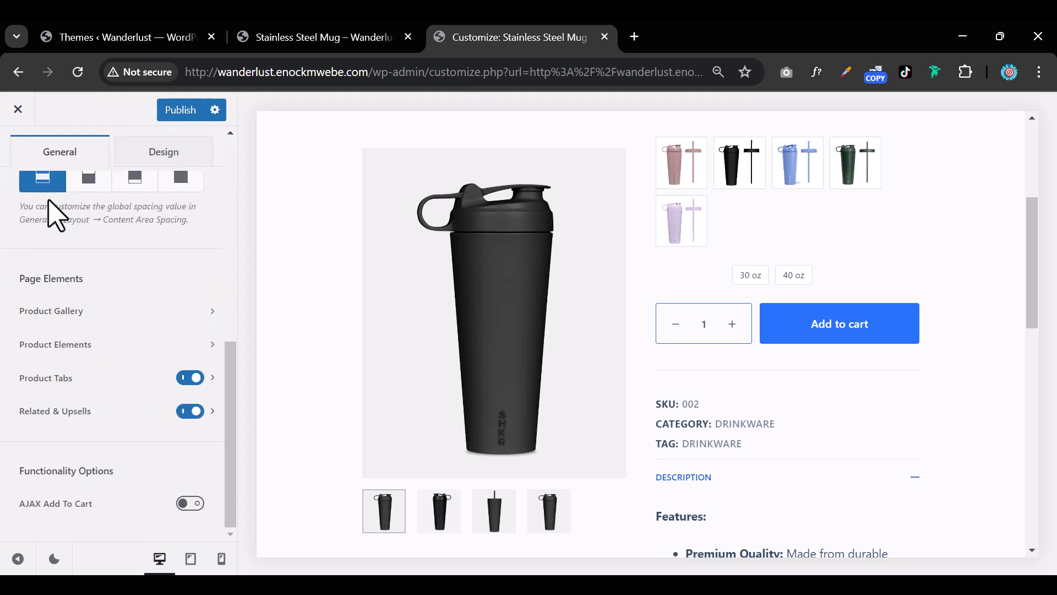
pyautogui.click(118, 353)
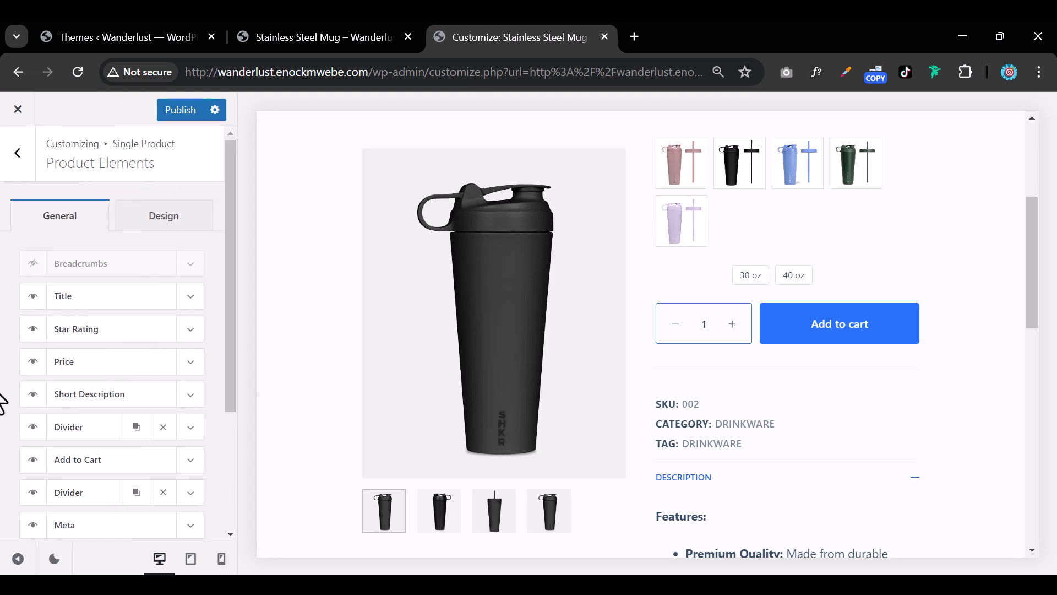
pyautogui.scroll(-4, 111, 472)
pyautogui.scroll(-3, 678, 386)
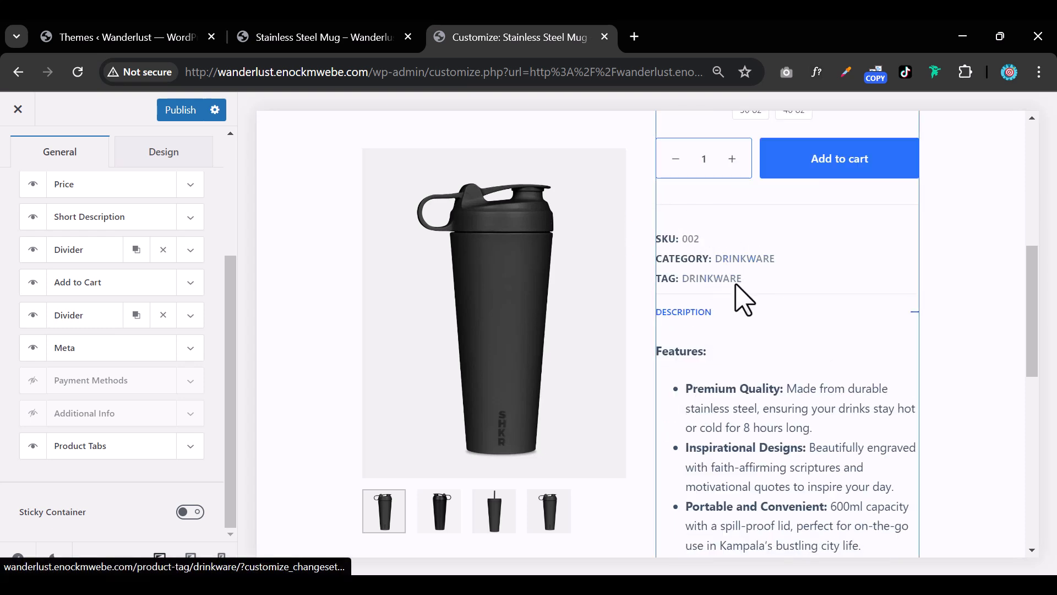
# Hide the Meta element, then show Payment Methods and place it below Additional Info
pyautogui.click(34, 353)
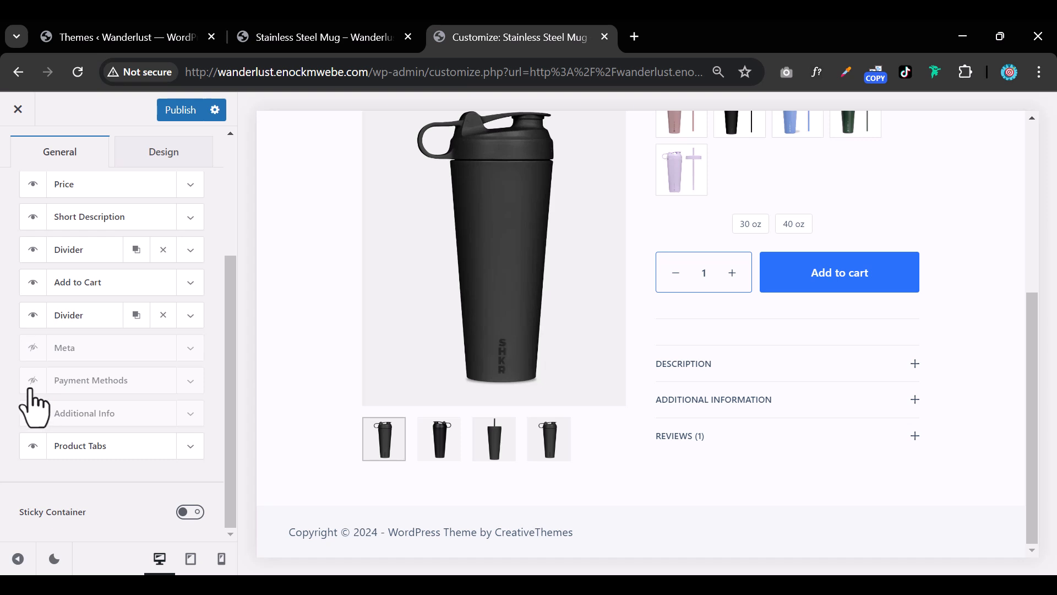
pyautogui.click(31, 388)
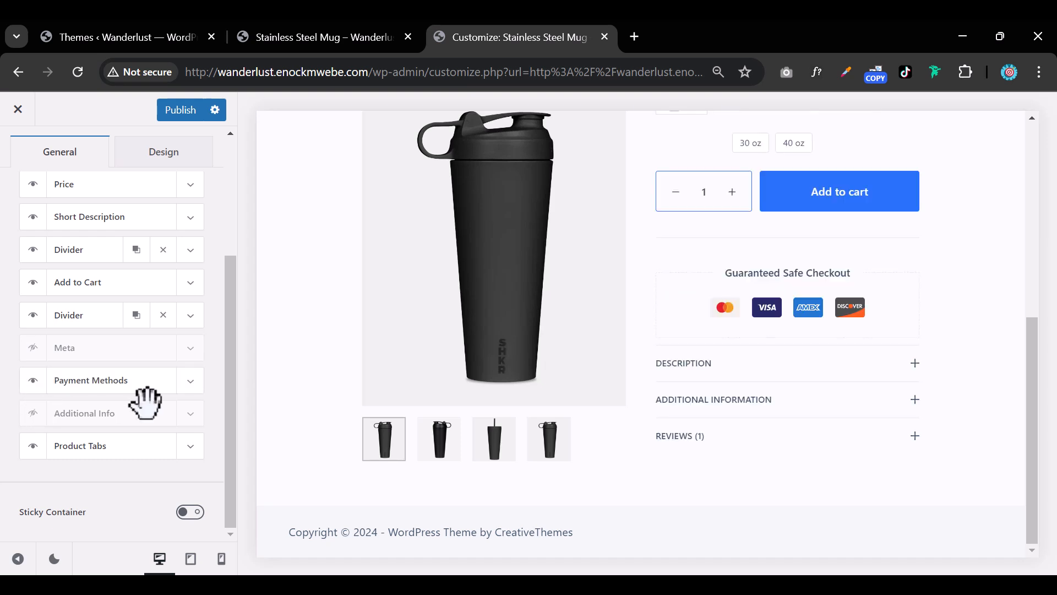
pyautogui.moveTo(118, 374); pyautogui.dragTo(118, 416)
# Show the Additional Info element, inspect its title and items, and hide it again
pyautogui.click(34, 380)
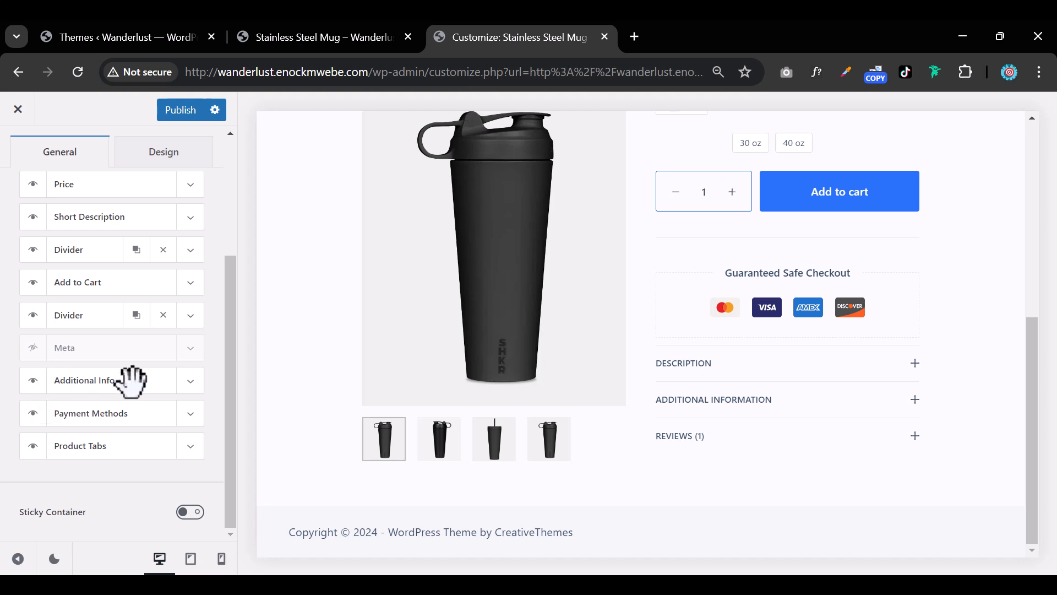
pyautogui.click(191, 386)
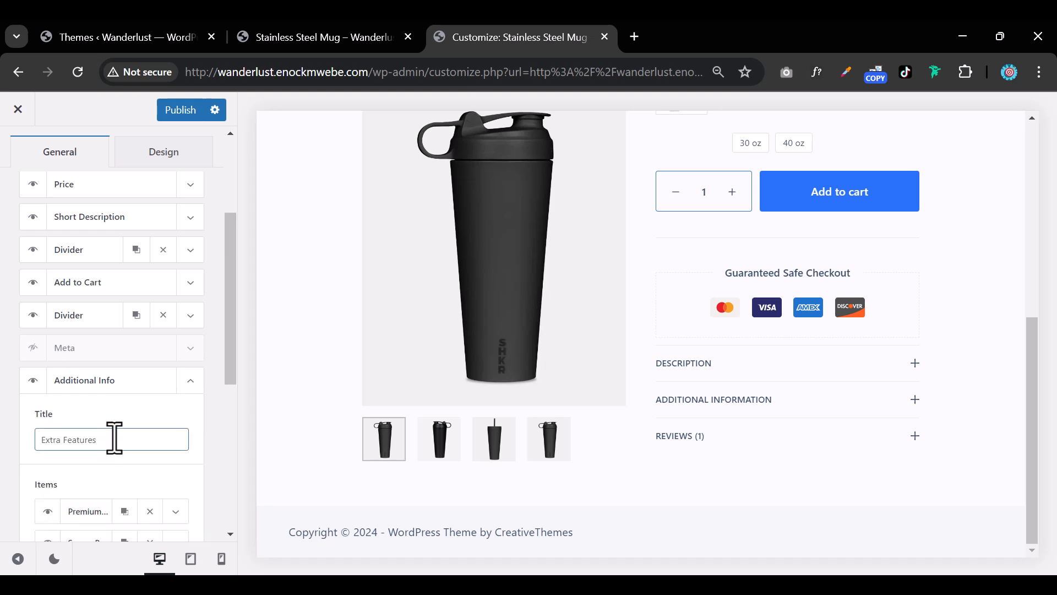
pyautogui.scroll(-3, 121, 439)
pyautogui.click(122, 273)
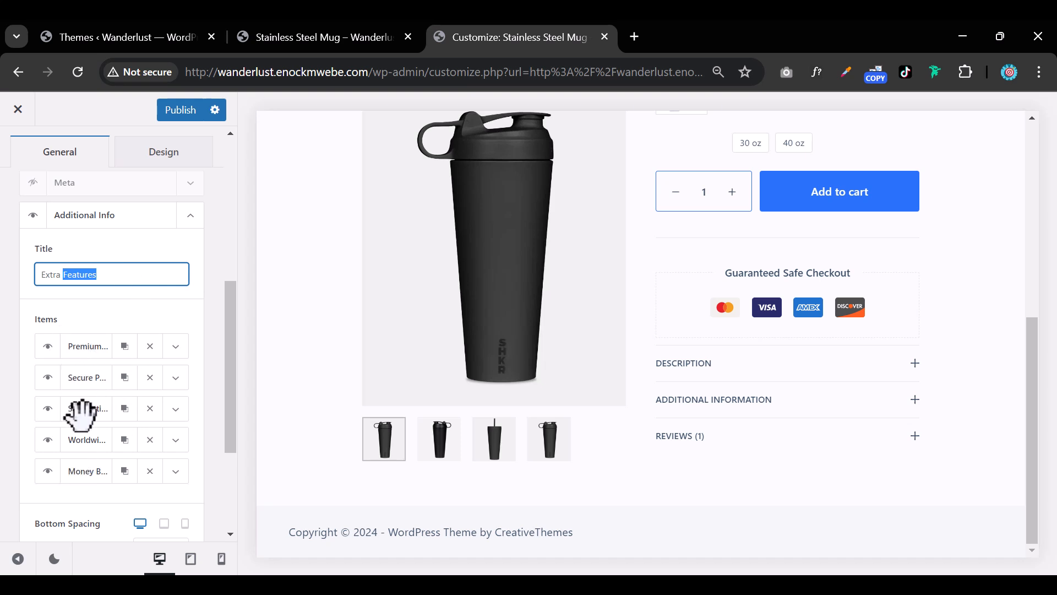
pyautogui.click(33, 215)
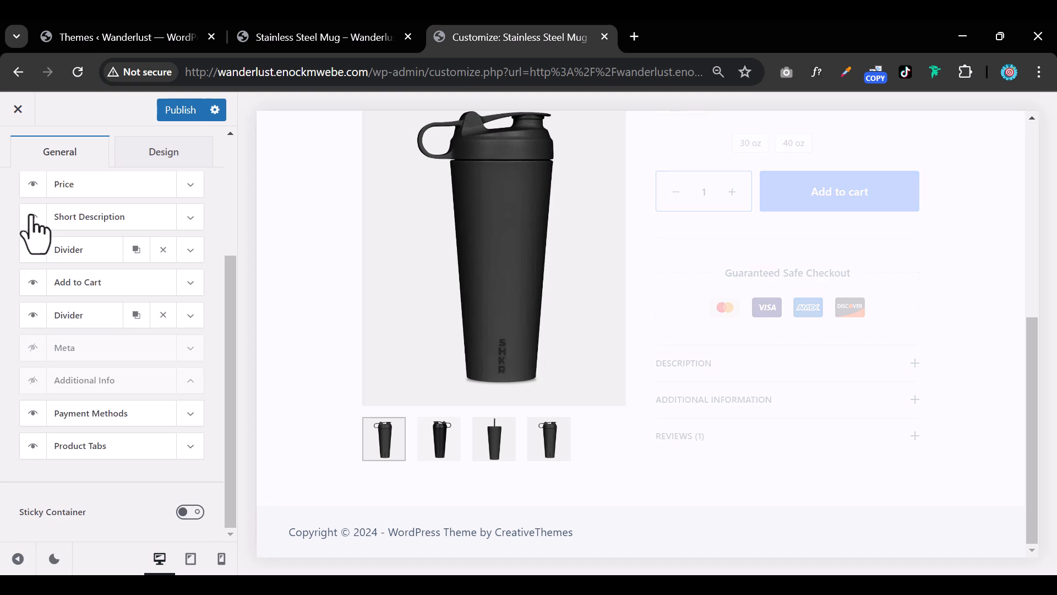
# Compare the product elements with the mug page preview, and test hiding and restoring the Star Rating
pyautogui.scroll(2, 132, 346)
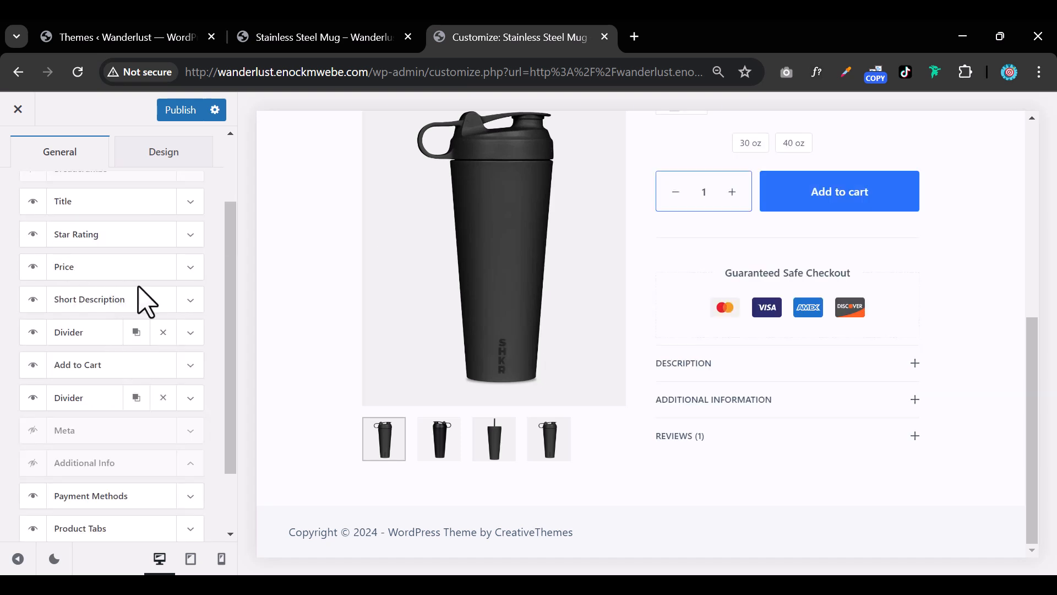
pyautogui.scroll(4, 779, 314)
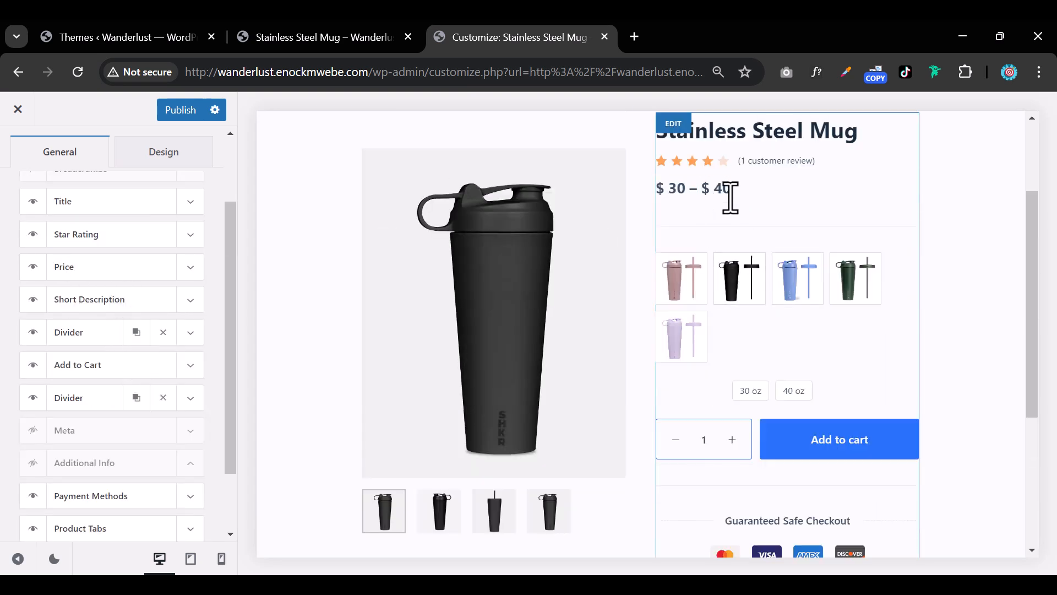
pyautogui.scroll(-4, 755, 347)
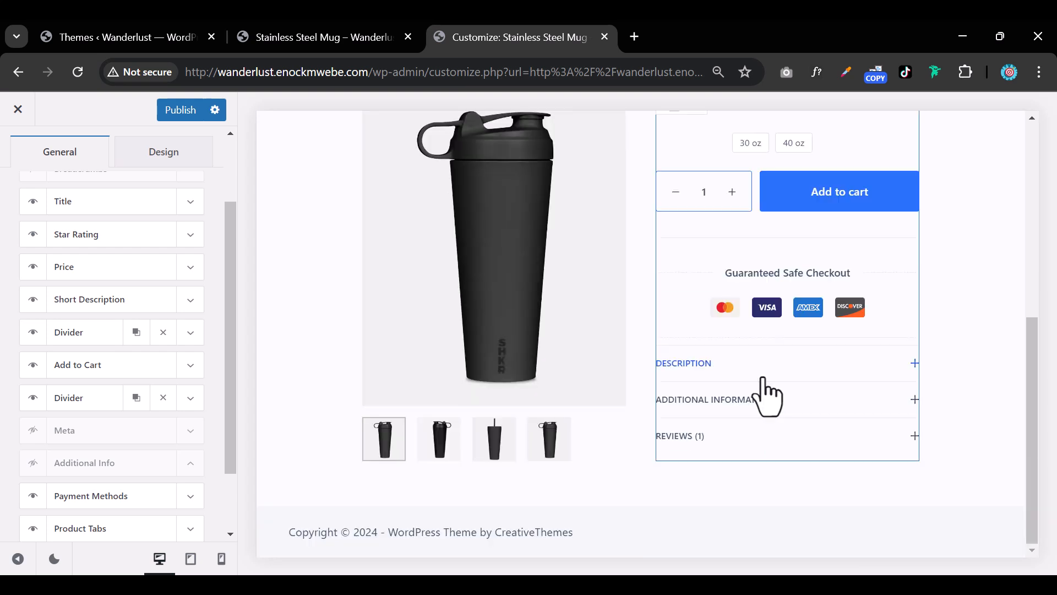
pyautogui.scroll(2, 121, 361)
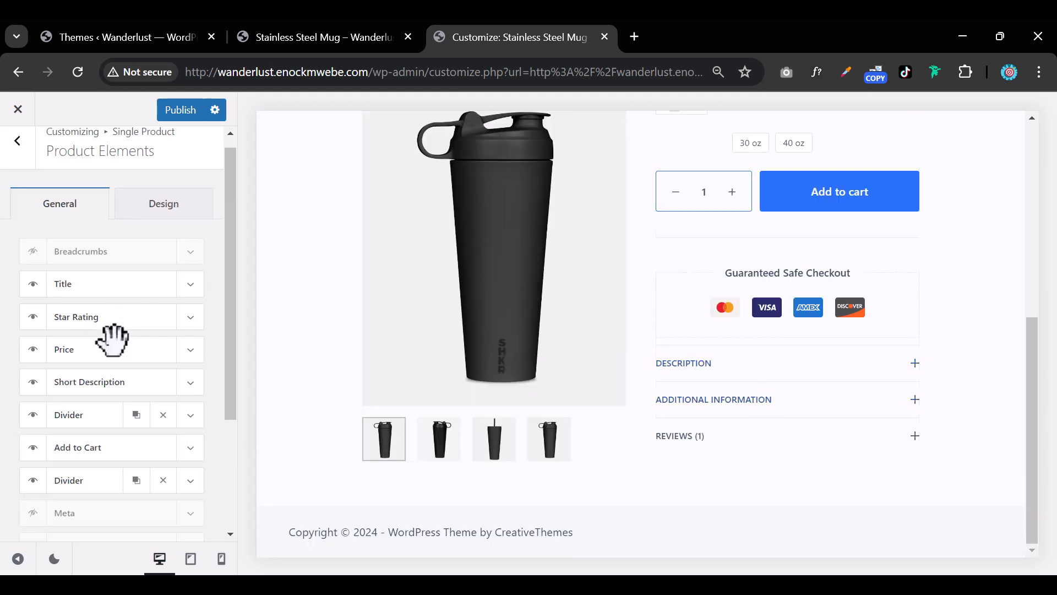
pyautogui.scroll(4, 789, 303)
pyautogui.scroll(2, 788, 302)
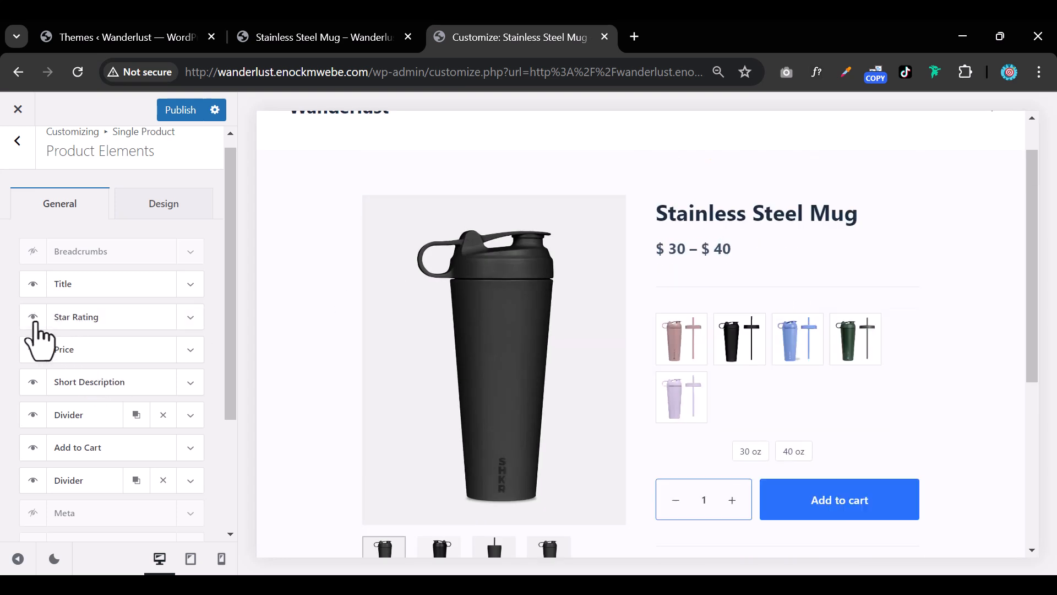
pyautogui.click(33, 316)
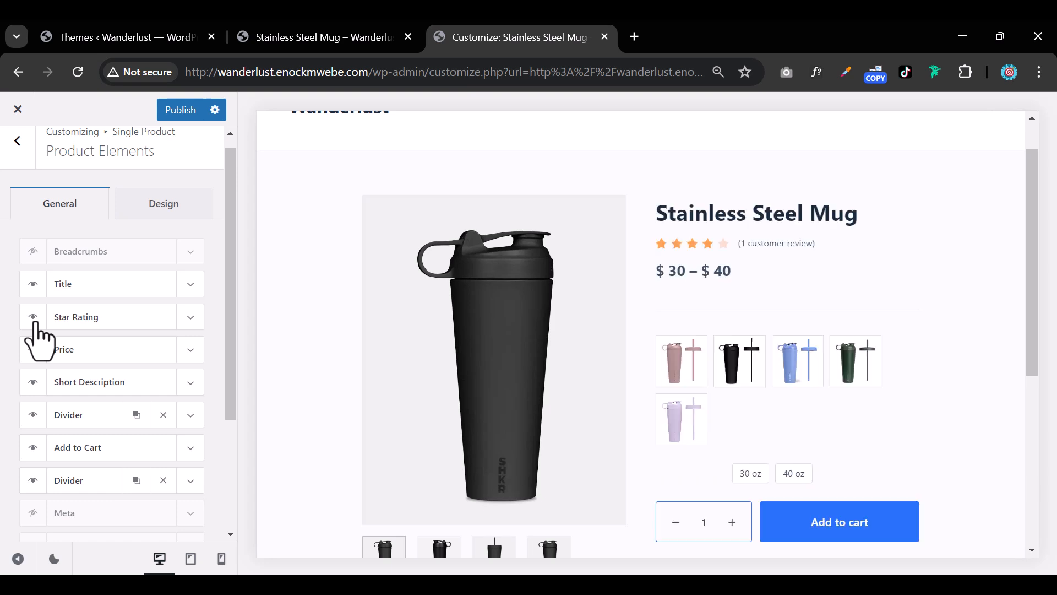
# Show the Breadcrumbs element, check it in the mug page preview, and hide it again
pyautogui.click(32, 252)
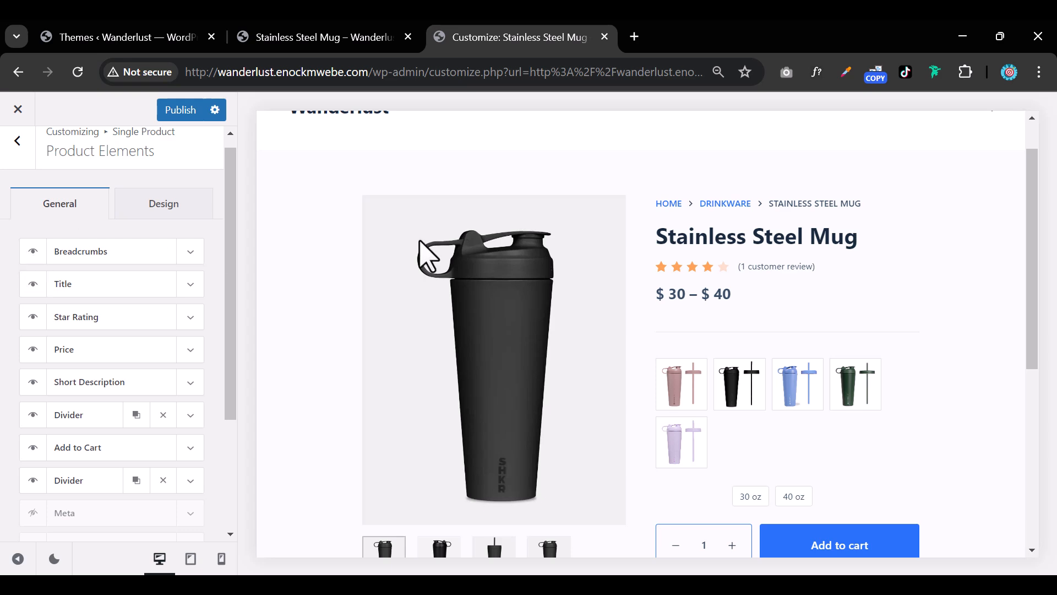
pyautogui.scroll(-5, 716, 315)
pyautogui.scroll(8, 720, 314)
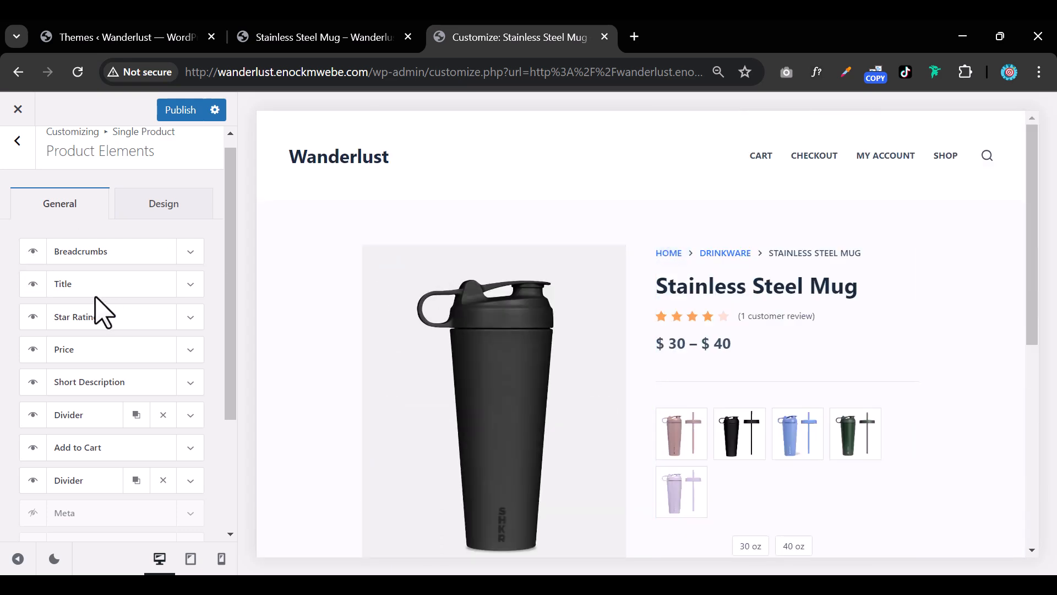
pyautogui.click(34, 253)
# Turn on Sticky Container for the product elements and view the mug page preview
pyautogui.scroll(-3, 689, 390)
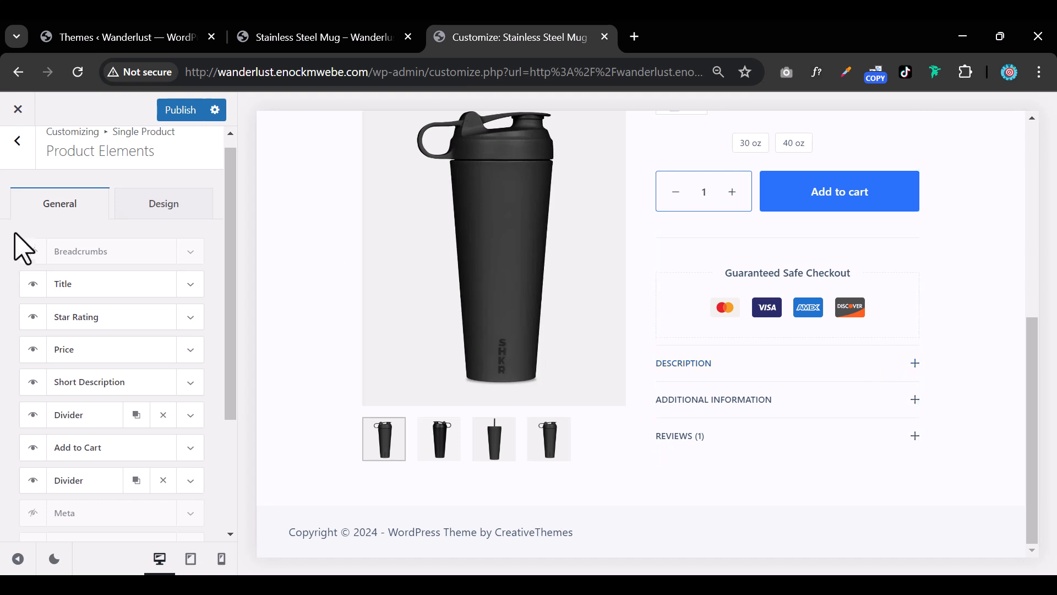
pyautogui.scroll(1, 100, 257)
pyautogui.scroll(-3, 113, 365)
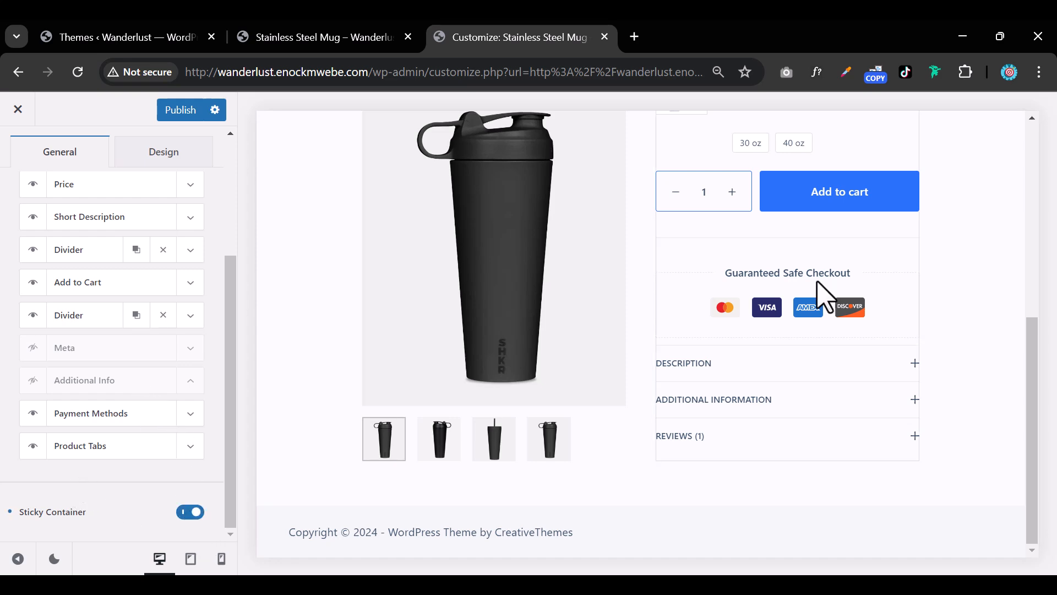
# Turn off Sticky Container for the product elements and return to the Single Product settings
pyautogui.scroll(-3, 801, 287)
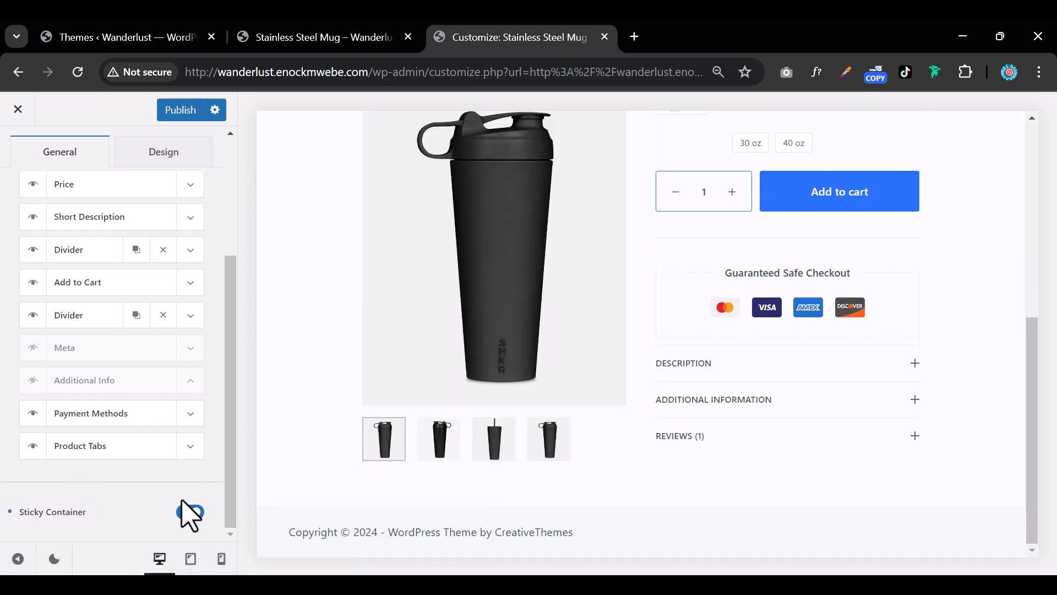
pyautogui.click(190, 512)
pyautogui.scroll(4, 36, 270)
pyautogui.click(29, 166)
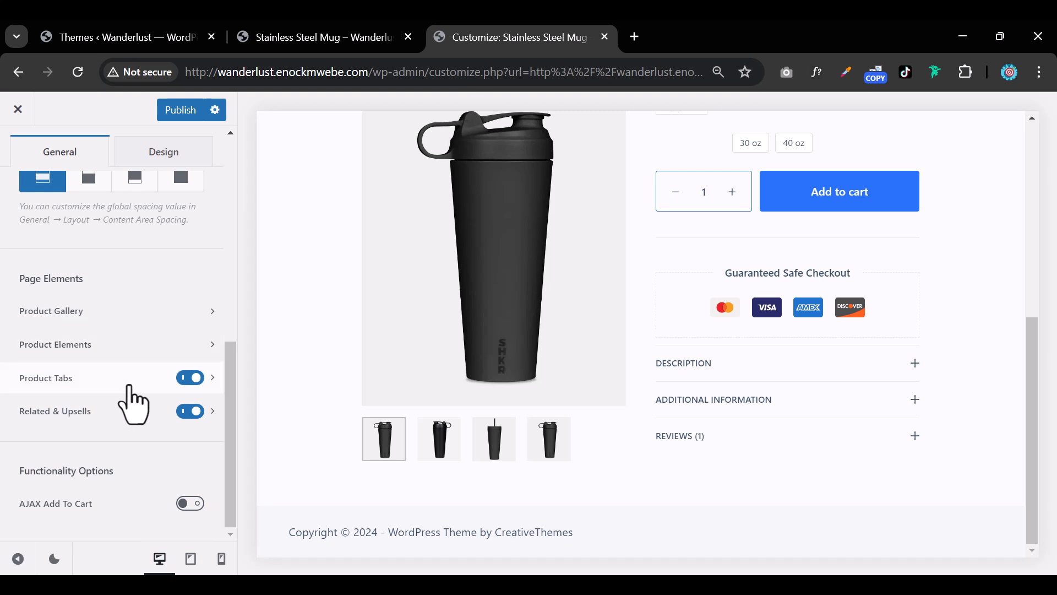
# Review the Related & Upsells settings and publish the product page changes
pyautogui.click(142, 420)
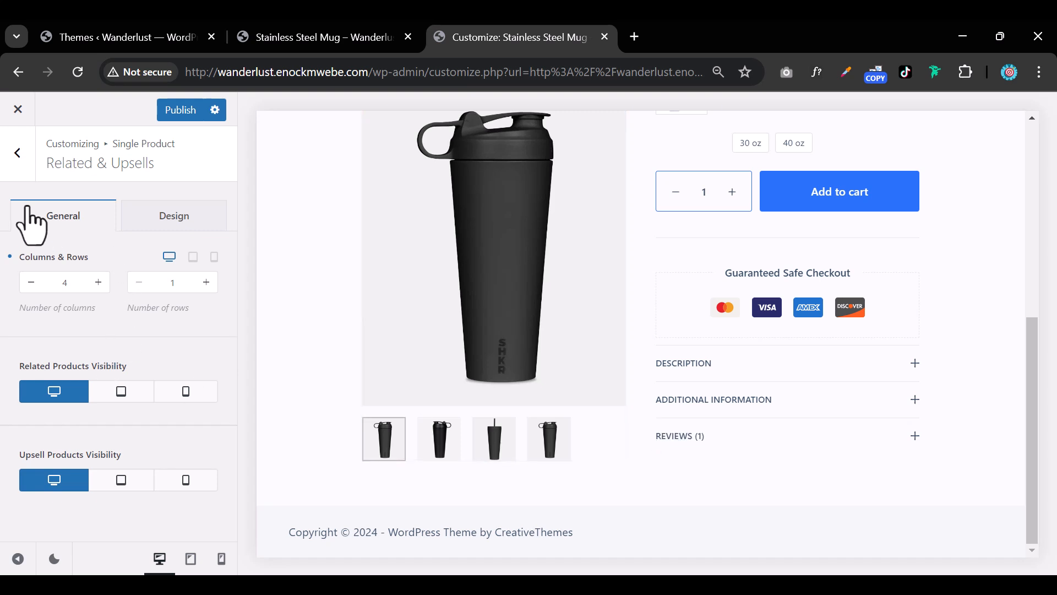
pyautogui.click(18, 153)
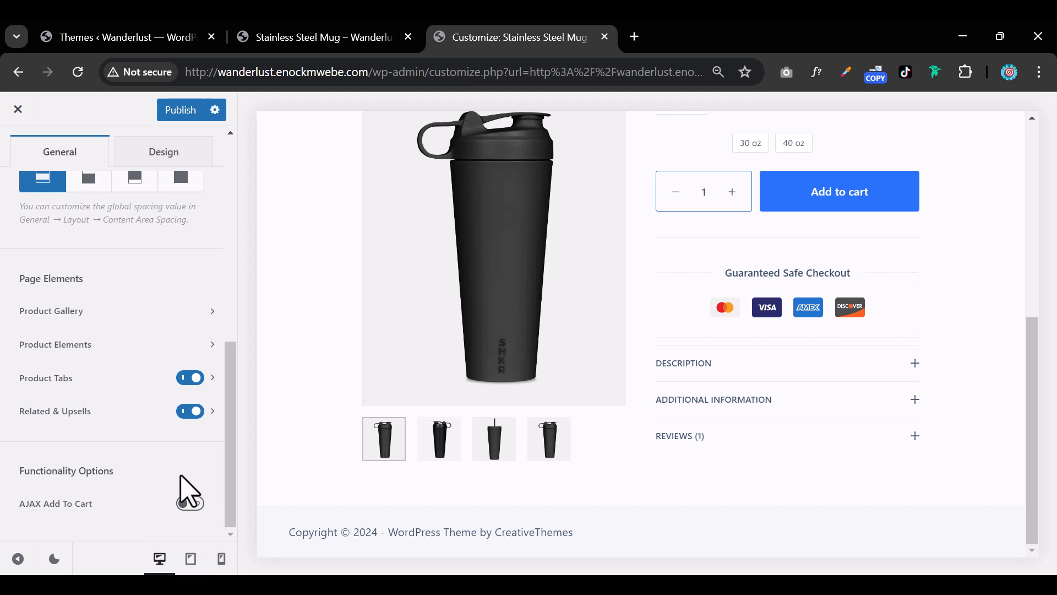
pyautogui.click(175, 113)
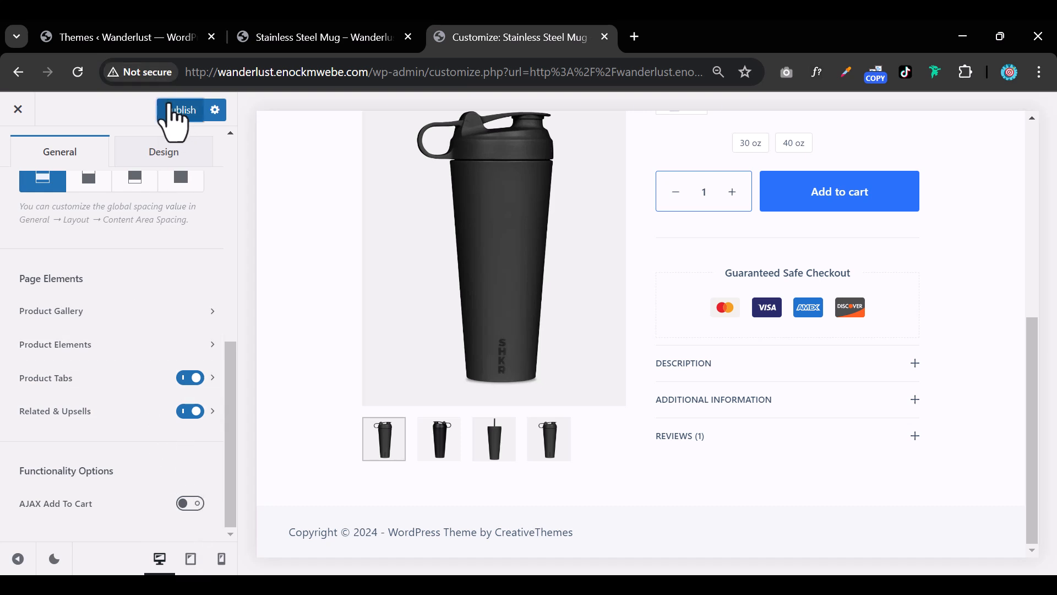
# On the live Stainless Steel Mug page, choose the blue 40 oz variation and add it to the cart
pyautogui.click(322, 37)
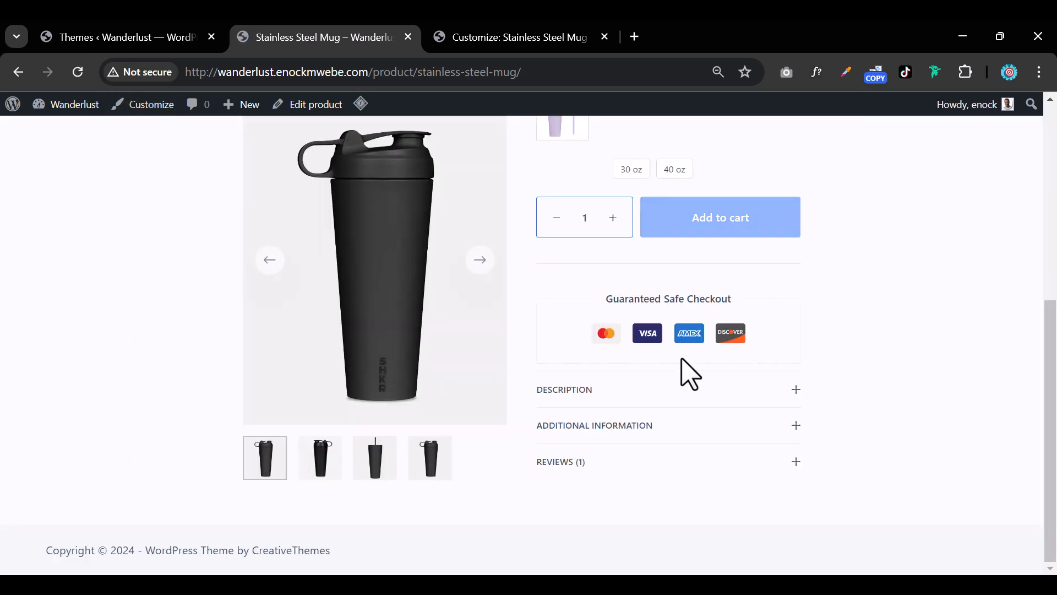
pyautogui.scroll(3, 727, 468)
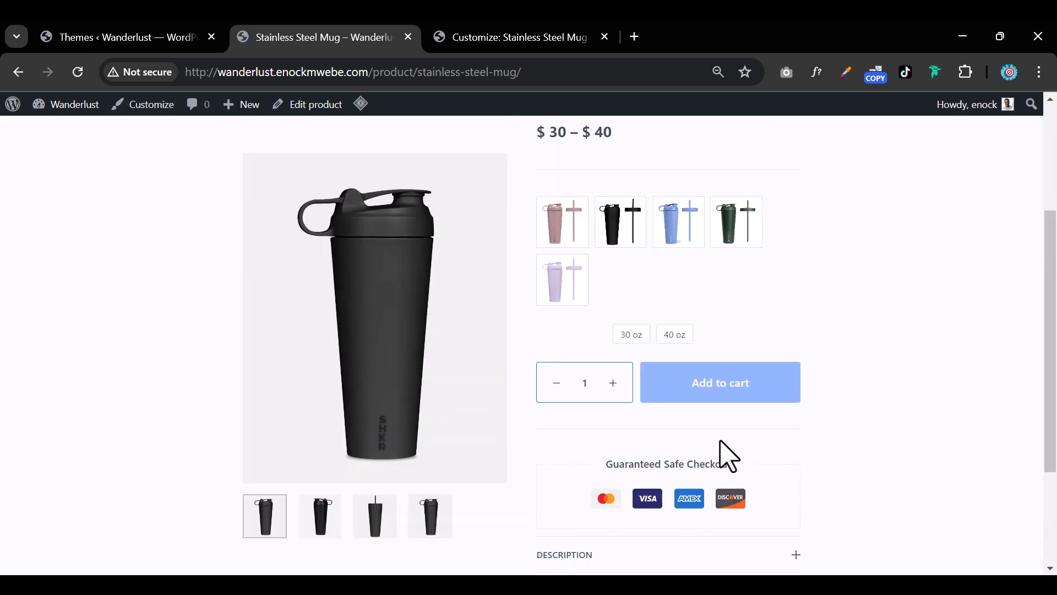
pyautogui.click(678, 228)
pyautogui.click(674, 335)
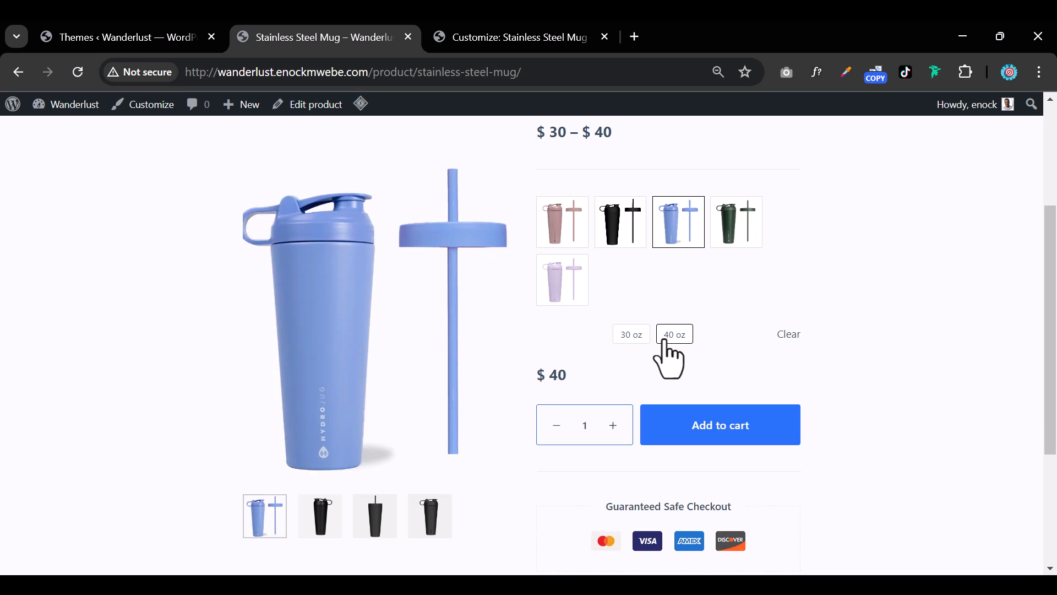
pyautogui.moveTo(366, 231)
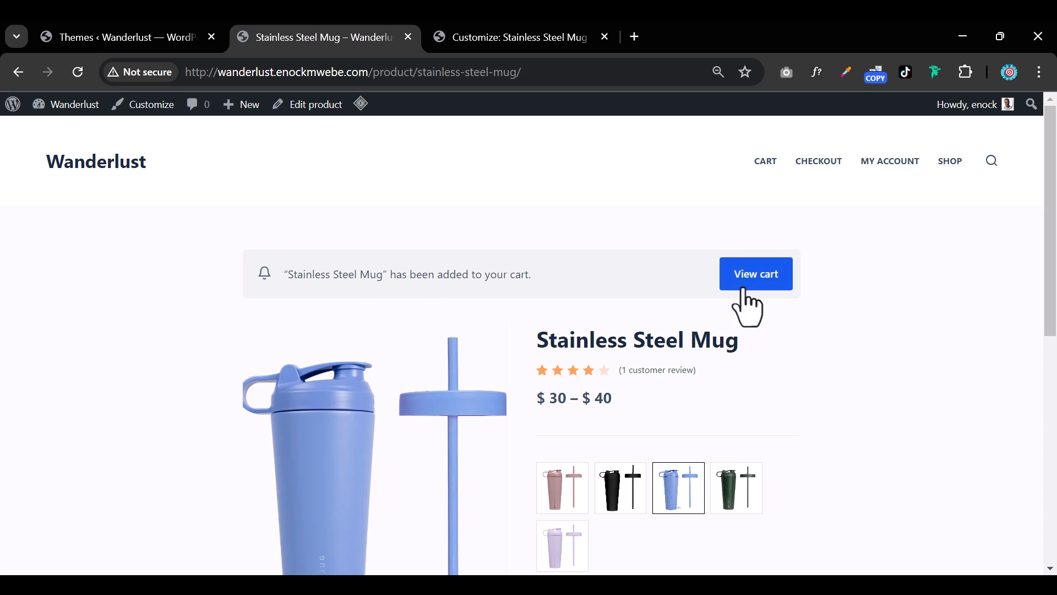
# Choose the black 30 oz mug variation and add it to the cart
pyautogui.scroll(-4, 759, 438)
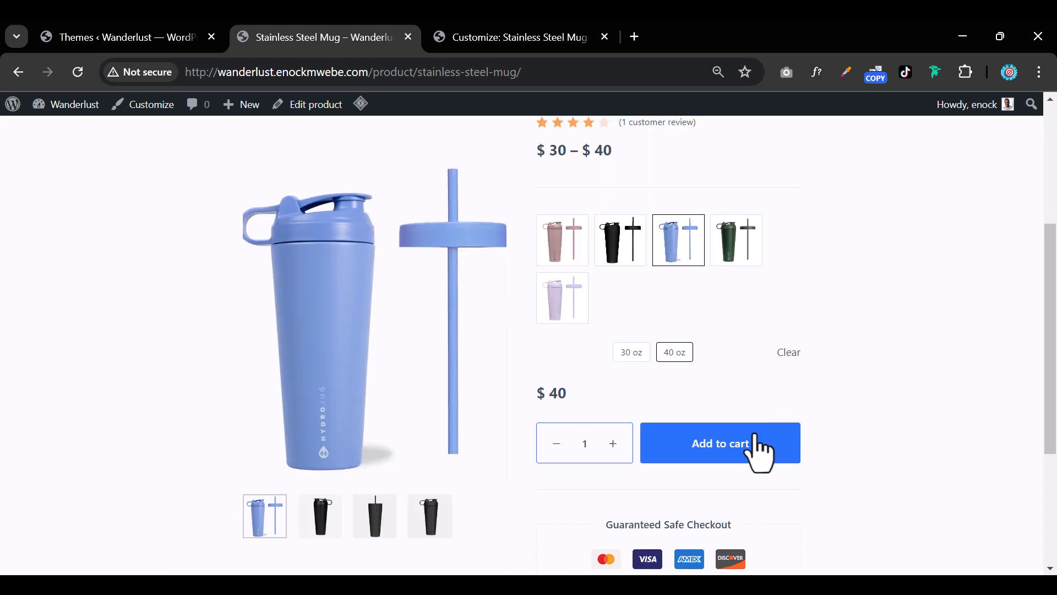
pyautogui.click(637, 355)
pyautogui.click(619, 254)
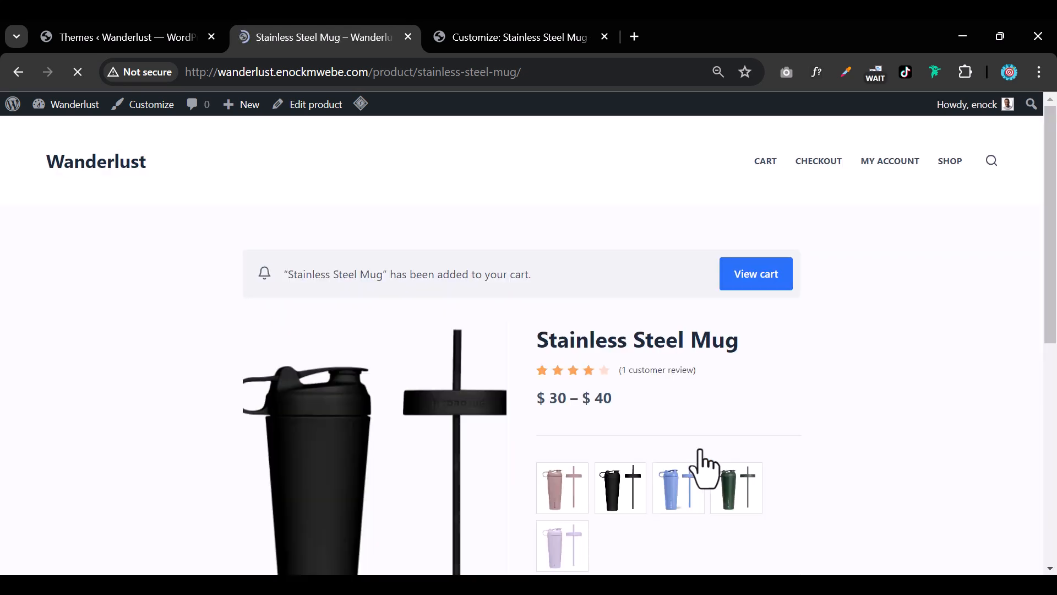
# Enable AJAX Add To Cart in the Single Product customizer settings and publish the change
pyautogui.click(507, 39)
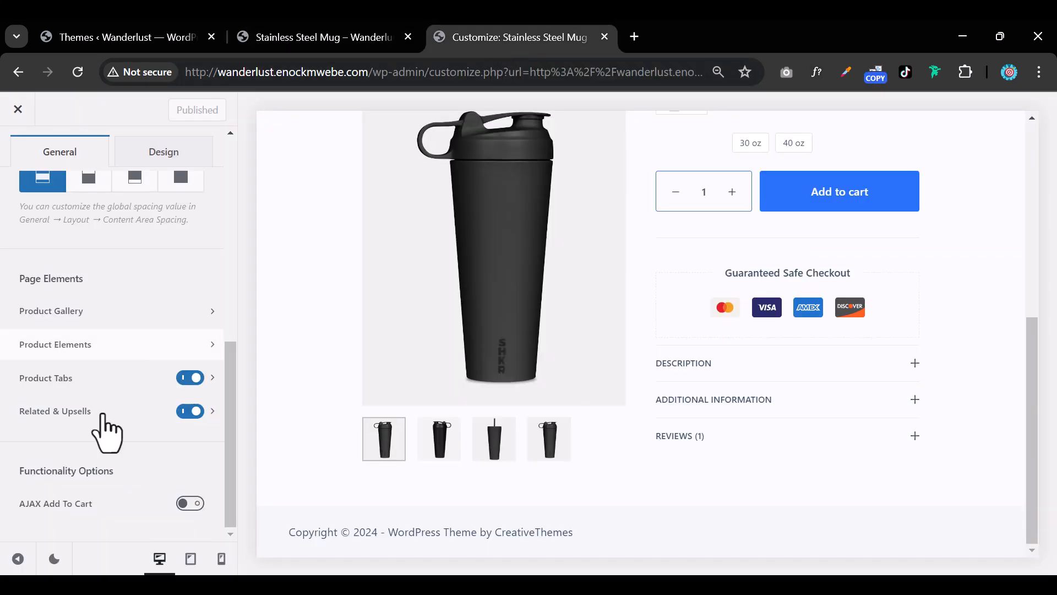
pyautogui.click(190, 503)
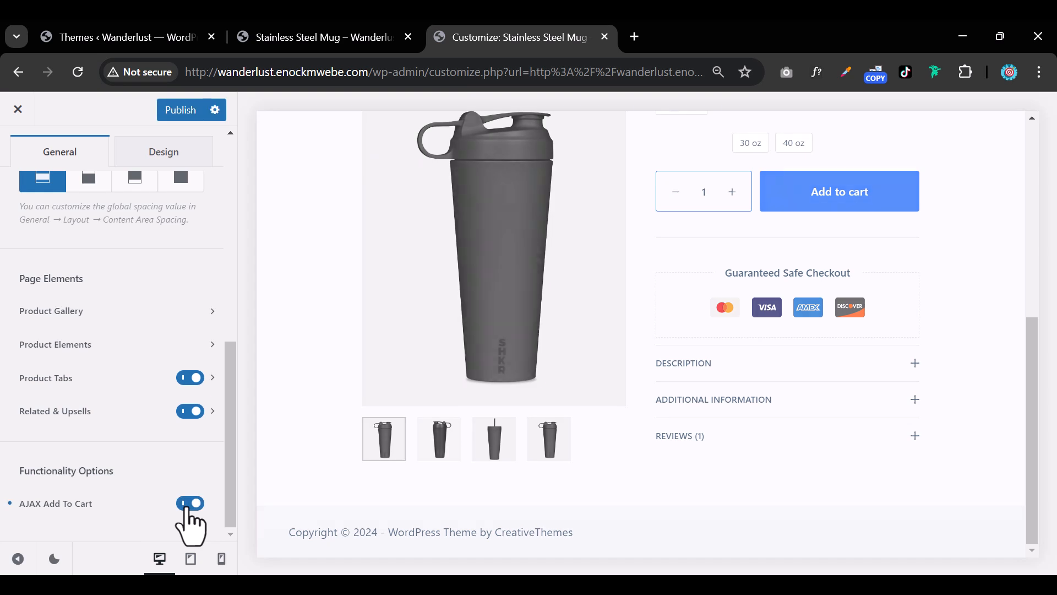
pyautogui.click(187, 110)
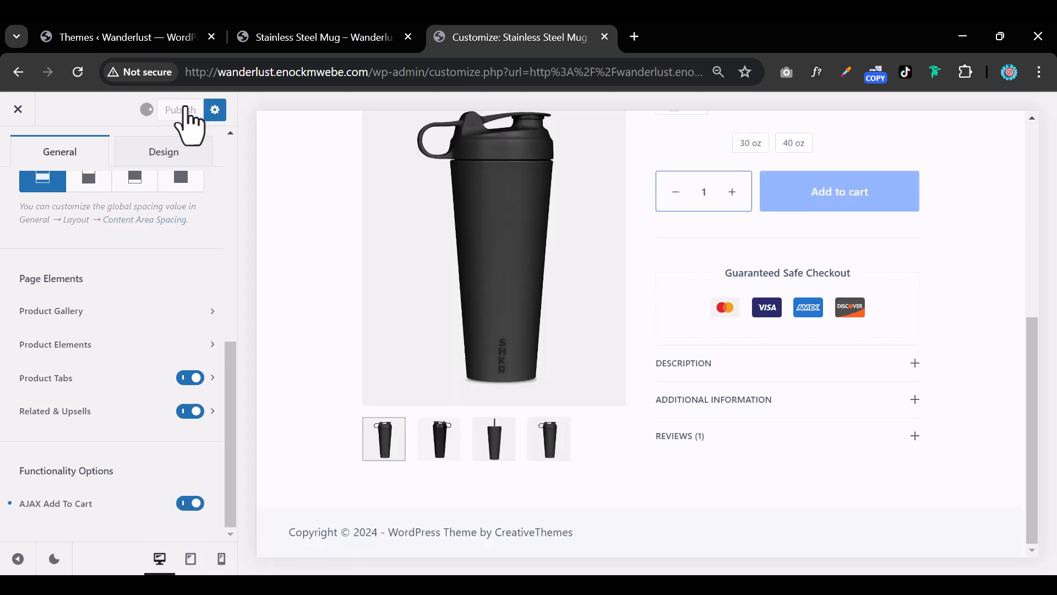
# Reload the live mug page, resubmitting the form, and test adding the blue 40 oz variation to the cart
pyautogui.click(264, 39)
pyautogui.click(78, 72)
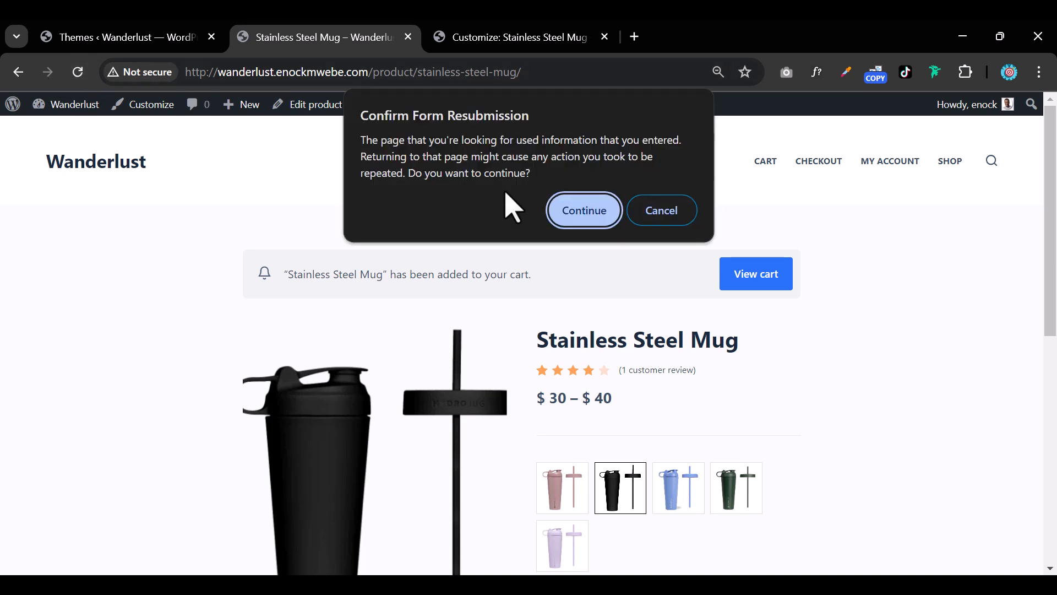
pyautogui.click(589, 212)
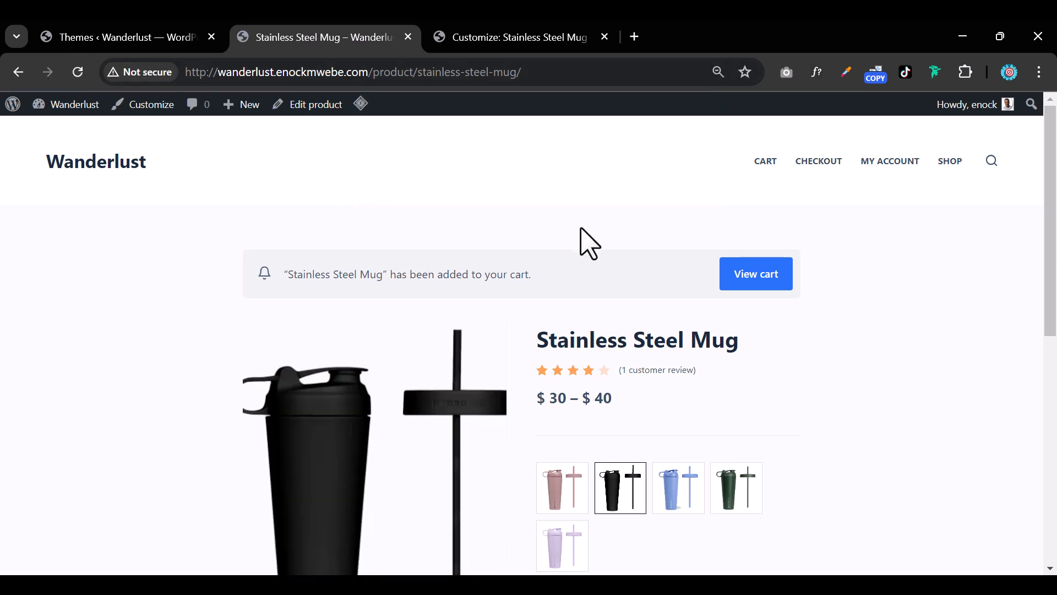
pyautogui.scroll(-5, 655, 319)
pyautogui.click(678, 259)
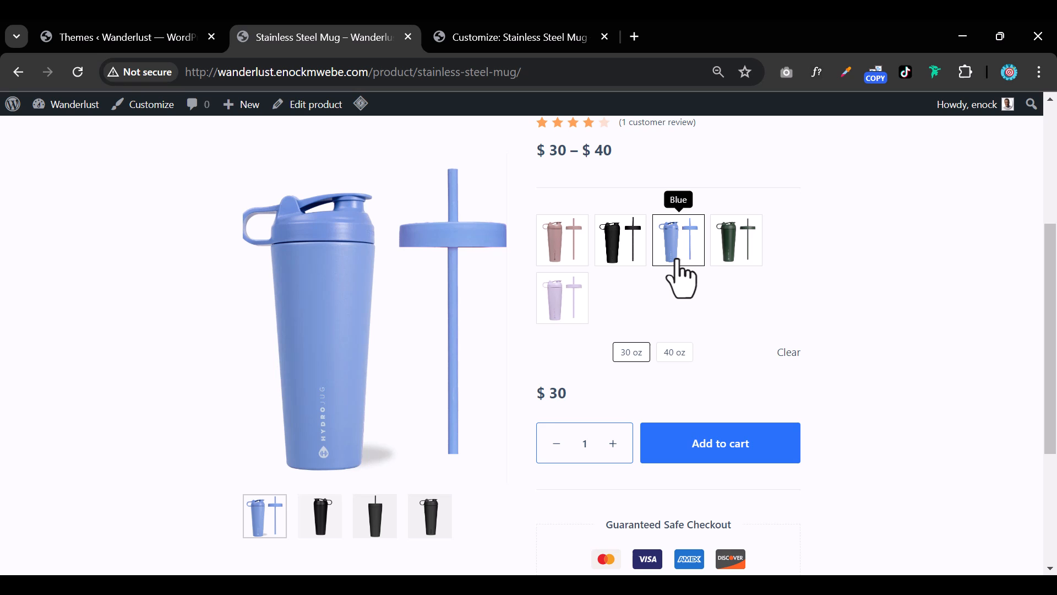
pyautogui.click(673, 353)
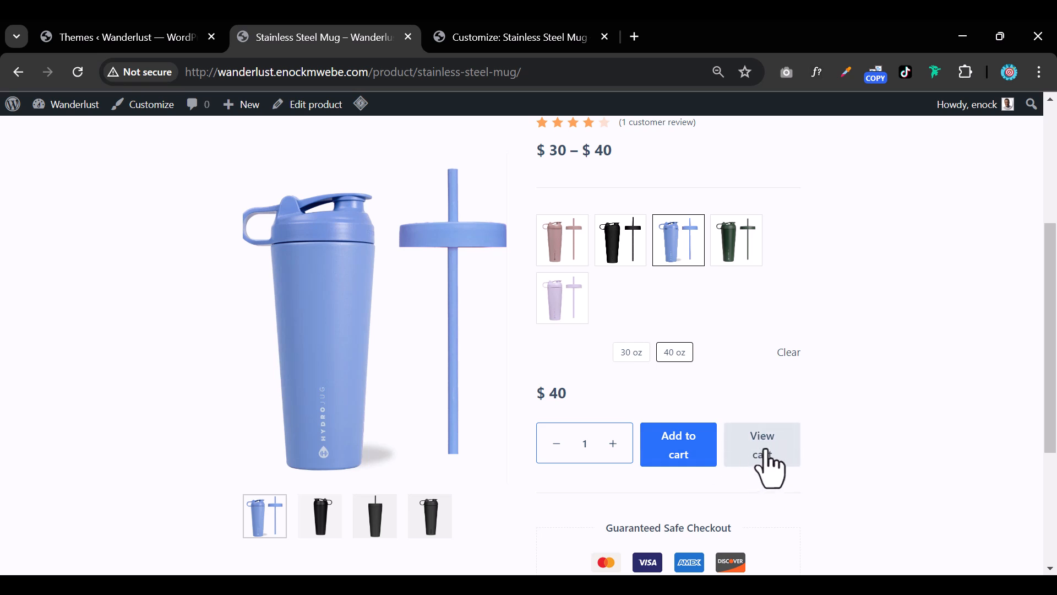
# Return to the customizer and set the global Base Text color to black in the Colors settings
pyautogui.click(524, 43)
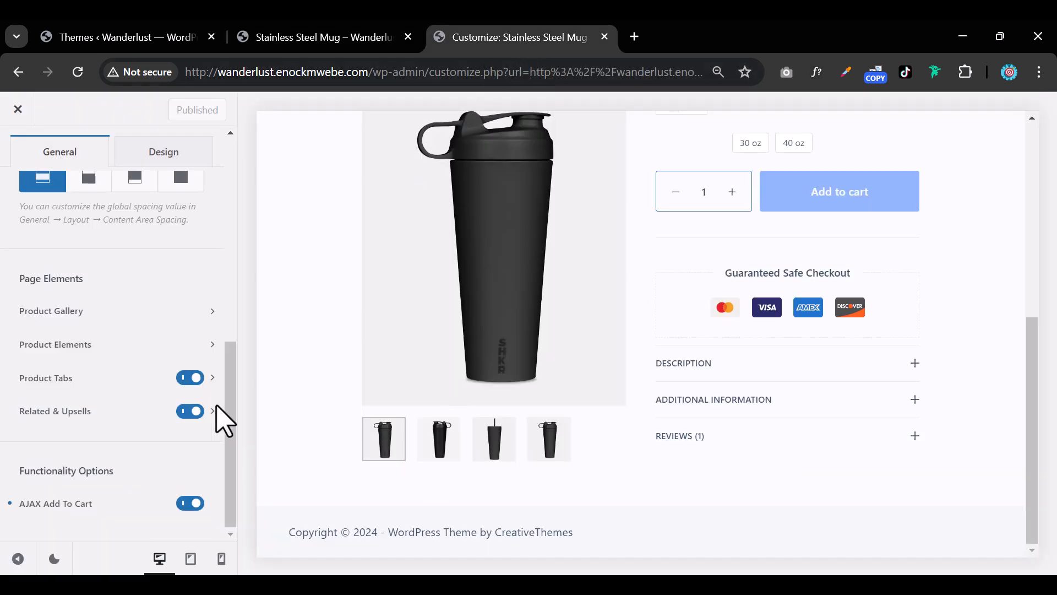
pyautogui.scroll(5, 221, 418)
pyautogui.click(18, 154)
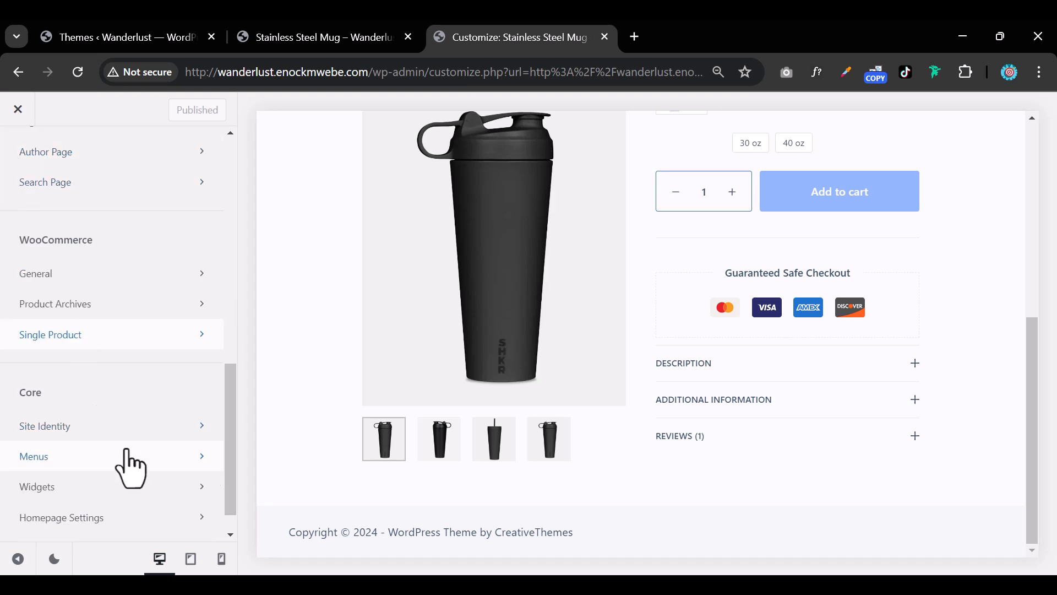
pyautogui.scroll(7, 130, 469)
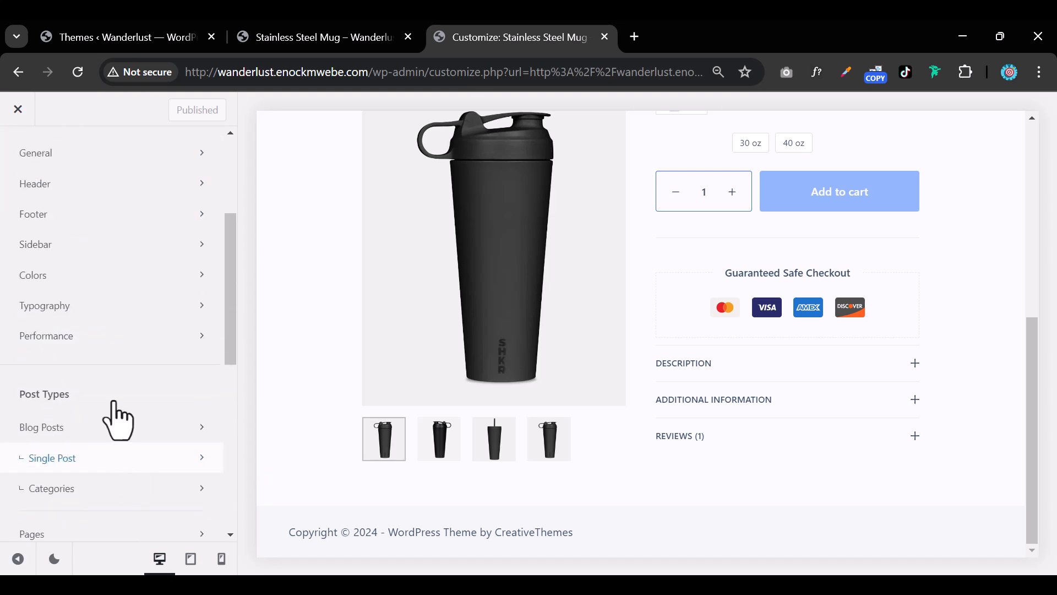
pyautogui.click(60, 273)
pyautogui.scroll(-3, 188, 393)
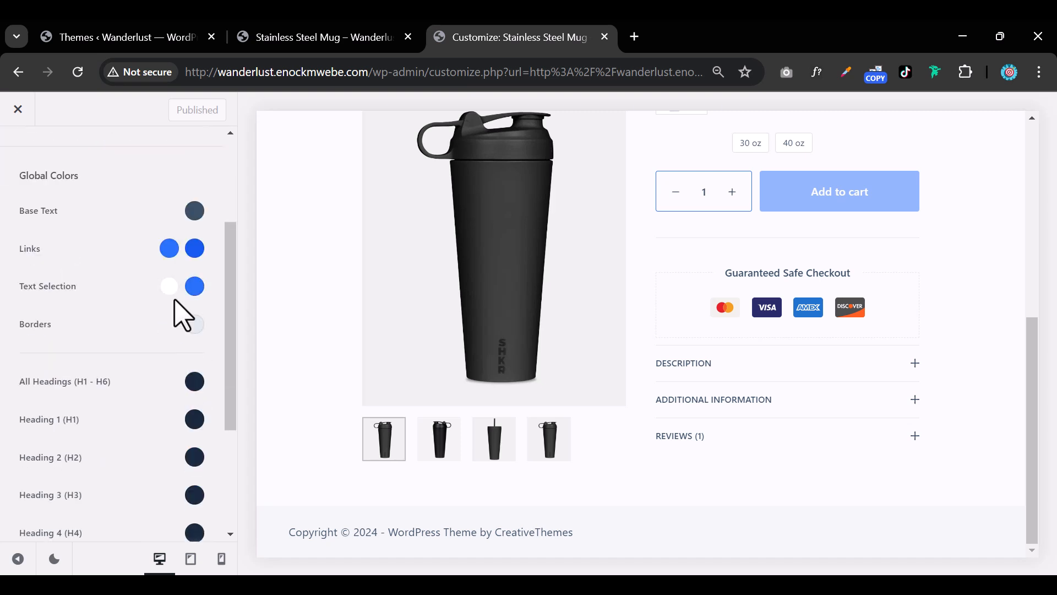
pyautogui.click(195, 211)
pyautogui.moveTo(189, 283); pyautogui.dragTo(7, 389)
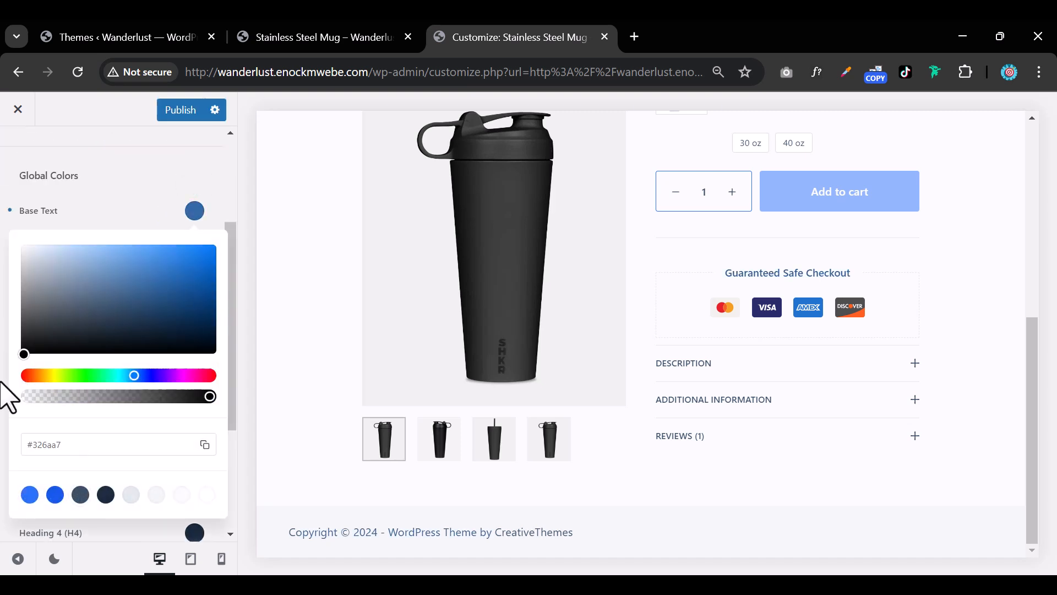
pyautogui.click(84, 199)
# Set both the initial and hover colors of the global Links to black
pyautogui.click(160, 250)
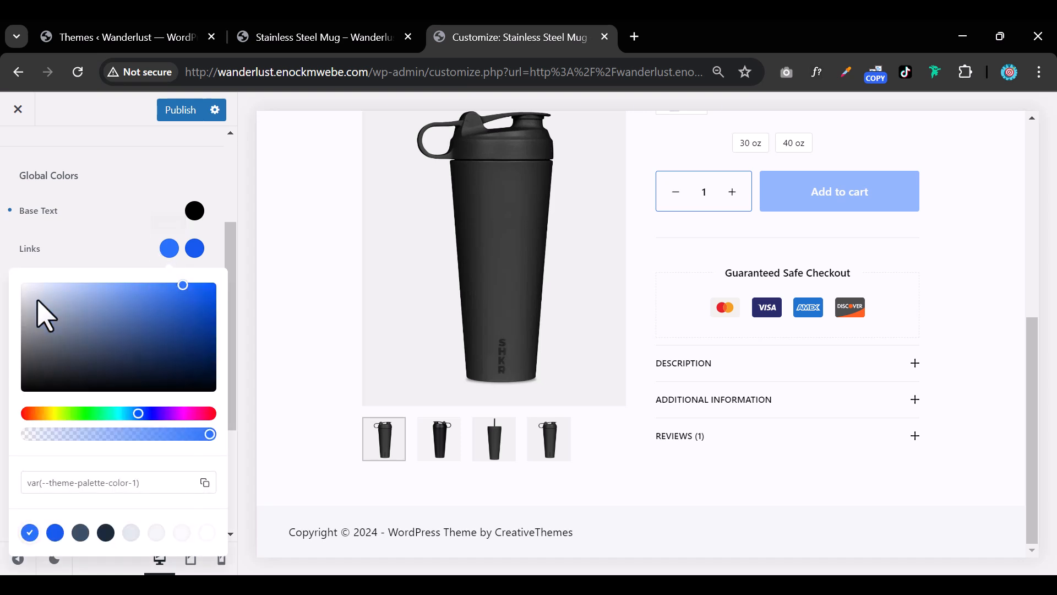
pyautogui.moveTo(37, 302); pyautogui.dragTo(4, 566)
pyautogui.click(121, 259)
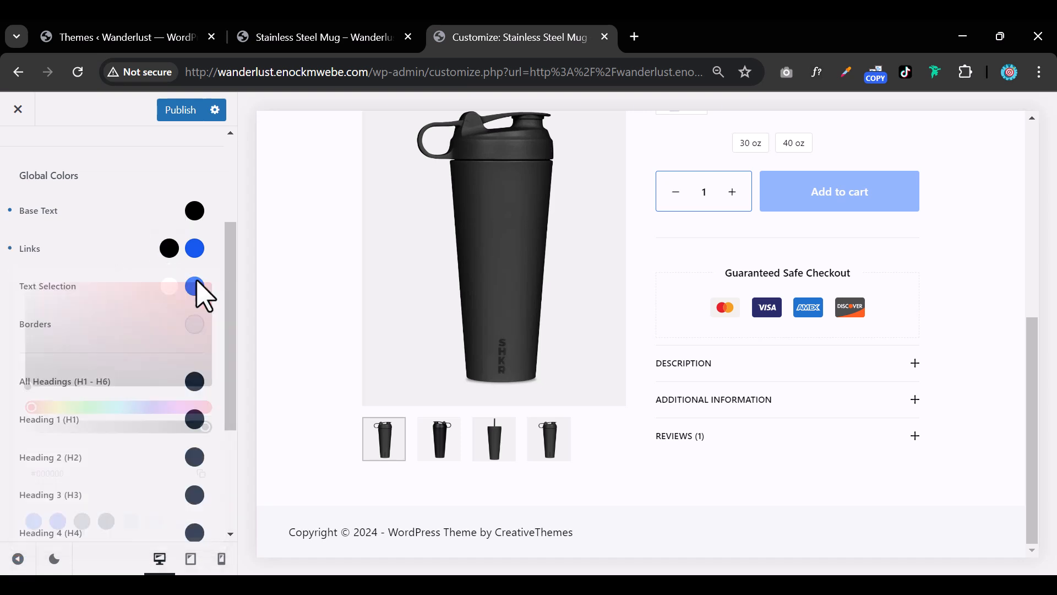
pyautogui.click(194, 249)
pyautogui.moveTo(118, 378); pyautogui.dragTo(16, 393)
pyautogui.click(110, 235)
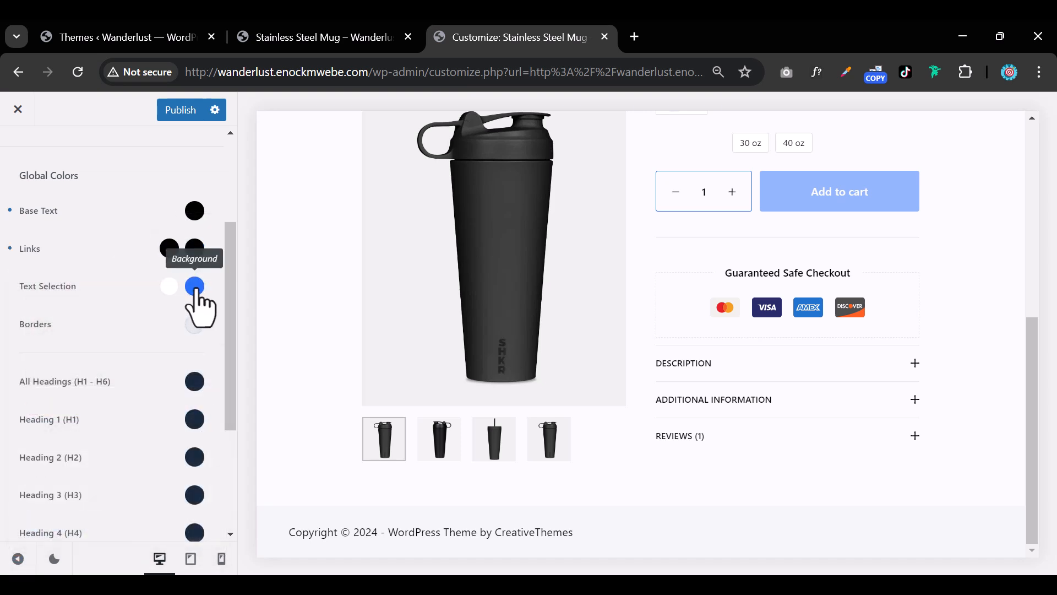
# Set the global Text Selection background color to black
pyautogui.click(194, 286)
pyautogui.moveTo(106, 389); pyautogui.dragTo(40, 424)
pyautogui.click(113, 259)
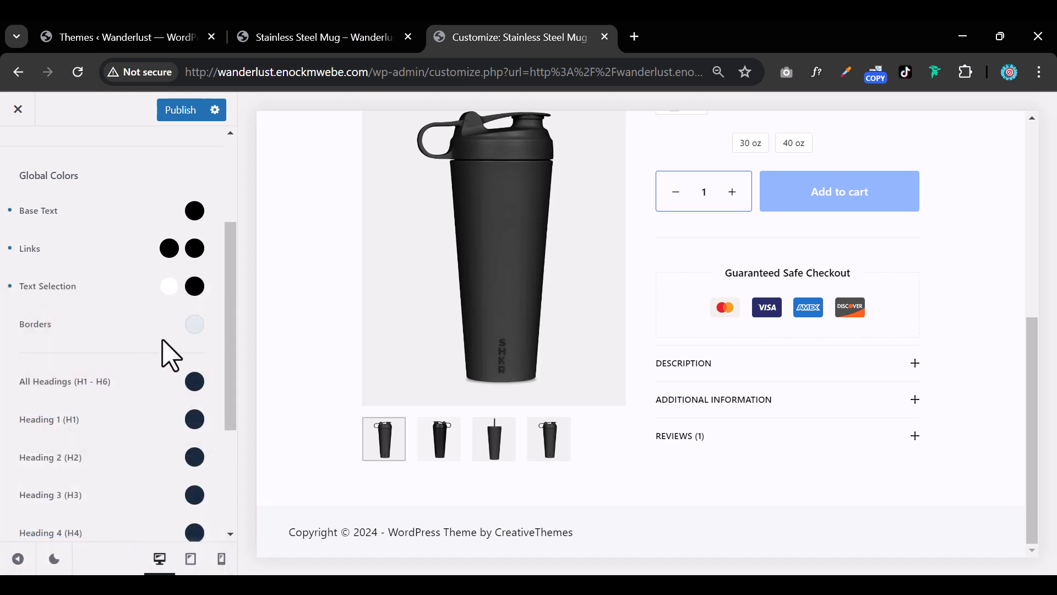
# Review the palette, heading and background color settings and check the new colors in the mug page preview
pyautogui.scroll(-3, 184, 354)
pyautogui.scroll(5, 182, 355)
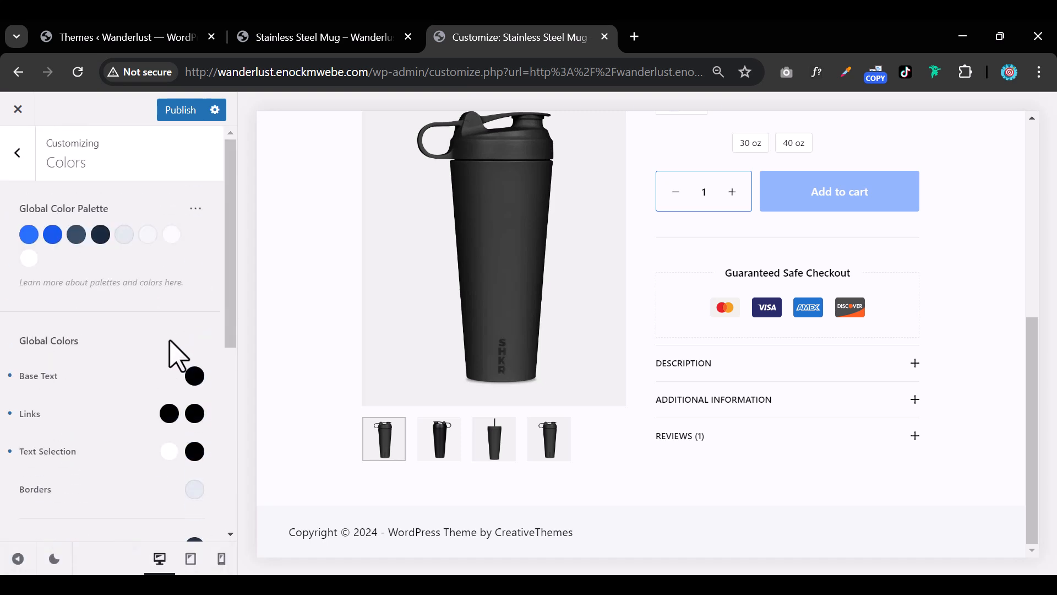
pyautogui.scroll(-5, 163, 410)
pyautogui.scroll(6, 559, 298)
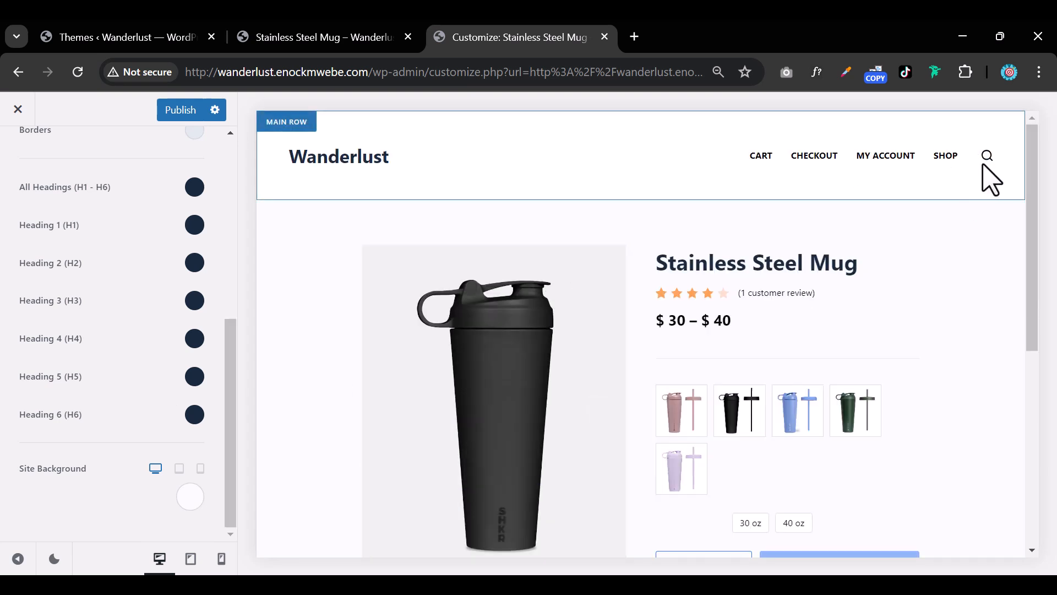
pyautogui.scroll(-3, 826, 452)
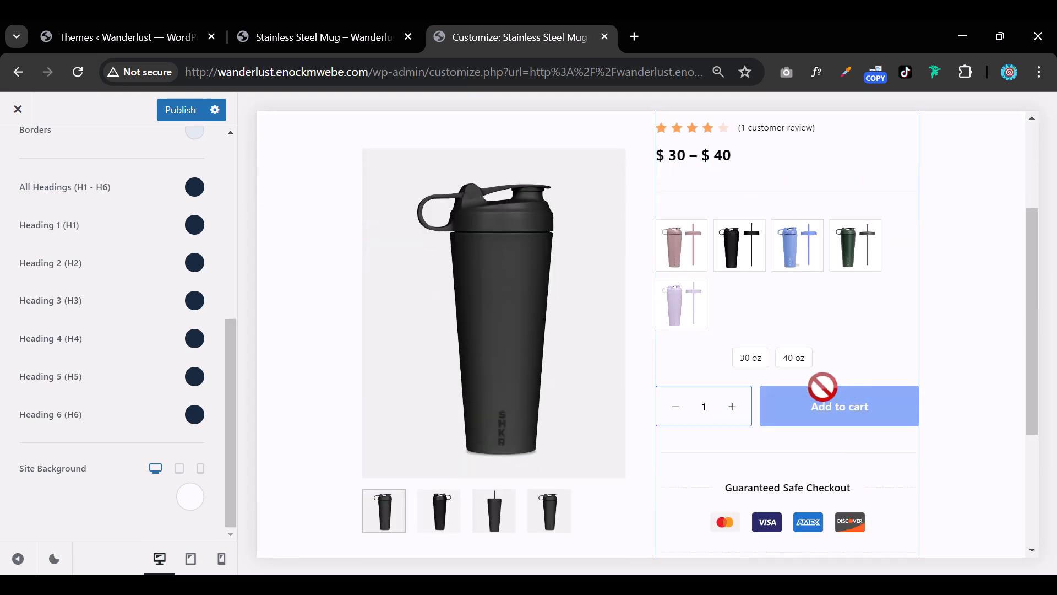
pyautogui.scroll(6, 138, 485)
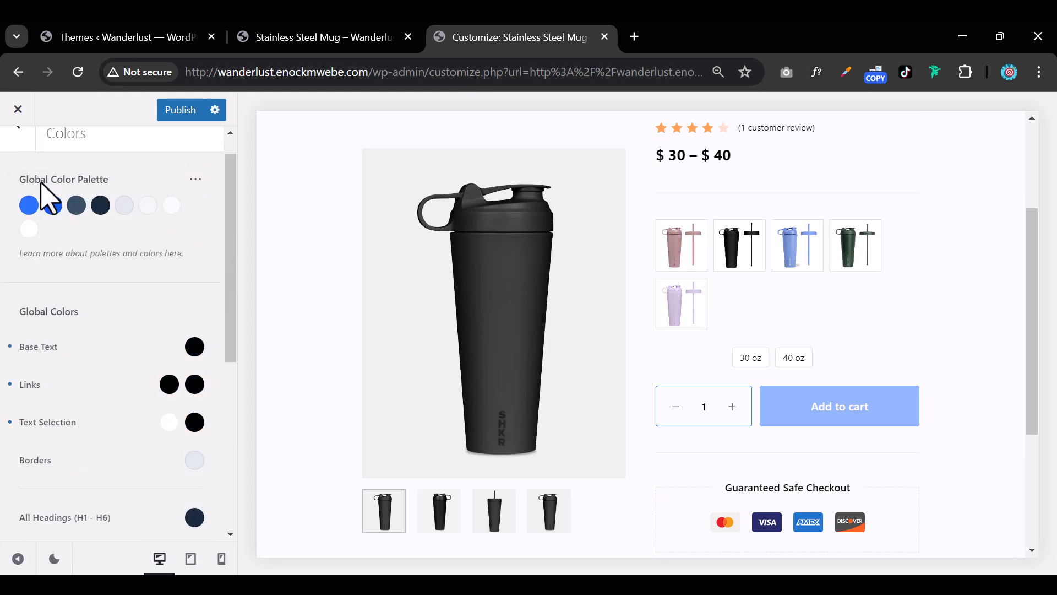
pyautogui.scroll(1, 50, 220)
# Leave the Colors settings and look through the WooCommerce Single Product options, including the Product Elements list and page structure
pyautogui.click(26, 170)
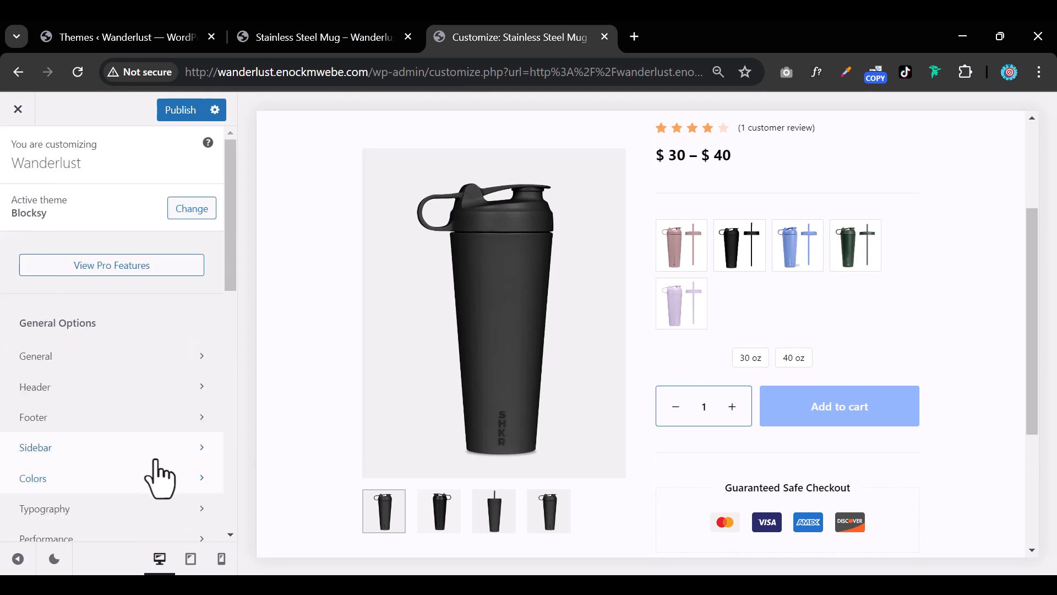
pyautogui.scroll(-8, 154, 480)
pyautogui.scroll(-3, 139, 457)
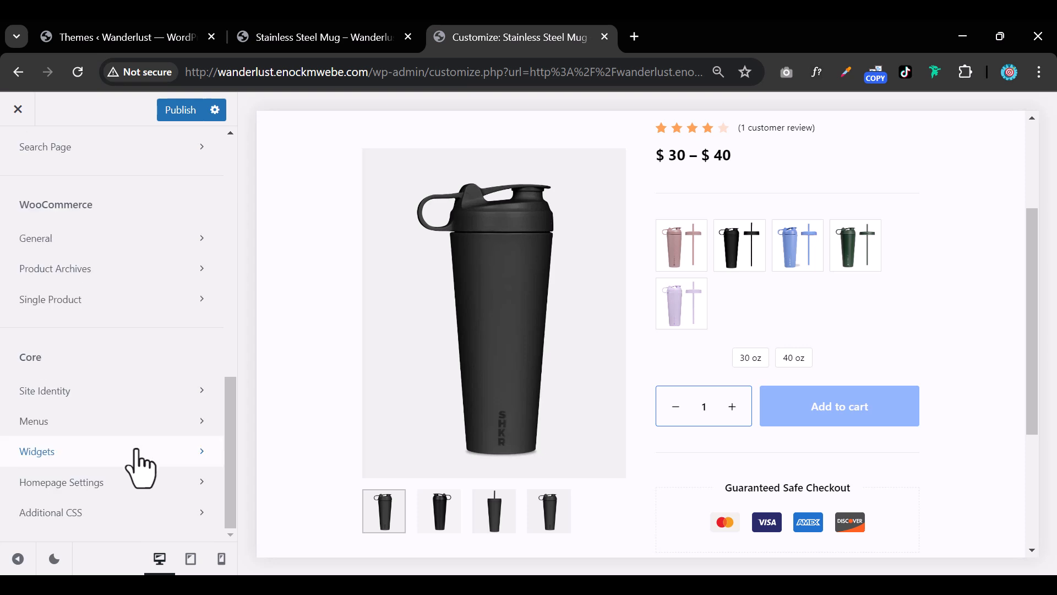
pyautogui.click(134, 301)
pyautogui.scroll(-10, 170, 303)
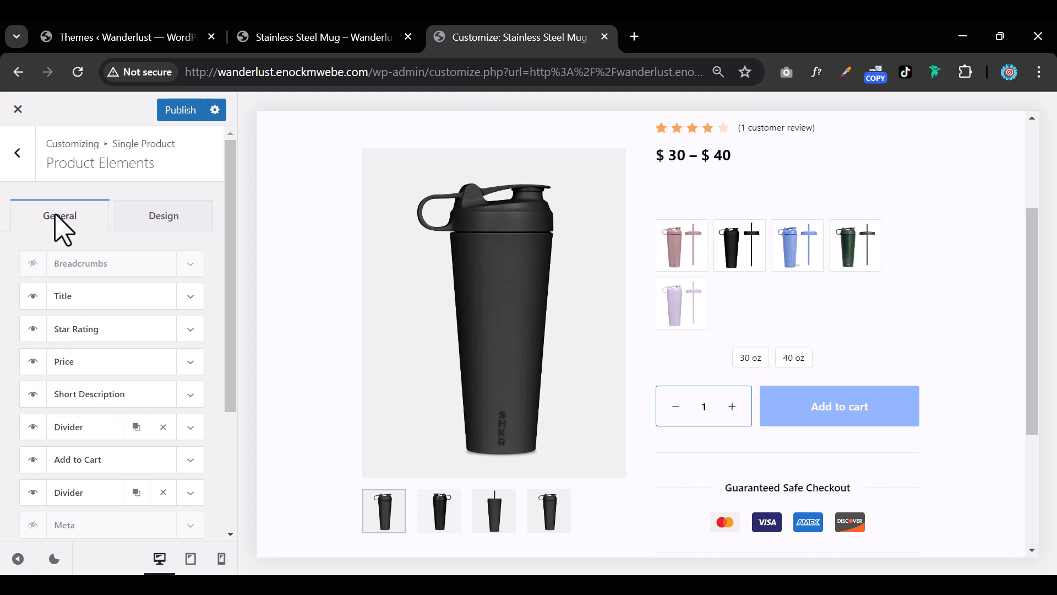
pyautogui.click(24, 167)
pyautogui.scroll(10, 78, 366)
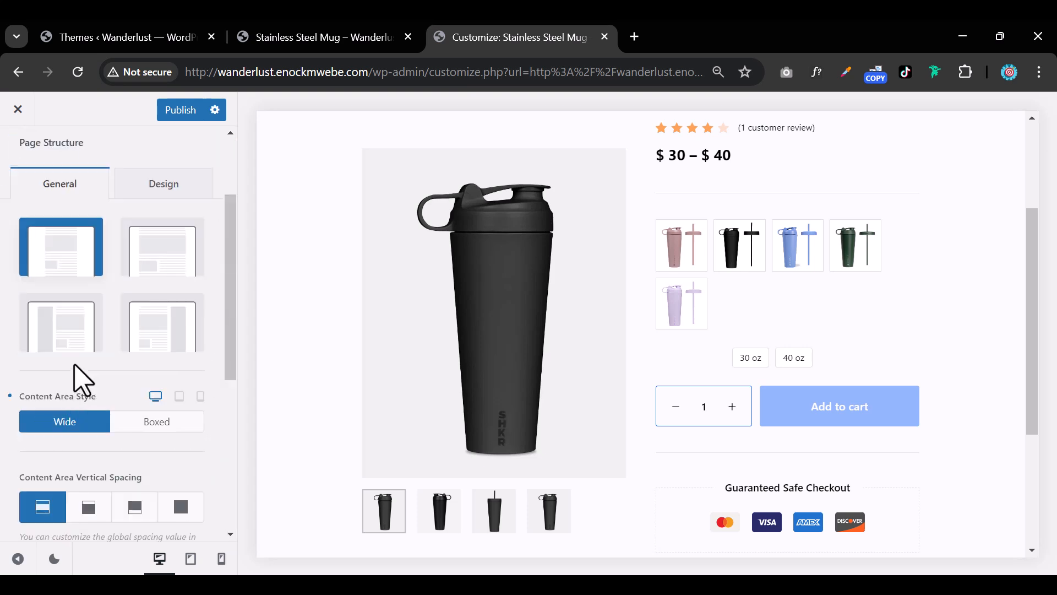
pyautogui.click(17, 153)
pyautogui.scroll(-1, 61, 380)
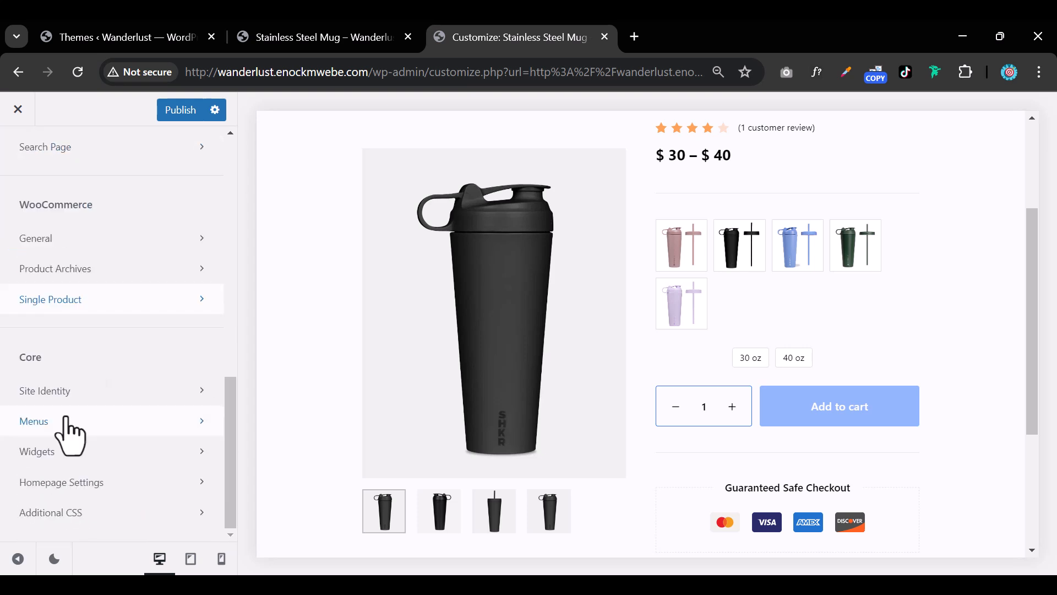
# In the Single Product's Product Elements design settings, set both the initial and hover Quantity Color to black
pyautogui.click(82, 301)
pyautogui.scroll(-5, 207, 456)
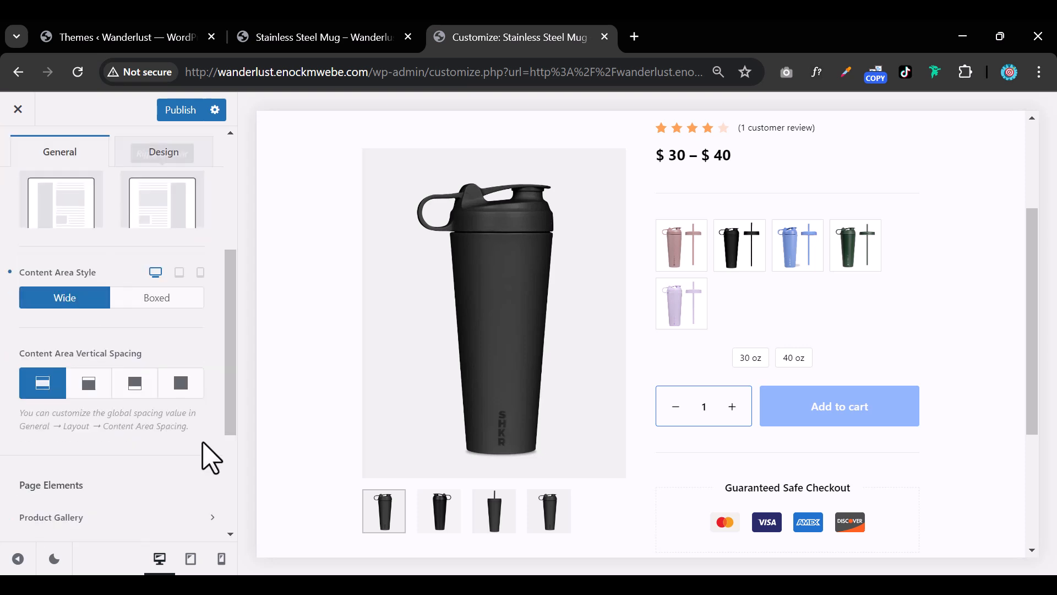
pyautogui.scroll(-3, 176, 338)
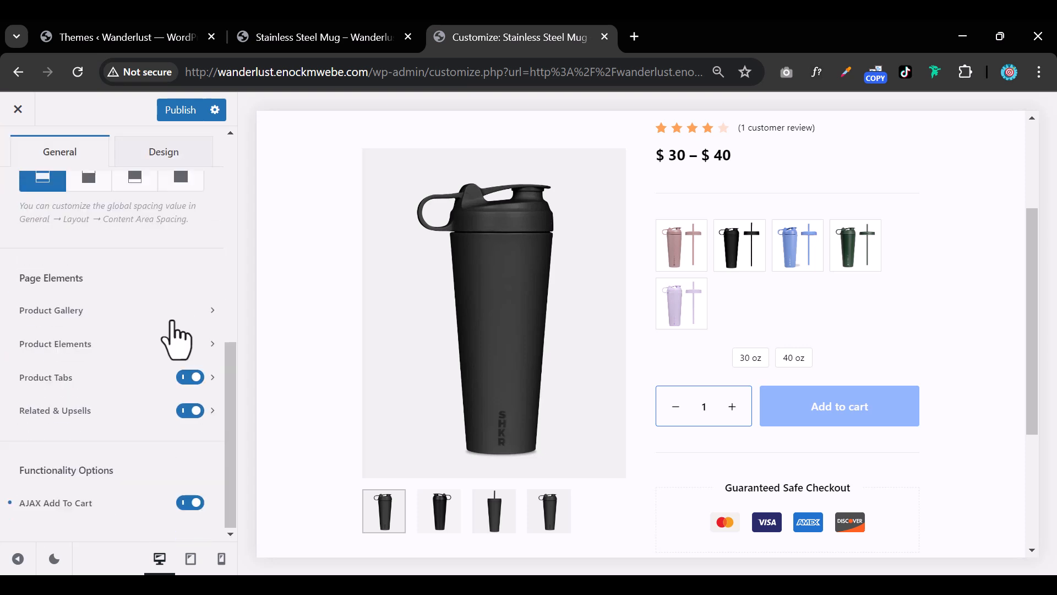
pyautogui.click(118, 353)
pyautogui.click(163, 214)
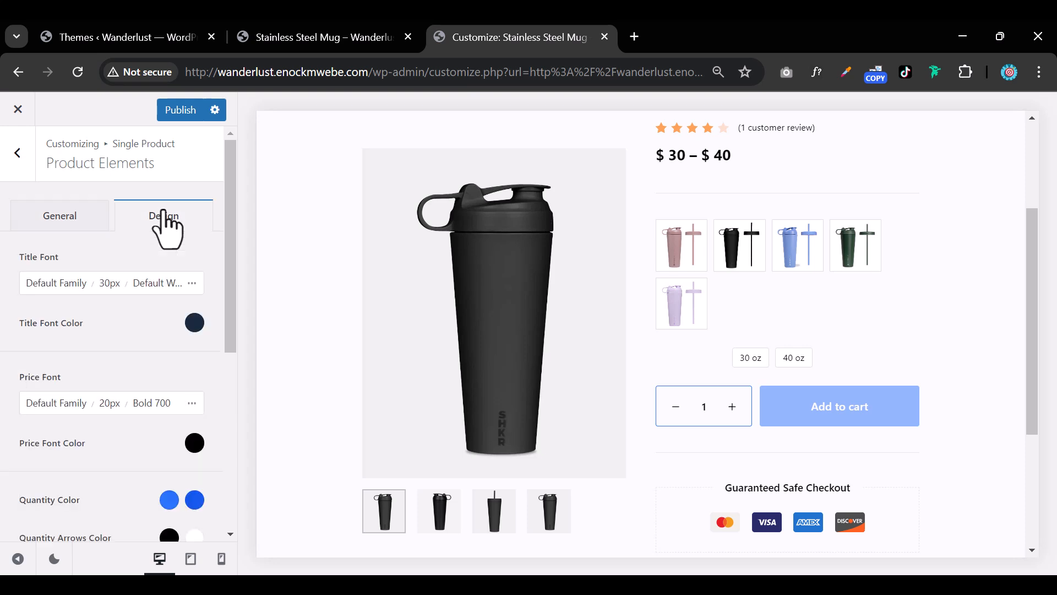
pyautogui.scroll(-3, 135, 369)
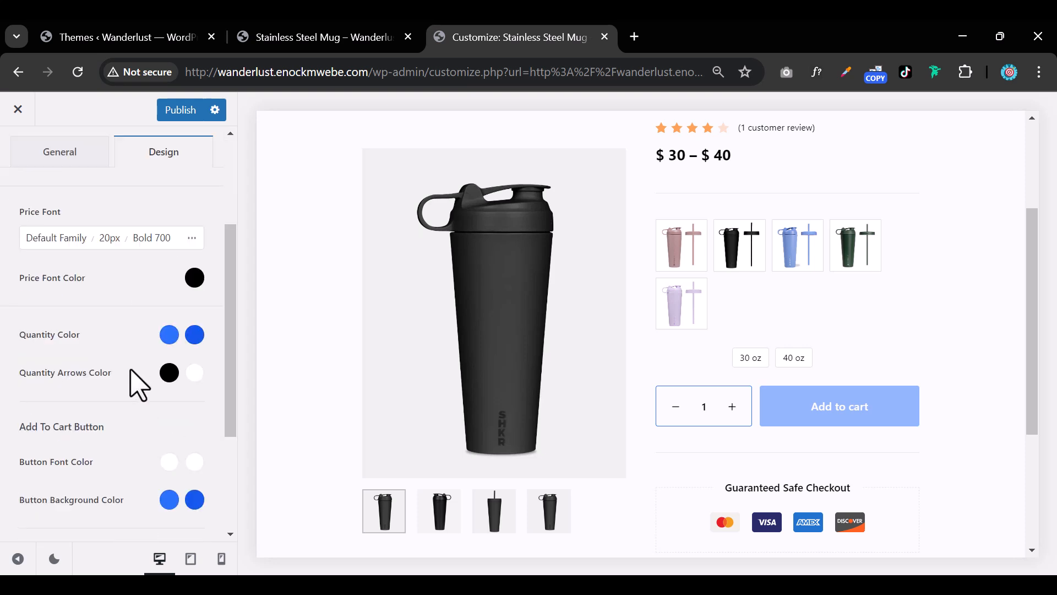
pyautogui.click(169, 333)
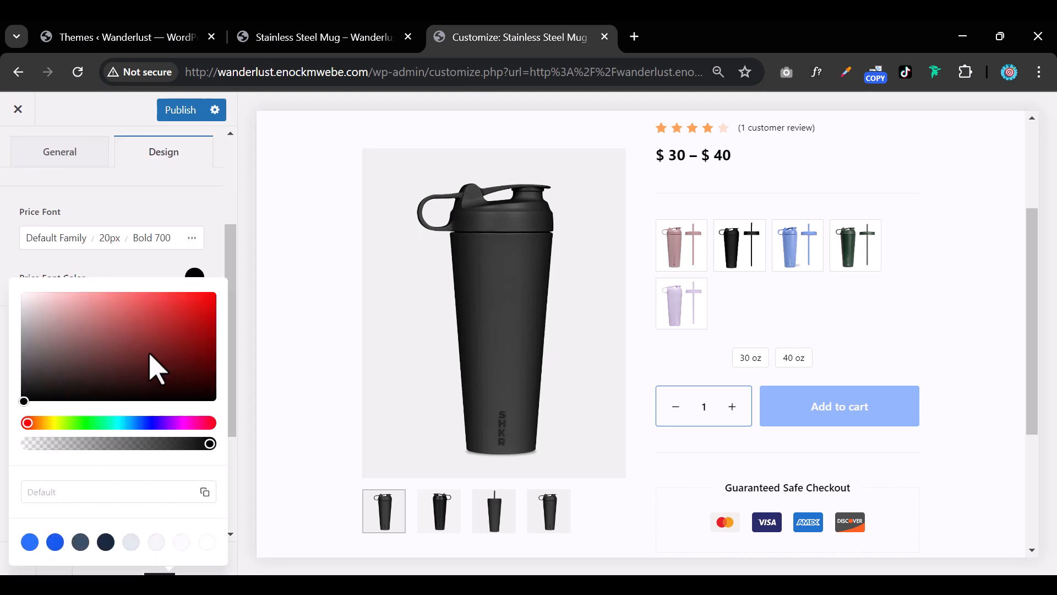
pyautogui.moveTo(148, 354); pyautogui.dragTo(1, 414)
pyautogui.click(169, 333)
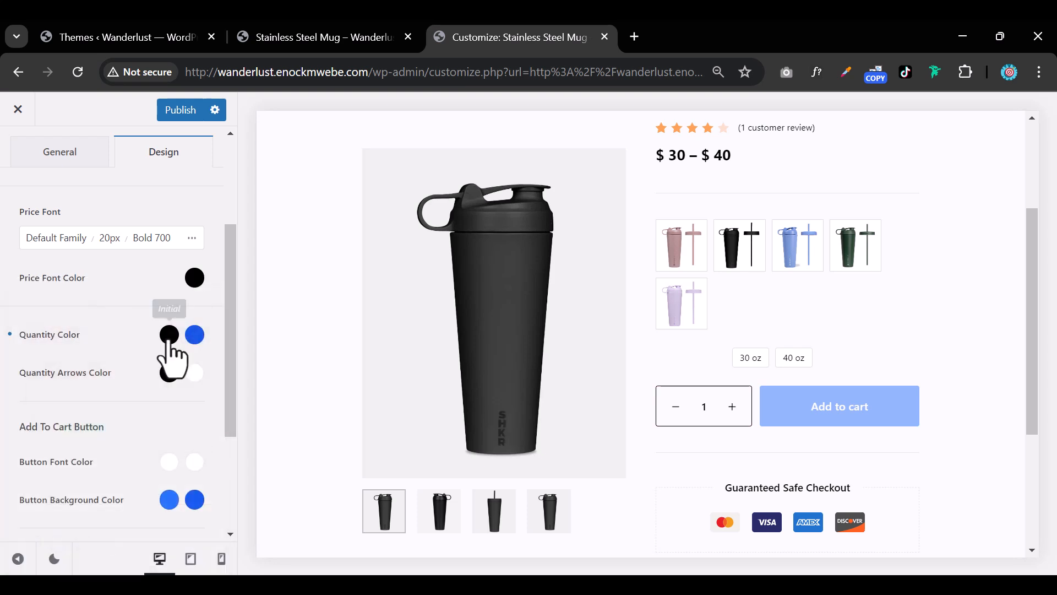
pyautogui.click(193, 334)
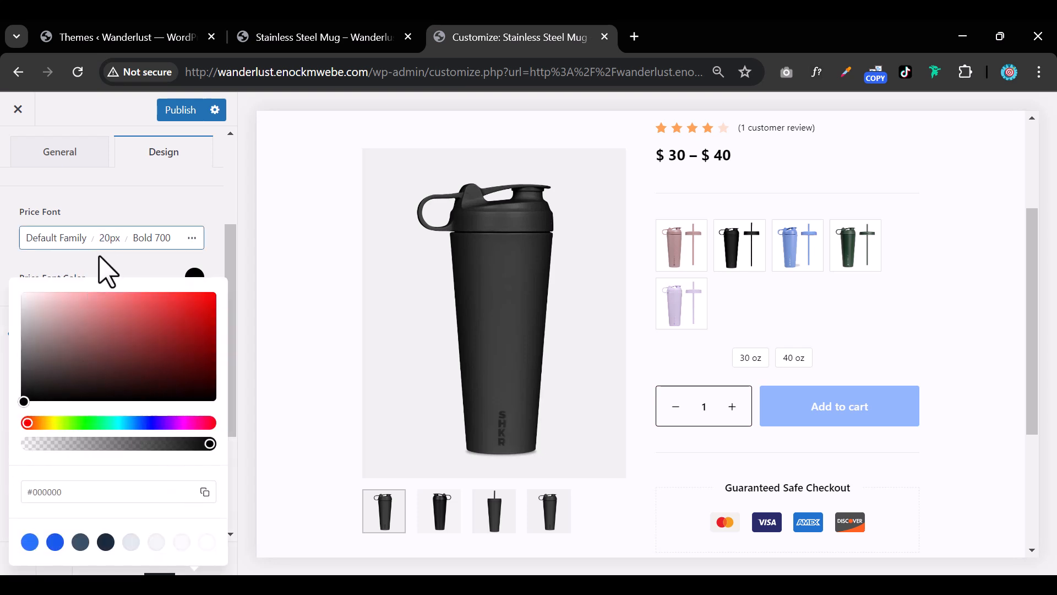
pyautogui.click(112, 291)
# Set the initial and hover background colors of the Add To Cart button to black
pyautogui.scroll(-3, 165, 386)
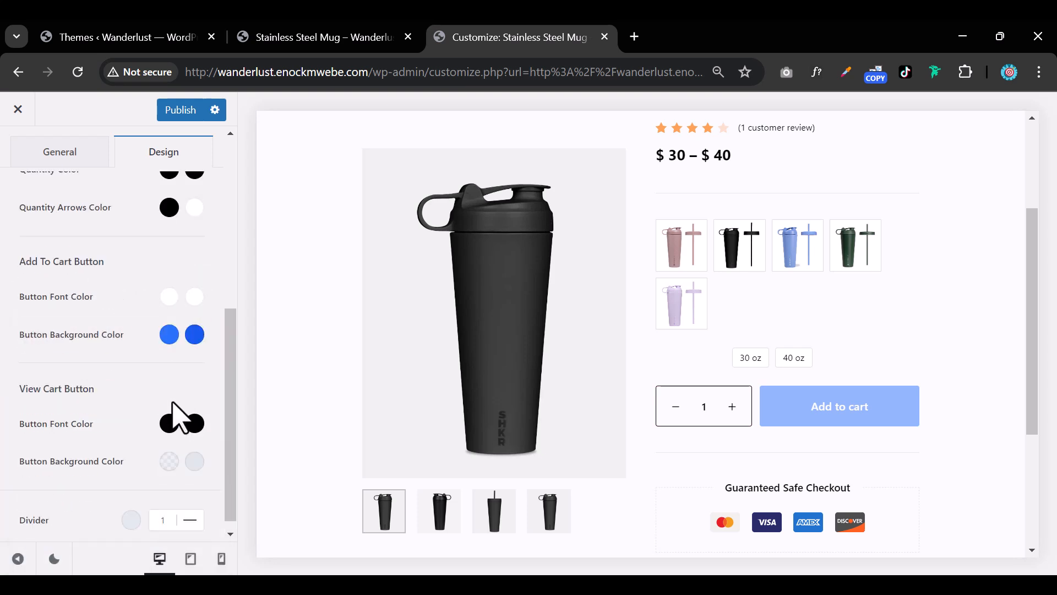
pyautogui.click(170, 336)
pyautogui.moveTo(147, 349); pyautogui.dragTo(5, 507)
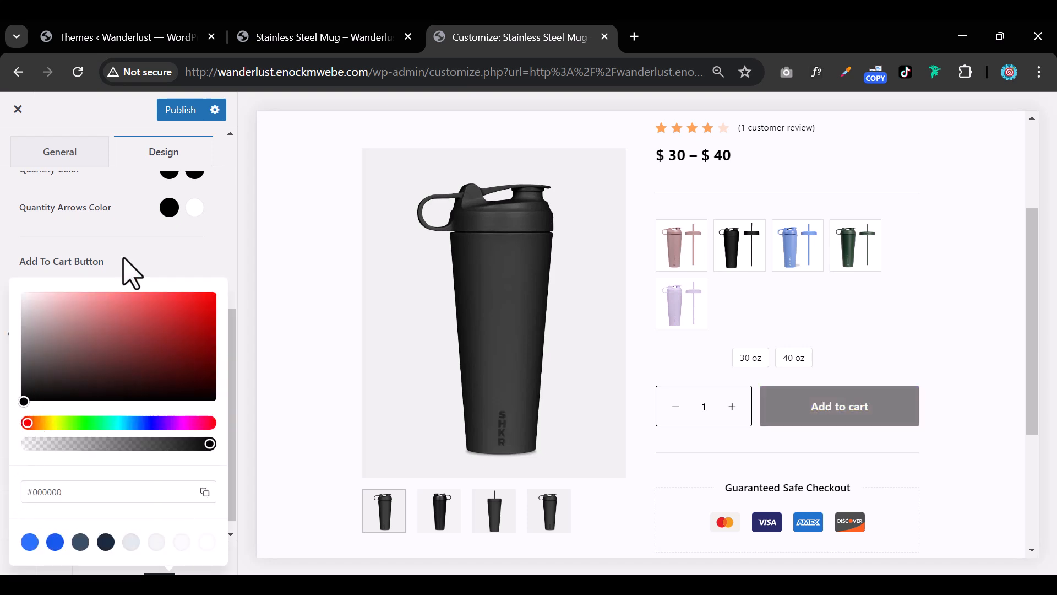
pyautogui.click(161, 276)
pyautogui.click(194, 335)
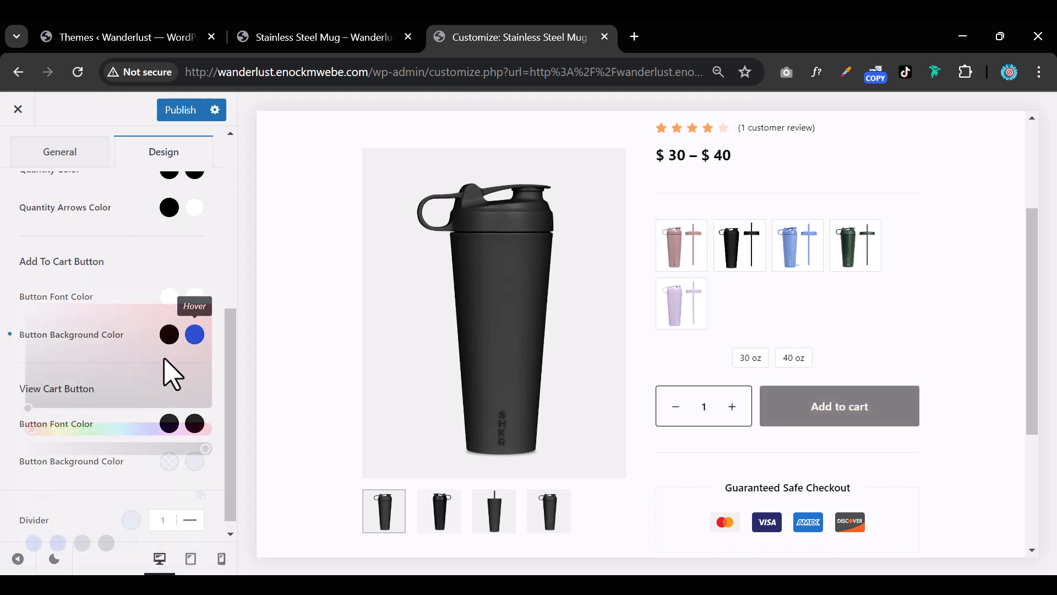
pyautogui.click(168, 248)
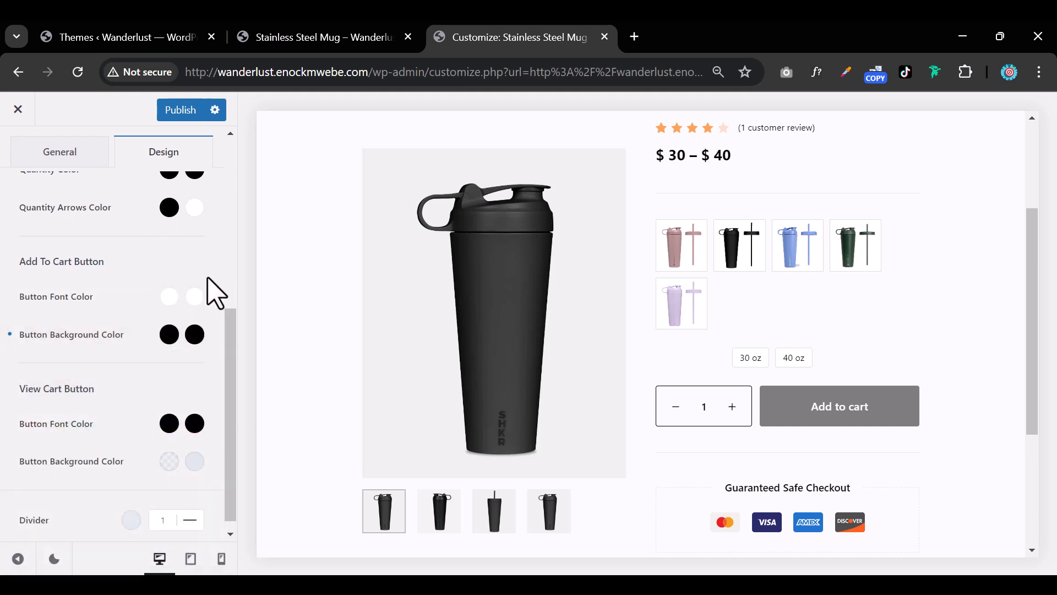
# Publish the changes and reload the live Stainless Steel Mug page, resubmitting its form data, to check the new colors
pyautogui.click(179, 110)
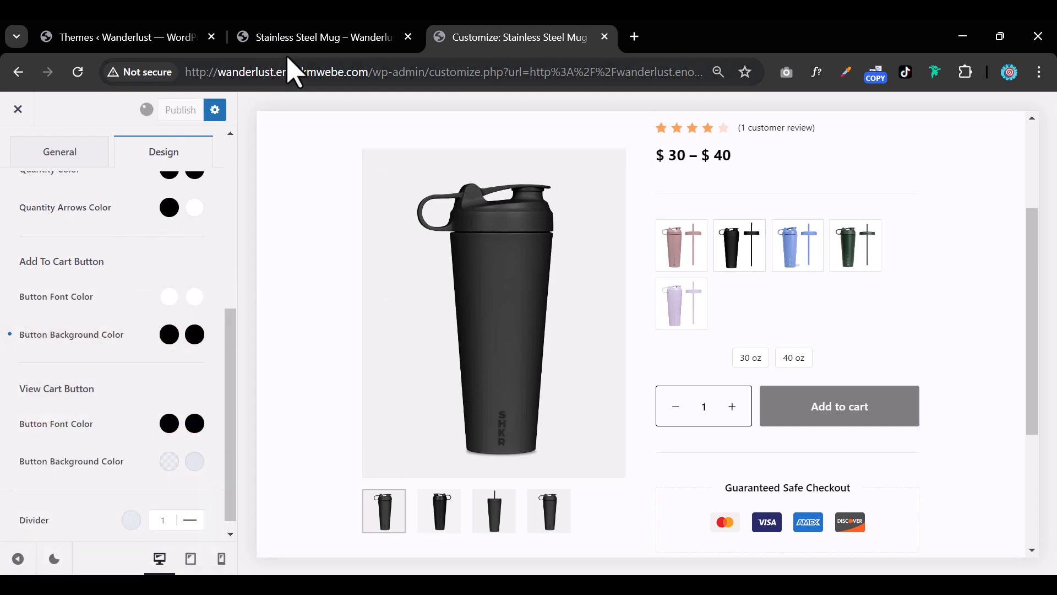
pyautogui.click(237, 37)
pyautogui.click(77, 72)
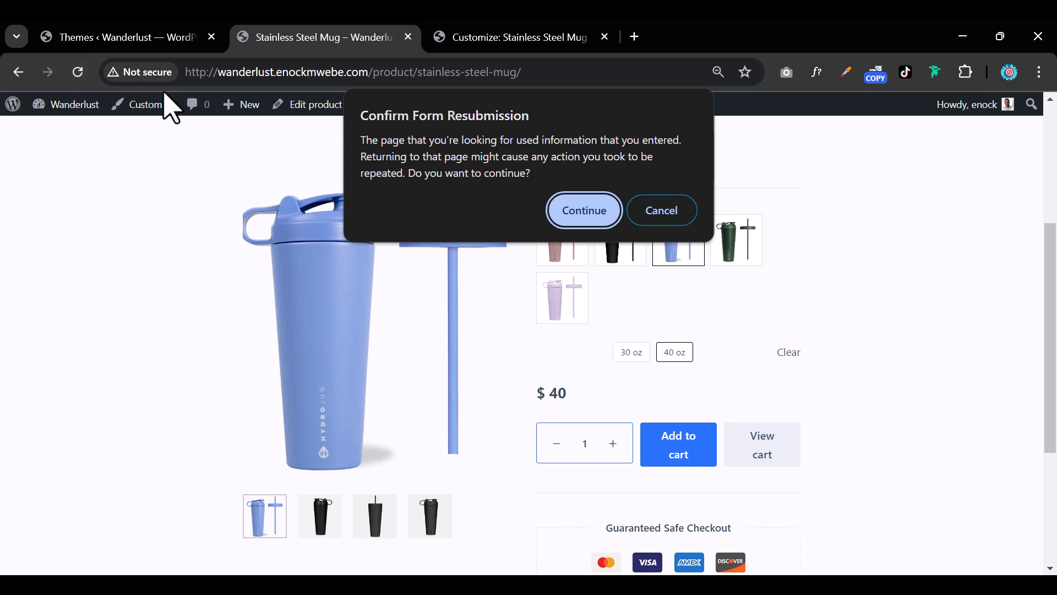
pyautogui.click(570, 212)
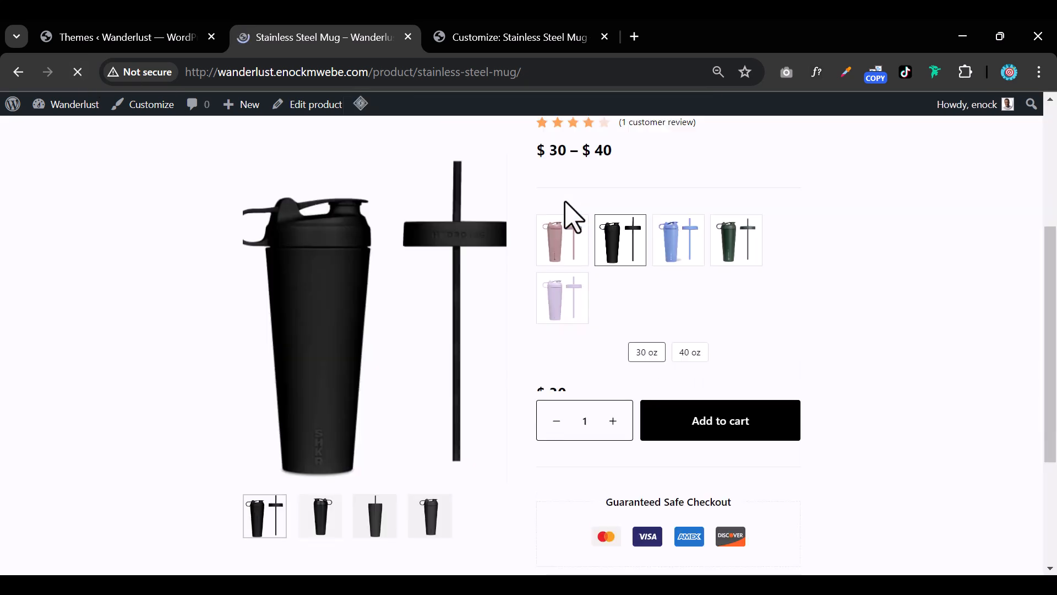
pyautogui.scroll(3, 779, 363)
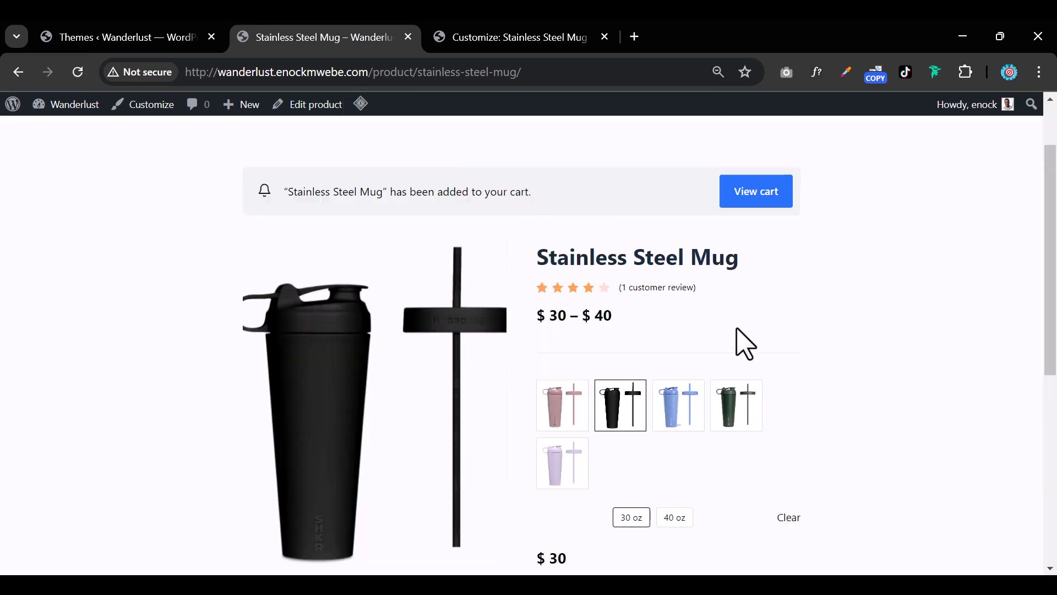
pyautogui.scroll(-2, 746, 342)
pyautogui.scroll(3, 747, 330)
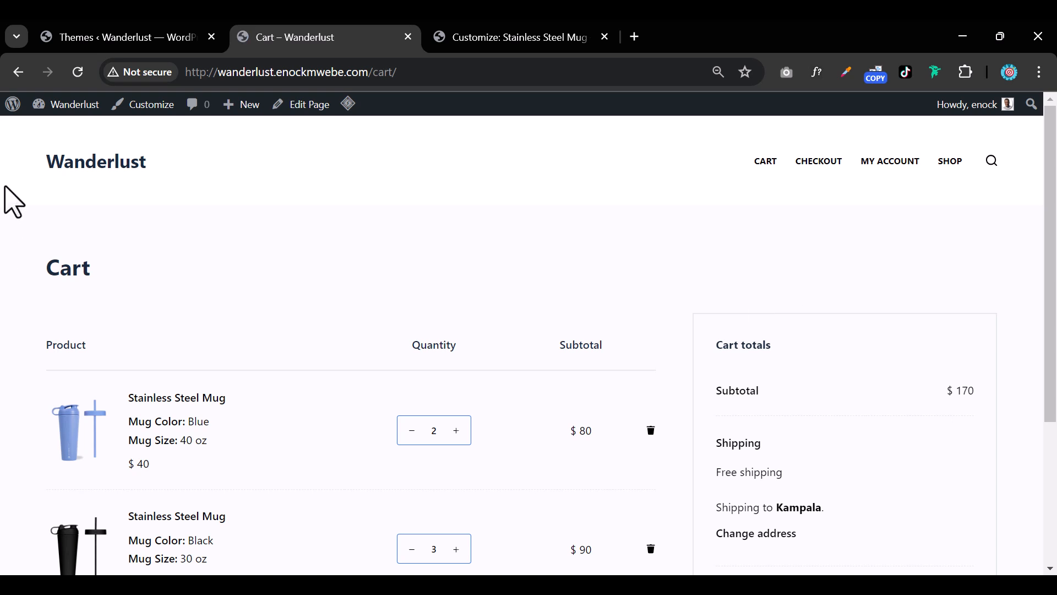
# Return from the cart to the Stainless Steel Mug page and add the green 30 oz variation to the cart
pyautogui.click(15, 71)
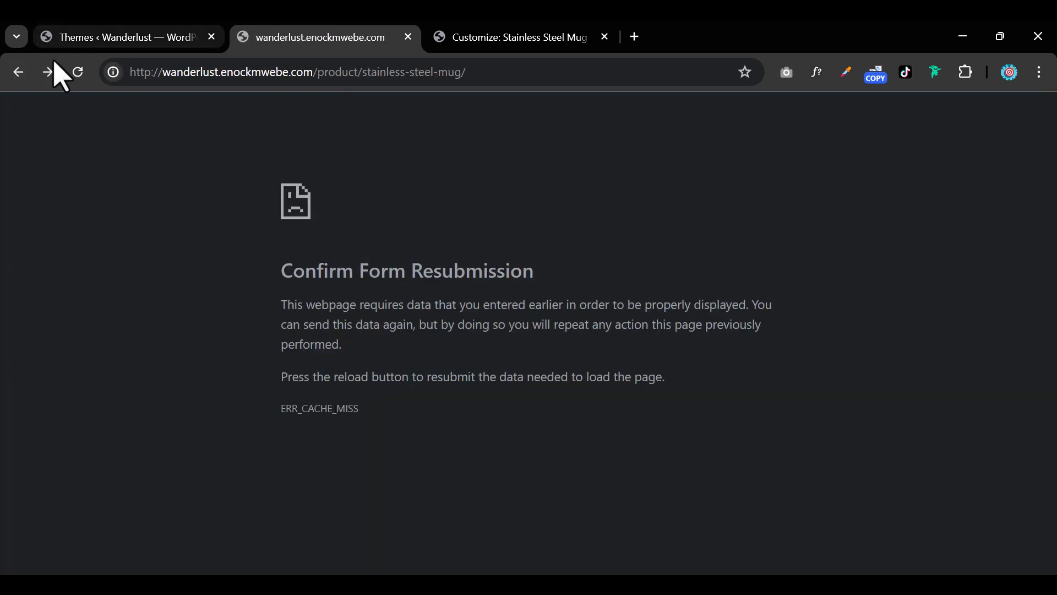
pyautogui.click(19, 71)
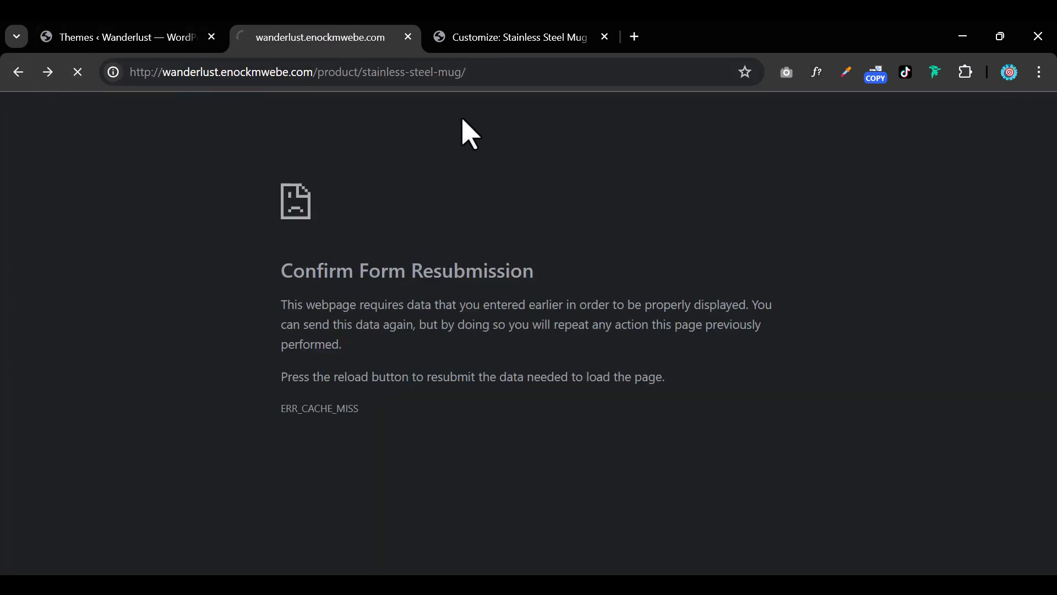
pyautogui.click(547, 78)
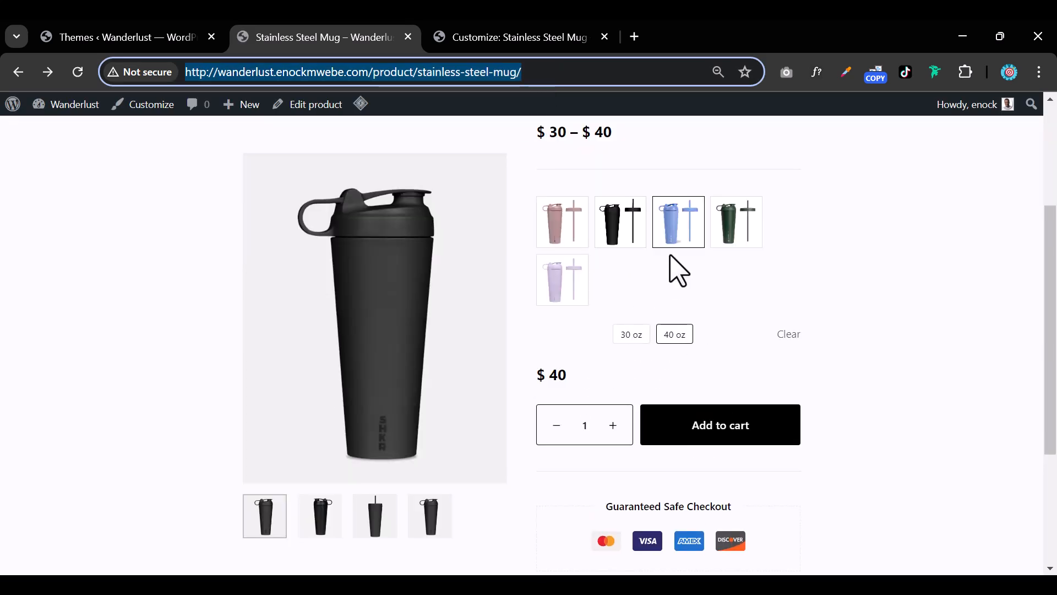
pyautogui.click(676, 223)
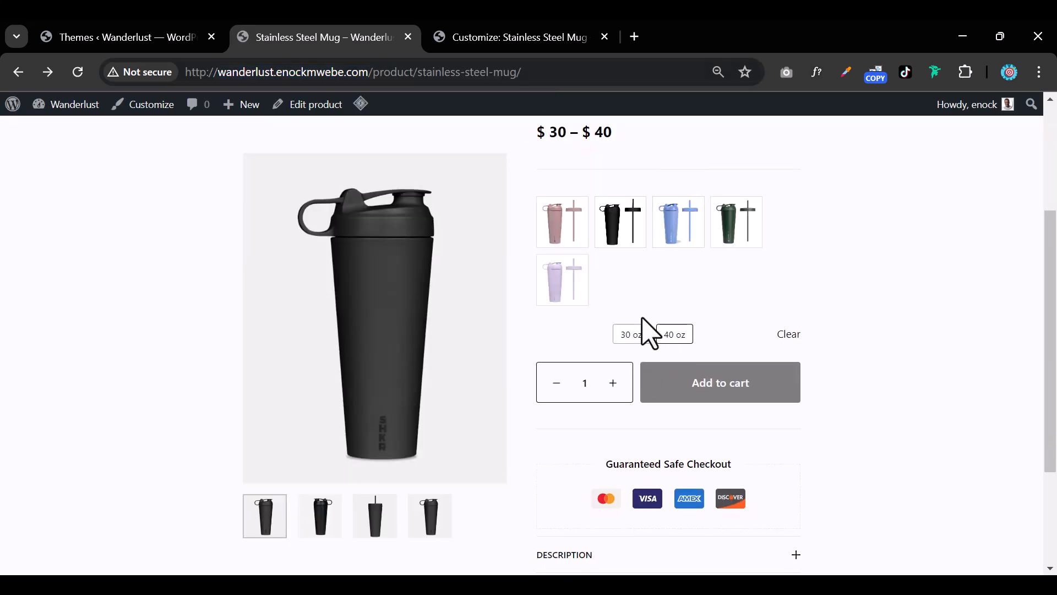
pyautogui.click(738, 243)
pyautogui.click(629, 336)
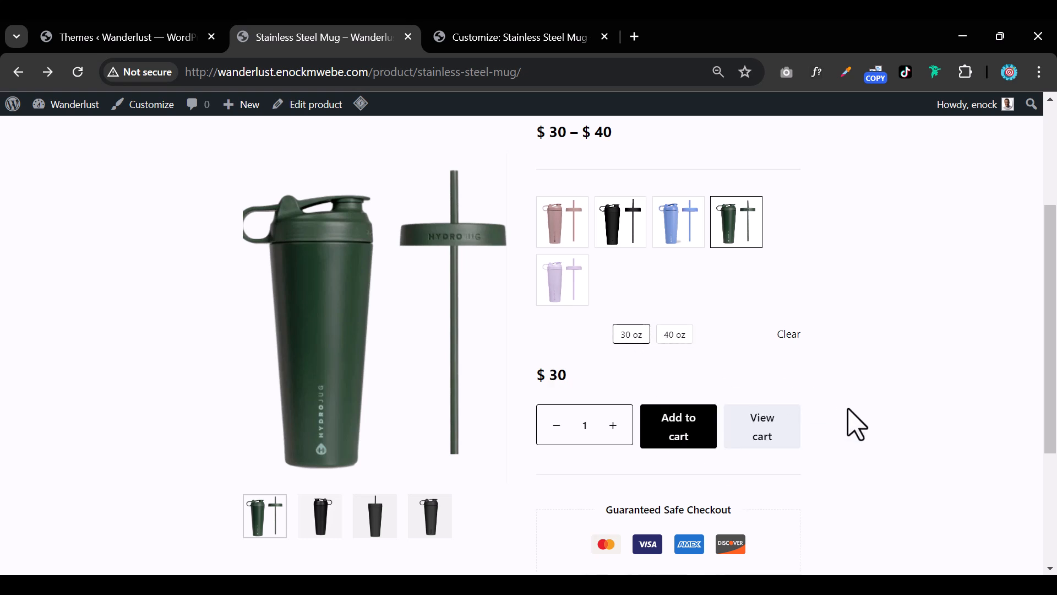
# View the cart from the mug page and check its items, totals and button colors
pyautogui.scroll(4, 777, 437)
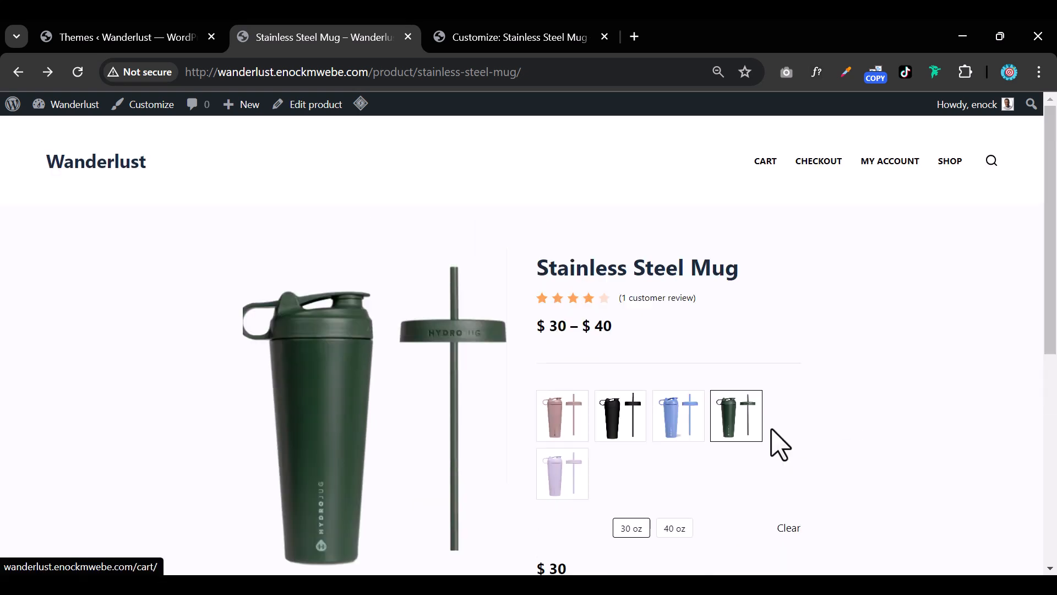
pyautogui.scroll(-6, 776, 438)
pyautogui.click(774, 296)
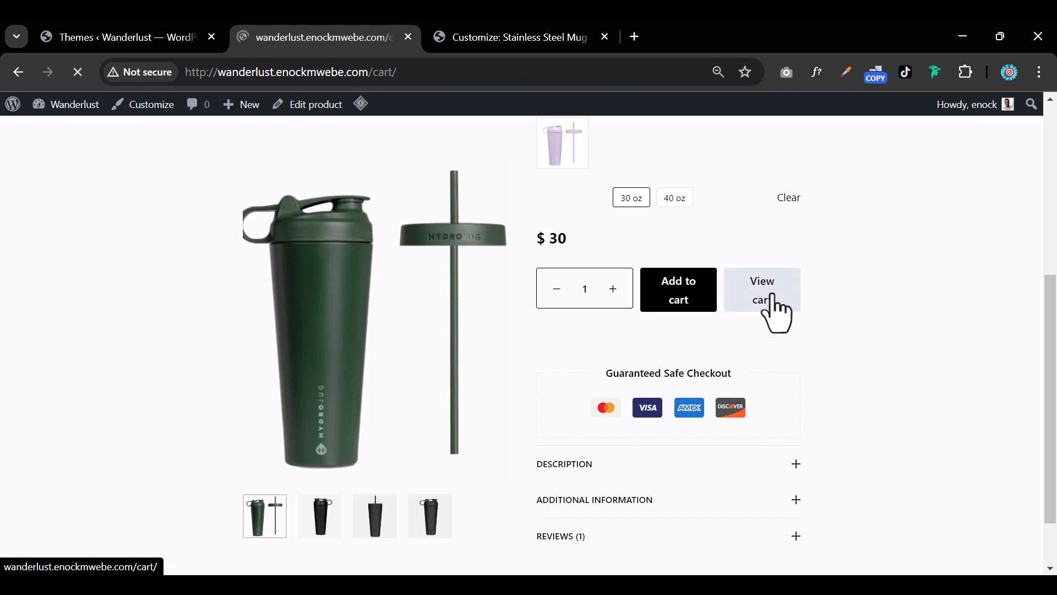
pyautogui.scroll(-5, 530, 333)
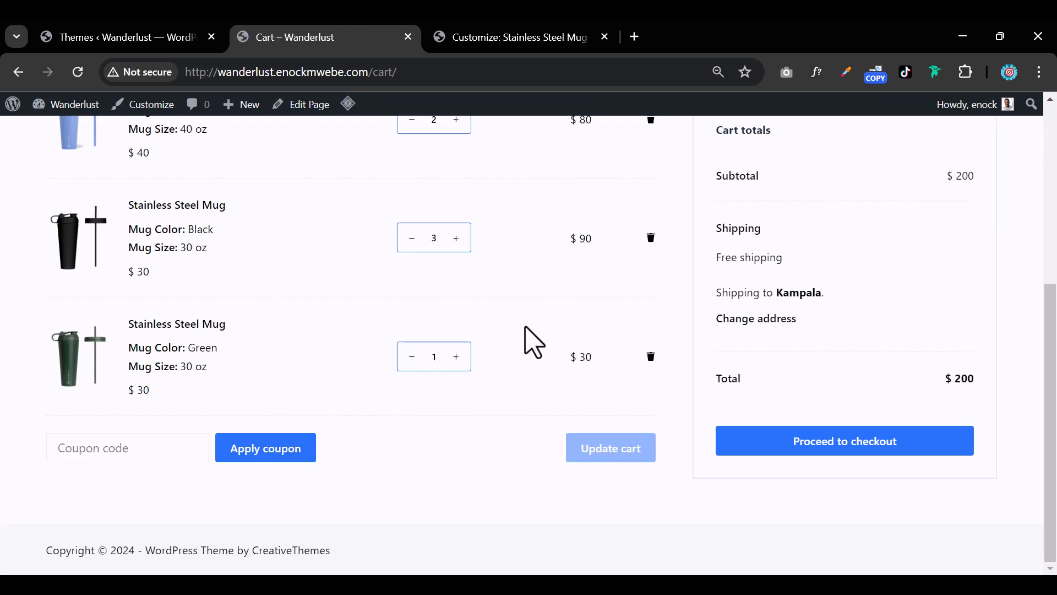
pyautogui.scroll(5, 533, 342)
pyautogui.scroll(-5, 447, 441)
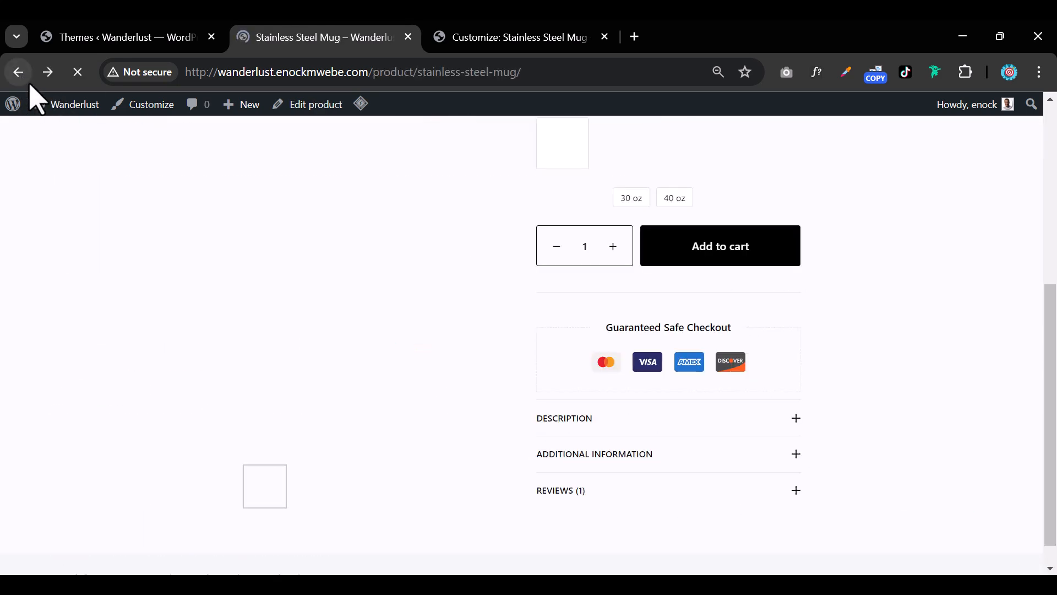
# Examine the Description, Additional Information and Reviews sections on the Stainless Steel Mug page
pyautogui.click(766, 391)
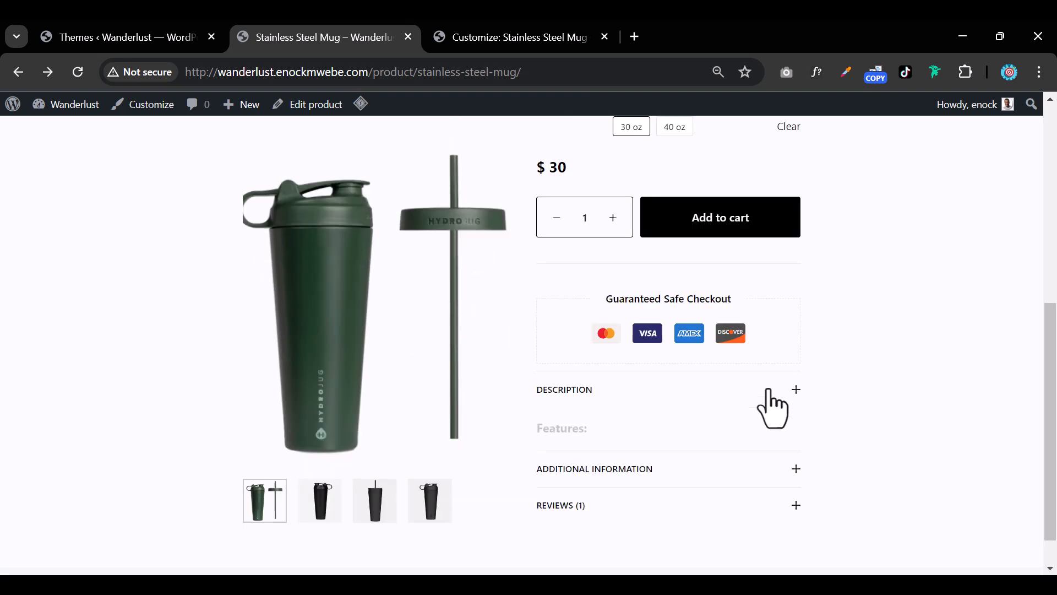
pyautogui.scroll(-5, 774, 399)
pyautogui.scroll(-2, 783, 422)
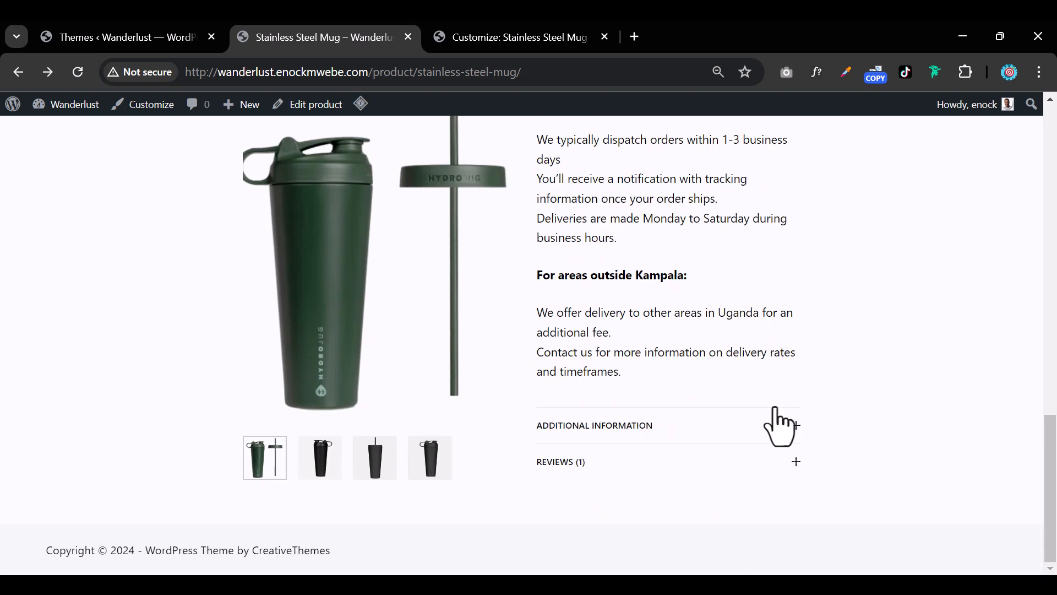
pyautogui.scroll(15, 783, 423)
pyautogui.scroll(-10, 783, 423)
pyautogui.scroll(-5, 783, 423)
pyautogui.click(748, 424)
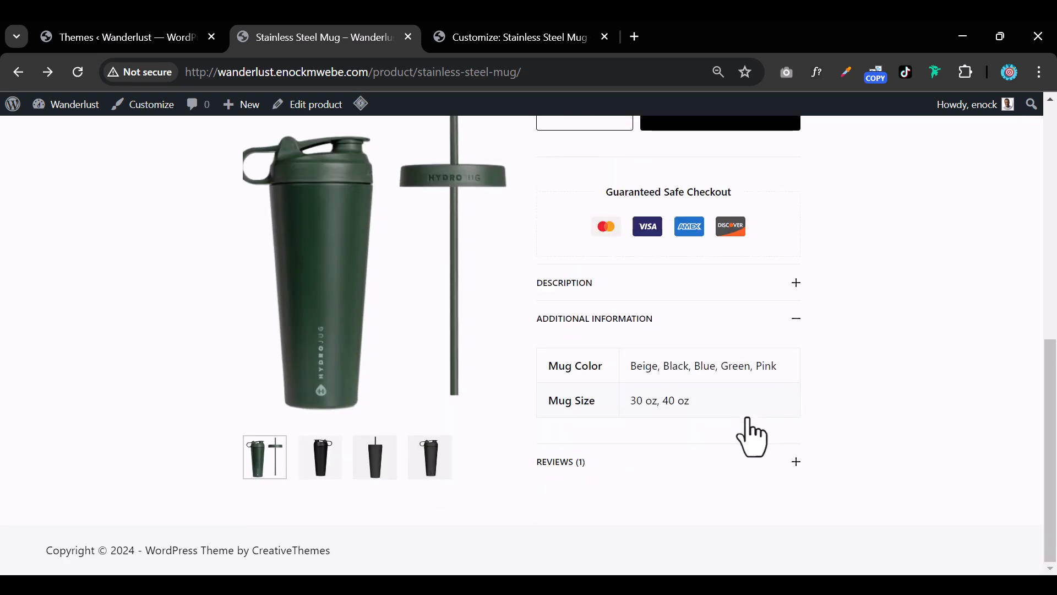
pyautogui.click(736, 464)
pyautogui.scroll(-6, 782, 441)
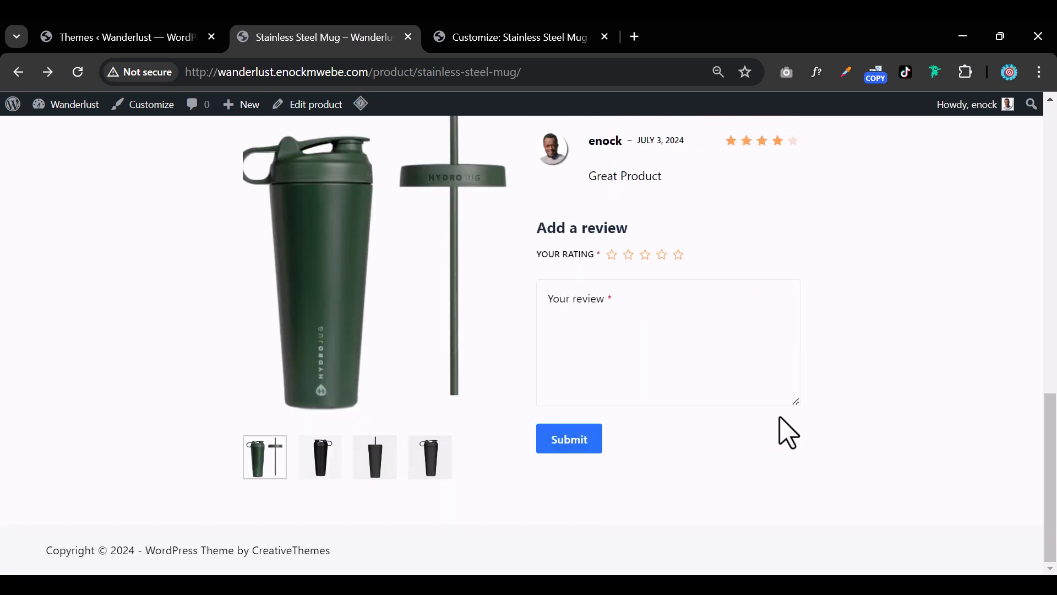
pyautogui.scroll(15, 789, 432)
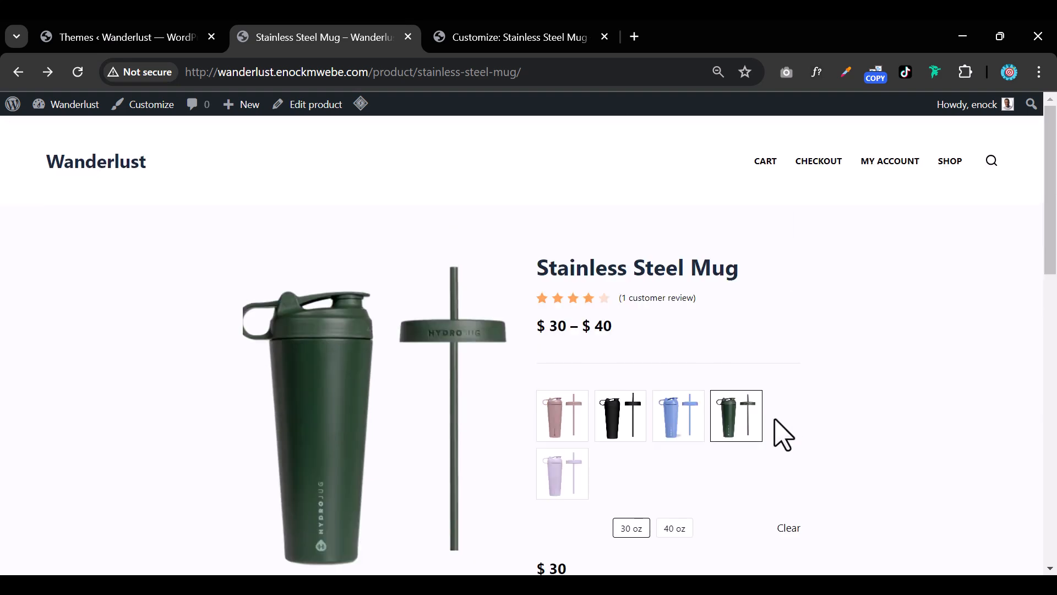
# Return to the customizer from the live mug page and open the site-wide Colors settings
pyautogui.click(494, 42)
pyautogui.scroll(6, 108, 303)
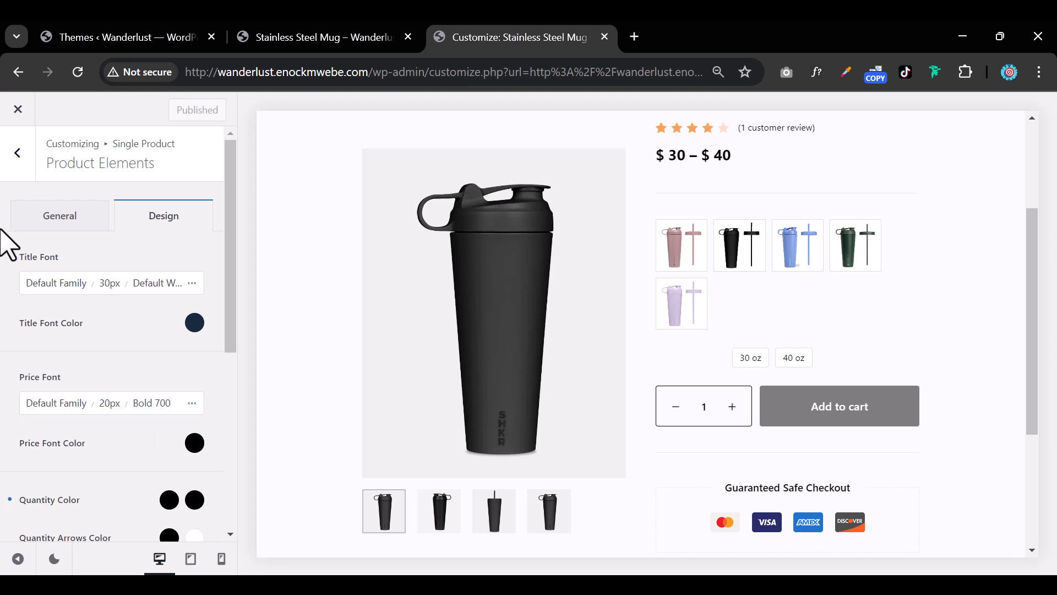
pyautogui.click(20, 157)
pyautogui.scroll(5, 24, 247)
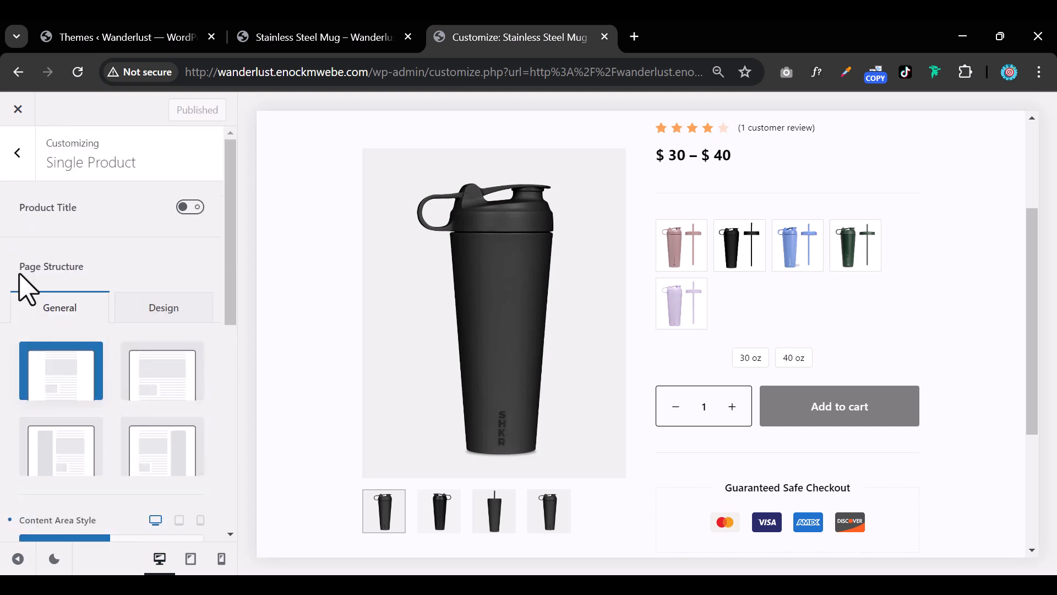
pyautogui.click(18, 152)
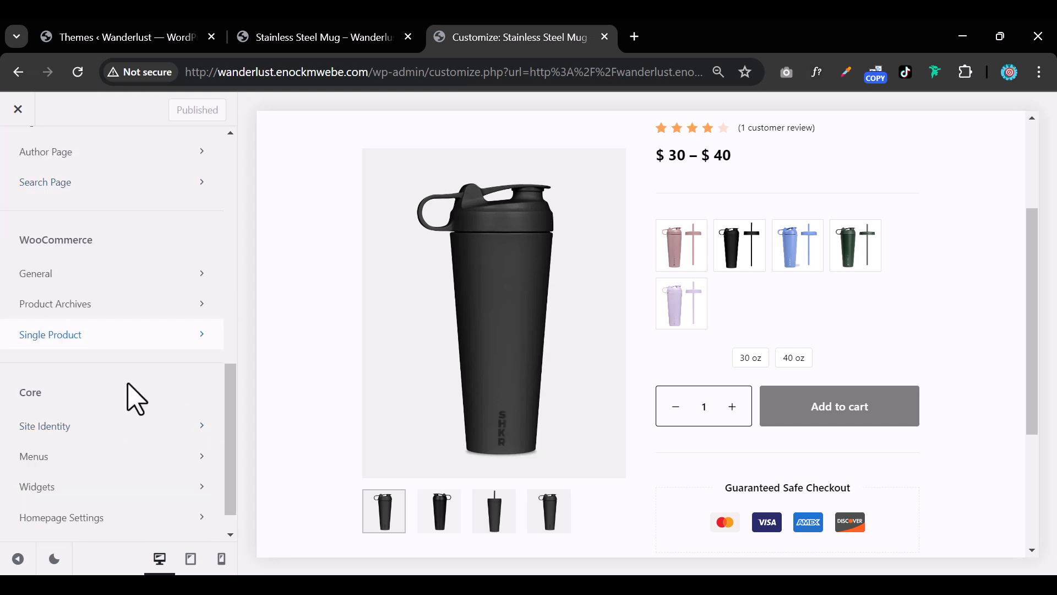
pyautogui.scroll(5, 116, 391)
pyautogui.scroll(6, 112, 393)
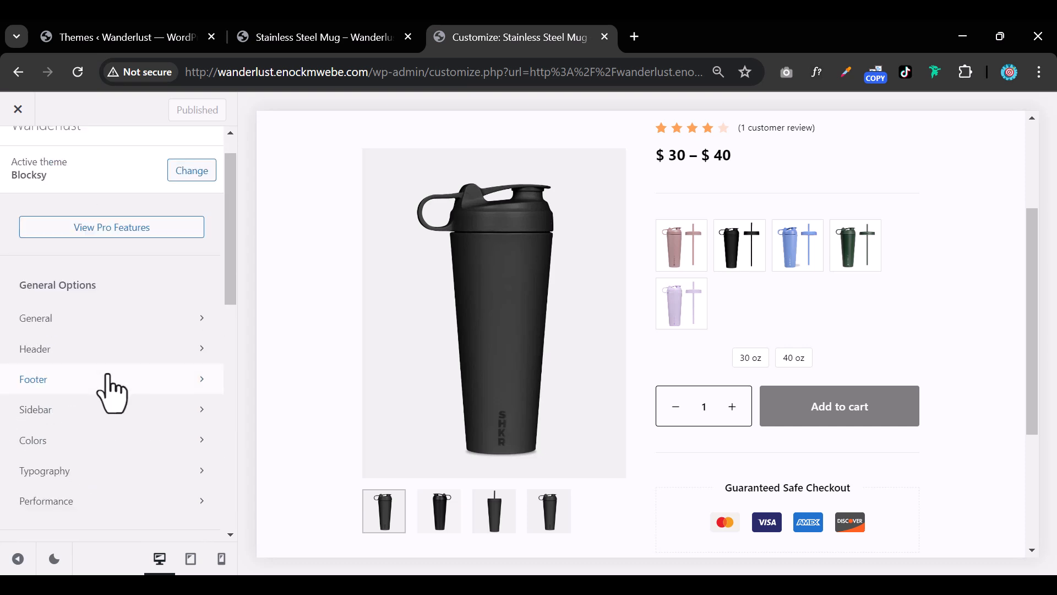
pyautogui.scroll(-5, 135, 463)
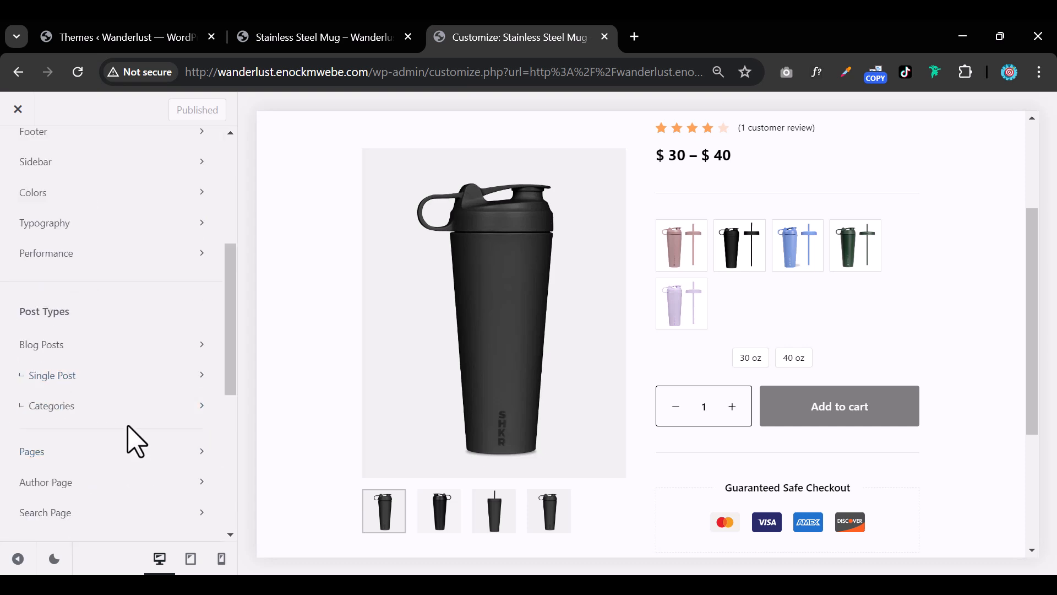
pyautogui.click(82, 196)
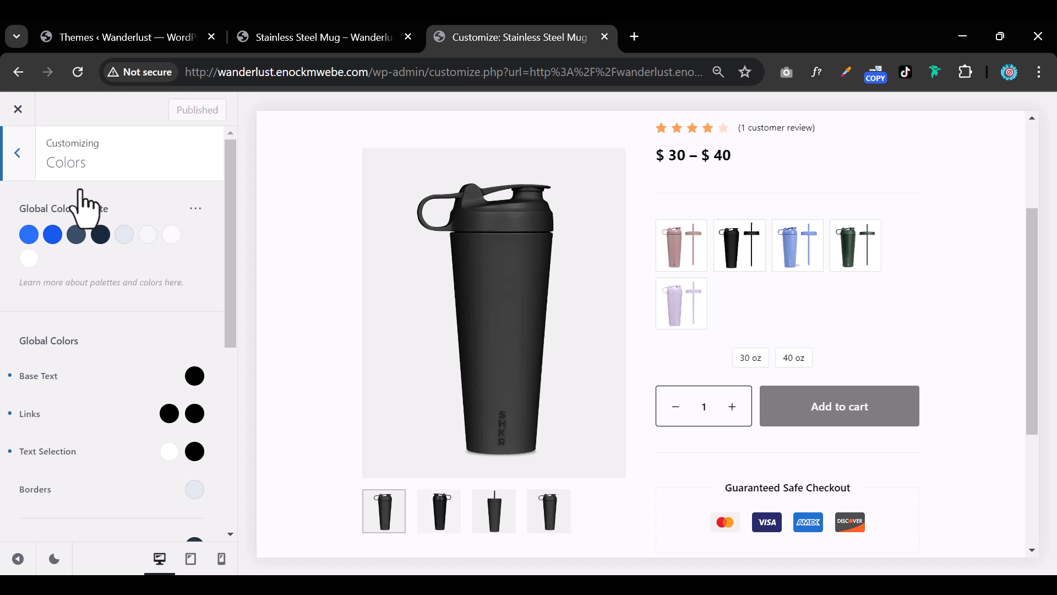
# Set the first three global palette colors to black (#000000) and publish the changes
pyautogui.click(31, 235)
pyautogui.moveTo(125, 300); pyautogui.dragTo(20, 453)
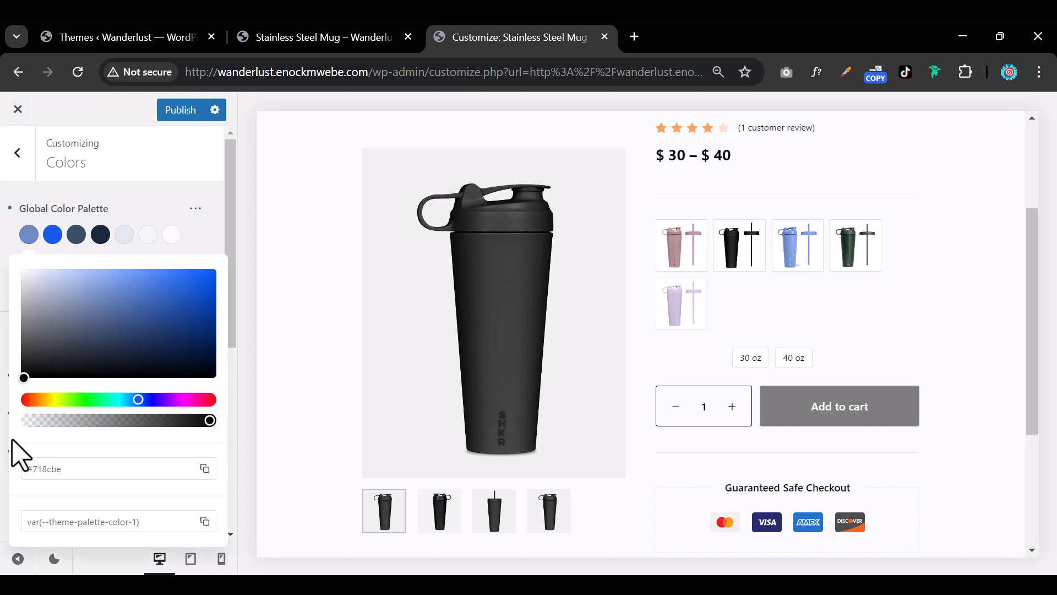
pyautogui.click(53, 235)
pyautogui.moveTo(80, 309); pyautogui.dragTo(5, 463)
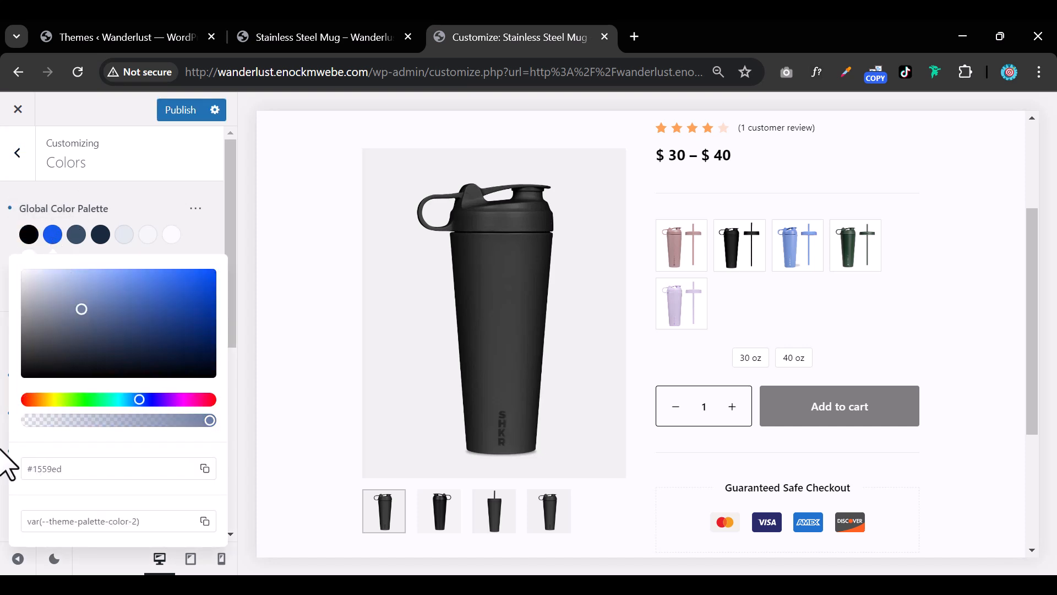
pyautogui.click(76, 235)
pyautogui.moveTo(77, 318); pyautogui.dragTo(25, 449)
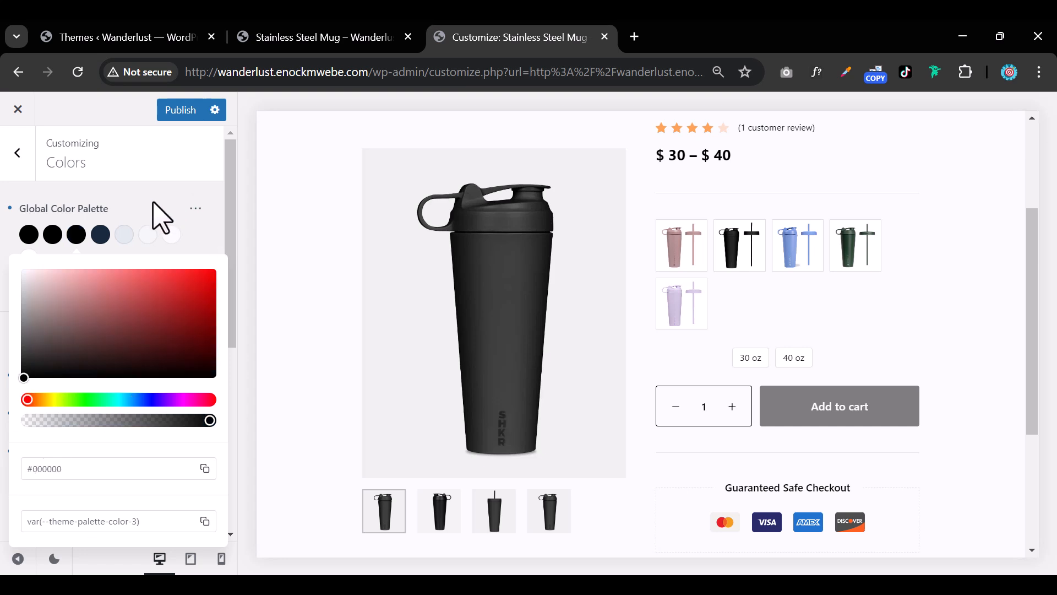
pyautogui.click(161, 216)
pyautogui.click(179, 109)
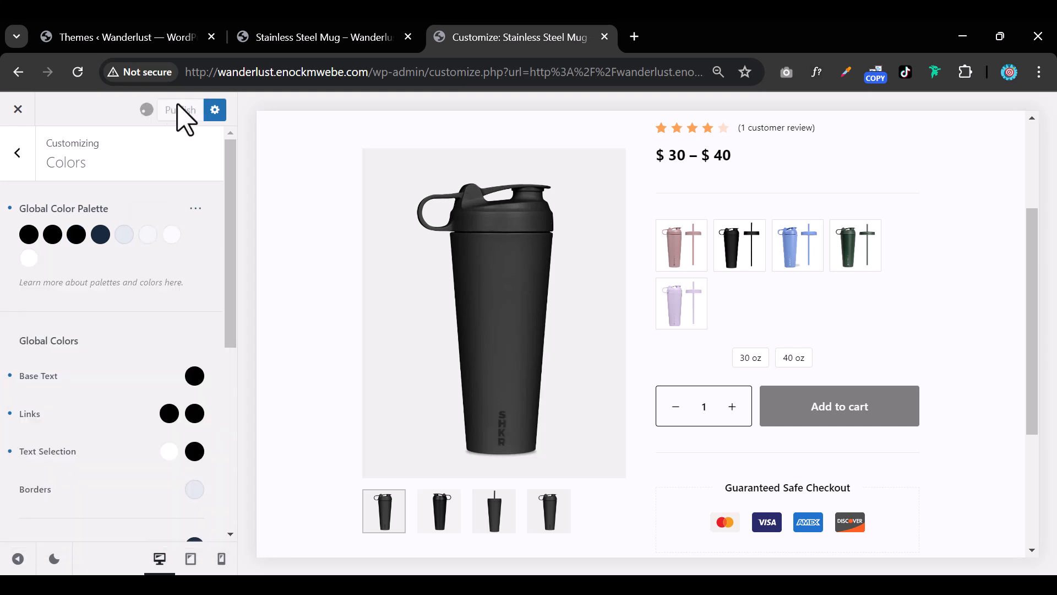
# Check the button colors on the live Stainless Steel Mug page and in the cart
pyautogui.click(347, 39)
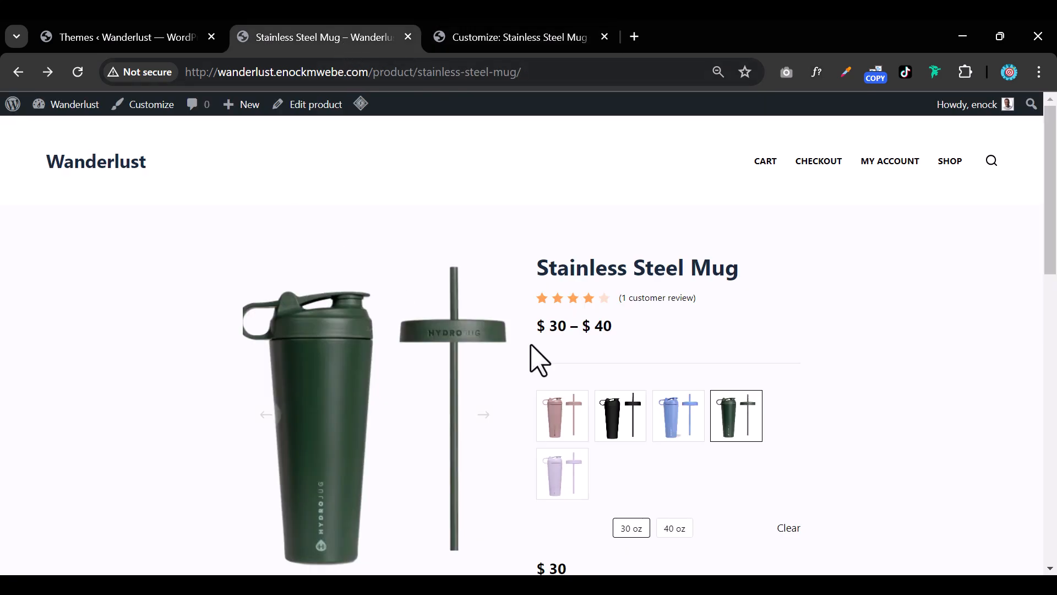
pyautogui.scroll(-7, 838, 349)
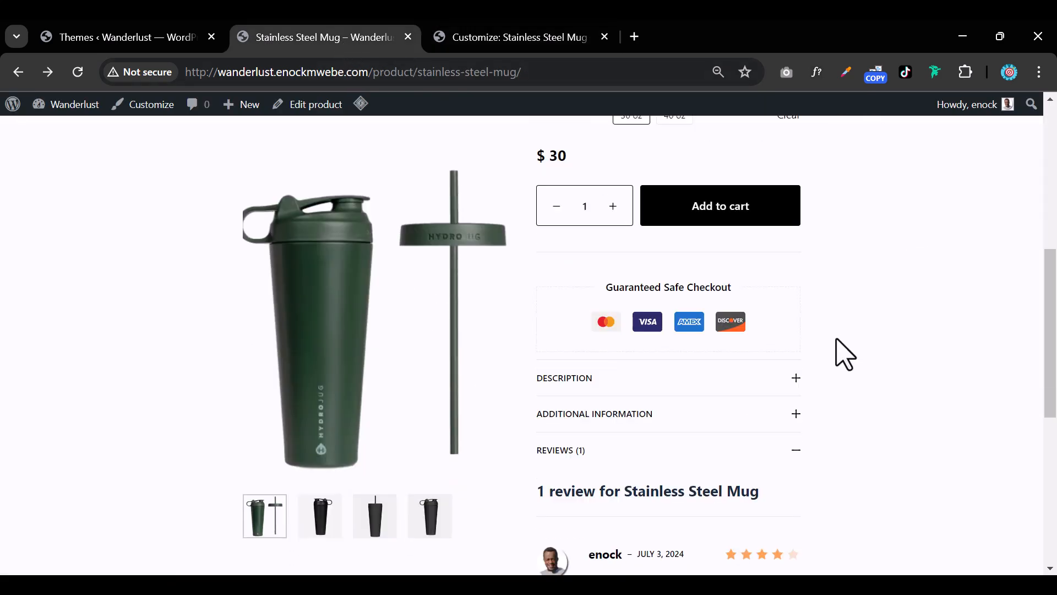
pyautogui.scroll(6, 844, 355)
pyautogui.scroll(-4, 844, 355)
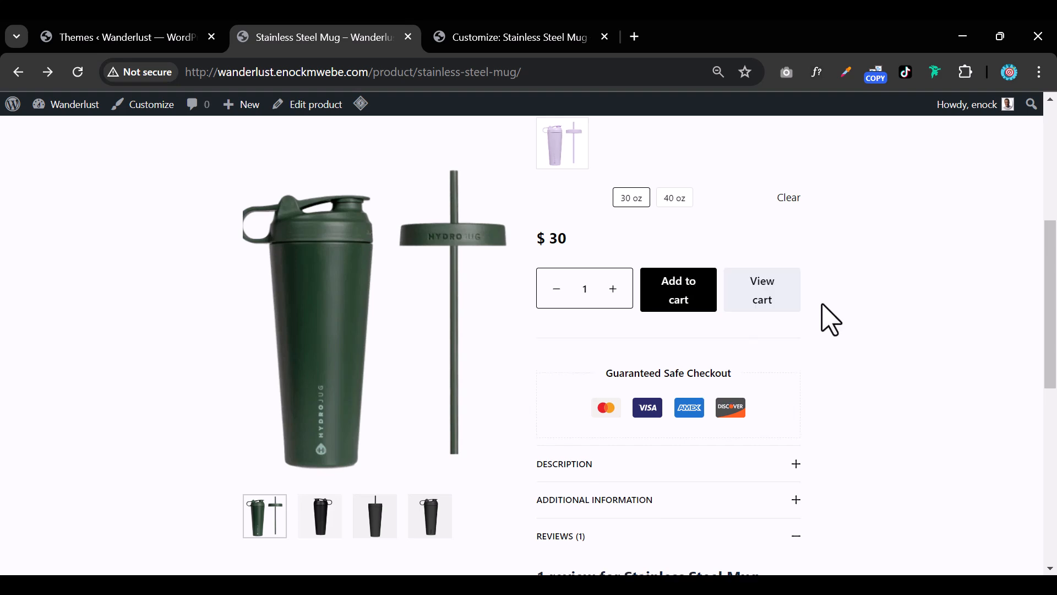
pyautogui.click(776, 305)
pyautogui.scroll(-5, 780, 317)
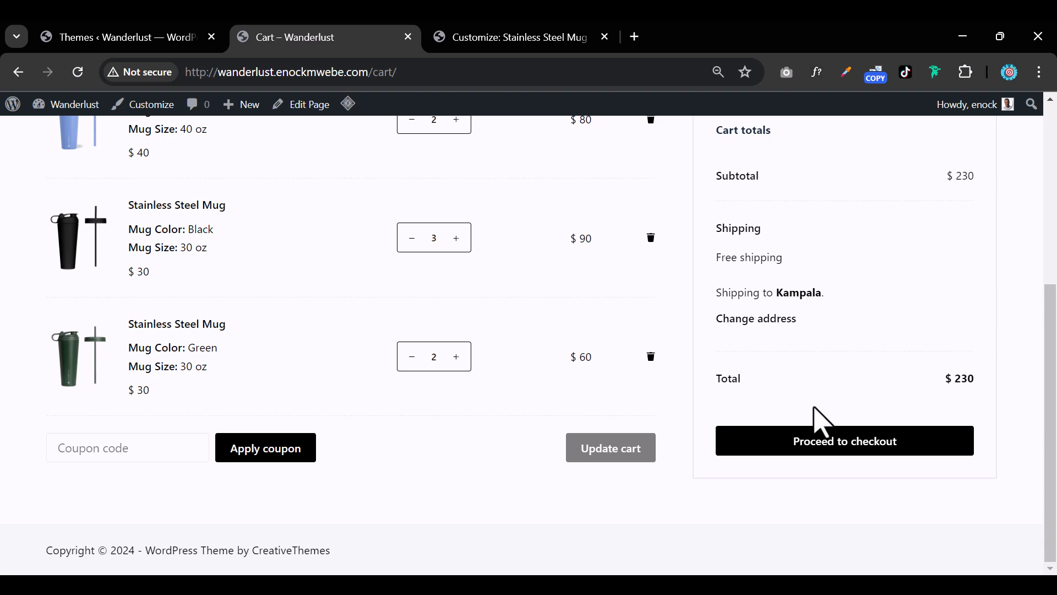
# Open the Shop page and examine the product cards, variation swatches and button colors
pyautogui.scroll(5, 705, 472)
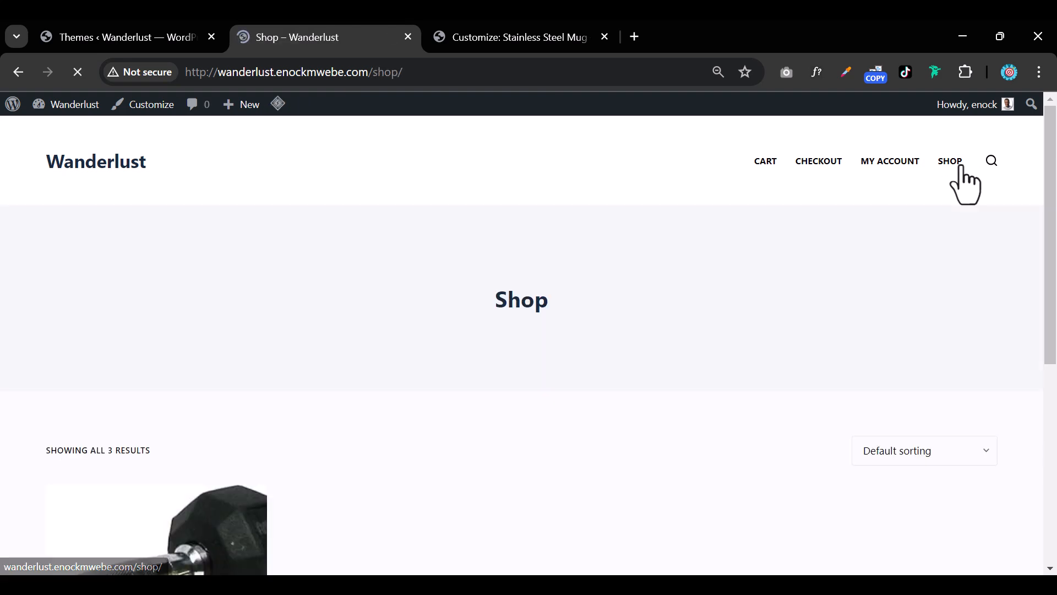
pyautogui.scroll(-4, 667, 419)
pyautogui.scroll(-5, 666, 419)
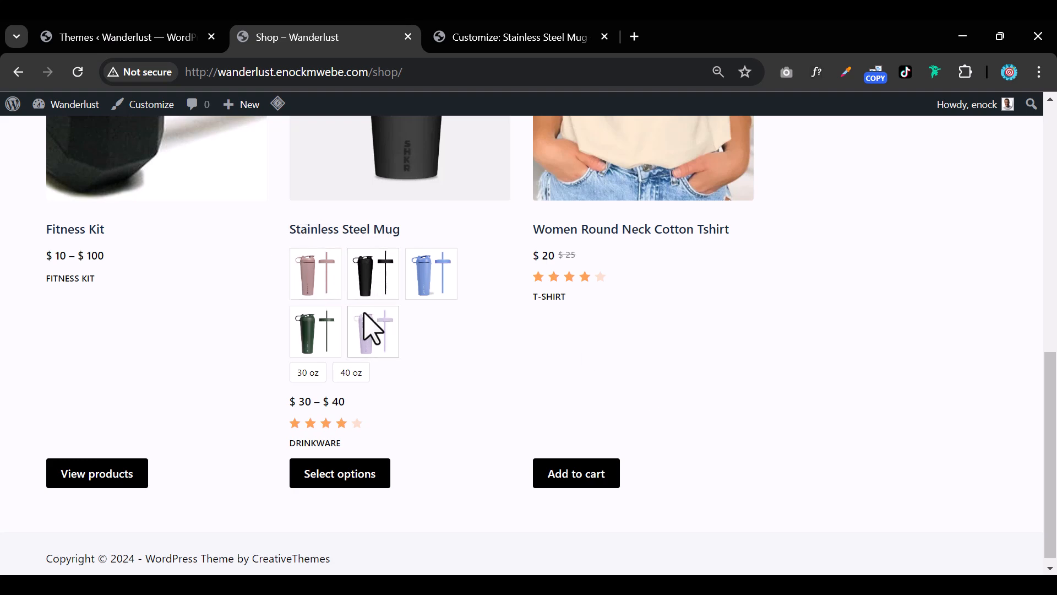
pyautogui.scroll(5, 617, 373)
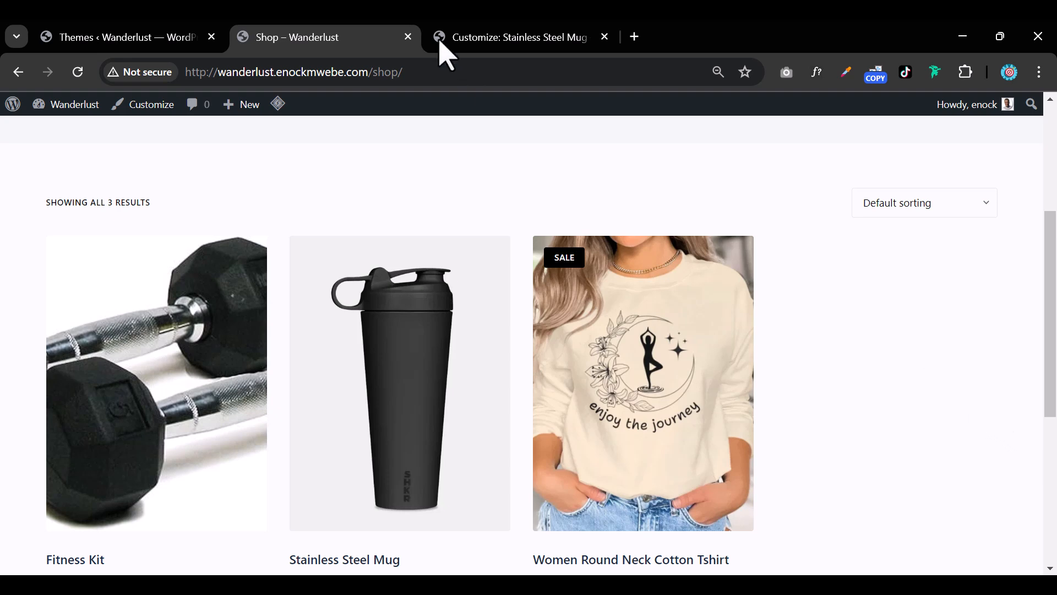
# Return to the WordPress dashboard and open the Add Plugins page
pyautogui.click(99, 44)
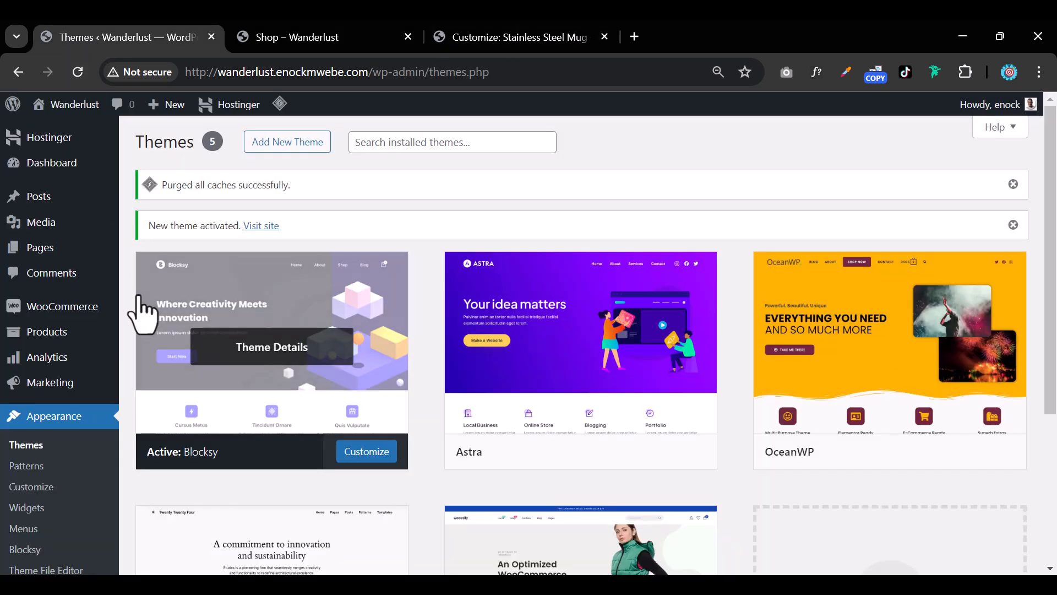
pyautogui.scroll(-4, 140, 316)
pyautogui.moveTo(11, 418)
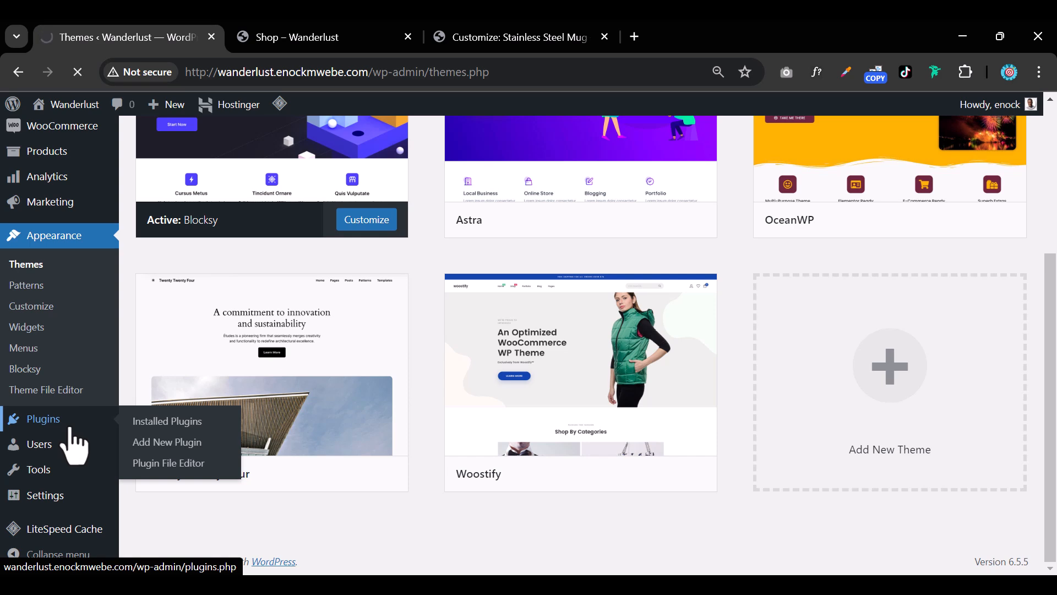
pyautogui.click(70, 430)
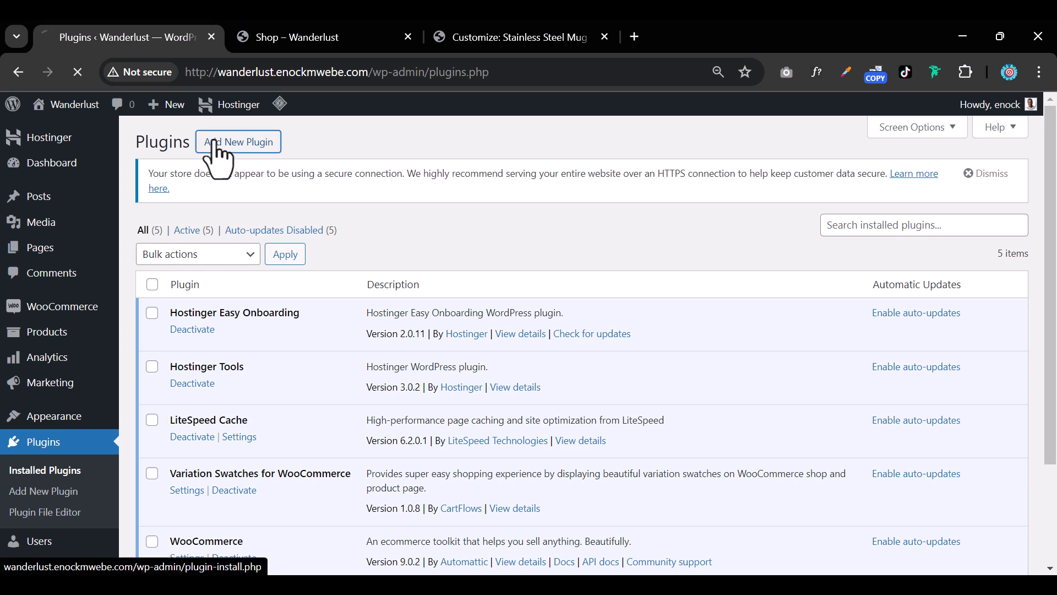
pyautogui.click(238, 142)
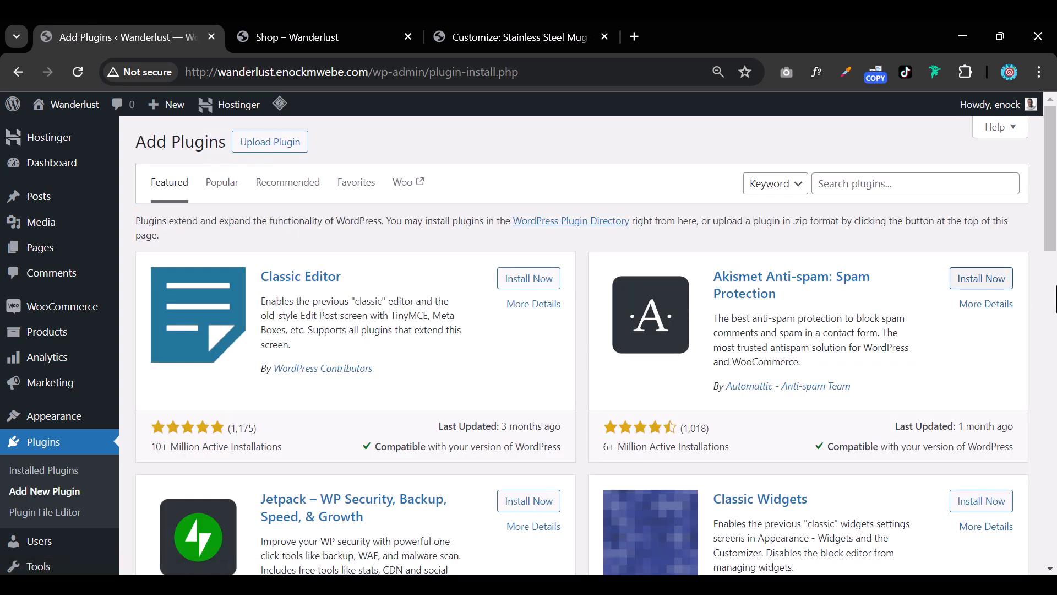
# Search the plugin directory for "classic widgets", then install and activate the Classic Widgets plugin
pyautogui.click(880, 184)
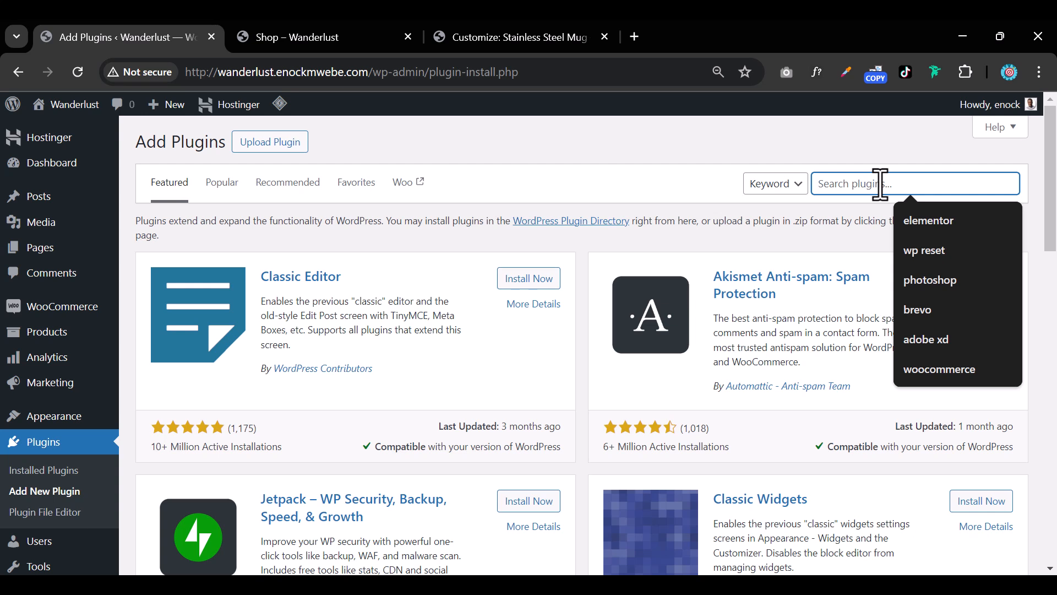
pyautogui.write('cla')
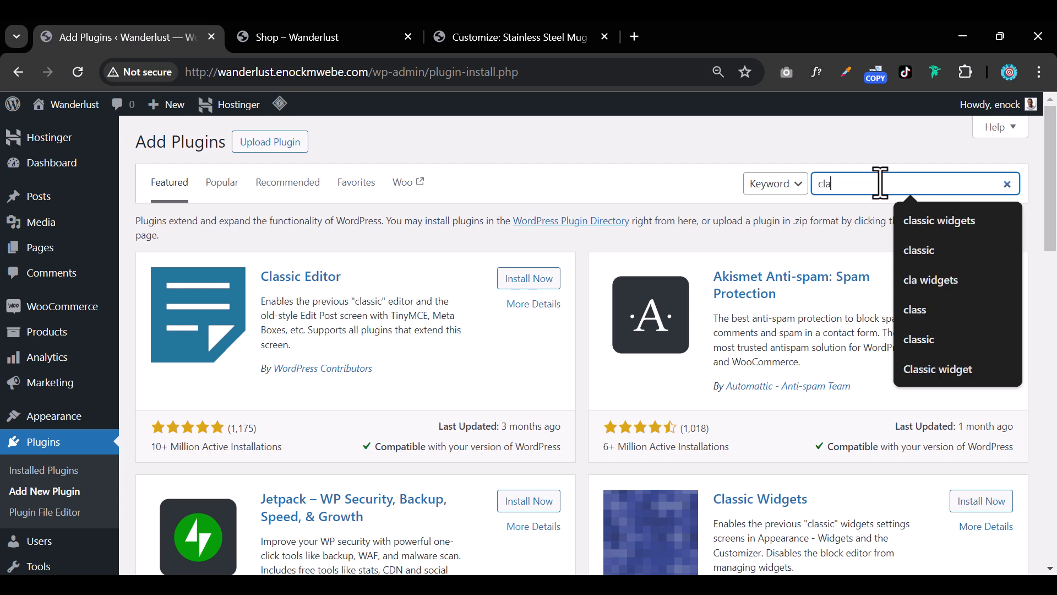
pyautogui.click(964, 220)
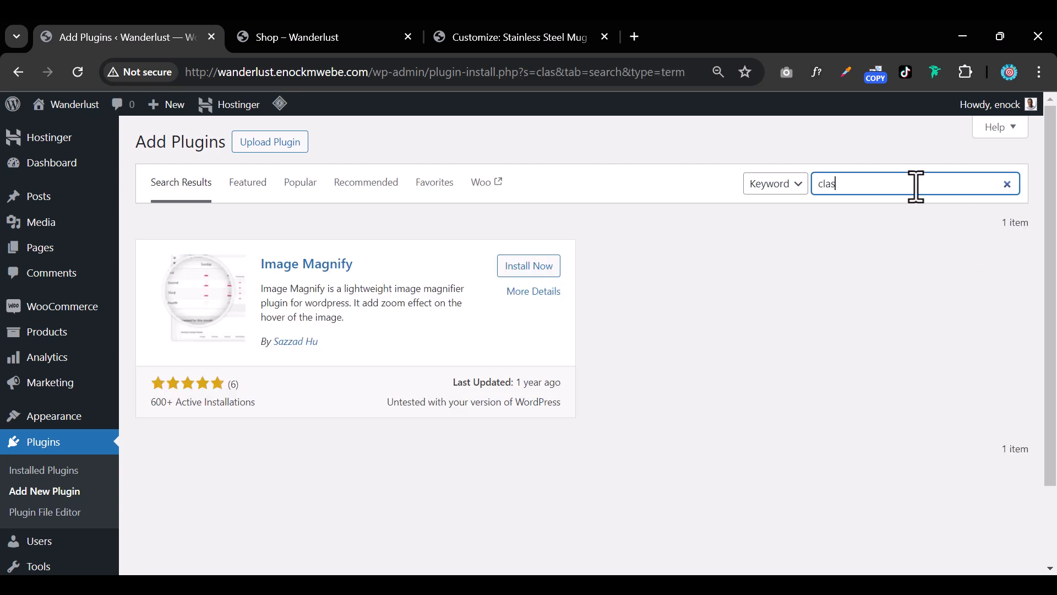
pyautogui.click(942, 227)
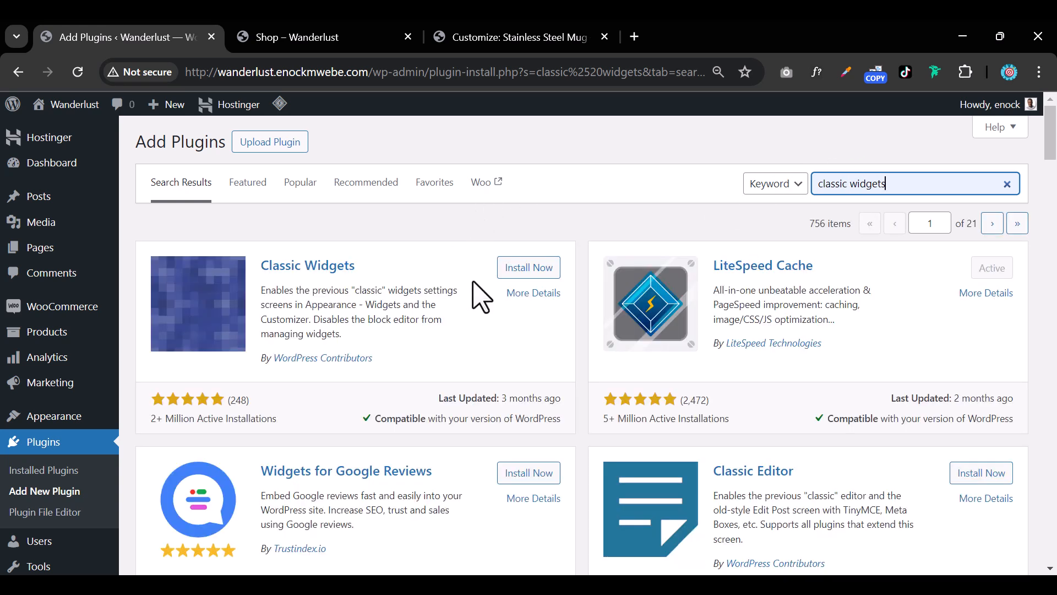
pyautogui.click(532, 275)
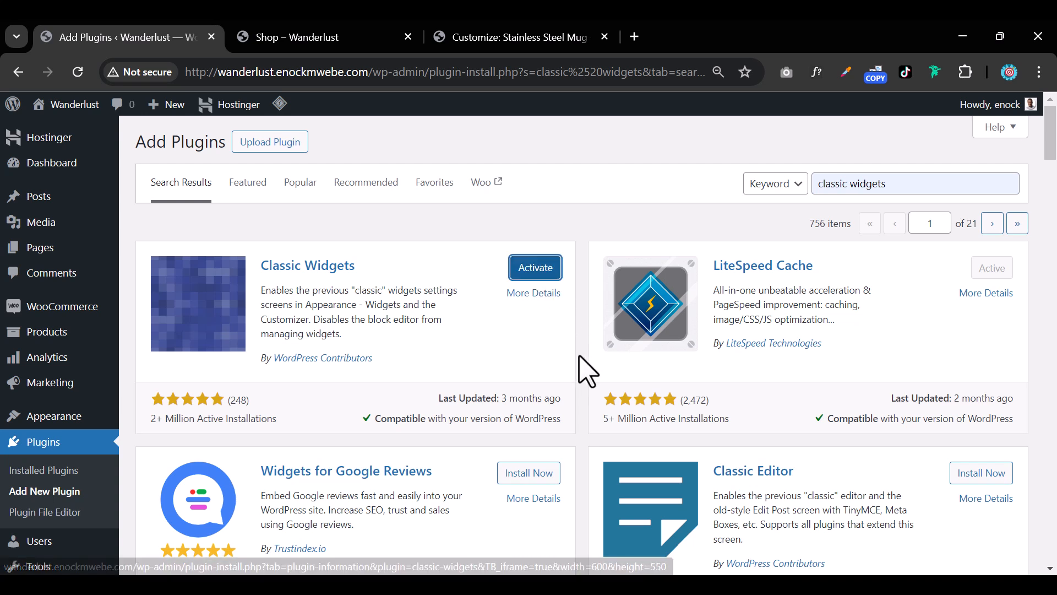
pyautogui.click(543, 270)
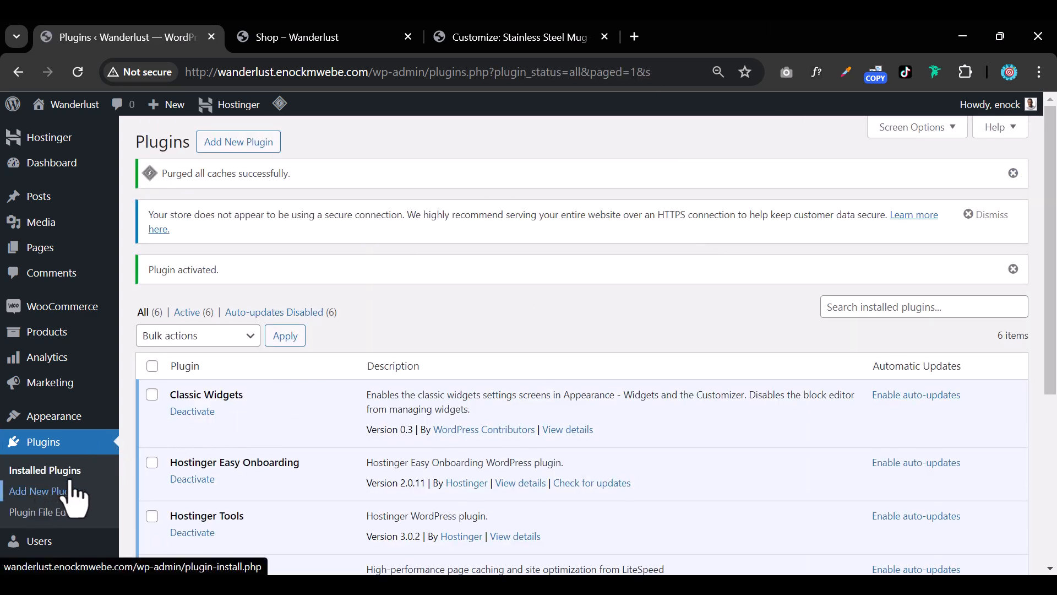
# Open the Widgets settings and expand the WooCommerce Sidebar area
pyautogui.moveTo(87, 428)
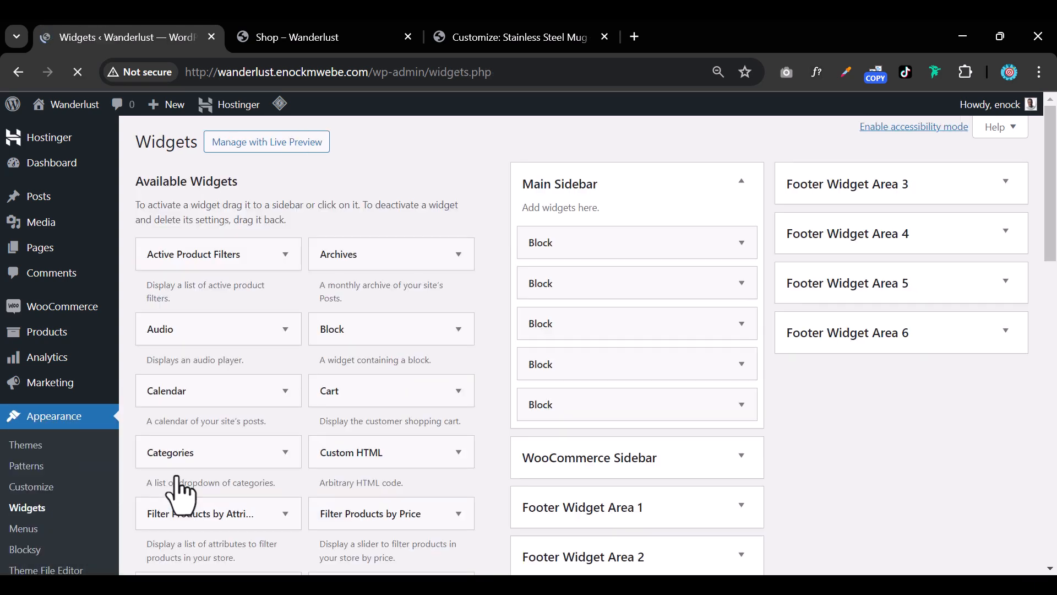
pyautogui.scroll(-5, 793, 391)
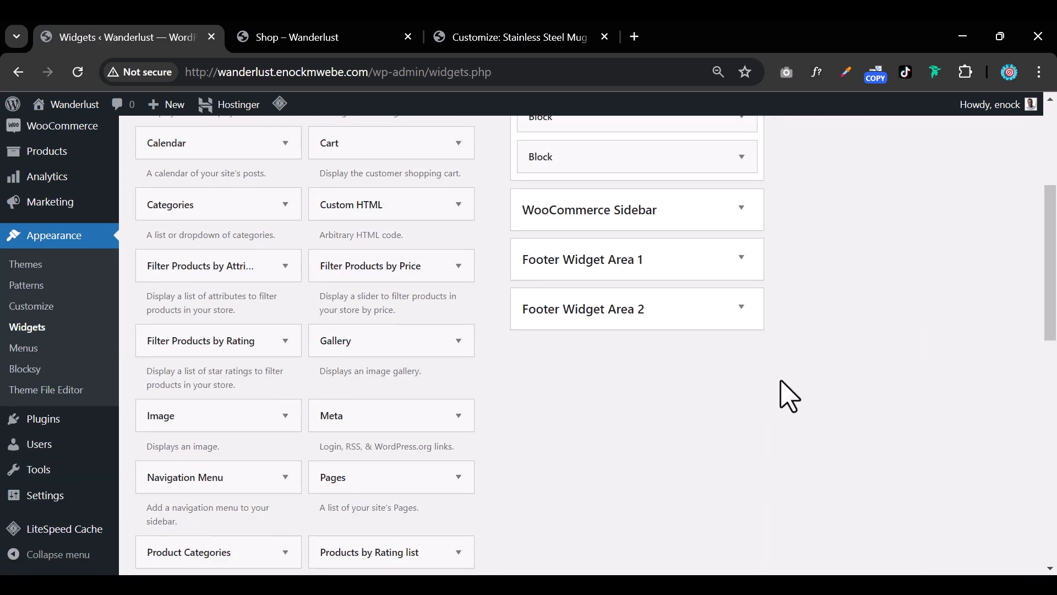
pyautogui.click(697, 229)
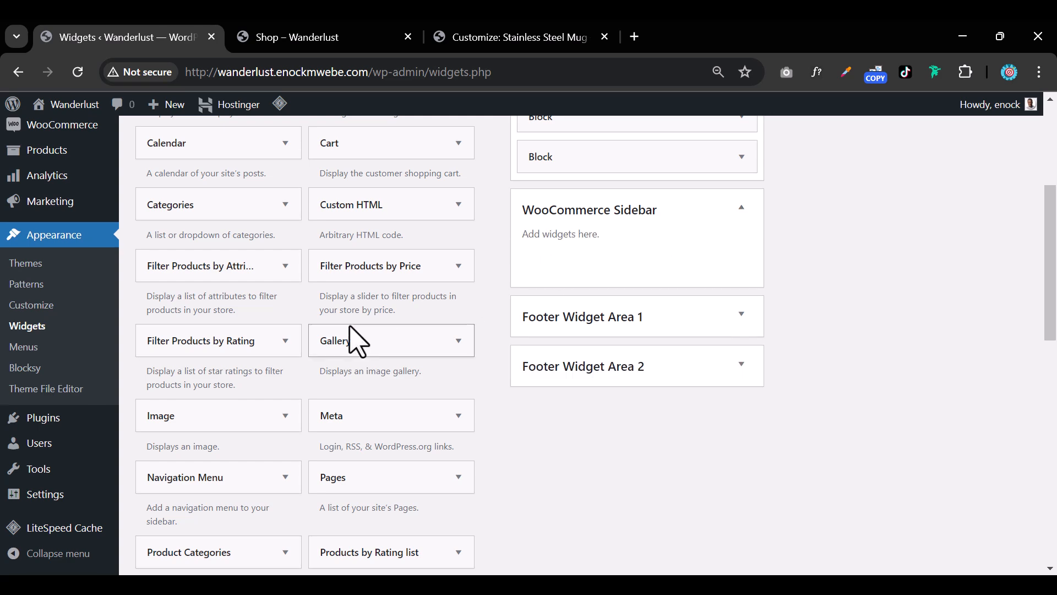
# Look through the available widgets for product filters and other store widgets suited to the WooCommerce Sidebar
pyautogui.scroll(-6, 358, 339)
pyautogui.scroll(-6, 362, 337)
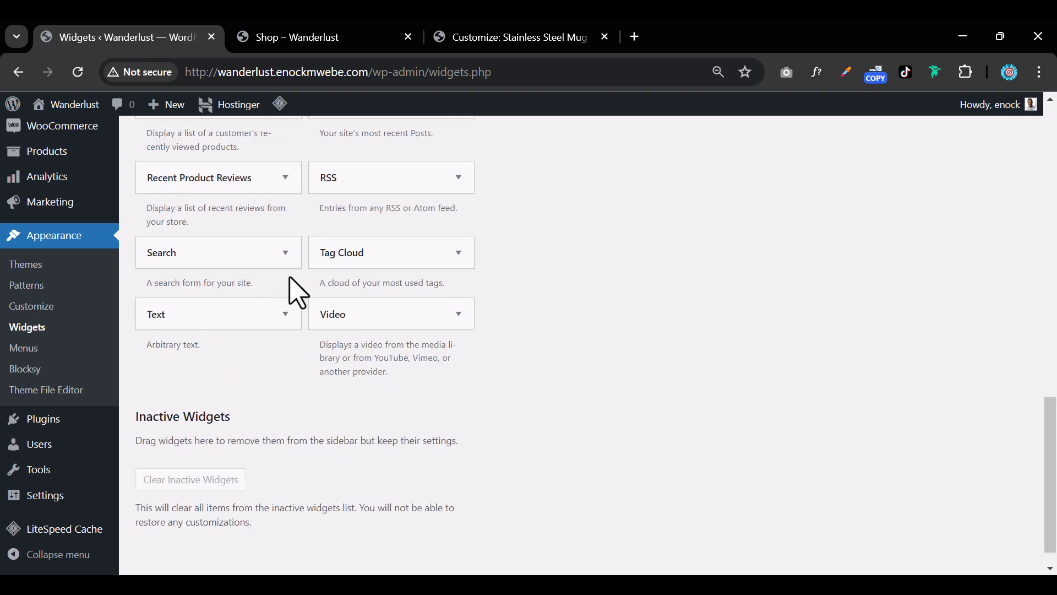
pyautogui.scroll(5, 335, 309)
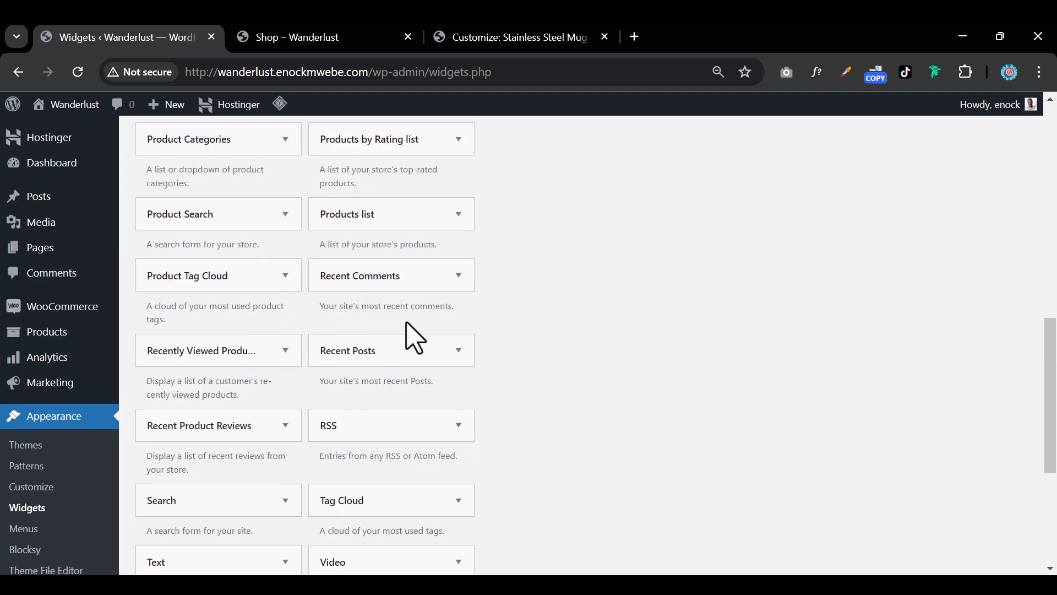
pyautogui.scroll(5, 431, 370)
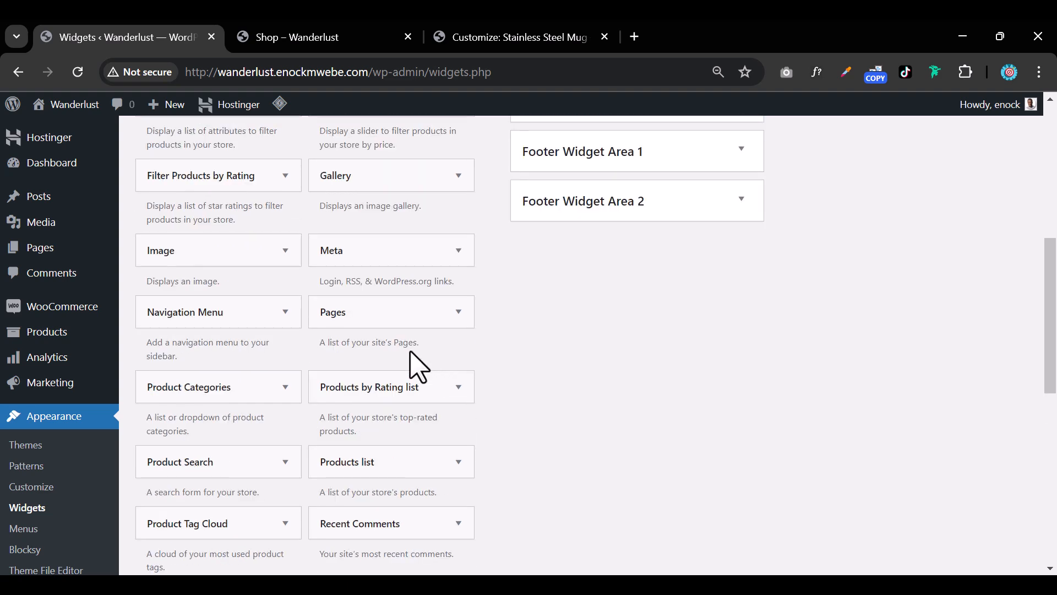
pyautogui.scroll(3, 347, 282)
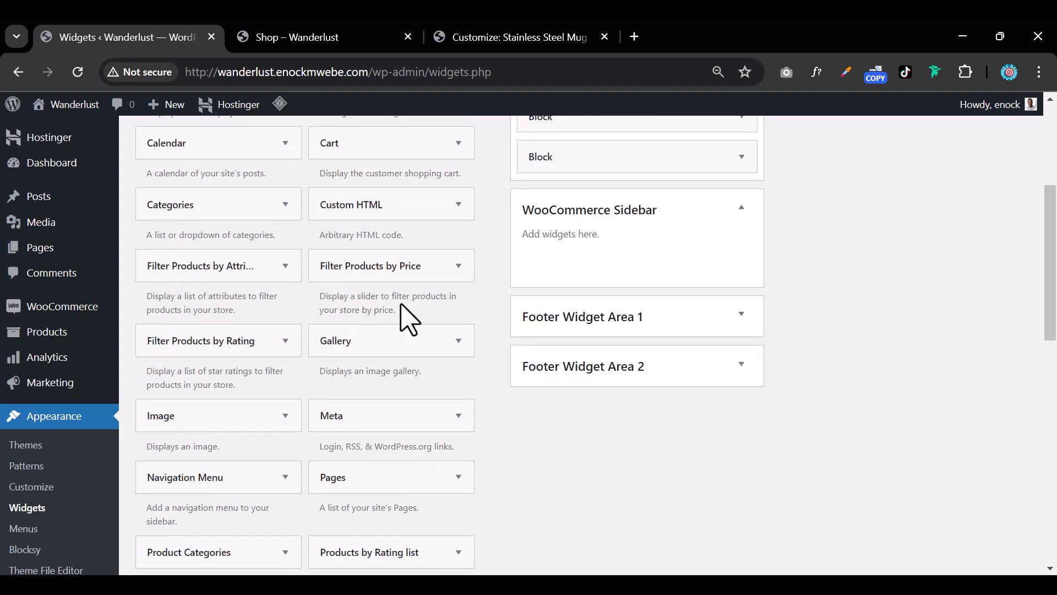
pyautogui.scroll(3, 409, 320)
pyautogui.scroll(2, 432, 336)
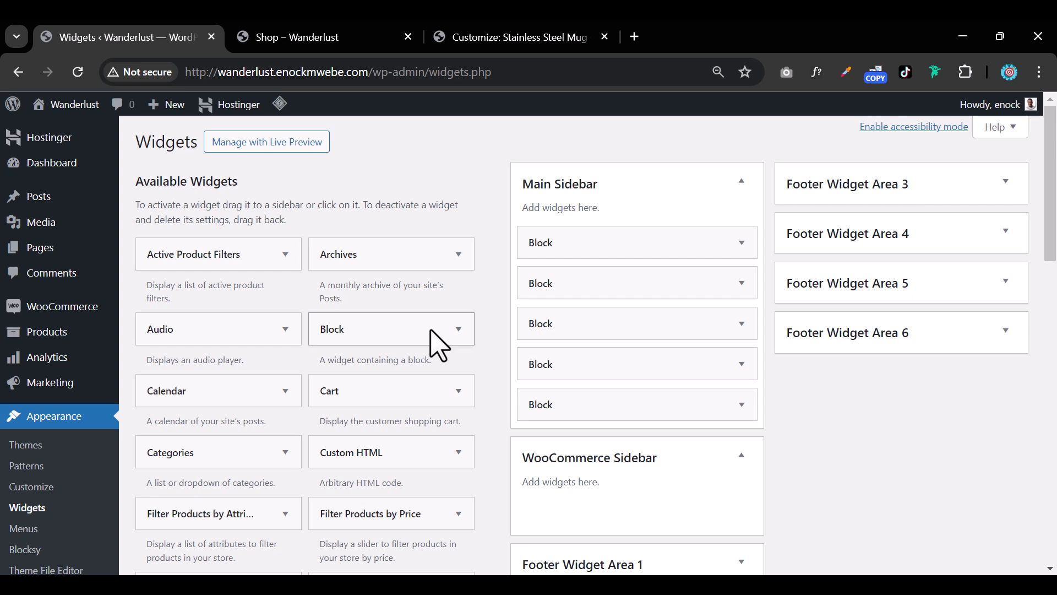
# Add the Filter Products by Price and Filter Products by Rating widgets to the WooCommerce Sidebar
pyautogui.scroll(-2, 438, 345)
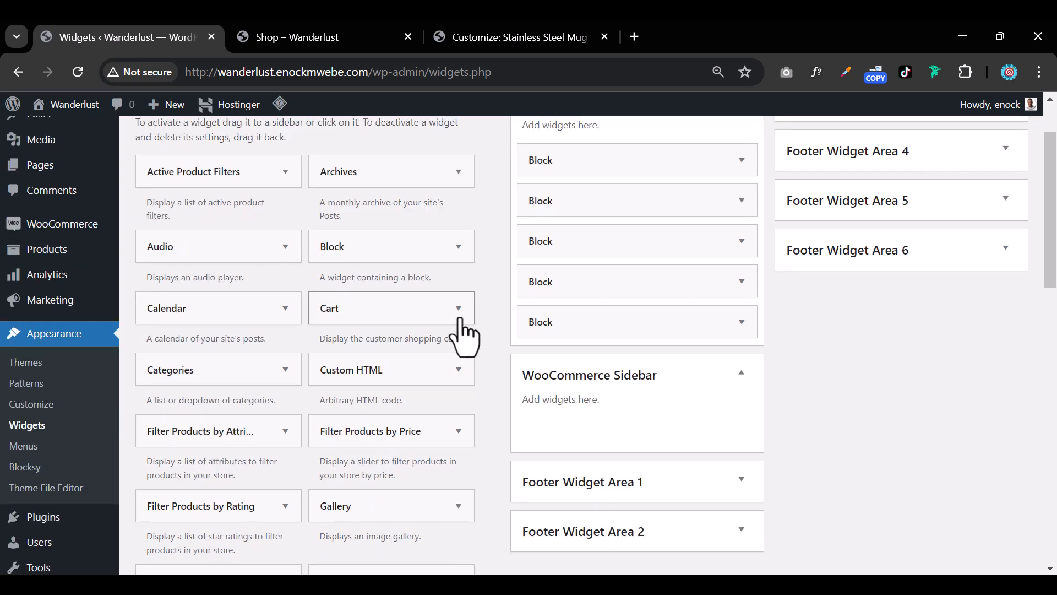
pyautogui.scroll(-3, 466, 331)
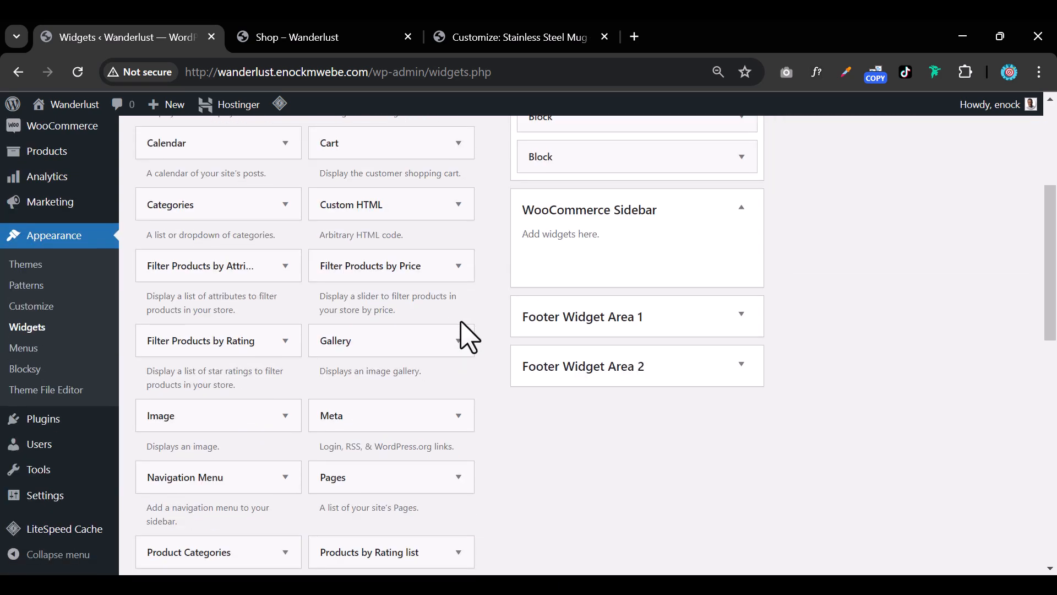
pyautogui.click(460, 270)
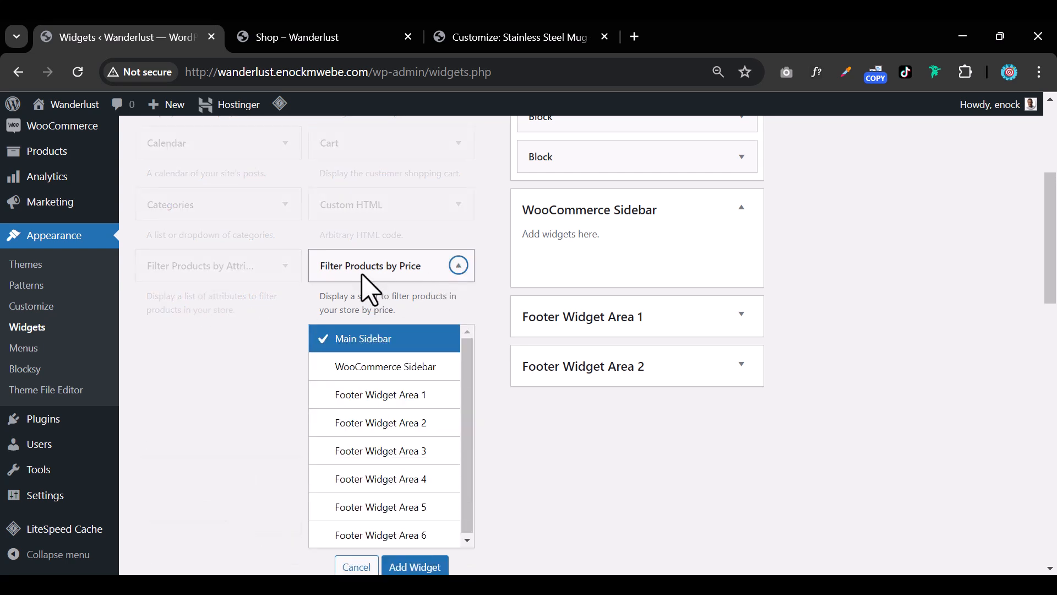
pyautogui.click(374, 366)
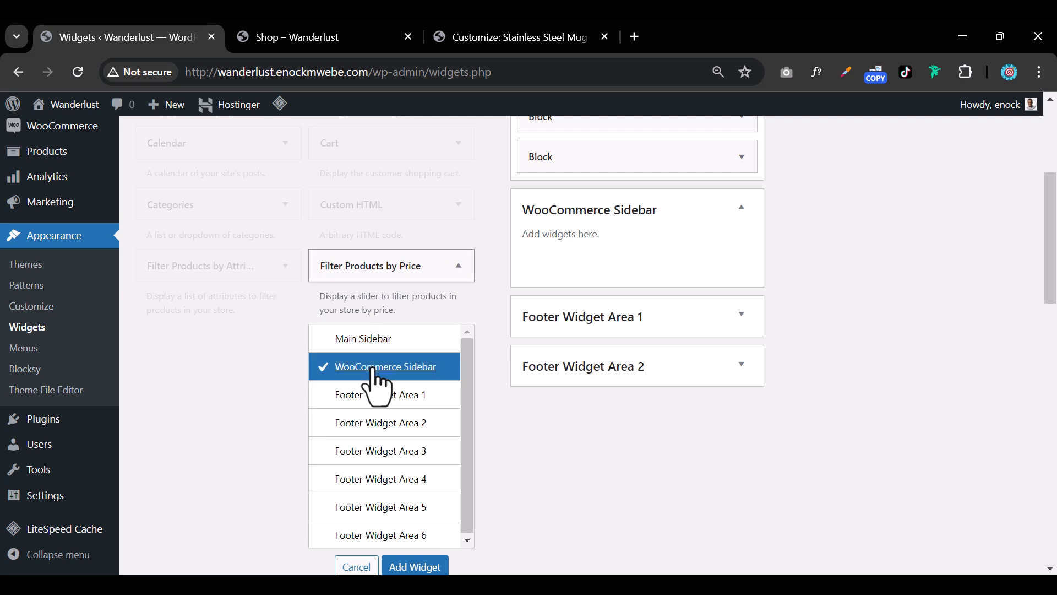
pyautogui.click(432, 566)
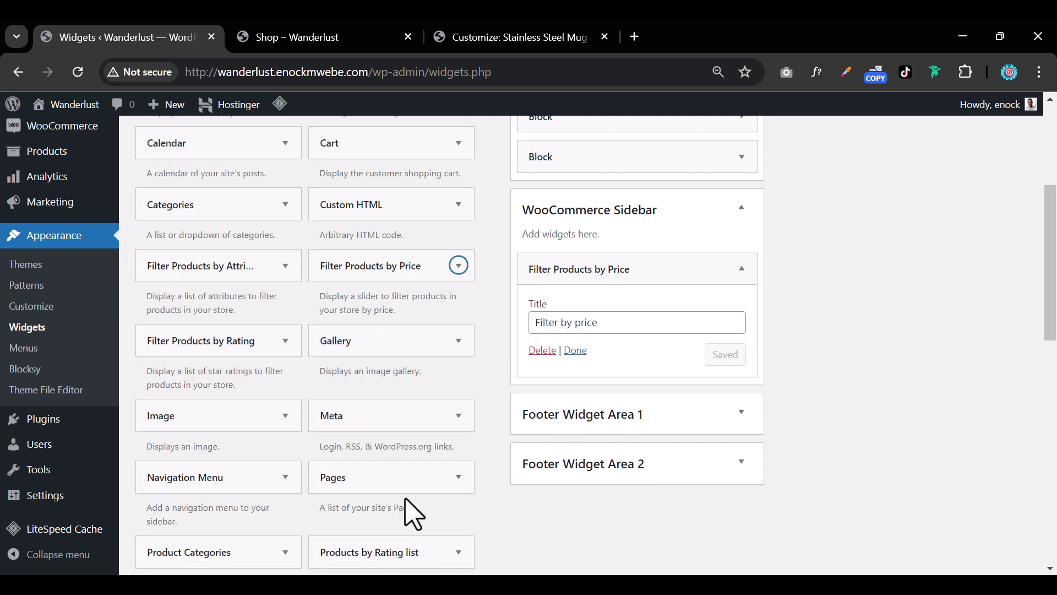
pyautogui.click(285, 340)
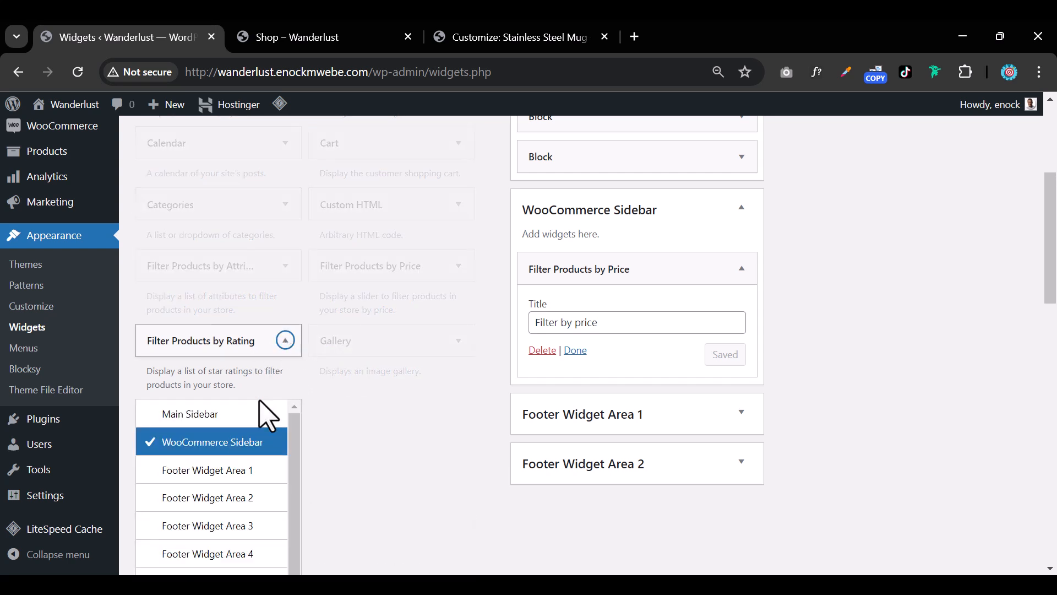
pyautogui.scroll(-3, 345, 446)
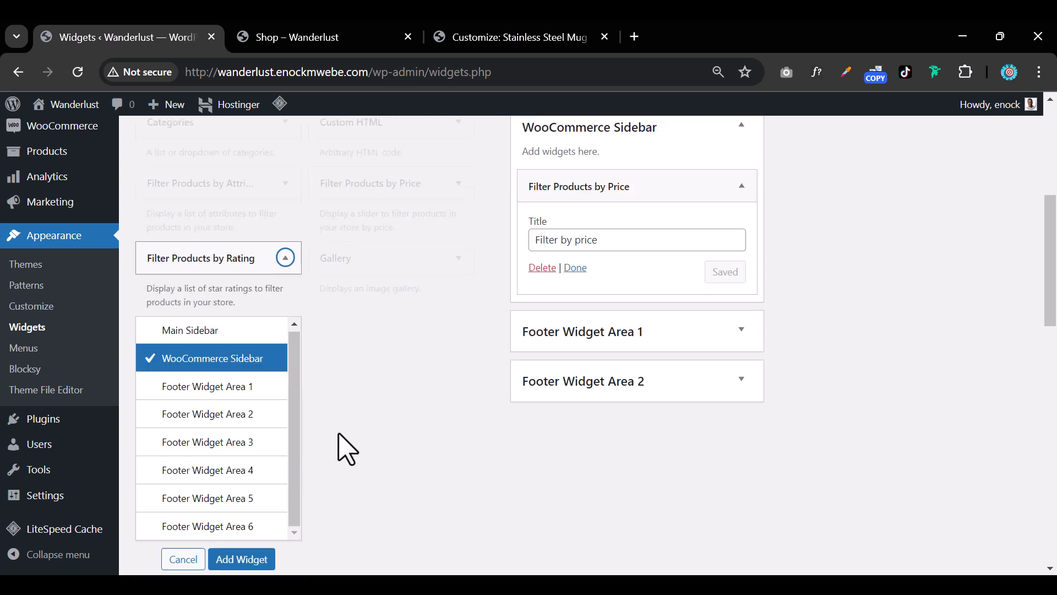
pyautogui.click(245, 478)
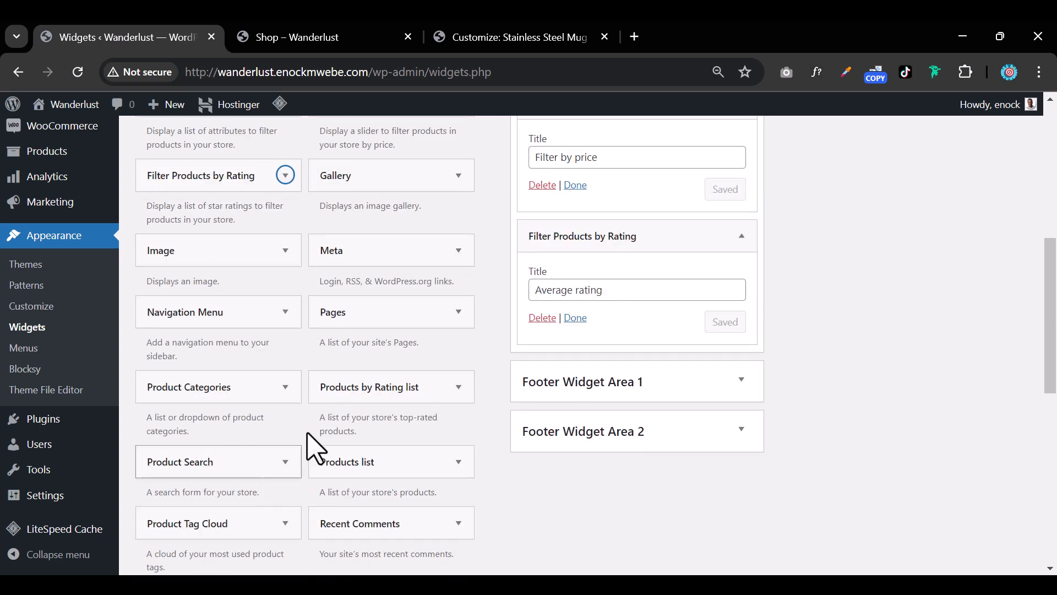
# Add the Product Categories and Product Search widgets to the WooCommerce Sidebar
pyautogui.scroll(2, 353, 366)
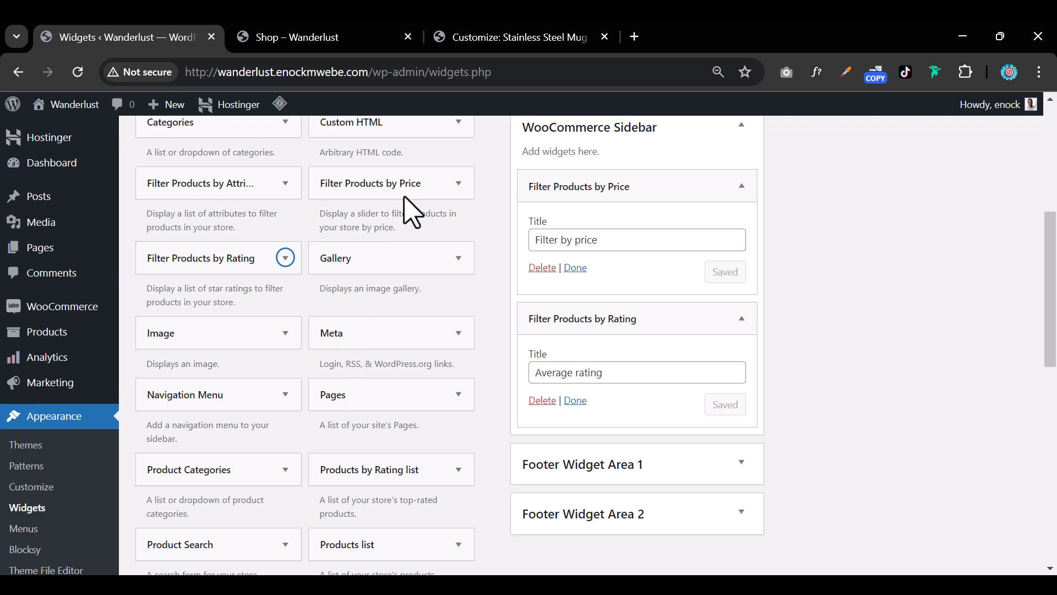
pyautogui.scroll(-2, 414, 392)
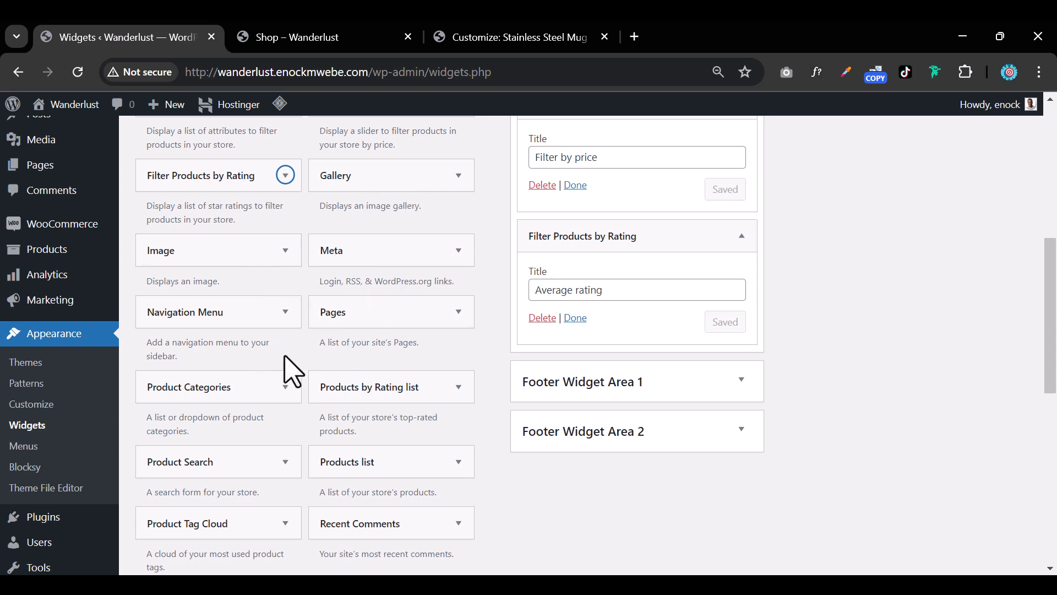
pyautogui.scroll(-4, 285, 357)
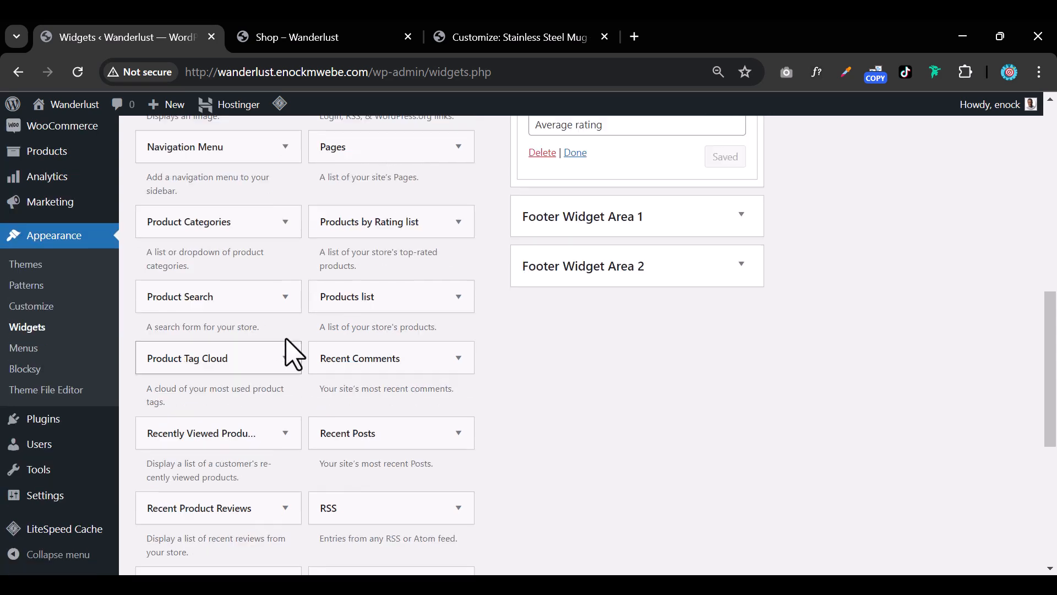
pyautogui.click(286, 222)
pyautogui.click(244, 523)
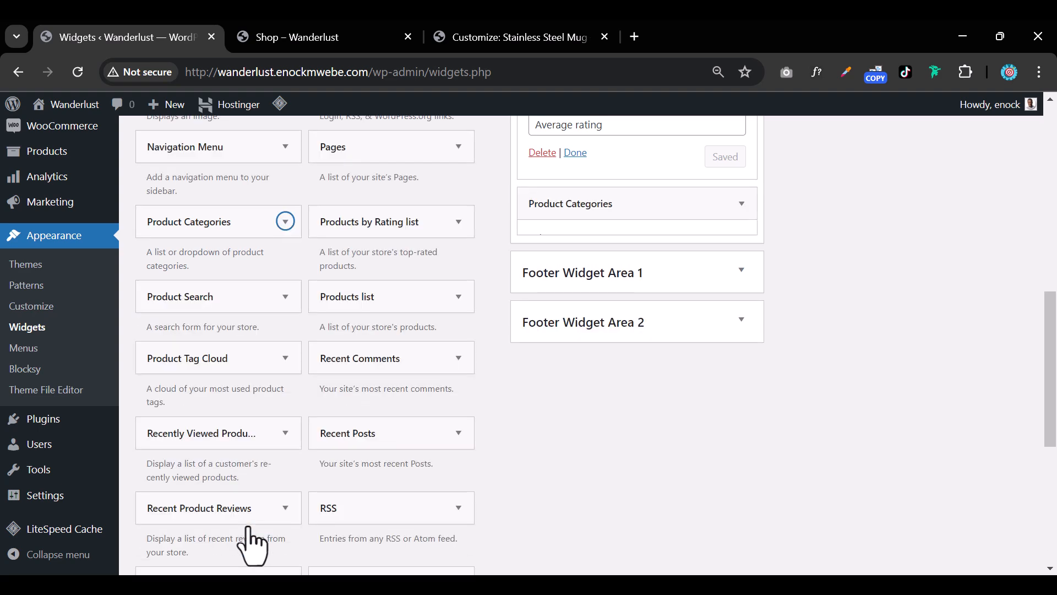
pyautogui.click(285, 298)
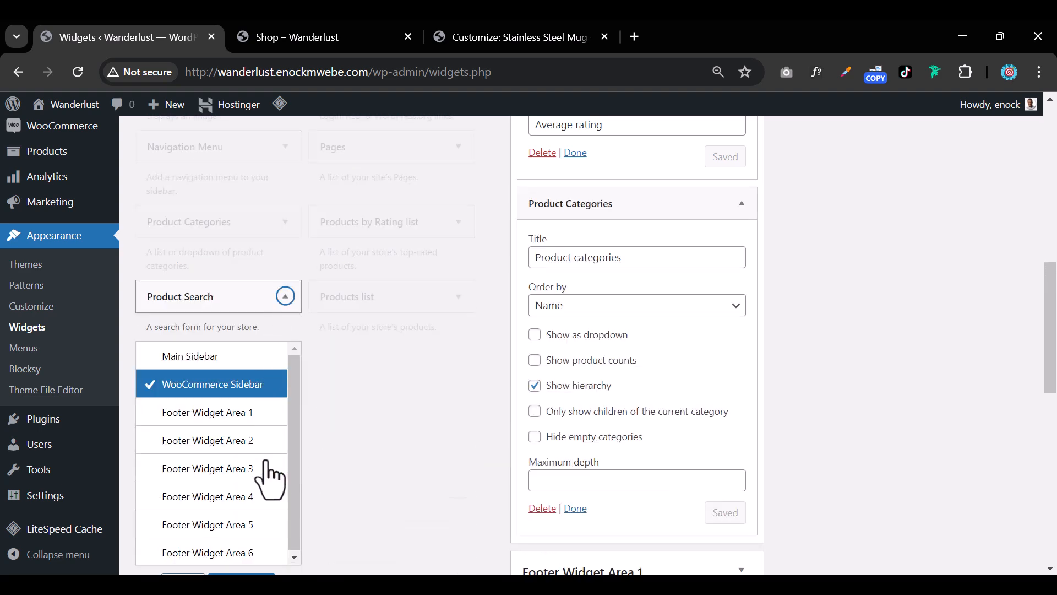
pyautogui.scroll(-3, 264, 551)
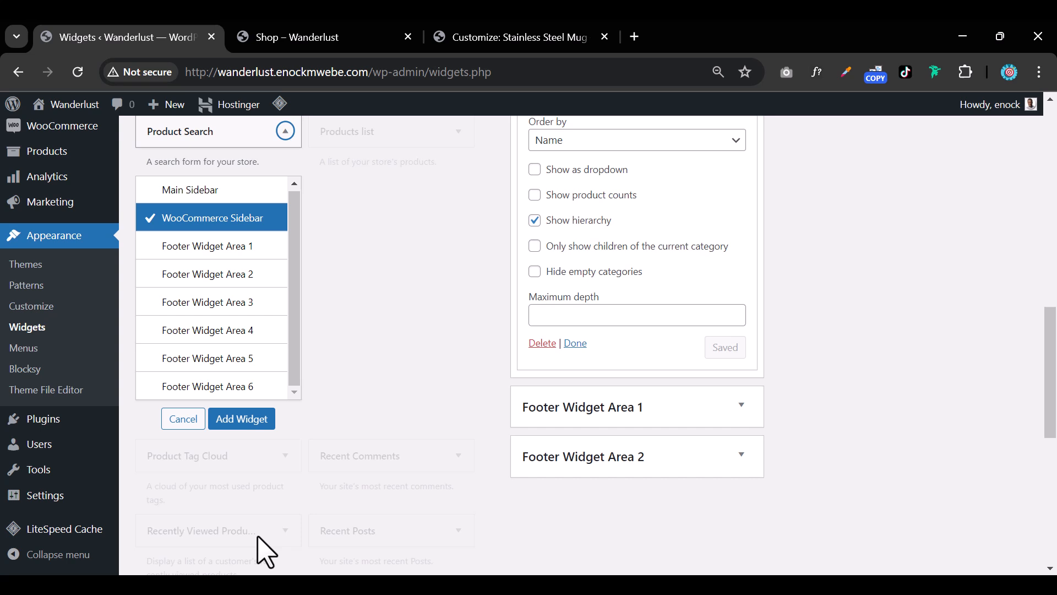
pyautogui.click(251, 420)
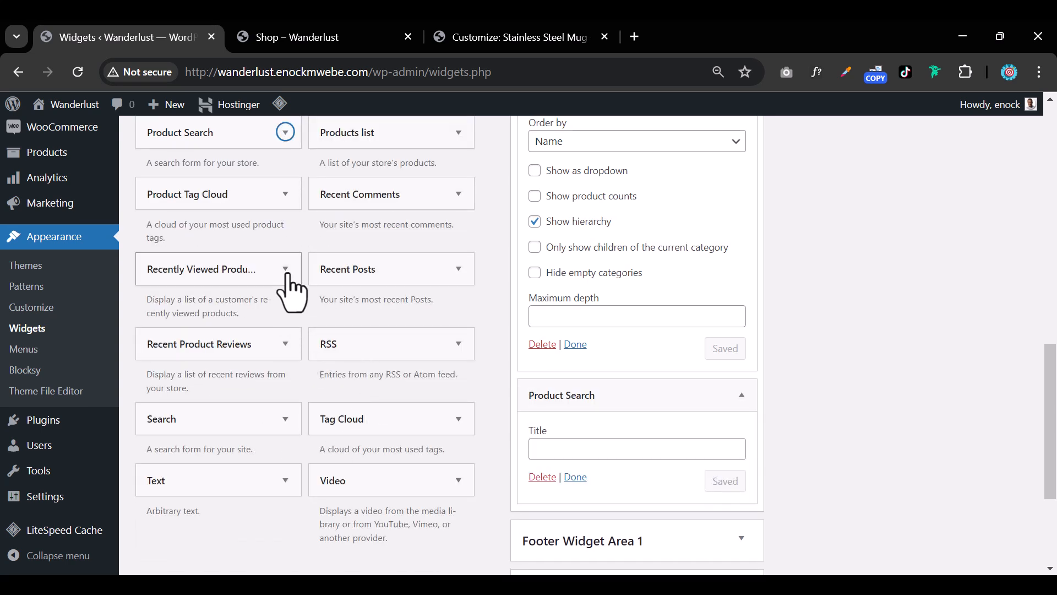
# Add the Recently Viewed Products list and Recent Product Reviews widgets to the WooCommerce Sidebar
pyautogui.click(287, 274)
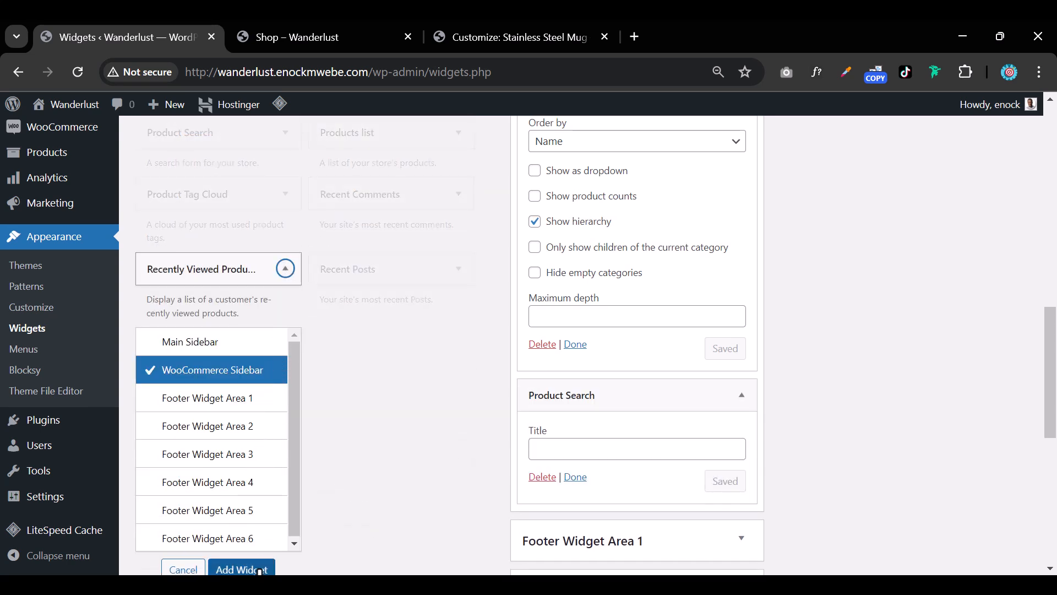
pyautogui.click(243, 569)
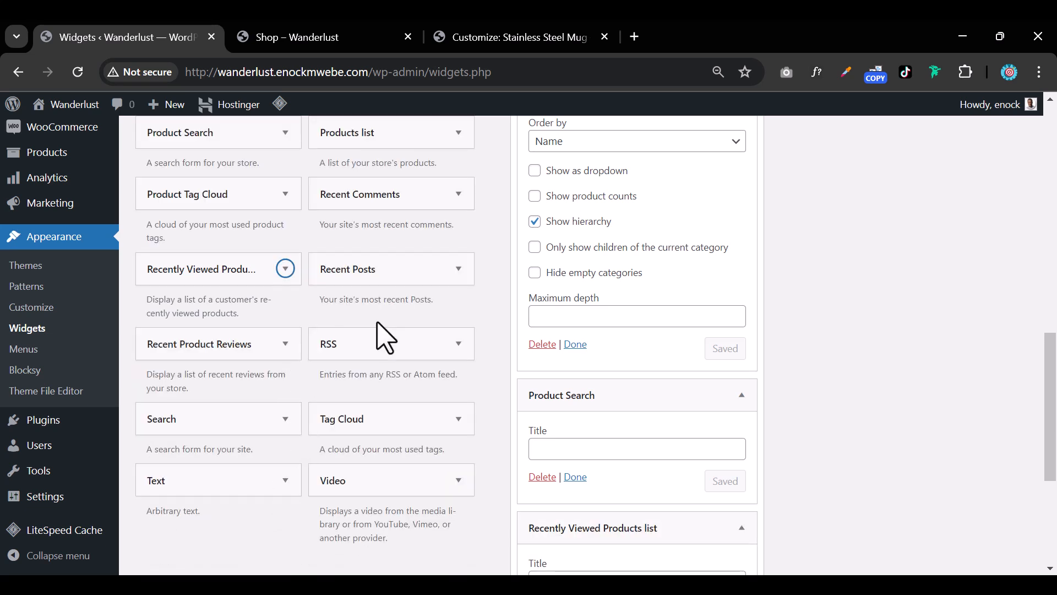
pyautogui.click(285, 343)
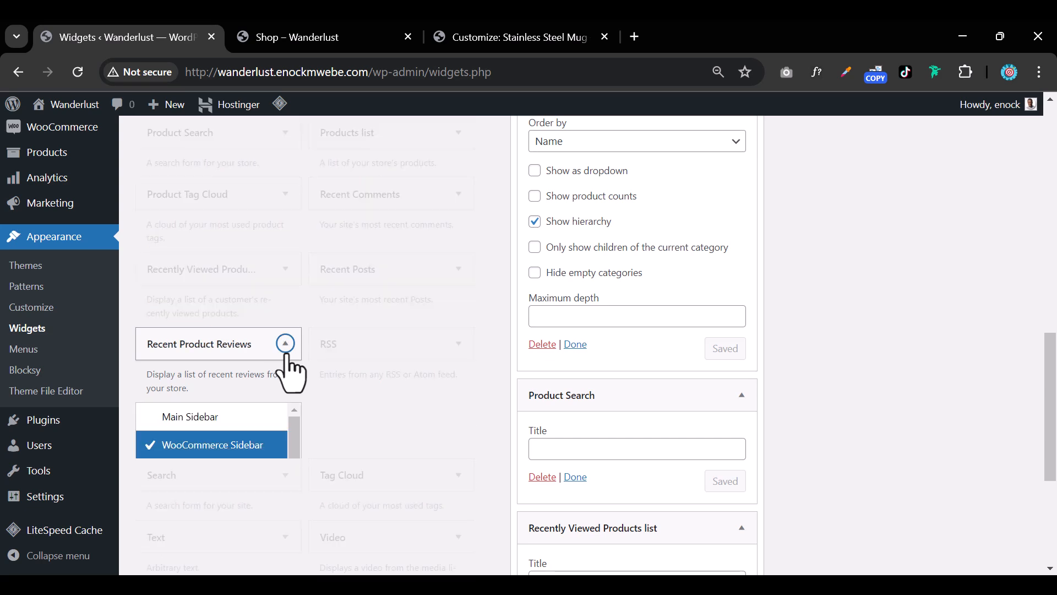
pyautogui.scroll(-4, 243, 529)
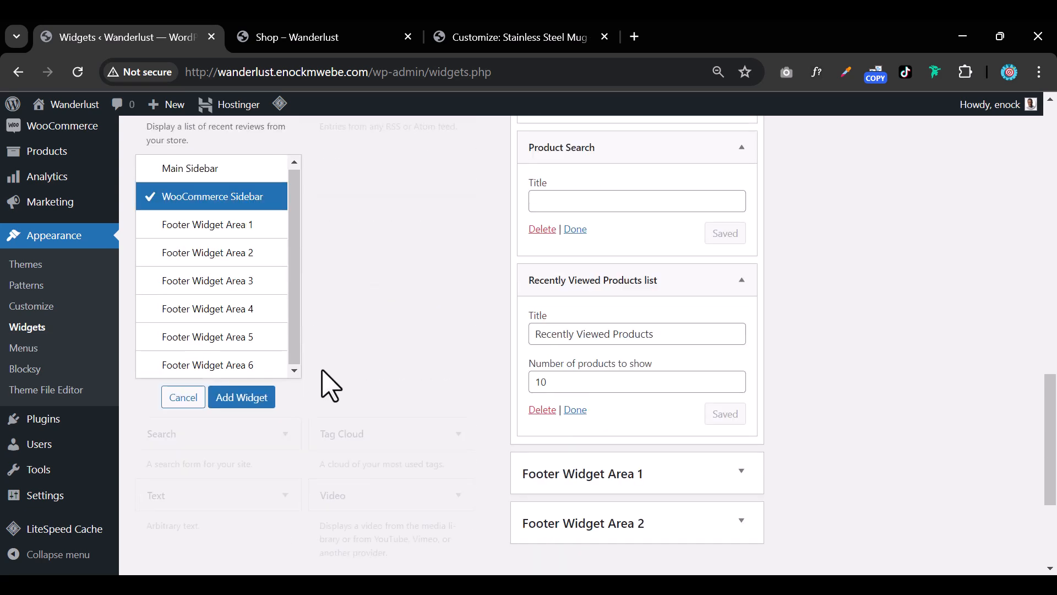
pyautogui.click(253, 407)
# Collapse the settings of the Product Categories, Product Search and Recently Viewed Products list widgets in the WooCommerce Sidebar
pyautogui.scroll(5, 685, 413)
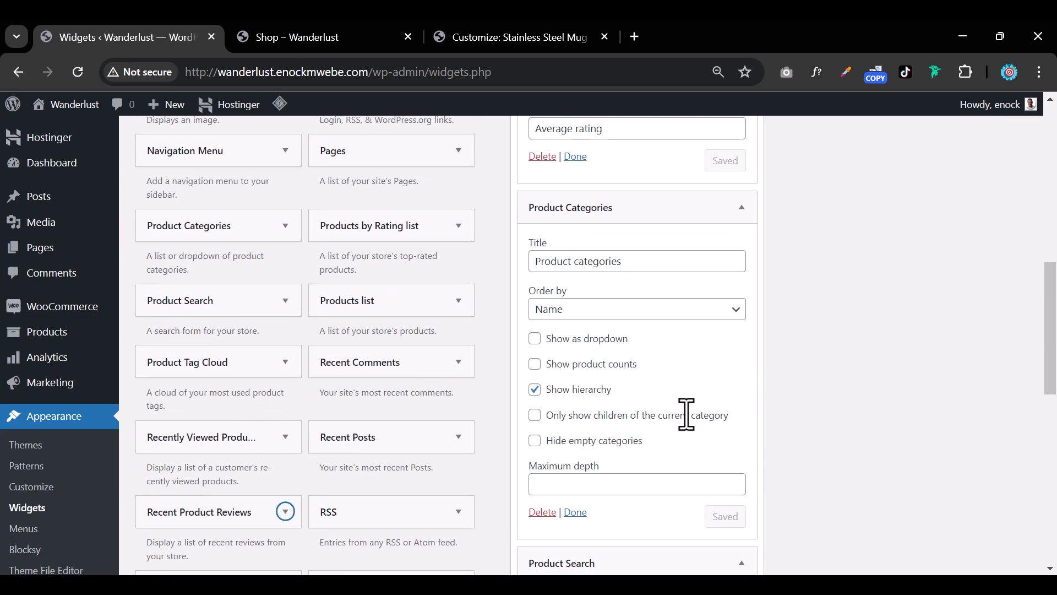
pyautogui.click(741, 290)
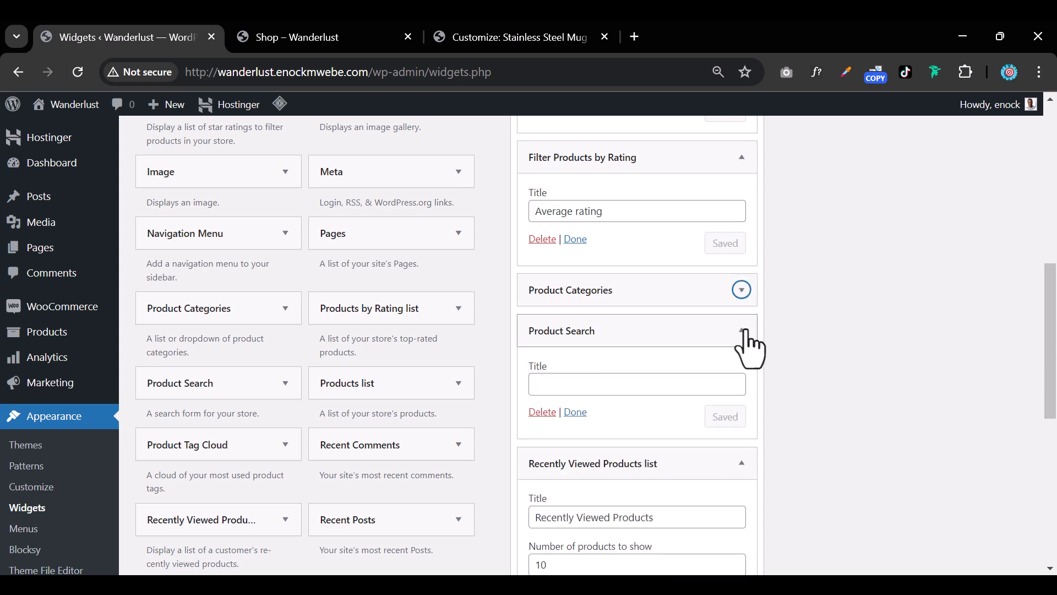
pyautogui.click(742, 330)
pyautogui.click(742, 370)
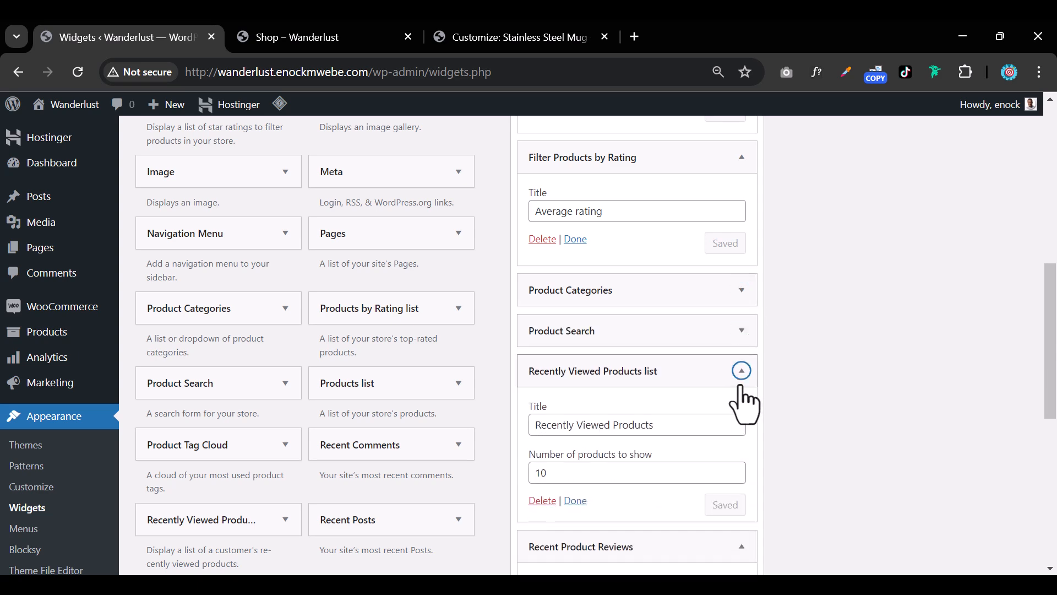
# Expand the Product Categories widget in the WooCommerce Sidebar and enable Show product counts
pyautogui.click(742, 291)
pyautogui.scroll(-3, 632, 443)
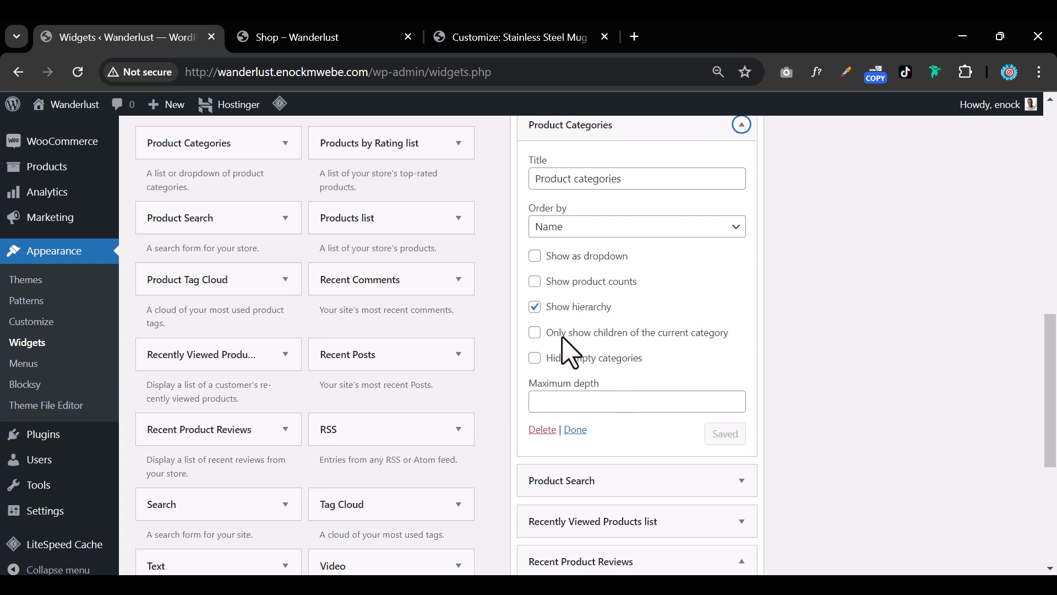
pyautogui.click(534, 282)
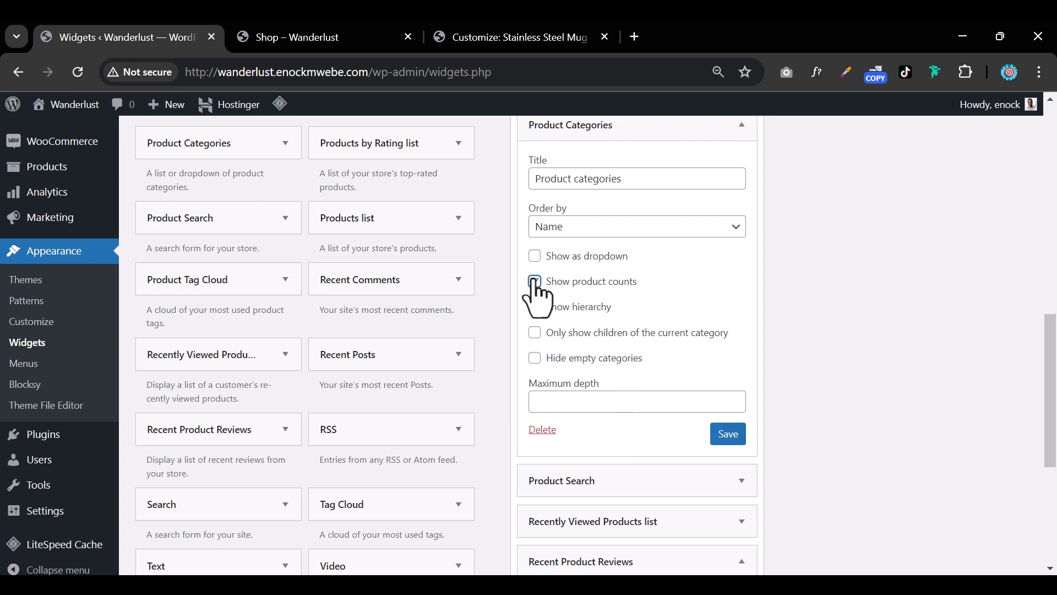
pyautogui.click(535, 307)
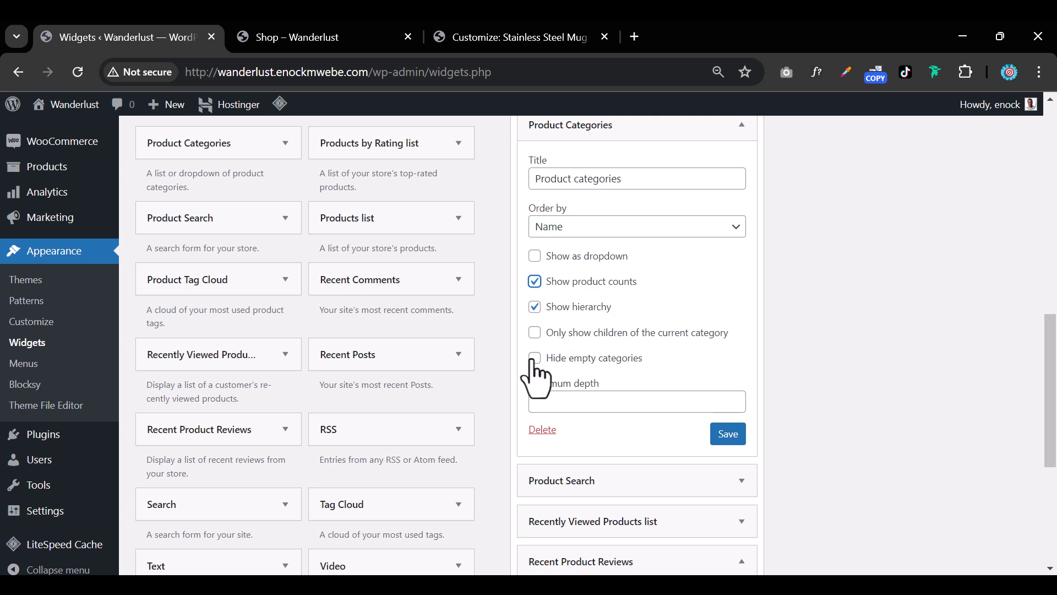
# Collapse the Product Categories, Recent Product Reviews, Filter Products by Rating and Filter Products by Price widgets in the WooCommerce Sidebar
pyautogui.scroll(2, 700, 275)
pyautogui.click(741, 209)
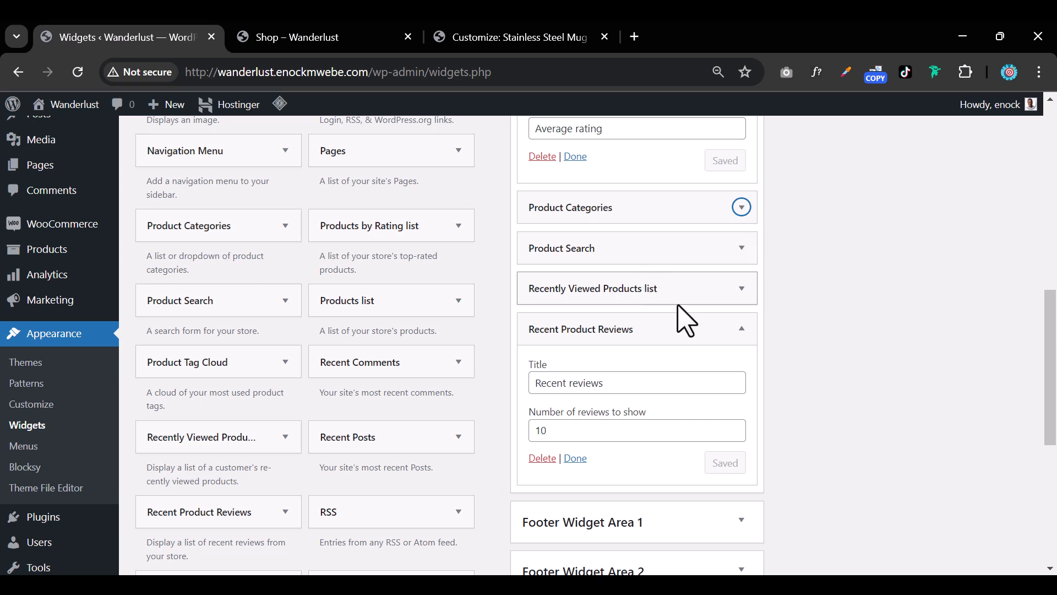
pyautogui.click(743, 337)
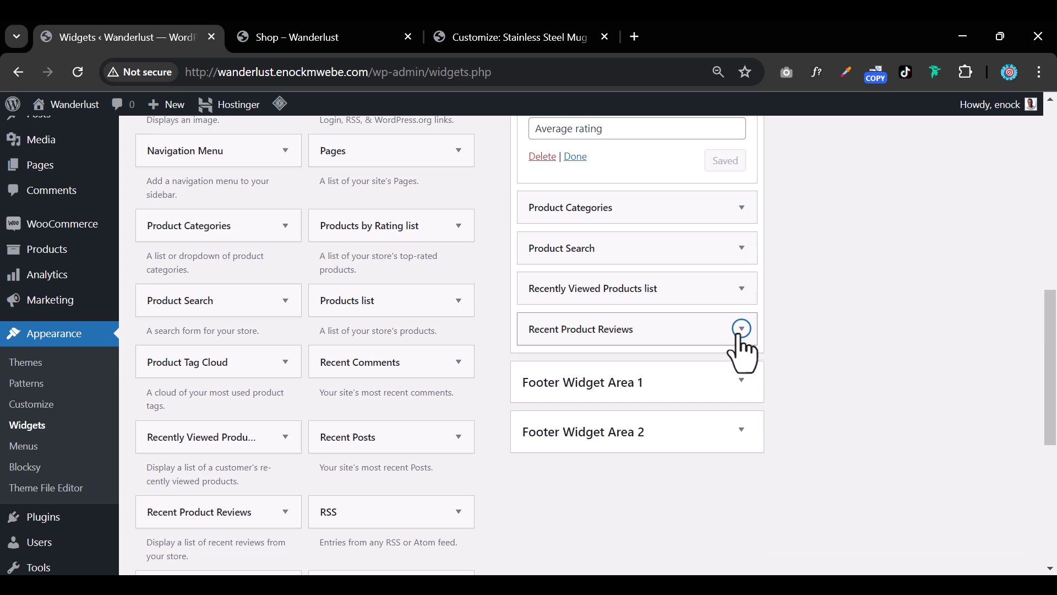
pyautogui.scroll(3, 650, 374)
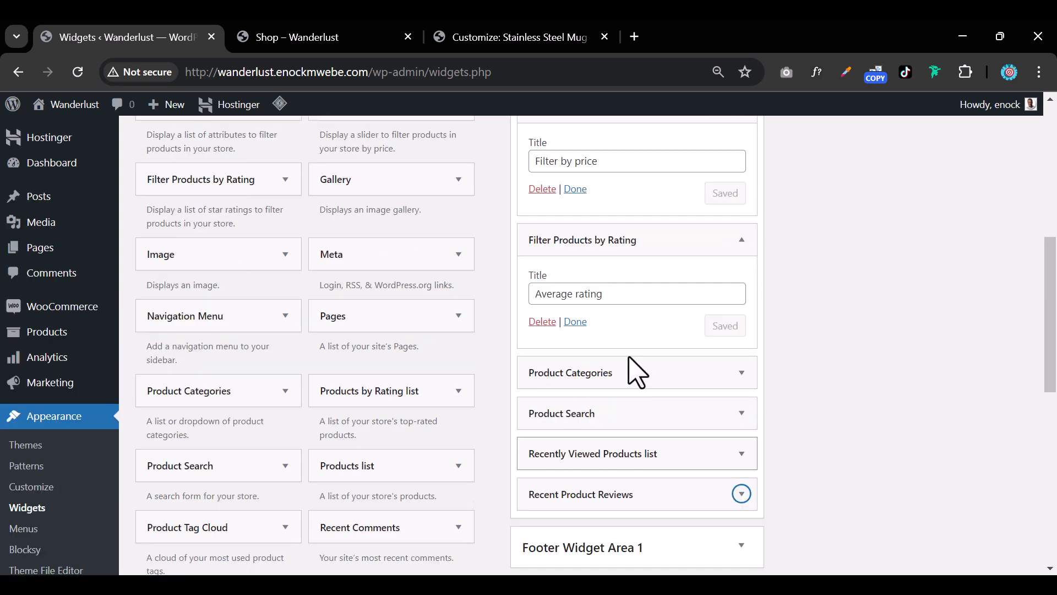
pyautogui.click(742, 241)
pyautogui.scroll(3, 652, 280)
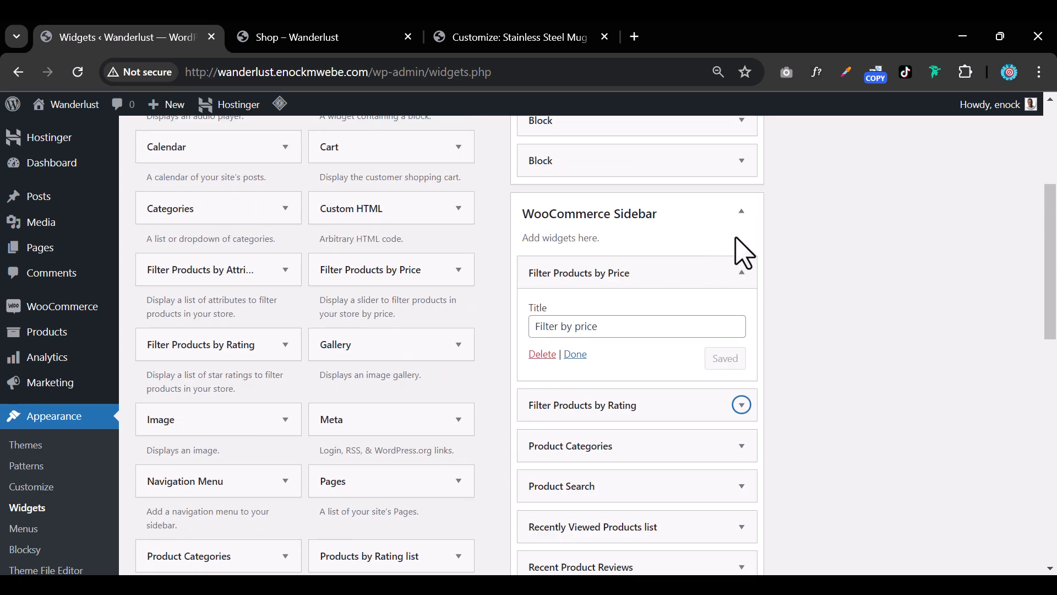
pyautogui.click(742, 272)
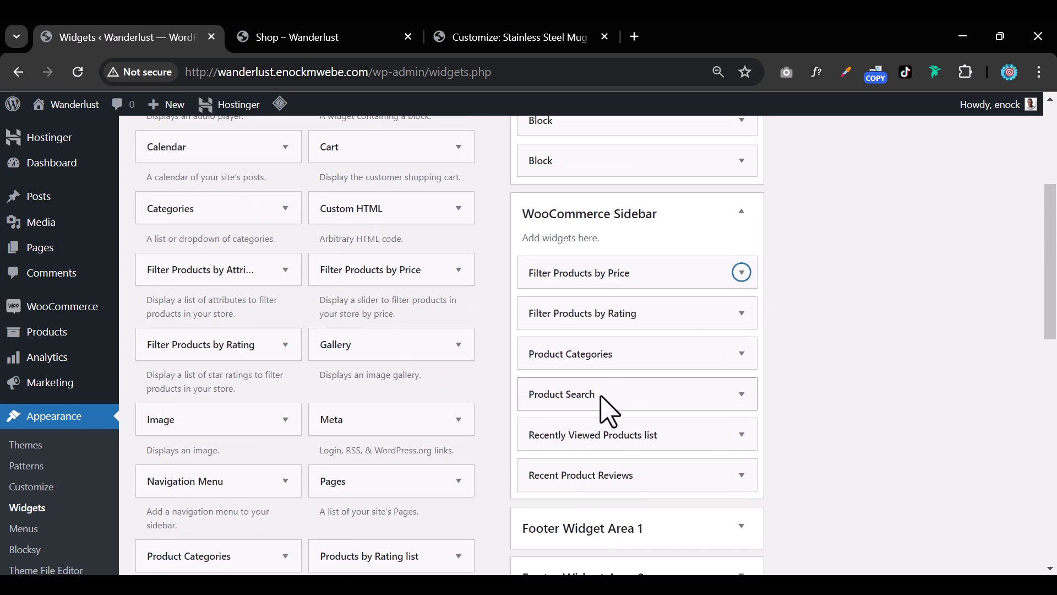
# Reorder the WooCommerce Sidebar widgets, putting Product Search first and Filter Products by Rating below Product Categories
pyautogui.moveTo(602, 397); pyautogui.dragTo(604, 284)
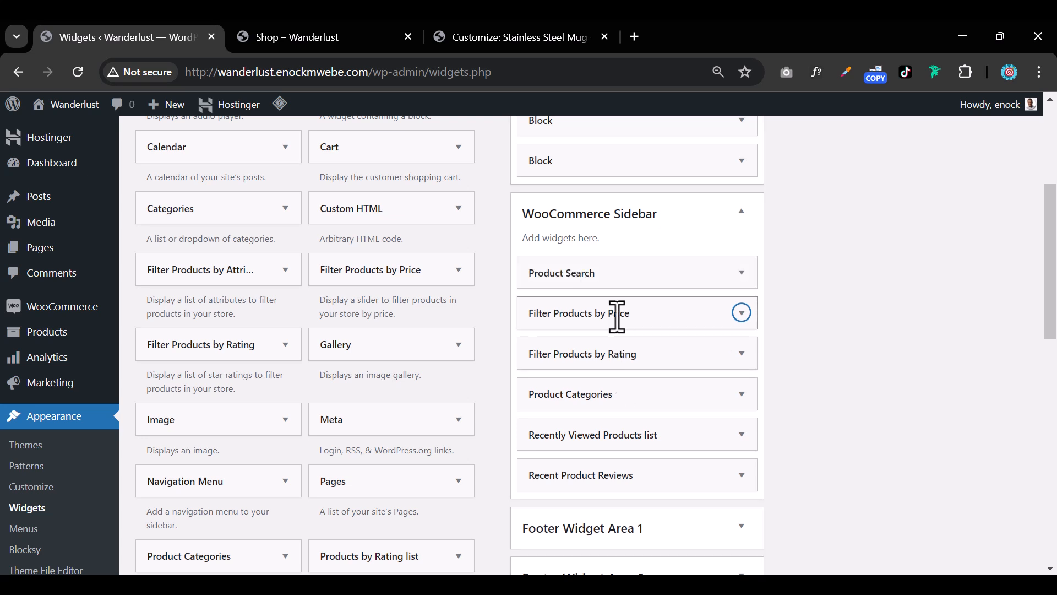
pyautogui.click(624, 355)
pyautogui.click(606, 356)
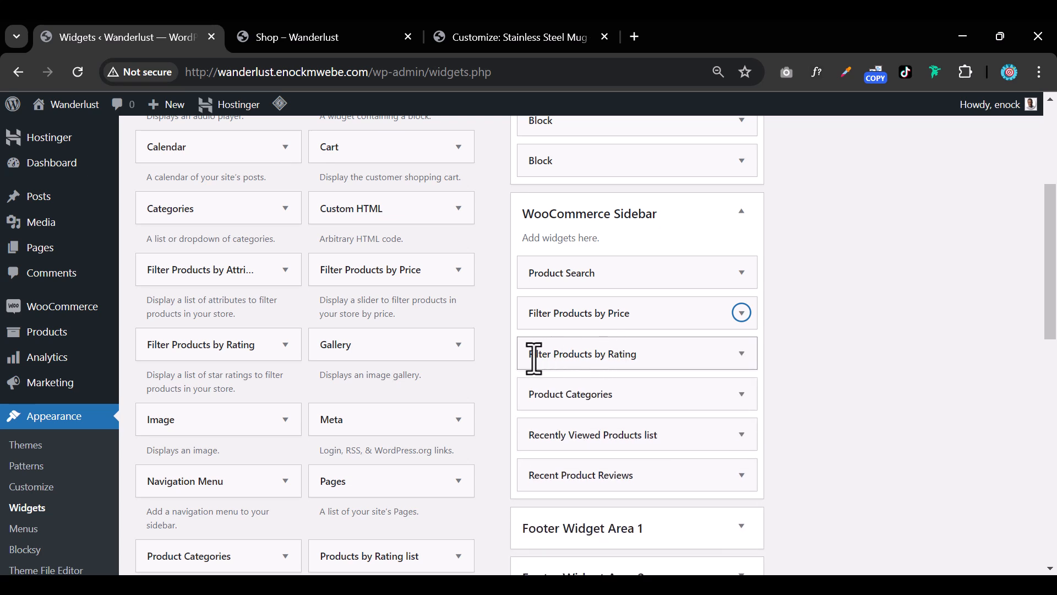
pyautogui.click(749, 358)
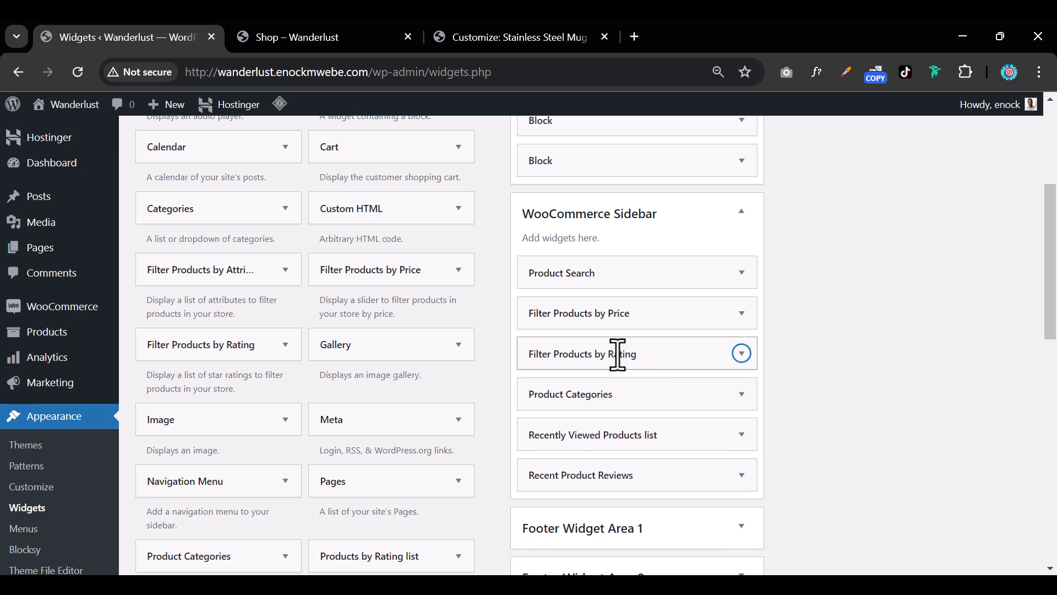
pyautogui.moveTo(521, 355); pyautogui.dragTo(528, 396)
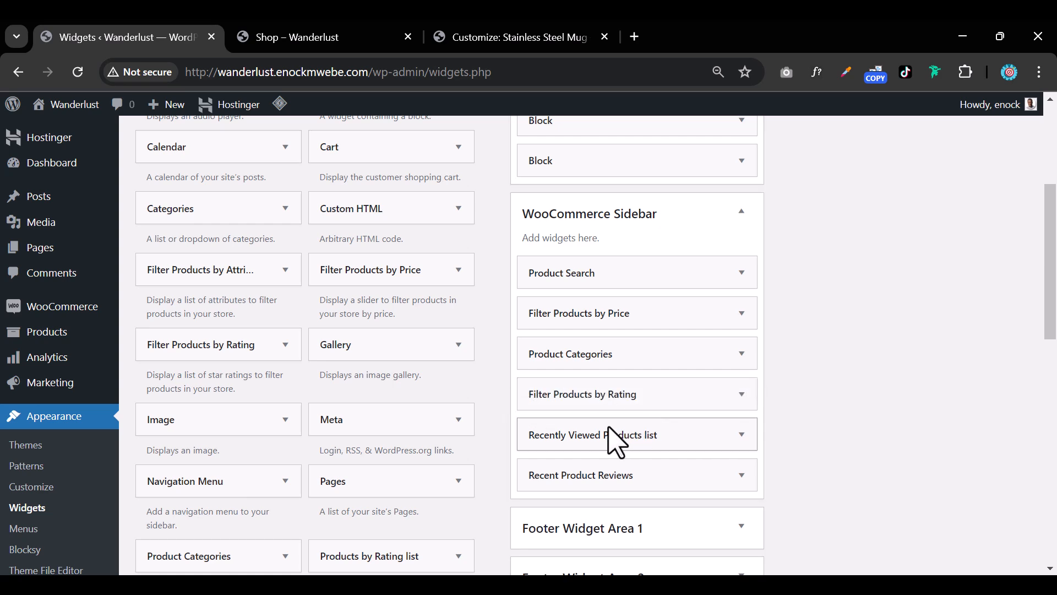
pyautogui.scroll(-6, 611, 444)
pyautogui.scroll(7, 609, 443)
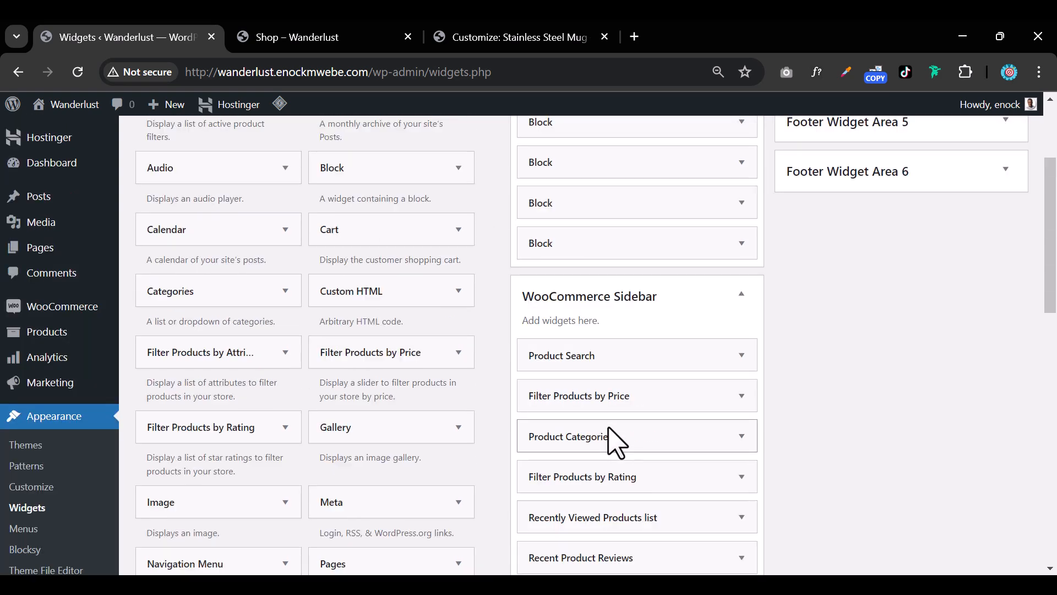
# Reload the live Shop page and check whether it shows the sidebar widgets
pyautogui.click(337, 51)
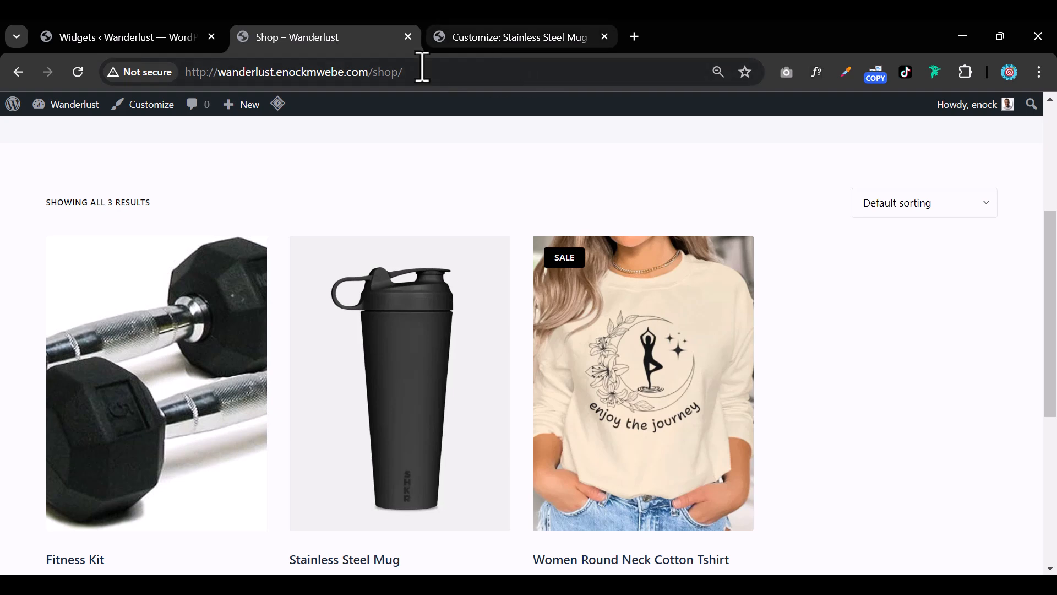
pyautogui.click(77, 72)
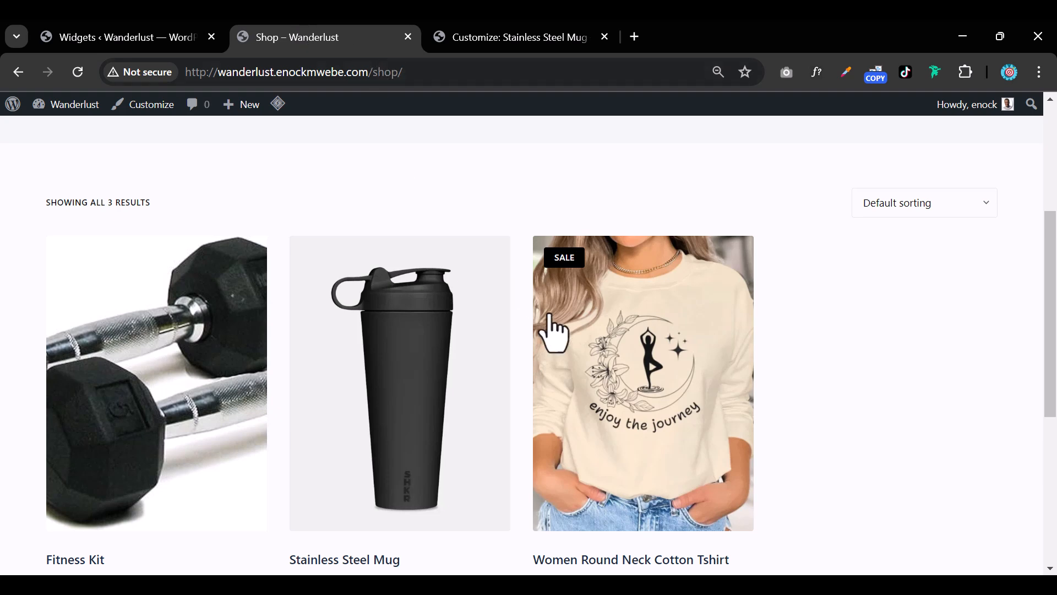
pyautogui.scroll(-5, 735, 373)
pyautogui.scroll(9, 725, 402)
# Return to the Customizer and examine the general Sidebar options, including layout type, width, gap, spacing and visibility
pyautogui.click(542, 38)
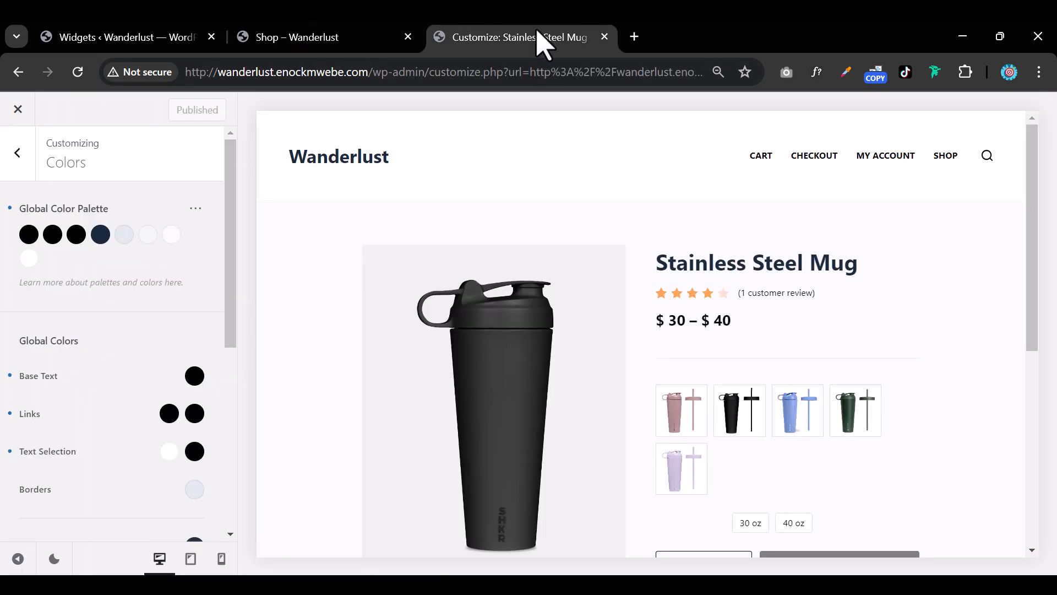
pyautogui.click(17, 154)
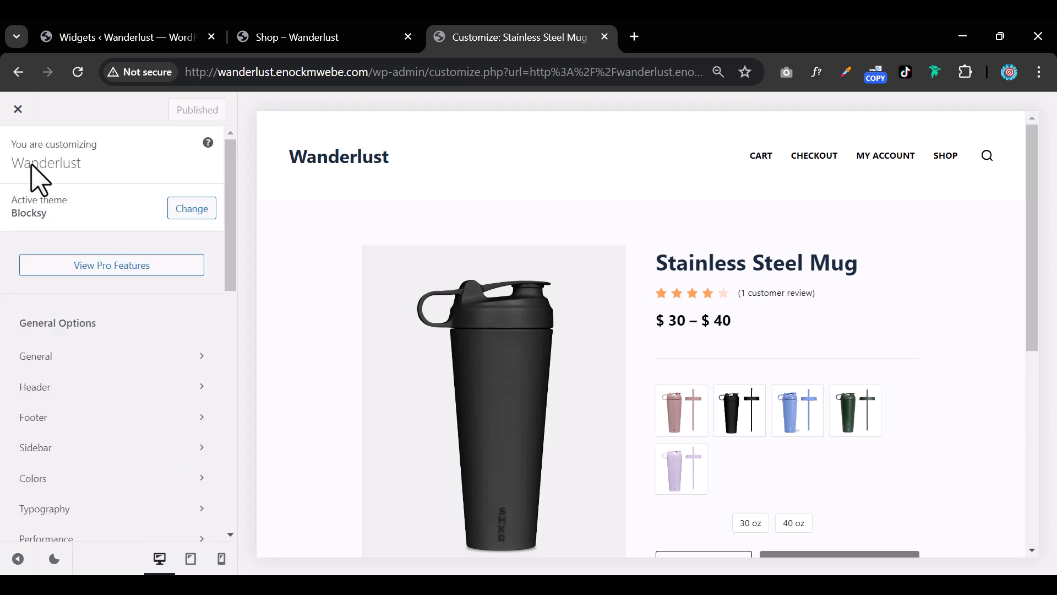
pyautogui.scroll(-3, 147, 350)
pyautogui.scroll(3, 117, 324)
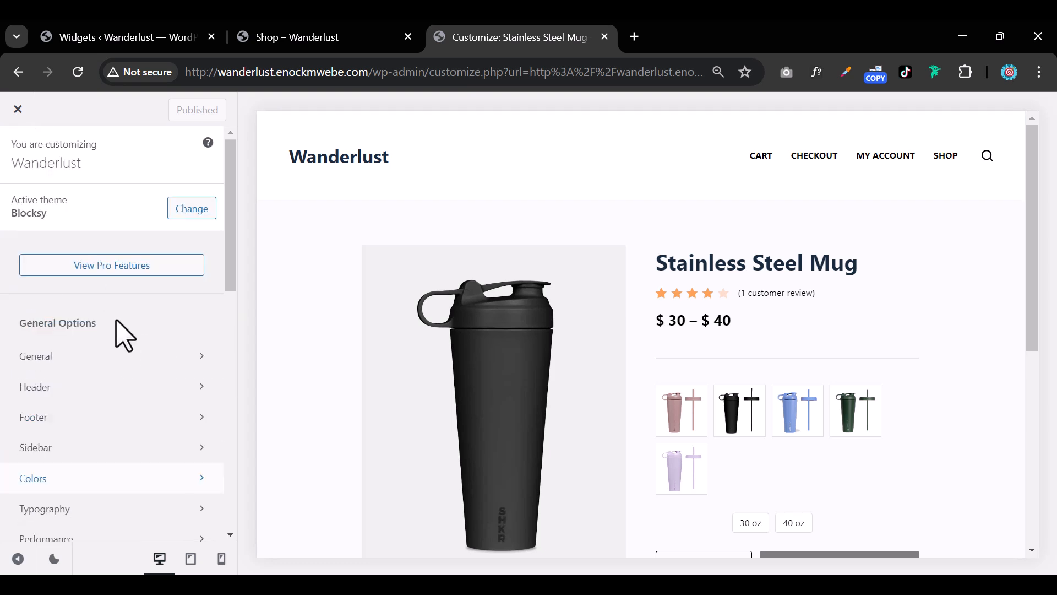
pyautogui.scroll(-5, 122, 334)
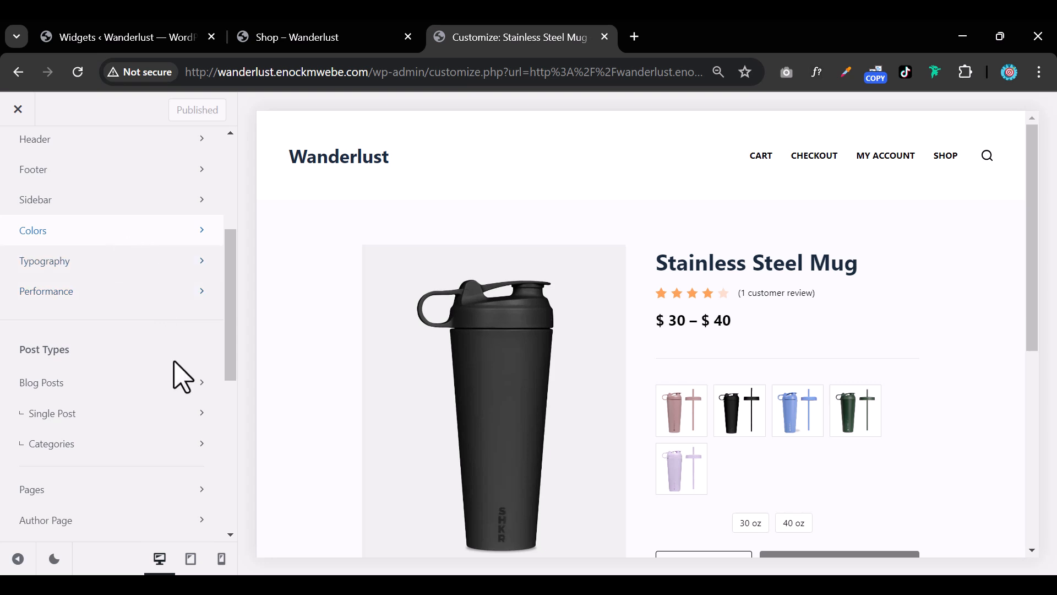
pyautogui.click(126, 202)
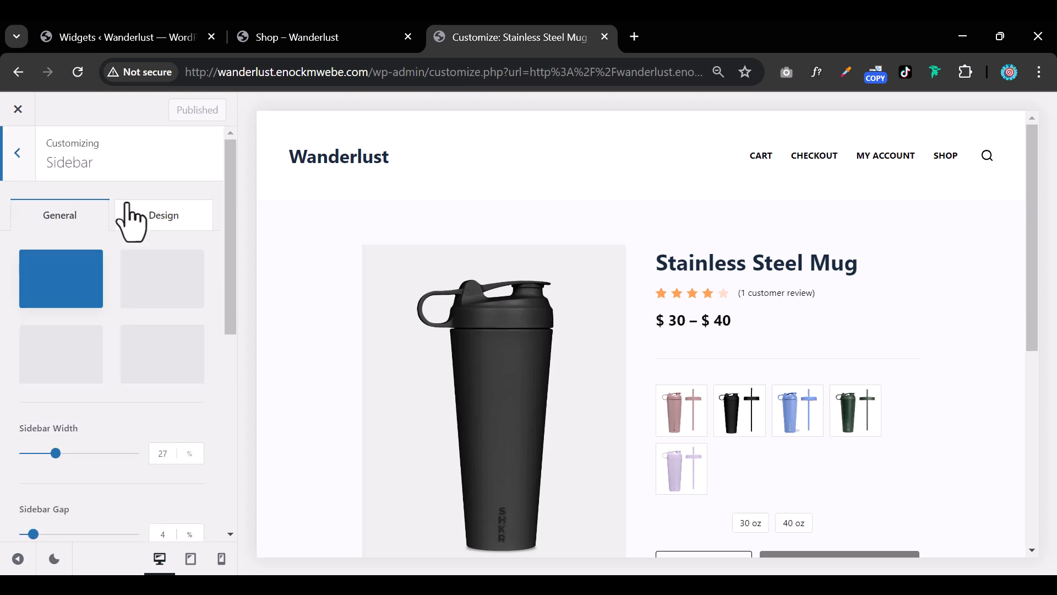
pyautogui.scroll(-3, 165, 330)
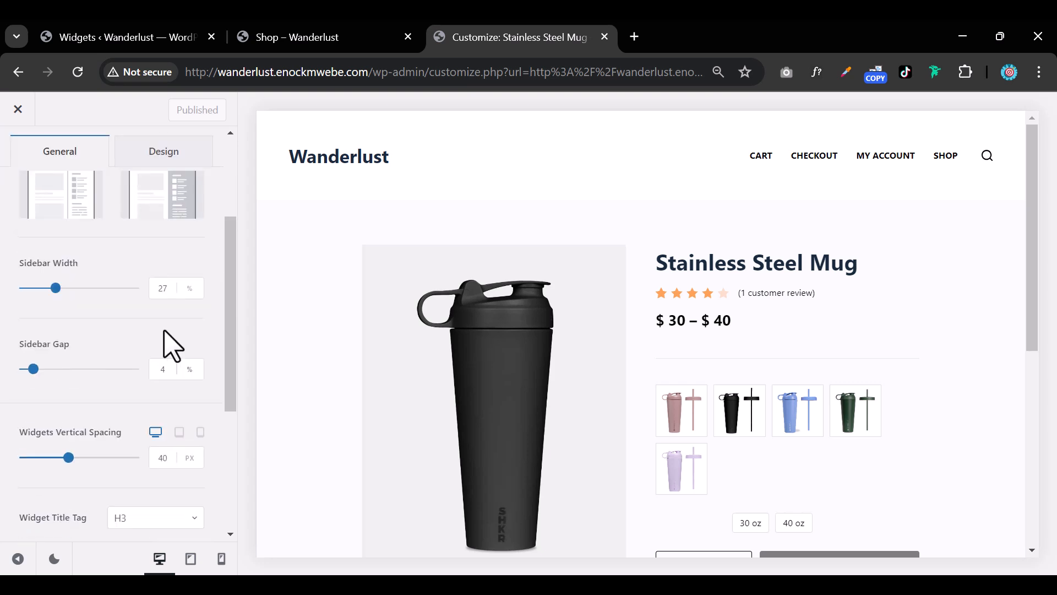
pyautogui.scroll(-5, 172, 347)
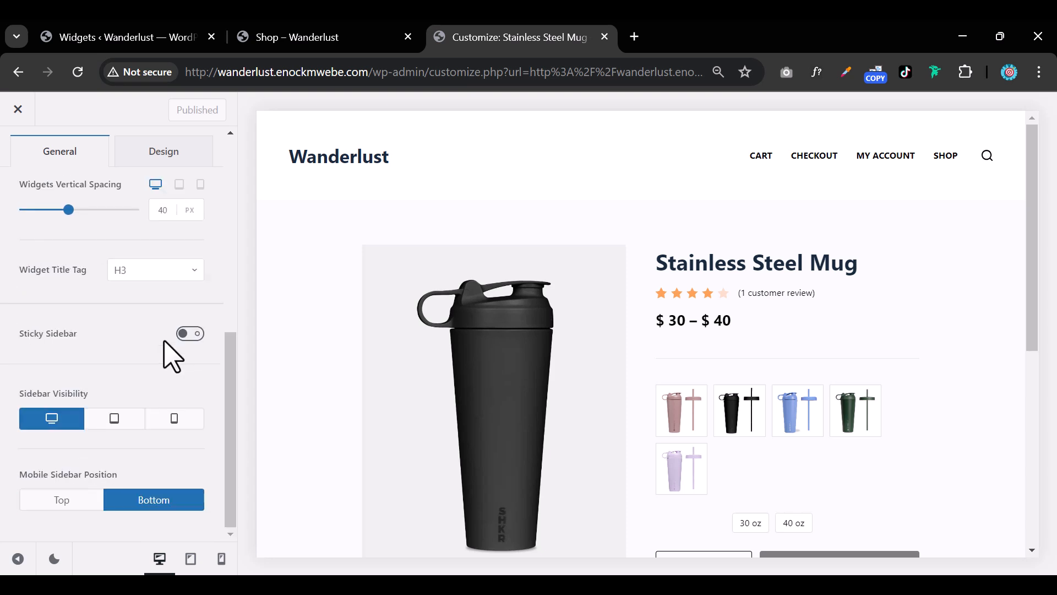
pyautogui.scroll(8, 165, 356)
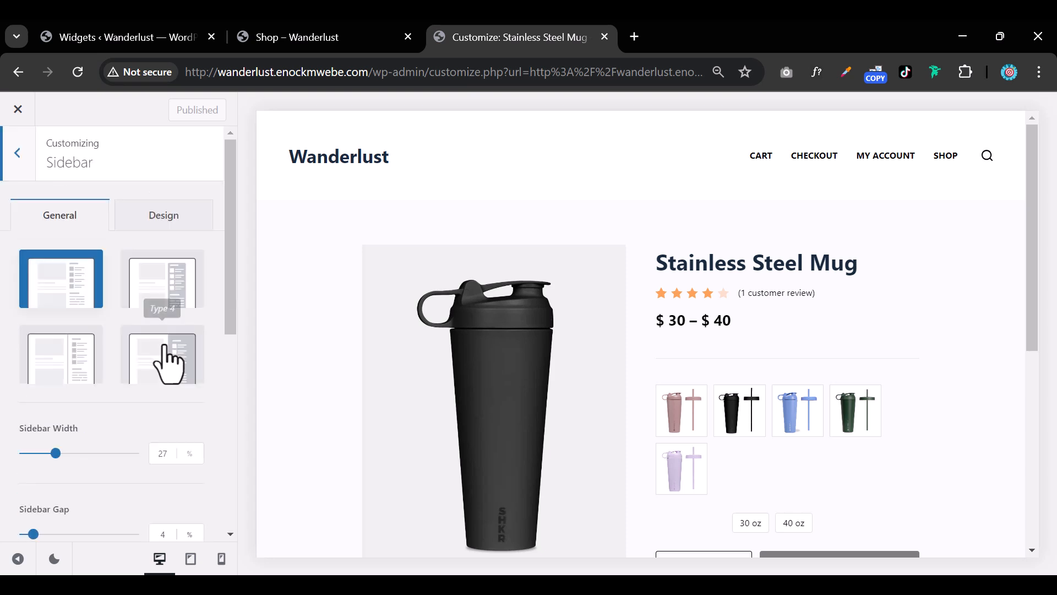
# Load the Shop page in the Customizer preview and open the WooCommerce Product Archives settings
pyautogui.click(940, 163)
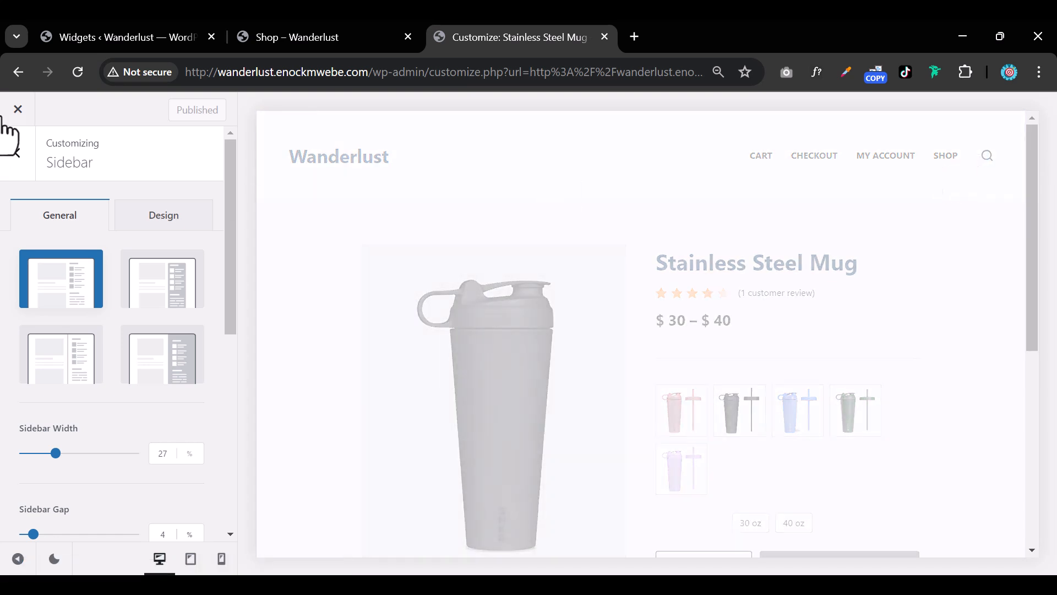
pyautogui.click(24, 154)
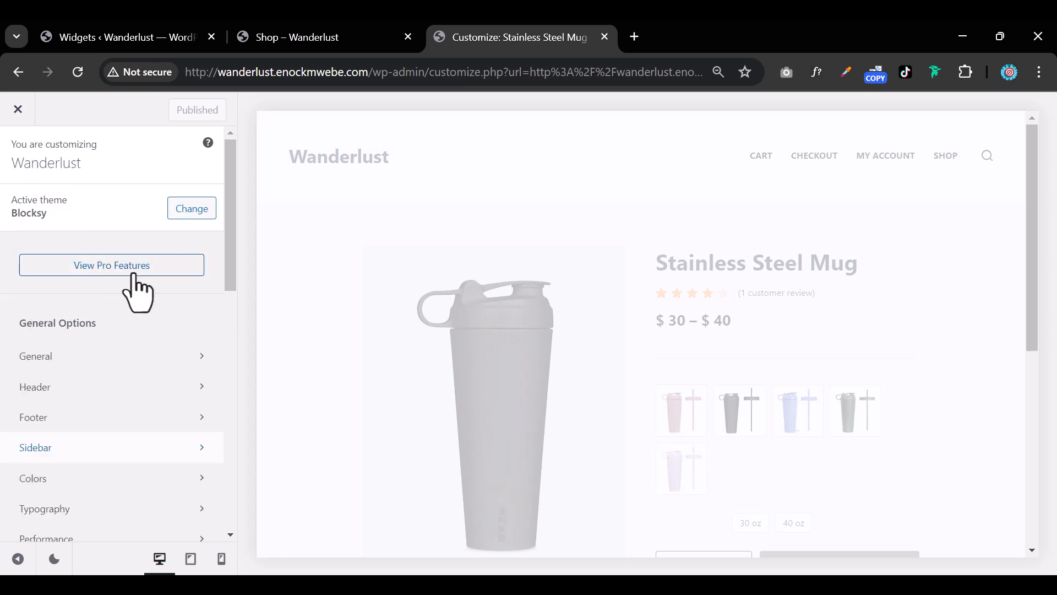
pyautogui.scroll(-5, 690, 430)
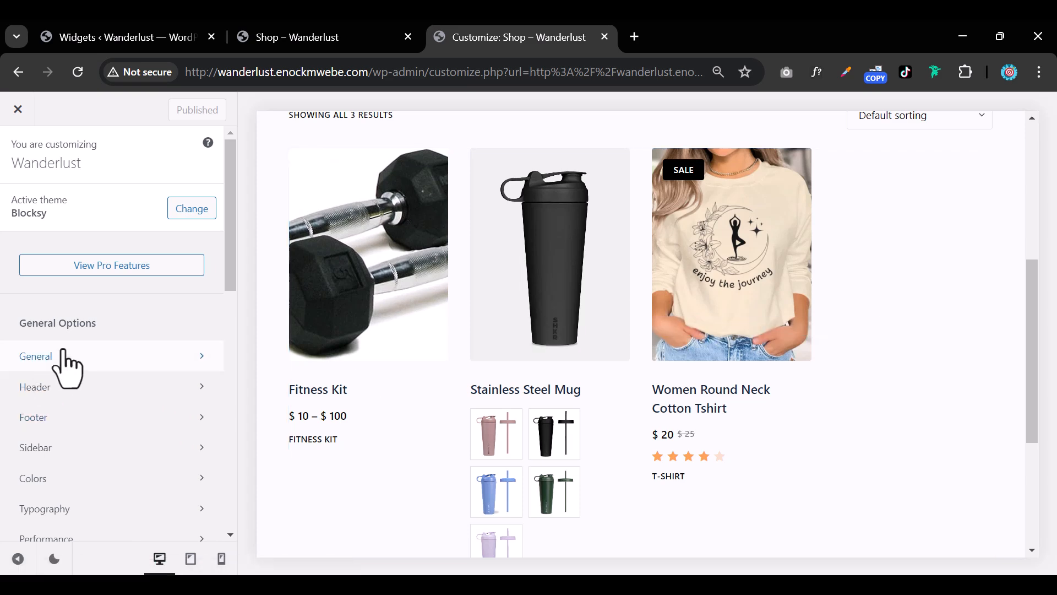
pyautogui.scroll(-5, 88, 368)
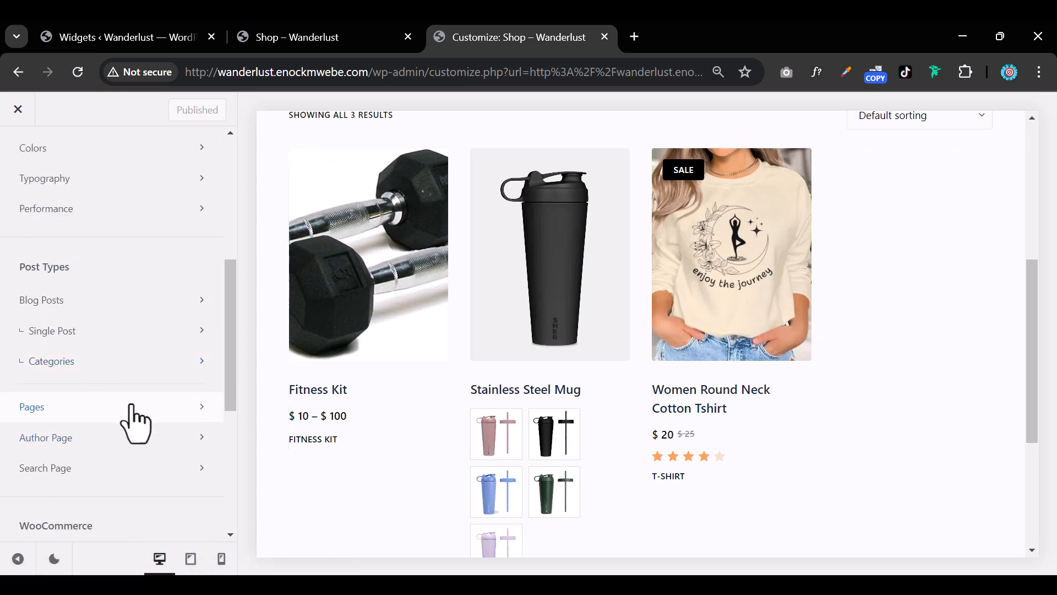
pyautogui.scroll(-3, 135, 340)
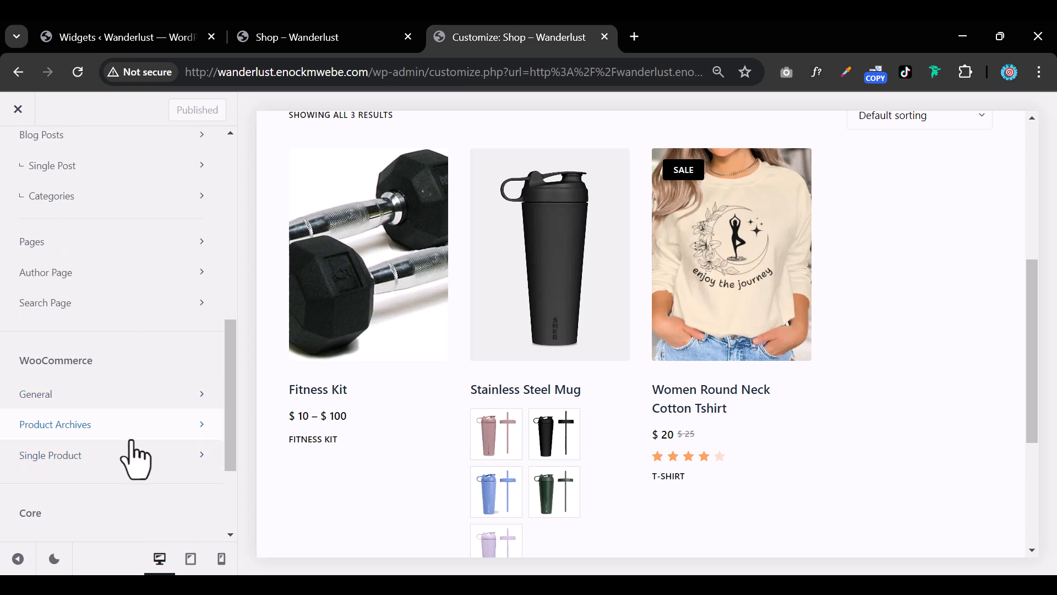
pyautogui.click(141, 432)
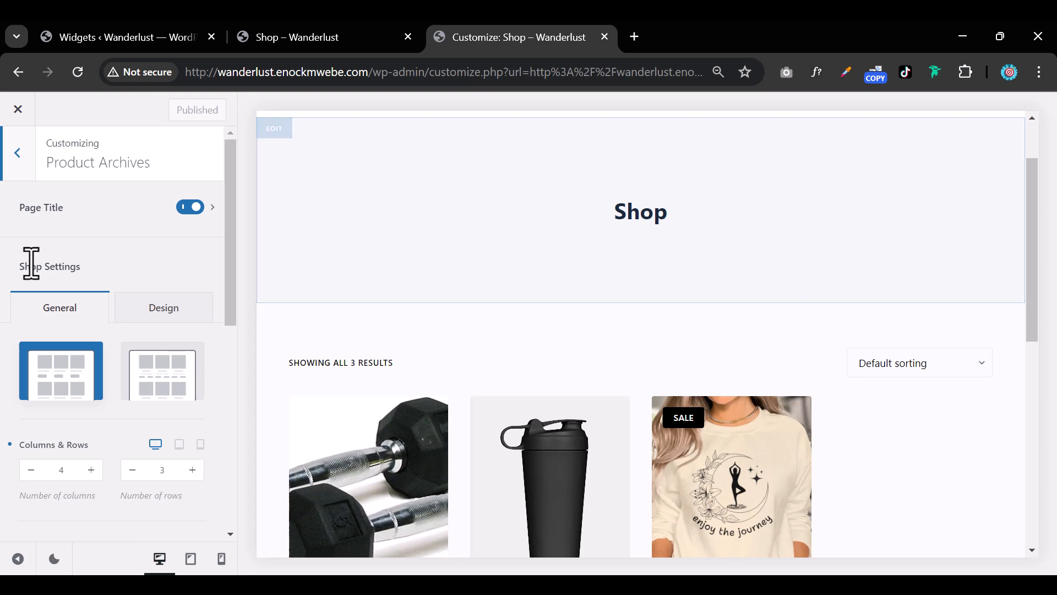
# Turn off the Page Title for product archives, publish the change and check the live Shop page
pyautogui.click(193, 215)
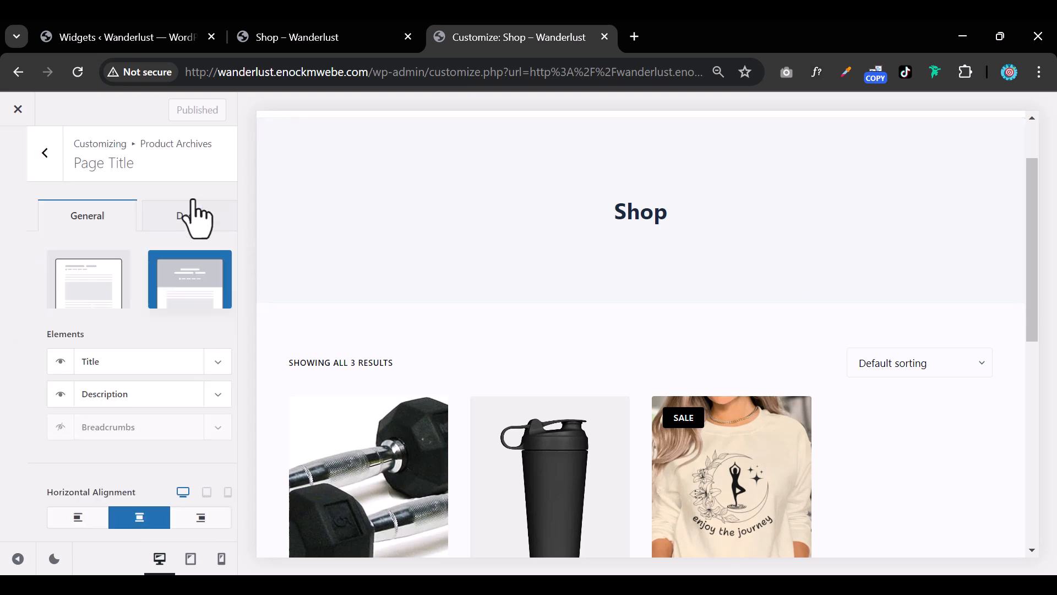
pyautogui.click(20, 157)
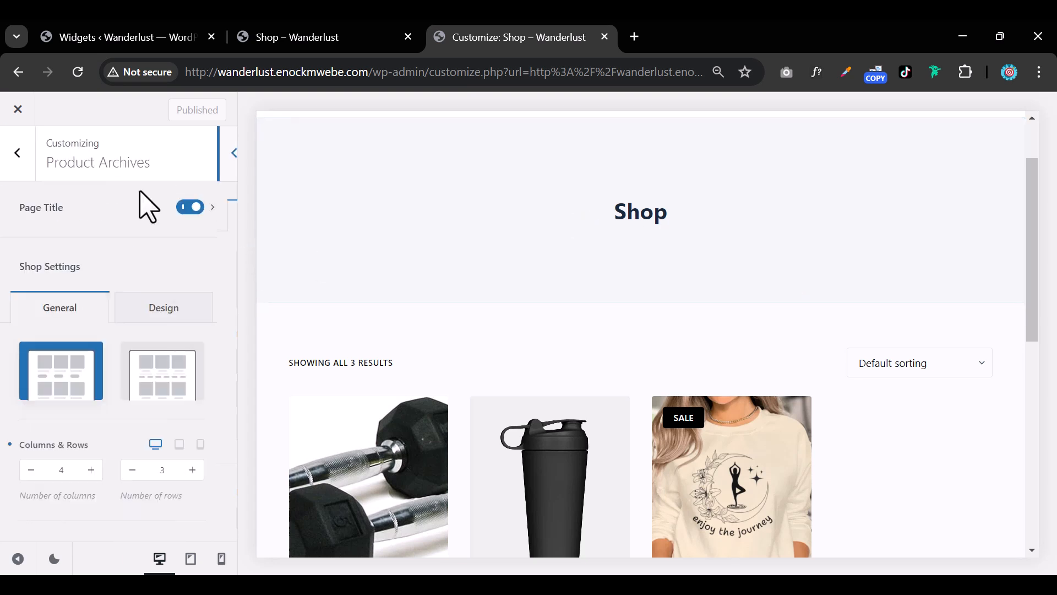
pyautogui.click(198, 213)
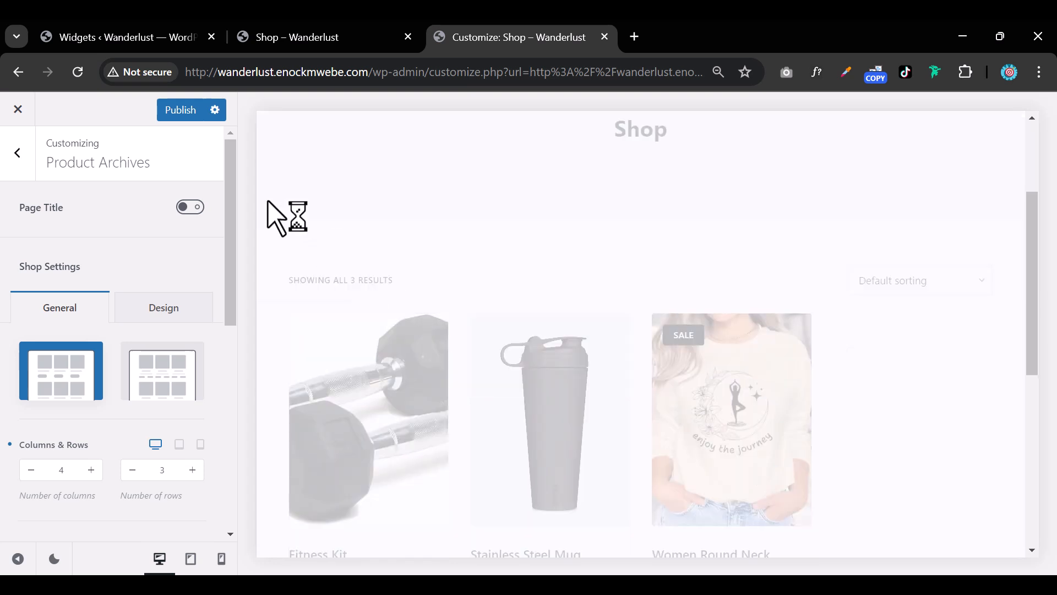
pyautogui.click(189, 109)
pyautogui.click(263, 37)
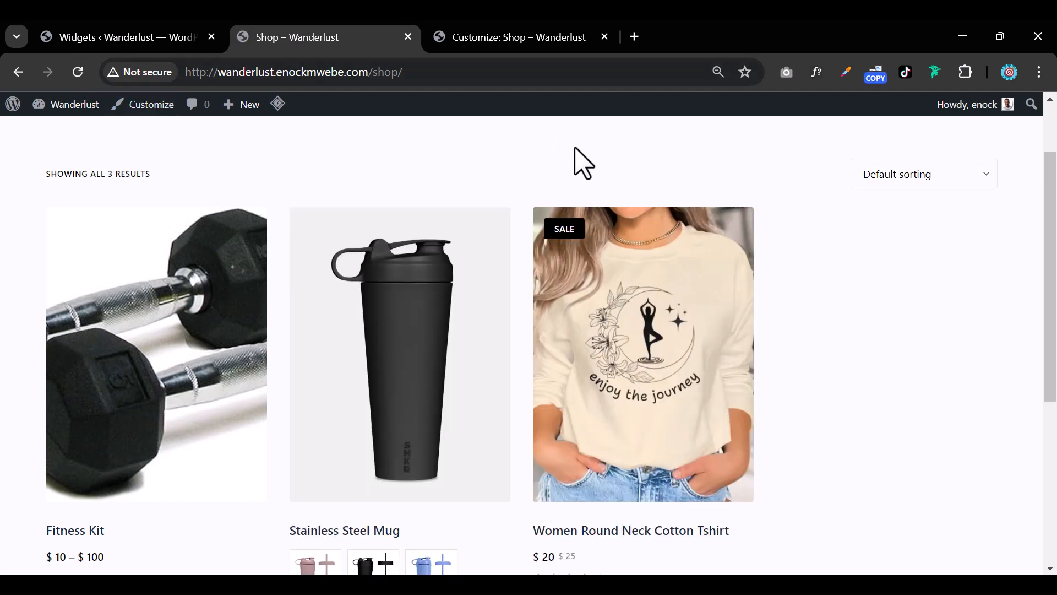
pyautogui.scroll(-5, 676, 408)
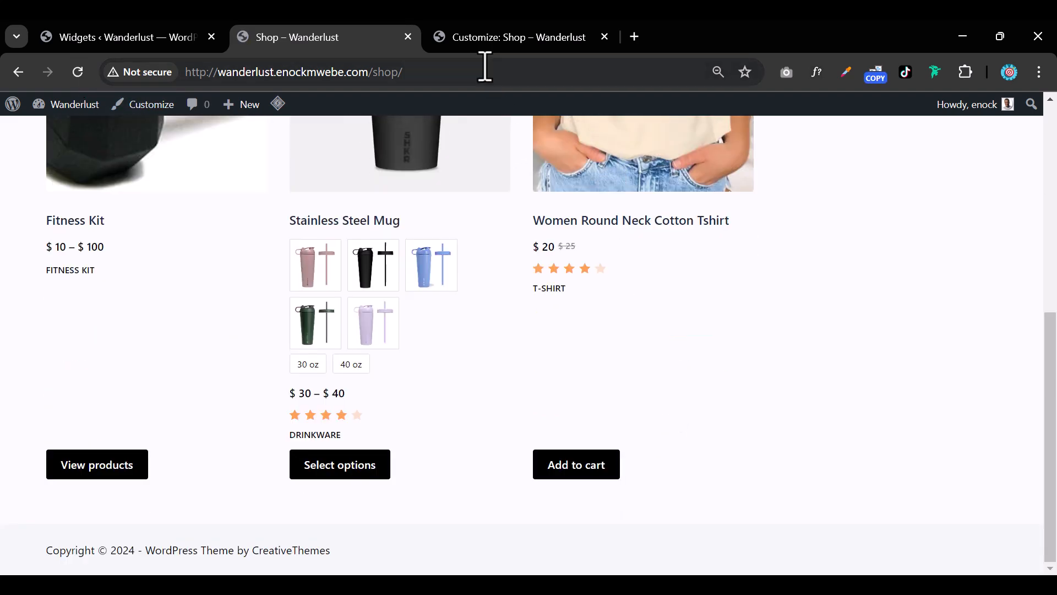
# Change the product archives shop layout to Type 2 and publish it, returning to the live Shop page
pyautogui.click(485, 37)
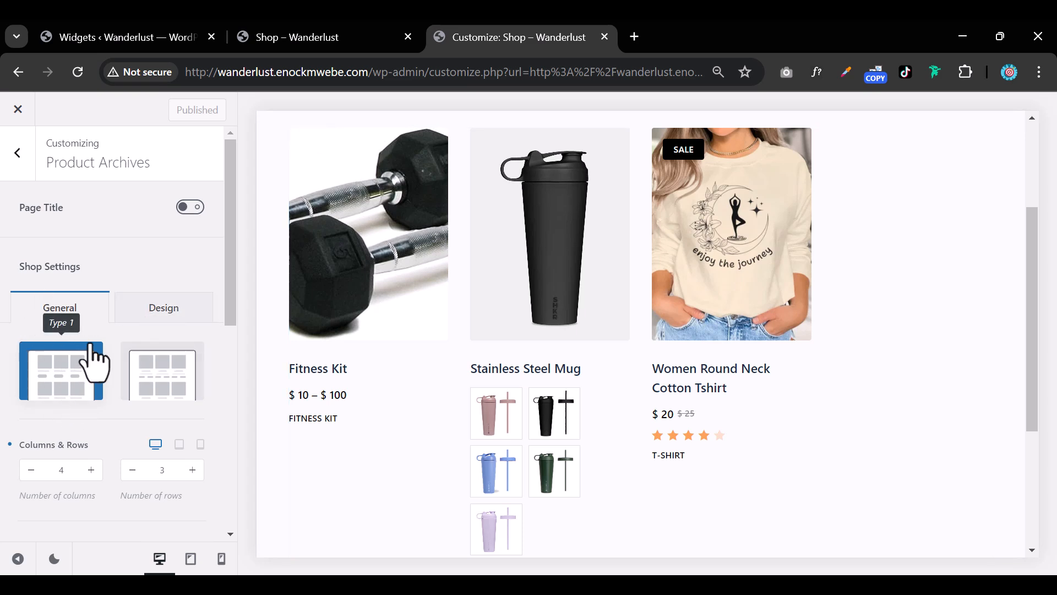
pyautogui.click(156, 387)
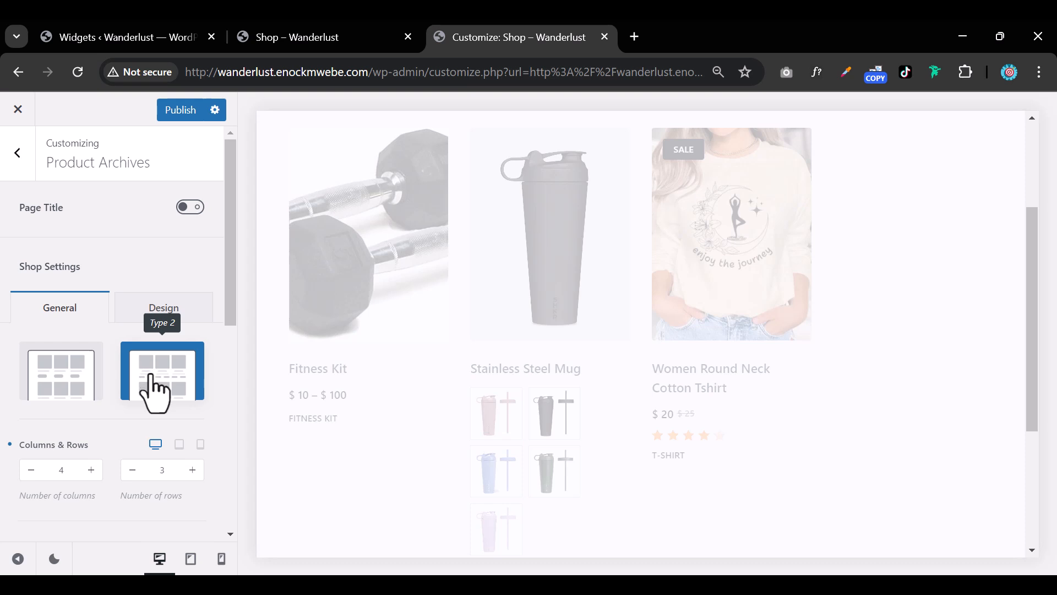
pyautogui.click(175, 111)
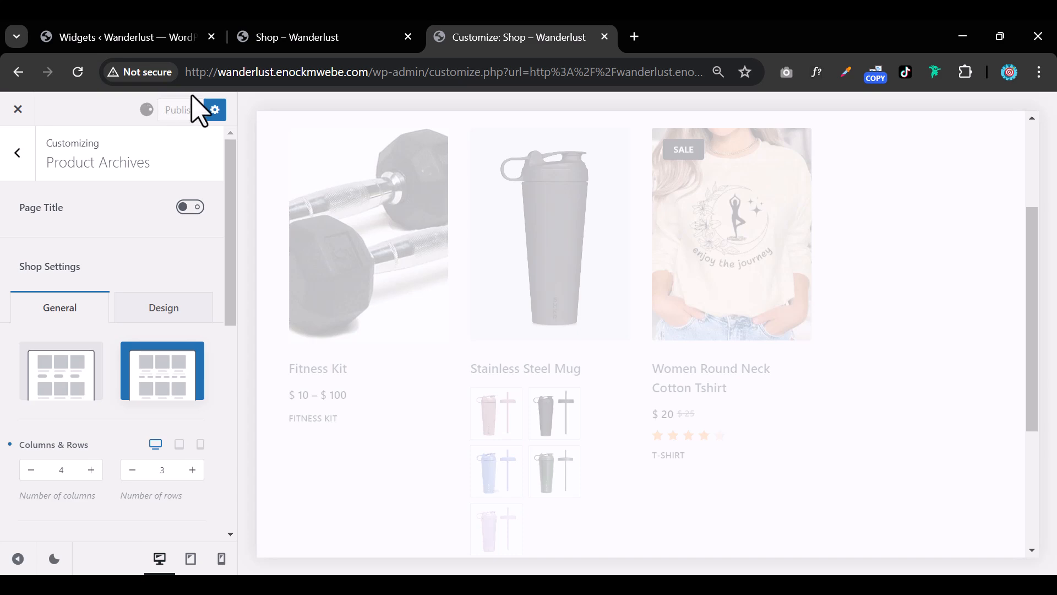
pyautogui.click(323, 38)
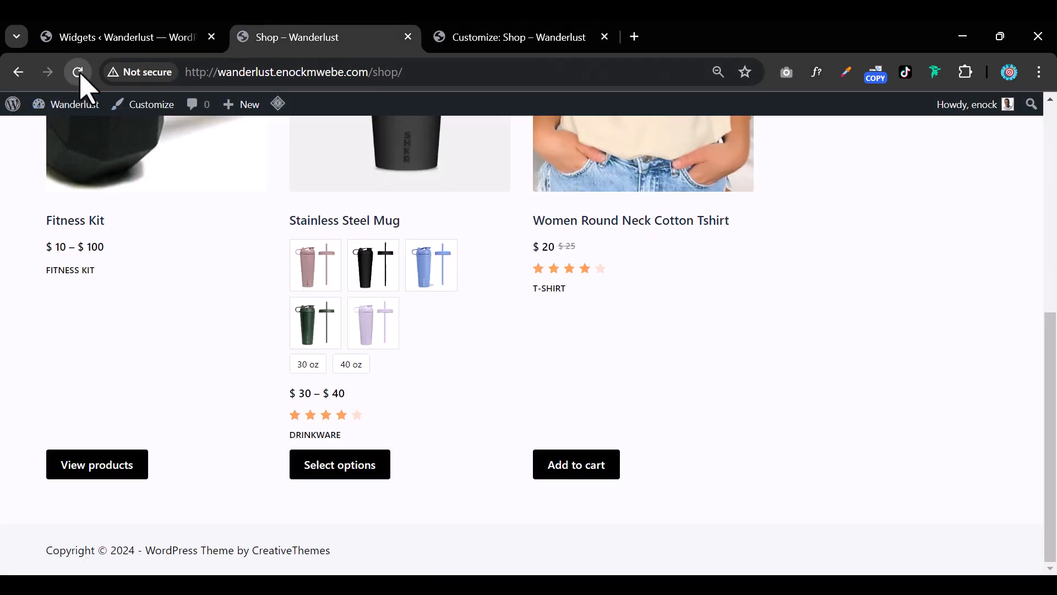
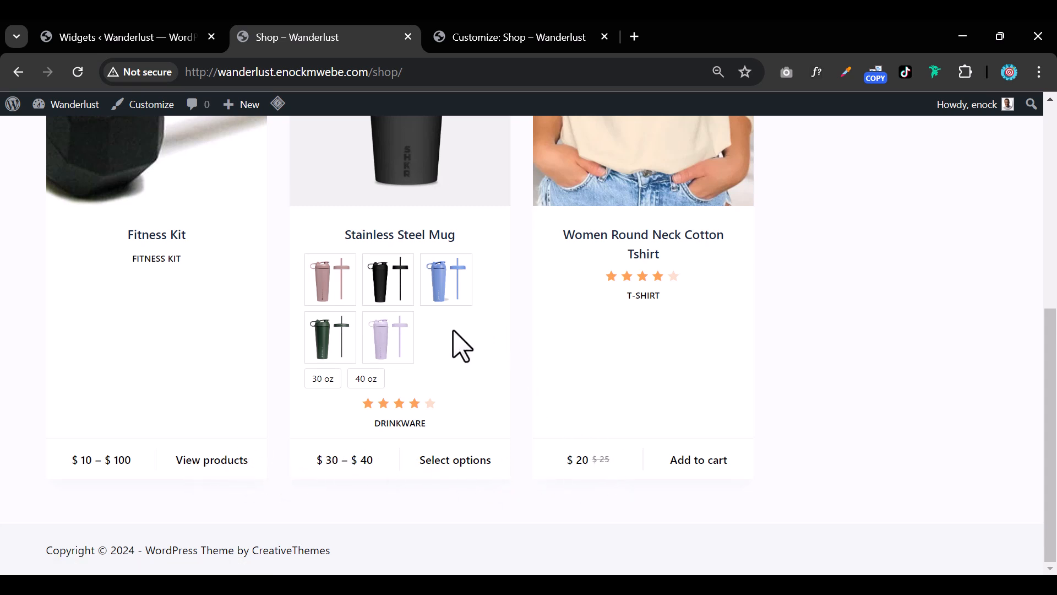
# Return to the Customizer and turn off Results Count and Products Sorting for product archives, comparing them with the live Shop page
pyautogui.click(496, 38)
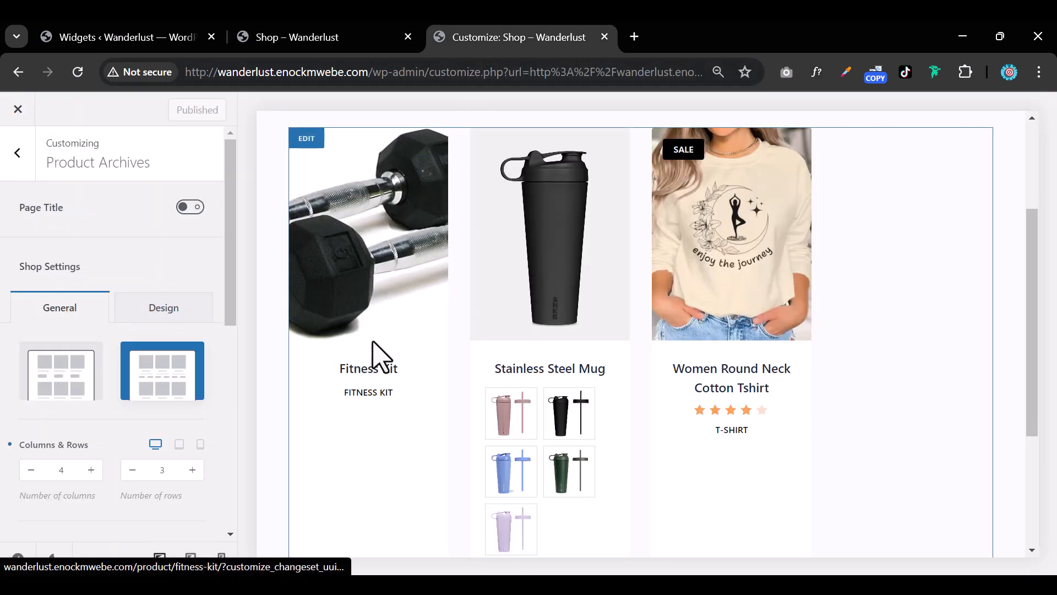
pyautogui.scroll(-3, 213, 347)
pyautogui.scroll(-2, 127, 325)
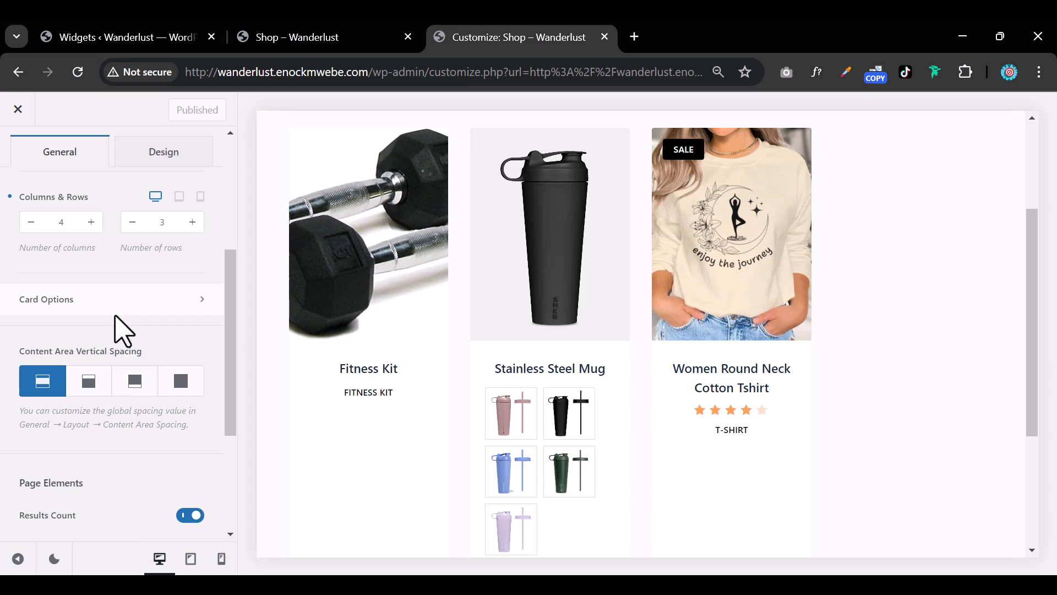
pyautogui.scroll(-2, 118, 330)
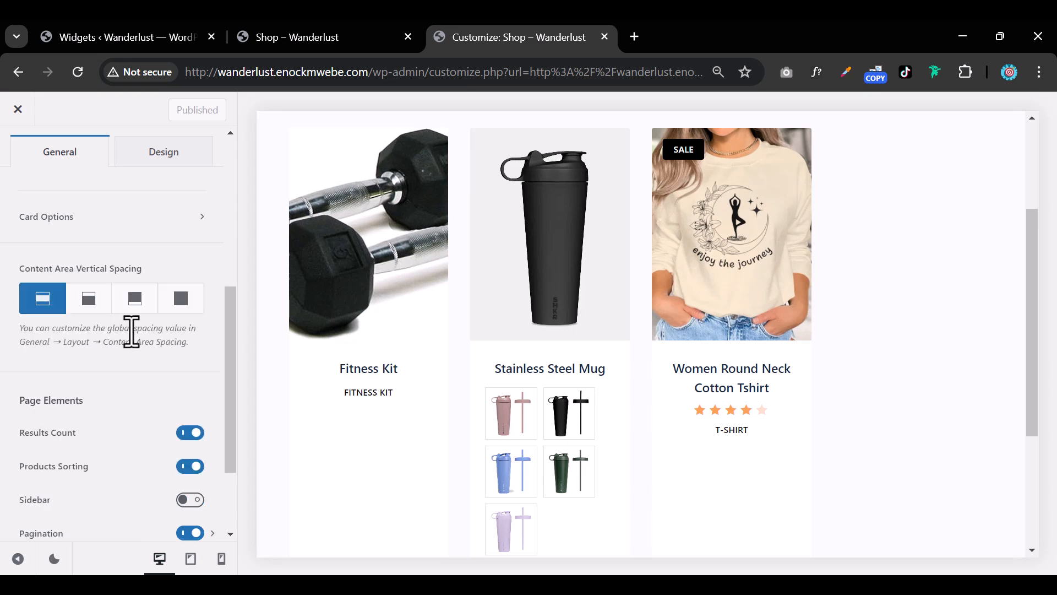
pyautogui.scroll(-2, 132, 332)
pyautogui.scroll(3, 484, 374)
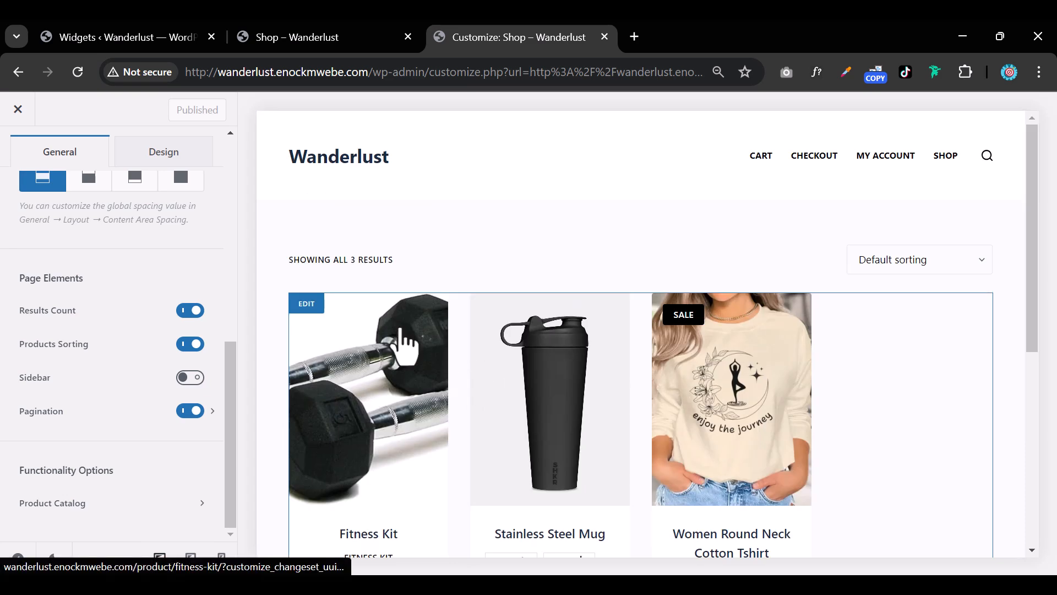
pyautogui.click(187, 310)
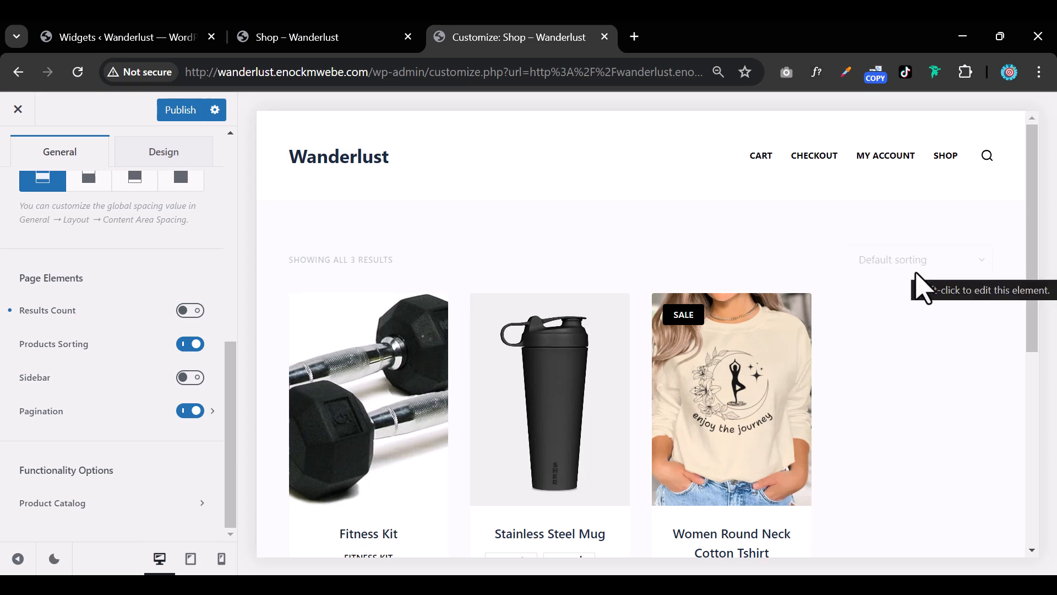
pyautogui.click(339, 38)
pyautogui.scroll(7, 818, 325)
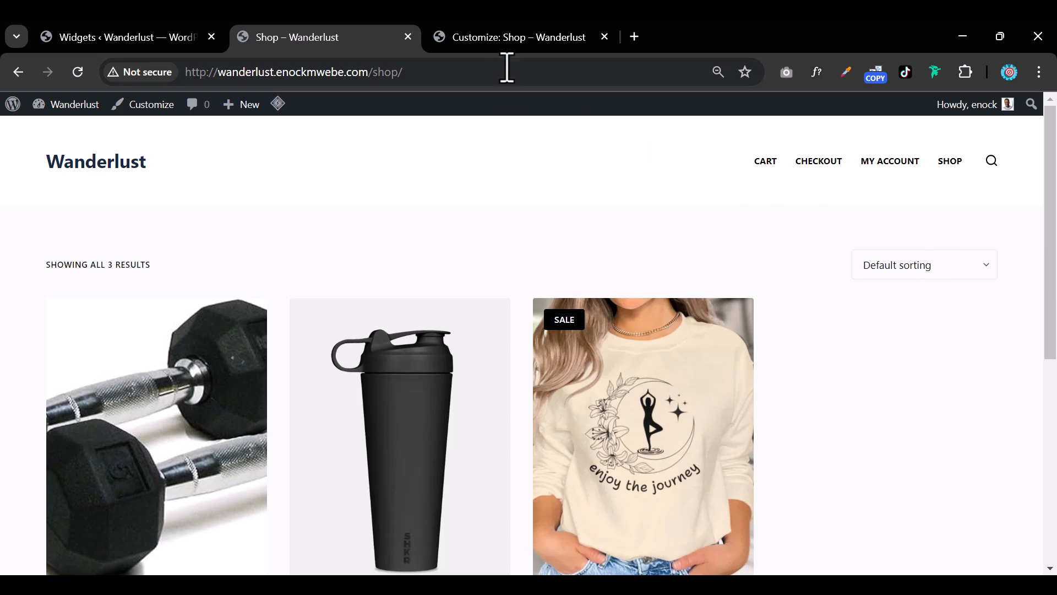
pyautogui.click(510, 37)
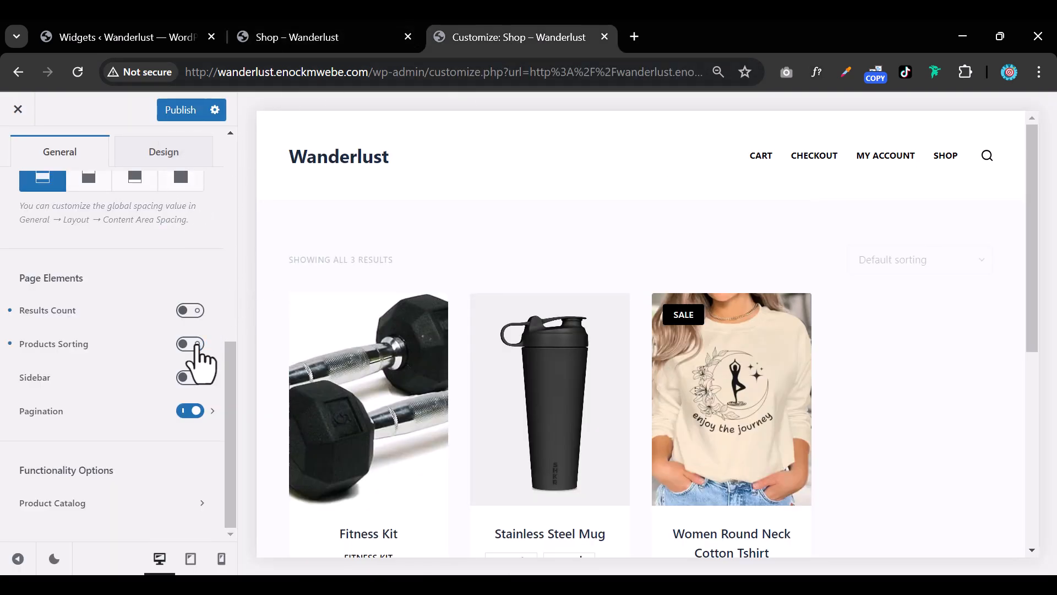
# Set the product archives Pagination Type to Load More, check the preview's page end and return to the Product Archives settings
pyautogui.click(135, 426)
pyautogui.scroll(-1, 145, 421)
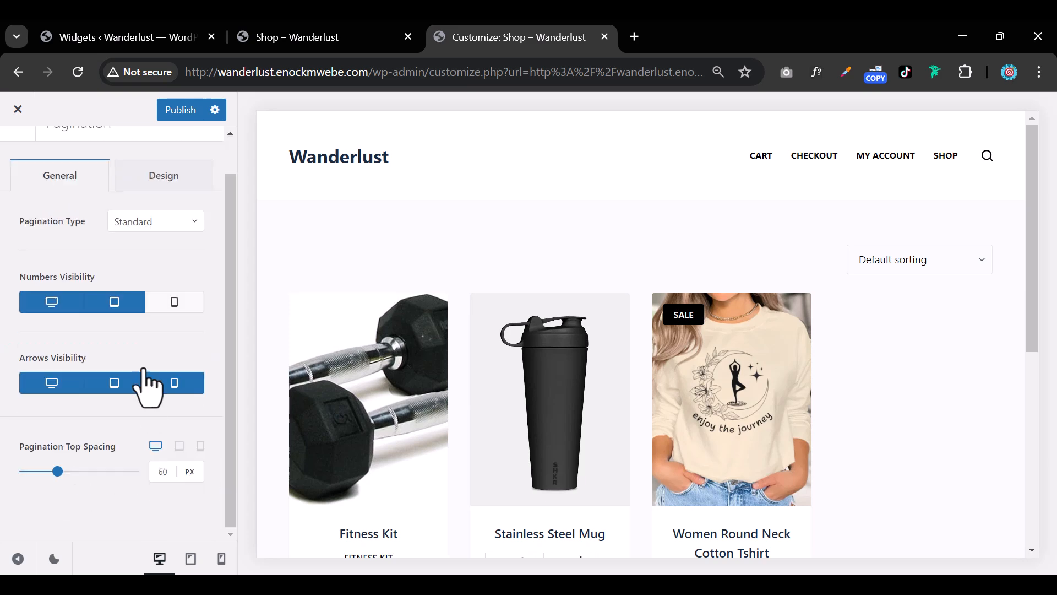
pyautogui.click(155, 238)
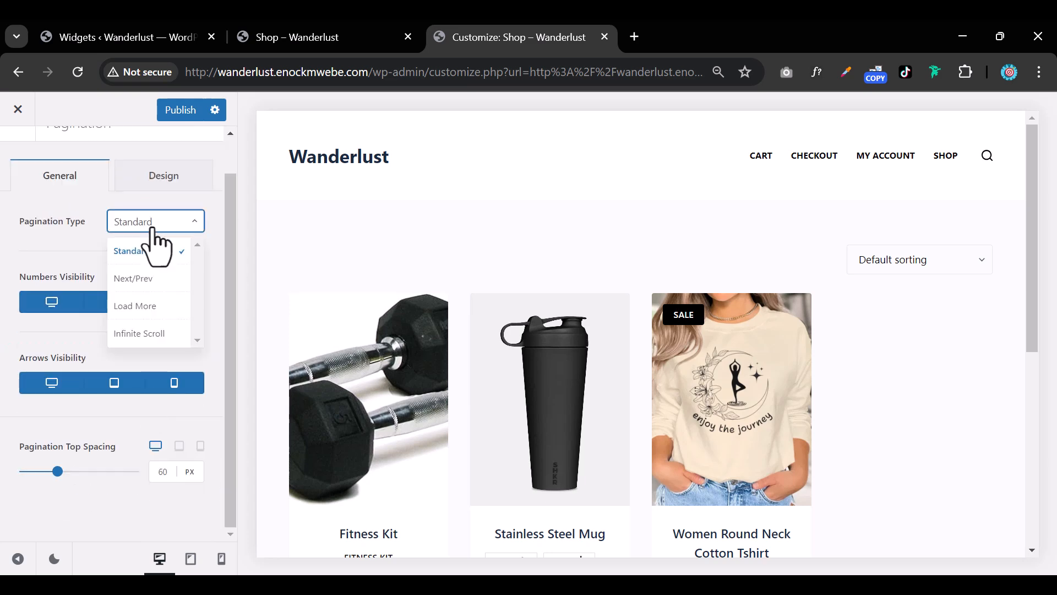
pyautogui.click(148, 306)
pyautogui.scroll(-6, 590, 420)
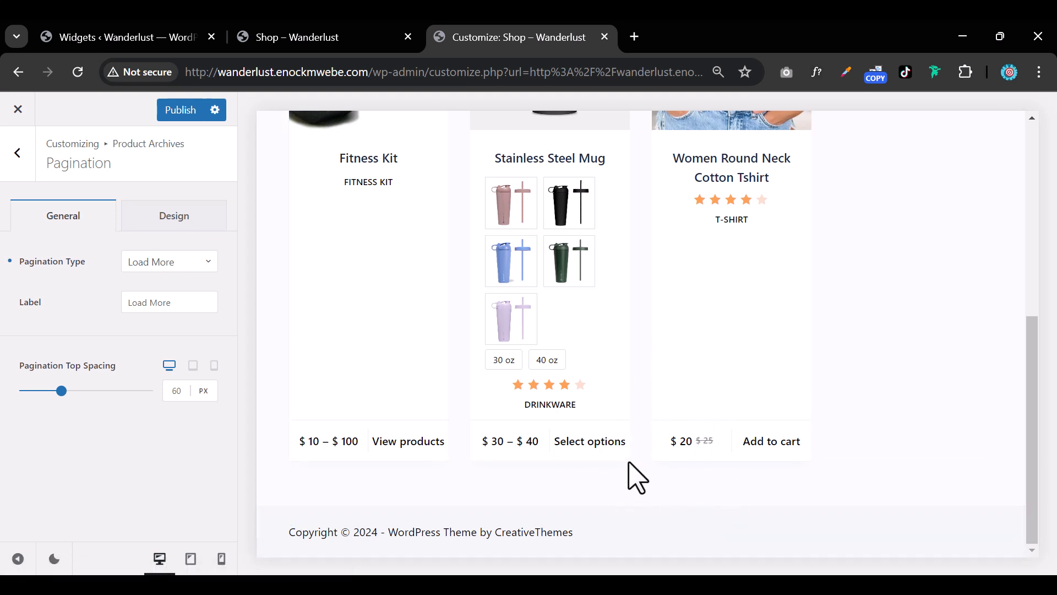
pyautogui.click(22, 165)
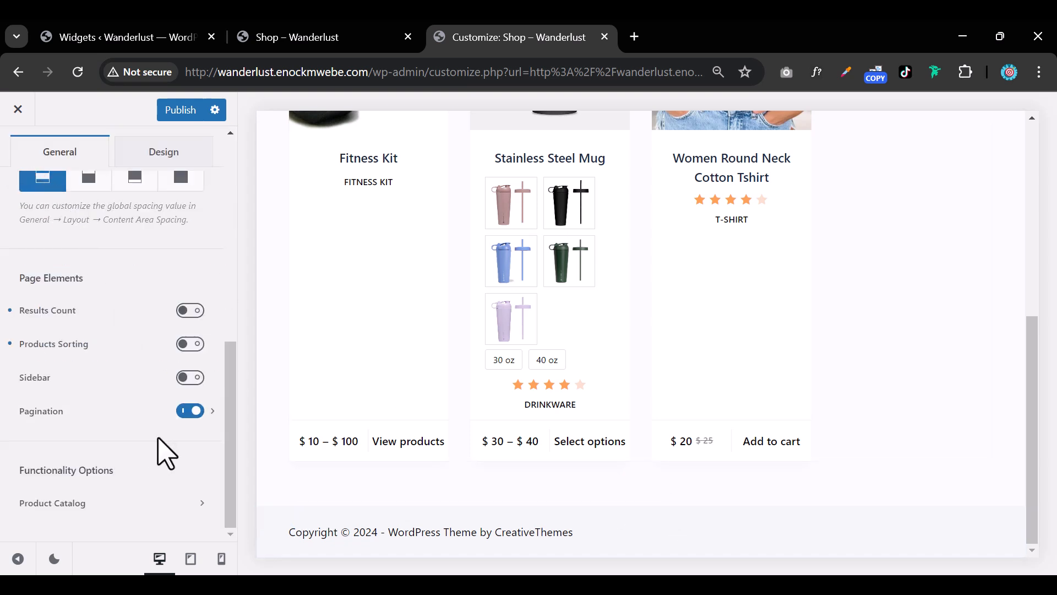
# Enable the product archives Sidebar, set its position to Left Sidebar and publish the changes
pyautogui.click(190, 377)
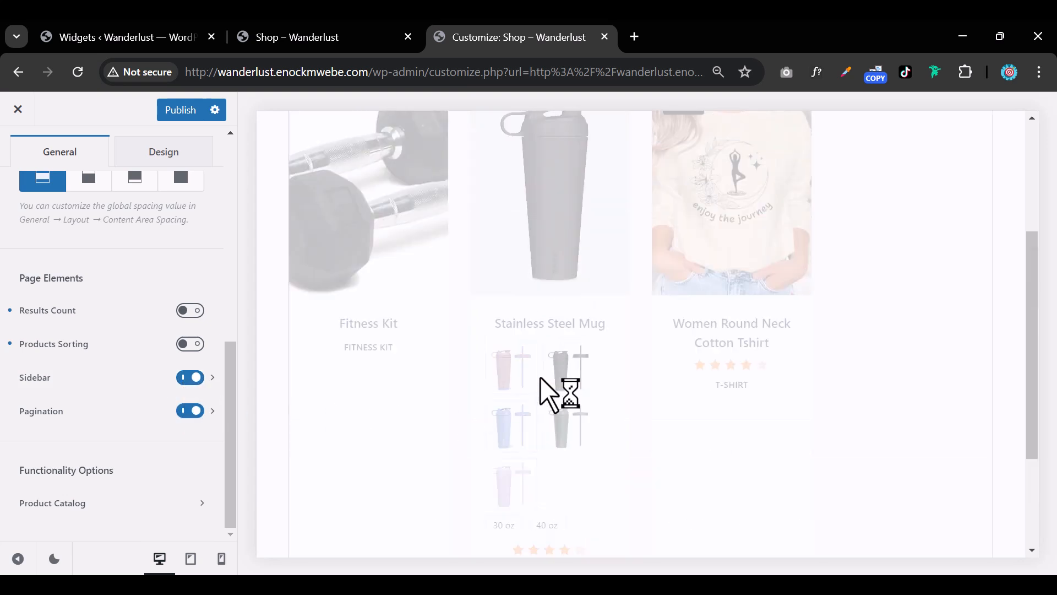
pyautogui.click(121, 385)
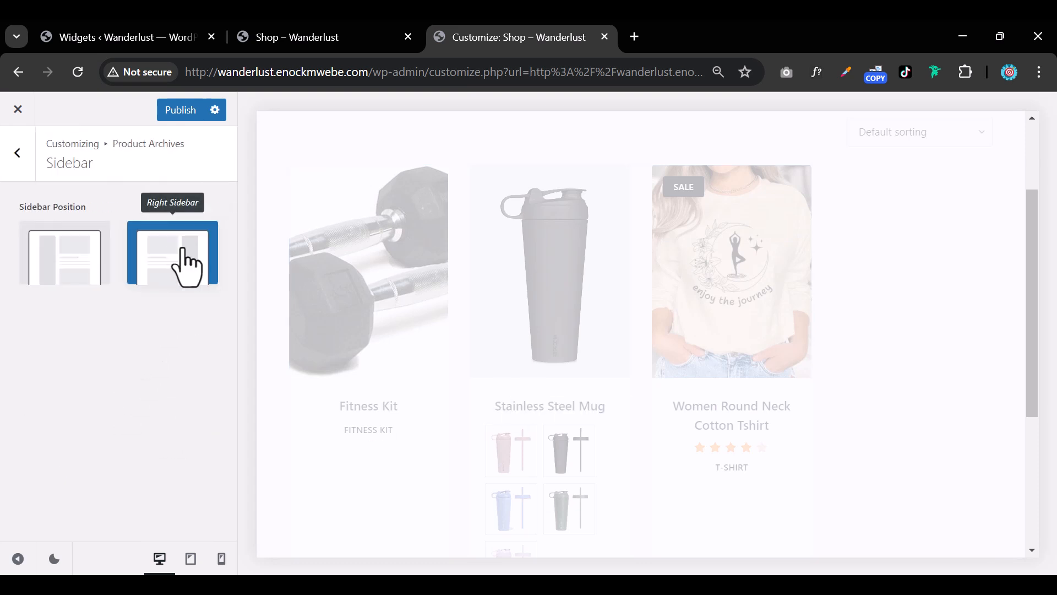
pyautogui.click(82, 264)
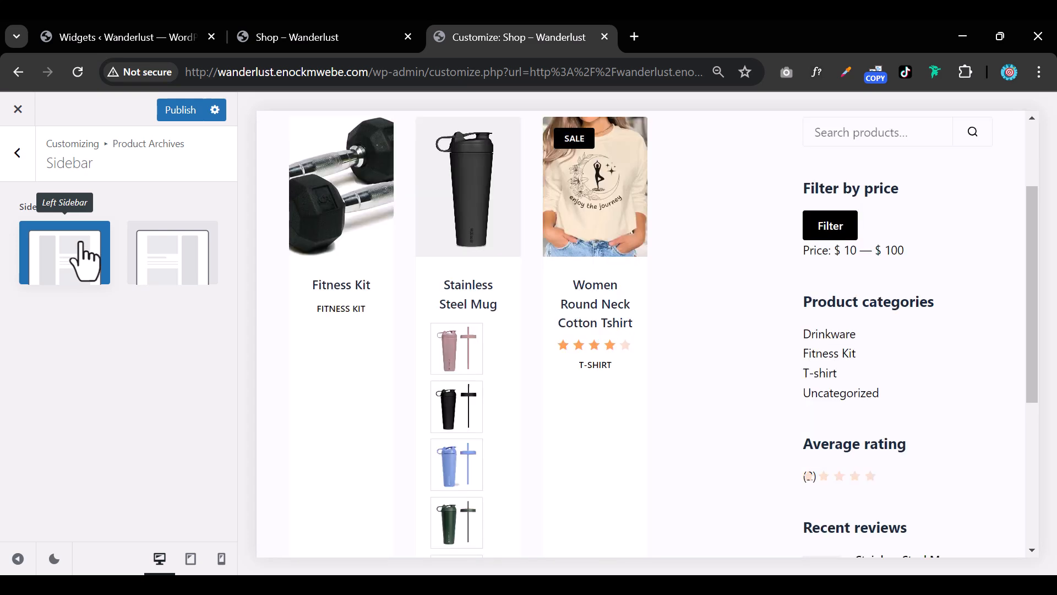
pyautogui.click(173, 113)
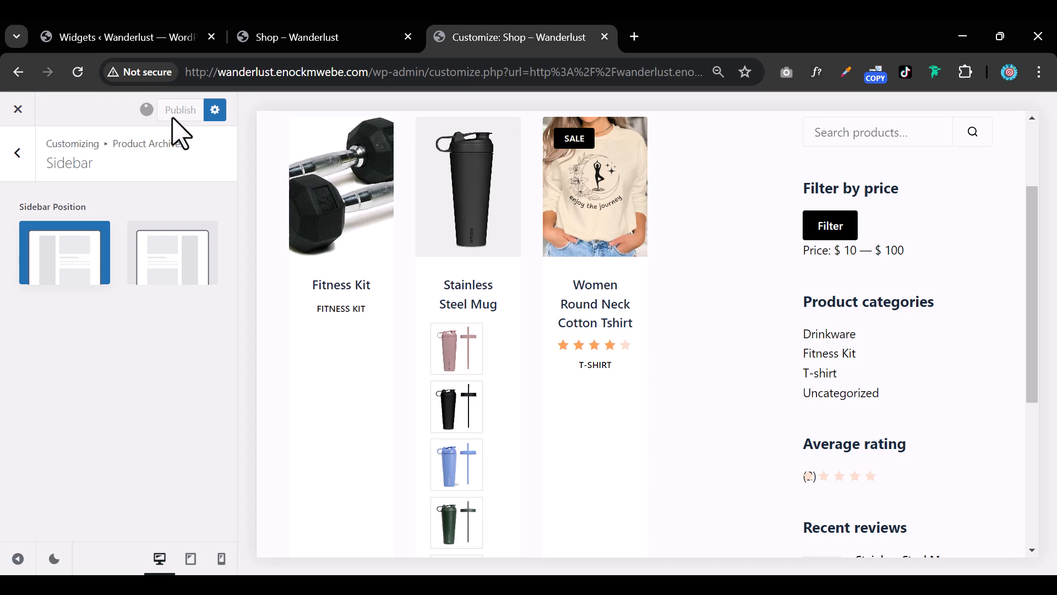
# Reload the live Shop page and examine the sidebar widgets, from product search and price filter to recent reviews
pyautogui.click(297, 44)
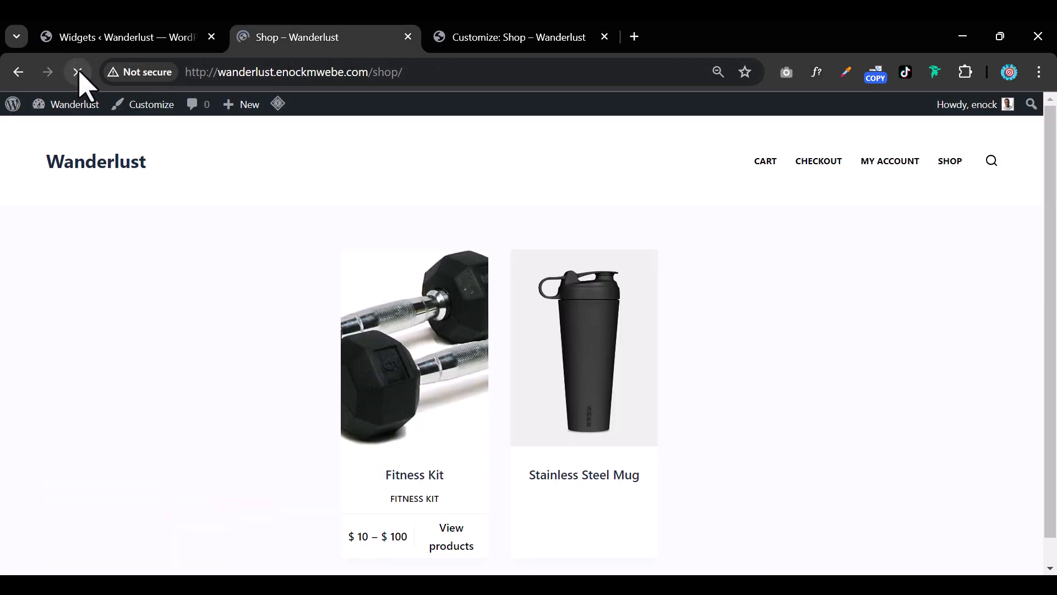
pyautogui.scroll(-6, 236, 413)
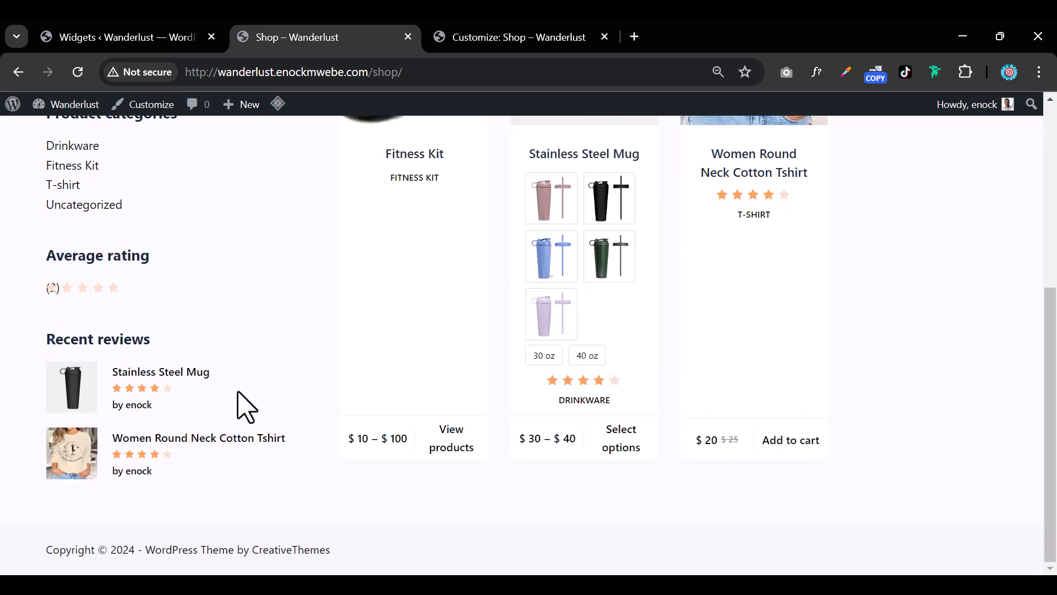
pyautogui.scroll(6, 259, 408)
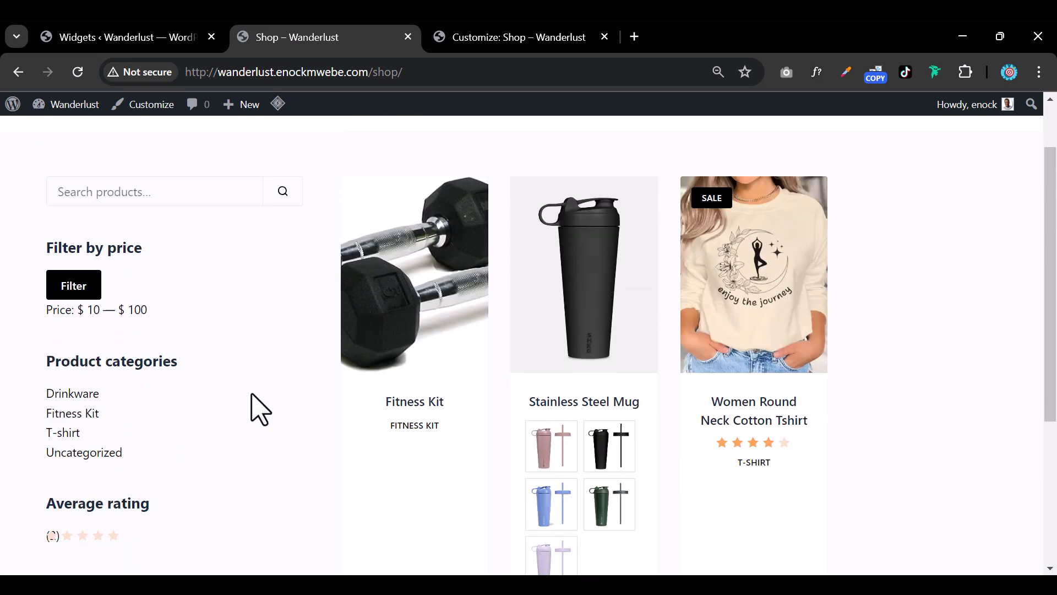
pyautogui.click(166, 265)
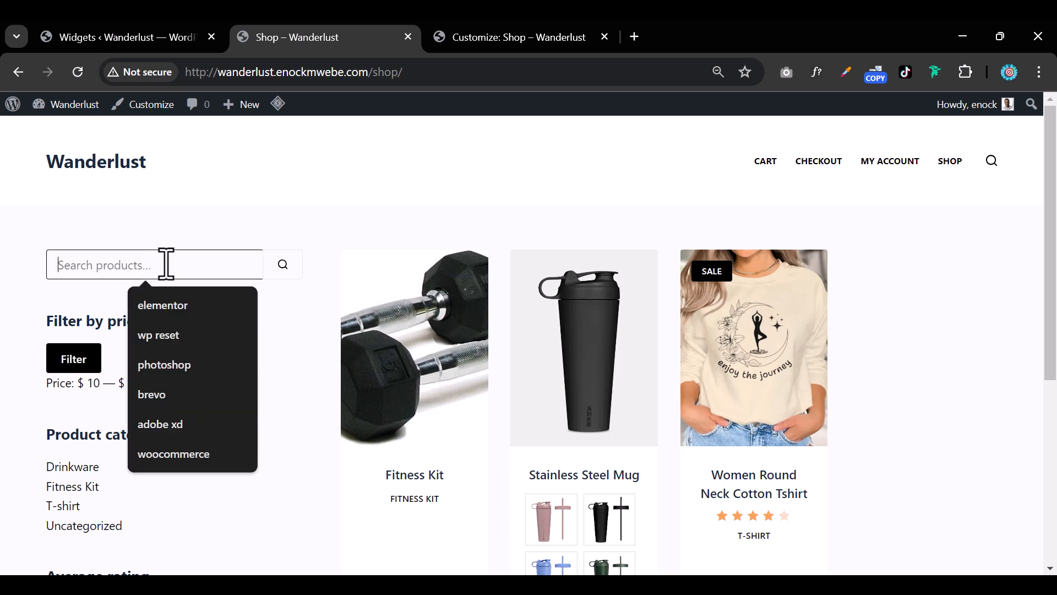
pyautogui.click(275, 444)
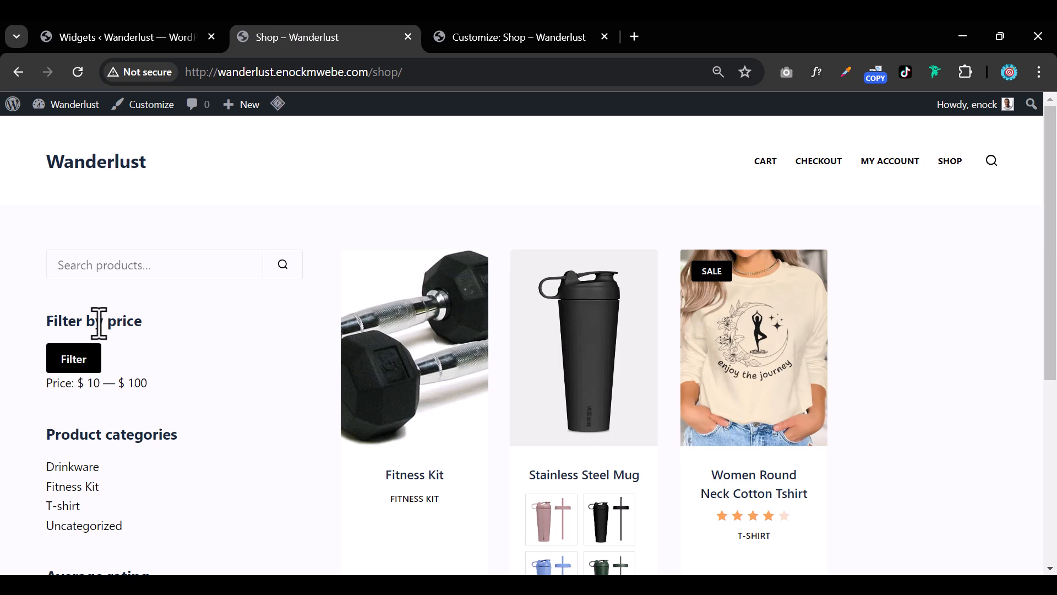
pyautogui.scroll(-3, 100, 351)
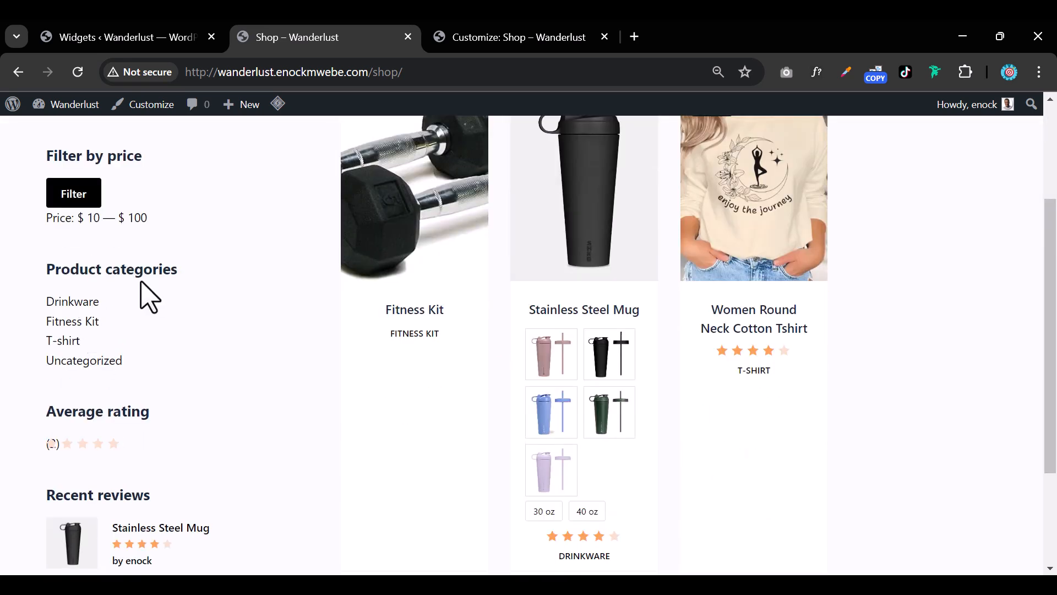
pyautogui.scroll(-3, 144, 371)
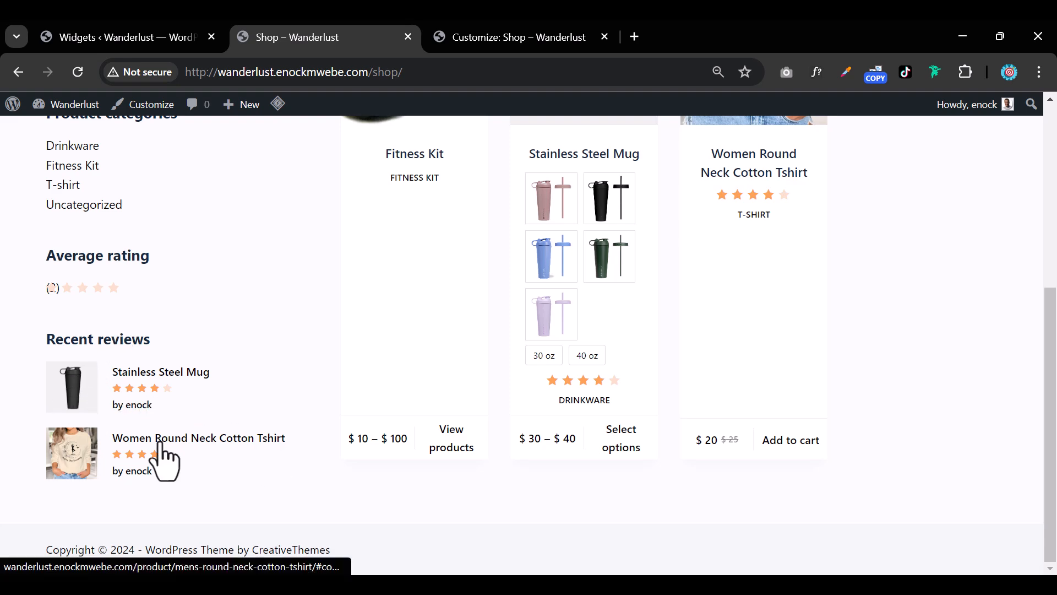
pyautogui.scroll(6, 132, 411)
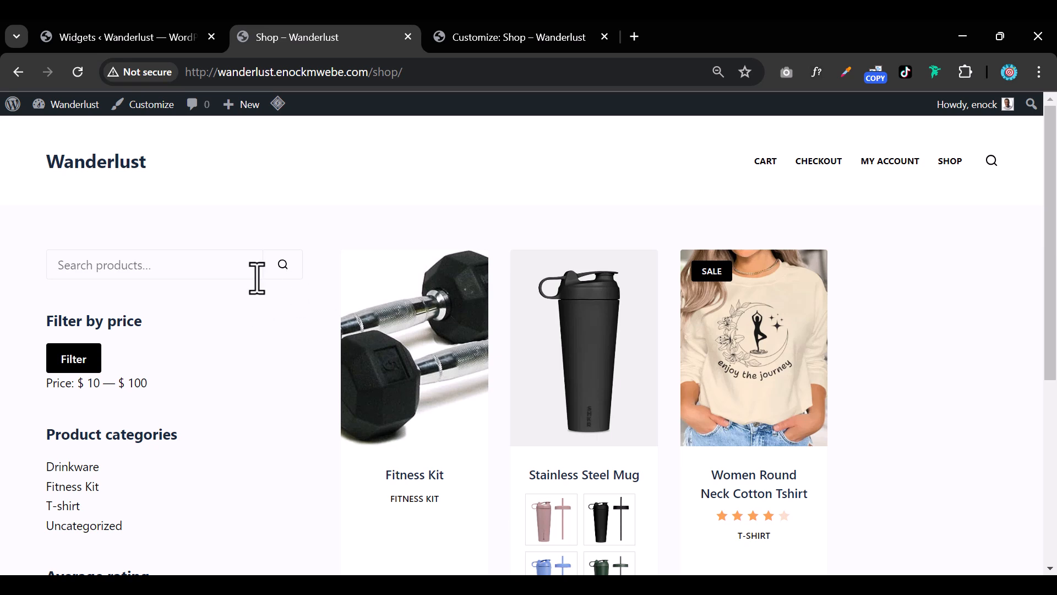
pyautogui.scroll(-6, 249, 330)
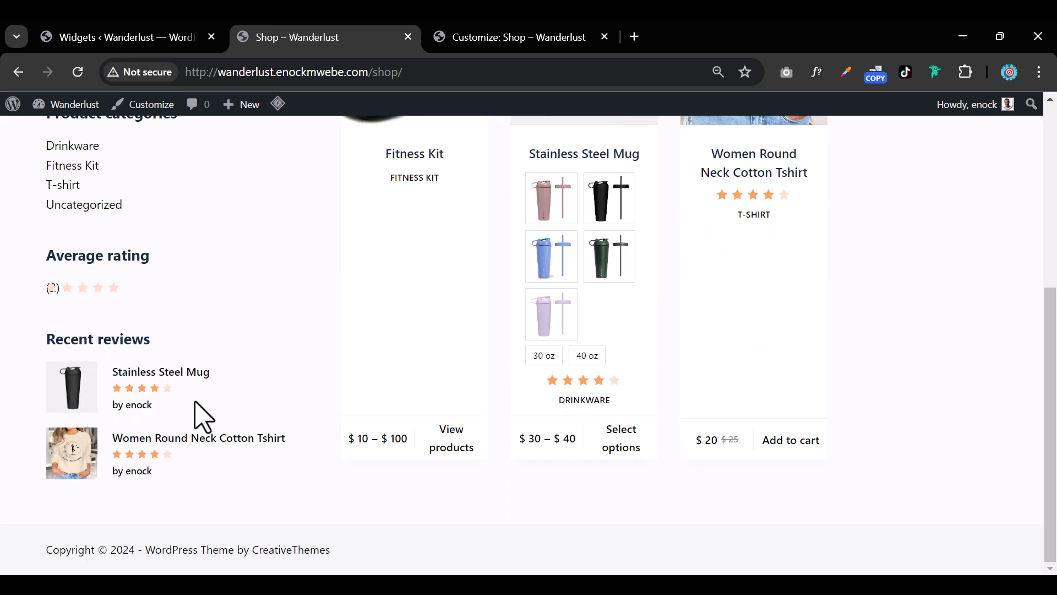
pyautogui.scroll(6, 208, 406)
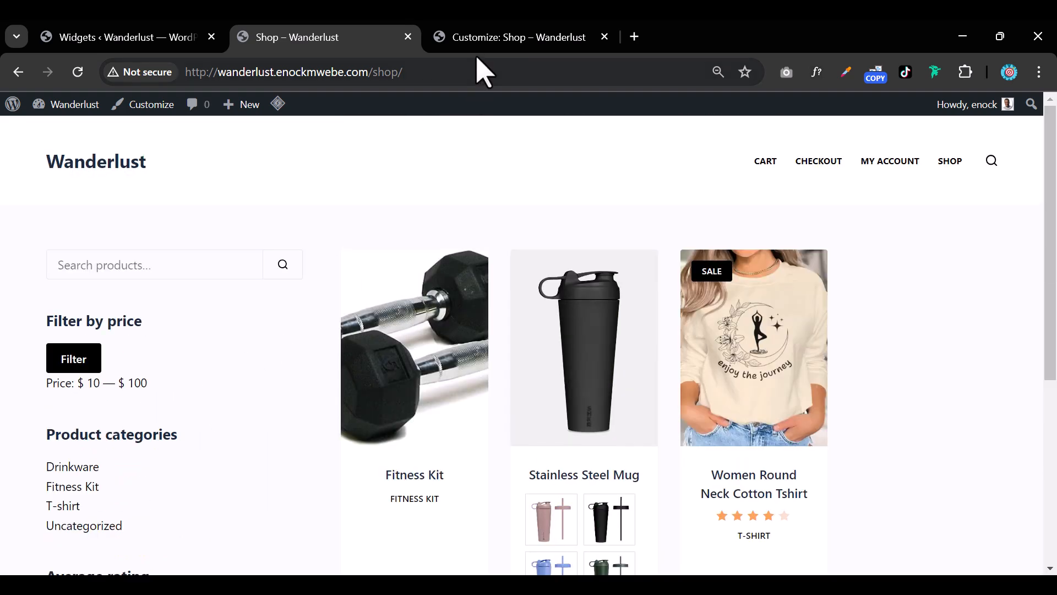
# Turn off the Sidebar for product archives, publish the change and check the reloaded live Shop page
pyautogui.click(489, 40)
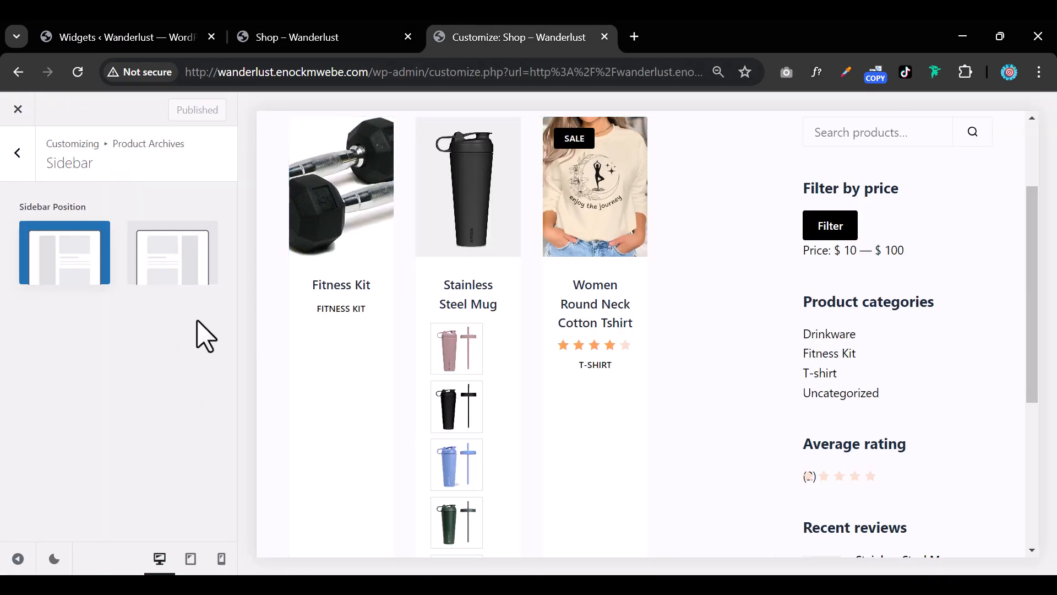
pyautogui.click(25, 171)
pyautogui.click(193, 380)
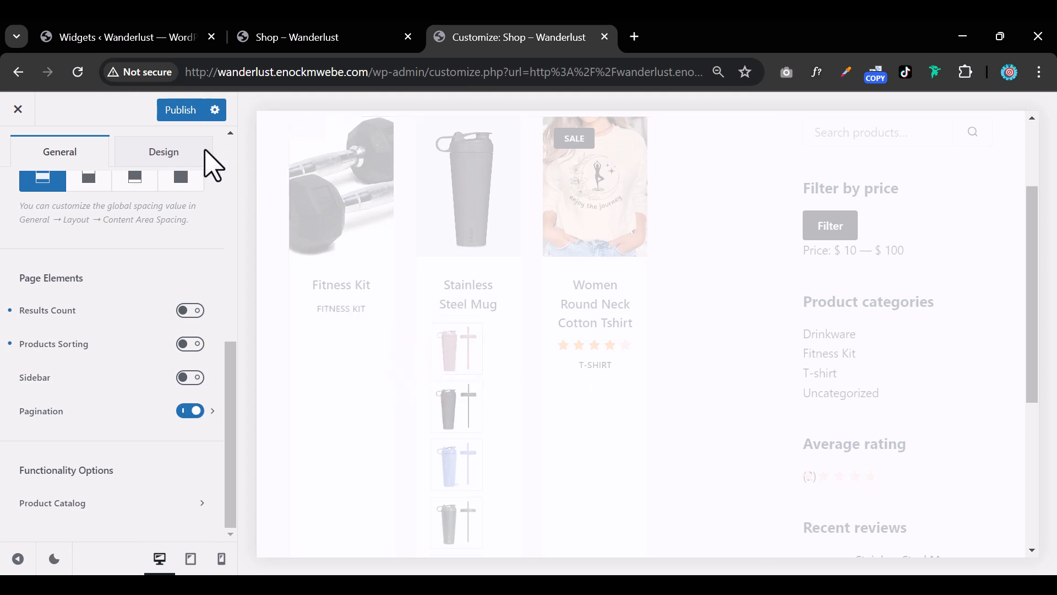
pyautogui.click(185, 111)
pyautogui.click(280, 44)
pyautogui.click(78, 73)
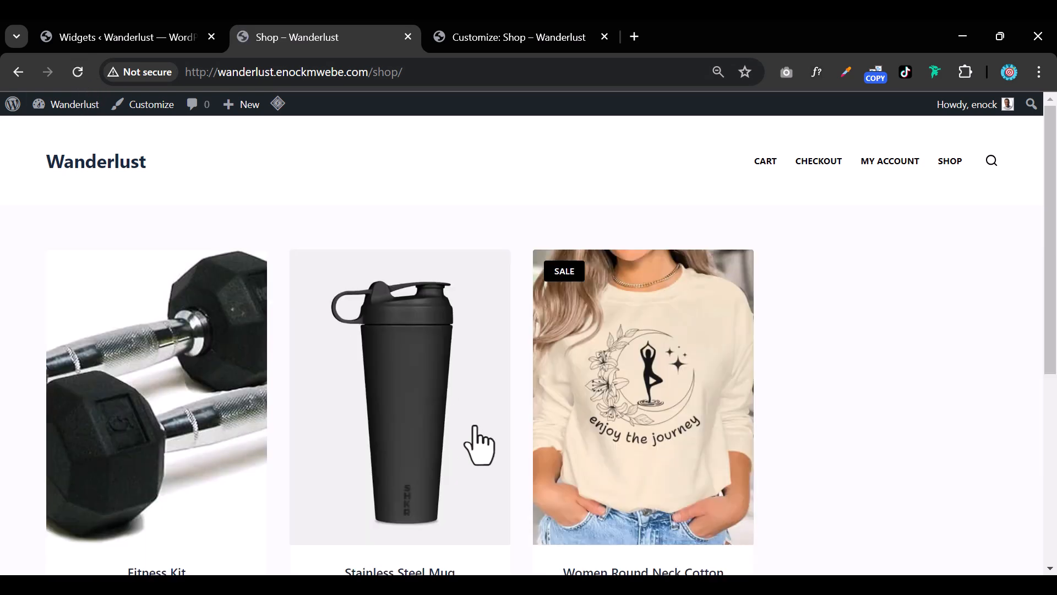
pyautogui.scroll(-3, 482, 445)
pyautogui.scroll(2, 475, 443)
pyautogui.scroll(-2, 495, 449)
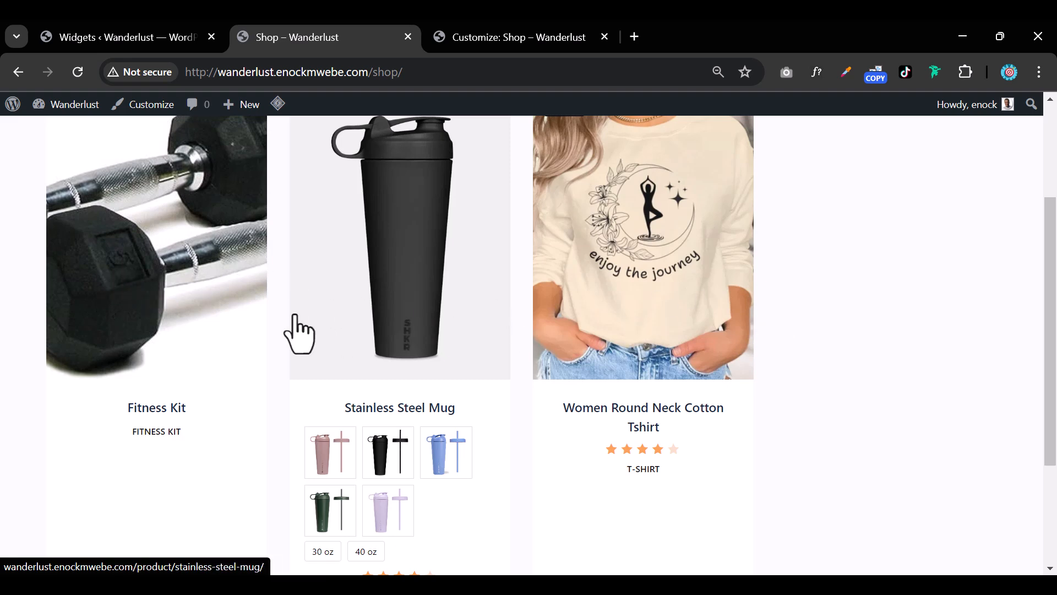
# Leave the Widgets page without saving and open the All Products list in the WordPress dashboard
pyautogui.click(161, 39)
pyautogui.click(81, 340)
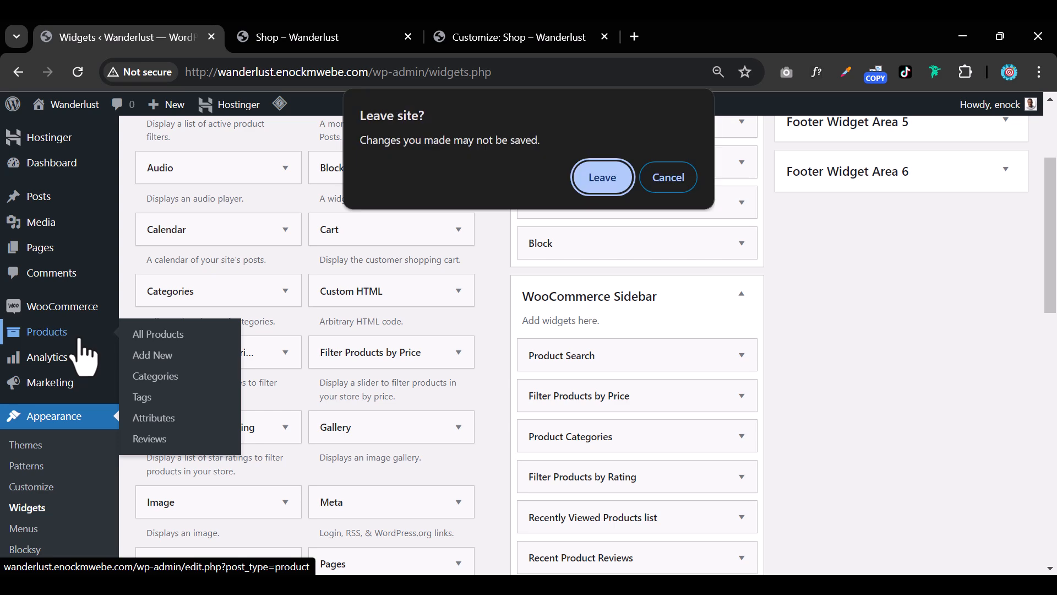
pyautogui.click(614, 178)
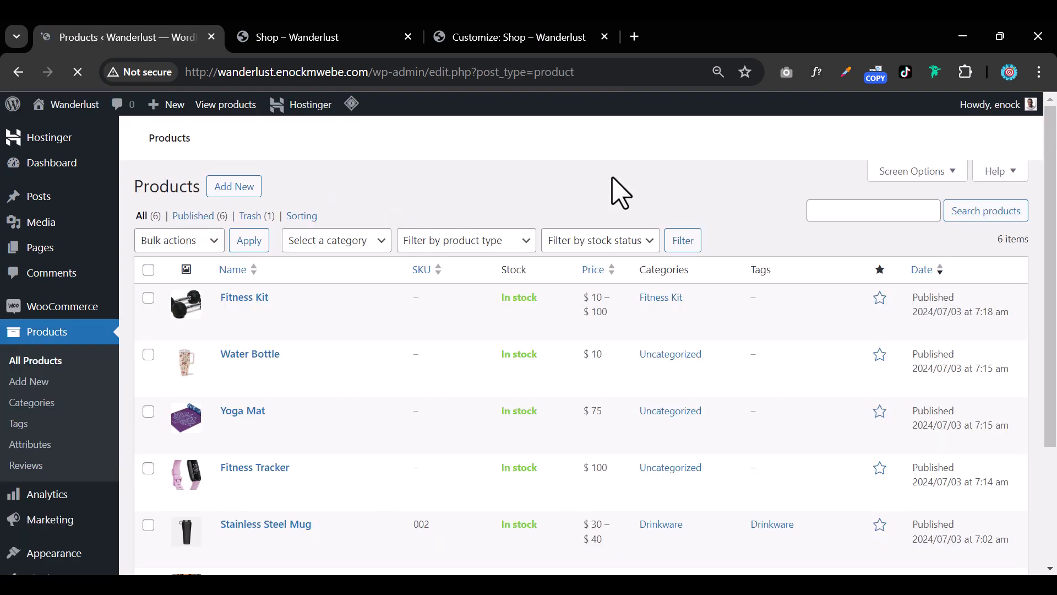
pyautogui.scroll(-3, 309, 399)
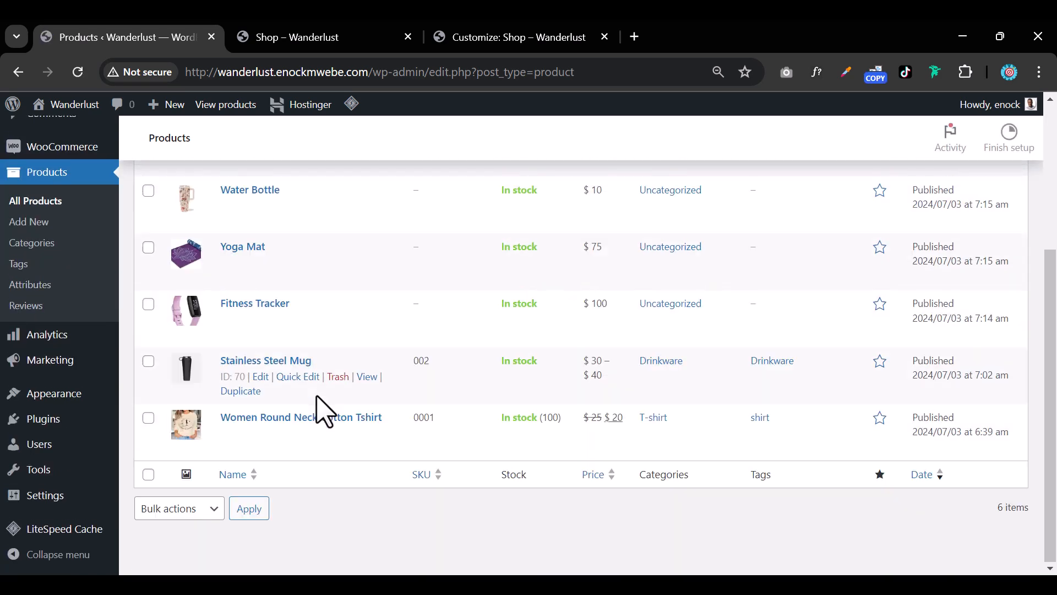
pyautogui.click(148, 418)
pyautogui.click(148, 361)
pyautogui.click(148, 304)
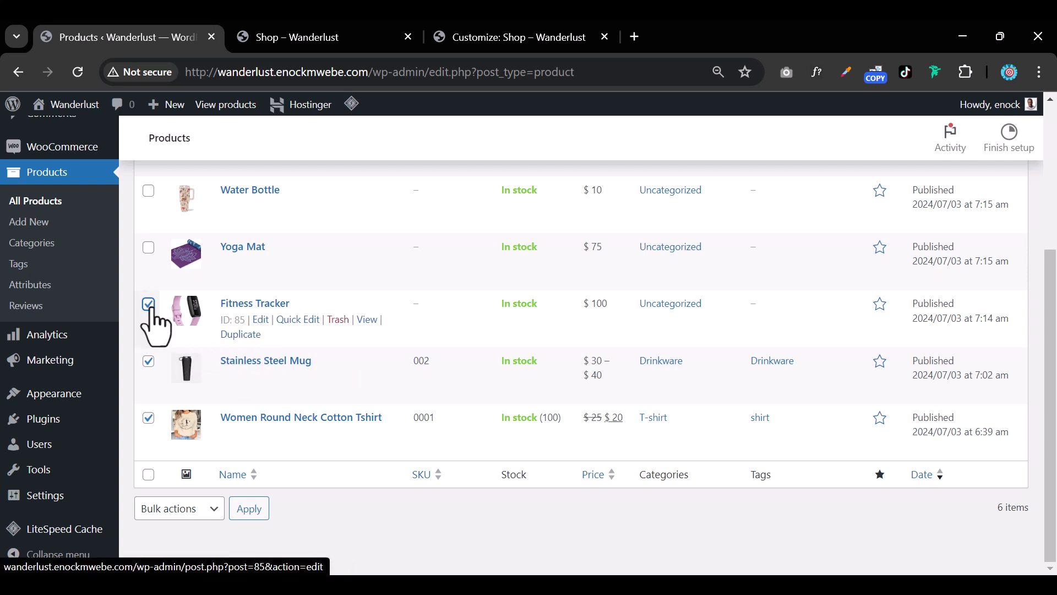
pyautogui.click(149, 304)
pyautogui.click(148, 361)
pyautogui.click(148, 418)
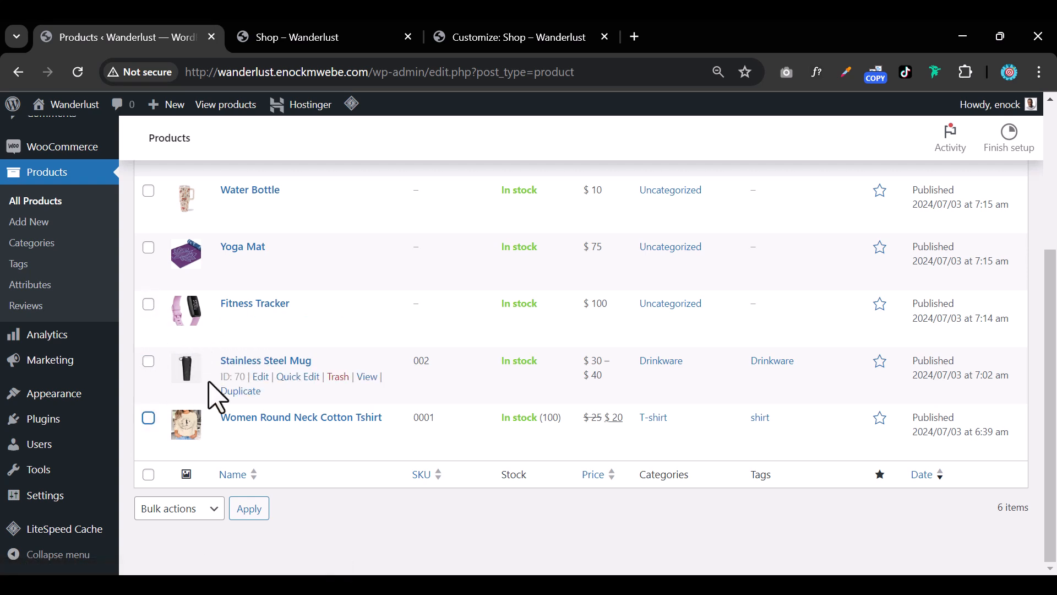
# Duplicate the Fitness Tracker, Stainless Steel Mug and Women Round Neck Cotton Tshirt products, opening each copy in a separate browser tab
pyautogui.rightClick(249, 334)
pyautogui.click(321, 109)
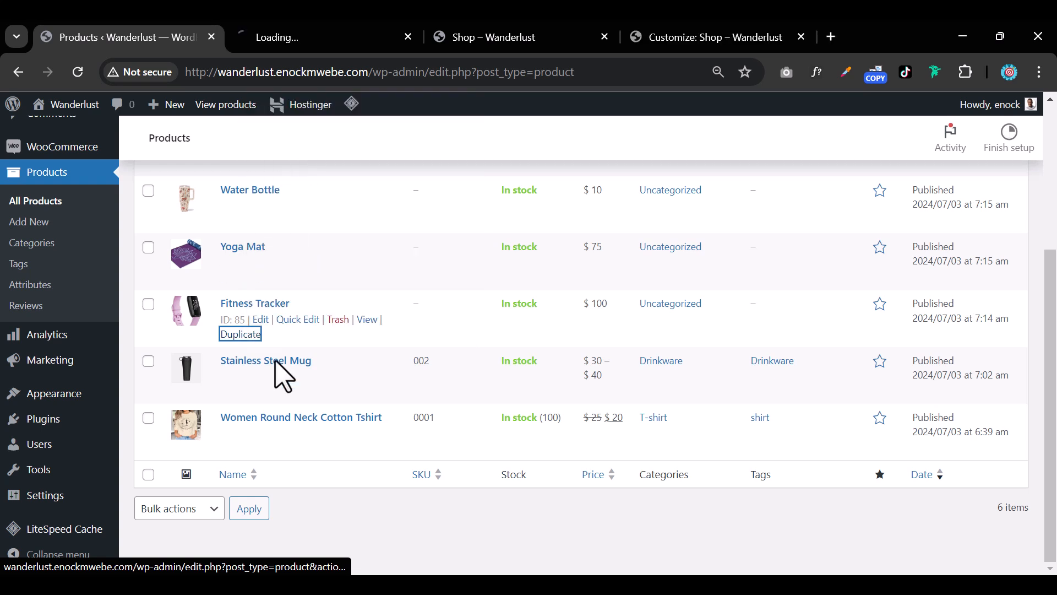
pyautogui.rightClick(255, 391)
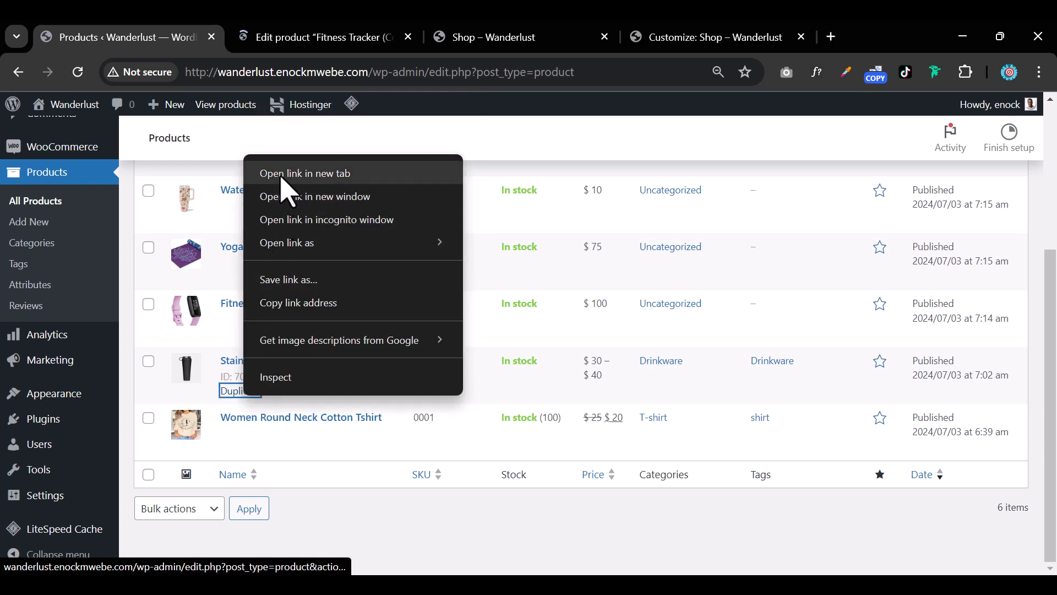
pyautogui.click(265, 179)
pyautogui.rightClick(248, 448)
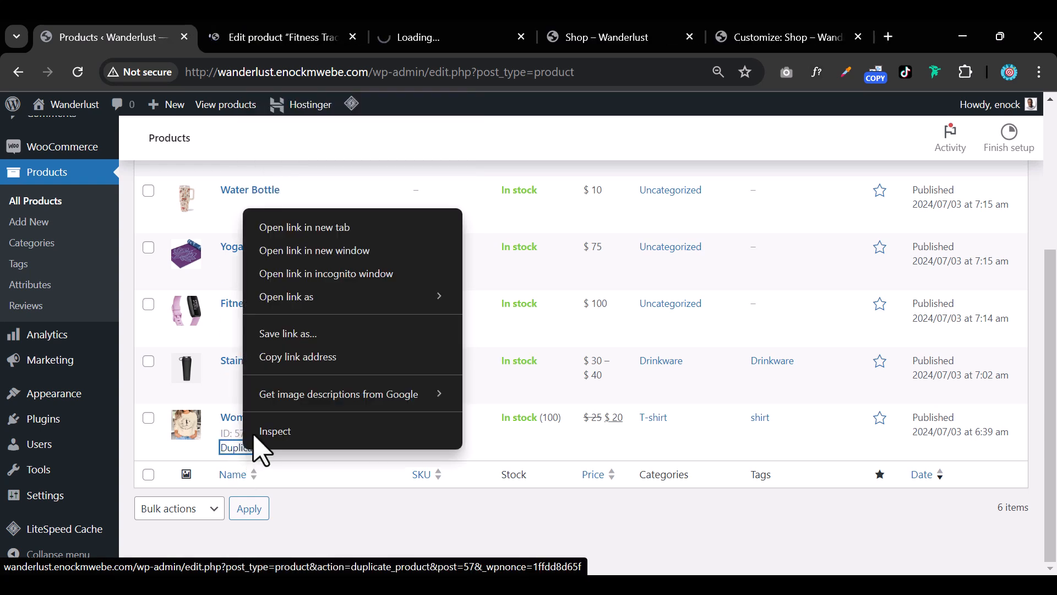
pyautogui.click(316, 228)
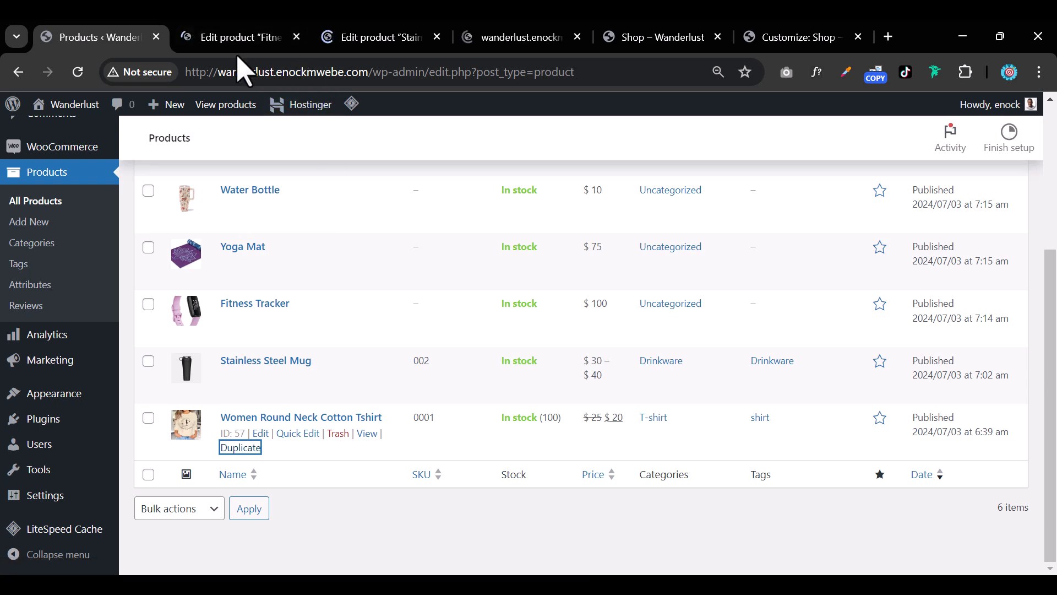
# Remove "(Copy)" from the duplicated Fitness Tracker's title and publish the product
pyautogui.click(226, 36)
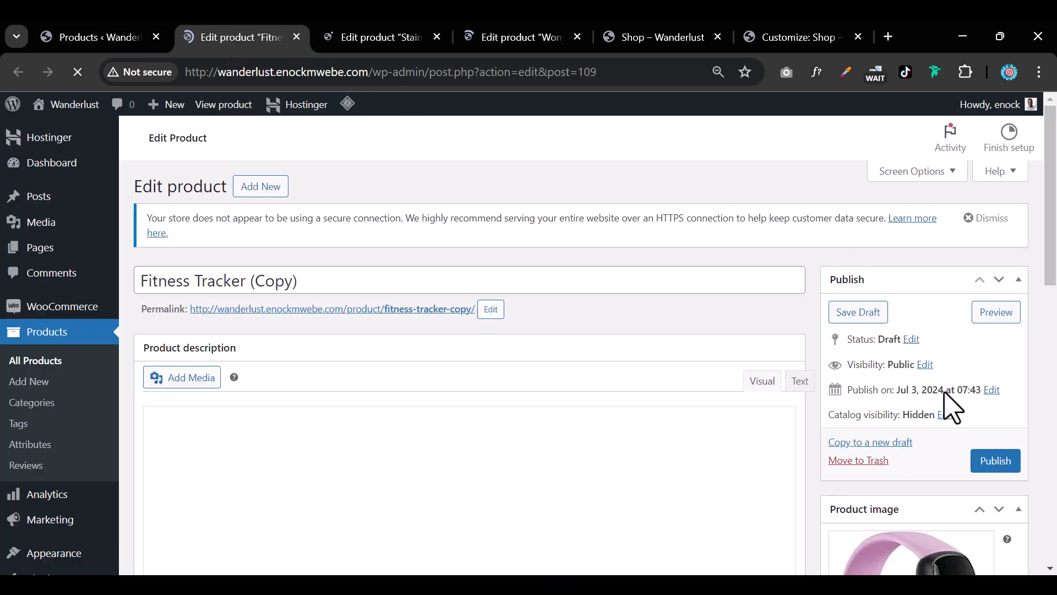
pyautogui.click(339, 284)
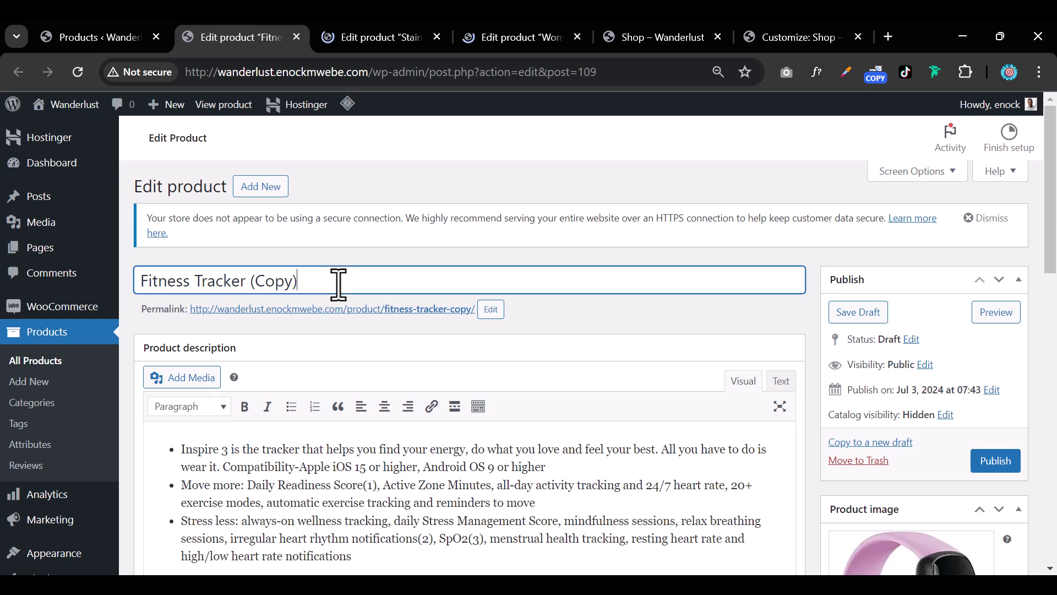
pyautogui.press('BackSpace')
pyautogui.press('BackSpace')
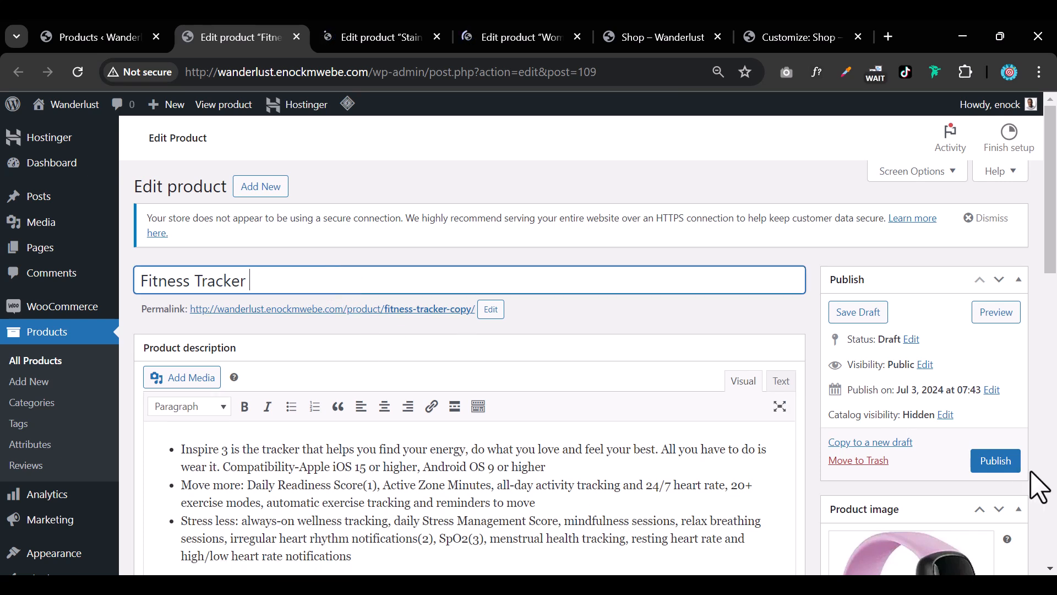
pyautogui.click(989, 478)
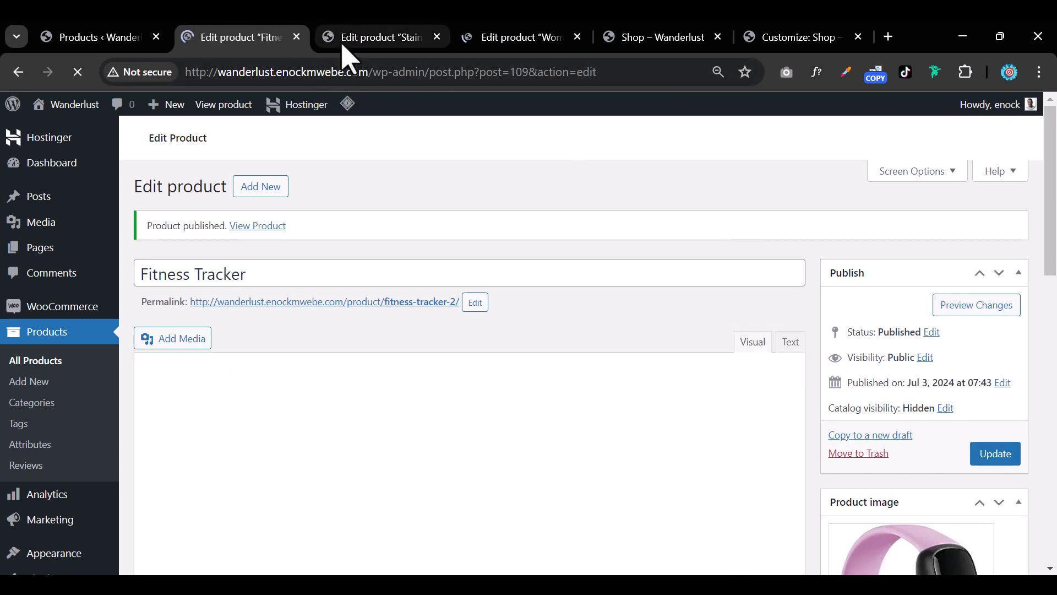
# Rename the duplicated mug product as Stainless Steel Mug, without "(Copy)", and publish it
pyautogui.click(345, 43)
pyautogui.scroll(-1, 588, 330)
pyautogui.click(353, 198)
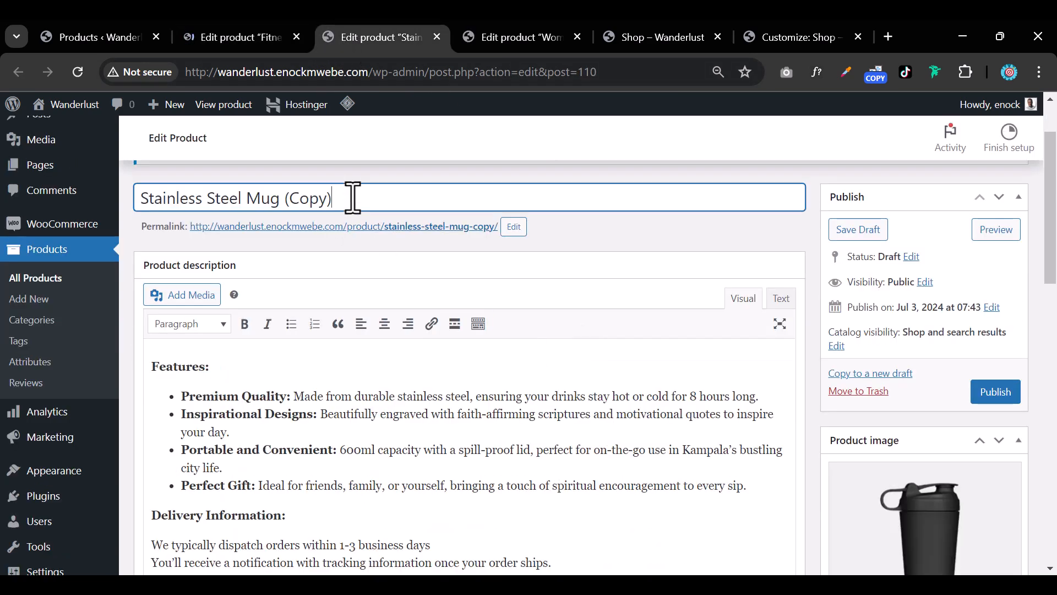
pyautogui.press('BackSpace')
pyautogui.press('BackSpace')
pyautogui.press('BackSpace')
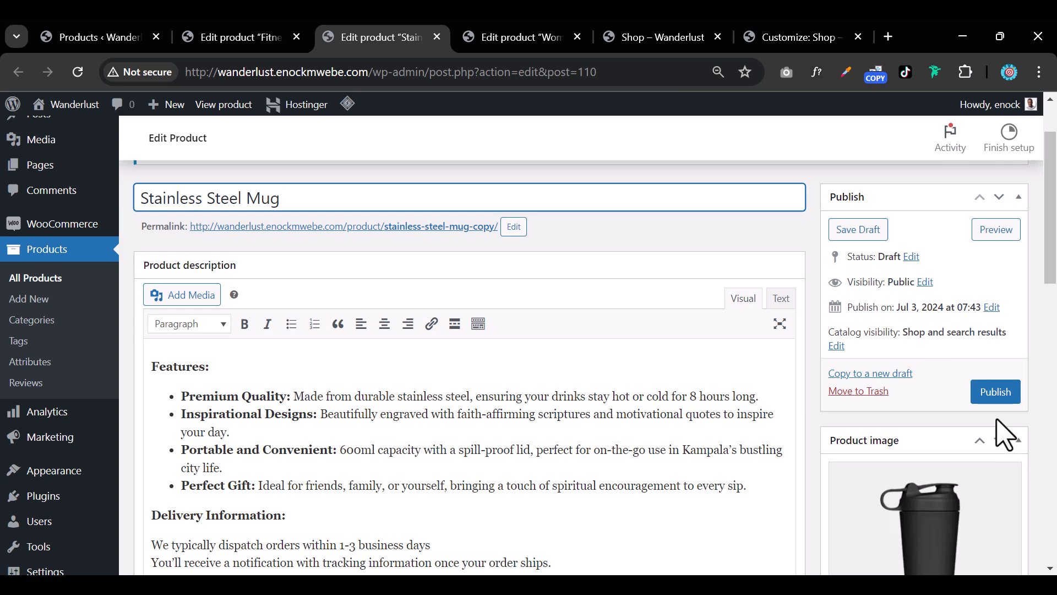
pyautogui.click(994, 394)
# Shorten the duplicated T-shirt's title to Women Round Neck Cotton Tshirt and publish the product
pyautogui.click(492, 44)
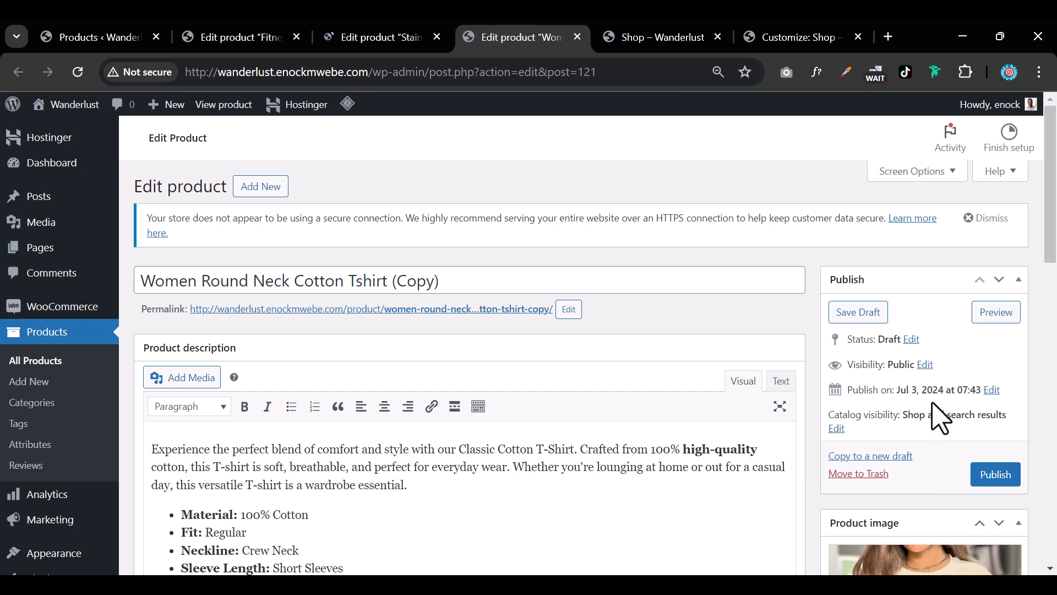
pyautogui.click(504, 283)
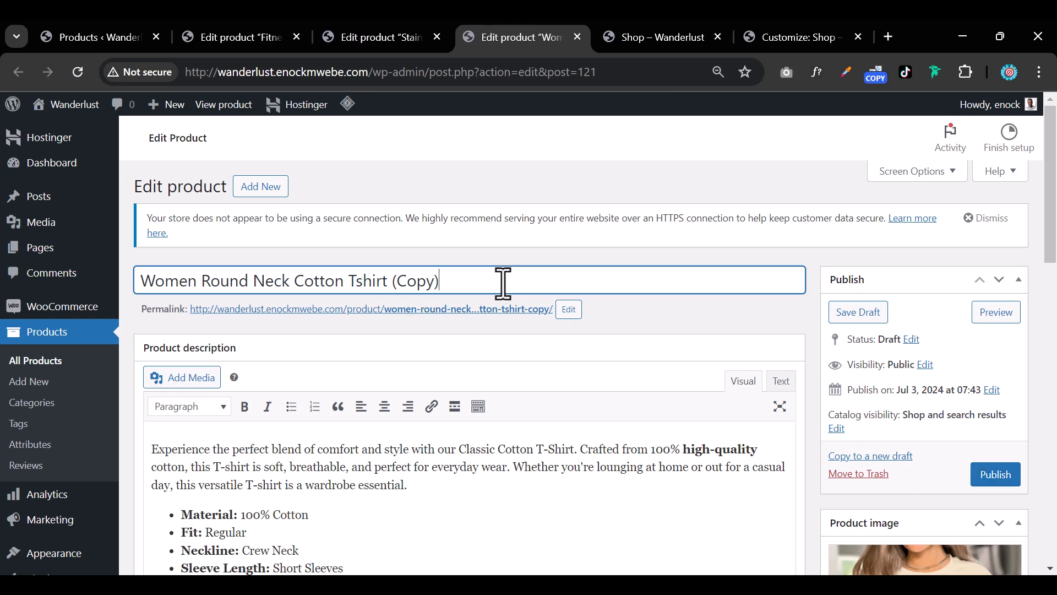
pyautogui.press('BackSpace')
pyautogui.press('BackSpace')
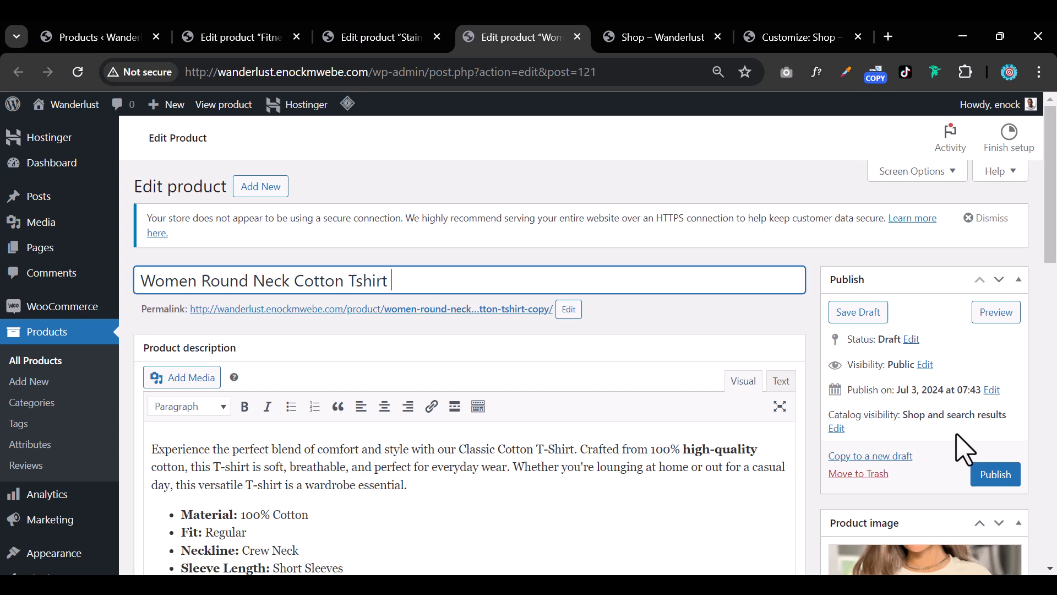
pyautogui.click(992, 477)
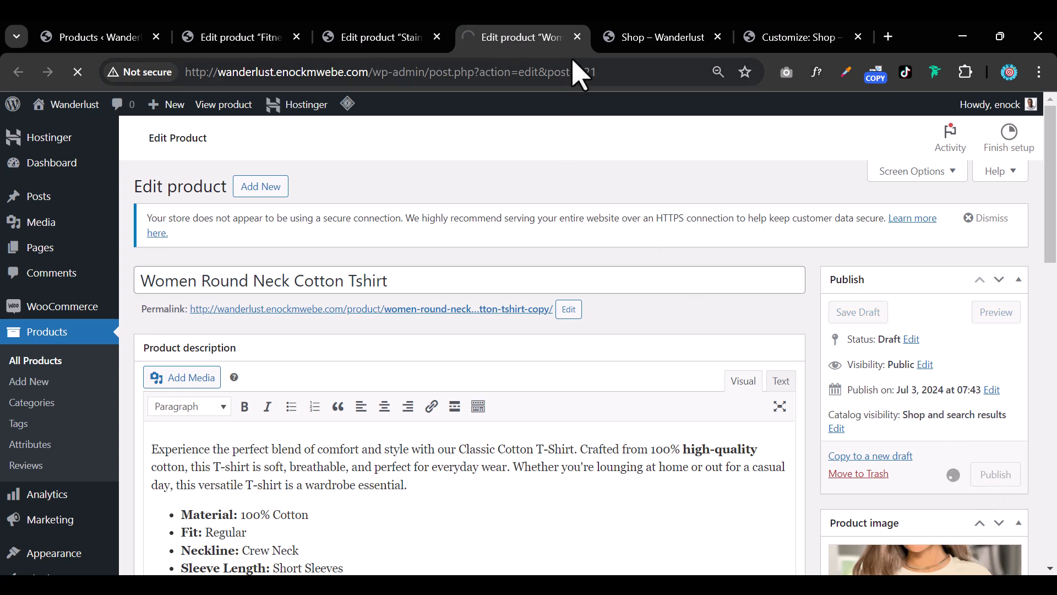
# Close the three duplicated product editors and reload the live Shop page to check the product grid
pyautogui.click(577, 39)
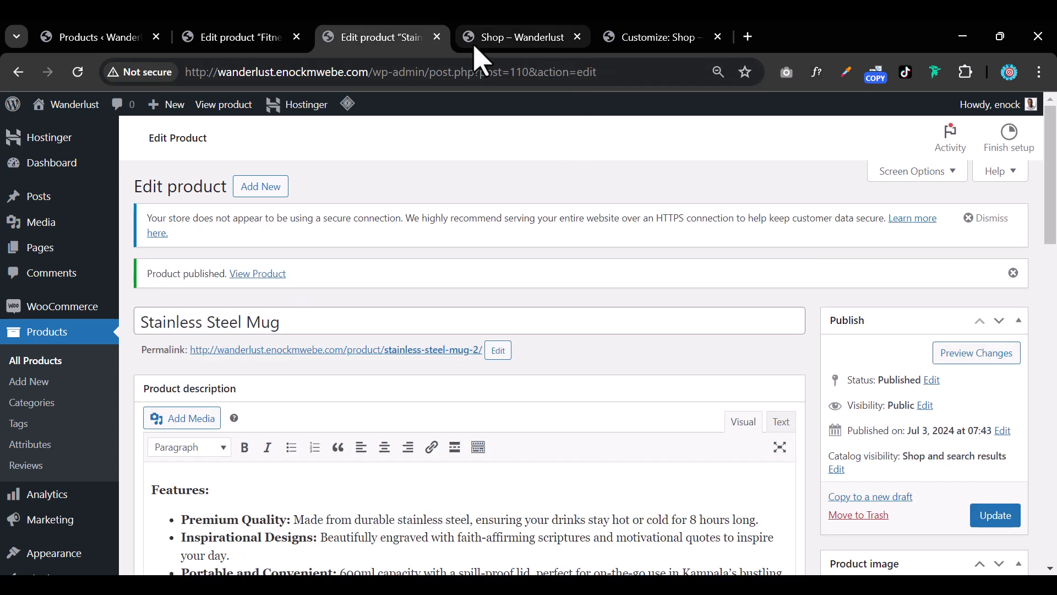
pyautogui.click(437, 37)
pyautogui.click(297, 38)
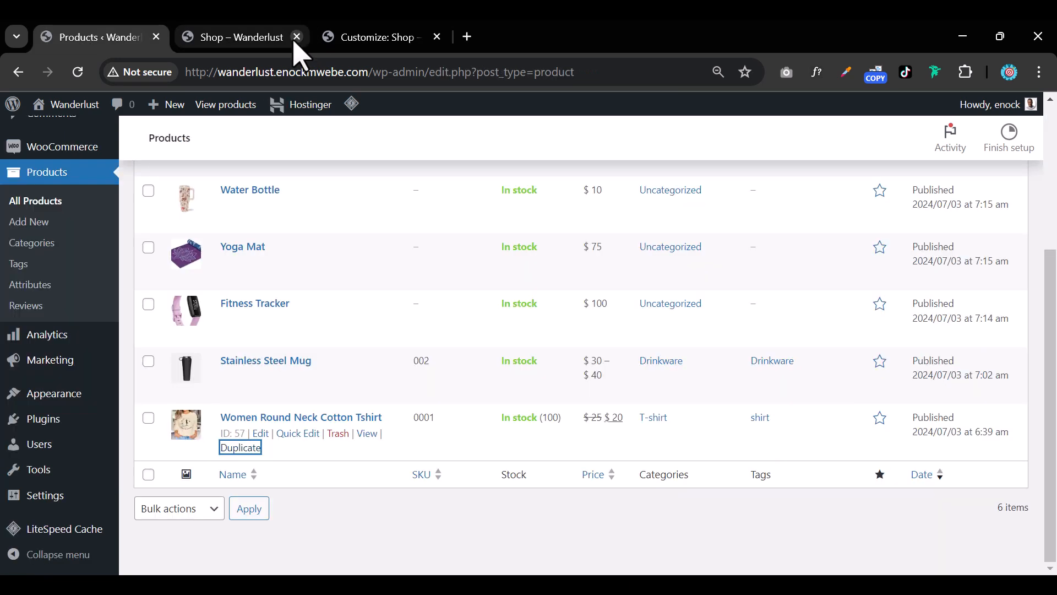
pyautogui.click(194, 47)
pyautogui.click(83, 80)
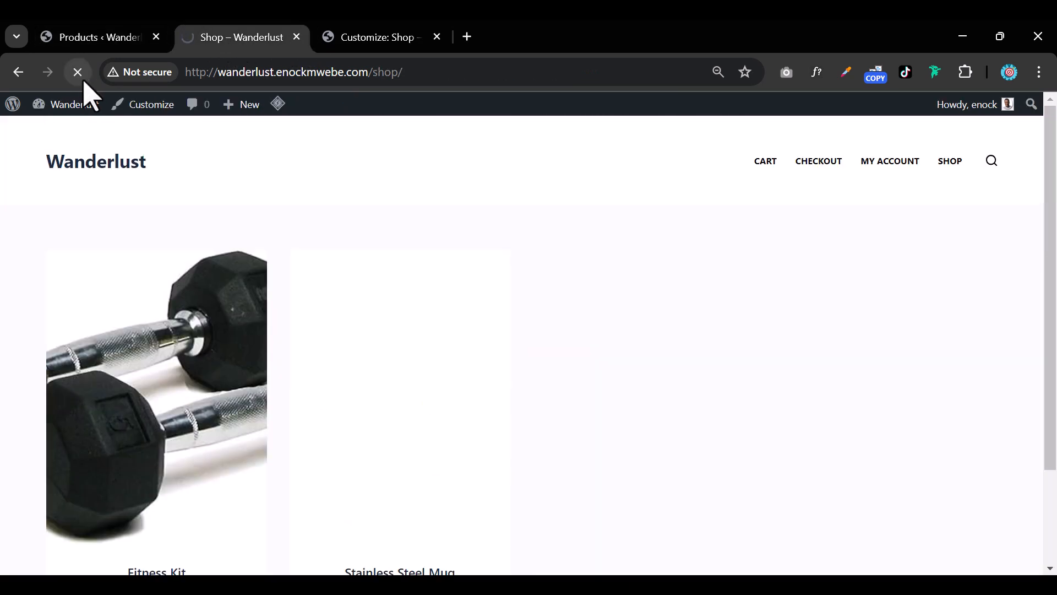
pyautogui.scroll(-5, 545, 430)
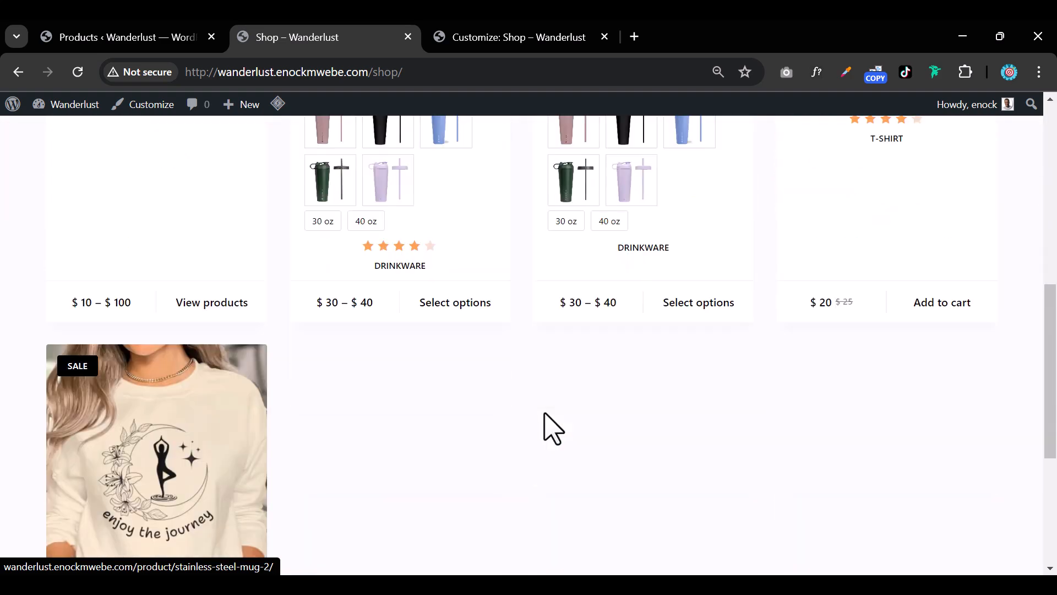
pyautogui.scroll(5, 564, 396)
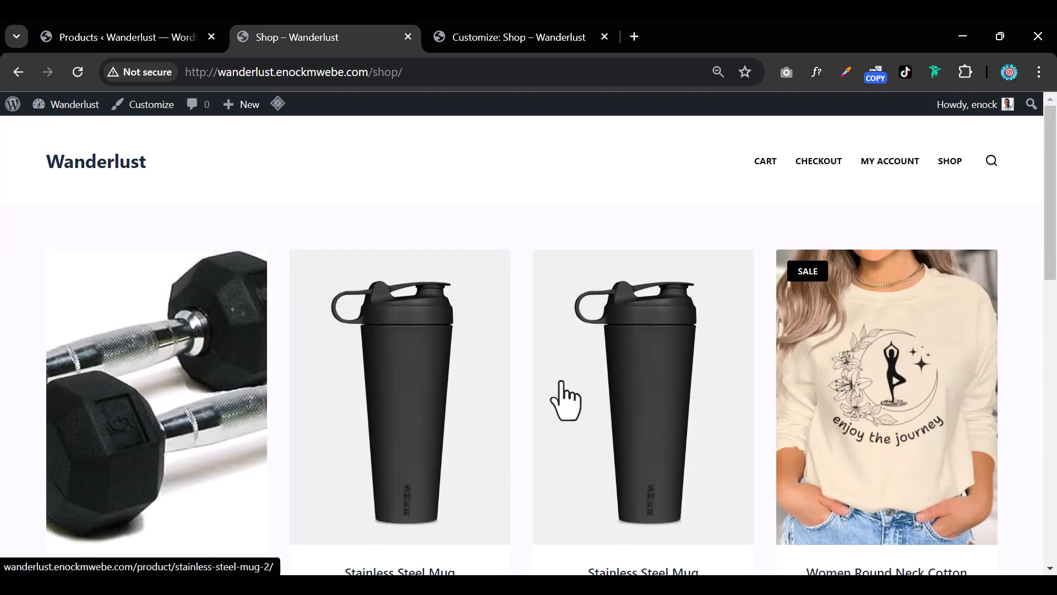
# Set the shop's number of columns to 5 in the Customizer, publish the change and check the reloaded live Shop page
pyautogui.click(484, 47)
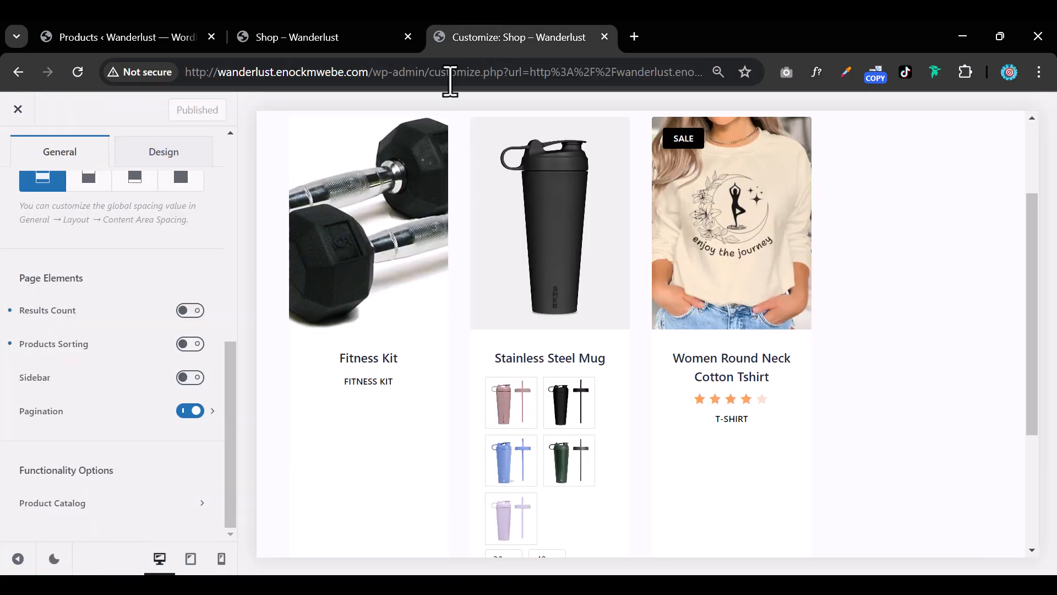
pyautogui.scroll(3, 140, 427)
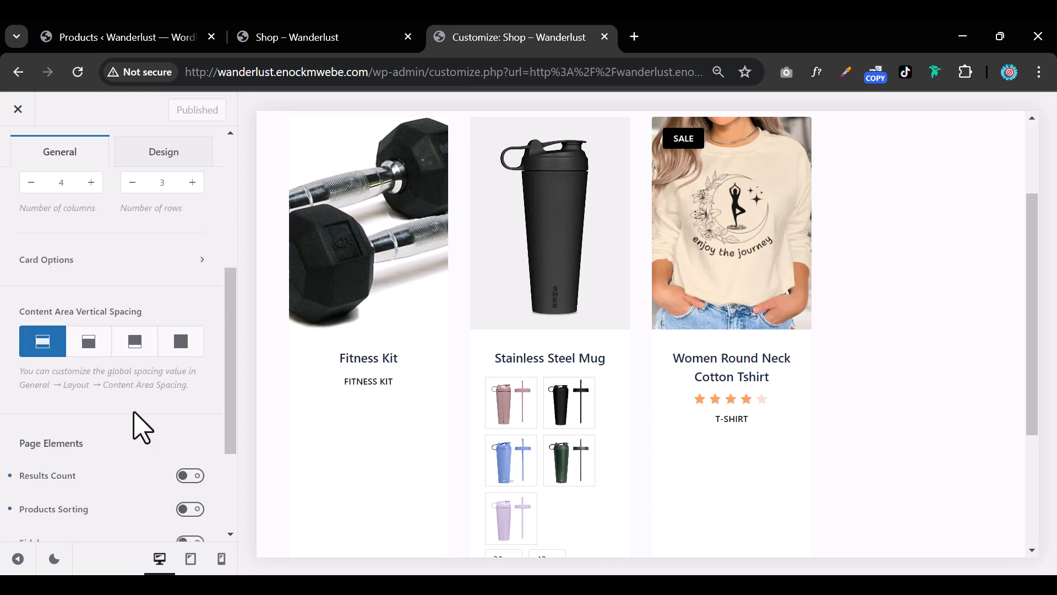
pyautogui.scroll(4, 141, 427)
pyautogui.scroll(-2, 138, 430)
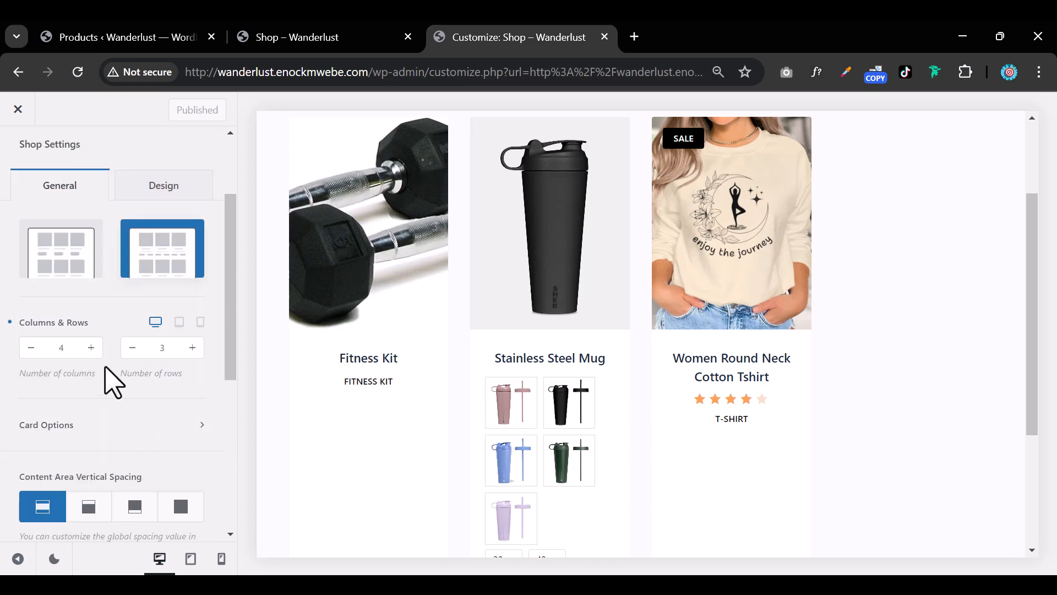
pyautogui.click(91, 348)
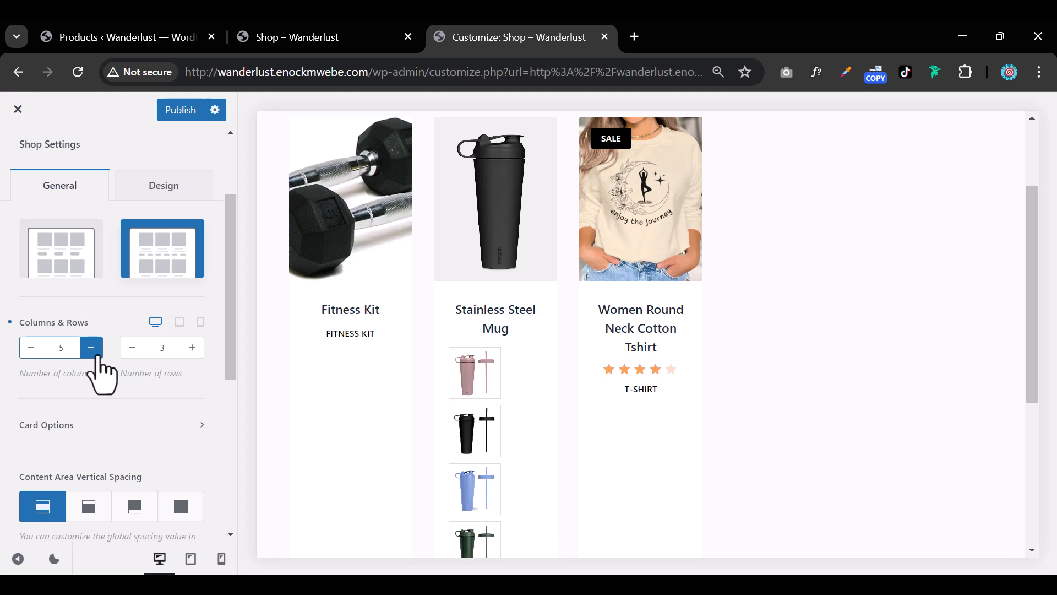
pyautogui.click(172, 113)
pyautogui.click(285, 40)
pyautogui.click(78, 74)
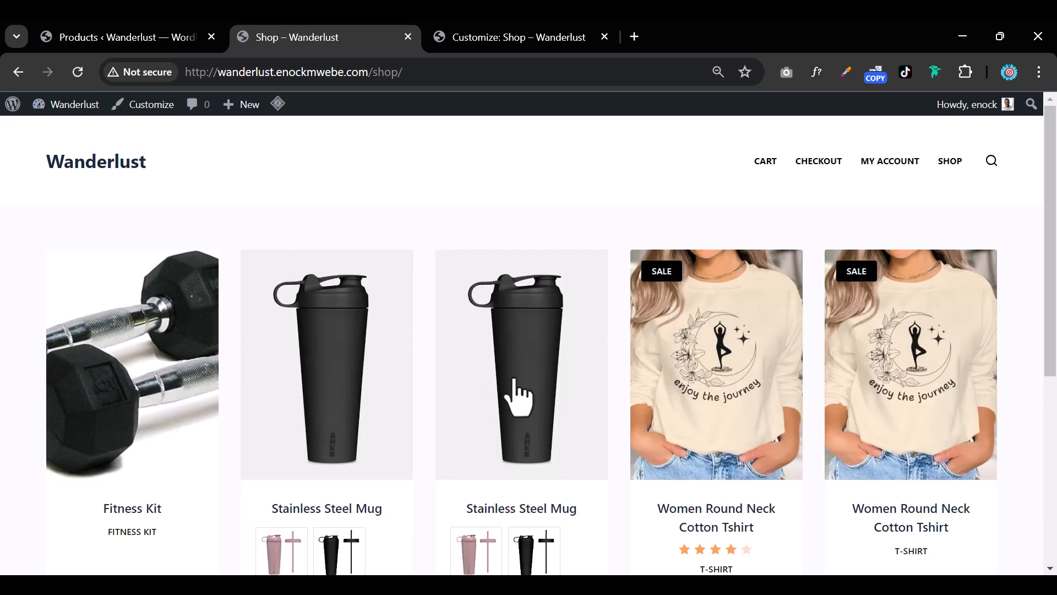
pyautogui.scroll(-3, 353, 367)
pyautogui.scroll(3, 533, 419)
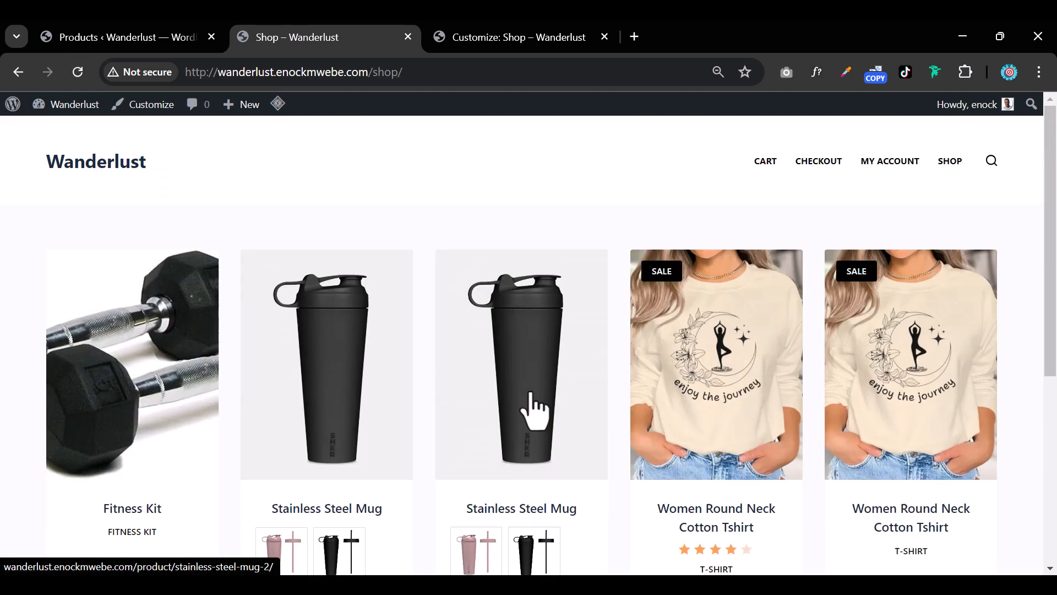
# Reduce the shop's number of columns to 4, publish the change and return to the live Shop page
pyautogui.click(491, 37)
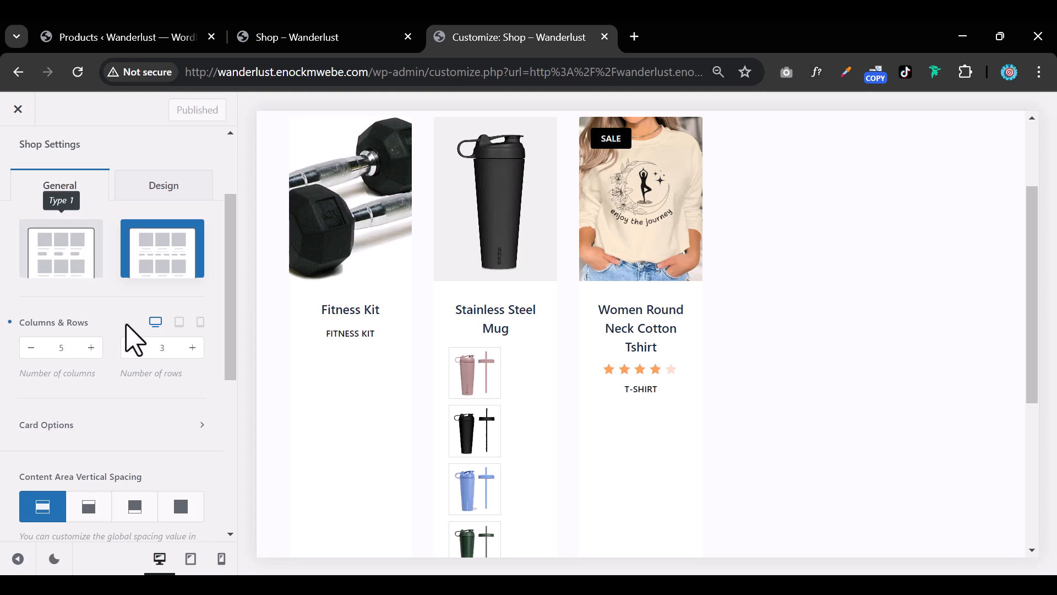
pyautogui.click(31, 347)
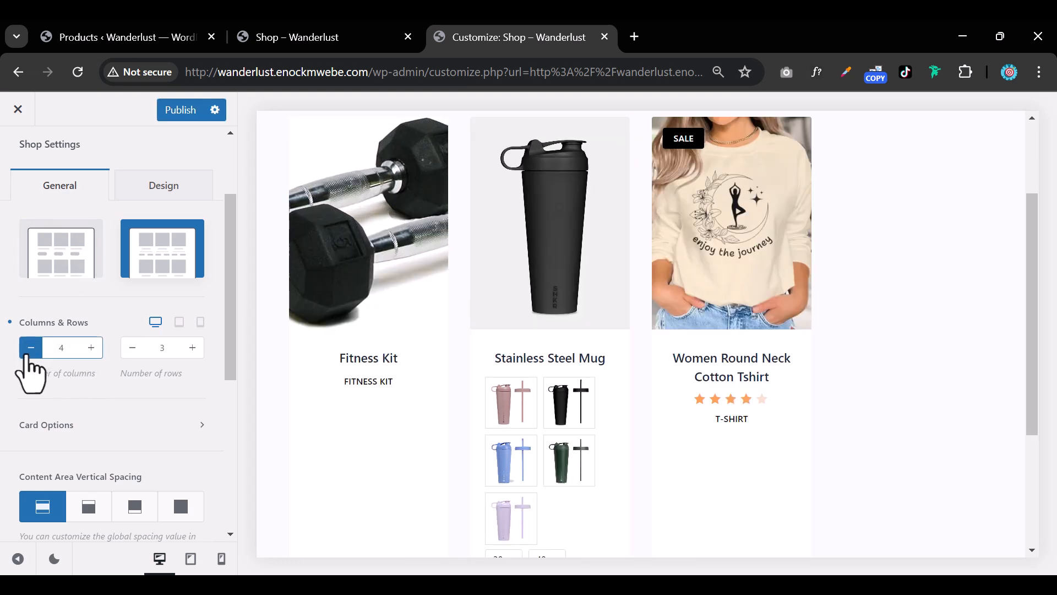
pyautogui.click(194, 113)
pyautogui.click(303, 46)
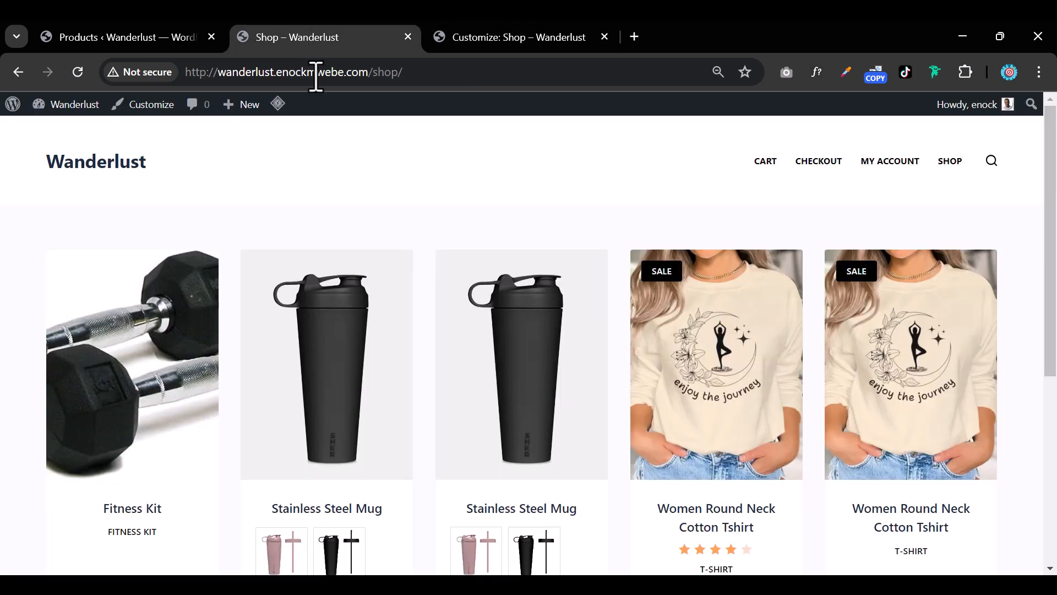
# Restore the shop's number of columns to 5, publish the change and review the product grid on the live Shop page
pyautogui.click(470, 44)
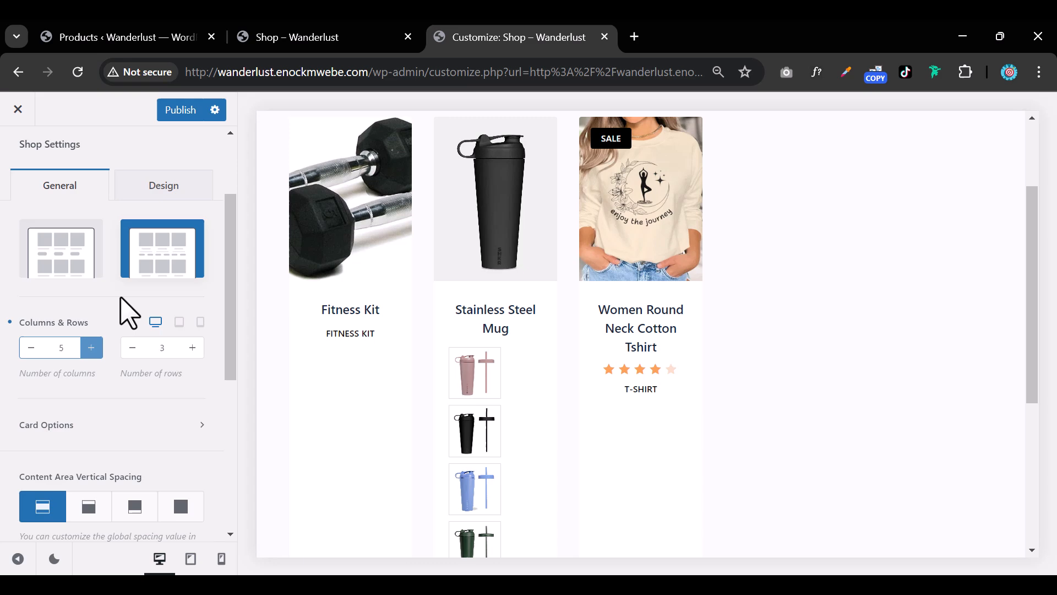
pyautogui.click(182, 111)
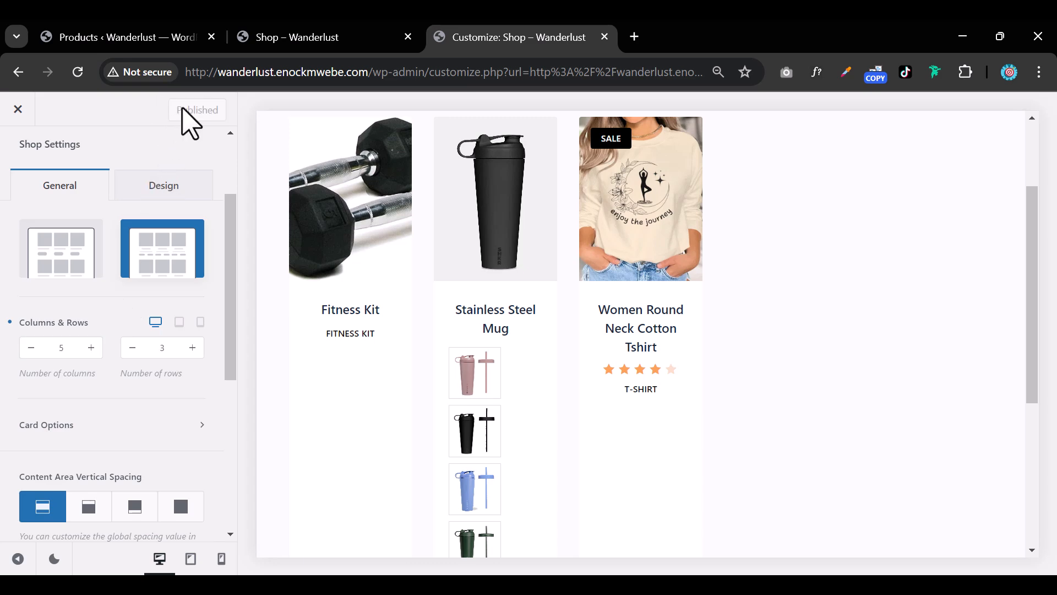
pyautogui.click(350, 43)
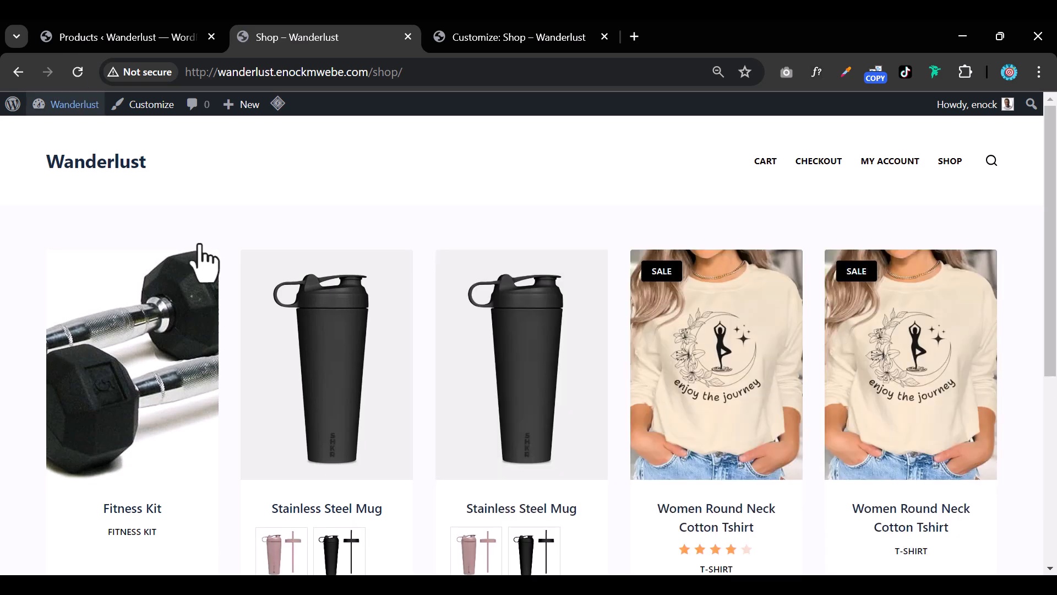
pyautogui.scroll(-3, 464, 468)
pyautogui.scroll(-3, 464, 468)
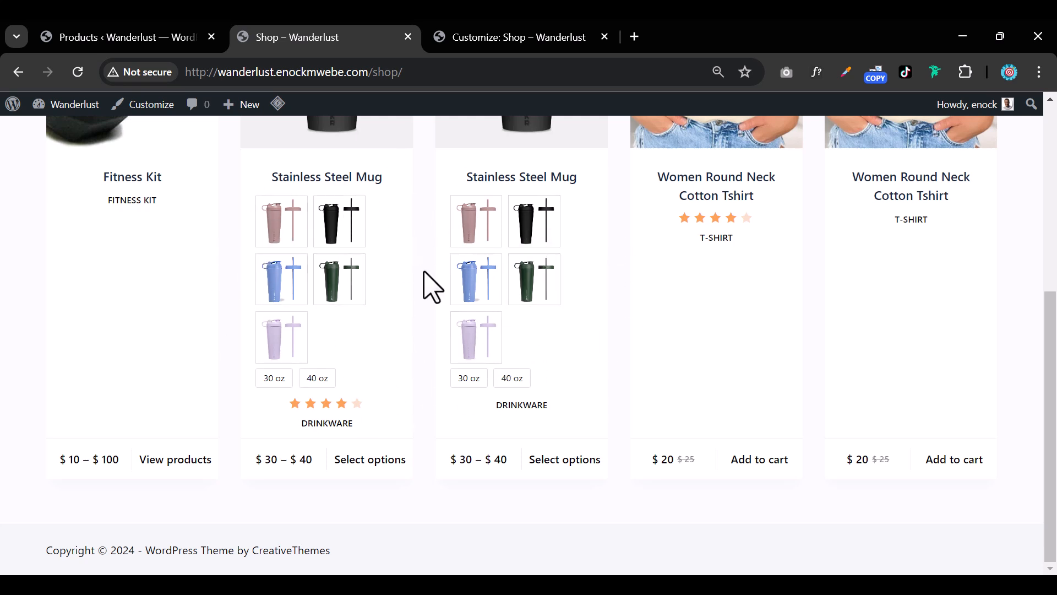
pyautogui.scroll(3, 465, 336)
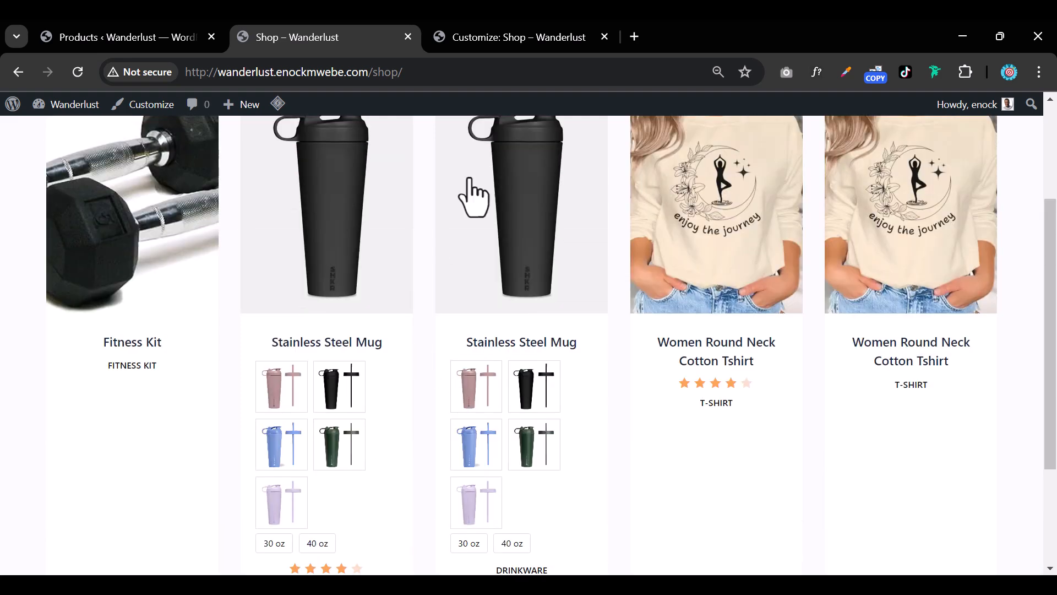
# Return to the All Products list in the WordPress dashboard and view the beginning of the list
pyautogui.click(484, 39)
pyautogui.click(138, 39)
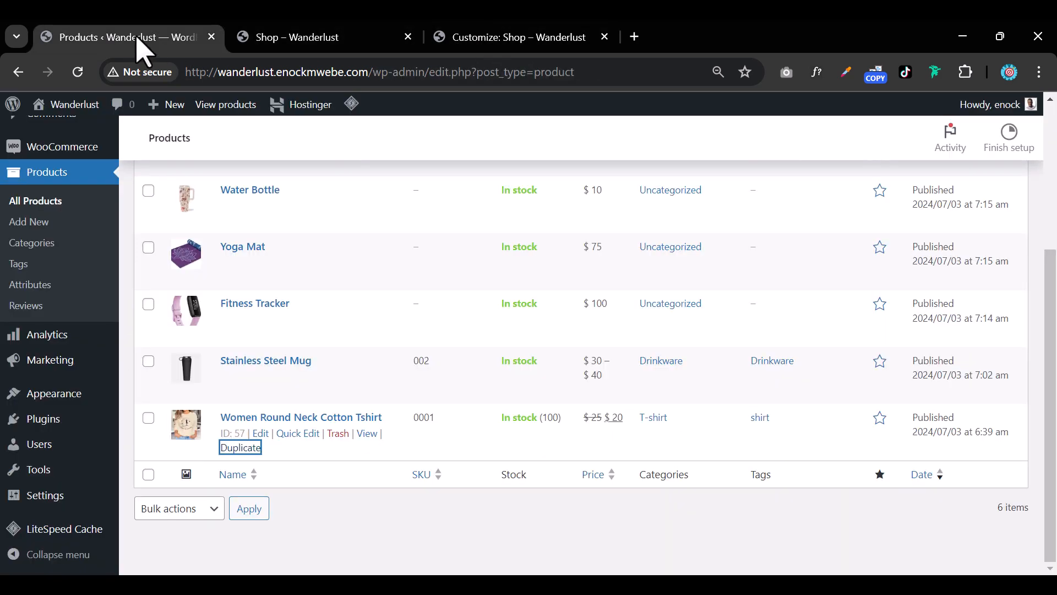
pyautogui.scroll(3, 82, 308)
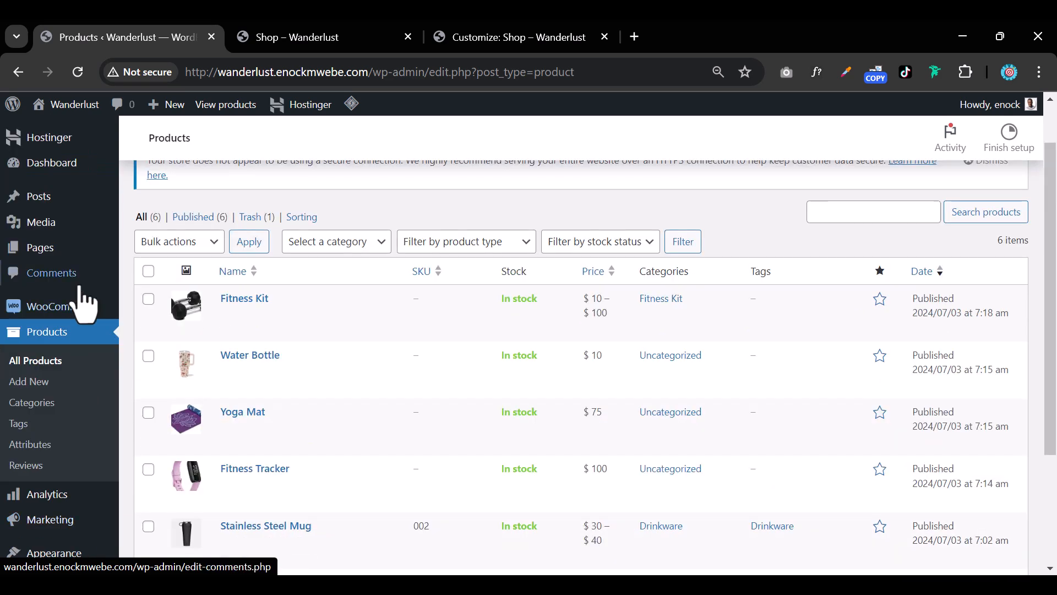
# Open the general settings of WooCommerce's Variation Swatches and check the swatches on the live Stainless Steel Mug product page
pyautogui.moveTo(80, 309)
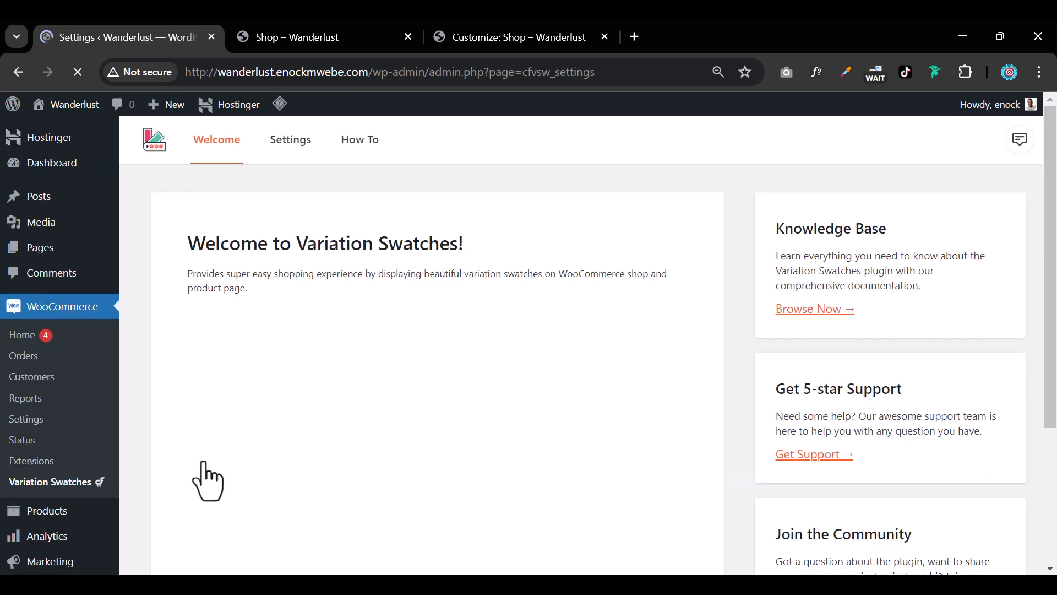
pyautogui.click(290, 126)
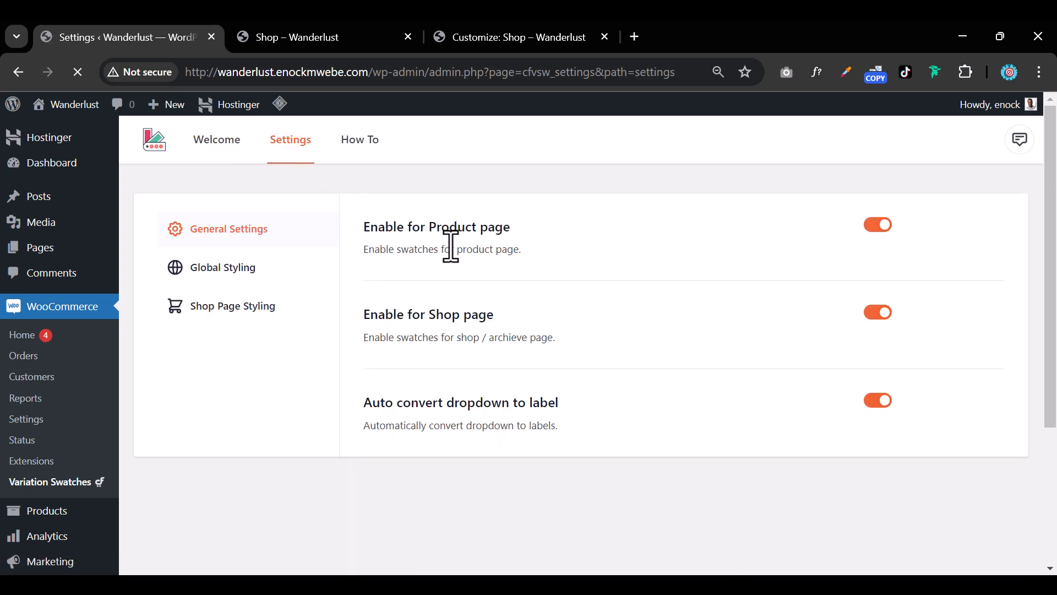
pyautogui.click(479, 38)
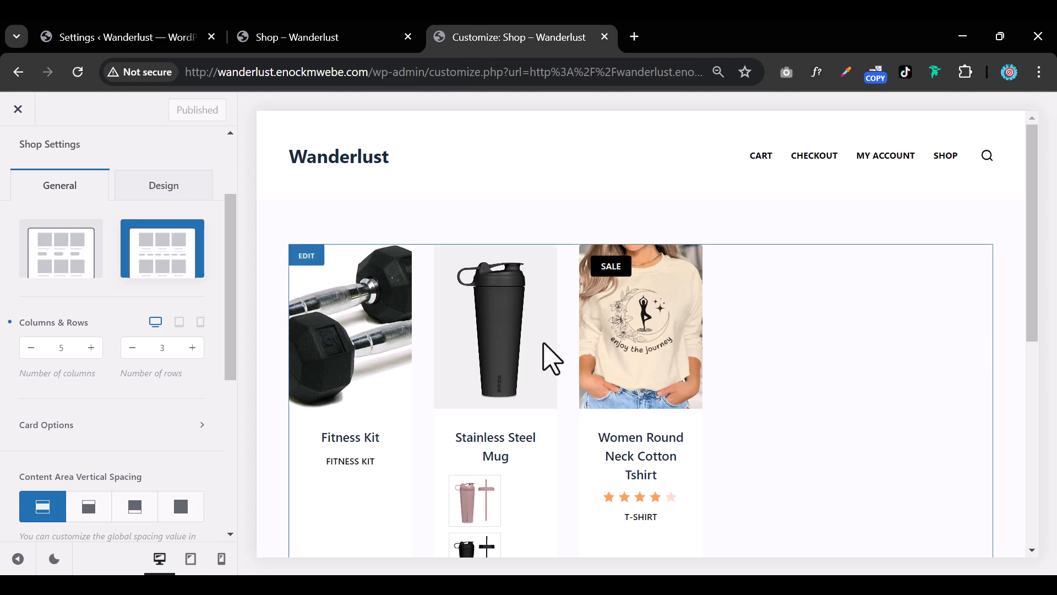
pyautogui.click(271, 45)
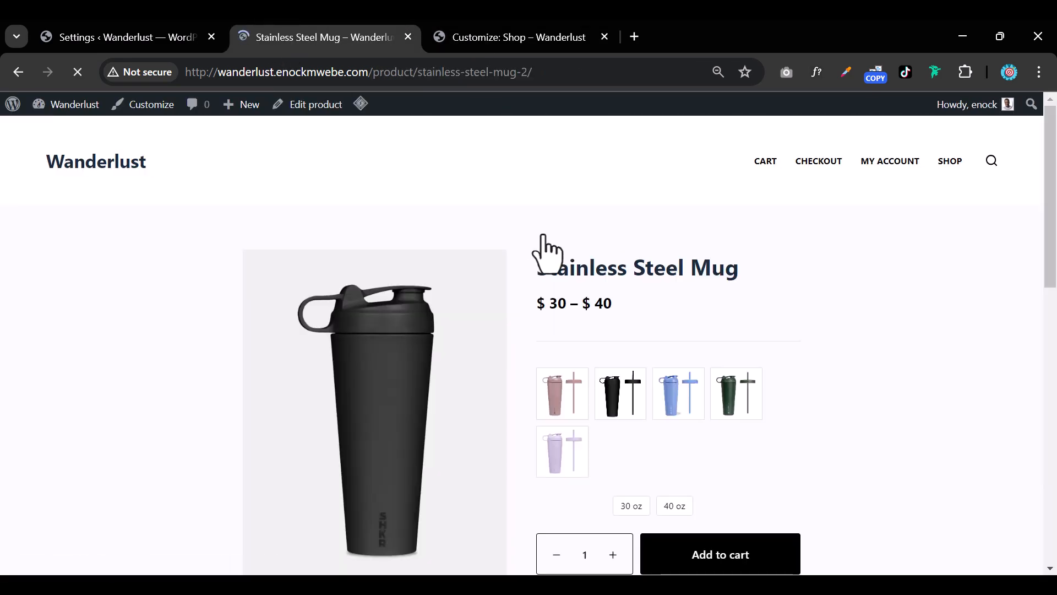
pyautogui.click(167, 40)
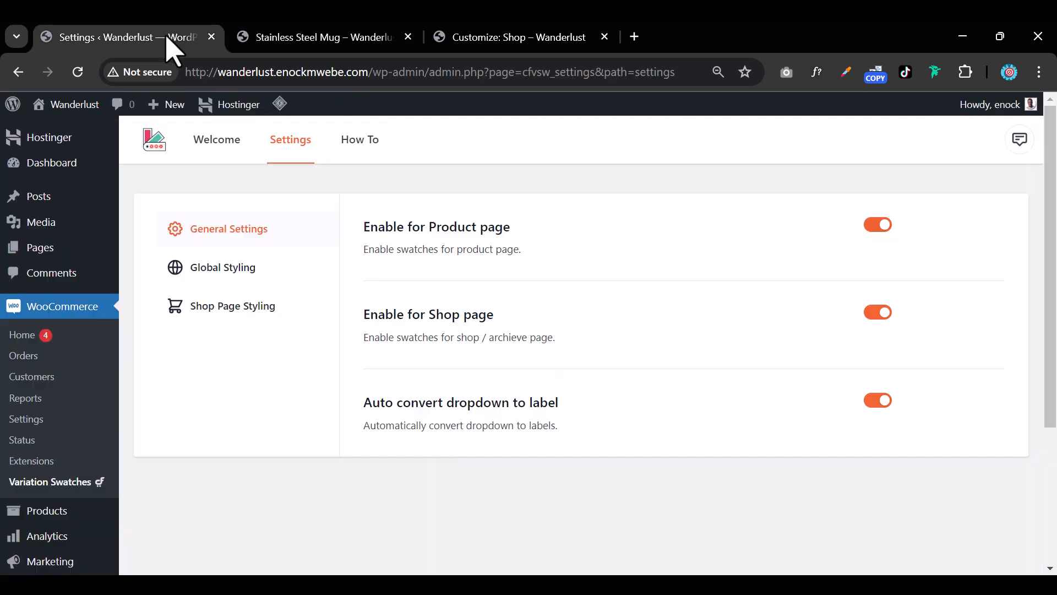
# Disable variation swatches for the Product page and reload the live Stainless Steel Mug page to check its option selectors
pyautogui.click(881, 231)
pyautogui.click(316, 37)
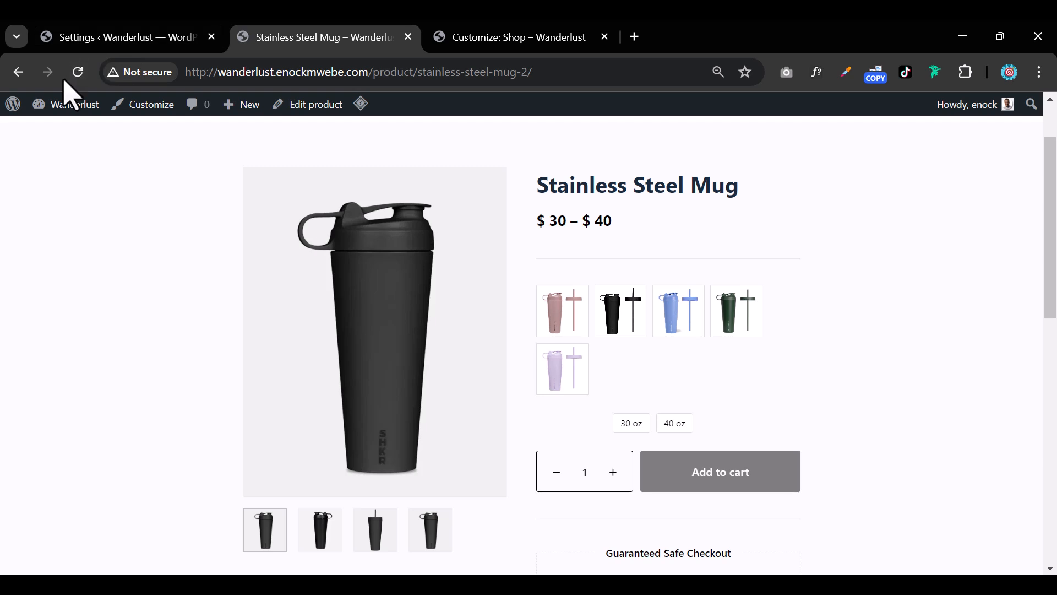
pyautogui.click(78, 73)
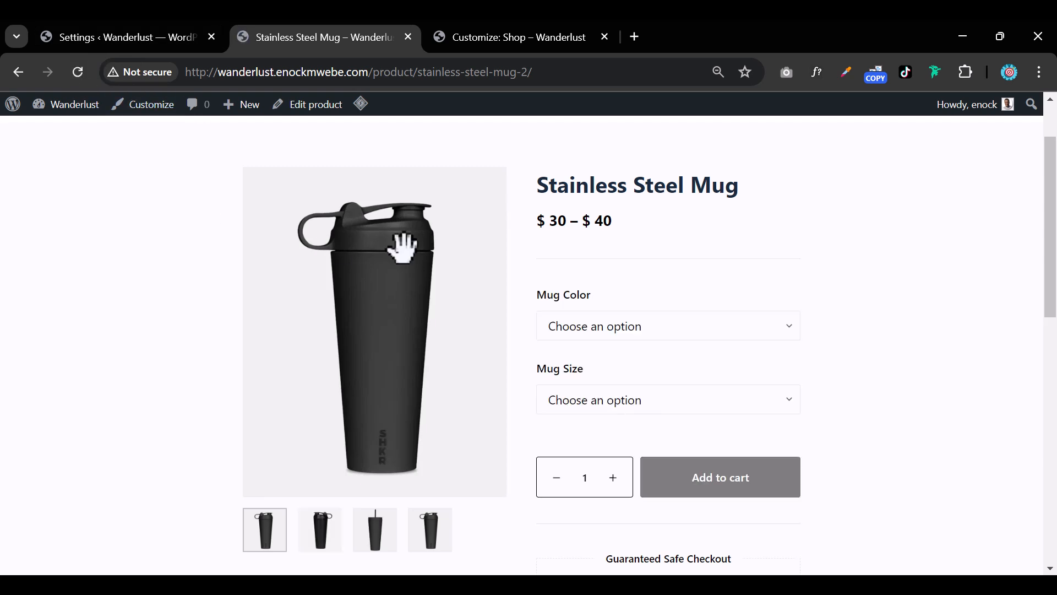
# Enable swatches for the Product page again, disable them for the Shop page and check the product grid on the live Shop page
pyautogui.click(148, 43)
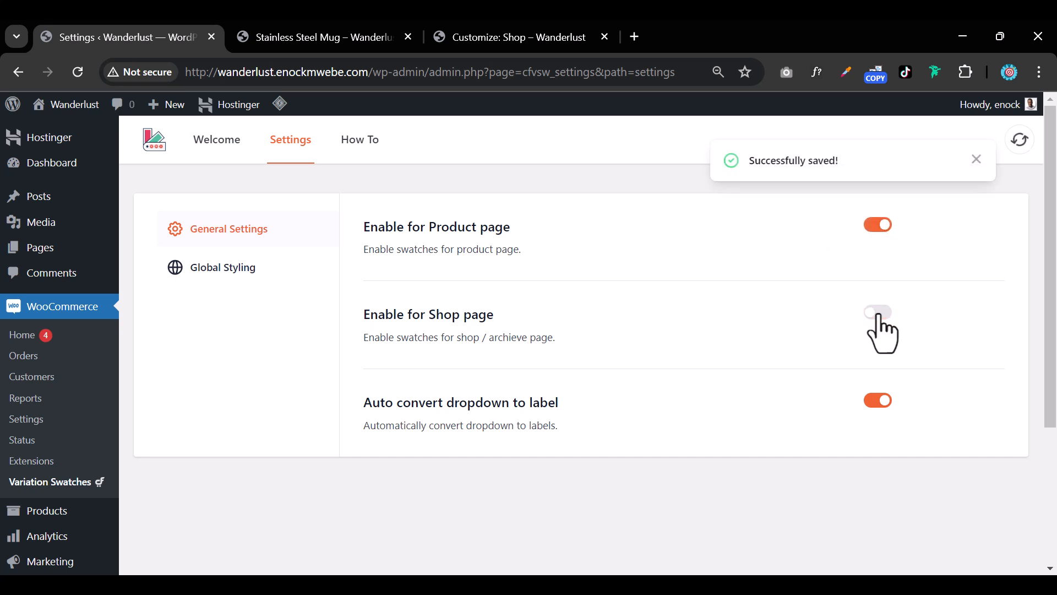
pyautogui.click(309, 45)
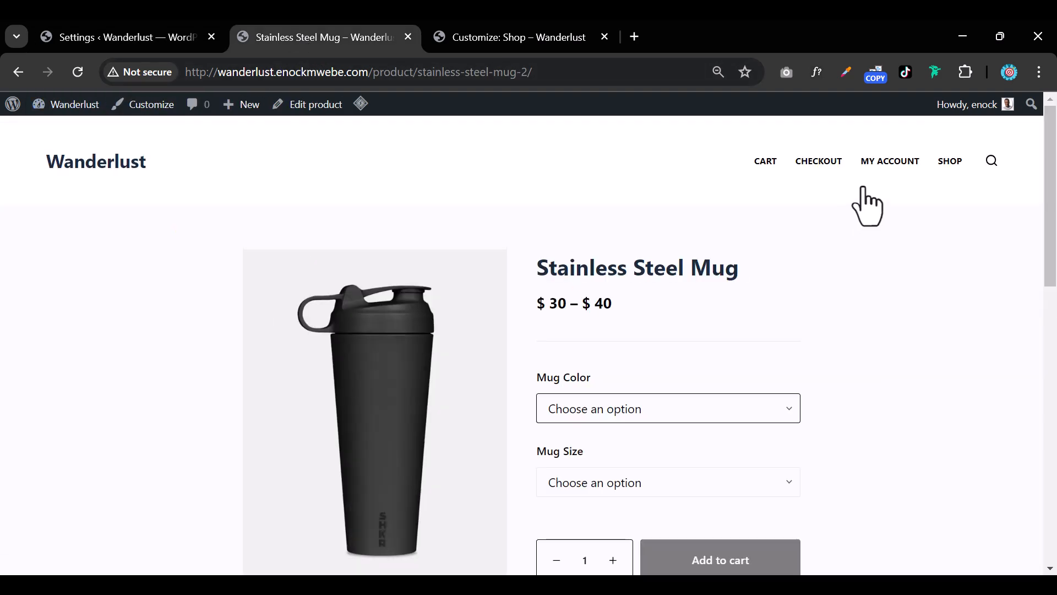
pyautogui.click(956, 162)
pyautogui.scroll(-3, 452, 355)
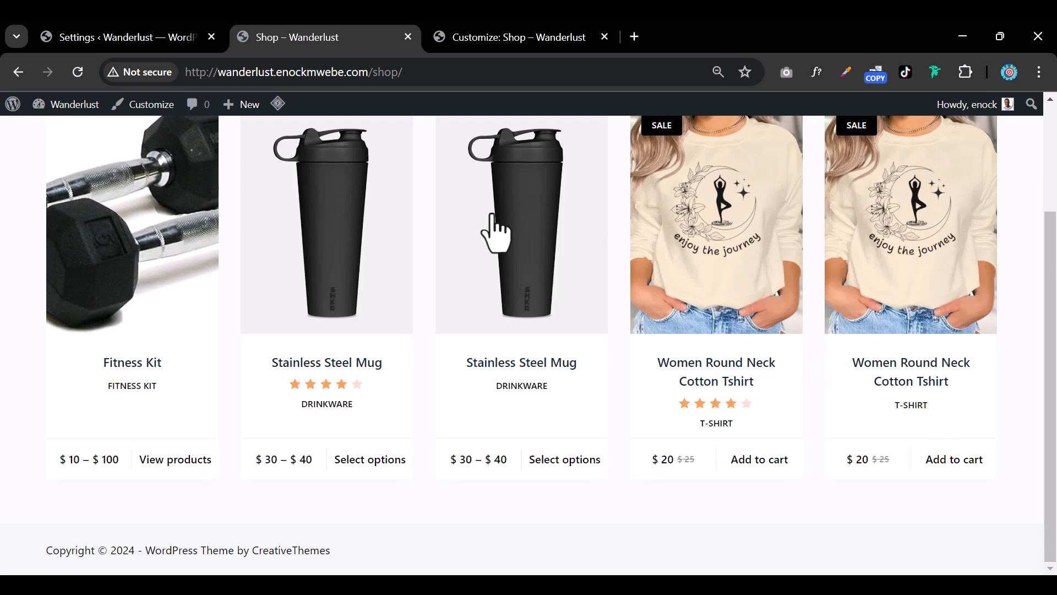
# Open the reviewed Stainless Steel Mug from the live shop and examine its color and size swatches against the swatch settings
pyautogui.click(384, 250)
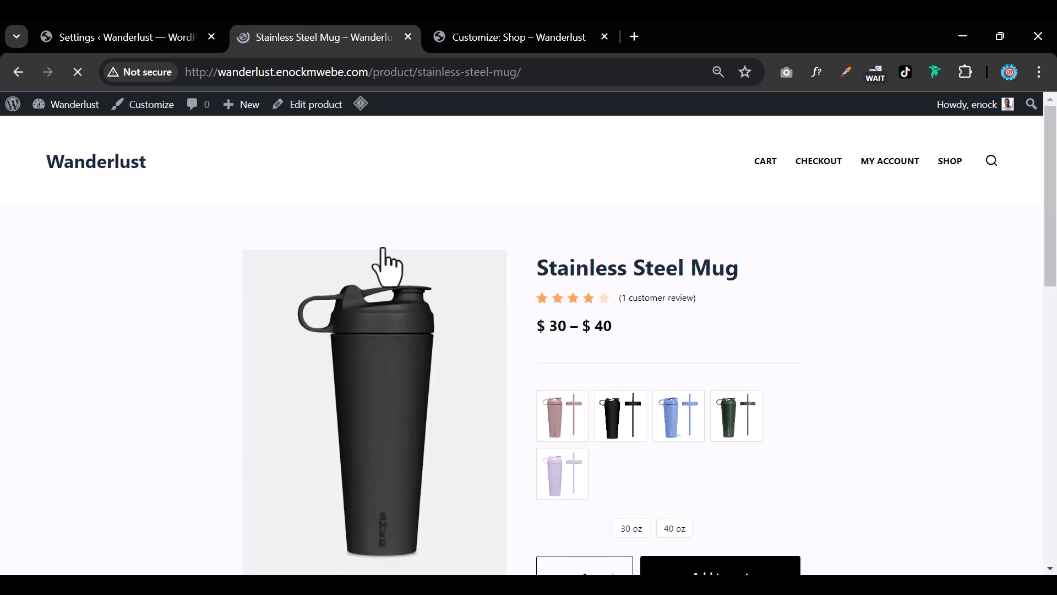
pyautogui.scroll(-3, 711, 380)
pyautogui.scroll(-2, 715, 380)
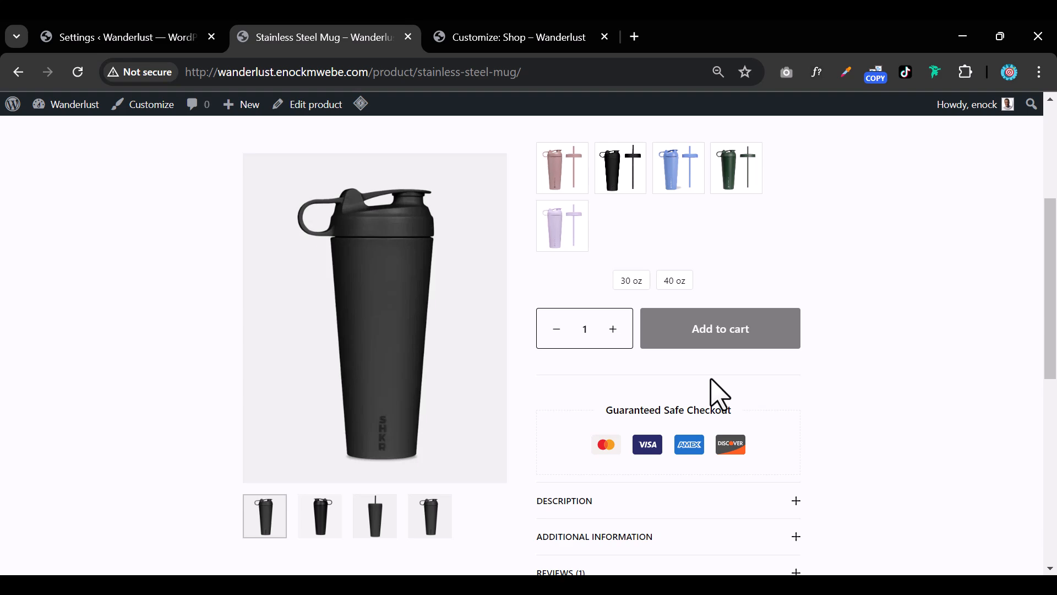
pyautogui.scroll(5, 661, 352)
pyautogui.click(154, 44)
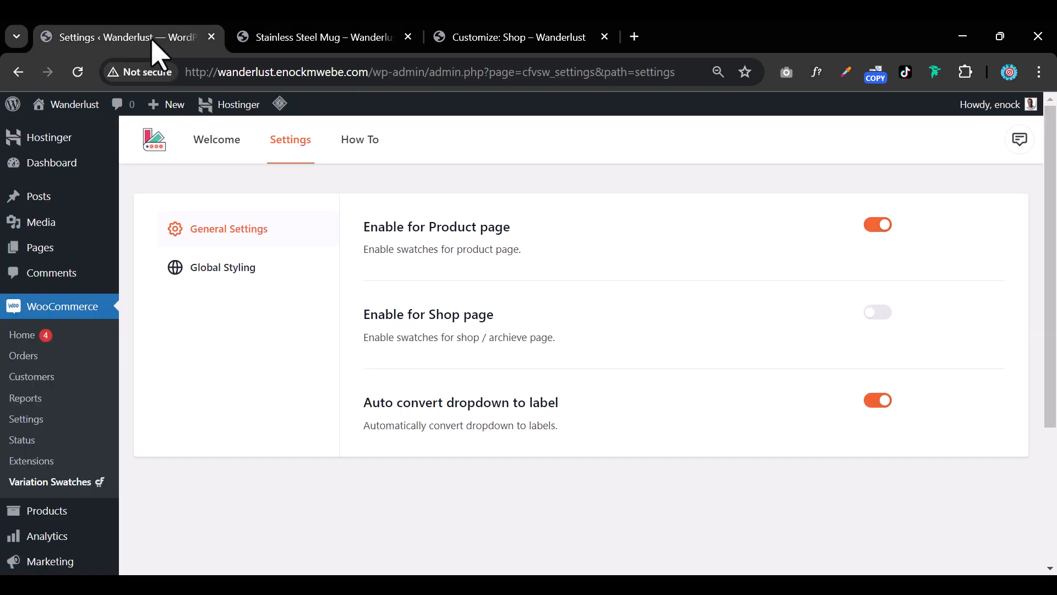
pyautogui.click(279, 41)
pyautogui.scroll(-3, 661, 421)
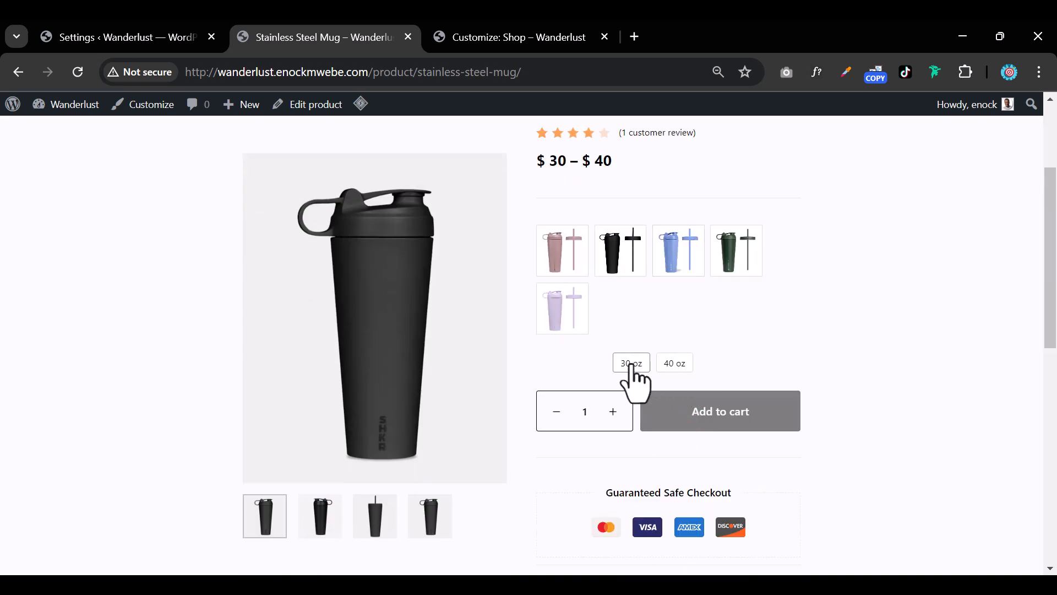
# In the Global Styling settings for swatches, set the label font size to 17 px and check it on the mug's product page
pyautogui.click(160, 48)
pyautogui.click(239, 267)
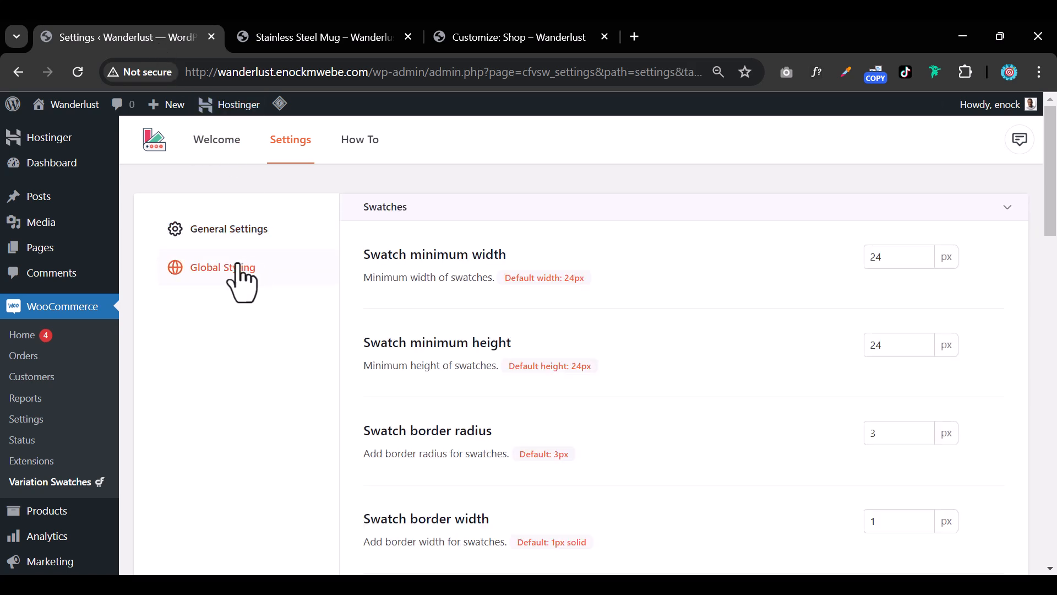
pyautogui.scroll(-3, 621, 493)
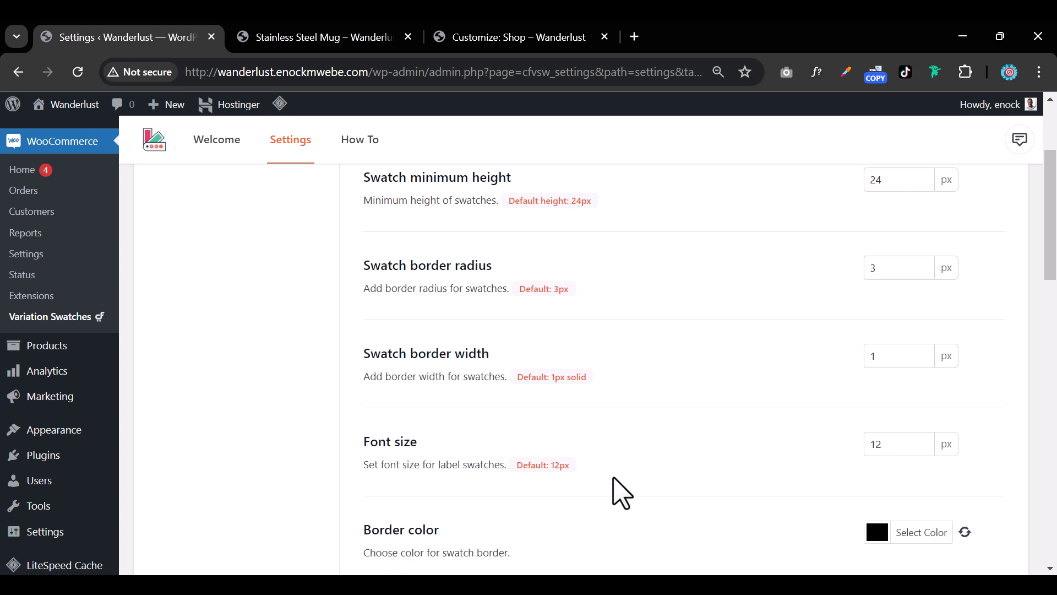
pyautogui.scroll(-1, 621, 492)
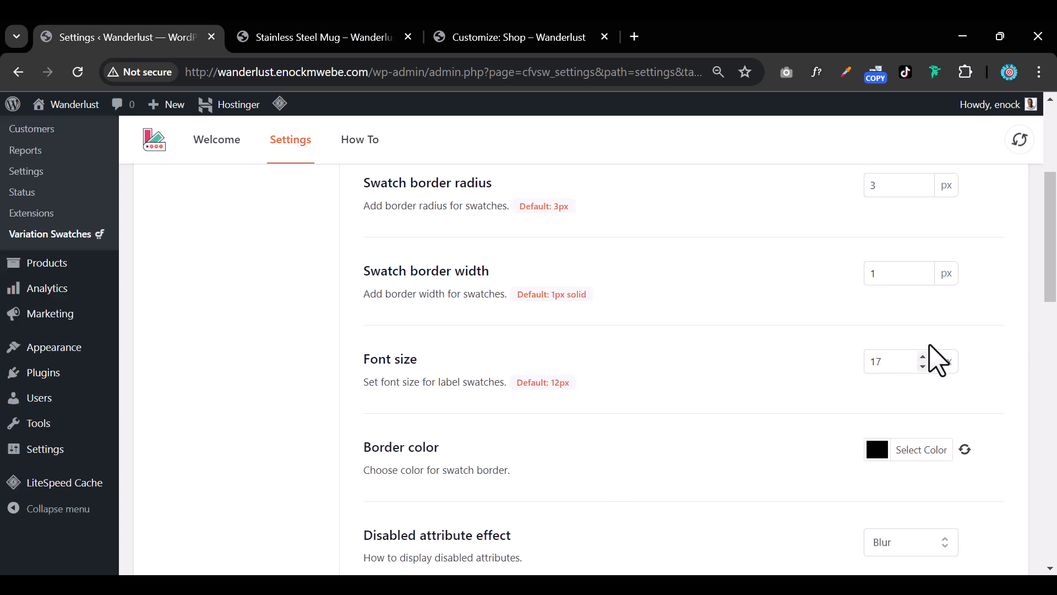
pyautogui.click(346, 37)
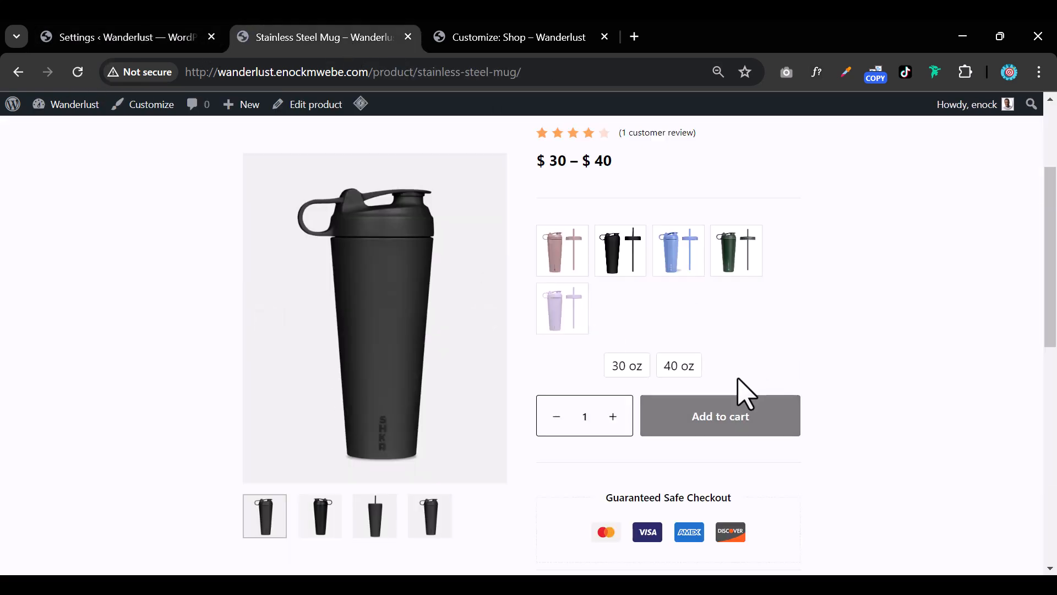
# Increase the label swatch font size to 22 px, reload the mug's product page and try selecting the 30 oz option
pyautogui.click(165, 39)
pyautogui.doubleClick(923, 357)
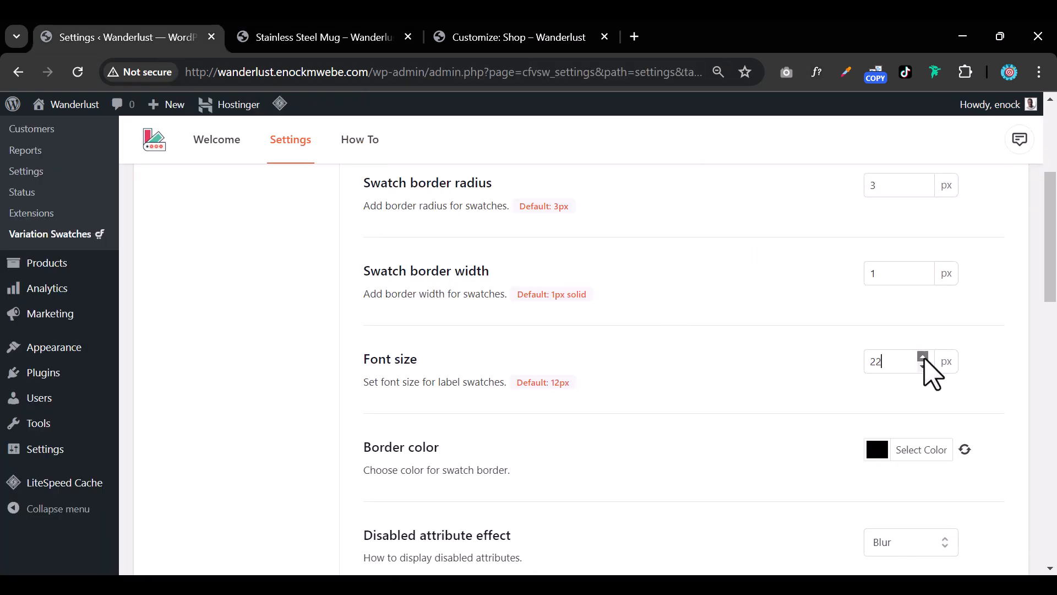
pyautogui.click(294, 39)
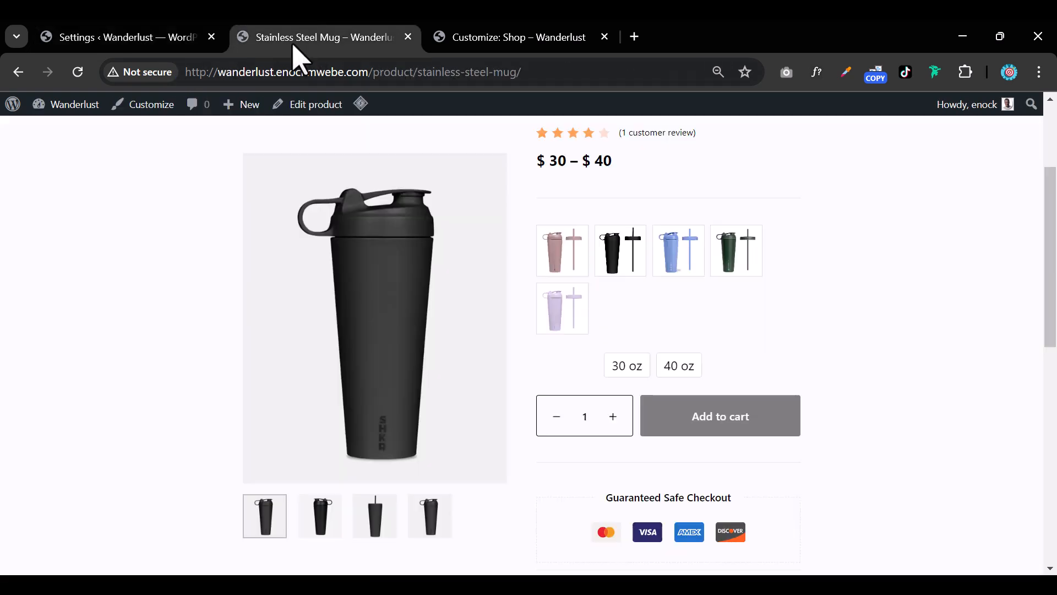
pyautogui.click(77, 77)
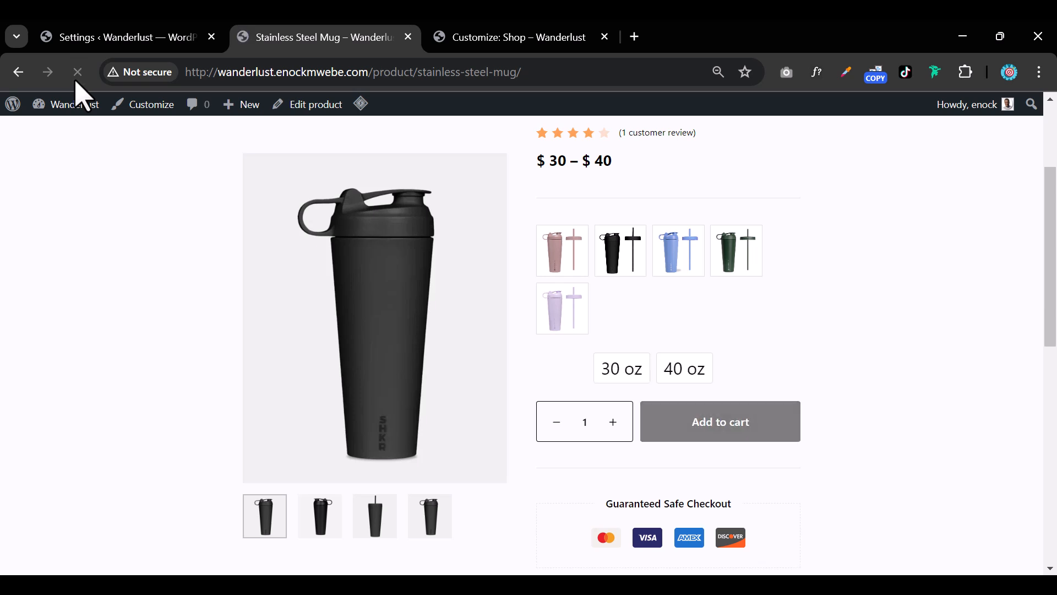
pyautogui.click(633, 380)
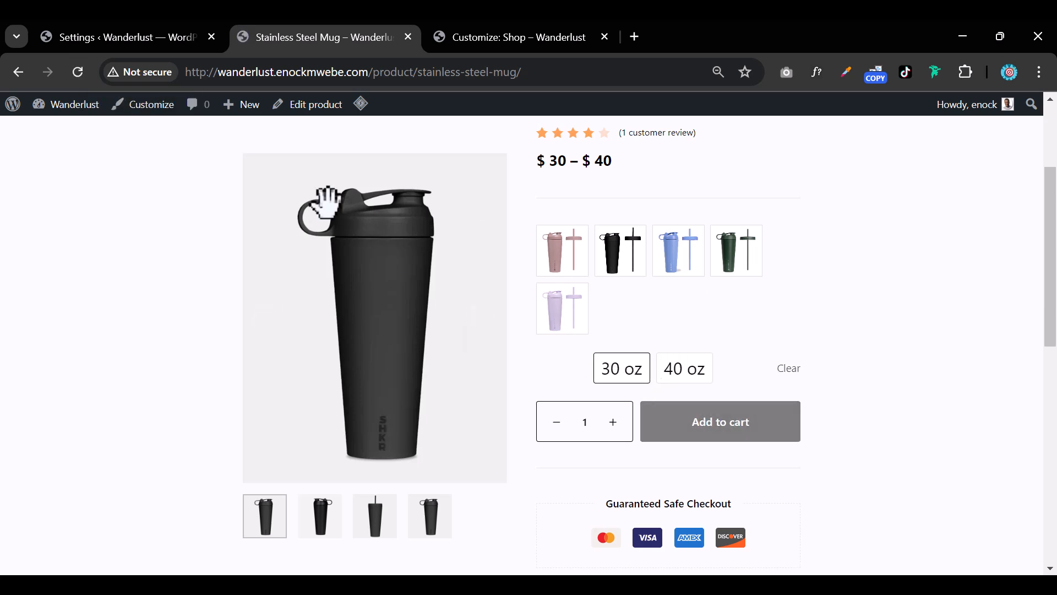
# Set the label swatch font size to 18 px, reload the mug's product page and review it down to the related products
pyautogui.click(162, 44)
pyautogui.click(921, 362)
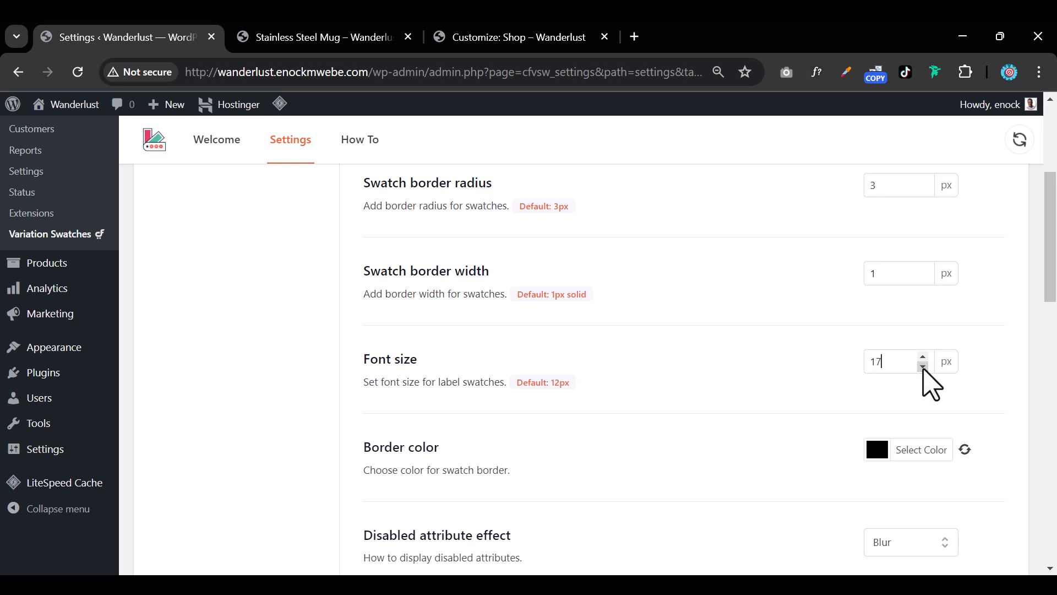
pyautogui.click(924, 357)
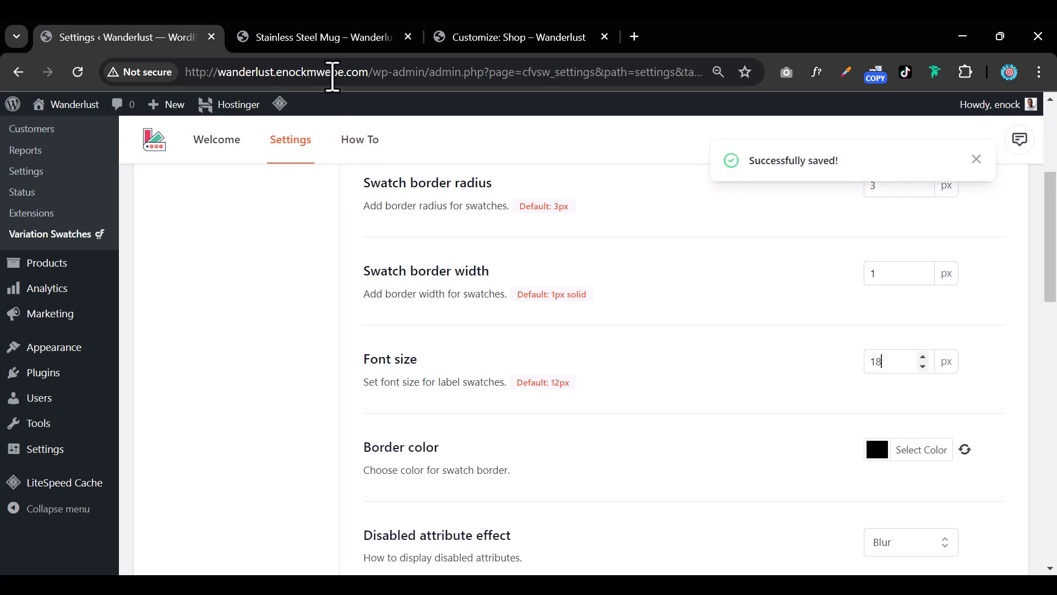
pyautogui.click(301, 38)
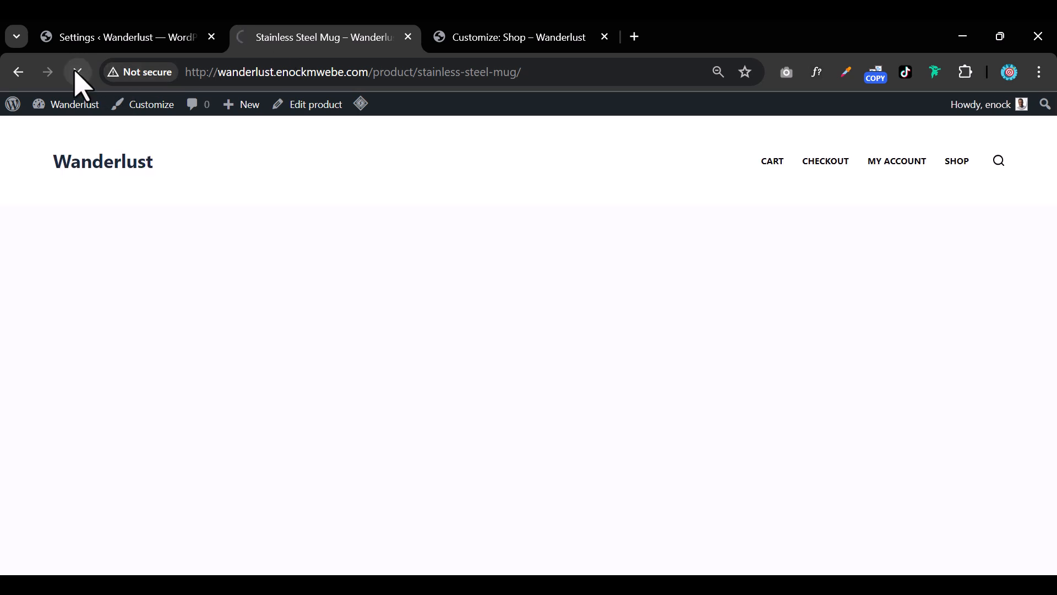
pyautogui.scroll(-5, 803, 366)
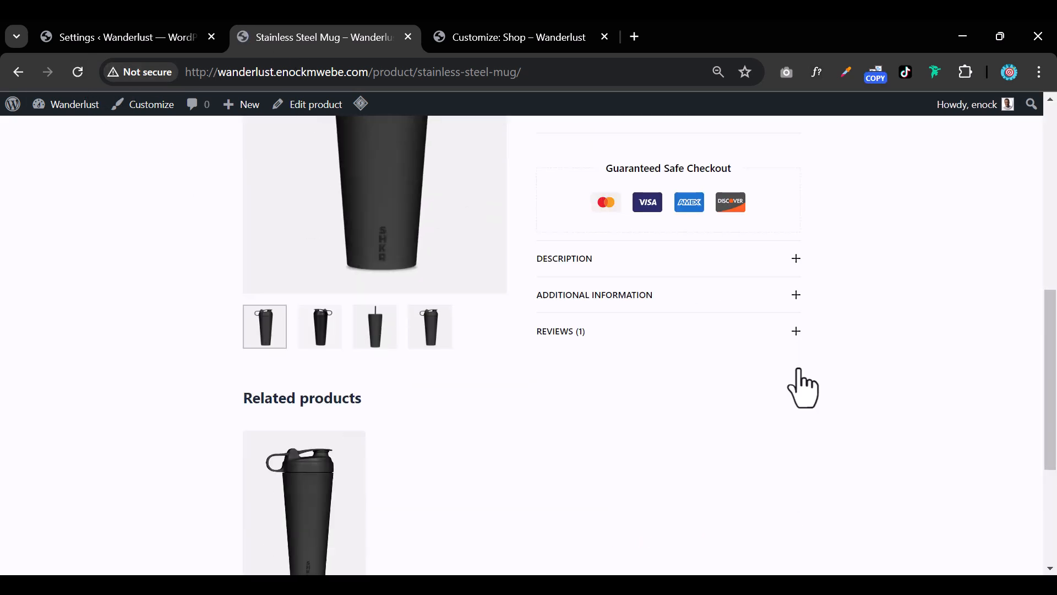
pyautogui.scroll(-4, 836, 364)
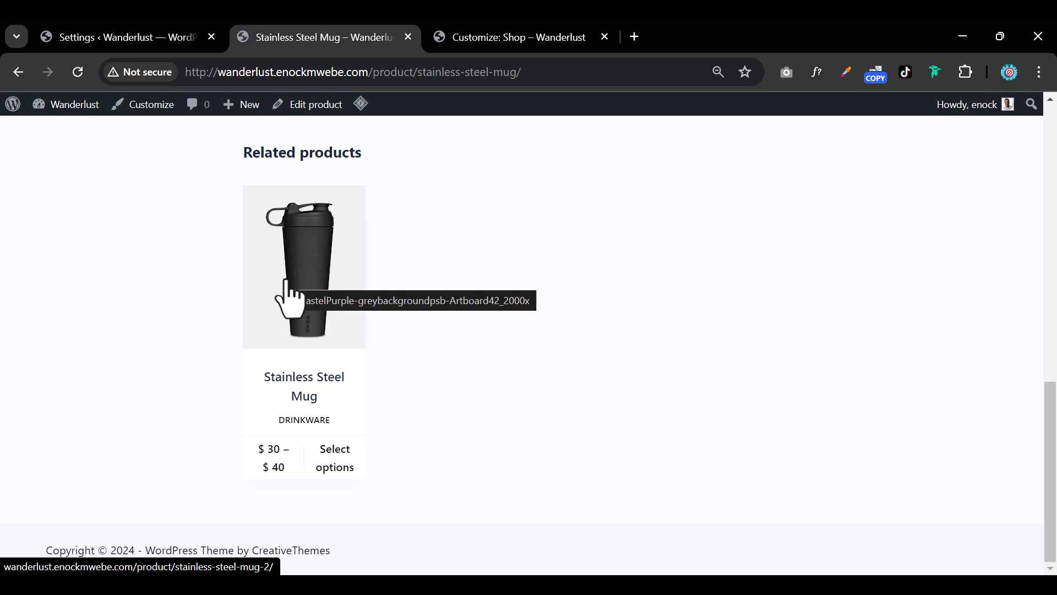
pyautogui.scroll(7, 648, 331)
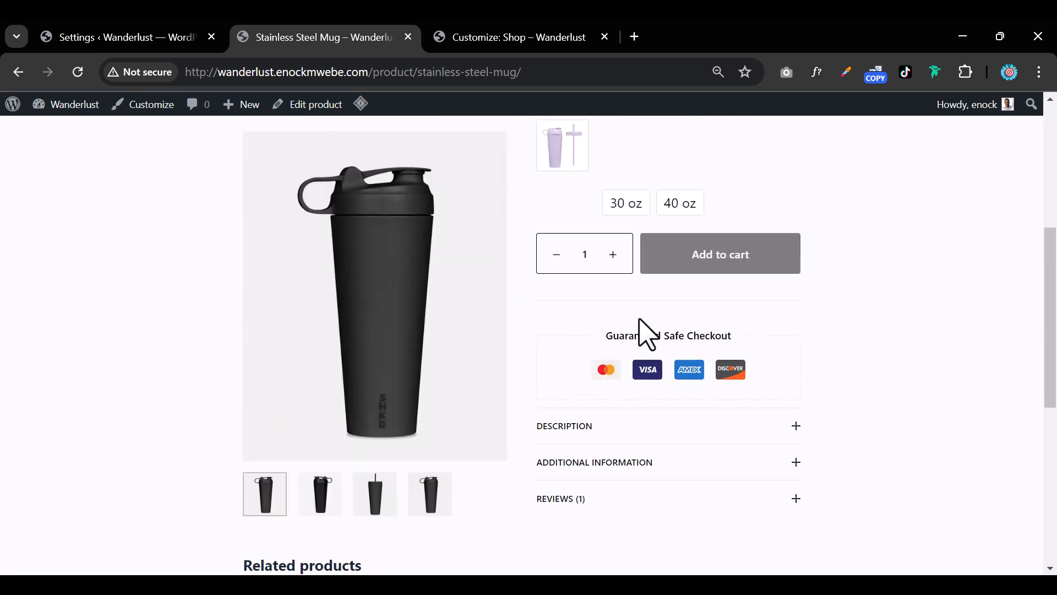
pyautogui.scroll(-7, 649, 330)
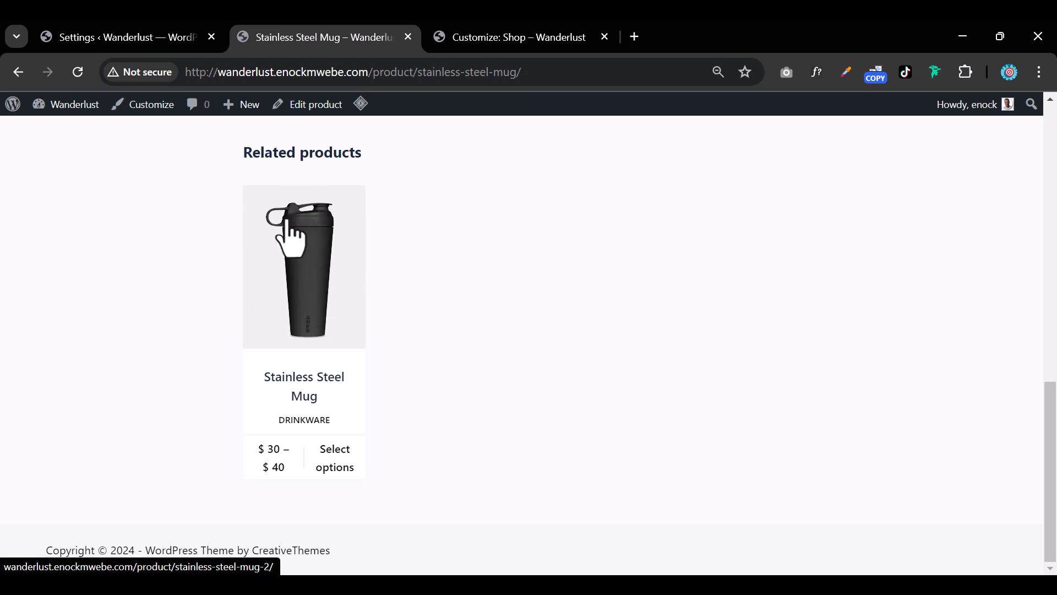
# Return to the WordPress admin and open the full list of products to review them
pyautogui.click(94, 37)
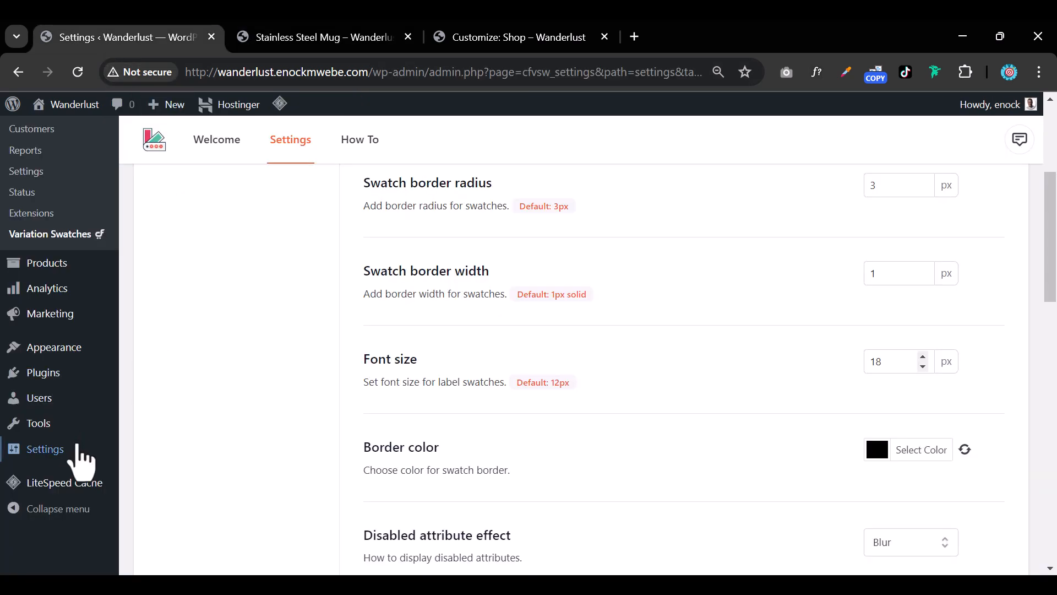
pyautogui.moveTo(72, 281)
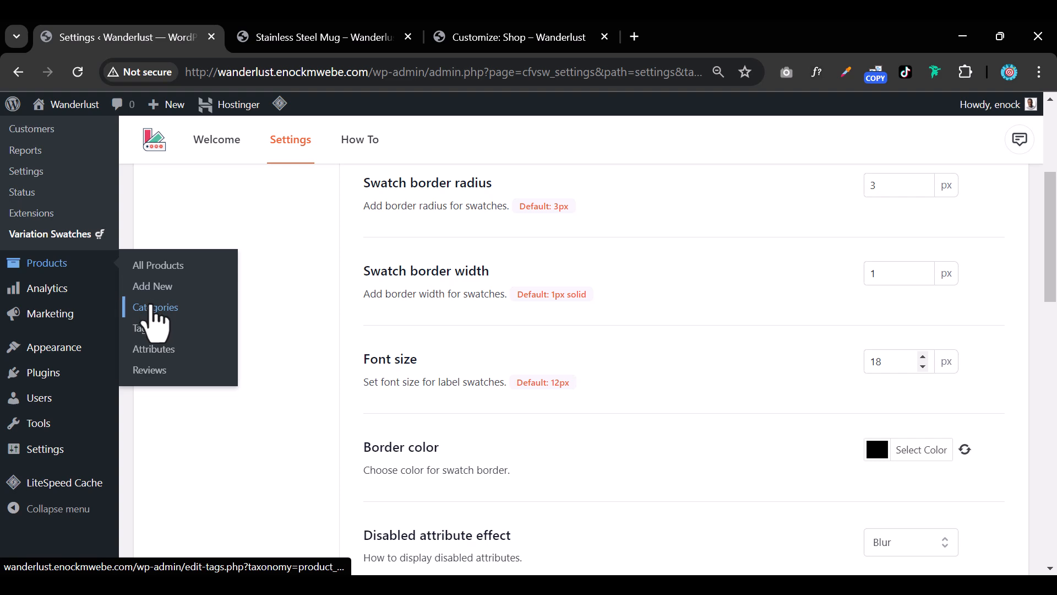
pyautogui.click(164, 265)
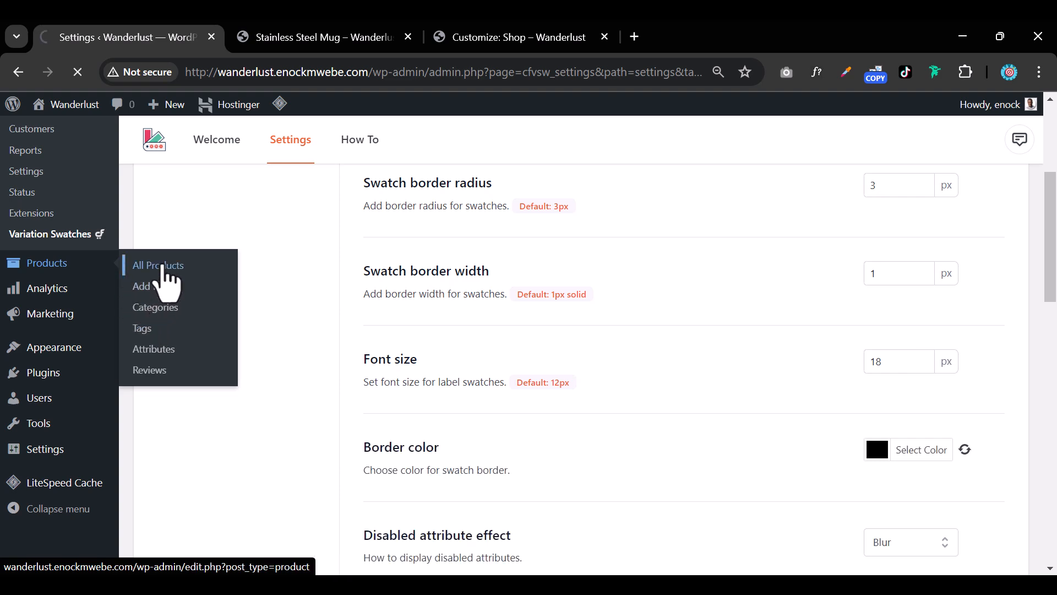
pyautogui.scroll(-5, 351, 380)
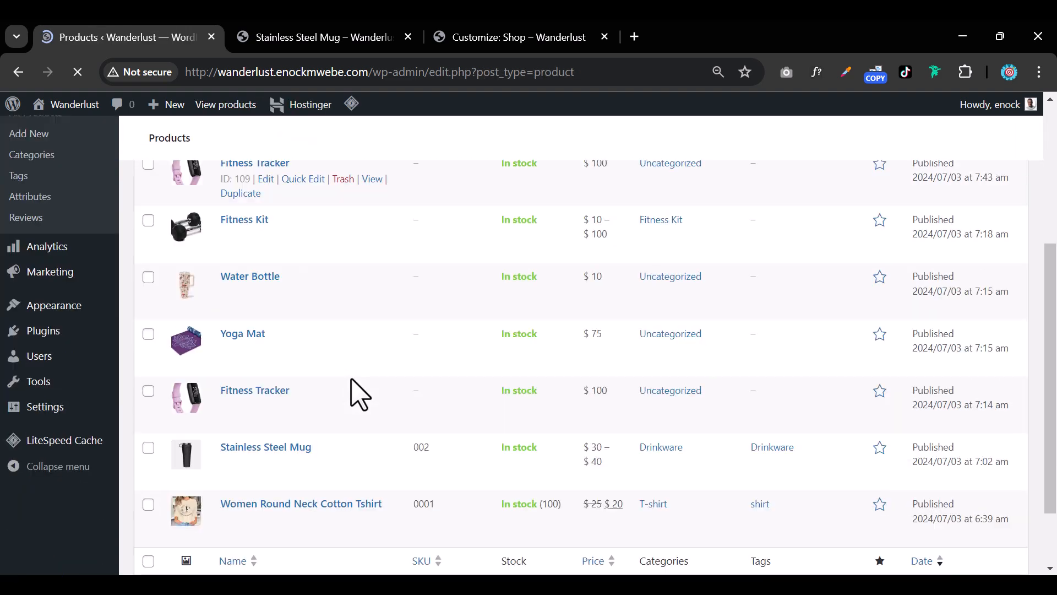
pyautogui.scroll(5, 349, 389)
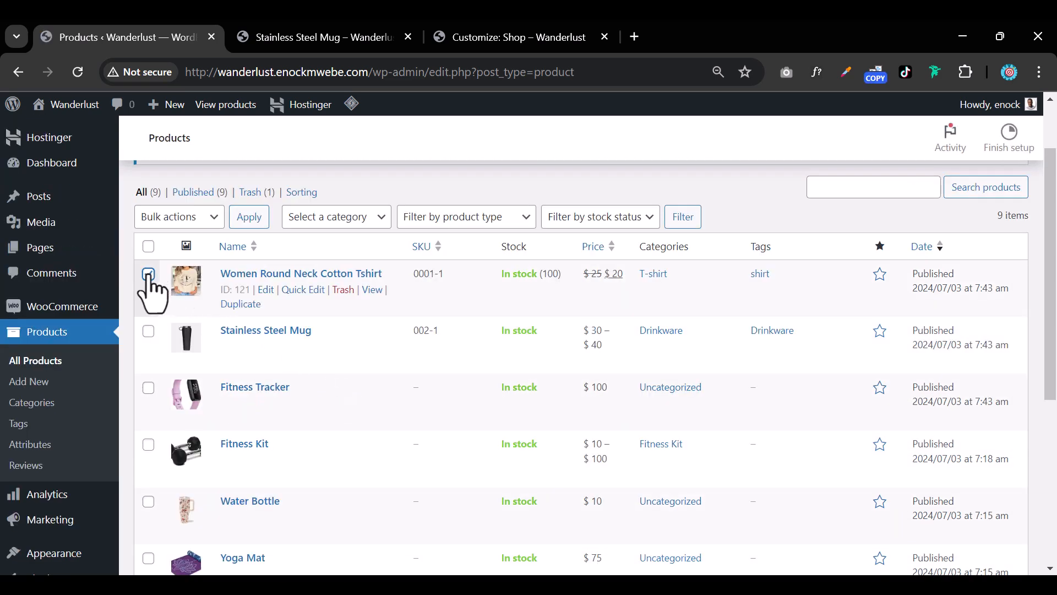
pyautogui.click(148, 246)
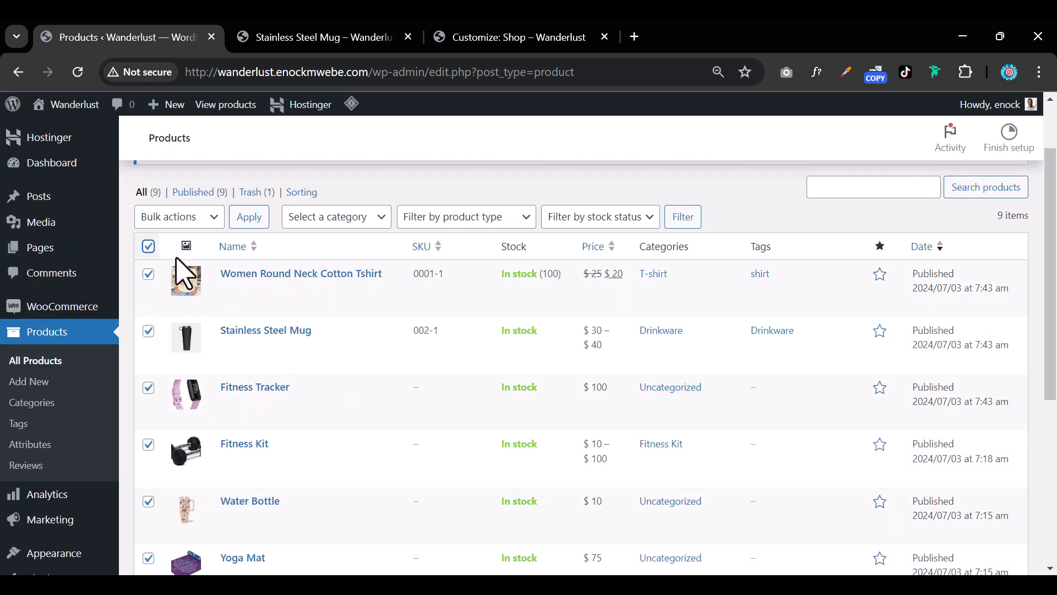
pyautogui.click(220, 217)
pyautogui.click(204, 252)
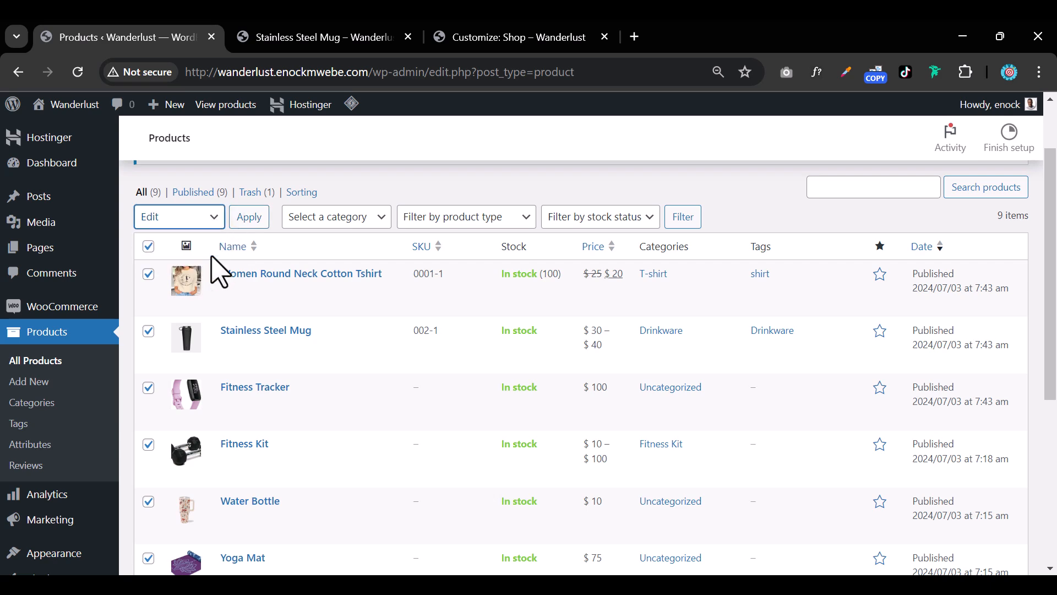
pyautogui.click(249, 237)
pyautogui.scroll(-3, 471, 457)
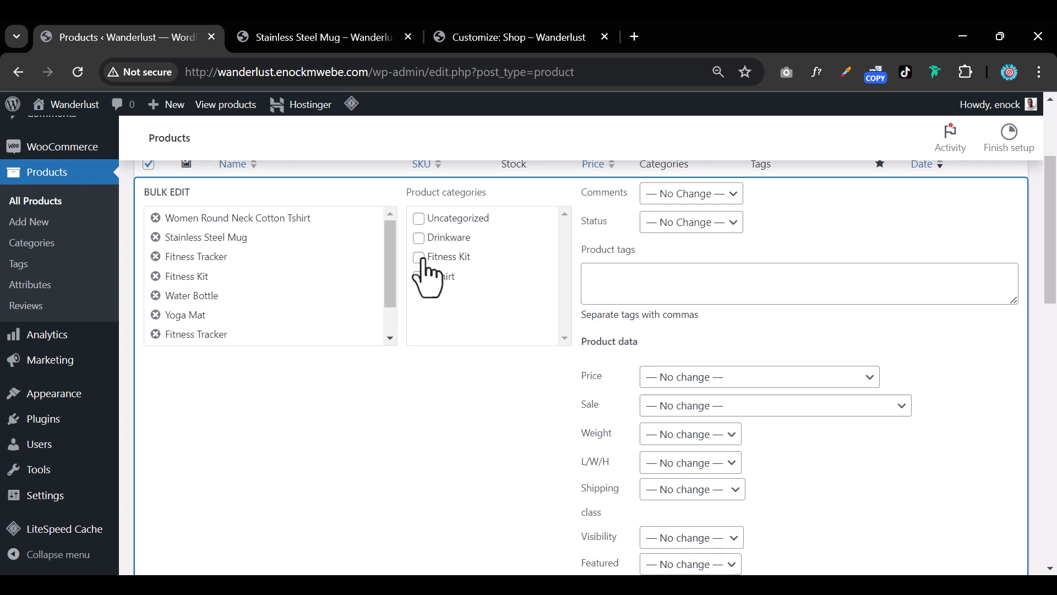
# Add a new product category named Apparel
pyautogui.click(40, 251)
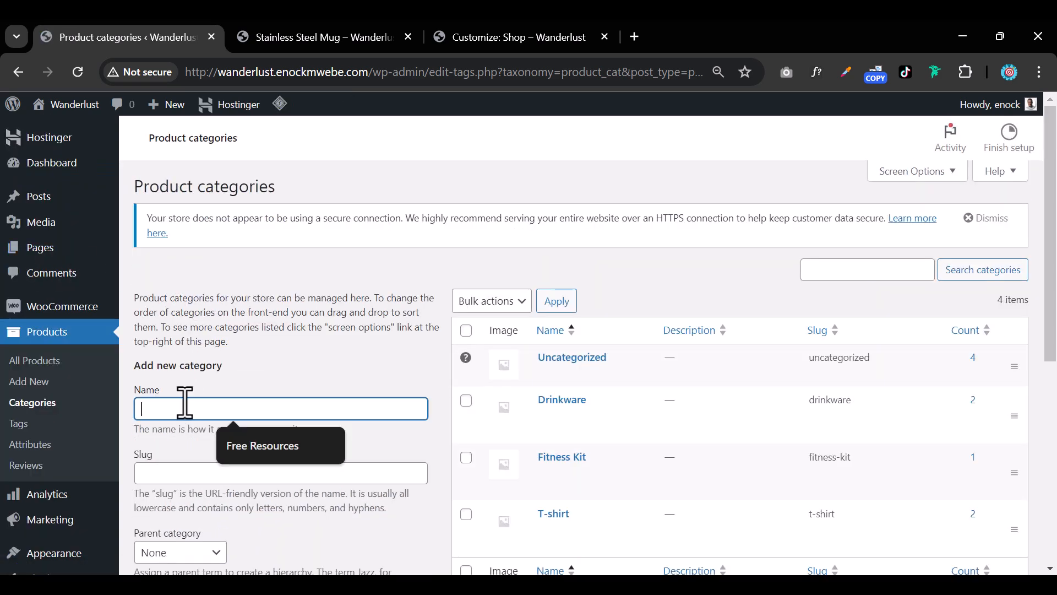
pyautogui.write('Apparel')
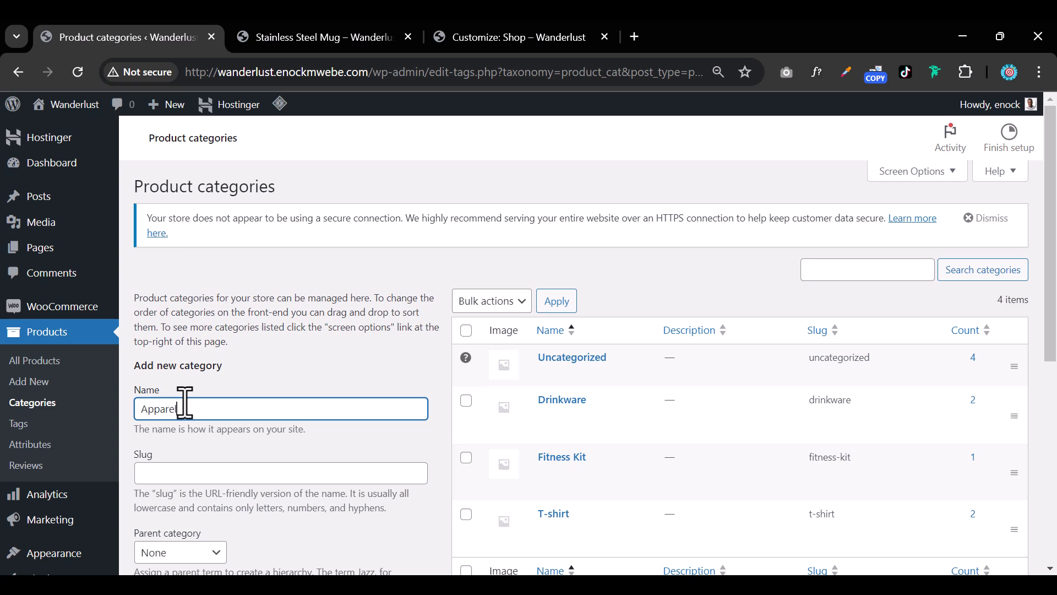
pyautogui.scroll(-7, 462, 538)
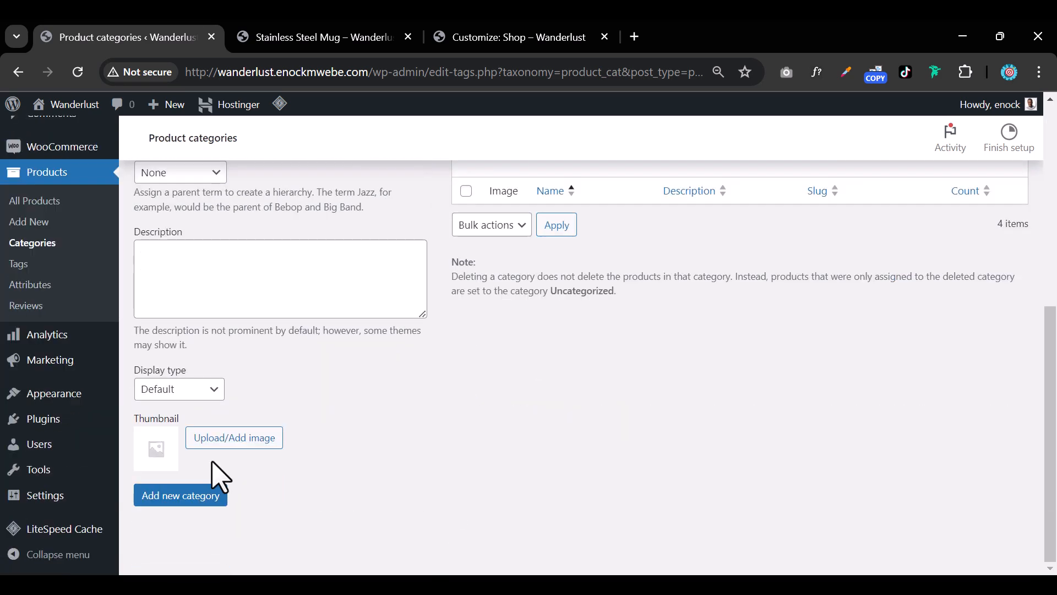
pyautogui.click(178, 496)
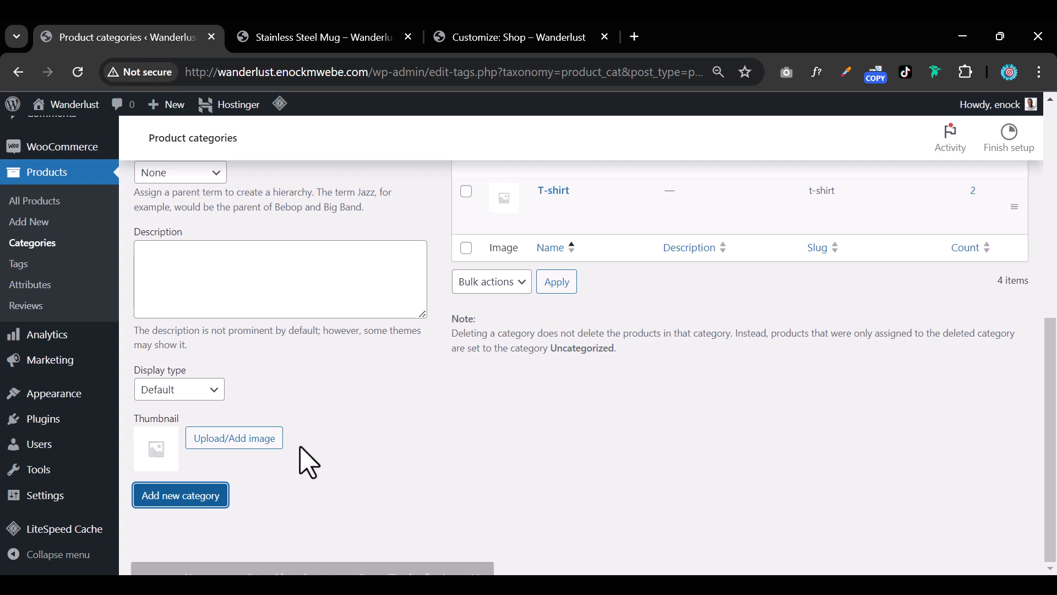
# Bulk edit all products in the product list to add them to the Apparel category and apply the update
pyautogui.scroll(5, 309, 460)
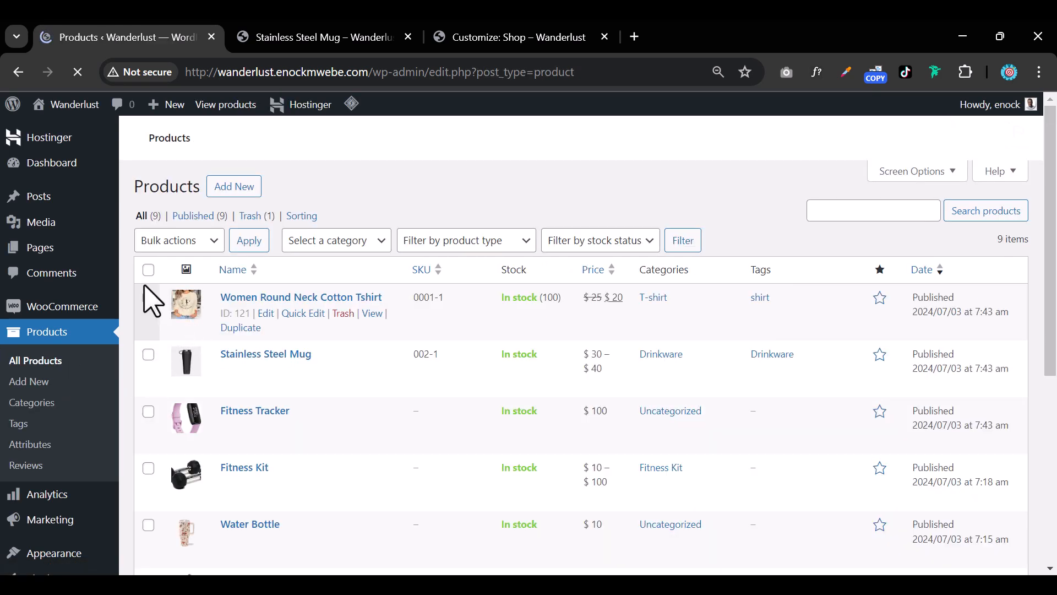
pyautogui.click(152, 301)
pyautogui.click(148, 357)
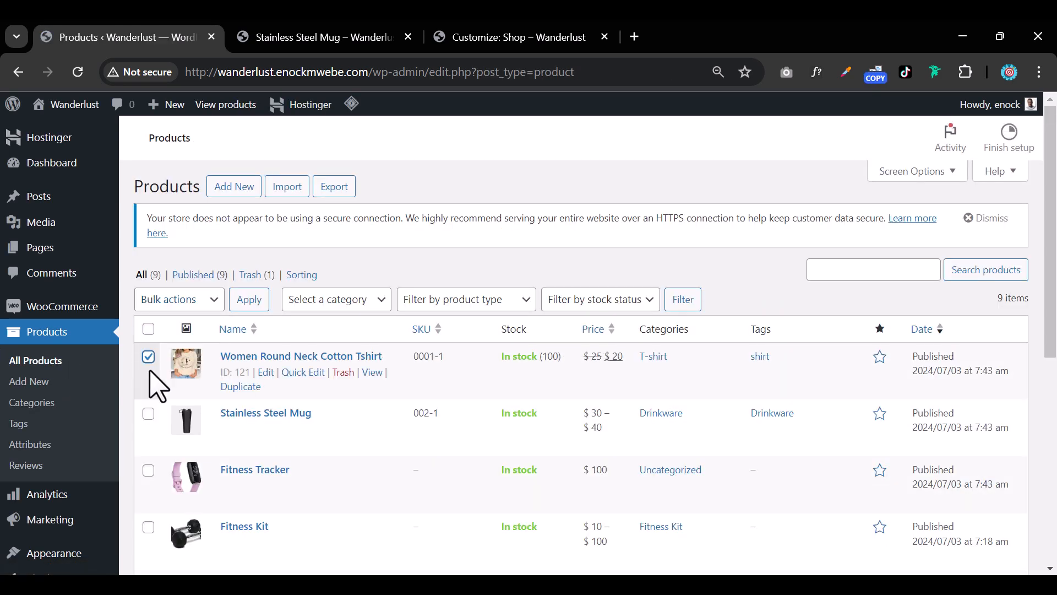
pyautogui.click(148, 330)
pyautogui.click(193, 303)
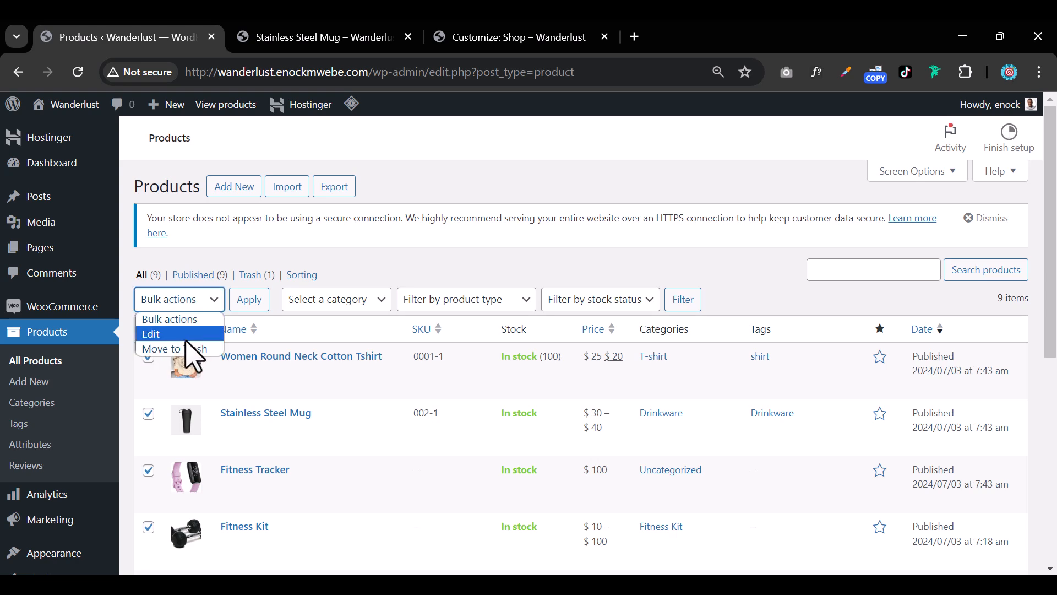
pyautogui.click(182, 333)
pyautogui.click(248, 300)
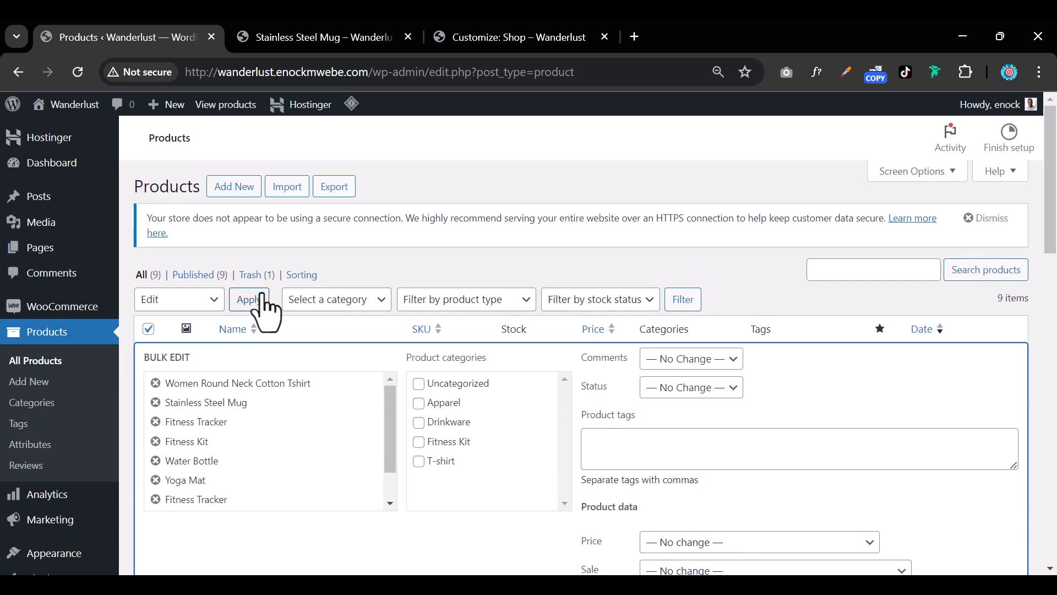
pyautogui.click(419, 402)
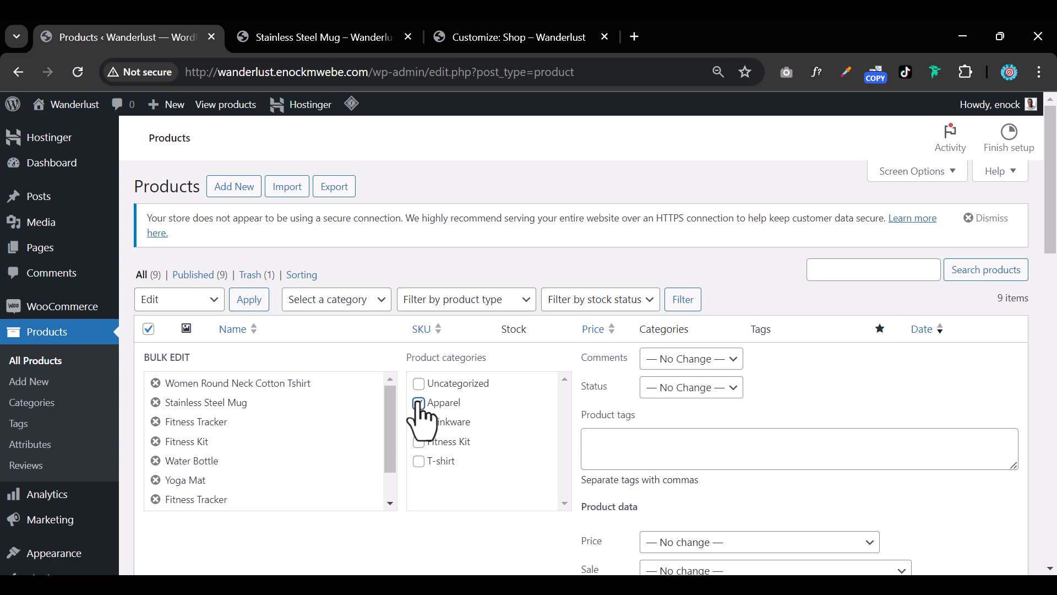
pyautogui.scroll(-5, 479, 424)
pyautogui.scroll(-8, 484, 427)
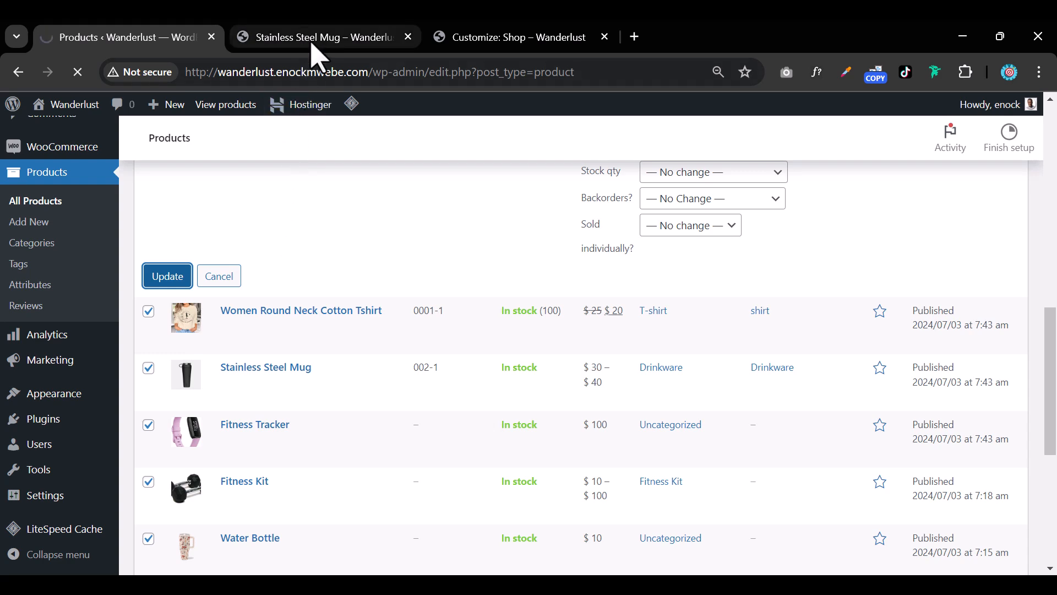
# Check the related products on the live Stainless Steel Mug page and review the page back to its header
pyautogui.moveTo(318, 55)
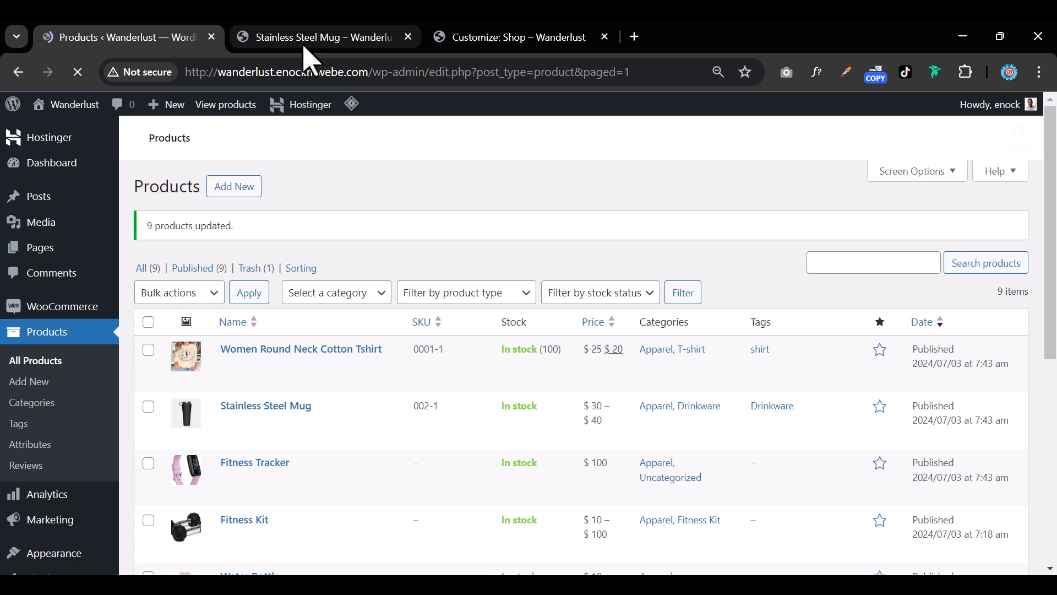
pyautogui.click(305, 48)
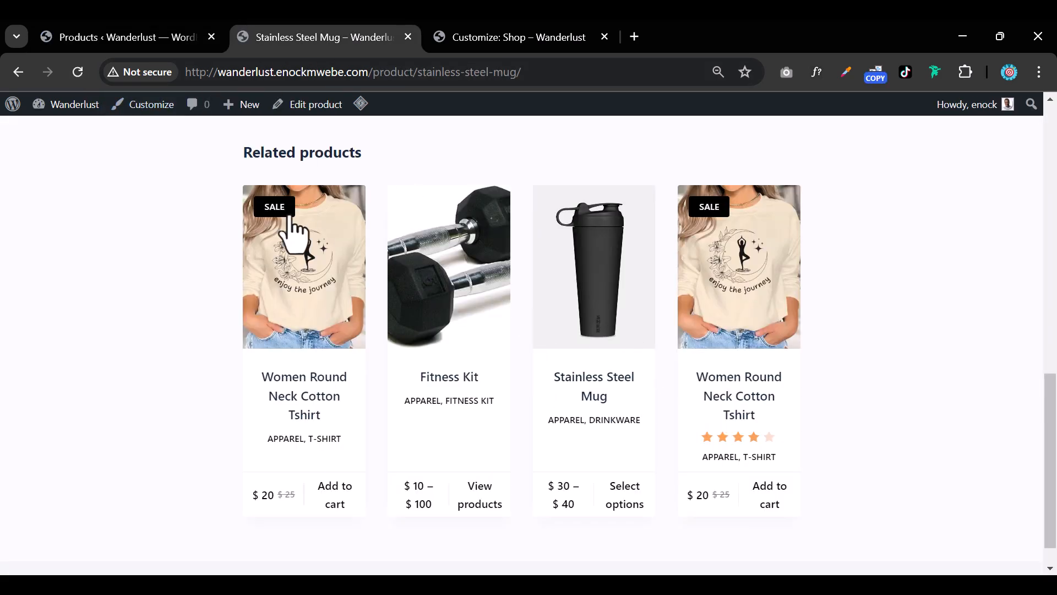
pyautogui.scroll(5, 478, 277)
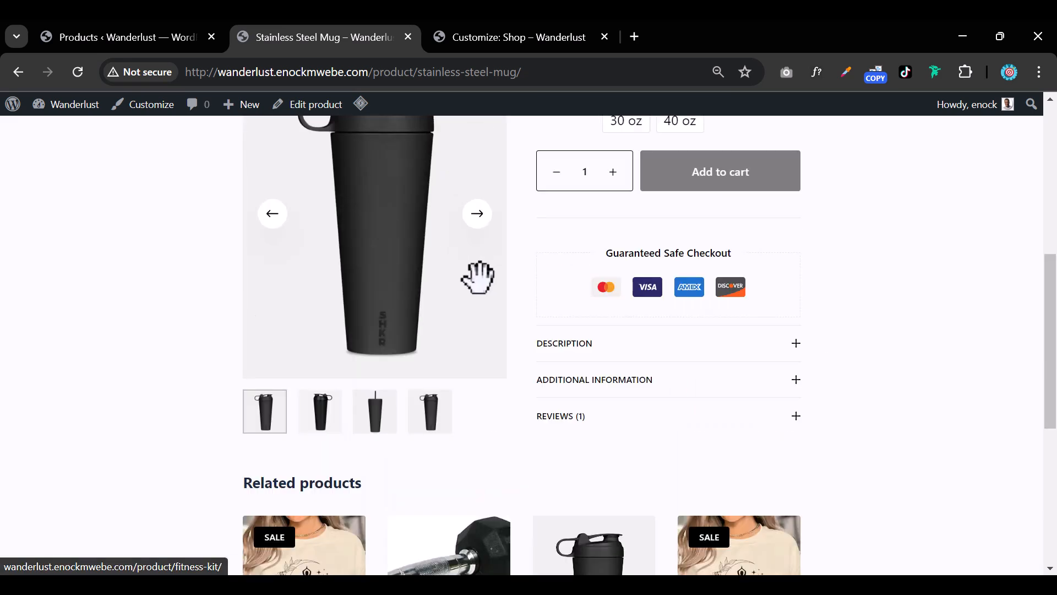
pyautogui.scroll(3, 545, 280)
pyautogui.scroll(4, 843, 339)
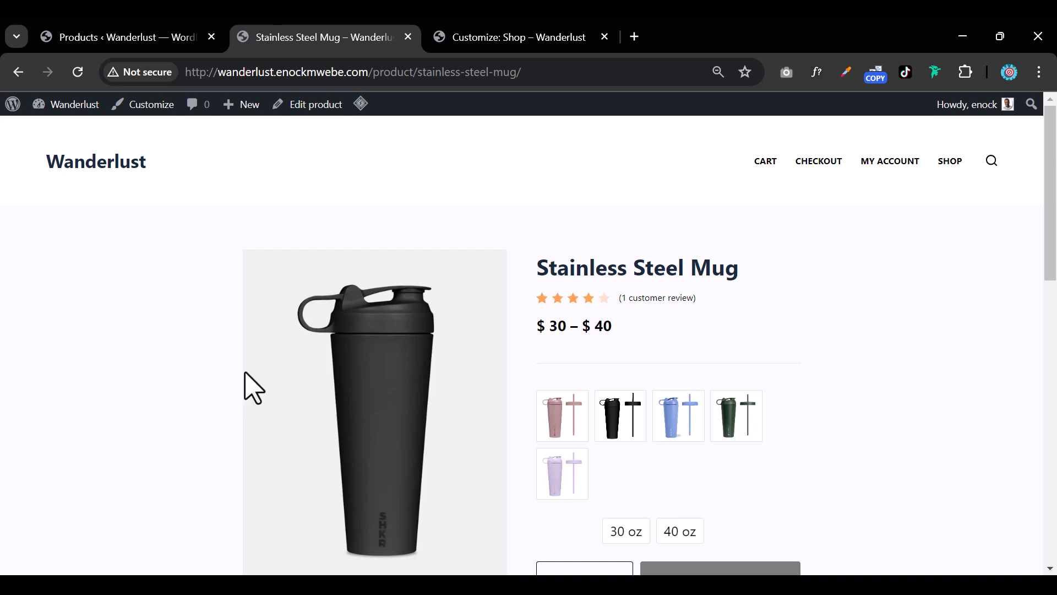
# Copy the My Account page's link address, view that page in an incognito window, and close the window
pyautogui.rightClick(900, 161)
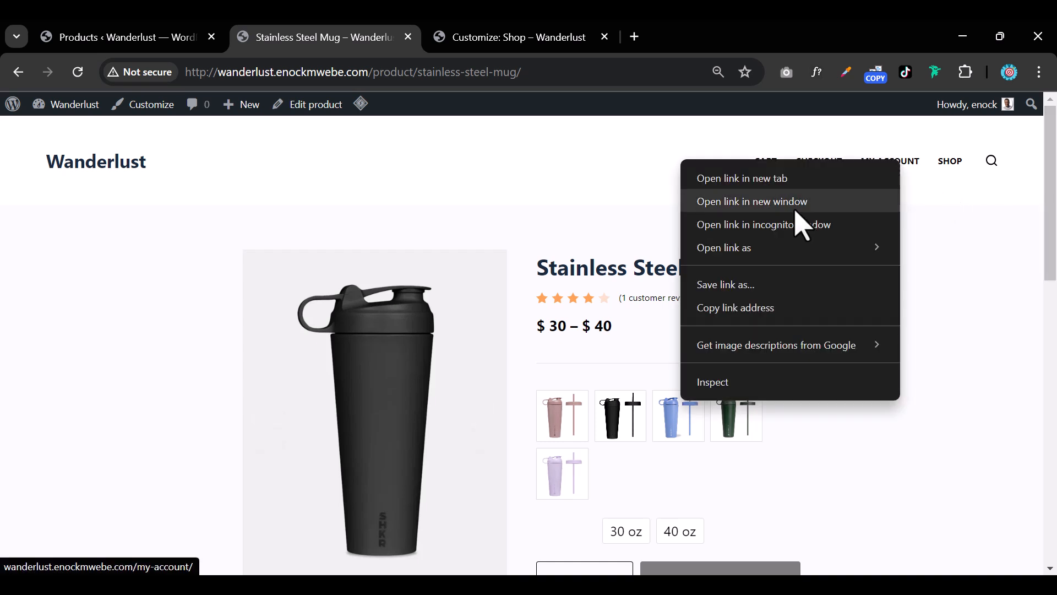
pyautogui.click(765, 310)
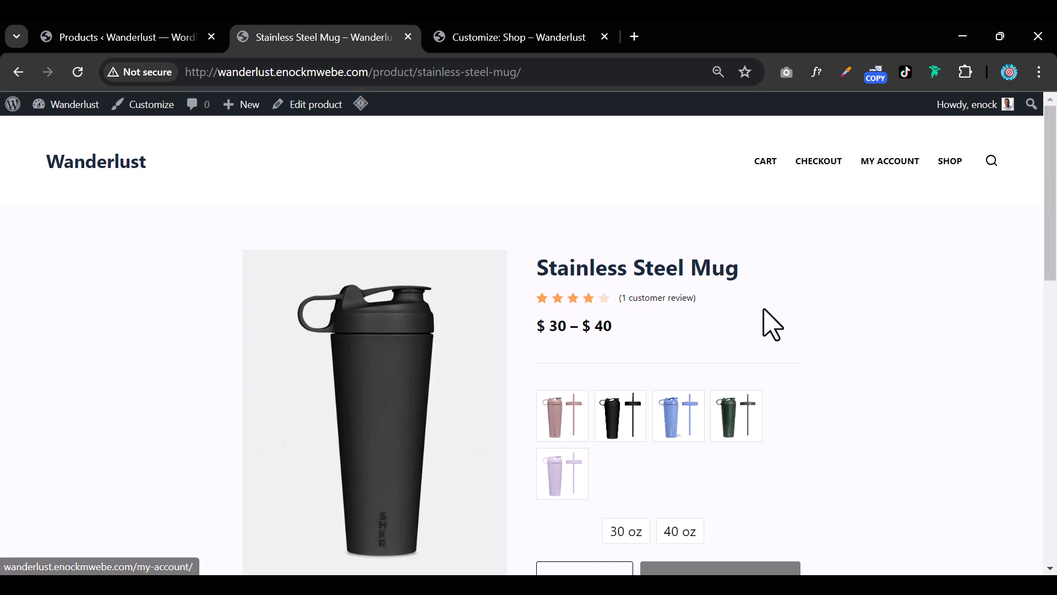
pyautogui.rightClick(903, 170)
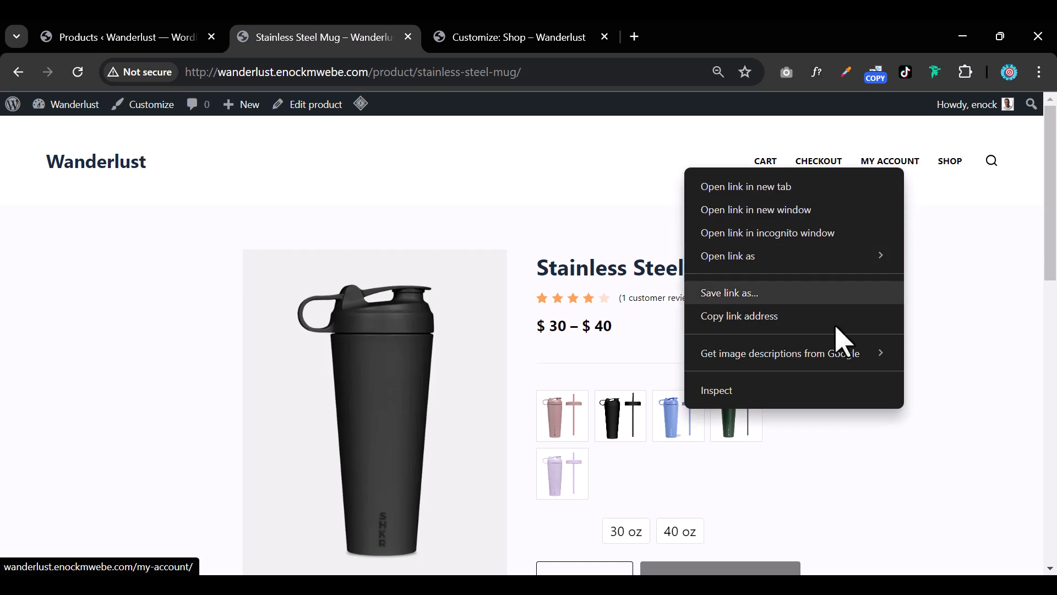
pyautogui.click(808, 317)
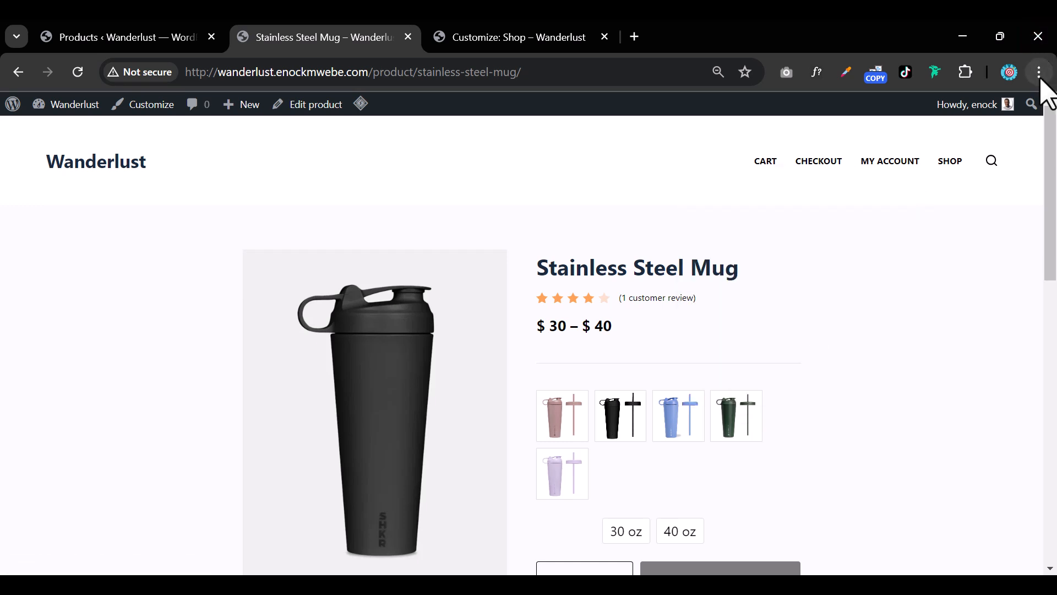
pyautogui.click(1039, 72)
pyautogui.click(899, 189)
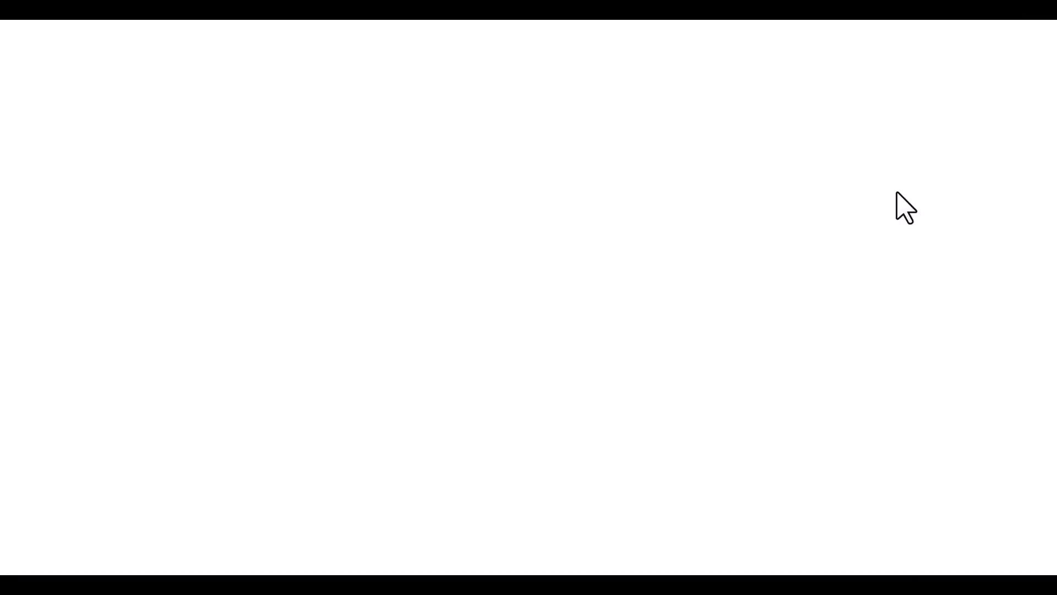
pyautogui.rightClick(444, 80)
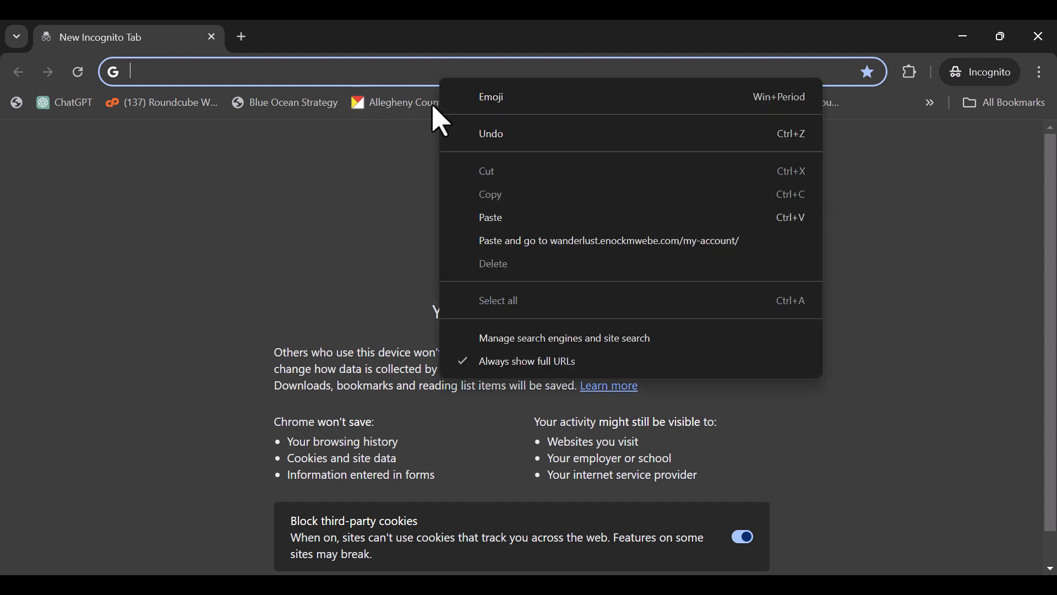
pyautogui.click(511, 243)
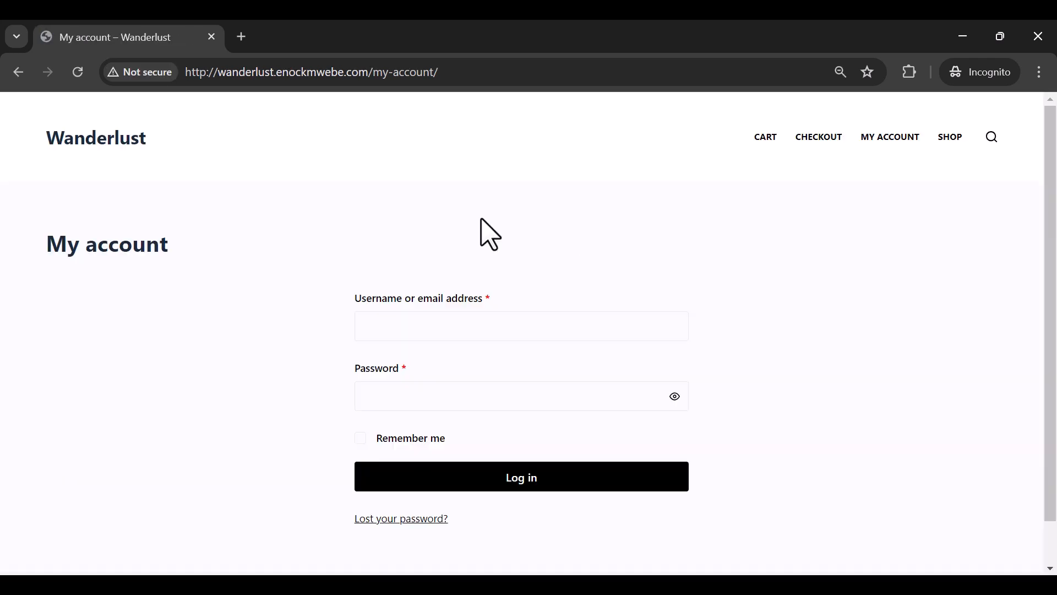
pyautogui.click(1035, 39)
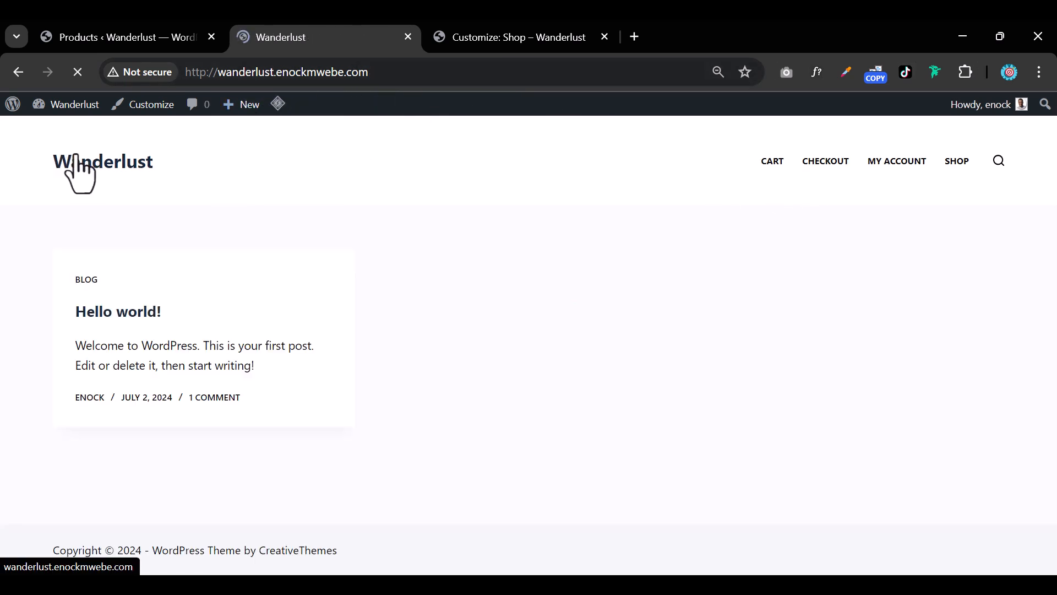
pyautogui.click(345, 76)
pyautogui.rightClick(347, 80)
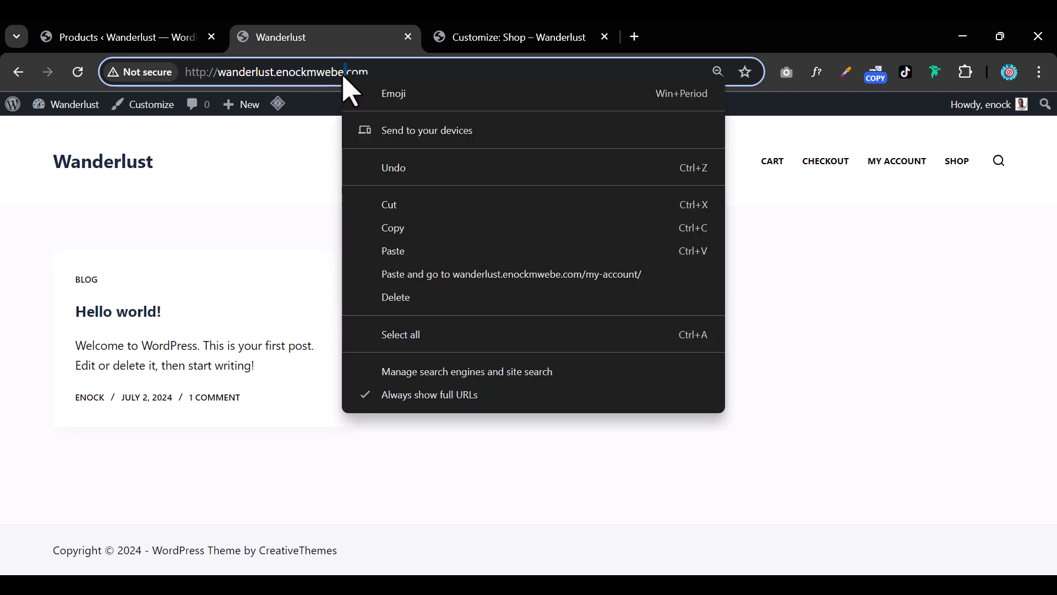
pyautogui.press('Escape')
# Open the live Shop page and copy its link address
pyautogui.click(964, 165)
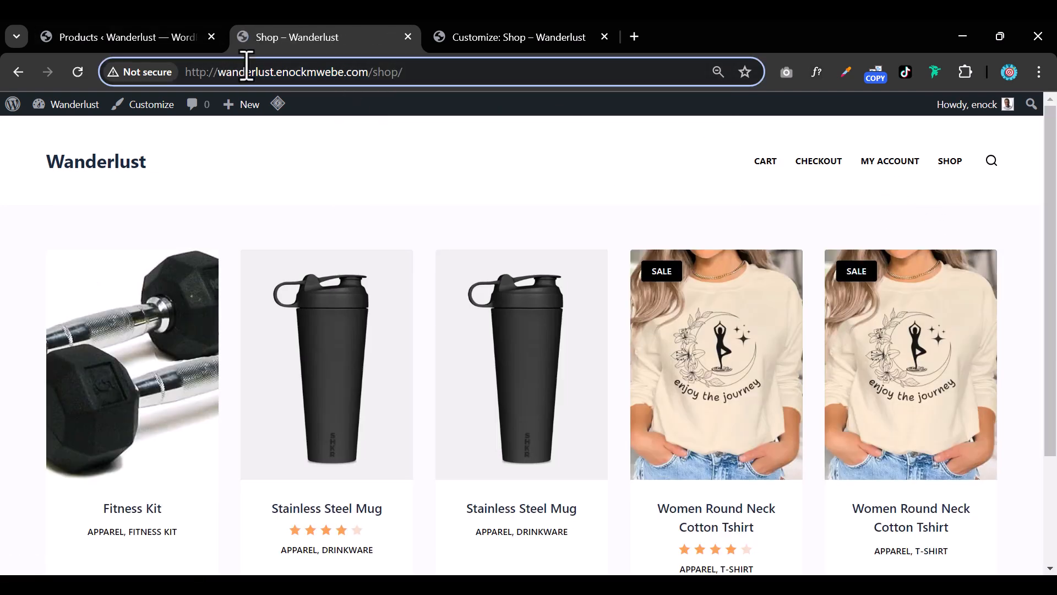
pyautogui.click(246, 76)
pyautogui.rightClick(246, 76)
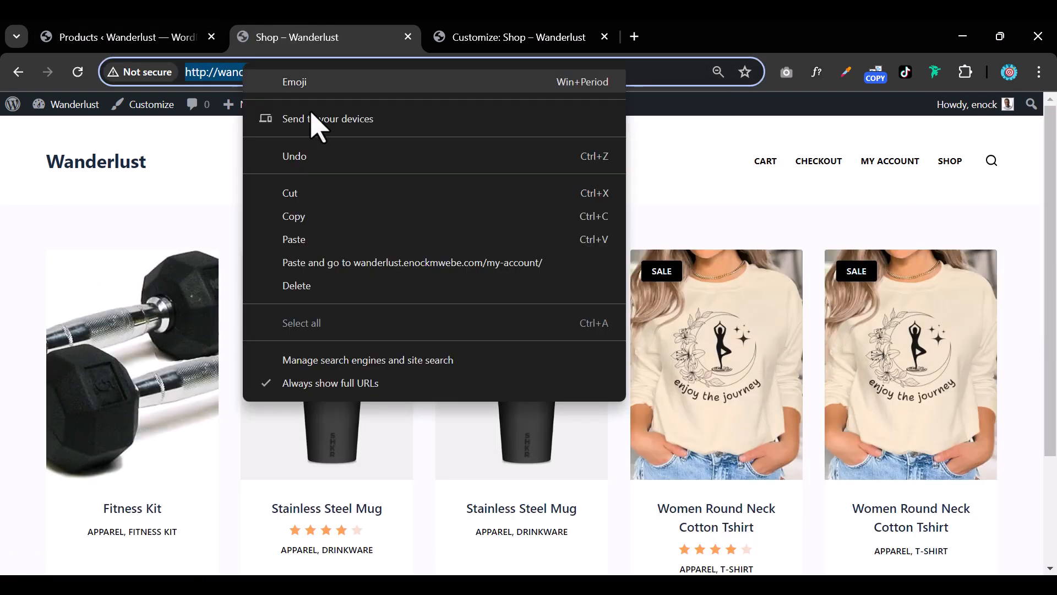
pyautogui.click(333, 214)
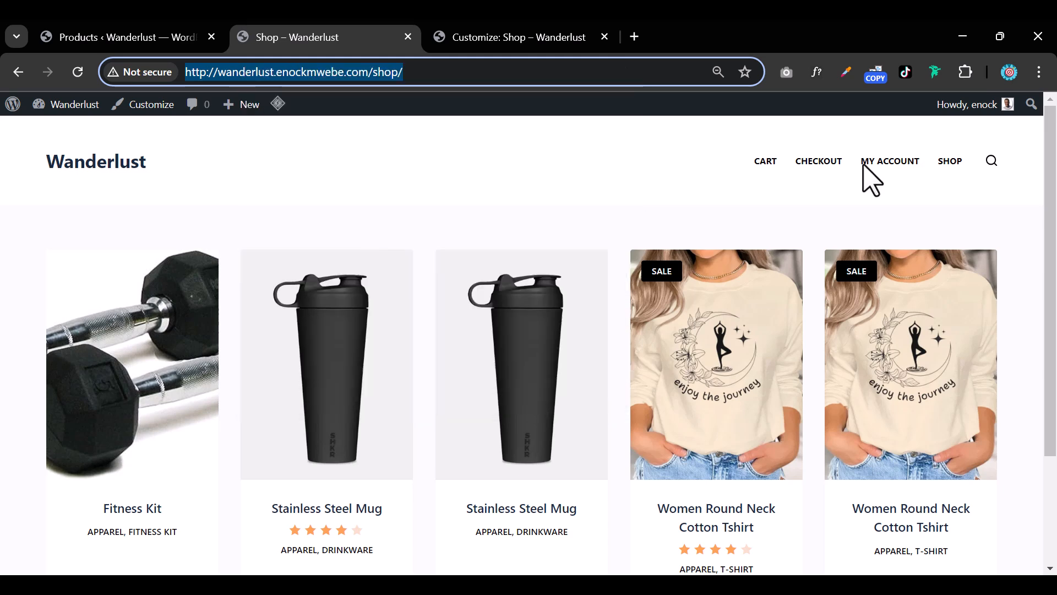
# Open the copied shop address in a new incognito window and look over the product list as a visitor
pyautogui.click(1040, 72)
pyautogui.click(889, 186)
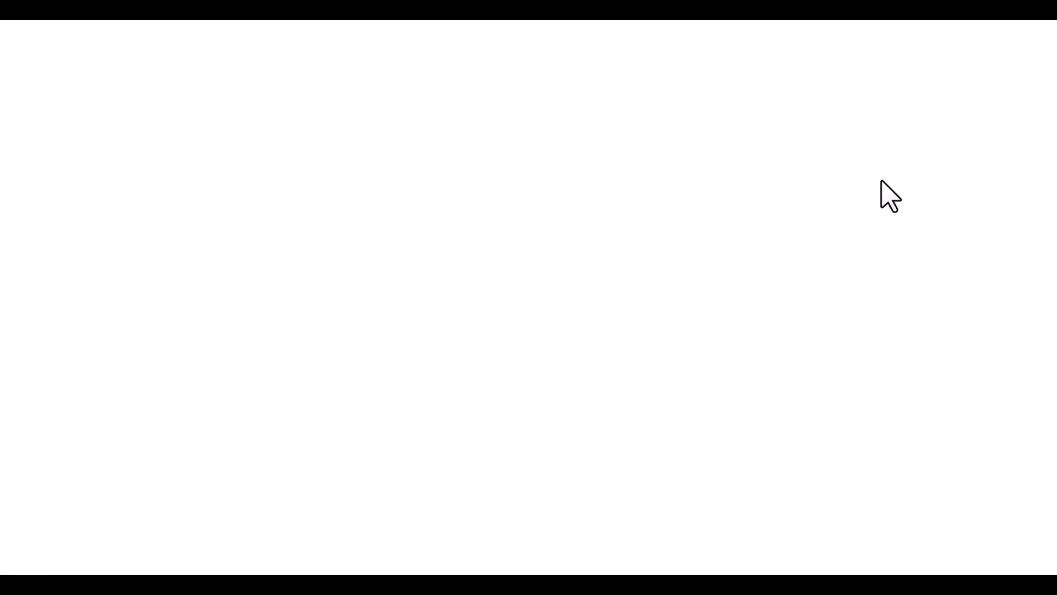
pyautogui.rightClick(378, 73)
pyautogui.click(507, 238)
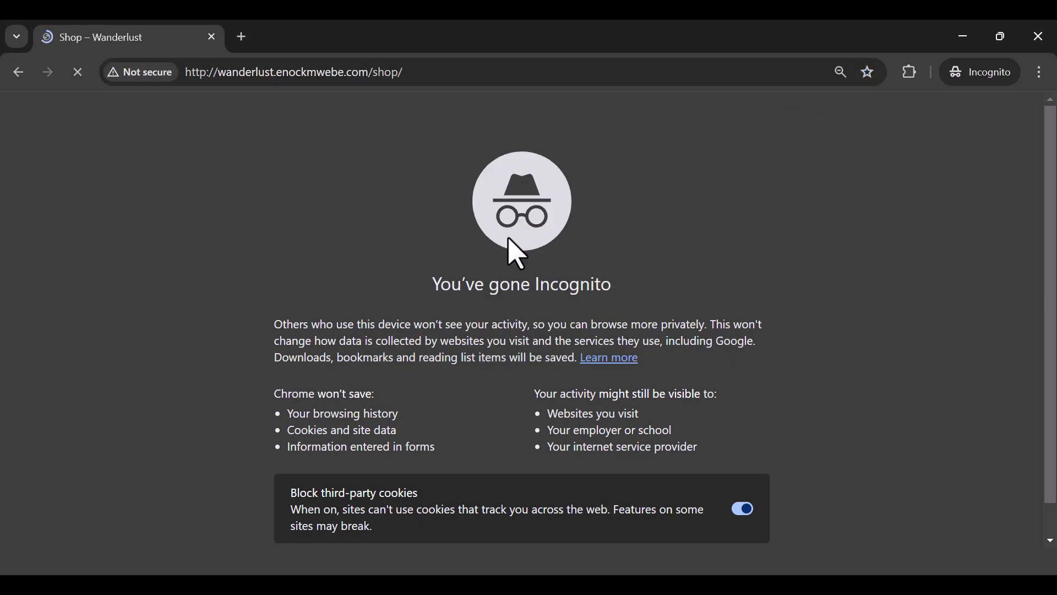
pyautogui.scroll(-3, 903, 348)
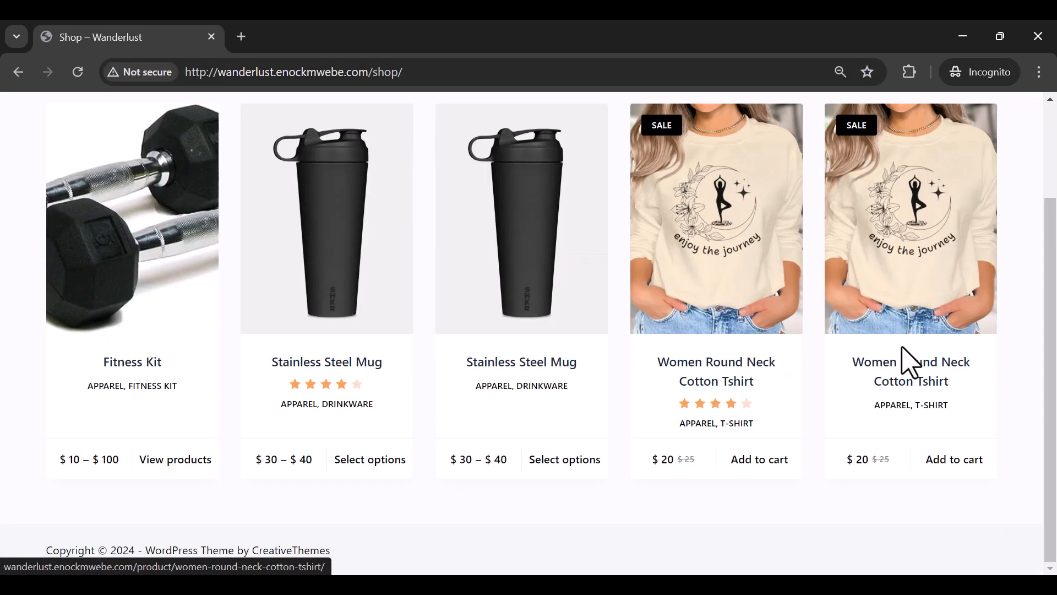
pyautogui.scroll(2, 906, 365)
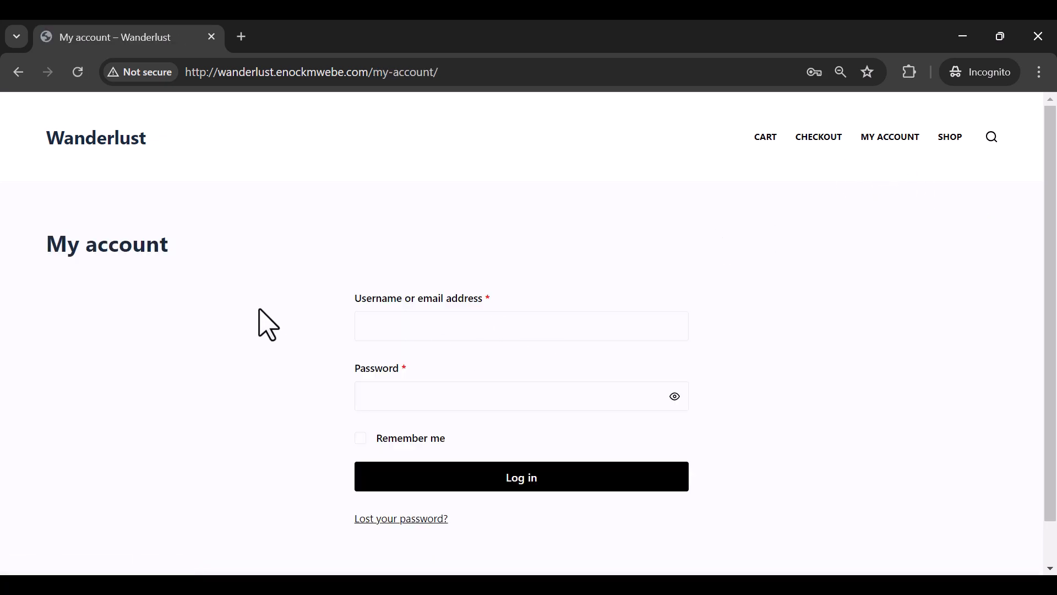
# Examine the username and password fields of the visitor's login form on the My Account page
pyautogui.scroll(-1, 290, 320)
pyautogui.click(424, 286)
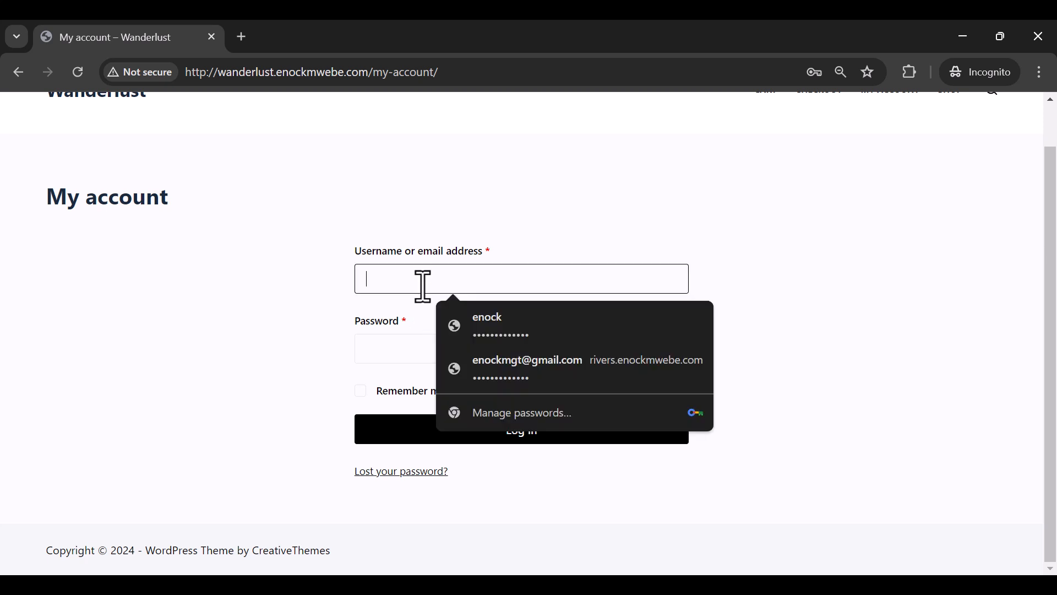
pyautogui.click(394, 335)
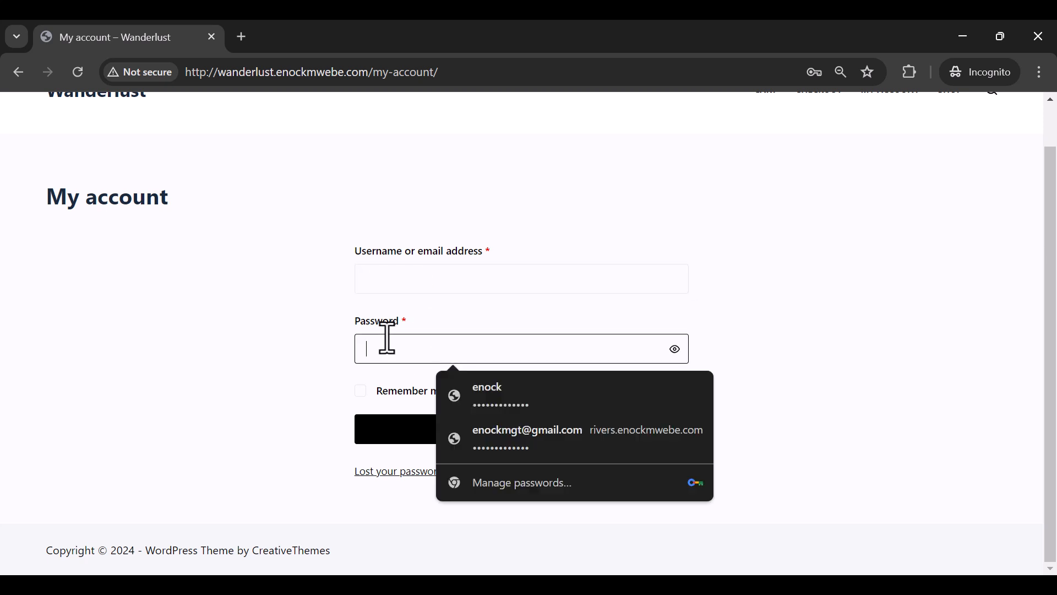
pyautogui.click(403, 279)
pyautogui.click(396, 365)
pyautogui.click(415, 279)
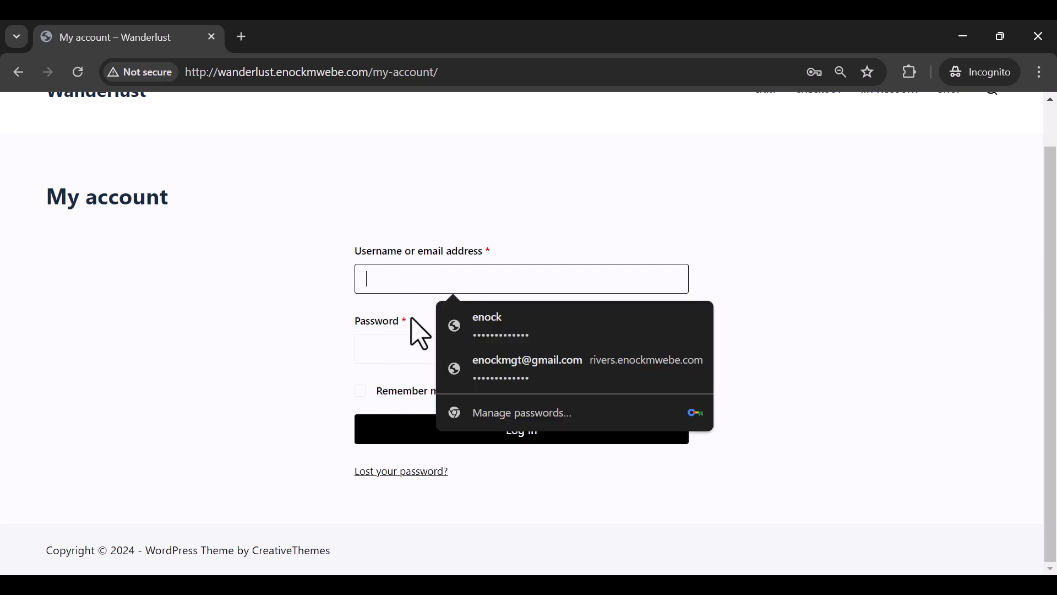
pyautogui.click(401, 355)
pyautogui.click(249, 356)
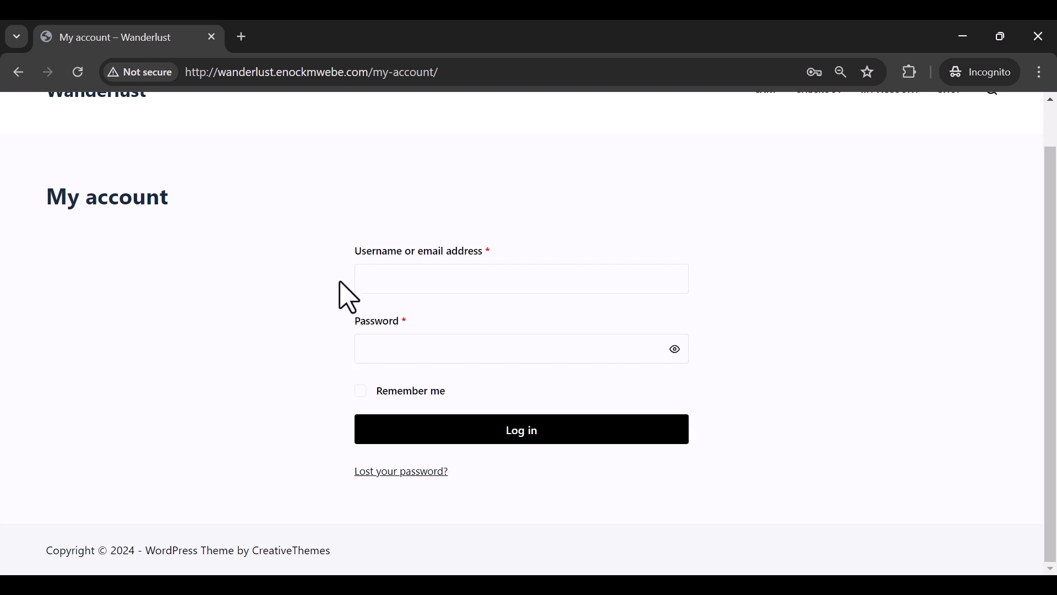
# Try to log in with an altered saved username and the stored account password, and close the incognito window
pyautogui.click(447, 289)
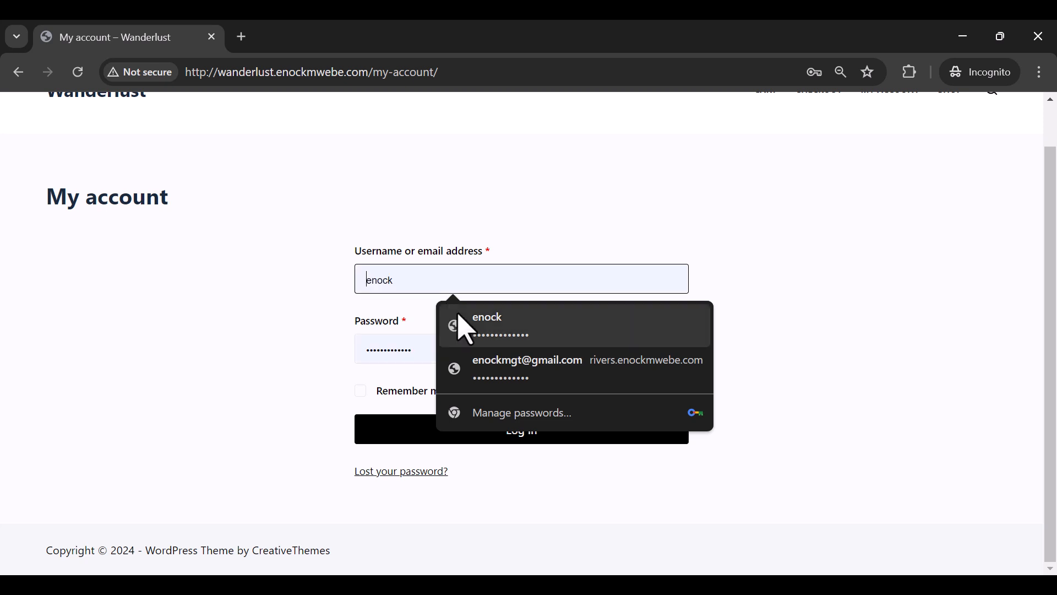
pyautogui.click(467, 326)
pyautogui.write('trt')
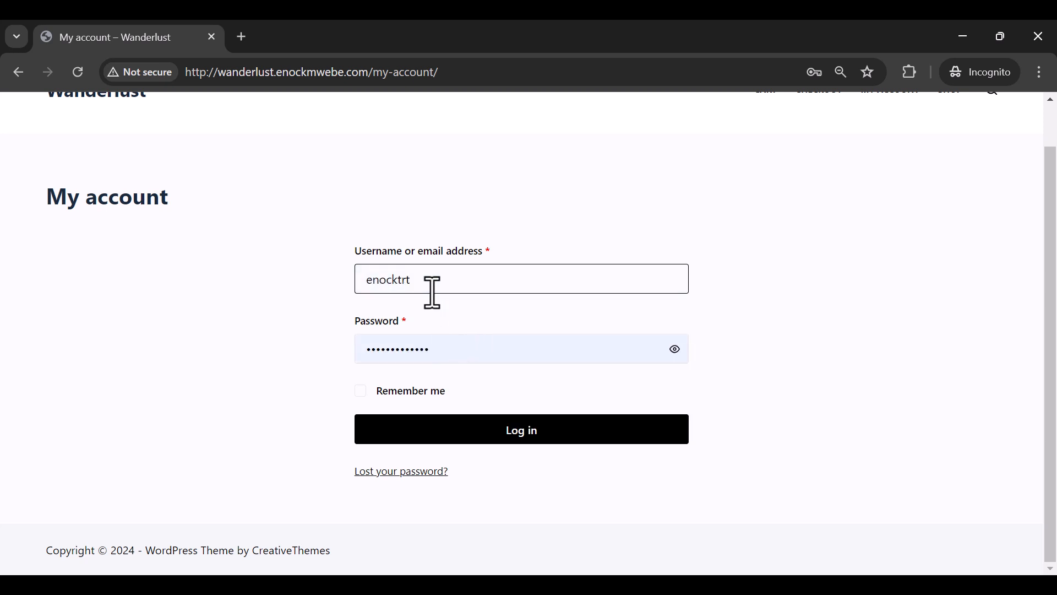
pyautogui.click(440, 430)
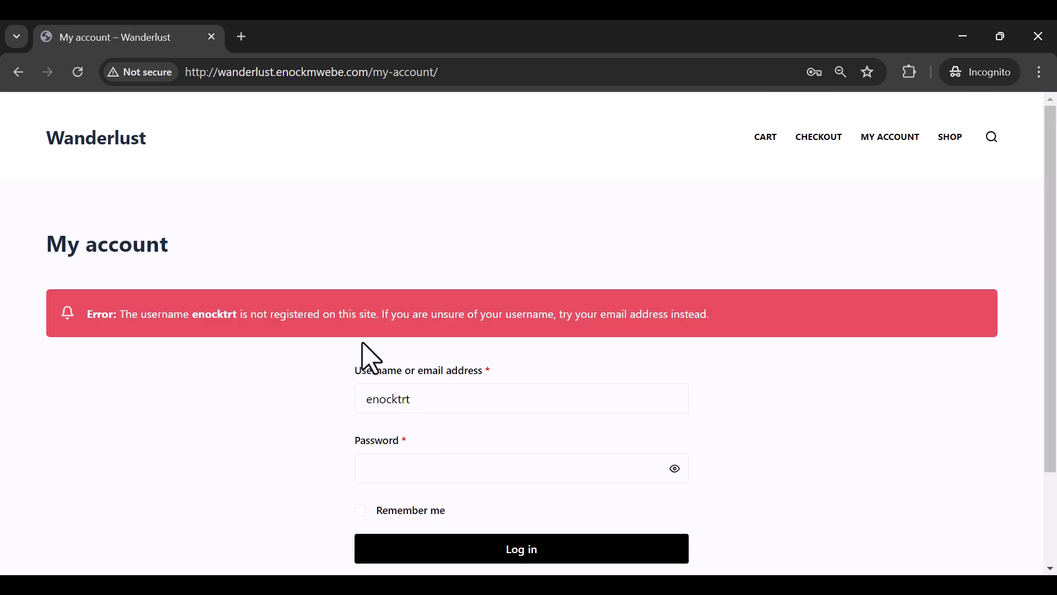
pyautogui.scroll(-2, 386, 350)
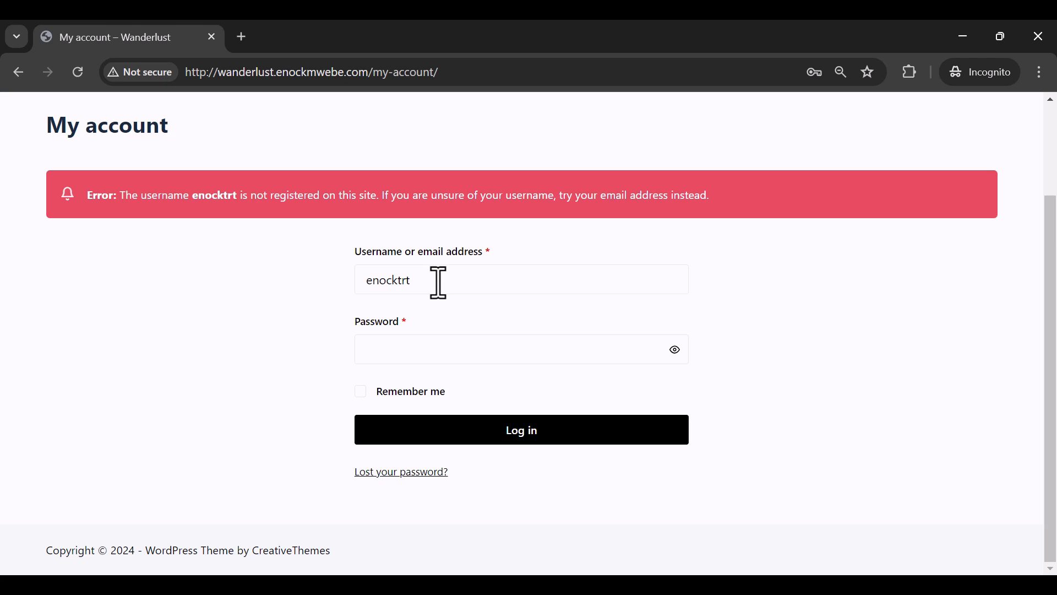
pyautogui.click(1031, 44)
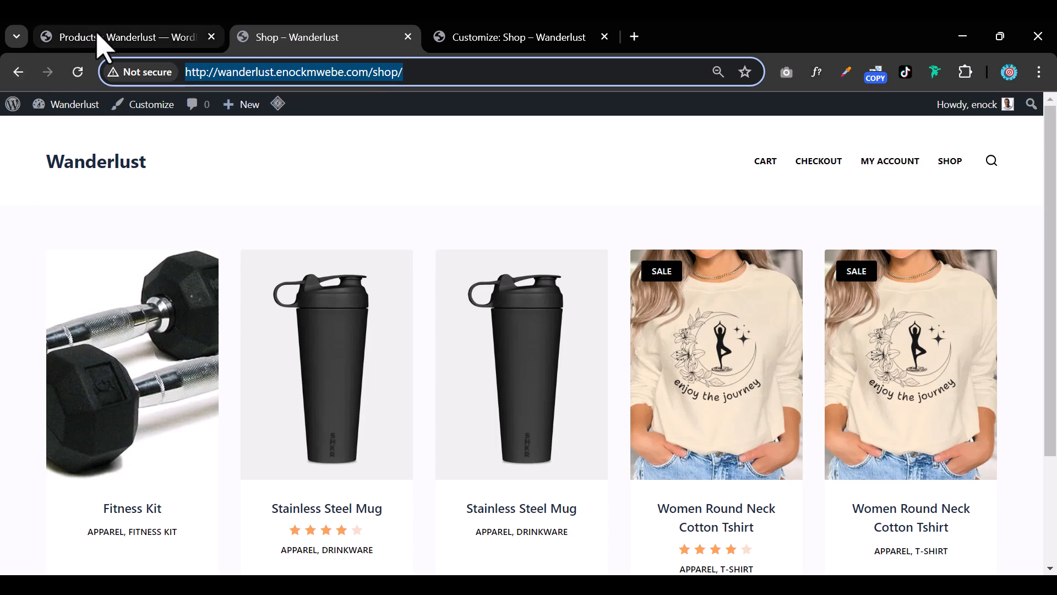
# Open the Accounts & Privacy section of the WooCommerce settings in the site's admin
pyautogui.click(102, 44)
pyautogui.moveTo(77, 306)
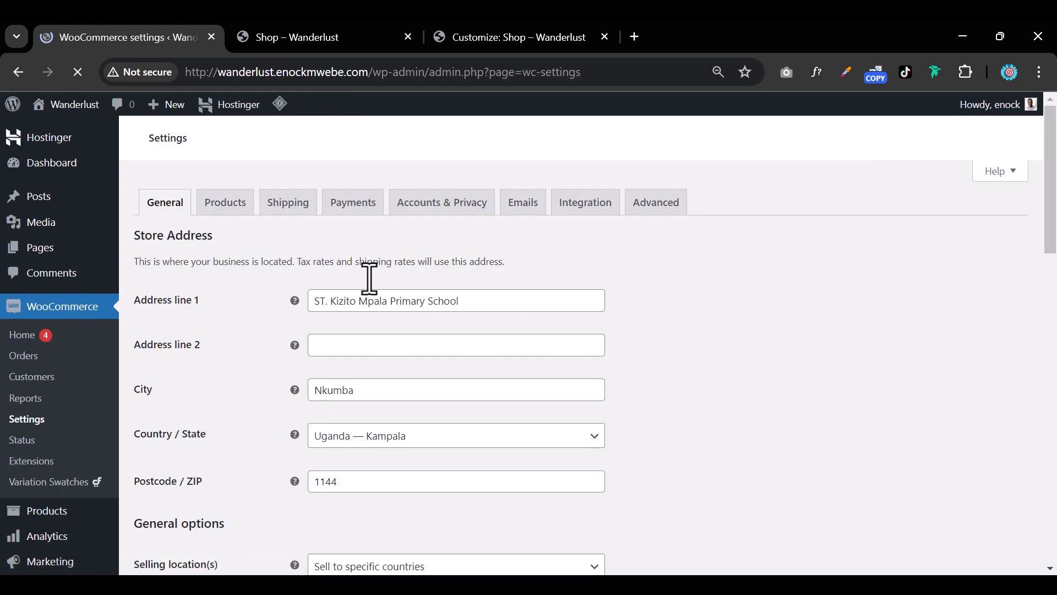
pyautogui.click(414, 208)
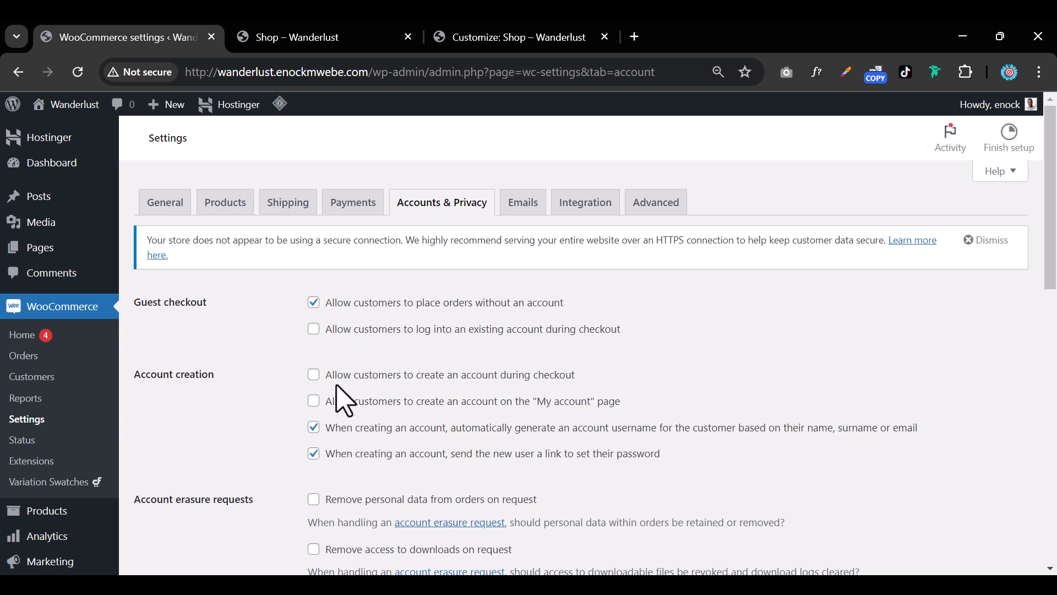
# Disable guest orders and automatic usernames, allow login during checkout and account creation on the My Account page, and save the settings
pyautogui.click(315, 330)
pyautogui.moveTo(335, 402); pyautogui.dragTo(420, 401)
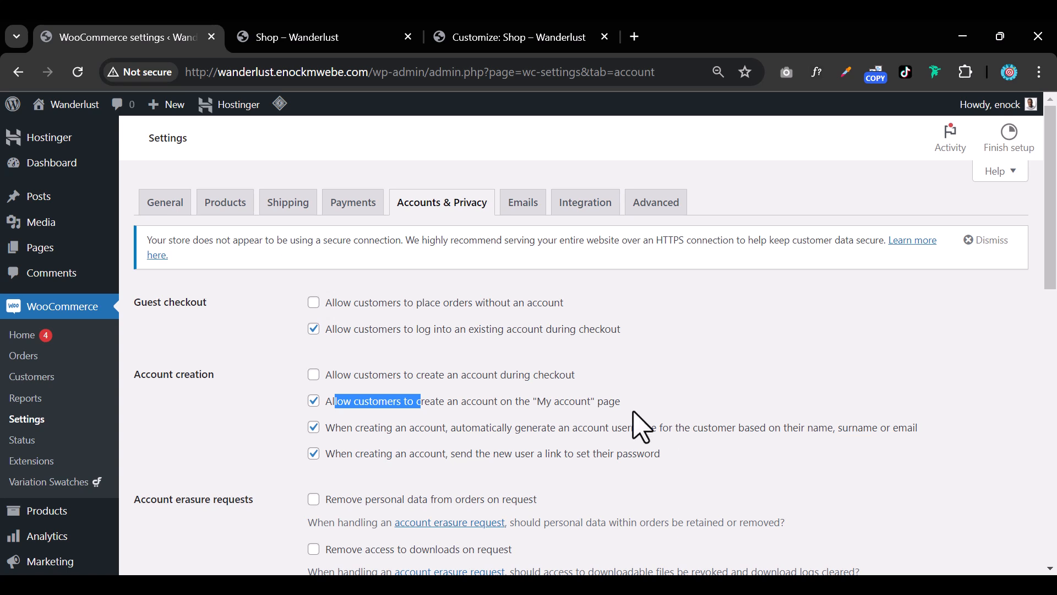
pyautogui.click(315, 454)
pyautogui.scroll(-15, 715, 424)
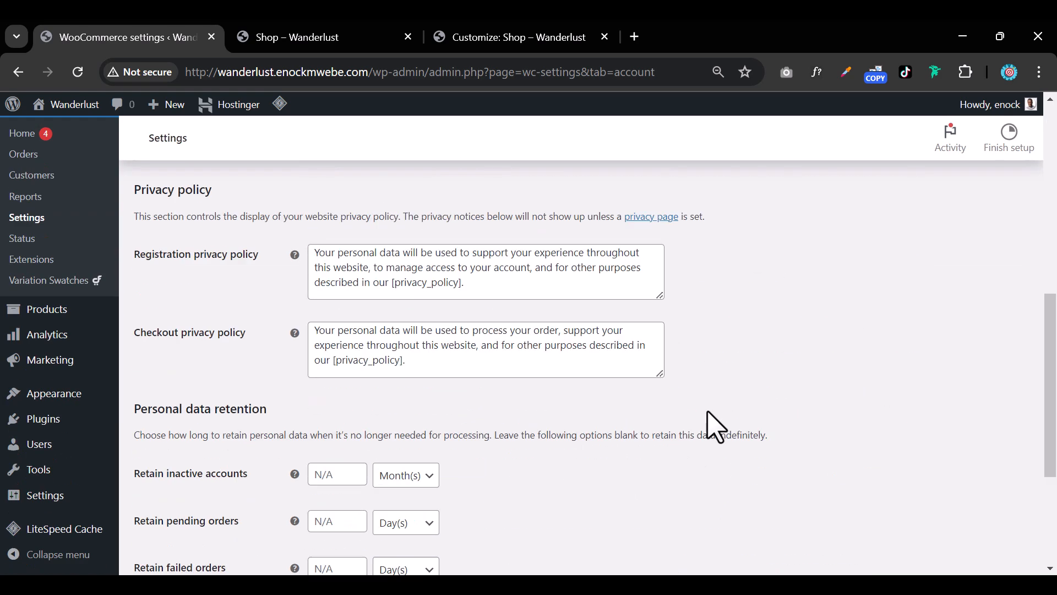
pyautogui.click(159, 498)
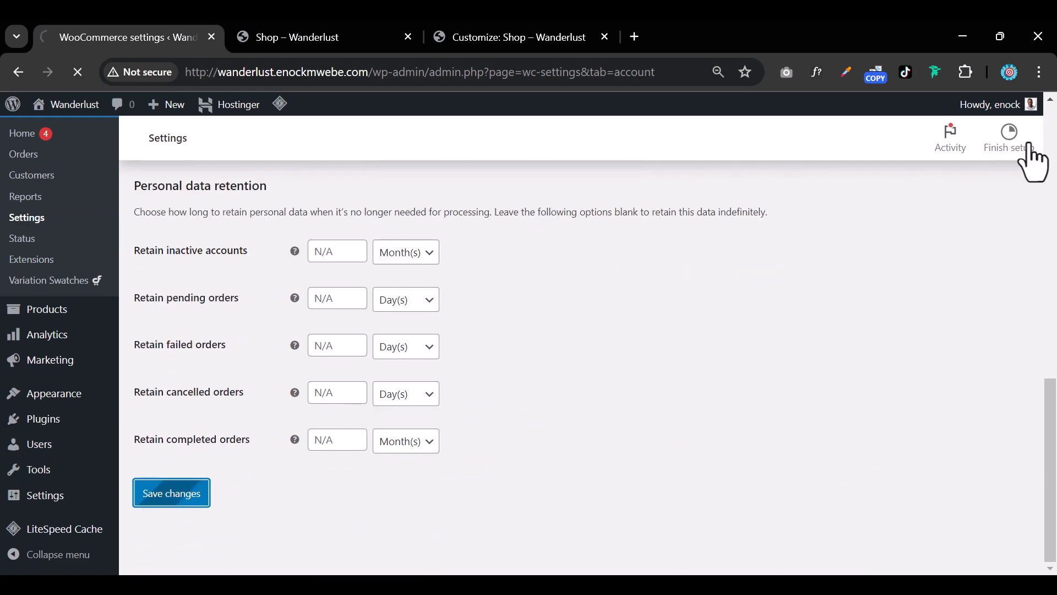
# Open the copied shop address in a new incognito window and view the login and registration forms on the My Account page
pyautogui.click(1039, 72)
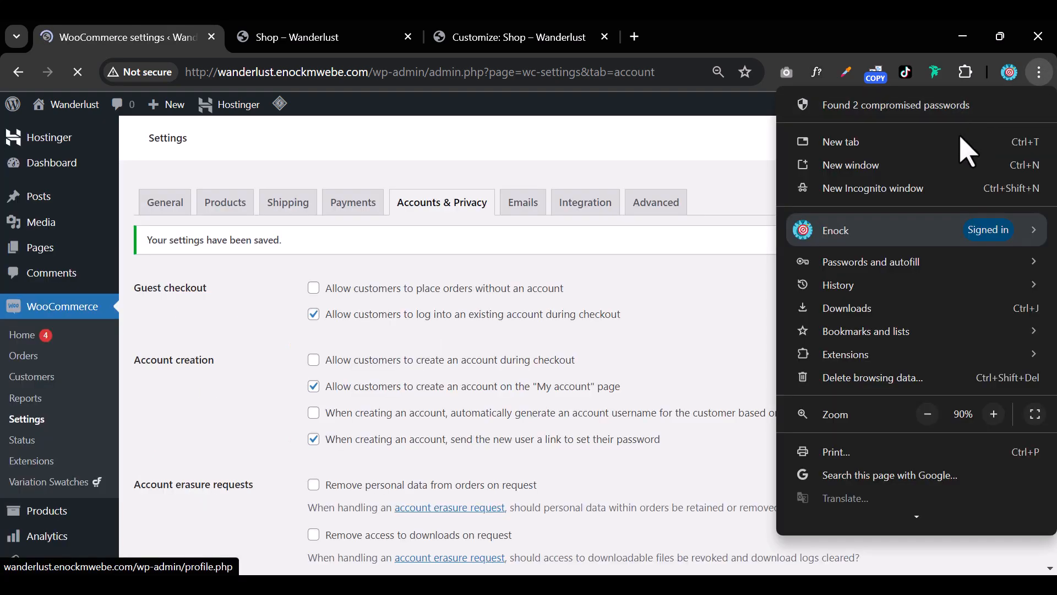
pyautogui.click(412, 232)
pyautogui.hotkey('ctrl', 'shift', 'n')
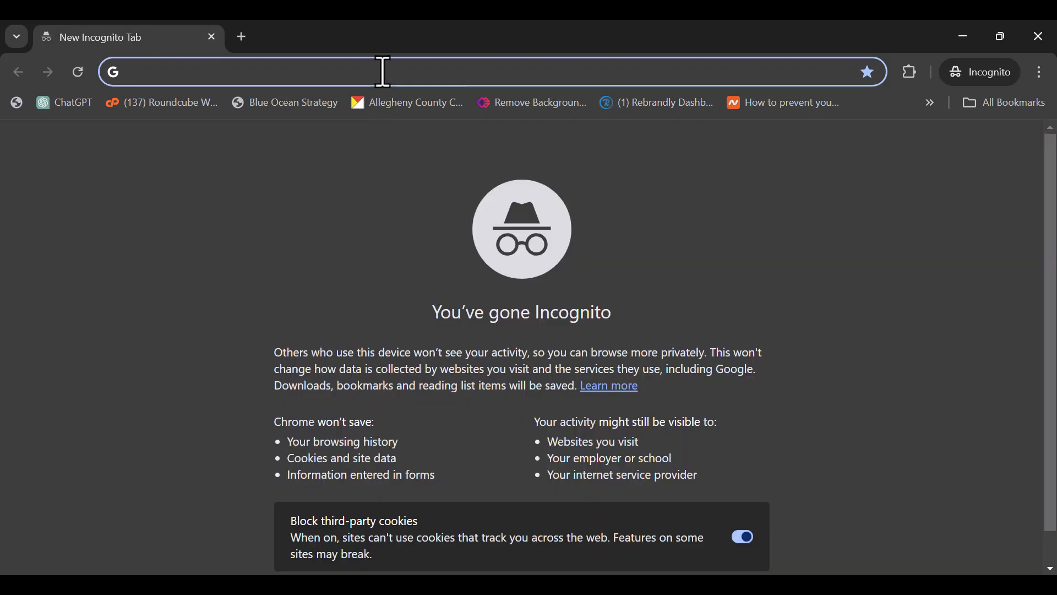
pyautogui.rightClick(383, 72)
pyautogui.click(484, 232)
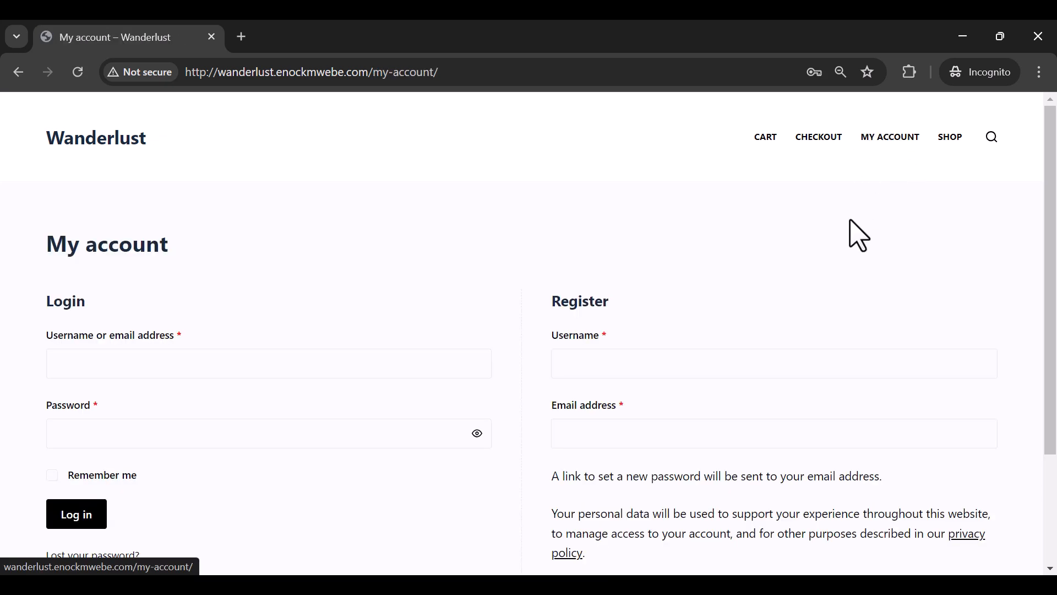
pyautogui.scroll(-3, 852, 234)
# Fill in the registration form's username and email address from the saved entries without submitting it
pyautogui.click(635, 212)
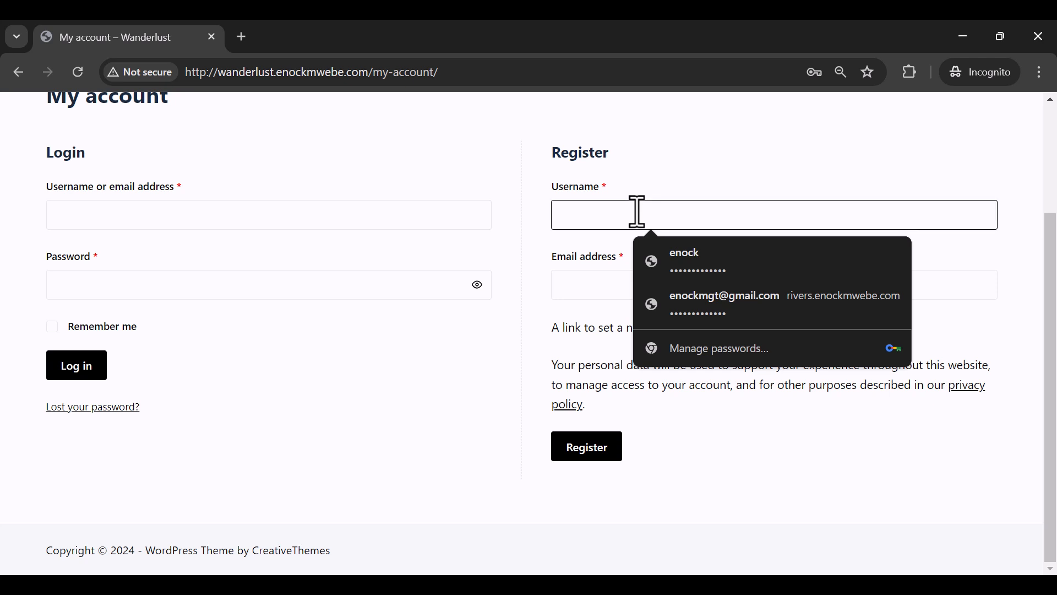
pyautogui.click(685, 255)
pyautogui.click(638, 281)
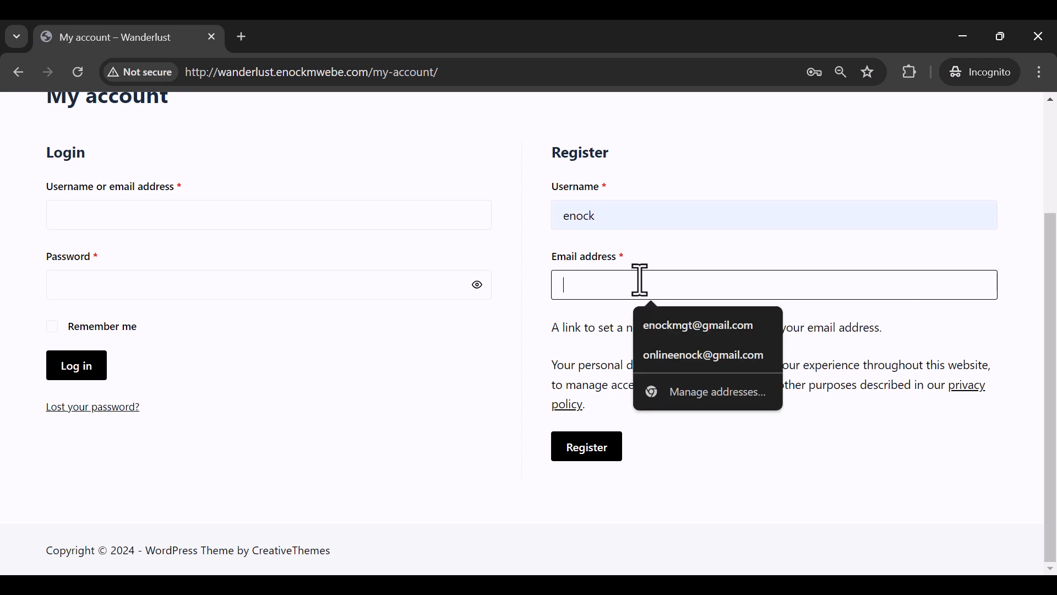
pyautogui.click(702, 357)
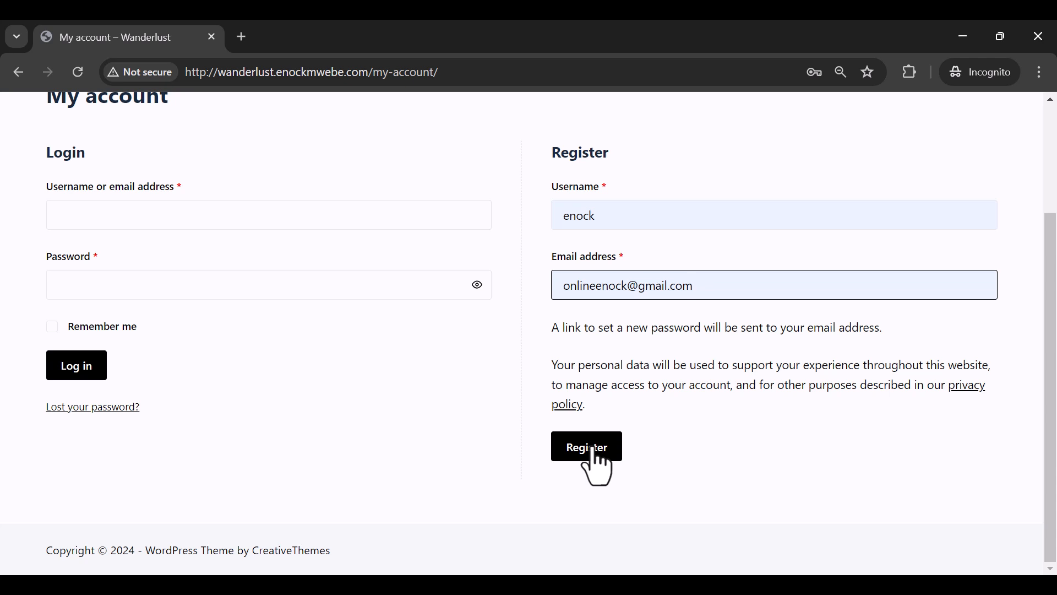
pyautogui.scroll(3, 408, 378)
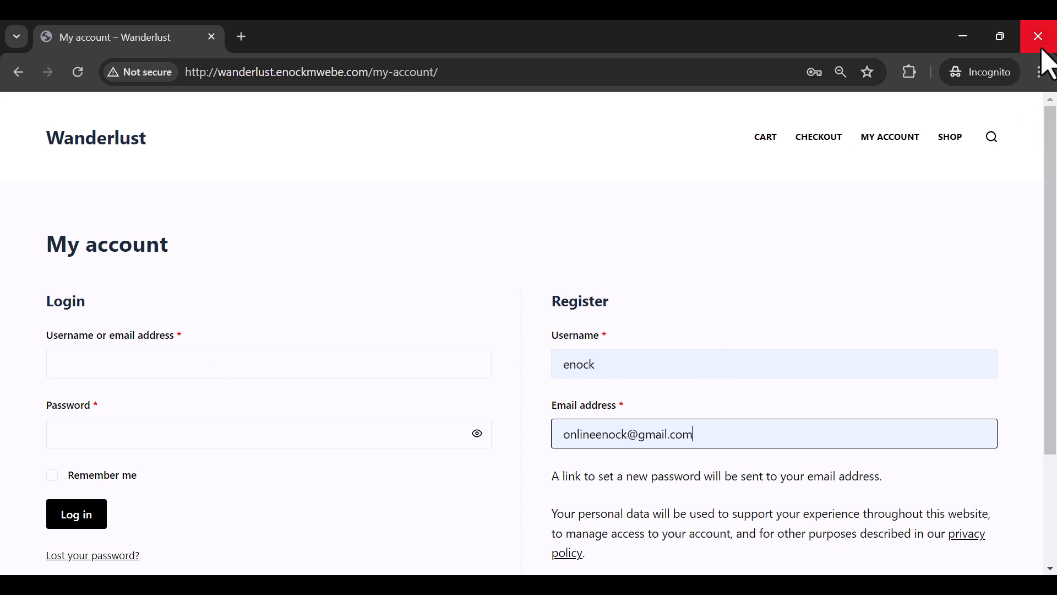
# View the Fitness Kit product from the Shop page and check its related products
pyautogui.click(954, 140)
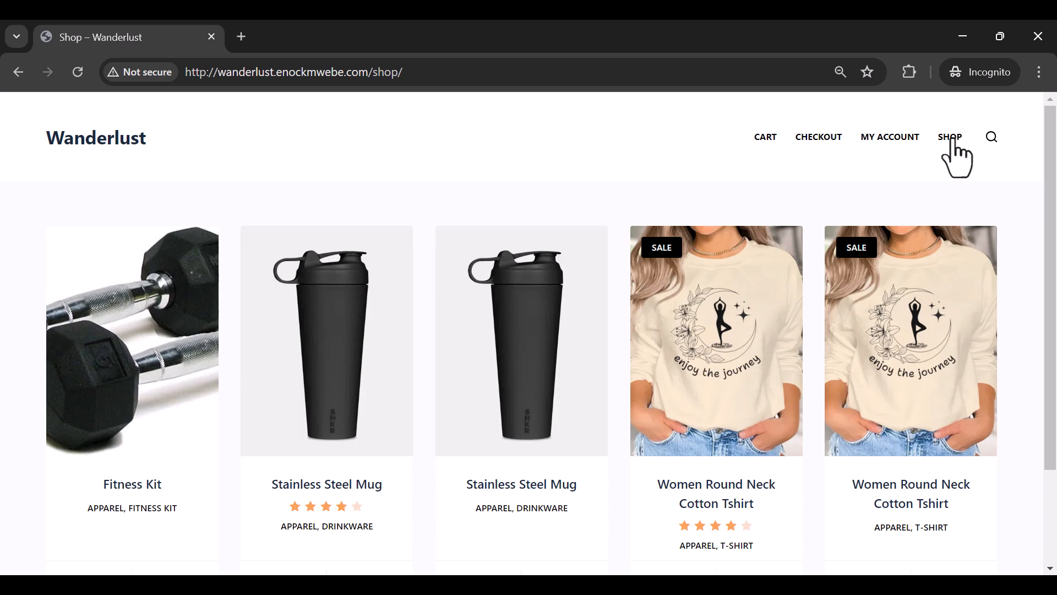
pyautogui.scroll(-2, 786, 296)
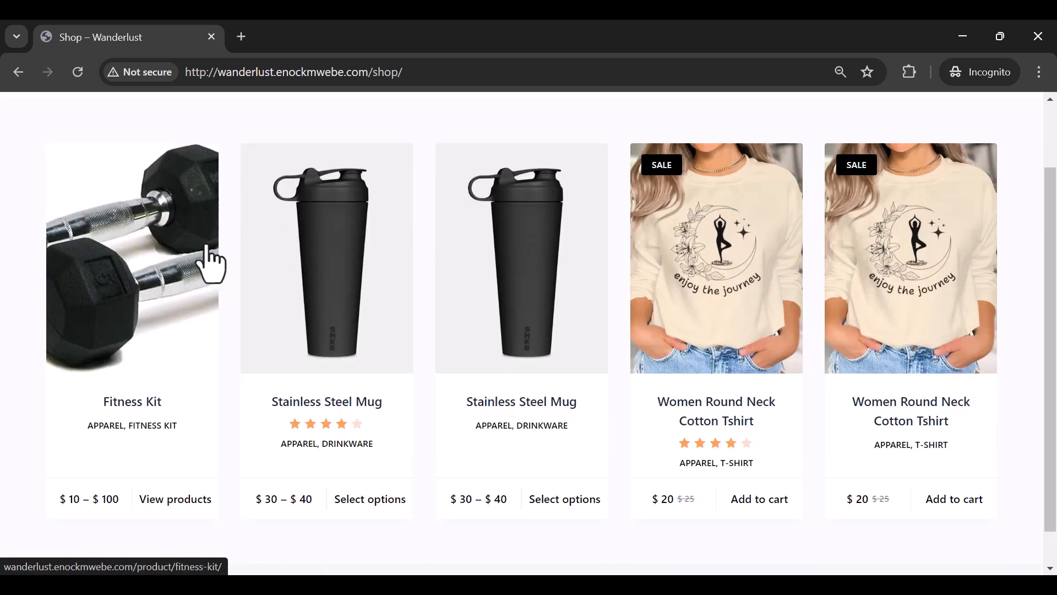
pyautogui.click(190, 265)
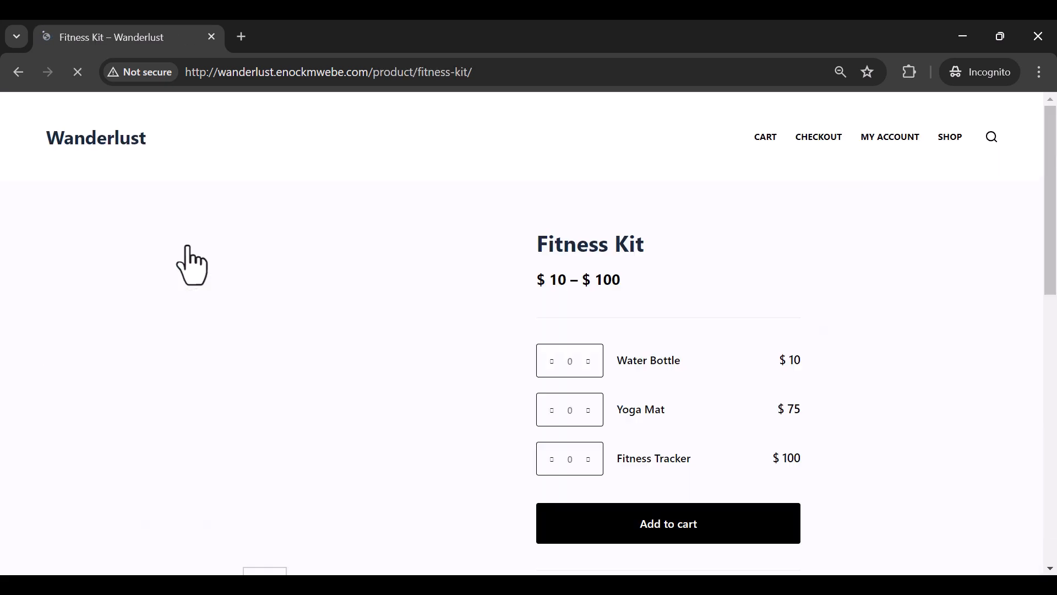
pyautogui.scroll(-10, 668, 406)
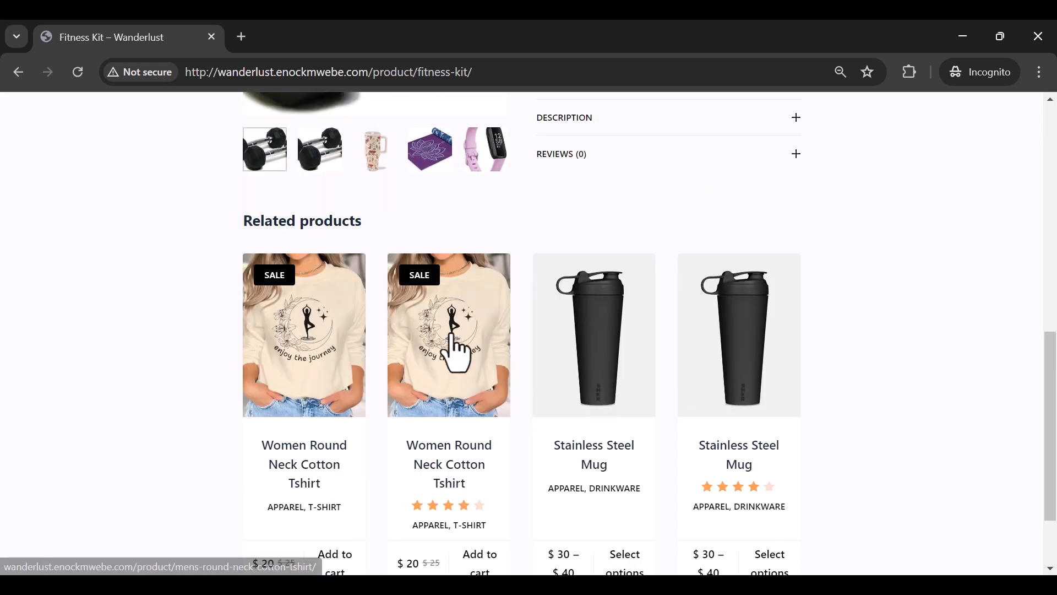
# Open the rated Women Round Neck Cotton Tshirt from the related products and expand its reviews section
pyautogui.click(453, 346)
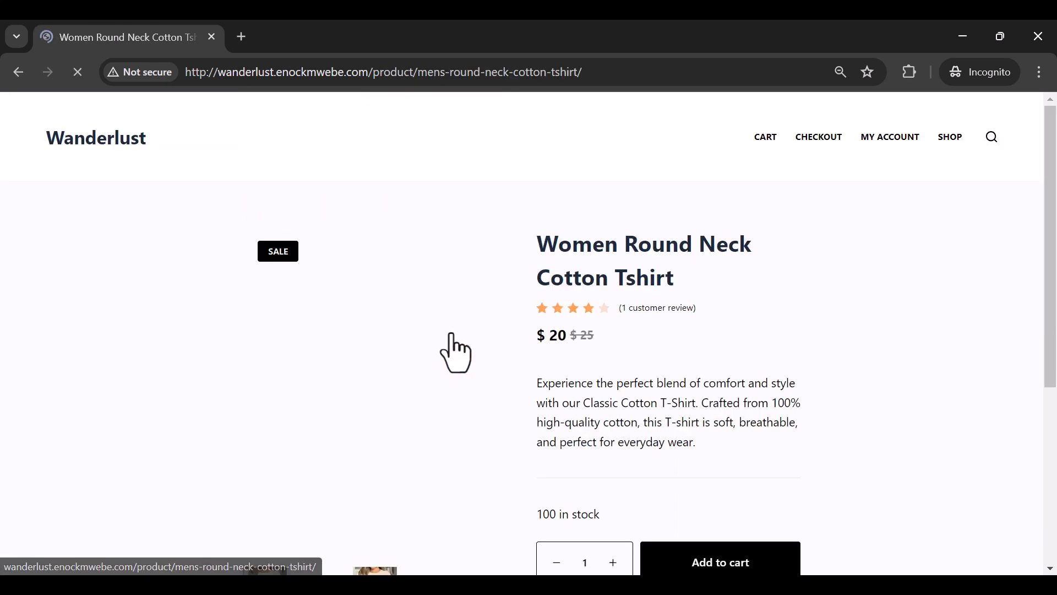
pyautogui.scroll(-4, 743, 345)
pyautogui.scroll(-1, 743, 346)
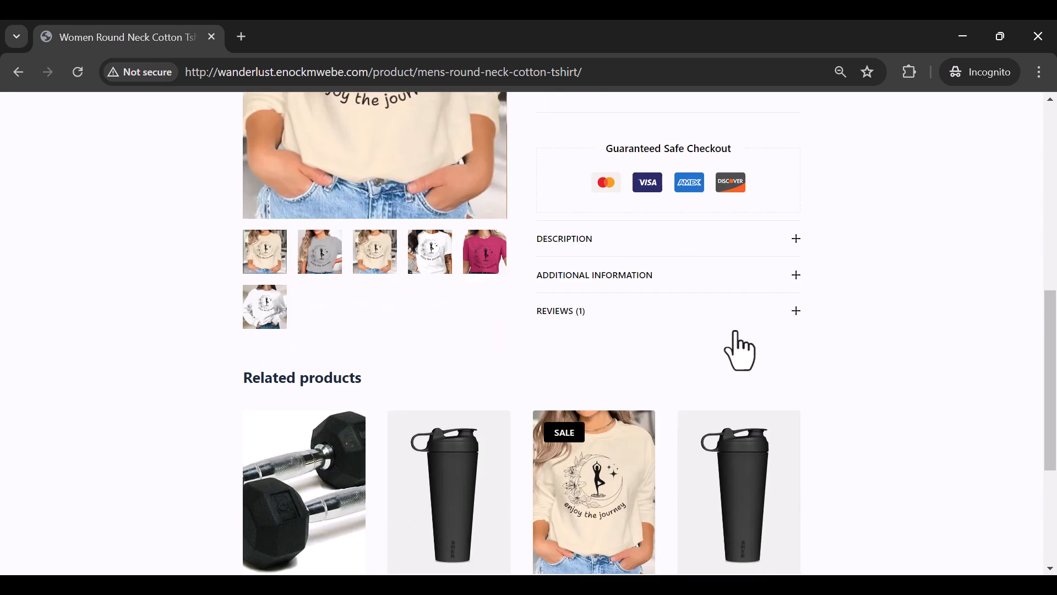
pyautogui.click(796, 318)
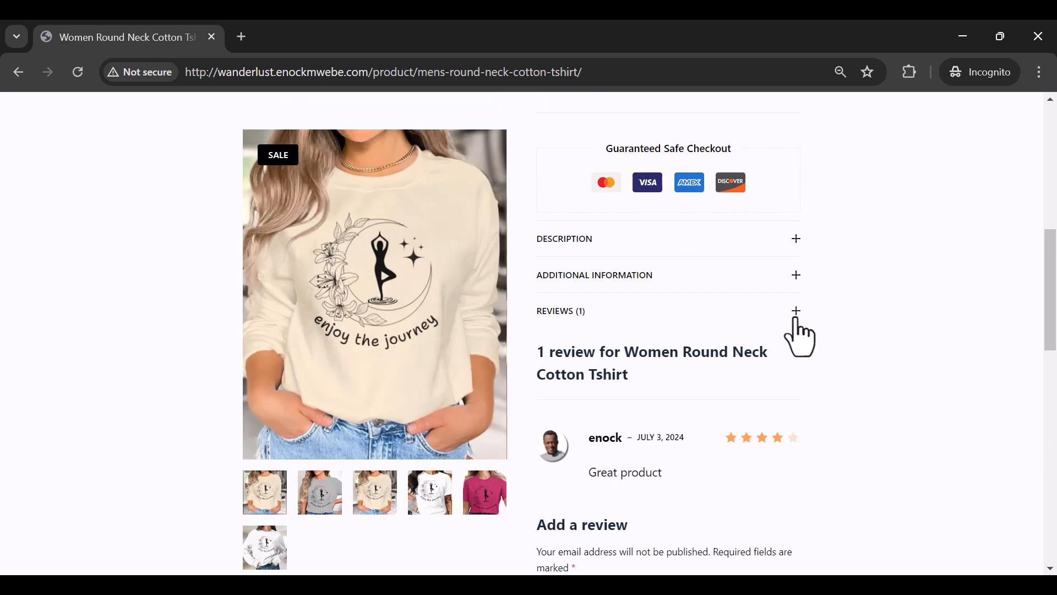
# Fill in the review form with the reviewer's name, the first saved email address and the review text "Horrible Materials"
pyautogui.scroll(-1, 687, 354)
pyautogui.scroll(-3, 665, 364)
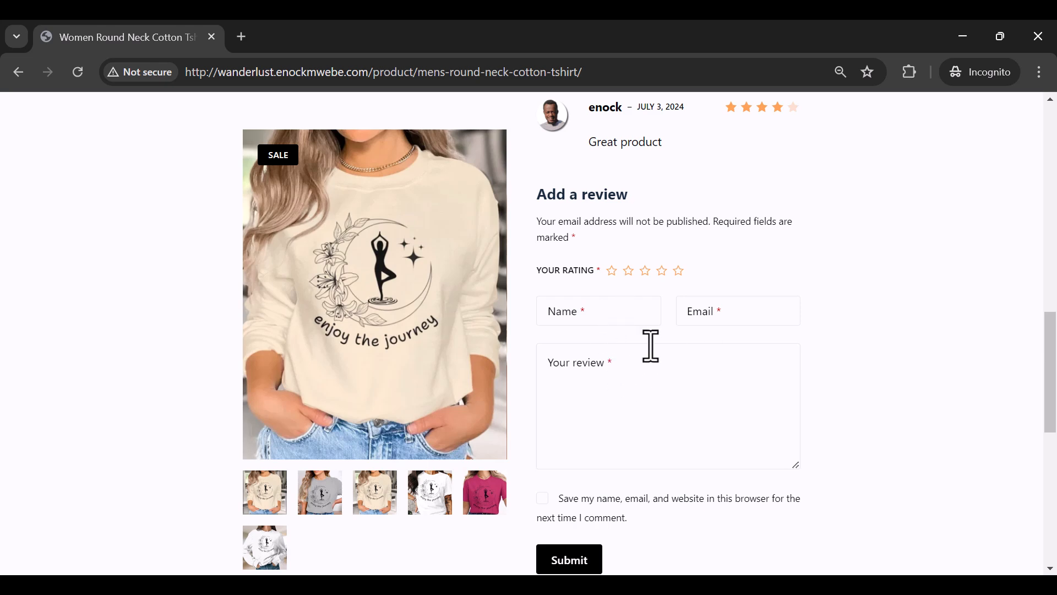
pyautogui.click(622, 317)
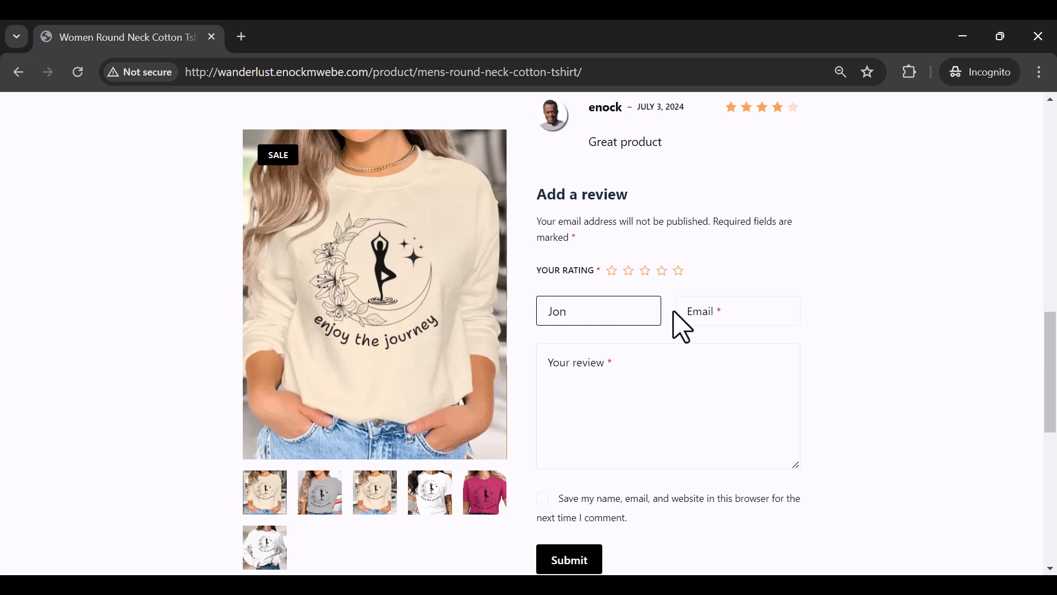
pyautogui.click(727, 309)
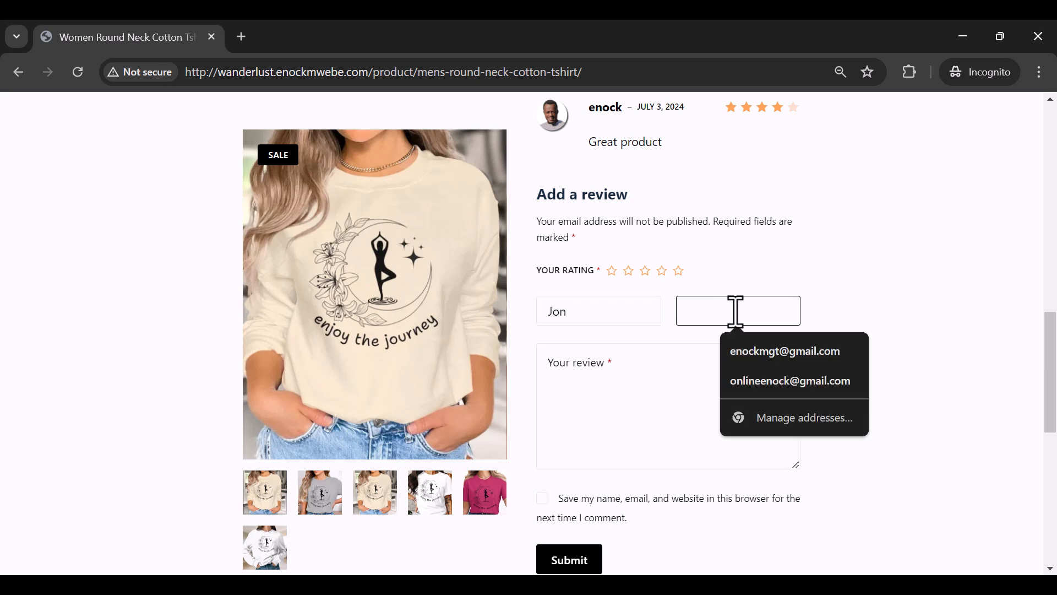
pyautogui.click(738, 352)
pyautogui.click(600, 390)
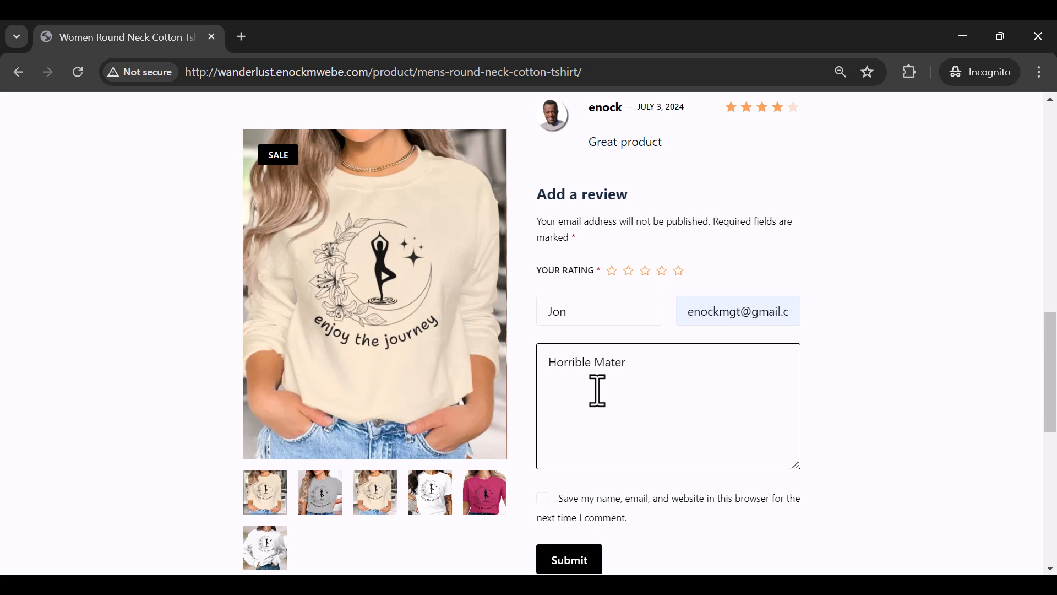
# Give the Women Round Neck Cotton Tshirt a one-star rating and submit the review
pyautogui.scroll(-3, 598, 391)
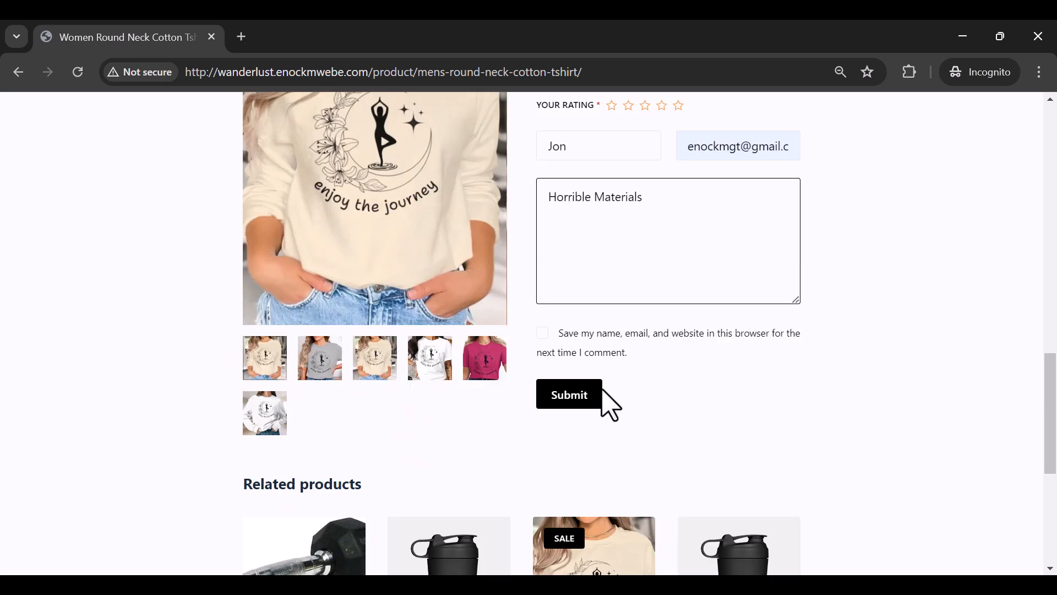
pyautogui.click(566, 401)
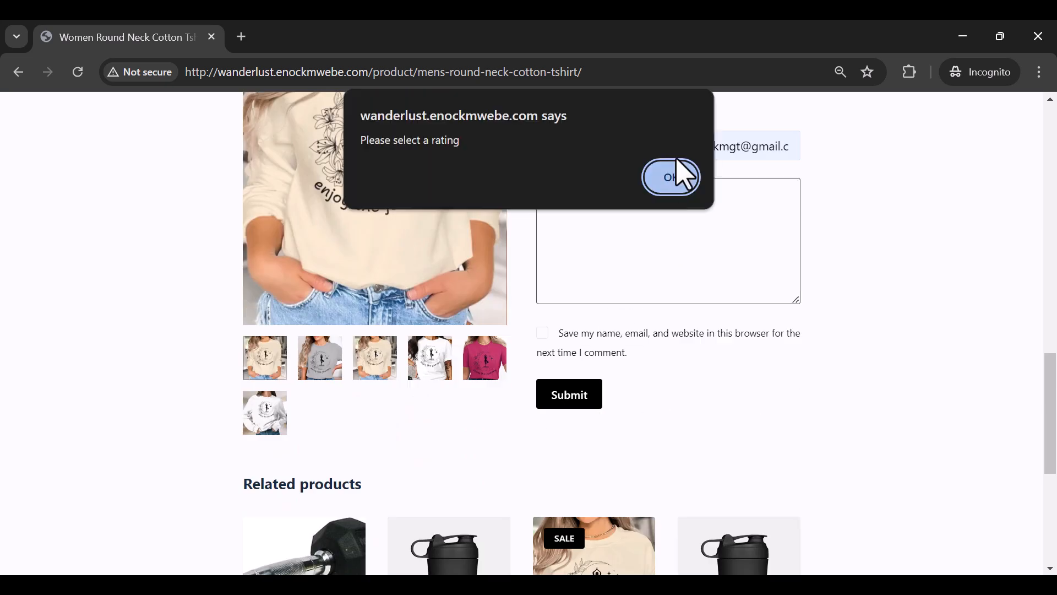
pyautogui.click(681, 187)
pyautogui.scroll(3, 676, 283)
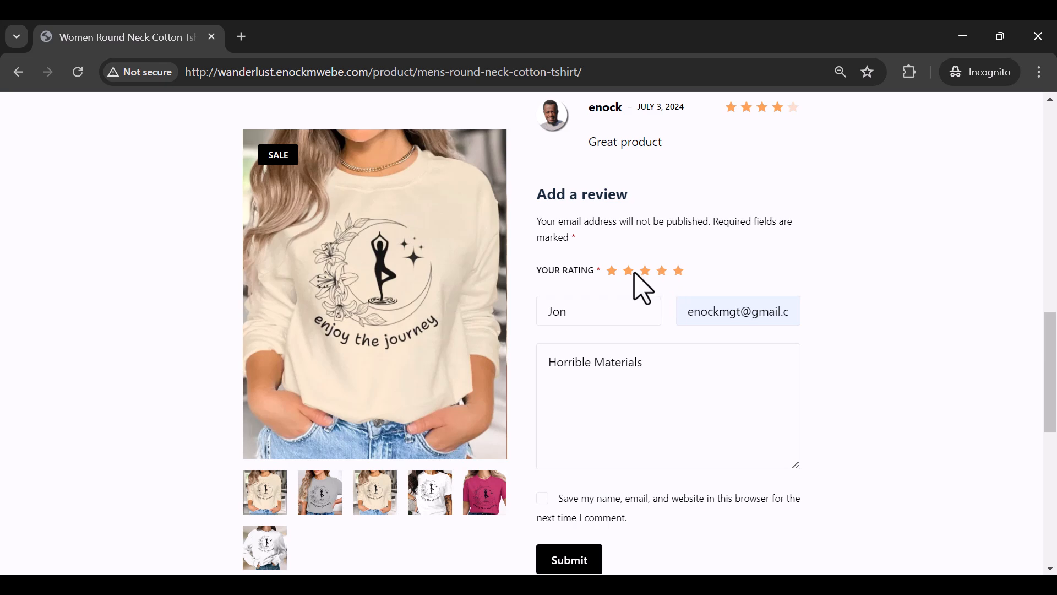
pyautogui.click(613, 271)
pyautogui.scroll(-5, 633, 331)
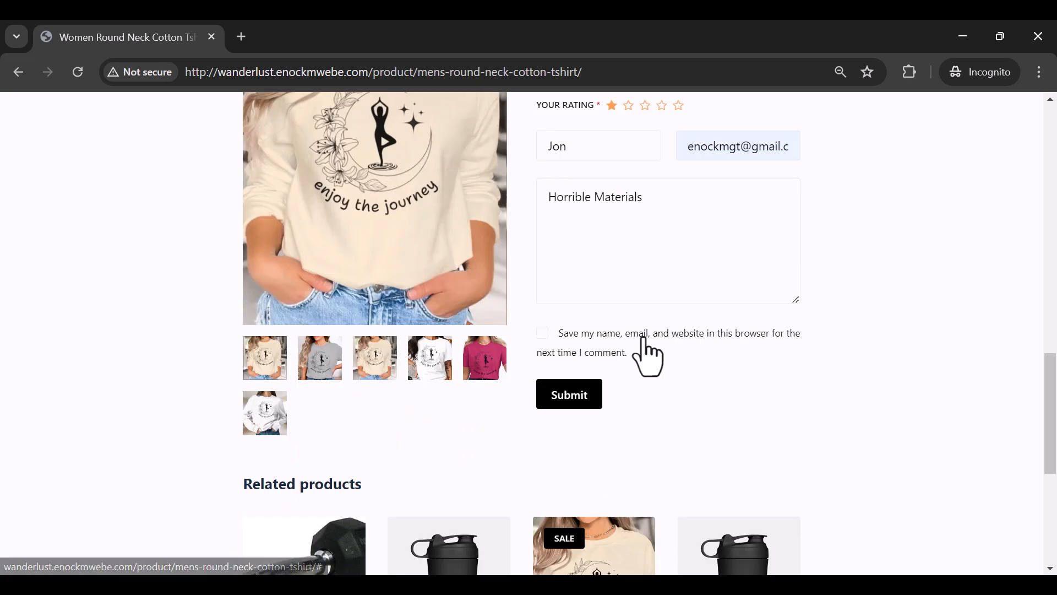
pyautogui.click(567, 313)
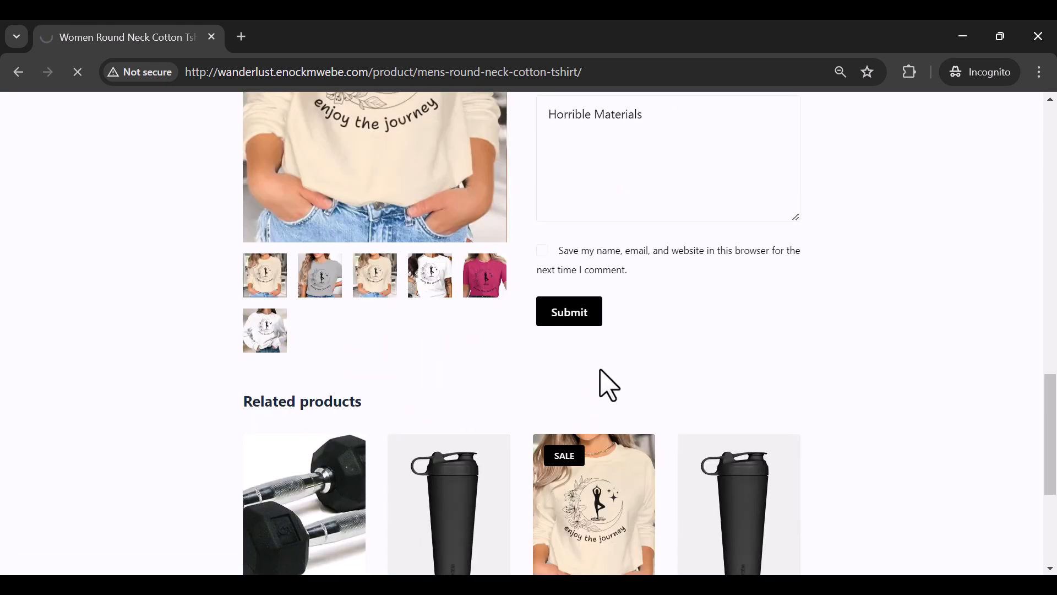
# Expand the T-shirt's reviews section and check how the submitted review is listed
pyautogui.scroll(8, 639, 370)
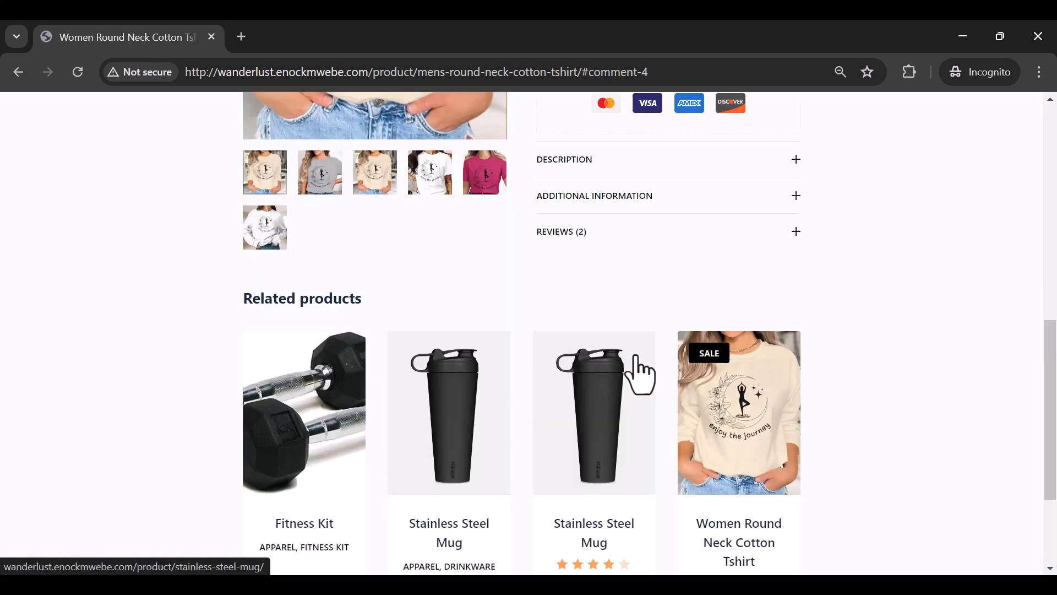
pyautogui.scroll(-6, 639, 364)
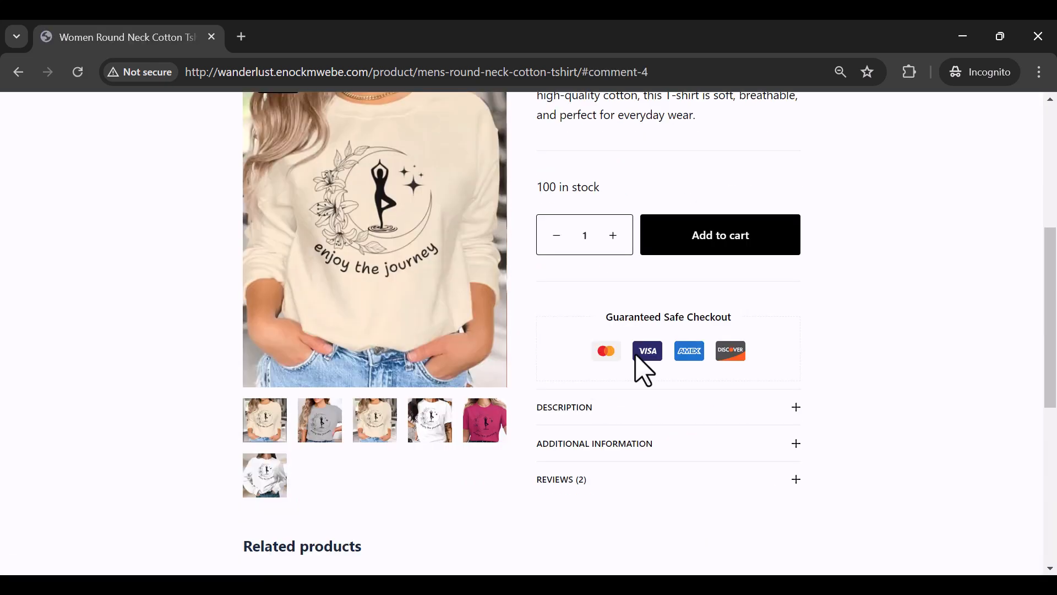
pyautogui.click(788, 312)
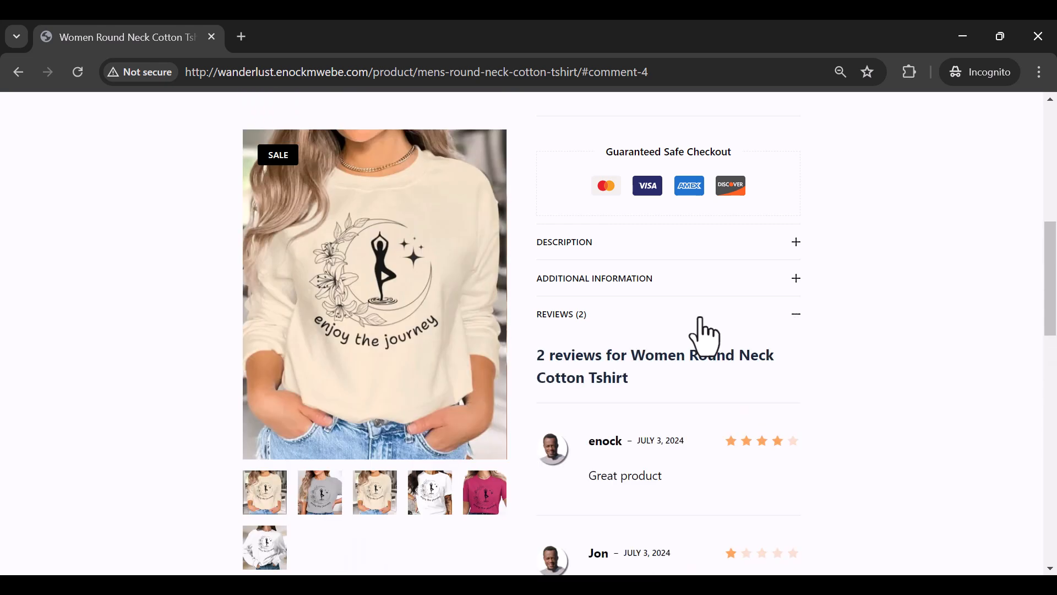
pyautogui.scroll(-3, 677, 380)
pyautogui.scroll(7, 573, 424)
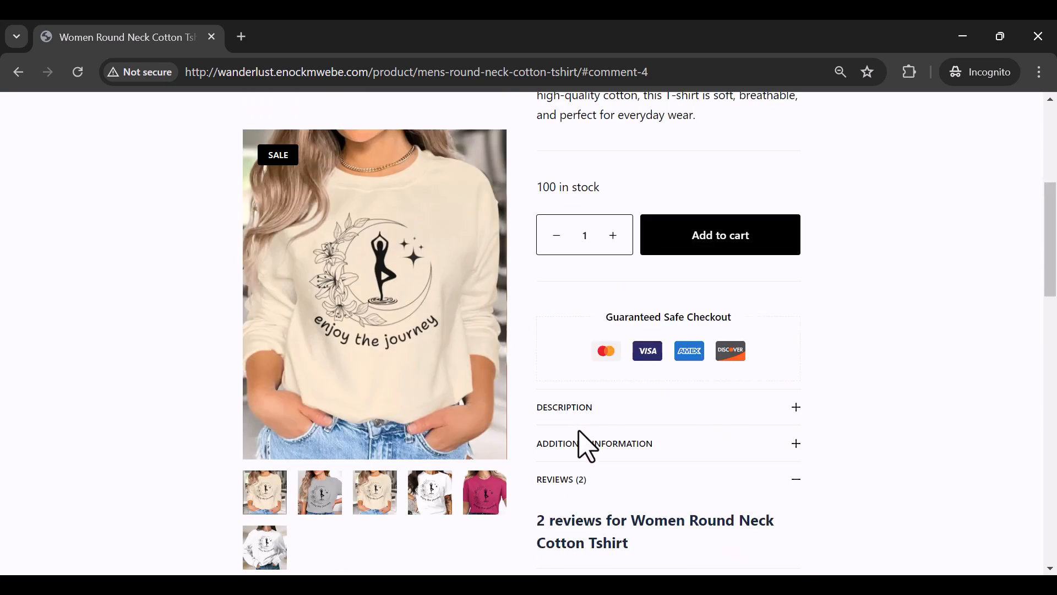
pyautogui.scroll(-7, 664, 407)
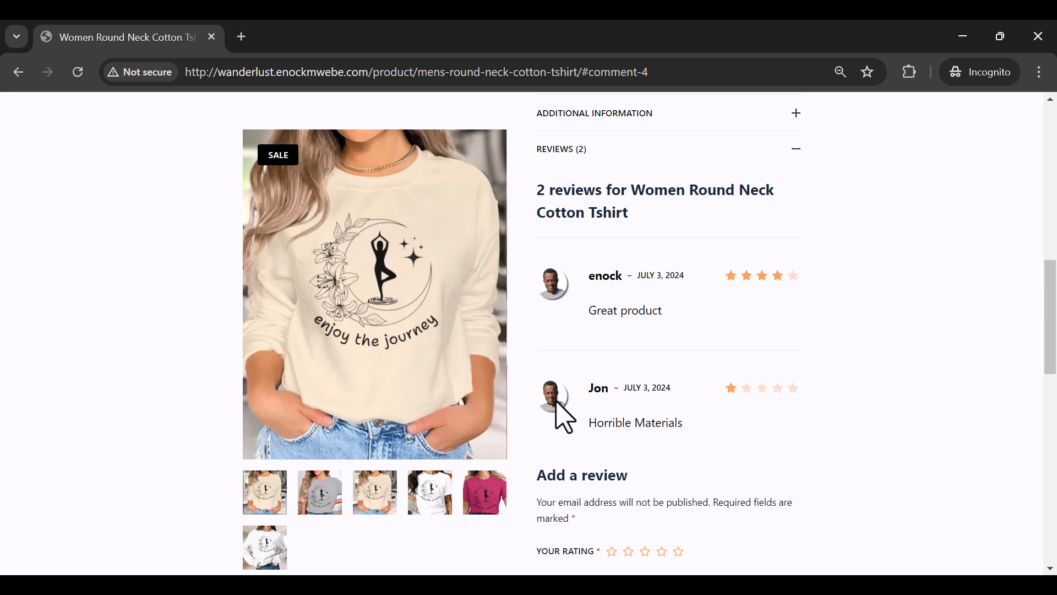
pyautogui.scroll(-4, 639, 396)
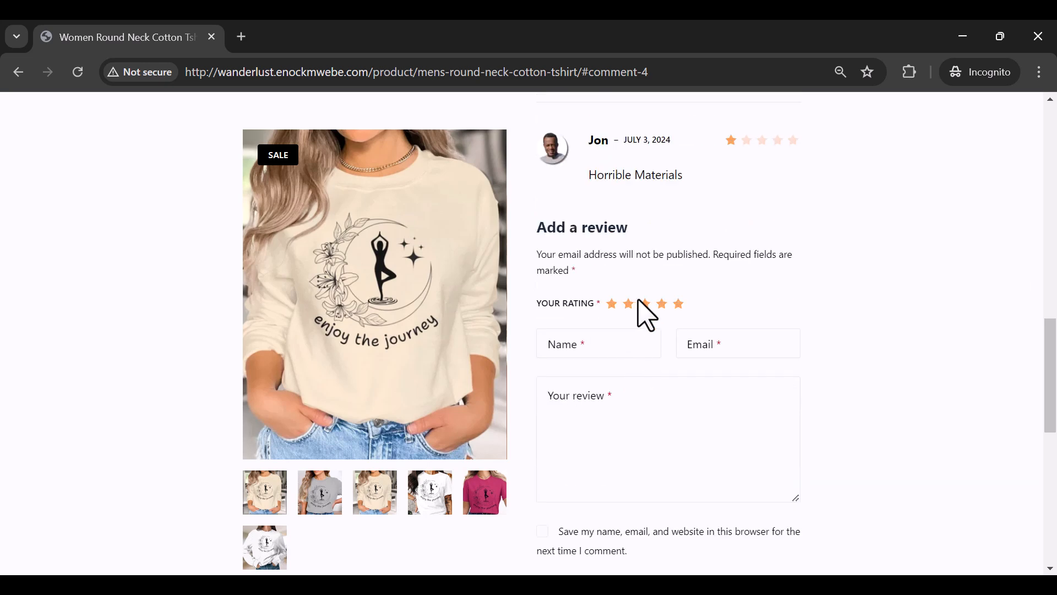
# Submit another one-star review with a different reviewer name, the second saved email address and the text "Bad product"
pyautogui.scroll(2, 562, 236)
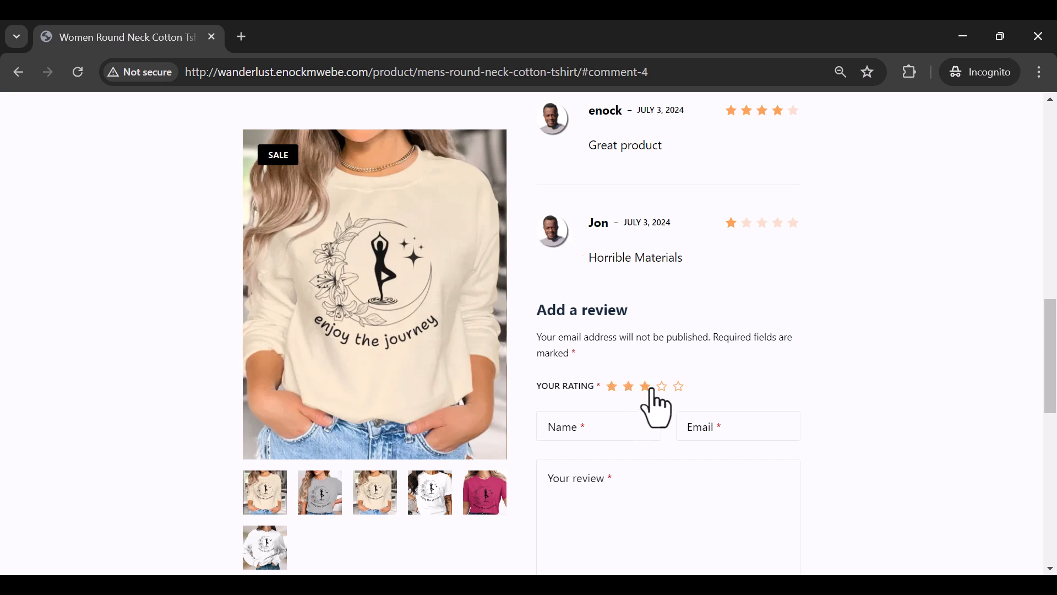
pyautogui.click(611, 388)
pyautogui.scroll(-2, 653, 435)
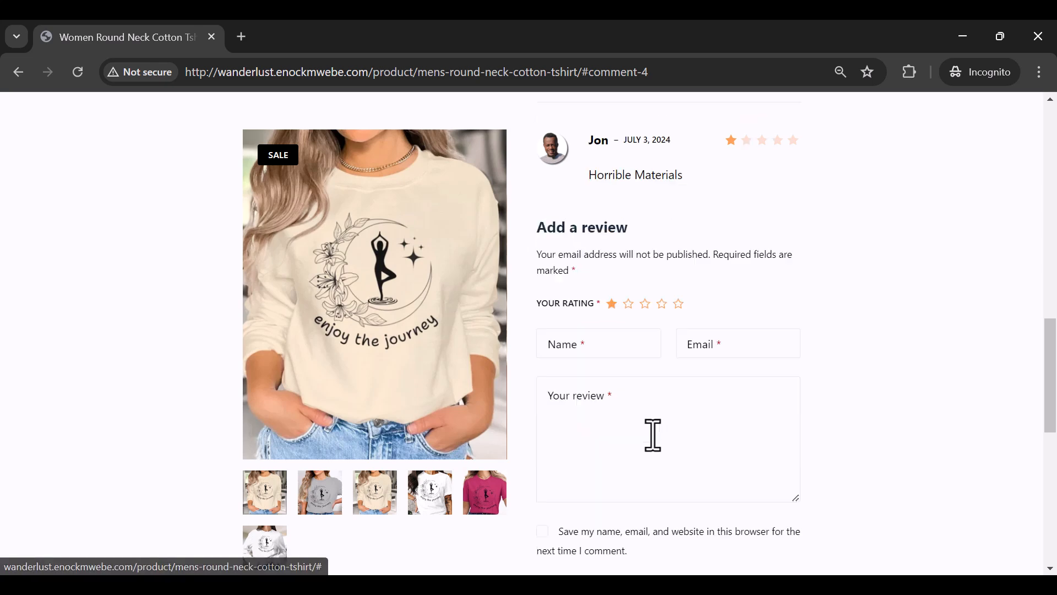
pyautogui.scroll(-2, 653, 435)
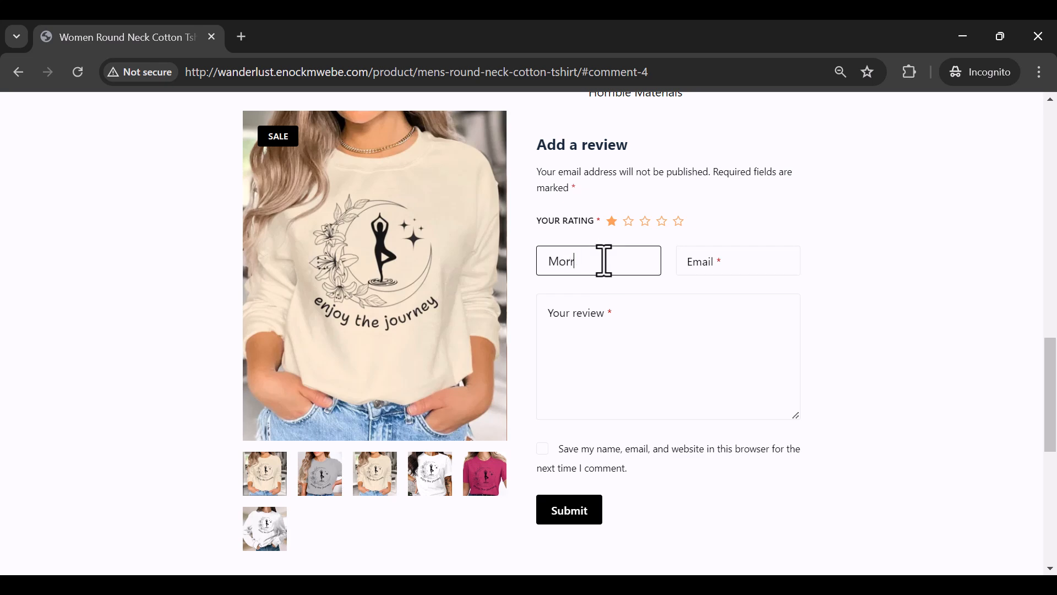
pyautogui.write('s')
pyautogui.click(685, 260)
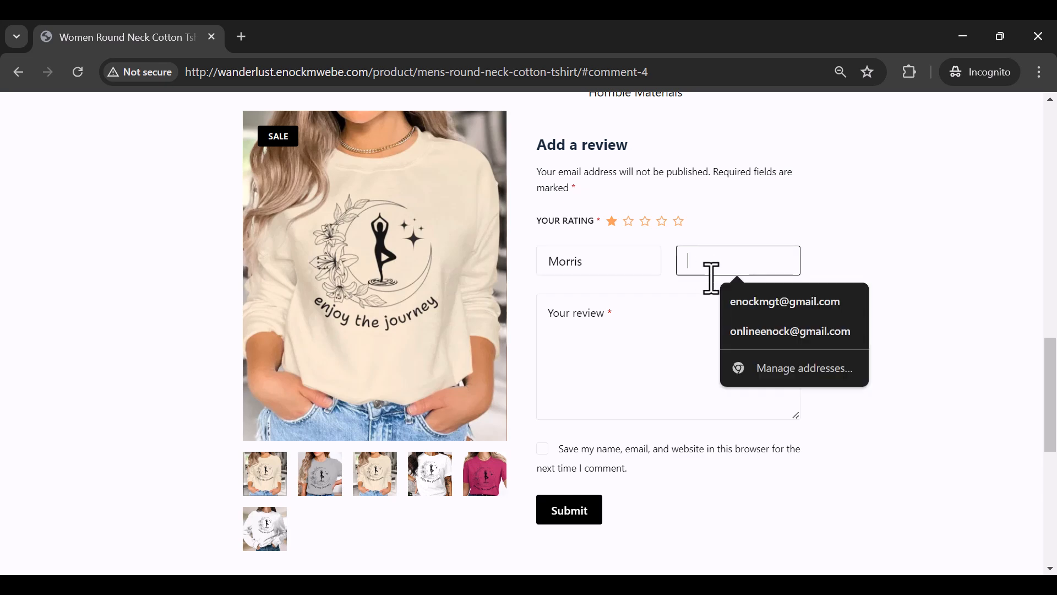
pyautogui.click(757, 332)
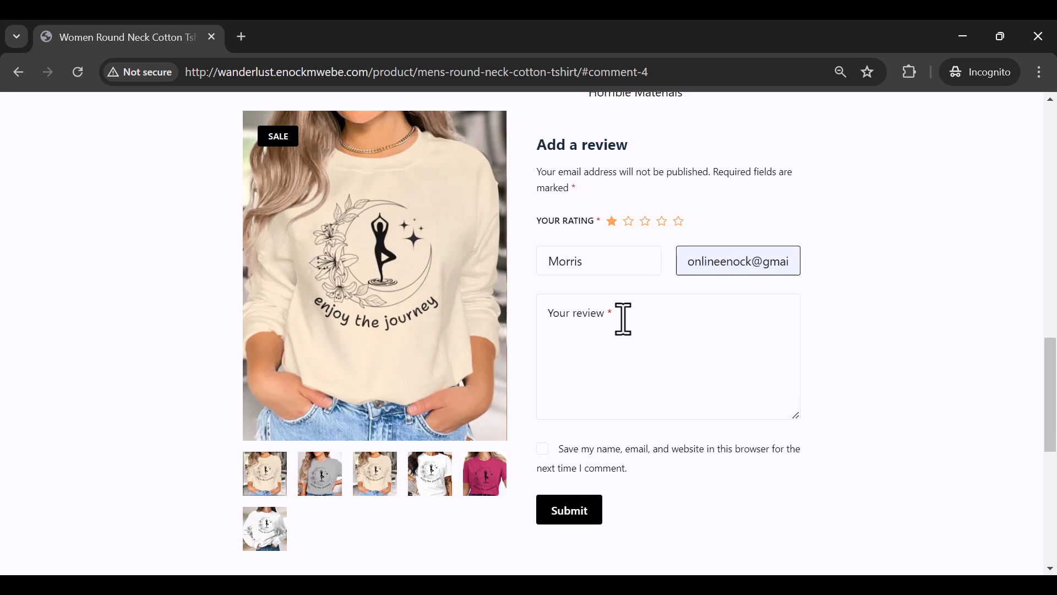
pyautogui.click(624, 319)
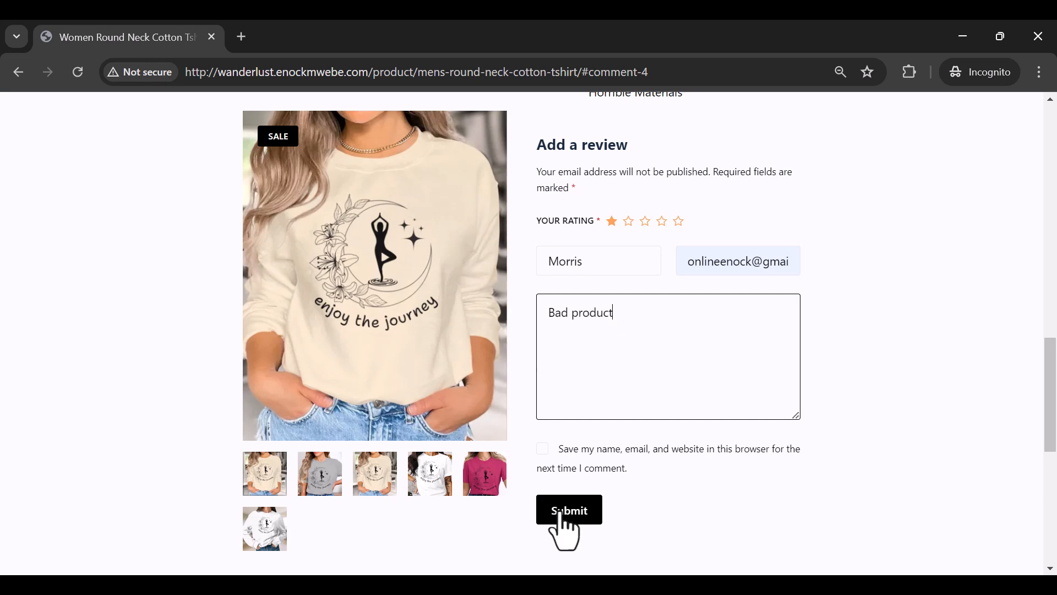
pyautogui.click(562, 520)
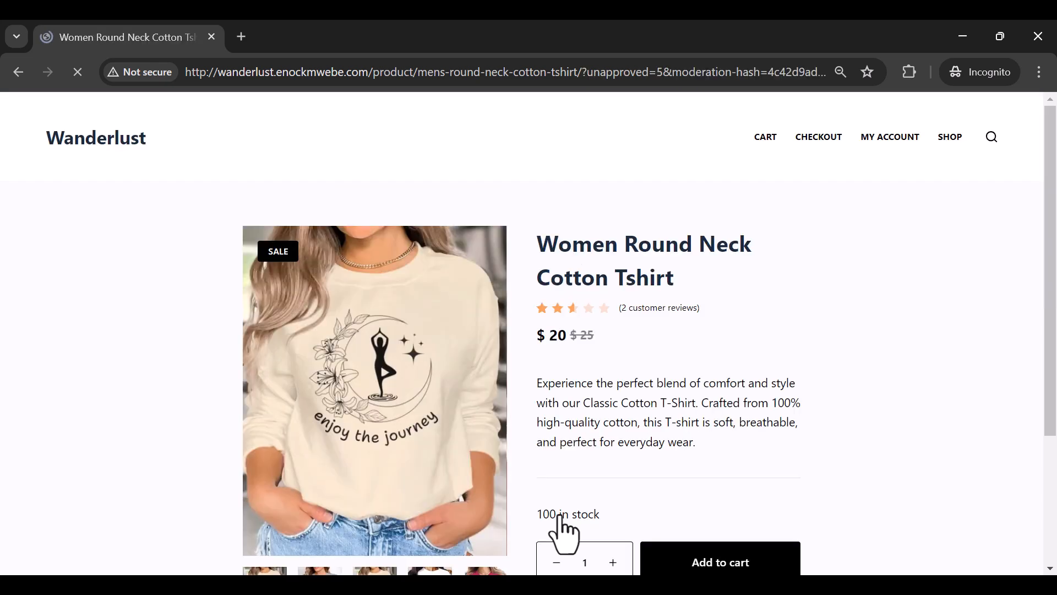
# Expand the T-shirt's reviews section again and check the status of the "Bad product" review
pyautogui.scroll(-10, 707, 397)
pyautogui.scroll(5, 697, 410)
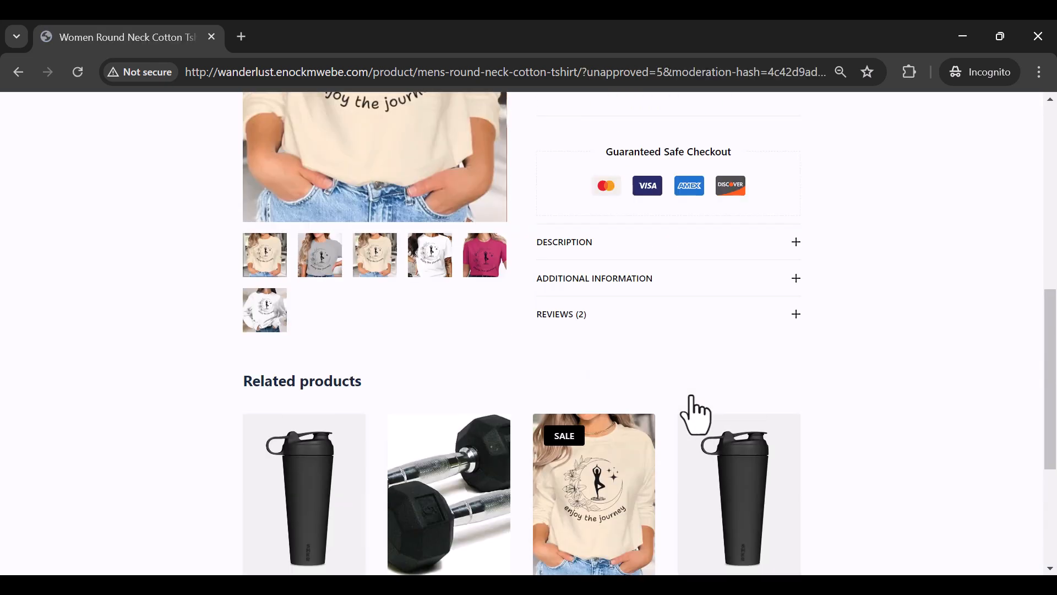
pyautogui.click(699, 315)
pyautogui.scroll(-5, 710, 380)
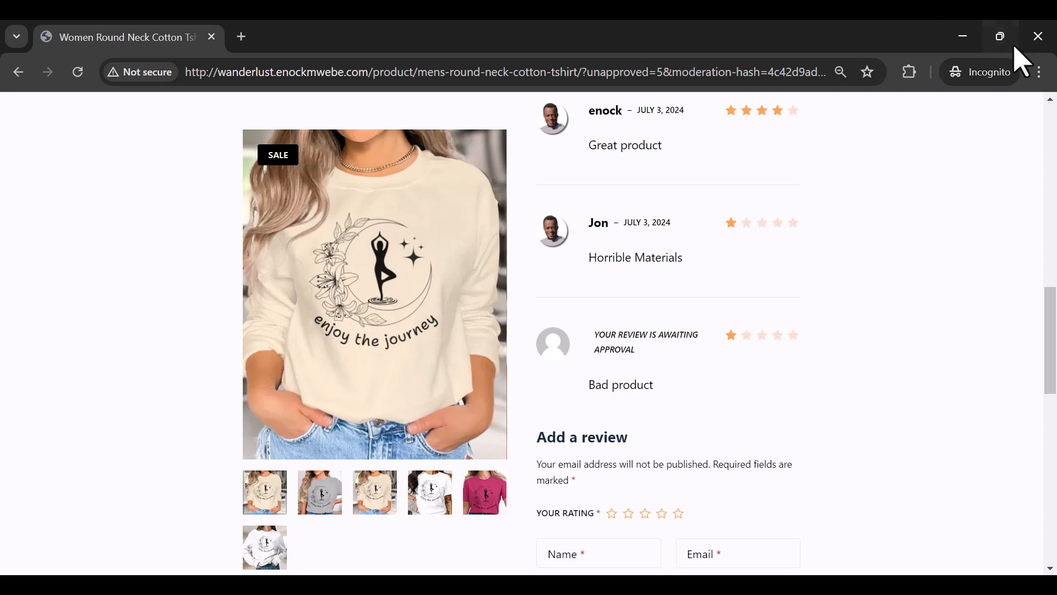
# Close the incognito window and, in the WooCommerce product settings, allow reviews only from verified owners and save the changes
pyautogui.click(1031, 45)
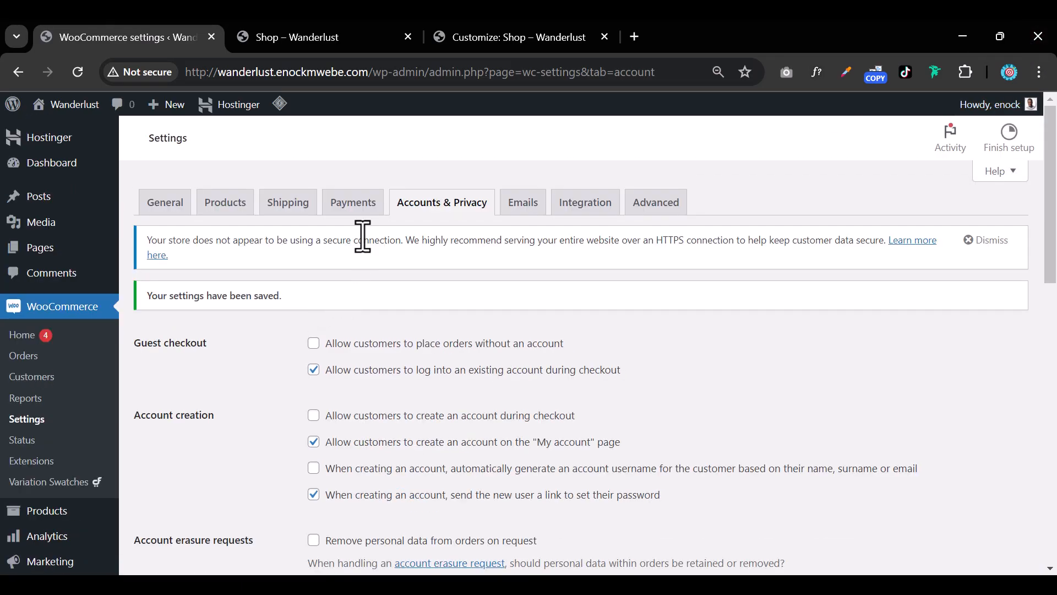
pyautogui.click(214, 210)
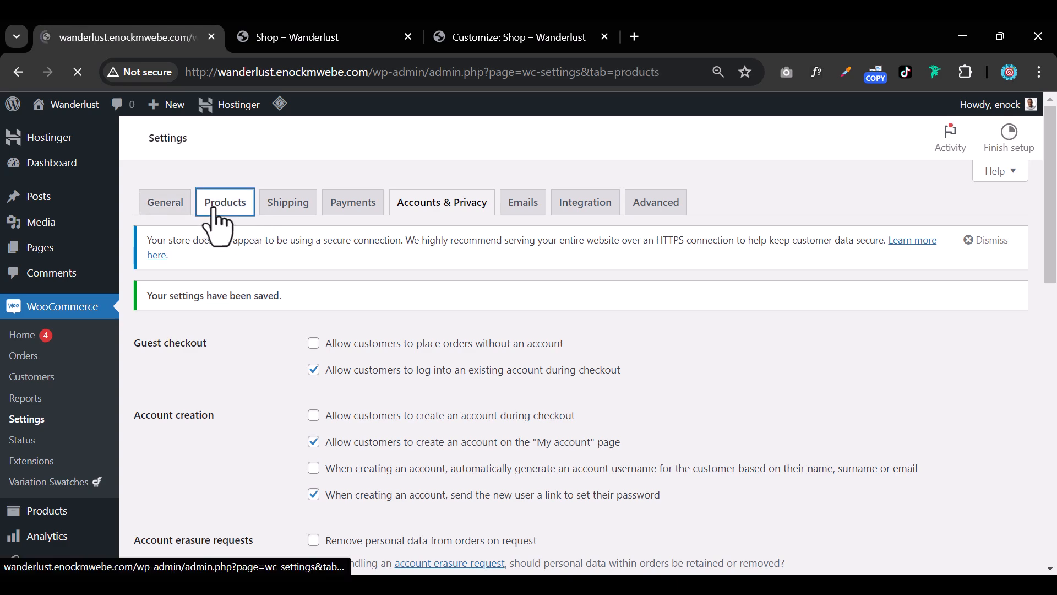
pyautogui.scroll(-5, 306, 340)
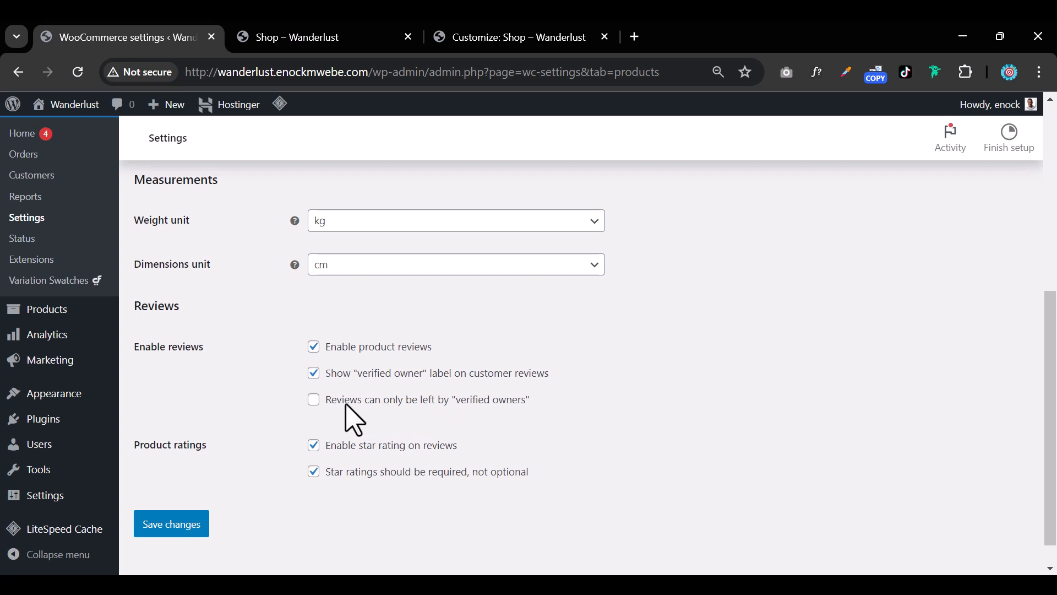
pyautogui.click(315, 401)
pyautogui.click(182, 521)
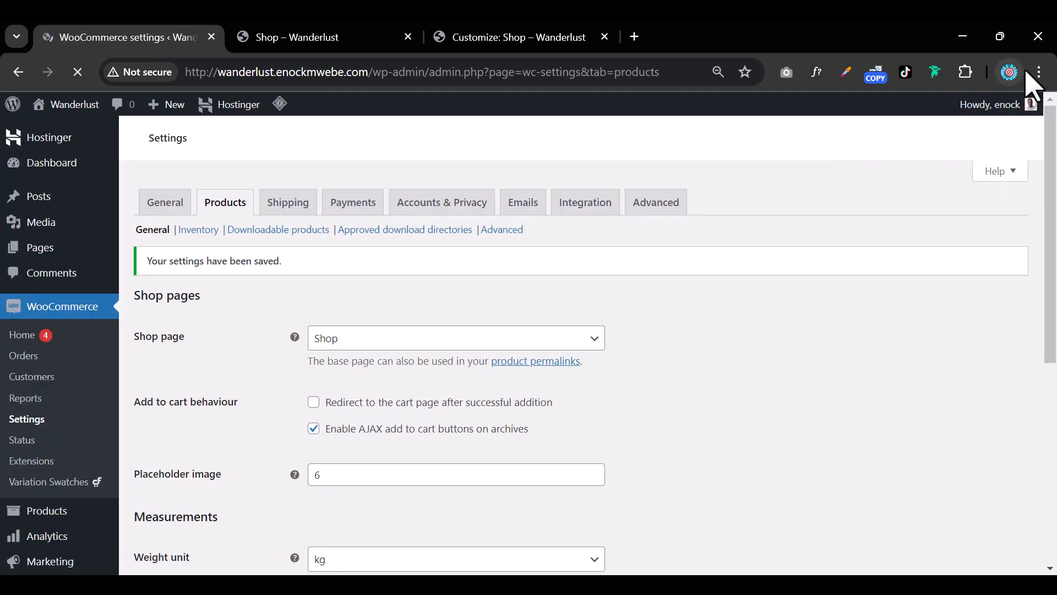
# Open the Wanderlust shop page in a new incognito window
pyautogui.click(1041, 73)
pyautogui.click(851, 190)
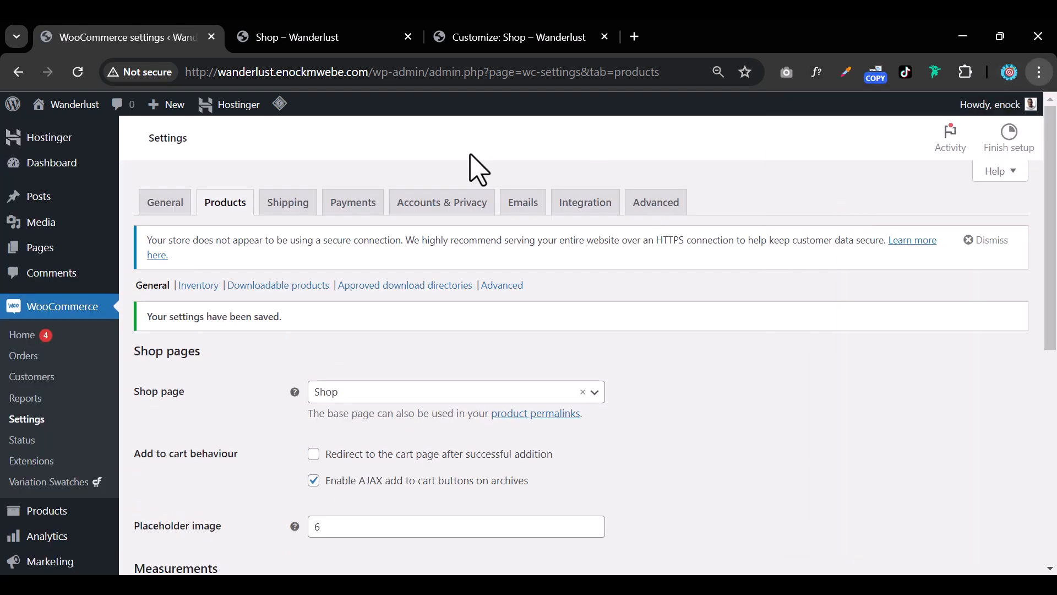
pyautogui.rightClick(421, 74)
pyautogui.click(533, 232)
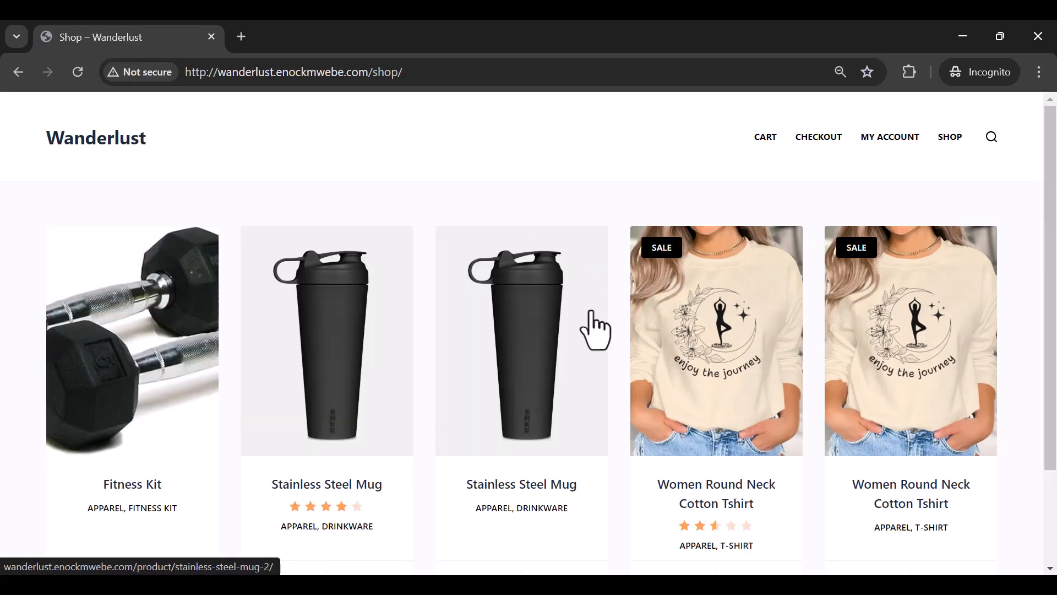
# Open the unrated Stainless Steel Mug from the shop and examine its reviews section for who may leave a review
pyautogui.scroll(-3, 590, 323)
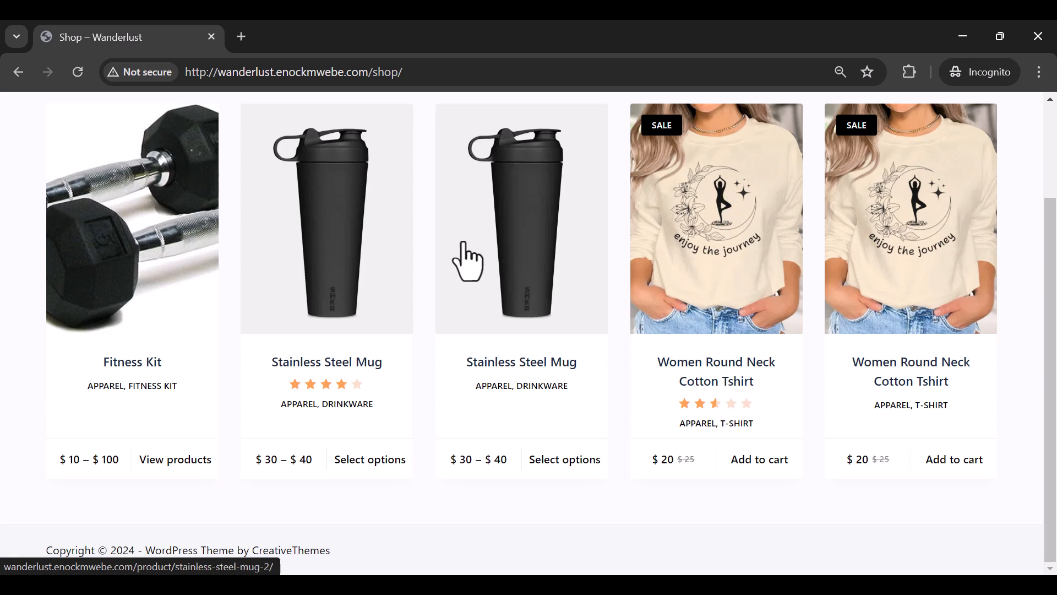
pyautogui.click(499, 254)
pyautogui.scroll(-3, 519, 241)
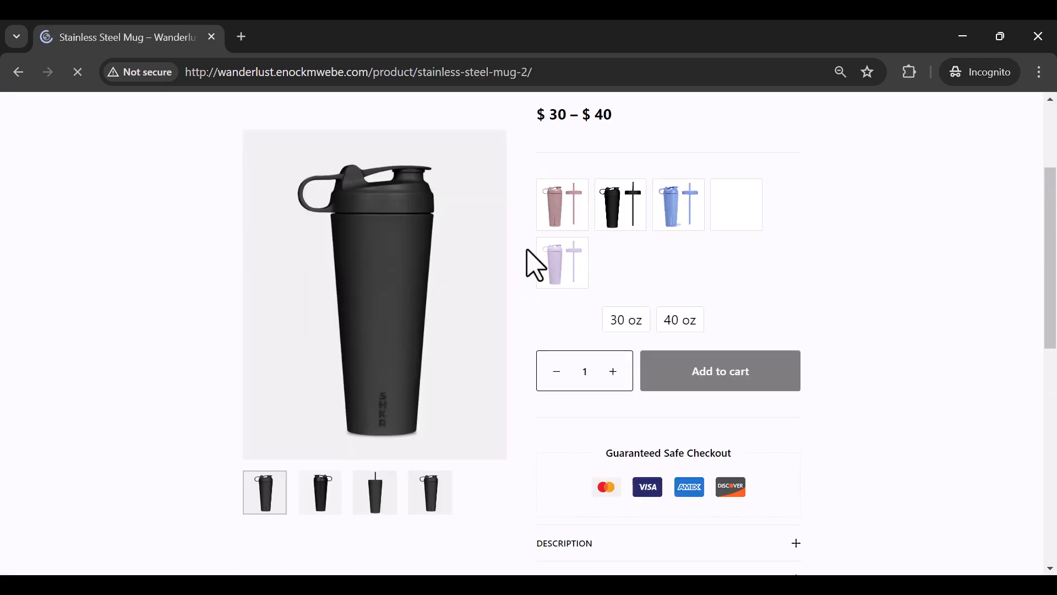
pyautogui.scroll(-4, 529, 259)
pyautogui.click(795, 371)
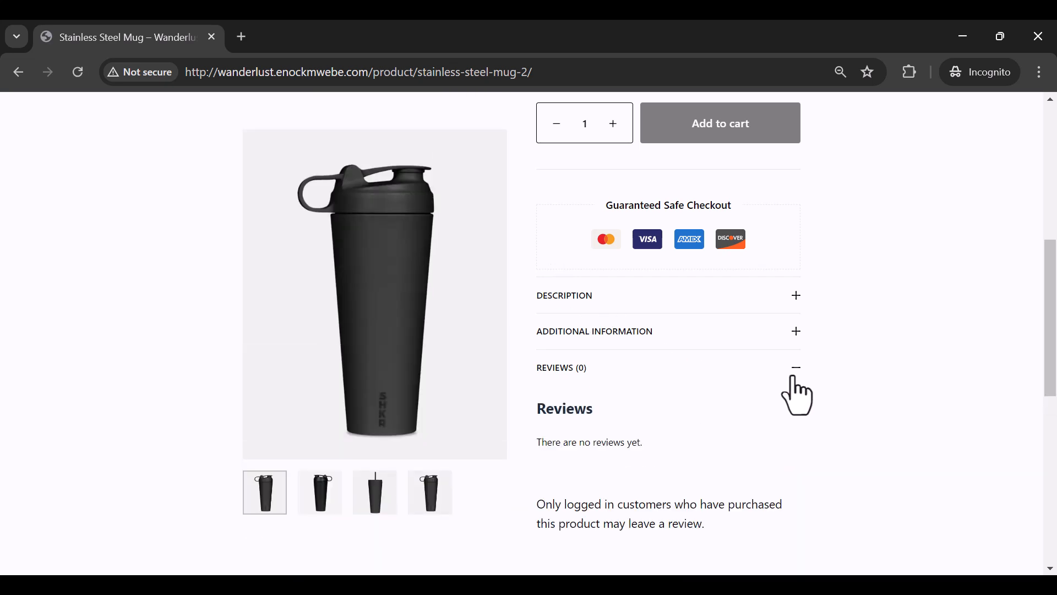
pyautogui.scroll(-4, 712, 406)
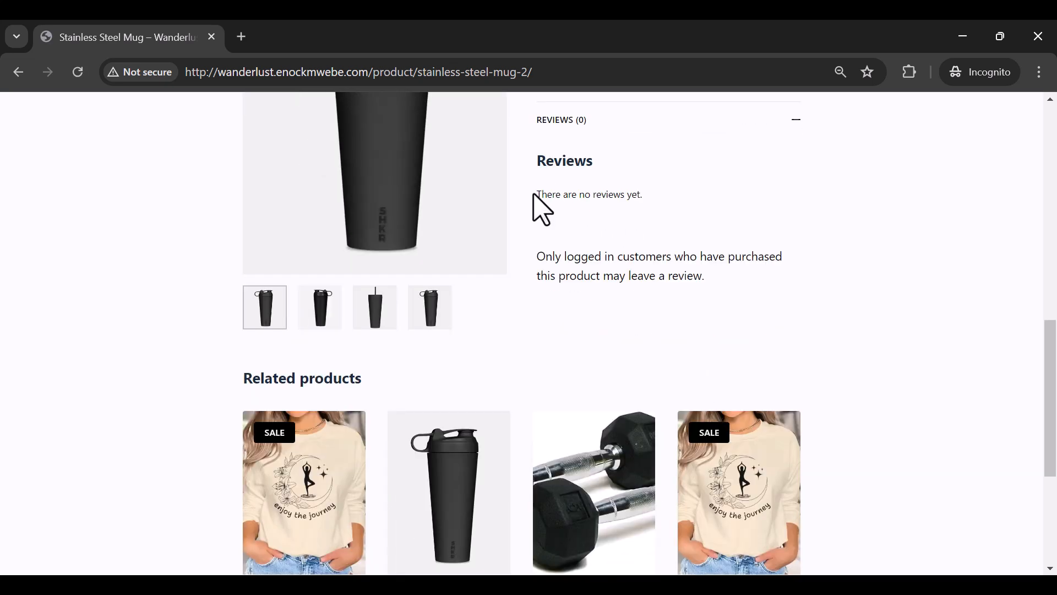
pyautogui.moveTo(536, 196); pyautogui.dragTo(675, 196)
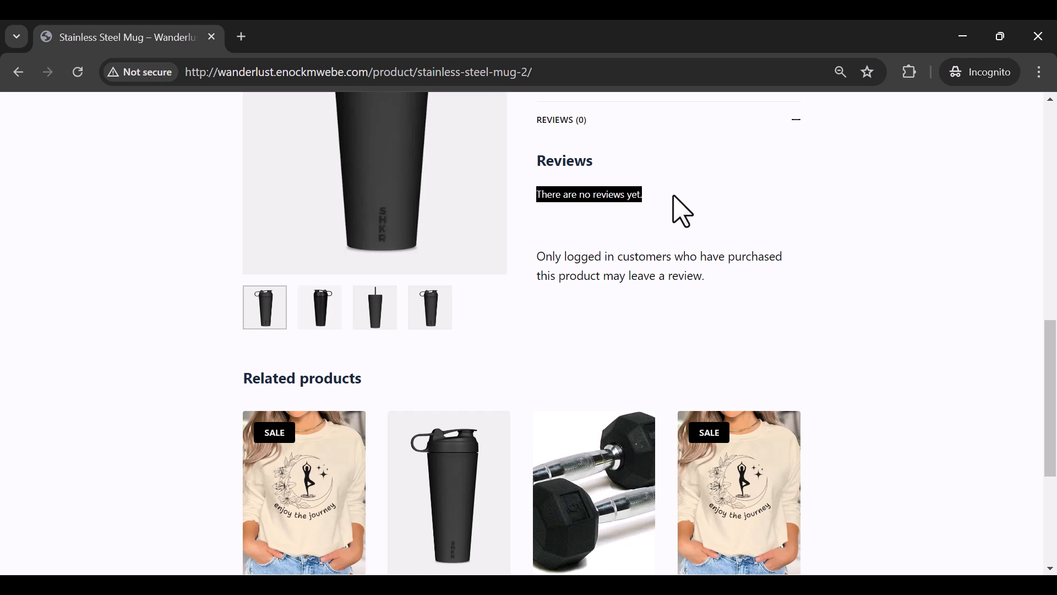
# Open the rated Women Round Neck Cotton Tshirt from the mug's related products and check its reviews section for who may leave a review
pyautogui.click(544, 268)
pyautogui.moveTo(544, 268); pyautogui.dragTo(644, 294)
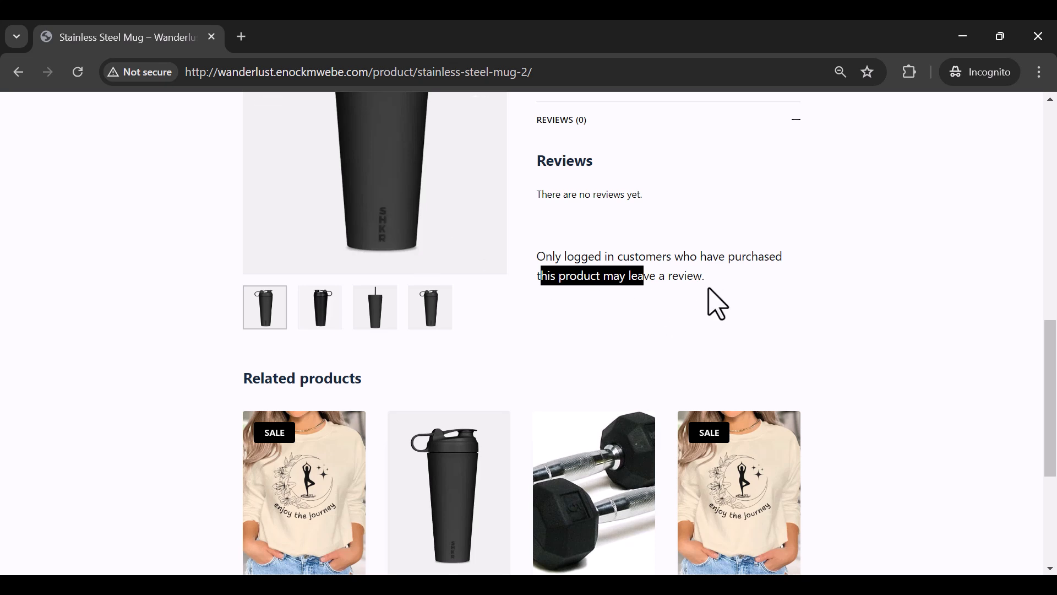
pyautogui.scroll(-5, 719, 303)
pyautogui.click(348, 279)
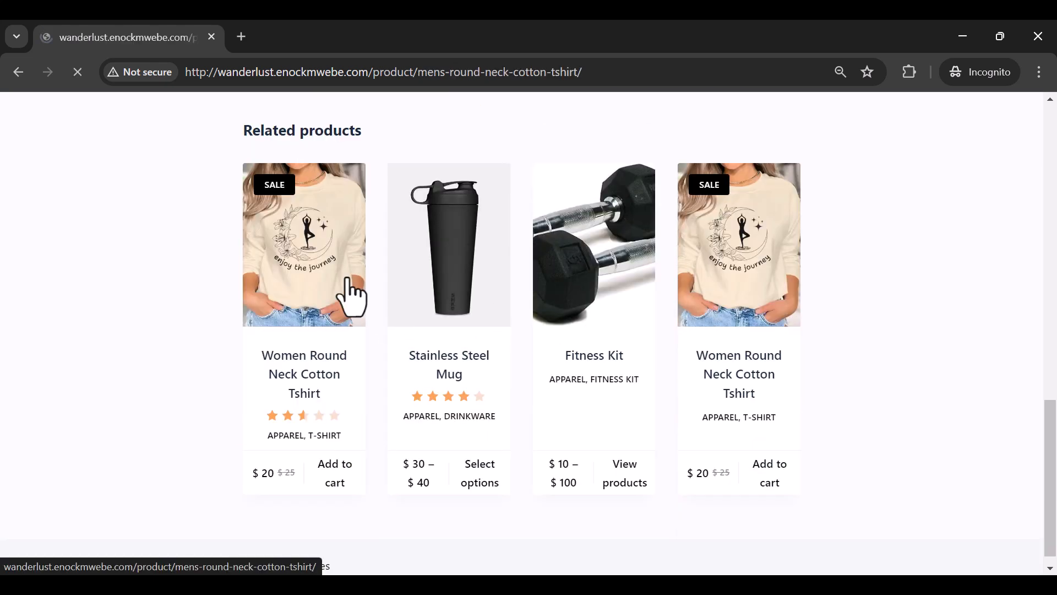
pyautogui.scroll(-8, 677, 364)
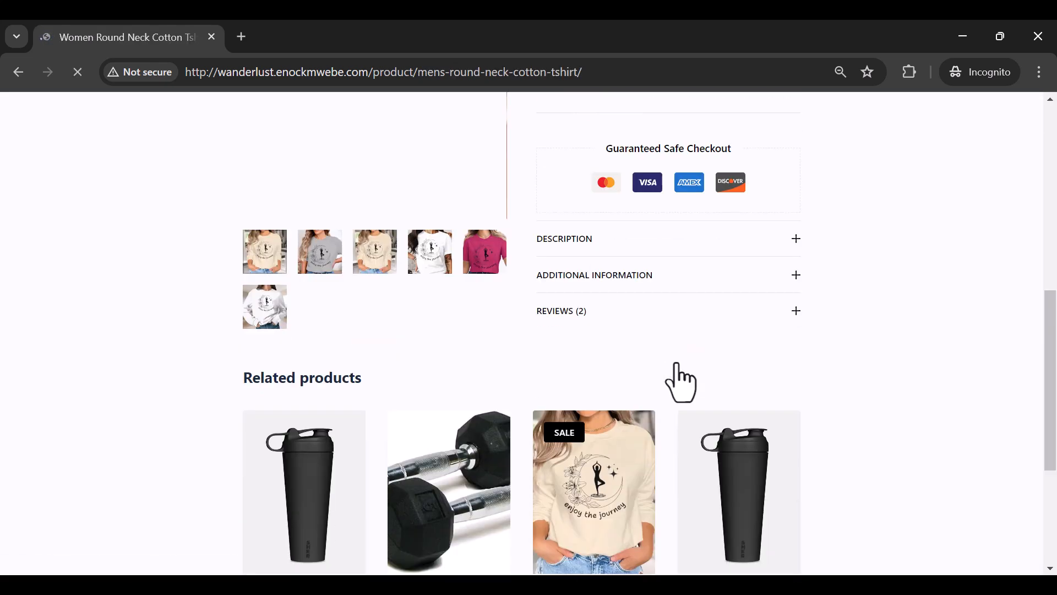
pyautogui.click(779, 311)
pyautogui.scroll(-4, 782, 363)
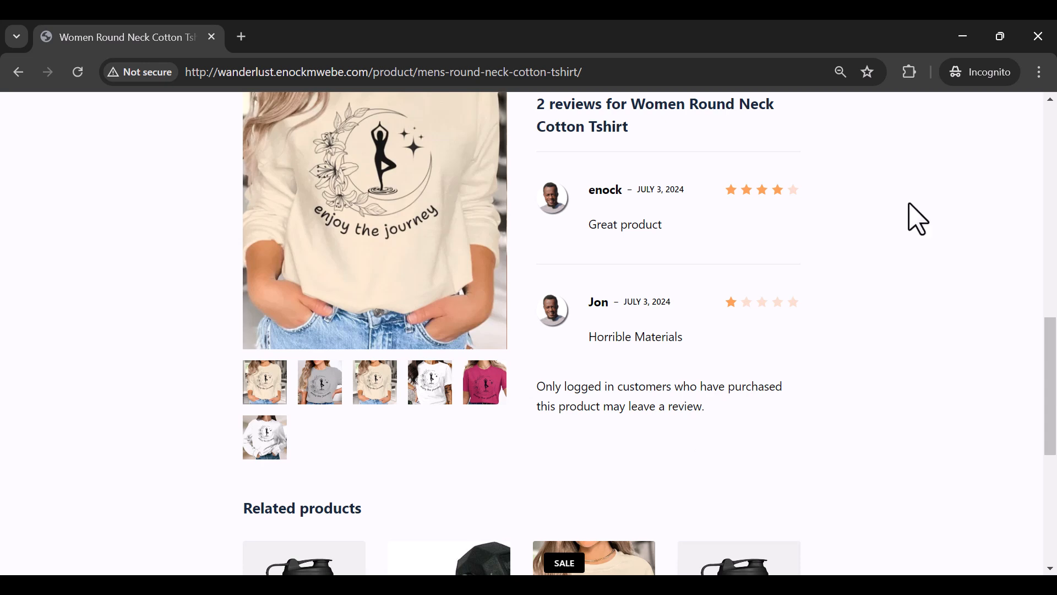
# Close the incognito window, open the WooCommerce shipping settings and dismiss the shipping zones tour to view the existing zones
pyautogui.click(1039, 36)
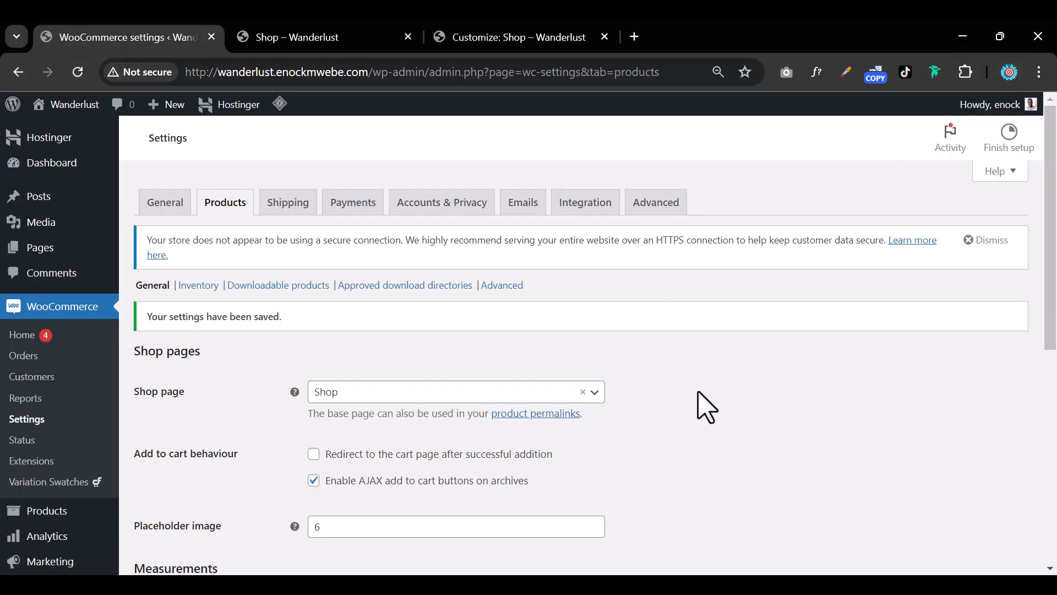
pyautogui.scroll(-5, 716, 419)
pyautogui.scroll(-2, 719, 418)
pyautogui.scroll(8, 719, 418)
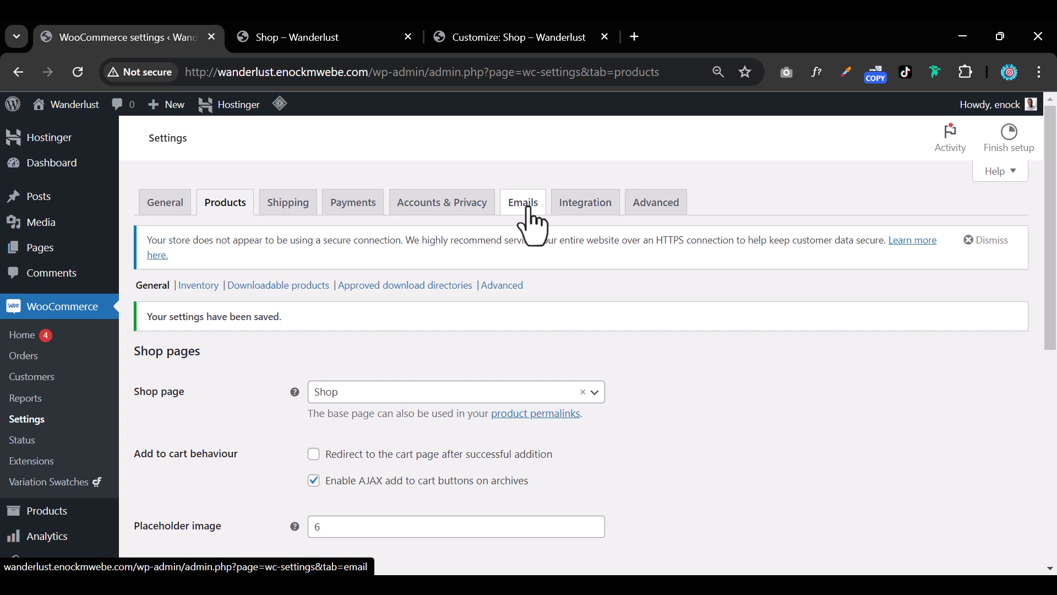
pyautogui.click(287, 215)
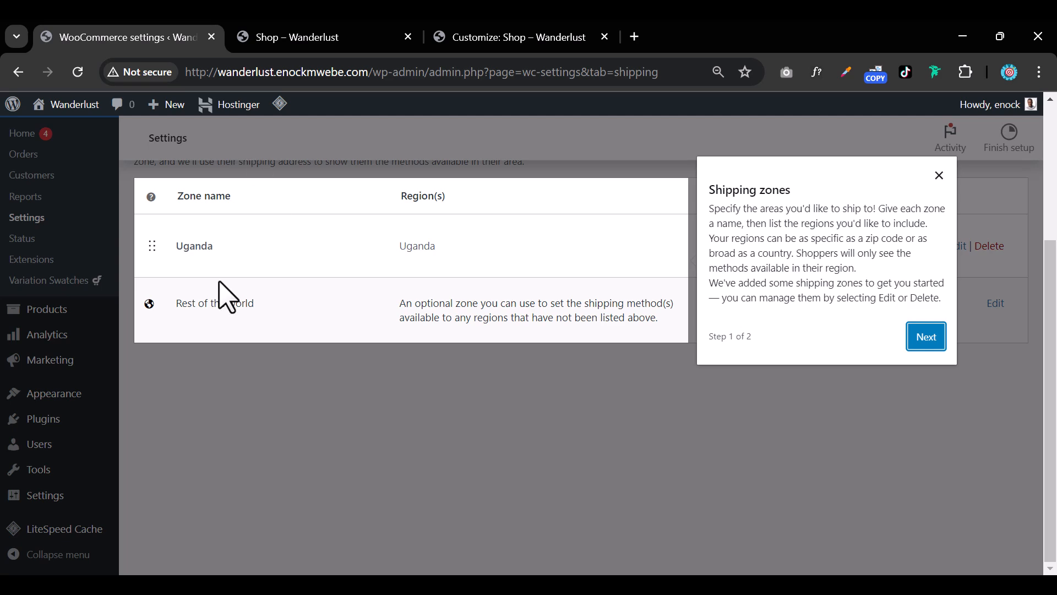
pyautogui.click(939, 176)
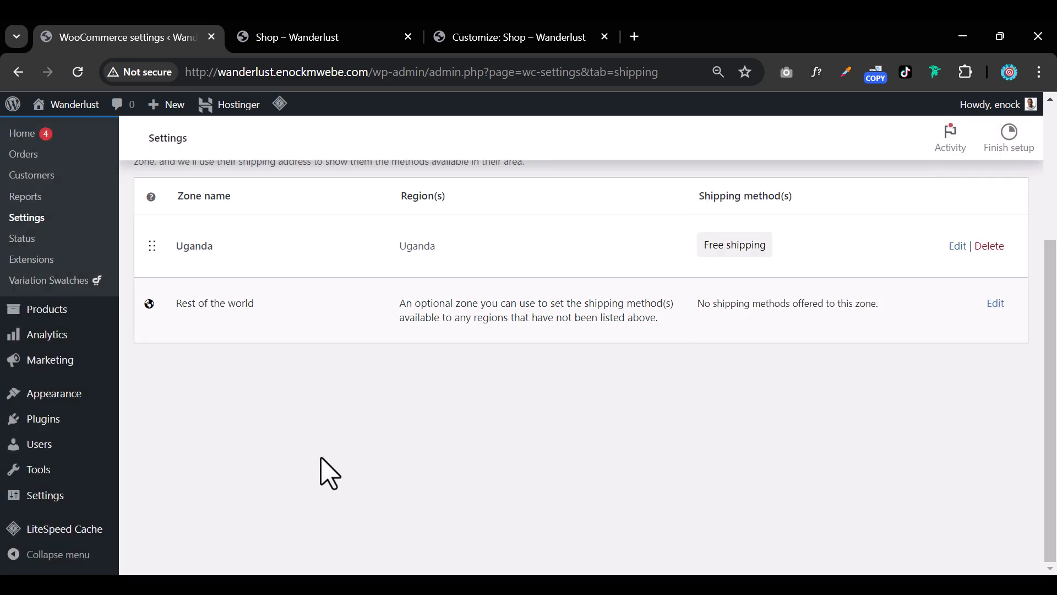
pyautogui.scroll(2, 349, 435)
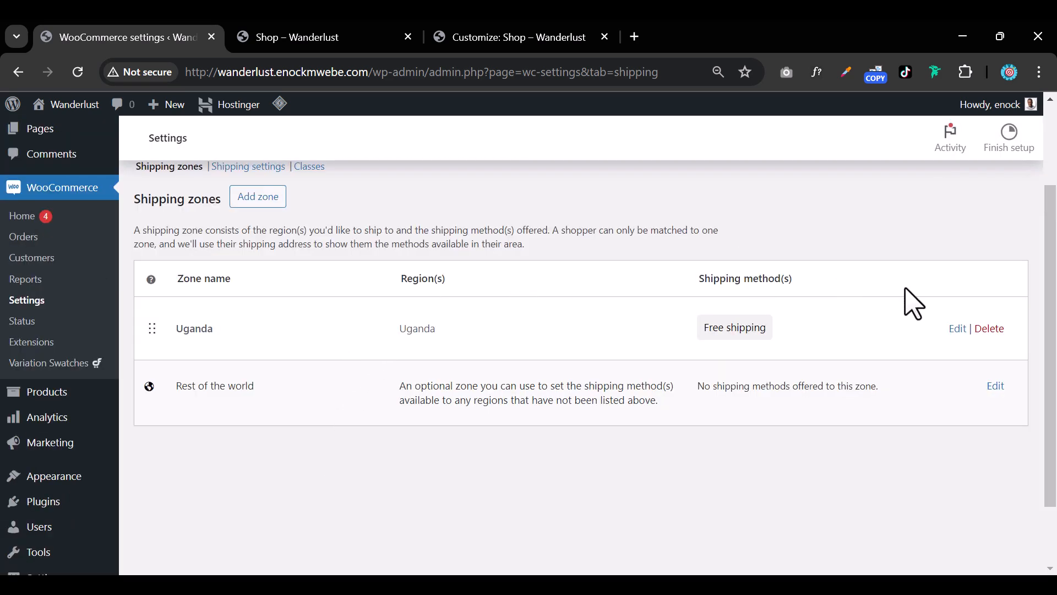
pyautogui.scroll(2, 295, 370)
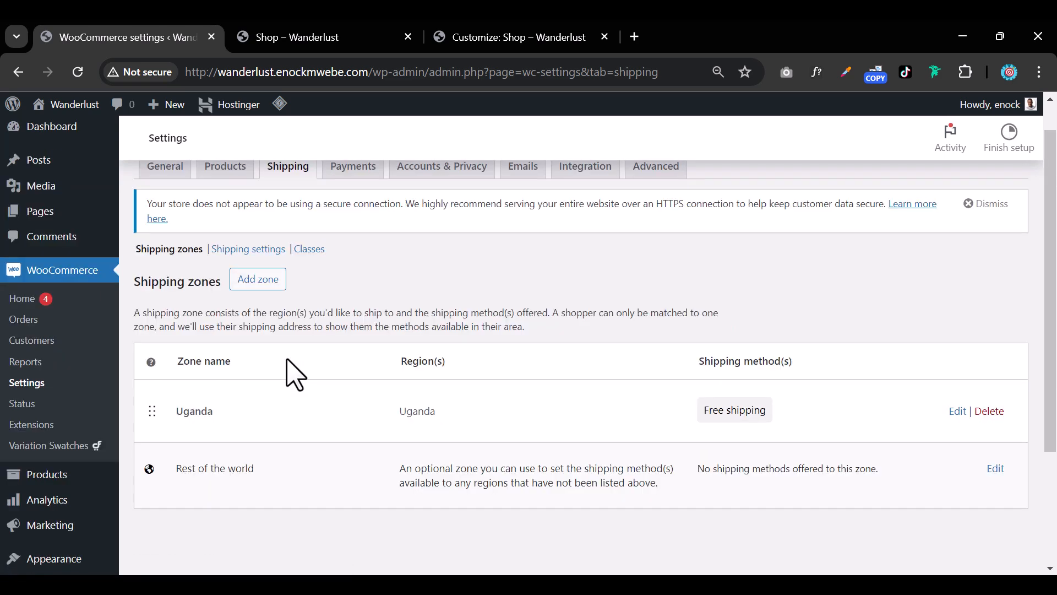
# Add a new shipping zone and name it "Cannada"
pyautogui.click(251, 283)
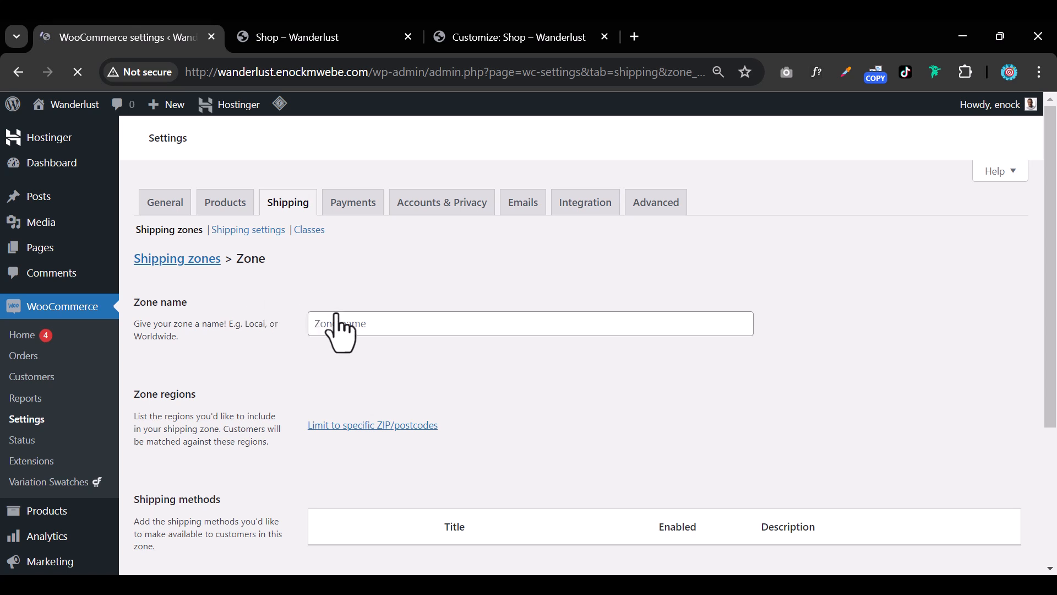
pyautogui.click(365, 317)
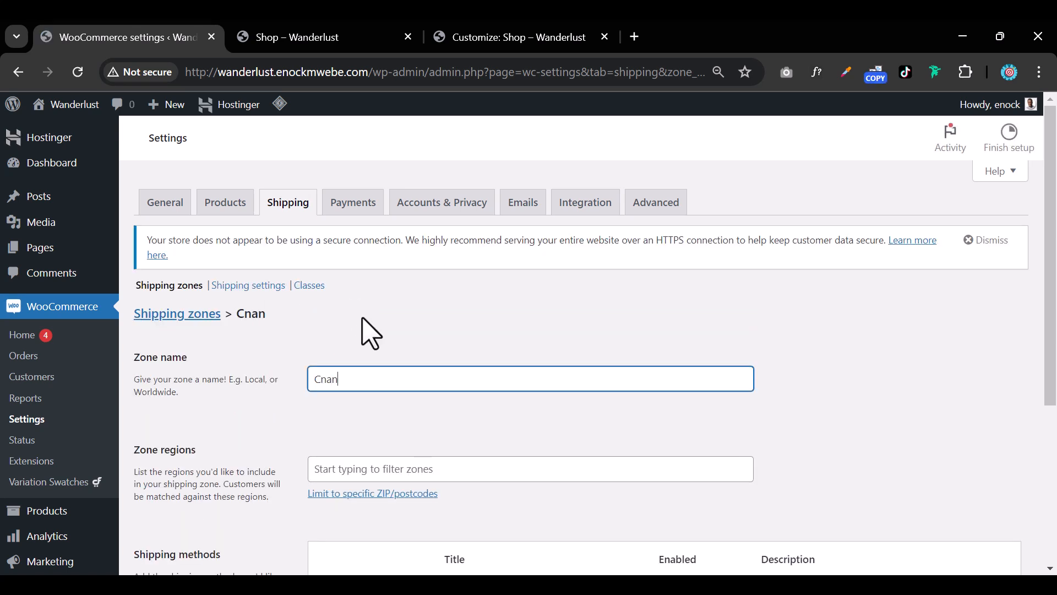
pyautogui.doubleClick(360, 378)
pyautogui.write('C')
pyautogui.scroll(-3, 359, 385)
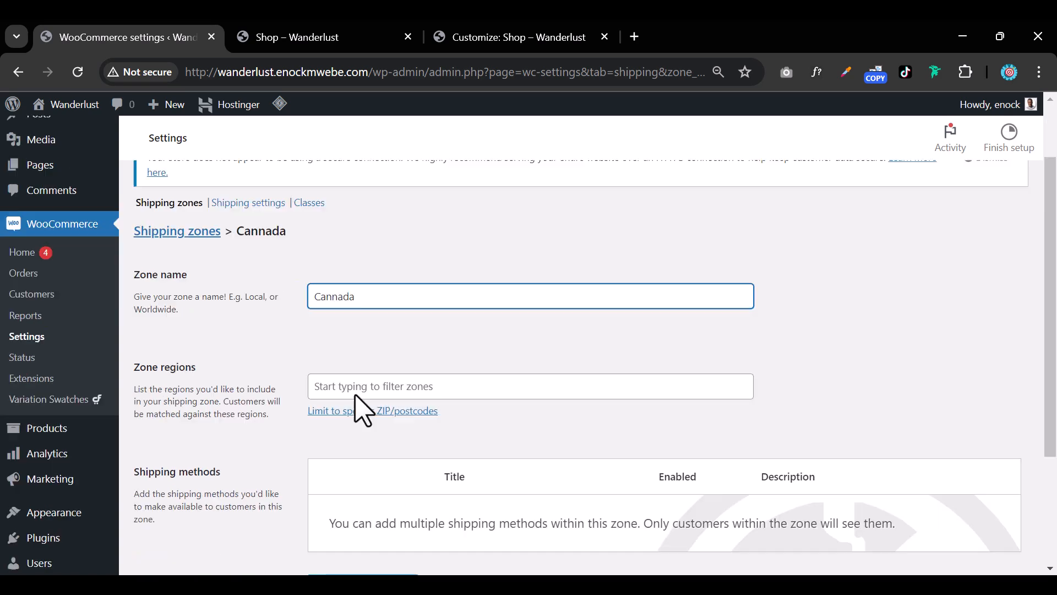
# Search the zone regions for Canada and assign the whole country to the Cannada zone
pyautogui.click(439, 300)
pyautogui.write('c')
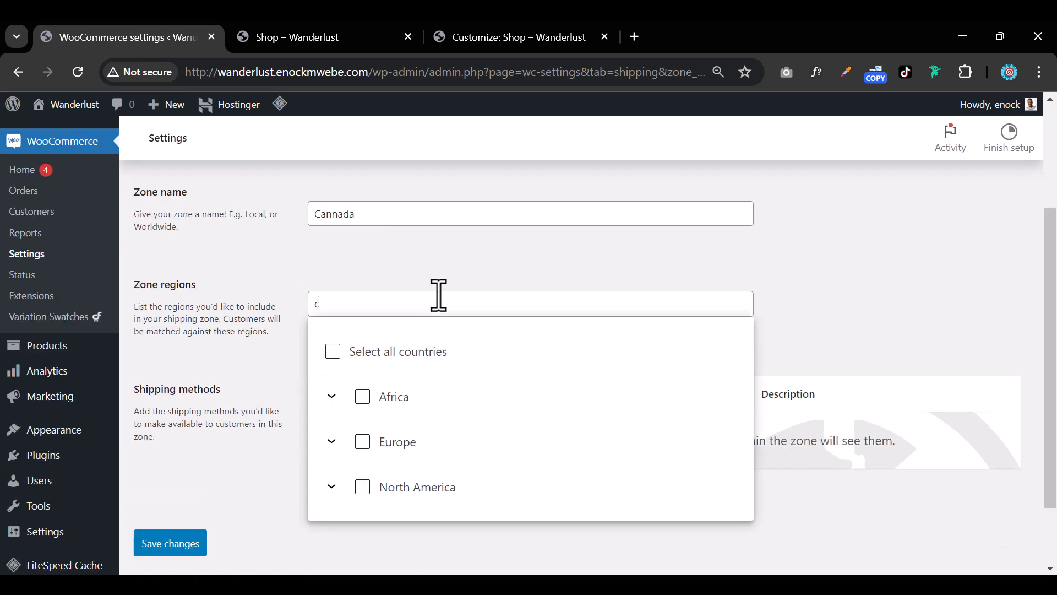
pyautogui.write('anda')
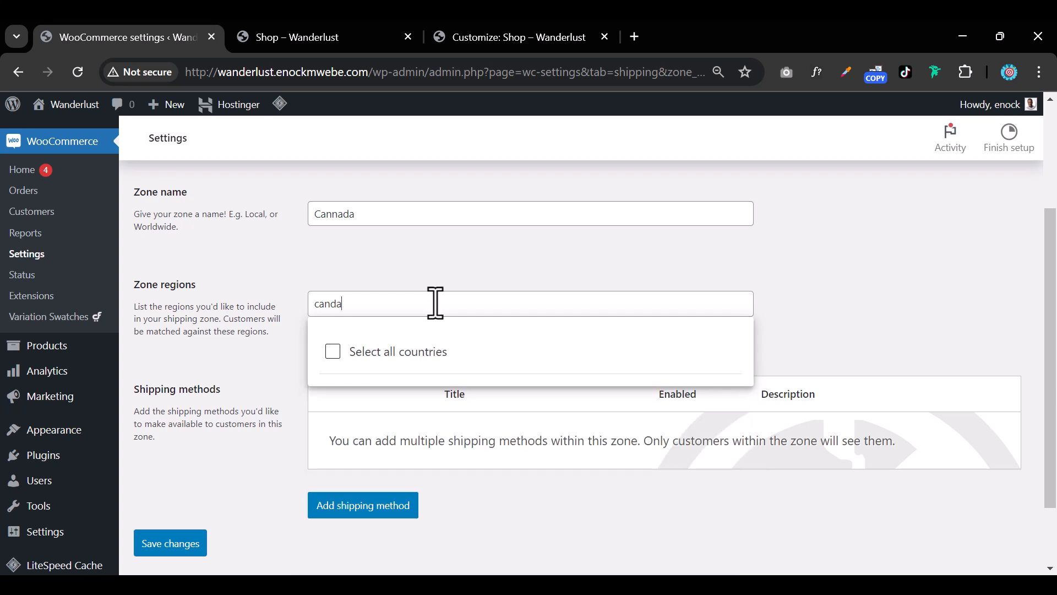
pyautogui.press('BackSpace')
pyautogui.press('BackSpace')
pyautogui.write('a')
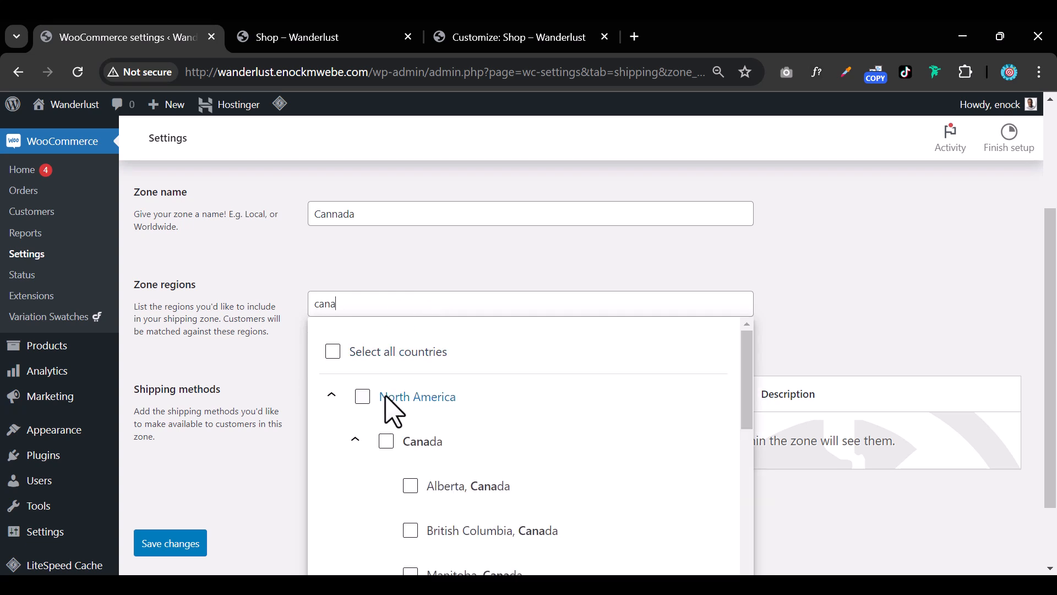
pyautogui.click(387, 444)
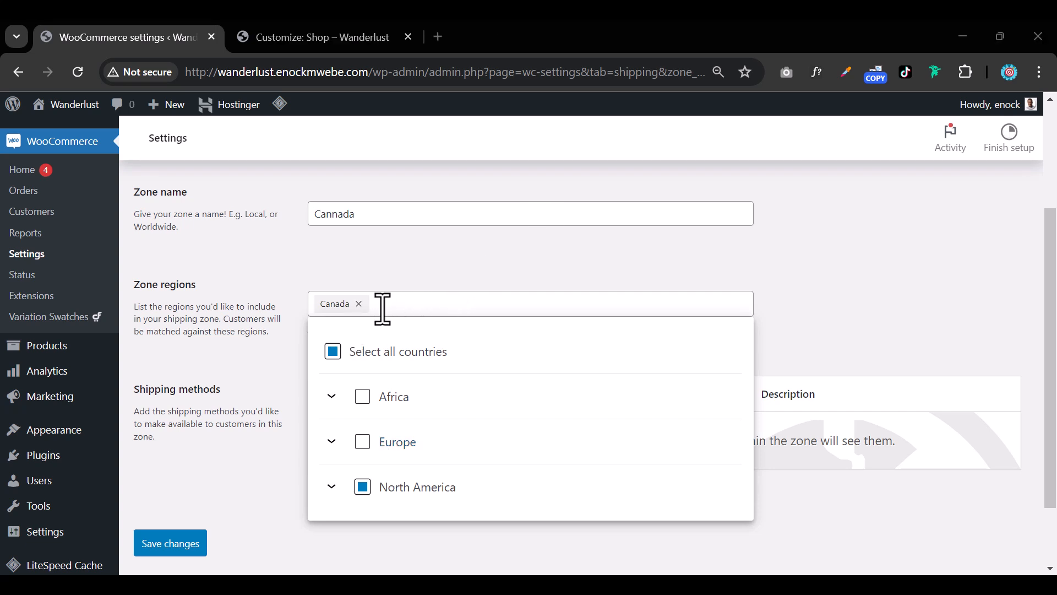
pyautogui.click(410, 309)
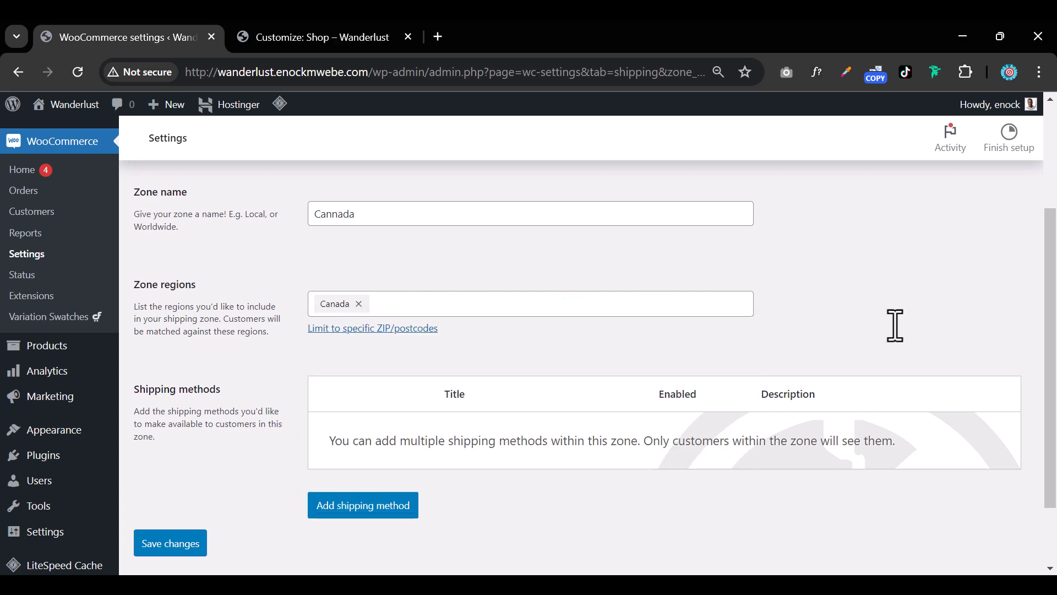
pyautogui.click(889, 321)
# Create a flat rate shipping method for the Cannada zone with tax status None and a cost of $8.99
pyautogui.click(392, 505)
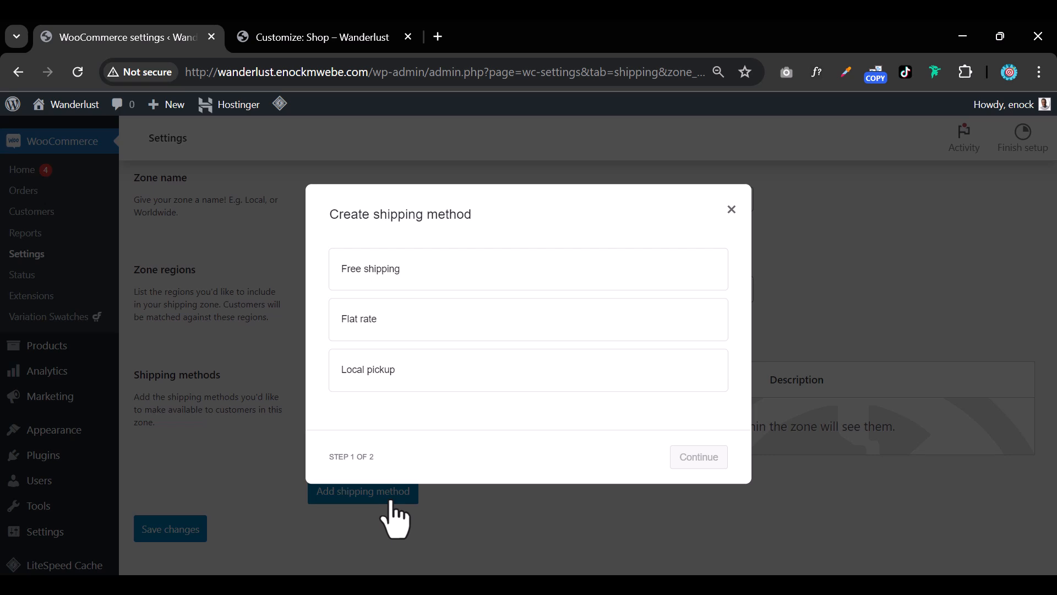
pyautogui.click(462, 323)
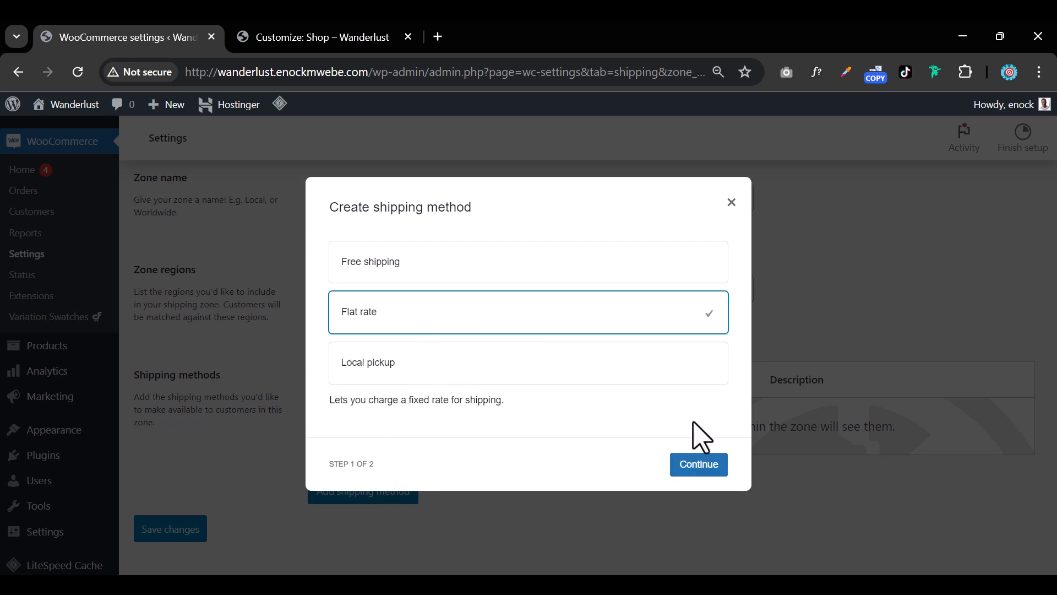
pyautogui.click(697, 466)
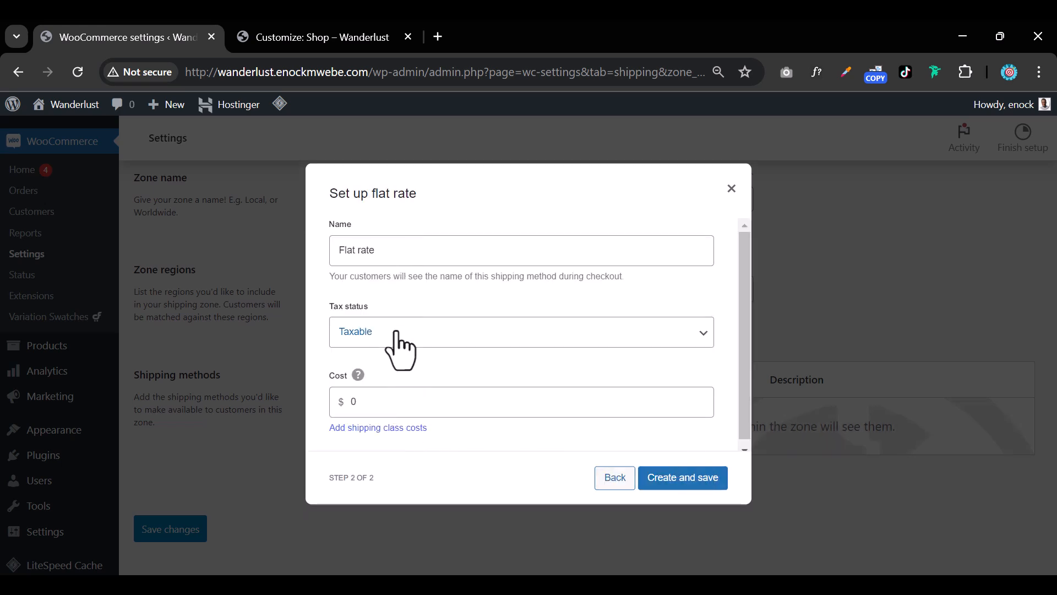
pyautogui.click(392, 348)
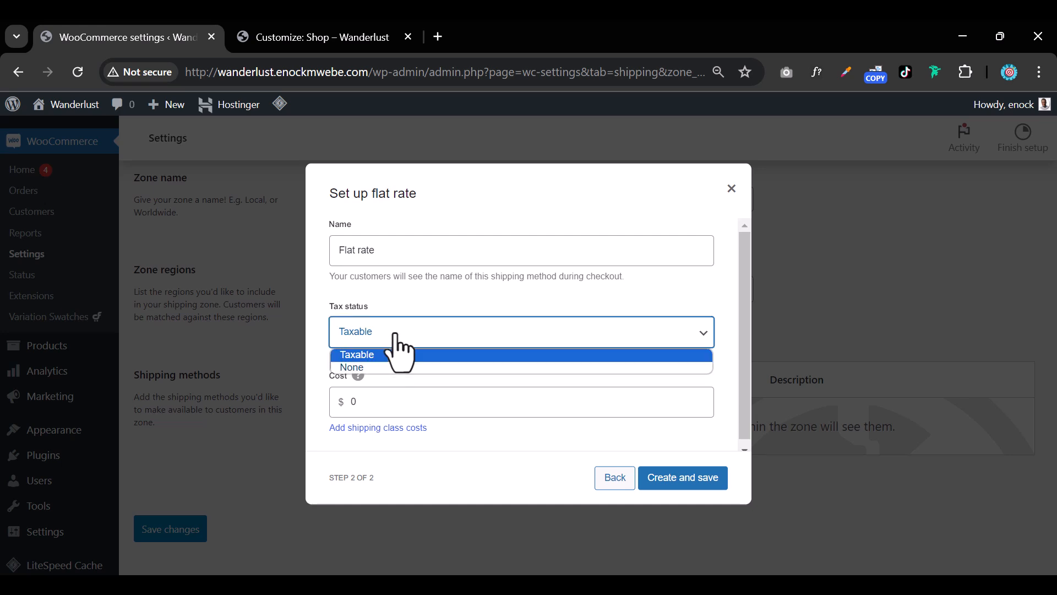
pyautogui.click(394, 366)
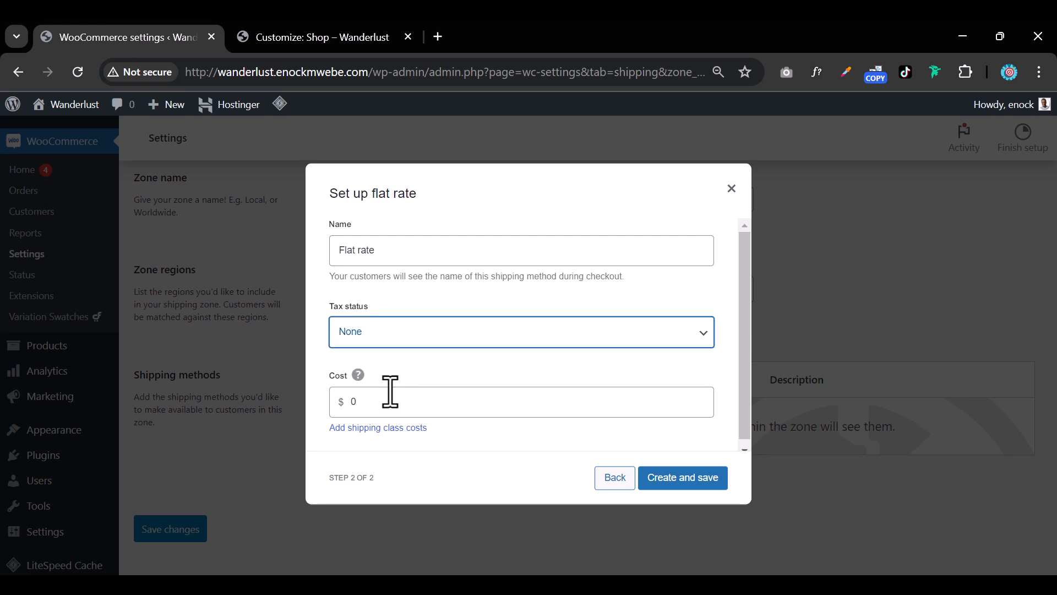
pyautogui.doubleClick(353, 401)
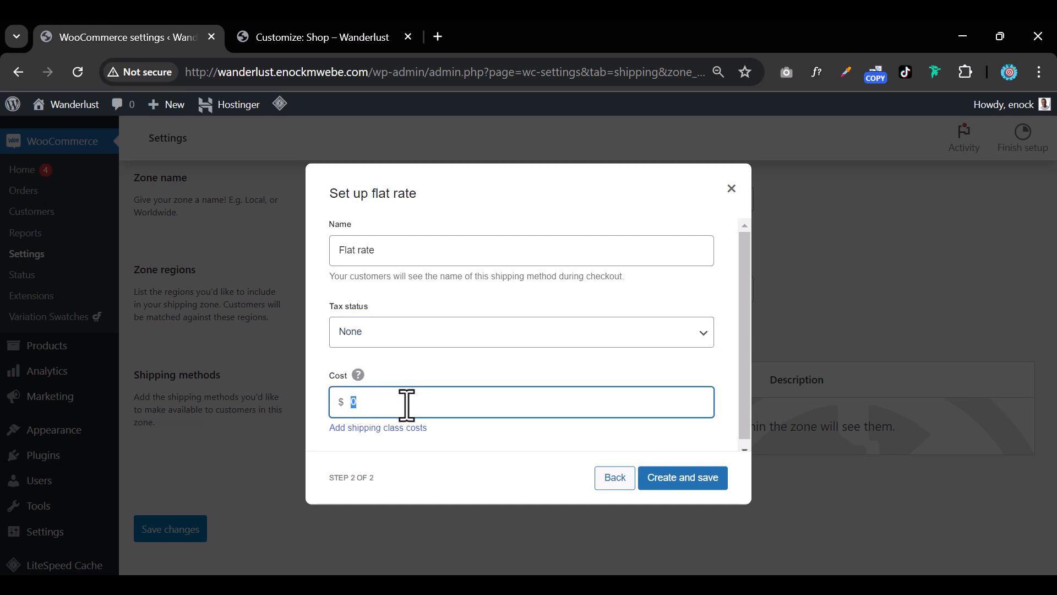
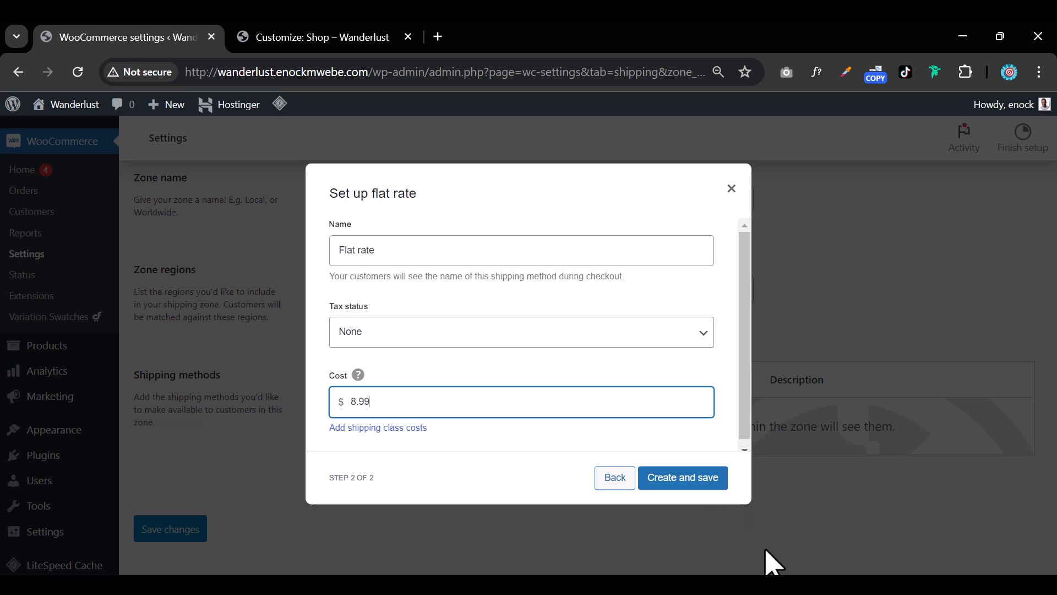
pyautogui.click(696, 484)
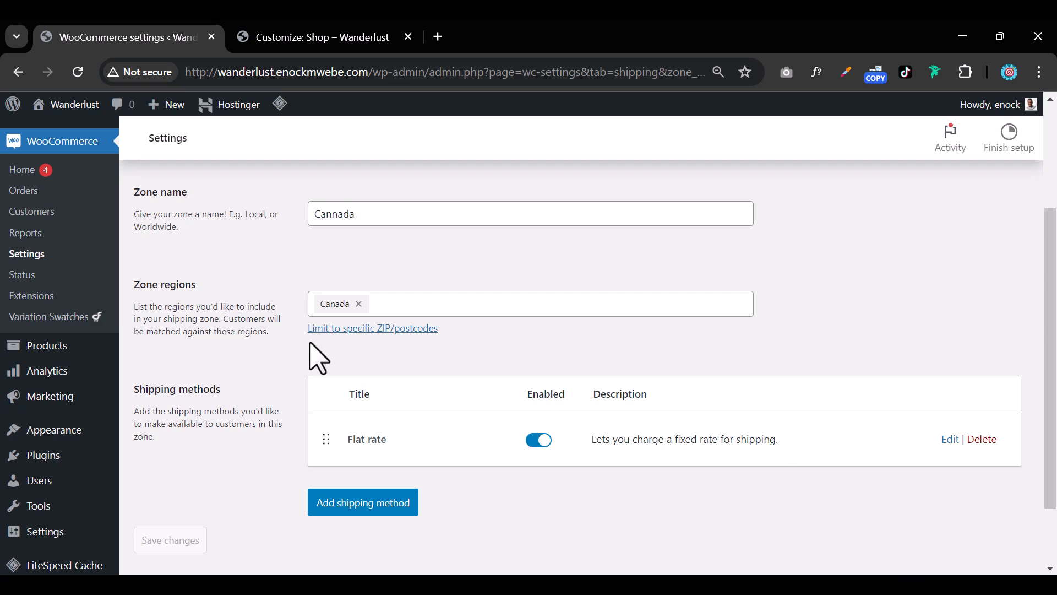
# Return to the shipping zones list, dismiss the tour and check the entry for the Cannada zone
pyautogui.scroll(3, 349, 345)
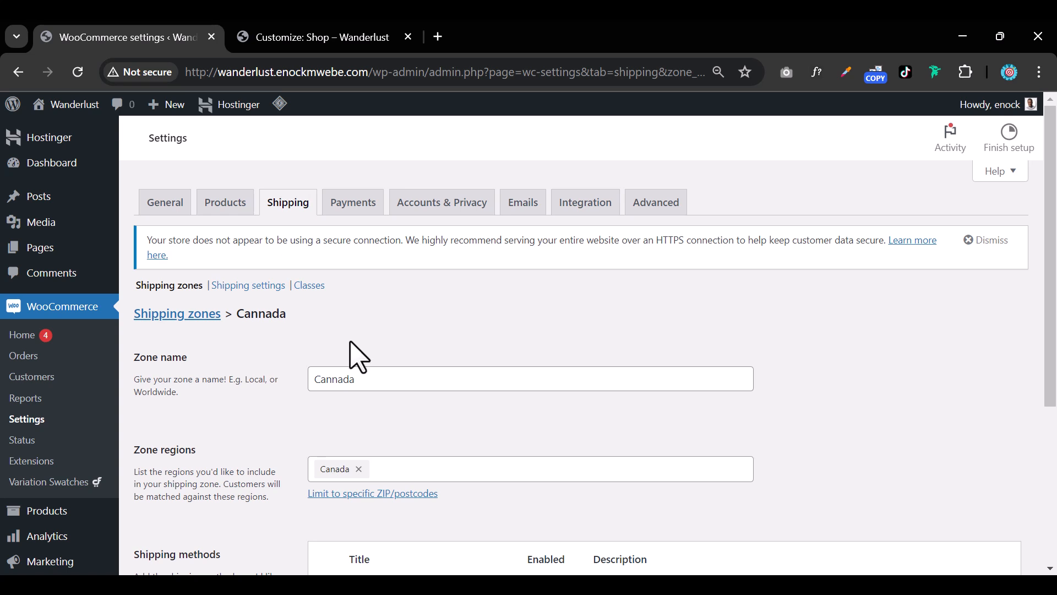
pyautogui.click(181, 317)
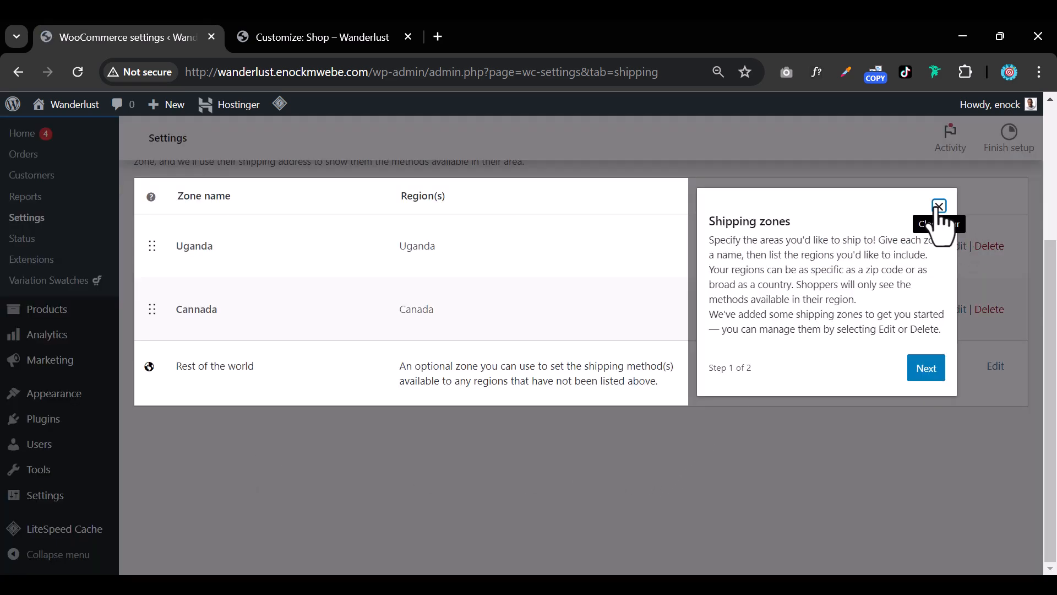
pyautogui.click(939, 207)
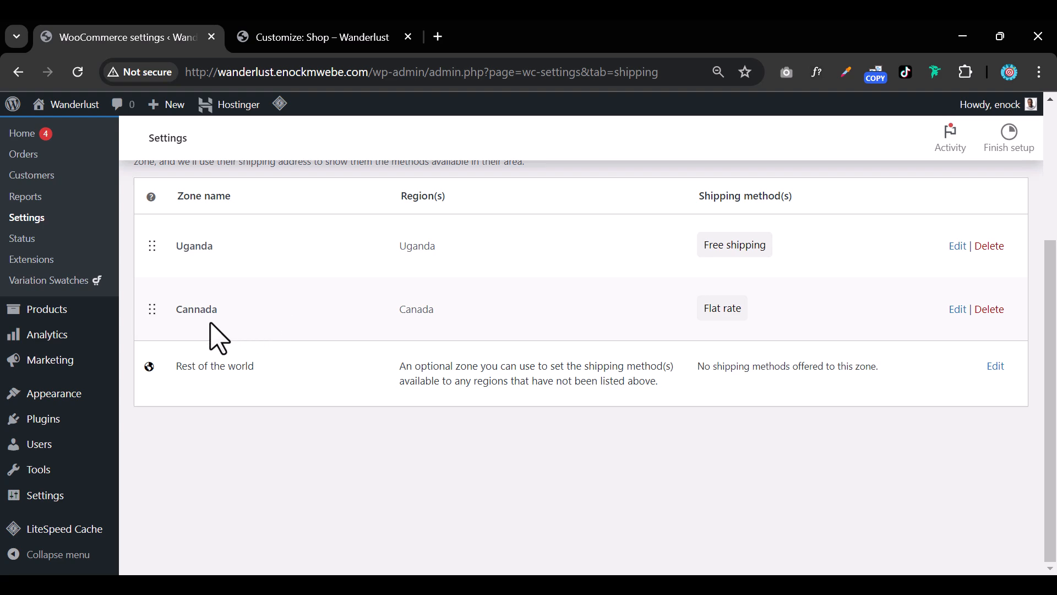
pyautogui.scroll(3, 237, 355)
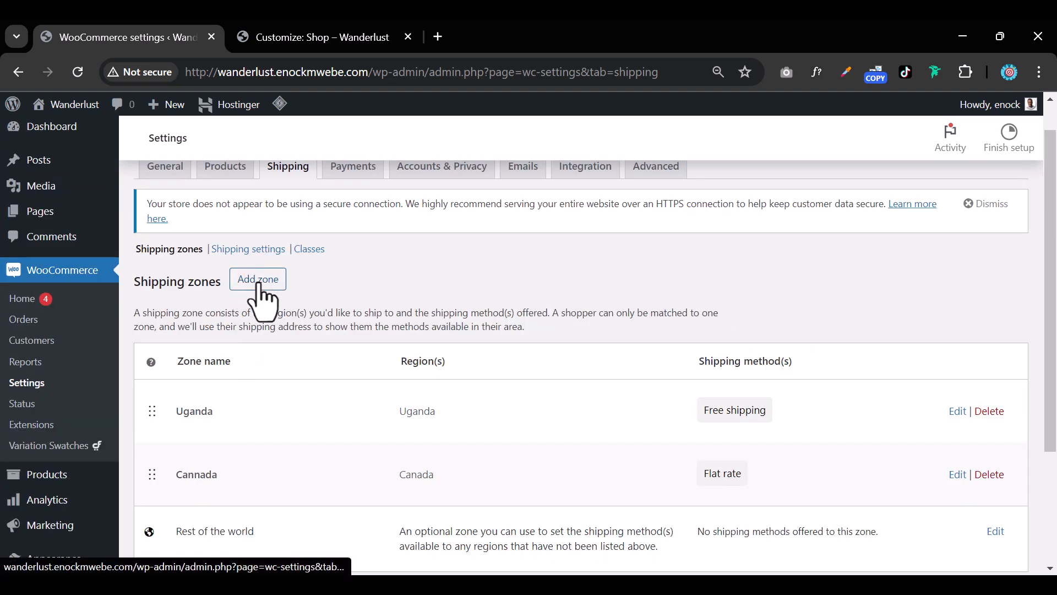
# Add a shipping zone named "United Kingdom" and assign United Kingdom (UK) as its region
pyautogui.click(259, 285)
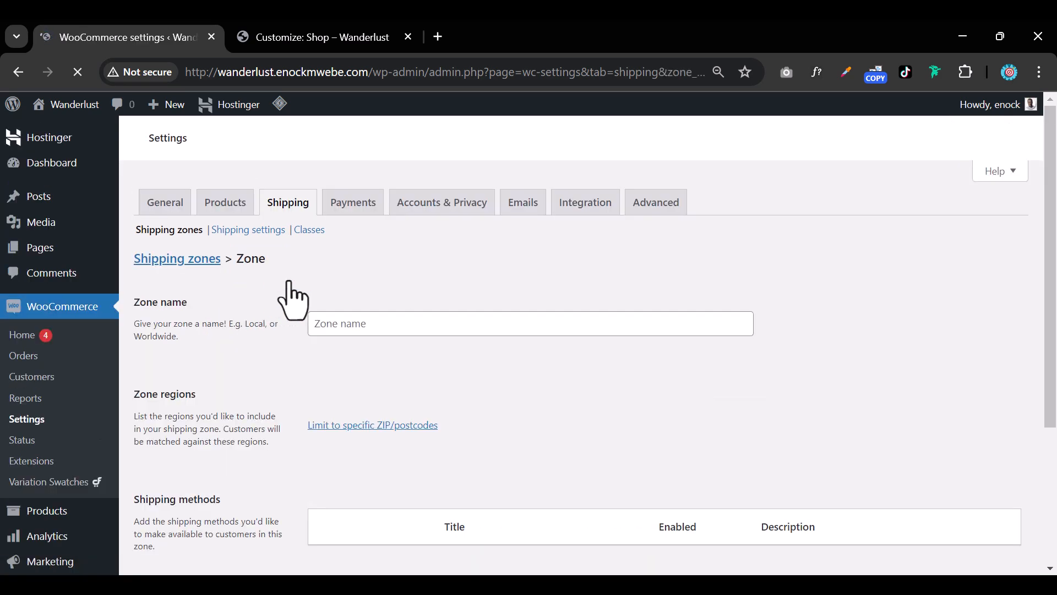
pyautogui.click(364, 380)
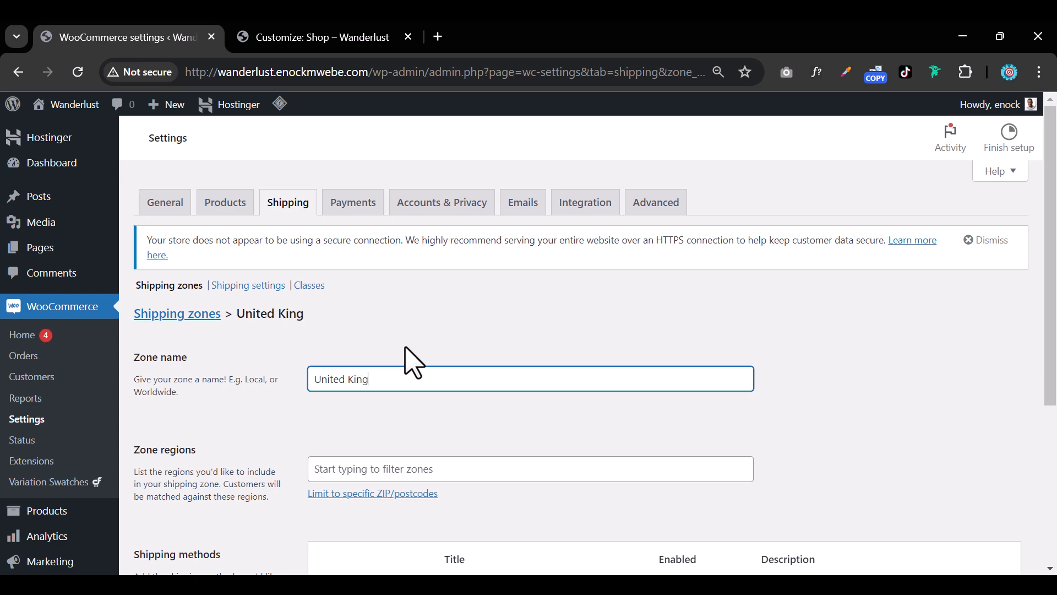
pyautogui.scroll(-3, 414, 363)
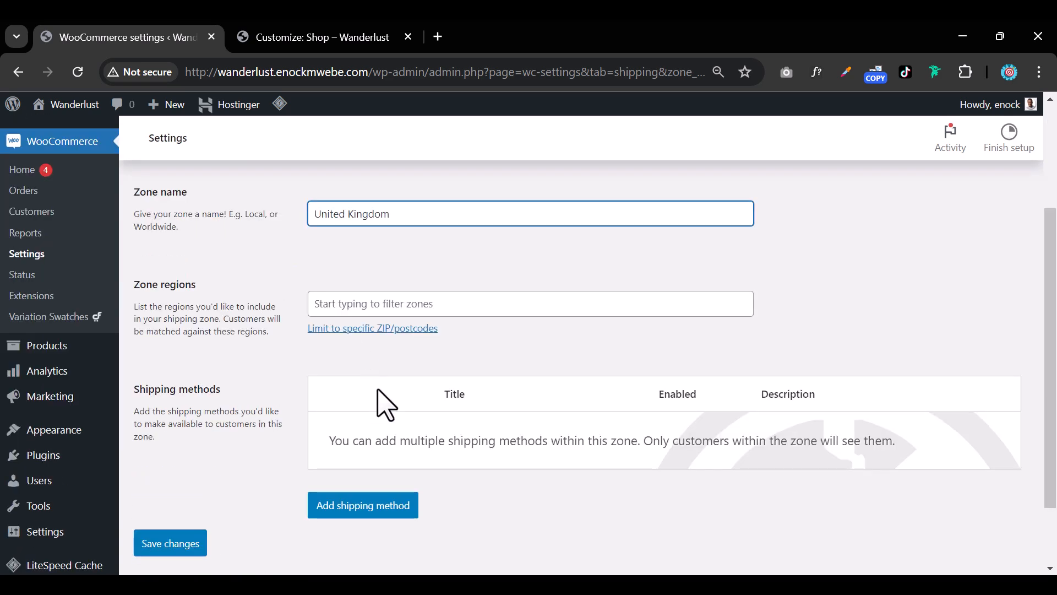
pyautogui.click(401, 308)
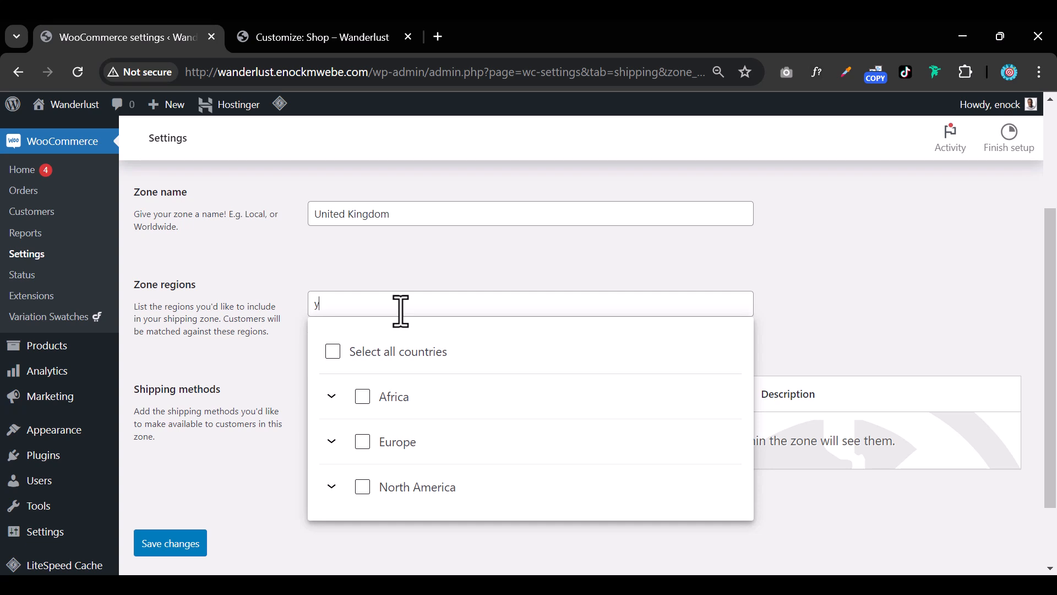
pyautogui.write('united')
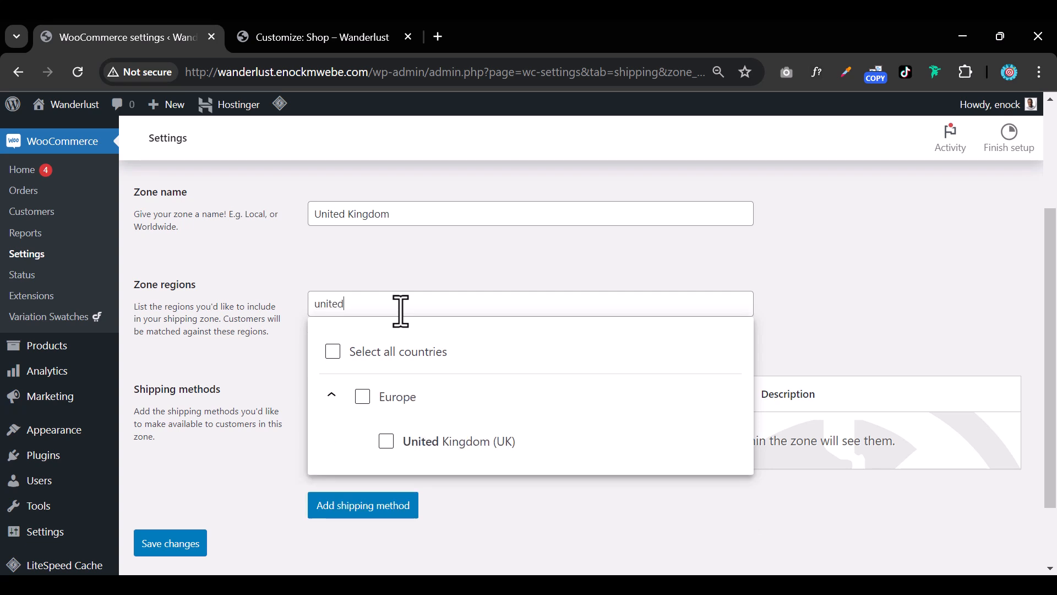
pyautogui.click(386, 442)
pyautogui.click(843, 336)
# Create a flat rate shipping method for the United Kingdom zone with tax status None and a cost of $11
pyautogui.scroll(-2, 624, 380)
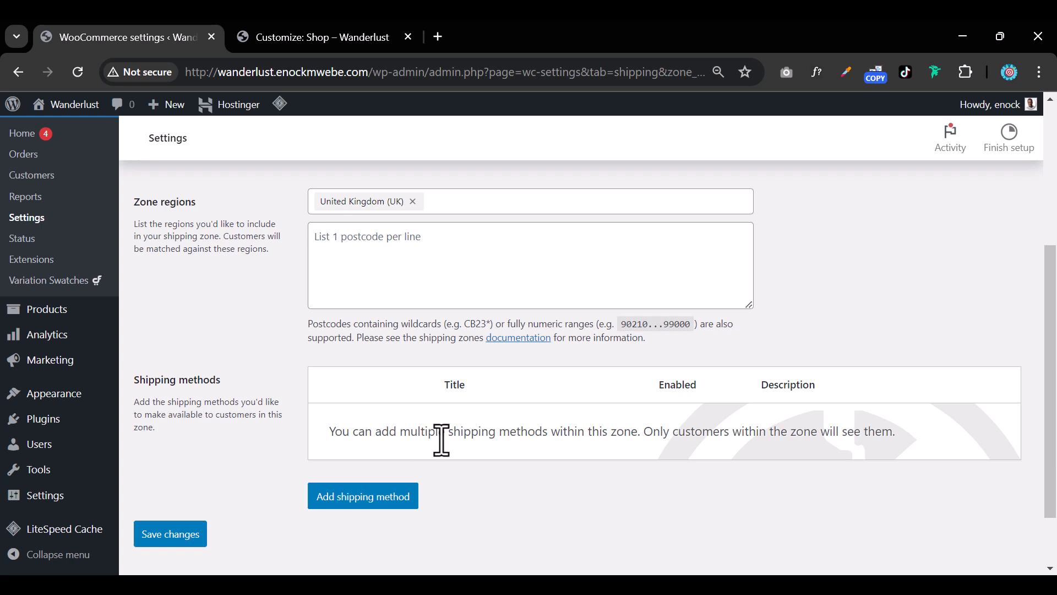
pyautogui.click(362, 502)
pyautogui.click(451, 324)
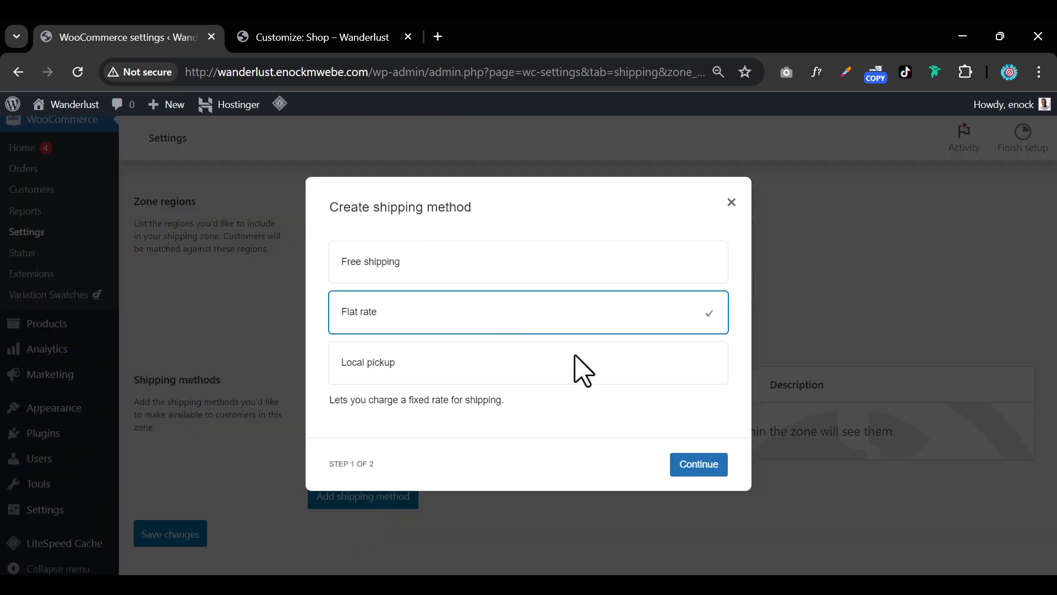
pyautogui.click(691, 465)
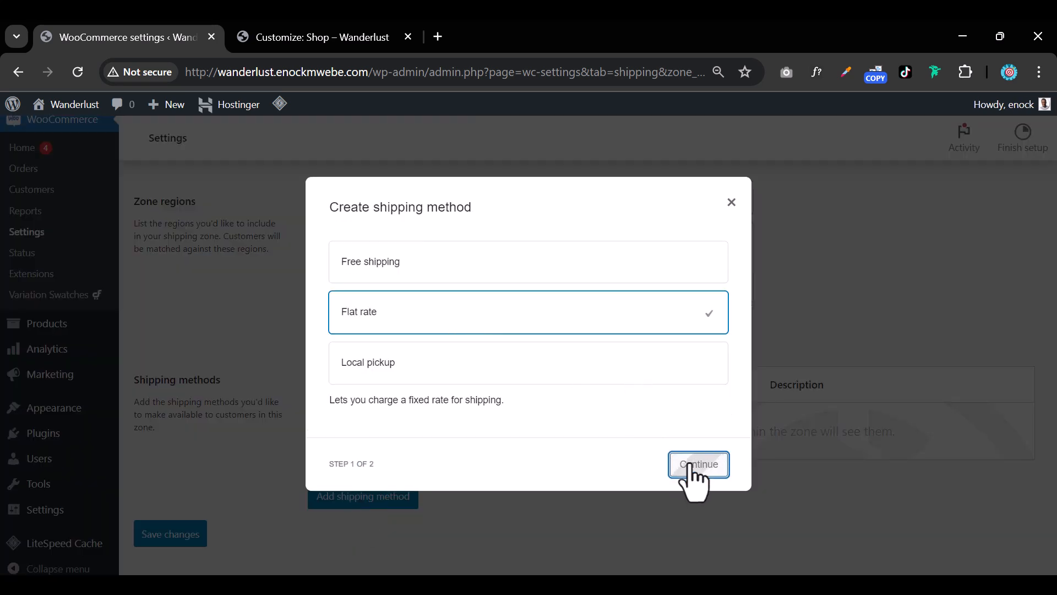
pyautogui.click(427, 337)
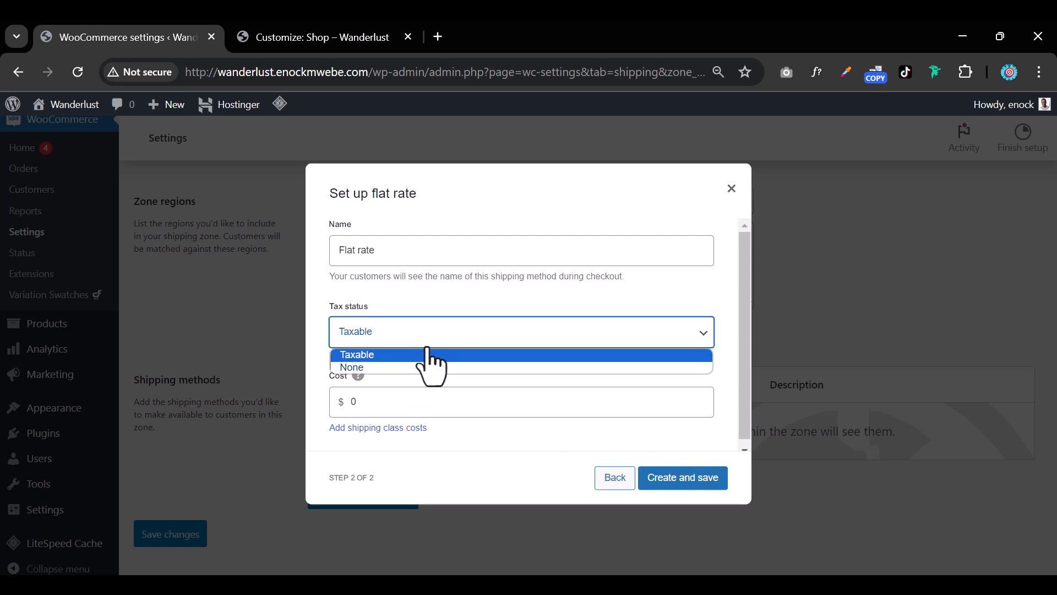
pyautogui.click(414, 369)
pyautogui.doubleClick(397, 404)
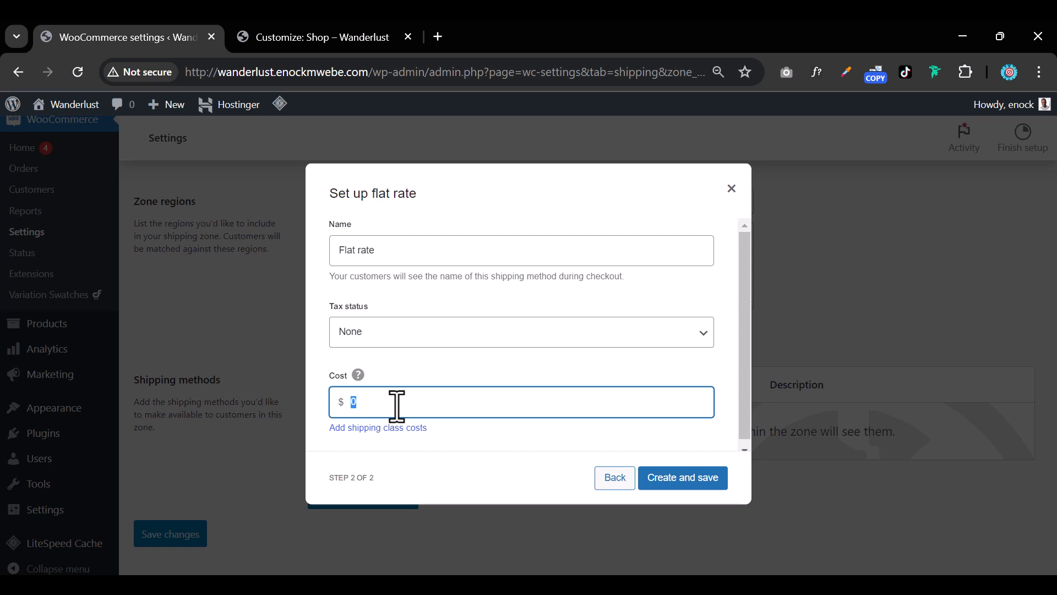
pyautogui.write('11')
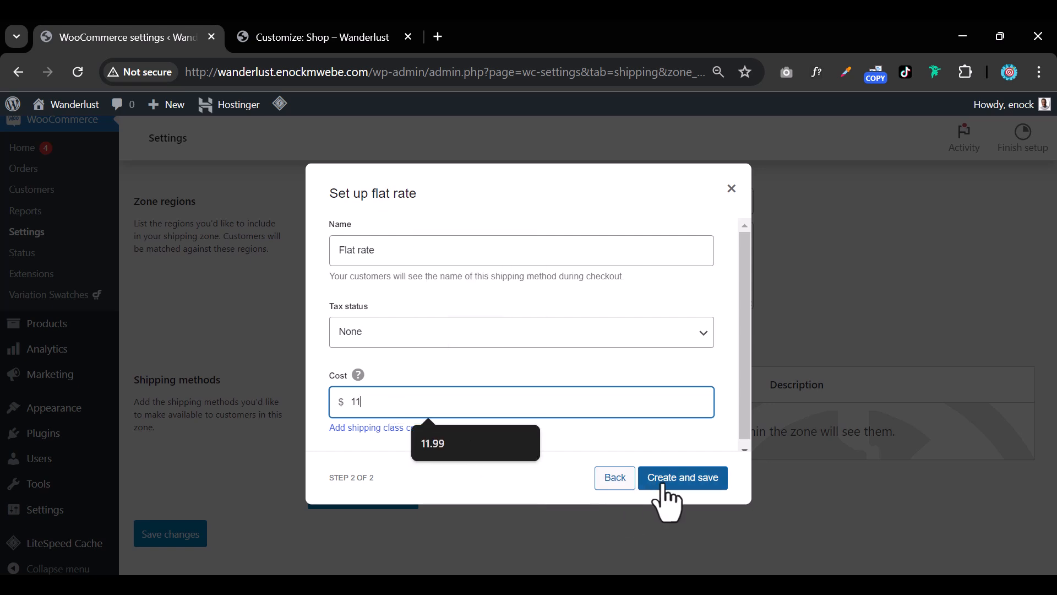
pyautogui.click(665, 483)
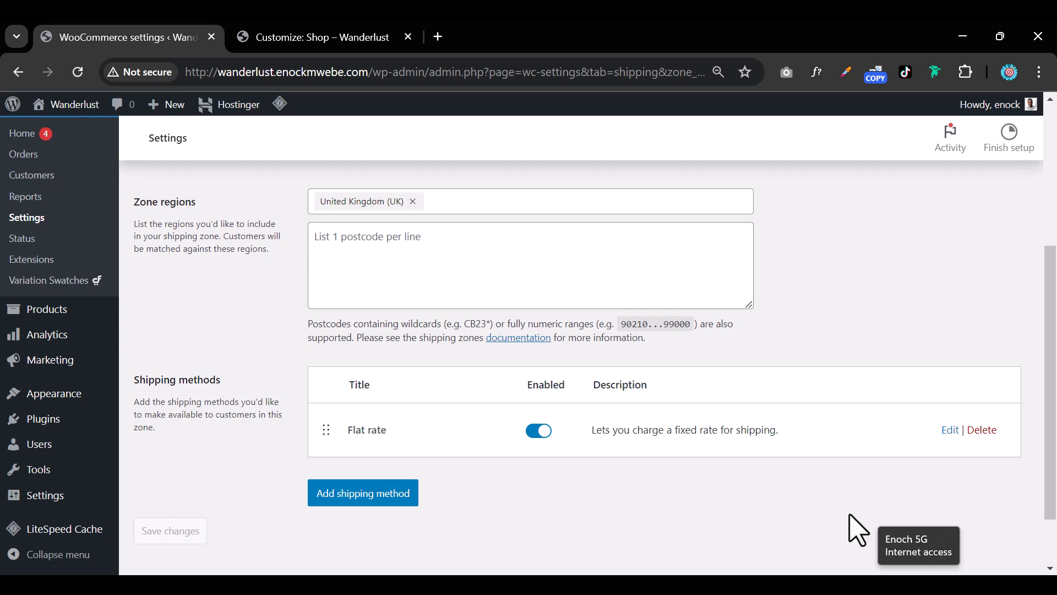
# Return to the shipping zones list, dismiss the tour and check the entry for the United Kingdom zone
pyautogui.scroll(5, 542, 435)
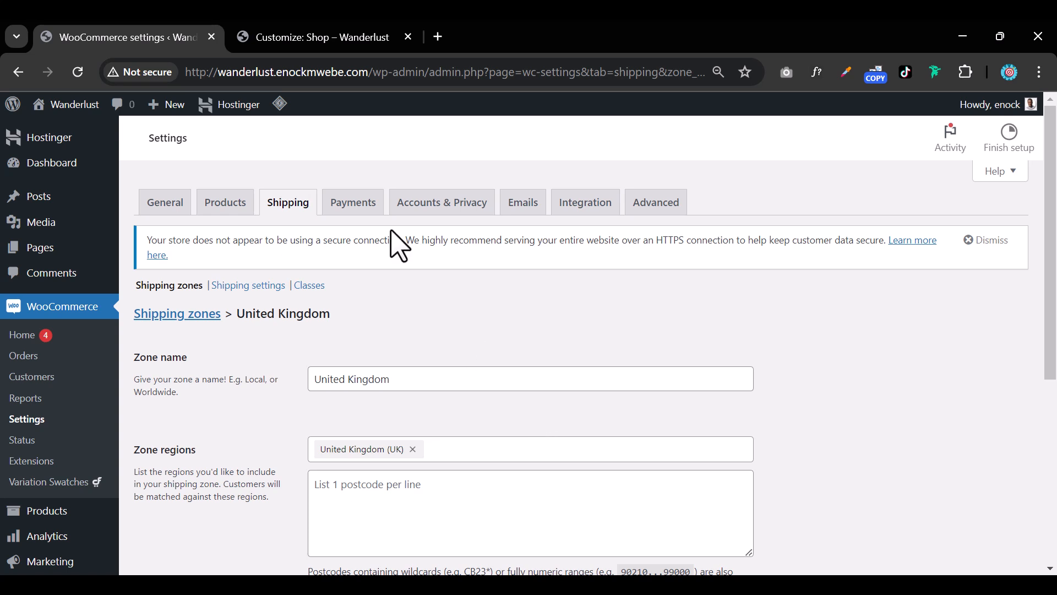
pyautogui.click(286, 213)
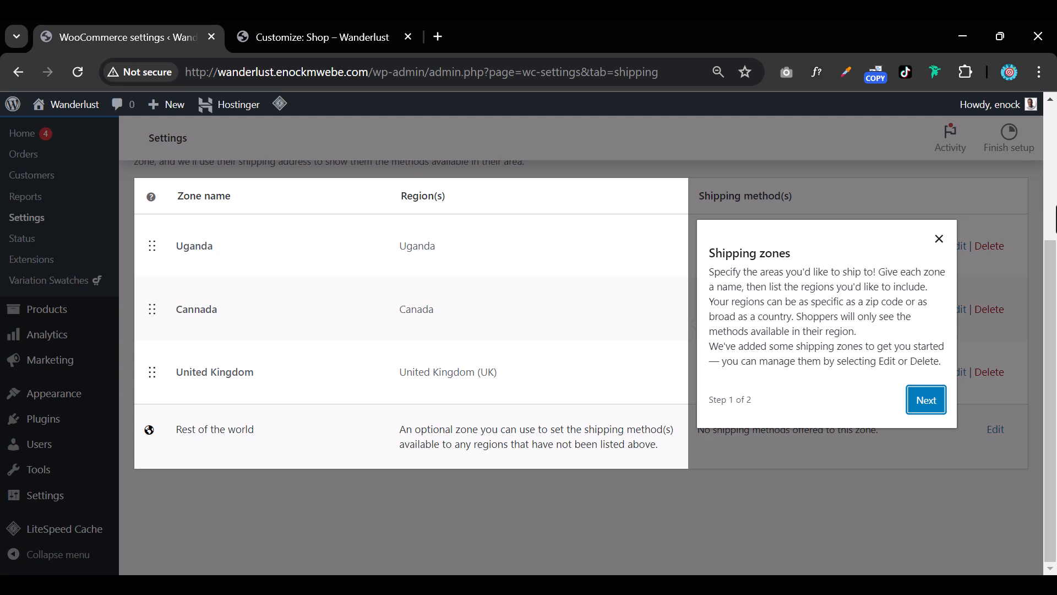
pyautogui.click(939, 239)
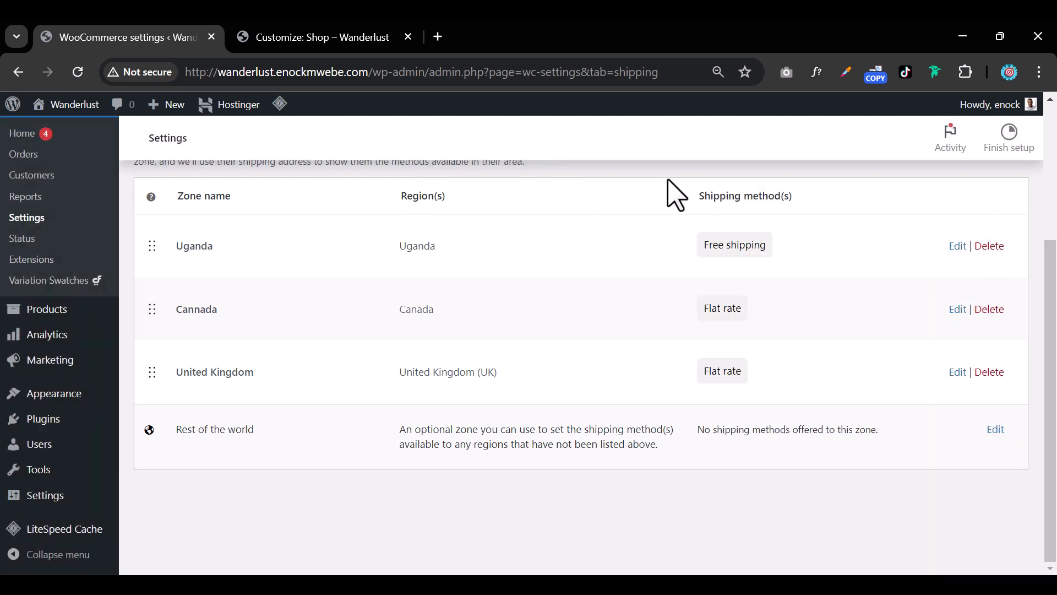
# Open the store's payment settings and review the installed payment methods
pyautogui.moveTo(88, 335)
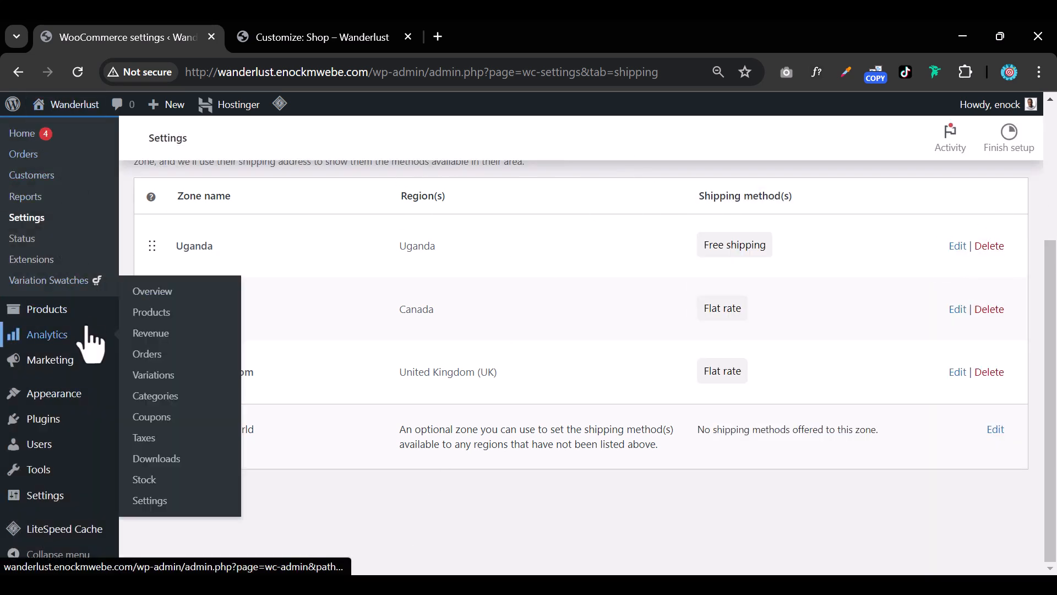
pyautogui.scroll(4, 432, 375)
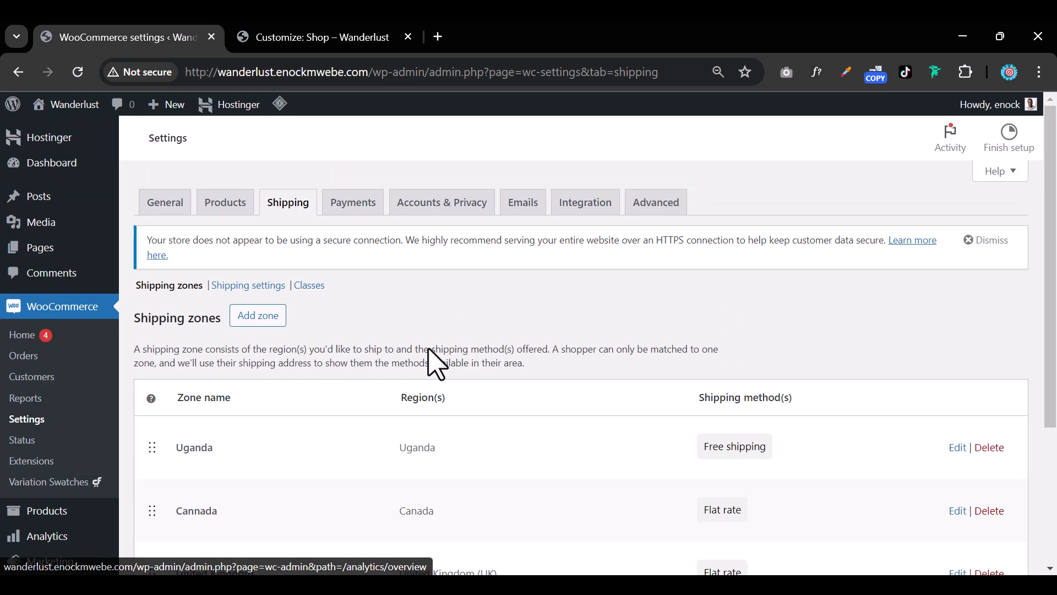
pyautogui.click(337, 209)
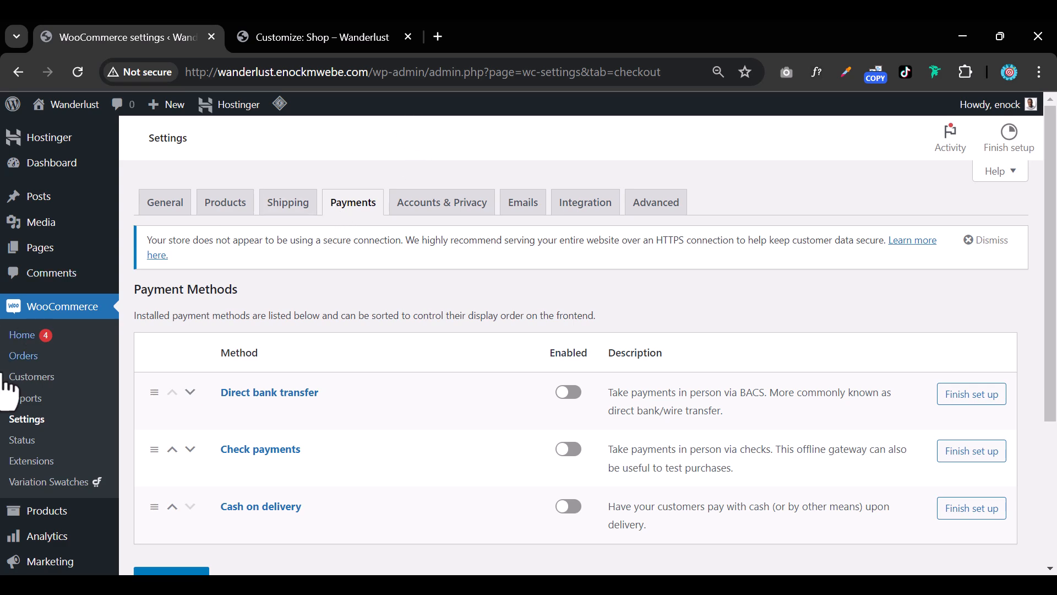
pyautogui.scroll(-3, 48, 489)
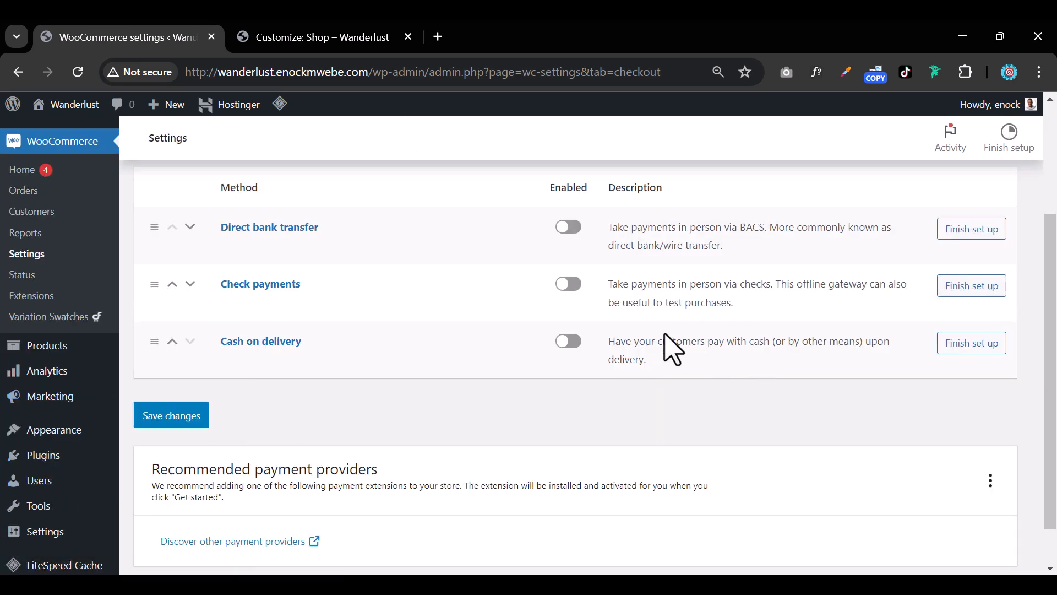
# Open the plugins page in a new browser tab, go to Add New Plugin and search for "woocommerce"
pyautogui.rightClick(51, 460)
pyautogui.click(160, 240)
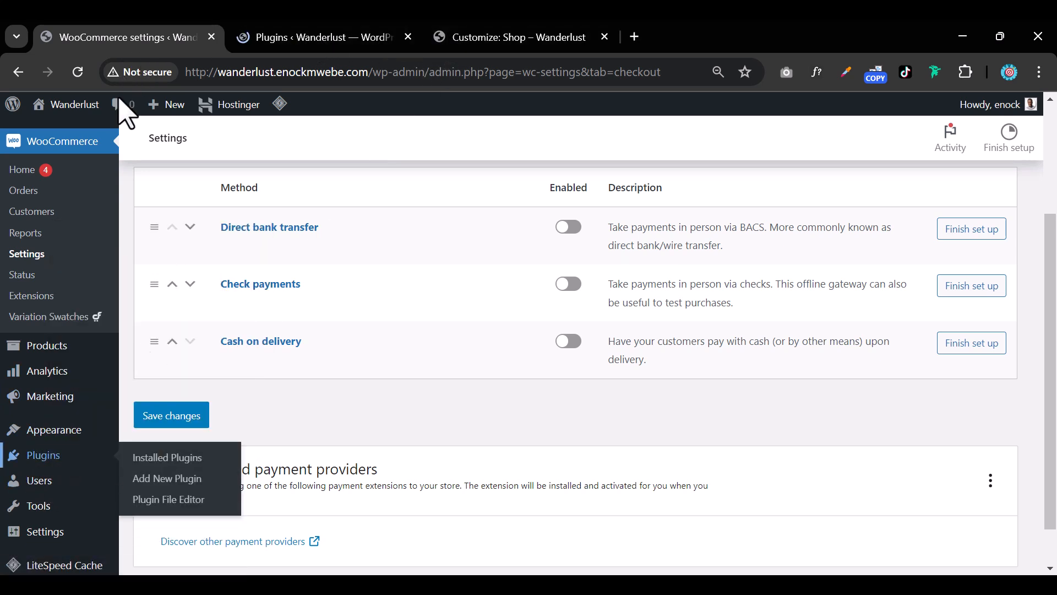
pyautogui.click(166, 484)
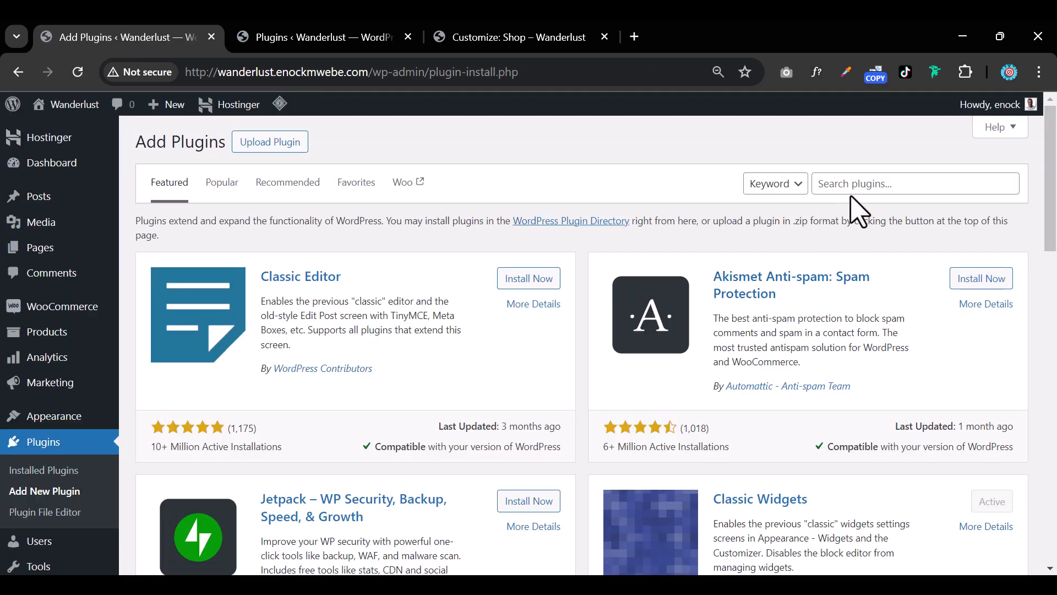
pyautogui.click(867, 187)
pyautogui.write('woocommerce')
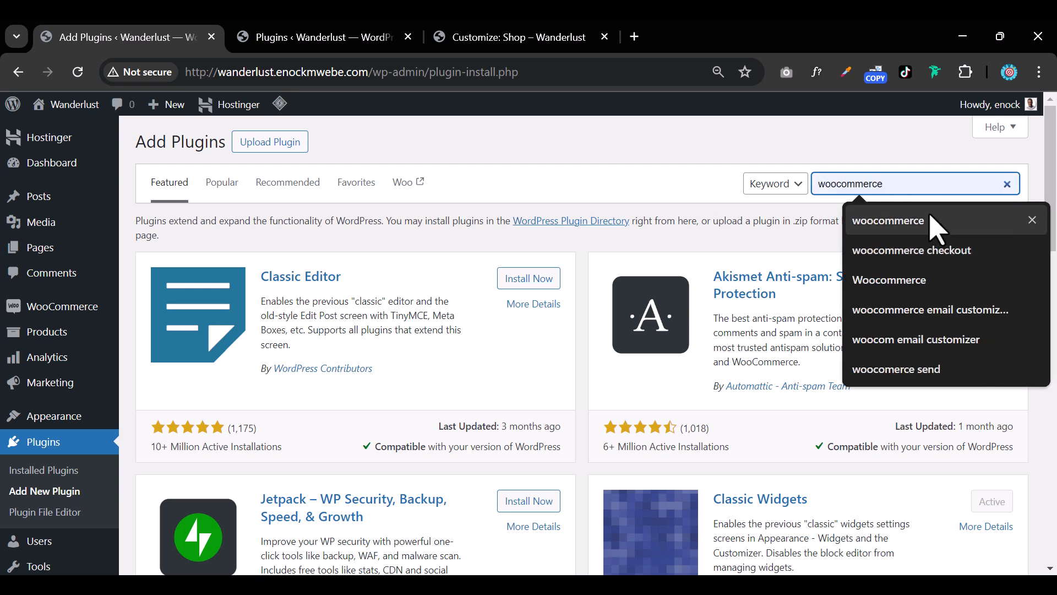
pyautogui.click(936, 223)
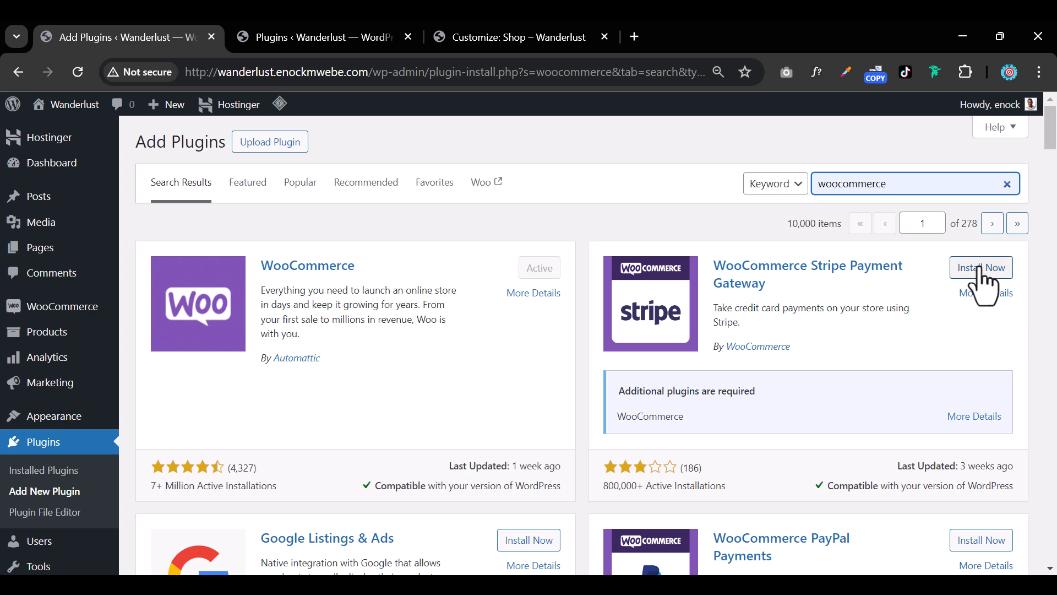
# Install the WooCommerce Stripe Payment Gateway and WooCommerce PayPal Payments plugins
pyautogui.click(980, 267)
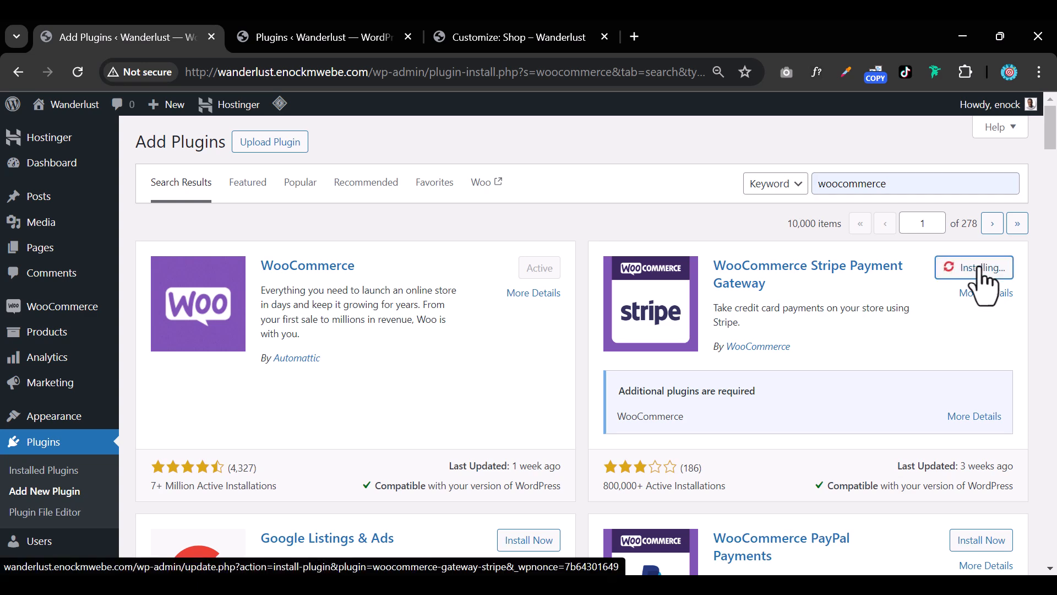
pyautogui.scroll(-3, 986, 285)
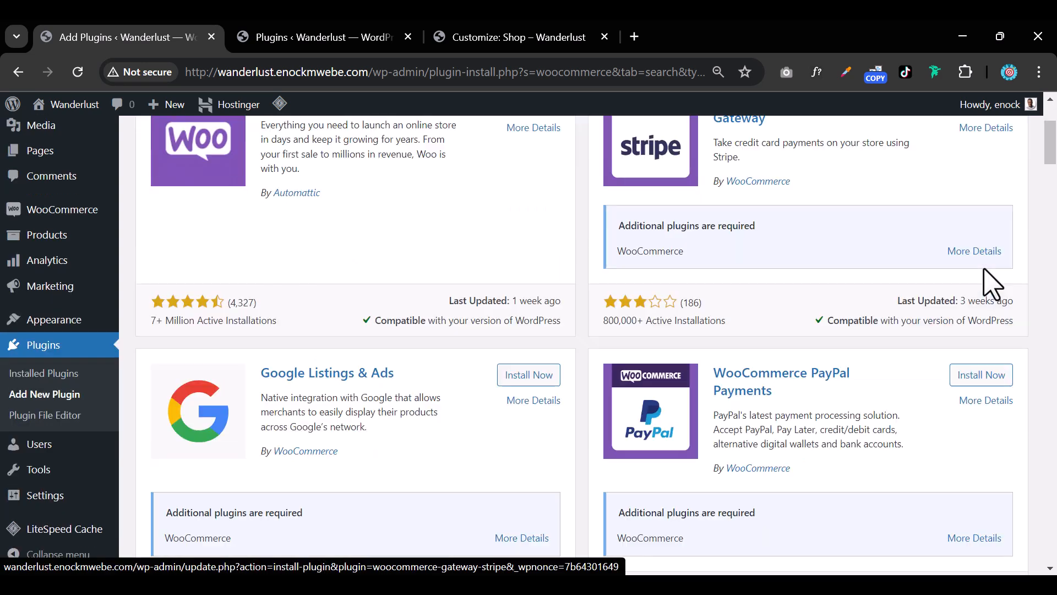
pyautogui.click(986, 376)
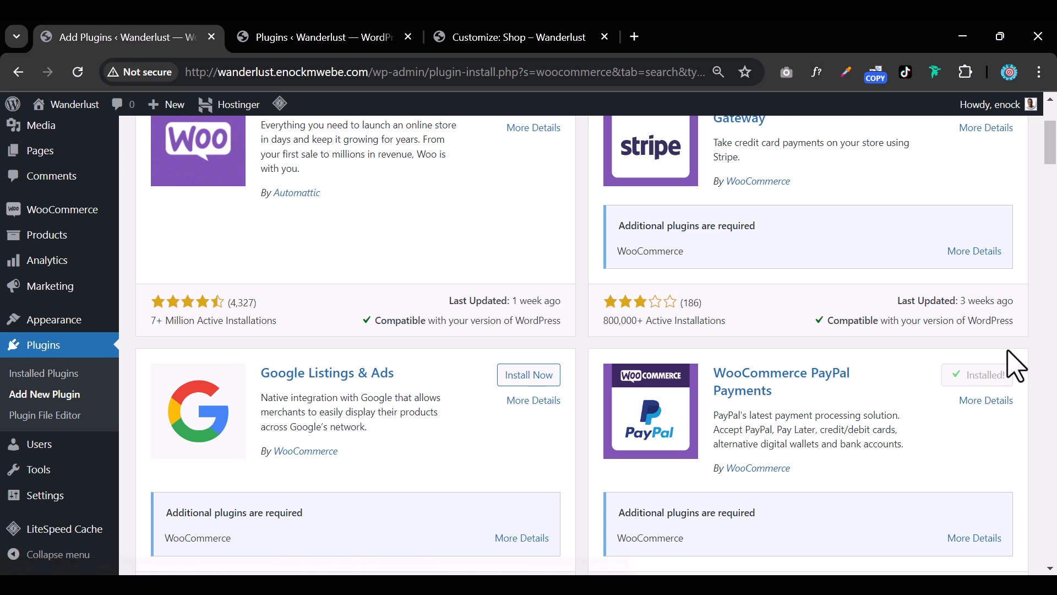
# Activate the WooCommerce PayPal Payments and WooCommerce Stripe Gateway plugins
pyautogui.click(978, 376)
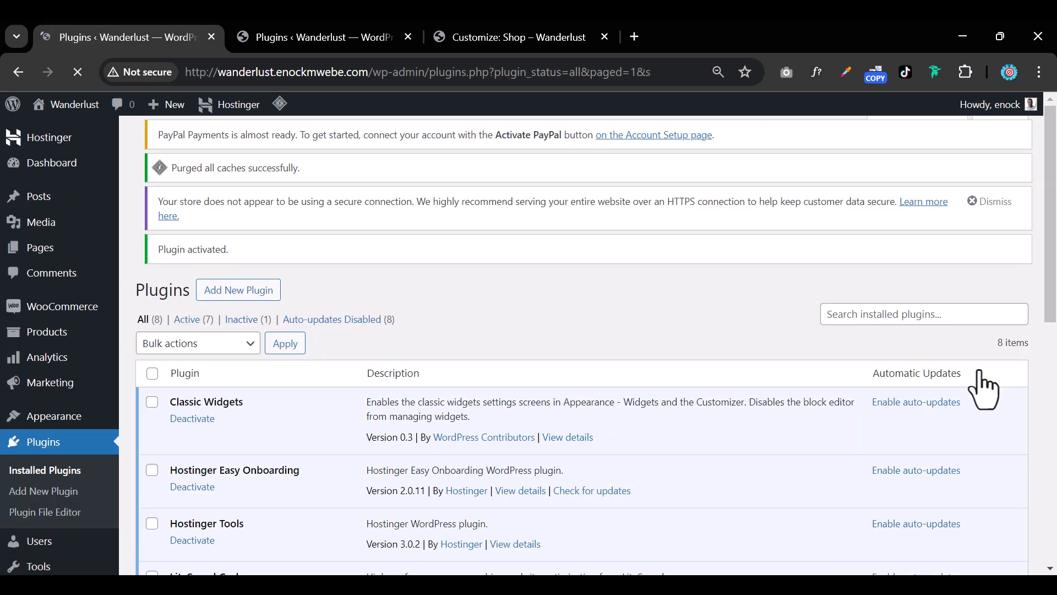
pyautogui.scroll(-10, 408, 450)
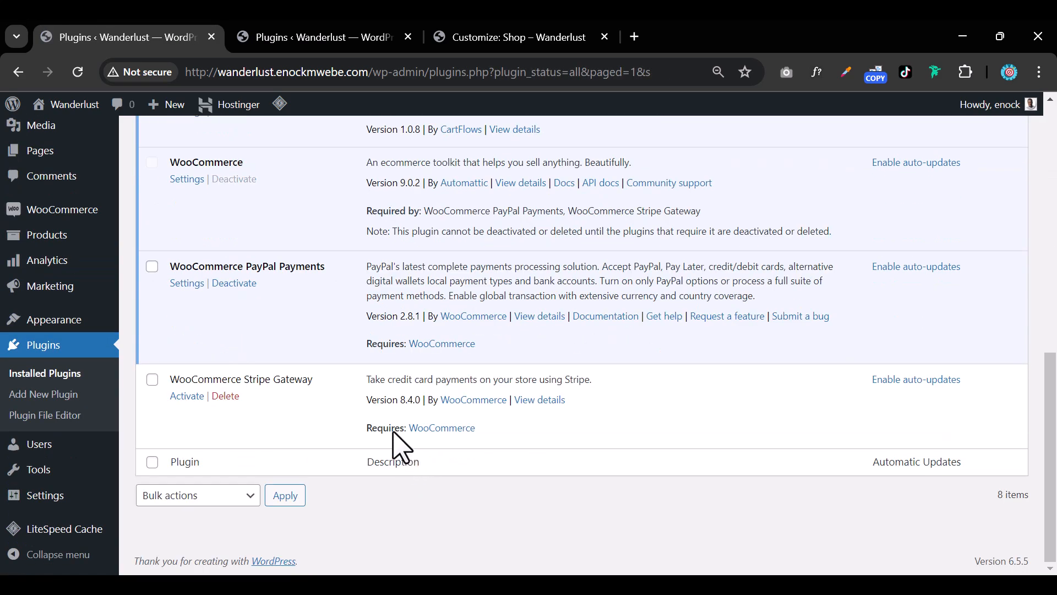
pyautogui.scroll(3, 401, 443)
pyautogui.scroll(1, 238, 324)
pyautogui.scroll(-2, 243, 333)
pyautogui.click(193, 397)
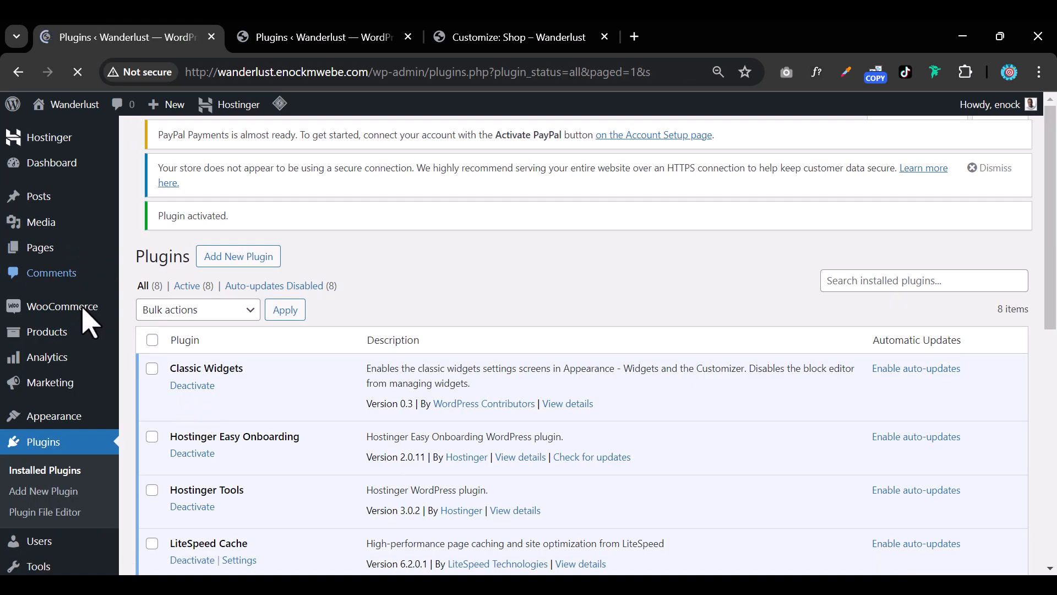
# Go back to the WooCommerce payment settings and check the list for Stripe and PayPal
pyautogui.moveTo(87, 315)
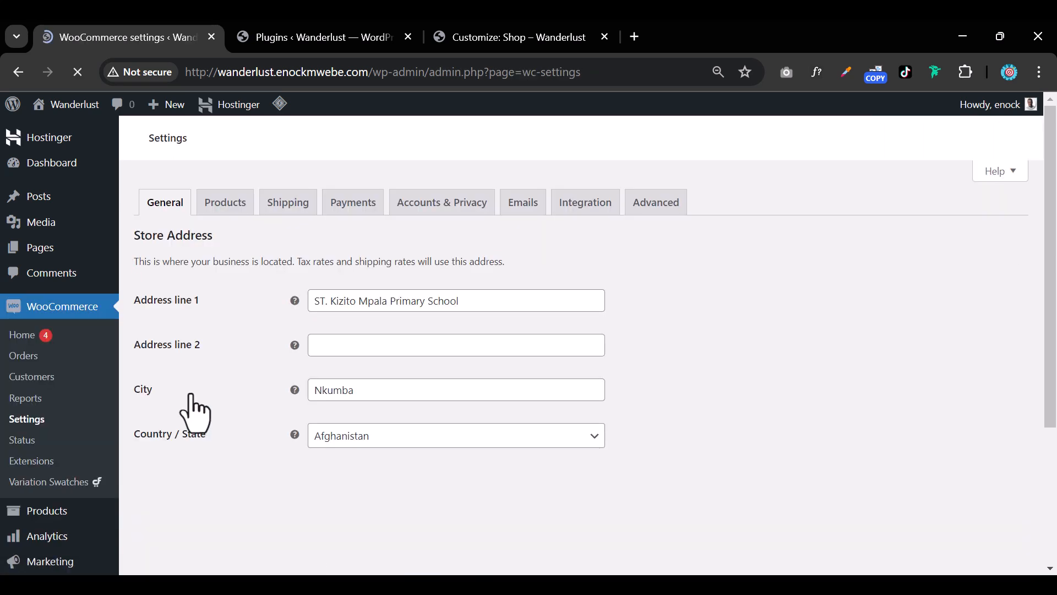
pyautogui.click(346, 205)
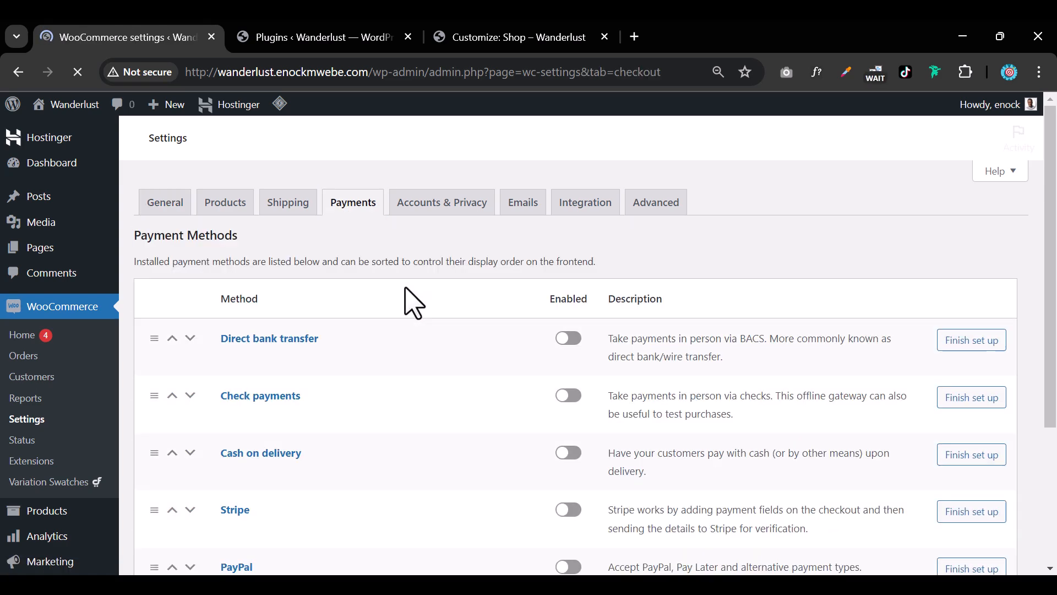
pyautogui.scroll(-3, 378, 397)
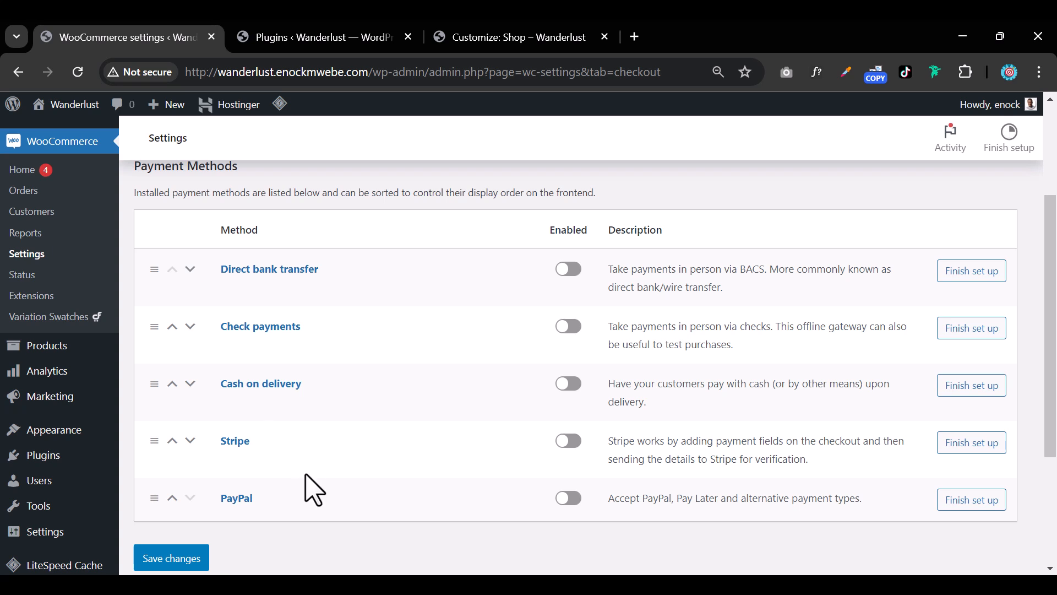
# Enable Cash on delivery, try to enable Stripe, and go back from the Stripe account setup page
pyautogui.click(571, 389)
pyautogui.click(567, 447)
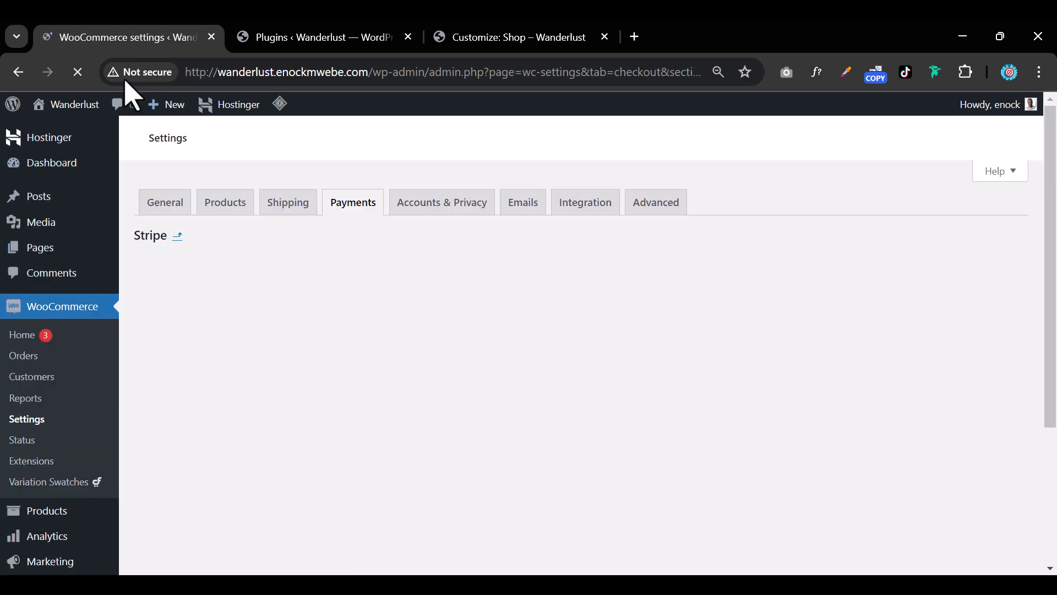
pyautogui.scroll(-3, 439, 407)
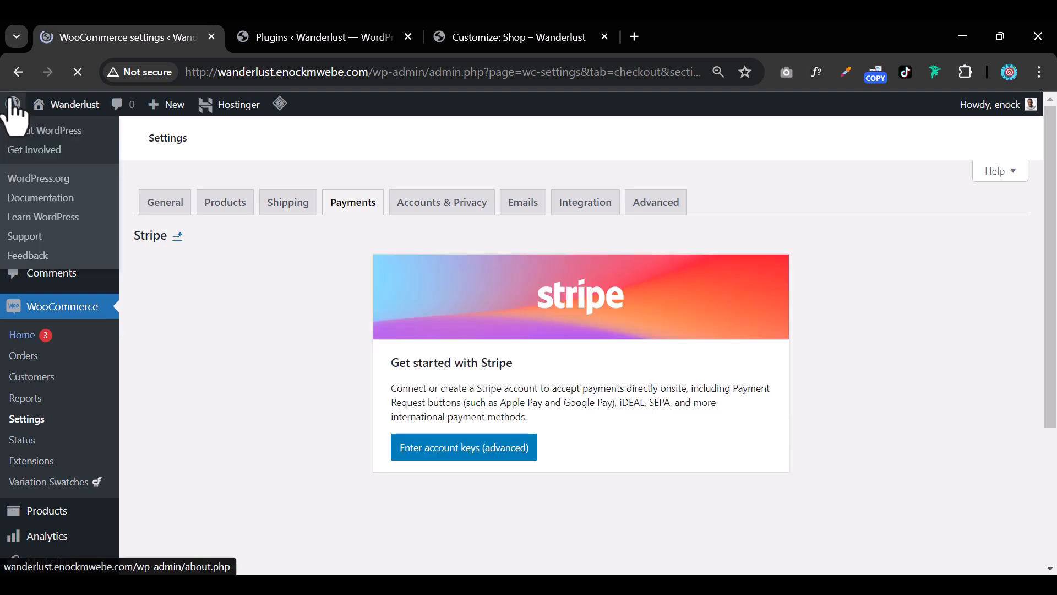
pyautogui.click(18, 72)
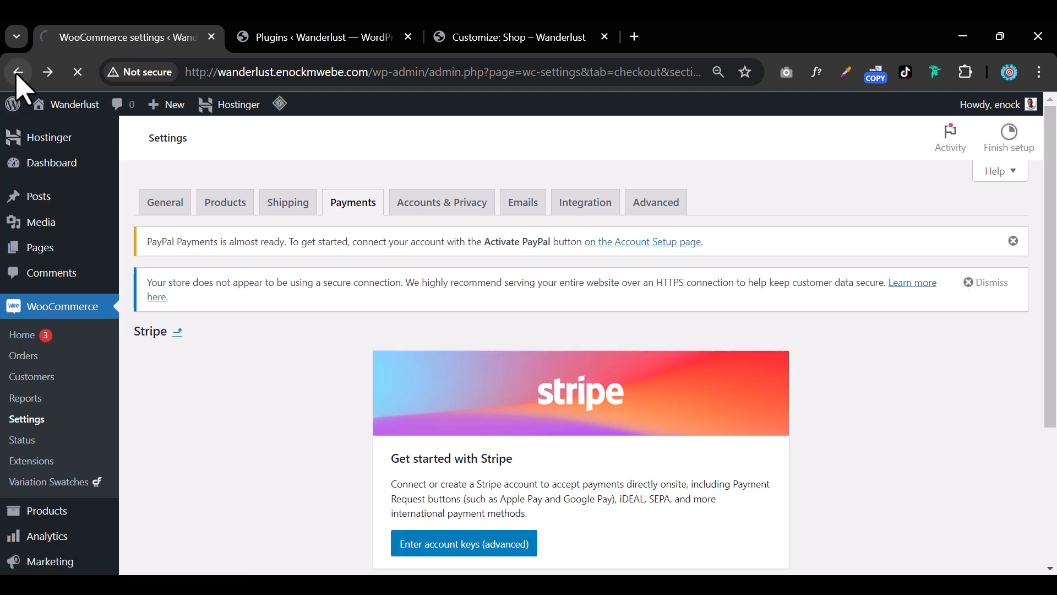
# Leave the payment methods list and open the Wanderlust storefront's shop page from the Plugins admin page
pyautogui.scroll(3, 519, 397)
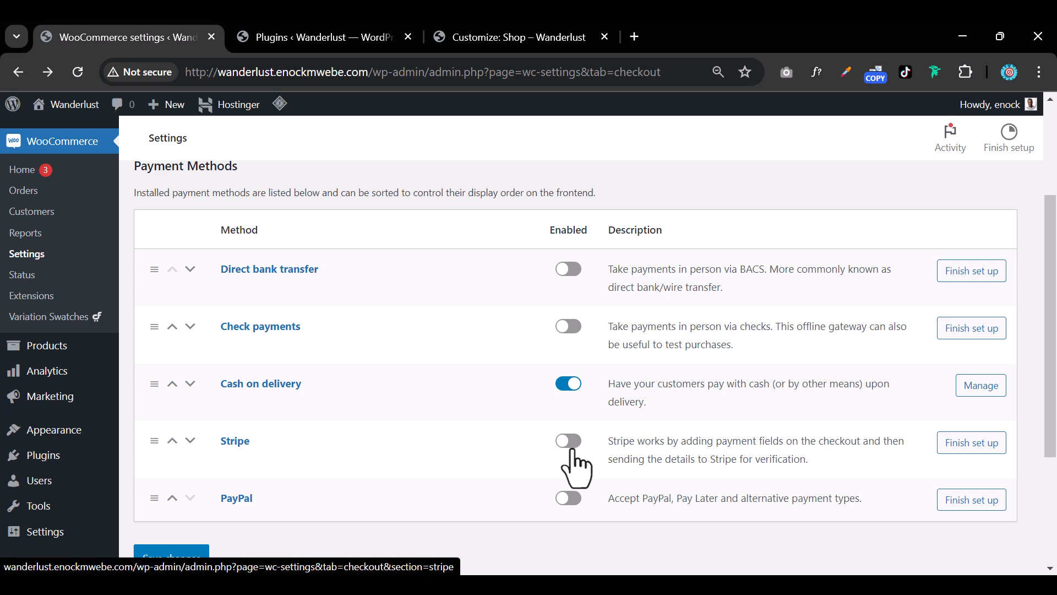
pyautogui.scroll(3, 390, 414)
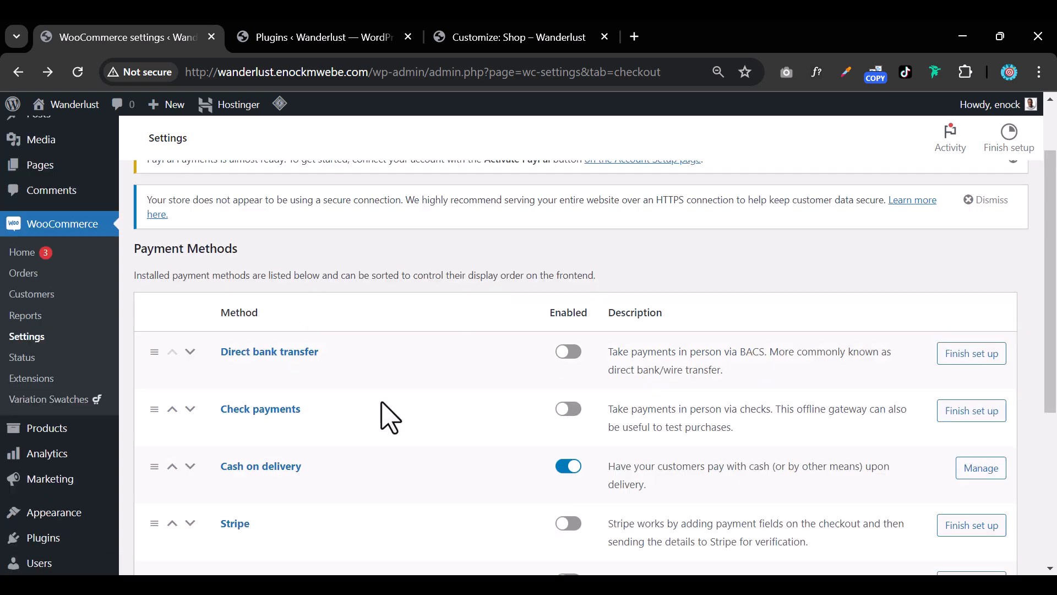
pyautogui.click(377, 47)
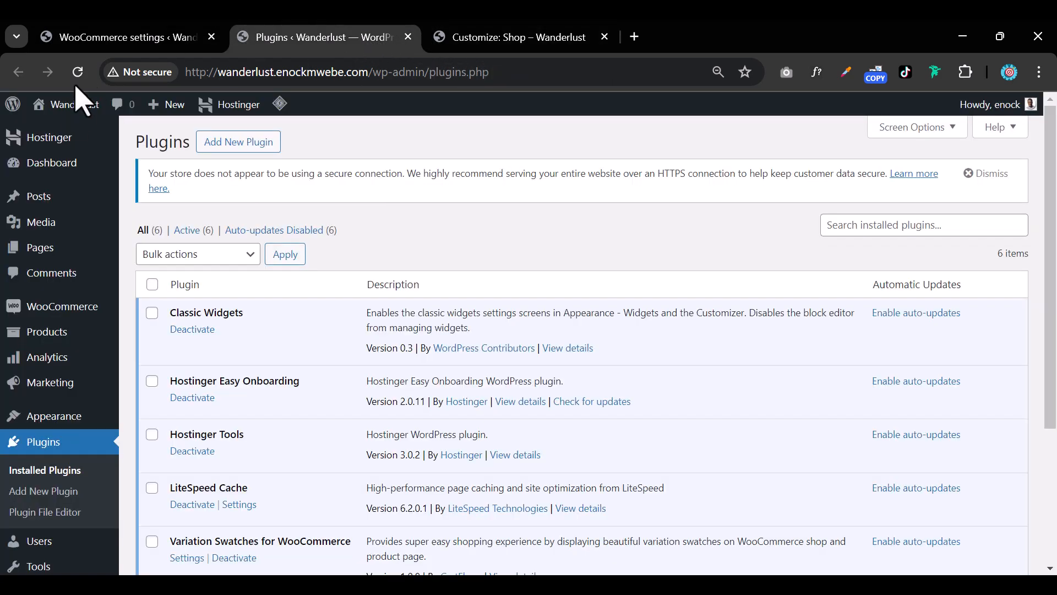
pyautogui.moveTo(66, 105)
pyautogui.click(78, 153)
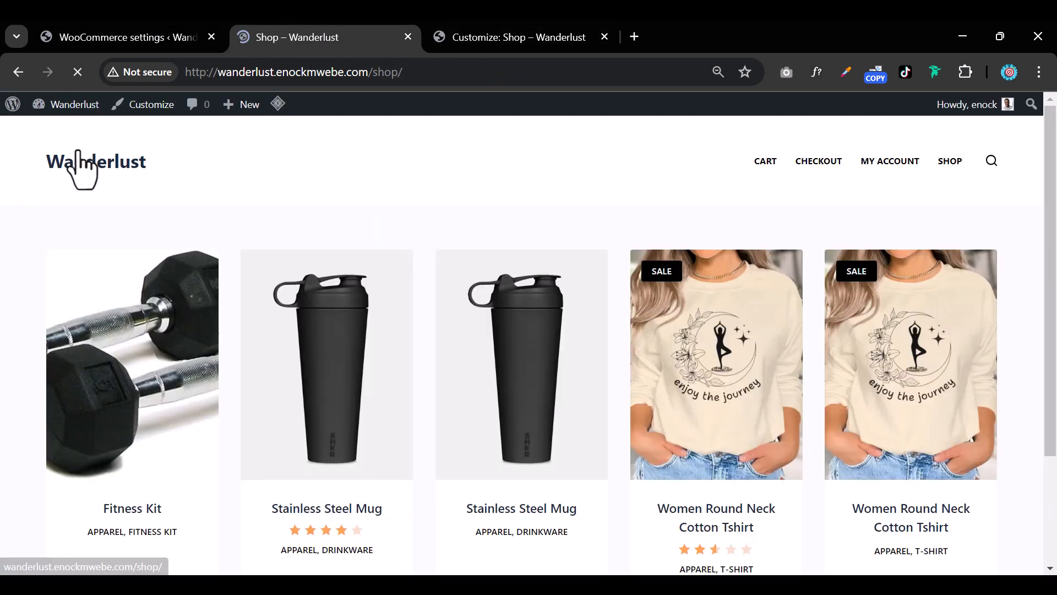
# Open the Stainless Steel Mug without a rating, choose the blue colour and 30 oz size, and add it to the cart
pyautogui.click(559, 353)
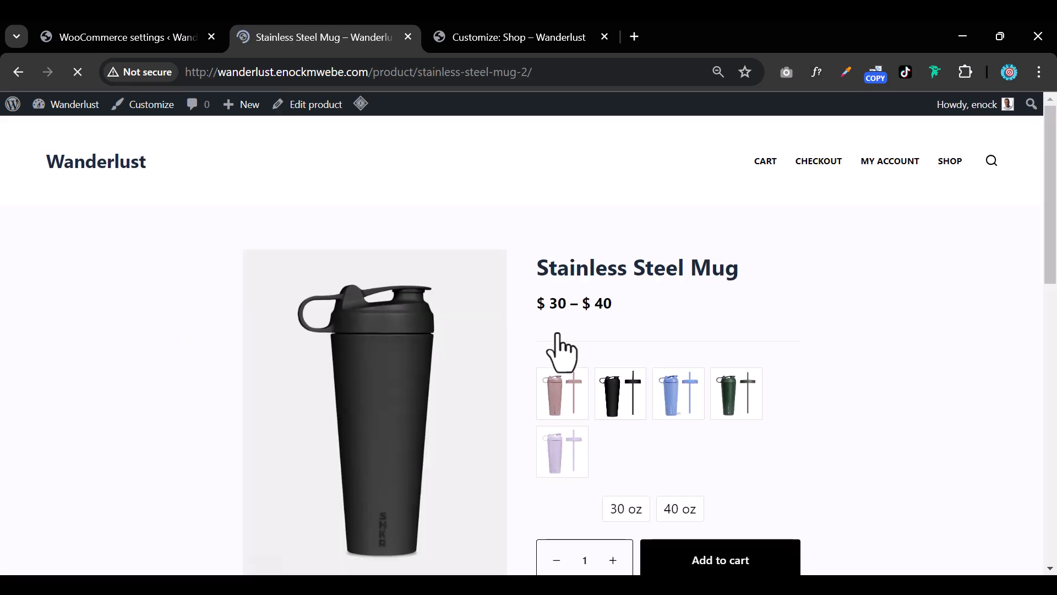
pyautogui.scroll(-3, 559, 349)
pyautogui.click(673, 234)
pyautogui.click(628, 345)
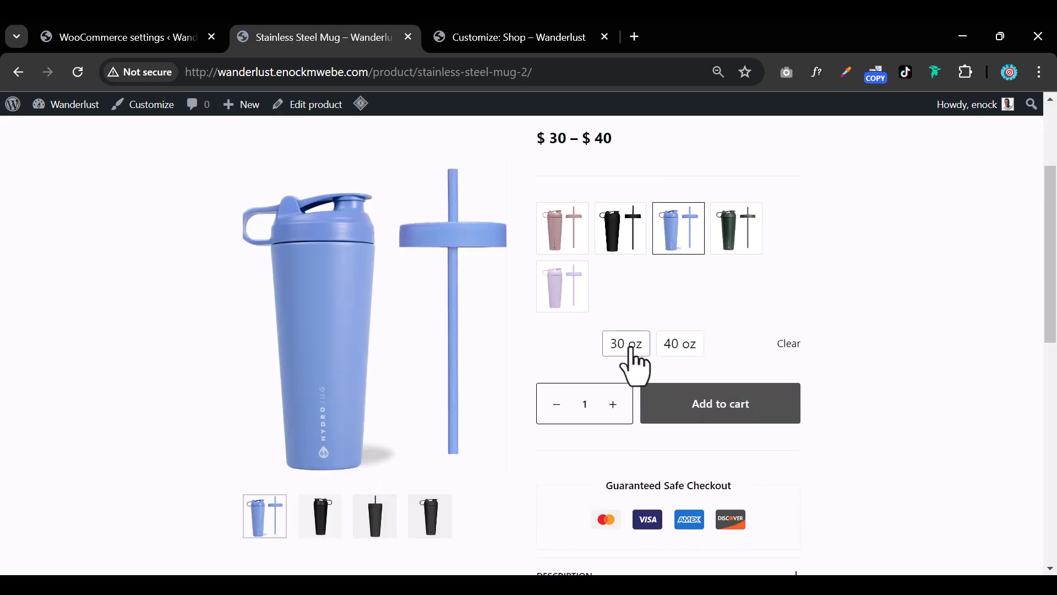
pyautogui.click(701, 445)
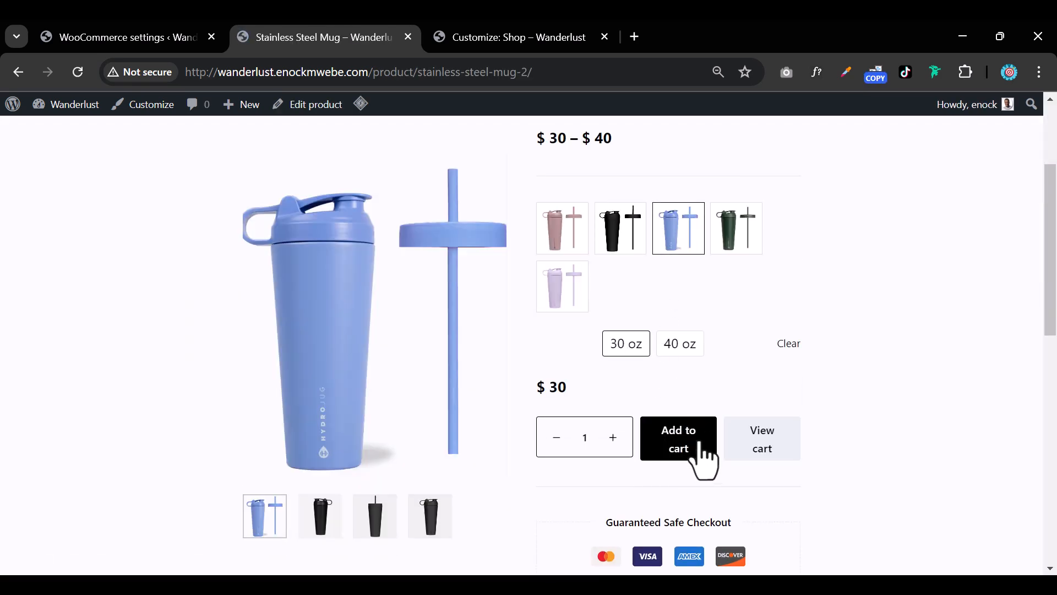
# View the cart, proceed to checkout, and check the payment methods offered for the order
pyautogui.click(759, 442)
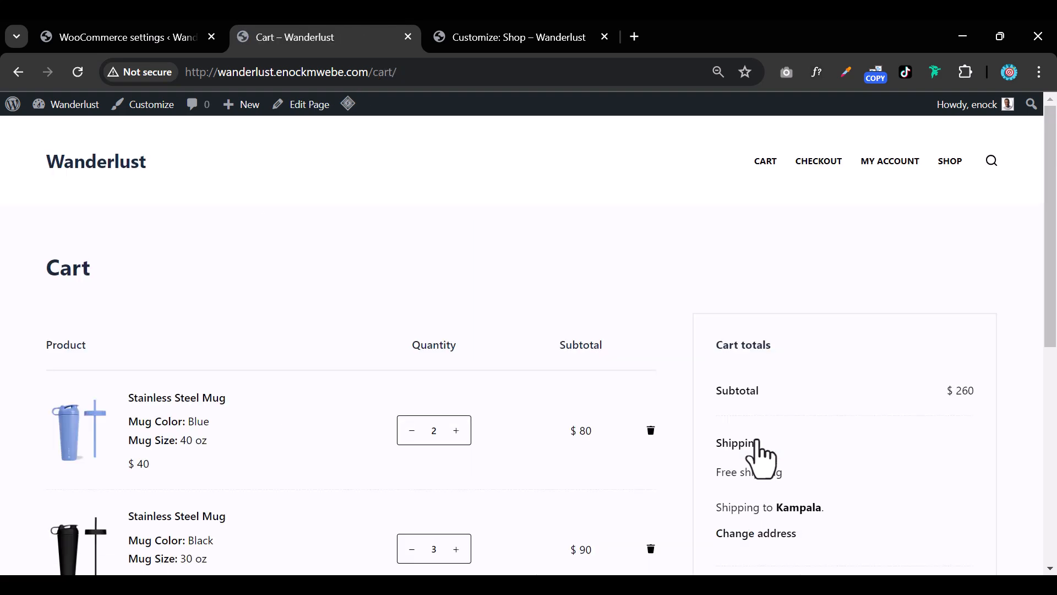
pyautogui.scroll(-5, 760, 448)
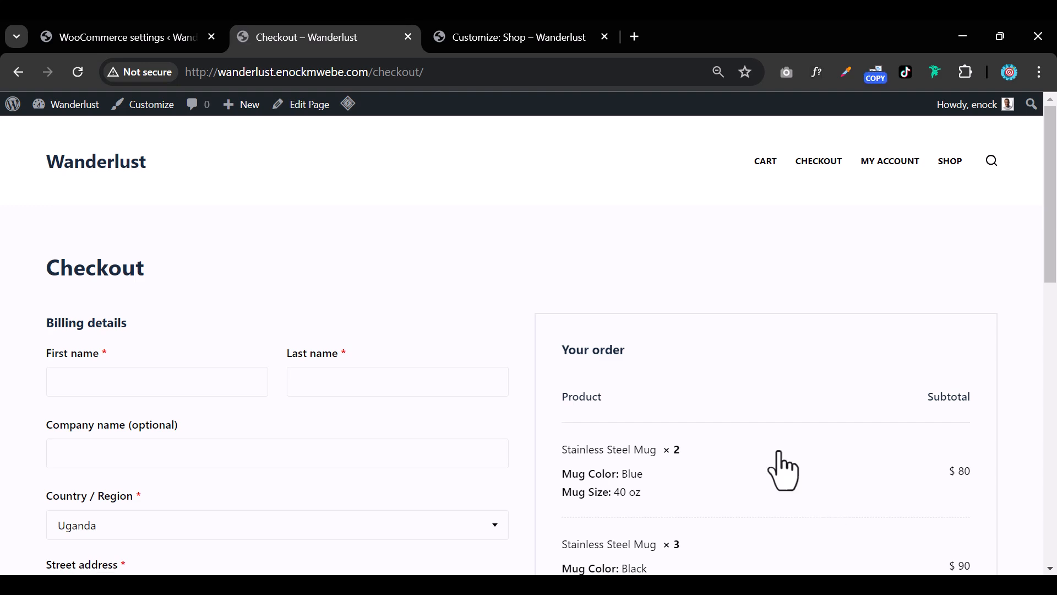
pyautogui.scroll(-5, 512, 383)
pyautogui.scroll(-6, 543, 444)
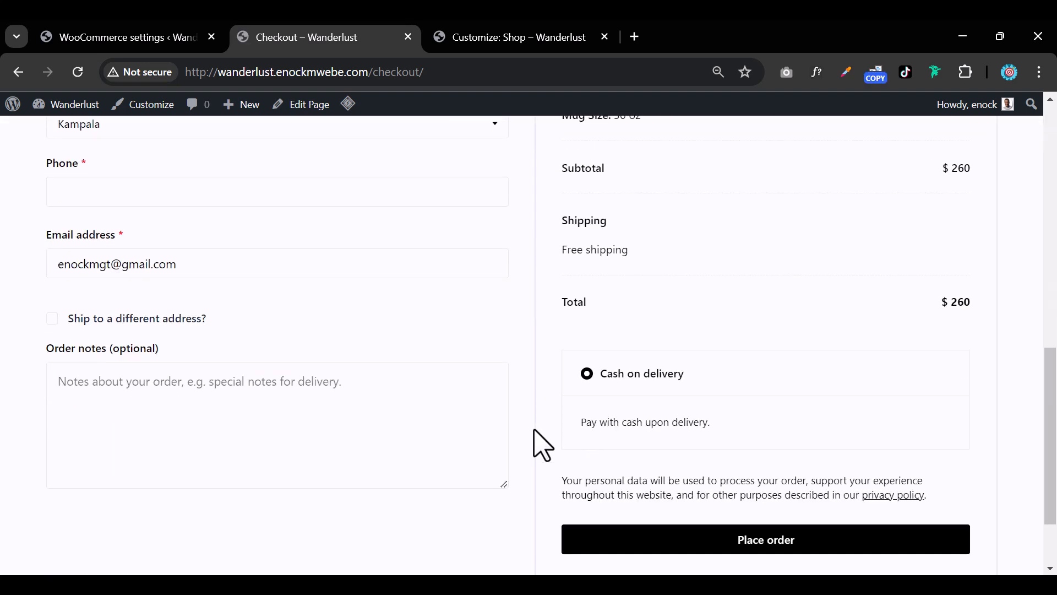
# Examine the billing fields on the checkout page, from the name fields to the order notes
pyautogui.scroll(7, 221, 430)
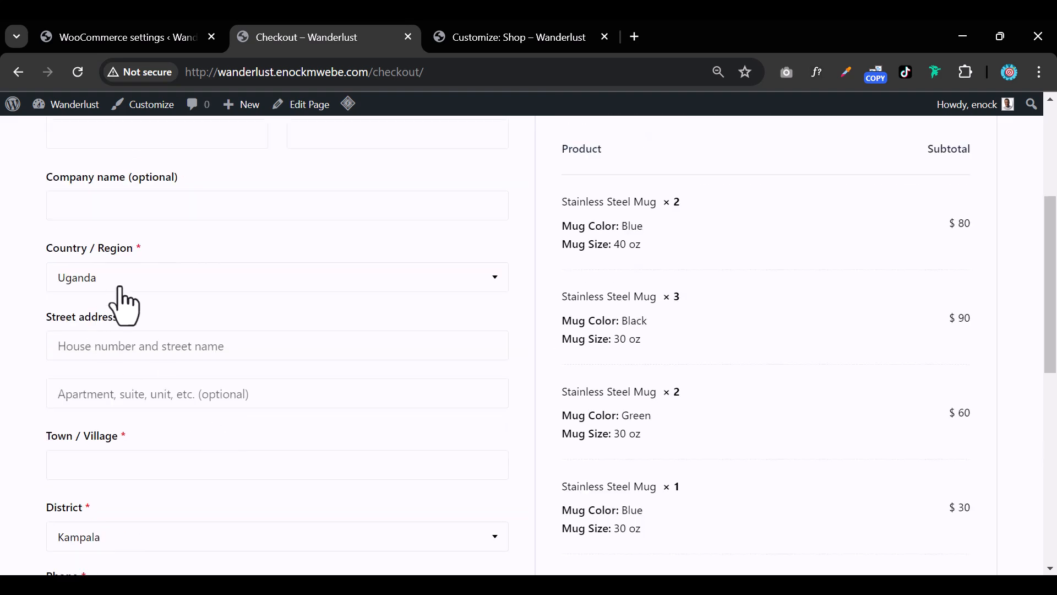
pyautogui.scroll(2, 165, 284)
pyautogui.click(132, 216)
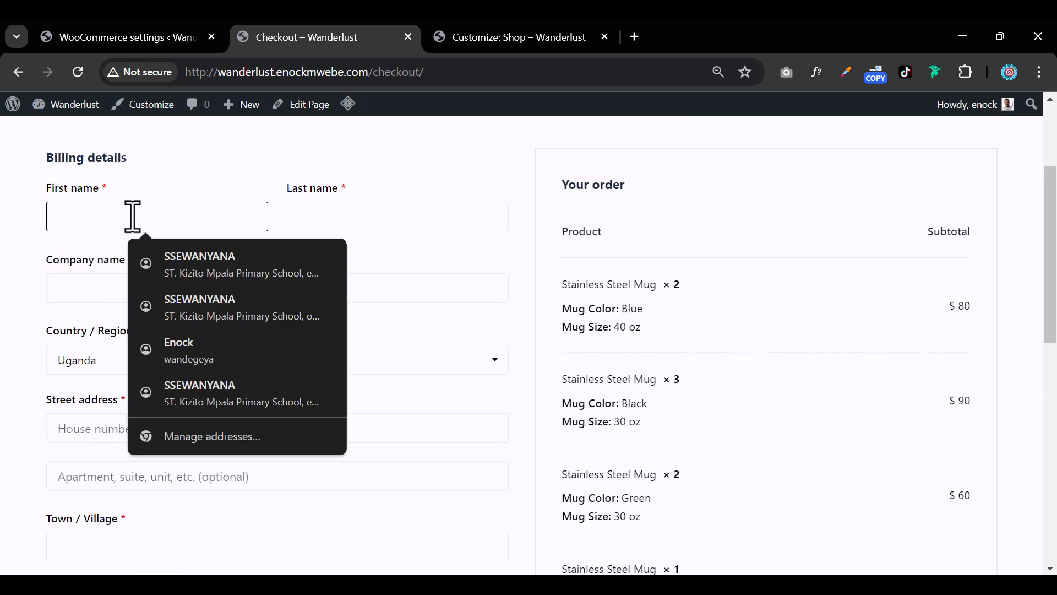
pyautogui.click(363, 210)
pyautogui.click(141, 319)
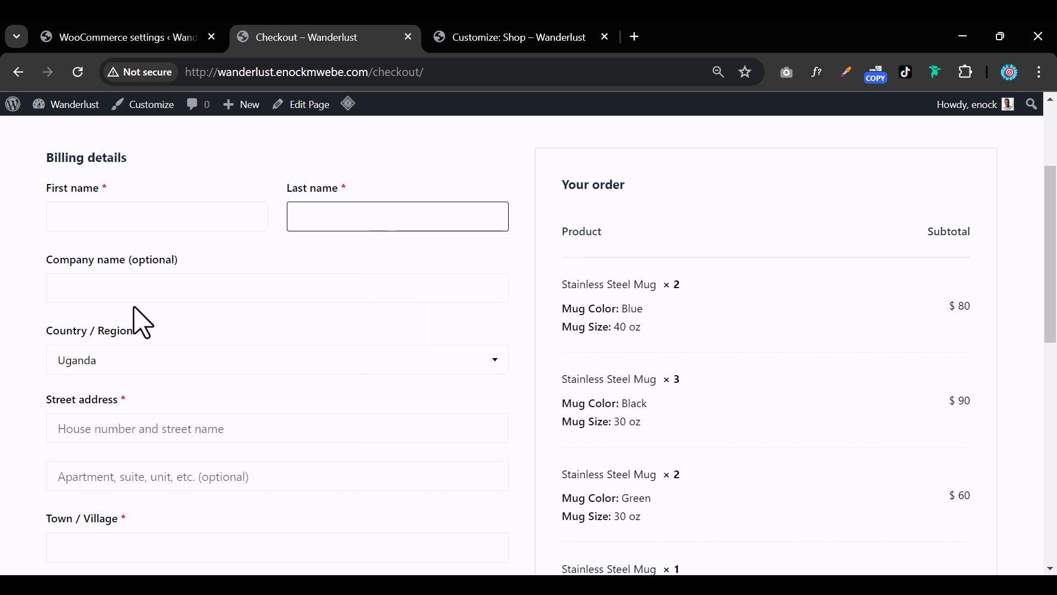
pyautogui.scroll(-7, 199, 408)
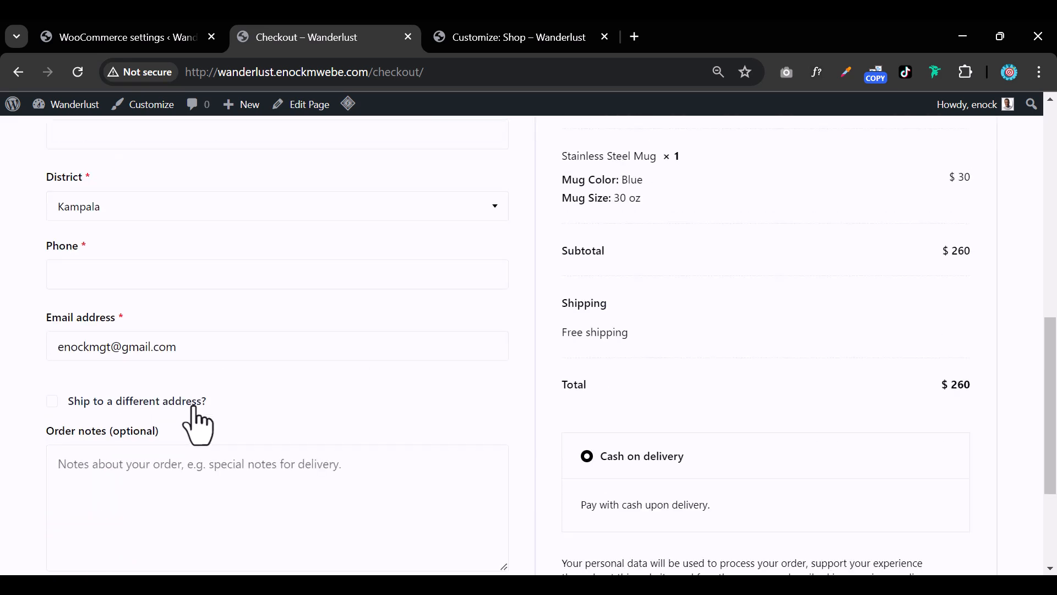
pyautogui.scroll(-2, 223, 374)
pyautogui.scroll(3, 227, 364)
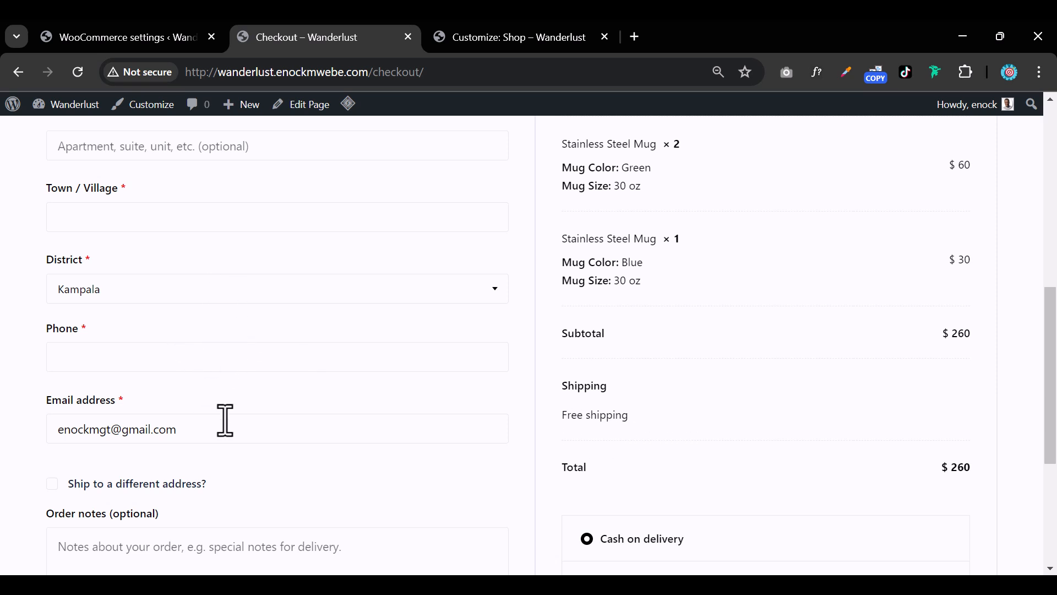
pyautogui.scroll(3, 231, 480)
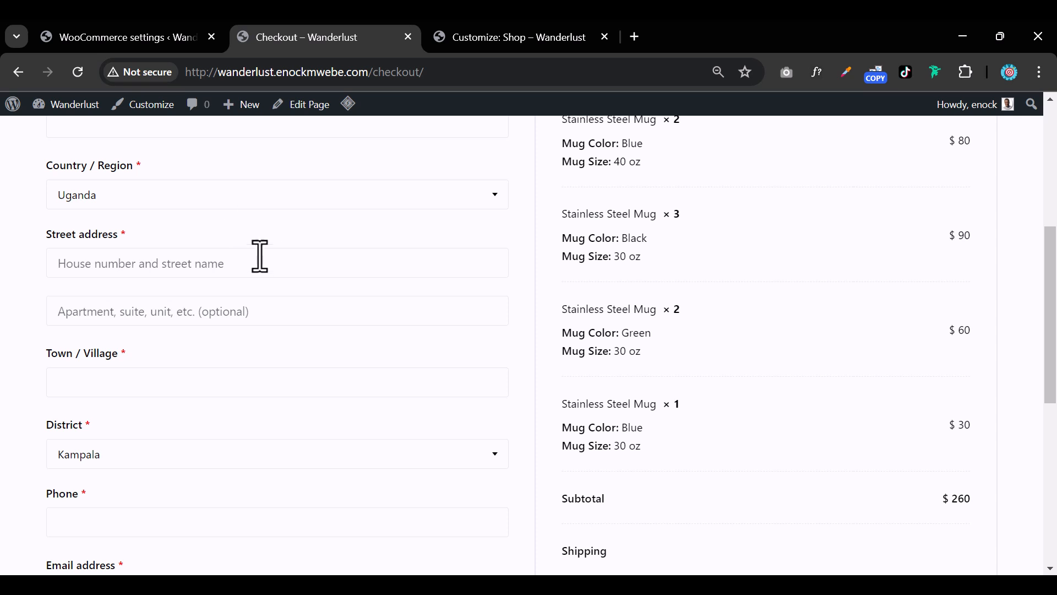
# Set the billing country to Canada and check the order's shipping charge and payment options
pyautogui.click(257, 205)
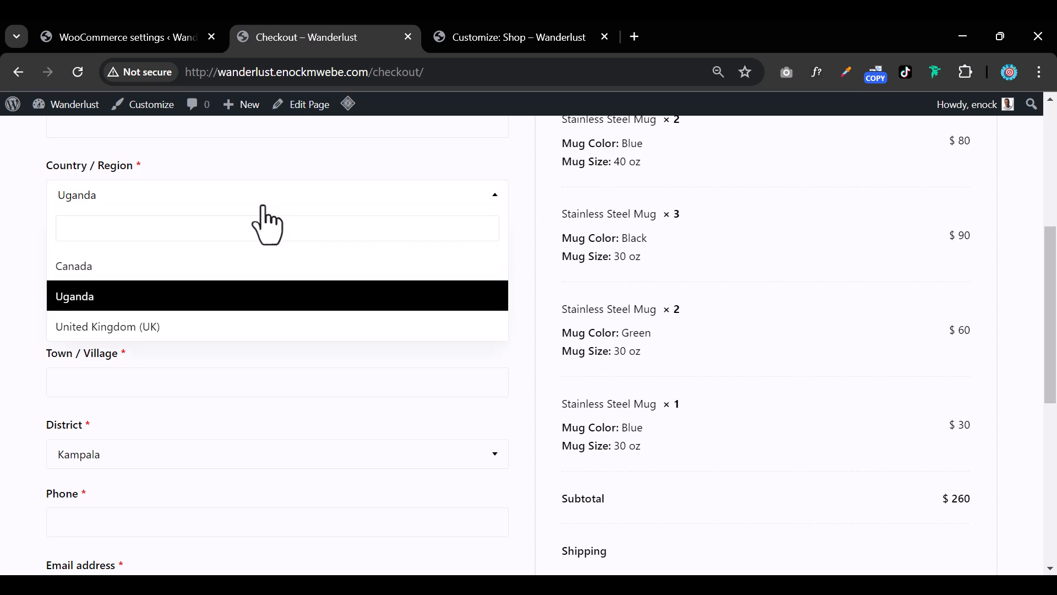
pyautogui.click(229, 272)
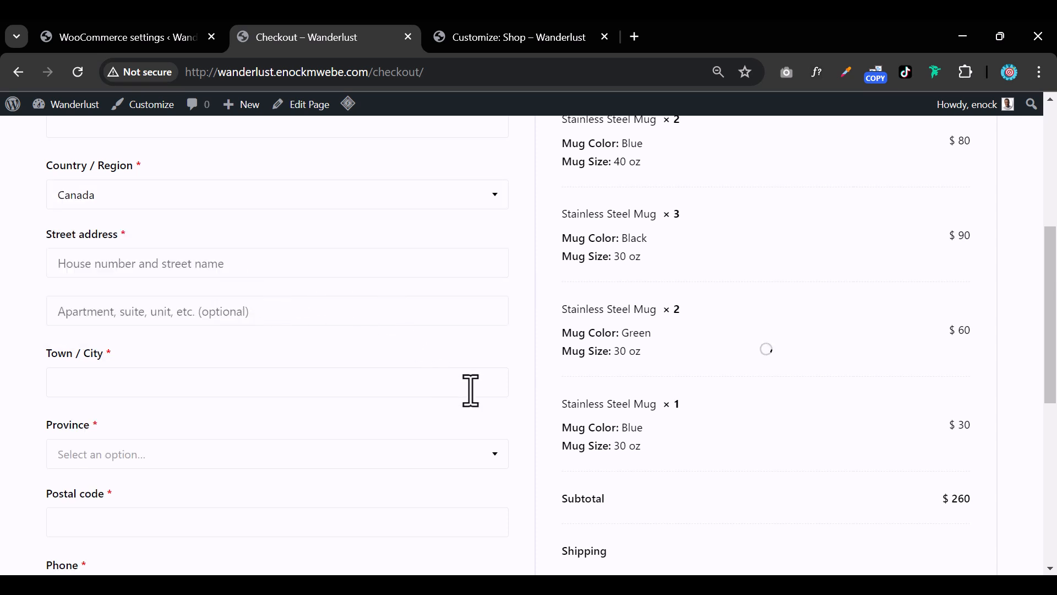
pyautogui.scroll(-2, 484, 408)
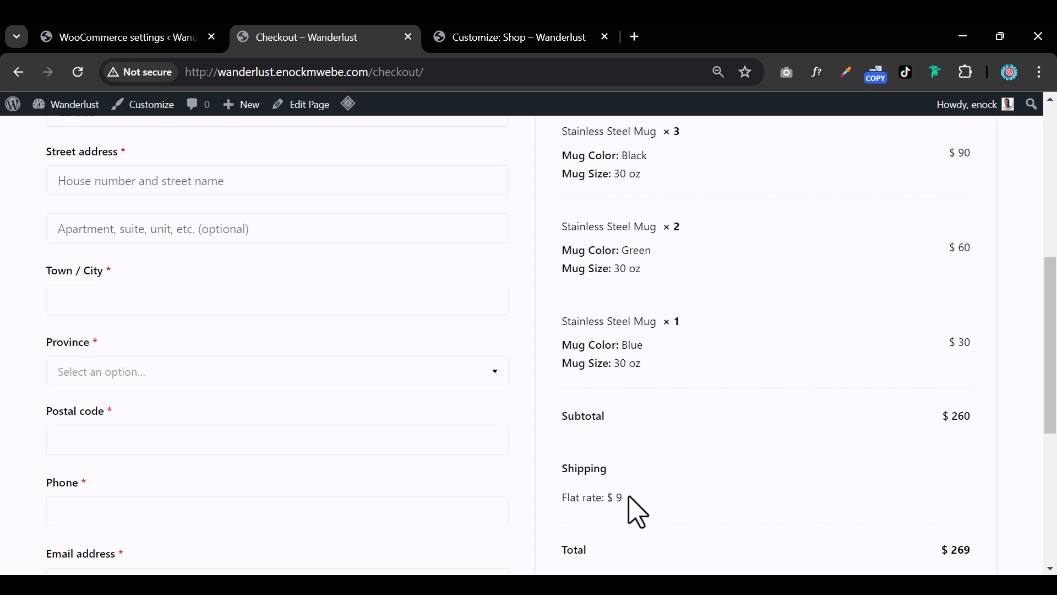
pyautogui.scroll(-3, 638, 512)
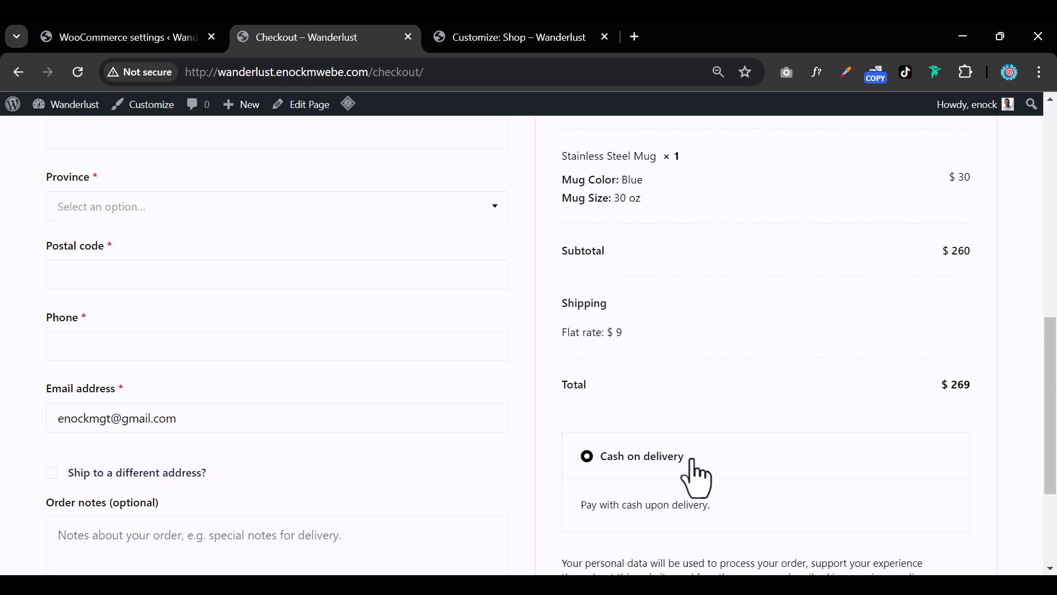
pyautogui.scroll(-2, 696, 478)
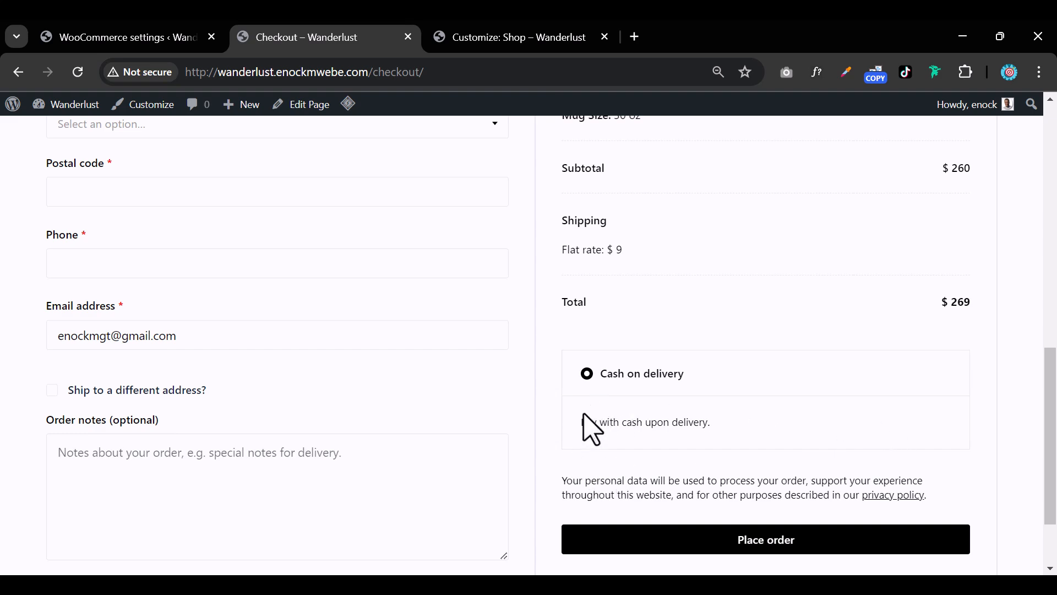
# Return to the WordPress admin dashboard and open the store's marketing coupons page
pyautogui.scroll(14, 632, 448)
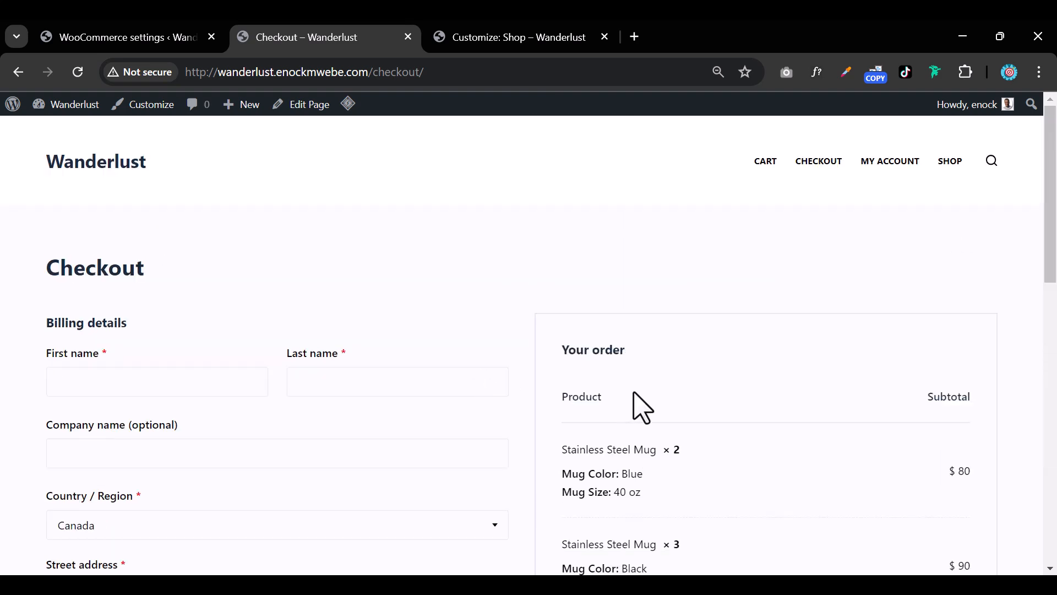
pyautogui.moveTo(77, 118)
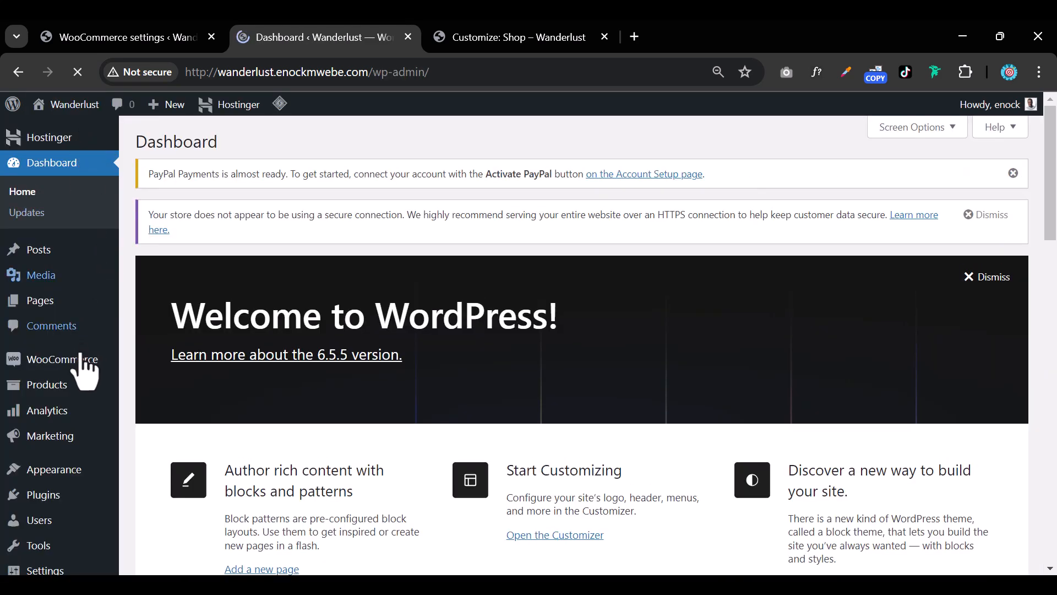
pyautogui.moveTo(82, 360)
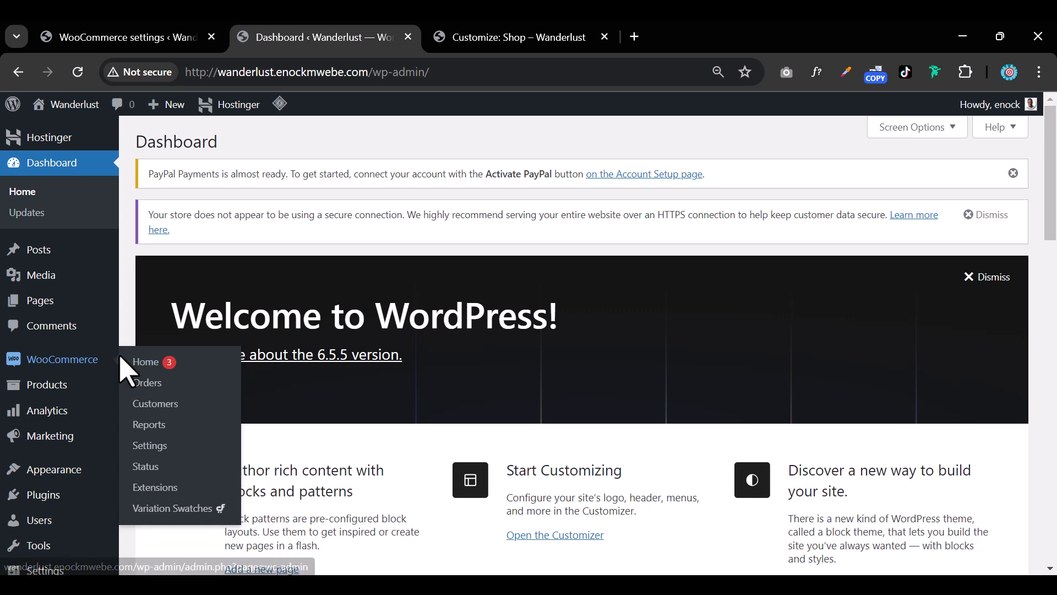
pyautogui.moveTo(101, 393)
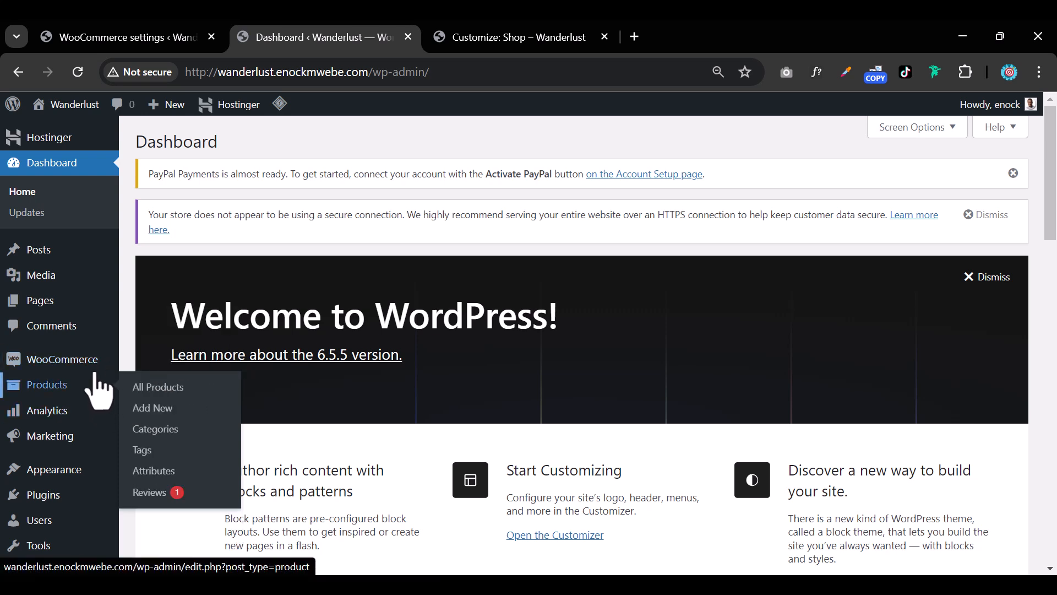
pyautogui.moveTo(83, 448)
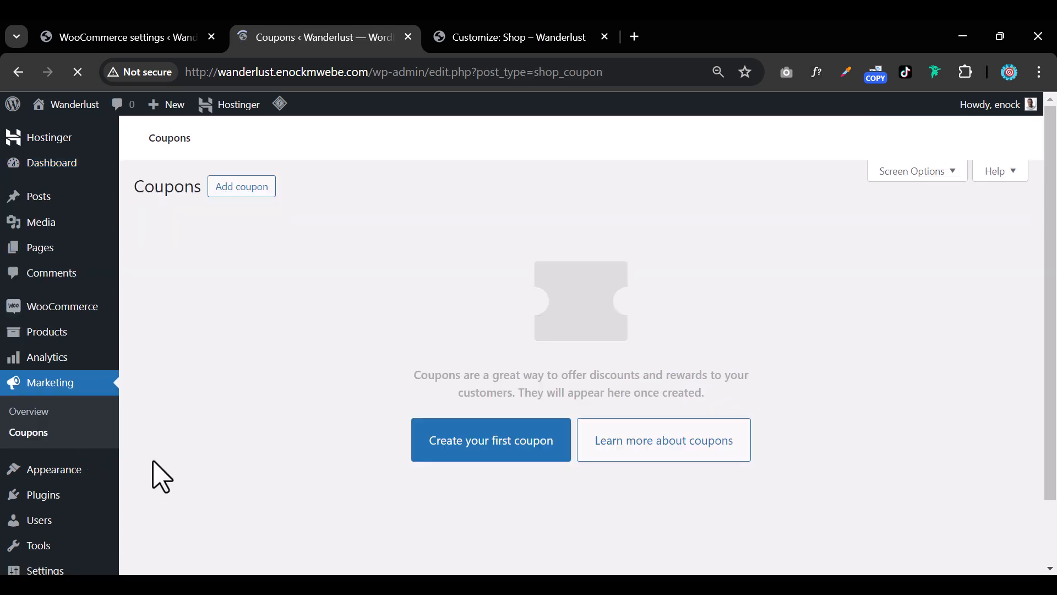
# Create the store's first coupon and enter SAV10% as its coupon code
pyautogui.scroll(-1, 352, 483)
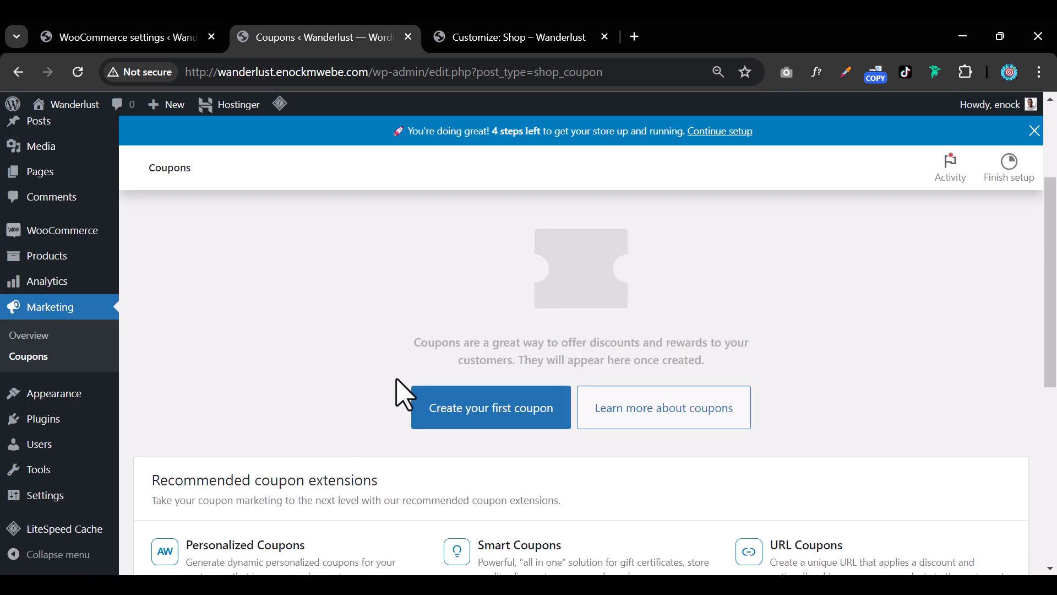
pyautogui.click(476, 414)
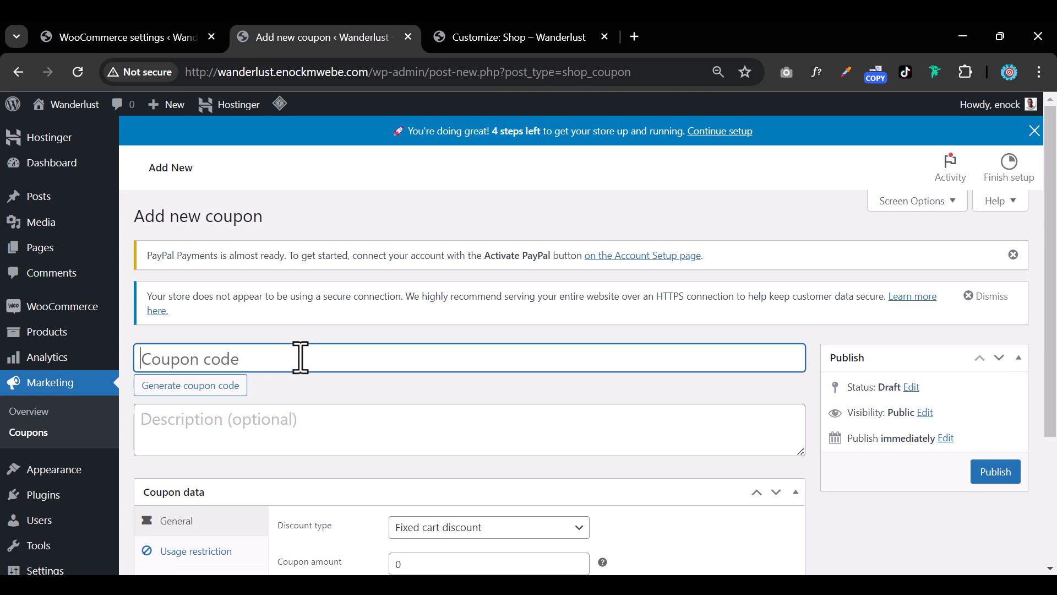
pyautogui.write('SAV10%')
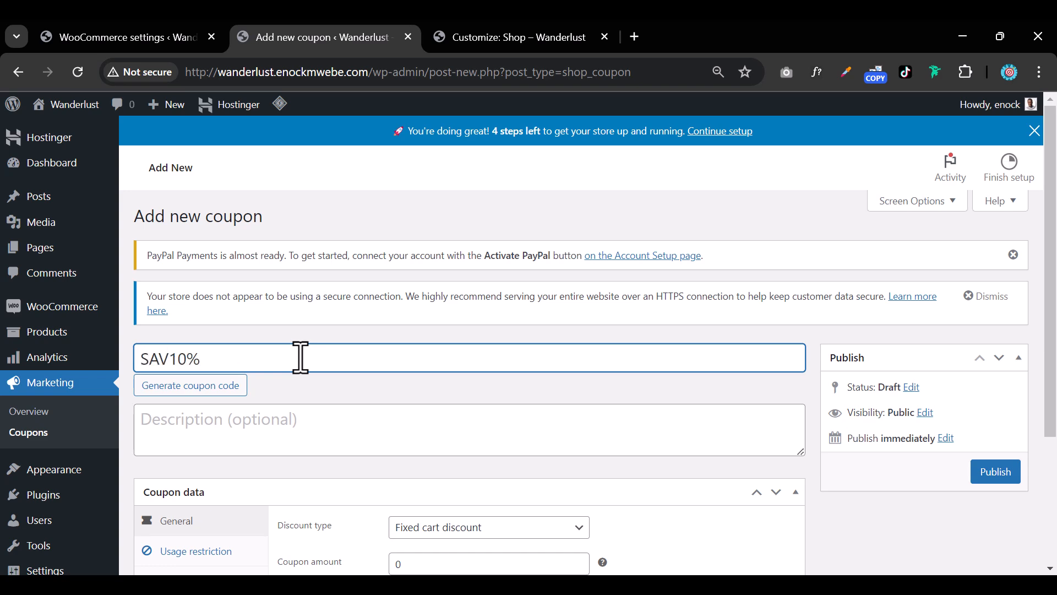
# Set the coupon's discount type to Percentage discount and its amount to 10
pyautogui.scroll(-3, 301, 358)
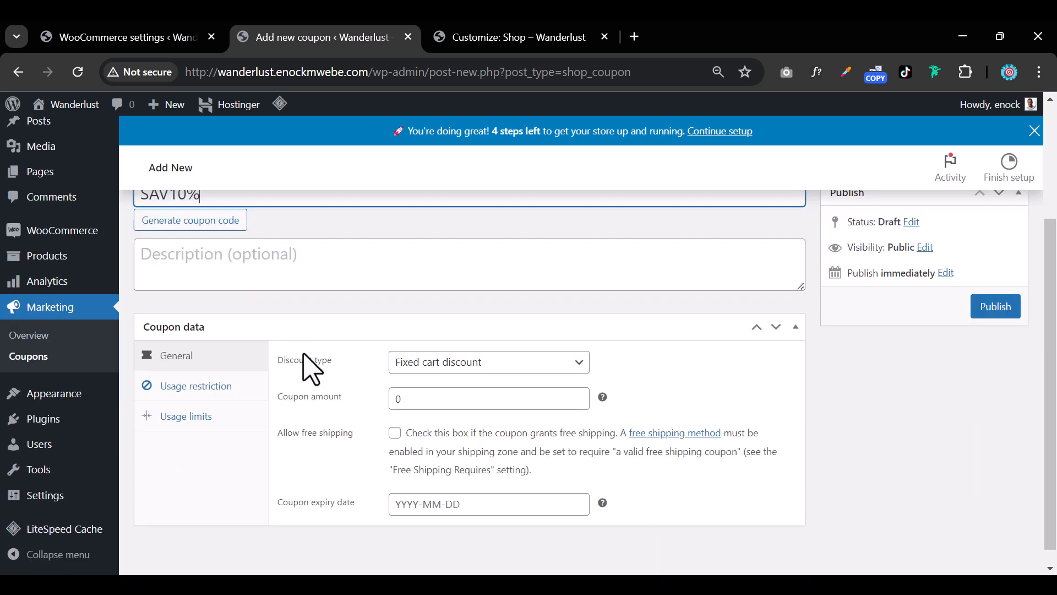
pyautogui.click(506, 362)
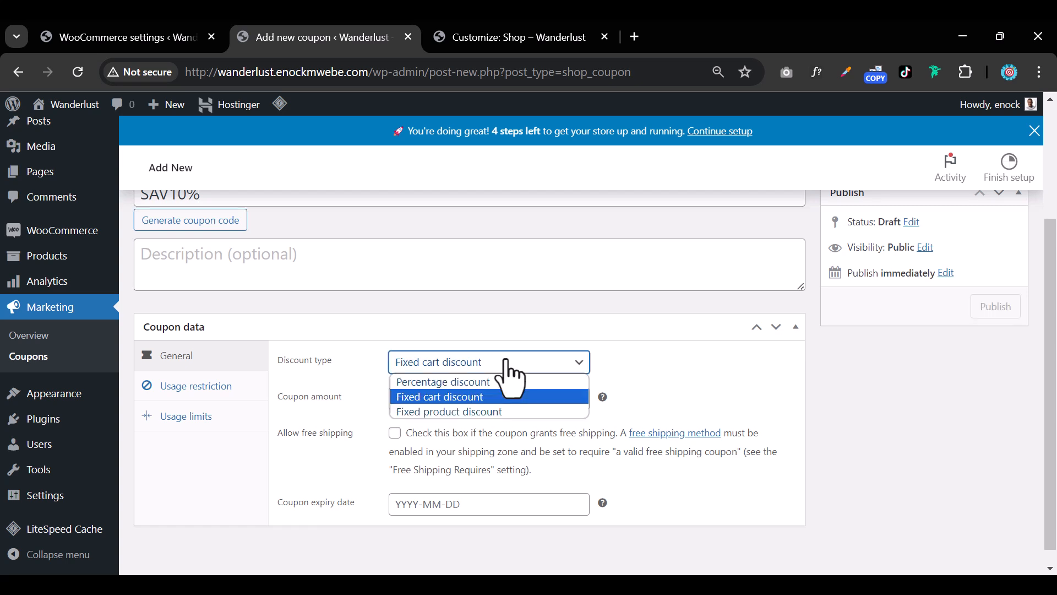
pyautogui.click(502, 382)
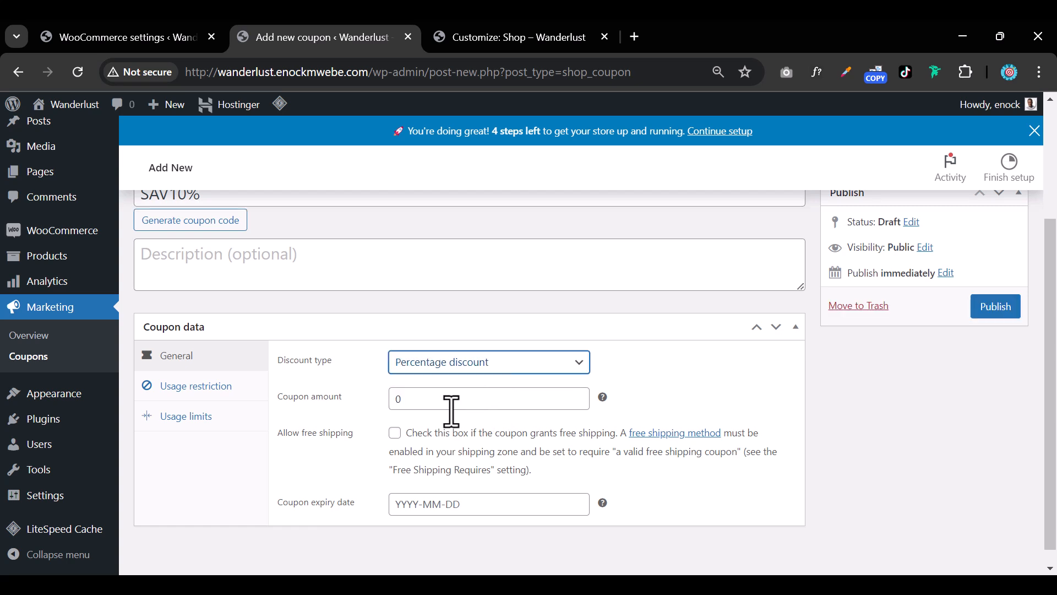
pyautogui.click(397, 399)
pyautogui.write('10')
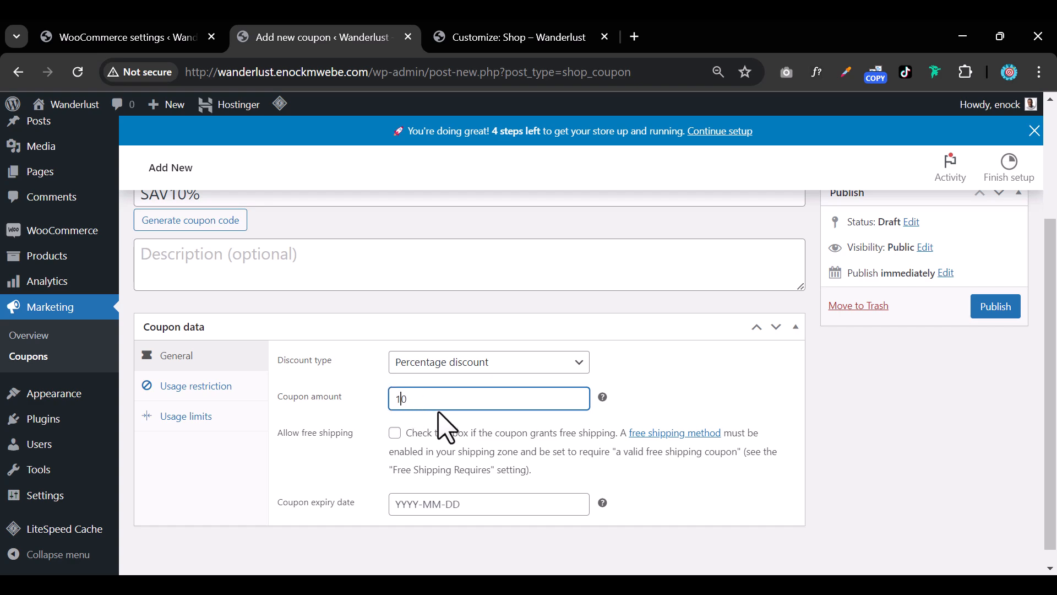
# Correct the coupon code to SAVE10%
pyautogui.scroll(3, 345, 319)
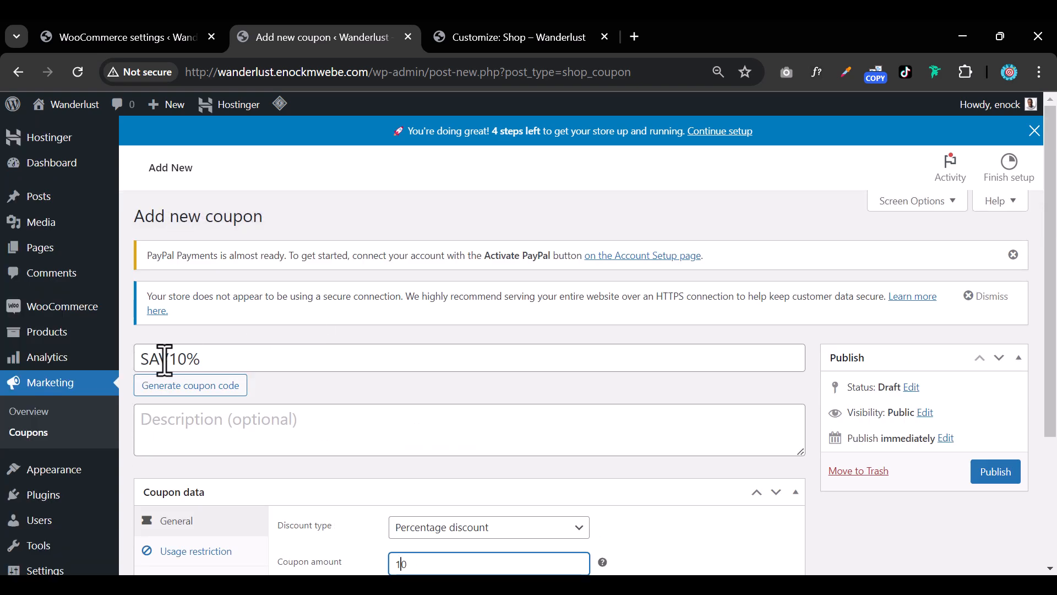
pyautogui.doubleClick(171, 366)
pyautogui.click(173, 365)
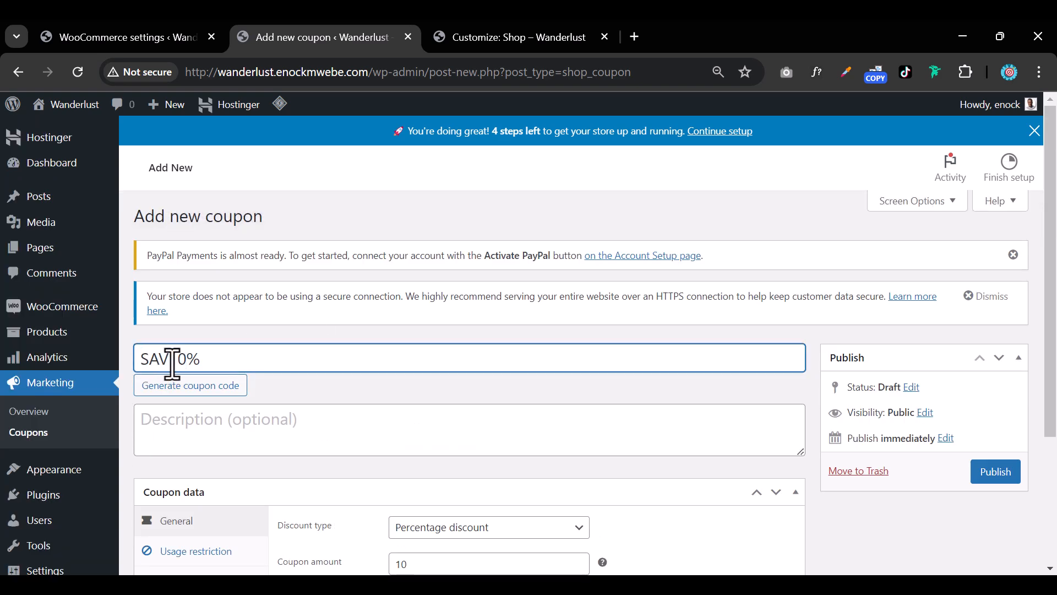
pyautogui.write('E')
pyautogui.doubleClick(178, 361)
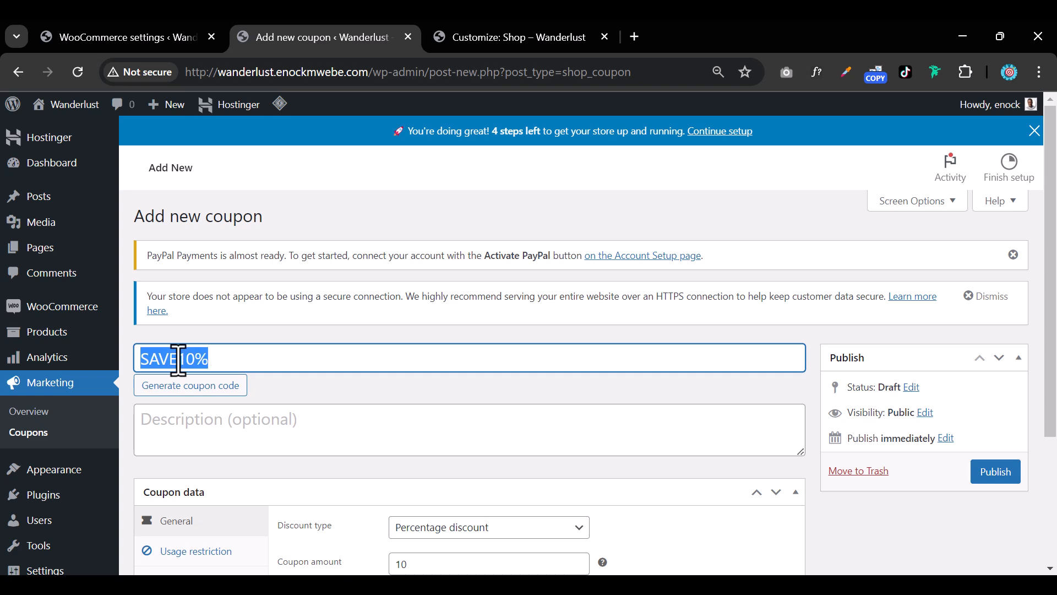
# Publish the coupon without an expiry date and review its usage restriction and usage limit options
pyautogui.scroll(-3, 272, 336)
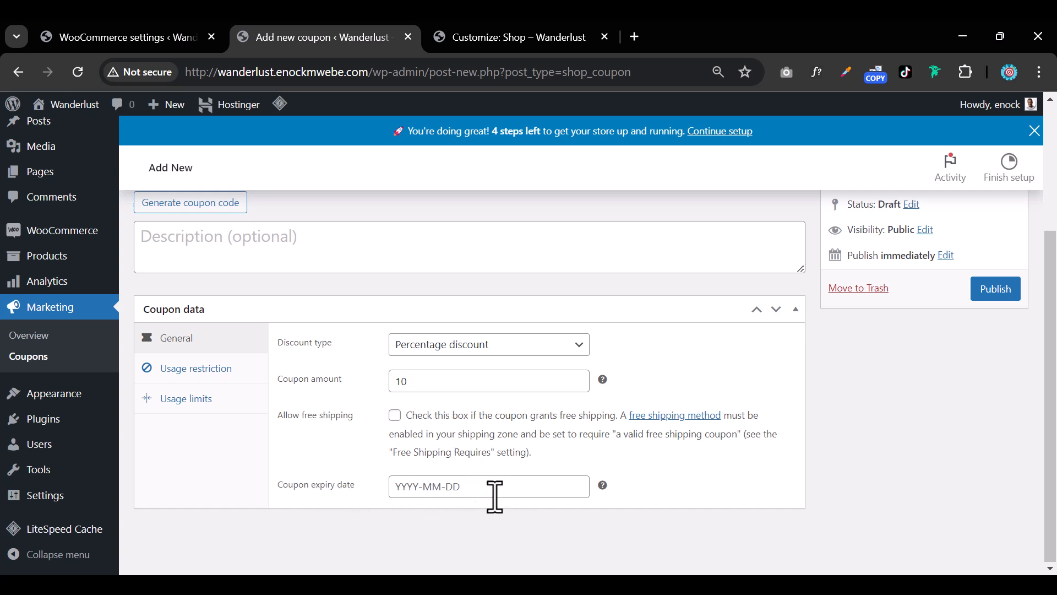
pyautogui.click(475, 487)
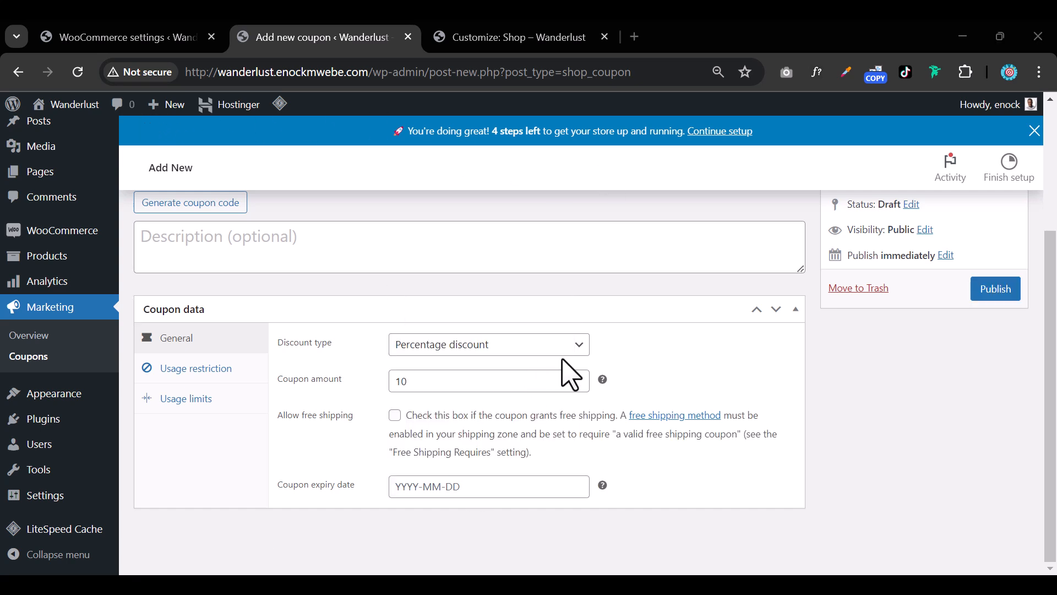
pyautogui.click(996, 291)
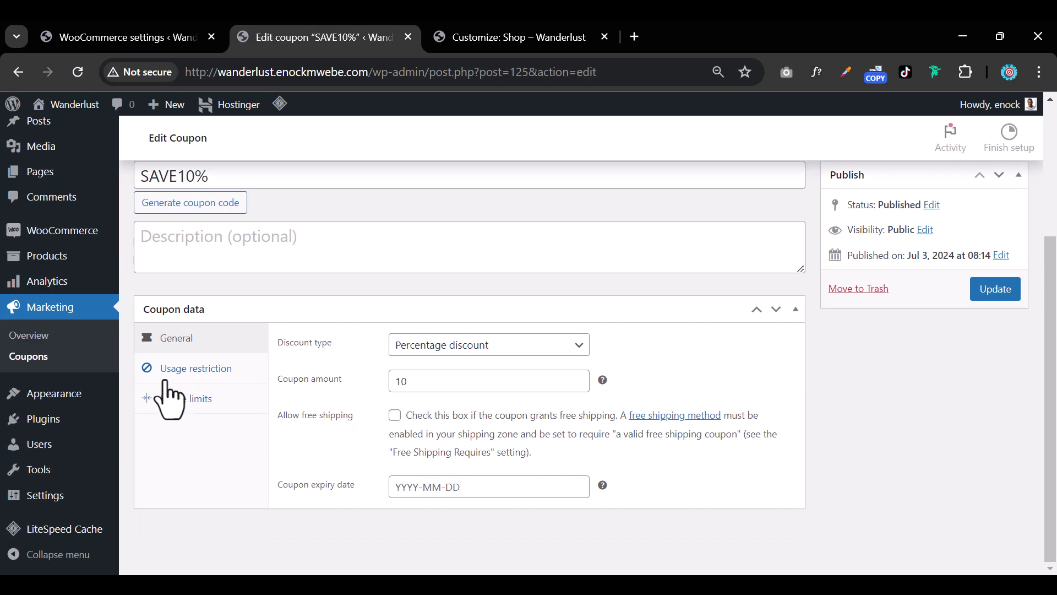
pyautogui.click(193, 373)
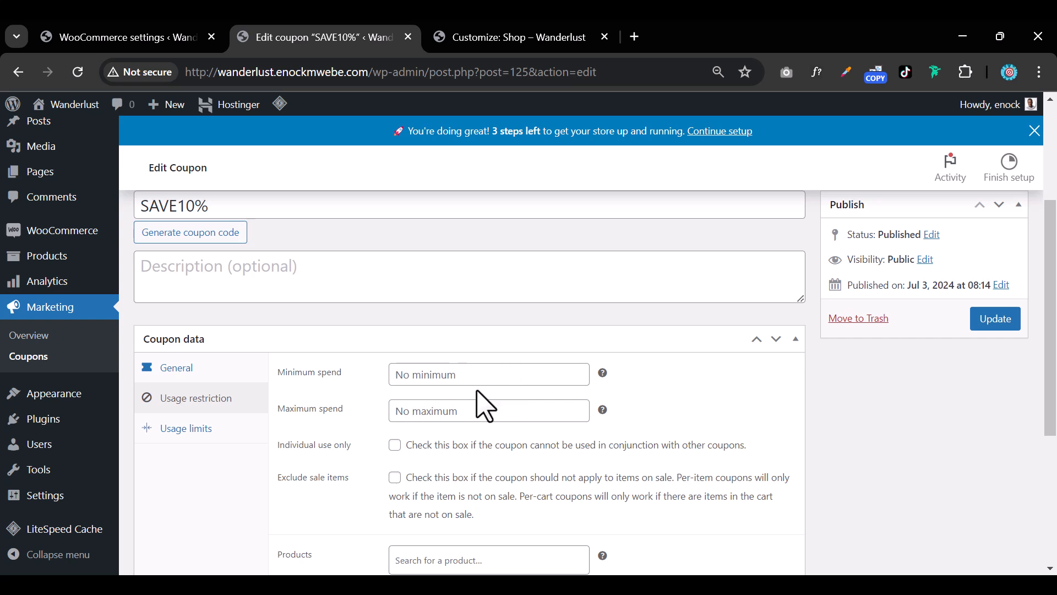
pyautogui.click(209, 434)
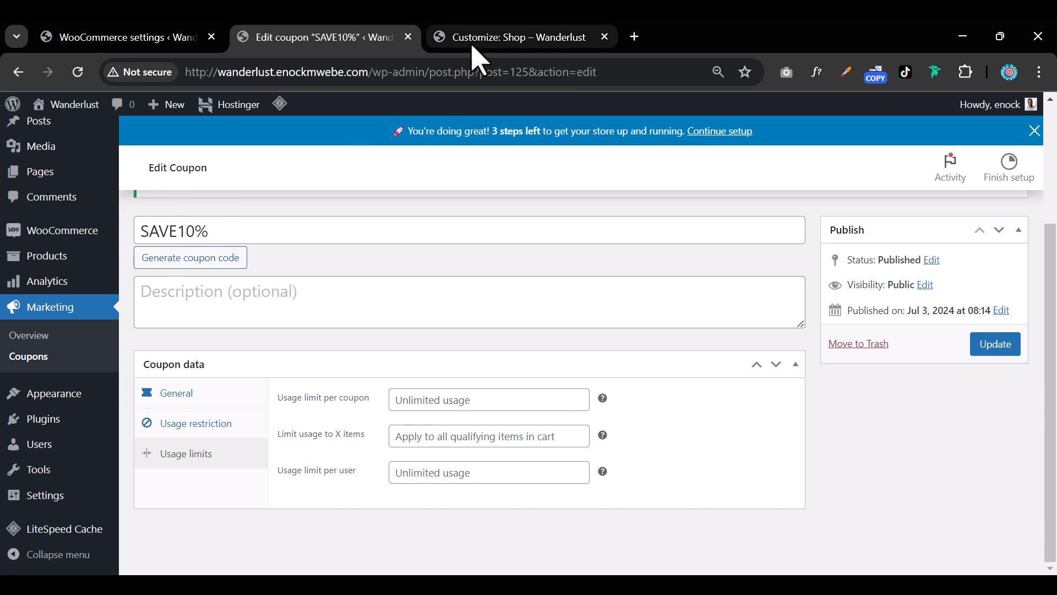
# Visit the Wanderlust shop's storefront and proceed from the cart to checkout
pyautogui.moveTo(66, 104)
pyautogui.click(71, 154)
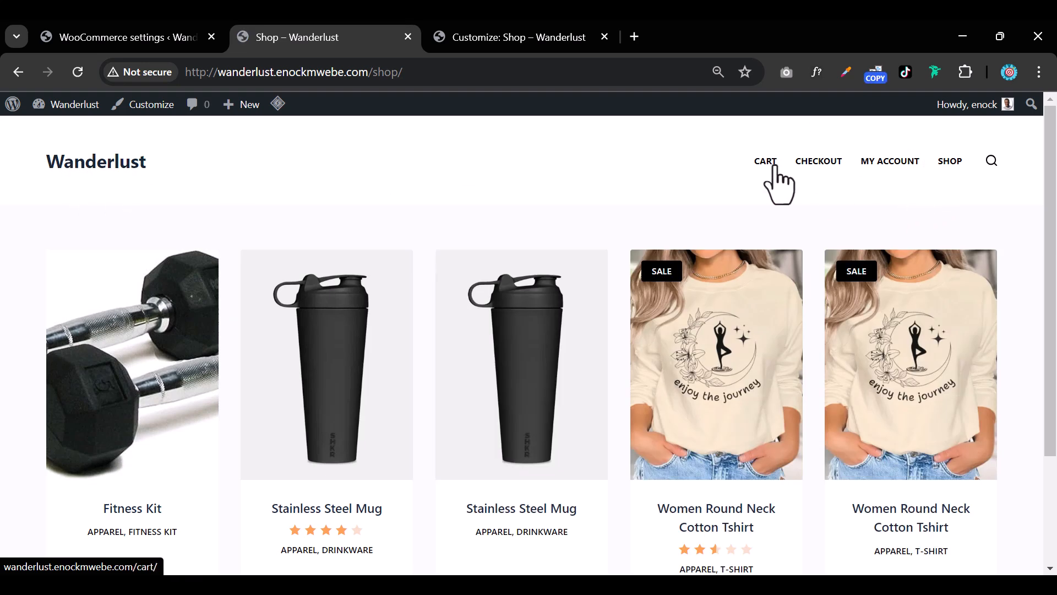
pyautogui.click(773, 166)
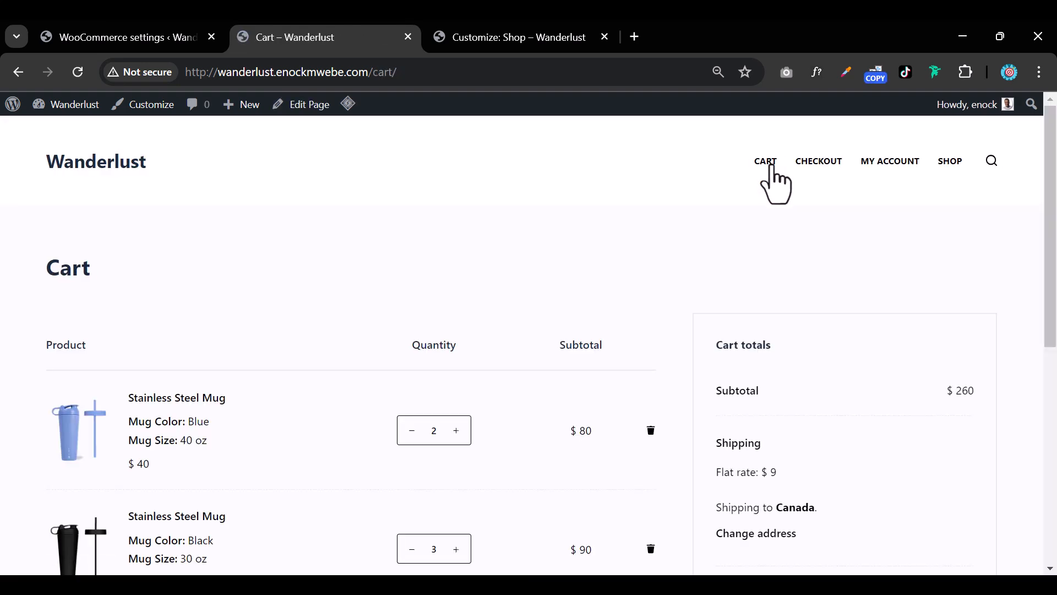
pyautogui.scroll(-6, 513, 378)
pyautogui.click(813, 499)
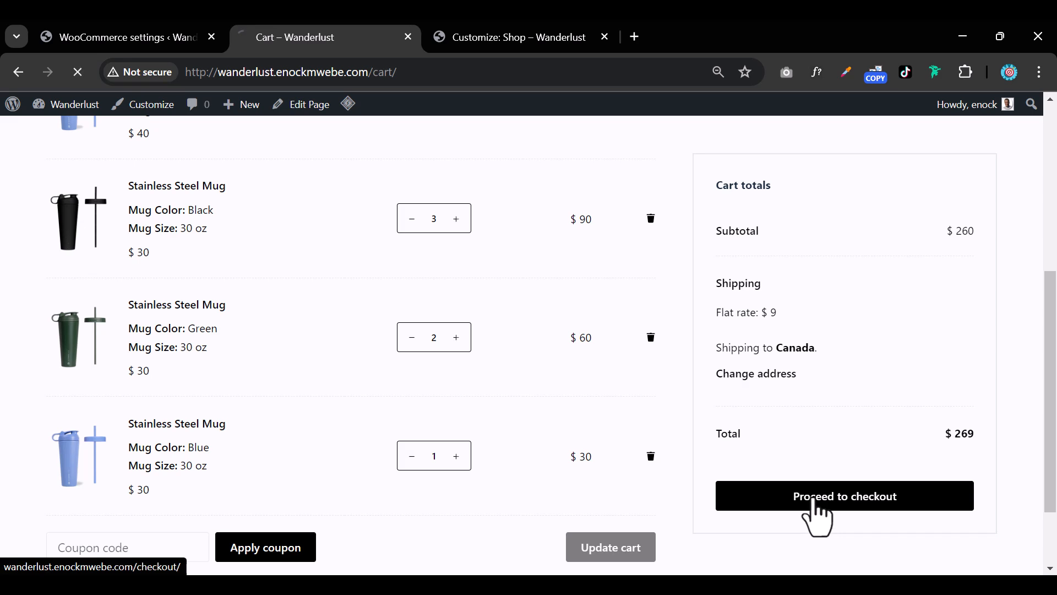
# Examine the checkout page's billing form, order summary, shipping and payment sections for a place to enter a coupon
pyautogui.scroll(-8, 812, 504)
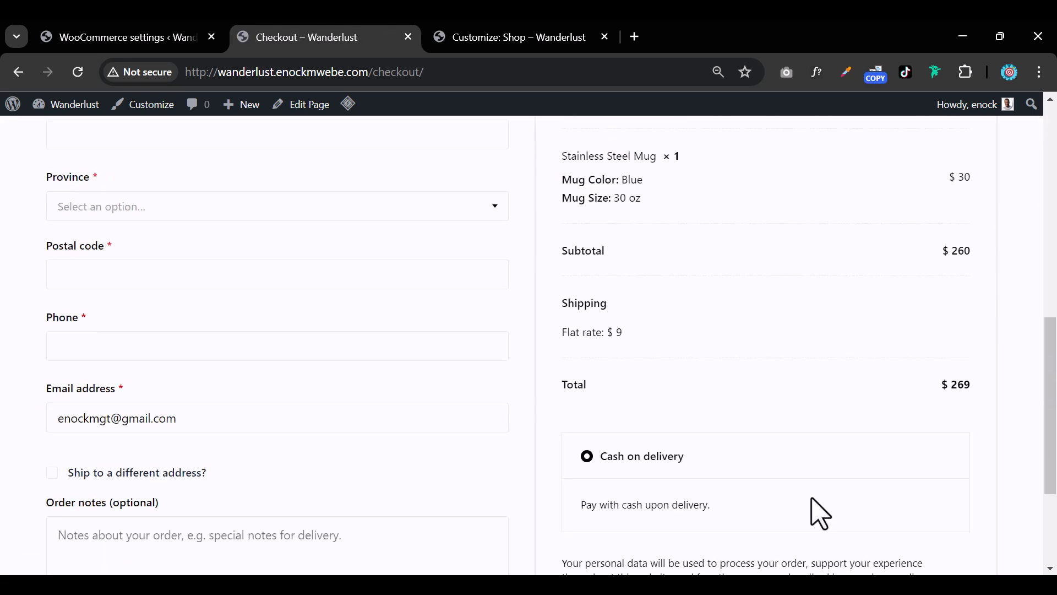
pyautogui.scroll(-3, 820, 502)
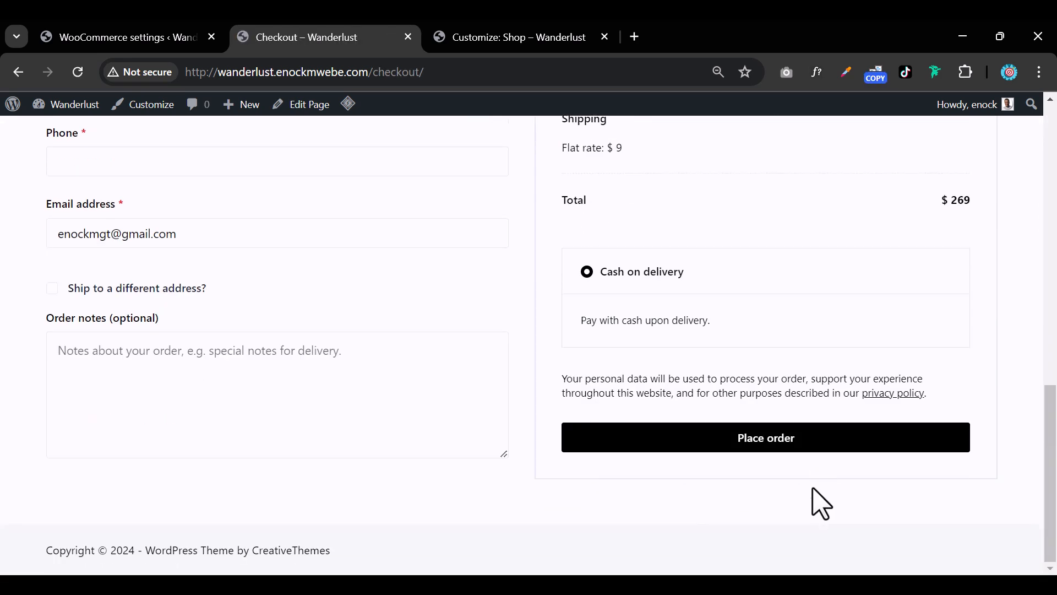
pyautogui.scroll(12, 821, 502)
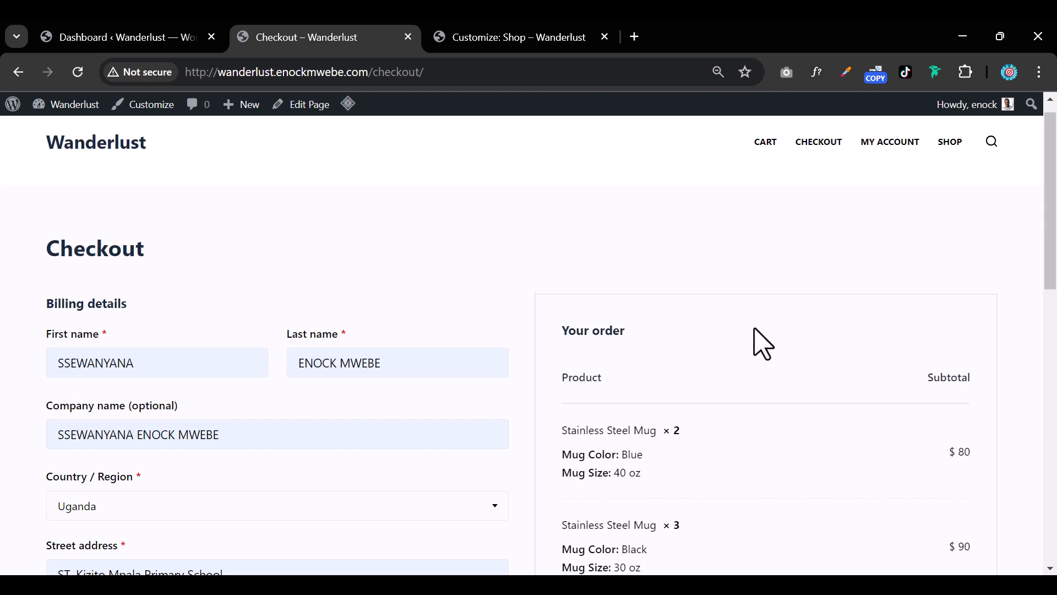
pyautogui.scroll(-12, 763, 344)
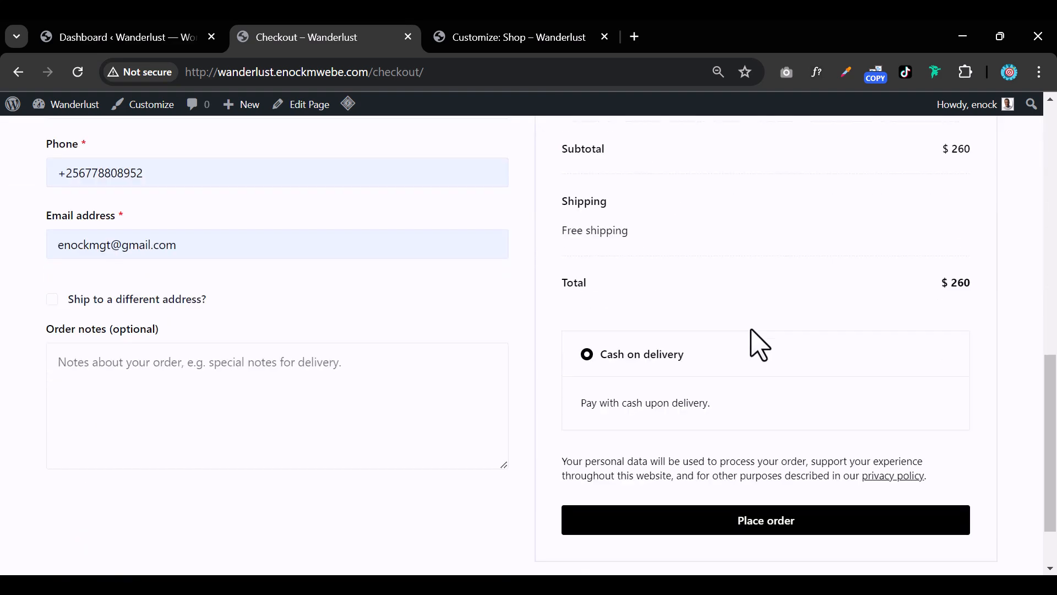
pyautogui.scroll(4, 778, 377)
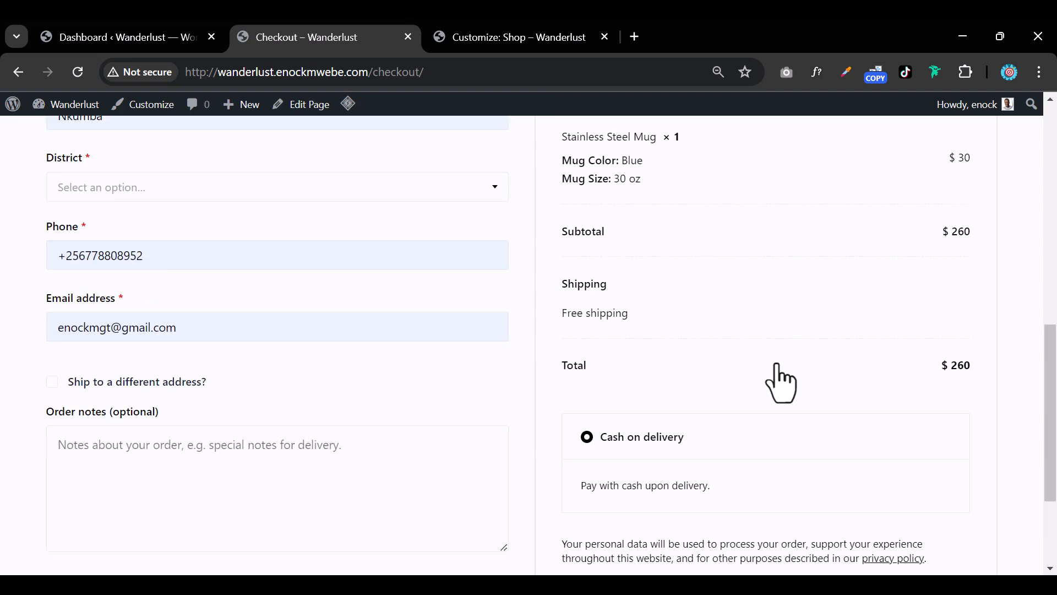
pyautogui.scroll(6, 782, 383)
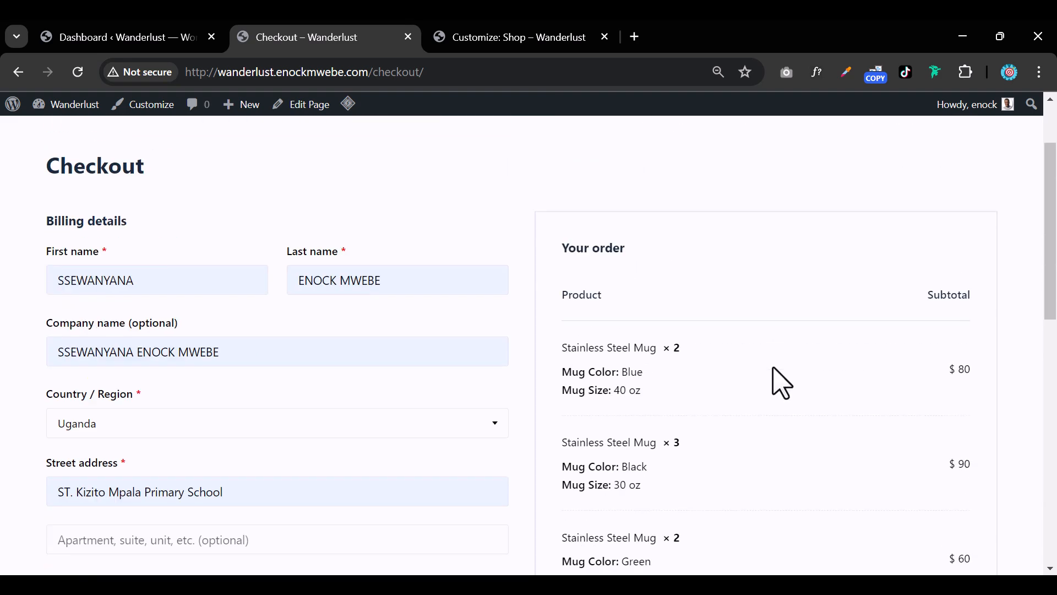
pyautogui.scroll(-9, 721, 360)
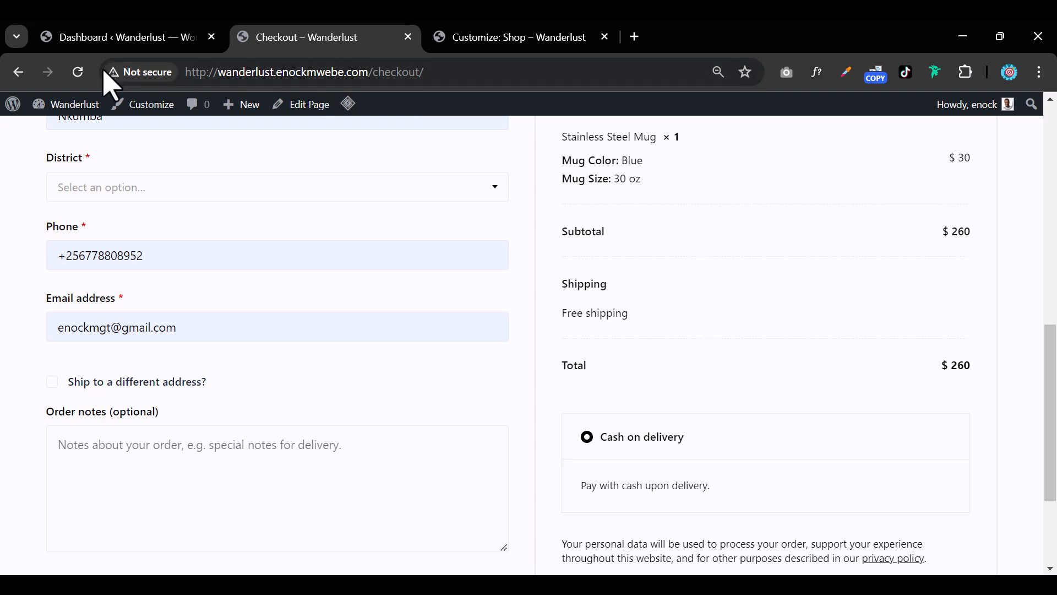
# Open the installed plugins list in the WordPress admin and deactivate the LiteSpeed Cache plugin
pyautogui.click(83, 37)
pyautogui.scroll(-6, 74, 275)
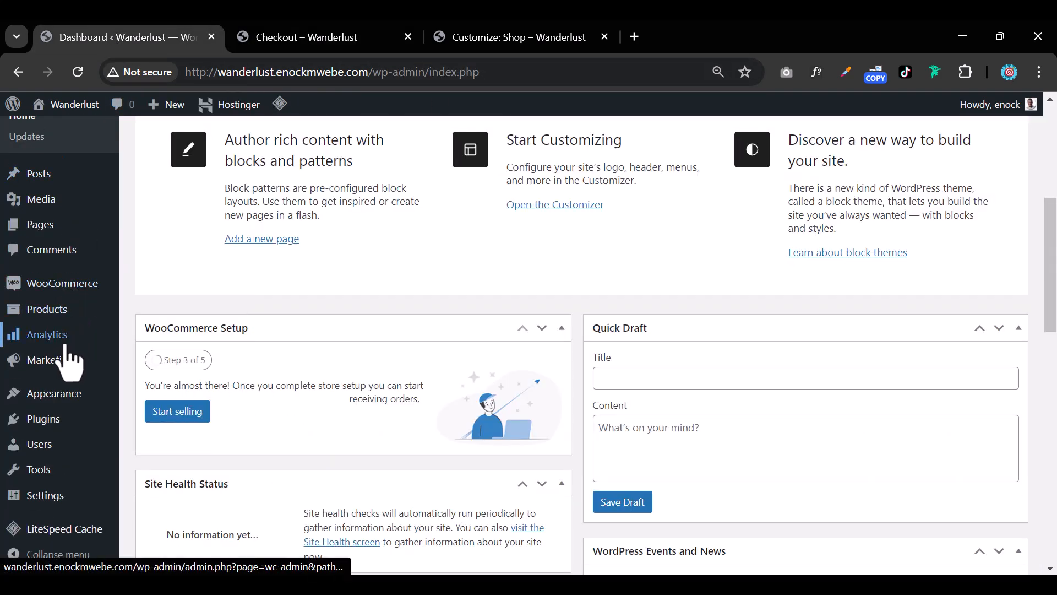
pyautogui.click(44, 418)
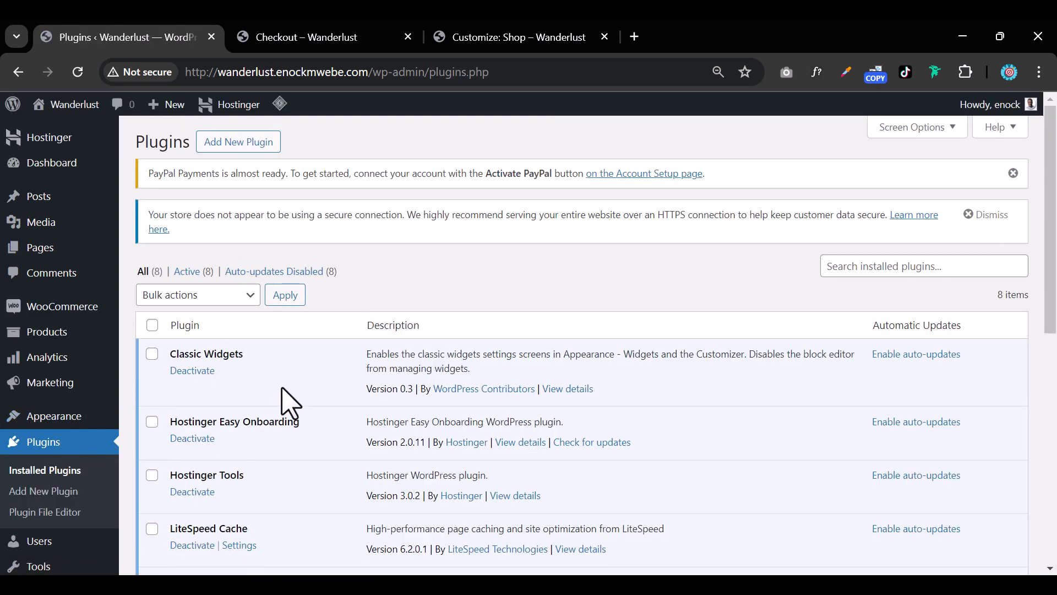
pyautogui.scroll(-3, 283, 402)
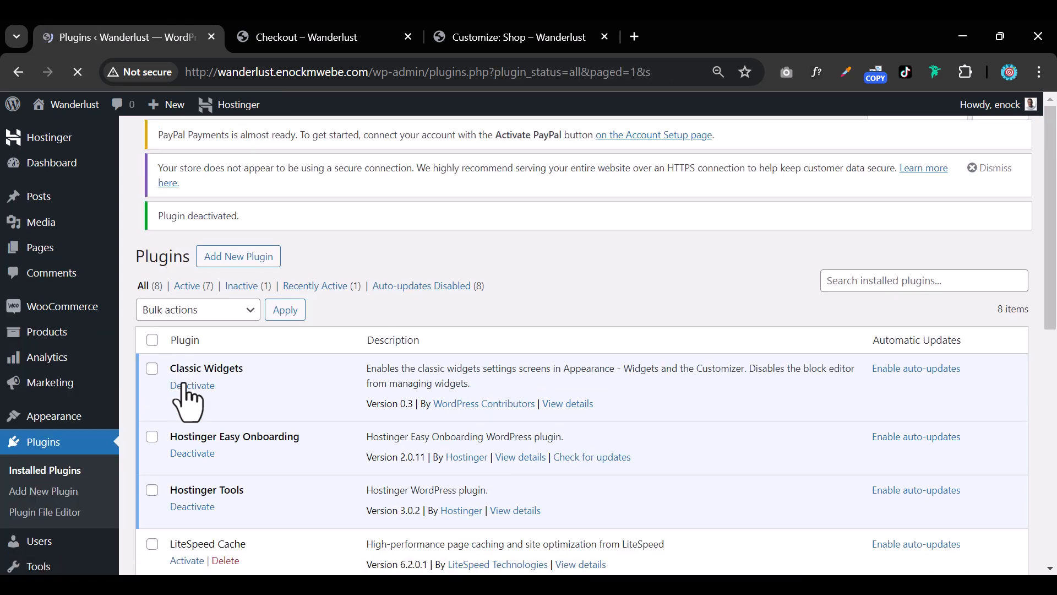
pyautogui.scroll(-3, 347, 495)
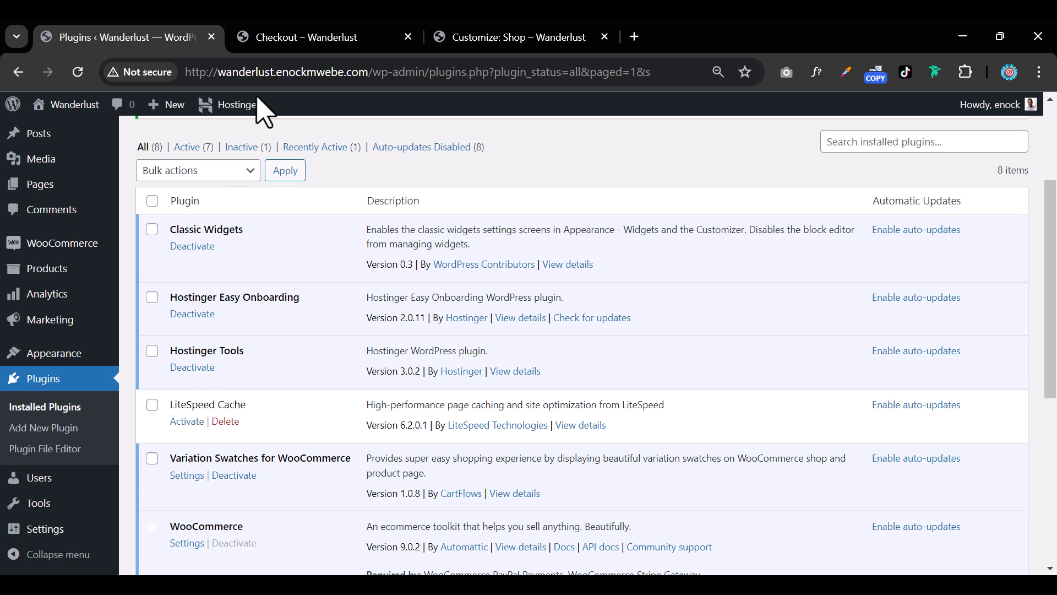
# Reload the storefront checkout page and recheck its billing form and order summary
pyautogui.click(275, 41)
pyautogui.click(76, 78)
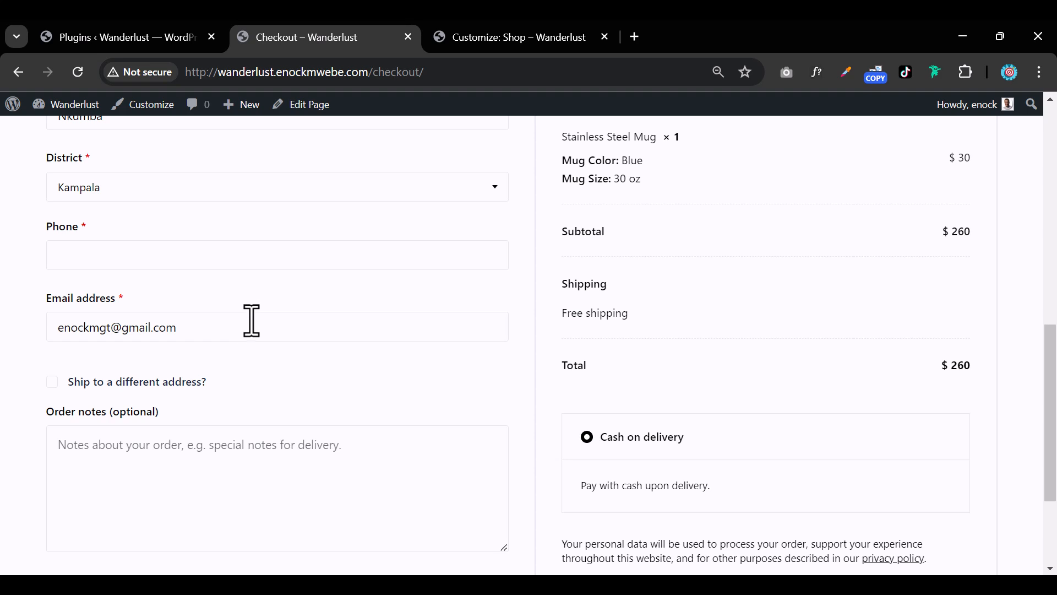
pyautogui.scroll(4, 389, 455)
pyautogui.scroll(-2, 474, 498)
pyautogui.scroll(-6, 613, 429)
pyautogui.scroll(14, 617, 430)
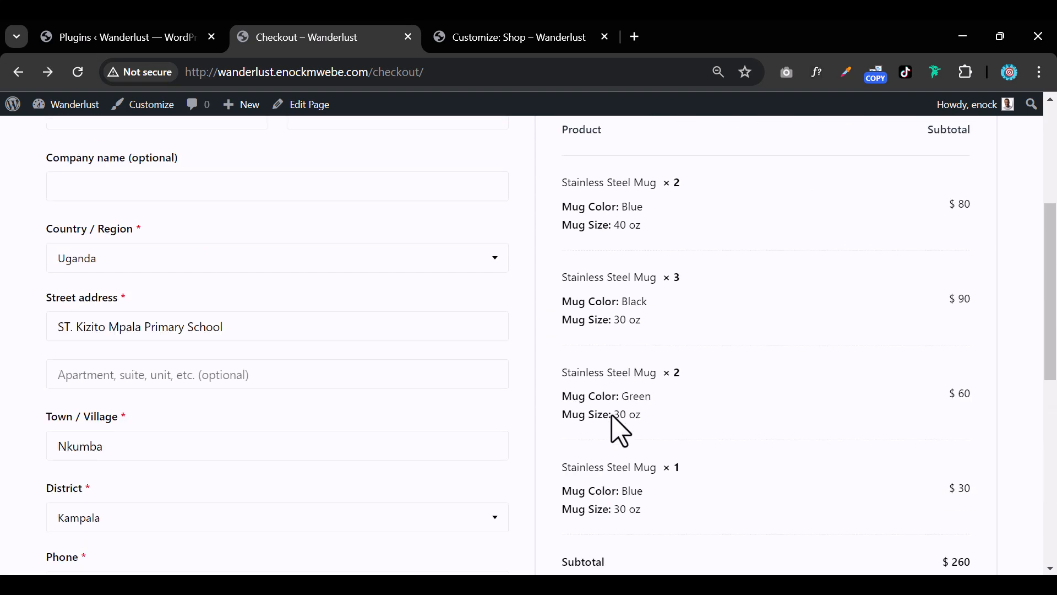
# Open the shopping cart and apply the coupon code SAVE10% to it
pyautogui.click(761, 163)
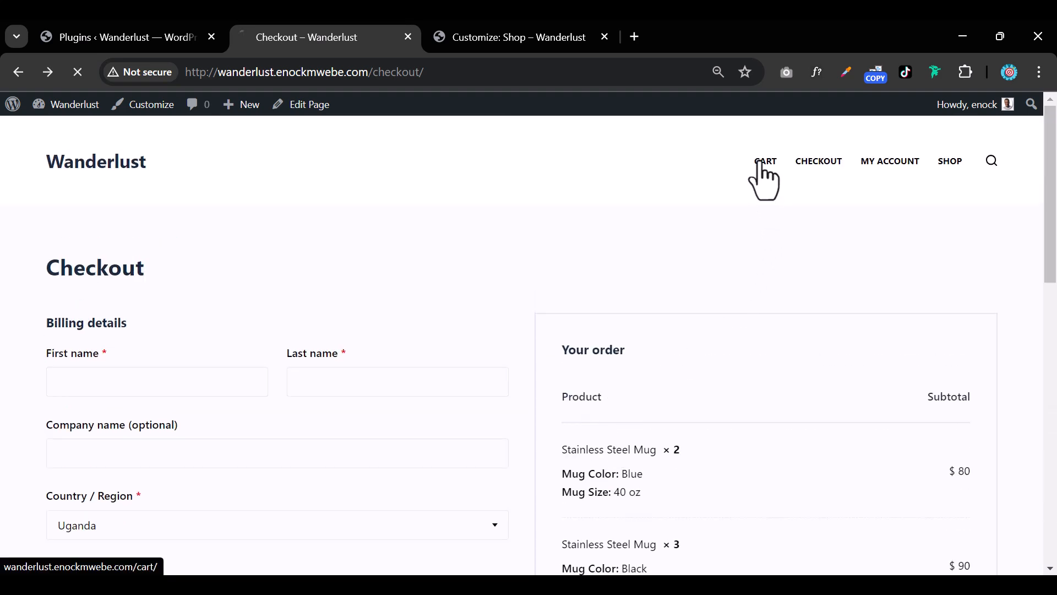
pyautogui.scroll(-7, 633, 297)
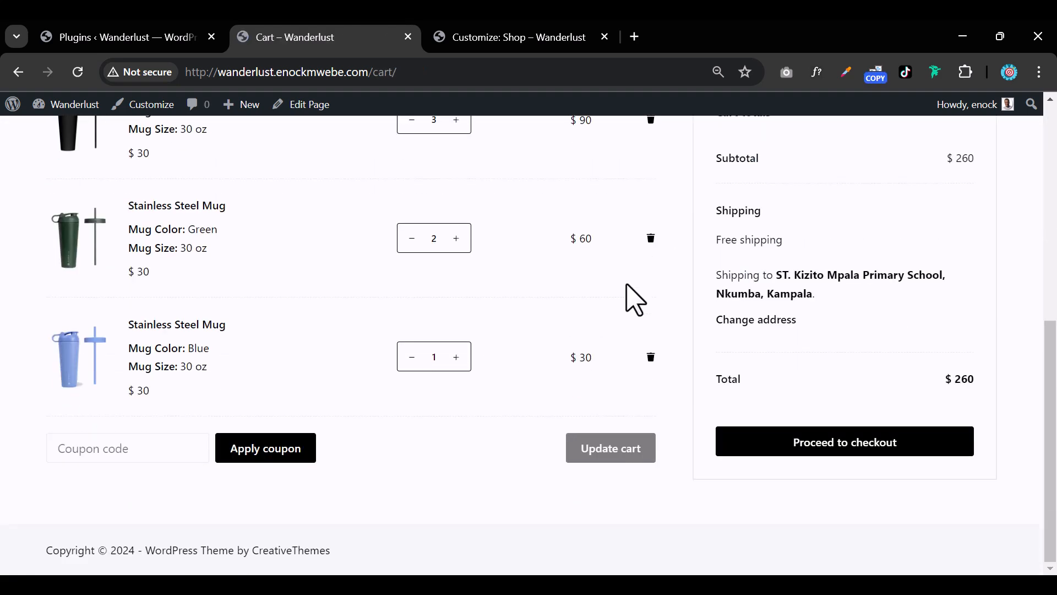
pyautogui.click(135, 449)
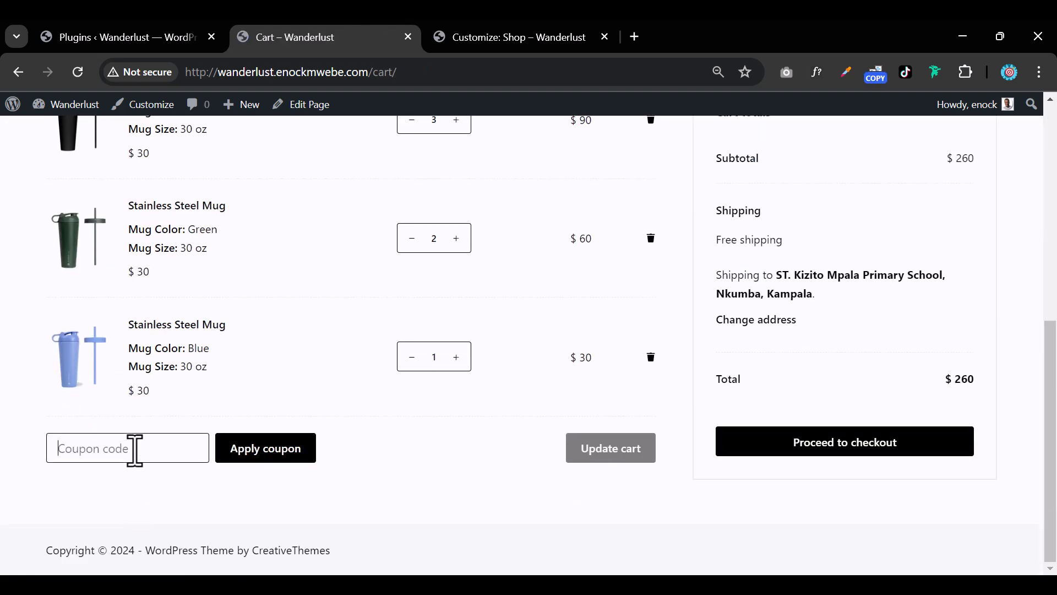
pyautogui.write('V')
pyautogui.press('BackSpace')
pyautogui.write('SAVE10%')
pyautogui.click(253, 449)
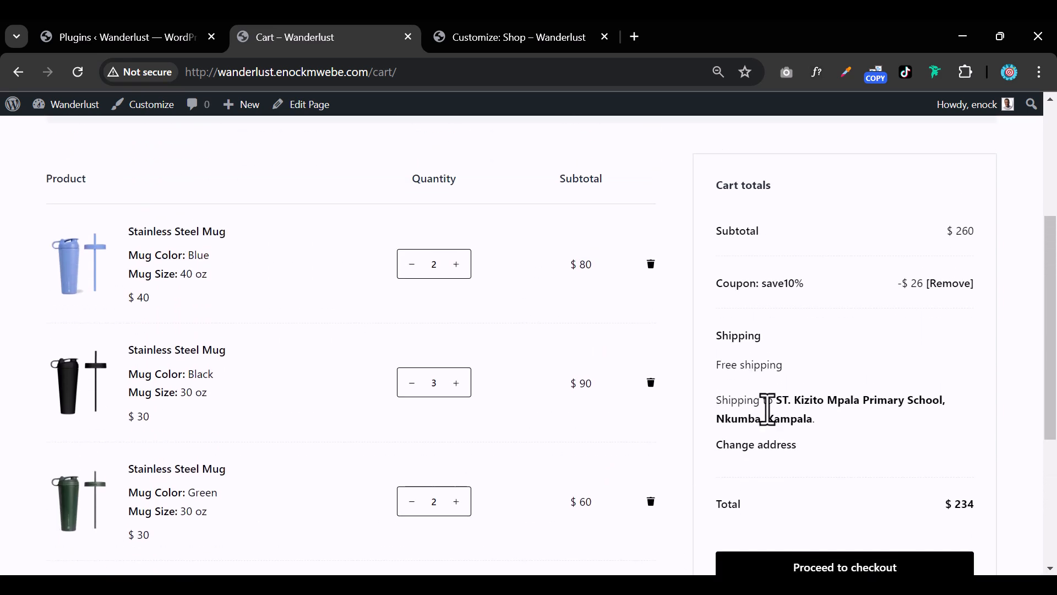
# Check the discount in the cart totals, proceed to checkout and review the order total there
pyautogui.scroll(-3, 817, 426)
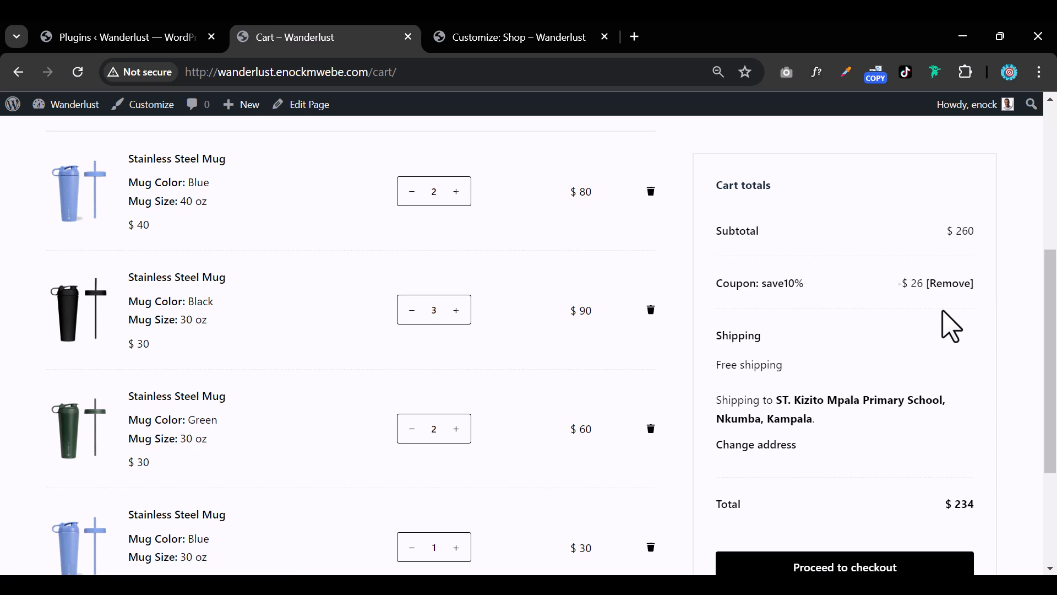
pyautogui.scroll(-3, 814, 424)
pyautogui.click(834, 465)
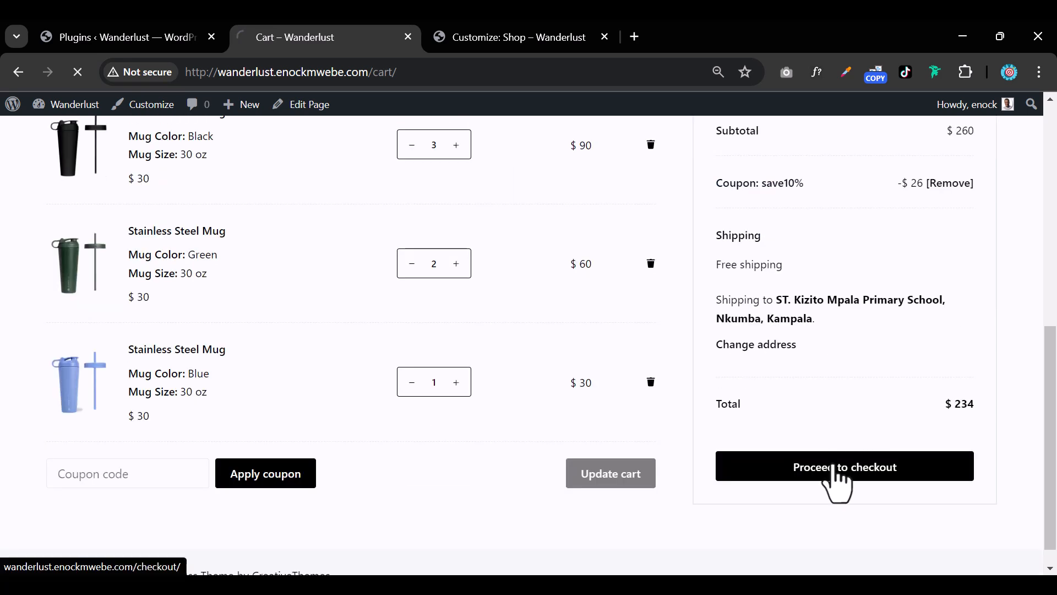
pyautogui.scroll(-4, 793, 435)
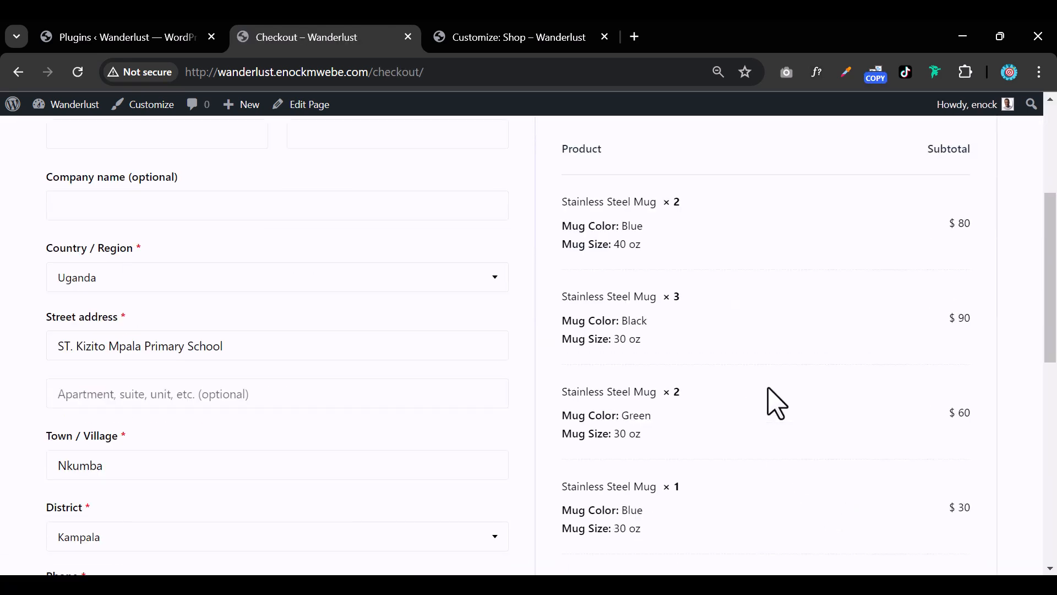
pyautogui.scroll(-6, 776, 403)
pyautogui.scroll(-4, 771, 405)
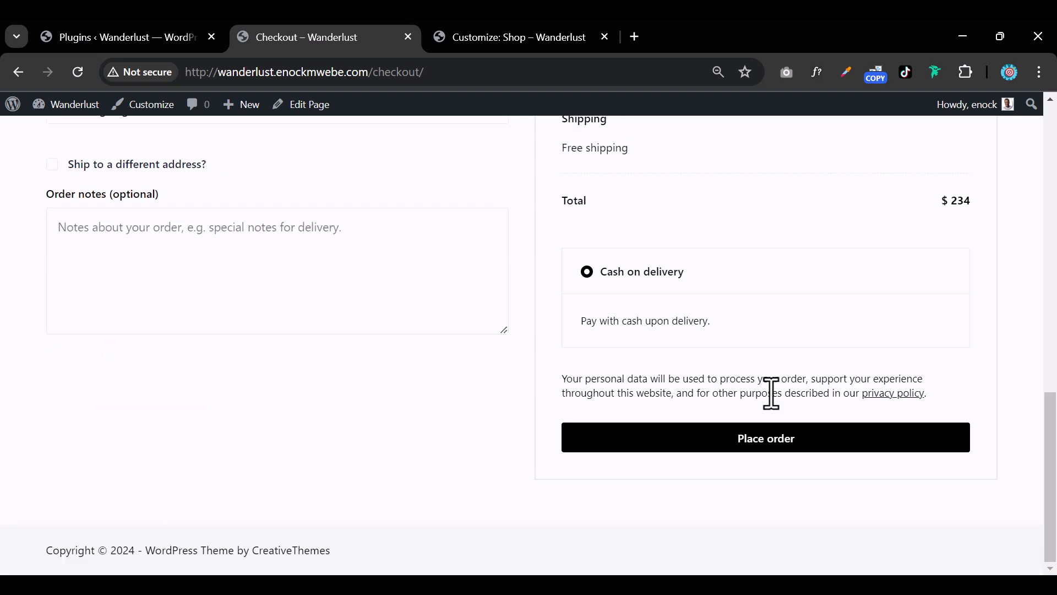
# Return to the installed plugins list in the WordPress admin and look over the Hostinger plugins
pyautogui.click(91, 37)
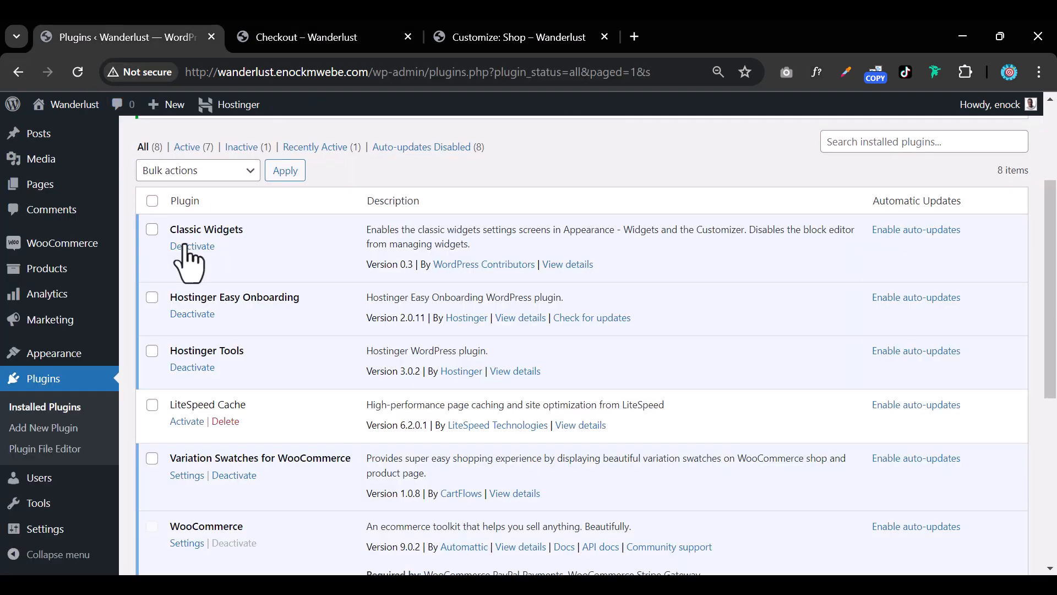
pyautogui.click(172, 366)
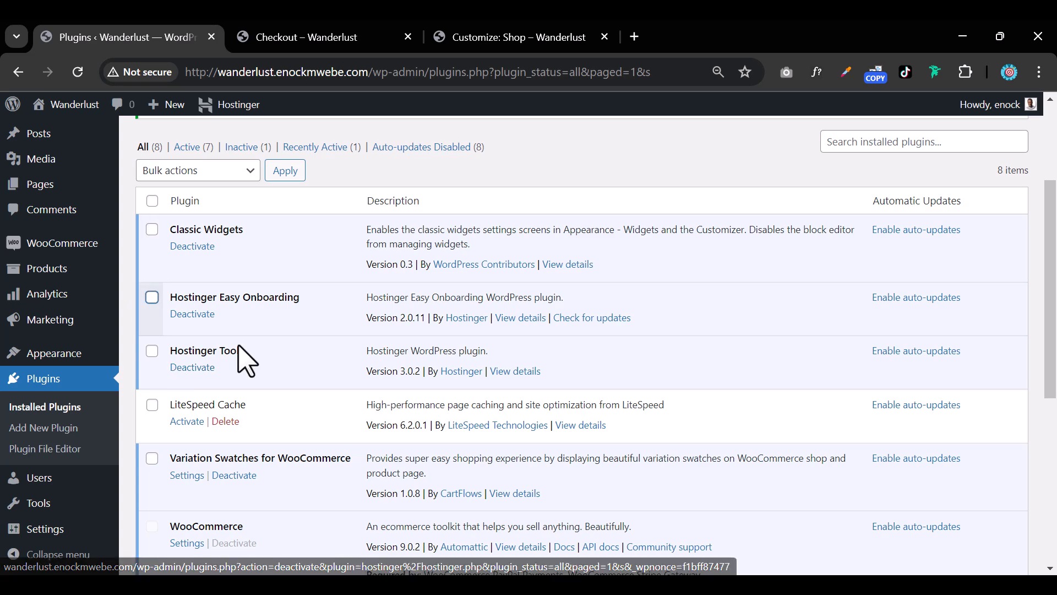